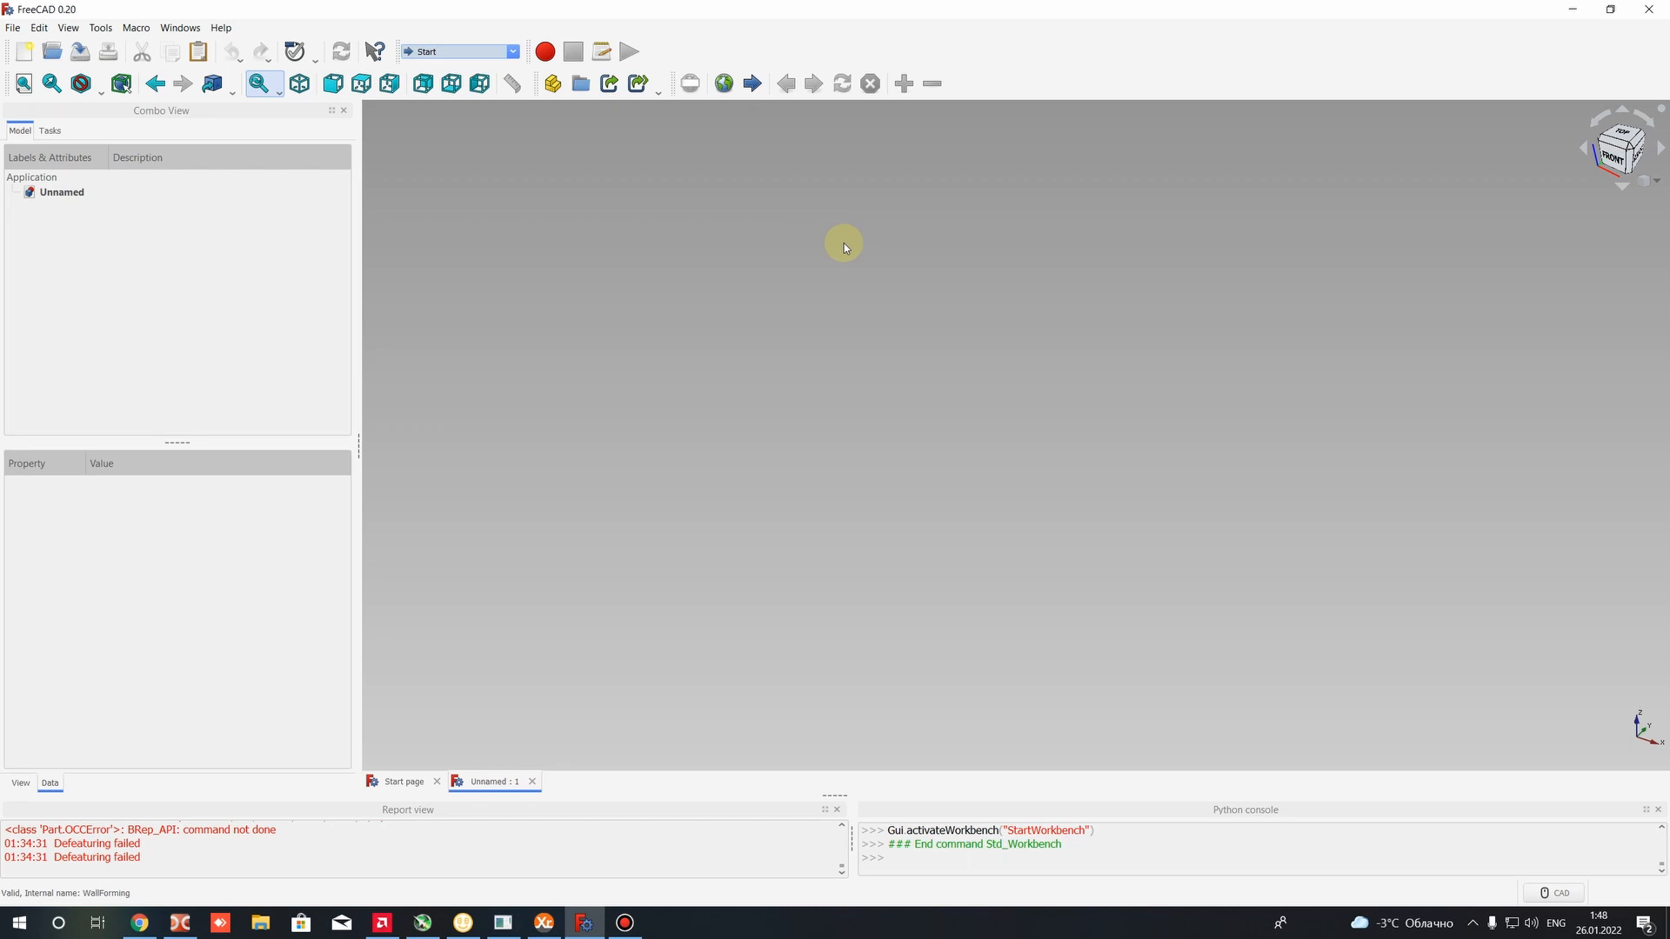
Check the available workbenches for Sheet Metal and look up the sheetmetal addon in the Addon Manager
{"action": "left_click", "coordinate": [467, 52]}
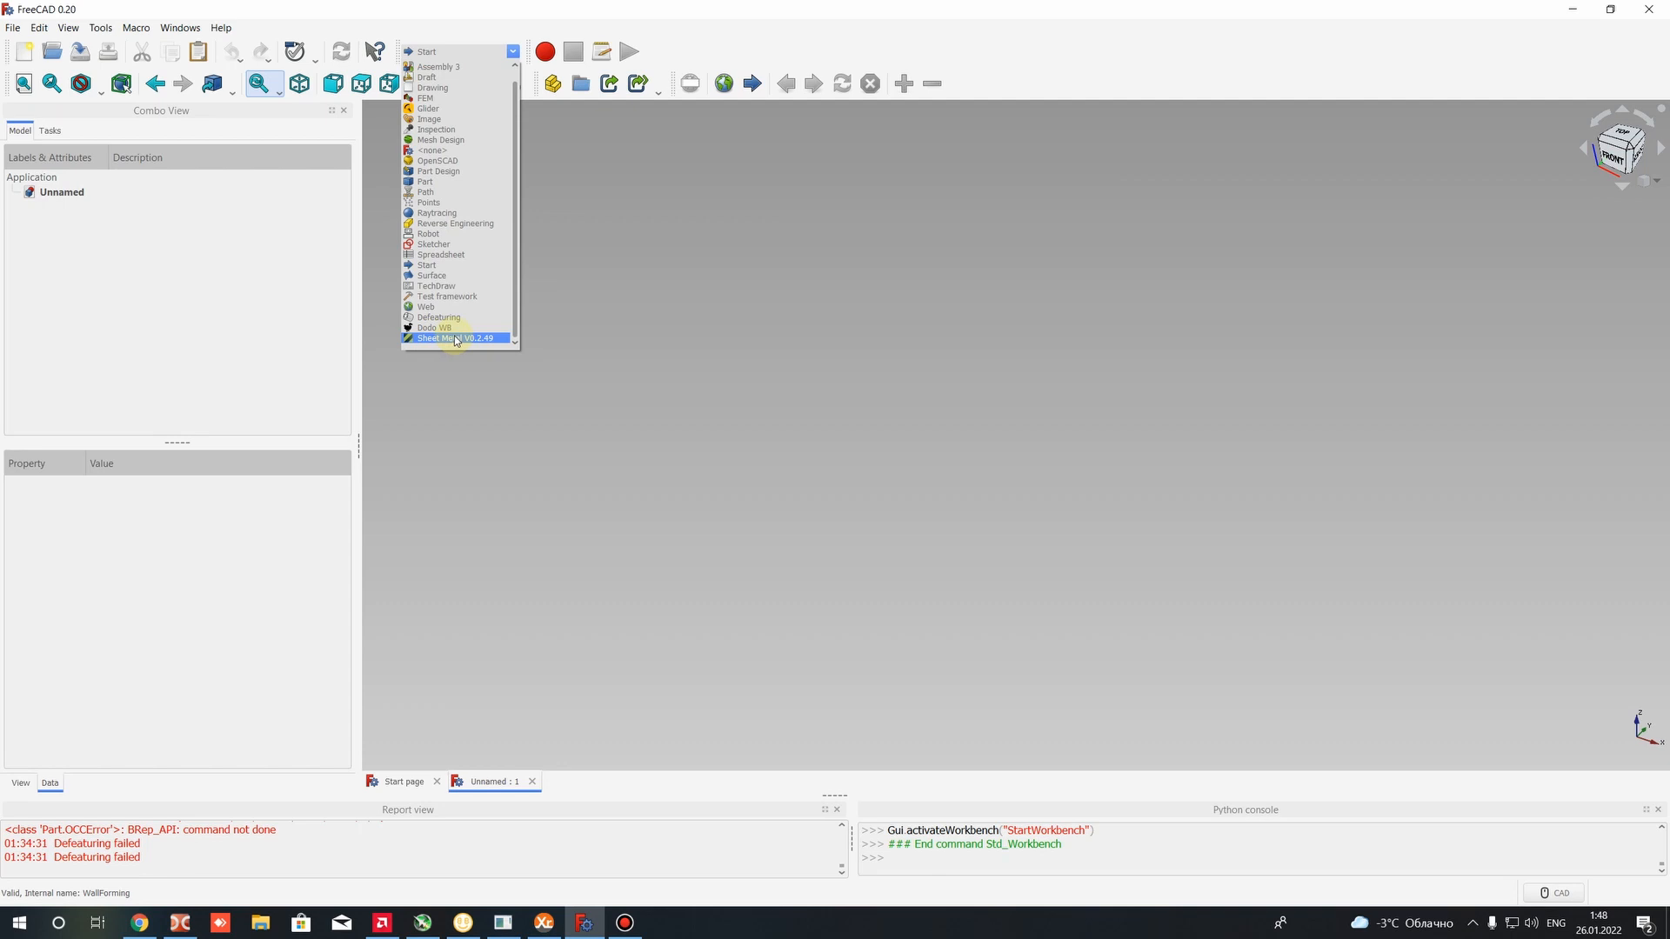
{"action": "left_click", "coordinate": [491, 397]}
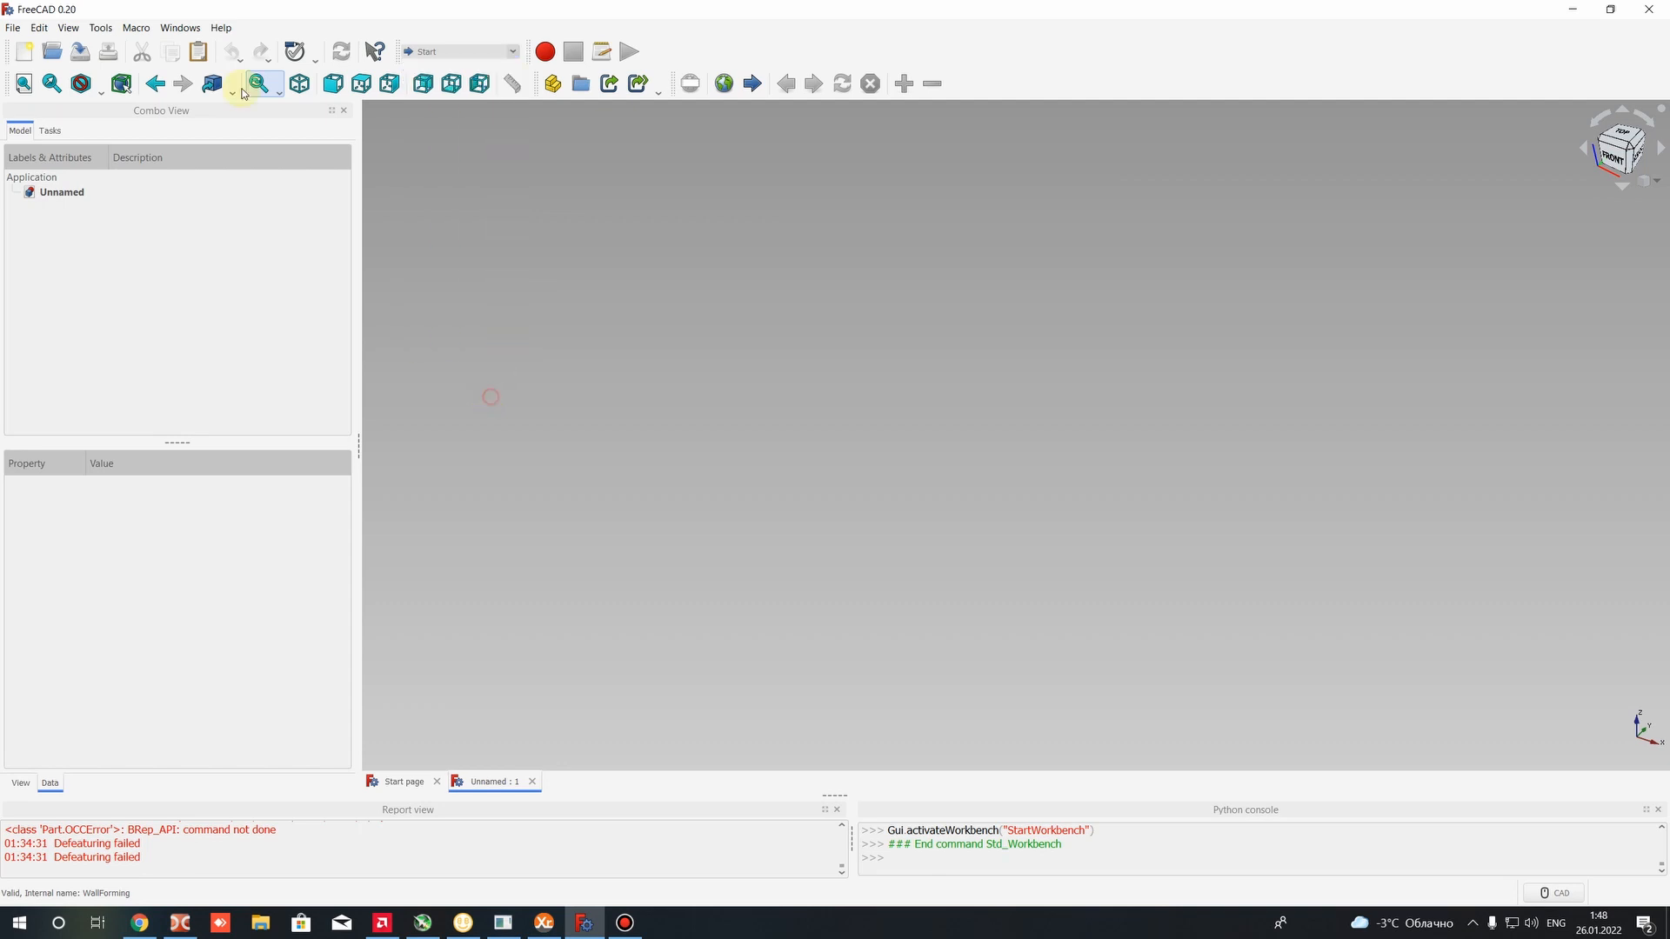
{"action": "left_click", "coordinate": [101, 28]}
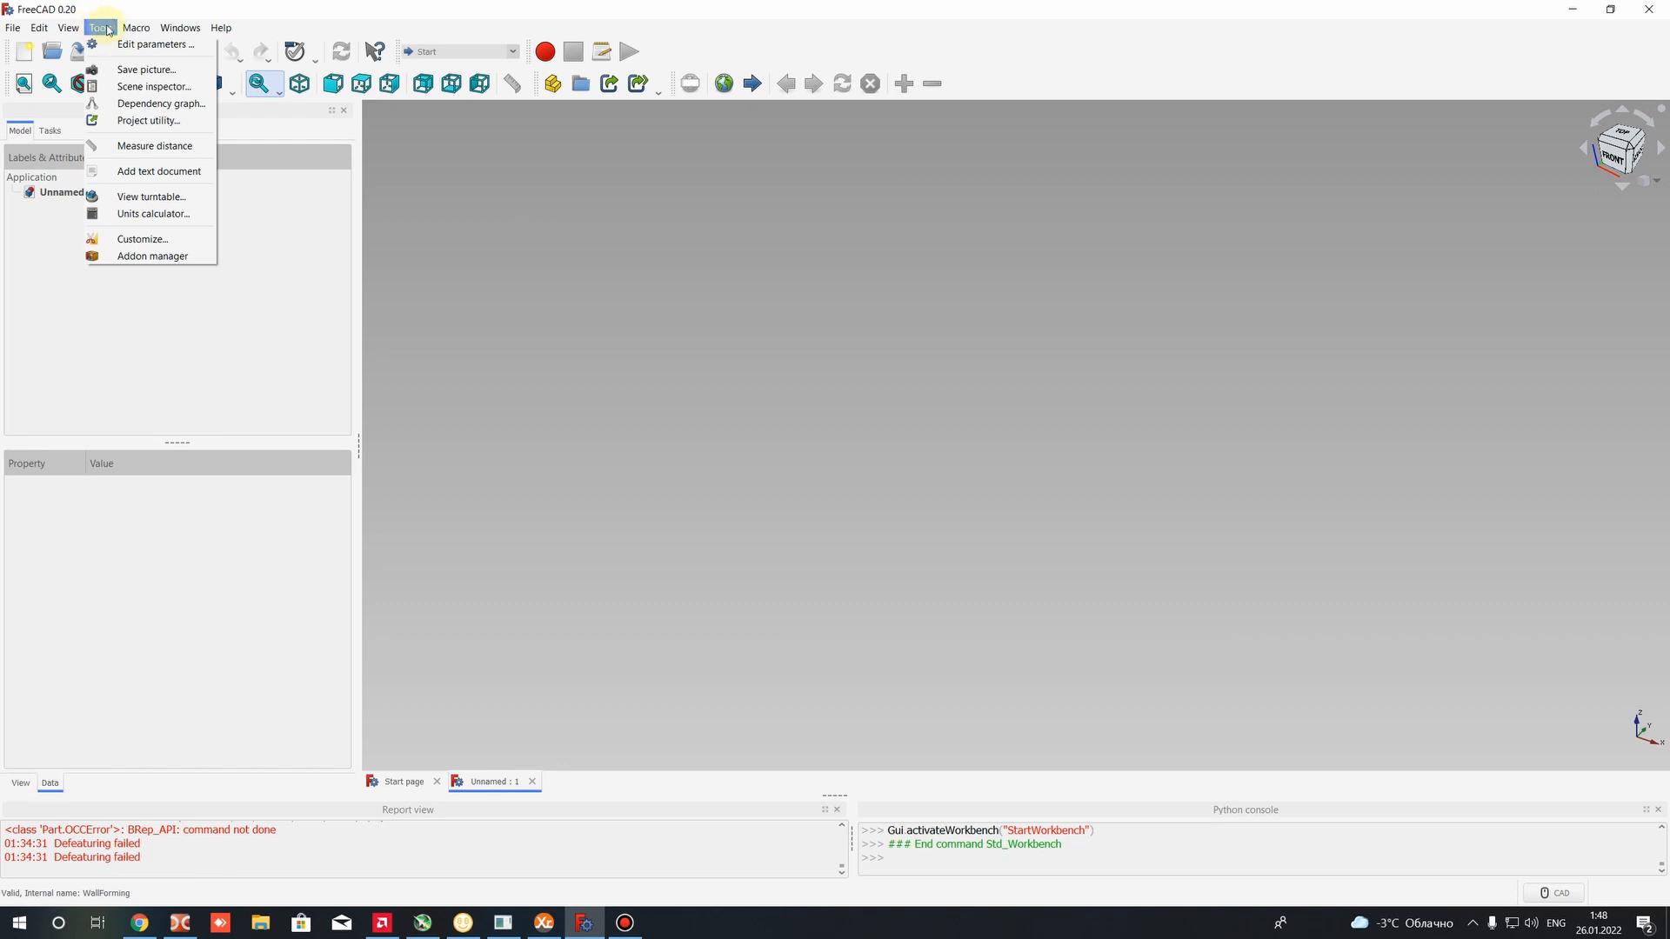
{"action": "left_click", "coordinate": [134, 258]}
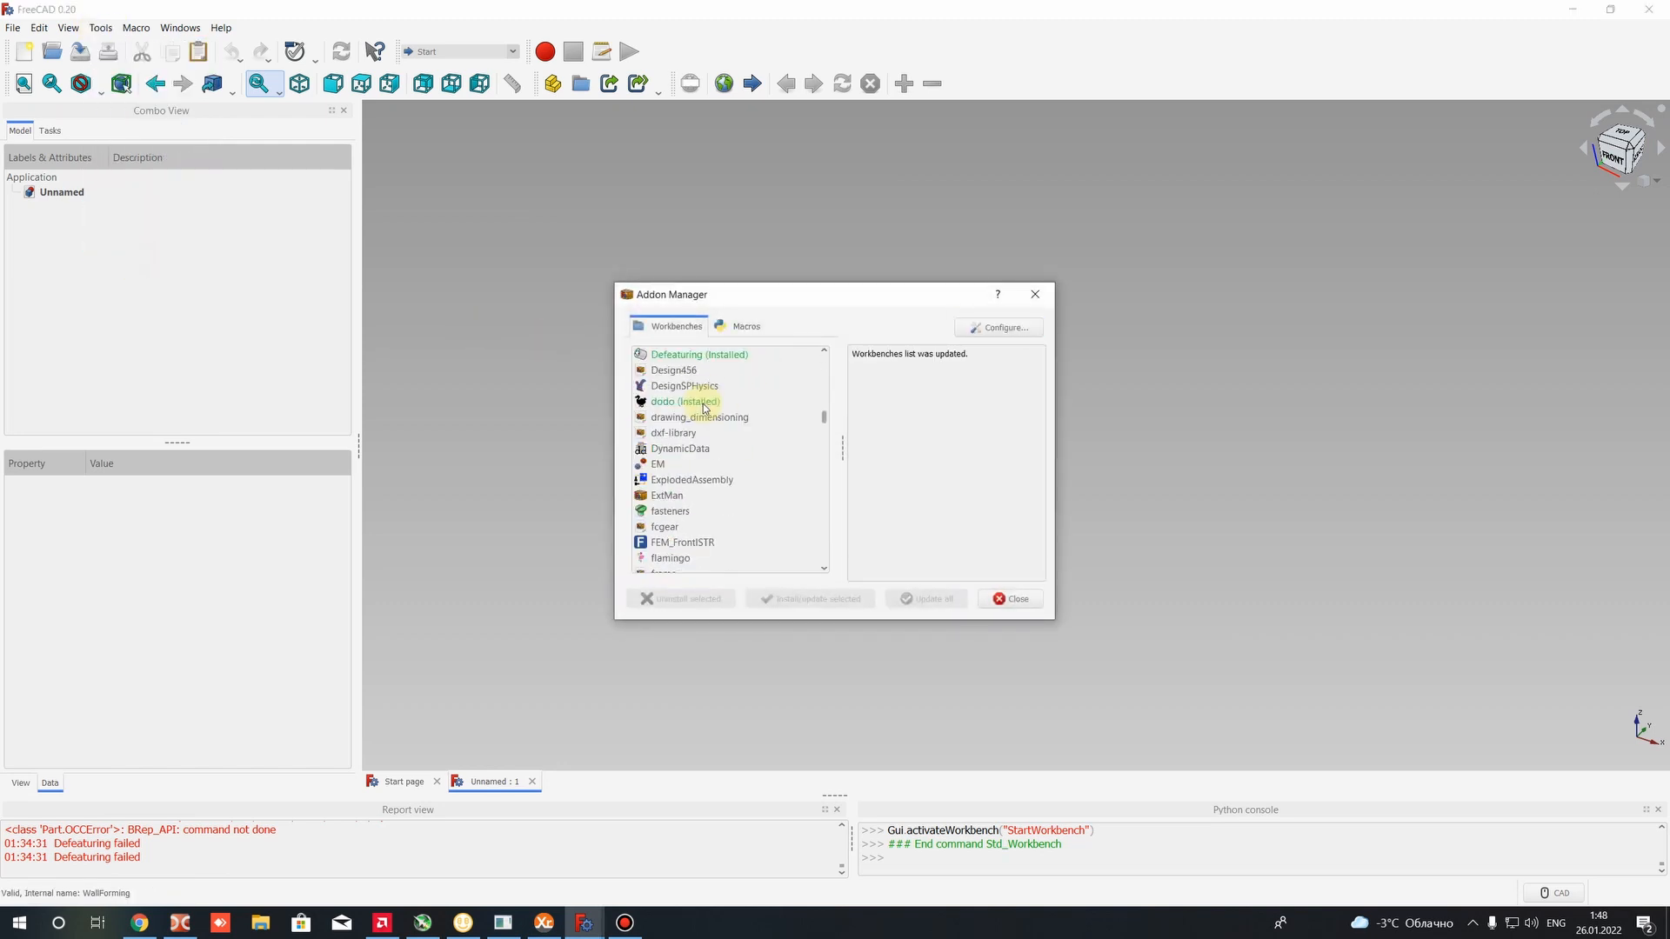
{"action": "scroll", "coordinate": [675, 452], "scroll_direction": "down", "scroll_amount": 8}
{"action": "scroll", "coordinate": [672, 499], "scroll_direction": "down", "scroll_amount": 12}
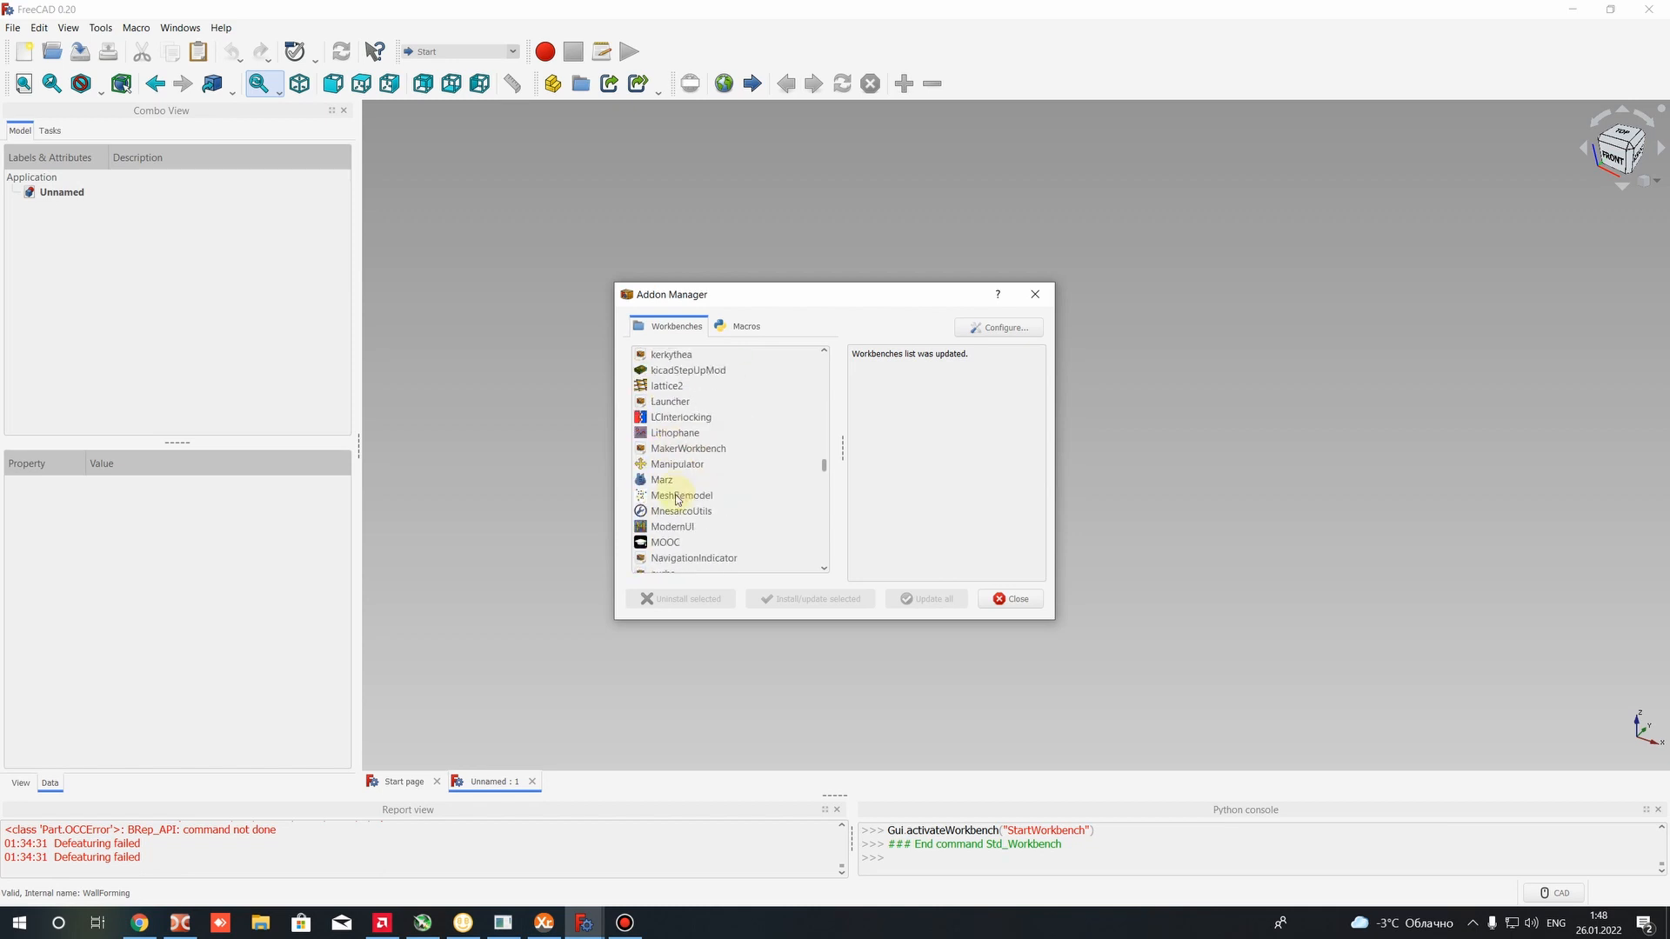
{"action": "left_click", "coordinate": [693, 421]}
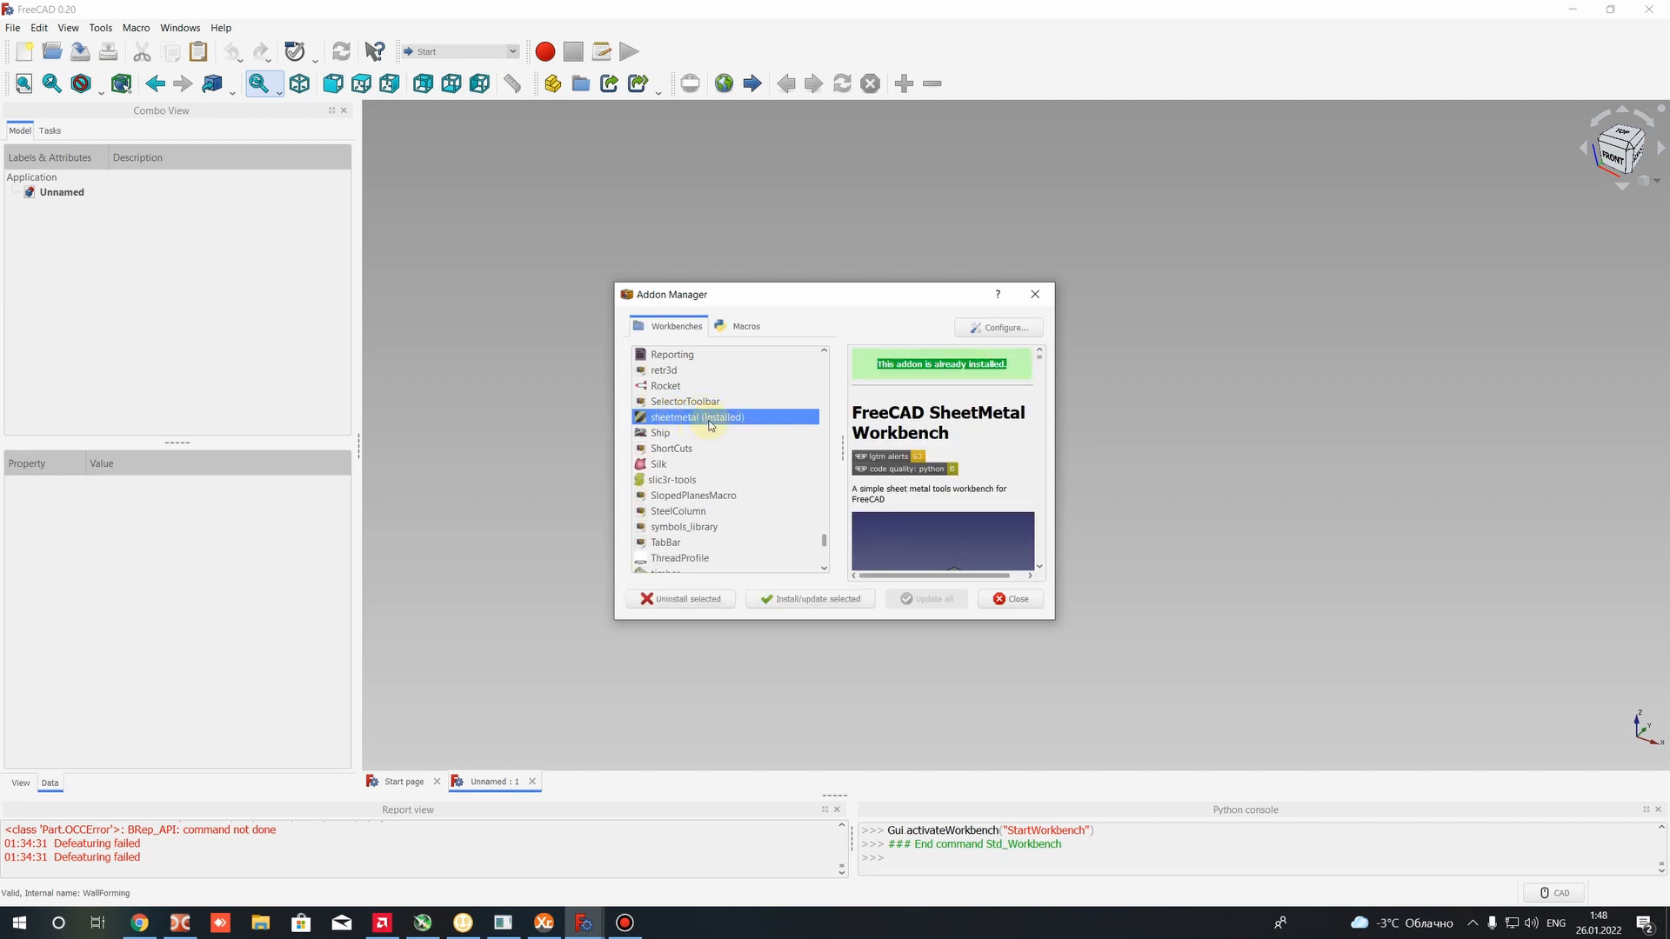
{"action": "left_click", "coordinate": [786, 600]}
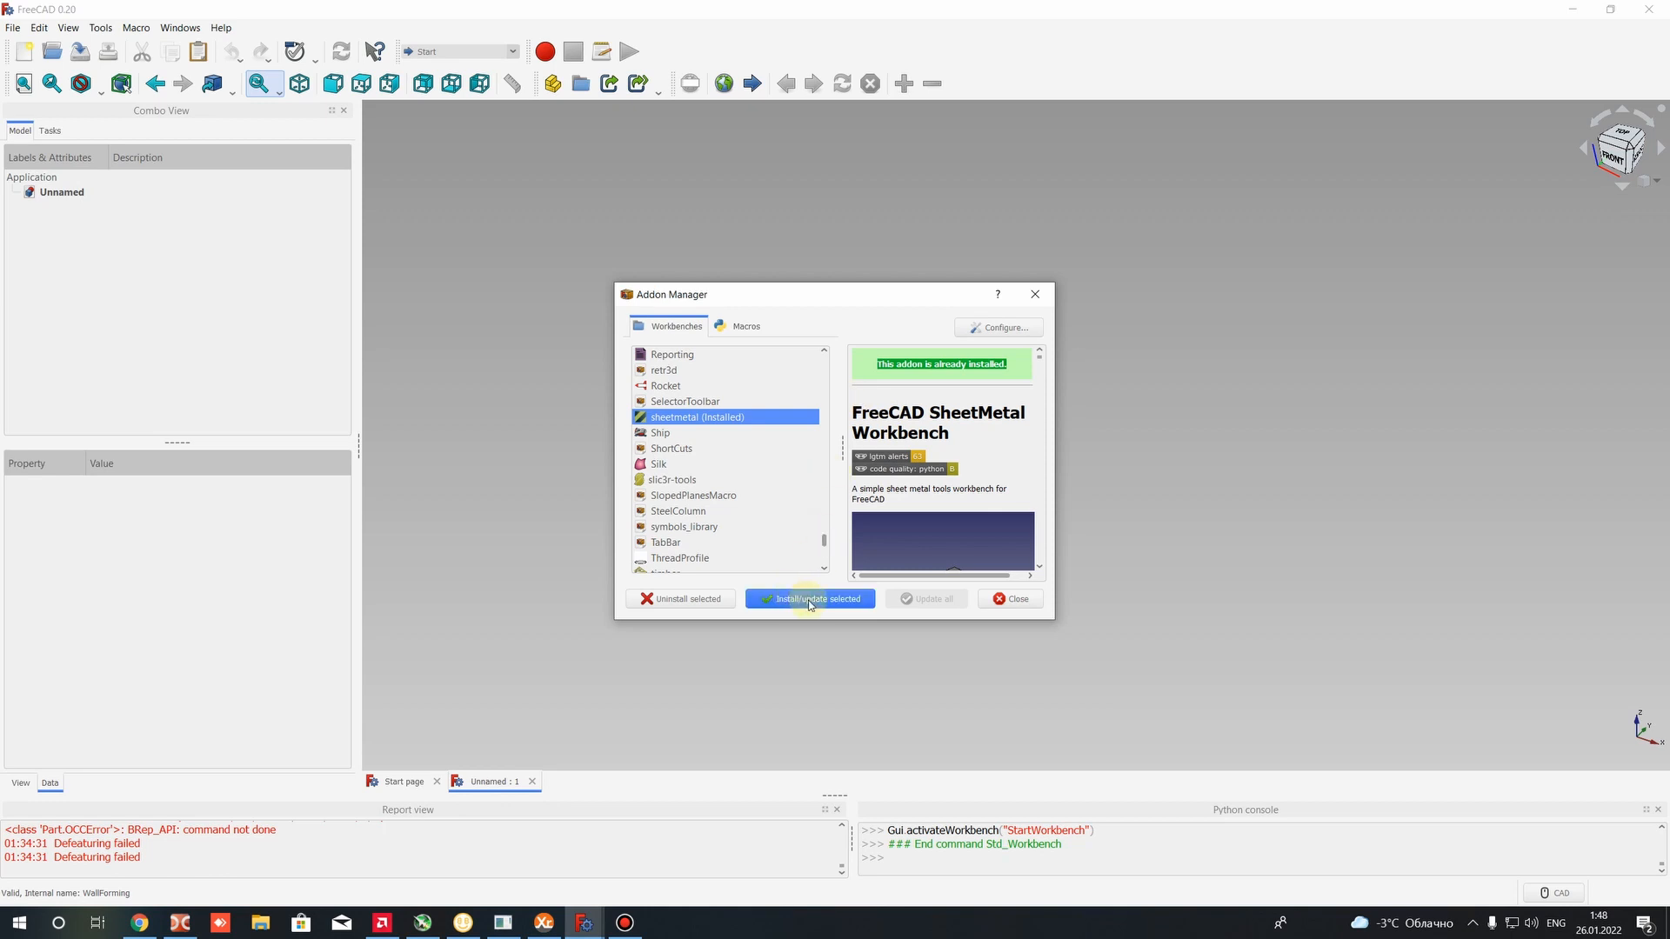
{"action": "left_click", "coordinate": [1032, 297]}
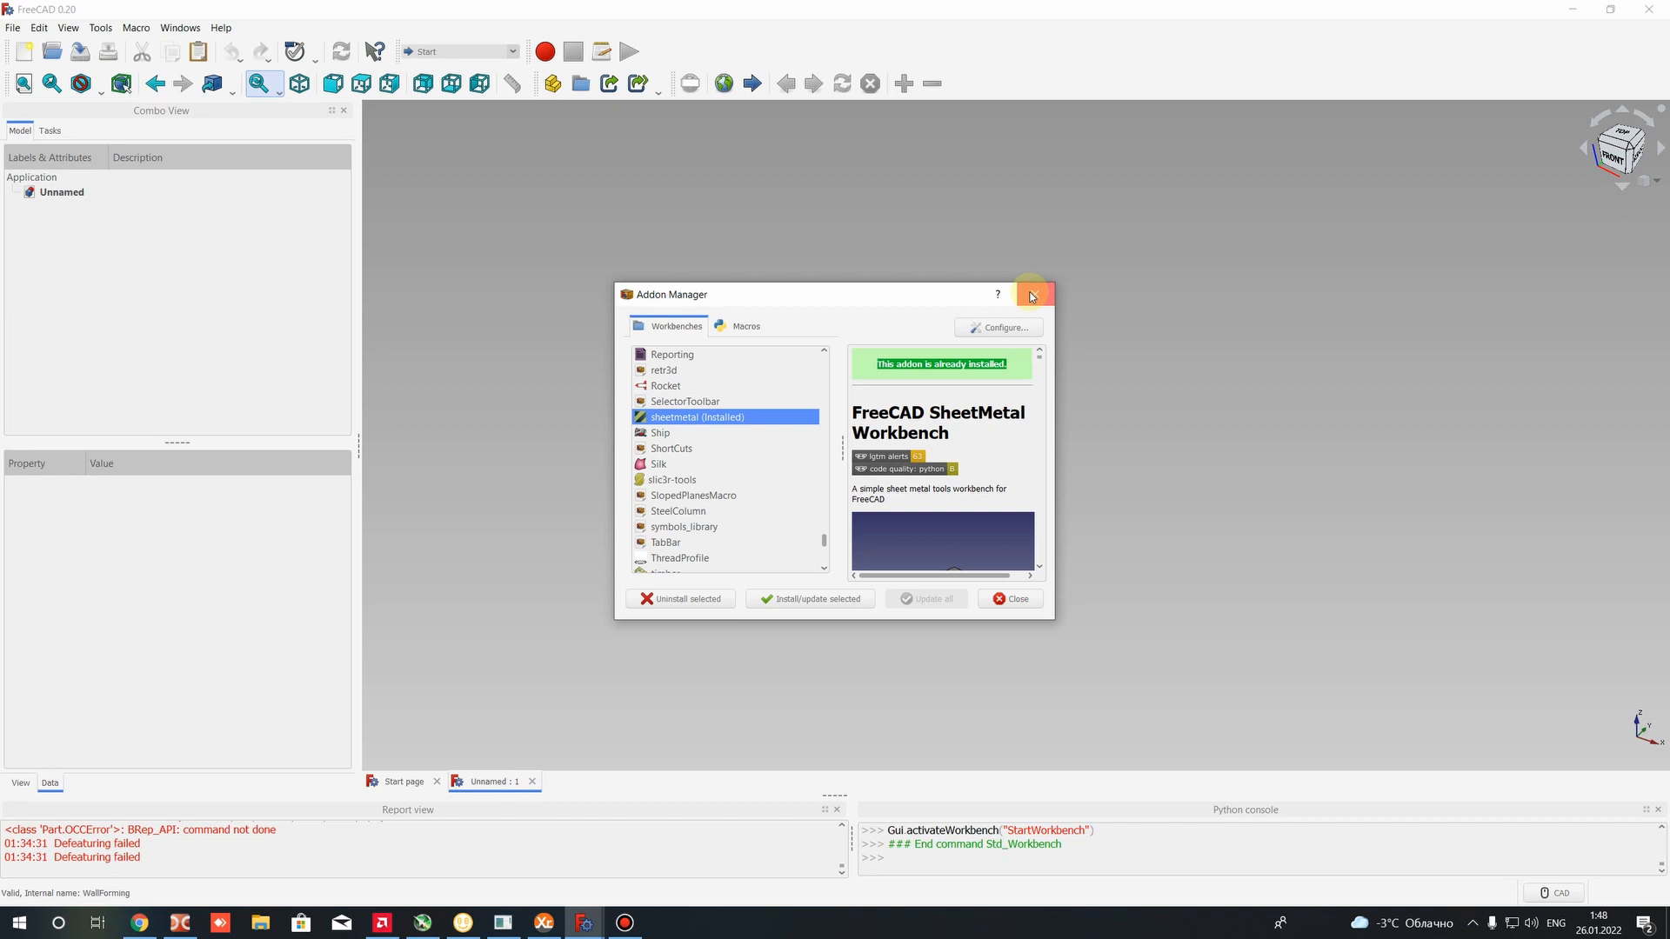
{"action": "left_click", "coordinate": [511, 52]}
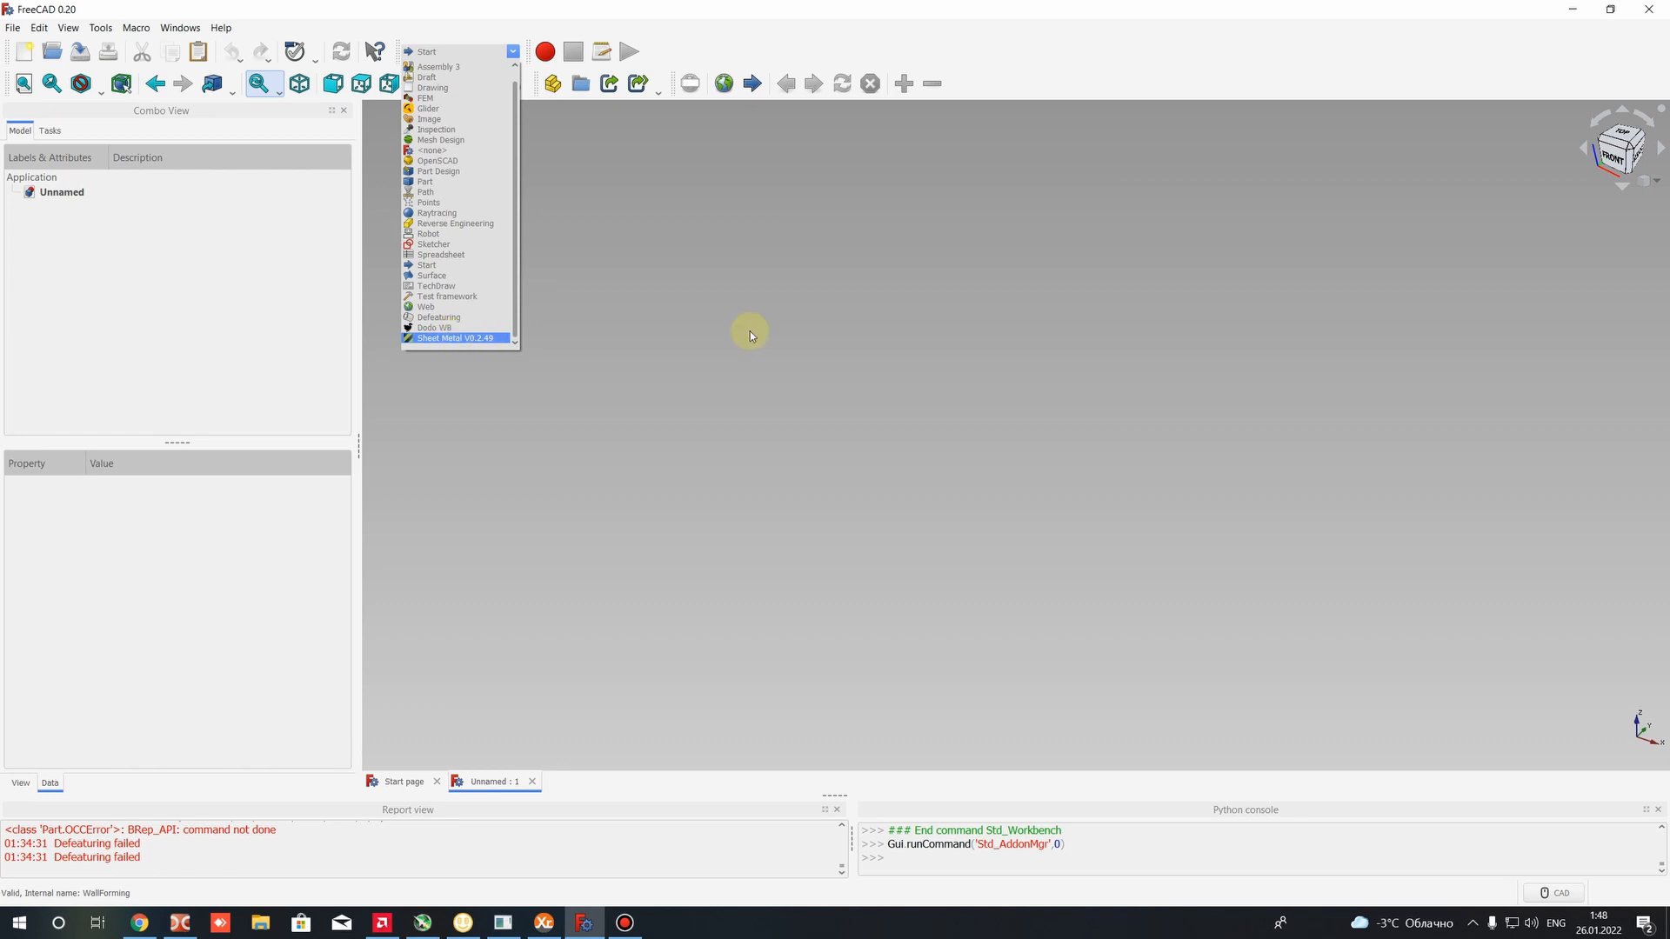
{"action": "scroll", "coordinate": [452, 261], "scroll_direction": "up", "scroll_amount": 1}
{"action": "left_click", "coordinate": [833, 268]}
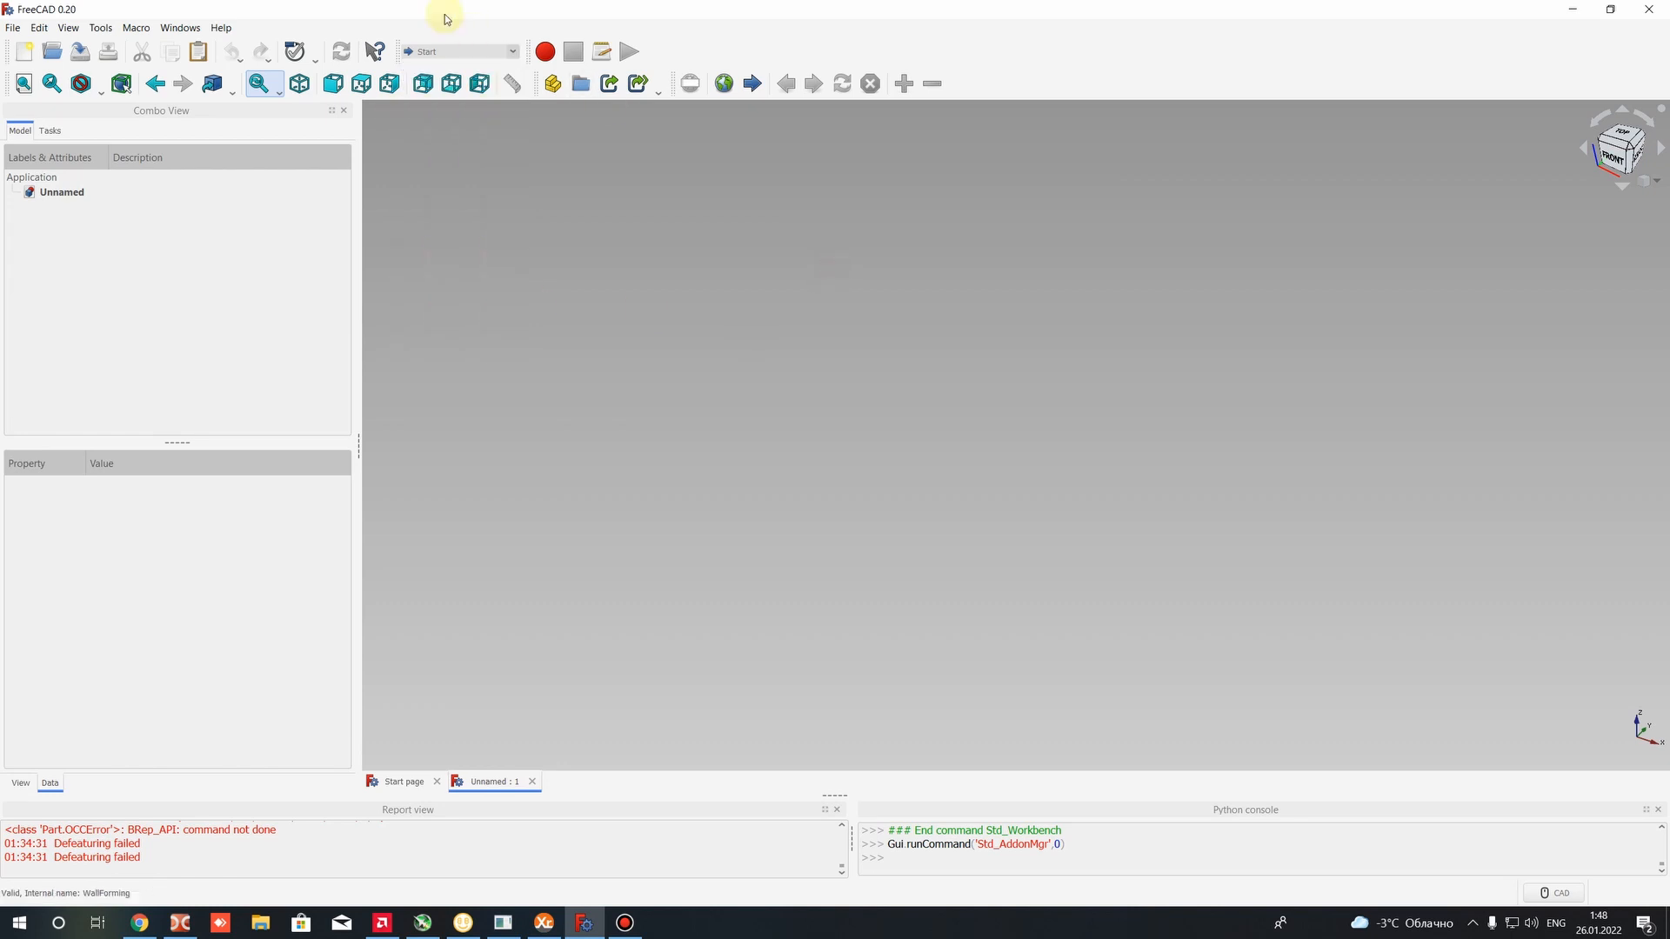
Switch to the Part workbench and create a cube solid
{"action": "left_click", "coordinate": [443, 52]}
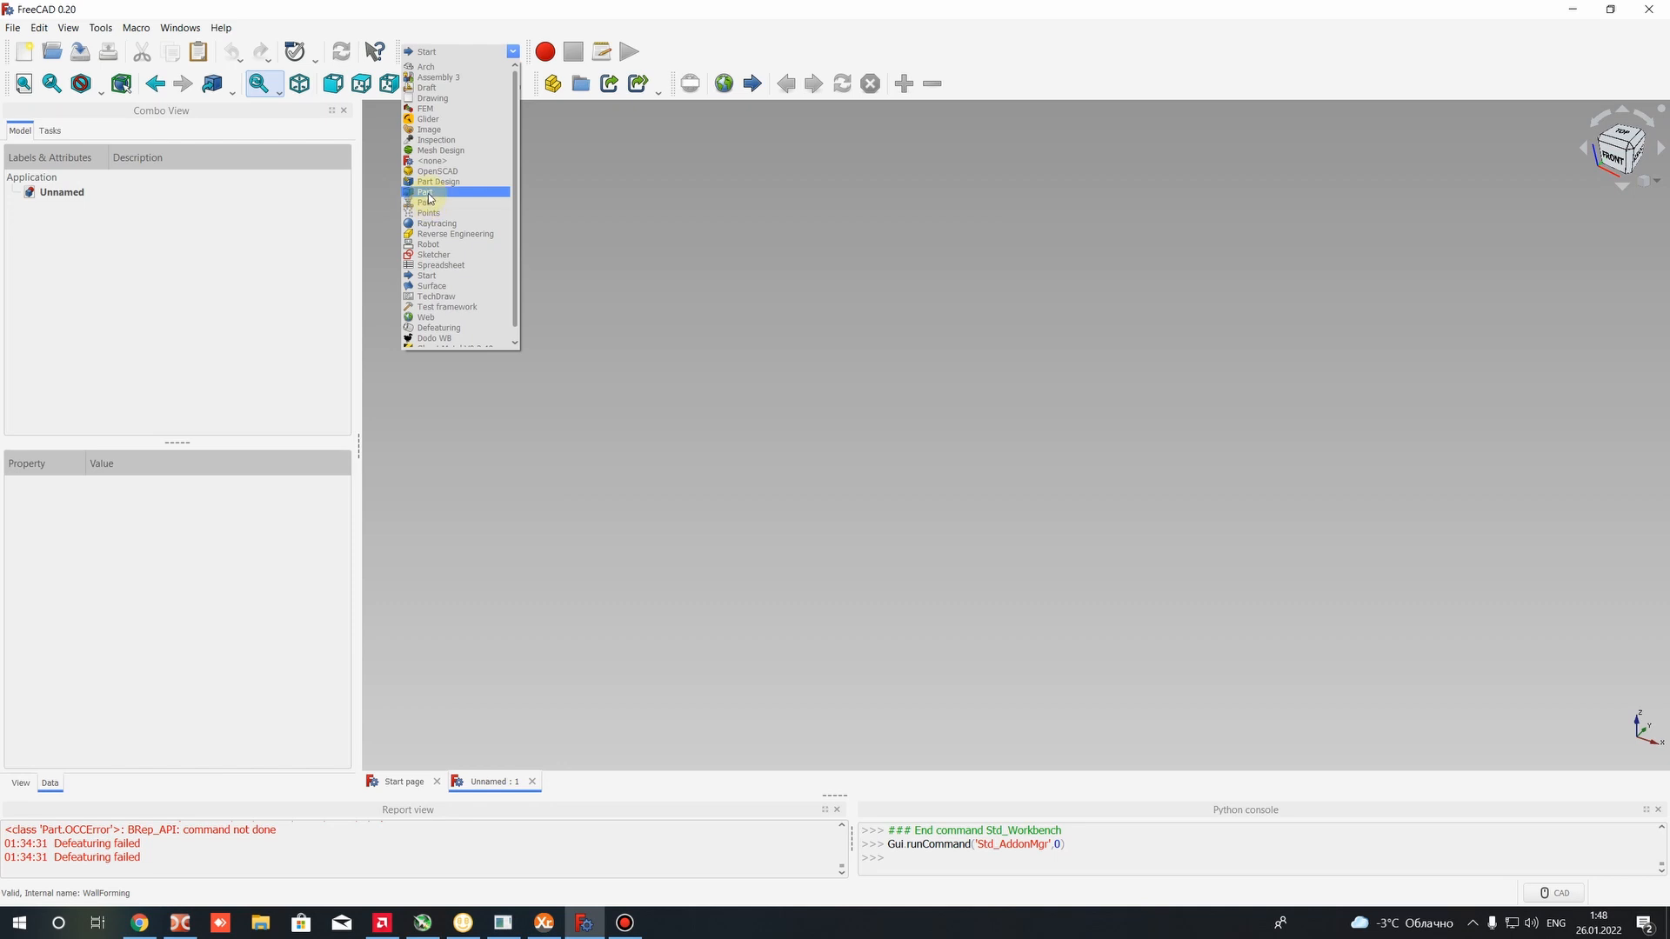
{"action": "left_click", "coordinate": [430, 193]}
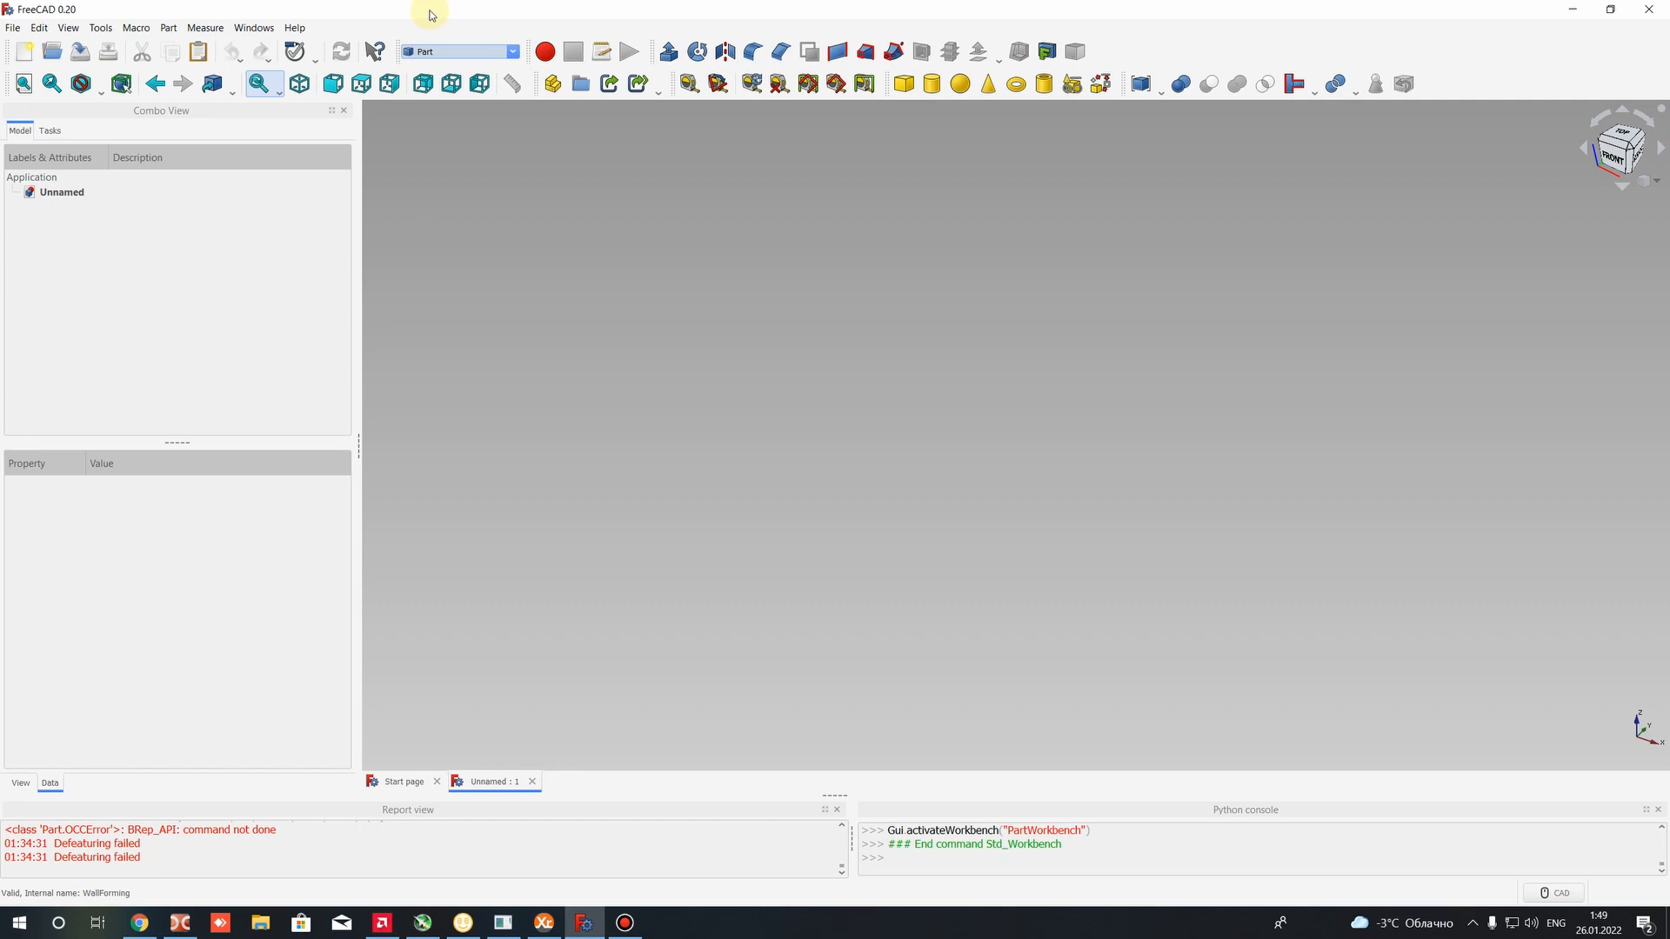
{"action": "left_click", "coordinate": [430, 53]}
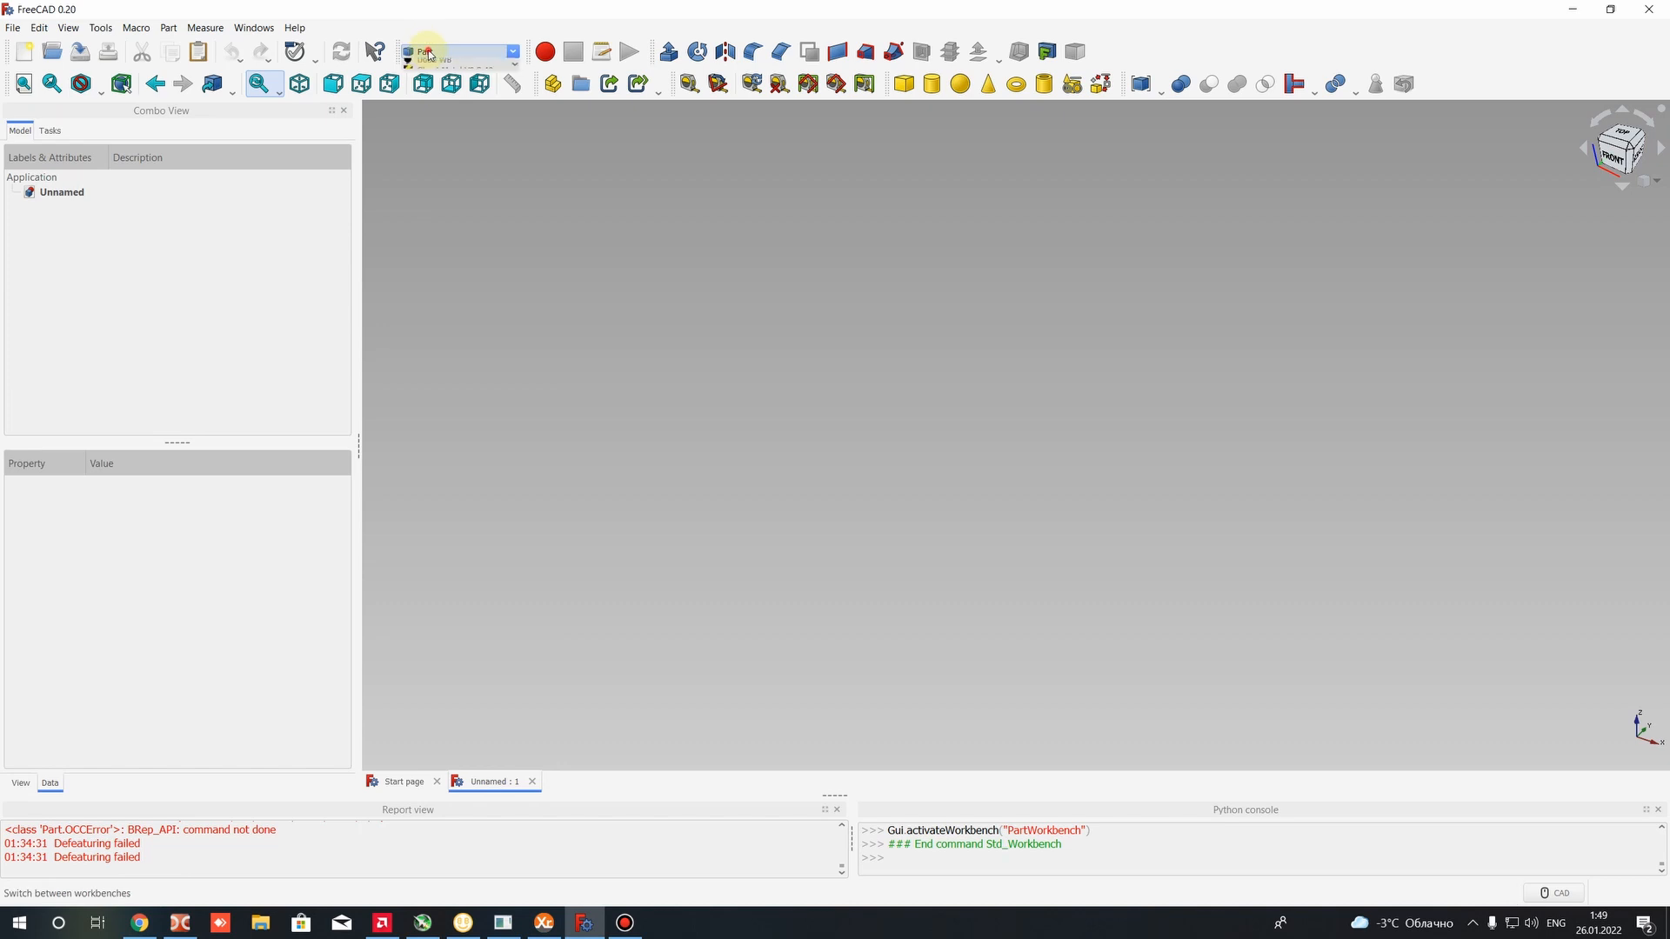
{"action": "left_click", "coordinate": [435, 52]}
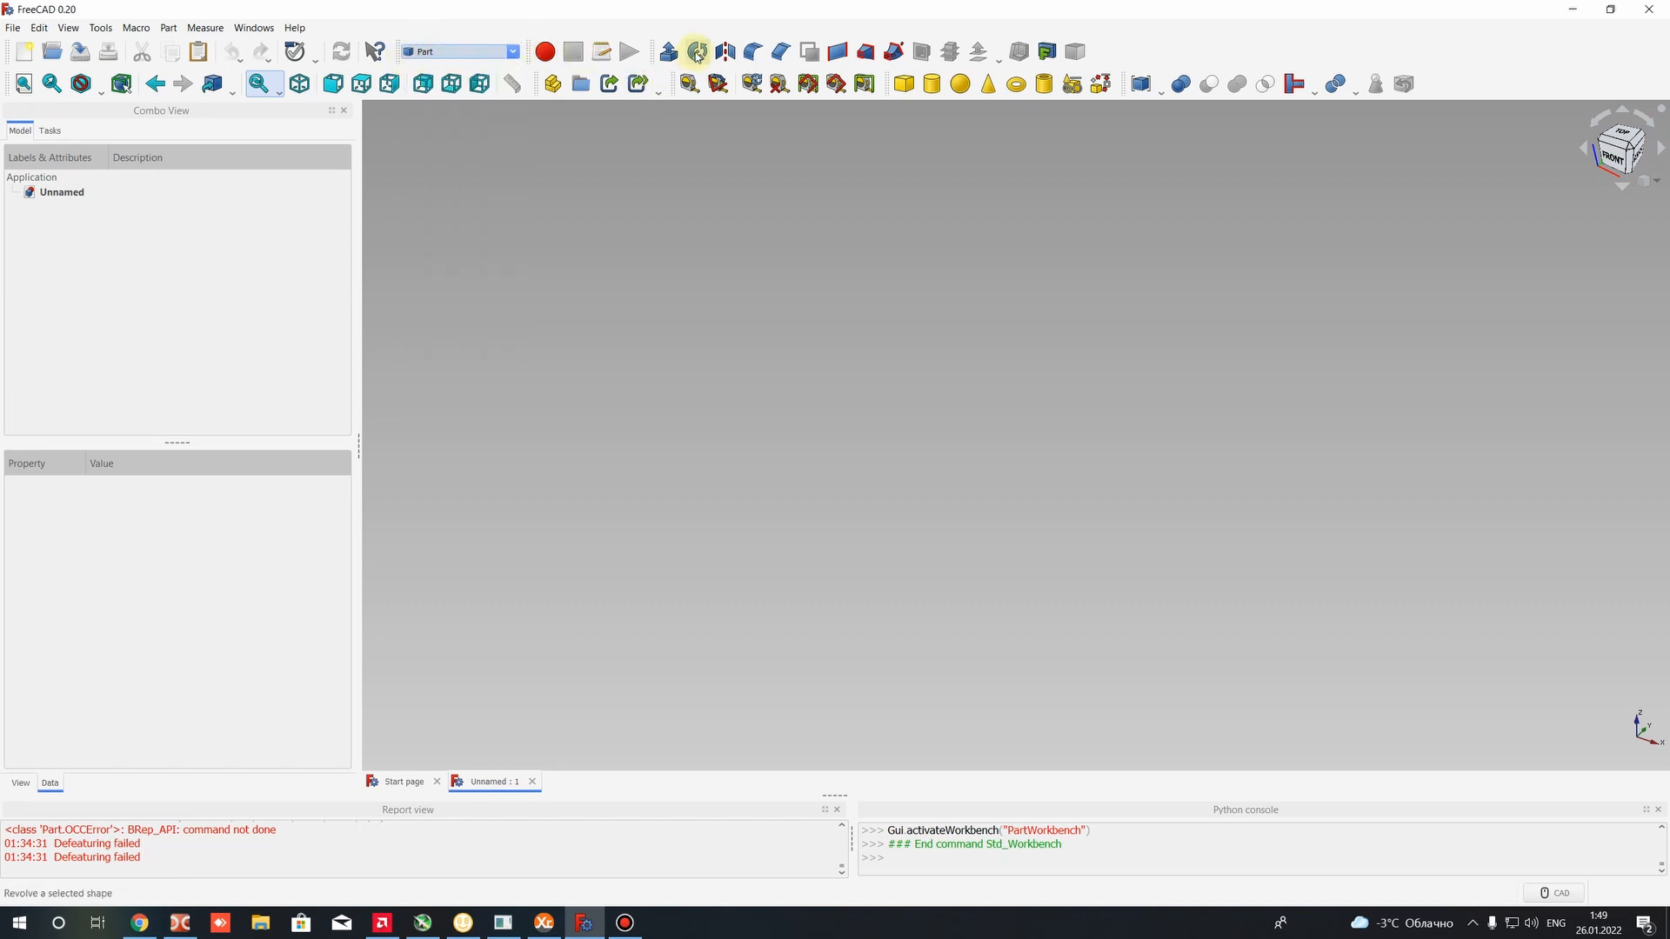
{"action": "left_click", "coordinate": [904, 83]}
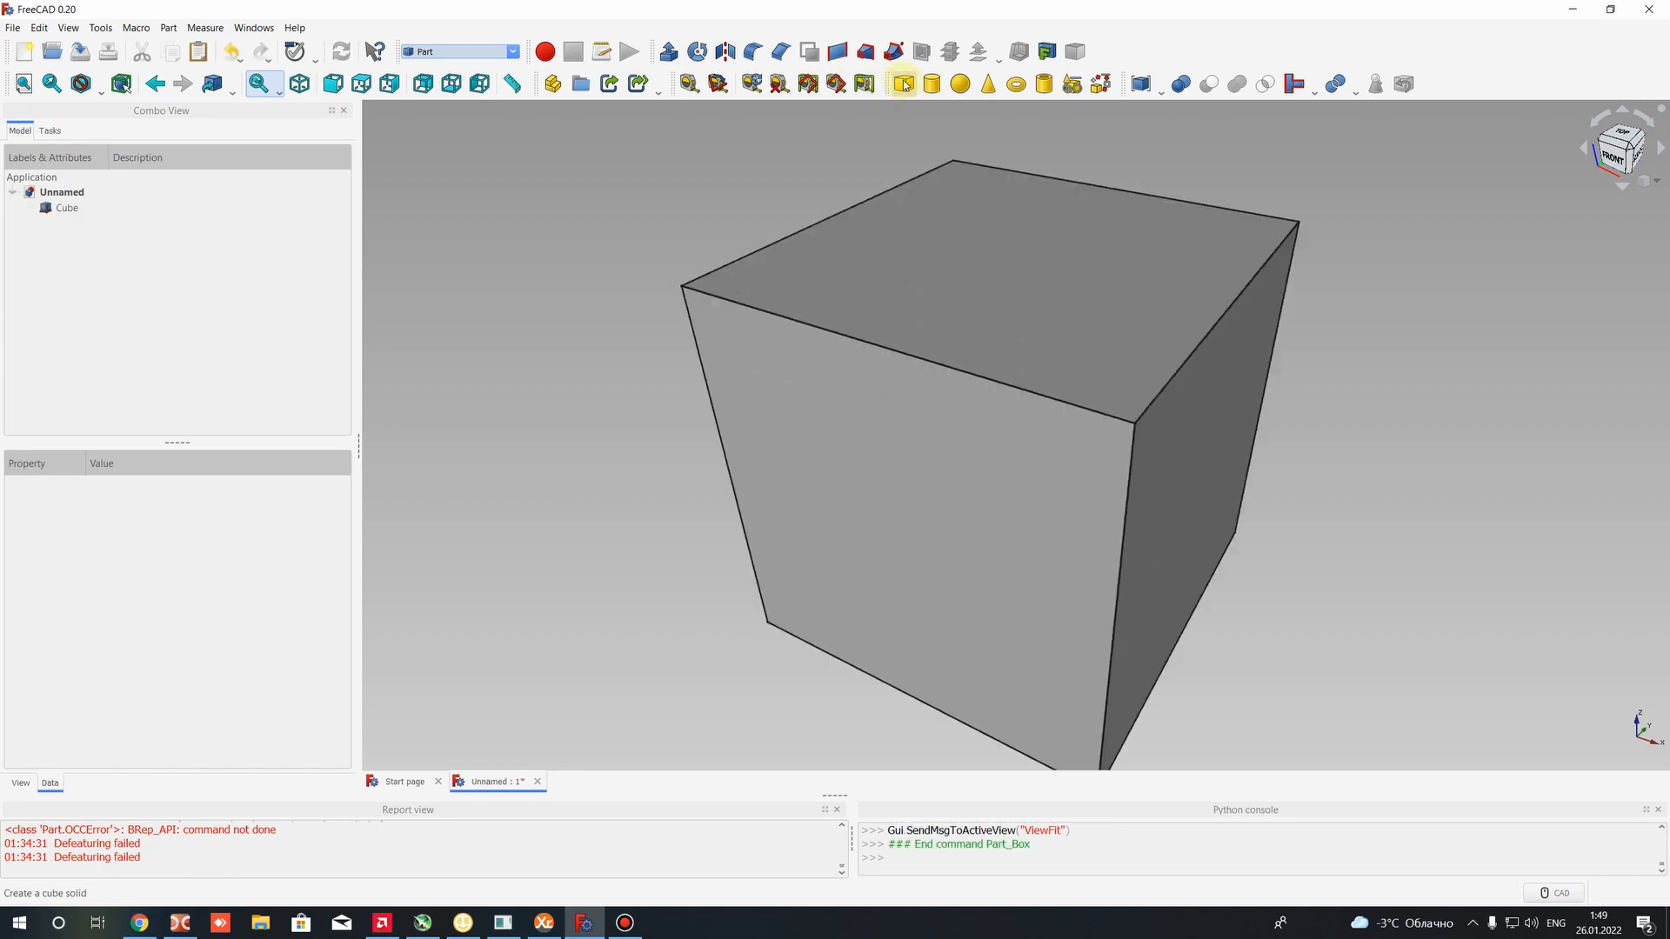
{"action": "scroll", "coordinate": [959, 172], "scroll_direction": "down", "scroll_amount": 5}
{"action": "scroll", "coordinate": [1047, 223], "scroll_direction": "up", "scroll_amount": 5}
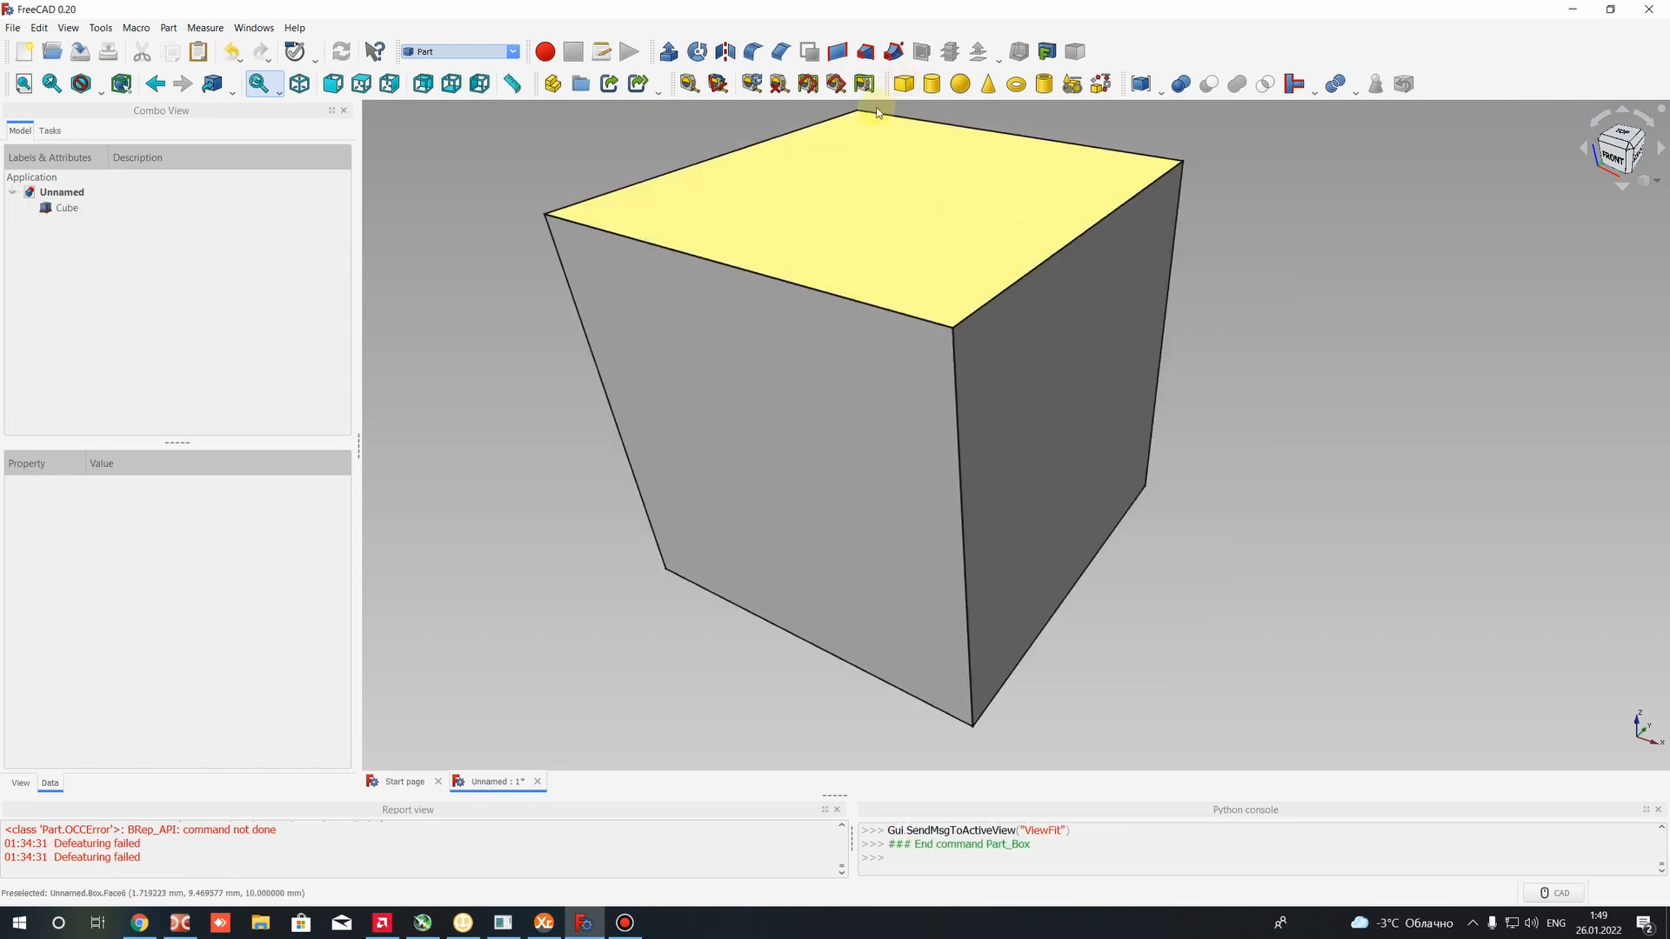
Set the cube's length to 400 mm and its width to 200 mm
{"action": "left_click", "coordinate": [66, 208]}
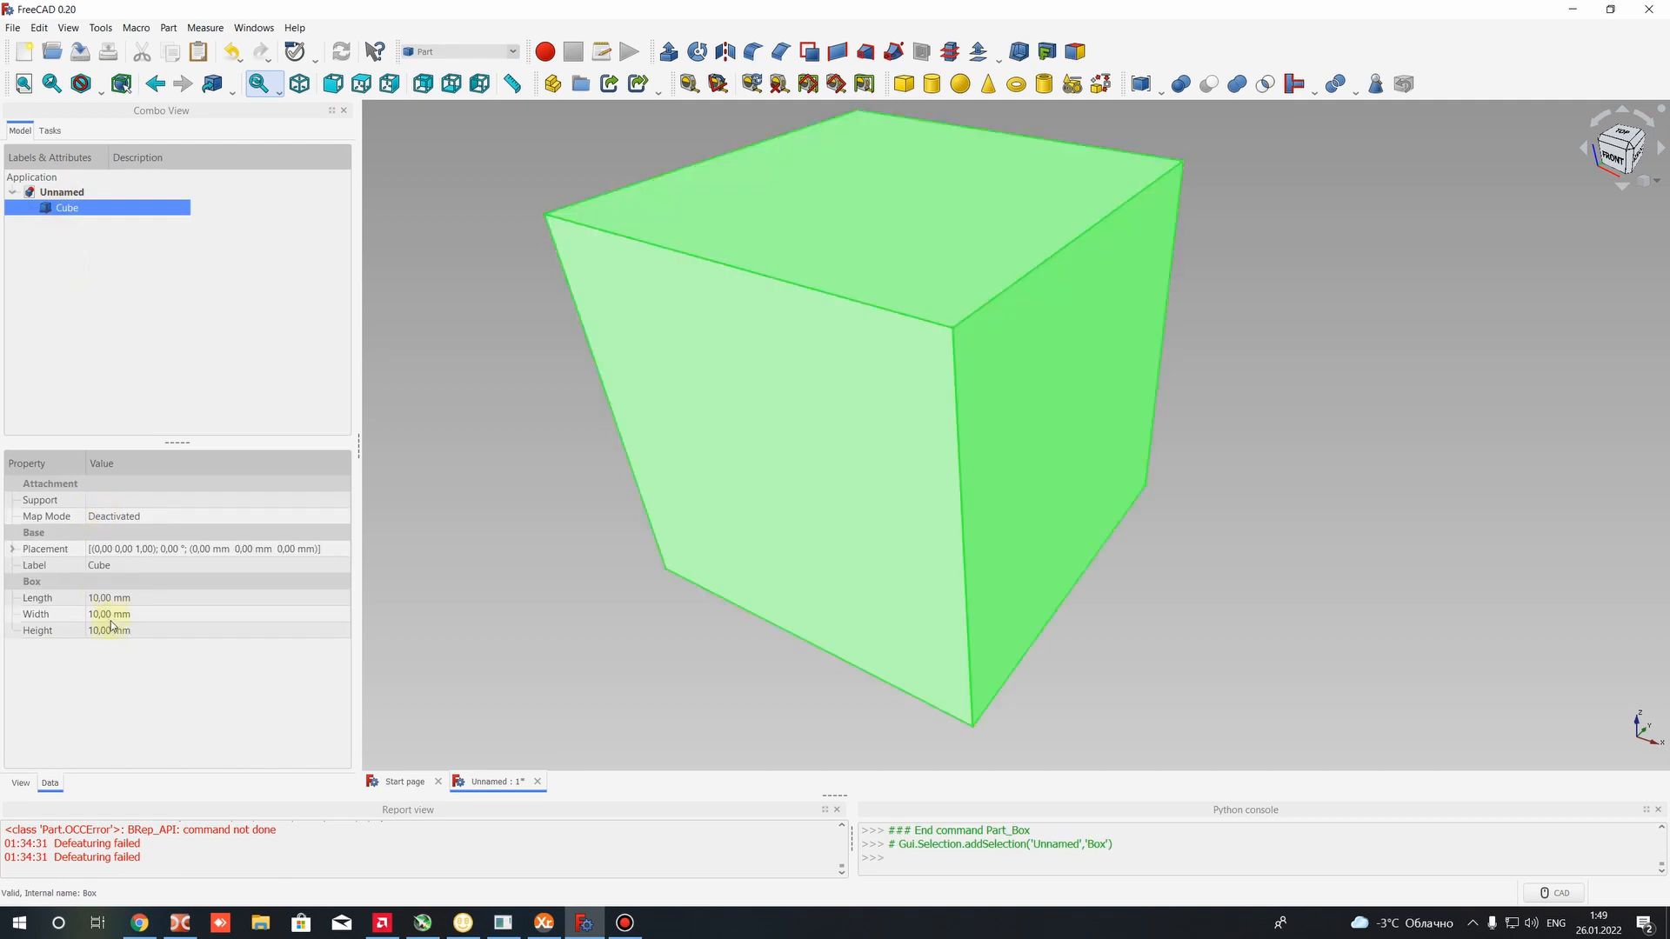
{"action": "left_click", "coordinate": [100, 600]}
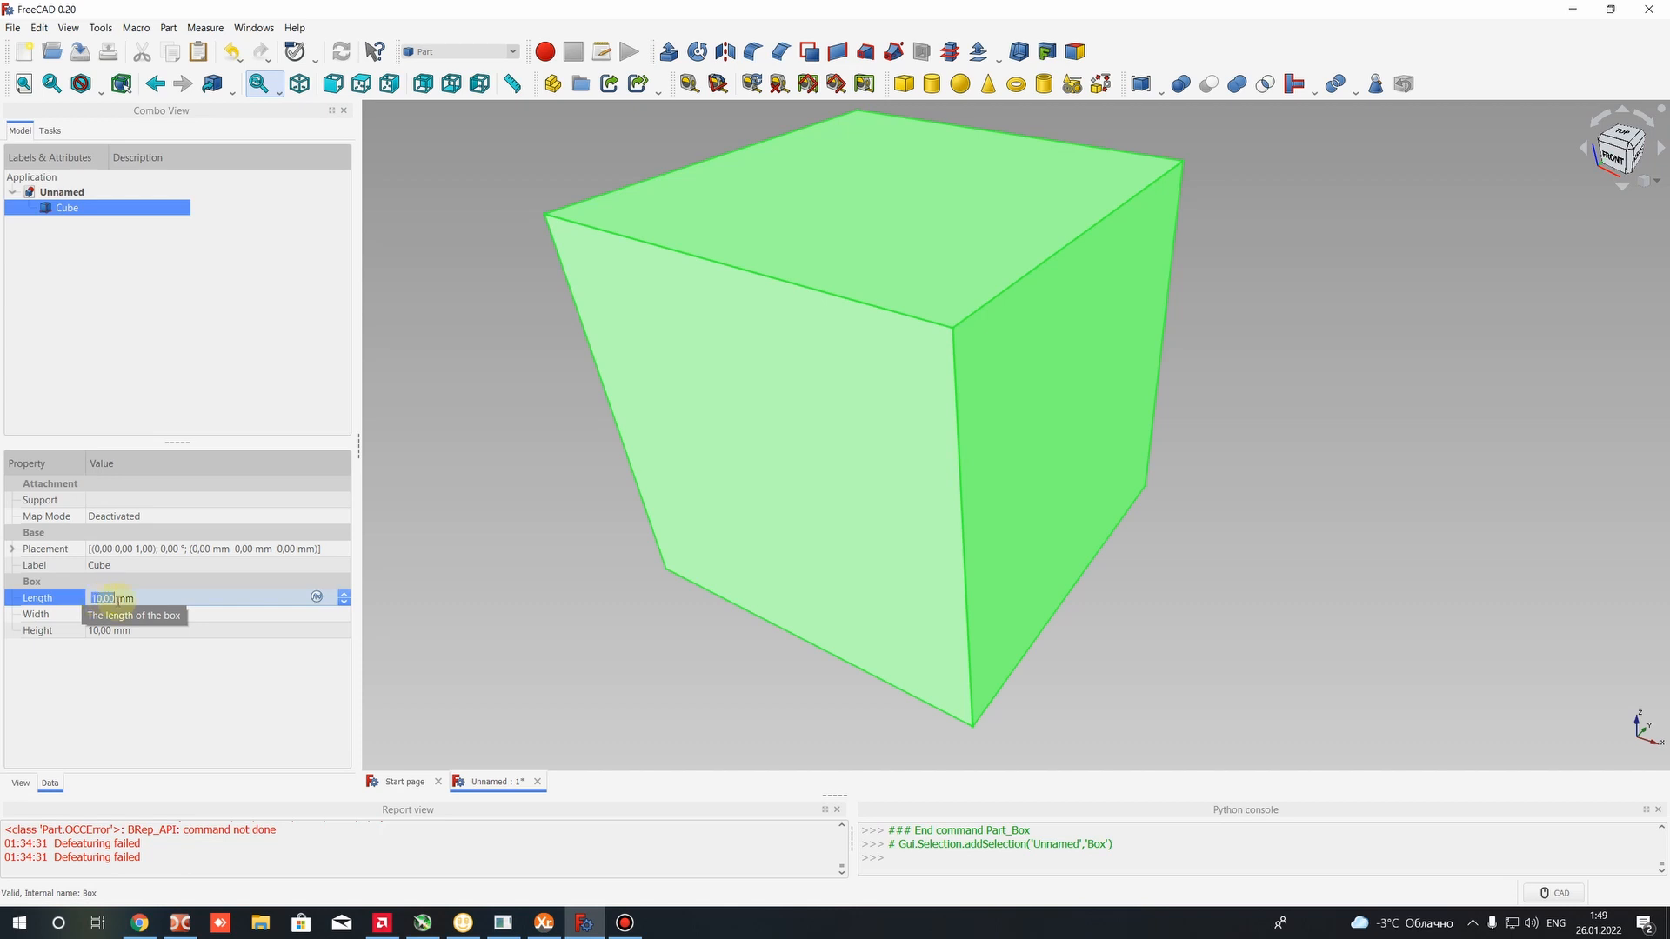
{"action": "type", "text": "400"}
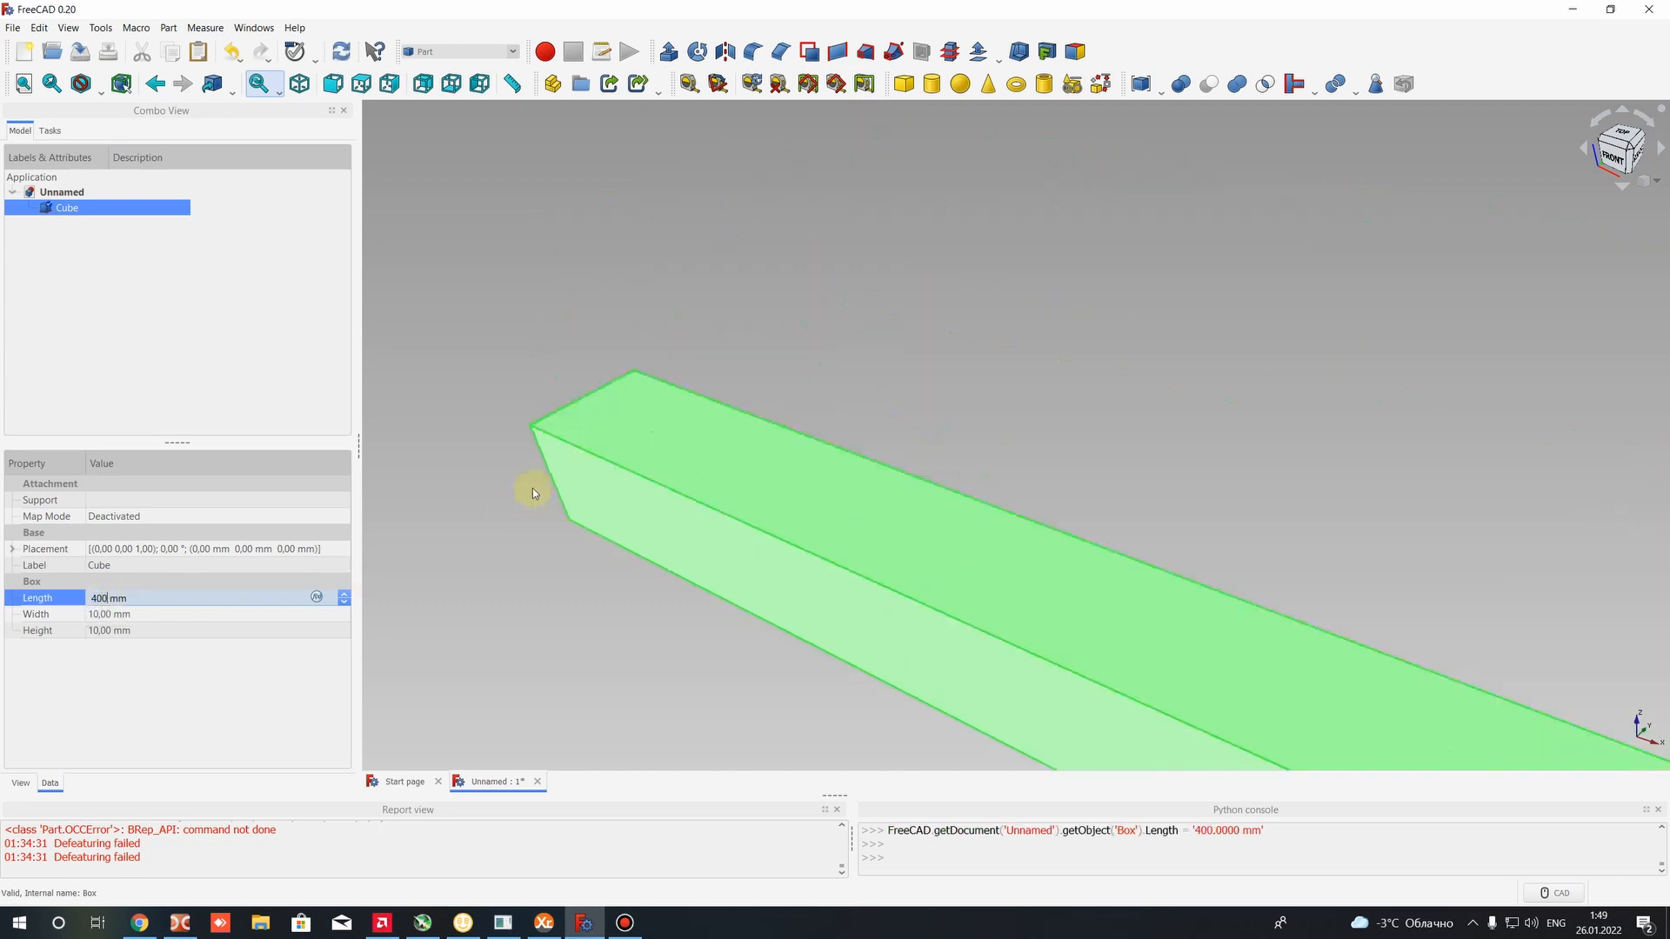
{"action": "scroll", "coordinate": [534, 493], "scroll_direction": "down", "scroll_amount": 6}
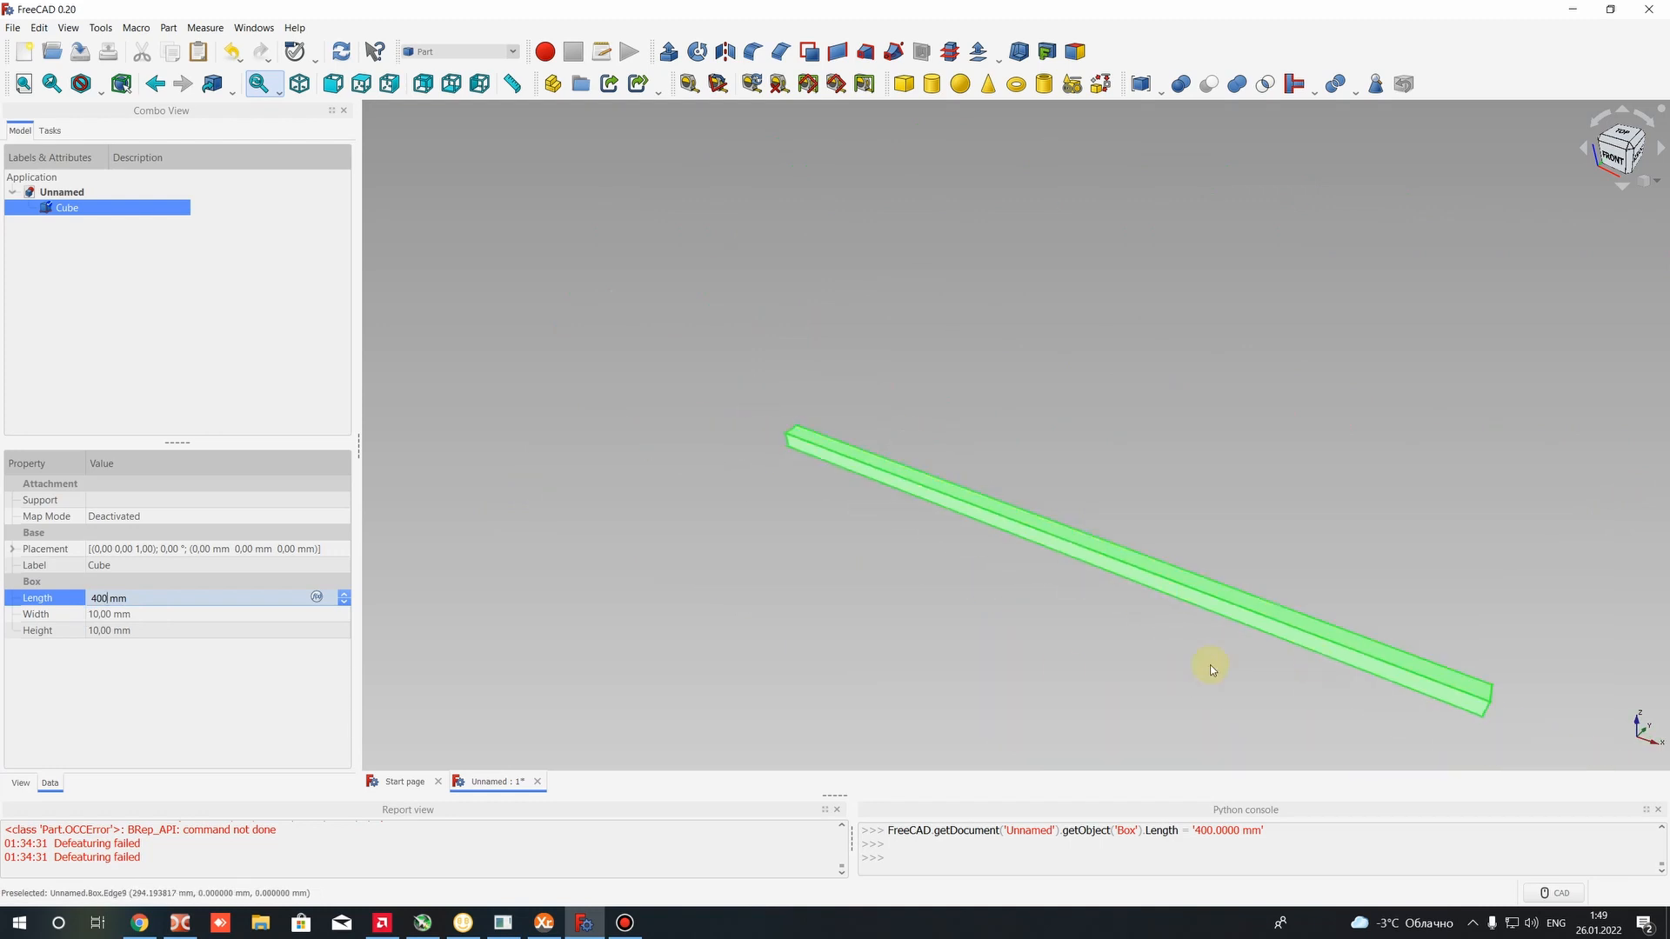
{"action": "left_click", "coordinate": [114, 615]}
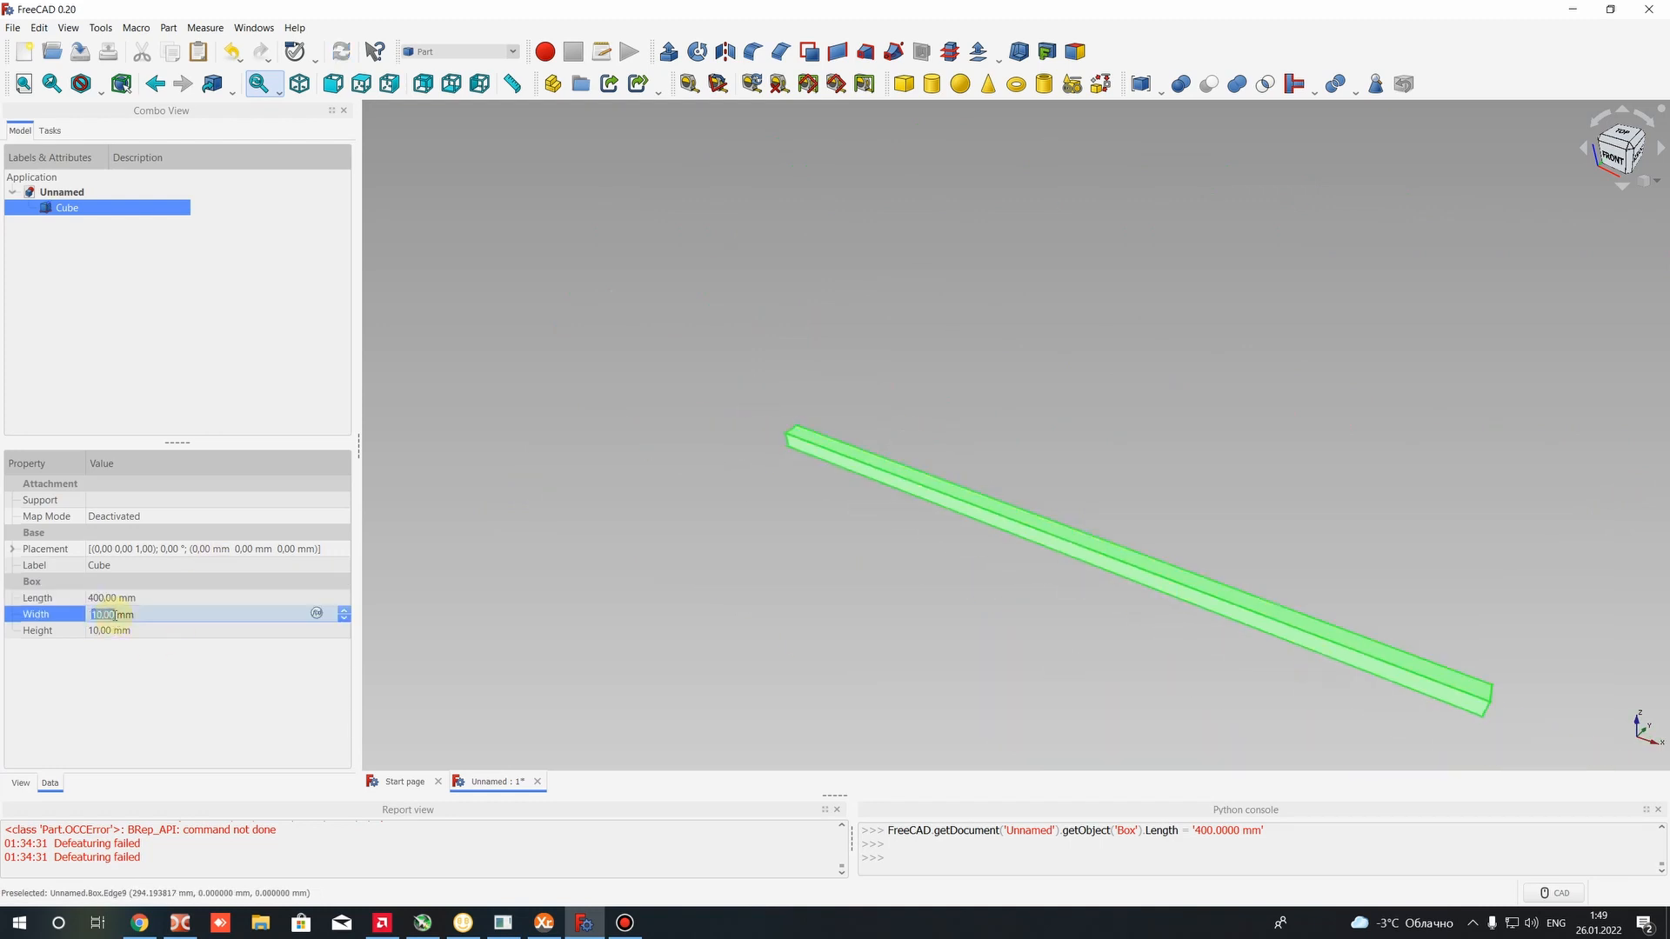
{"action": "type", "text": "200"}
{"action": "scroll", "coordinate": [1025, 306], "scroll_direction": "down", "scroll_amount": 3}
{"action": "scroll", "coordinate": [1391, 409], "scroll_direction": "up", "scroll_amount": 4}
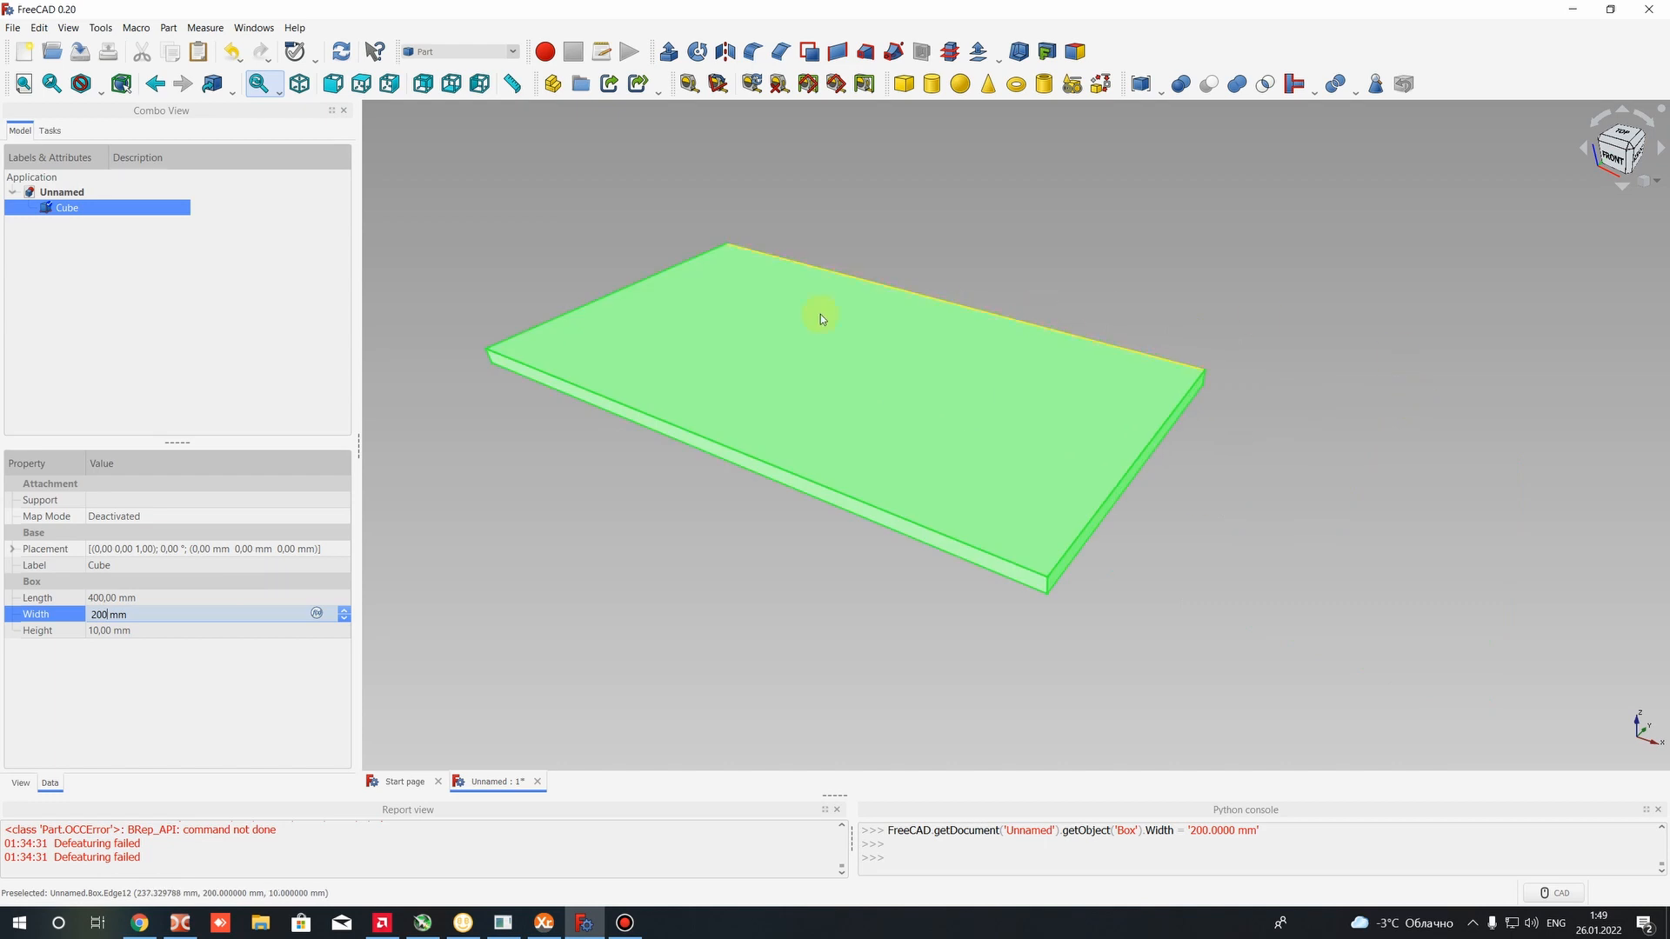
{"action": "scroll", "coordinate": [664, 283], "scroll_direction": "down", "scroll_amount": 3}
{"action": "scroll", "coordinate": [672, 273], "scroll_direction": "up", "scroll_amount": 3}
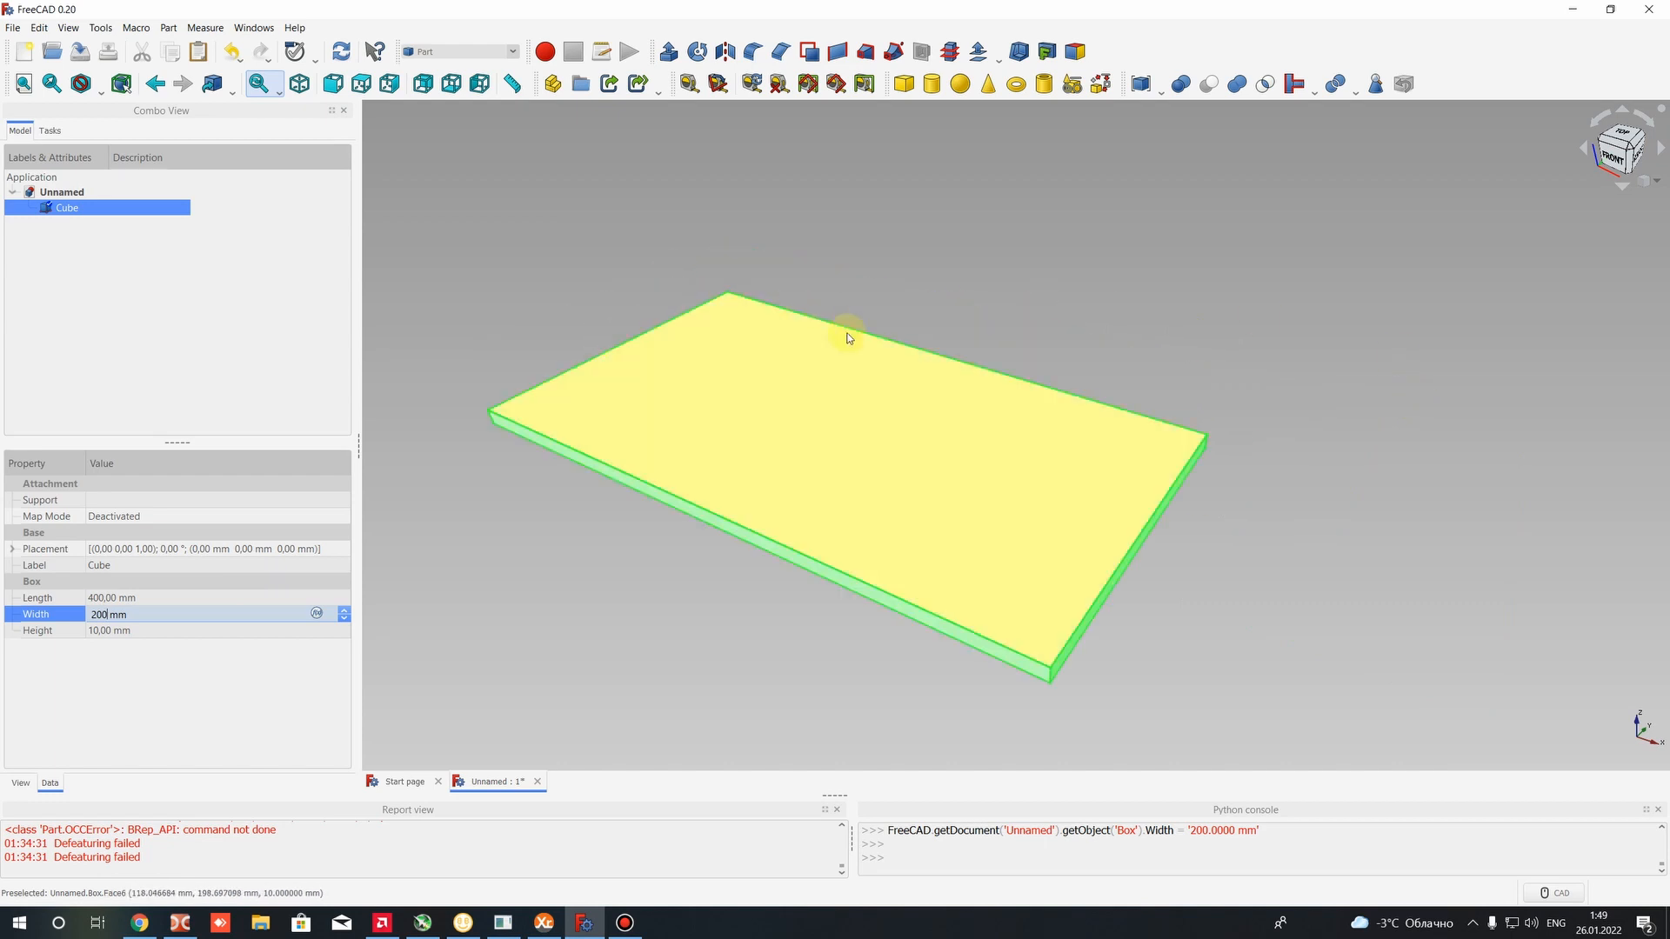
{"action": "middle_click_drag", "start_coordinate": [981, 397], "coordinate": [976, 461]}
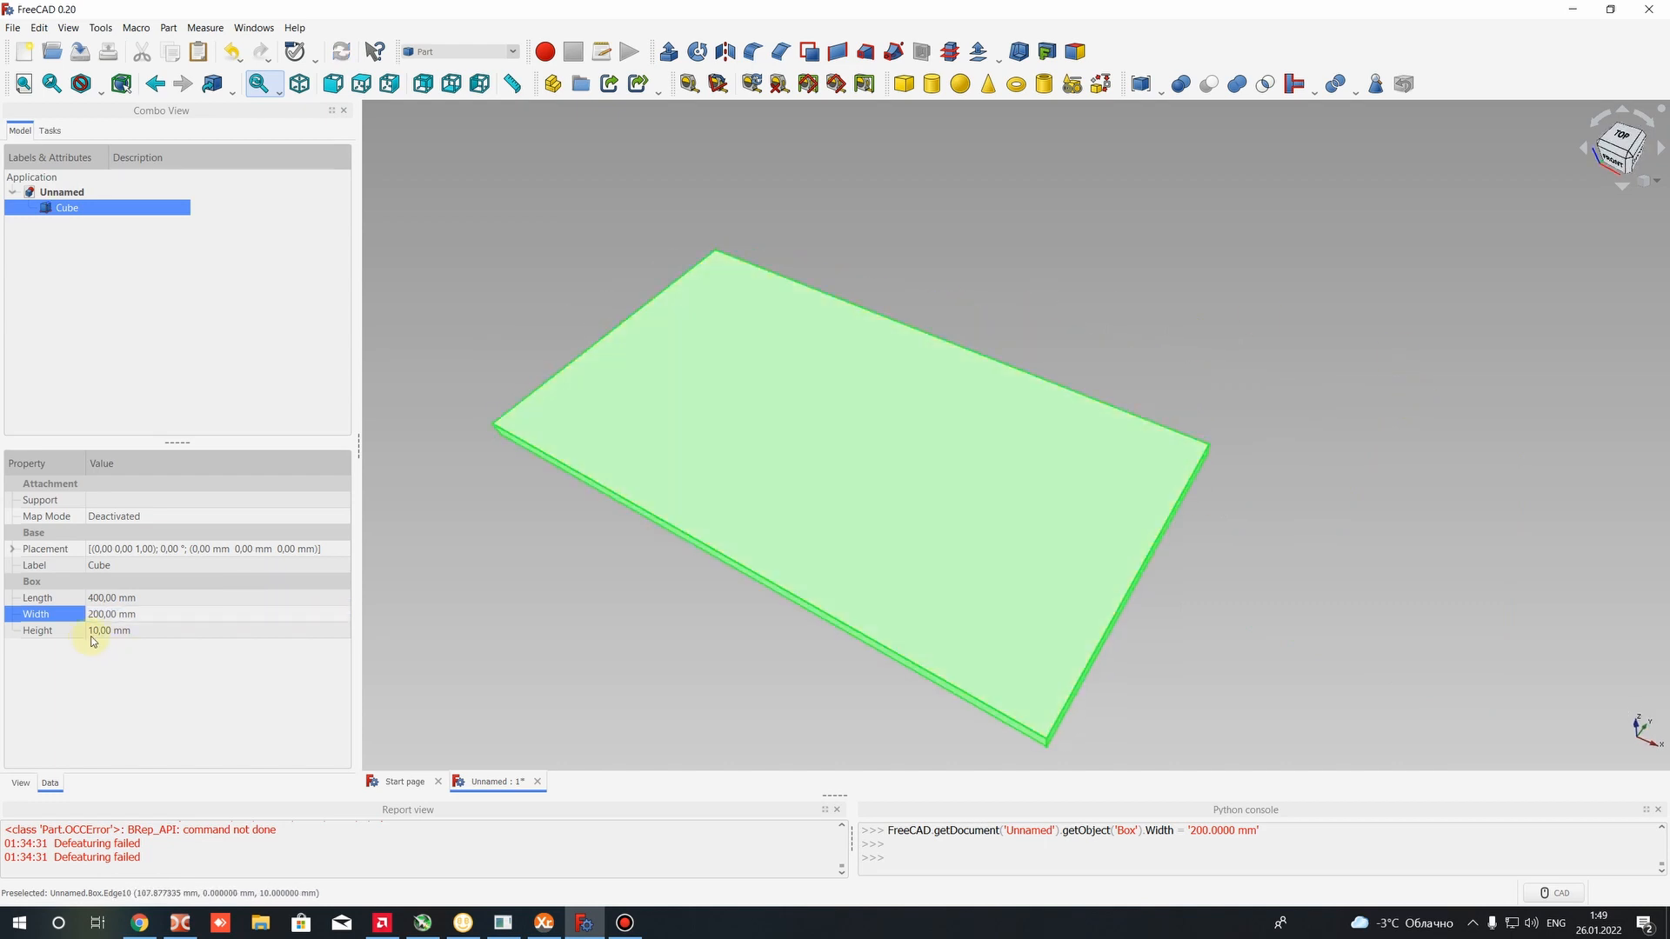
Set the cube's height to 1 mm to make it a thin plate
{"action": "left_click", "coordinate": [96, 635]}
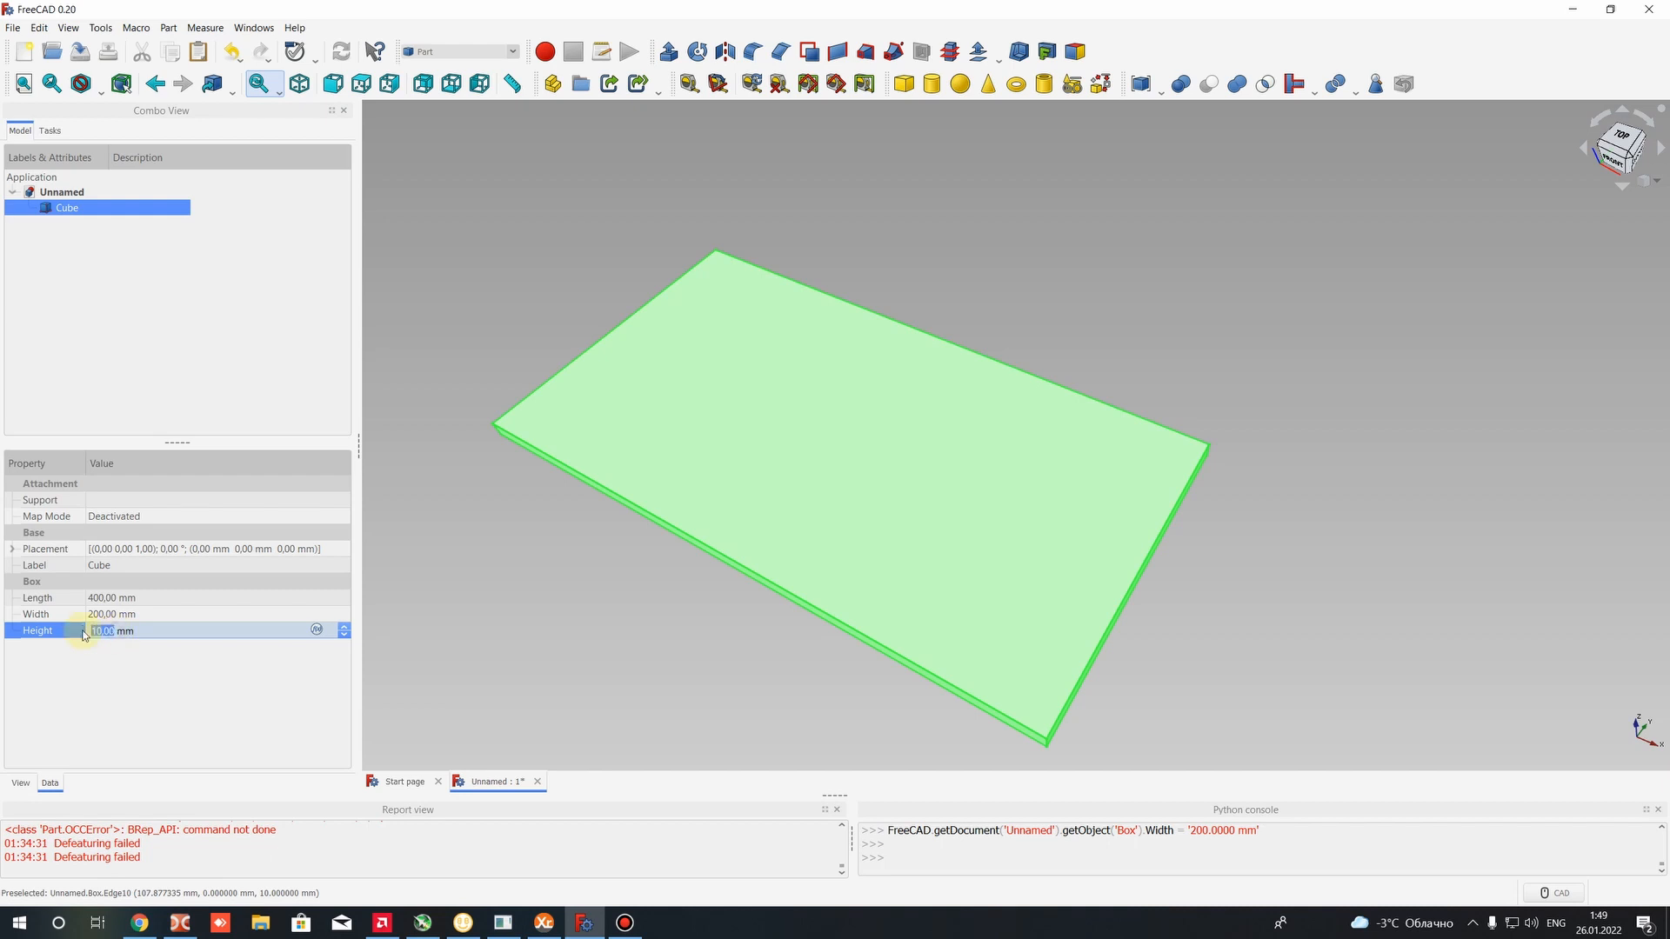
{"action": "type", "text": "1"}
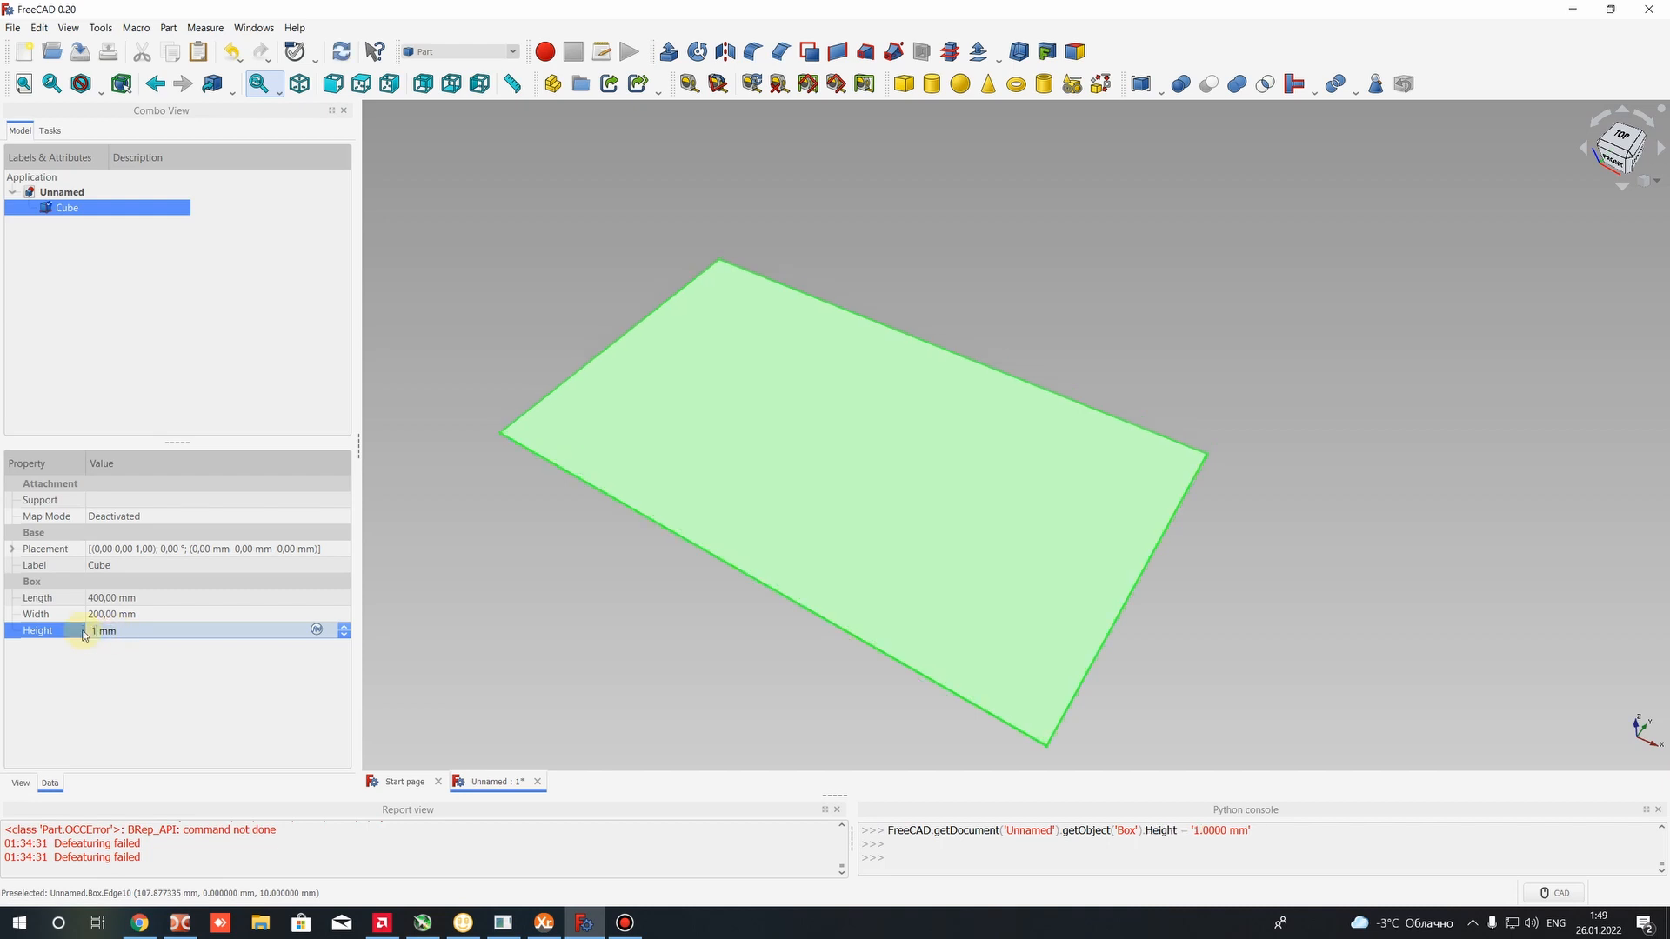
{"action": "key", "text": "Return"}
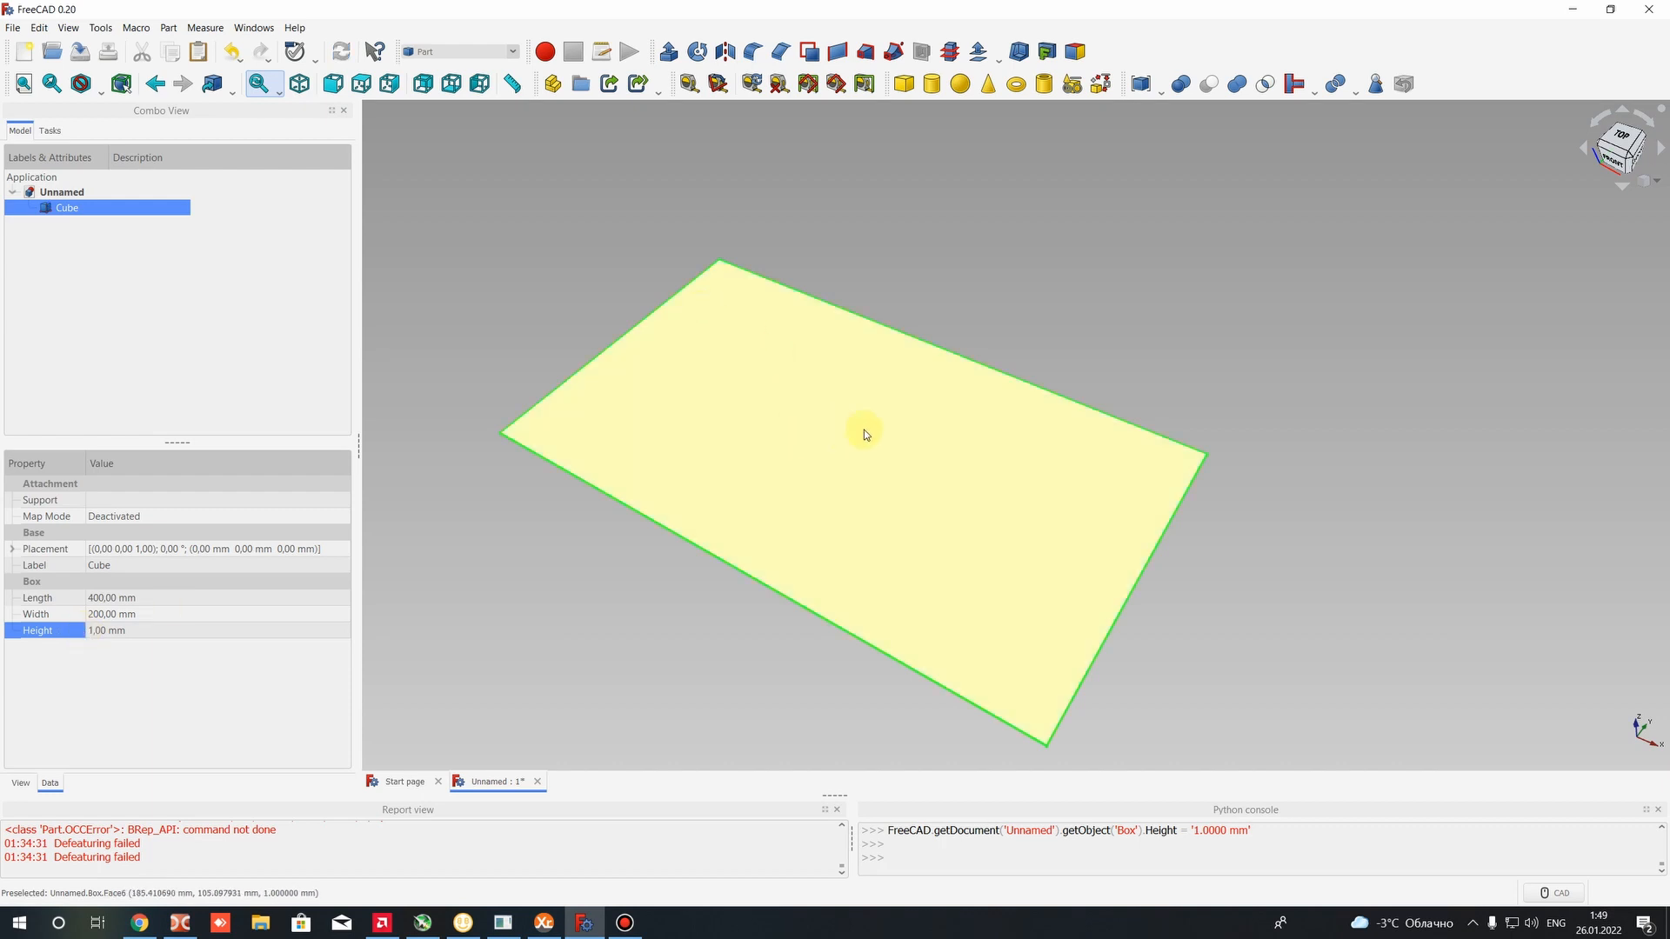
Start a Part Fillet on the plate with the short vertical edge at its front right corner selected
{"action": "middle_click_drag", "start_coordinate": [865, 428], "coordinate": [1197, 373]}
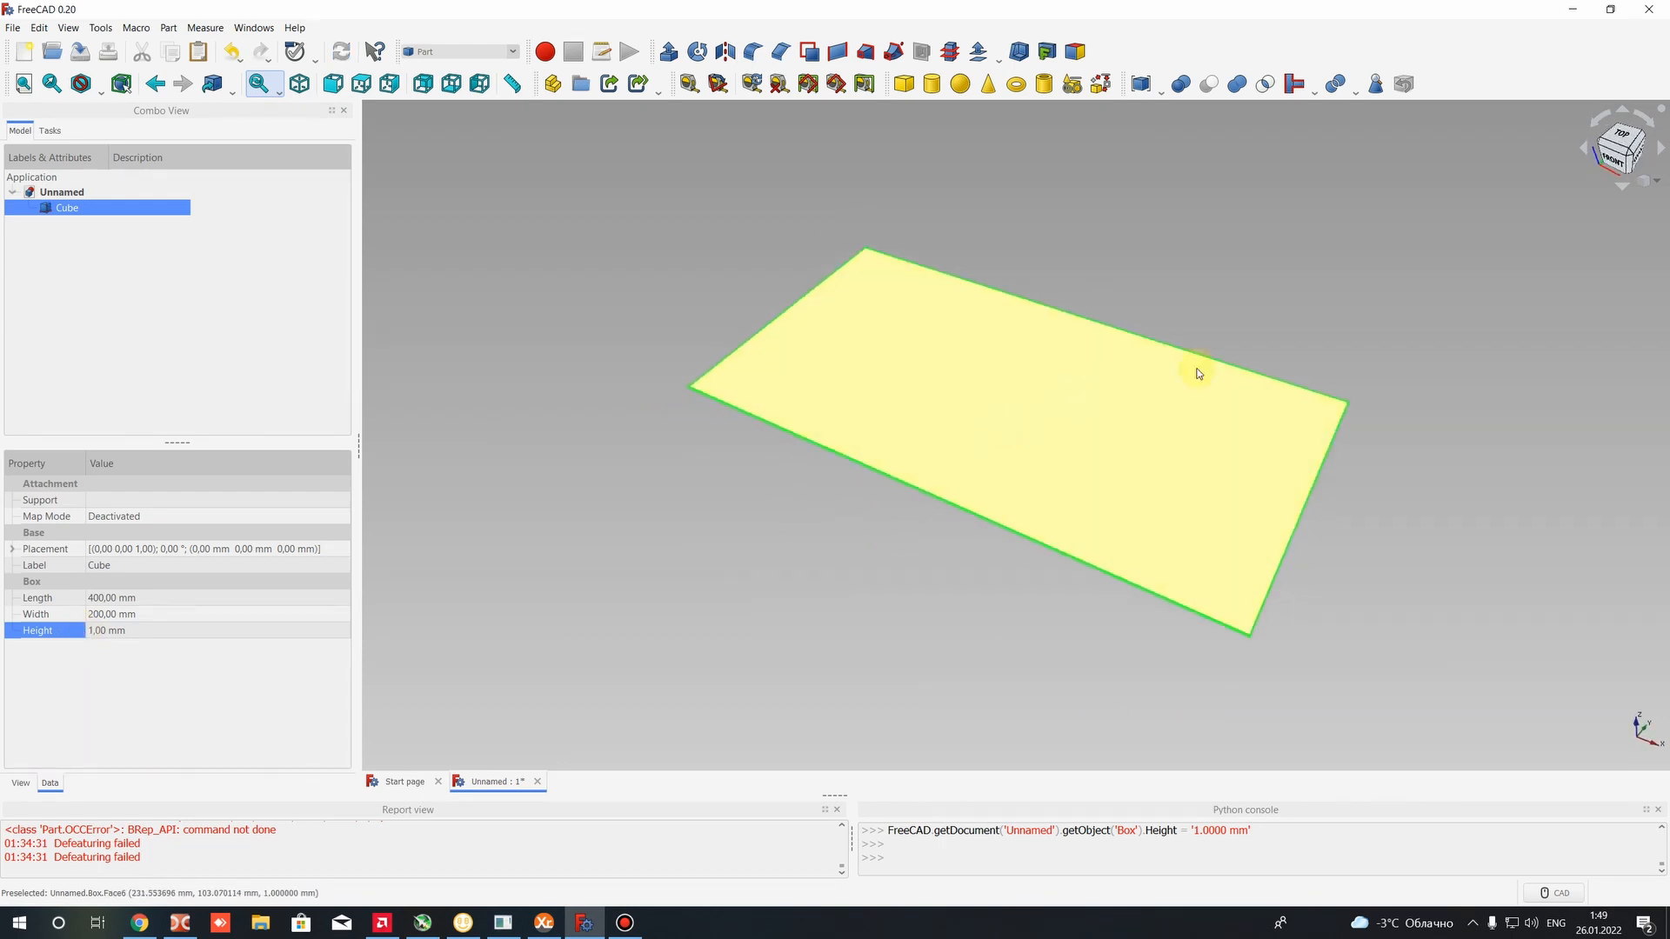
{"action": "left_click", "coordinate": [1081, 248]}
{"action": "scroll", "coordinate": [1201, 634], "scroll_direction": "up", "scroll_amount": 8}
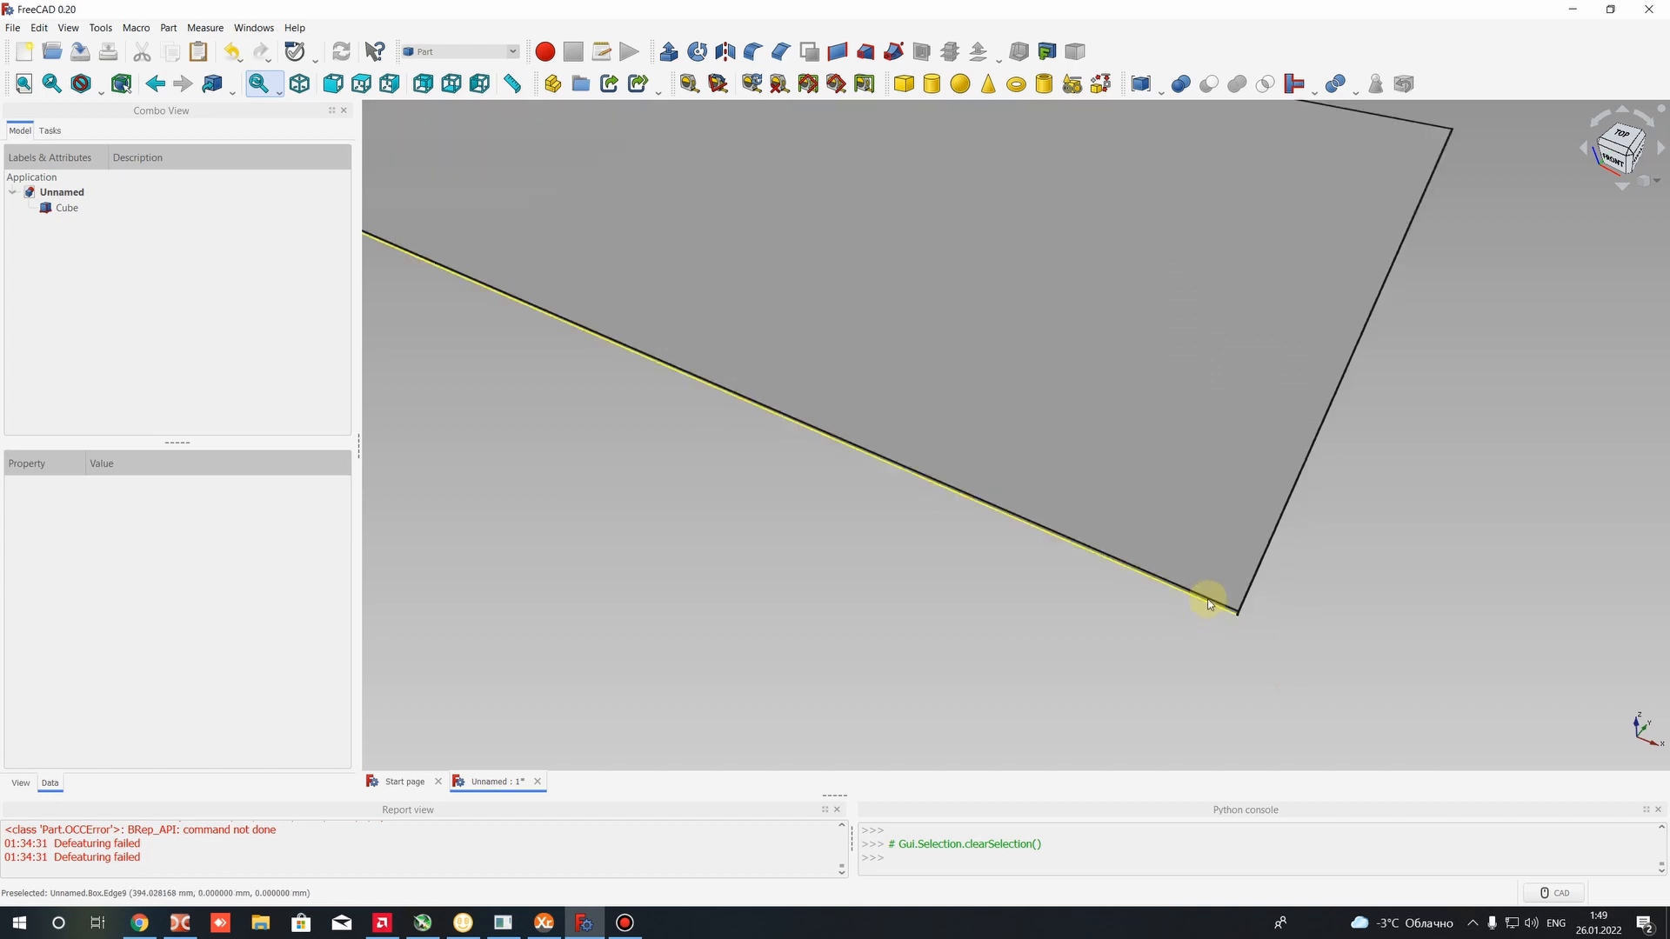
{"action": "scroll", "coordinate": [1239, 556], "scroll_direction": "down", "scroll_amount": 2}
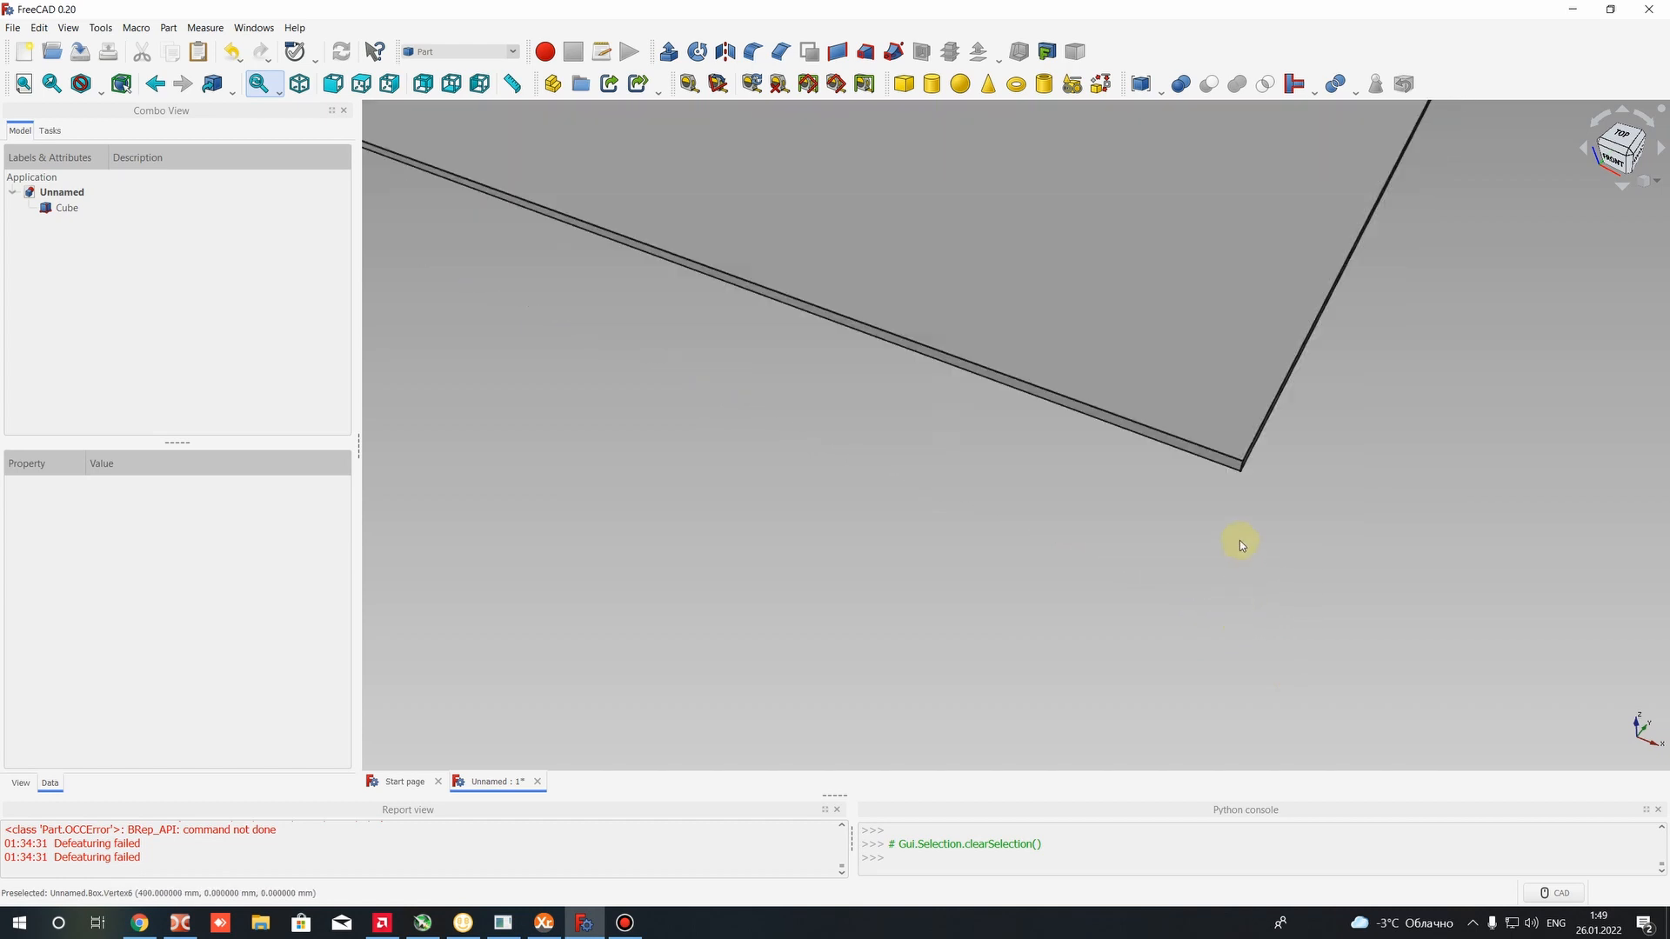
{"action": "left_click", "coordinate": [1240, 467]}
{"action": "scroll", "coordinate": [1239, 467], "scroll_direction": "down", "scroll_amount": 5}
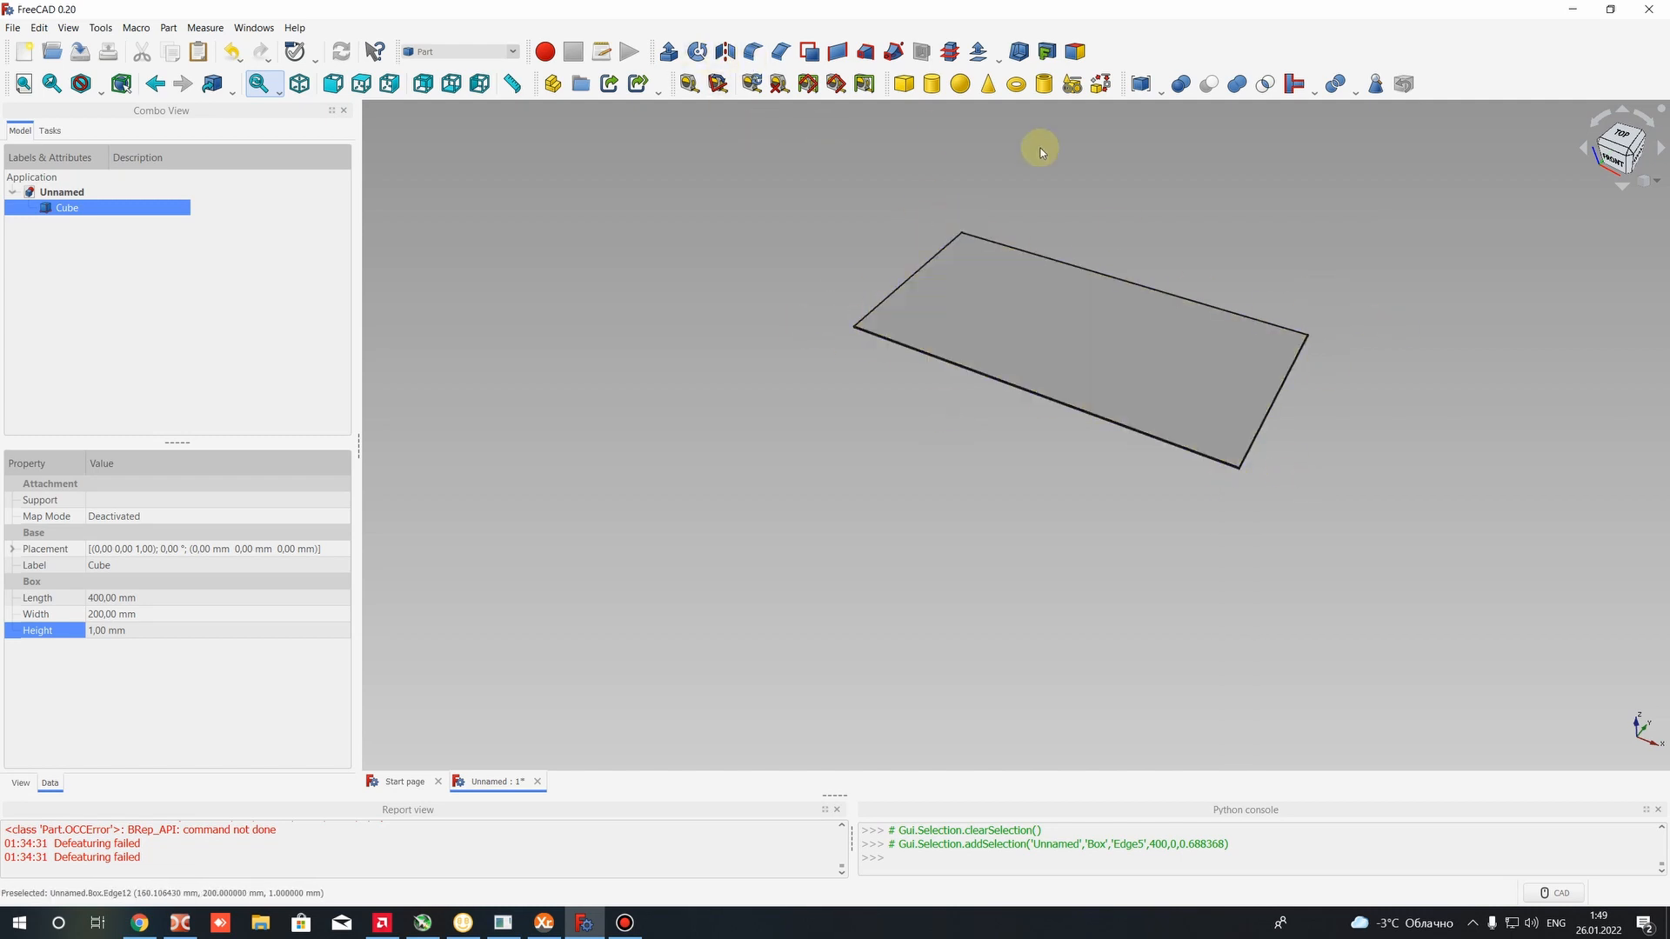
{"action": "scroll", "coordinate": [1156, 180], "scroll_direction": "up", "scroll_amount": 2}
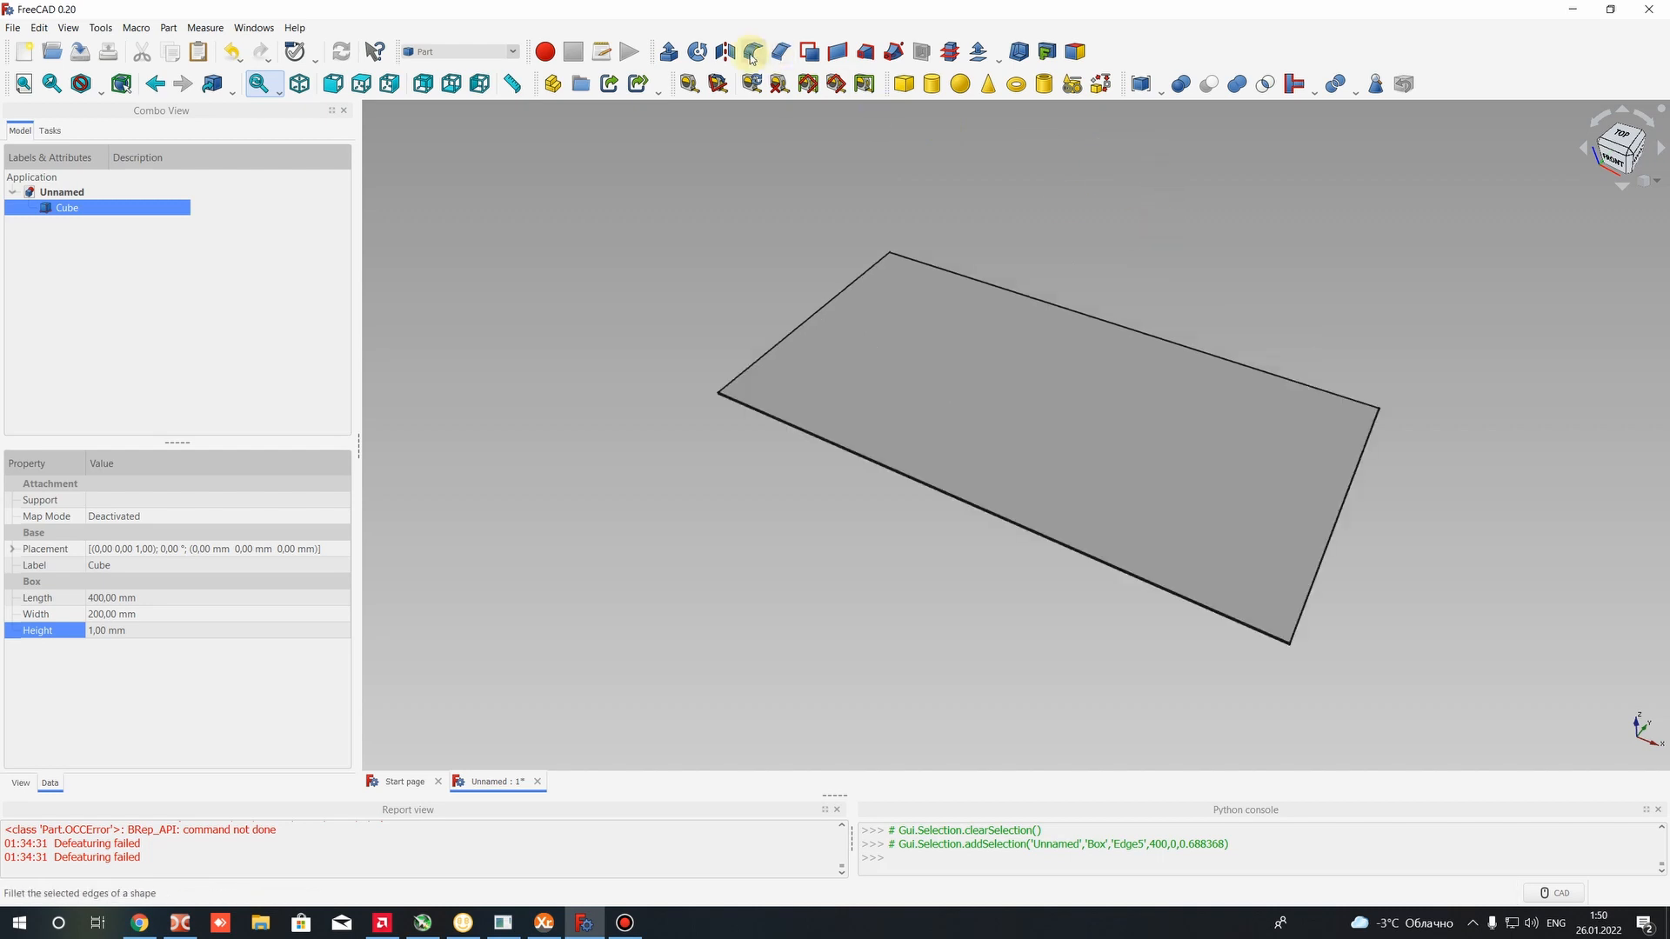
{"action": "left_click", "coordinate": [754, 54]}
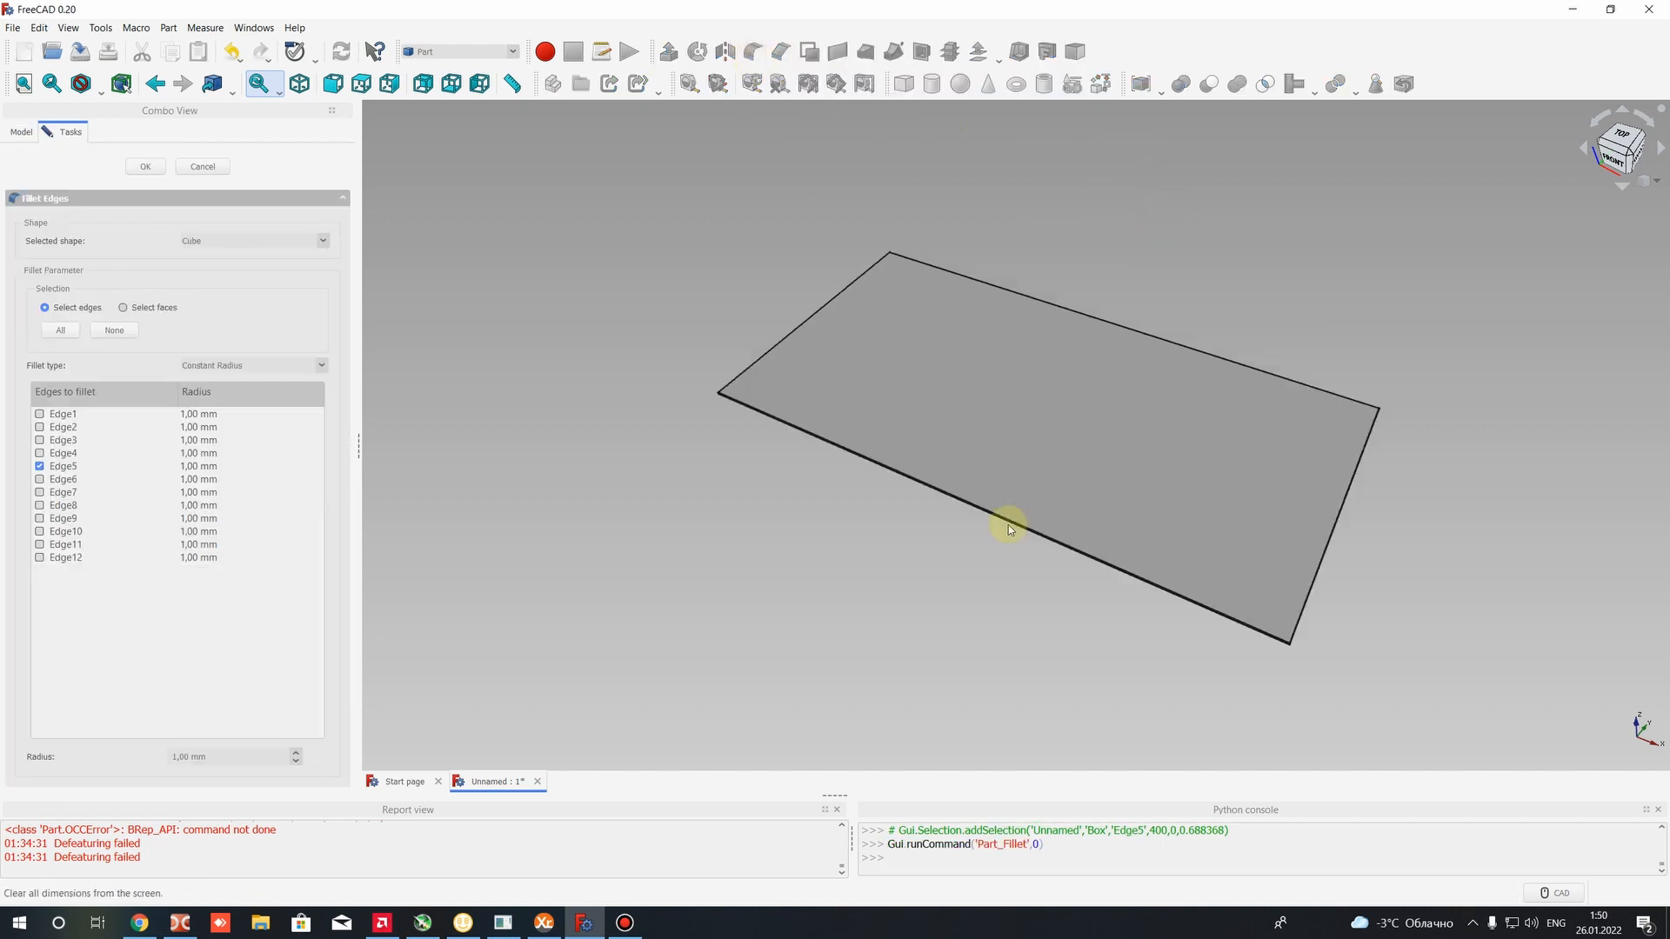
Add the vertical edge at the plate's front left corner (Edge1) to the fillet selection
{"action": "scroll", "coordinate": [1341, 656], "scroll_direction": "up", "scroll_amount": 2}
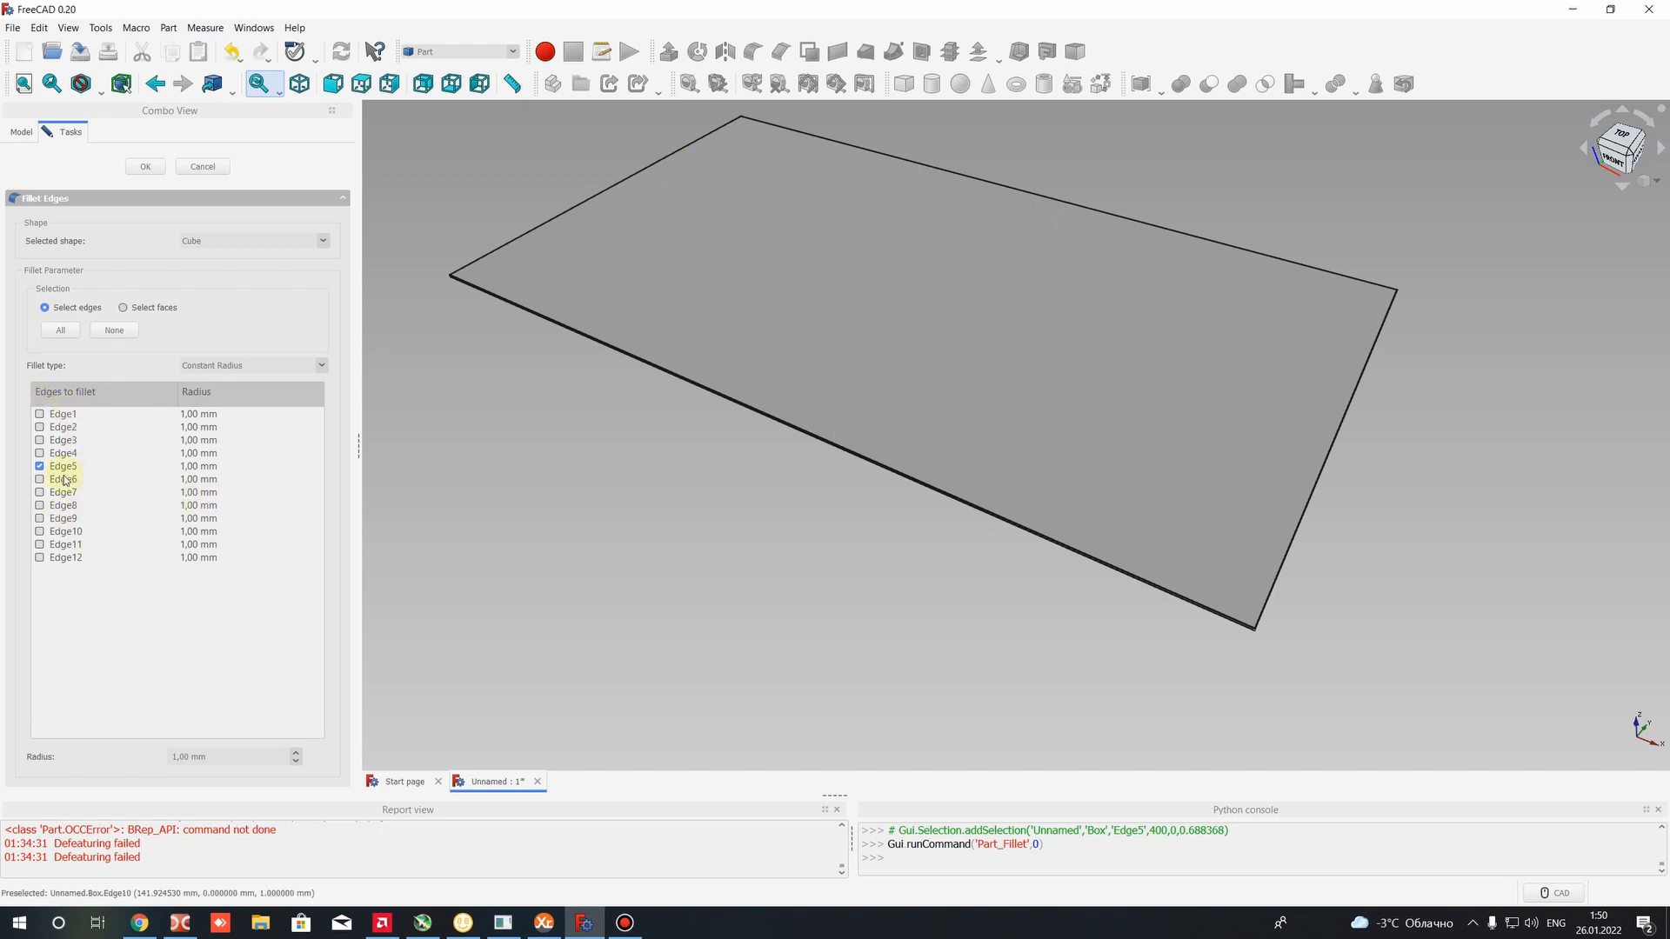
{"action": "scroll", "coordinate": [1235, 609], "scroll_direction": "down", "scroll_amount": 3}
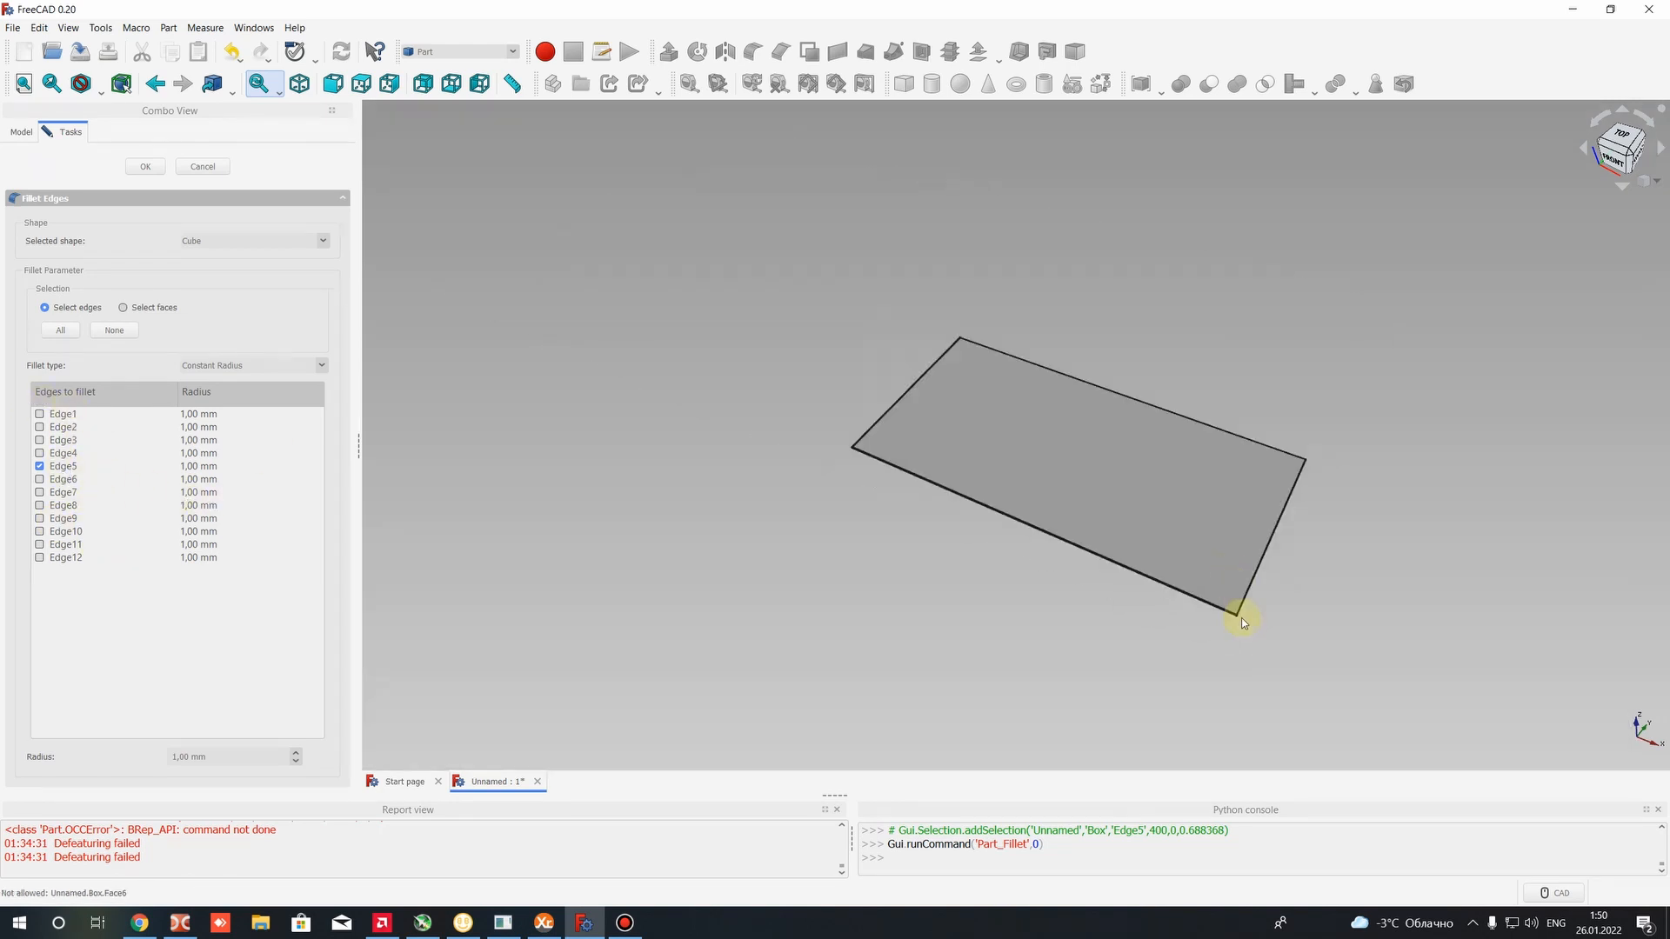
{"action": "scroll", "coordinate": [1217, 609], "scroll_direction": "up", "scroll_amount": 5}
{"action": "scroll", "coordinate": [957, 348], "scroll_direction": "down", "scroll_amount": 5}
{"action": "scroll", "coordinate": [1278, 374], "scroll_direction": "up", "scroll_amount": 4}
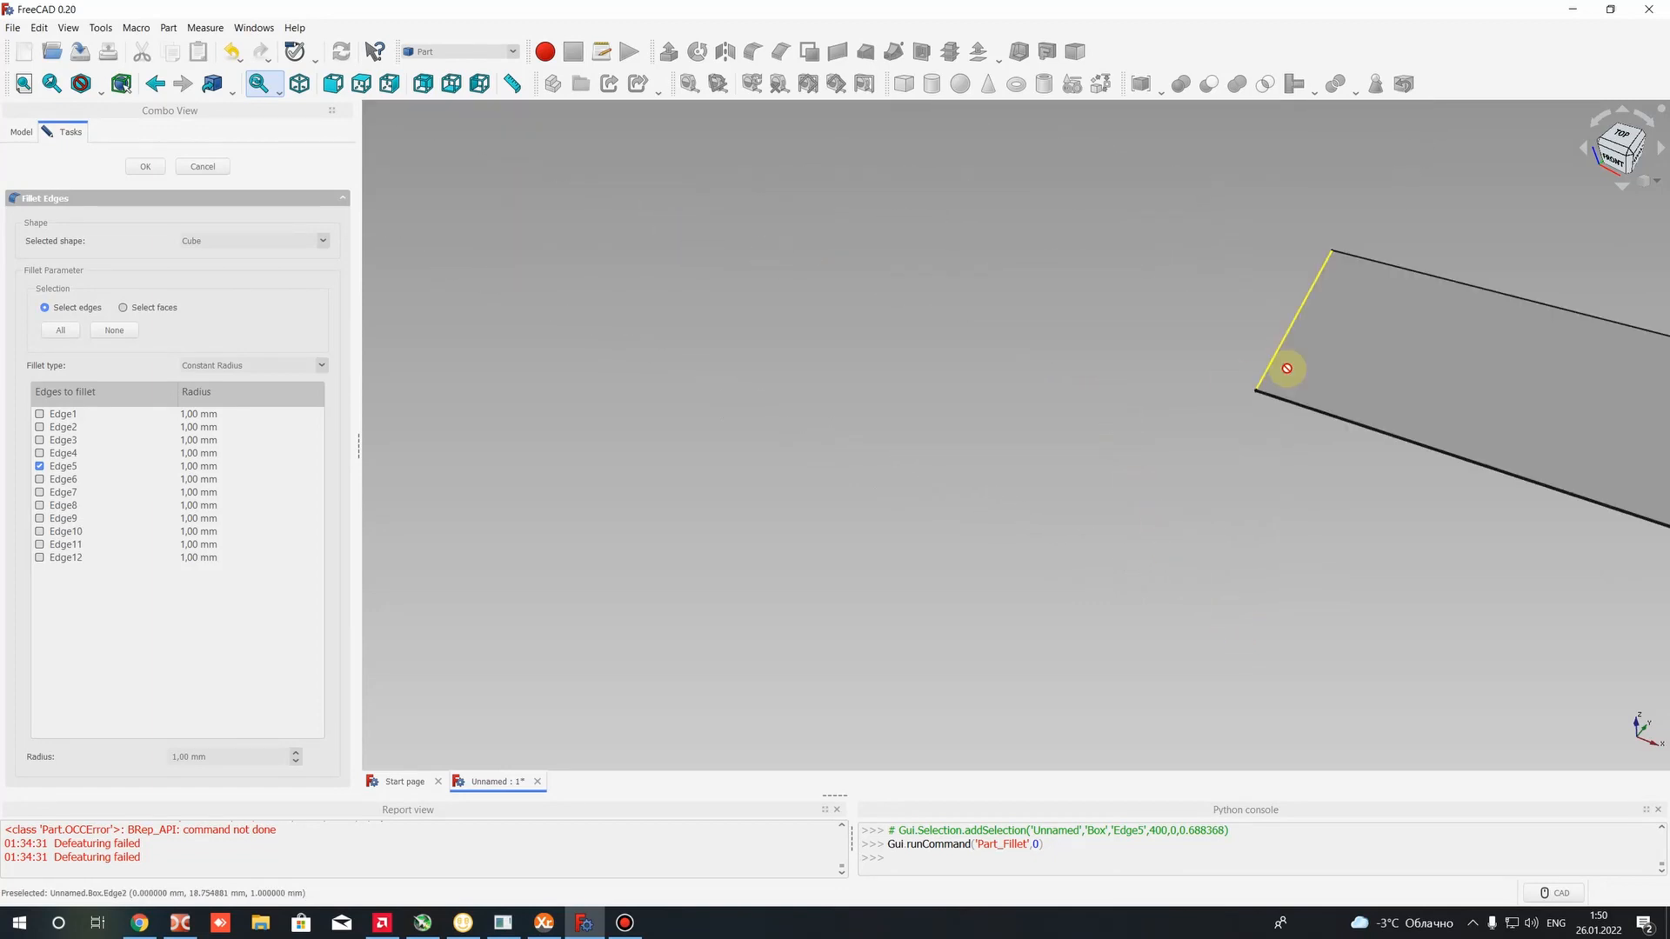
{"action": "scroll", "coordinate": [1192, 399], "scroll_direction": "up", "scroll_amount": 5}
{"action": "left_click", "coordinate": [1118, 432]}
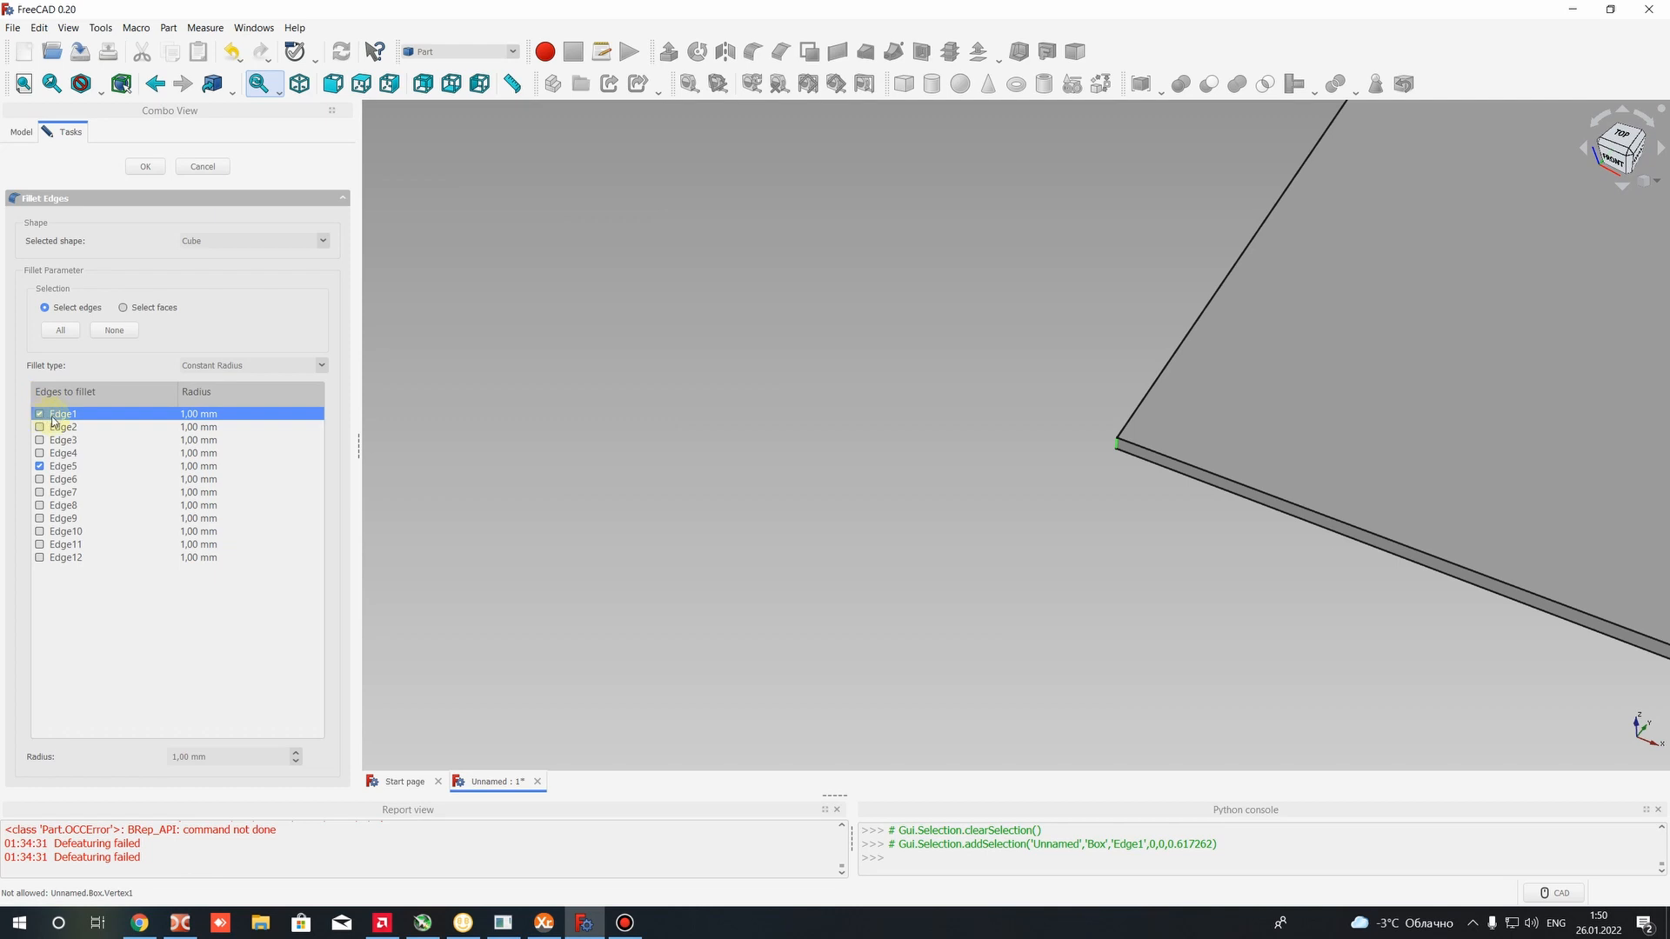
Add the vertical edge at the plate's rear left corner (Edge3) to the fillet selection
{"action": "scroll", "coordinate": [872, 336], "scroll_direction": "down", "scroll_amount": 3}
{"action": "scroll", "coordinate": [1191, 174], "scroll_direction": "down", "scroll_amount": 3}
{"action": "scroll", "coordinate": [1128, 237], "scroll_direction": "up", "scroll_amount": 6}
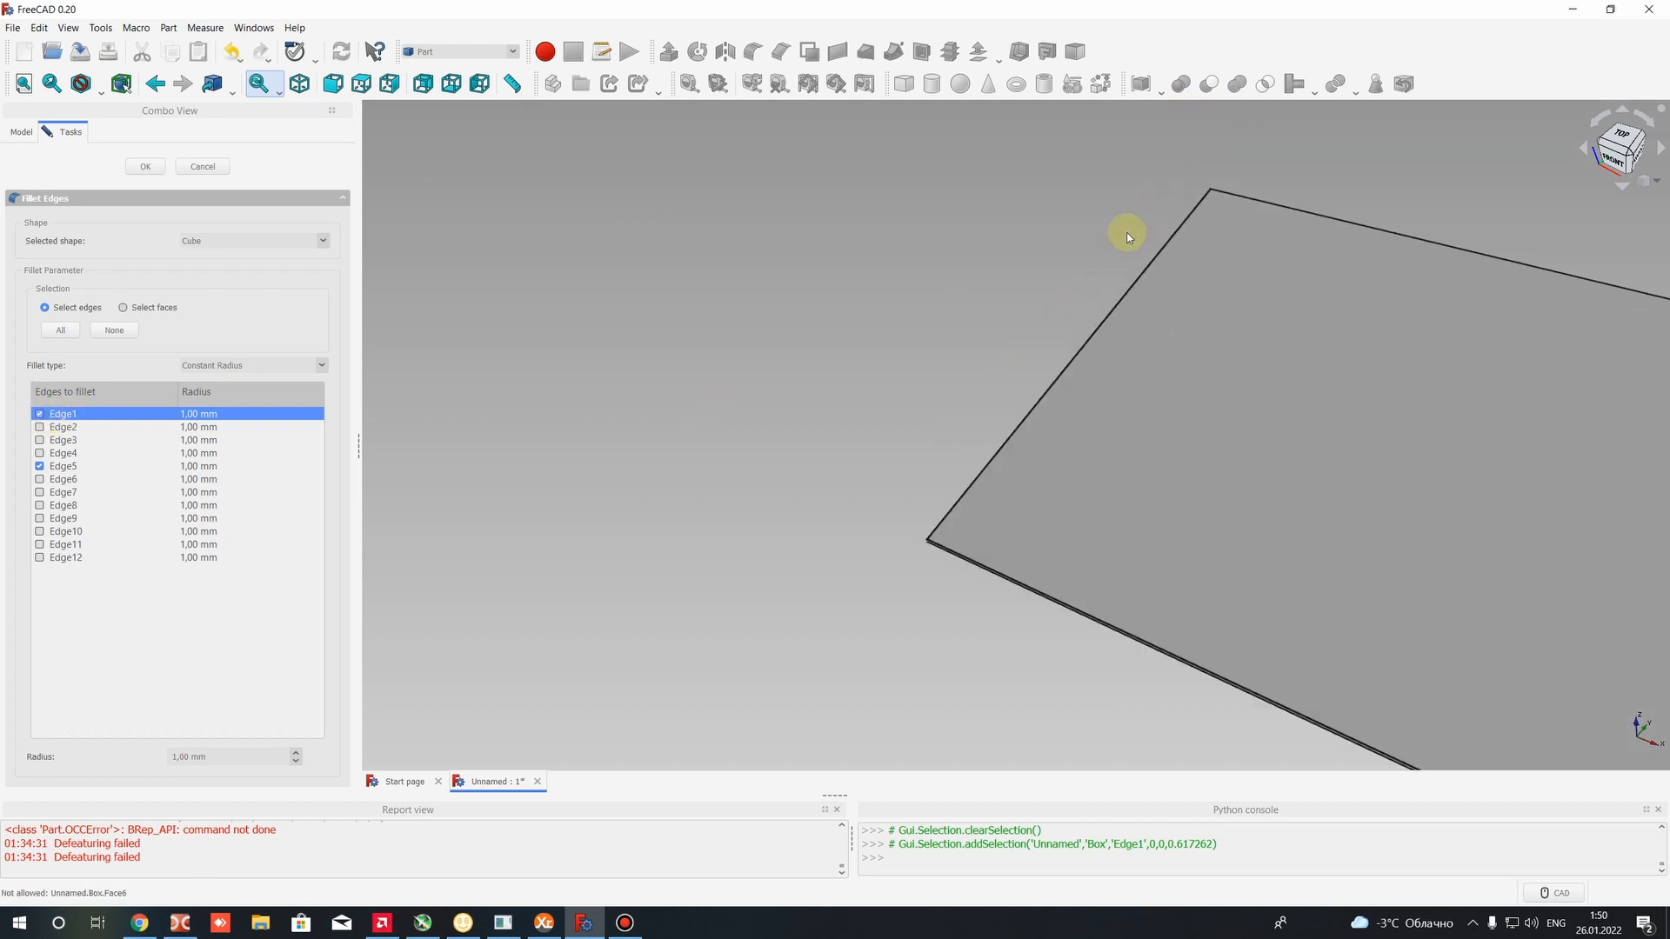
{"action": "middle_click_drag", "start_coordinate": [1129, 237], "coordinate": [1293, 410]}
{"action": "left_click", "coordinate": [1268, 421]}
{"action": "scroll", "coordinate": [1449, 400], "scroll_direction": "down", "scroll_amount": 3}
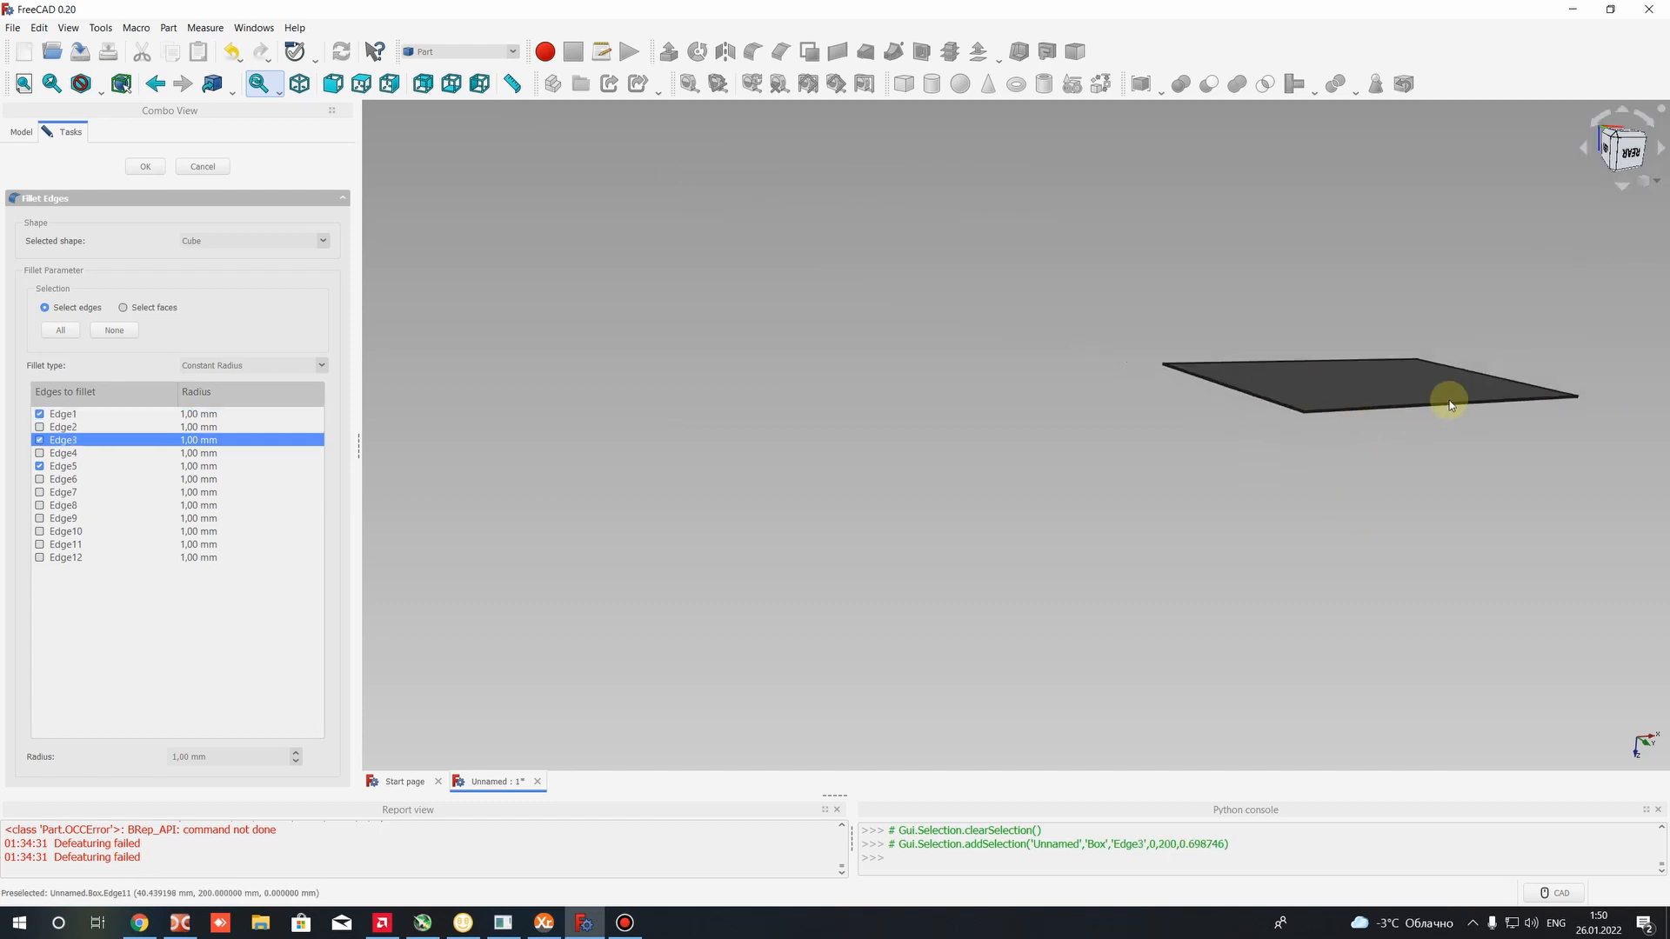
Add the vertical edge at the plate's rear right corner (Edge7) to the fillet selection
{"action": "scroll", "coordinate": [1520, 407], "scroll_direction": "up", "scroll_amount": 3}
{"action": "scroll", "coordinate": [1517, 411], "scroll_direction": "down", "scroll_amount": 4}
{"action": "middle_click_drag", "start_coordinate": [1507, 434], "coordinate": [1001, 509]}
{"action": "scroll", "coordinate": [1217, 417], "scroll_direction": "up", "scroll_amount": 5}
{"action": "scroll", "coordinate": [983, 506], "scroll_direction": "up", "scroll_amount": 2}
{"action": "scroll", "coordinate": [1091, 487], "scroll_direction": "up", "scroll_amount": 1}
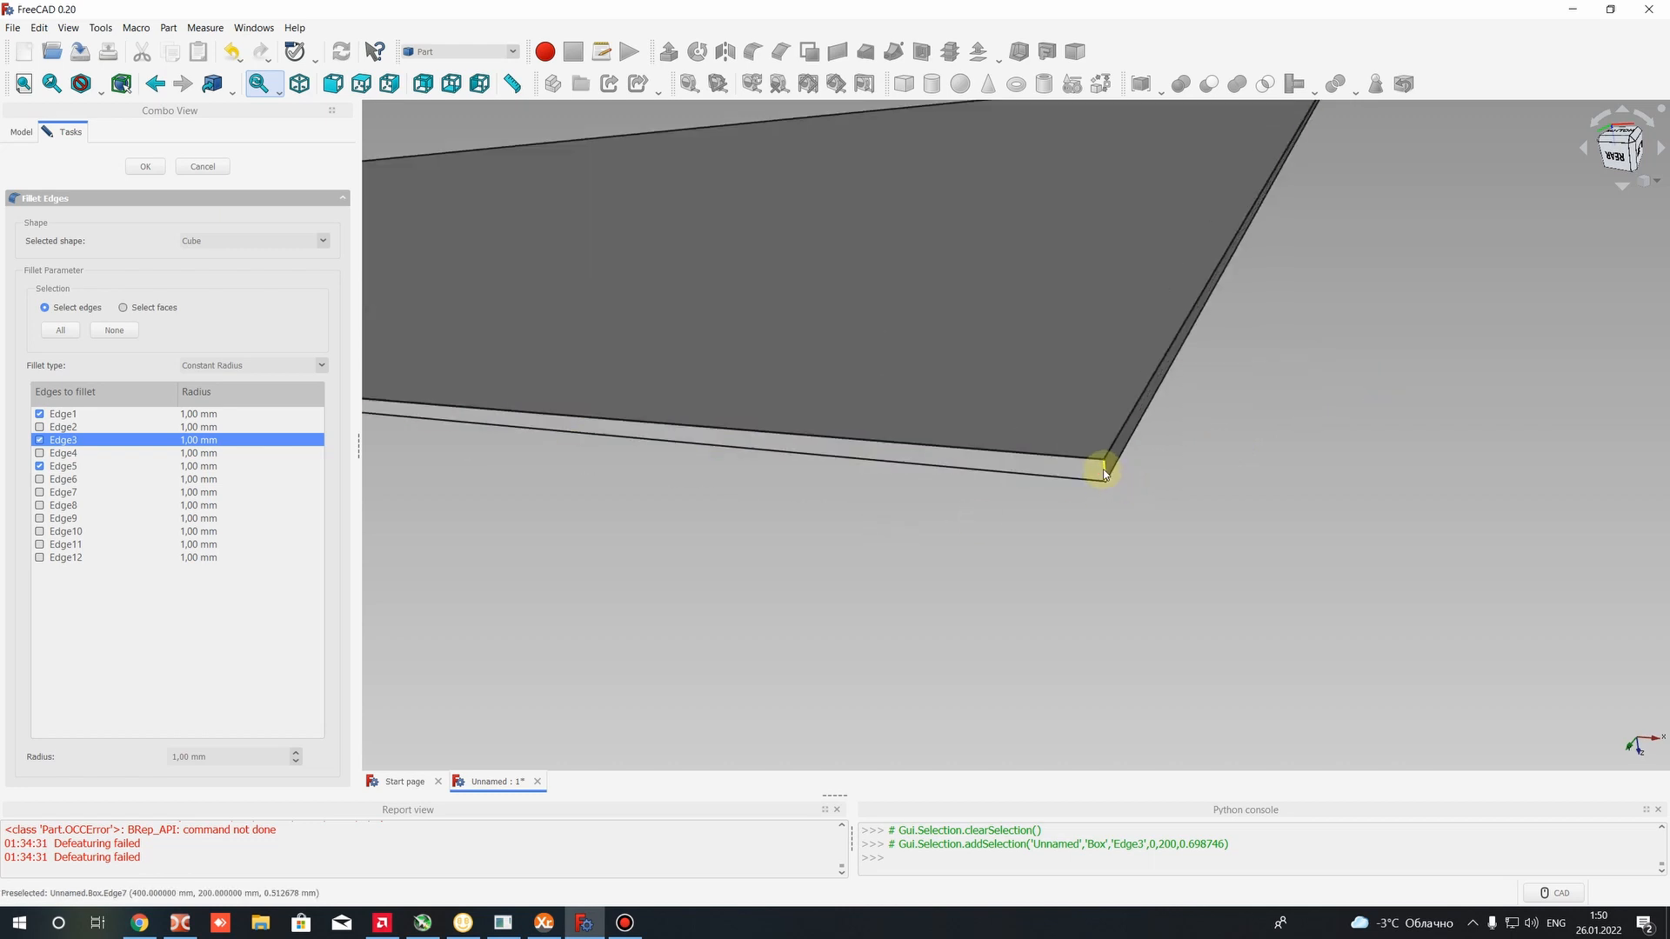
{"action": "left_click", "coordinate": [1104, 472]}
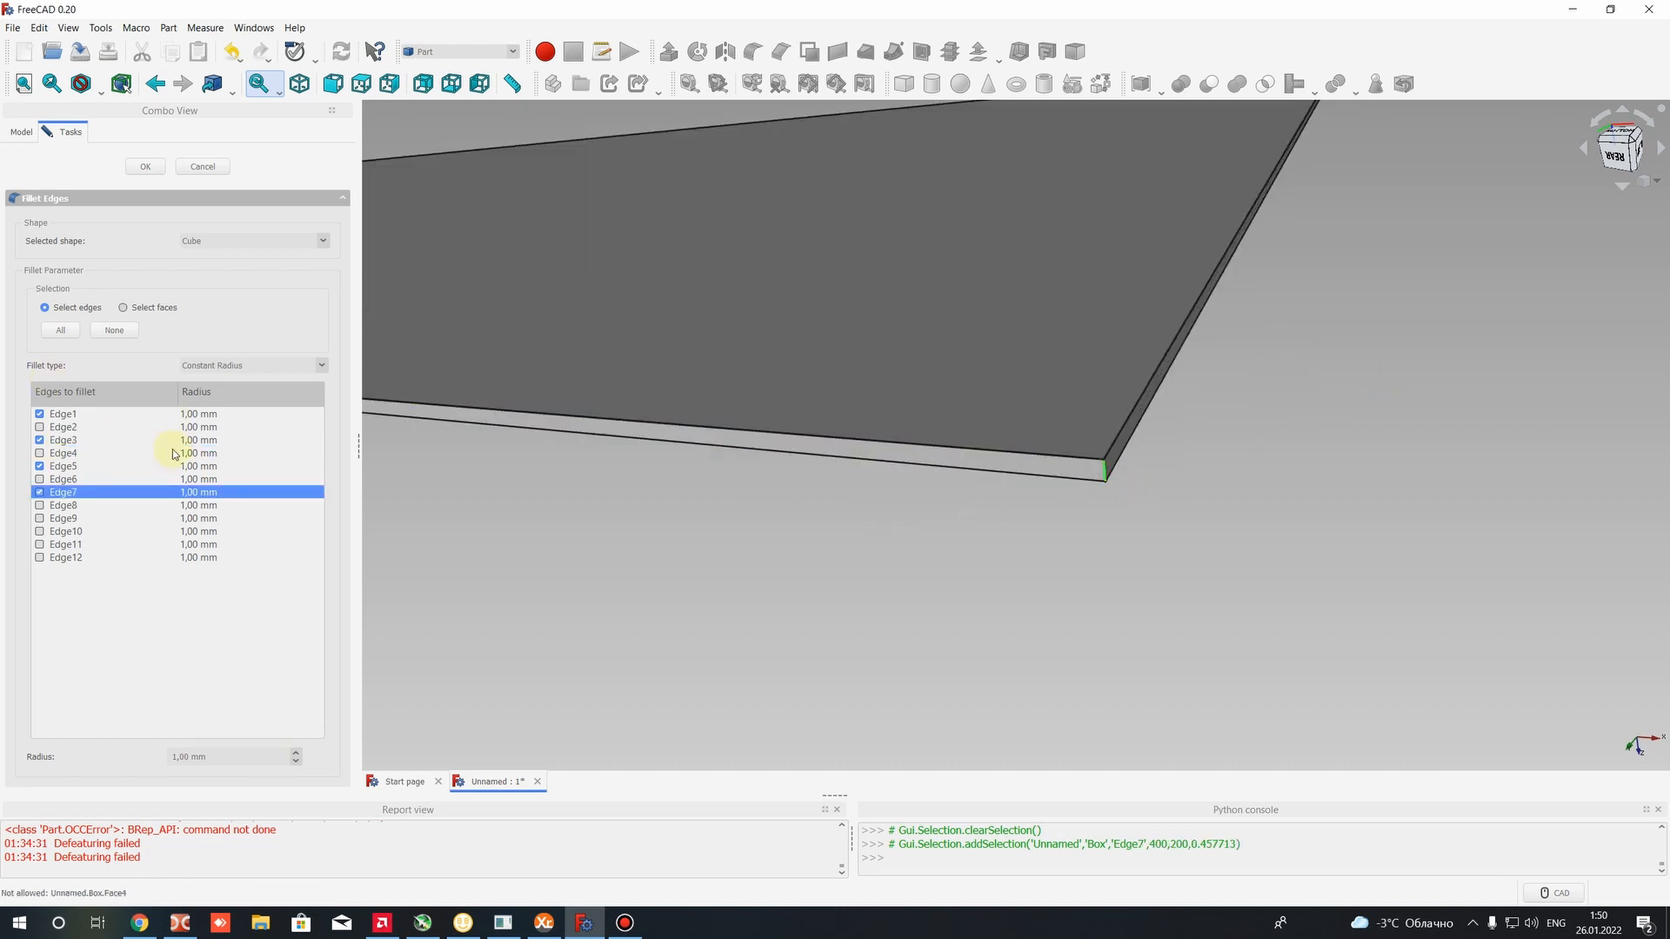
{"action": "left_click", "coordinate": [190, 418]}
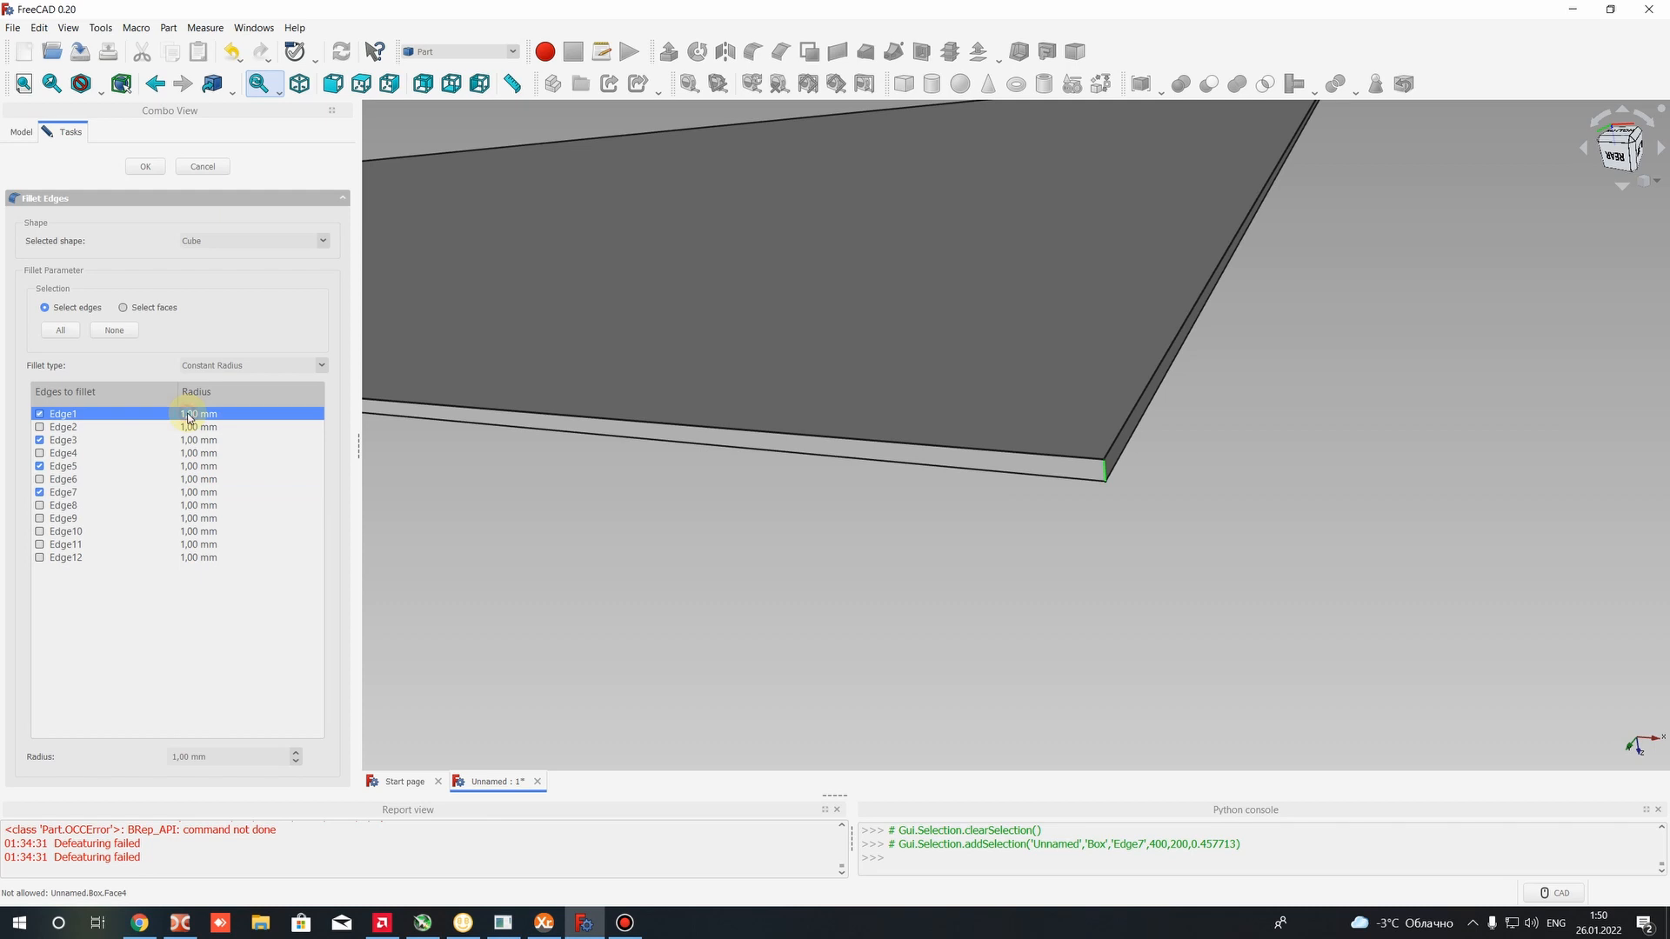
{"action": "left_click", "coordinate": [189, 417]}
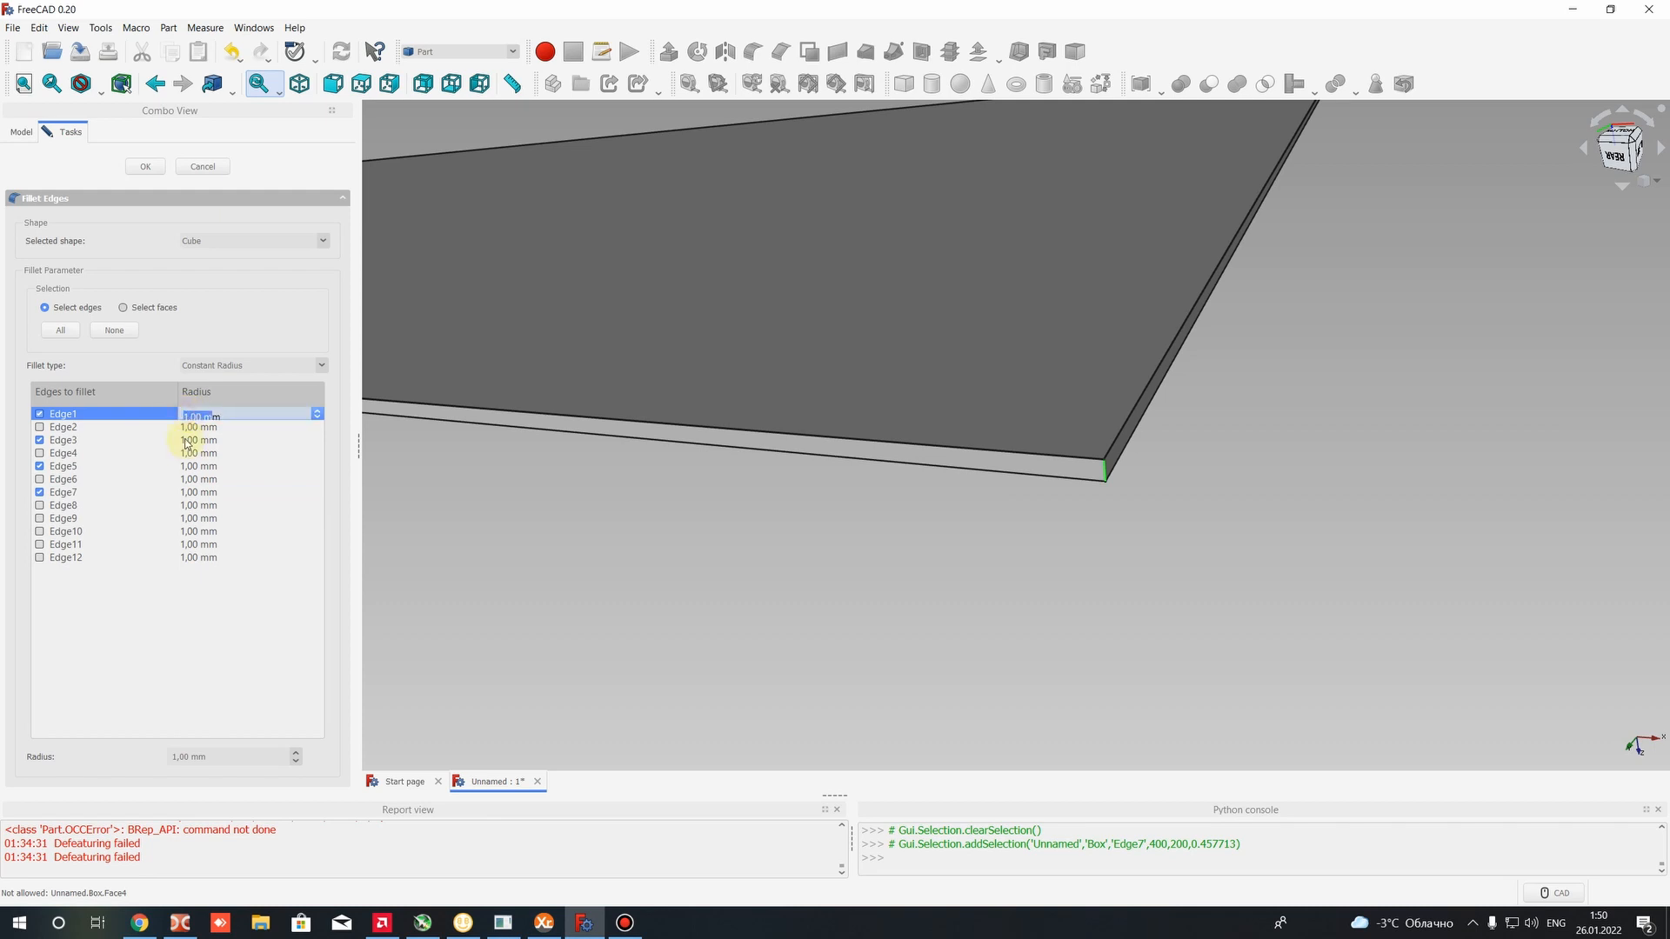
{"action": "left_click", "coordinate": [189, 440]}
{"action": "left_click", "coordinate": [191, 480]}
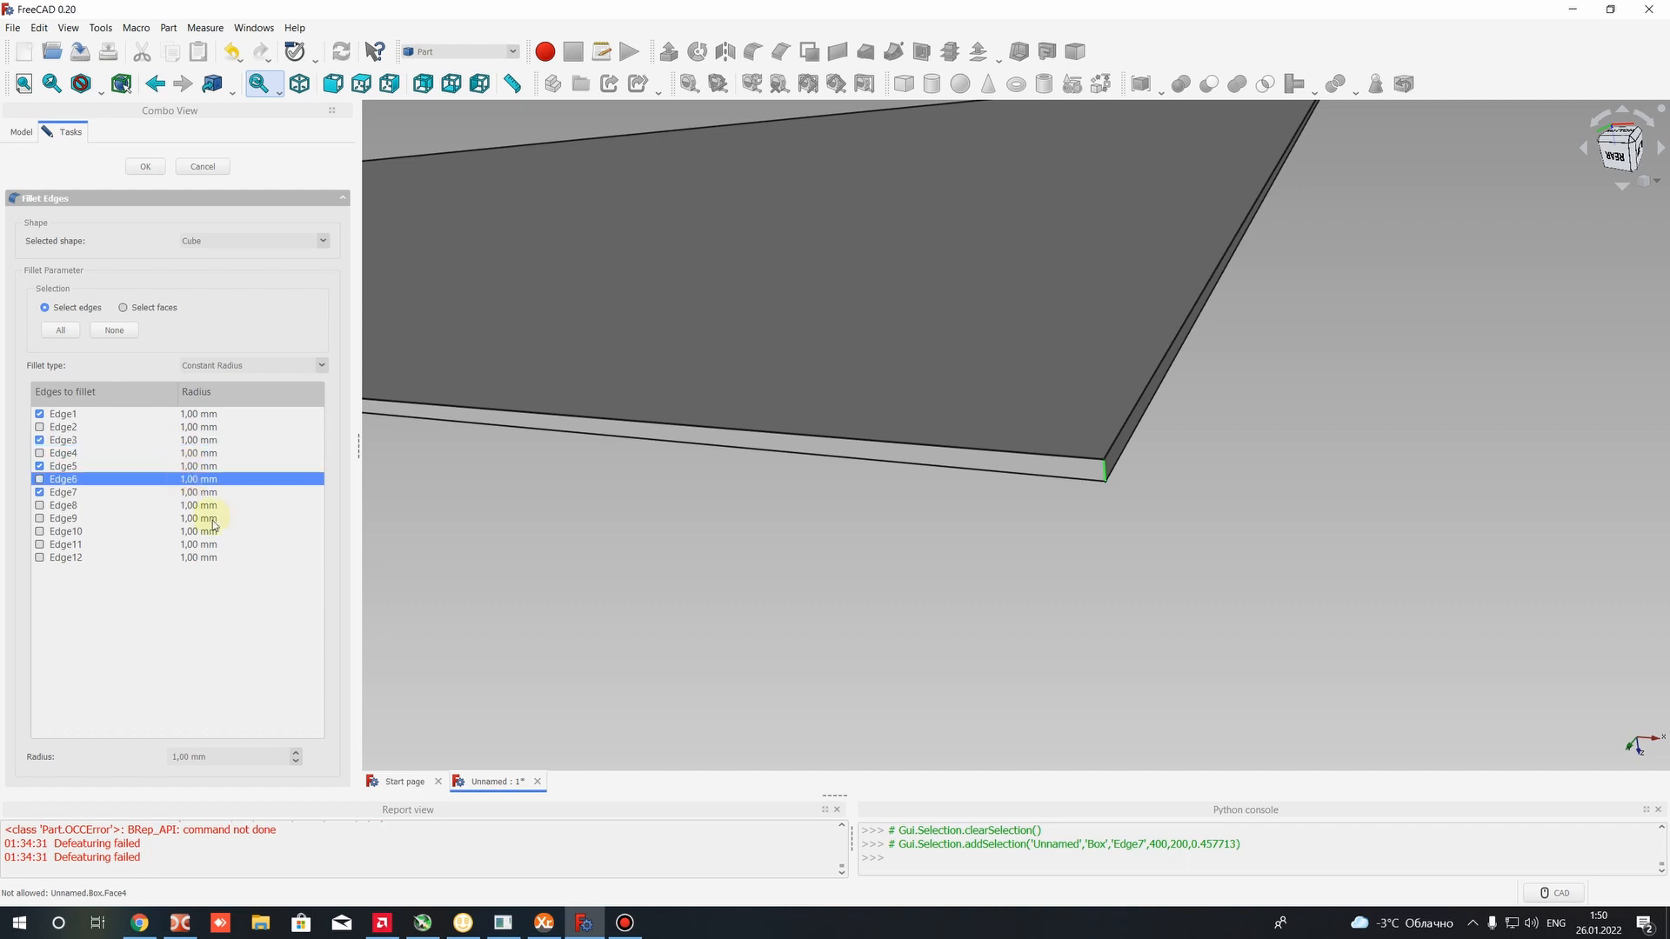
{"action": "left_click", "coordinate": [293, 753]}
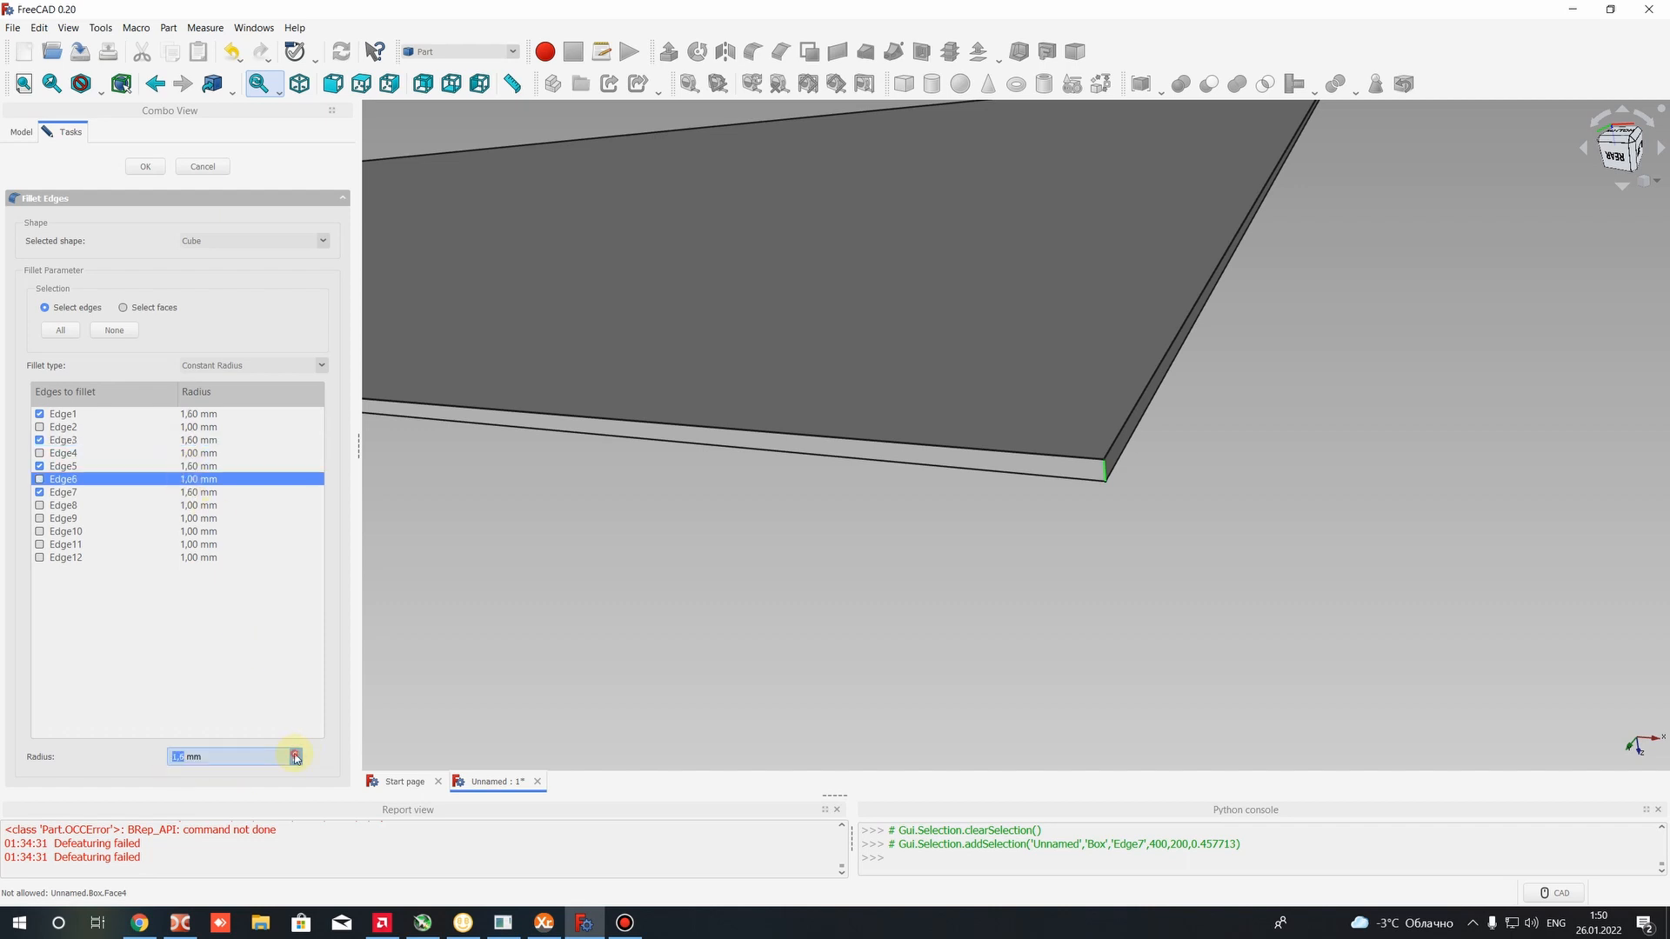
{"action": "left_click", "coordinate": [253, 682]}
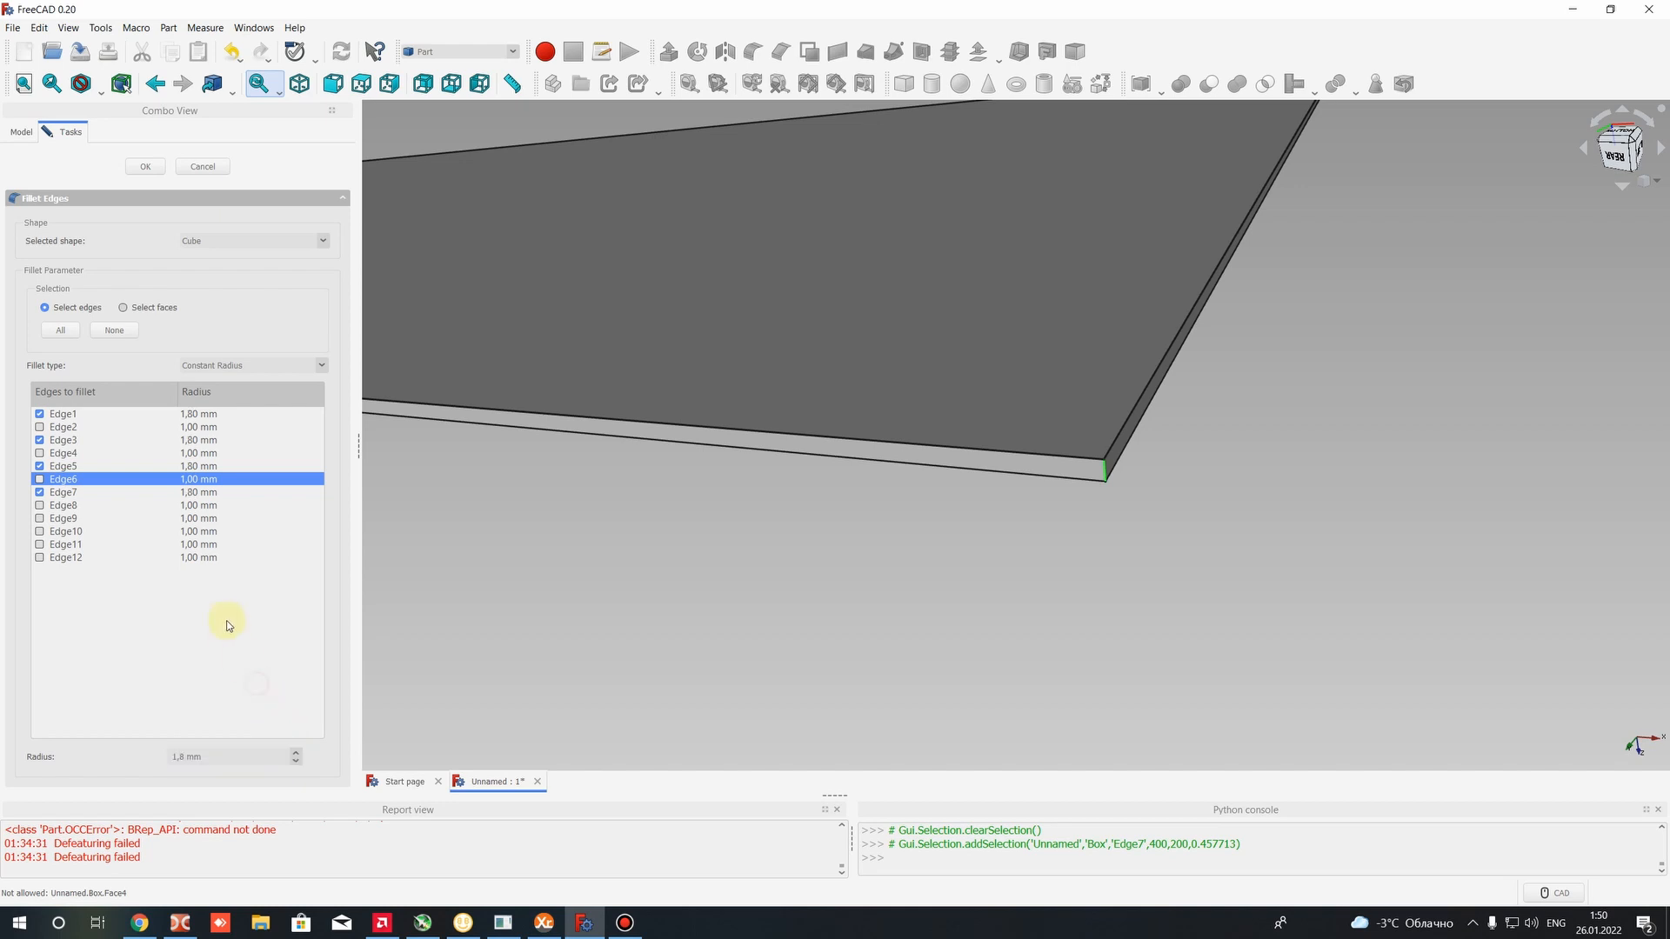
{"action": "double_click", "coordinate": [295, 754]}
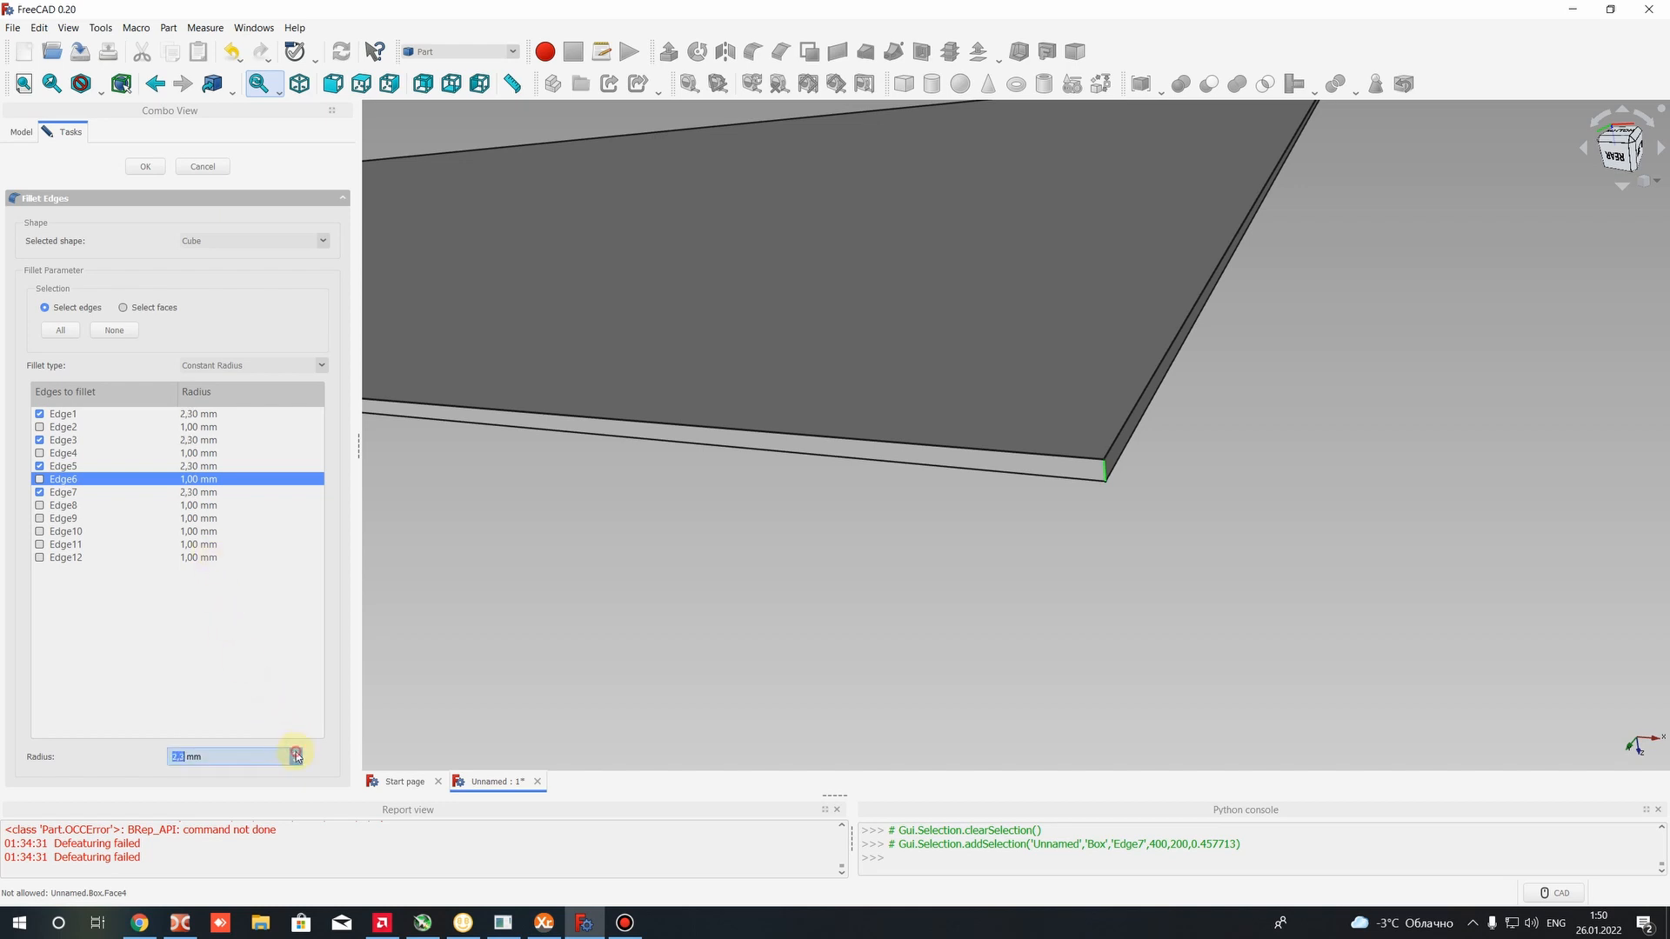
{"action": "left_click", "coordinate": [295, 753]}
{"action": "left_click", "coordinate": [296, 754]}
{"action": "left_click", "coordinate": [296, 753]}
{"action": "left_click_drag", "start_coordinate": [186, 758], "coordinate": [268, 754]}
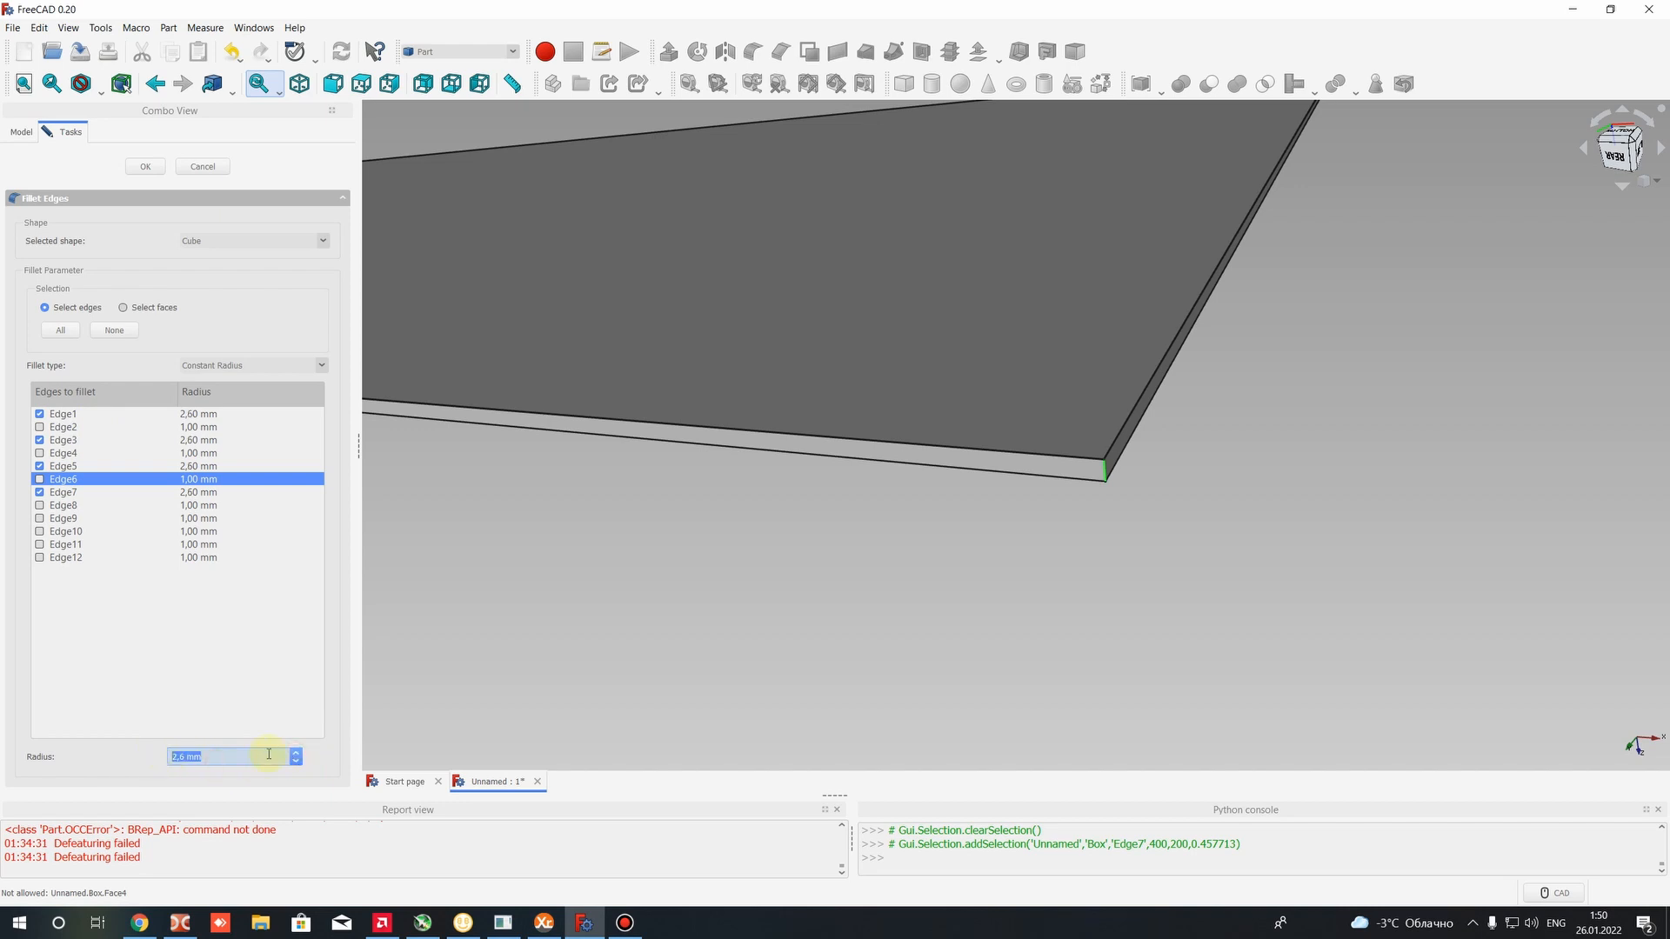
{"action": "left_click", "coordinate": [296, 753]}
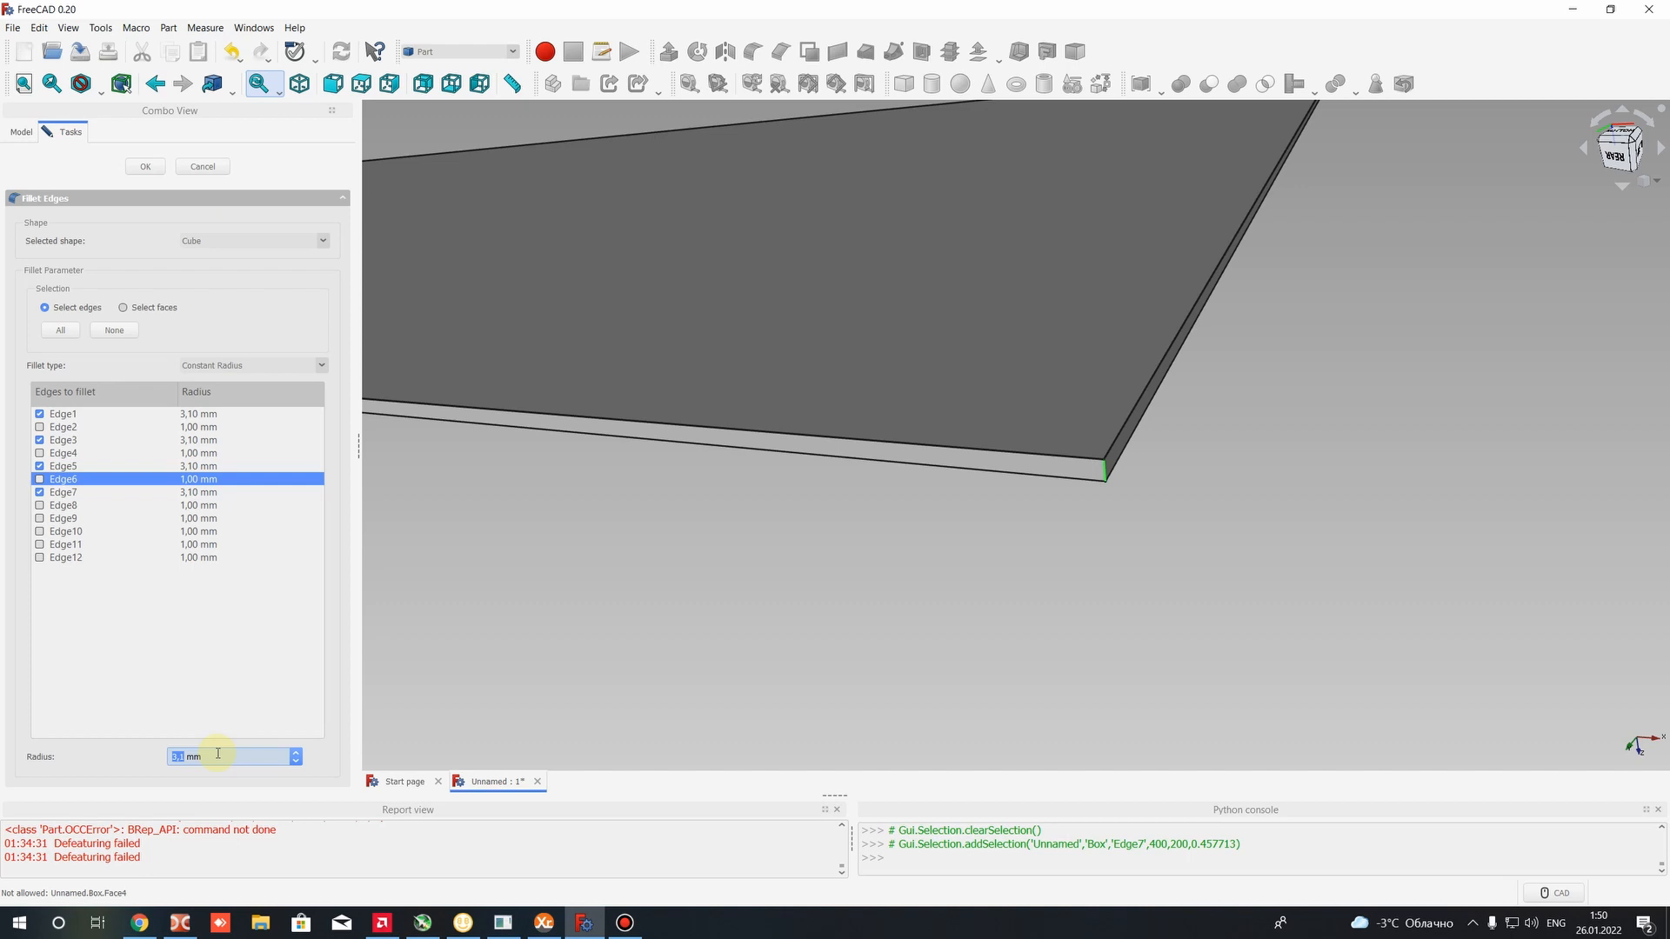
Set a constant radius of 10 mm for the four checked corner edges and apply the fillet
{"action": "type", "text": "10"}
{"action": "key", "text": "Return"}
{"action": "scroll", "coordinate": [762, 565], "scroll_direction": "down", "scroll_amount": 10}
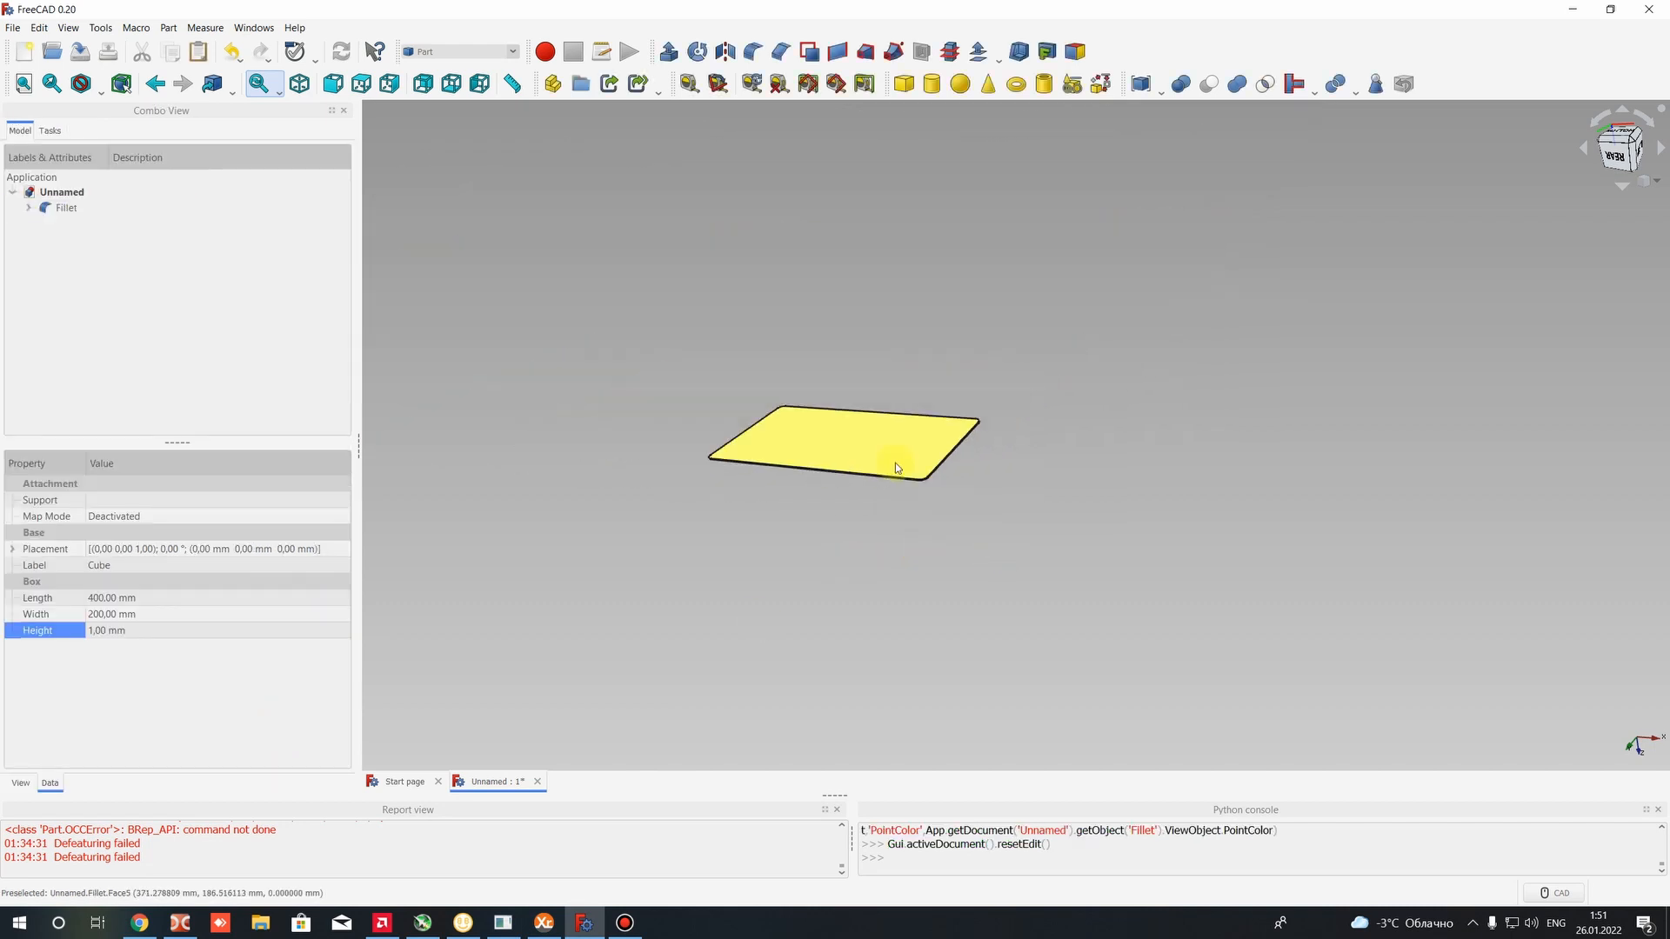
{"action": "middle_click_drag", "start_coordinate": [842, 503], "coordinate": [1035, 573]}
Copy the filleted plate together with its dependent cube
{"action": "left_click", "coordinate": [54, 210]}
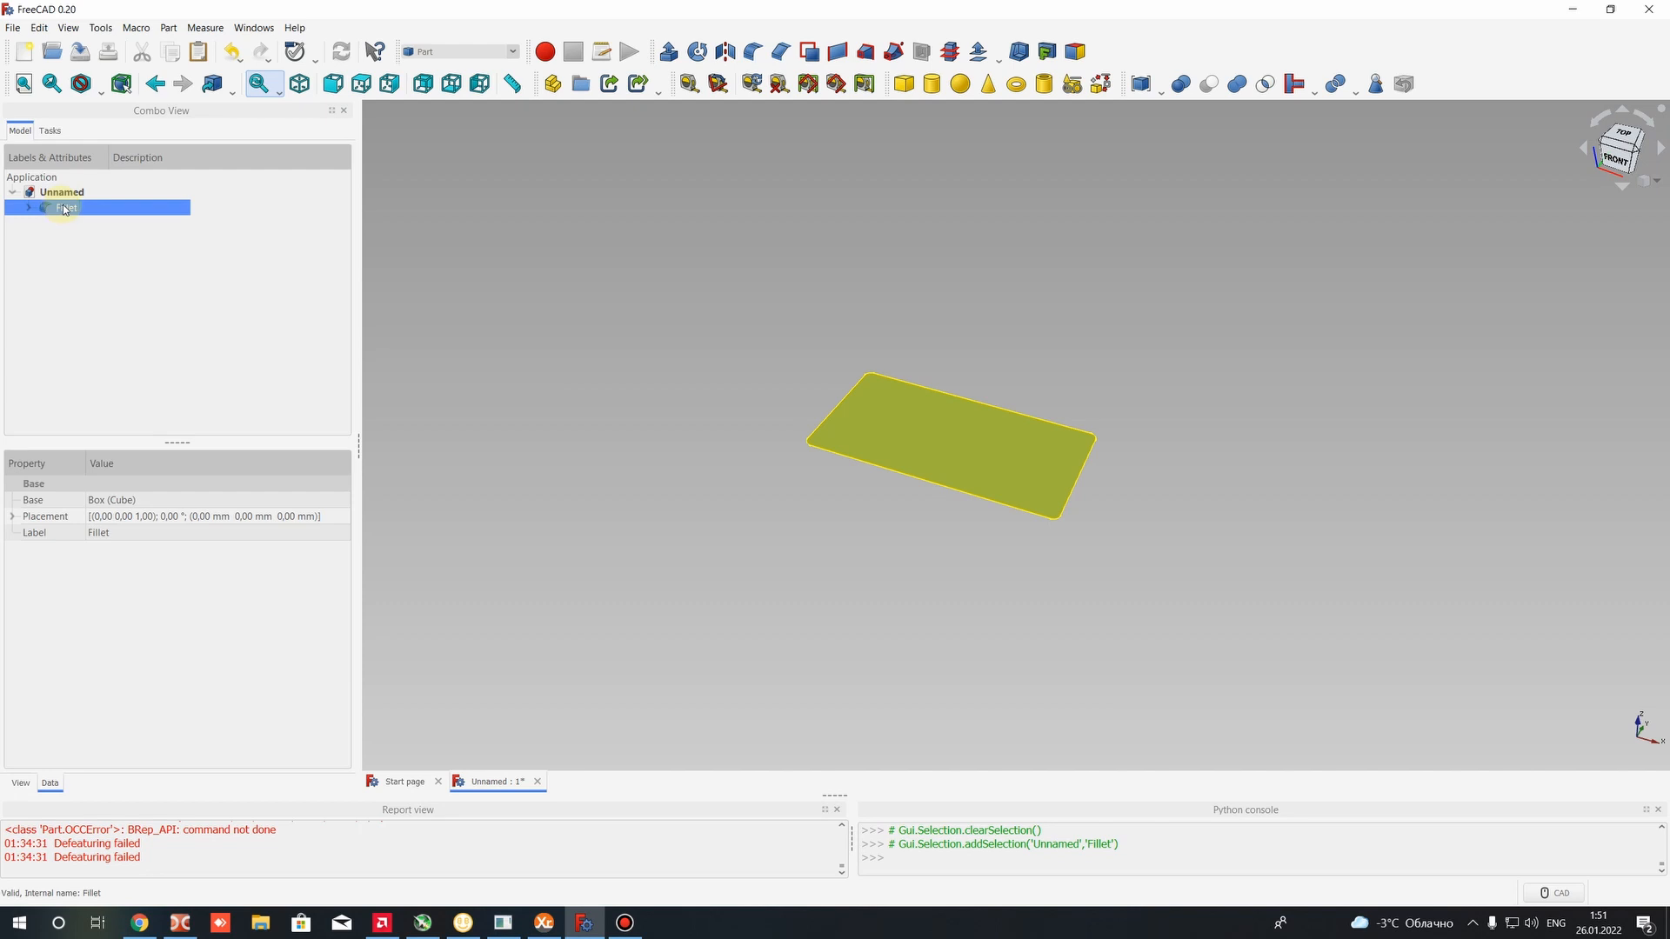
{"action": "right_click", "coordinate": [63, 210]}
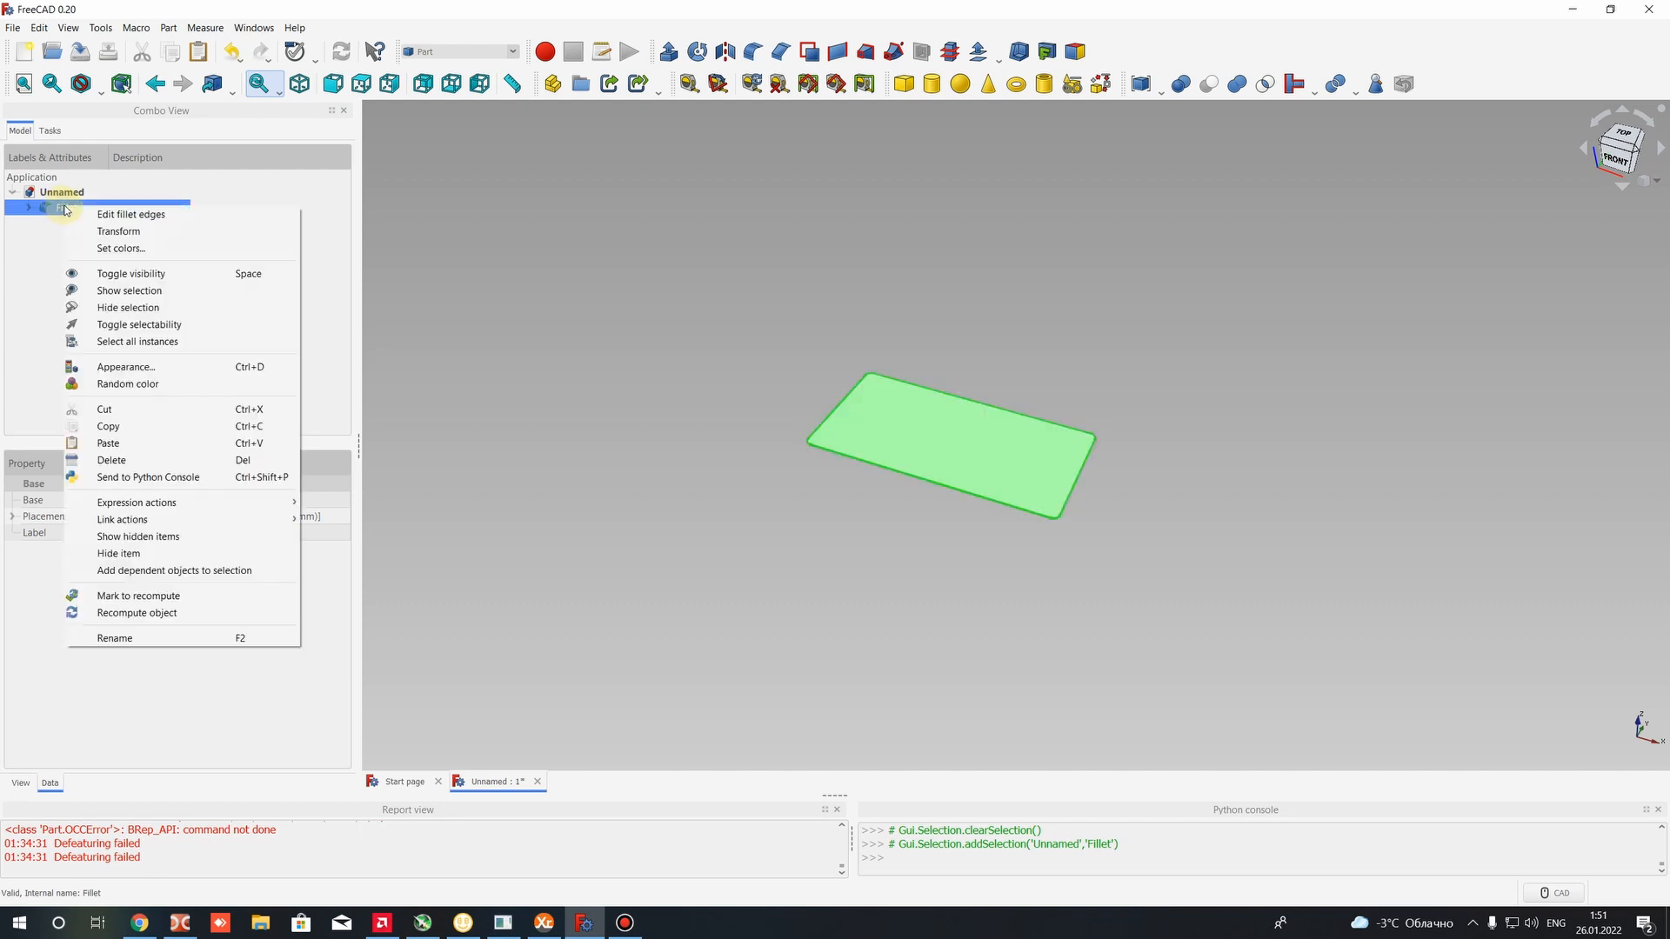
{"action": "left_click", "coordinate": [109, 427]}
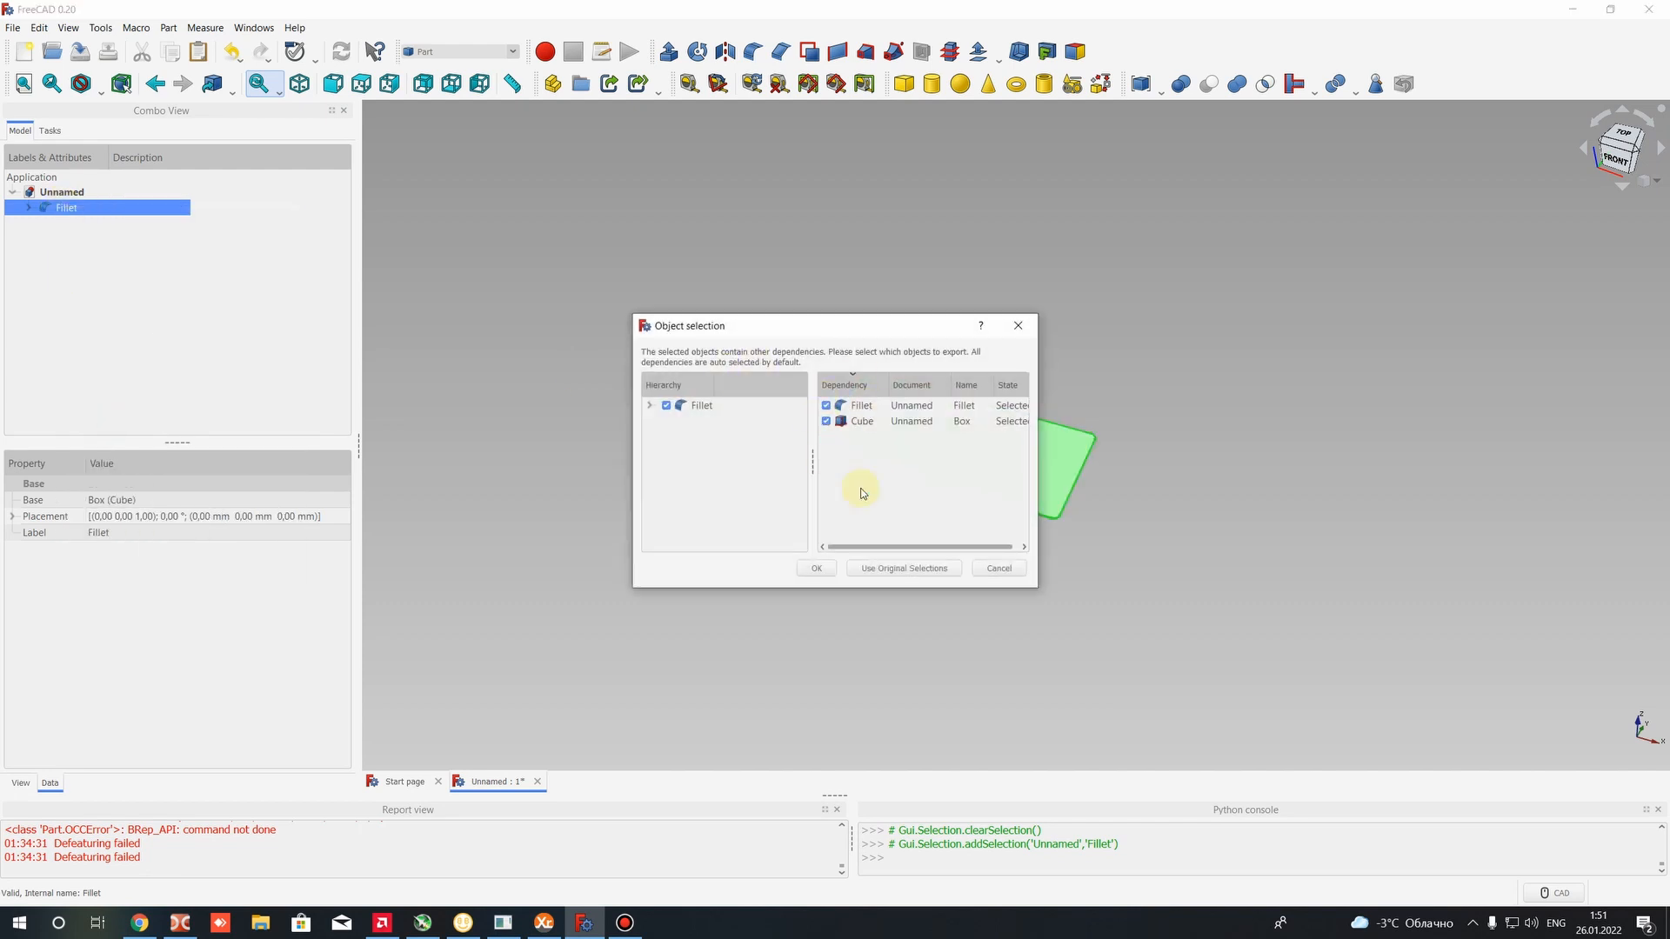
{"action": "left_click", "coordinate": [815, 569]}
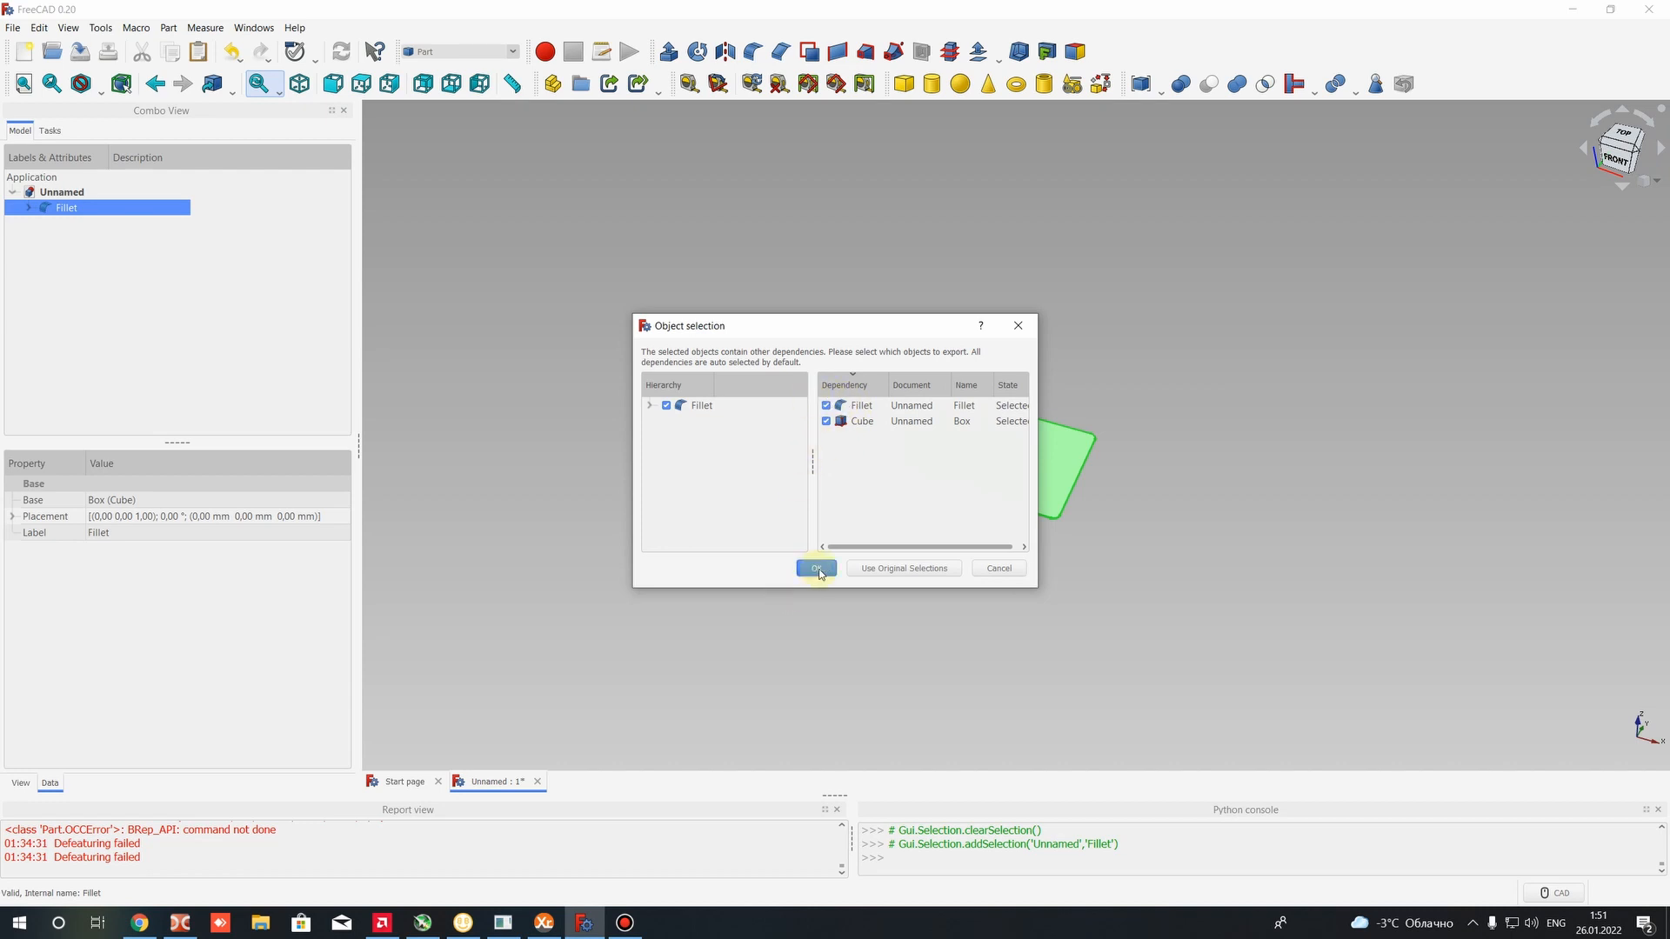
Paste the copied plate into the Unnamed document as a second fillet object
{"action": "left_click", "coordinate": [53, 192]}
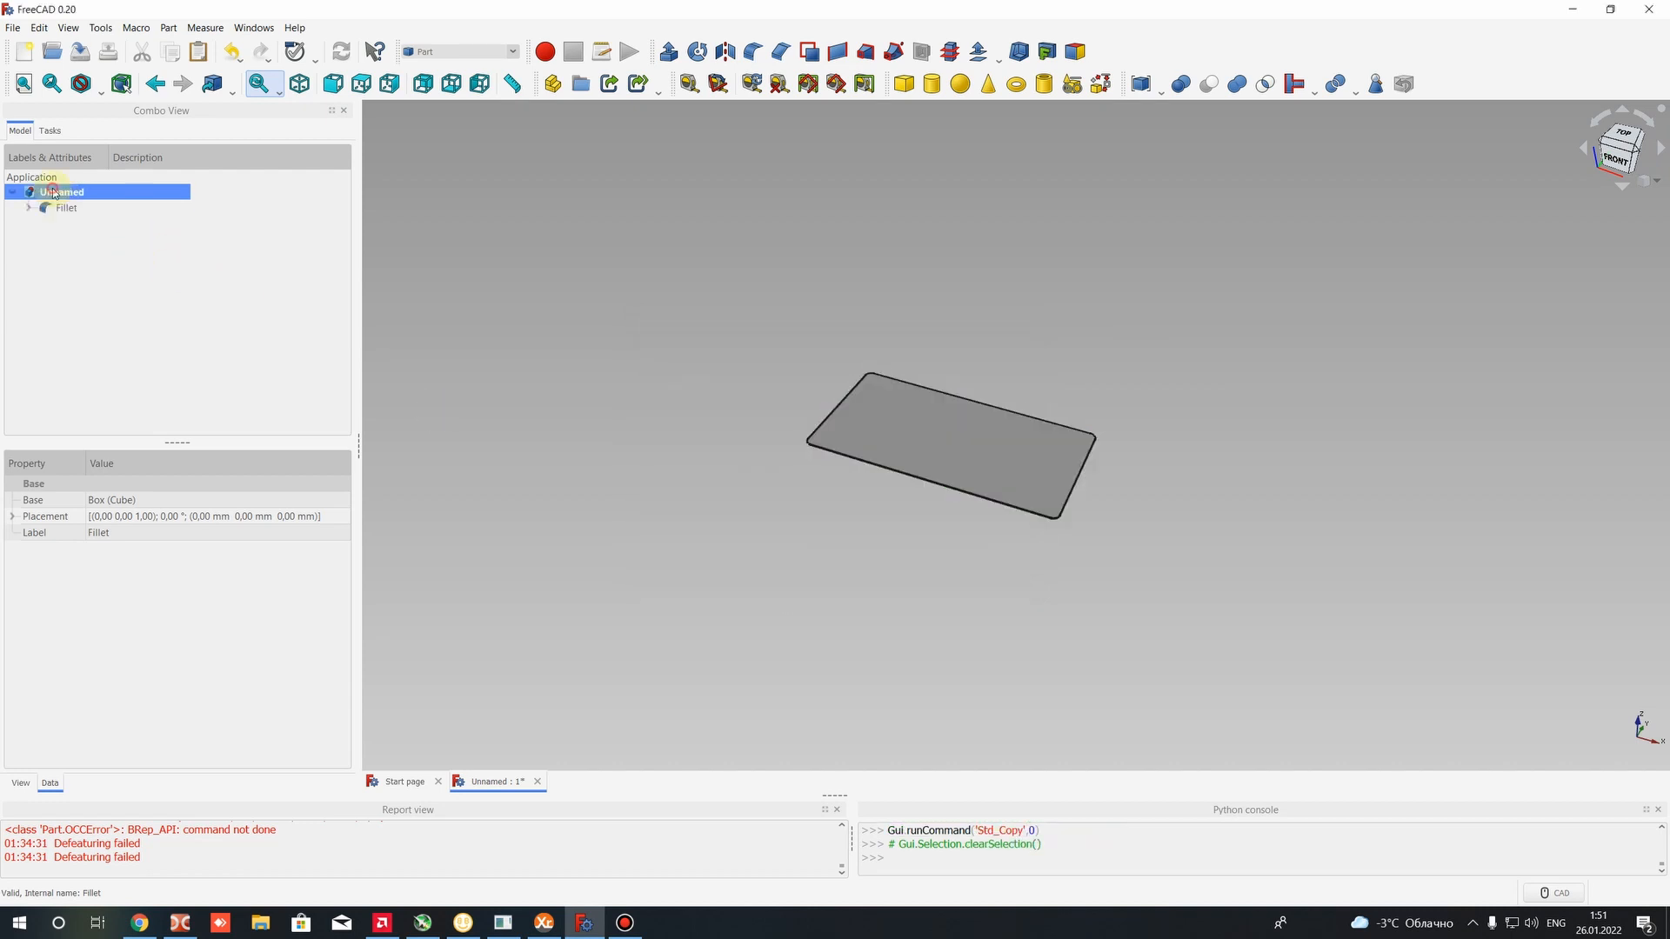
{"action": "right_click", "coordinate": [54, 192]}
{"action": "left_click", "coordinate": [58, 209]}
{"action": "right_click", "coordinate": [62, 209]}
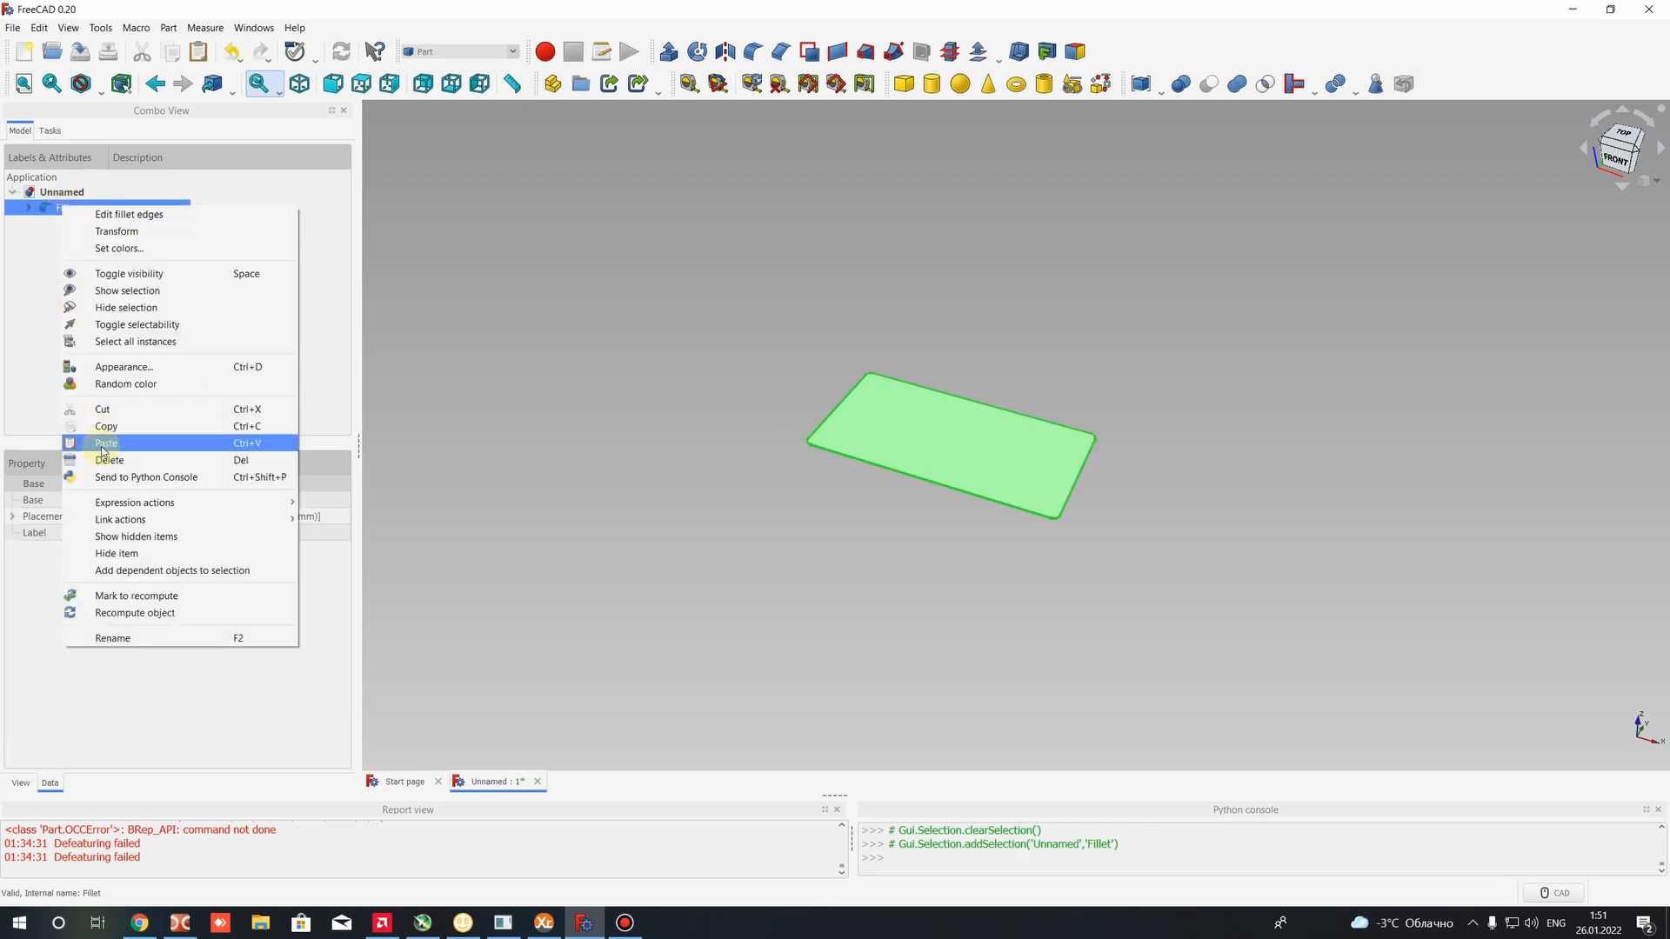
{"action": "left_click", "coordinate": [104, 446]}
Compare the original filleted plate and its pasted copy by selecting each in turn in the model tree
{"action": "left_click", "coordinate": [75, 223]}
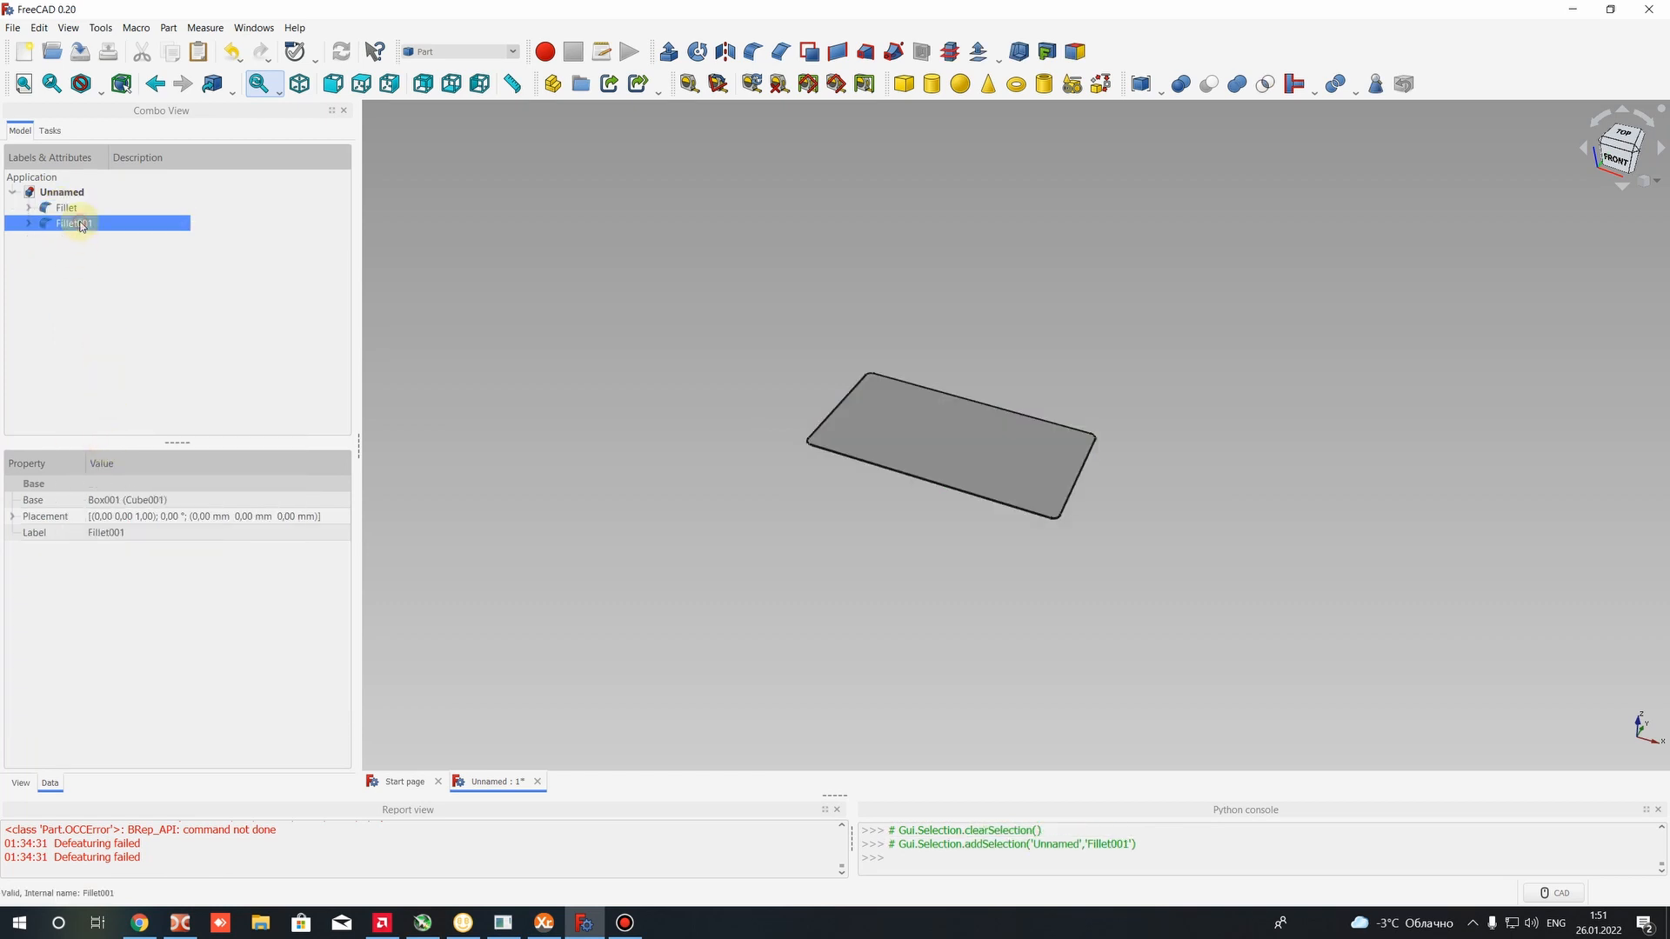
{"action": "left_click", "coordinate": [70, 209]}
{"action": "left_click", "coordinate": [68, 223]}
{"action": "left_click", "coordinate": [70, 211]}
{"action": "left_click", "coordinate": [68, 224]}
{"action": "left_click", "coordinate": [70, 208]}
{"action": "left_click", "coordinate": [68, 226]}
{"action": "left_click", "coordinate": [70, 208]}
{"action": "left_click", "coordinate": [66, 226]}
{"action": "left_click", "coordinate": [70, 210]}
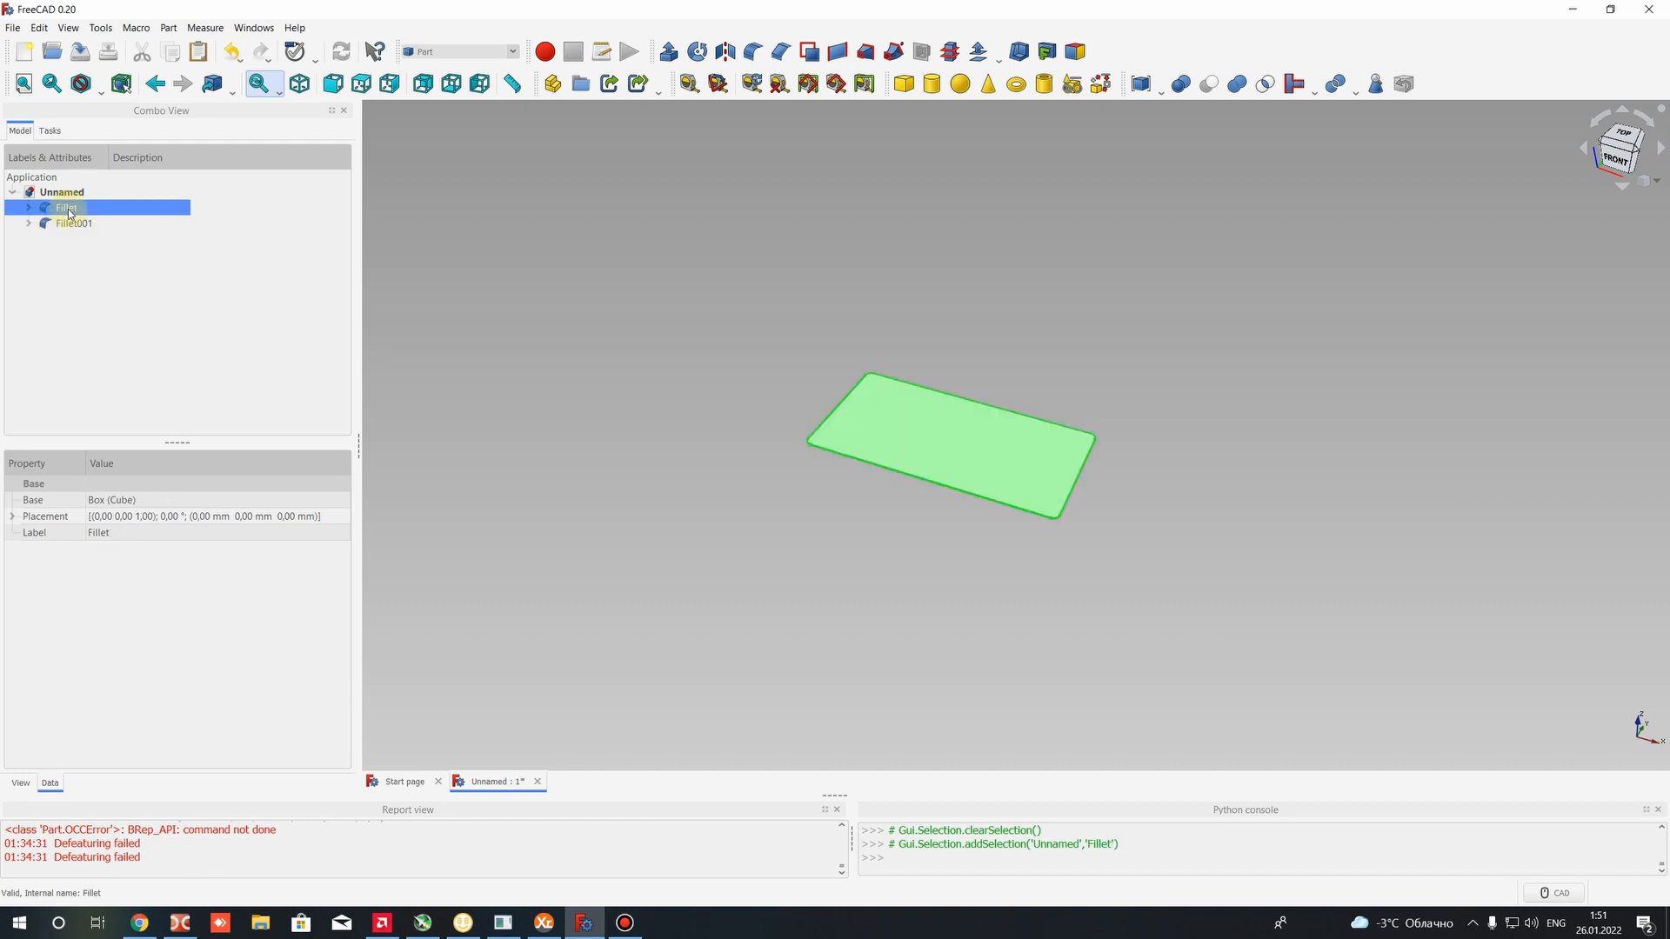
Rename the original filleted plate as SheetMetalPlate
{"action": "left_click", "coordinate": [68, 224]}
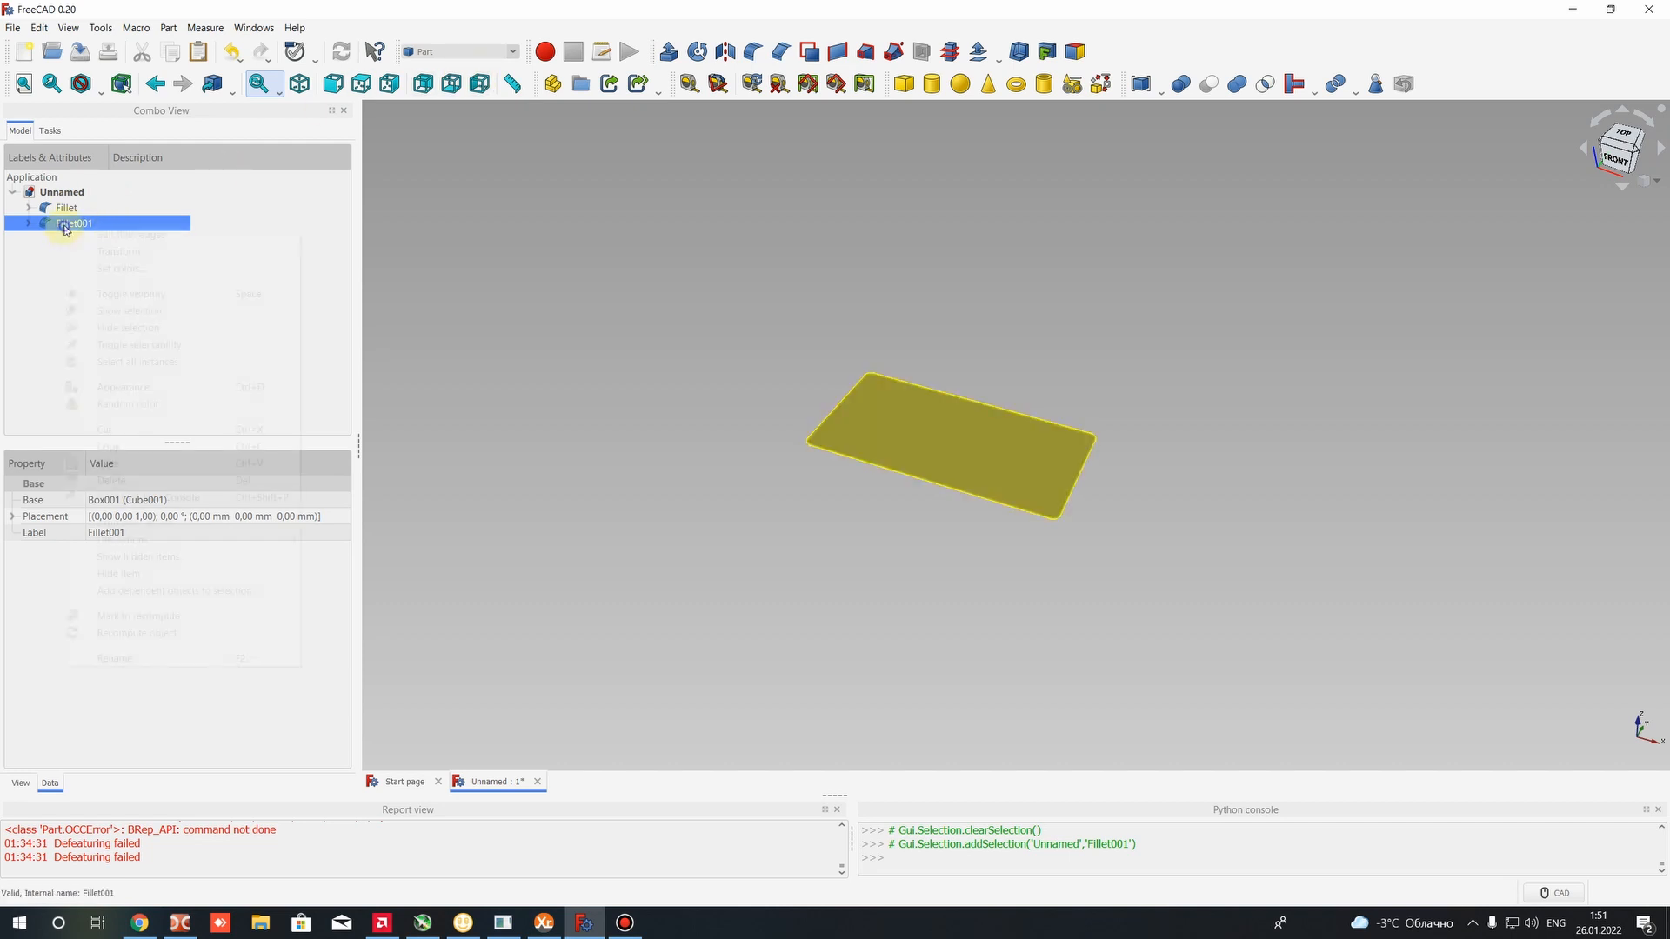
{"action": "left_click", "coordinate": [118, 658]}
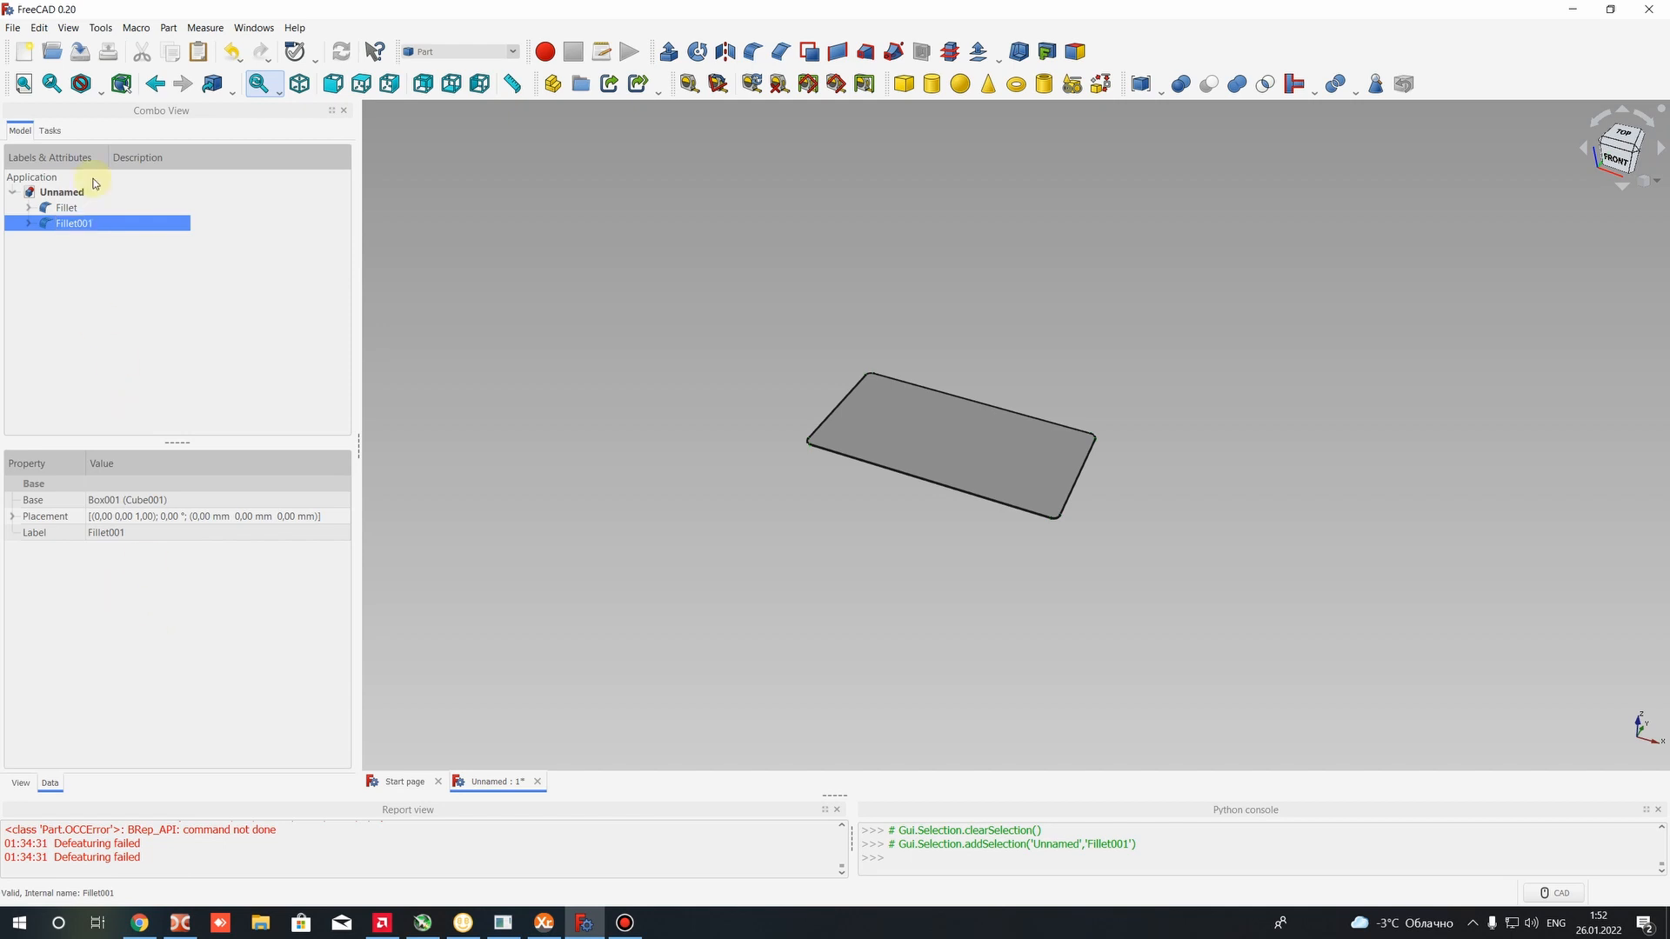
{"action": "left_click", "coordinate": [66, 207]}
{"action": "right_click", "coordinate": [71, 208]}
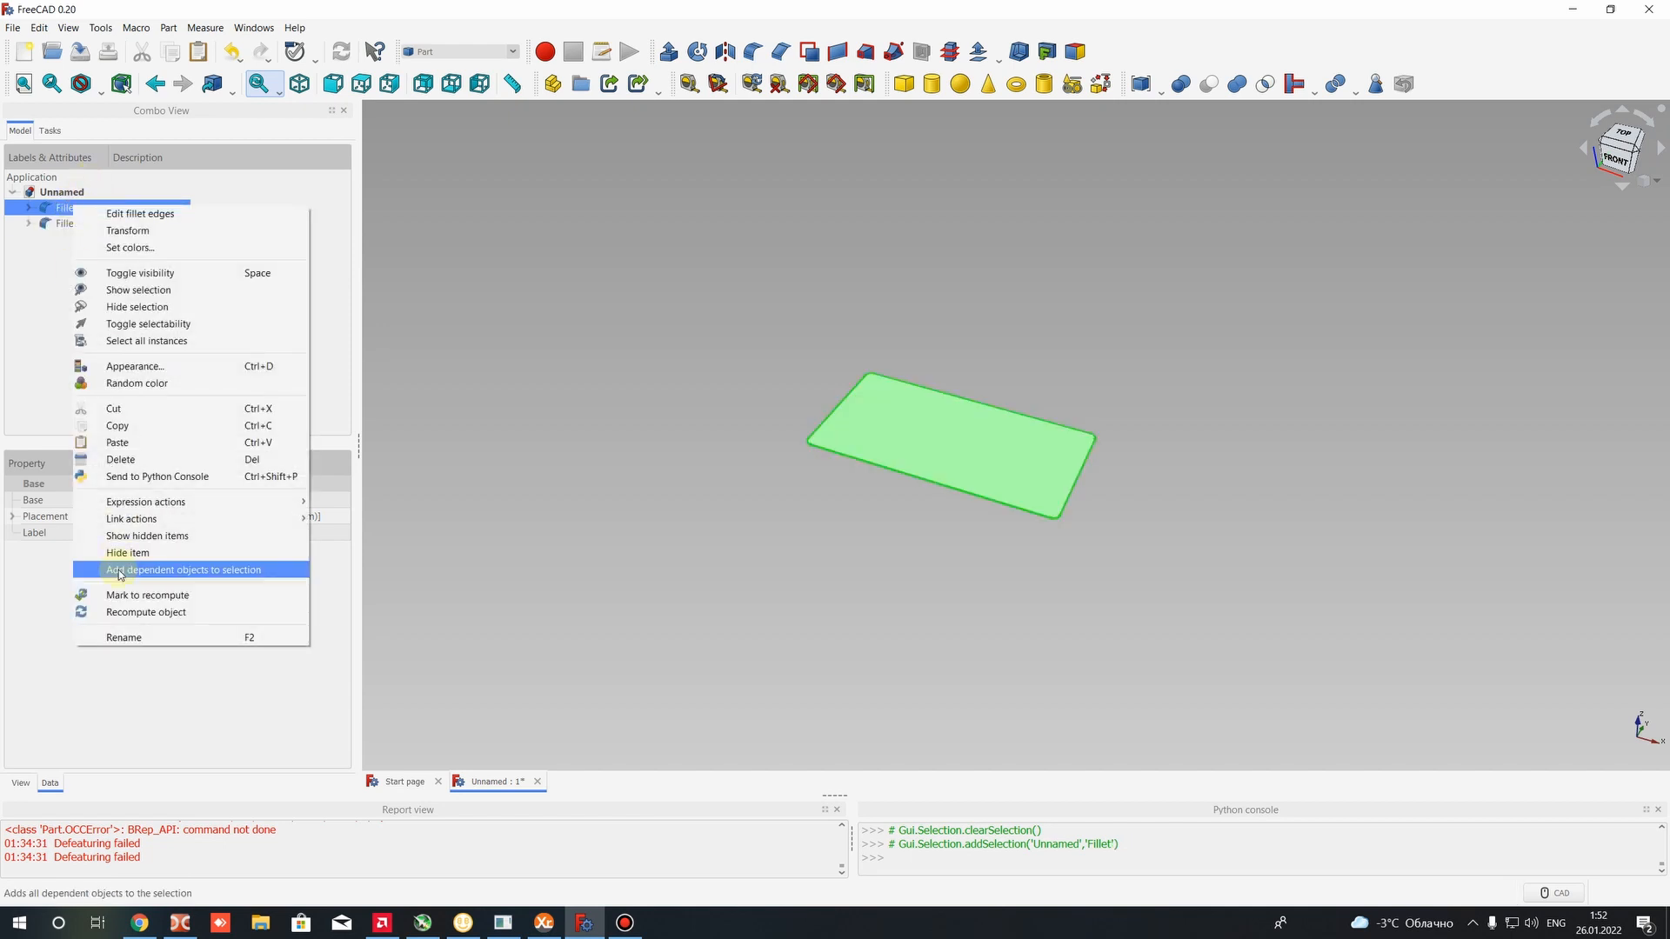
{"action": "left_click", "coordinate": [144, 637]}
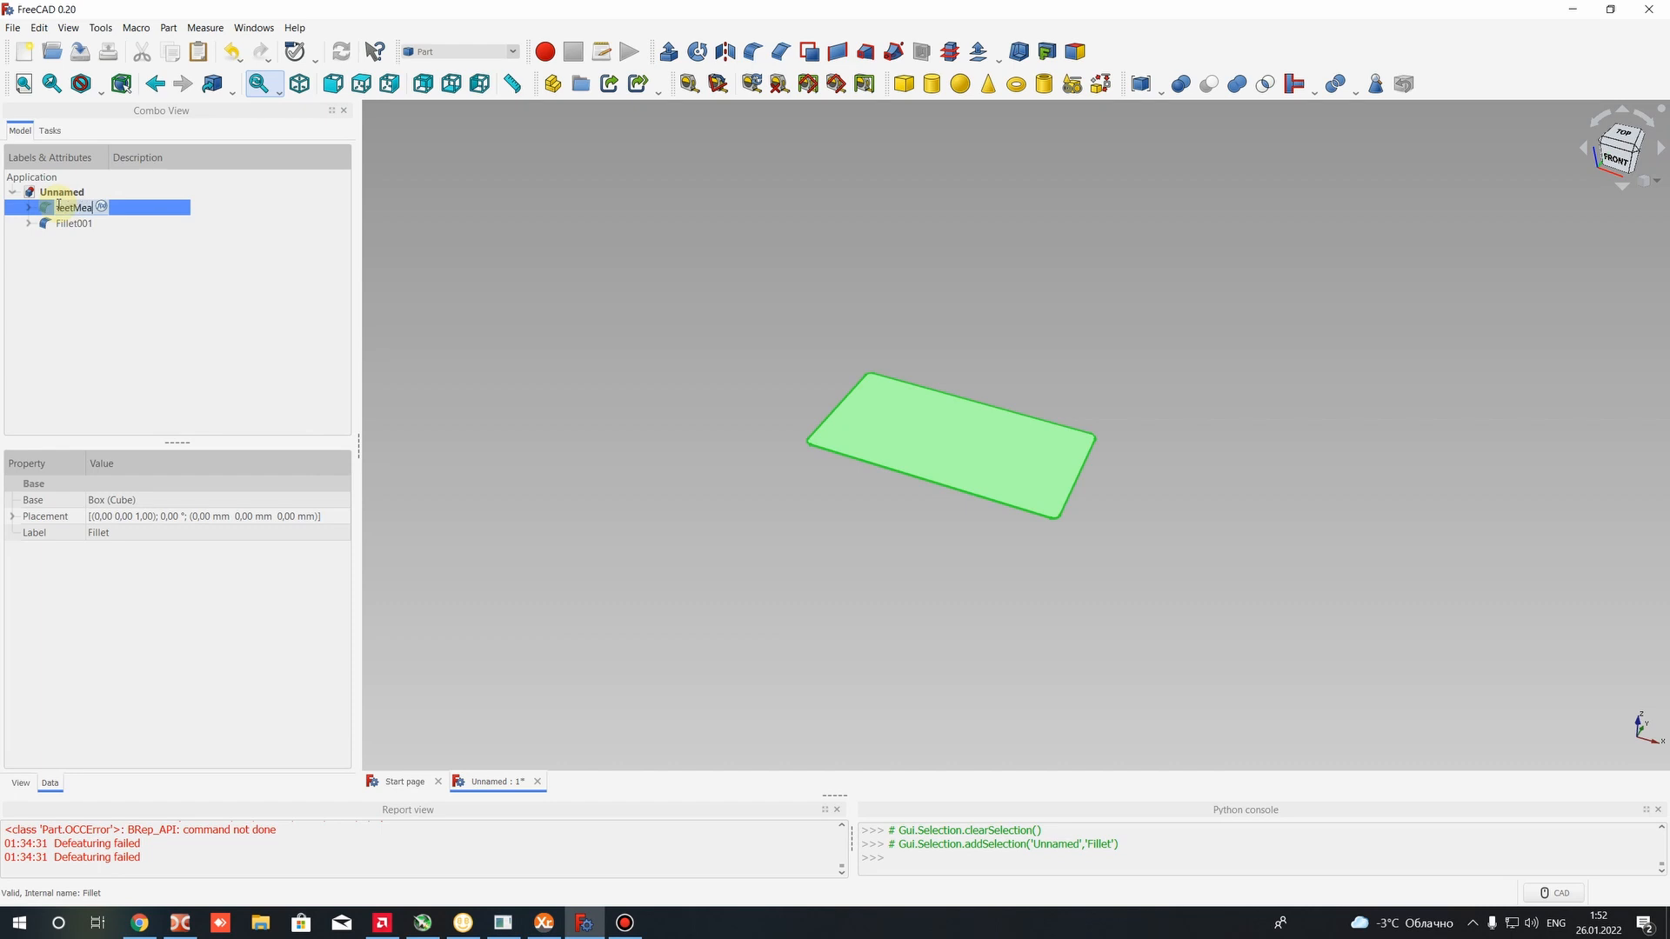
{"action": "type", "text": "te"}
{"action": "key", "text": "Return"}
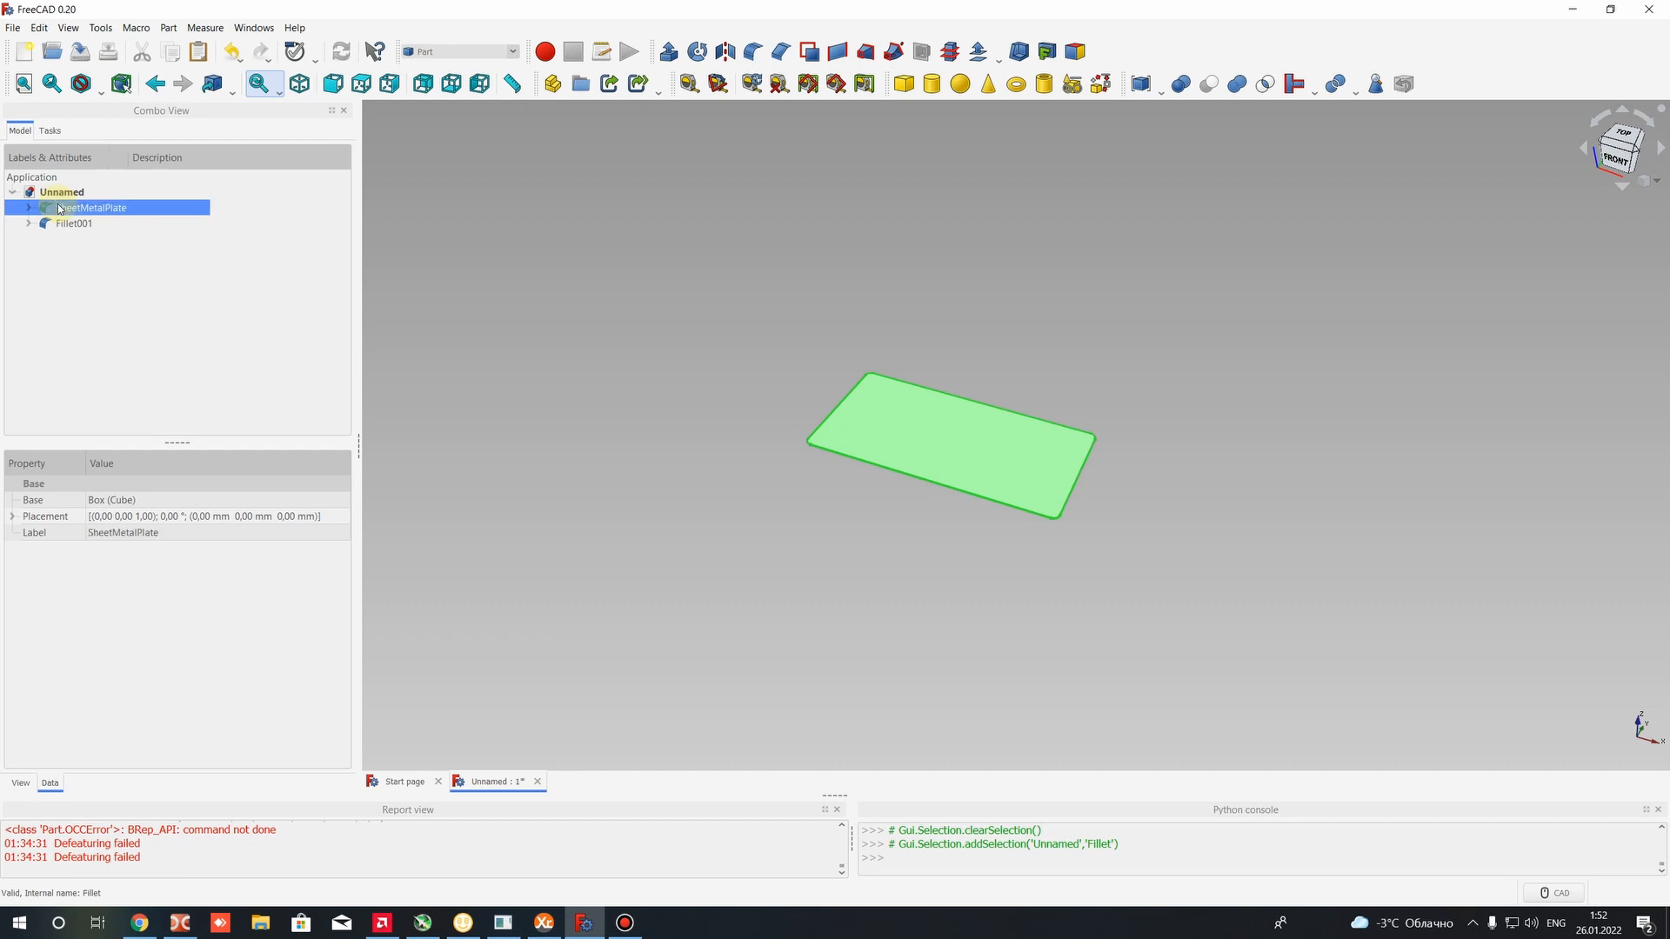
Set the z position of the copied plate Fillet001 to 200 mm in its placement
{"action": "left_click", "coordinate": [72, 228]}
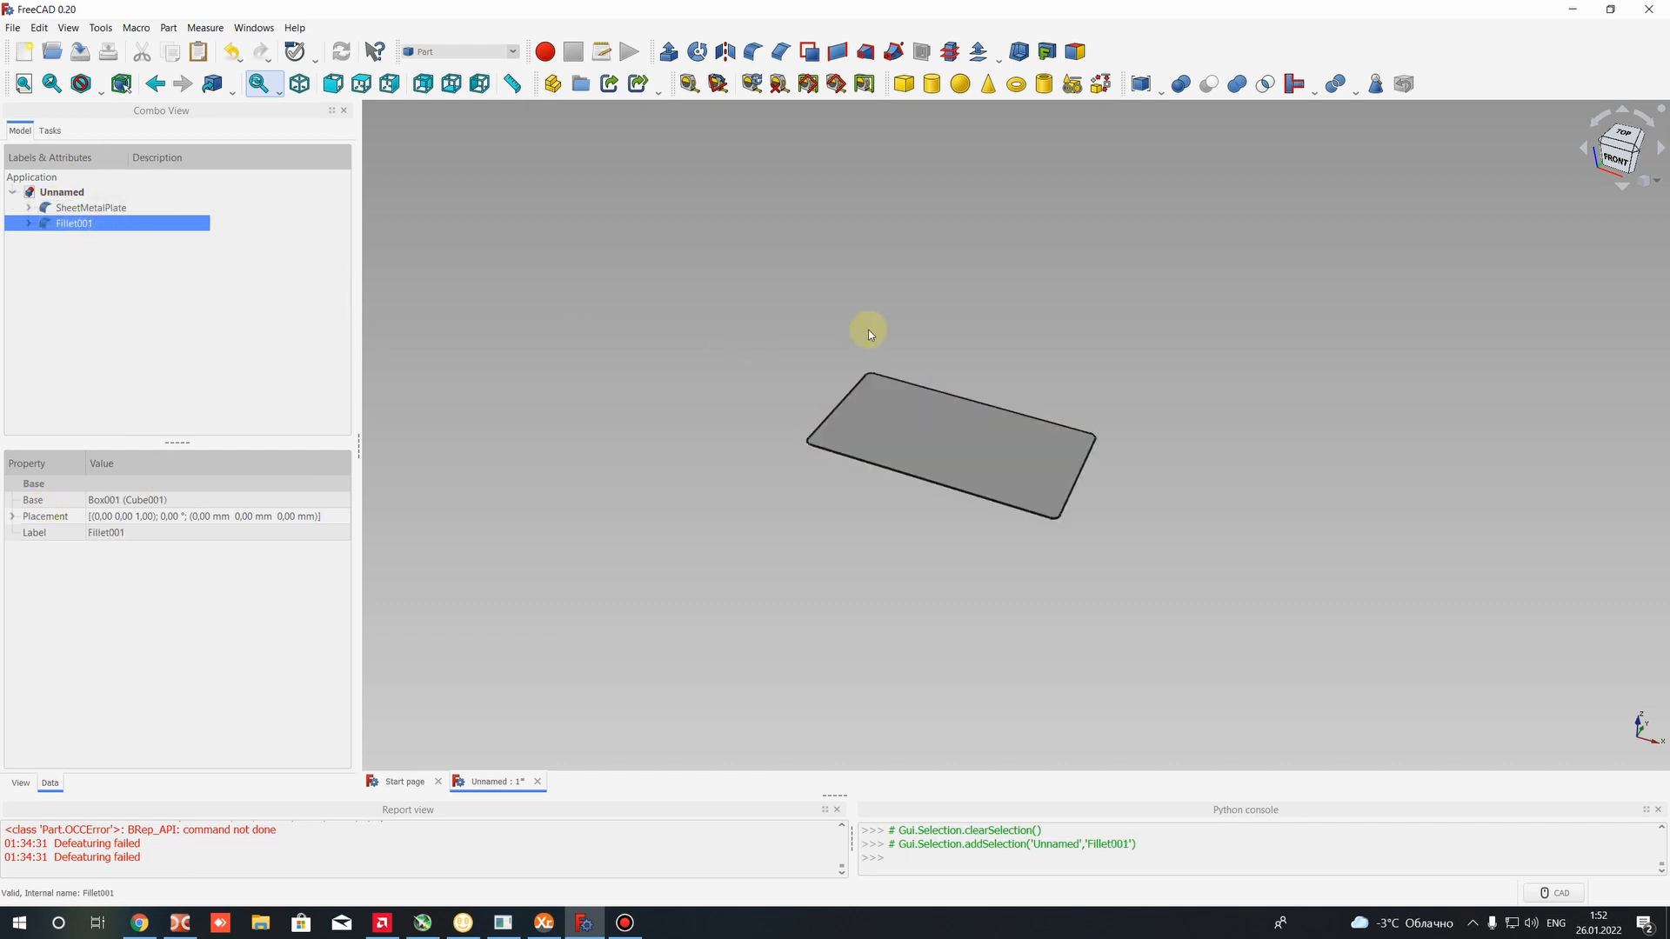
{"action": "scroll", "coordinate": [1035, 383], "scroll_direction": "up", "scroll_amount": 2}
{"action": "scroll", "coordinate": [1038, 383], "scroll_direction": "up", "scroll_amount": 2}
{"action": "left_click", "coordinate": [31, 224]}
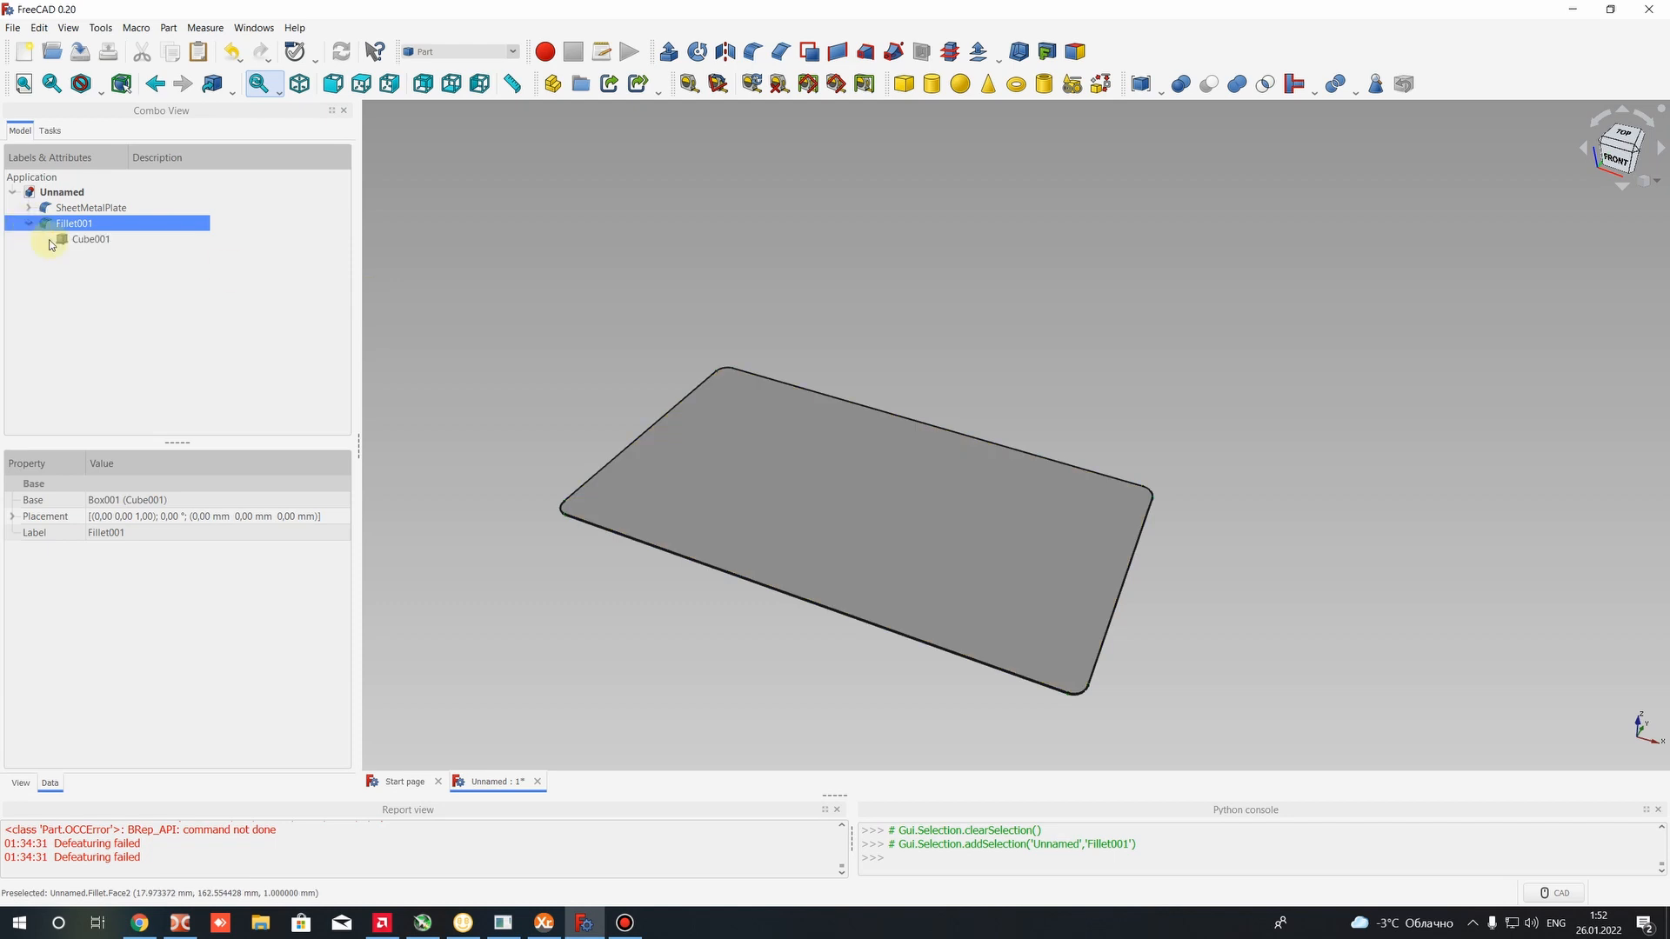
{"action": "left_click", "coordinate": [30, 225]}
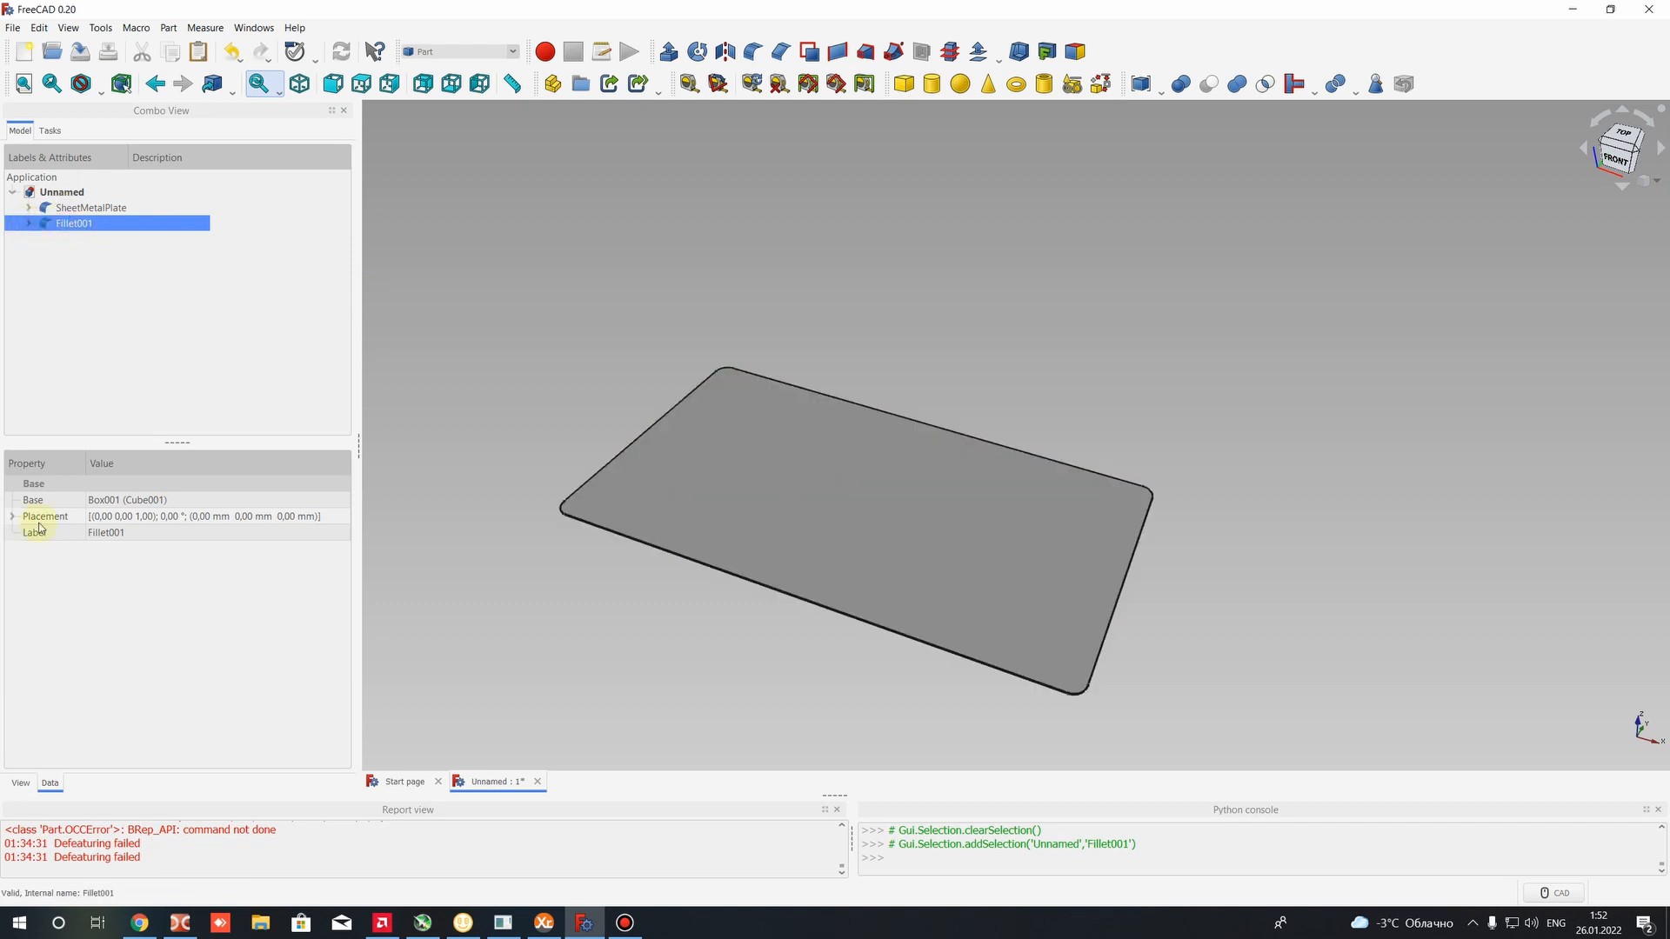
{"action": "left_click", "coordinate": [12, 516]}
{"action": "left_click", "coordinate": [29, 565]}
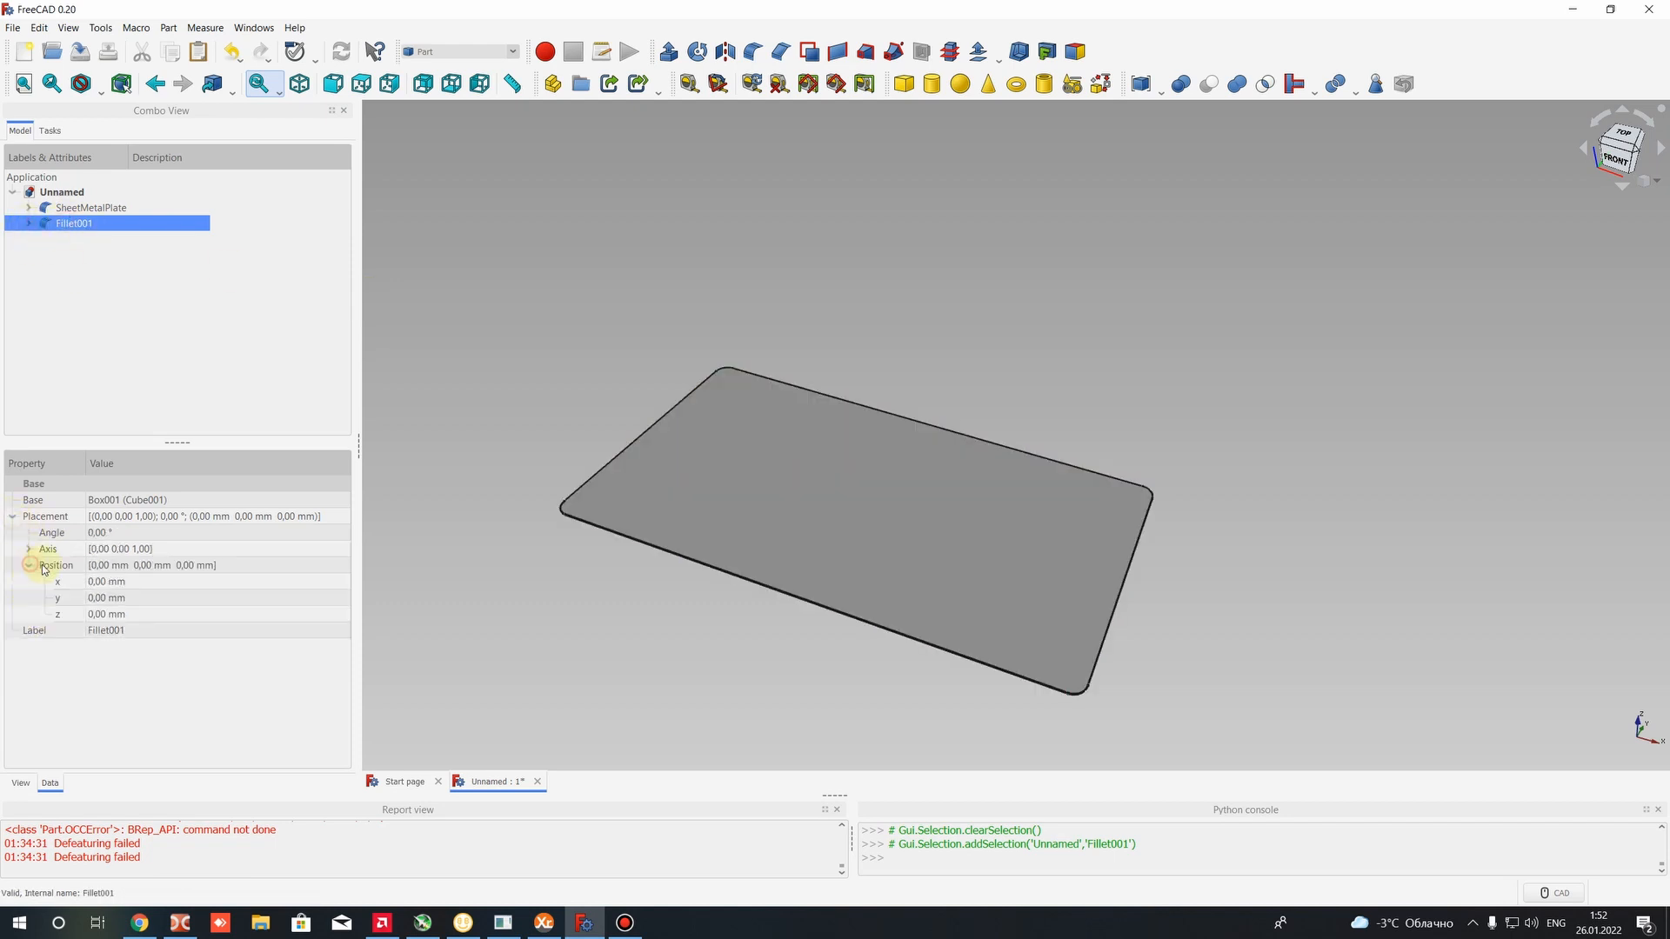
{"action": "left_click", "coordinate": [104, 614]}
{"action": "type", "text": "200"}
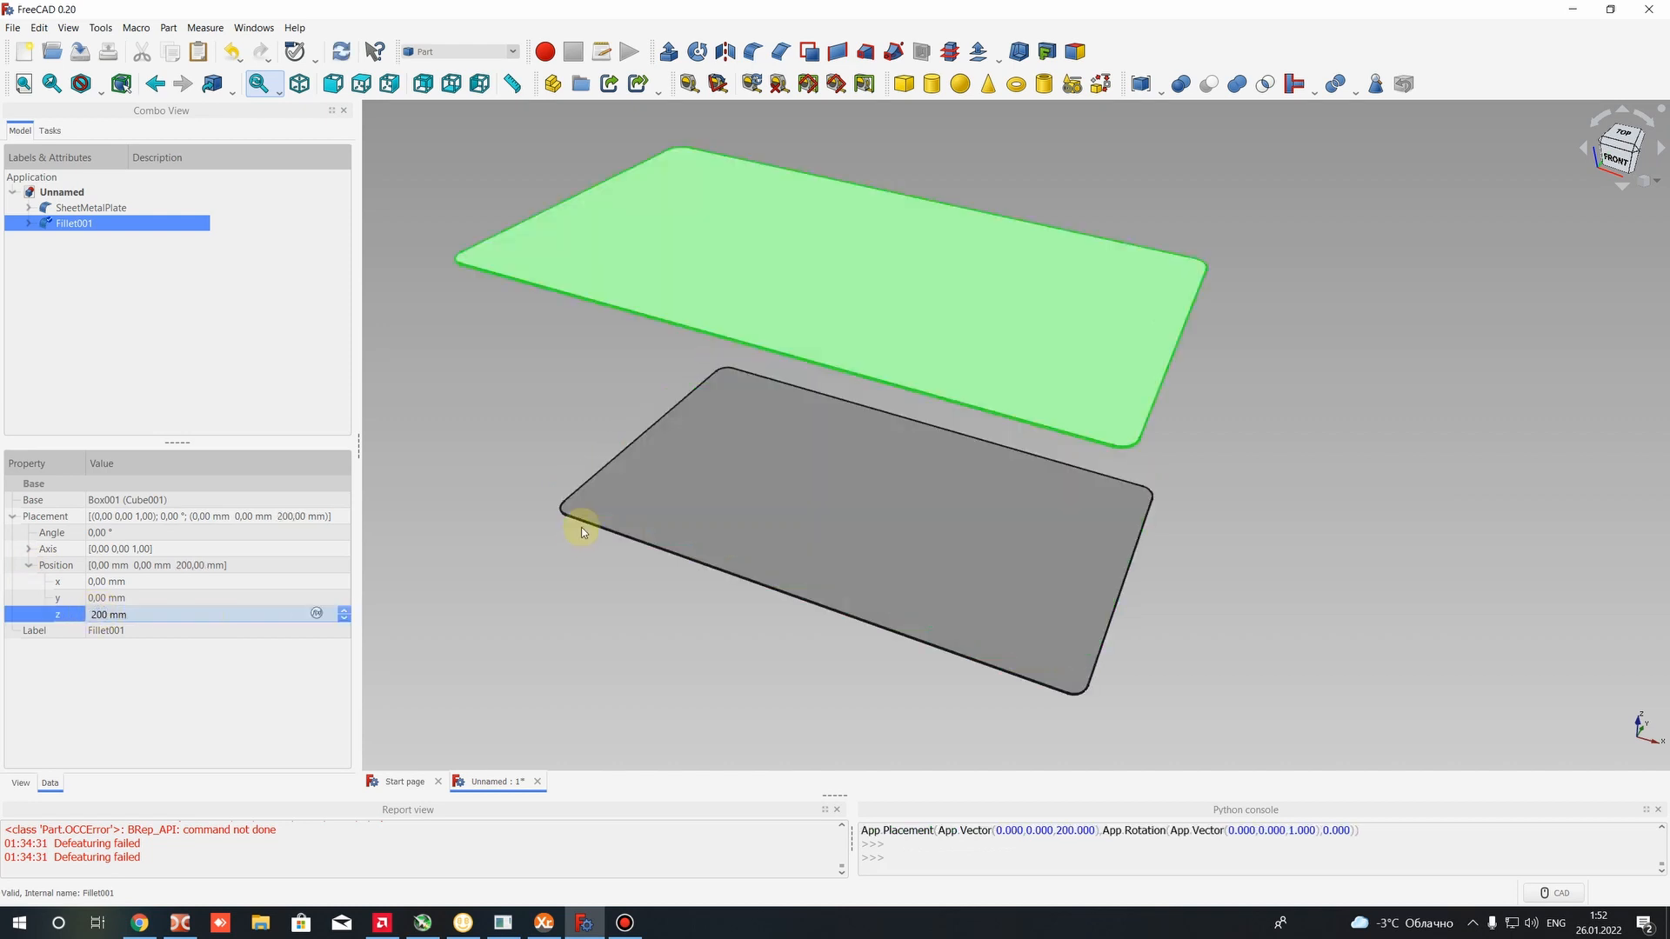
{"action": "left_click", "coordinate": [533, 443]}
{"action": "scroll", "coordinate": [609, 399], "scroll_direction": "down", "scroll_amount": 6}
{"action": "scroll", "coordinate": [555, 428], "scroll_direction": "up", "scroll_amount": 2}
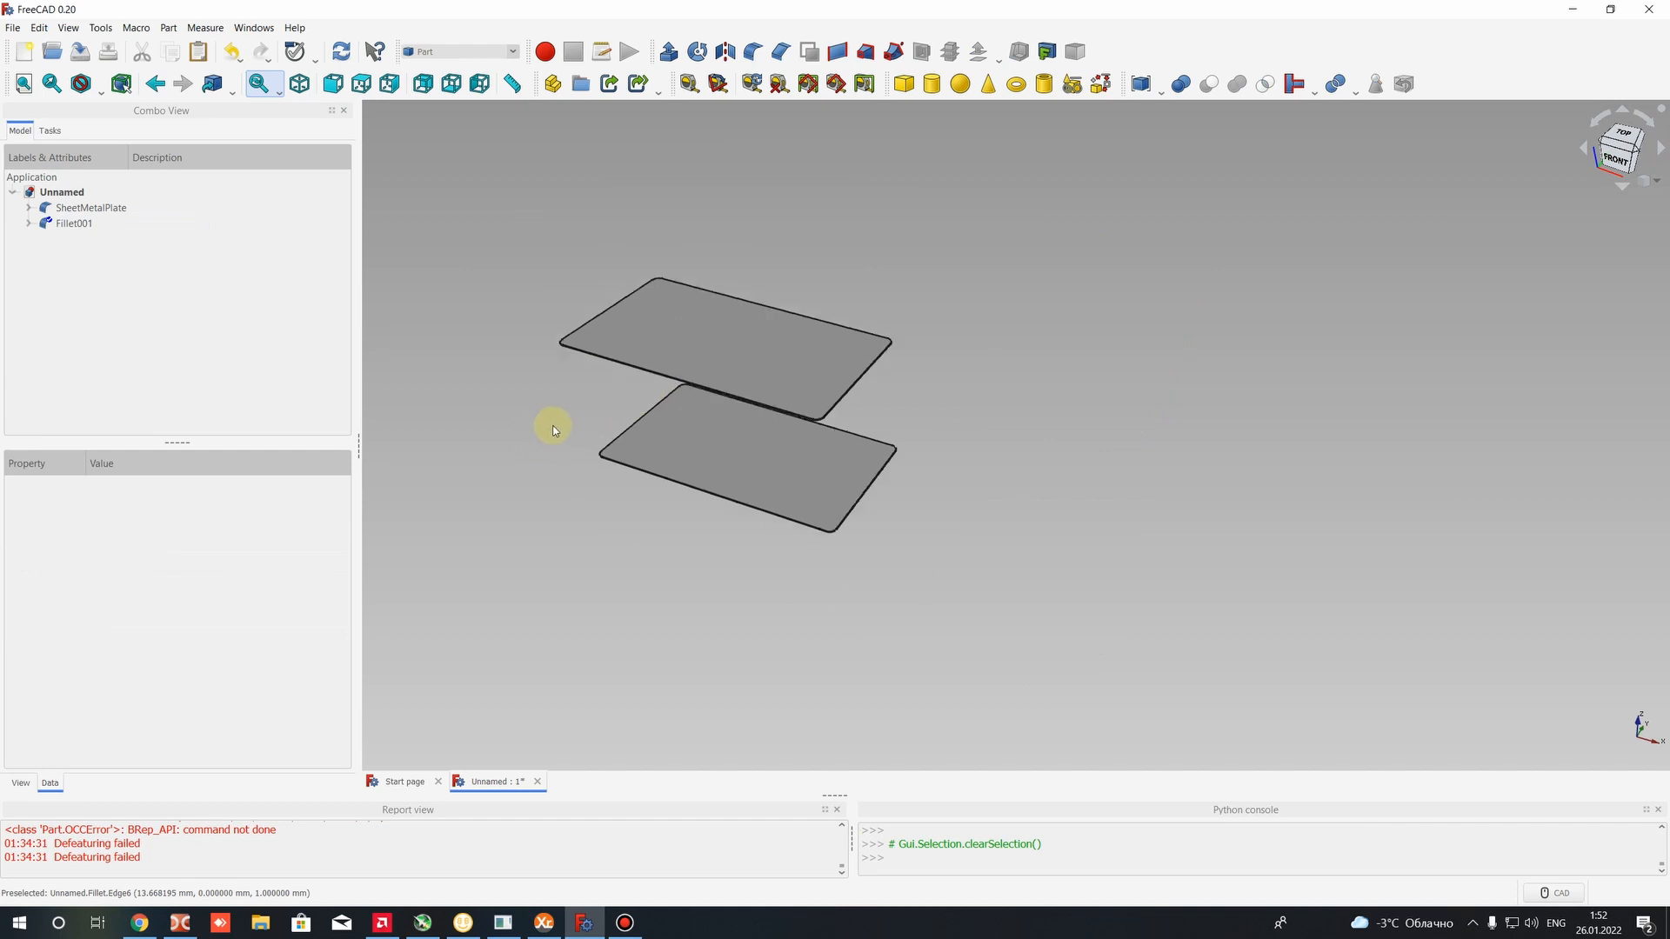
Set the z position of the copied plate Fillet001 to -200 mm
{"action": "left_click", "coordinate": [74, 224]}
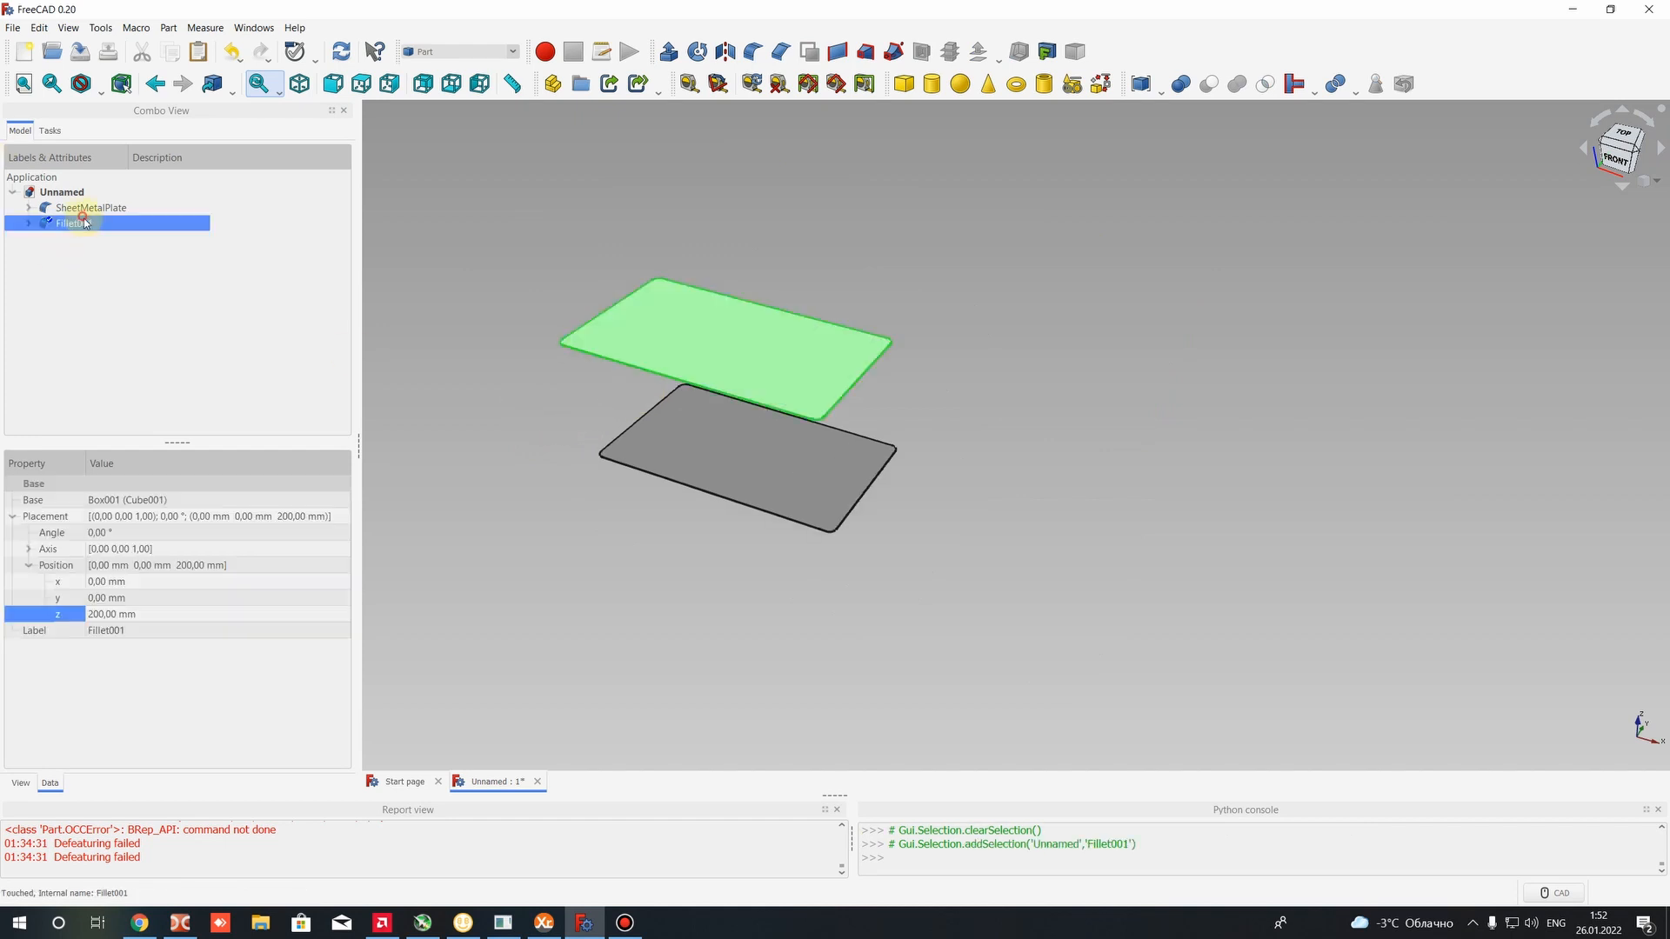
{"action": "left_click", "coordinate": [101, 616]}
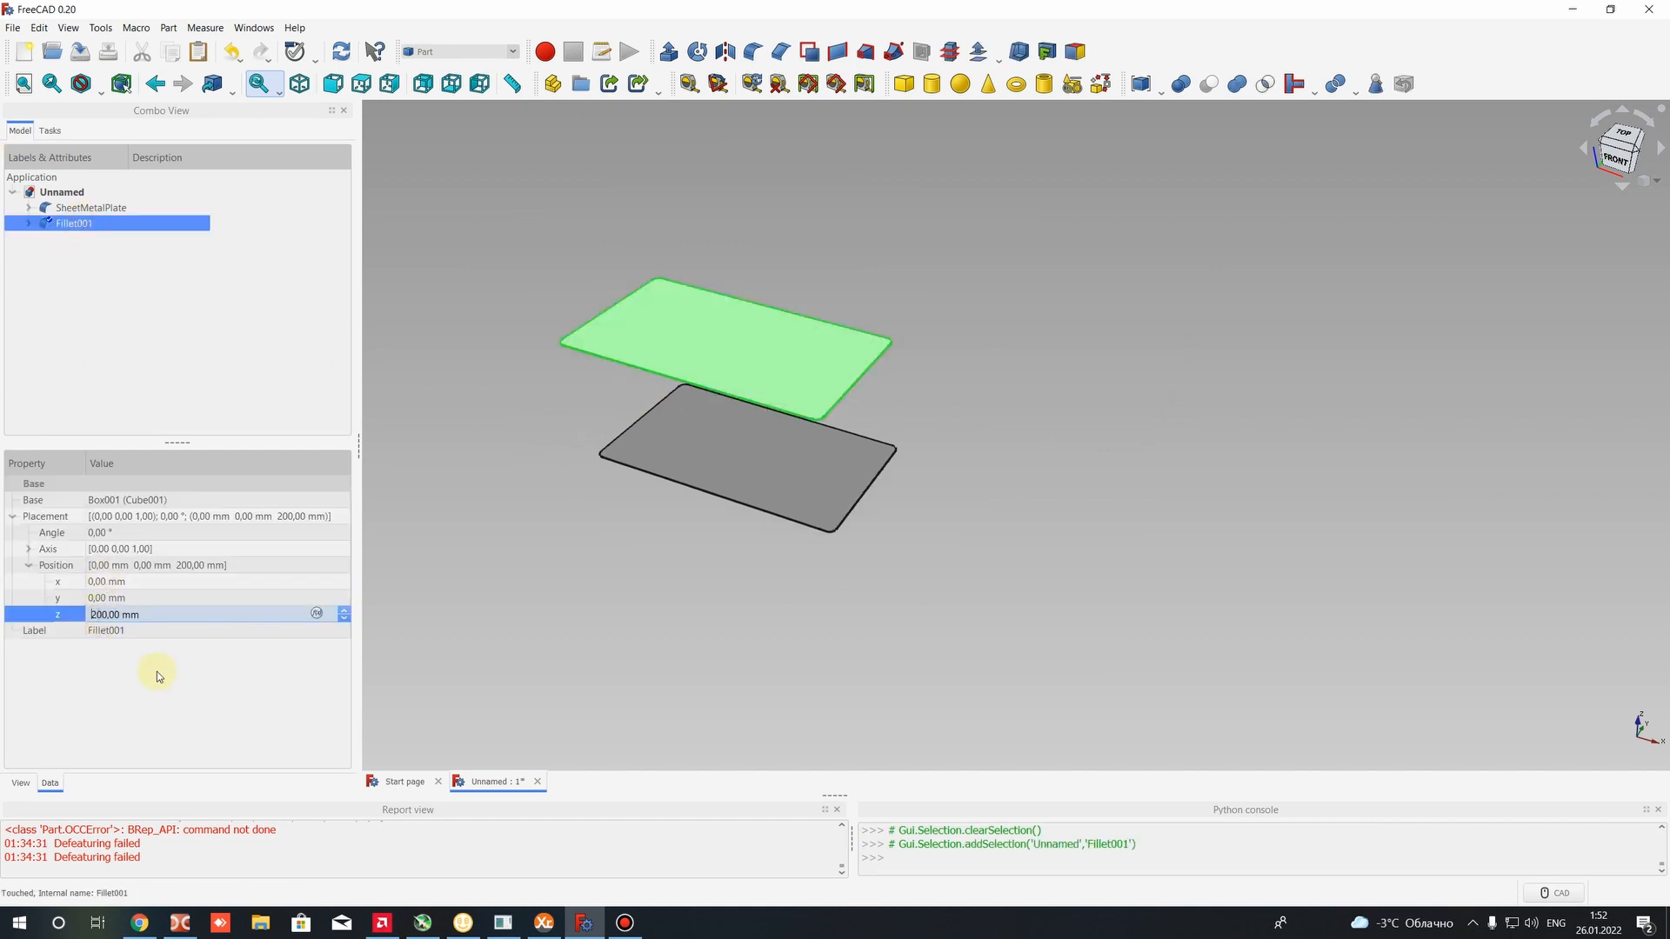
{"action": "type", "text": "-"}
{"action": "key", "text": "BackSpace"}
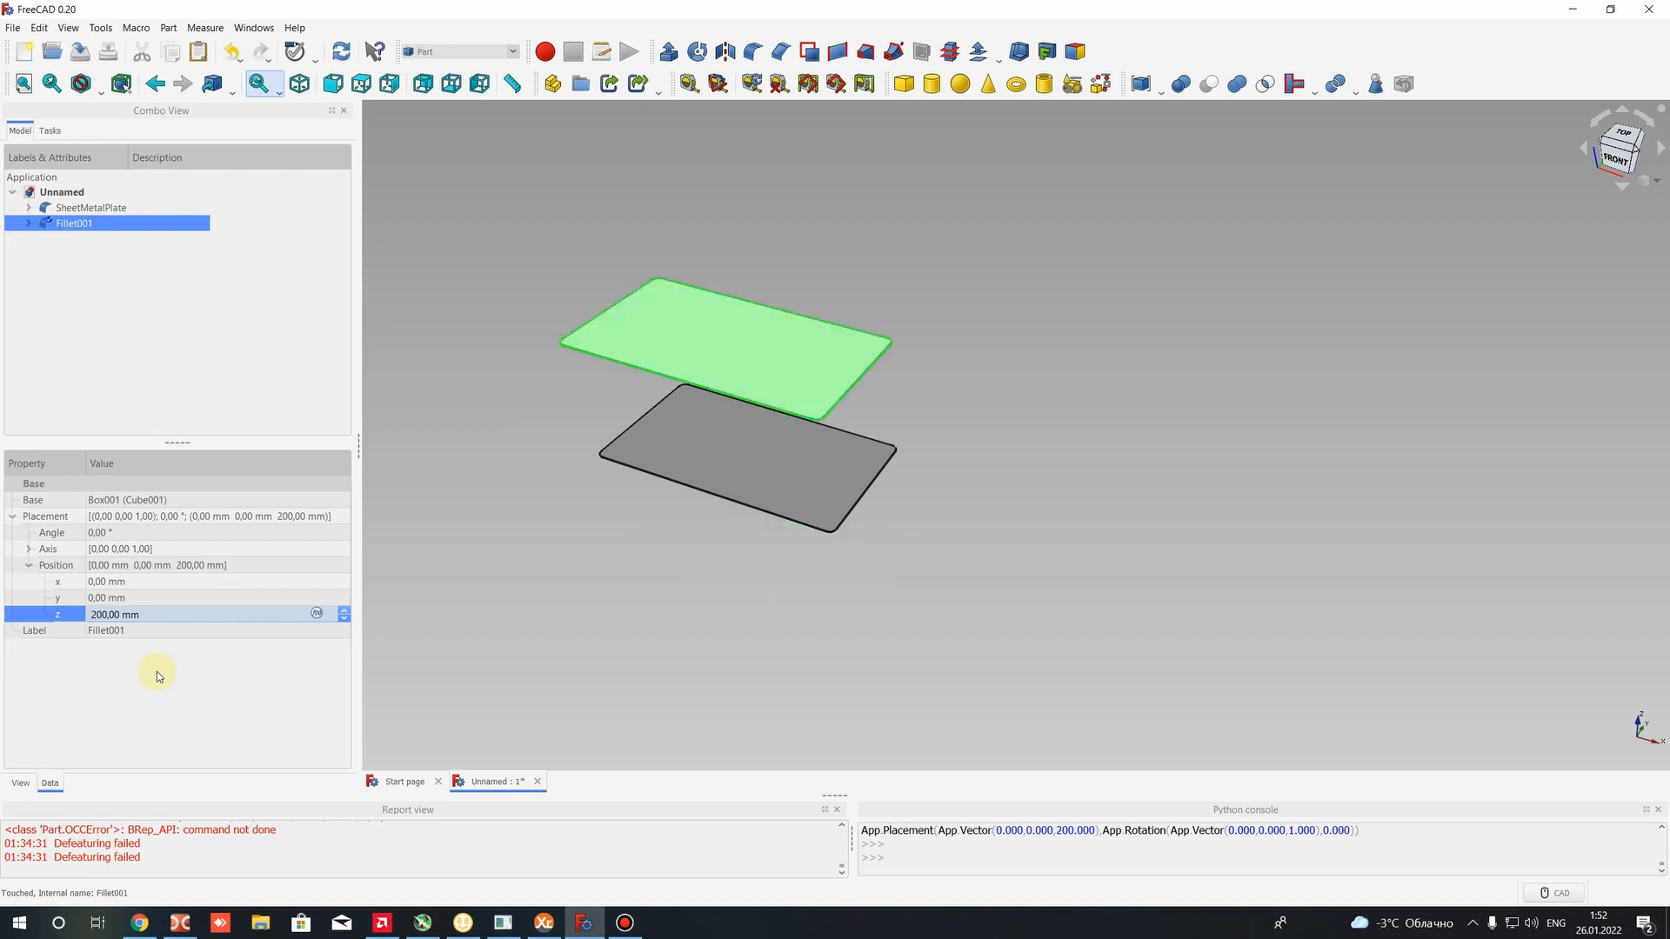
{"action": "type", "text": "-"}
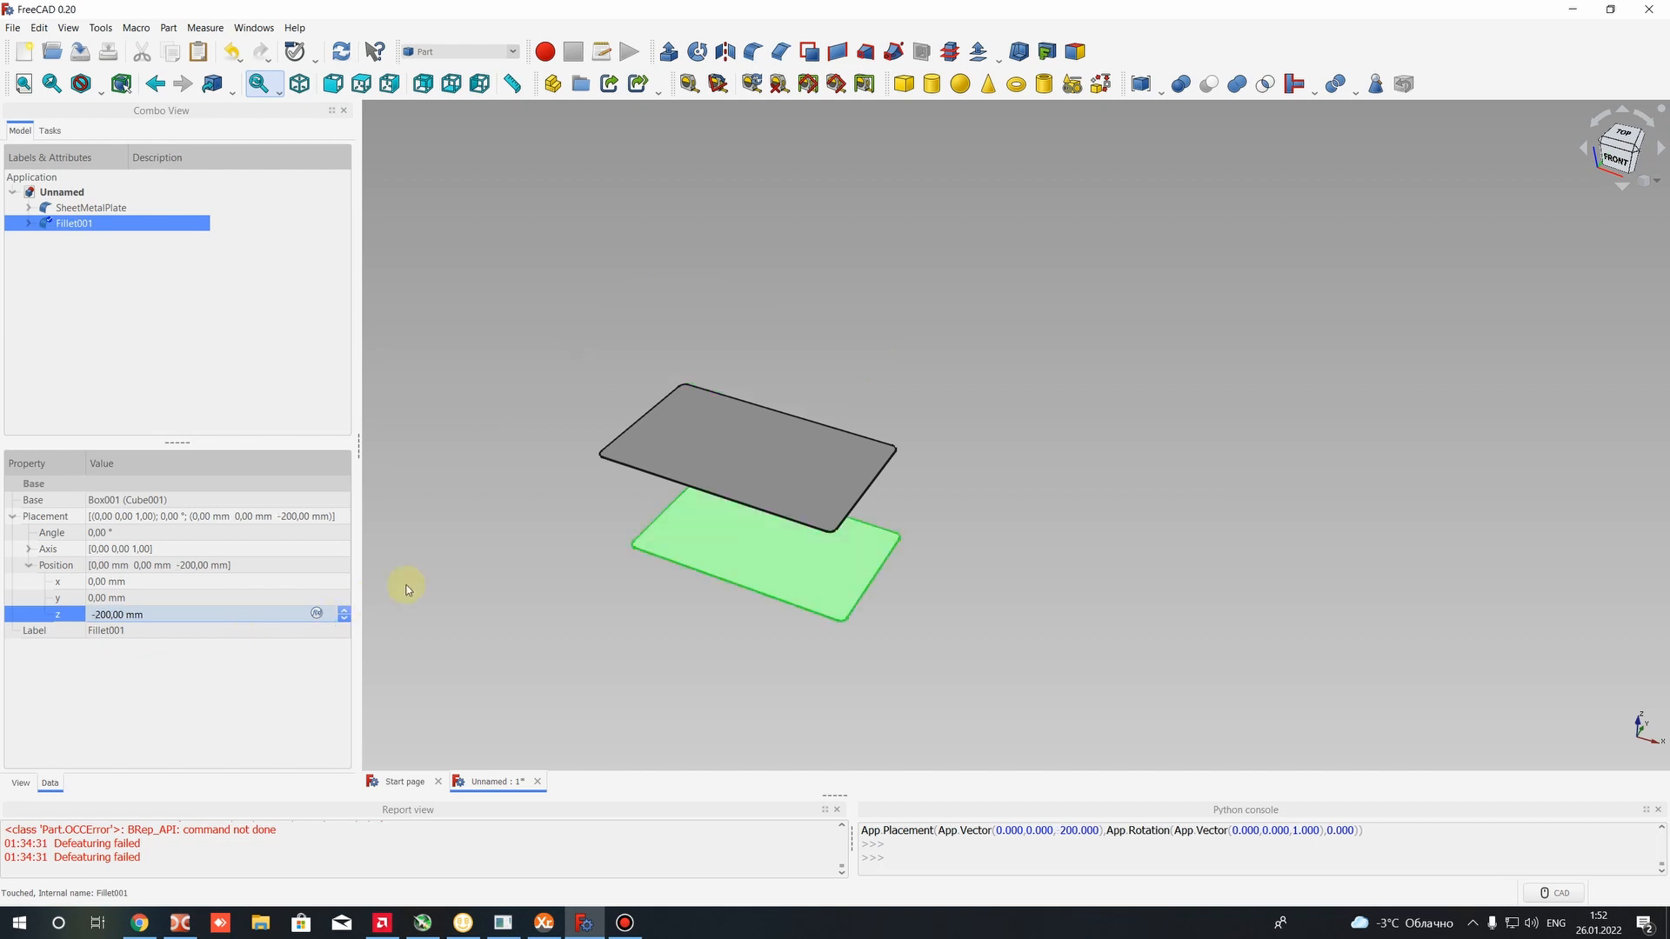
Compare the positions of SheetMetalPlate and Fillet001 by selecting each plate in turn
{"action": "mouse_move", "coordinate": [771, 601]}
{"action": "middle_mouse_down"}
{"action": "mouse_move", "coordinate": [841, 520]}
{"action": "mouse_move", "coordinate": [794, 577]}
{"action": "mouse_move", "coordinate": [835, 493]}
{"action": "mouse_move", "coordinate": [740, 603]}
{"action": "middle_mouse_up"}
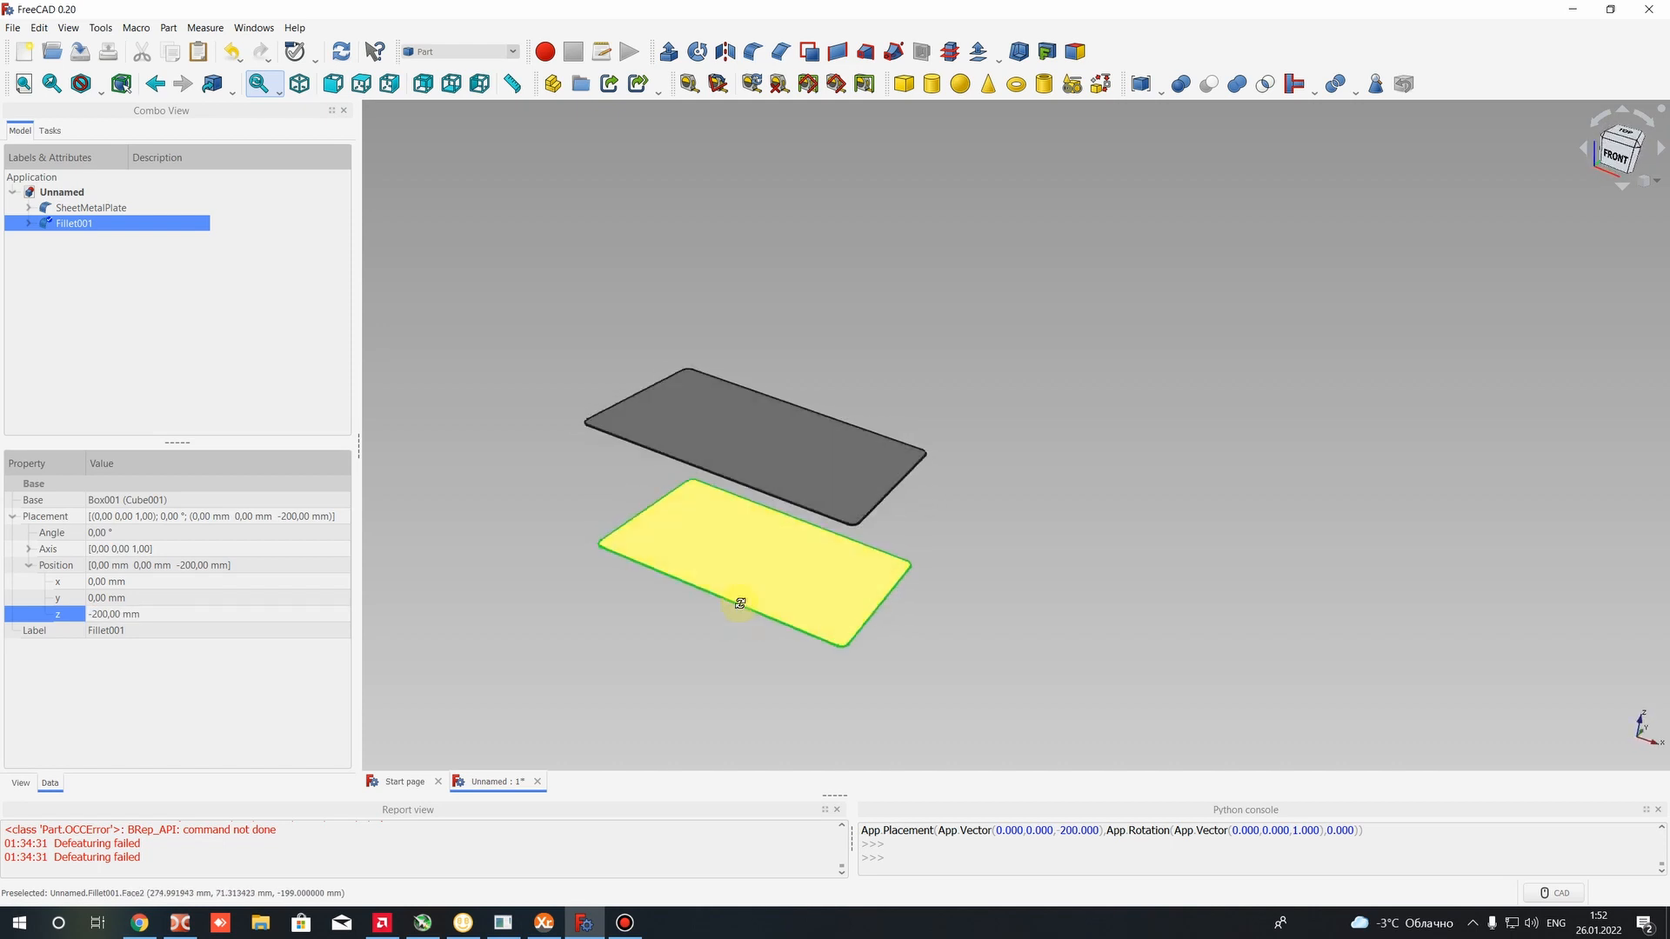
{"action": "left_click", "coordinate": [727, 548]}
{"action": "left_click", "coordinate": [559, 626]}
{"action": "scroll", "coordinate": [707, 613], "scroll_direction": "up", "scroll_amount": 4}
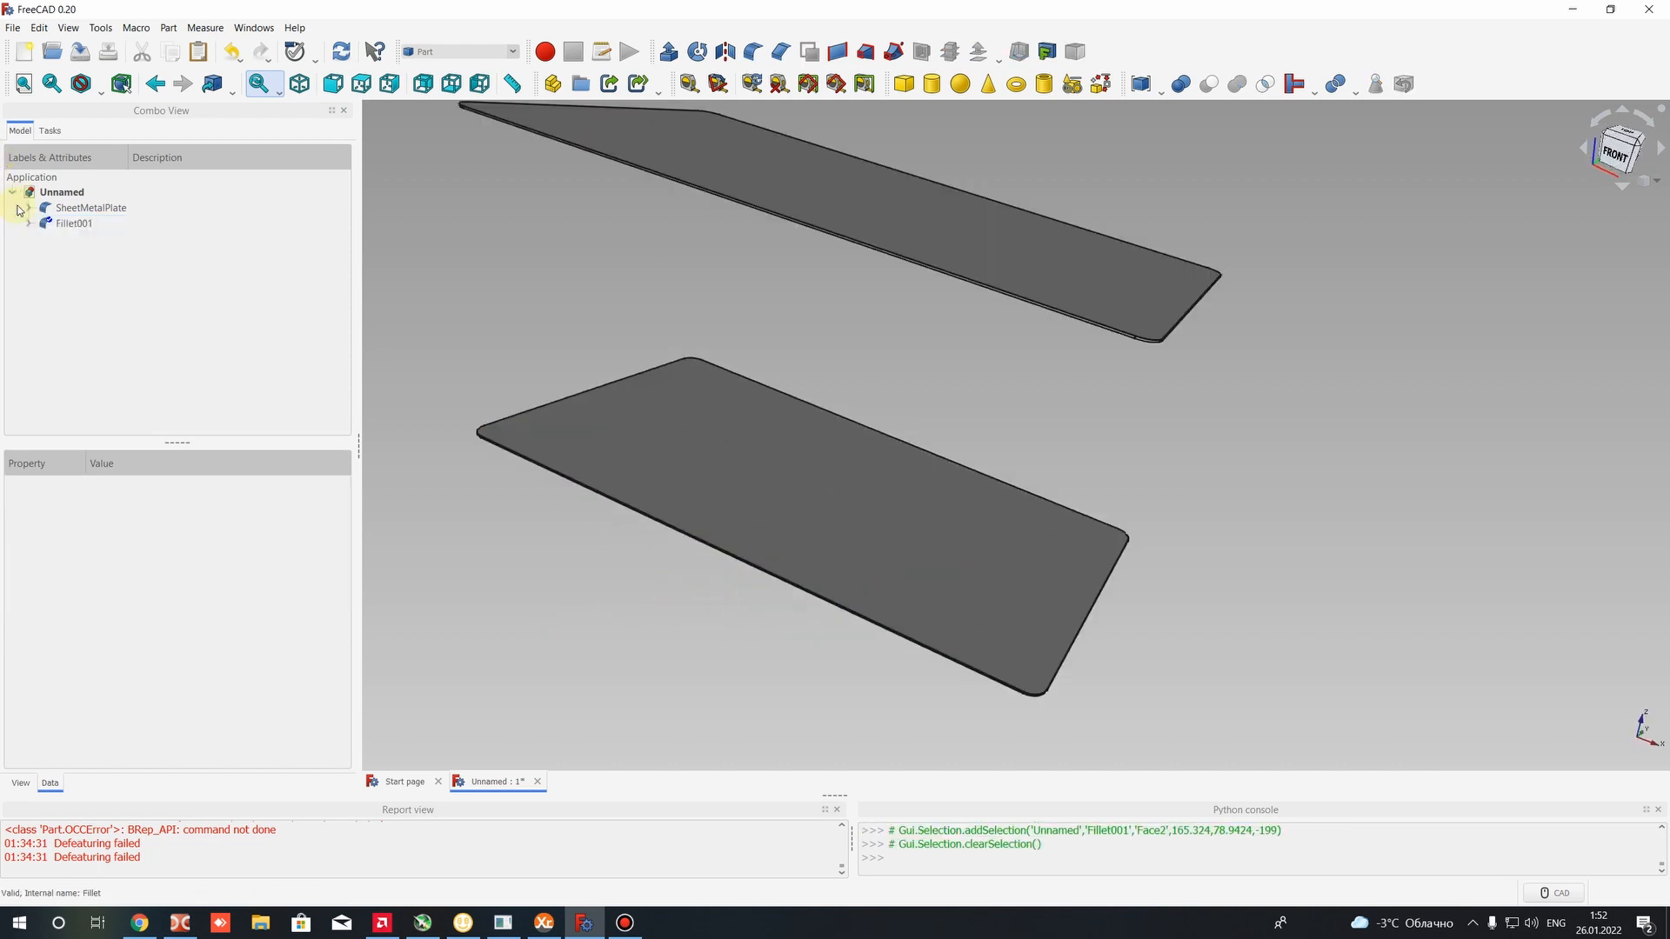
{"action": "left_click", "coordinate": [65, 223]}
{"action": "left_click", "coordinate": [84, 211]}
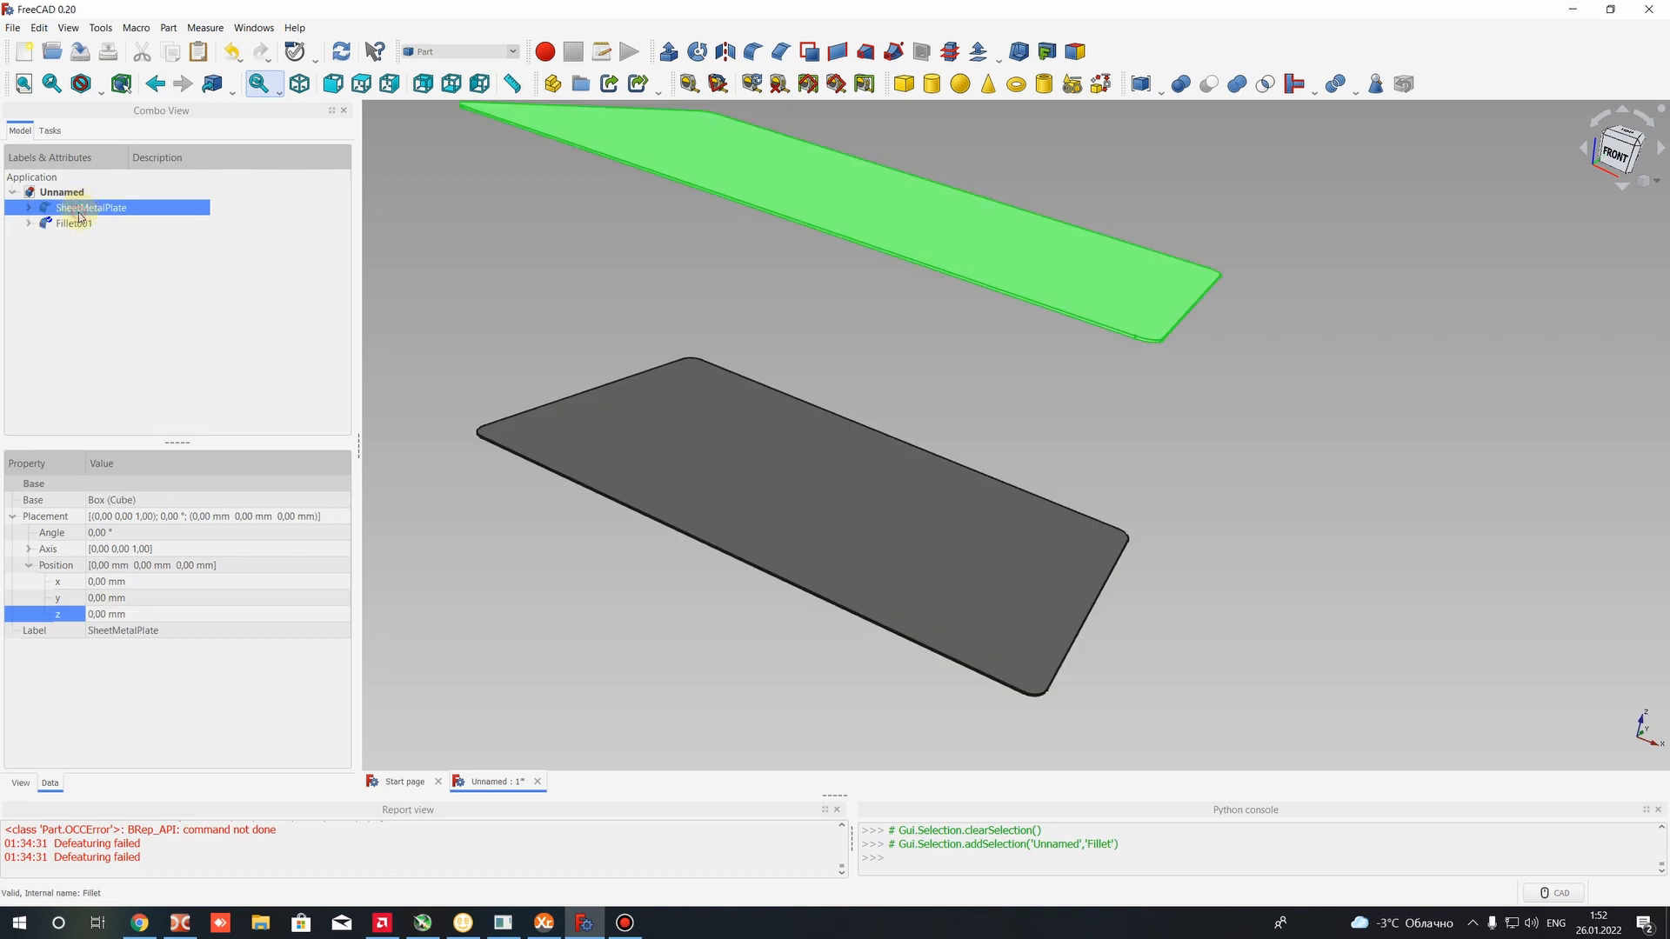
{"action": "left_click", "coordinate": [76, 224]}
{"action": "scroll", "coordinate": [540, 484], "scroll_direction": "down", "scroll_amount": 2}
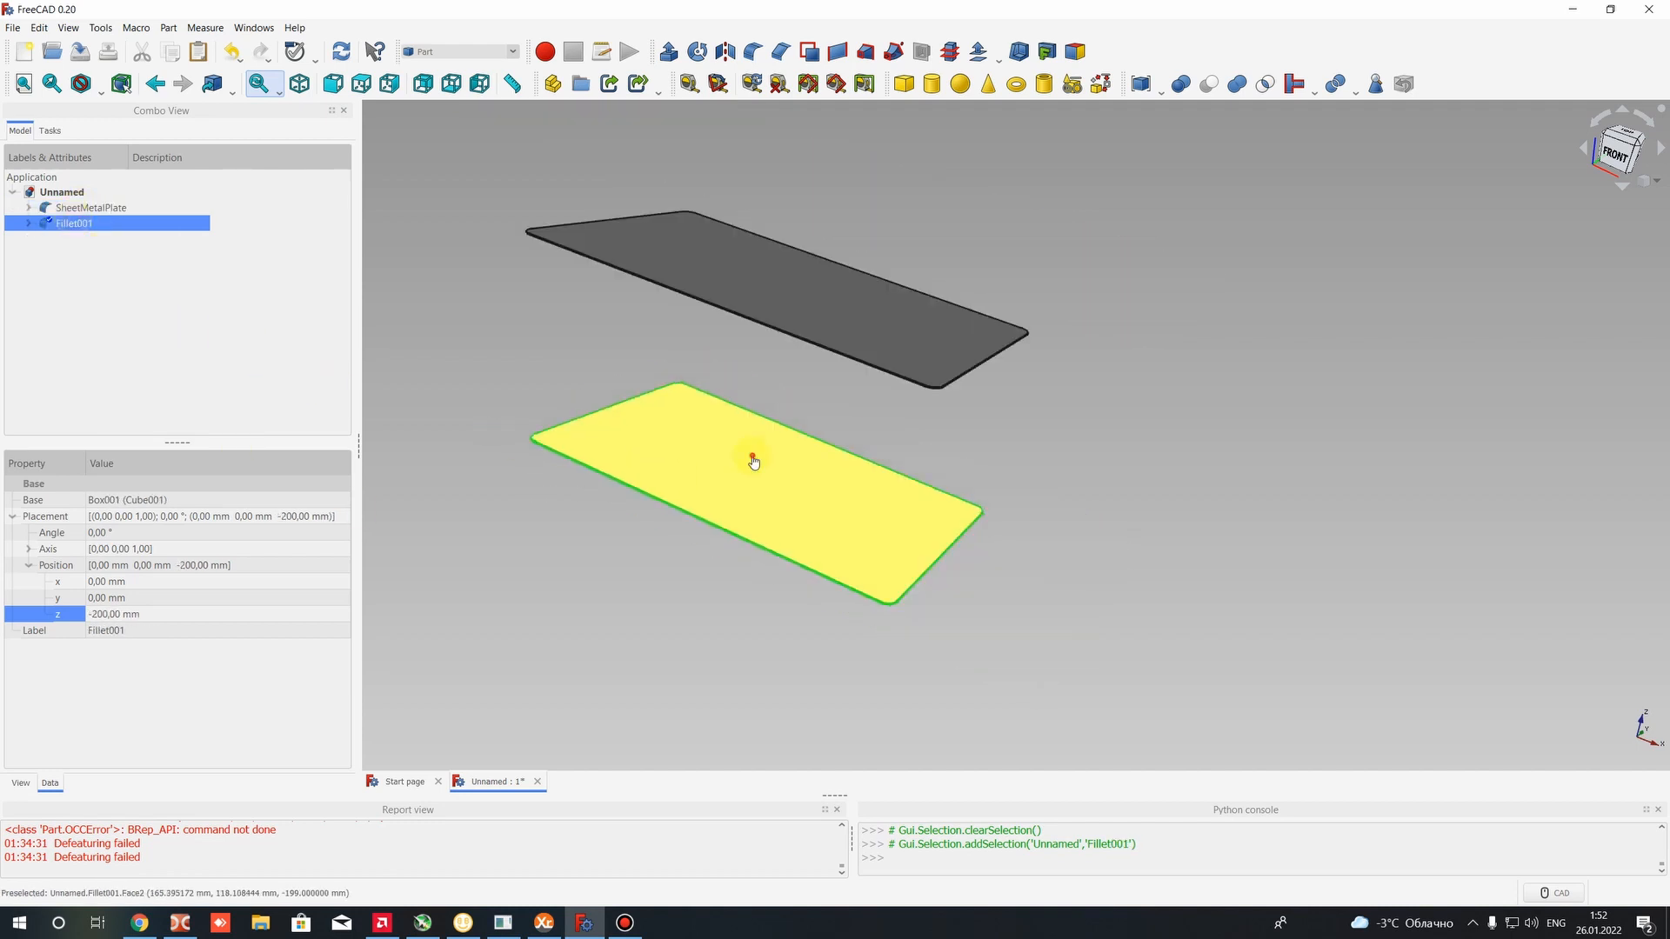
{"action": "left_click", "coordinate": [748, 452]}
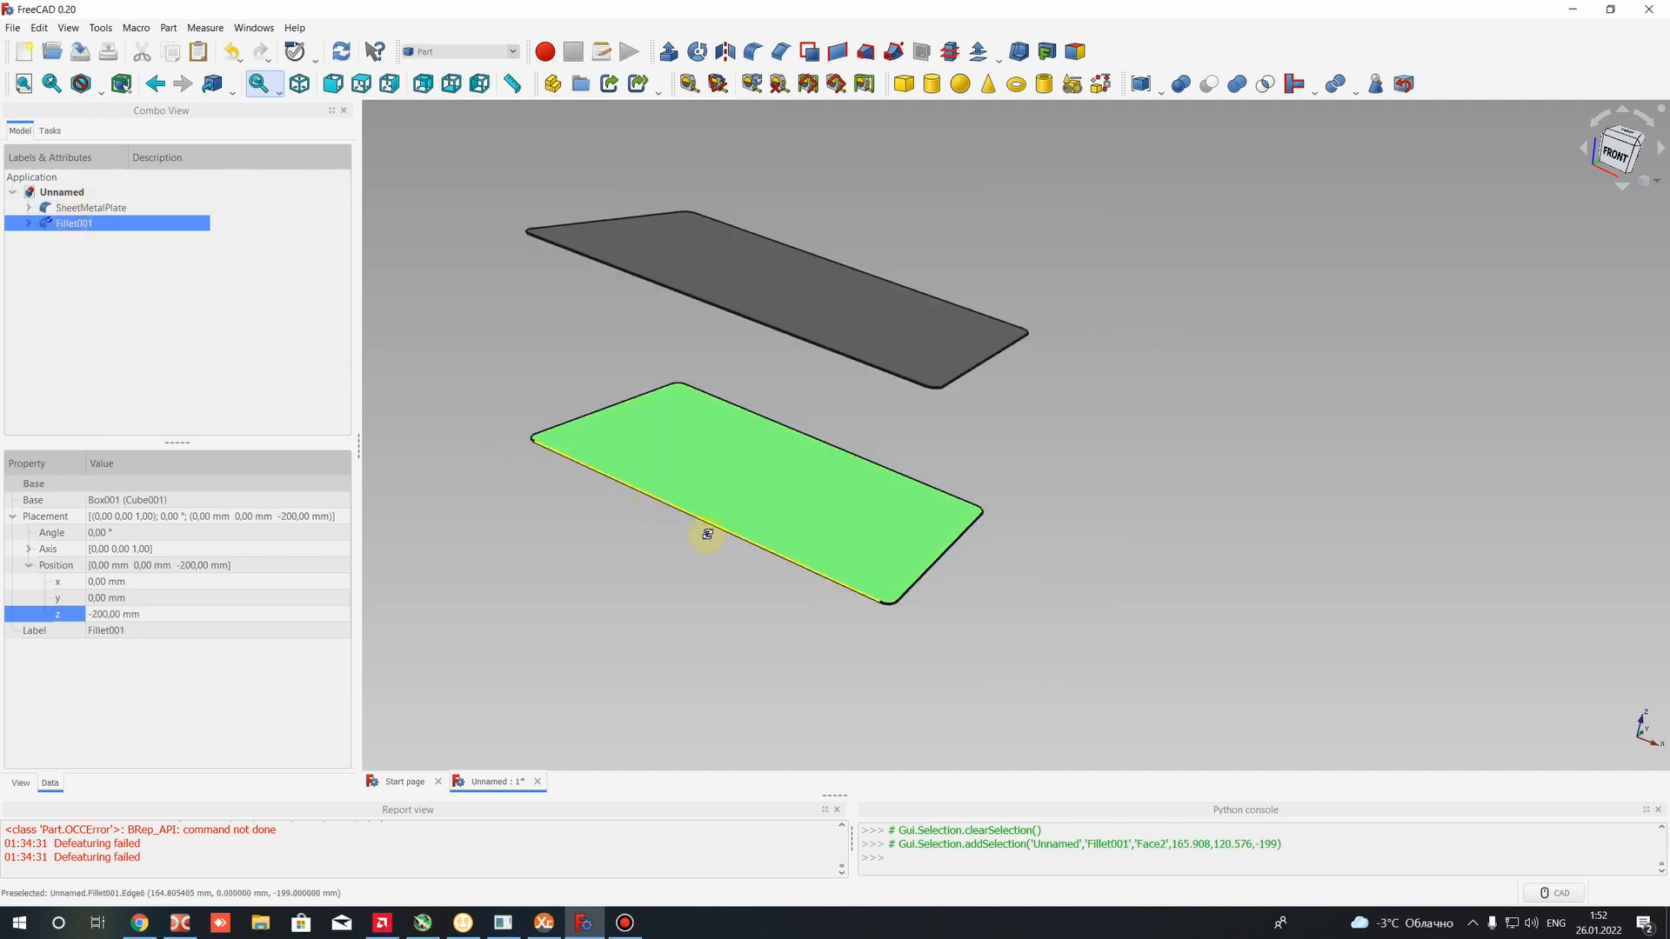
Switch the 3D view to orthographic projection and show the two plates from the top
{"action": "middle_click_drag", "start_coordinate": [705, 533], "coordinate": [991, 443]}
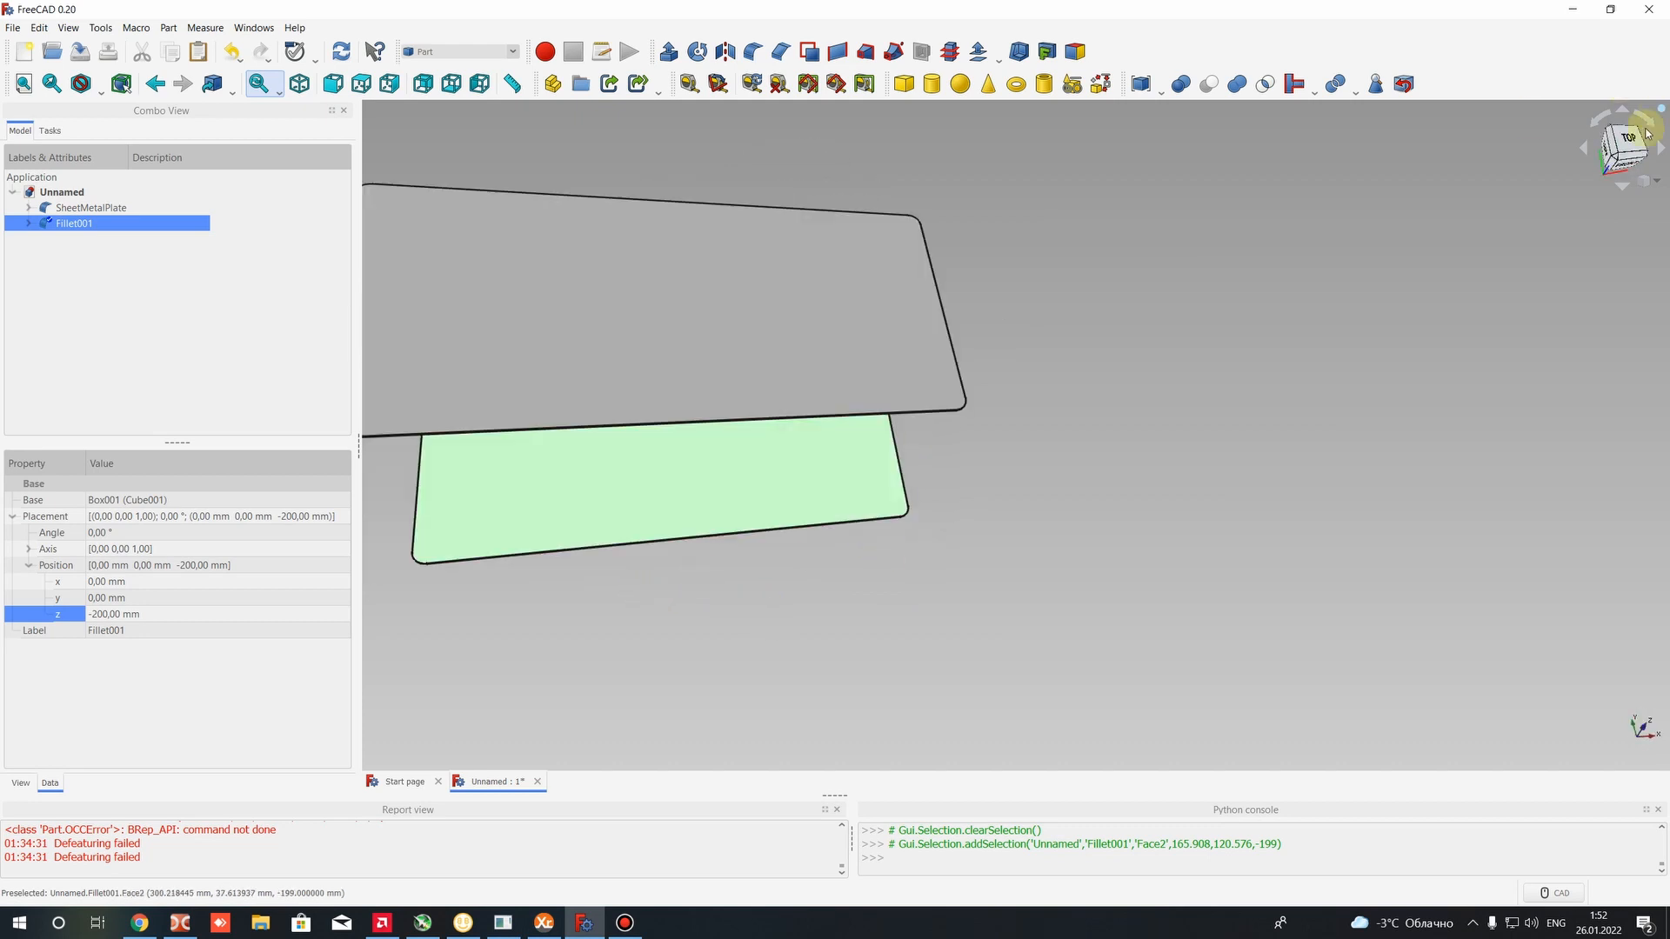
{"action": "left_click", "coordinate": [1632, 142]}
{"action": "middle_click_drag", "start_coordinate": [897, 317], "coordinate": [562, 182]}
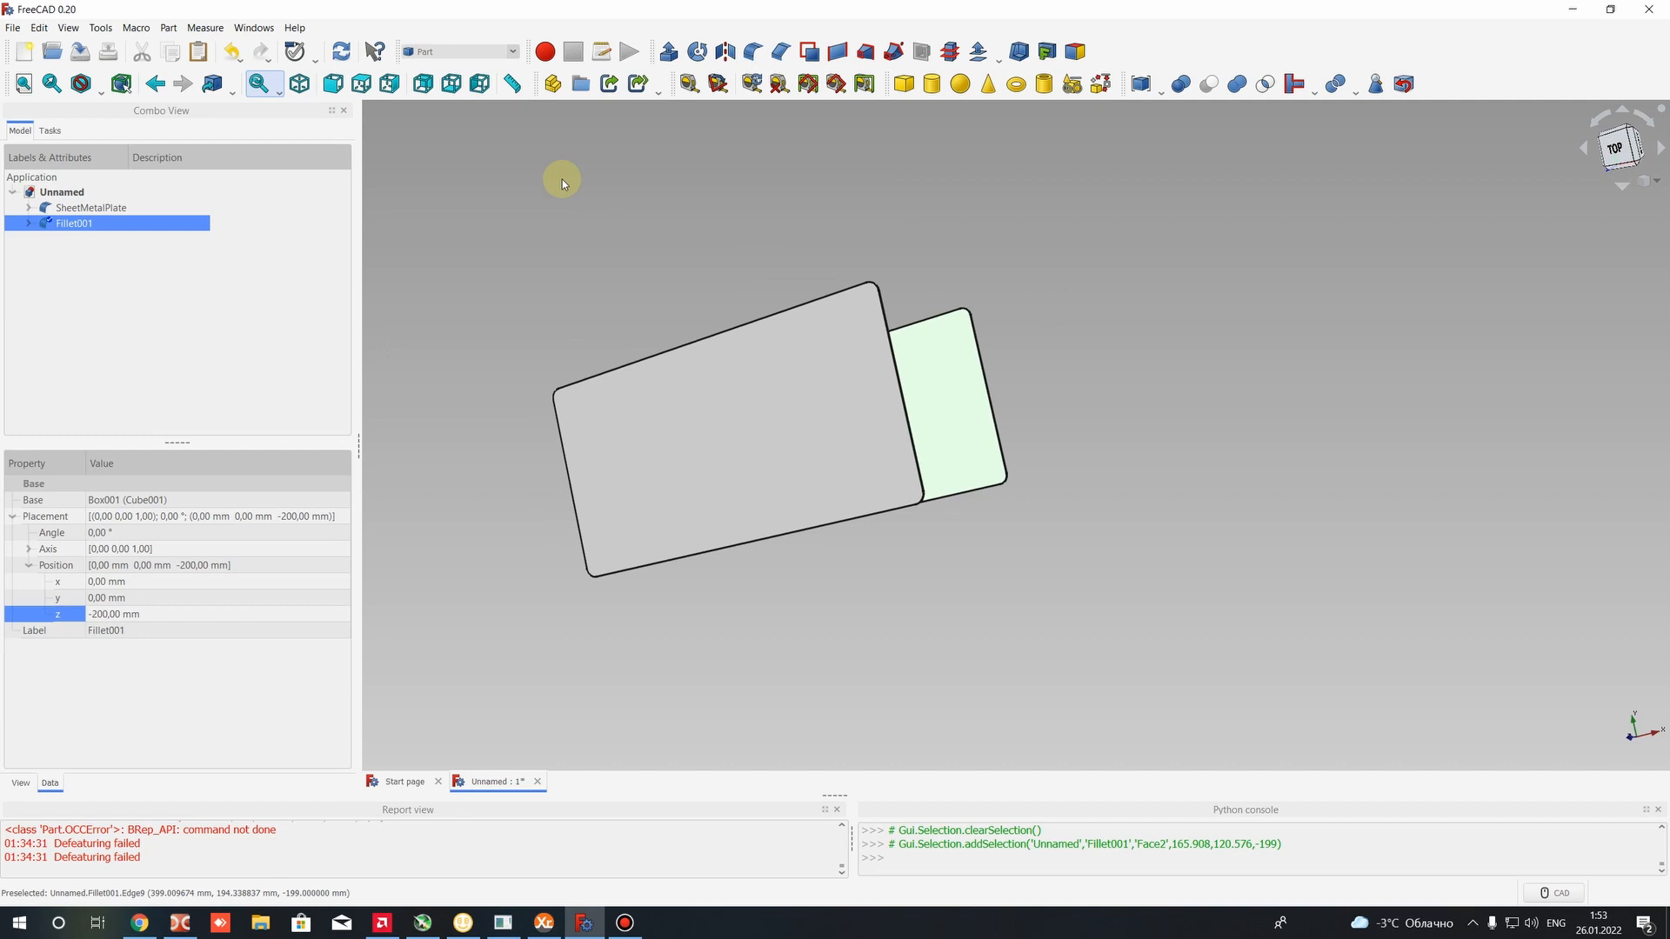
{"action": "left_click", "coordinate": [68, 27]}
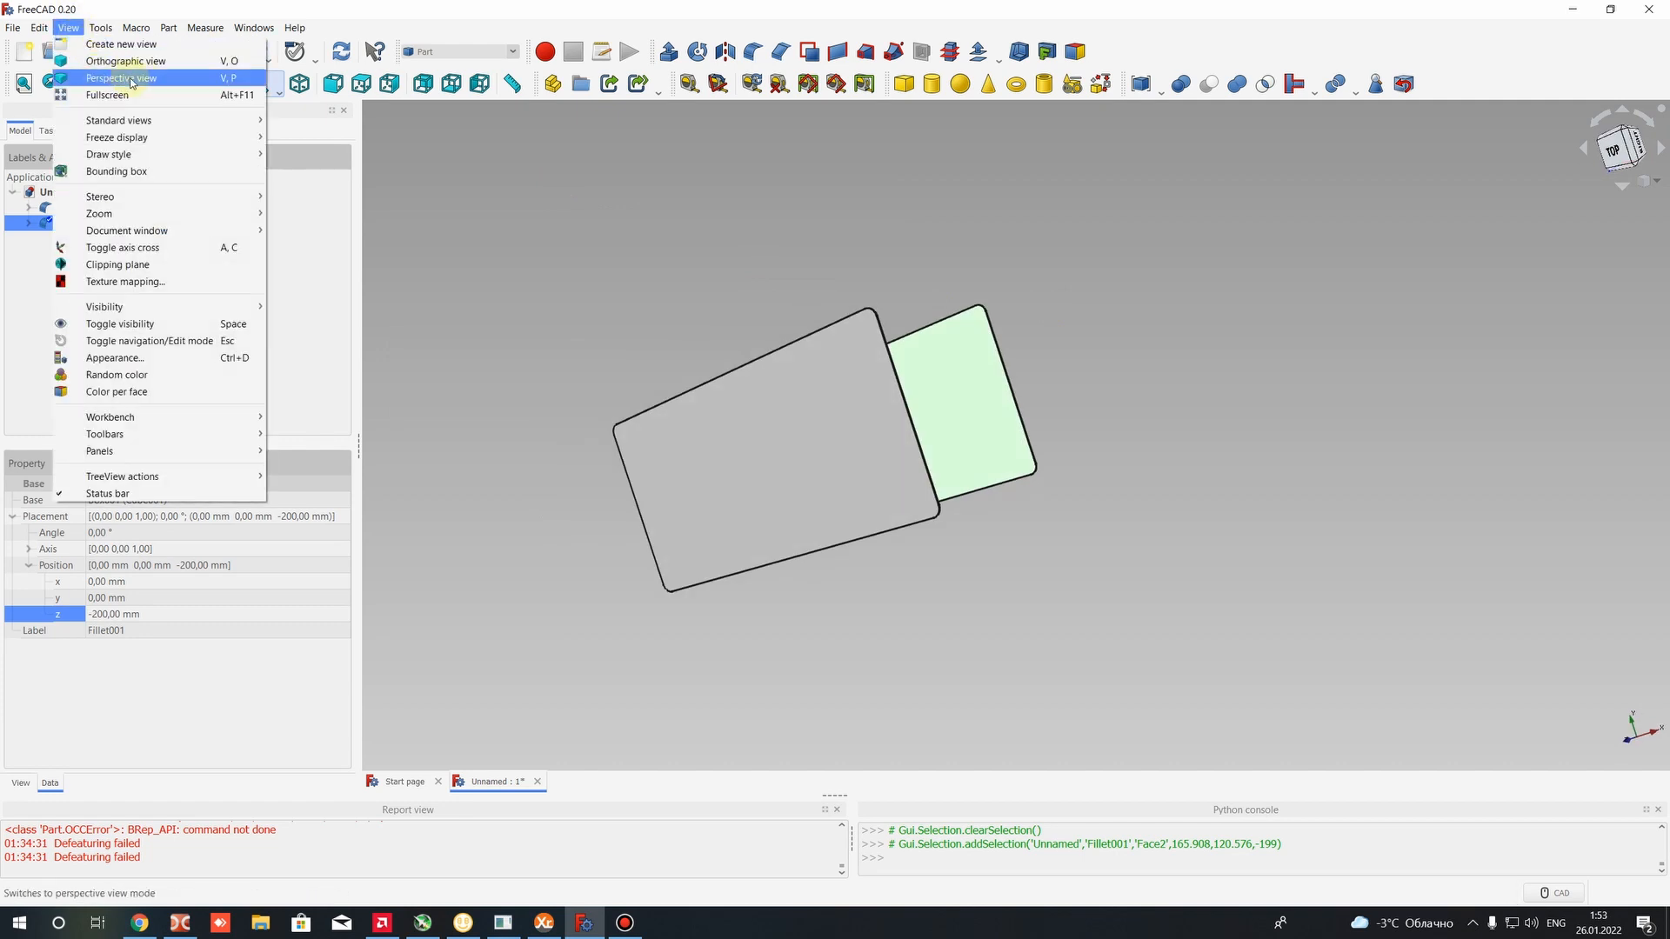
{"action": "left_click", "coordinate": [108, 62]}
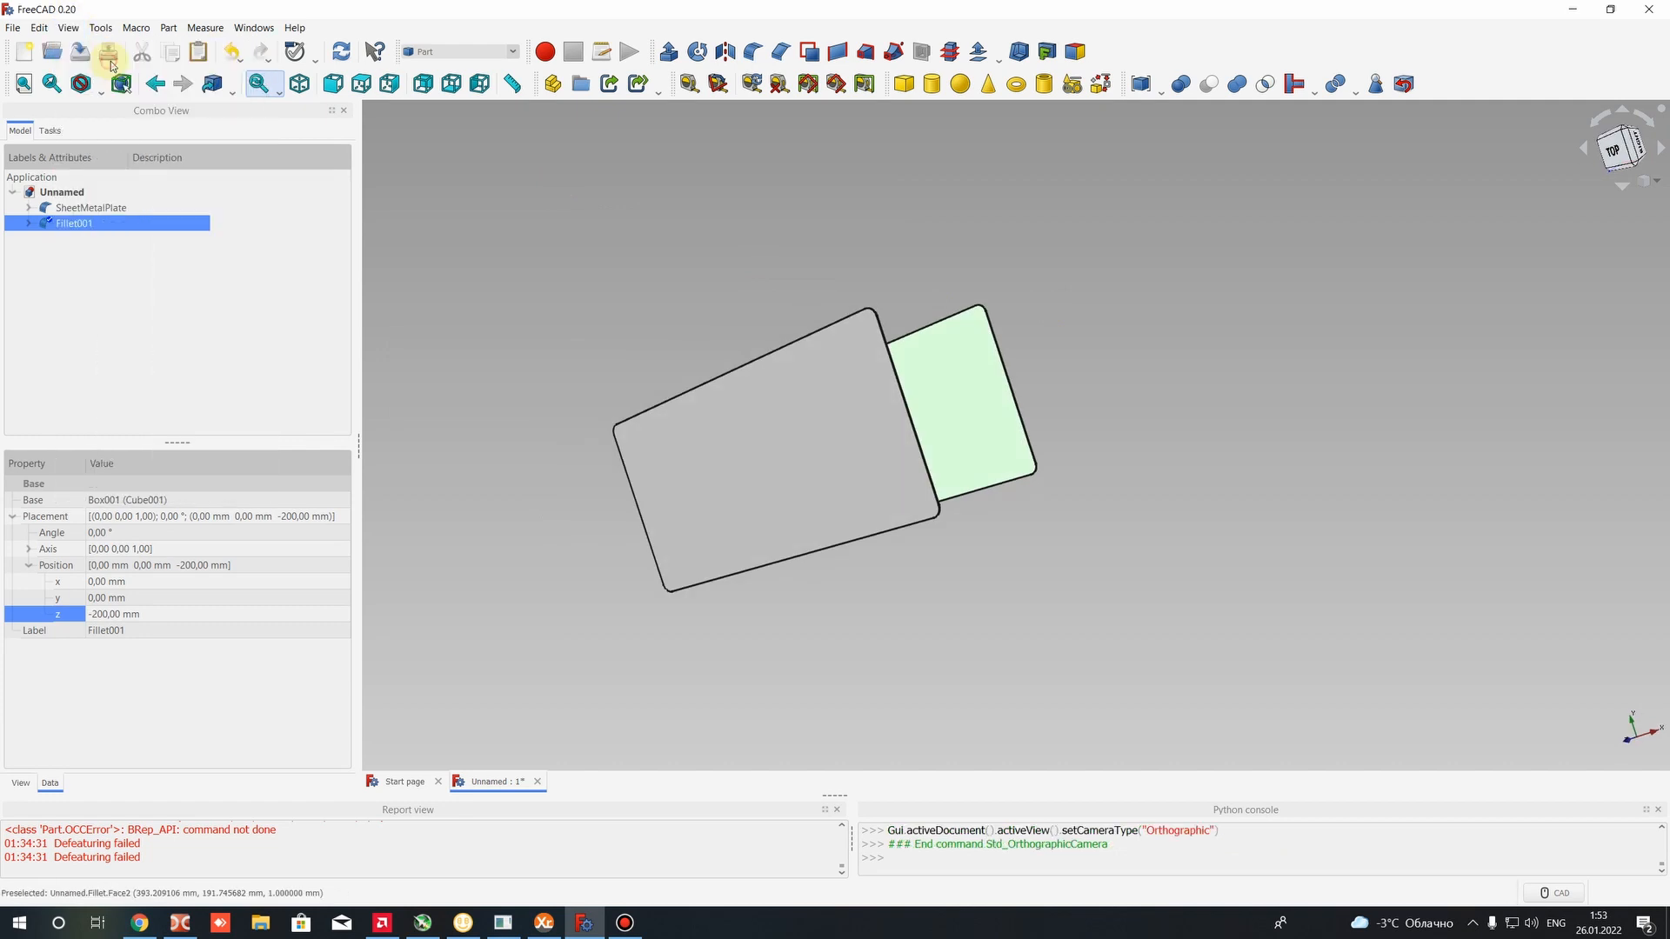
{"action": "left_click", "coordinate": [1619, 144]}
Examine how the two plates align in the top and bottom views
{"action": "scroll", "coordinate": [951, 324], "scroll_direction": "up", "scroll_amount": 2}
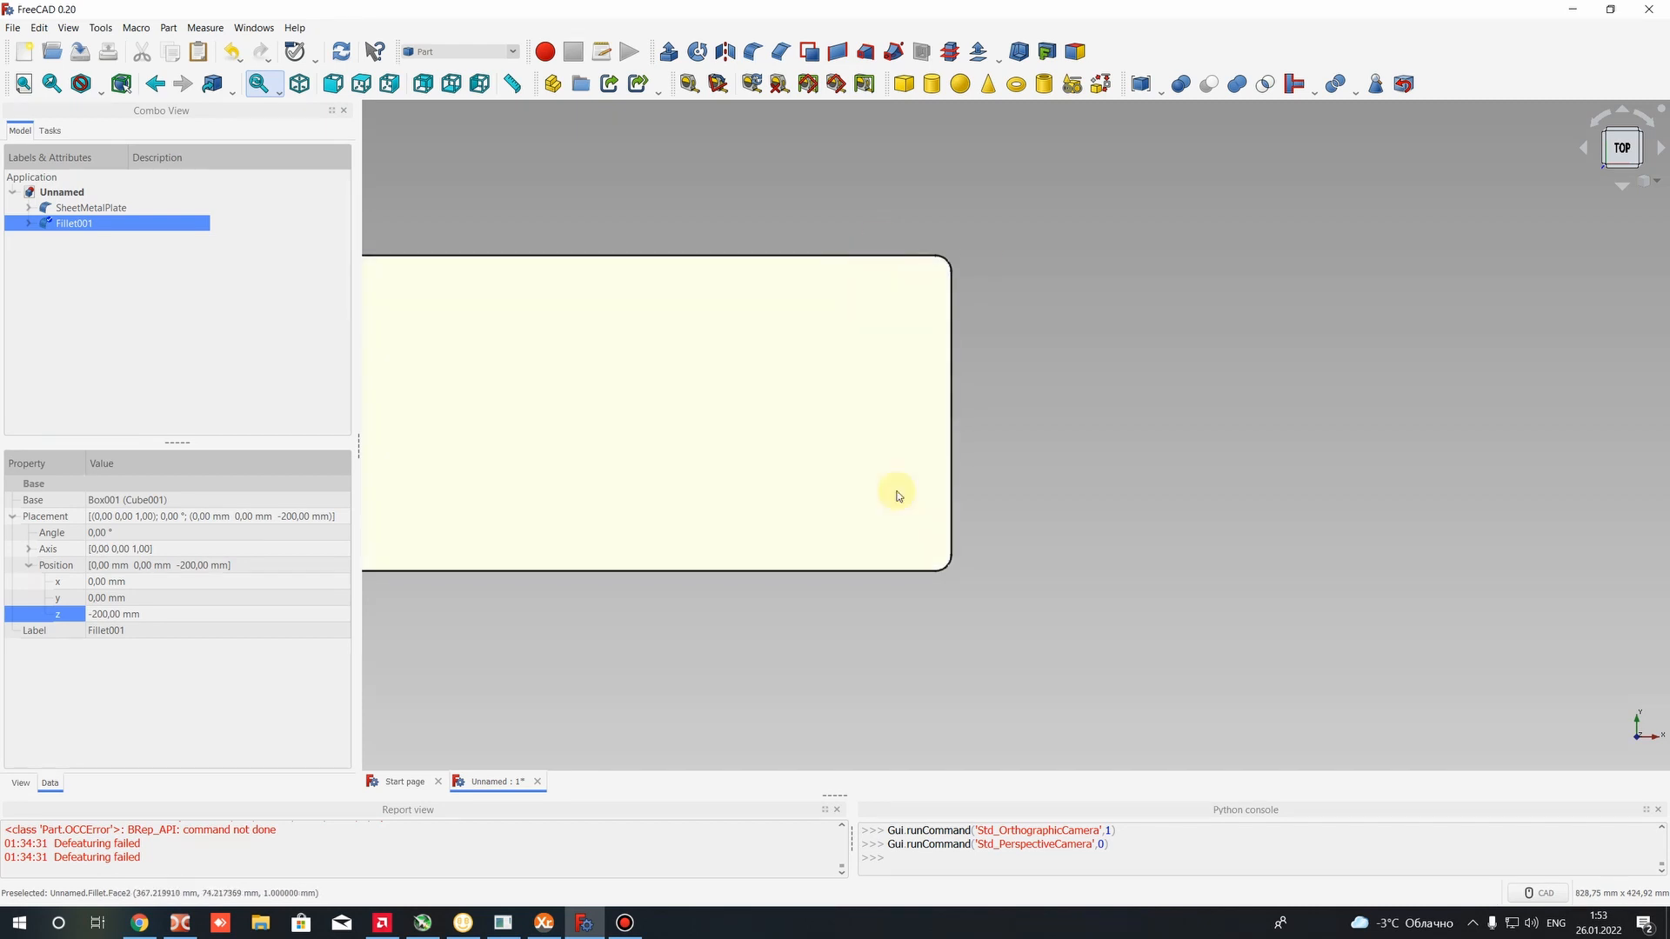
{"action": "mouse_move", "coordinate": [895, 492]}
{"action": "middle_mouse_down"}
{"action": "mouse_move", "coordinate": [882, 427]}
{"action": "mouse_move", "coordinate": [890, 461]}
{"action": "middle_mouse_up"}
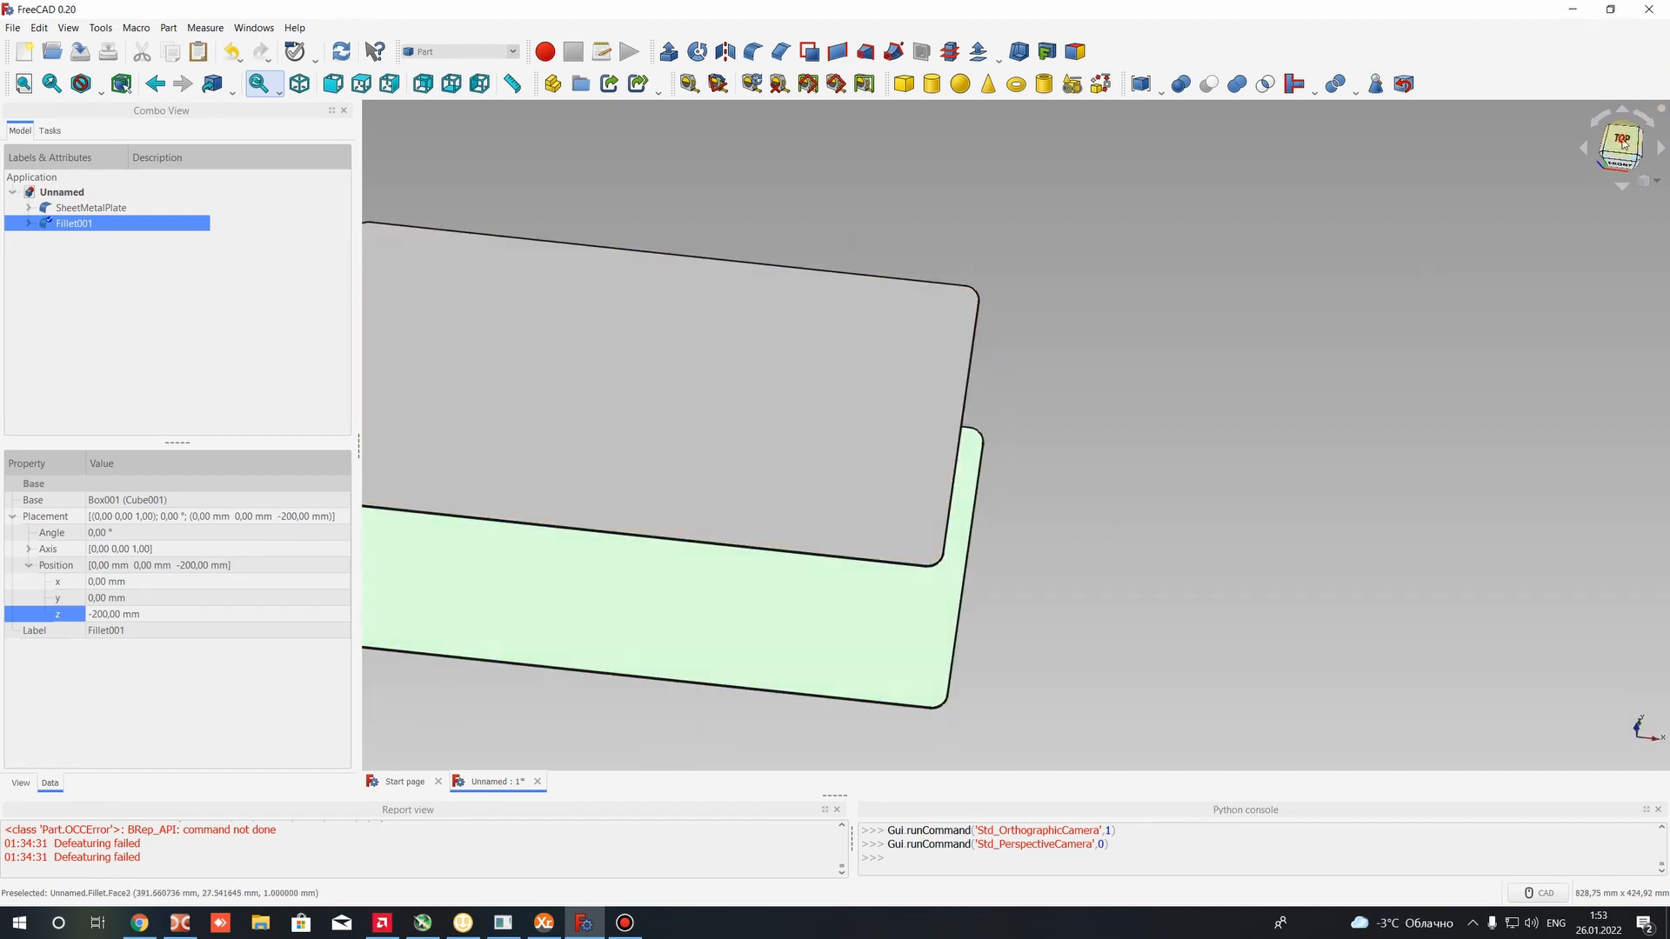
{"action": "left_click", "coordinate": [1622, 144]}
{"action": "scroll", "coordinate": [1044, 304], "scroll_direction": "down", "scroll_amount": 4}
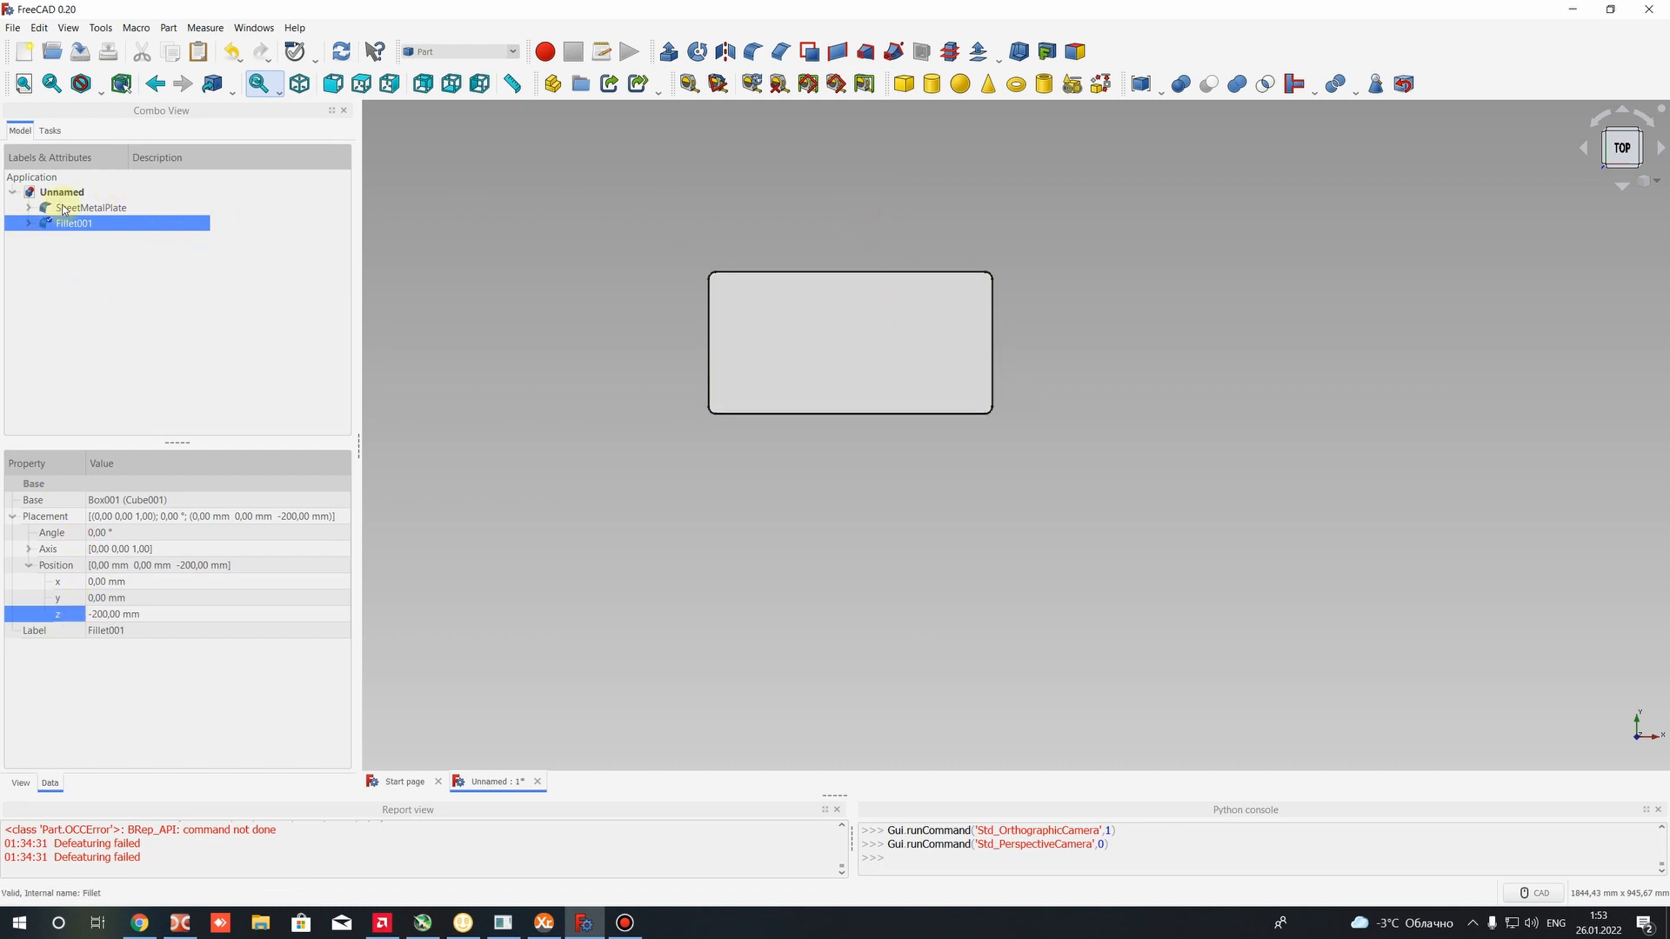
{"action": "mouse_move", "coordinate": [1427, 234]}
{"action": "middle_mouse_down"}
{"action": "mouse_move", "coordinate": [1415, 54]}
{"action": "mouse_move", "coordinate": [1424, 321]}
{"action": "mouse_move", "coordinate": [1253, 358]}
{"action": "mouse_move", "coordinate": [1334, 368]}
{"action": "mouse_move", "coordinate": [1664, 105]}
{"action": "middle_mouse_up"}
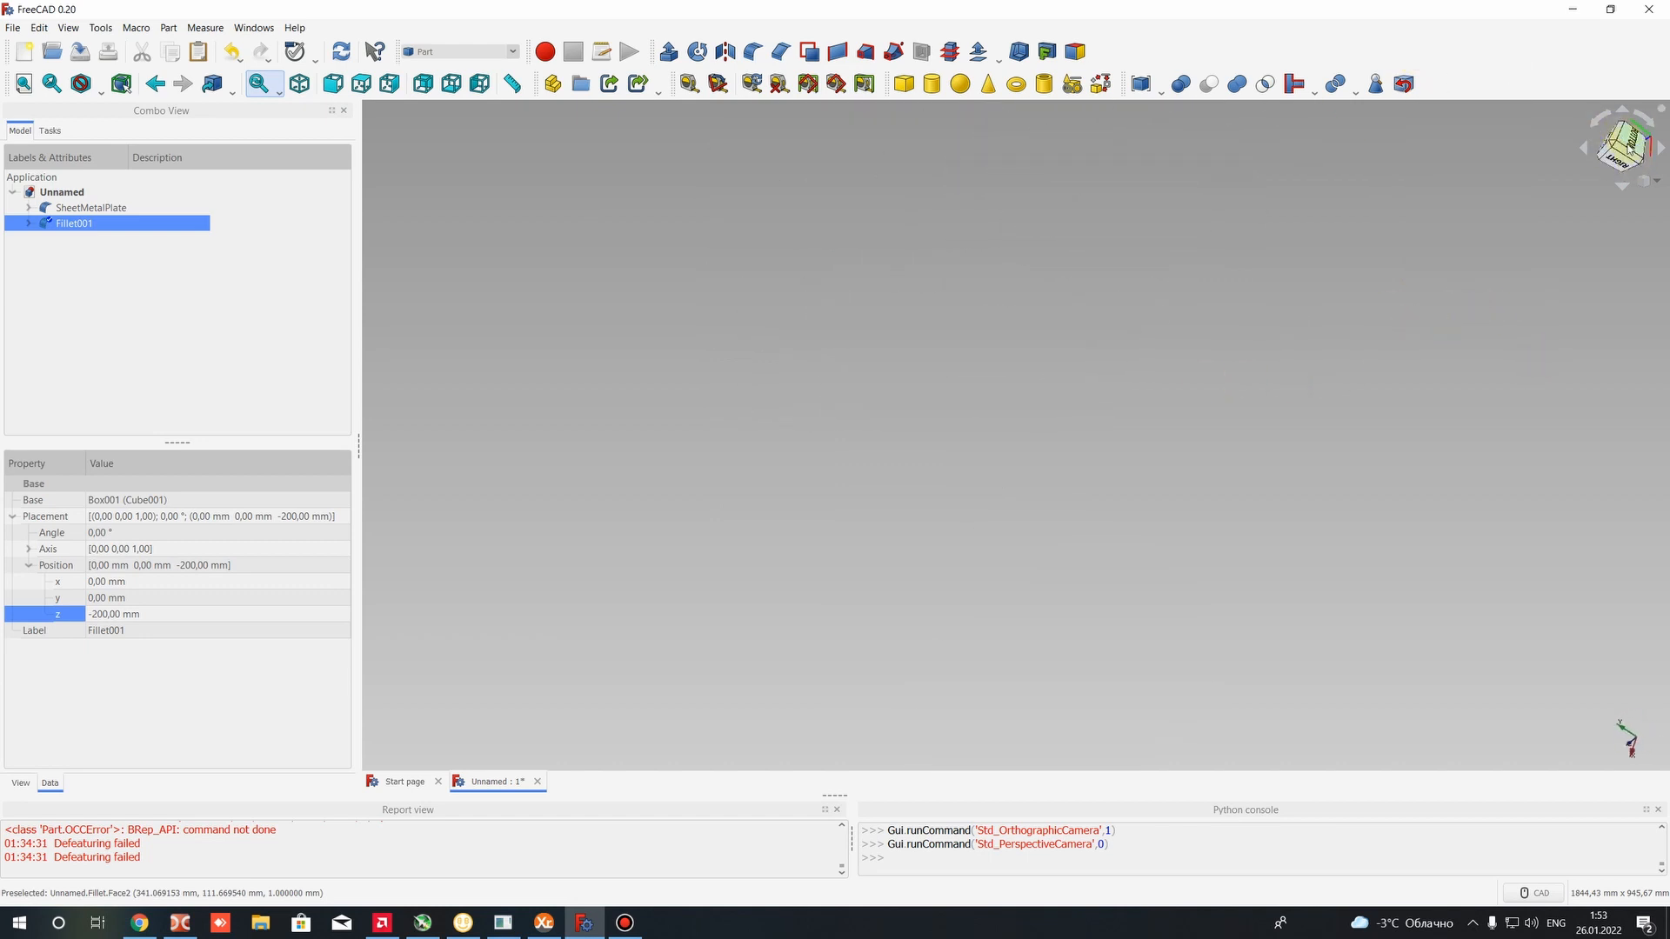
{"action": "left_click", "coordinate": [1629, 147]}
{"action": "scroll", "coordinate": [1303, 259], "scroll_direction": "down", "scroll_amount": 10}
{"action": "scroll", "coordinate": [1369, 190], "scroll_direction": "up", "scroll_amount": 10}
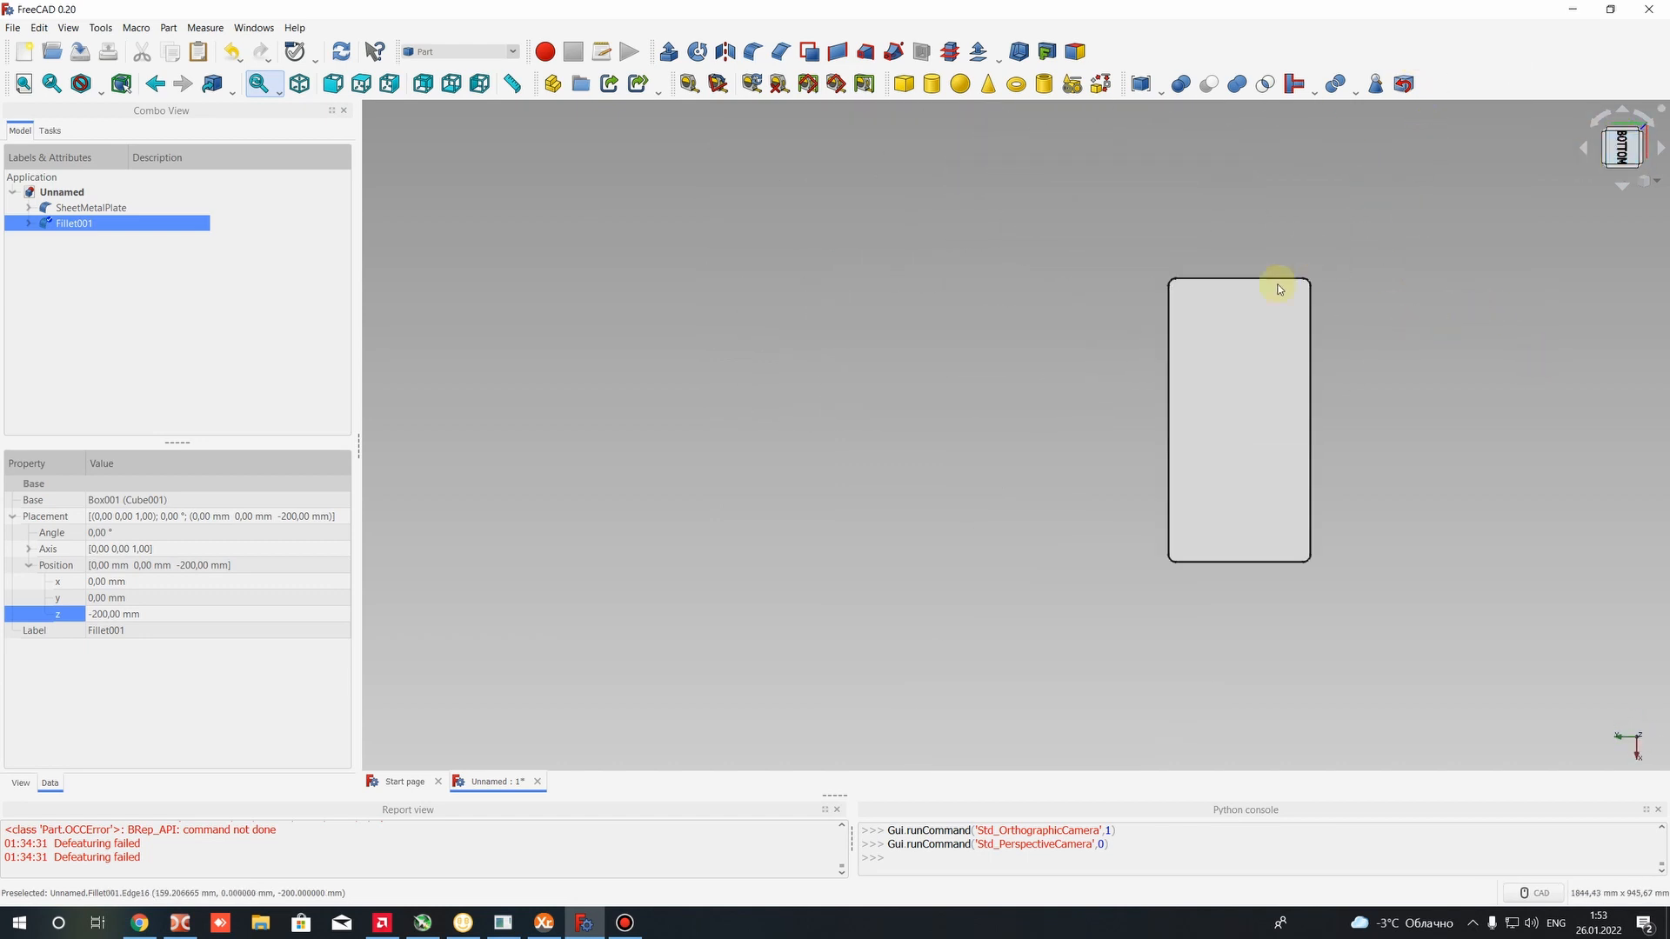
Set the length of Cube001 under Fillet001 to 380 mm and its width to 180 mm, and recompute the document
{"action": "left_click", "coordinate": [28, 223]}
{"action": "left_click", "coordinate": [87, 239]}
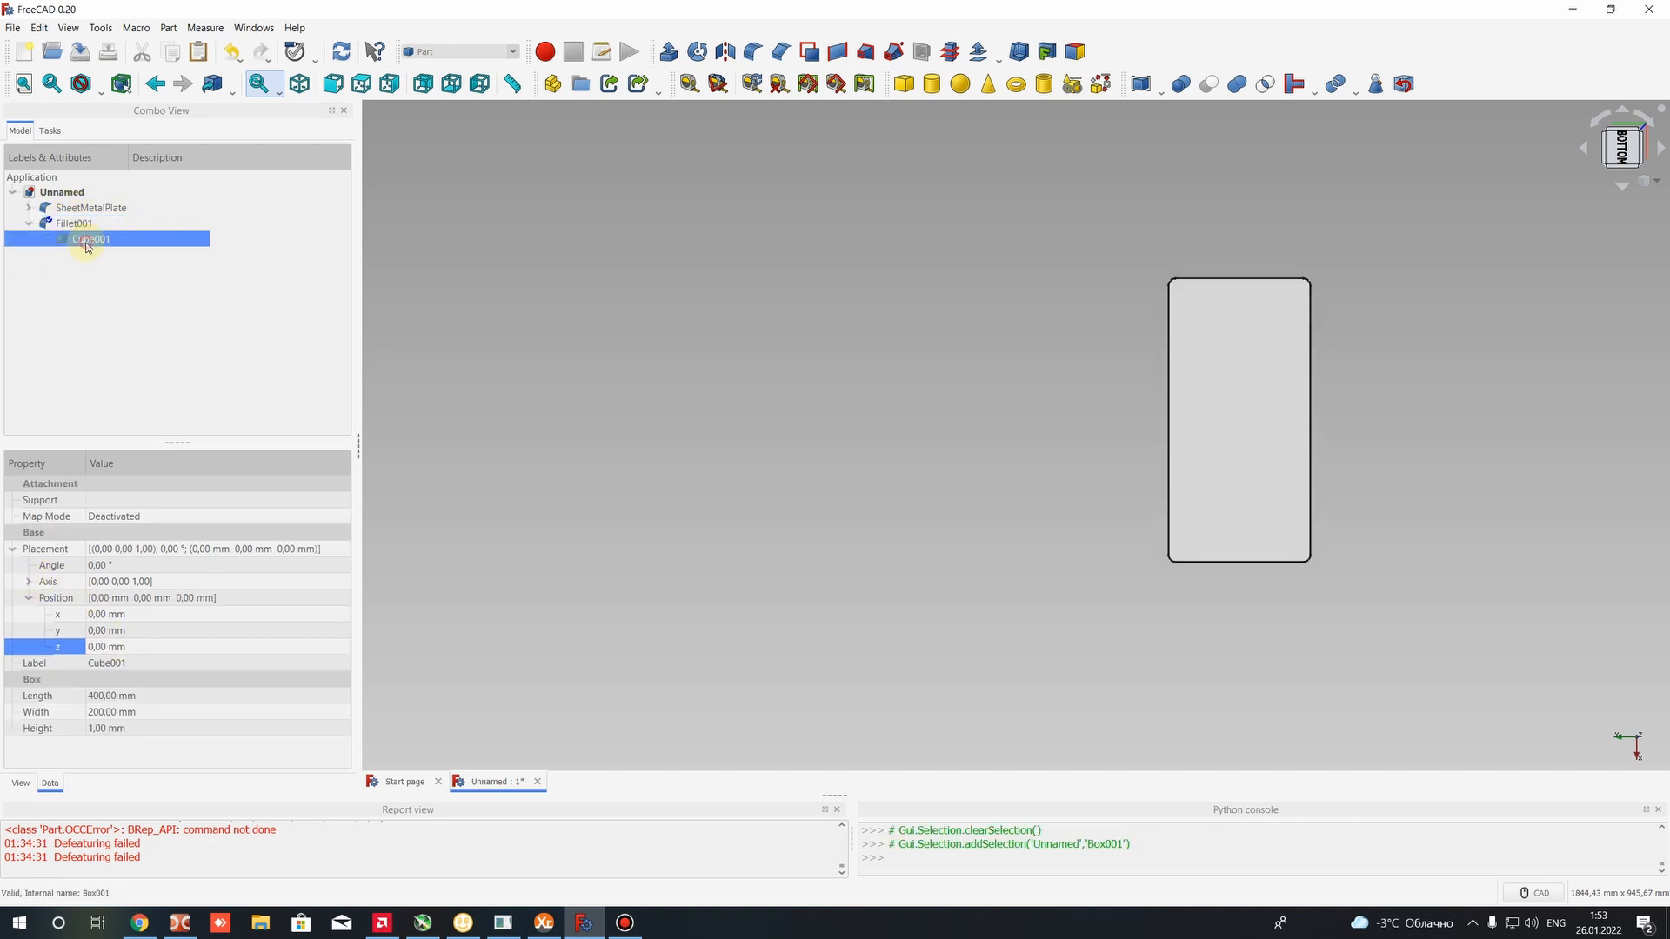
{"action": "left_click", "coordinate": [118, 697]}
{"action": "type", "text": "3"}
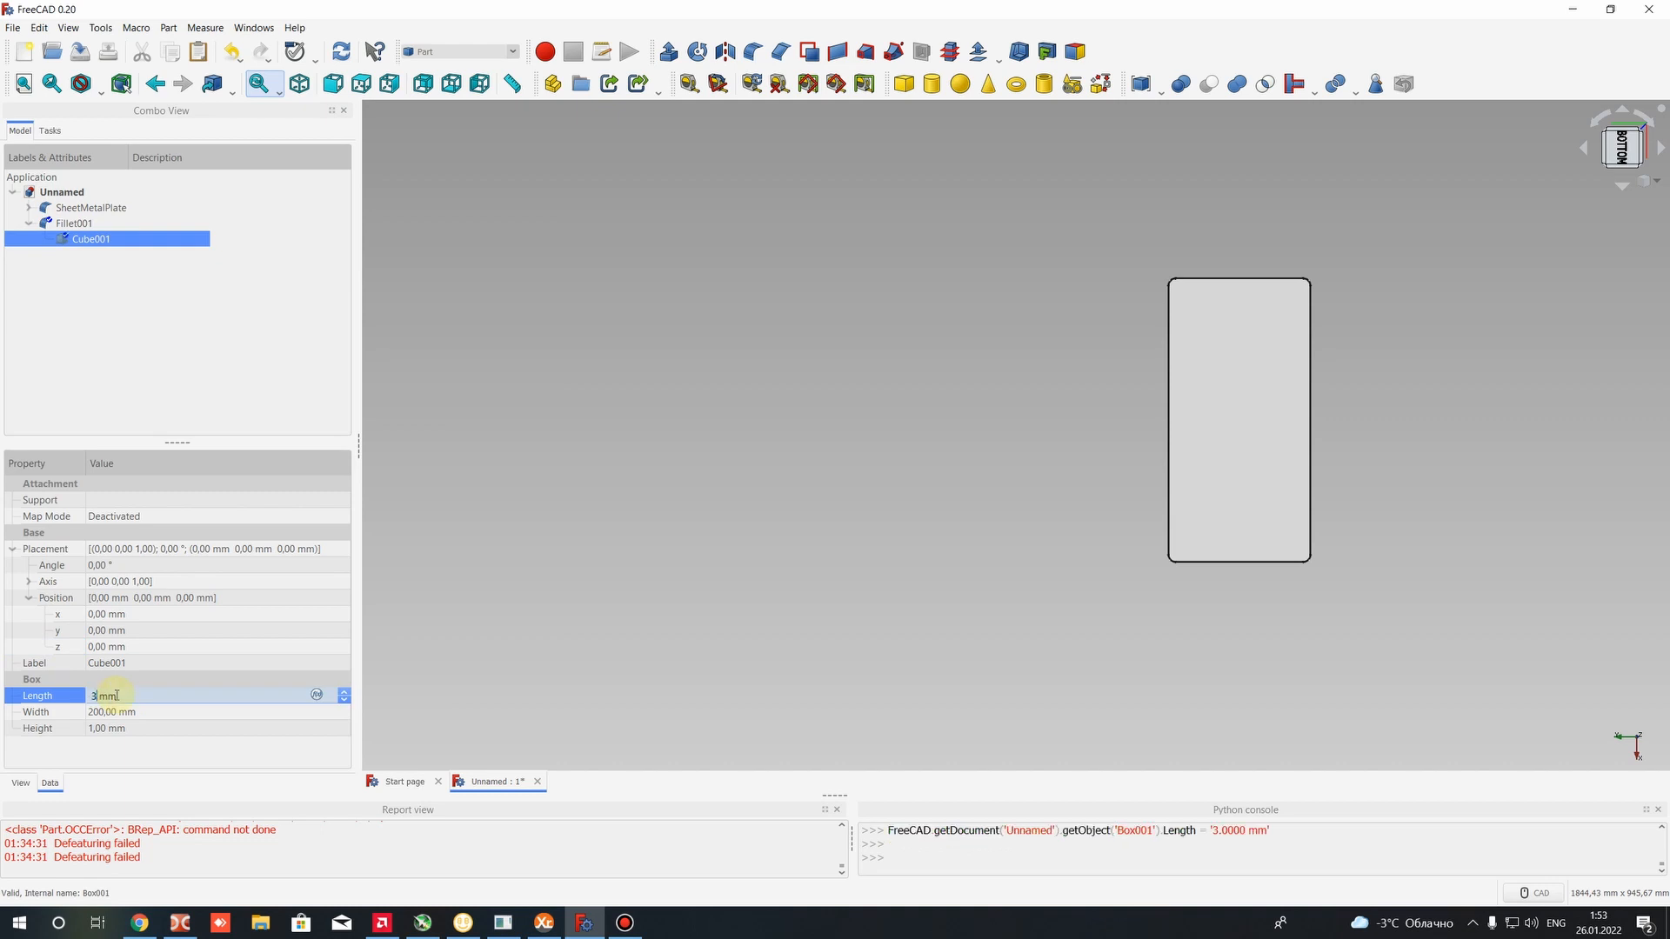
{"action": "type", "text": "80"}
{"action": "left_click", "coordinate": [109, 712]}
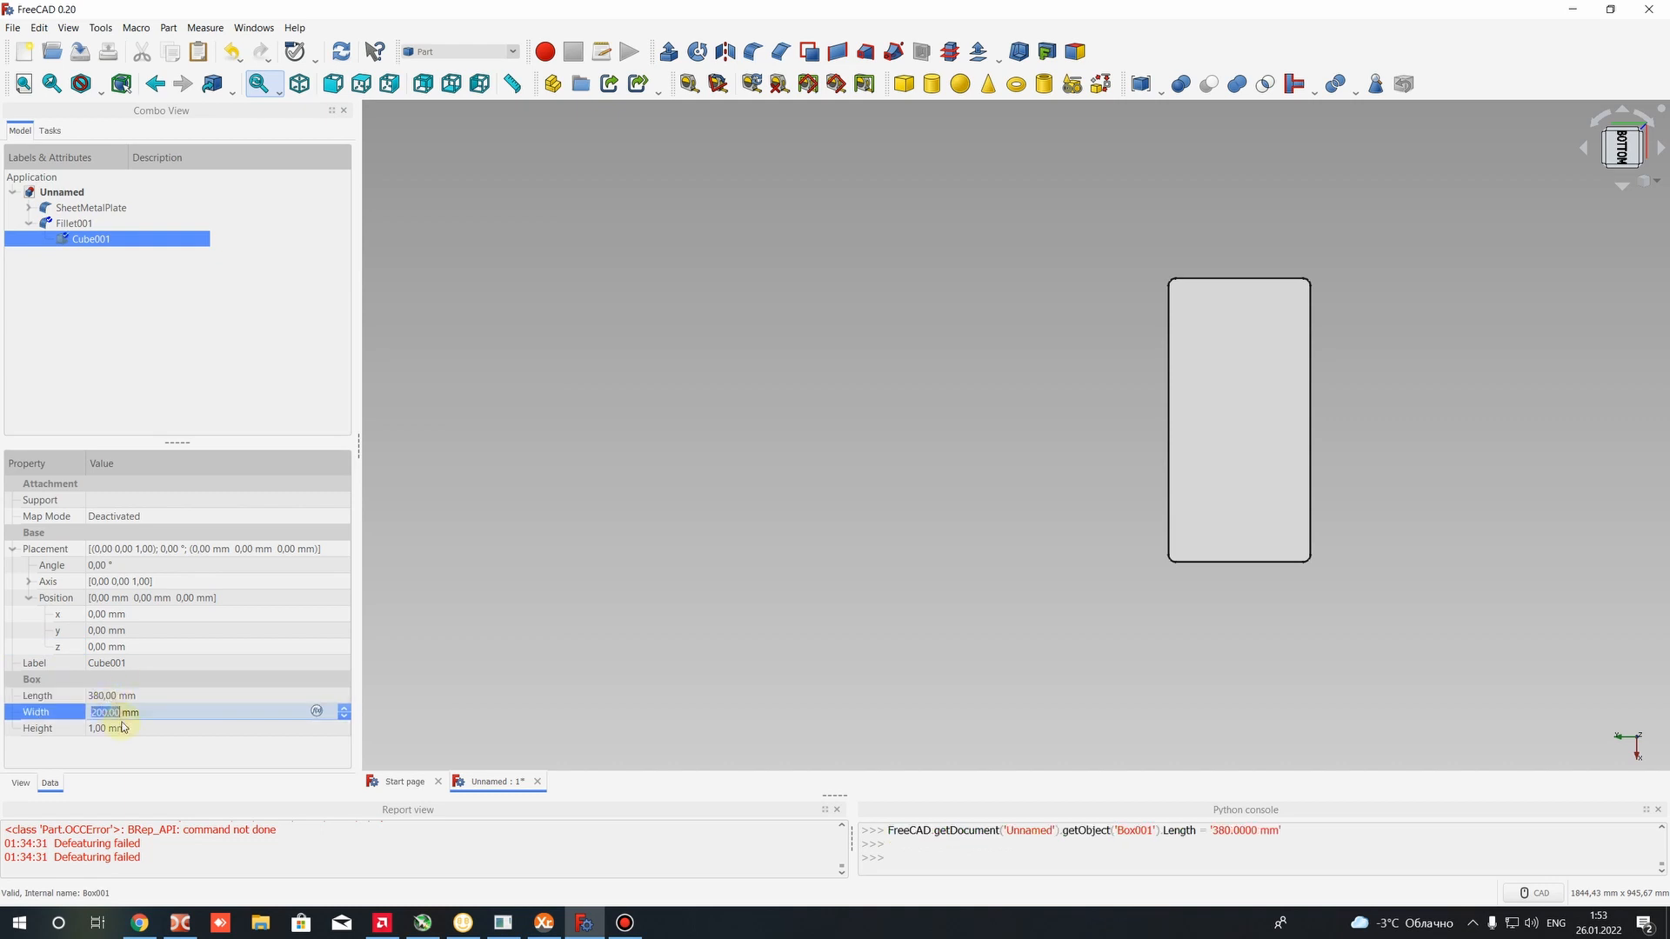
{"action": "type", "text": "180"}
{"action": "key", "text": "Return"}
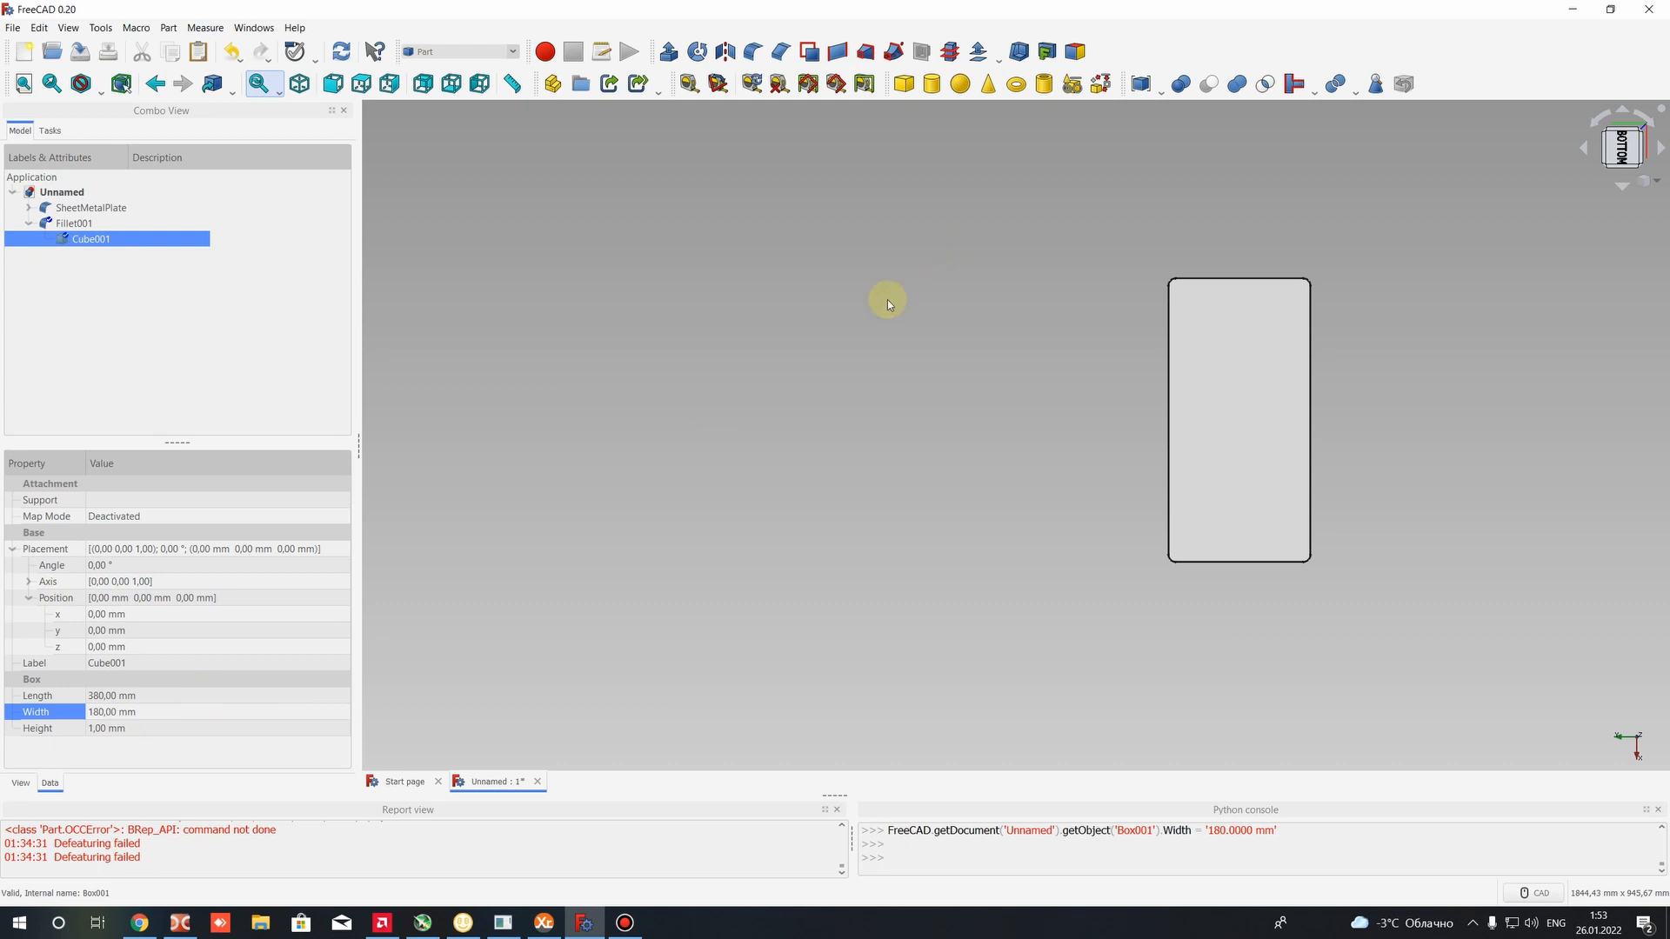
{"action": "left_click", "coordinate": [342, 52]}
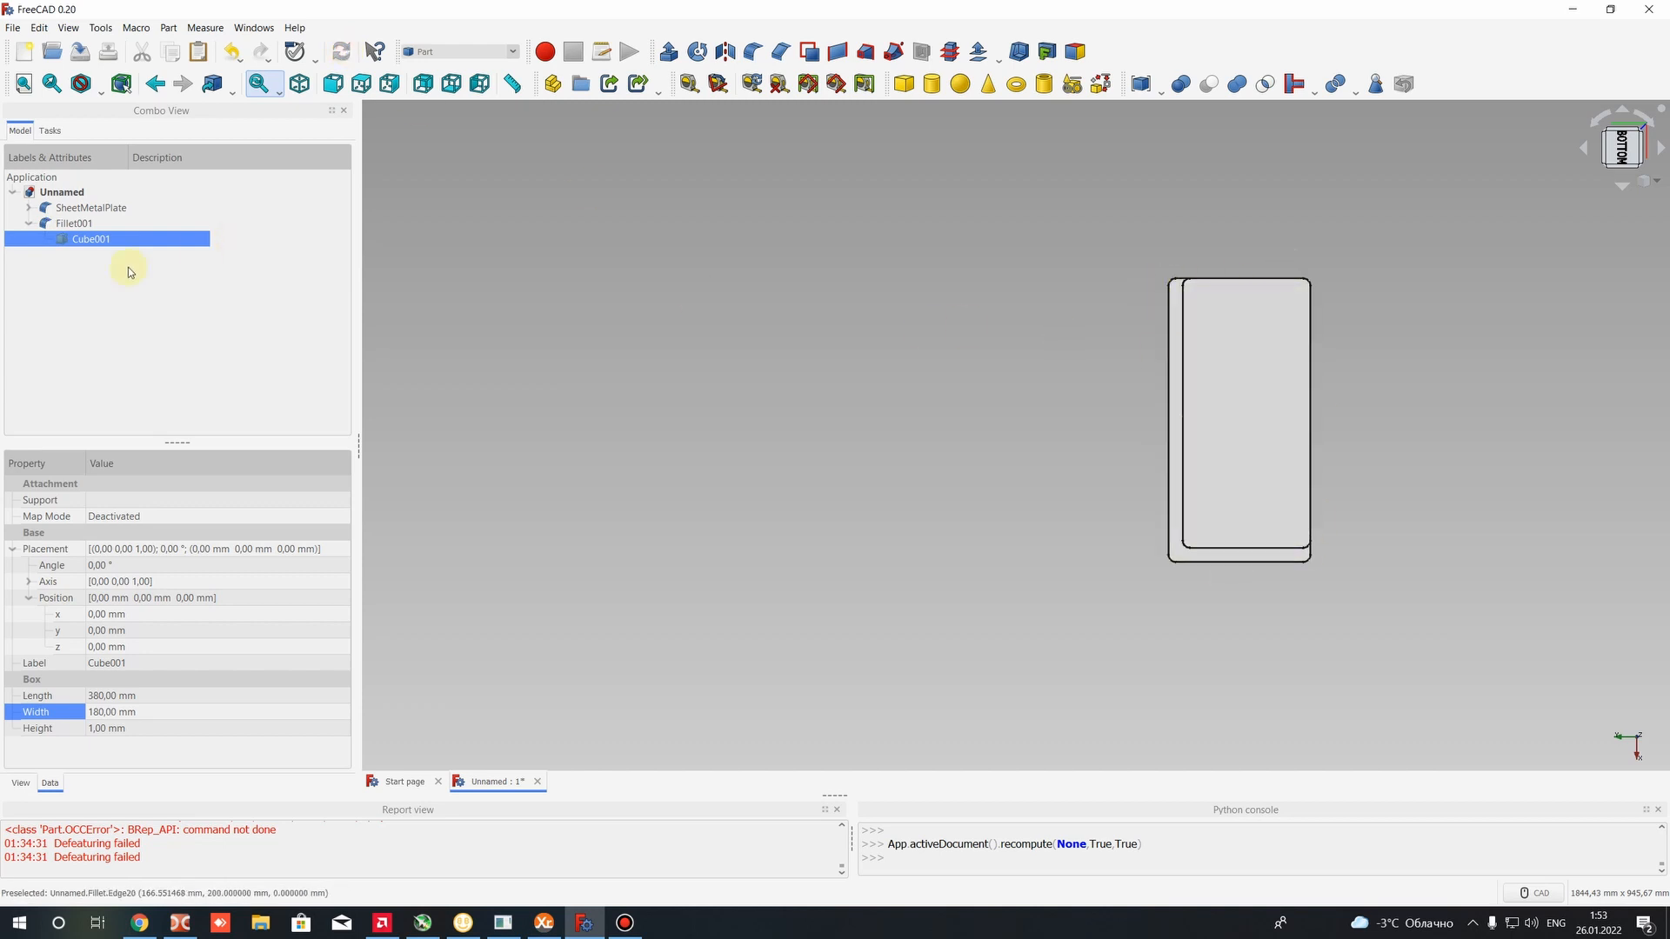
Set the position of Fillet001 to 10 mm in x and 10 mm in y
{"action": "left_click", "coordinate": [86, 224]}
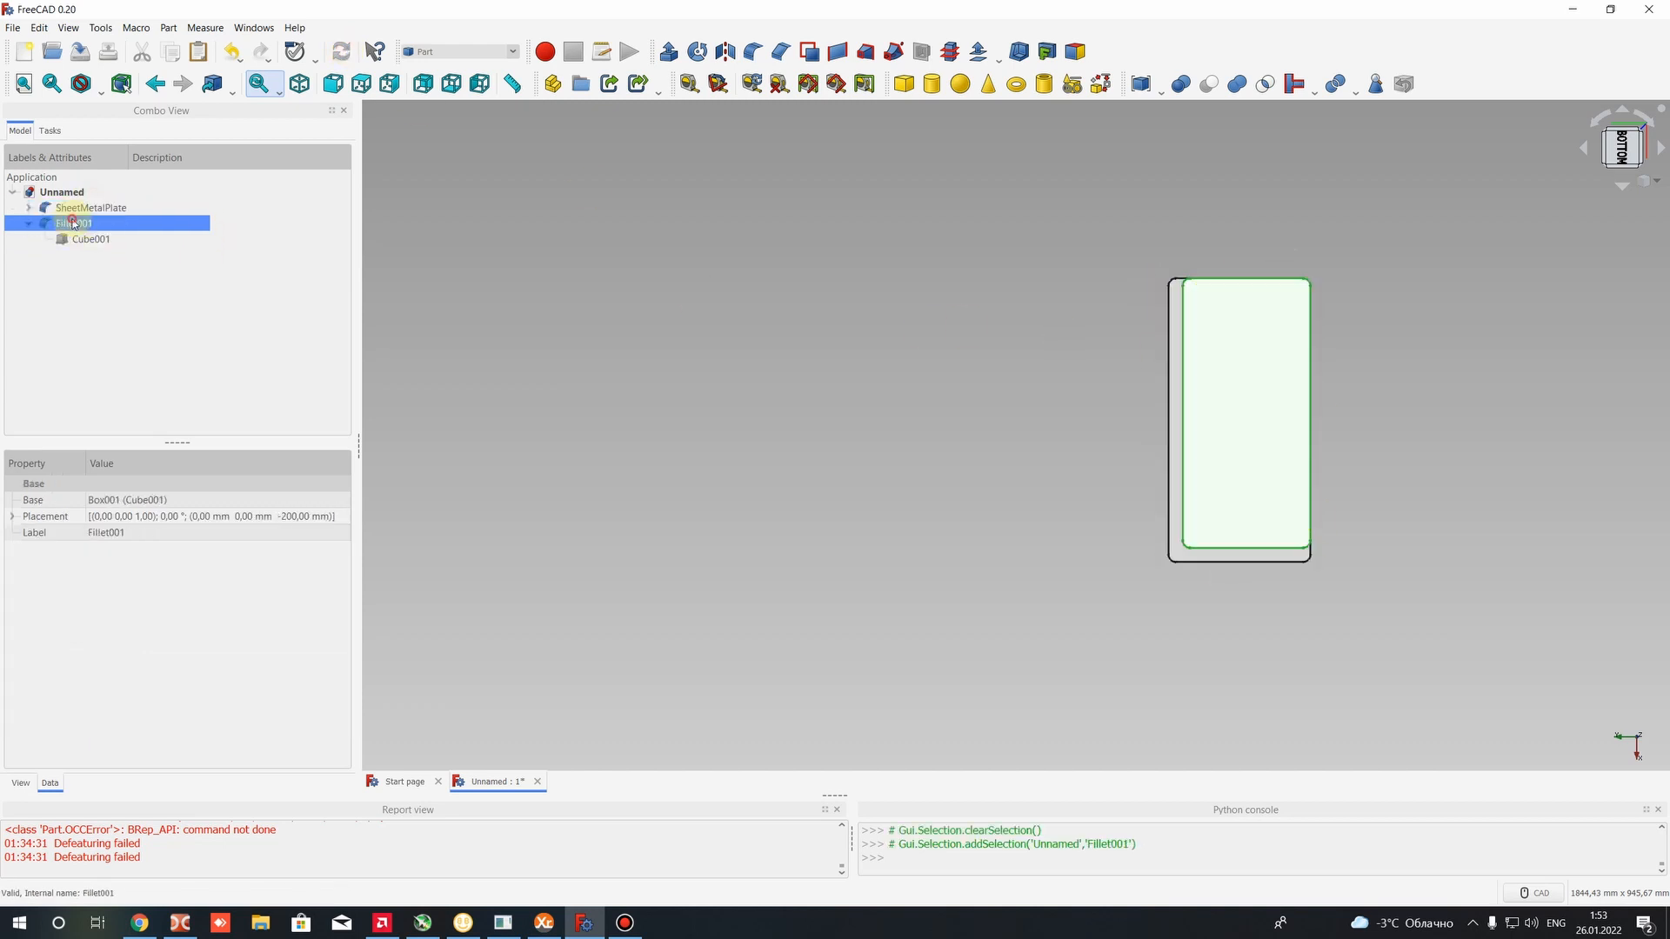
{"action": "left_click", "coordinate": [1270, 315]}
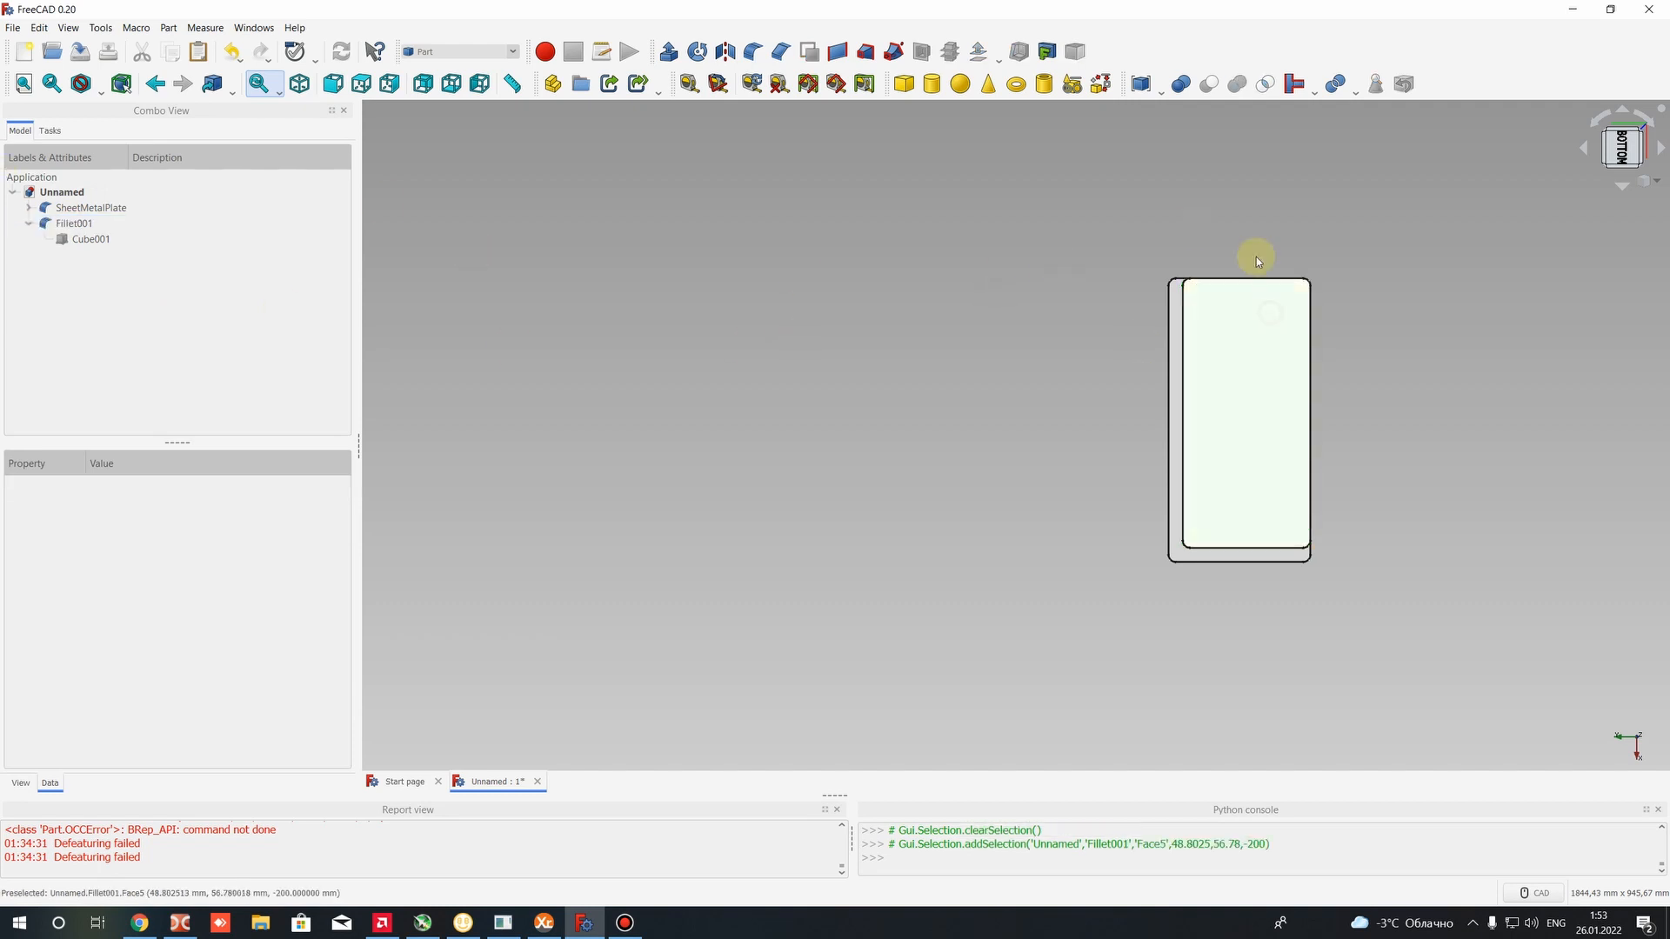
{"action": "left_click", "coordinate": [94, 240]}
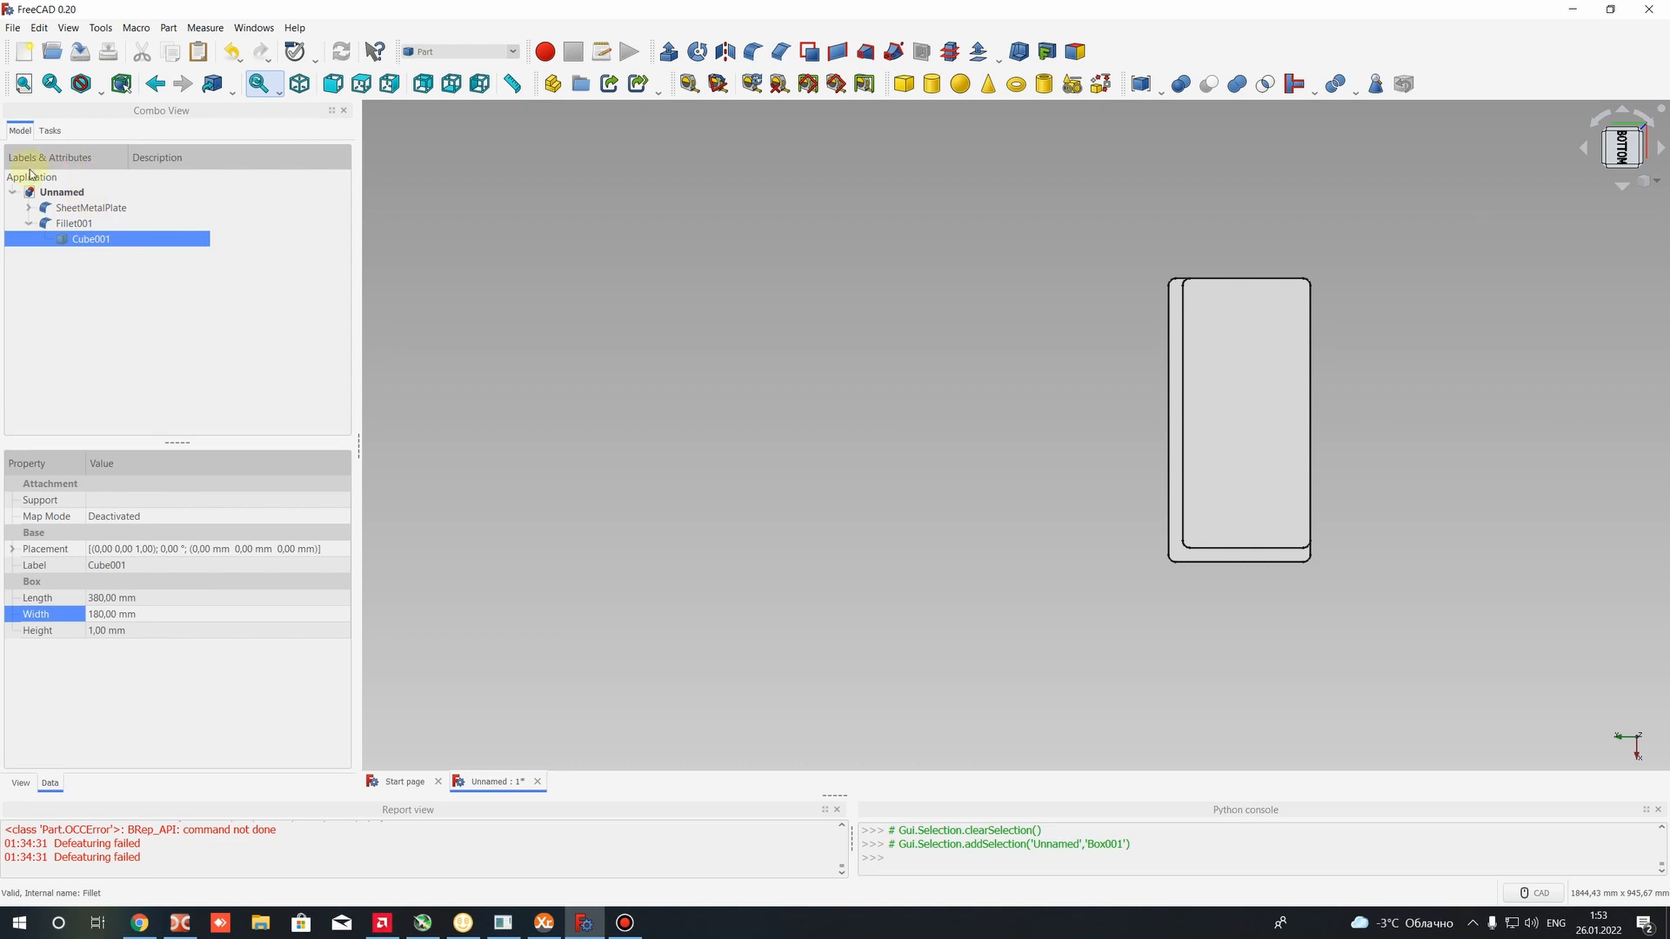
{"action": "left_click", "coordinate": [68, 224]}
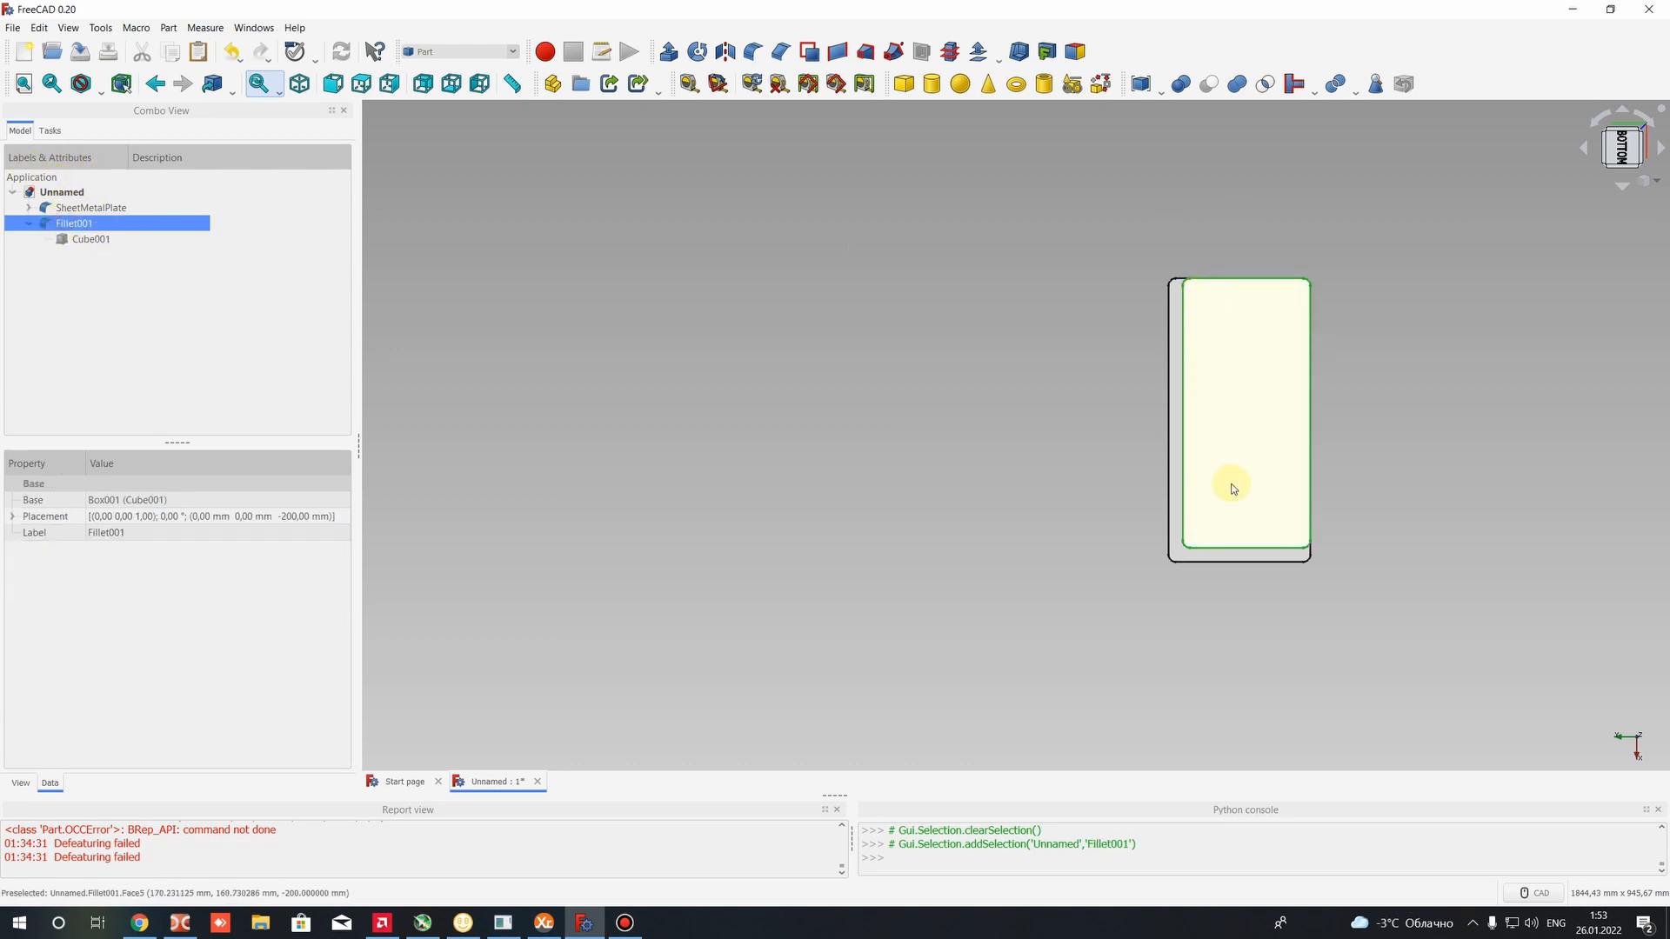
{"action": "scroll", "coordinate": [1278, 448], "scroll_direction": "up", "scroll_amount": 3}
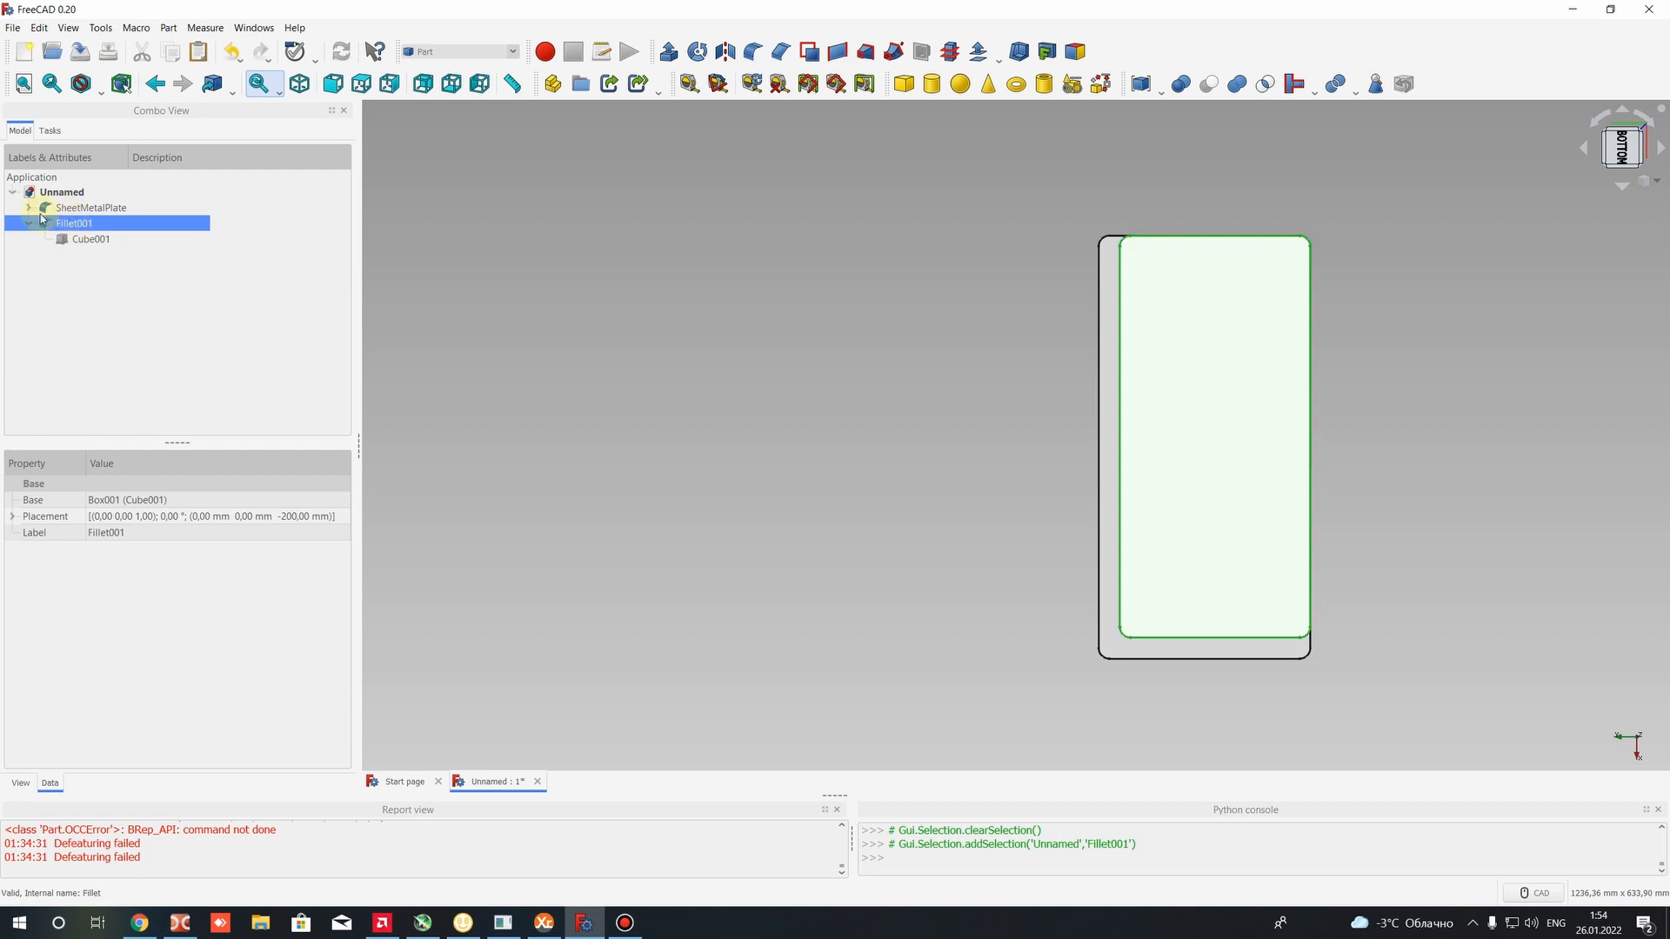
{"action": "left_click", "coordinate": [1198, 315]}
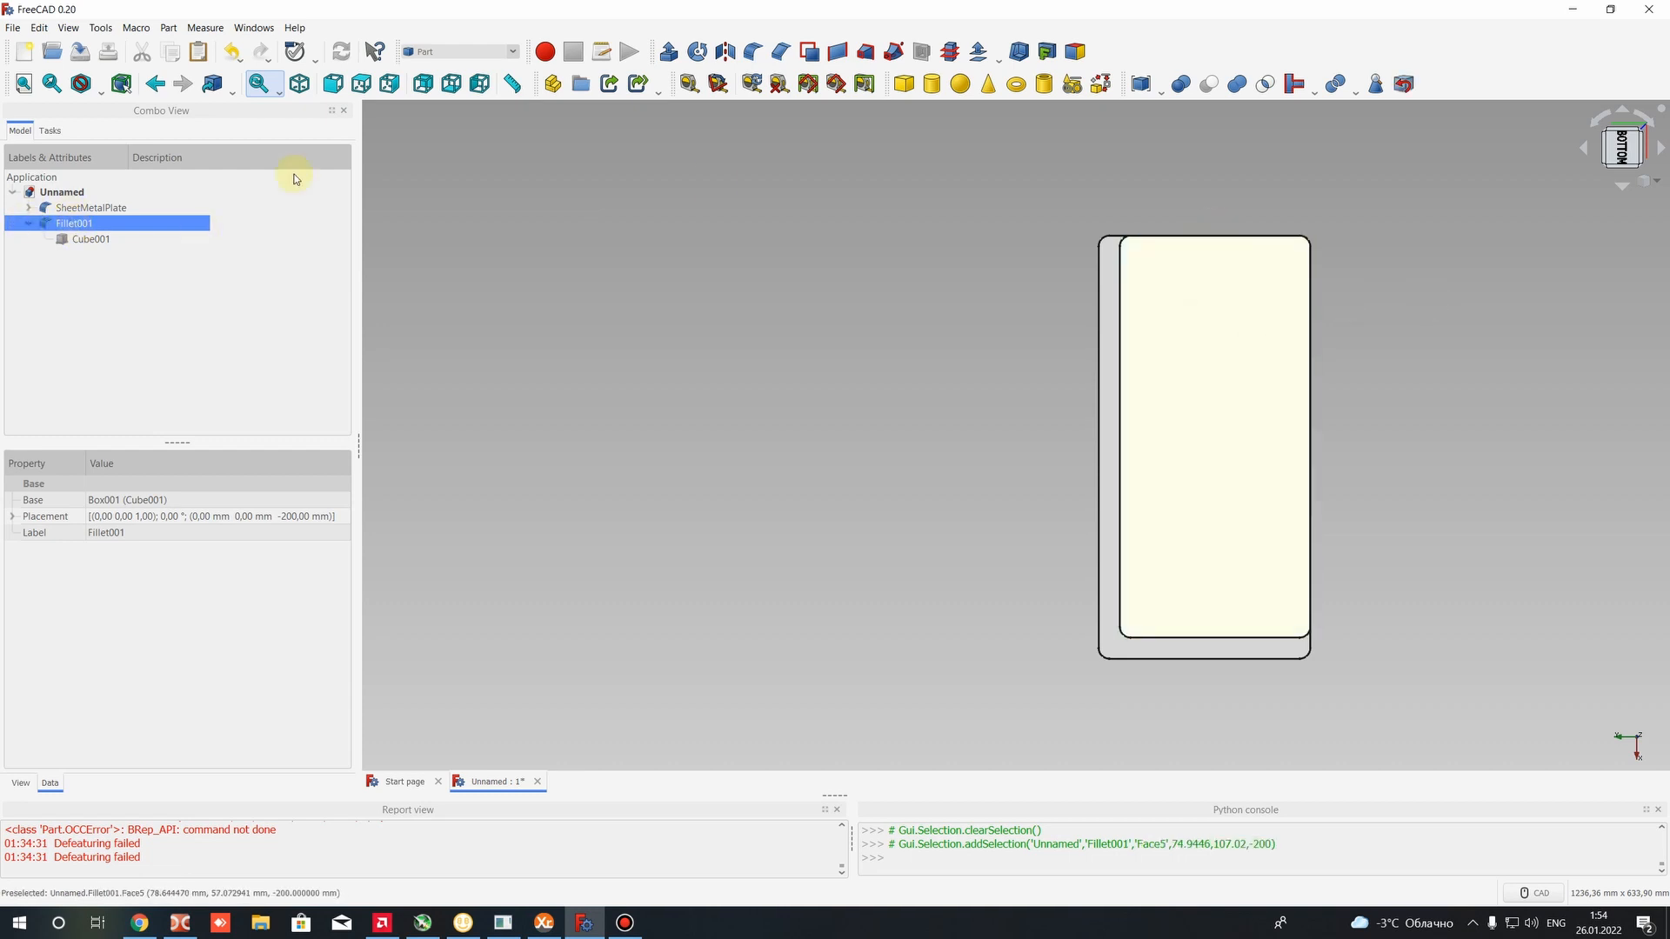
{"action": "left_click", "coordinate": [11, 517]}
{"action": "left_click", "coordinate": [29, 565]}
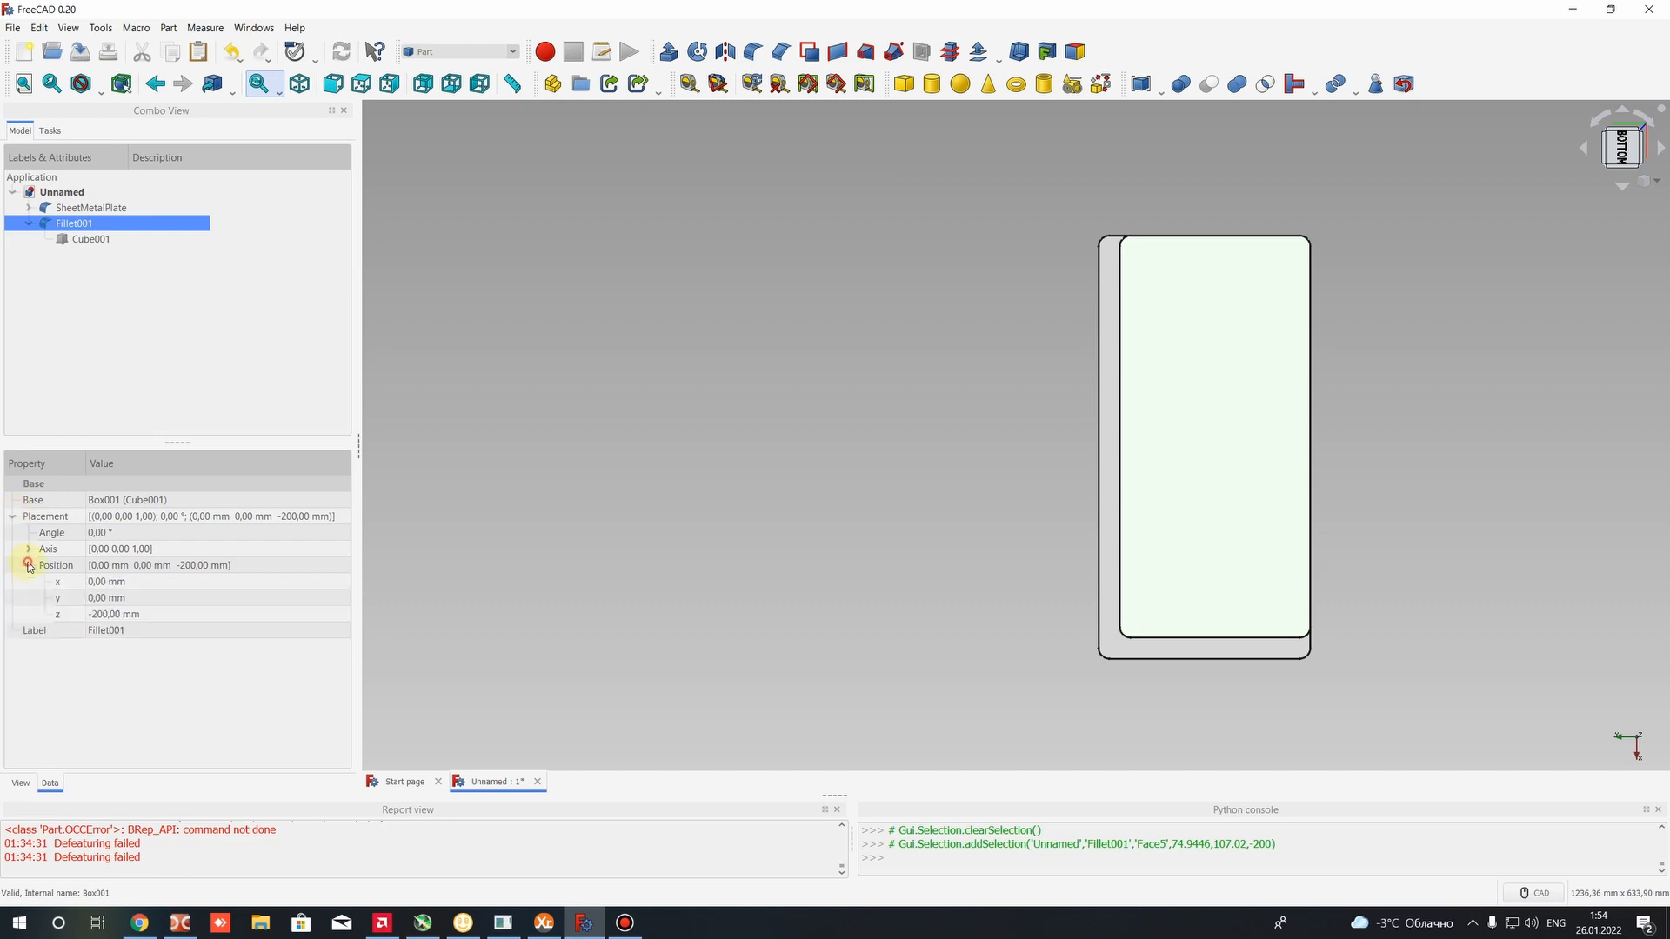
{"action": "left_click", "coordinate": [105, 583]}
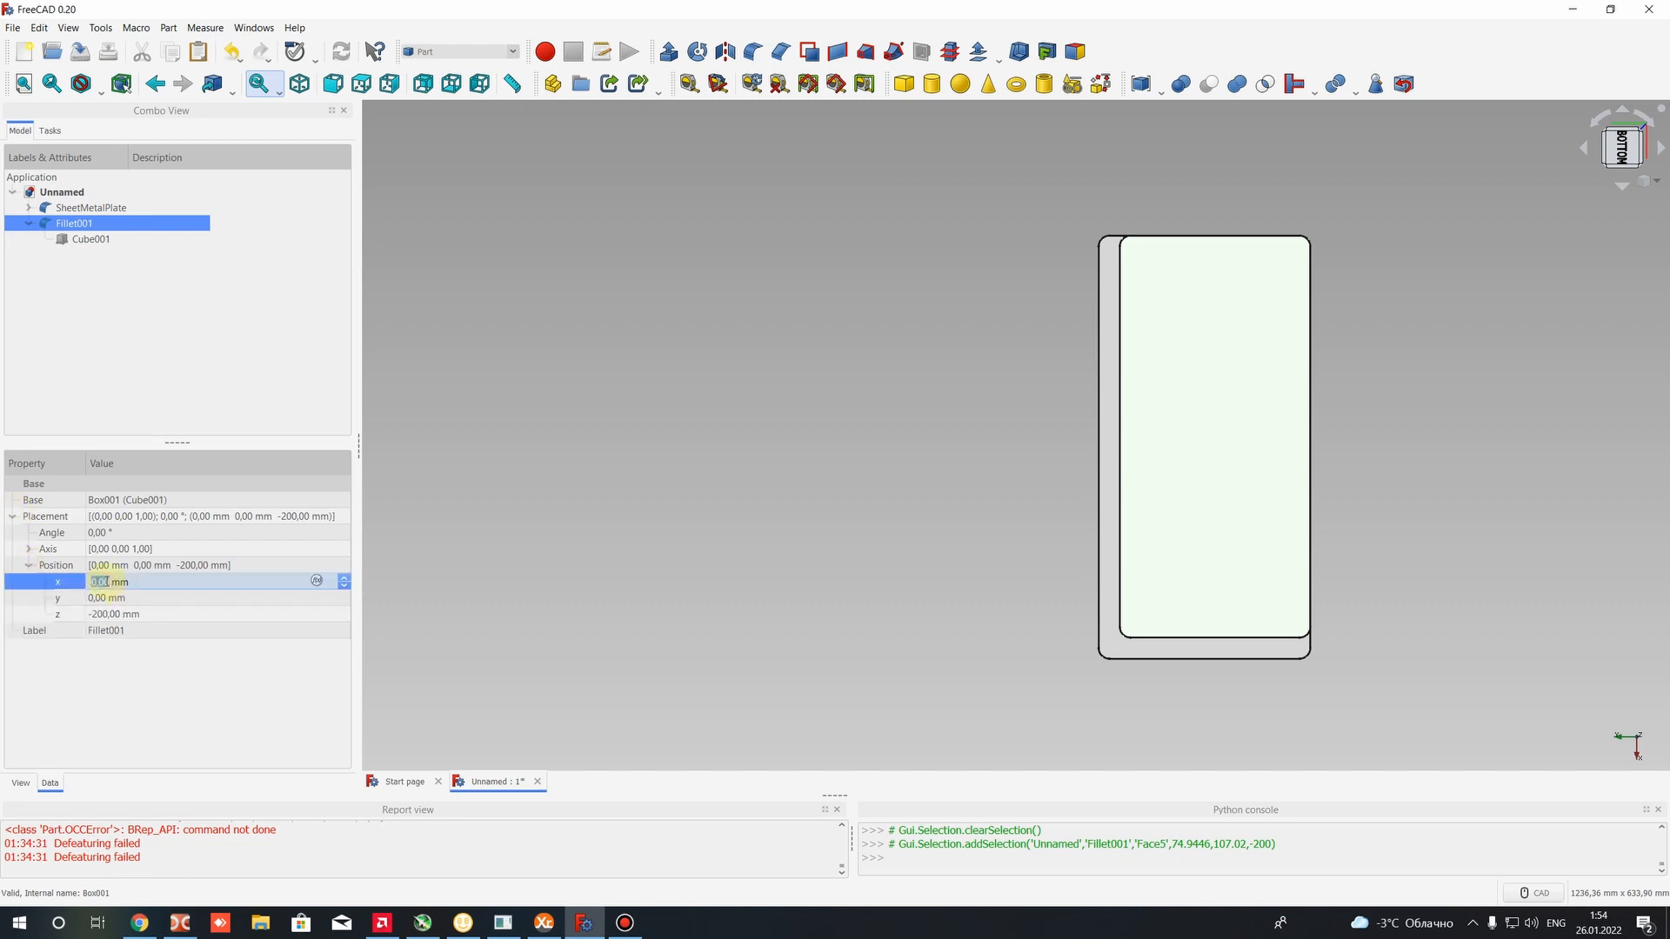
{"action": "type", "text": "10"}
{"action": "left_click", "coordinate": [100, 598]}
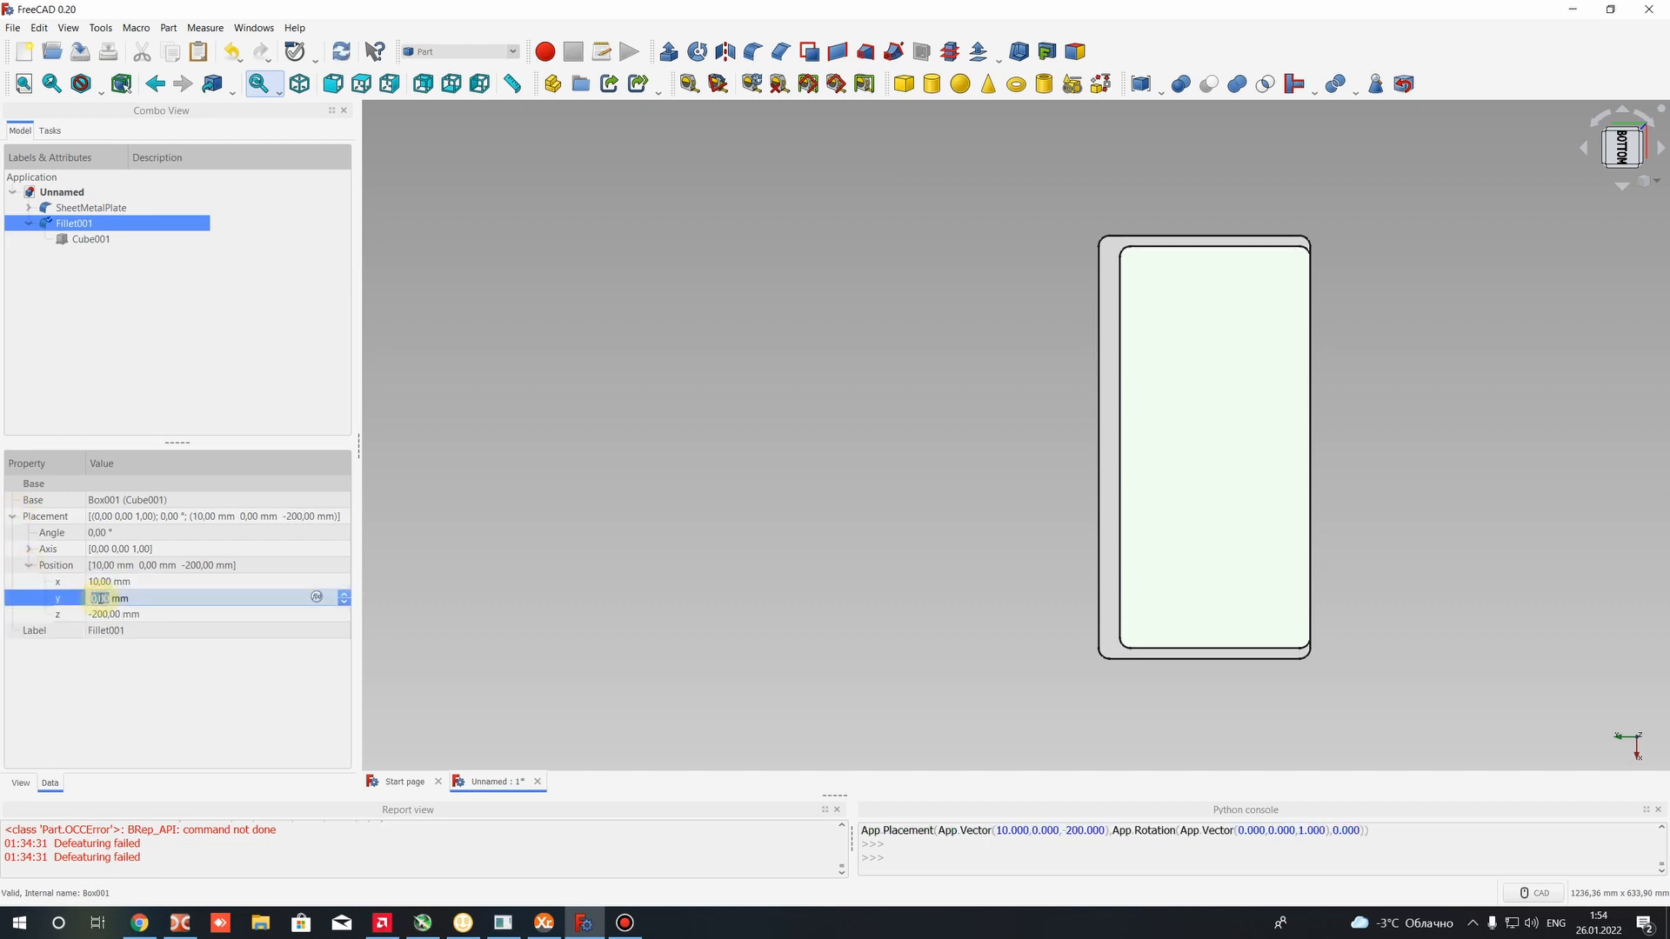
{"action": "left_click", "coordinate": [764, 410]}
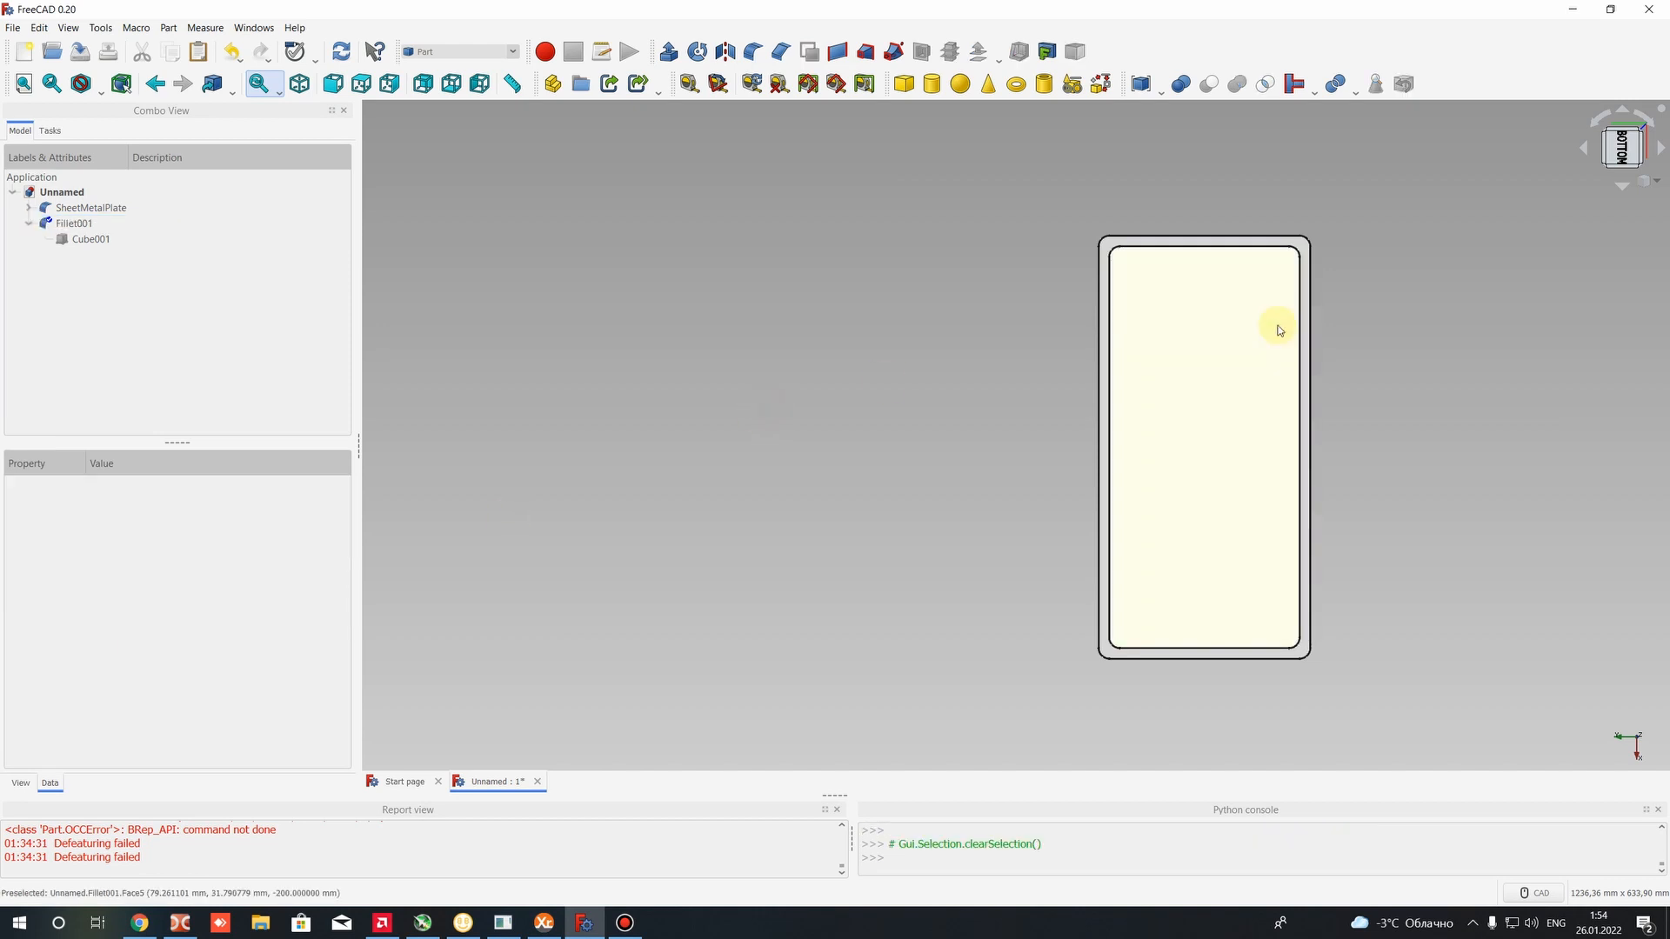
Examine how Fillet001 lines up with SheetMetalPlate in the rotated bottom view and from an oblique angle
{"action": "scroll", "coordinate": [1278, 321], "scroll_direction": "up", "scroll_amount": 4}
{"action": "scroll", "coordinate": [1245, 228], "scroll_direction": "down", "scroll_amount": 4}
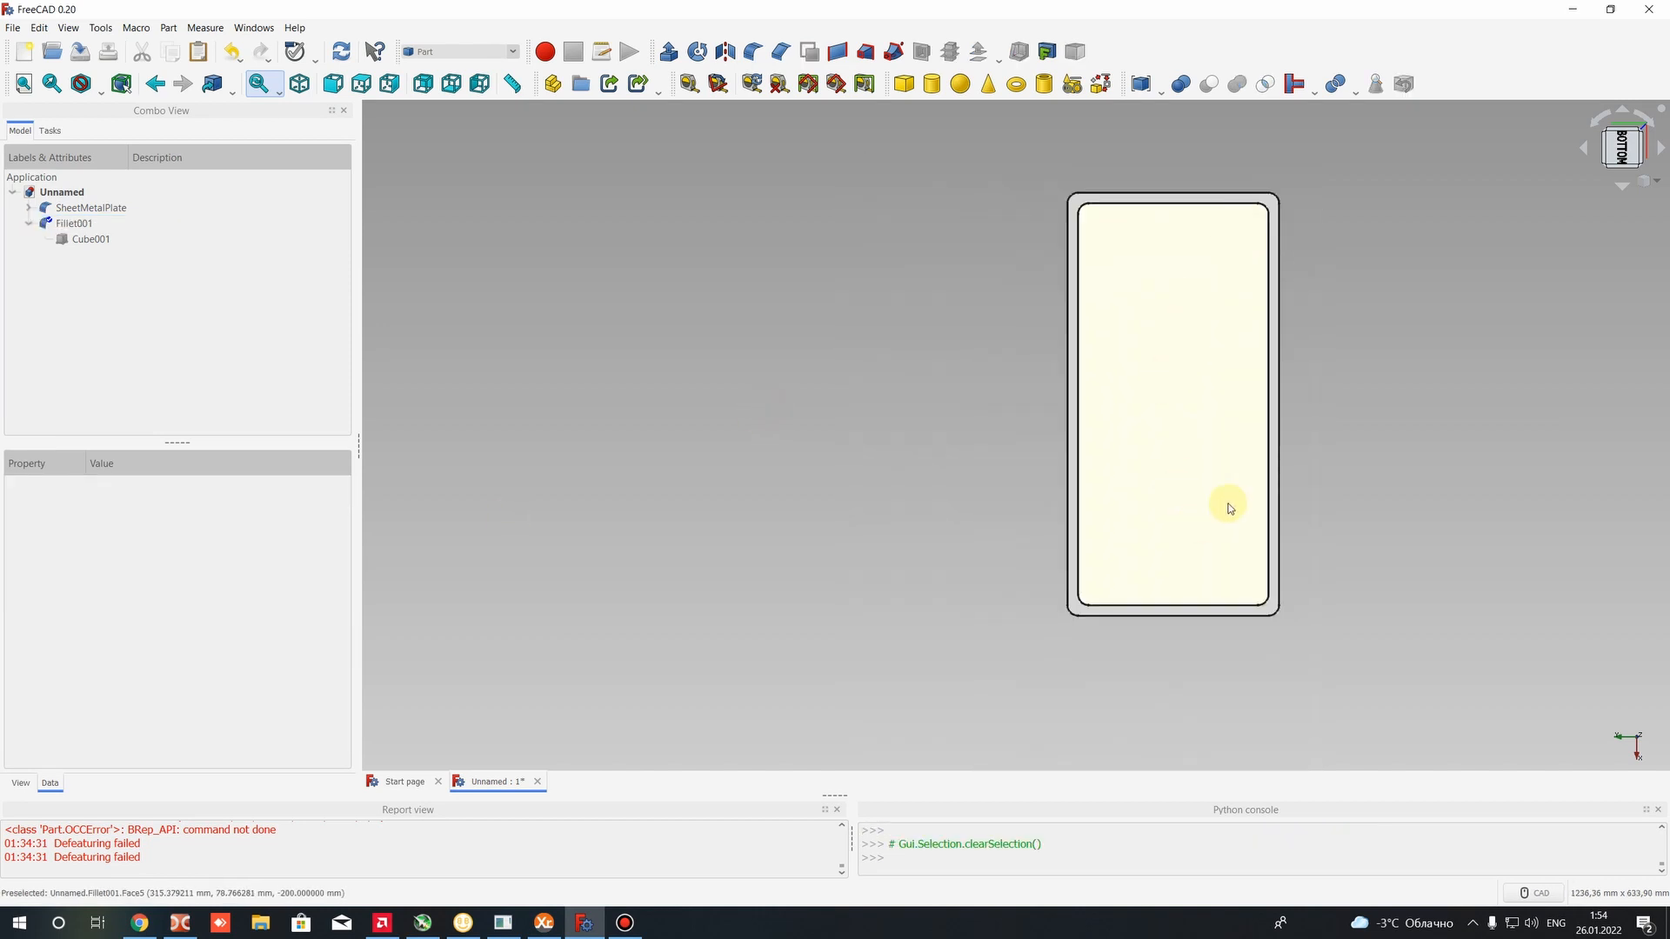
{"action": "middle_click_drag", "start_coordinate": [1226, 499], "coordinate": [1235, 648]}
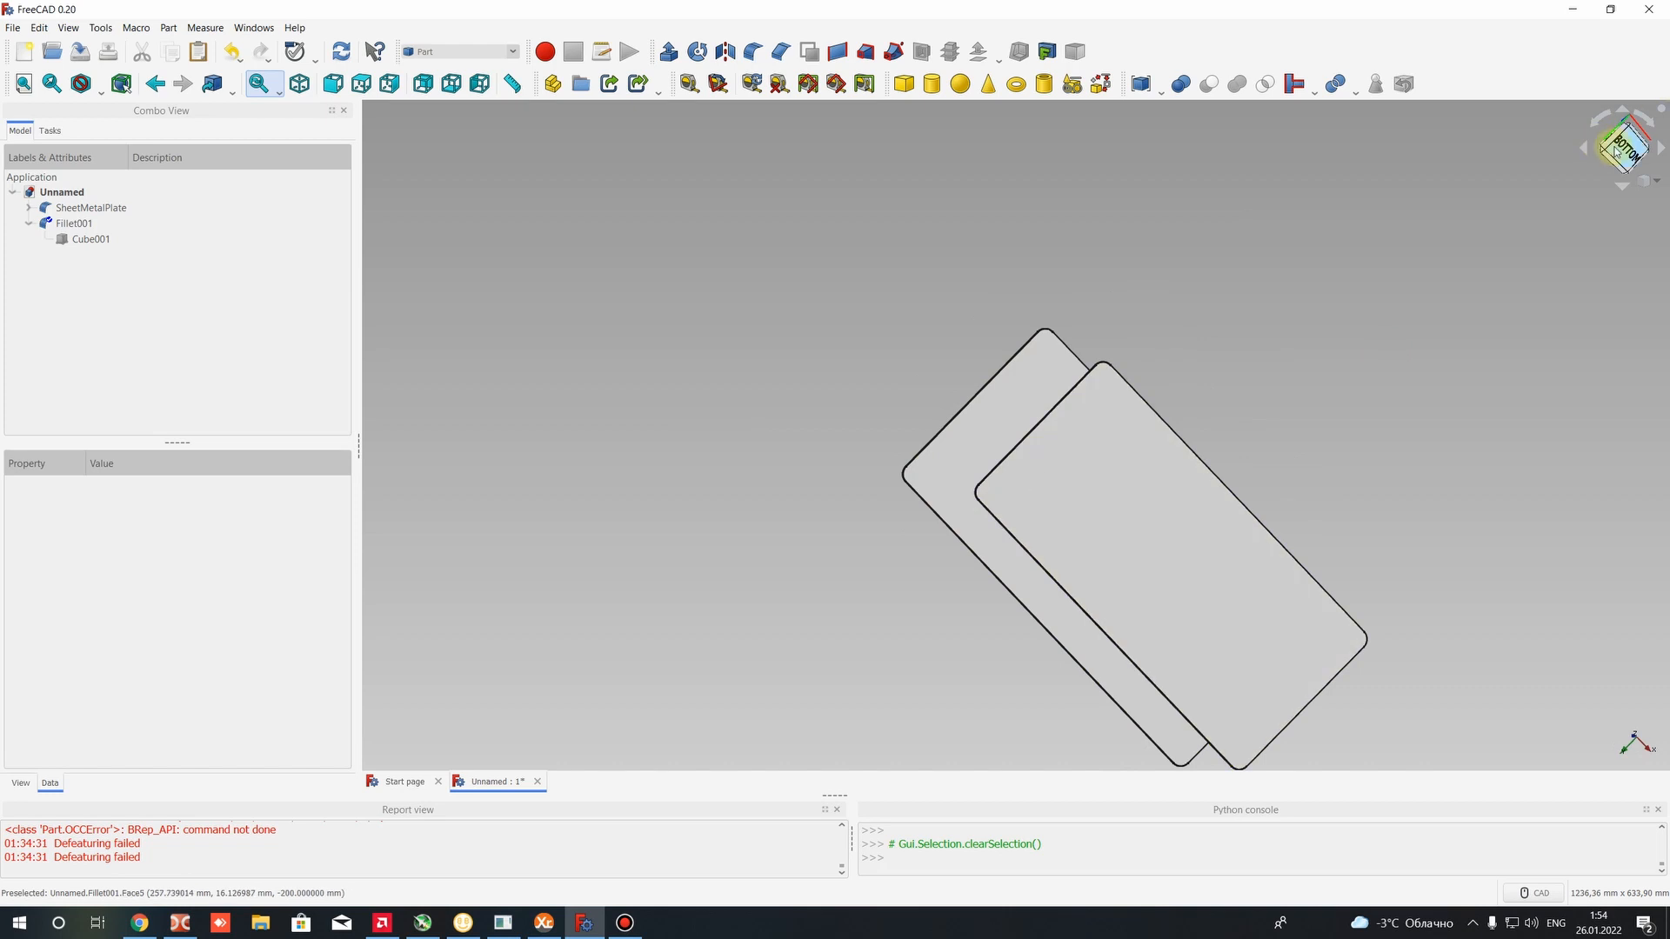
{"action": "left_click", "coordinate": [1616, 149]}
{"action": "scroll", "coordinate": [1209, 376], "scroll_direction": "down", "scroll_amount": 4}
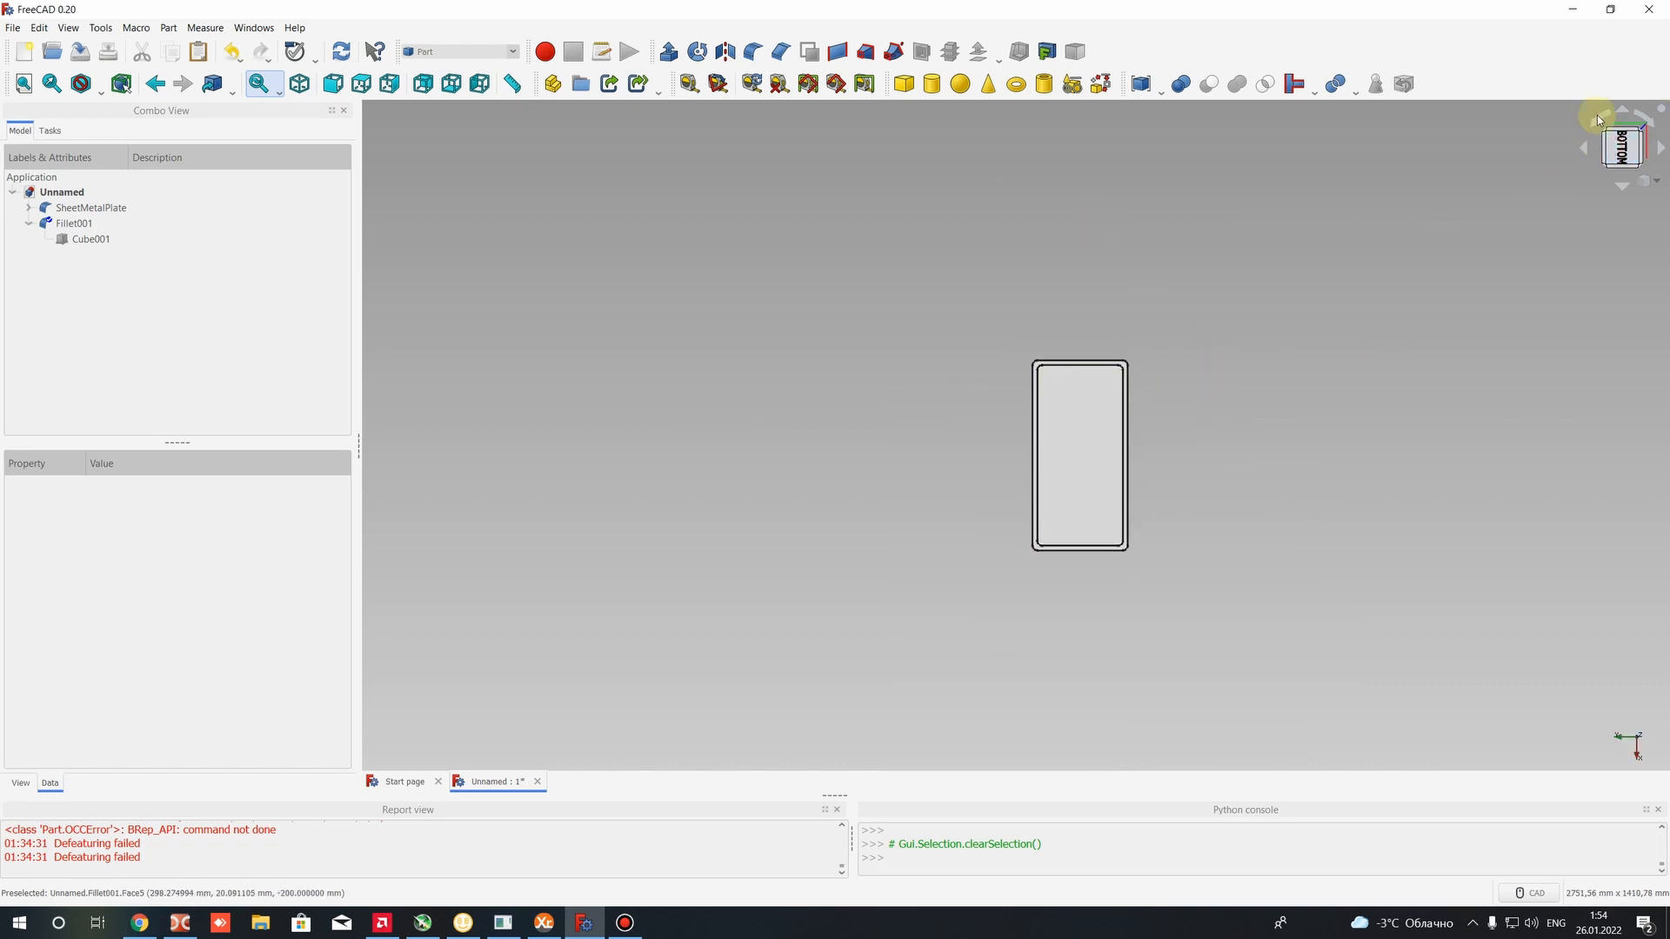
{"action": "left_click", "coordinate": [1658, 124]}
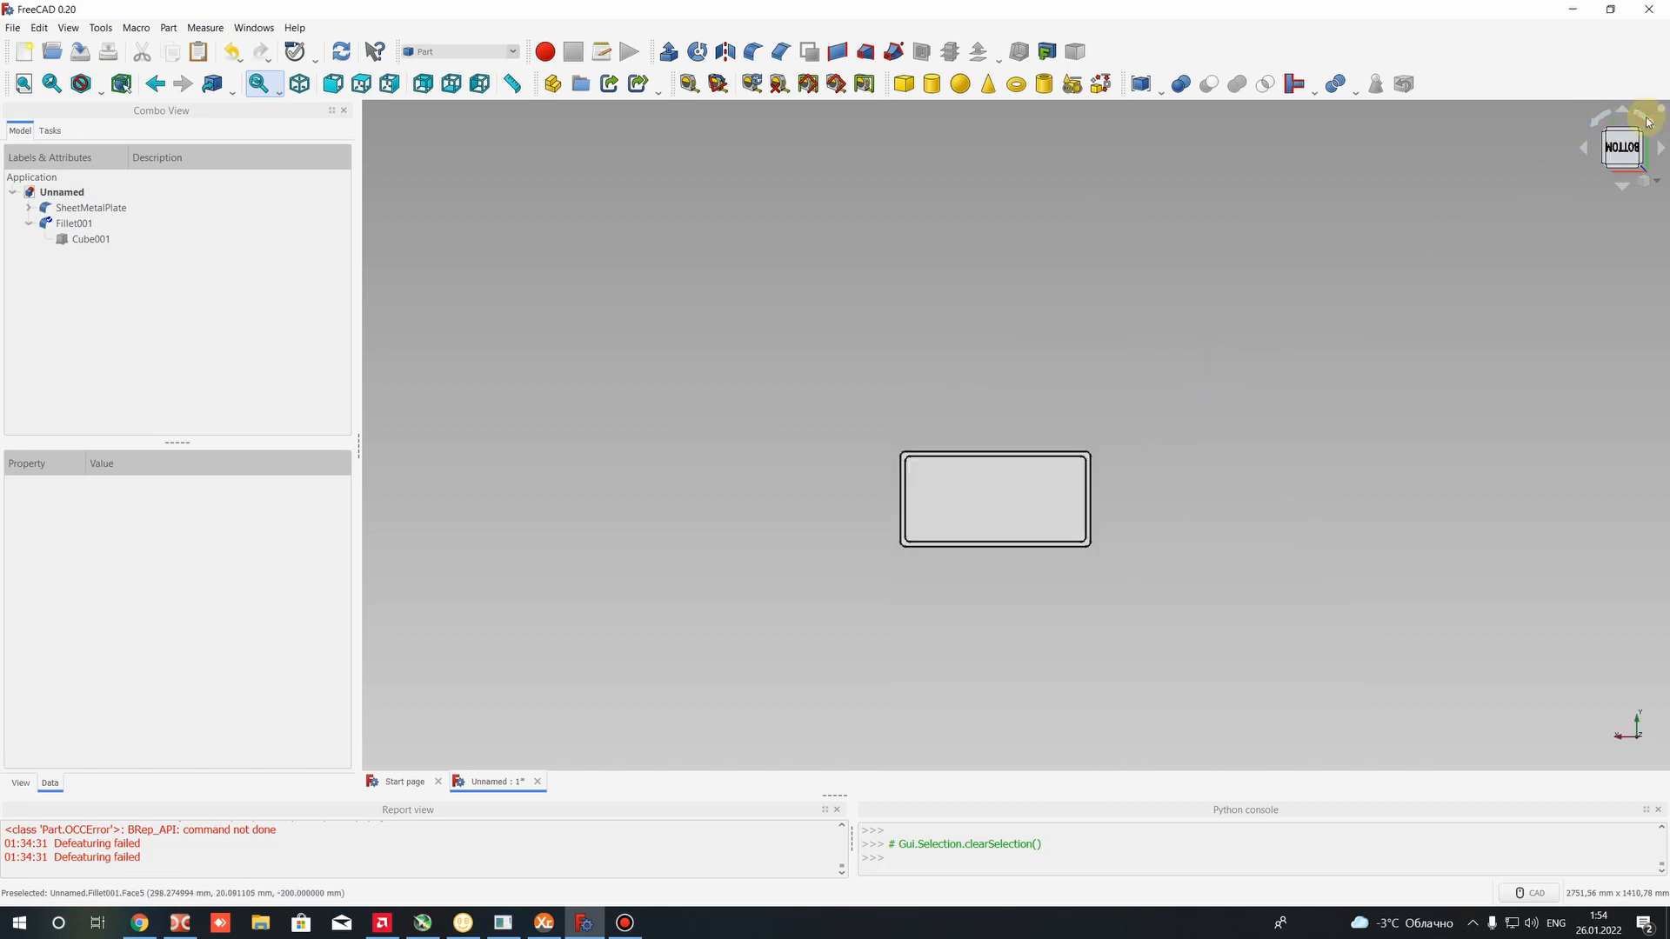
{"action": "scroll", "coordinate": [1037, 523], "scroll_direction": "up", "scroll_amount": 2}
{"action": "scroll", "coordinate": [1000, 530], "scroll_direction": "up", "scroll_amount": 3}
{"action": "left_click", "coordinate": [1647, 121]}
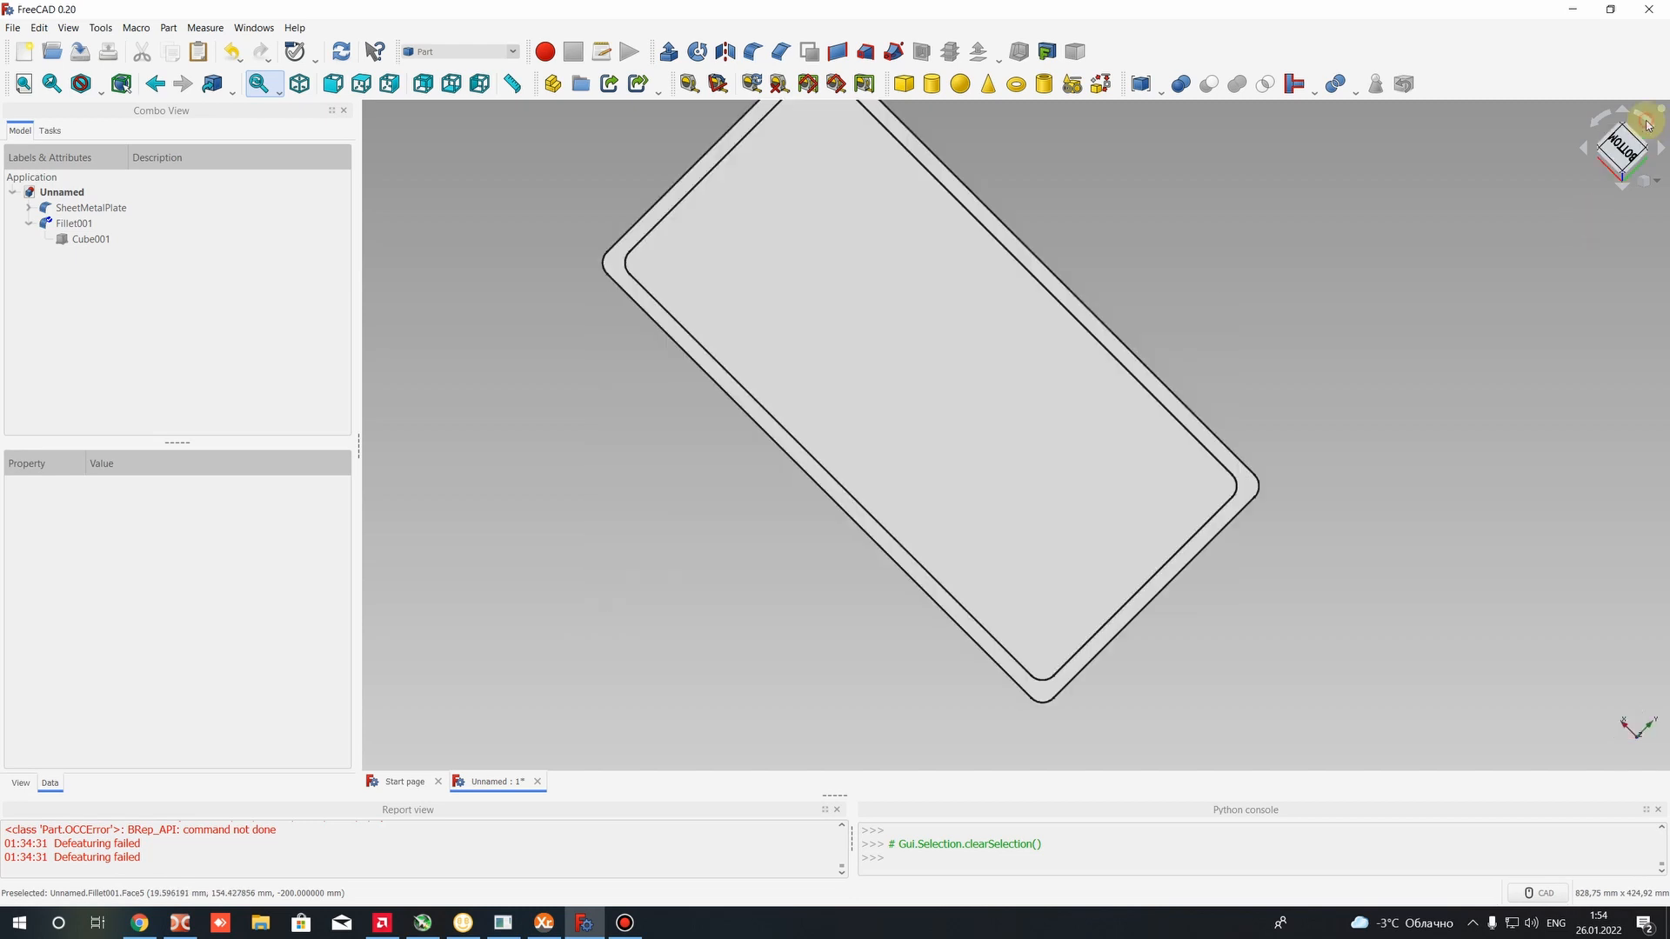
{"action": "left_click", "coordinate": [1646, 121]}
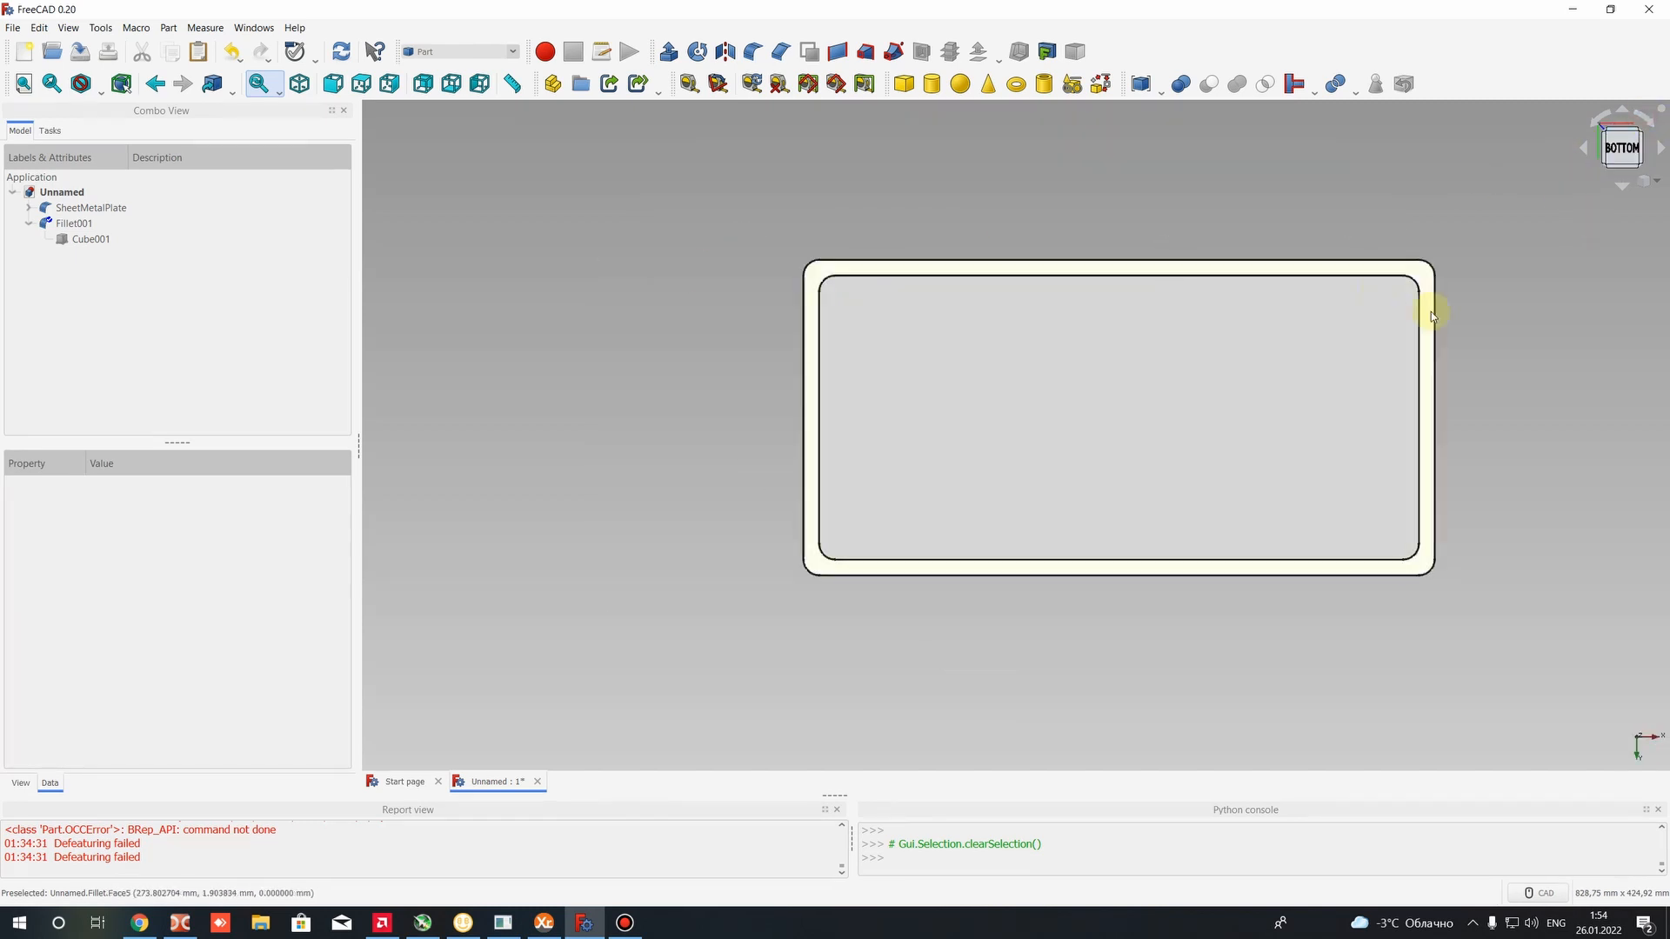
{"action": "scroll", "coordinate": [1301, 346], "scroll_direction": "up", "scroll_amount": 2}
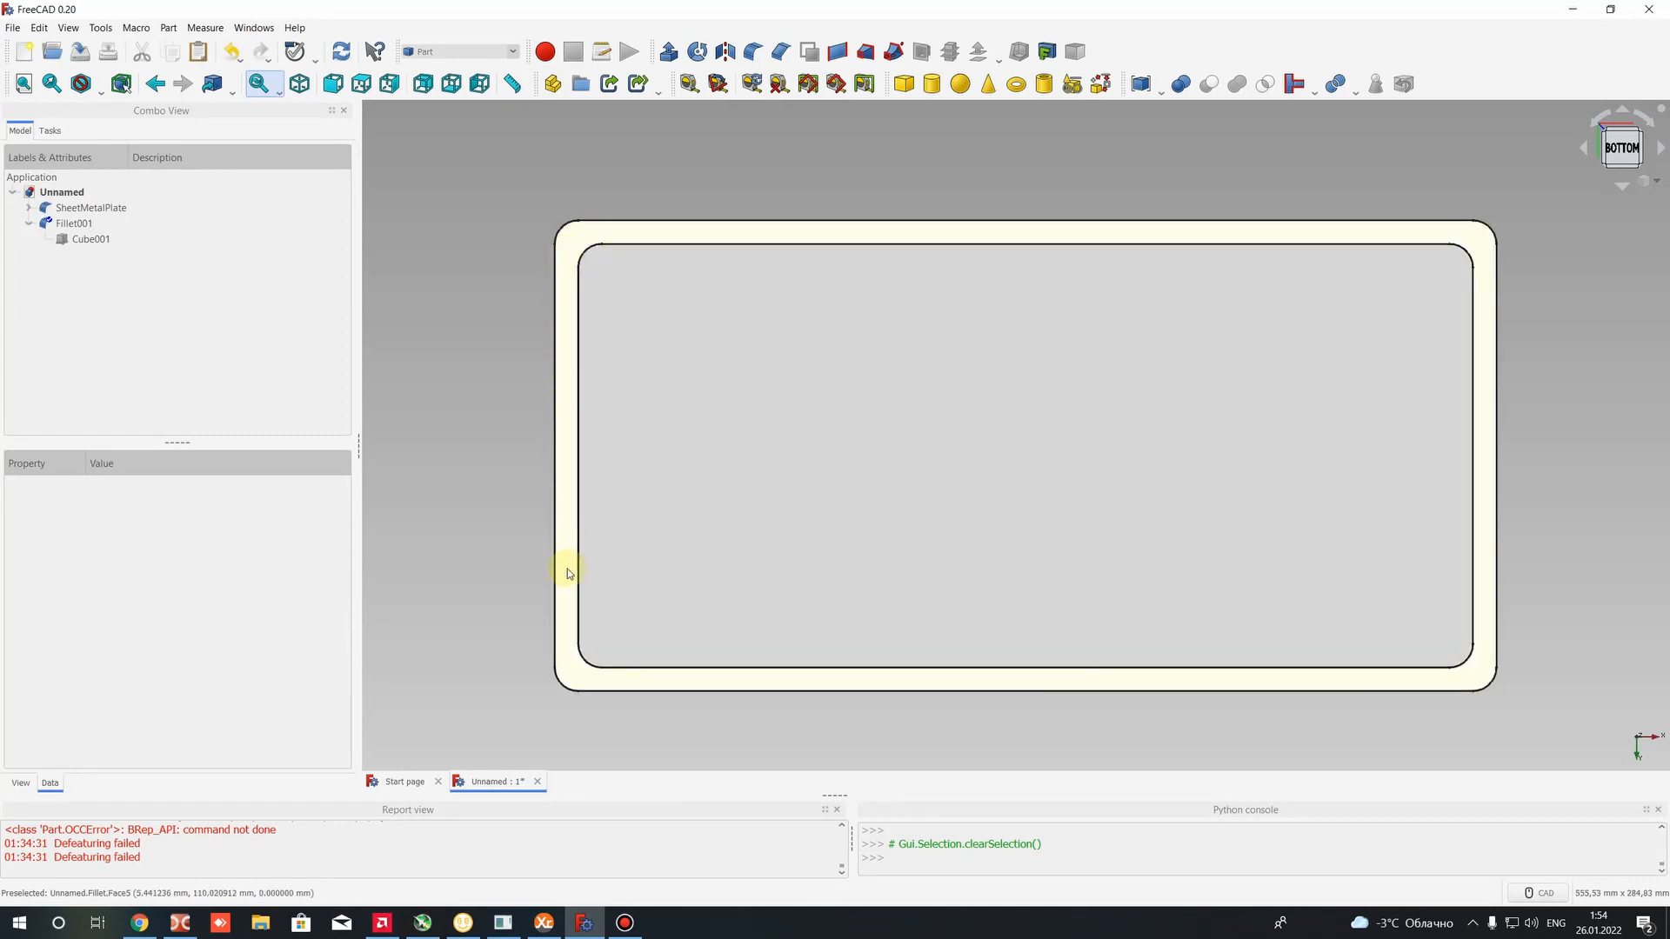
{"action": "middle_click_drag", "start_coordinate": [1114, 279], "coordinate": [661, 313]}
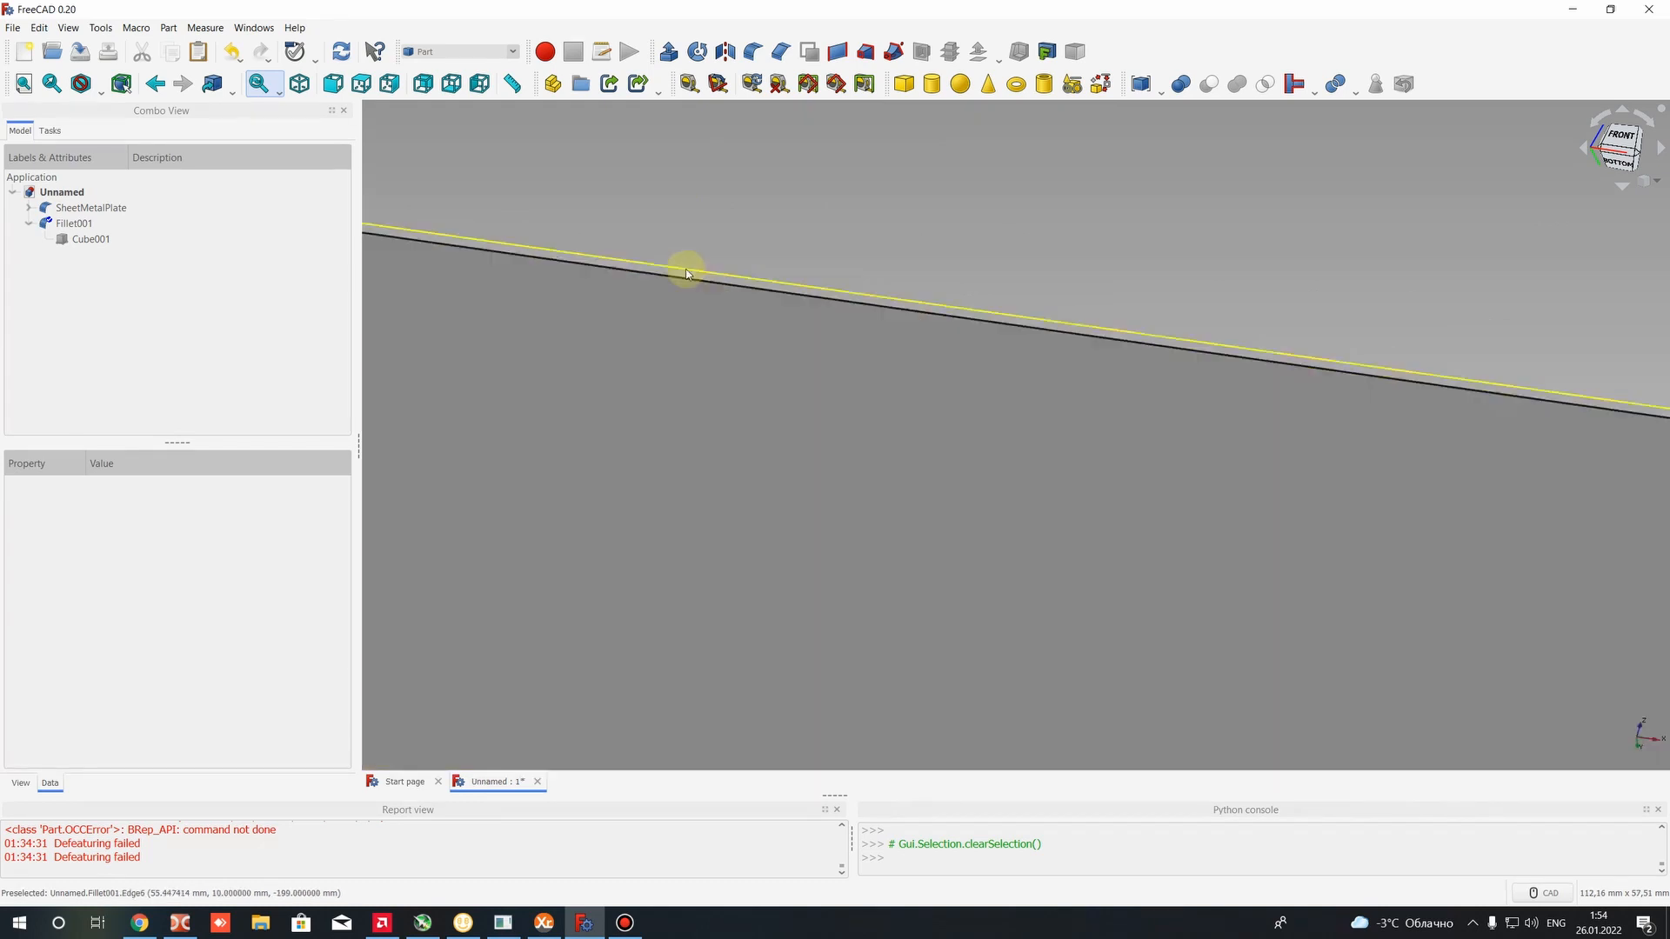
{"action": "scroll", "coordinate": [861, 295], "scroll_direction": "down", "scroll_amount": 5}
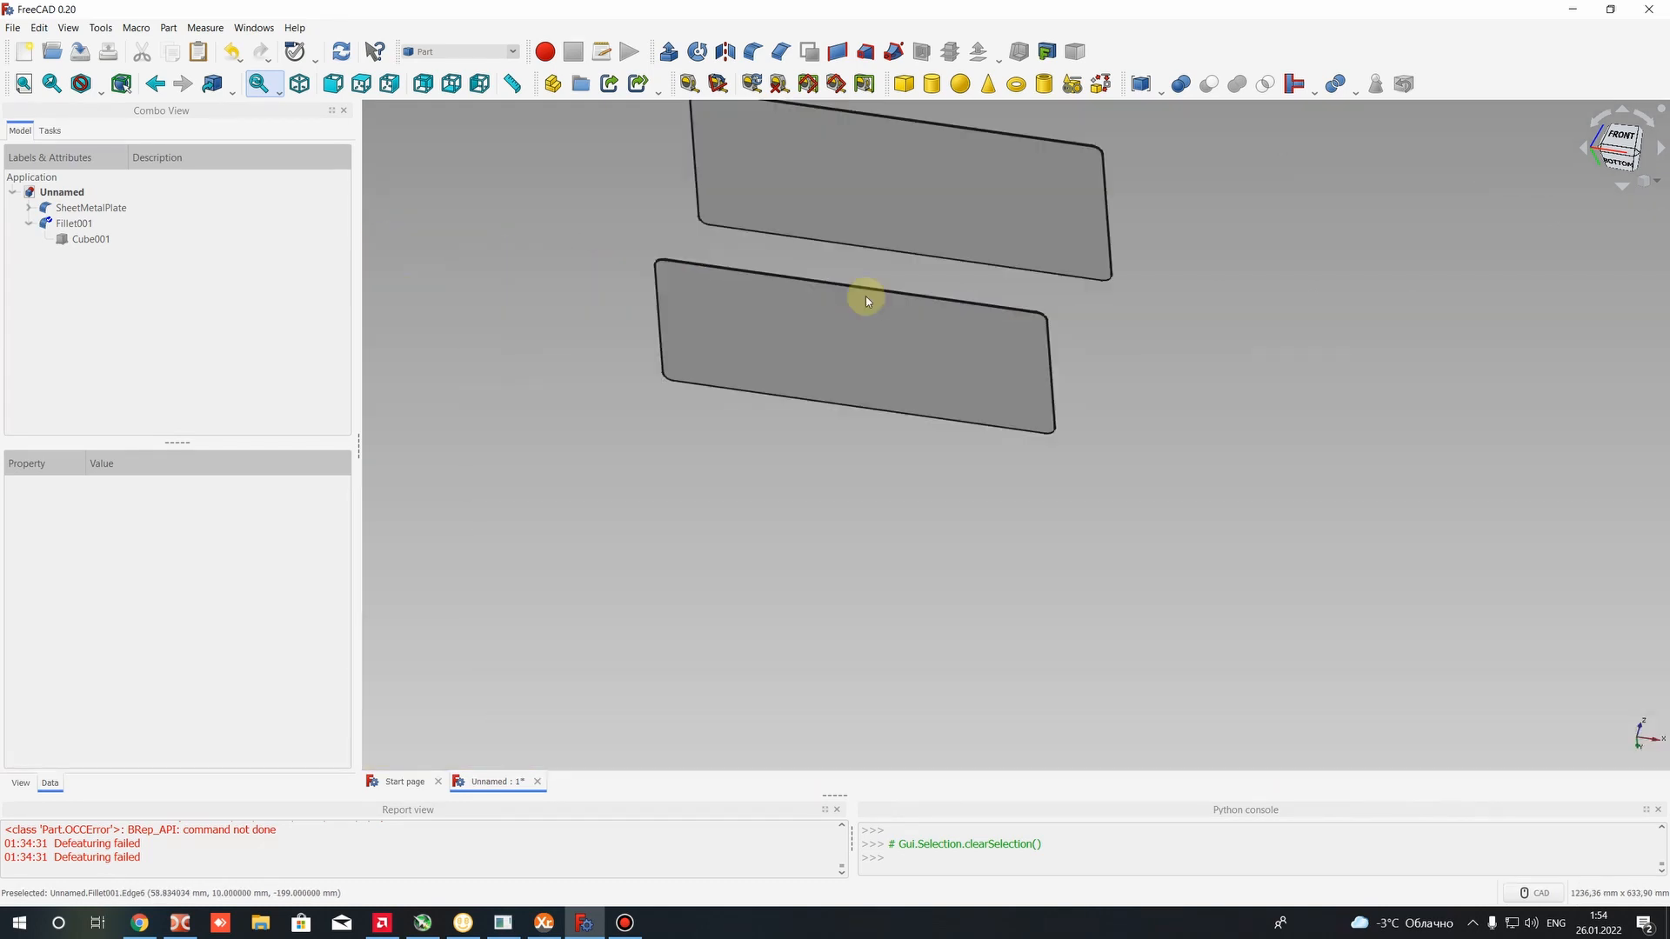
Set the height of Cube001 under Fillet001 to 5 mm and recompute the document
{"action": "left_click", "coordinate": [74, 224]}
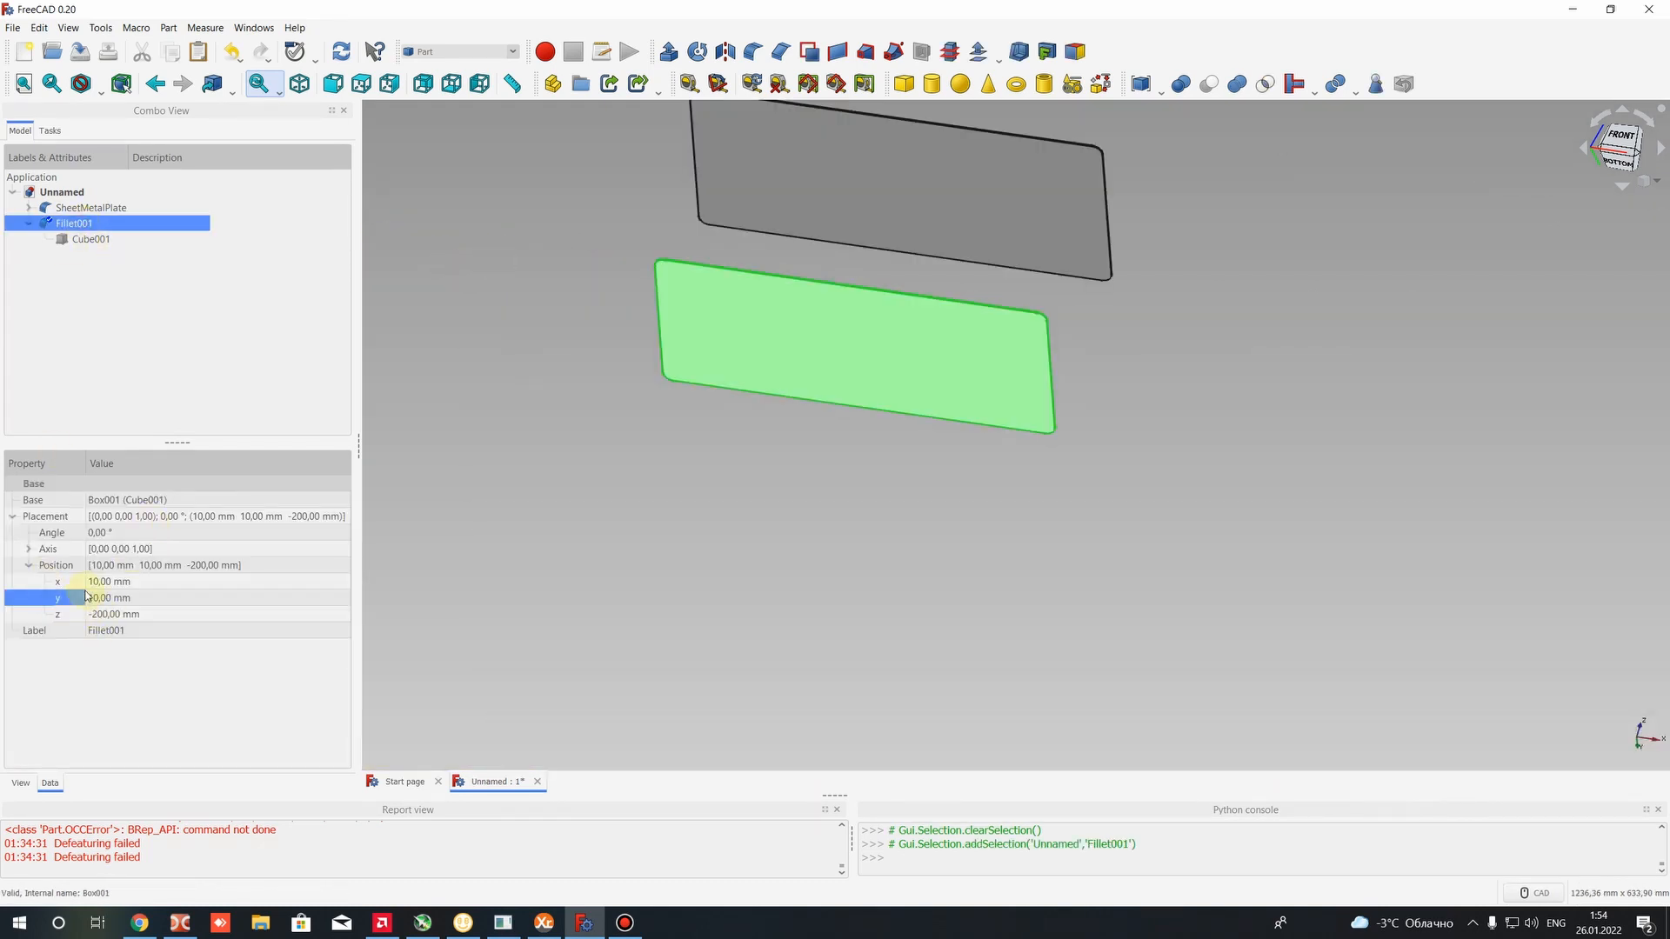
{"action": "left_click", "coordinate": [80, 241]}
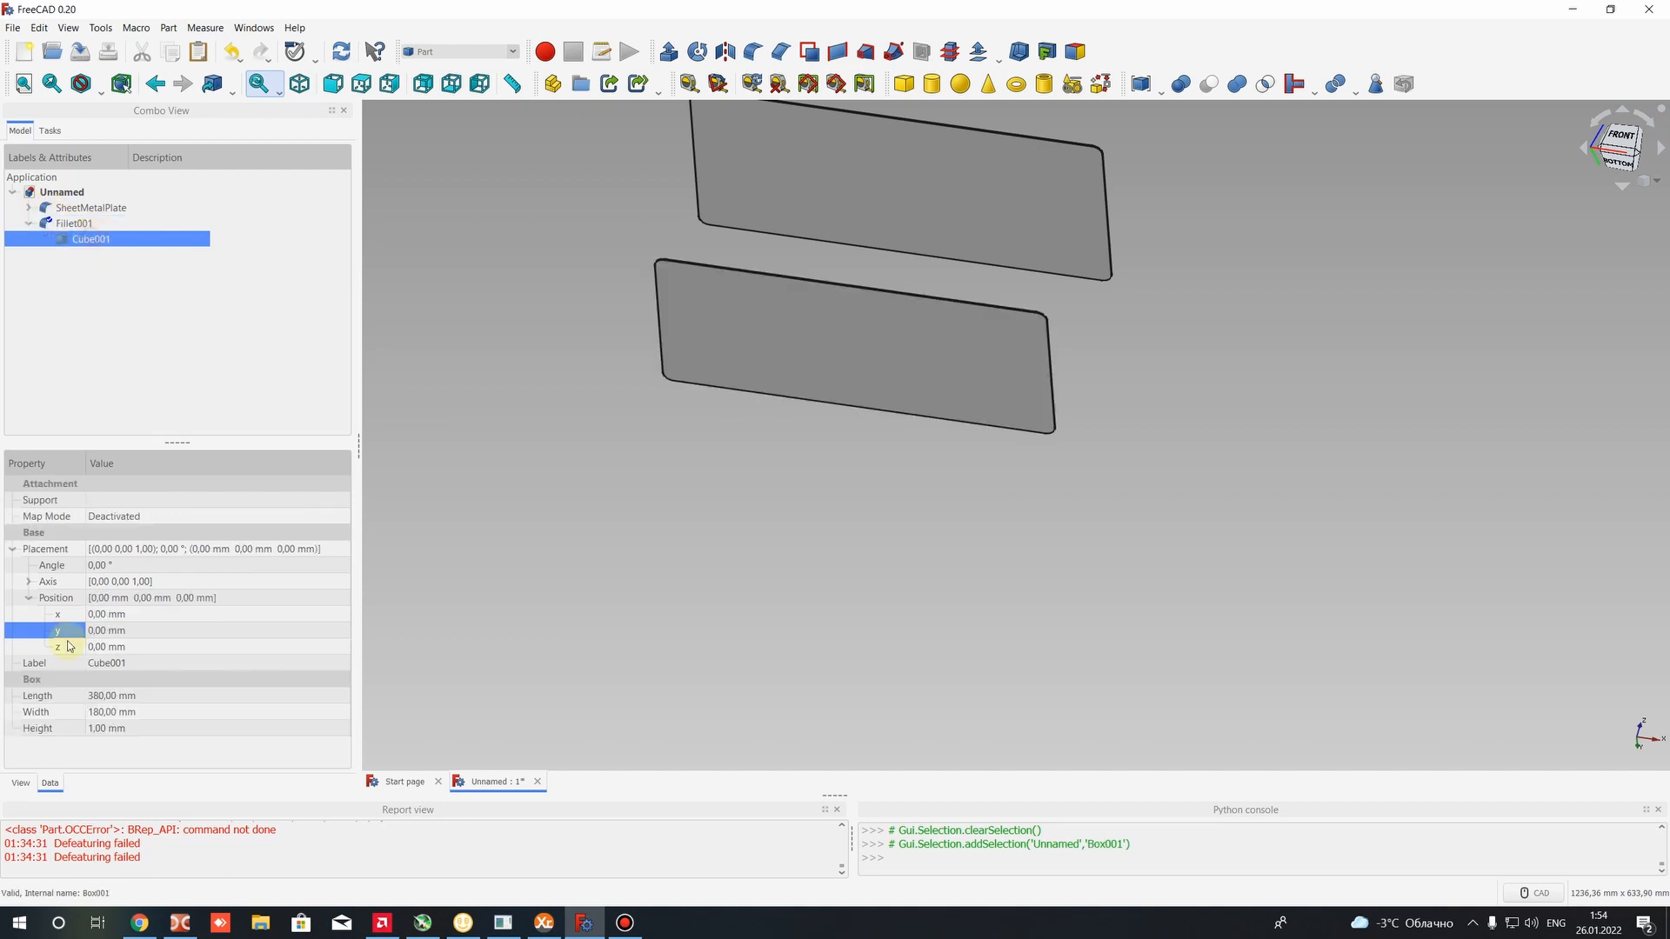
{"action": "left_click", "coordinate": [104, 727]}
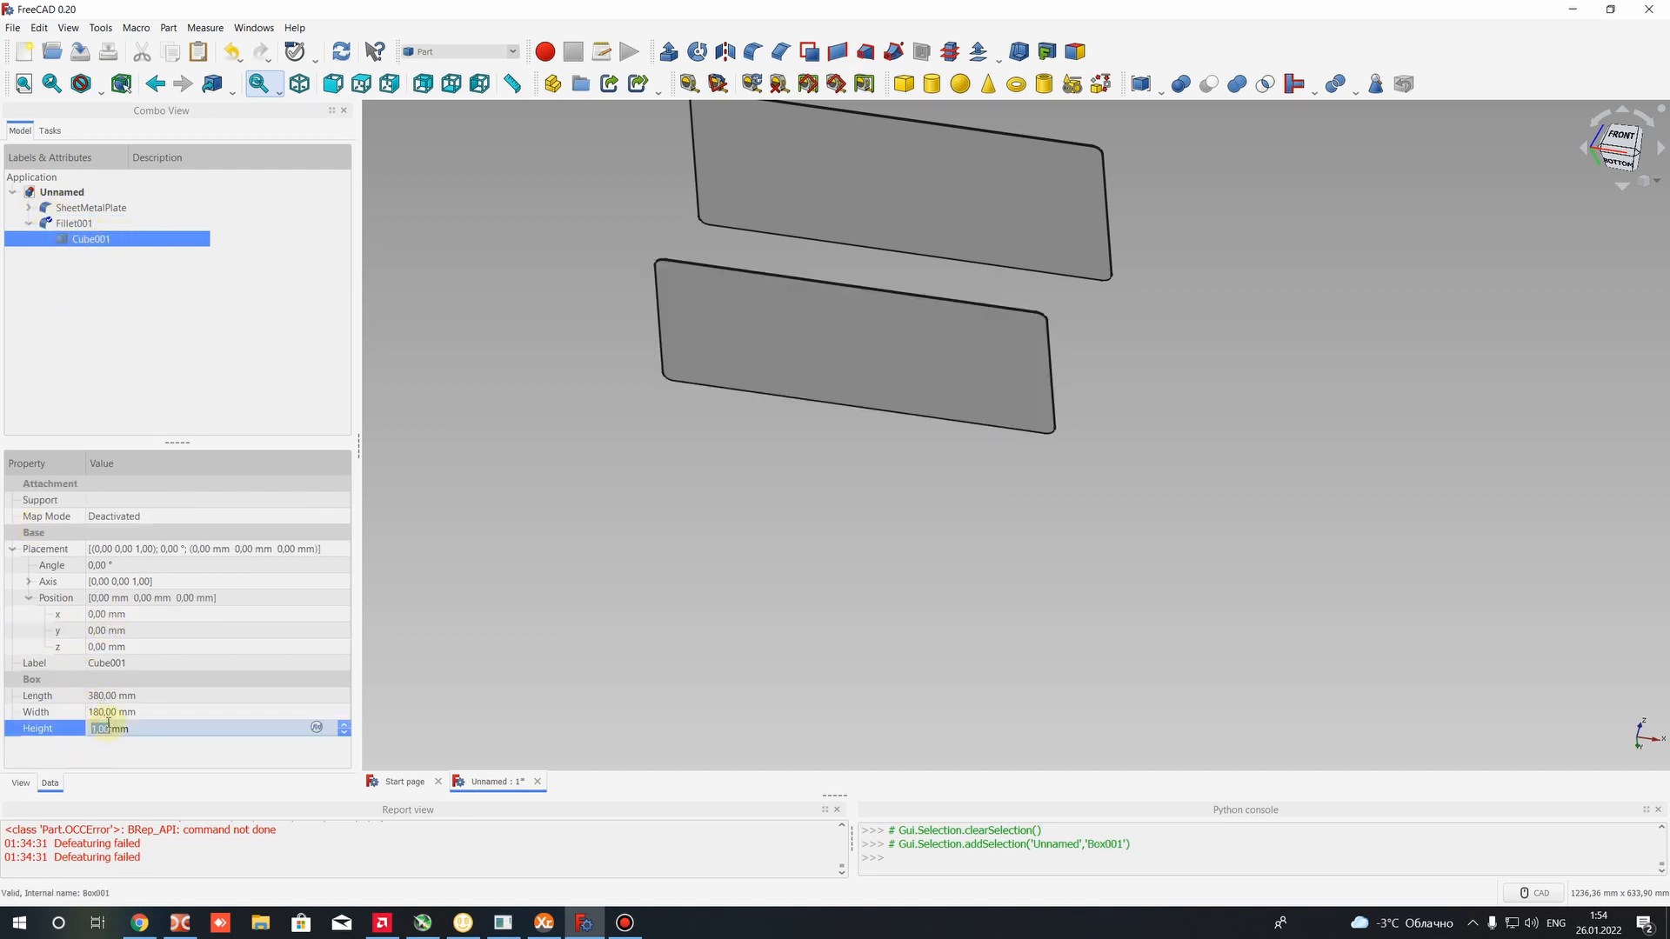
{"action": "type", "text": "5"}
{"action": "left_click", "coordinate": [840, 532]}
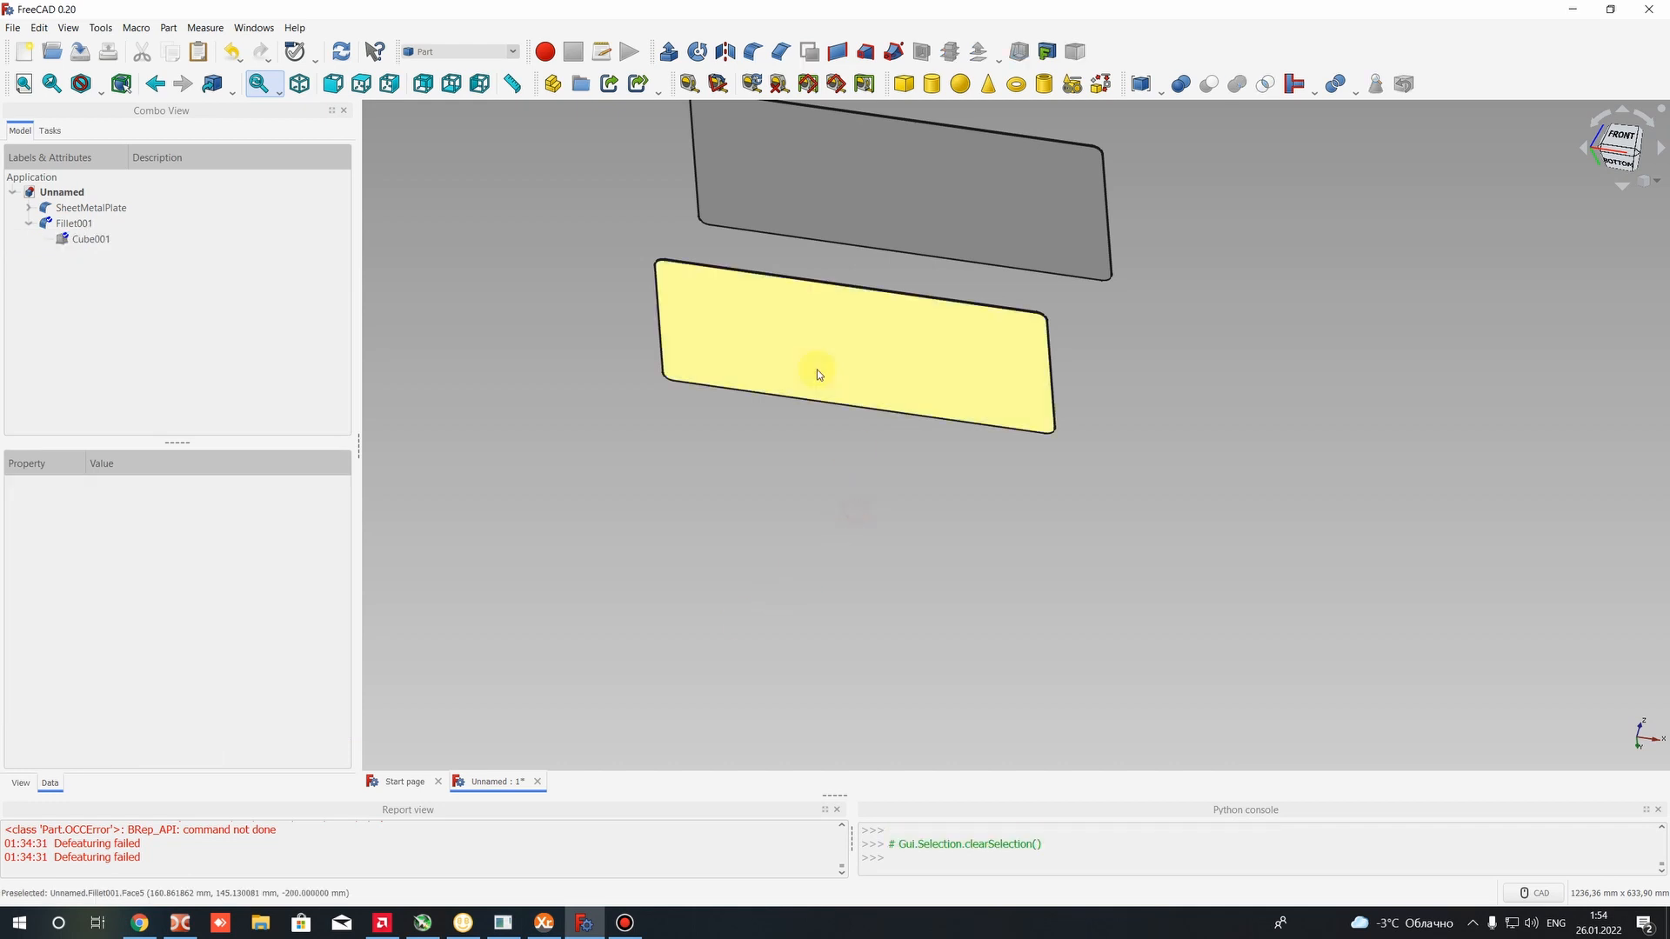
{"action": "left_click", "coordinate": [341, 52]}
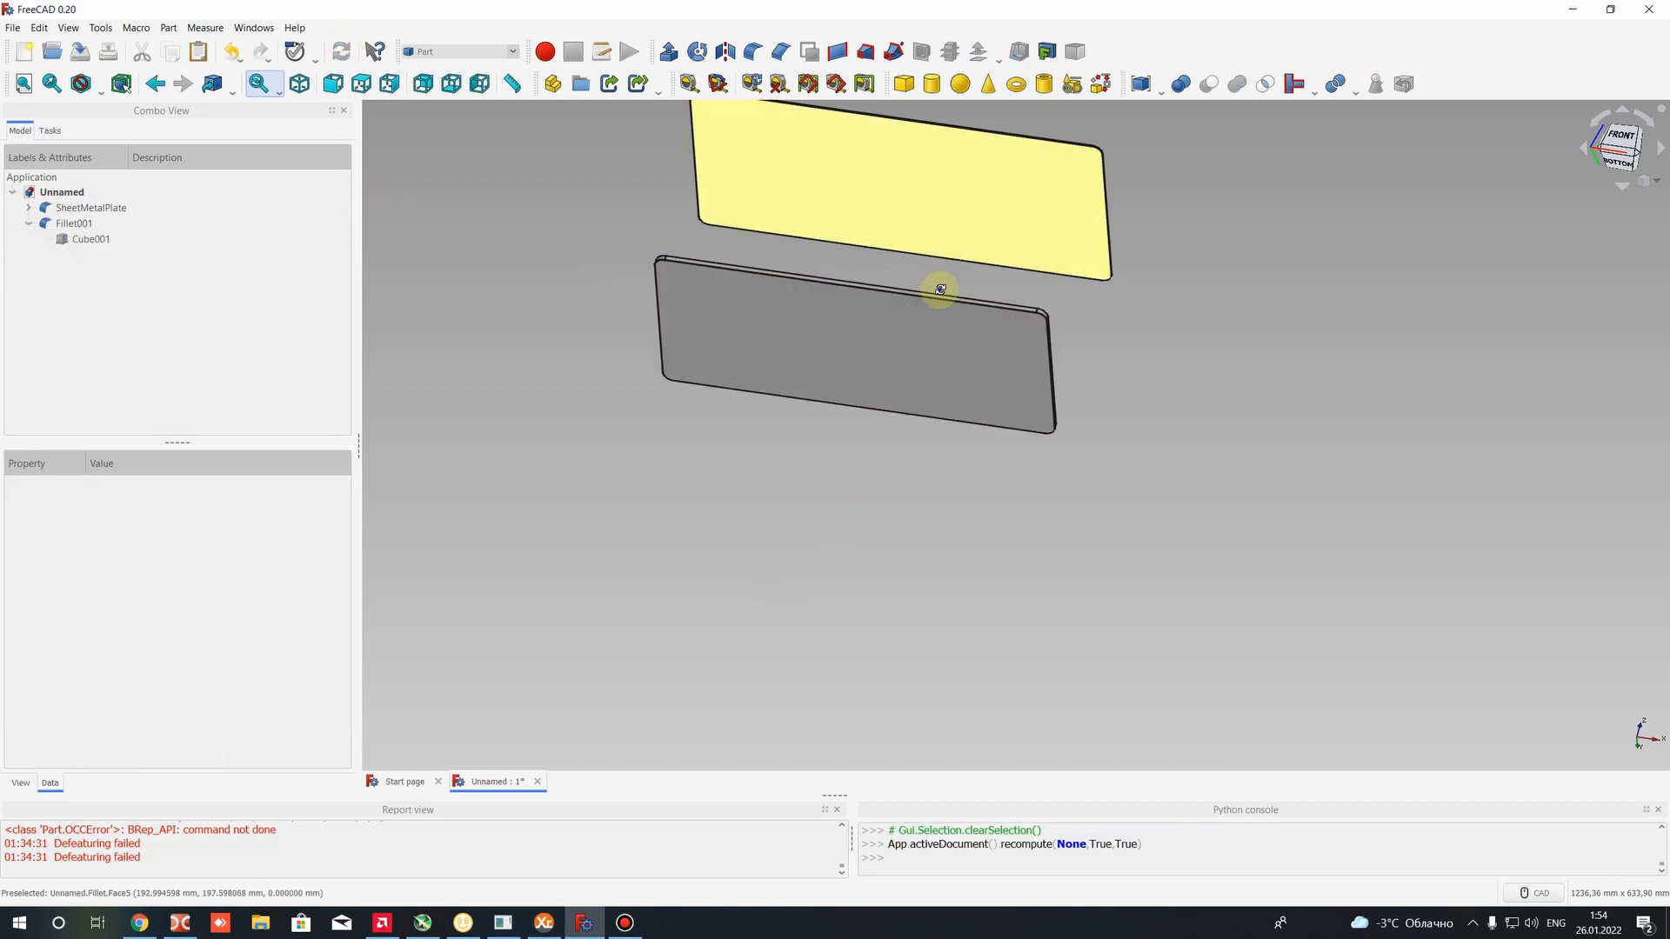
Examine the long side face and rounded corner of the thickened Fillet001 plate up close
{"action": "middle_click_drag", "start_coordinate": [943, 287], "coordinate": [991, 313]}
{"action": "scroll", "coordinate": [1040, 325], "scroll_direction": "up", "scroll_amount": 6}
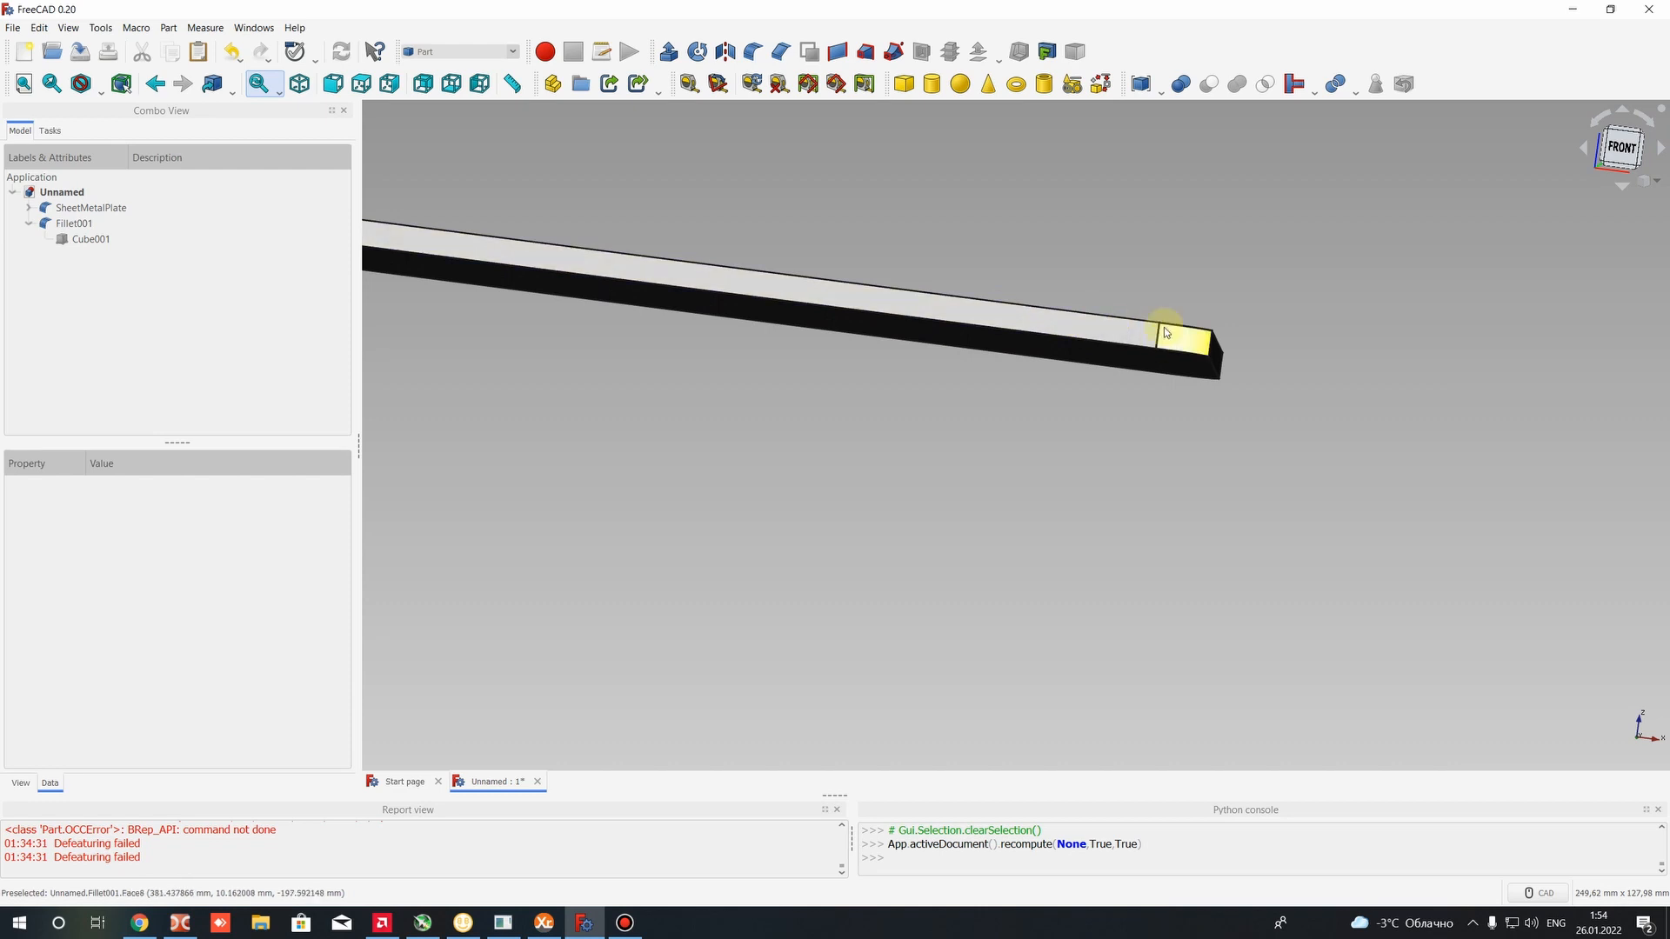
{"action": "scroll", "coordinate": [1140, 331], "scroll_direction": "down", "scroll_amount": 4}
{"action": "scroll", "coordinate": [1131, 321], "scroll_direction": "up", "scroll_amount": 4}
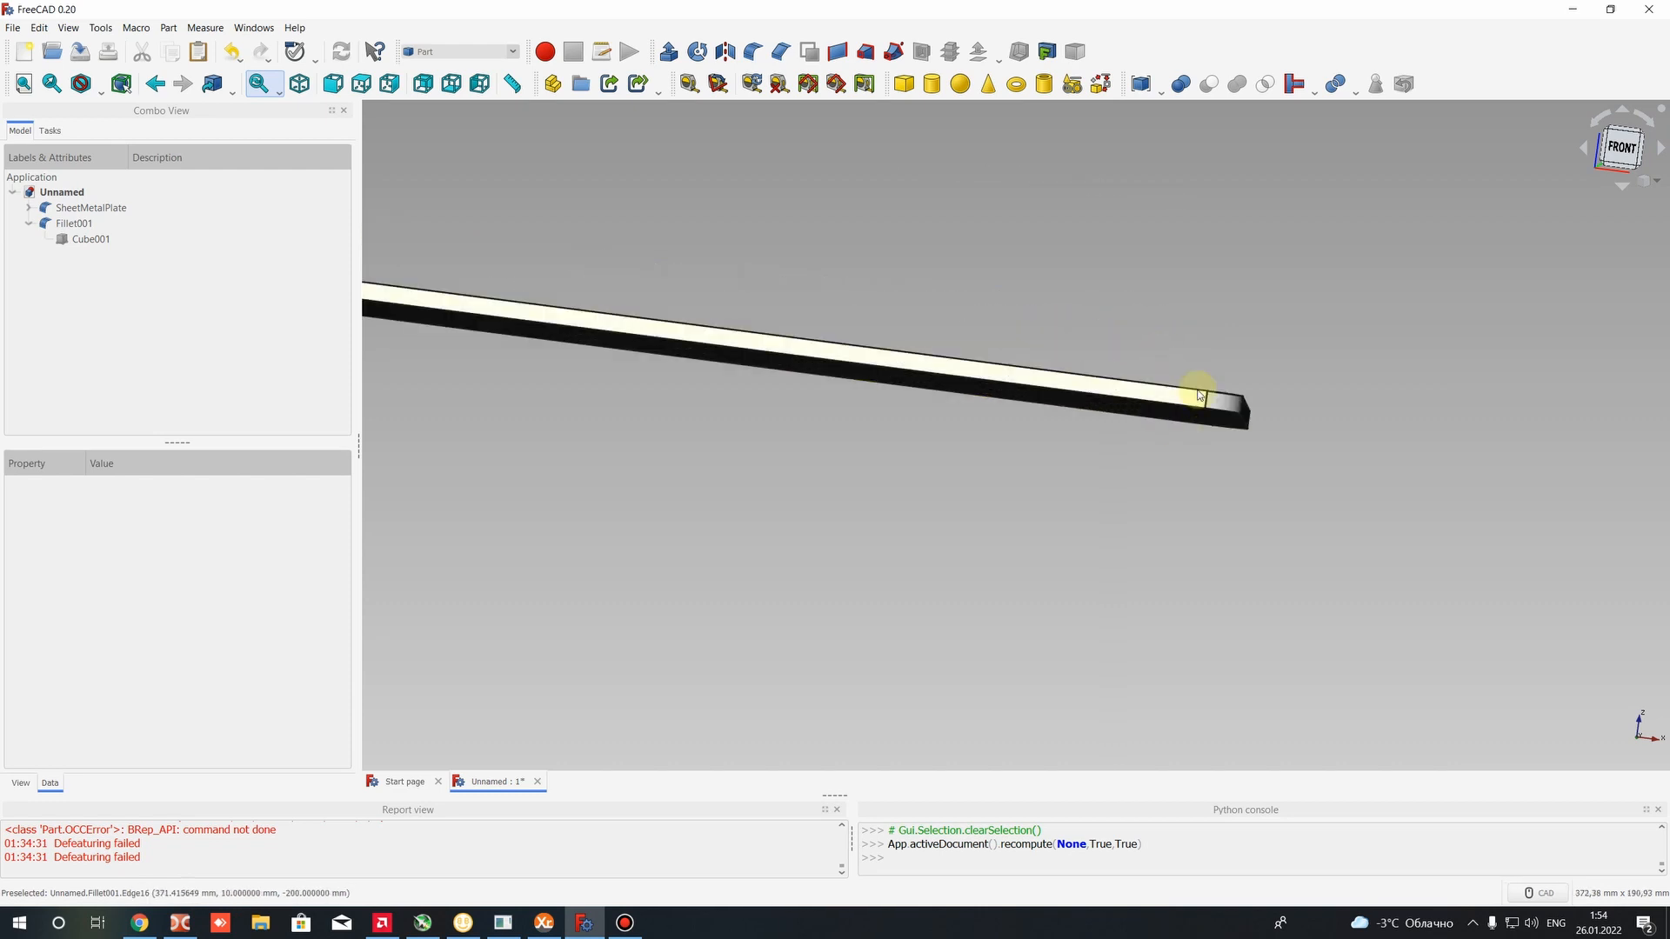
{"action": "scroll", "coordinate": [1206, 400], "scroll_direction": "up", "scroll_amount": 5}
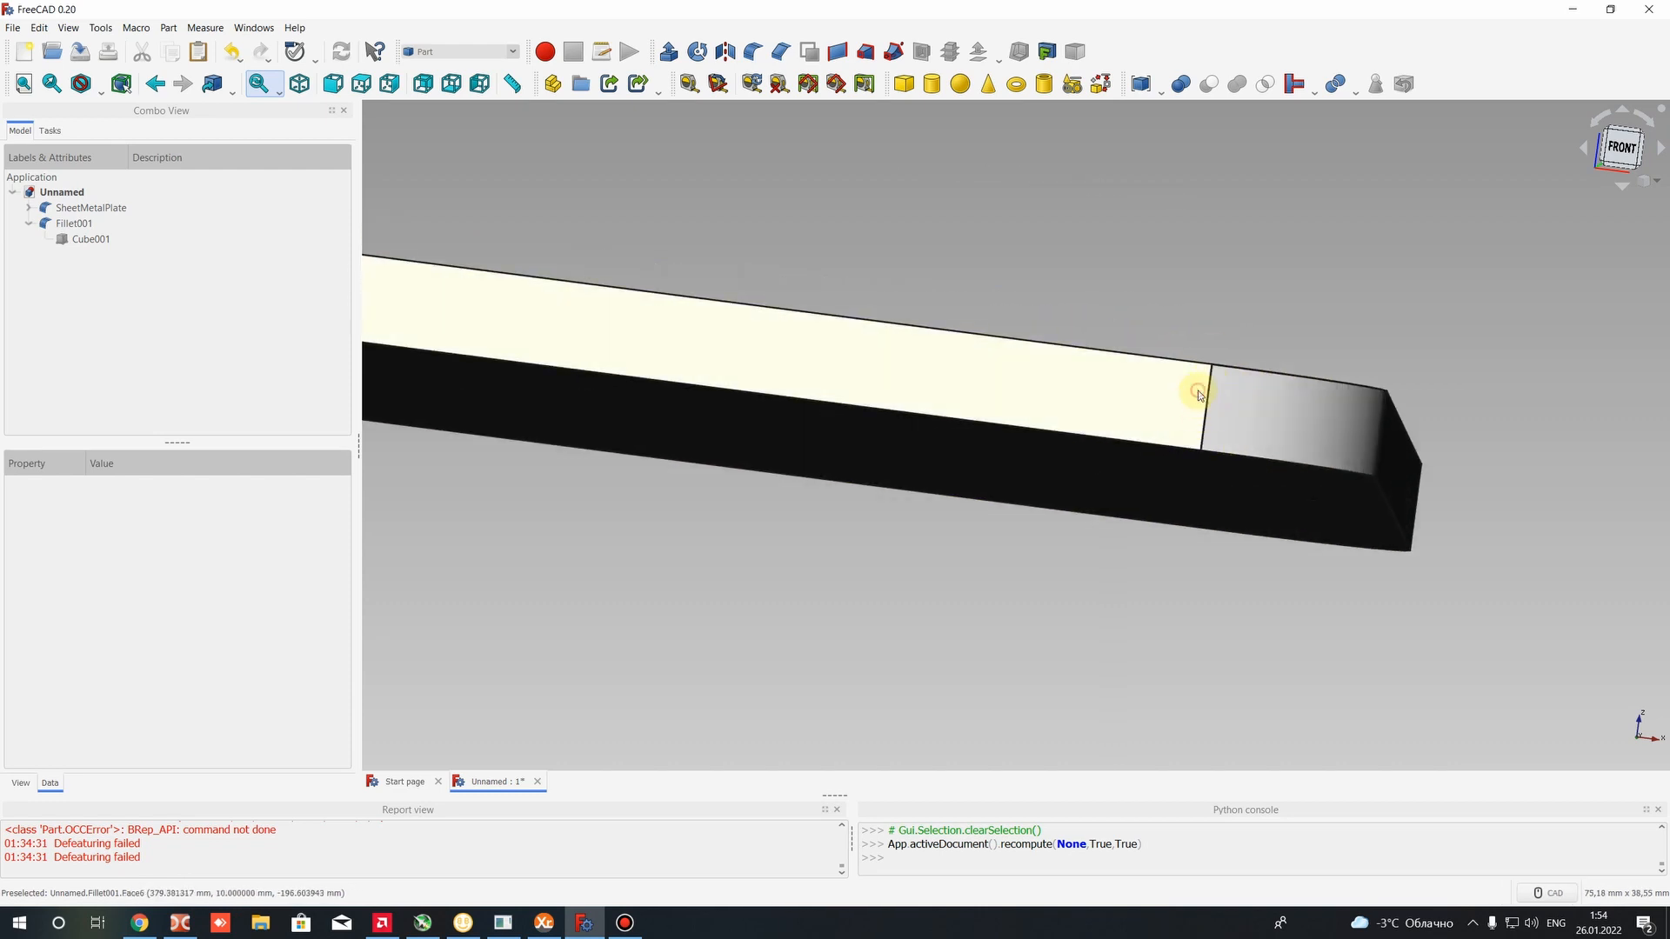
{"action": "left_click", "coordinate": [1199, 394]}
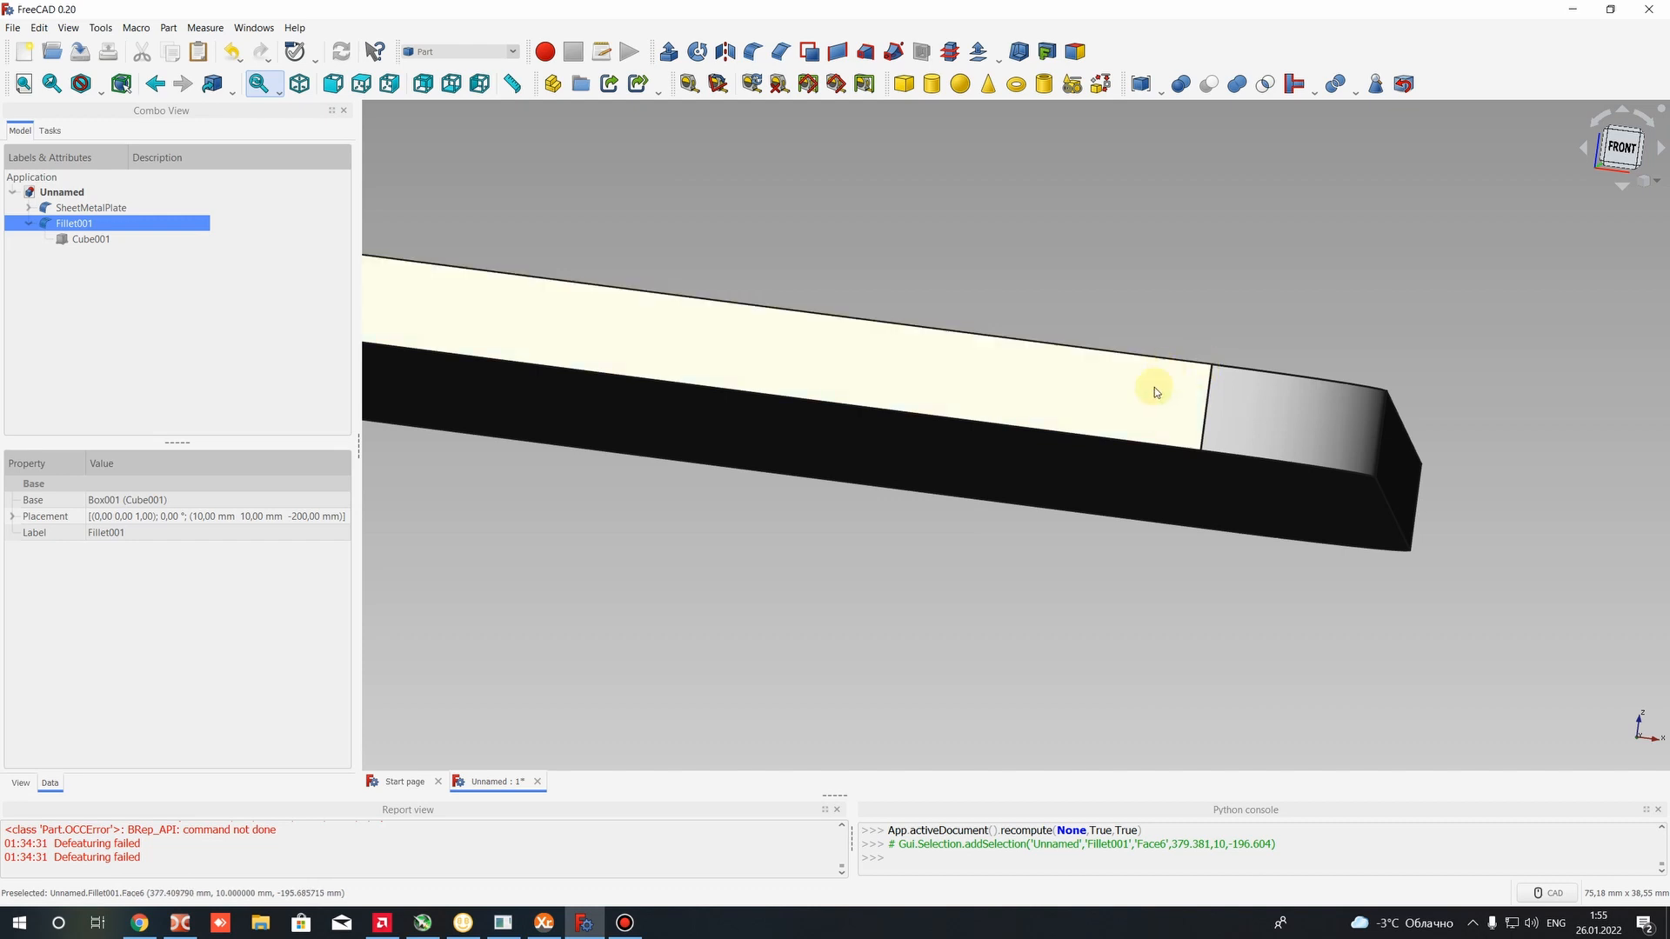
{"action": "scroll", "coordinate": [1139, 376], "scroll_direction": "down", "scroll_amount": 10}
{"action": "scroll", "coordinate": [1120, 357], "scroll_direction": "up", "scroll_amount": 3}
Create a new sketch on the upper face of Fillet001 in the Sketcher workbench, using the FlatFace attachment
{"action": "middle_click_drag", "start_coordinate": [1107, 276], "coordinate": [1062, 347]}
{"action": "scroll", "coordinate": [933, 462], "scroll_direction": "up", "scroll_amount": 2}
{"action": "left_click", "coordinate": [842, 390]}
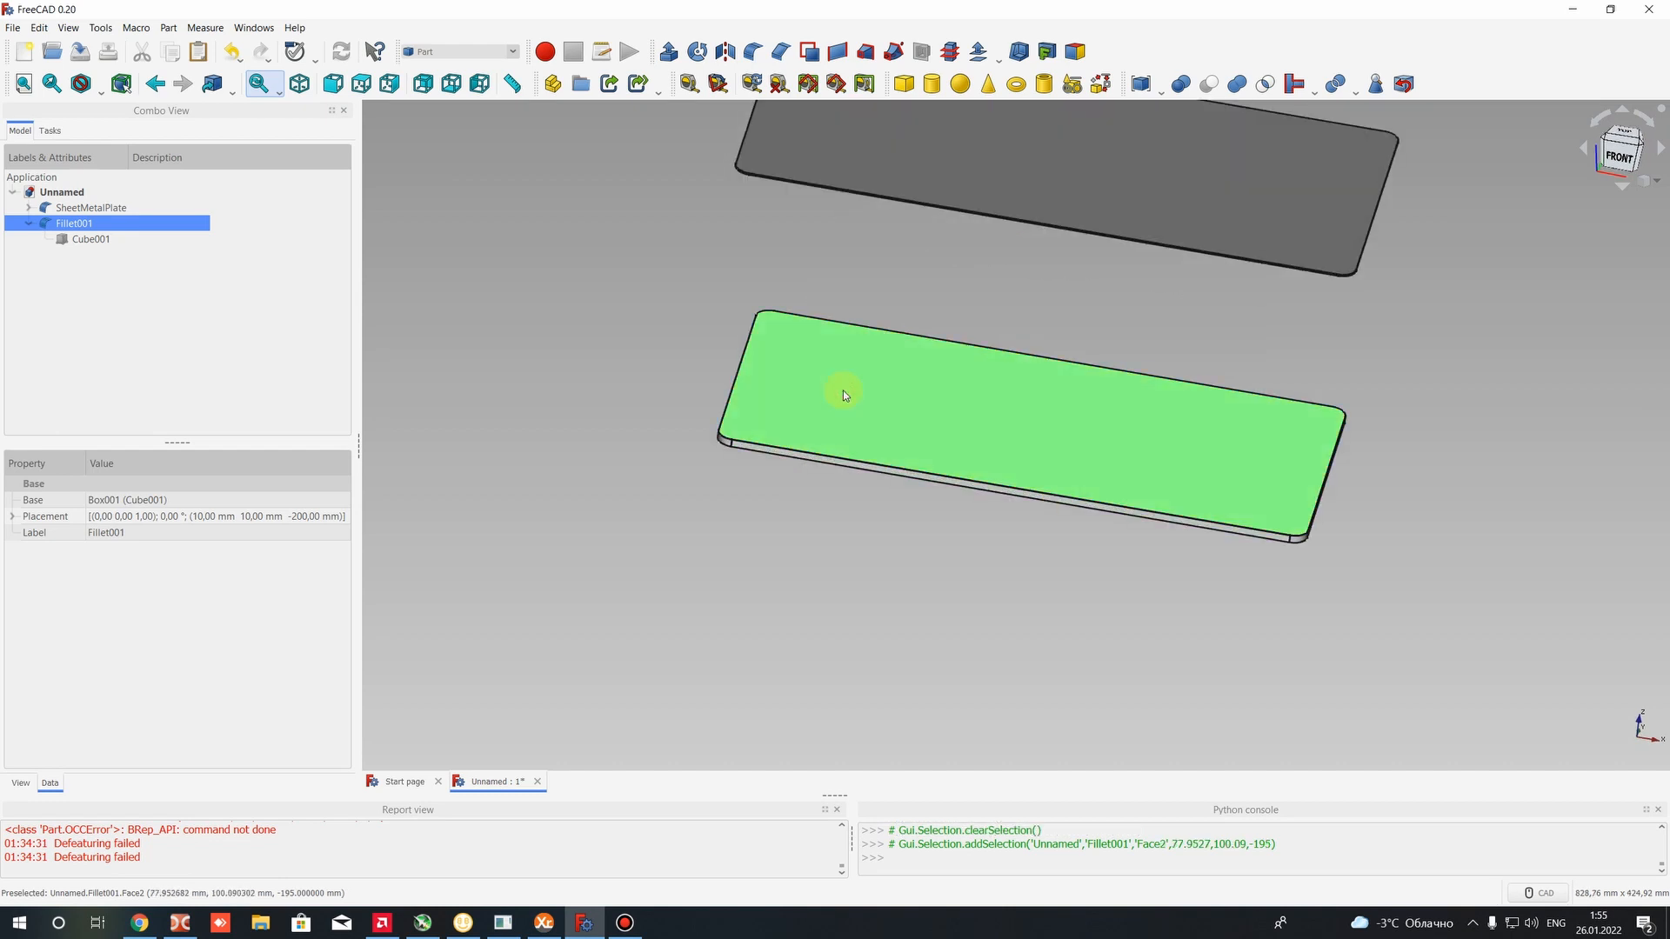
{"action": "left_click", "coordinate": [873, 402]}
{"action": "scroll", "coordinate": [800, 352], "scroll_direction": "up", "scroll_amount": 2}
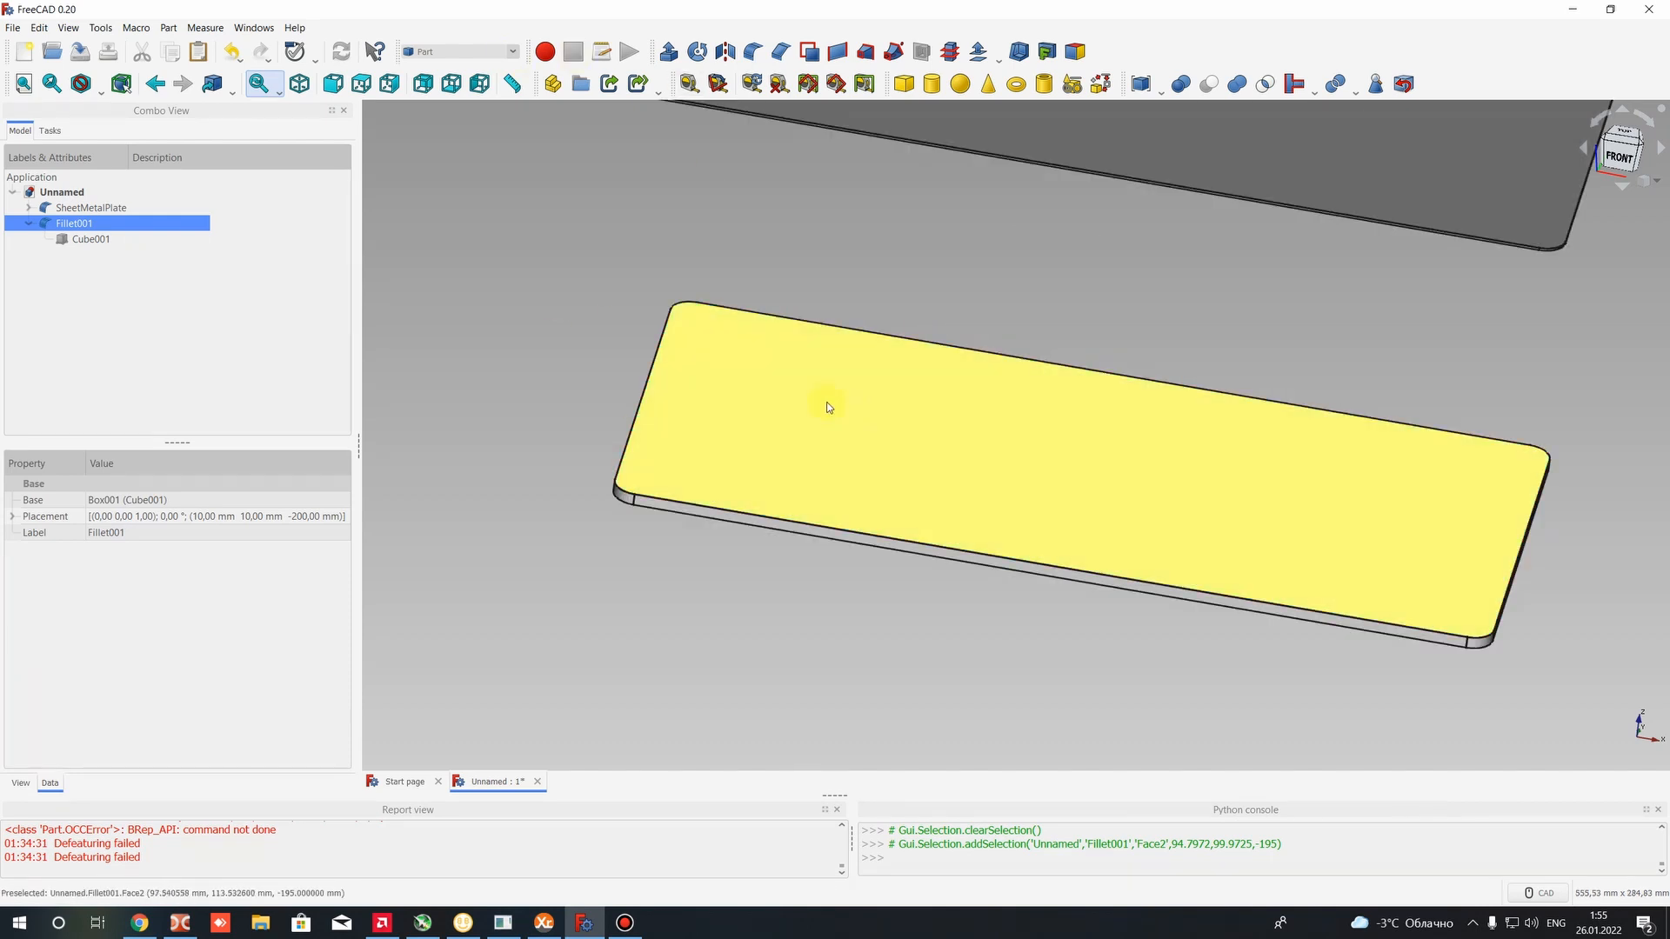
{"action": "left_click", "coordinate": [436, 51]}
{"action": "left_click", "coordinate": [433, 255]}
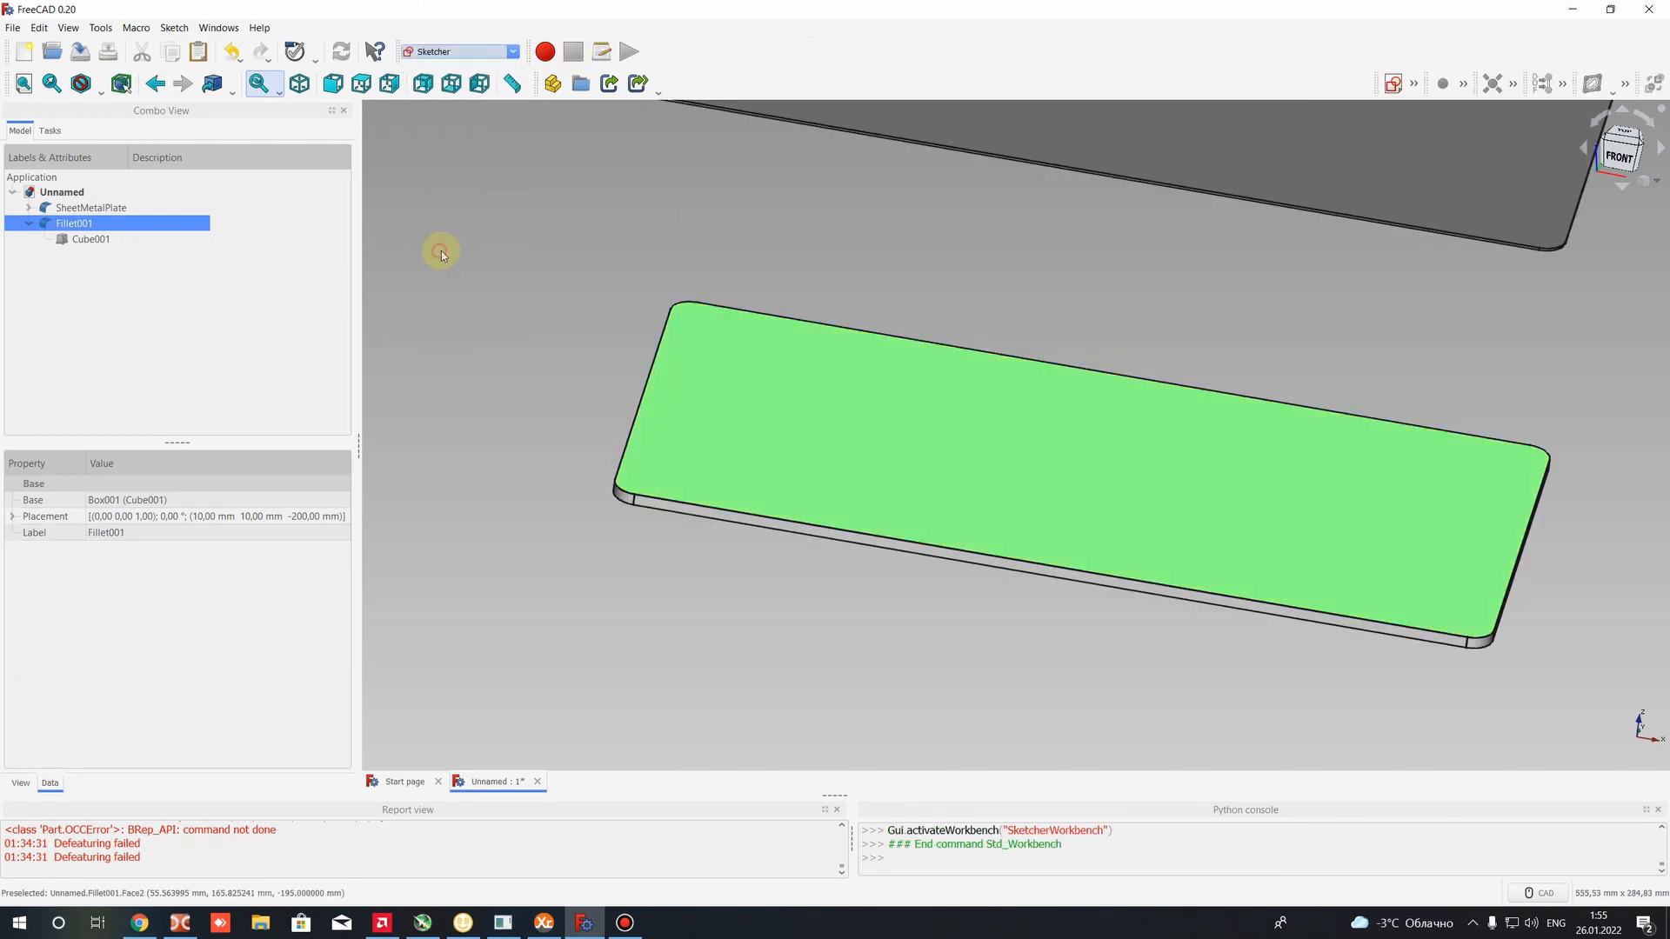
{"action": "left_click", "coordinate": [690, 83]}
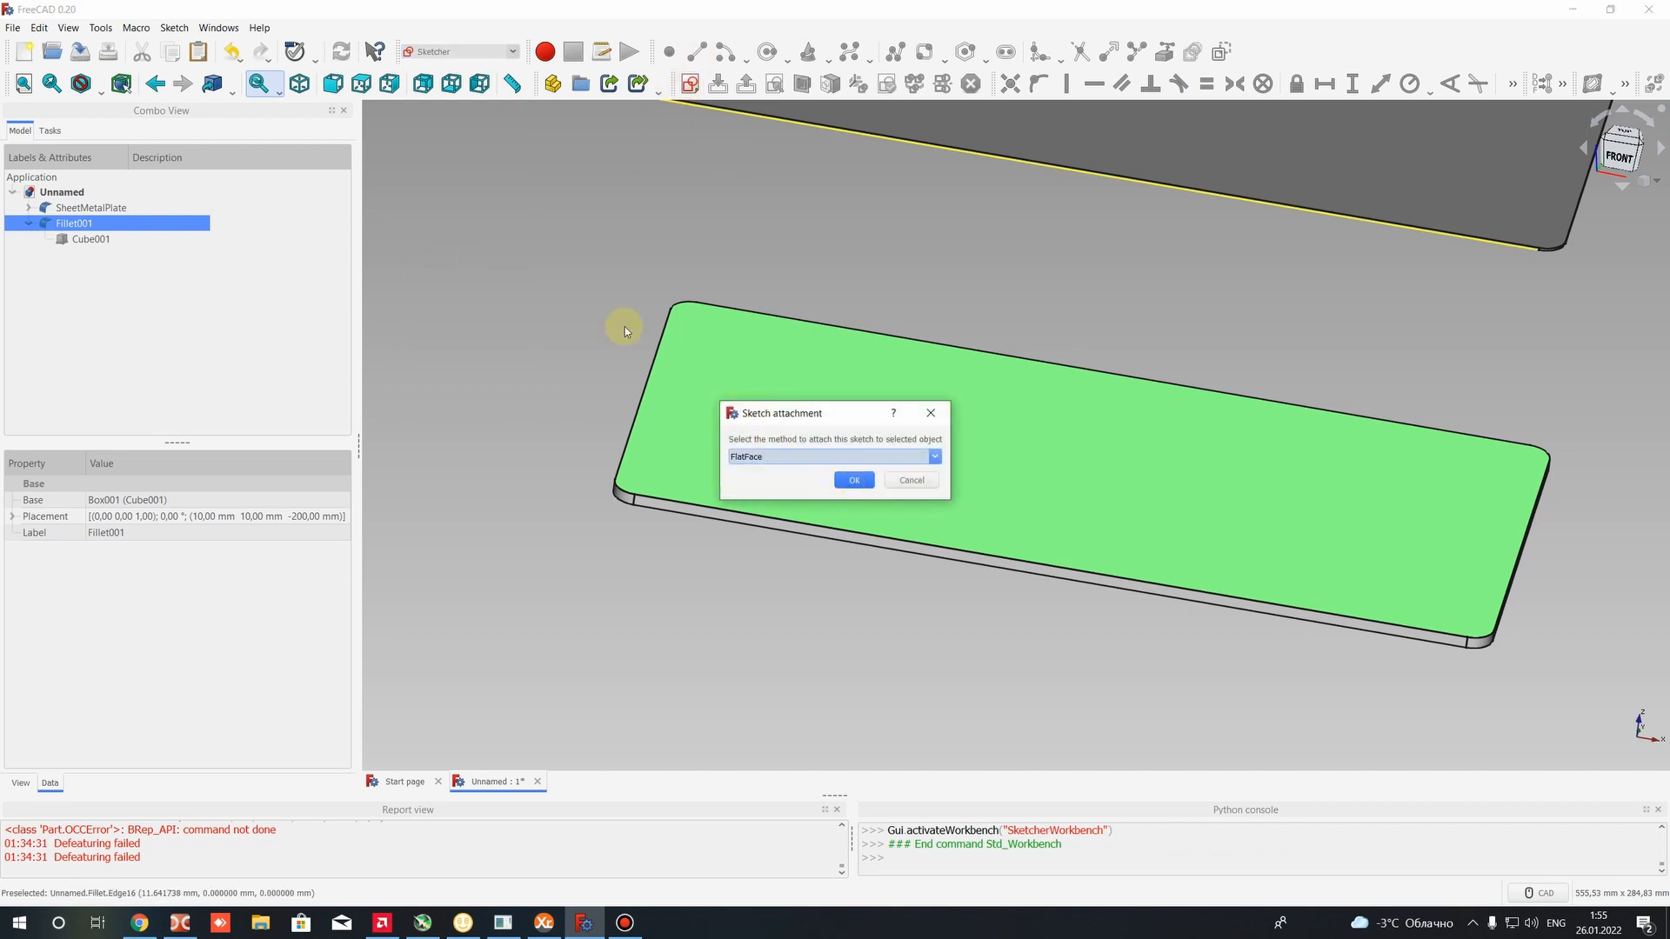
{"action": "left_click", "coordinate": [853, 480]}
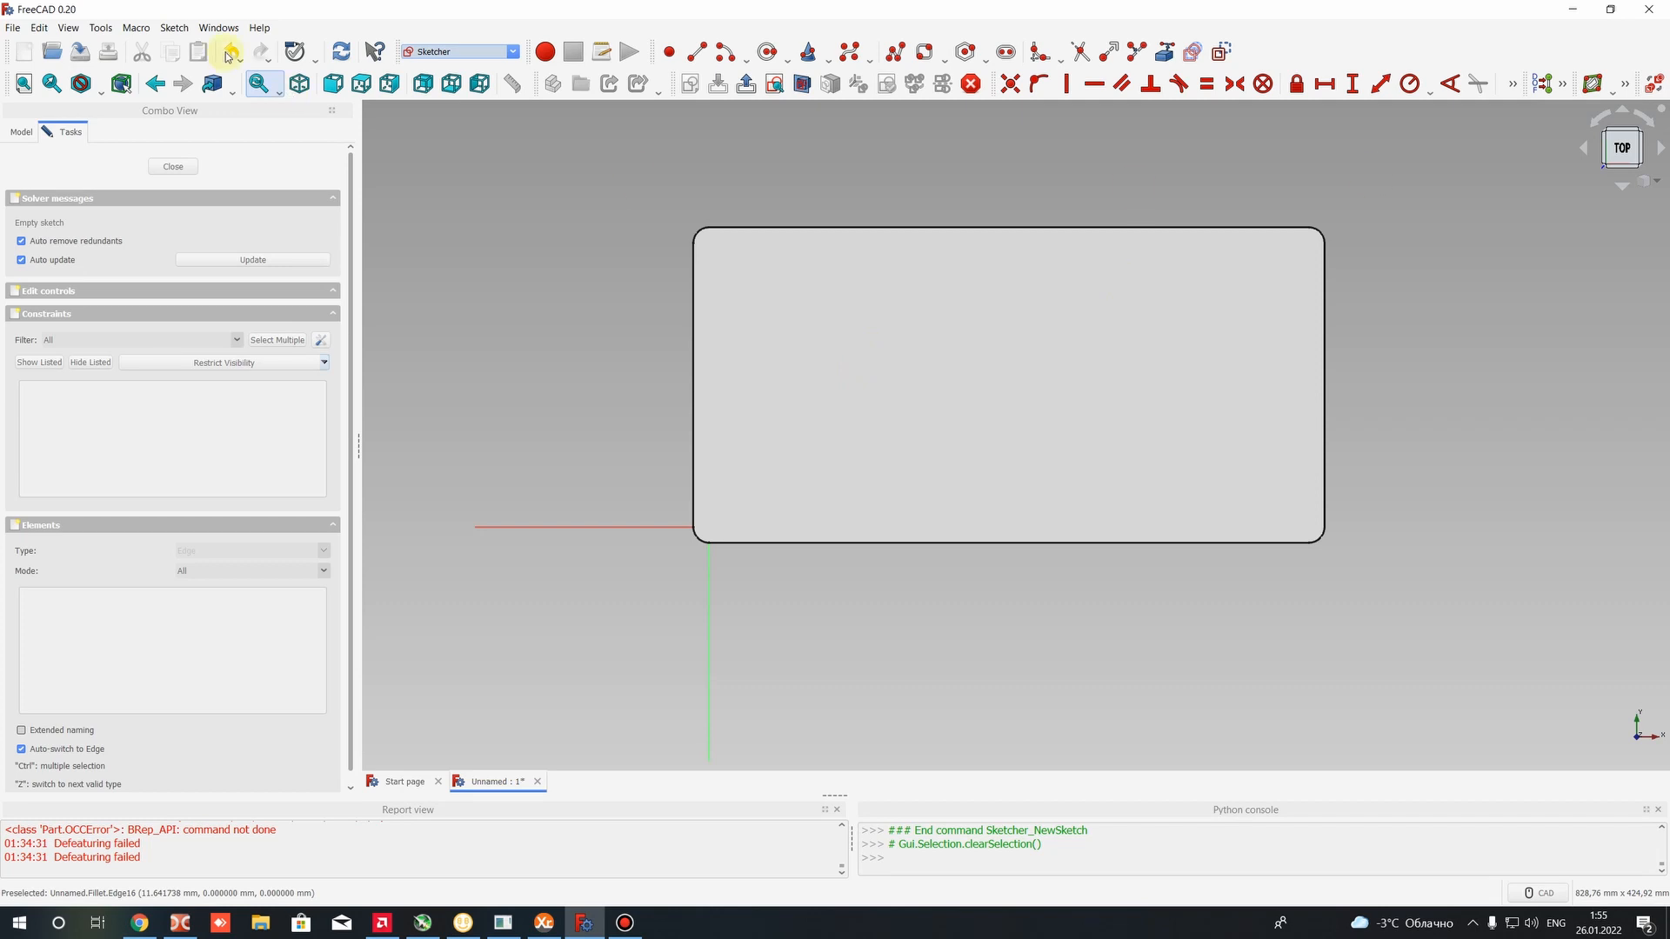
Hide SheetMetalPlate so that only the Fillet001 plate remains as reference for the sketch
{"action": "left_click", "coordinate": [21, 132]}
{"action": "left_click", "coordinate": [67, 215]}
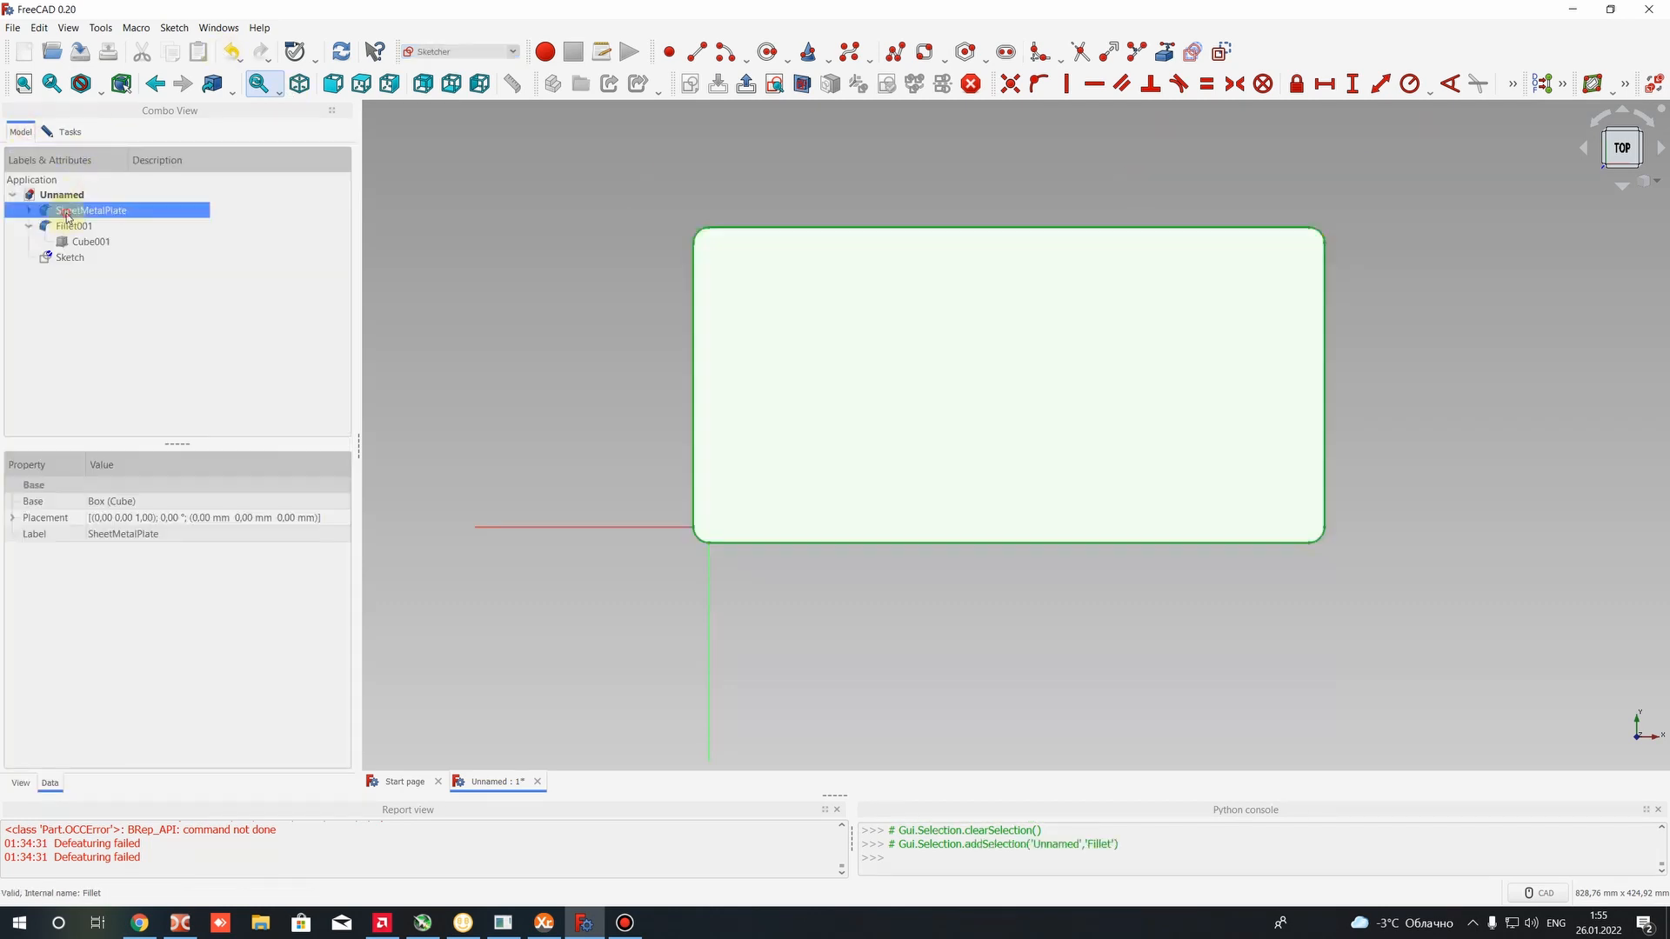
{"action": "right_click", "coordinate": [116, 216]}
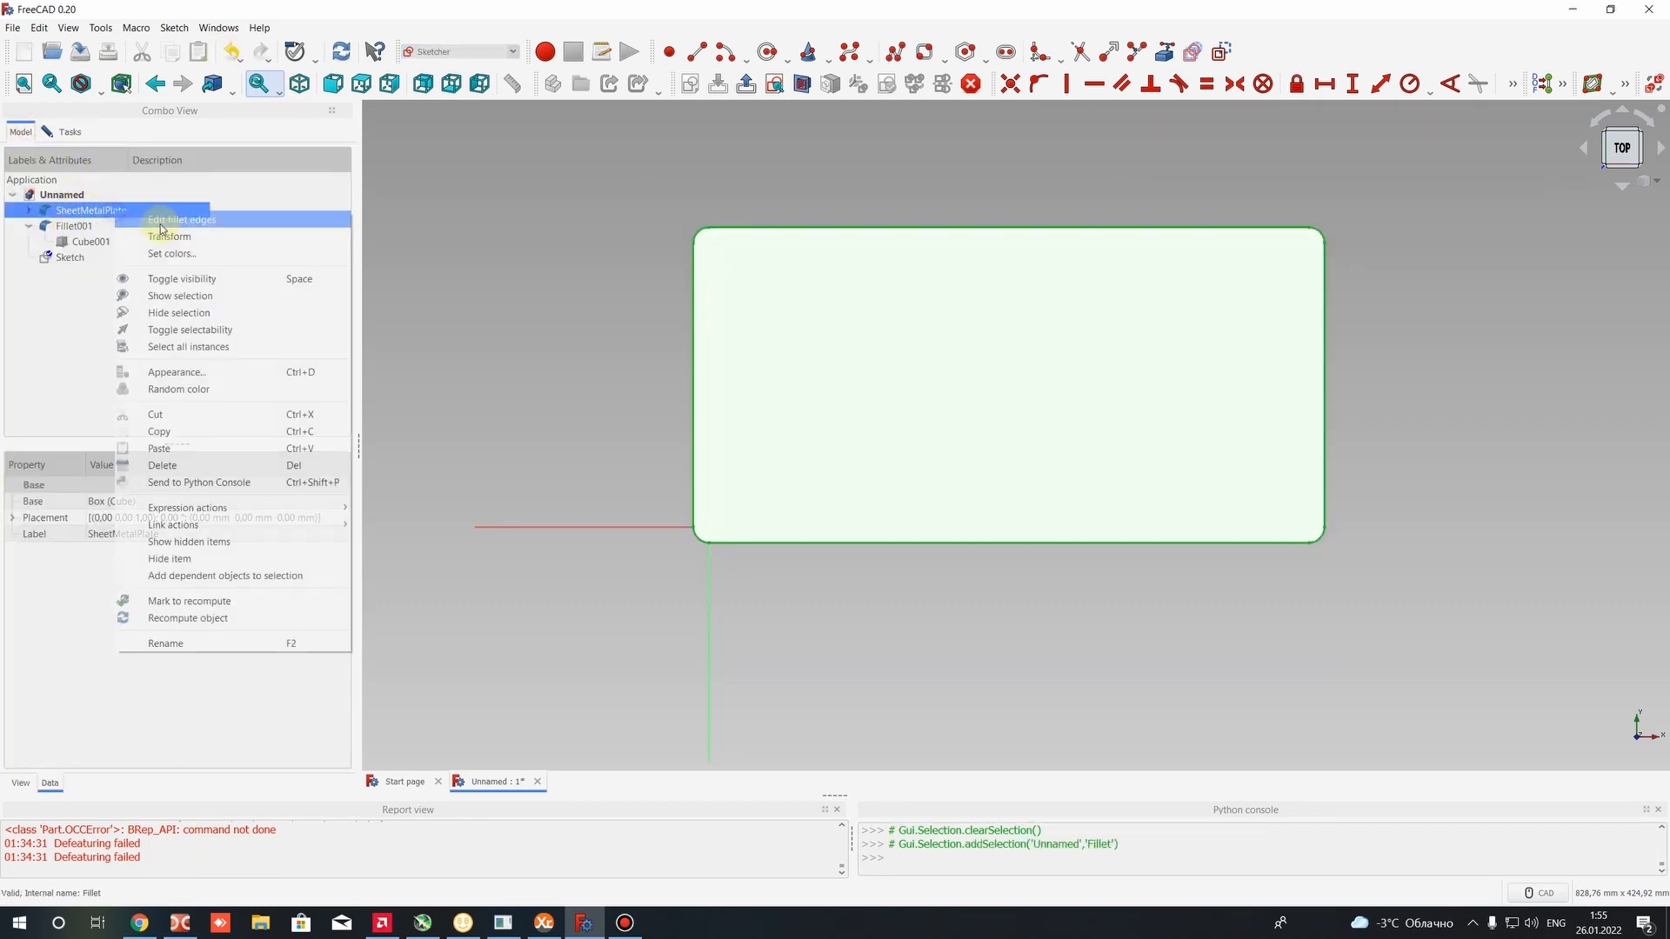
{"action": "left_click", "coordinate": [170, 281]}
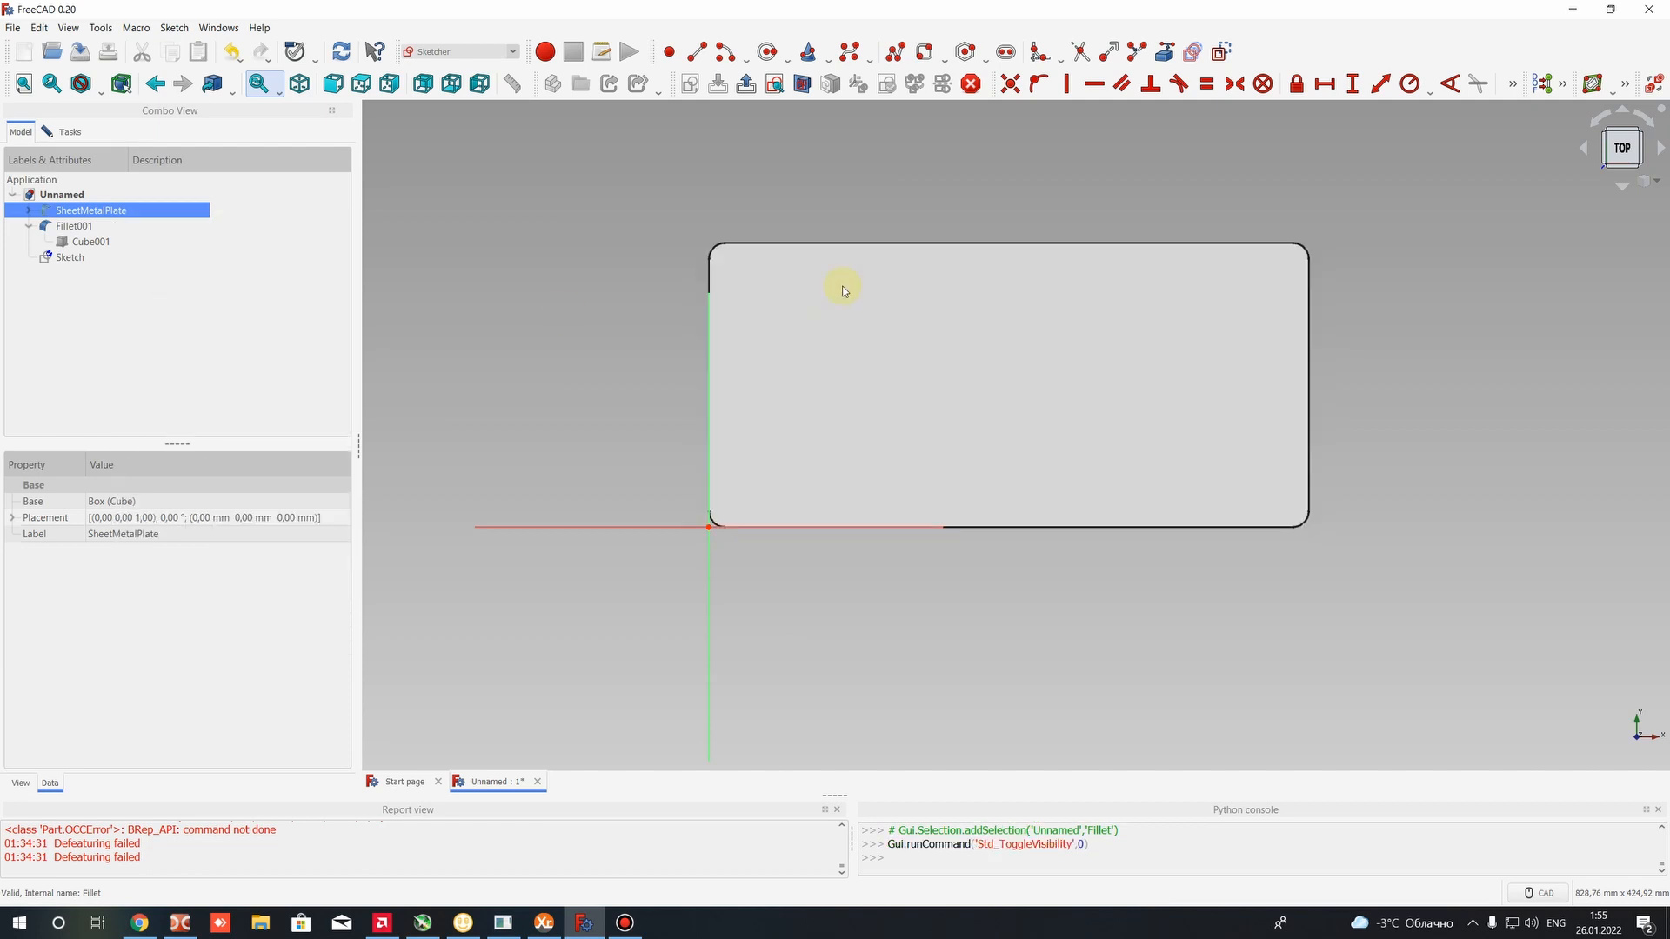
{"action": "scroll", "coordinate": [850, 283], "scroll_direction": "up", "scroll_amount": 2}
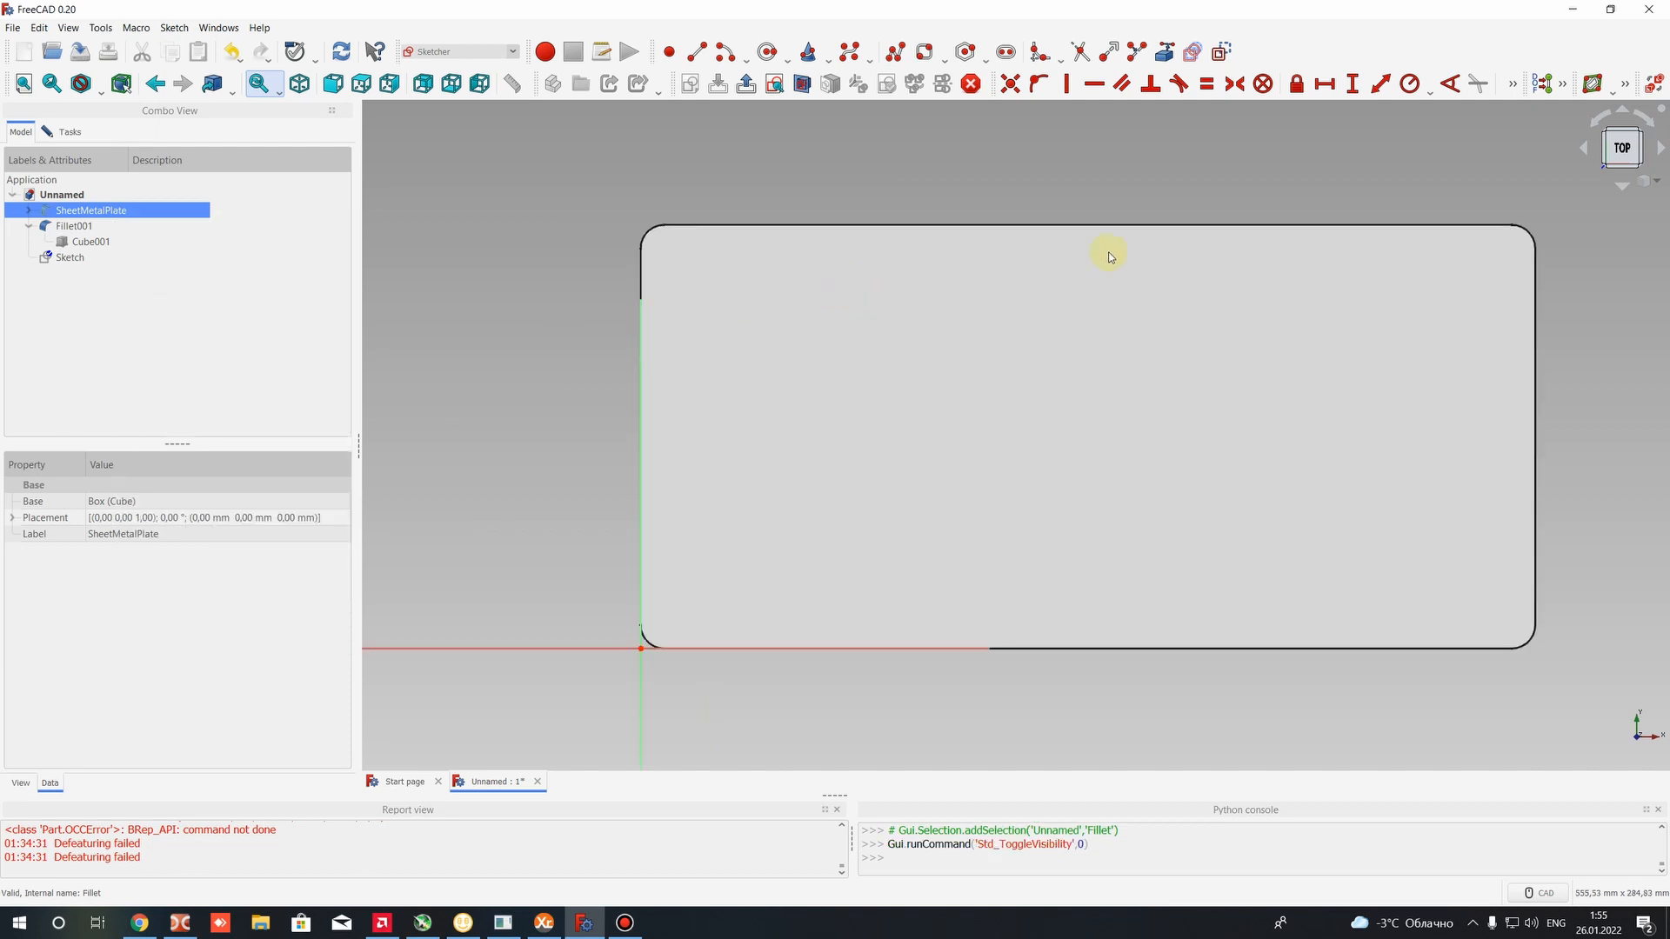
{"action": "left_click", "coordinate": [1056, 393]}
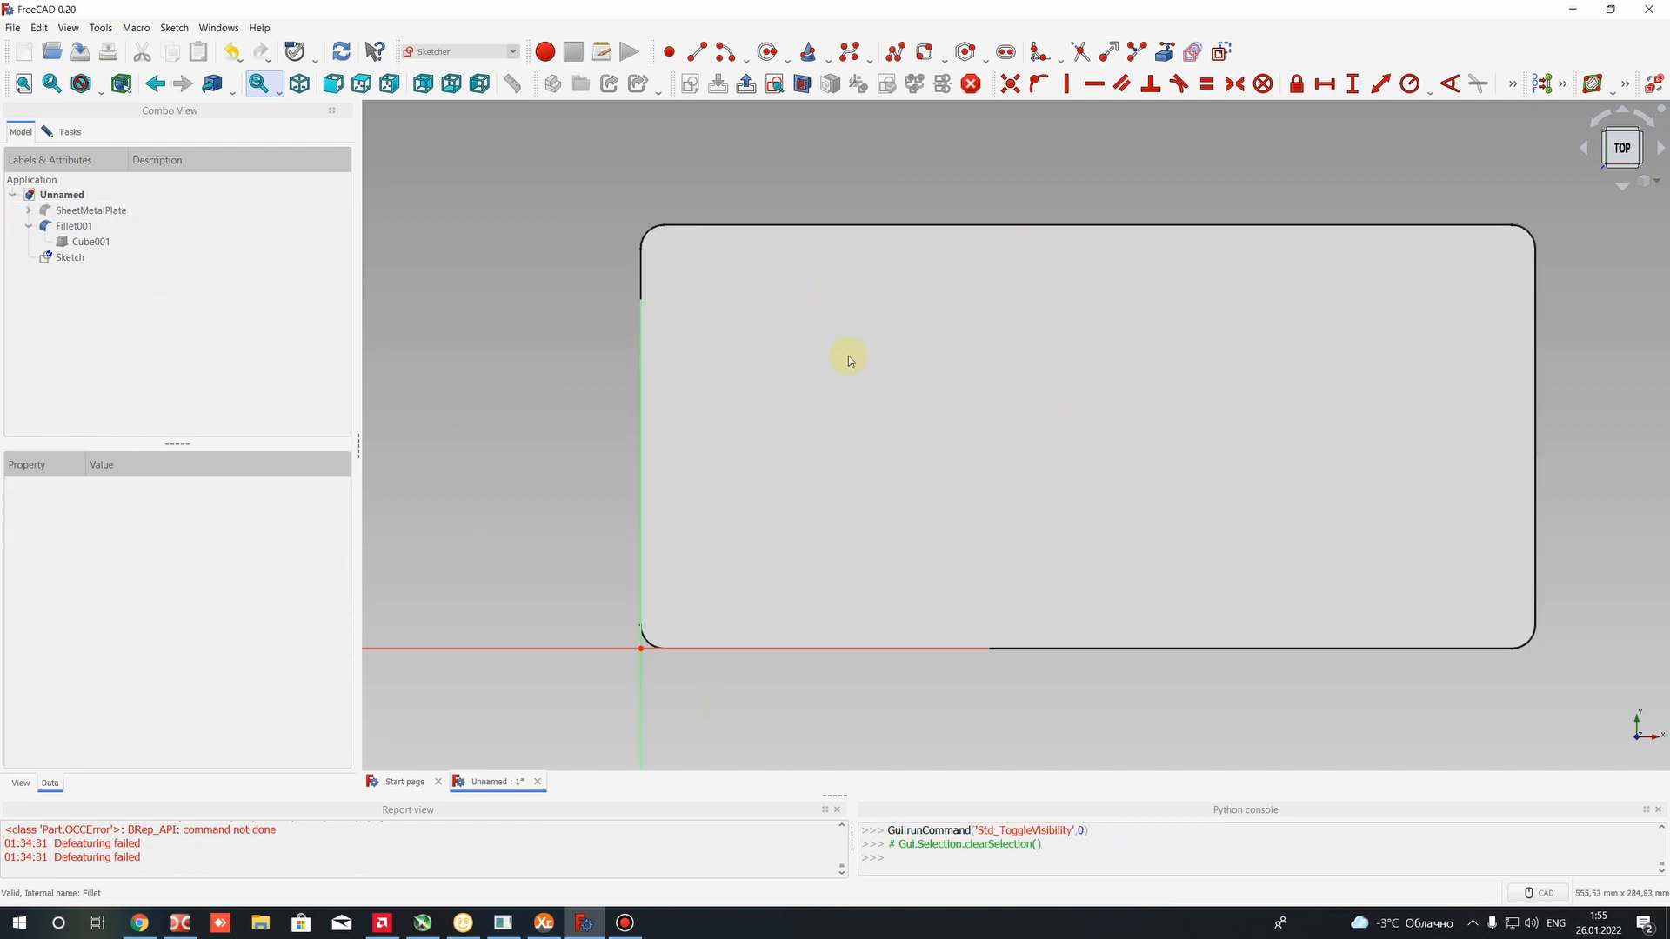
Sketch a rounded rectangle about 172 mm wide on the left half of the Fillet001 face
{"action": "left_click", "coordinate": [946, 55]}
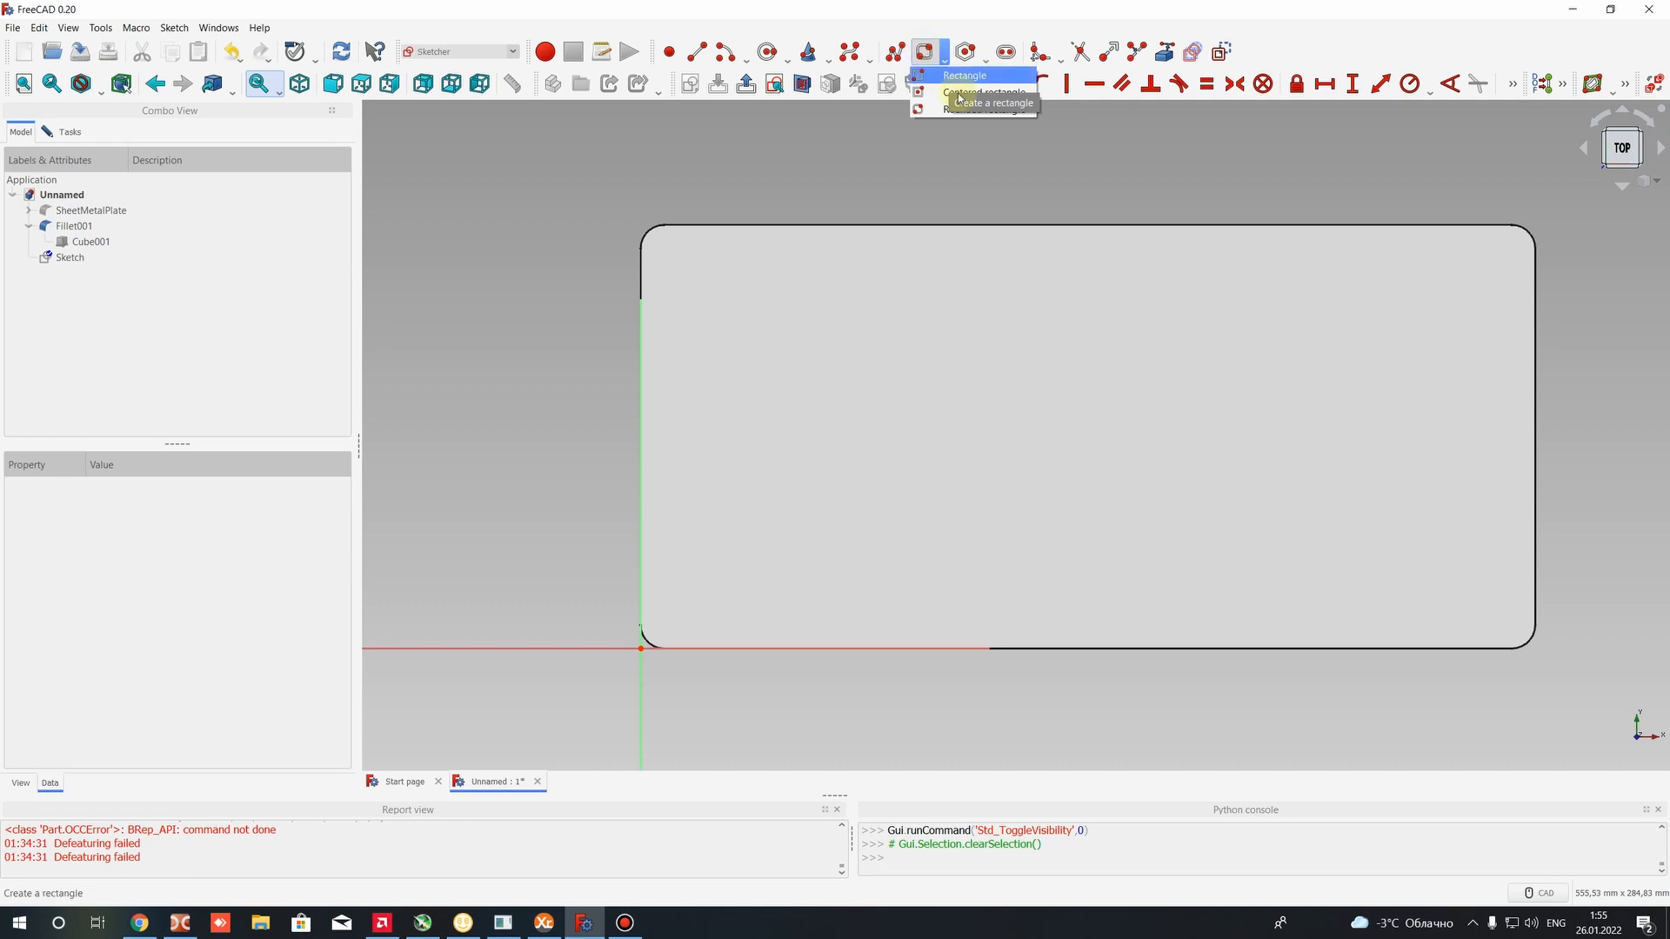
{"action": "left_click", "coordinate": [961, 76]}
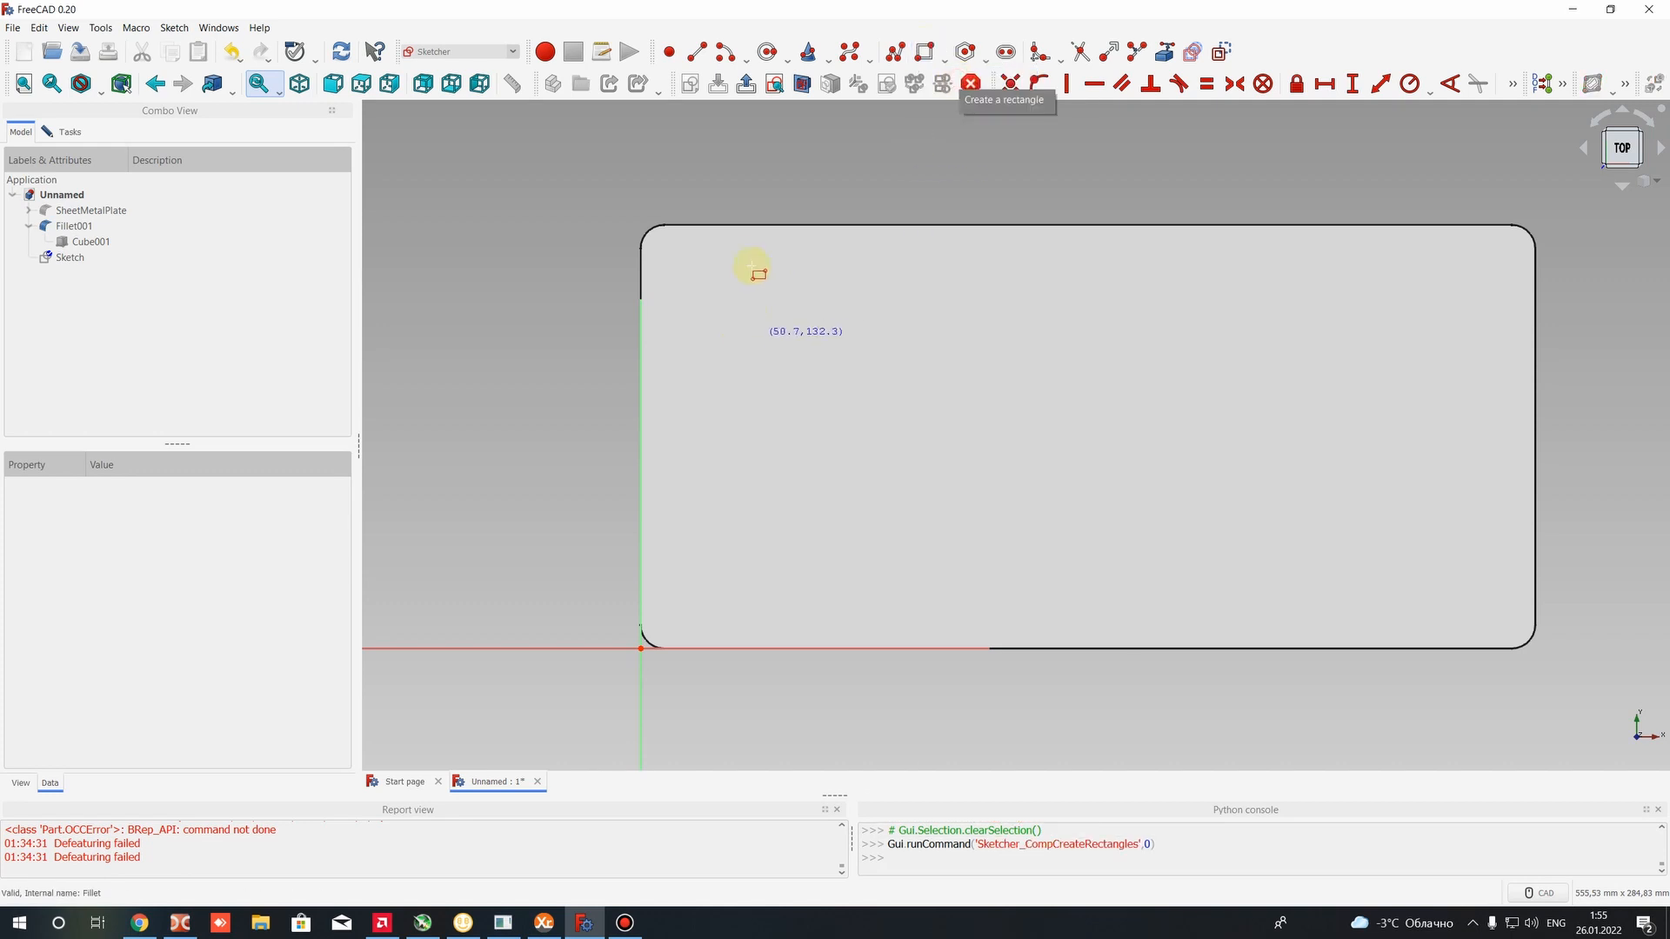
{"action": "left_click", "coordinate": [925, 51]}
{"action": "left_click", "coordinate": [945, 57]}
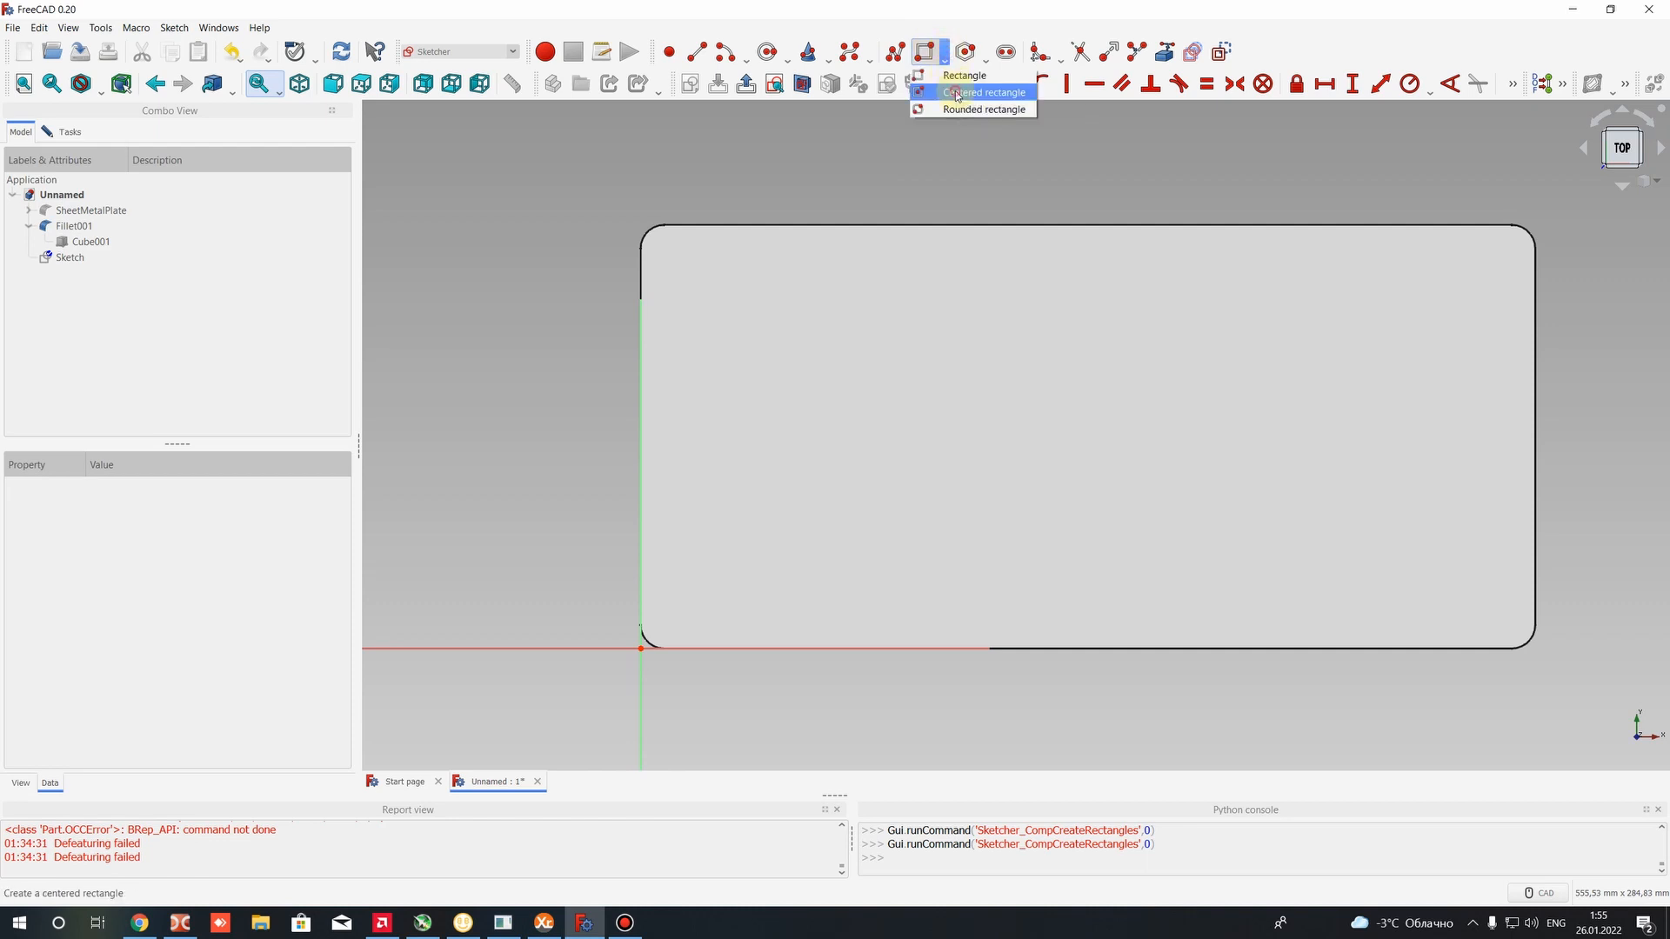
{"action": "left_click", "coordinate": [955, 111]}
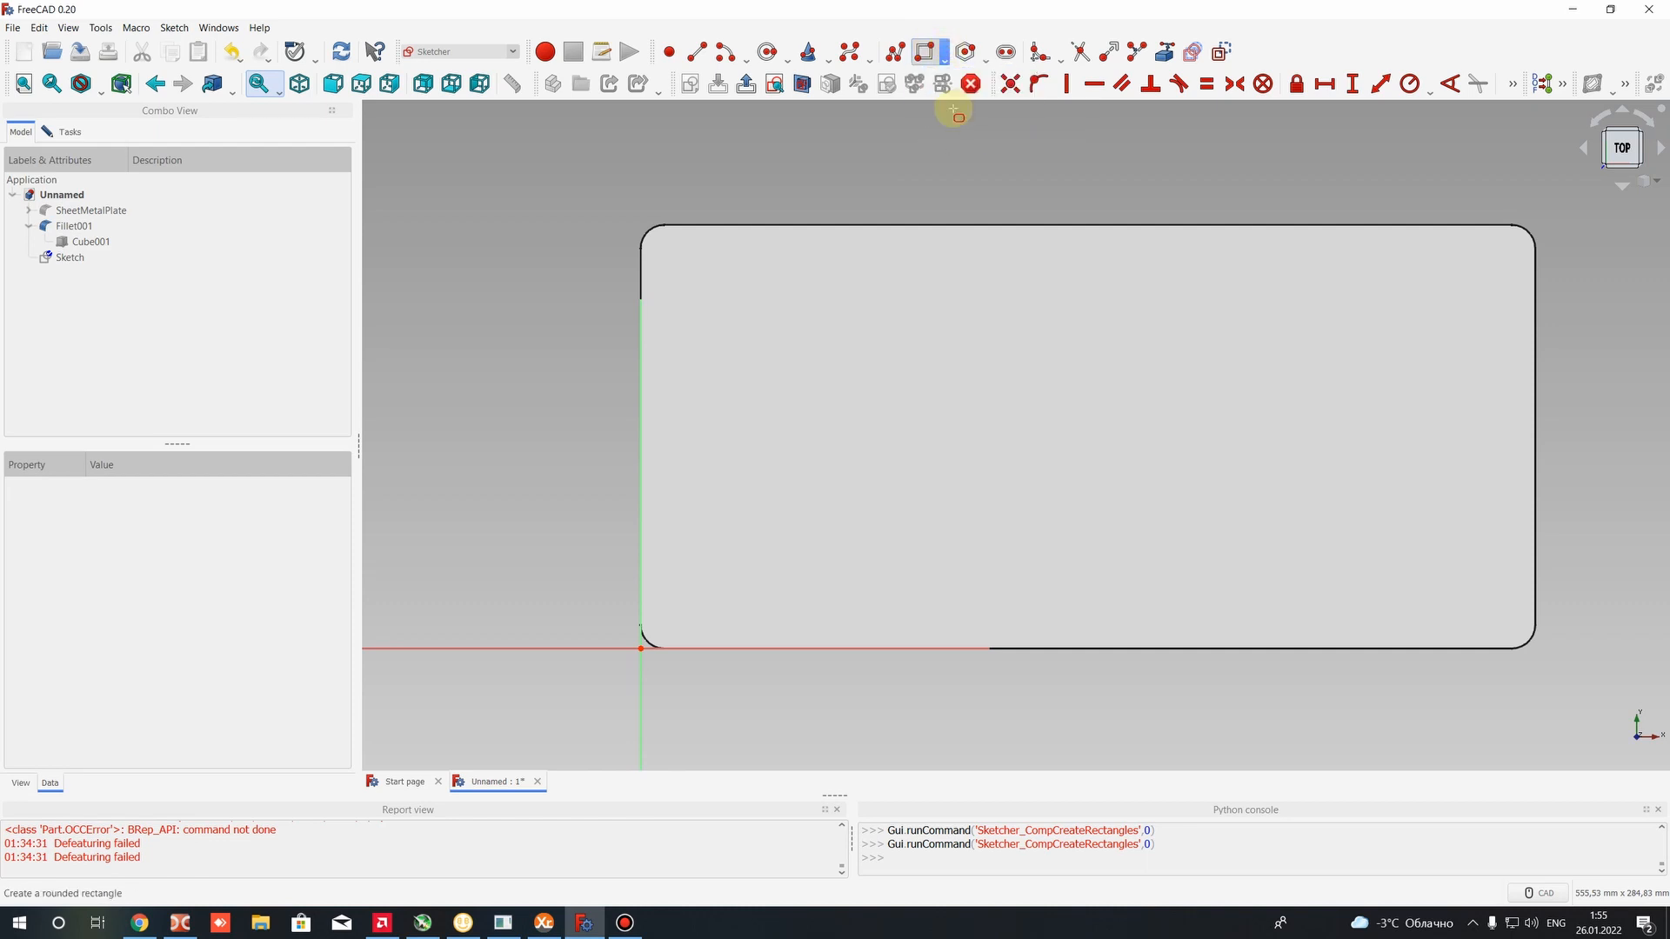
{"action": "left_click", "coordinate": [718, 274]}
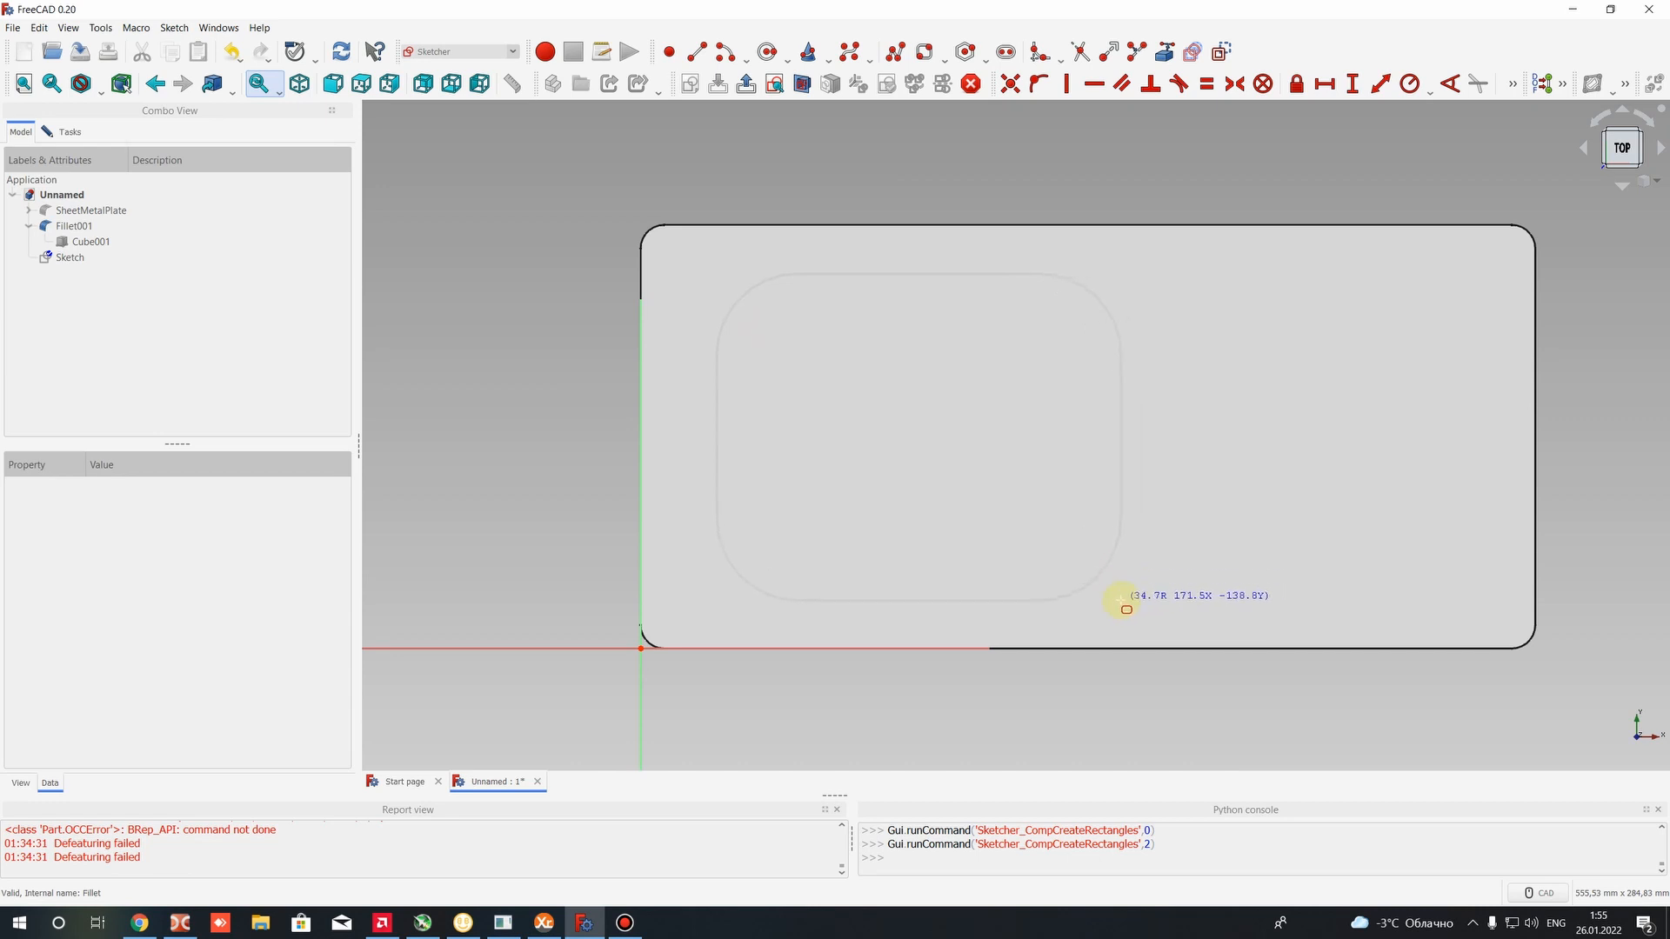
{"action": "left_click", "coordinate": [1122, 610]}
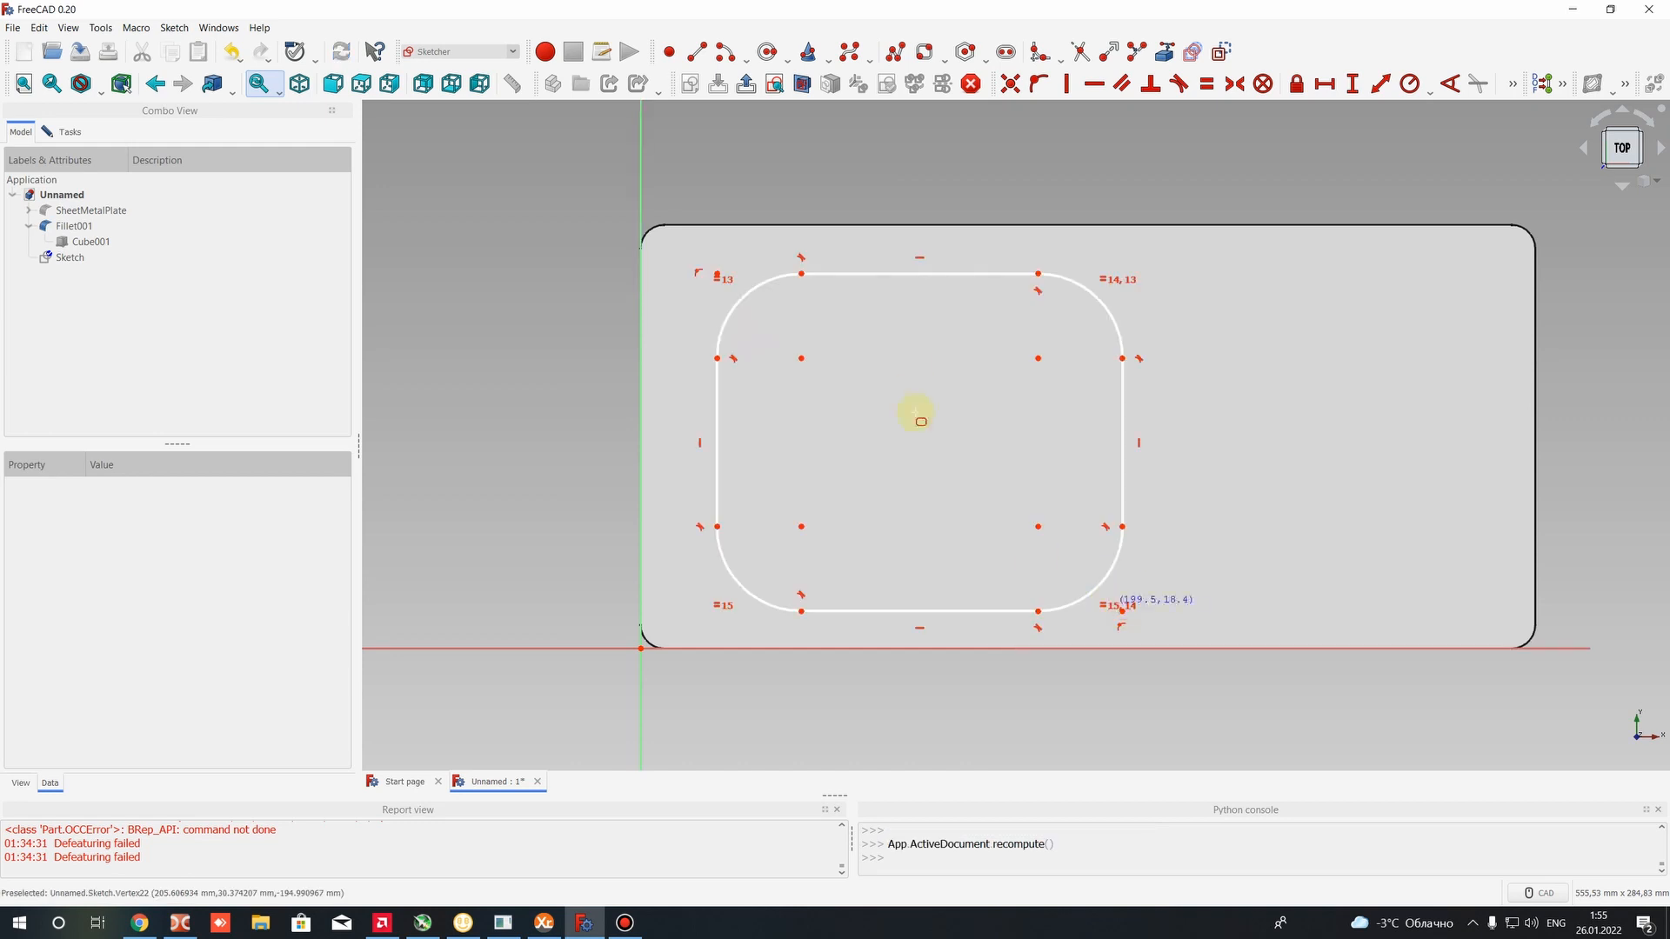
Reshape the rounded rectangle freely by moving the tangent points on its upper and lower edges
{"action": "mouse_move", "coordinate": [794, 266]}
{"action": "left_mouse_down"}
{"action": "mouse_move", "coordinate": [780, 253]}
{"action": "mouse_move", "coordinate": [787, 267]}
{"action": "left_mouse_up"}
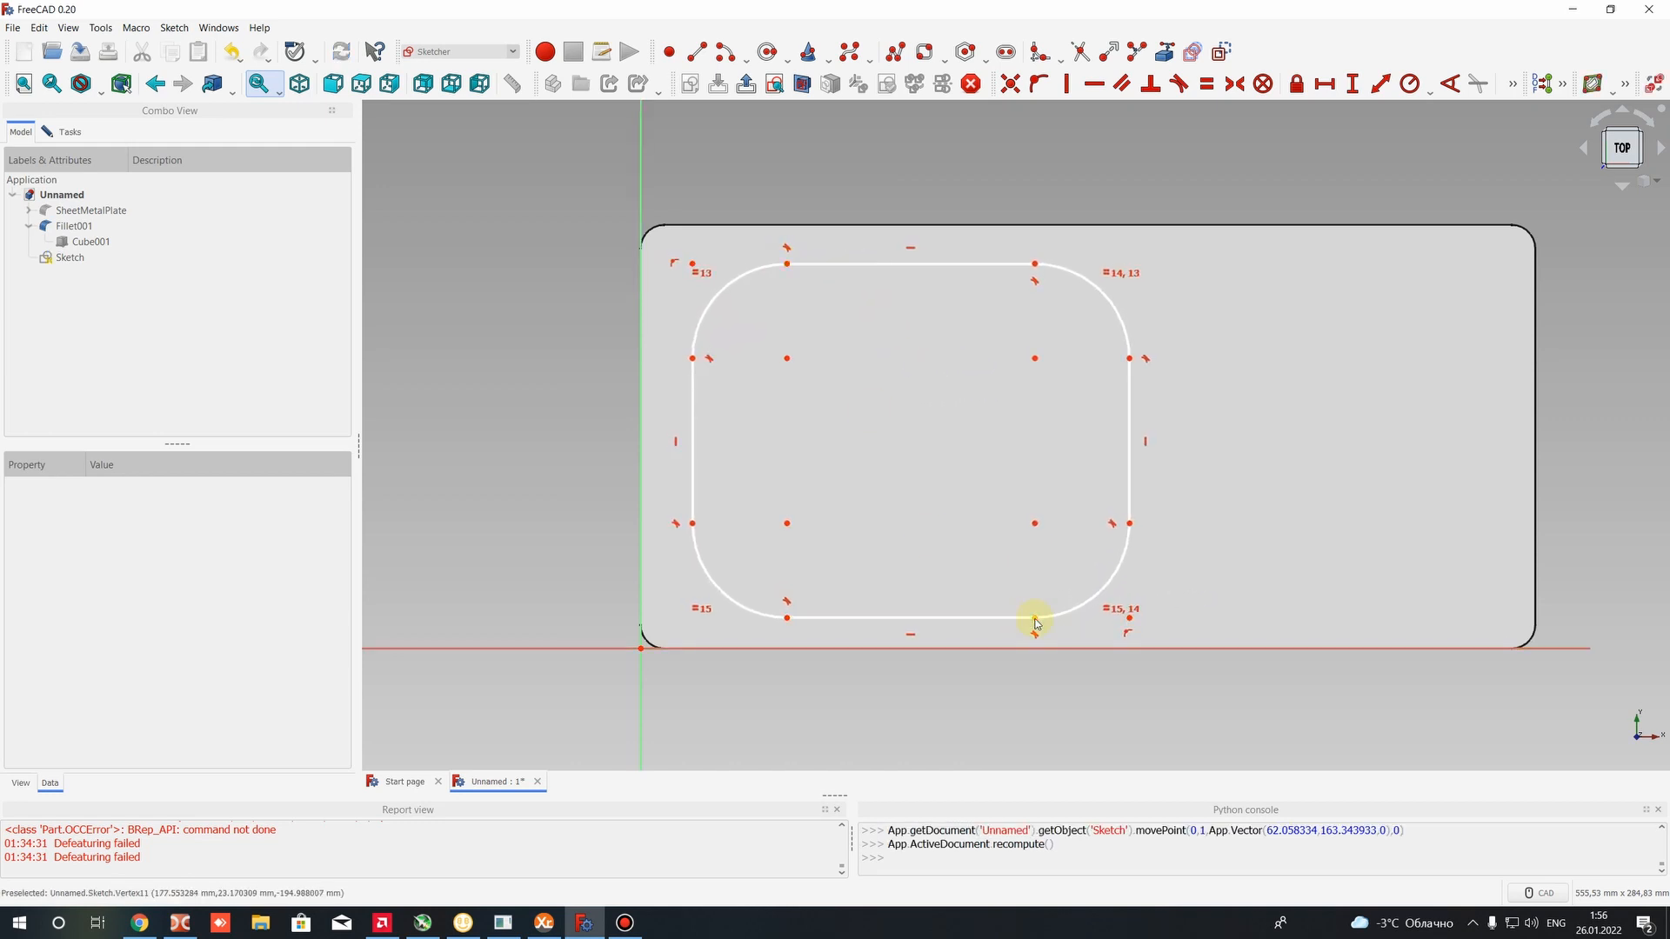
{"action": "left_click_drag", "start_coordinate": [1033, 620], "coordinate": [1034, 618]}
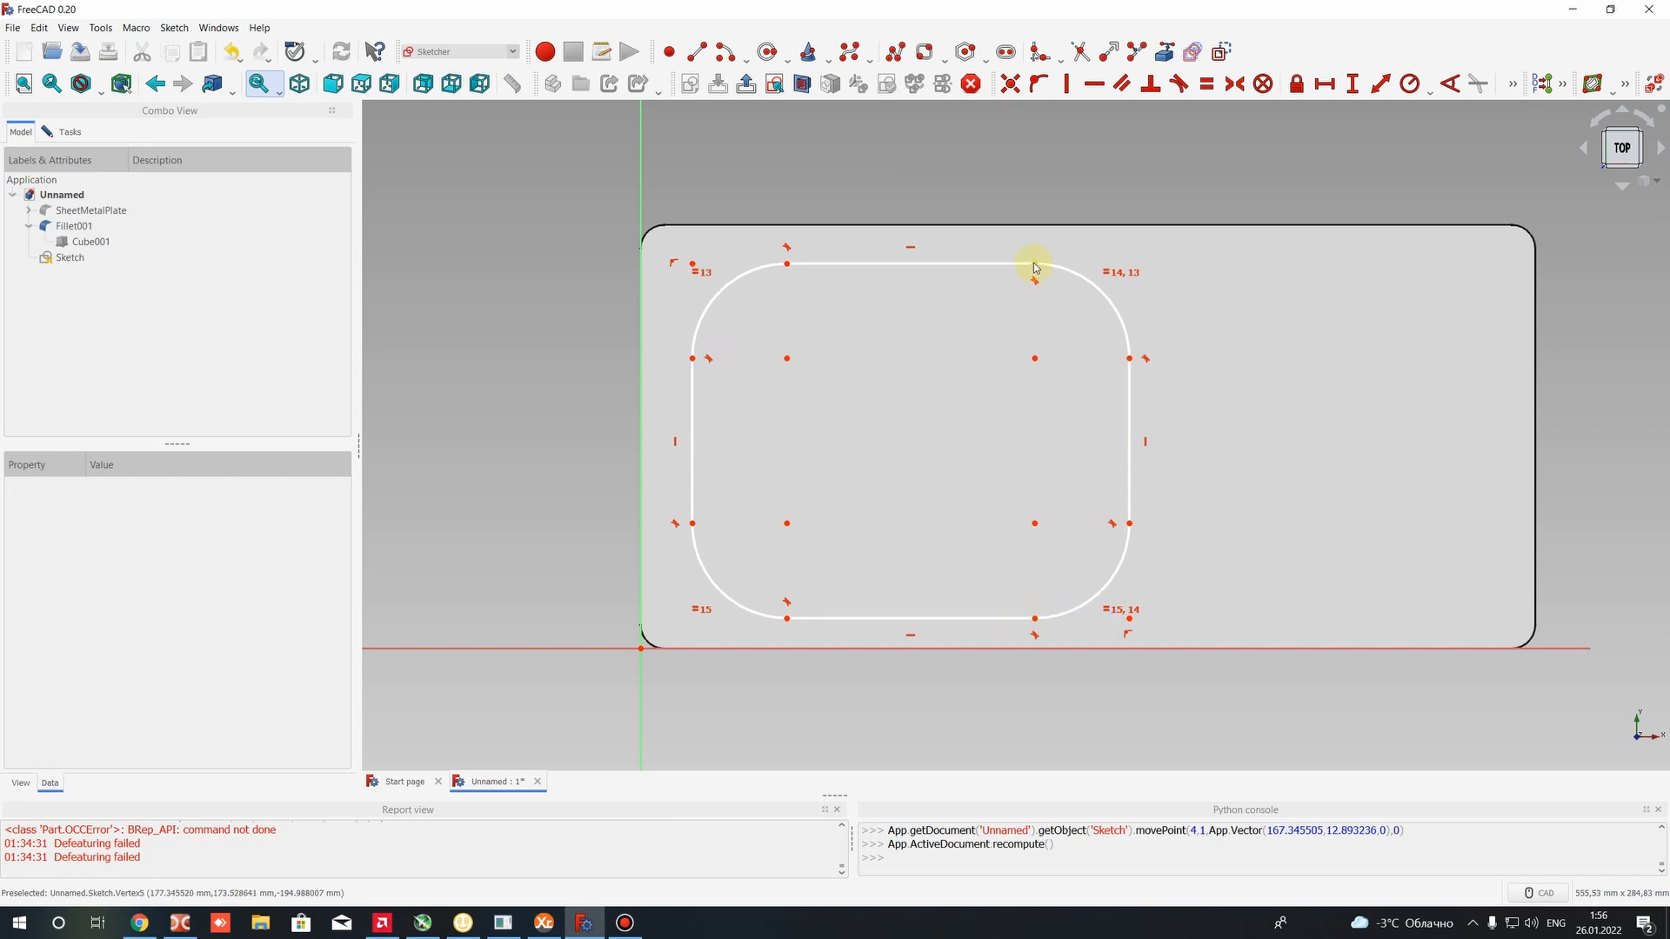
{"action": "left_click_drag", "start_coordinate": [1035, 265], "coordinate": [1029, 269]}
{"action": "left_click_drag", "start_coordinate": [1033, 624], "coordinate": [1030, 613]}
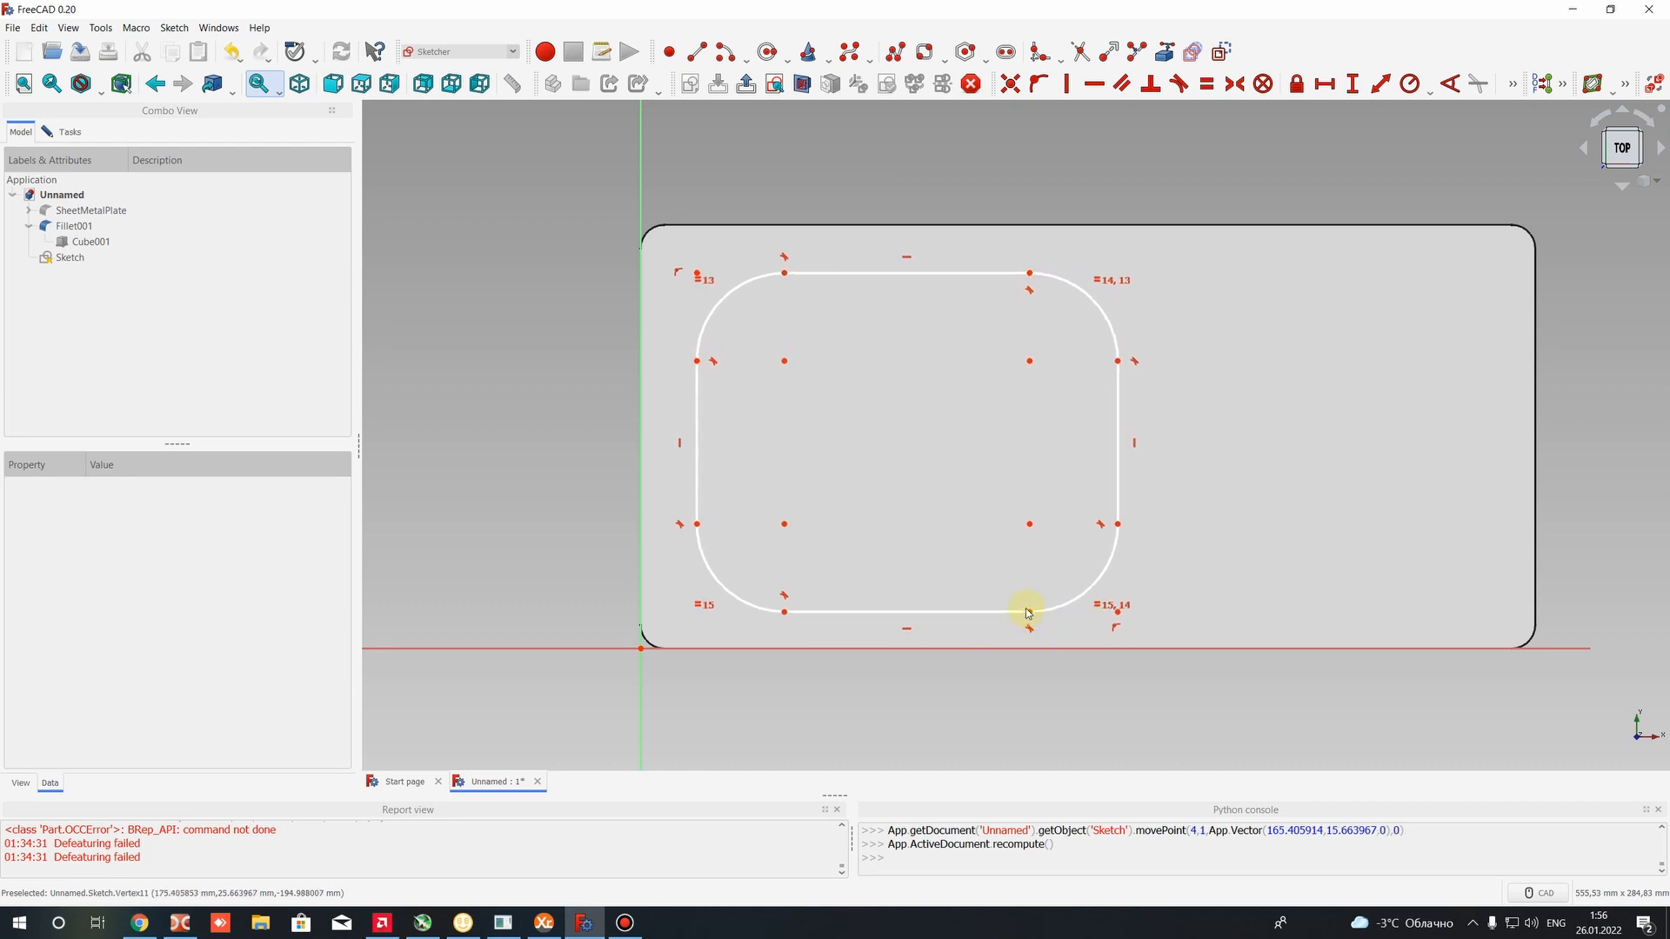
Constrain the vertical distance between the rounded rectangle's upper and lower right tangent points to 140 mm
{"action": "left_click", "coordinate": [1029, 614]}
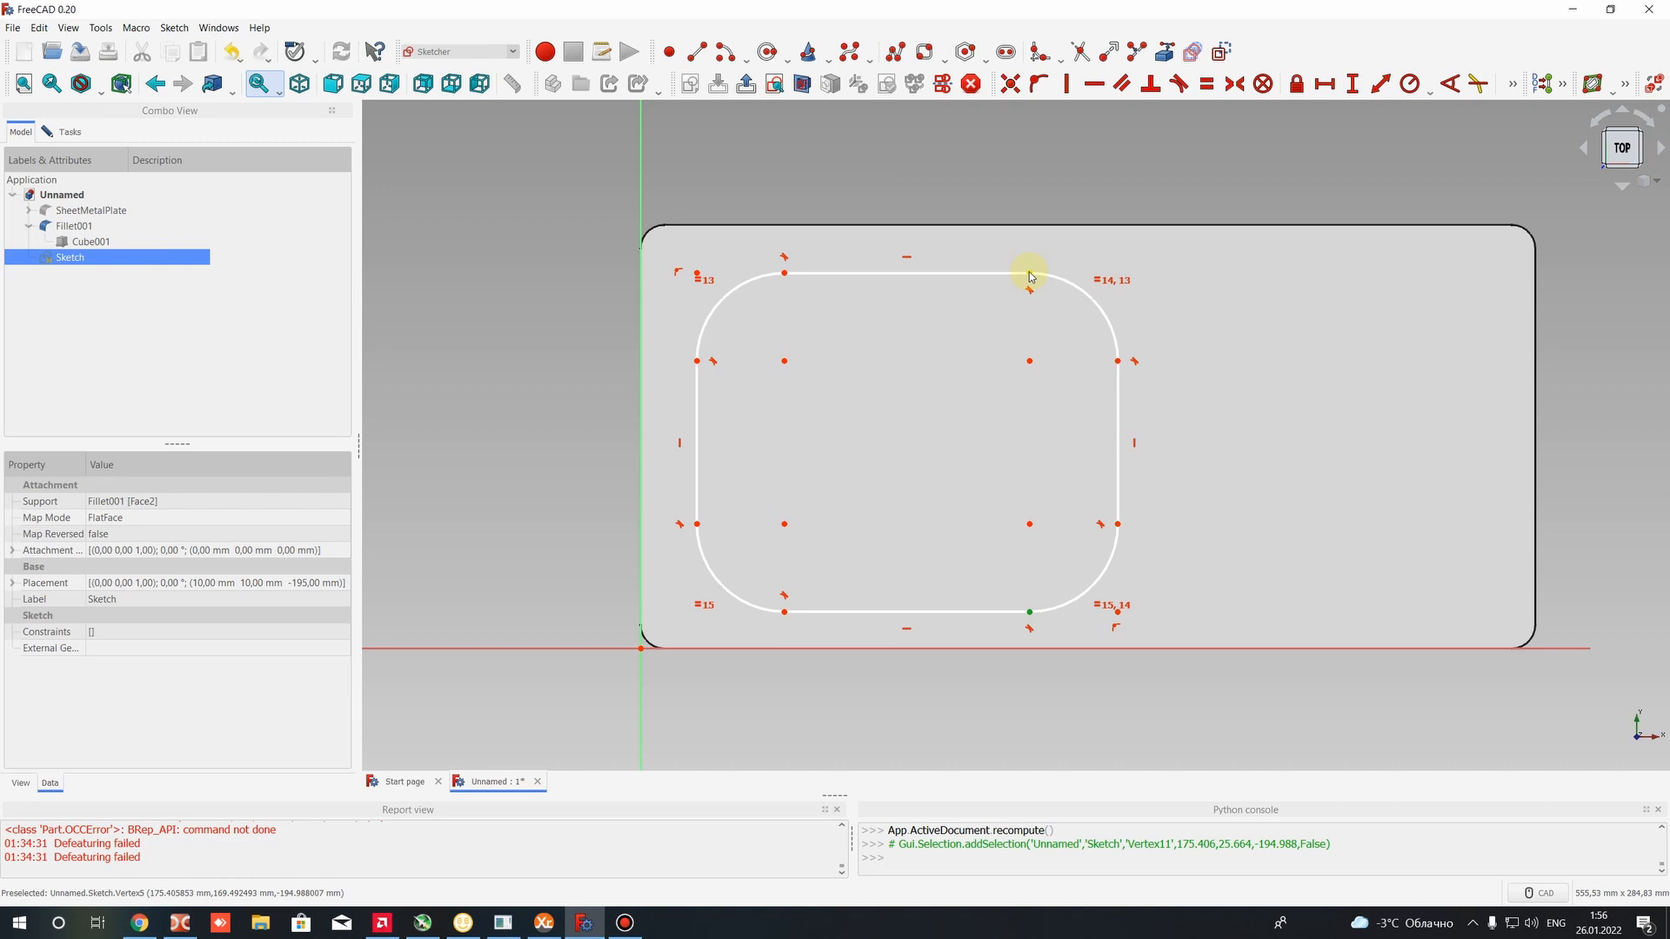
{"action": "left_click", "coordinate": [1030, 275]}
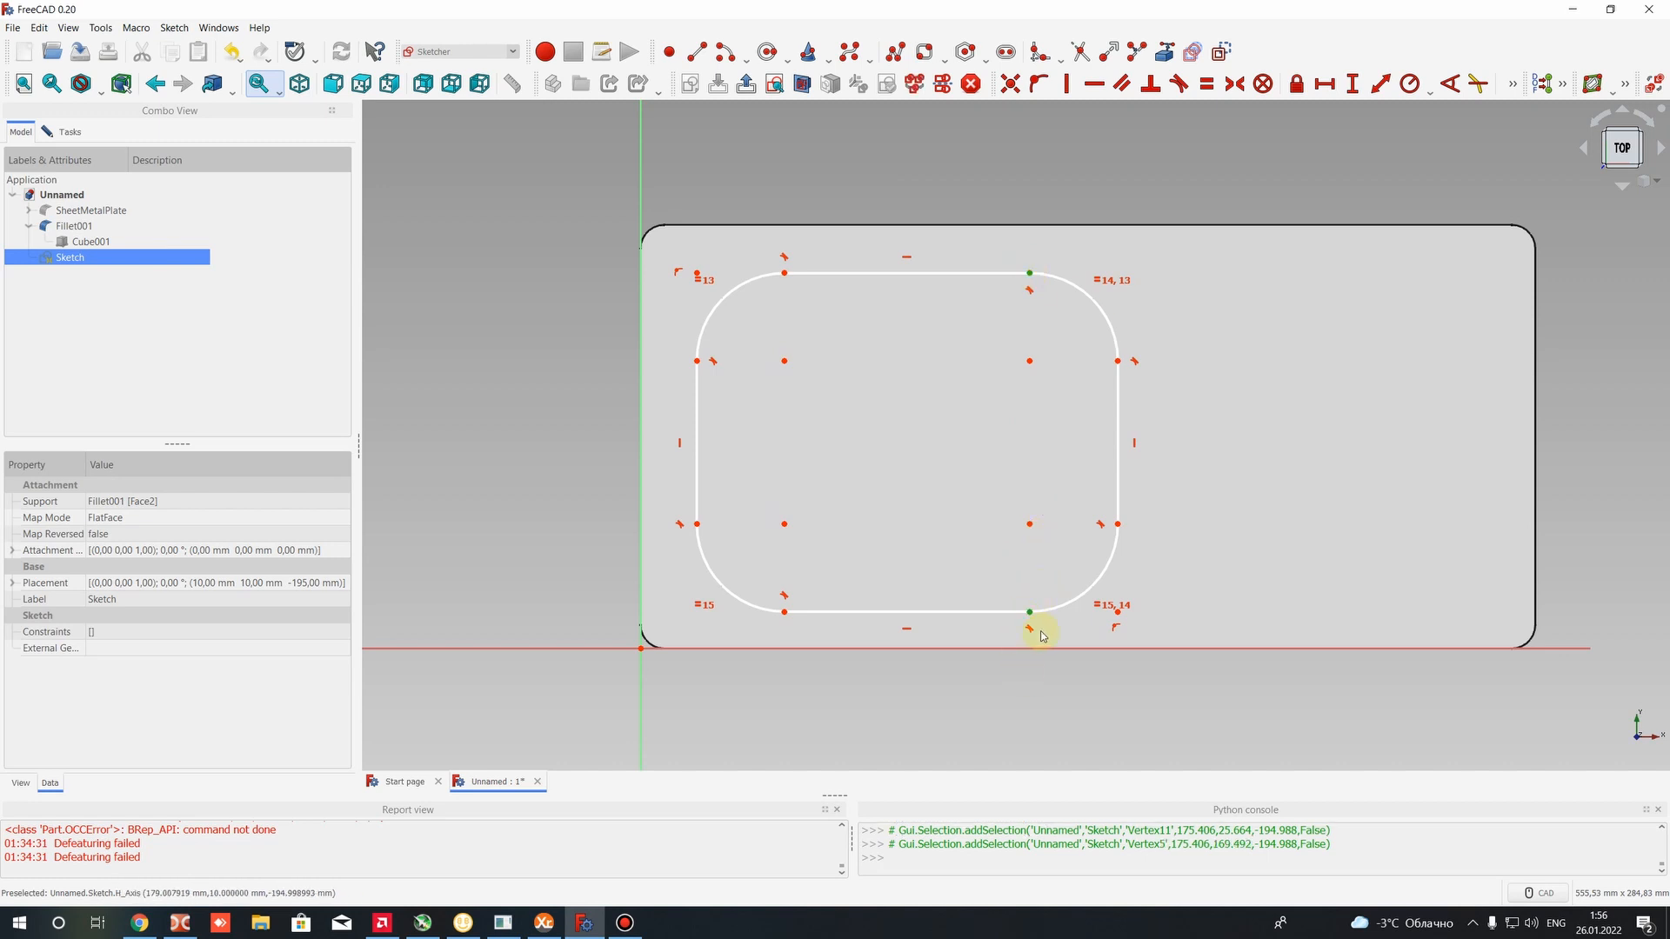
{"action": "left_click", "coordinate": [1347, 83]}
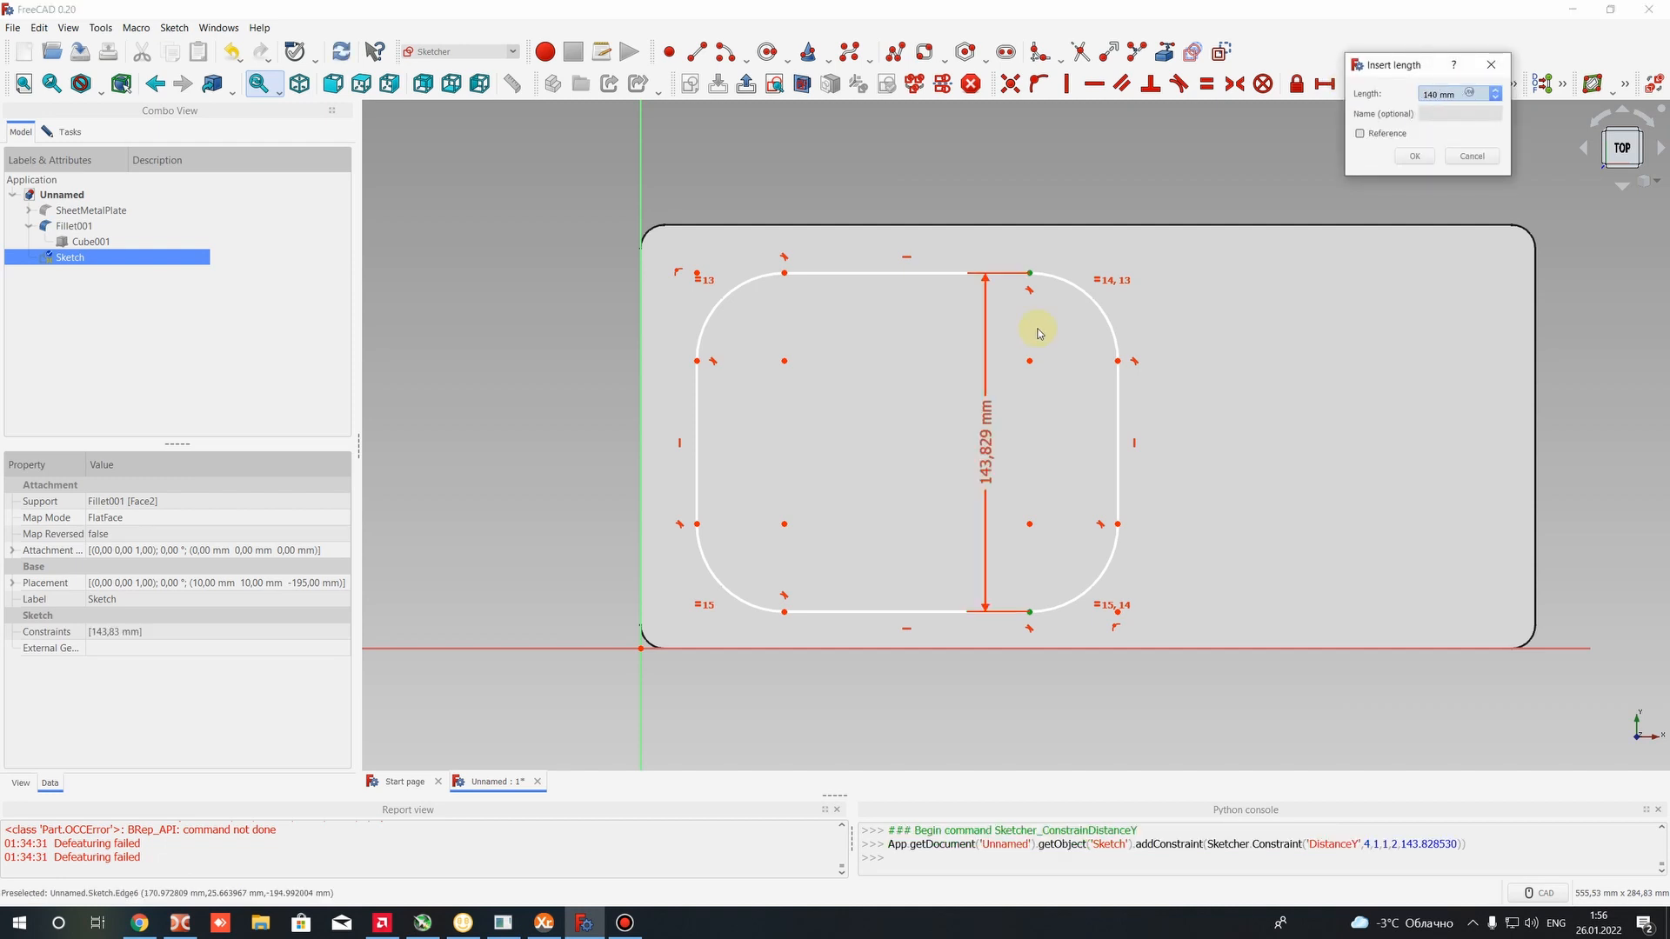
{"action": "type", "text": "140 mm"}
{"action": "key", "text": "Return"}
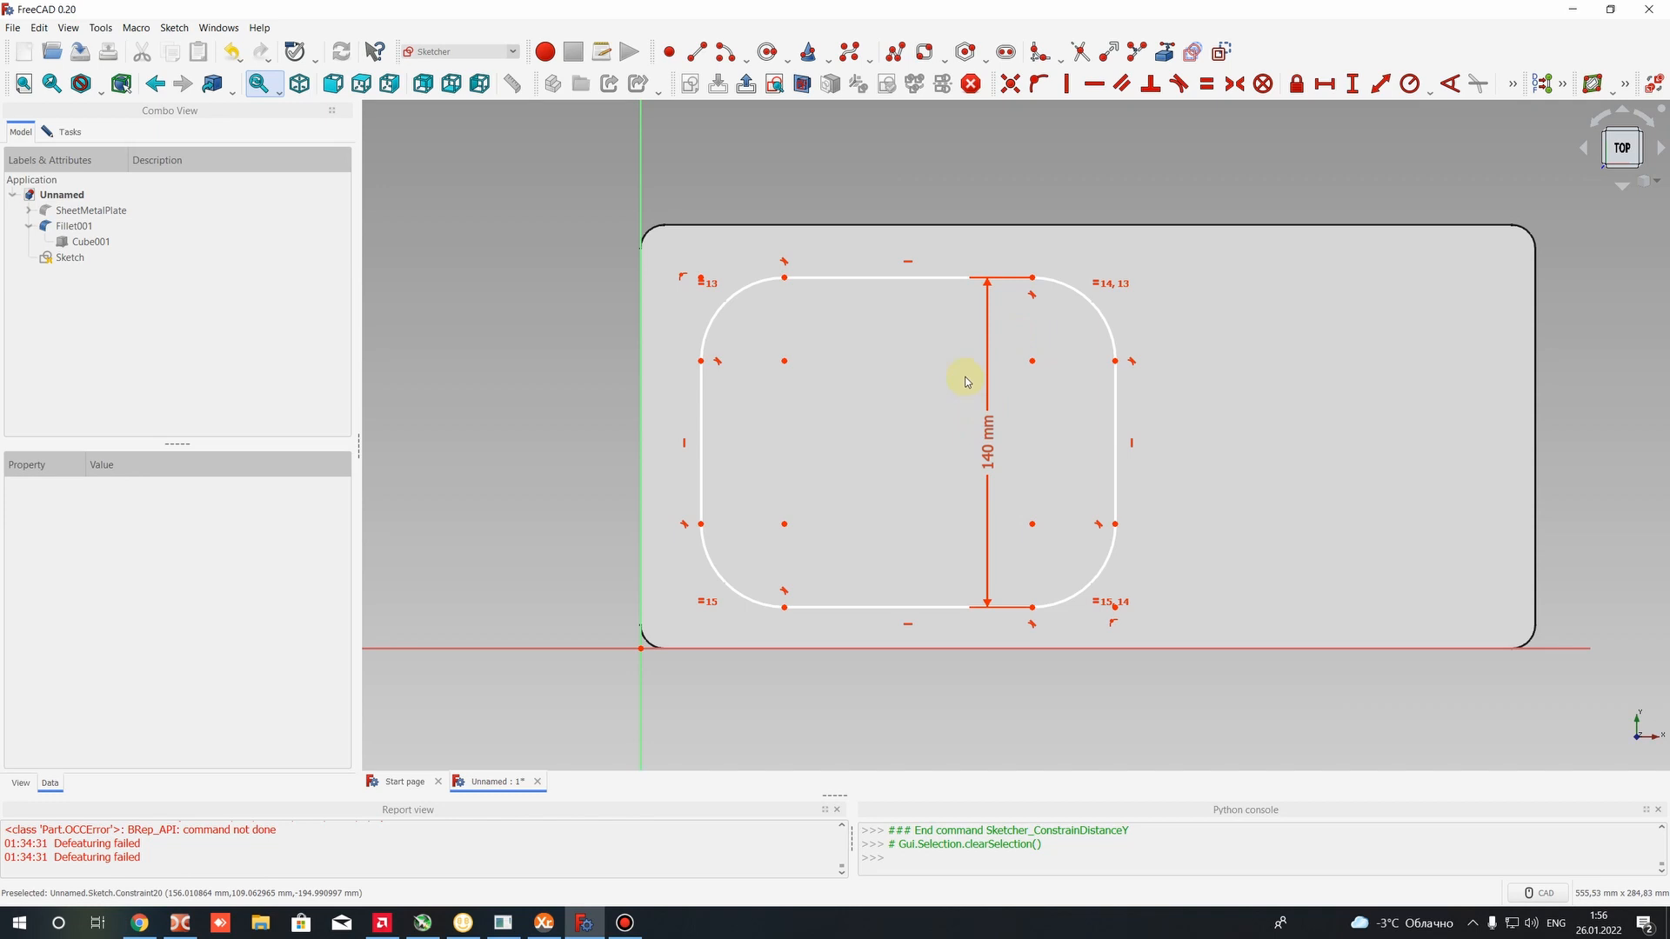
Constrain the horizontal distance between the upper tangent points on the rounded rectangle's left and right sides to 180 mm
{"action": "left_click", "coordinate": [701, 361]}
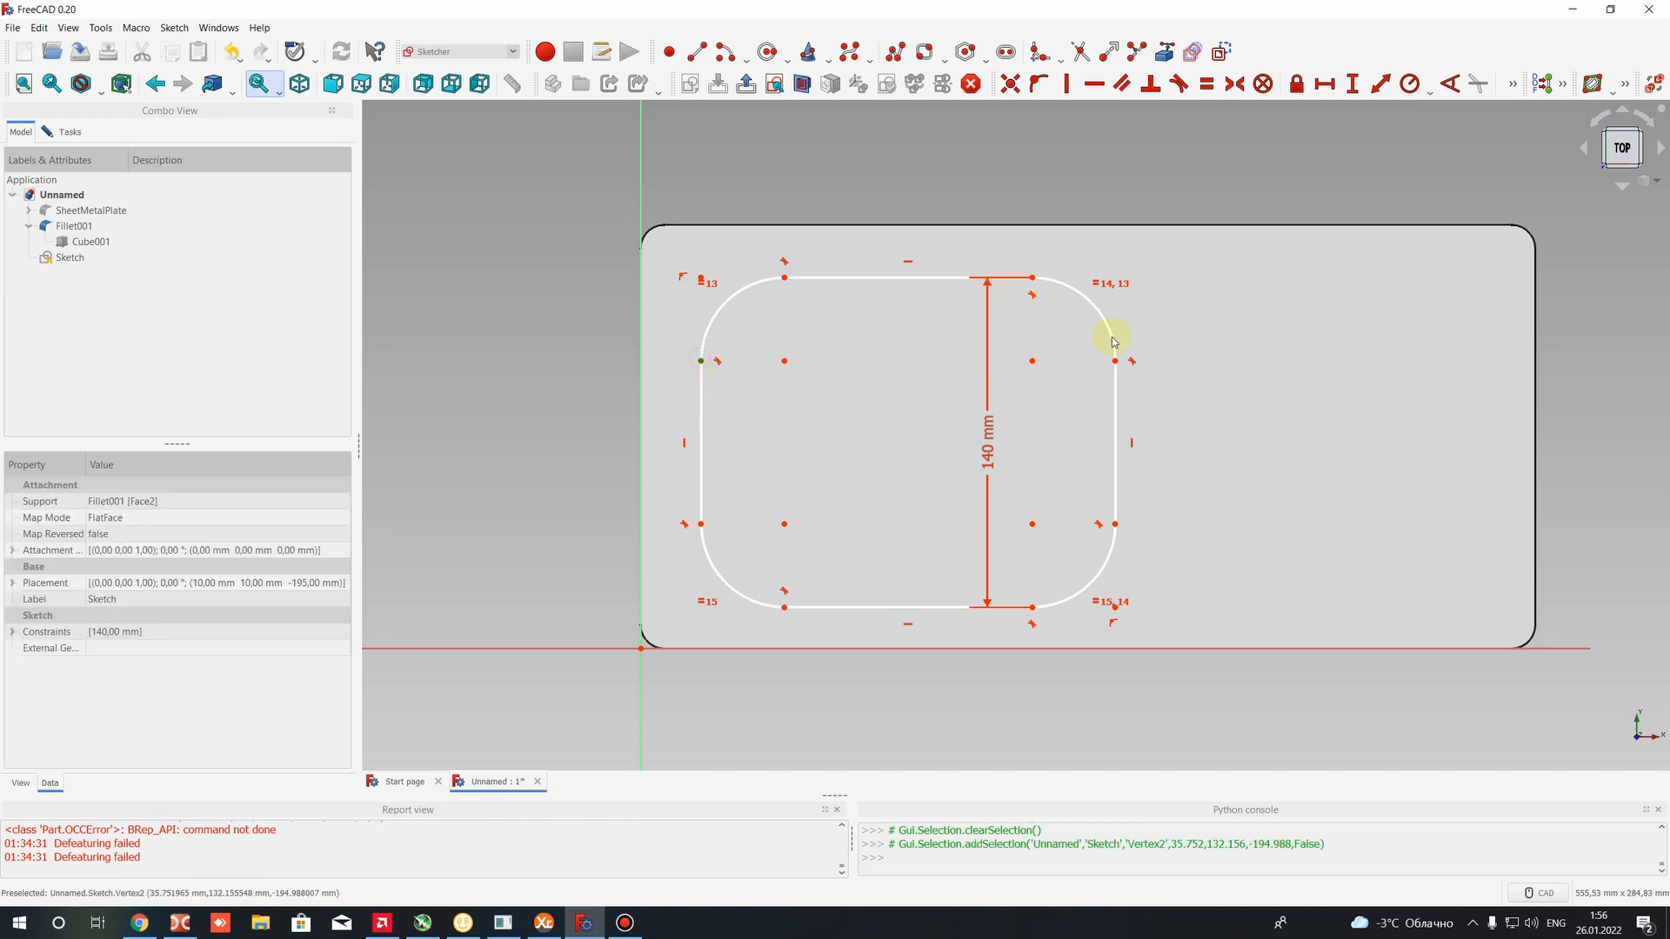
{"action": "left_click", "coordinate": [1116, 362]}
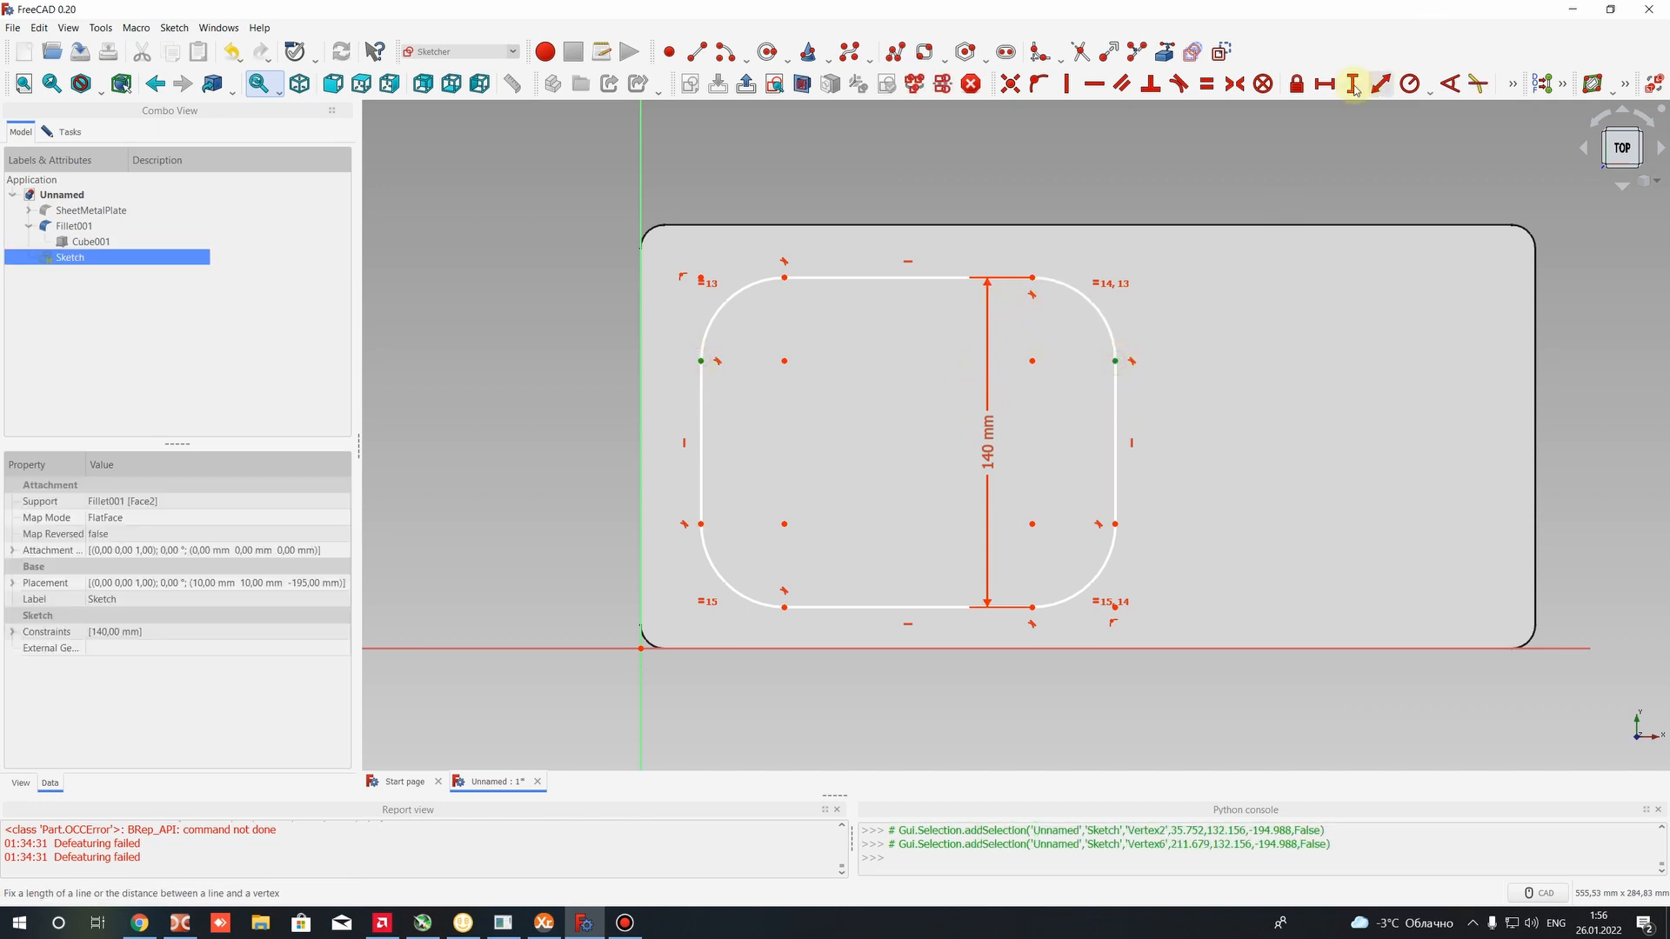
{"action": "left_click", "coordinate": [1325, 84]}
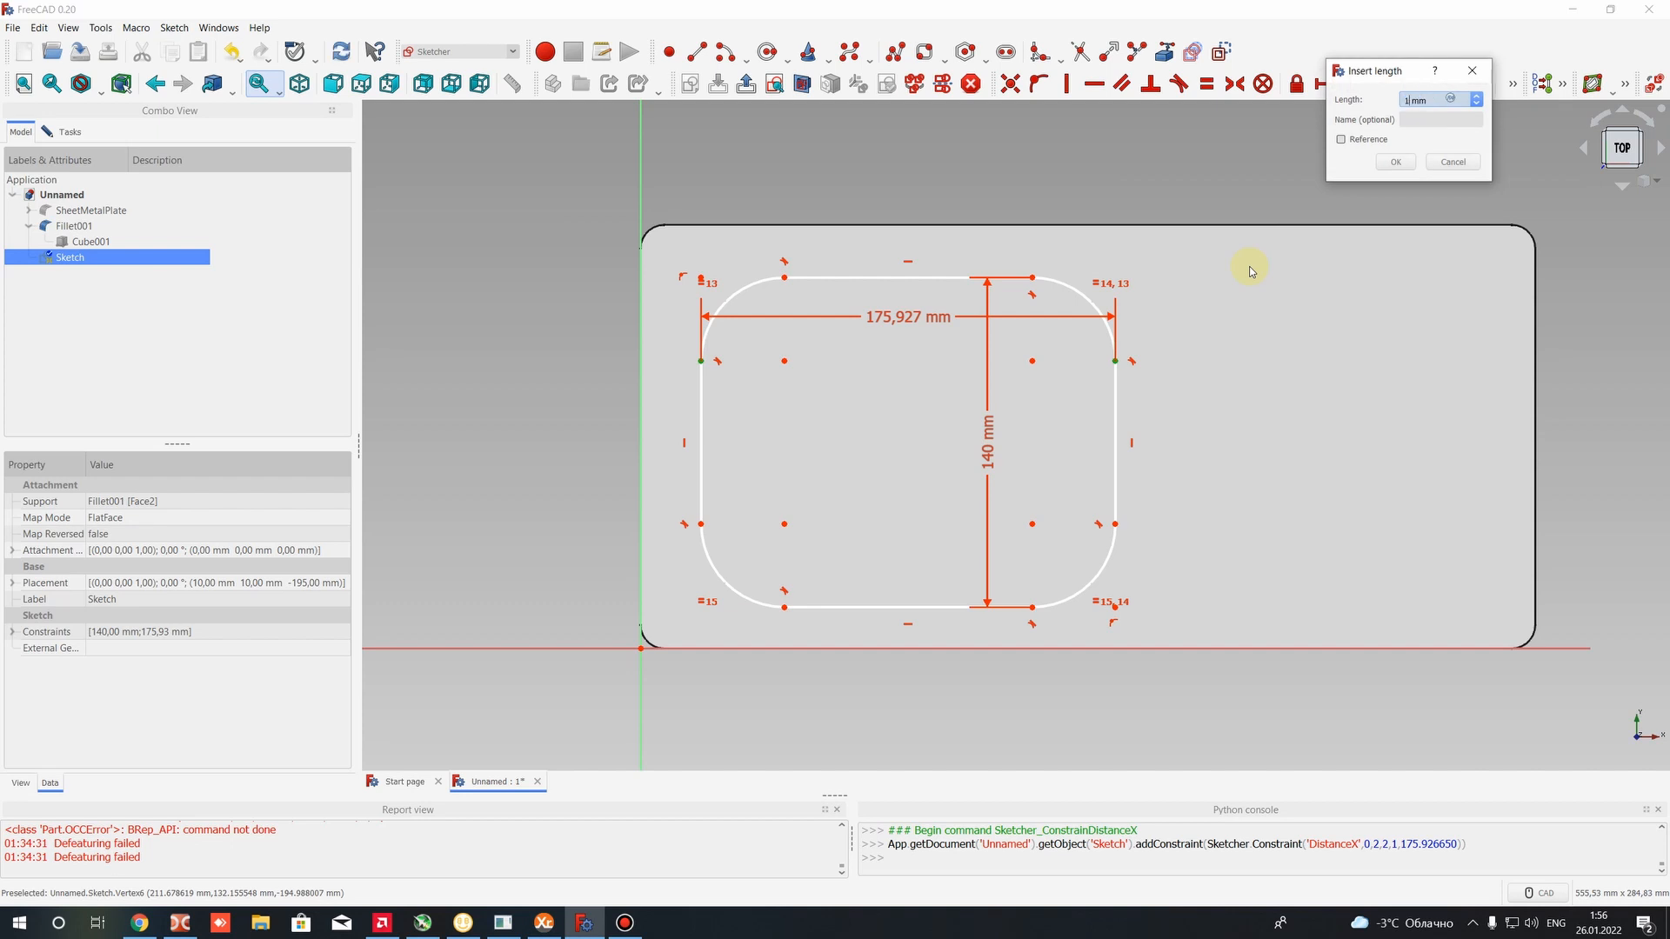
{"action": "key", "text": "Return"}
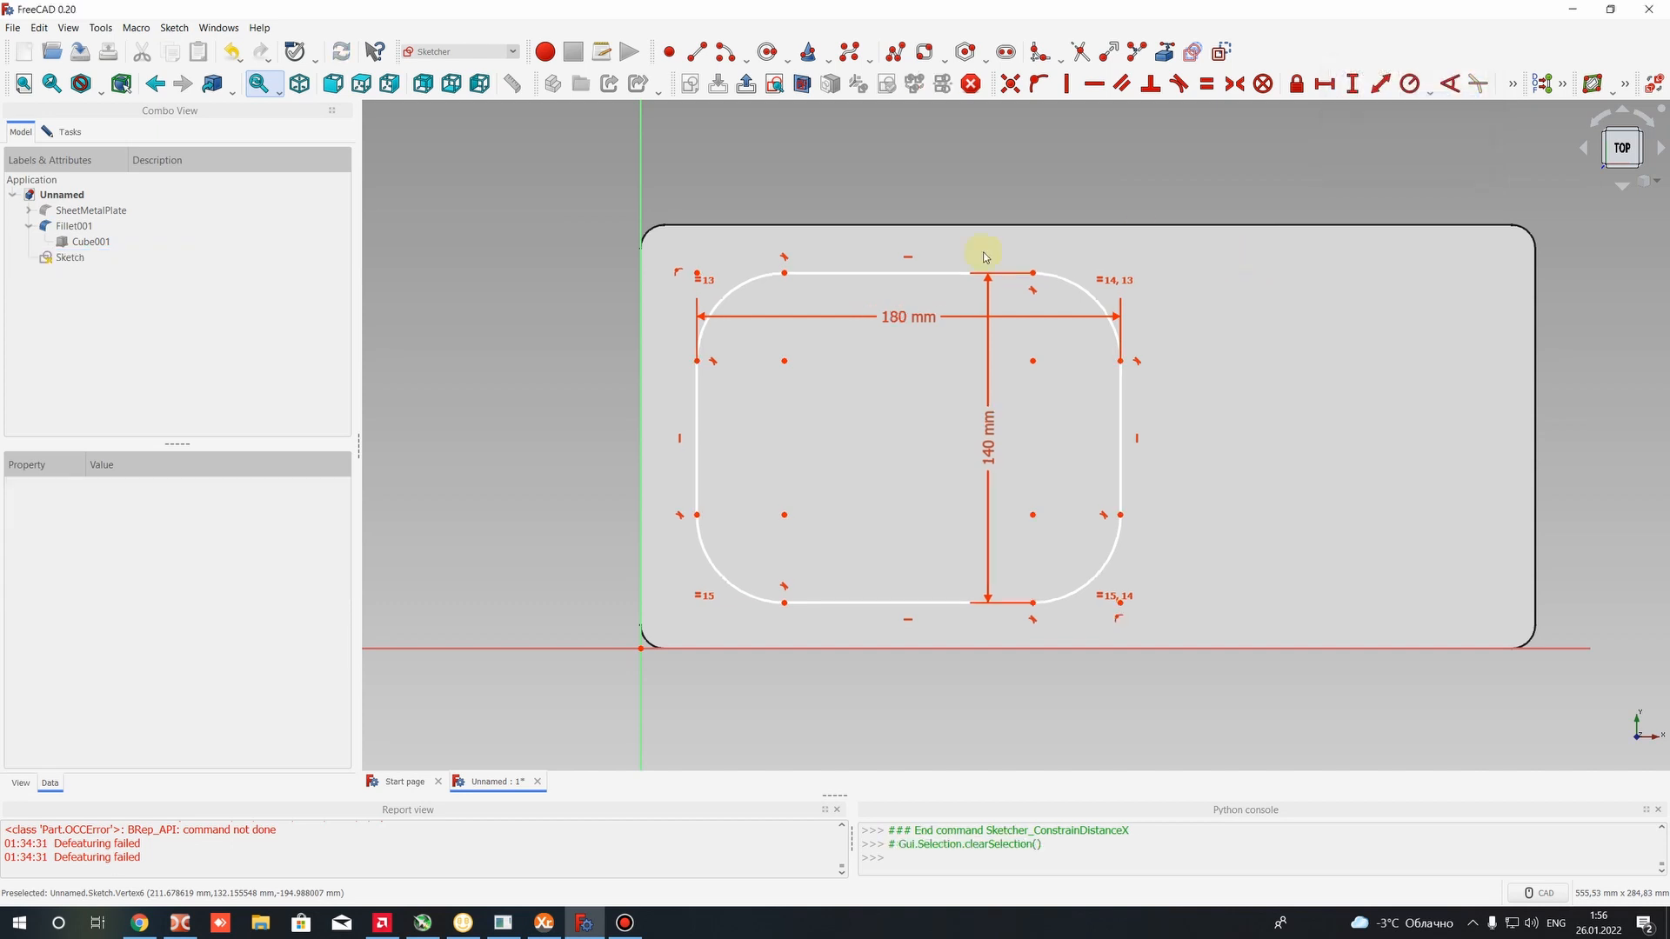
Shrink the rounded rectangle's corners and constrain the radius of its upper-left arc to 20 mm
{"action": "left_click", "coordinate": [775, 280]}
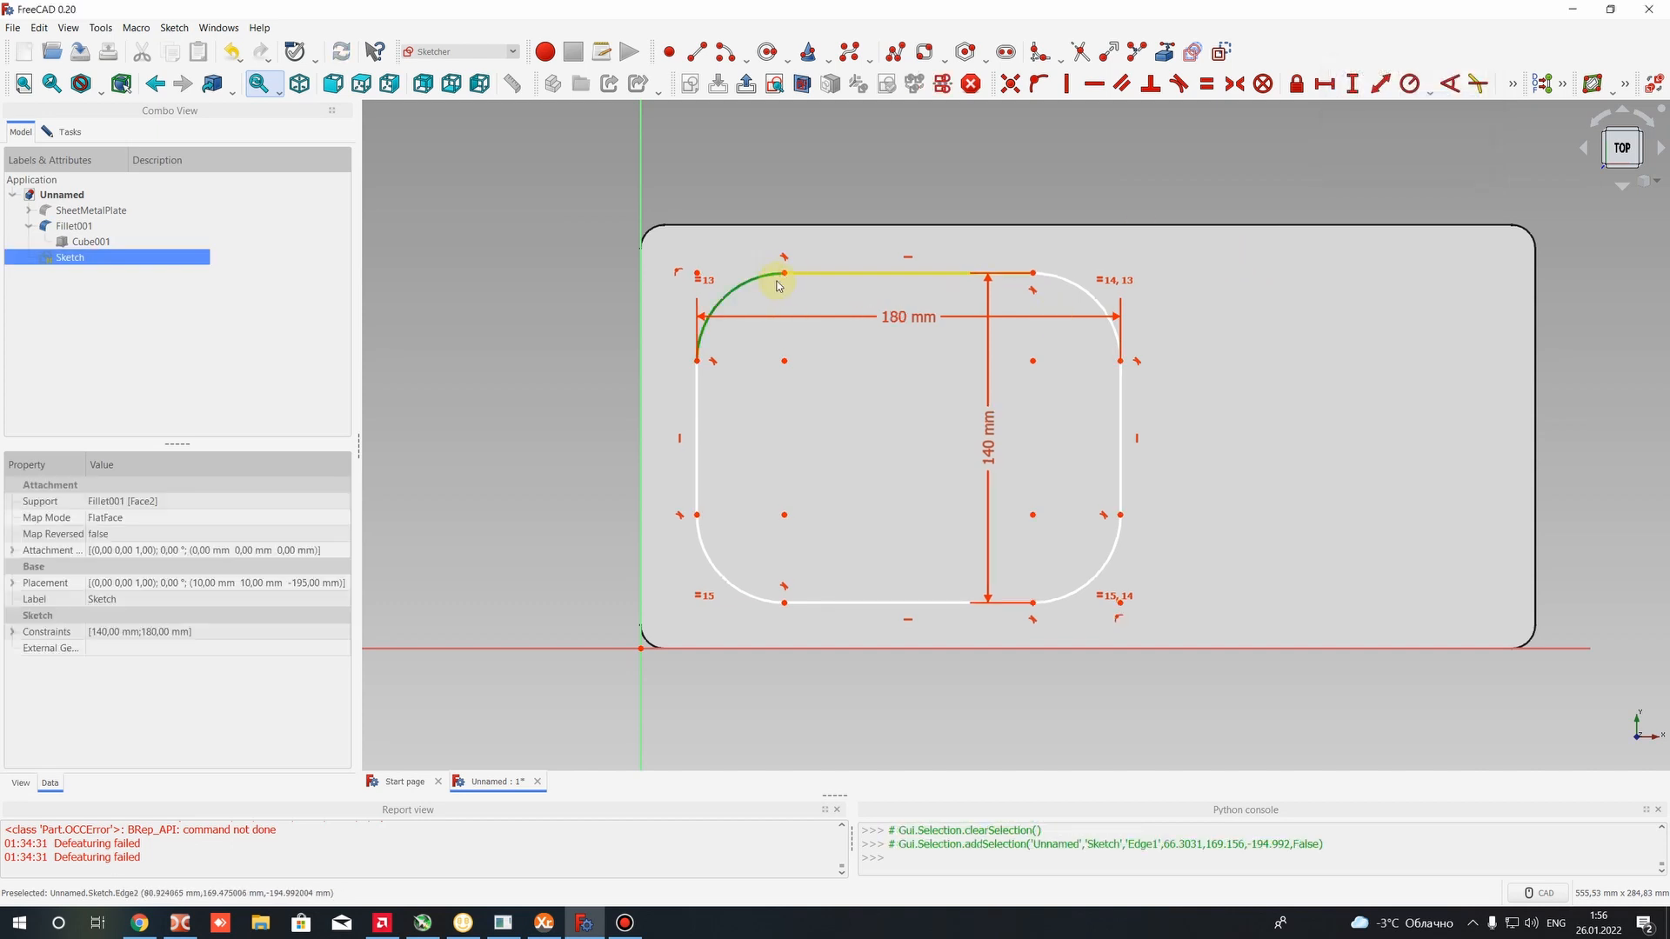
{"action": "mouse_move", "coordinate": [783, 268]}
{"action": "left_mouse_down"}
{"action": "mouse_move", "coordinate": [780, 313]}
{"action": "mouse_move", "coordinate": [771, 289]}
{"action": "mouse_move", "coordinate": [759, 296]}
{"action": "mouse_move", "coordinate": [768, 310]}
{"action": "mouse_move", "coordinate": [780, 280]}
{"action": "left_mouse_up"}
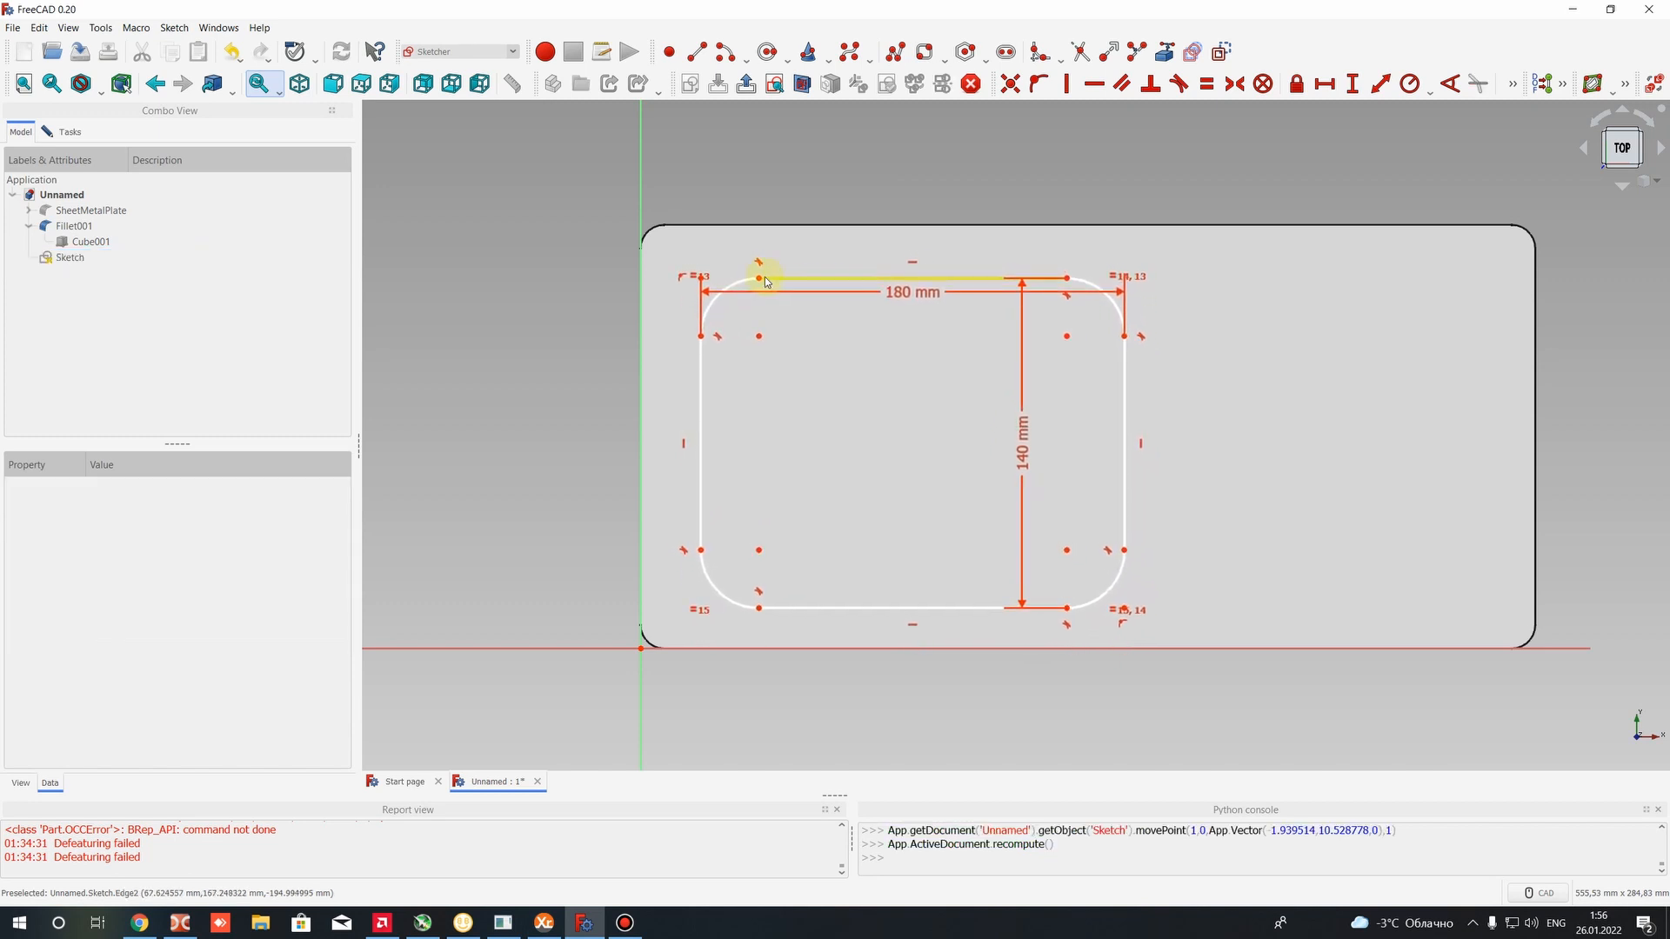
{"action": "left_click", "coordinate": [759, 278]}
{"action": "left_click", "coordinate": [738, 278]}
{"action": "left_click", "coordinate": [741, 286]}
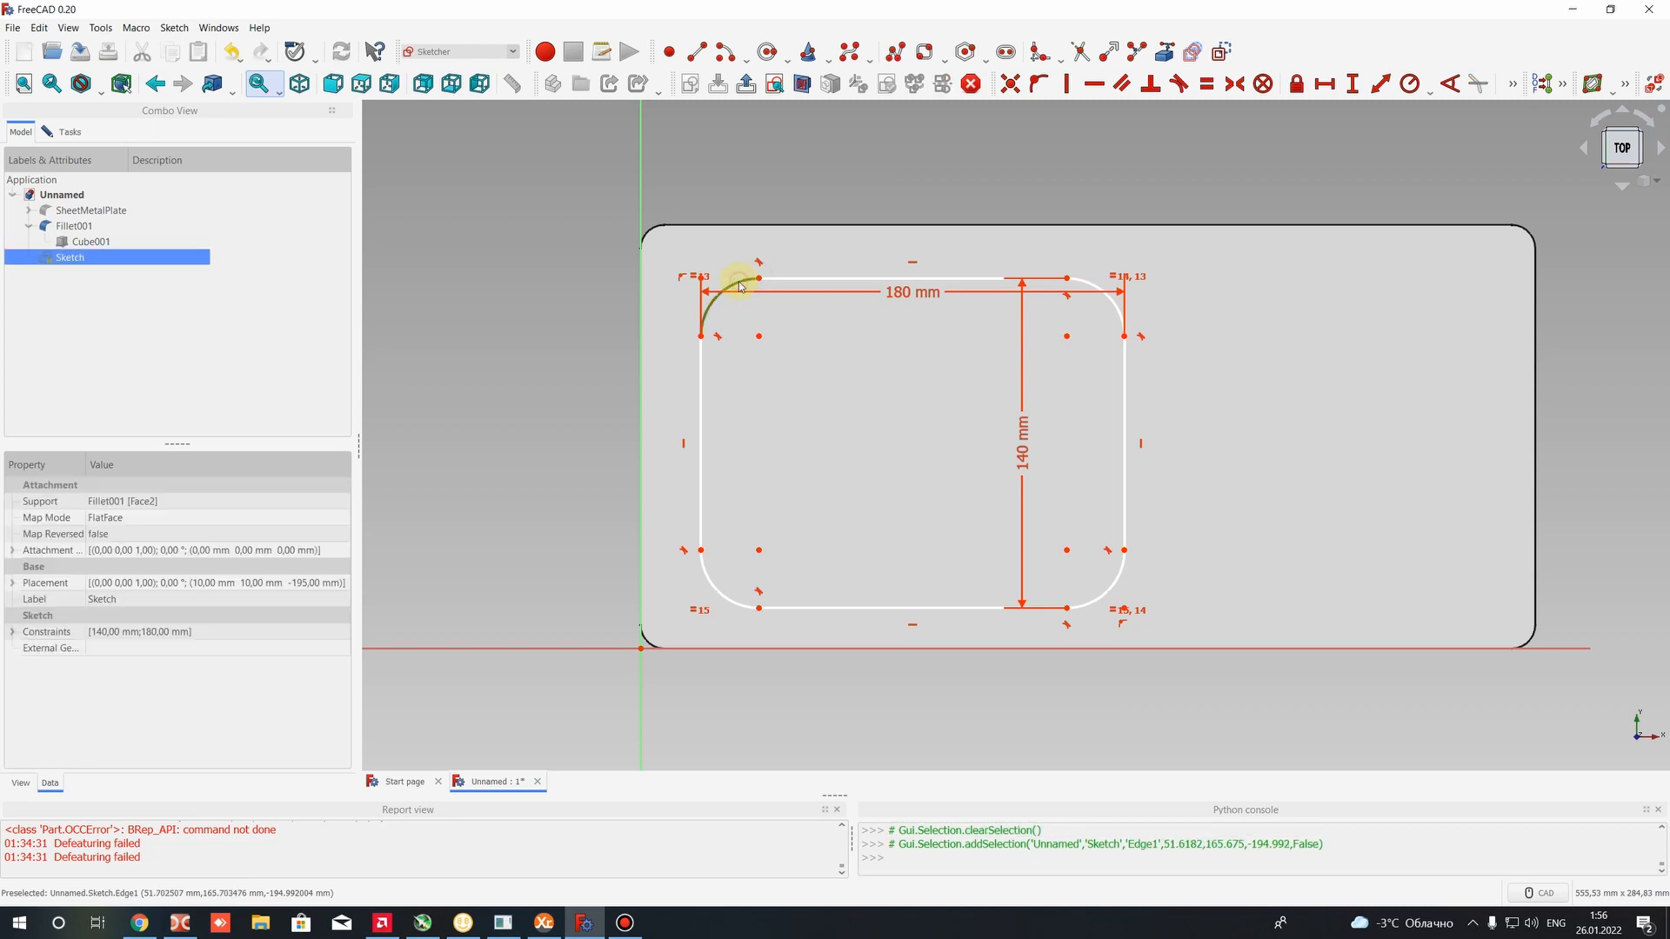
{"action": "left_click", "coordinate": [1409, 83]}
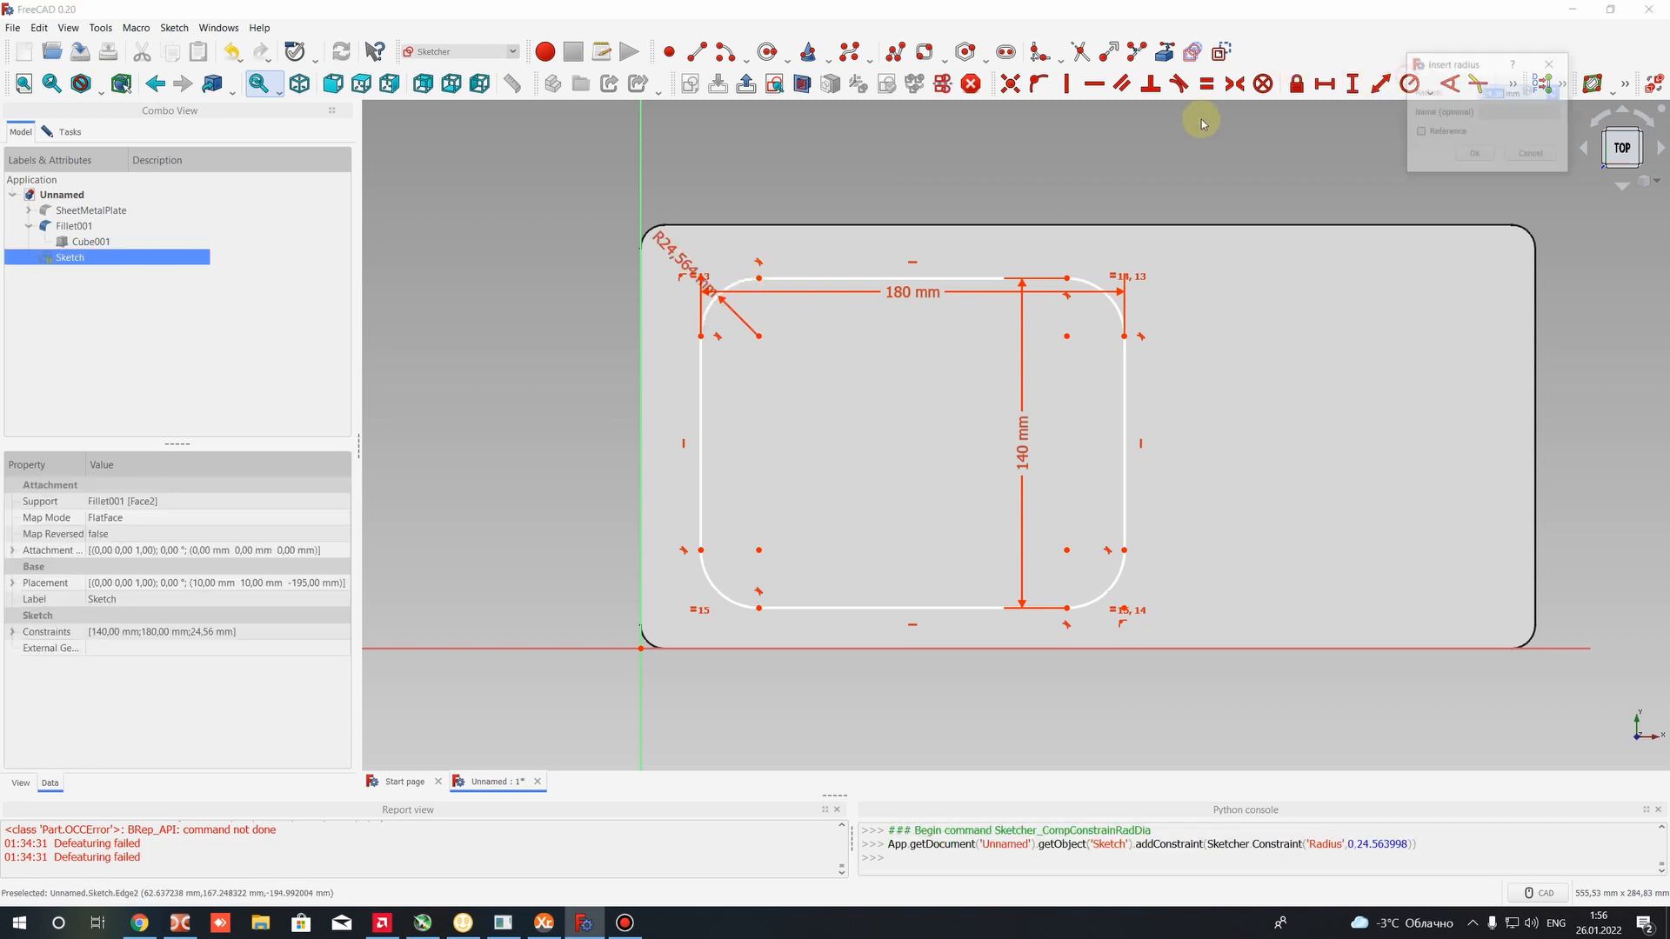
{"action": "key", "text": "Return"}
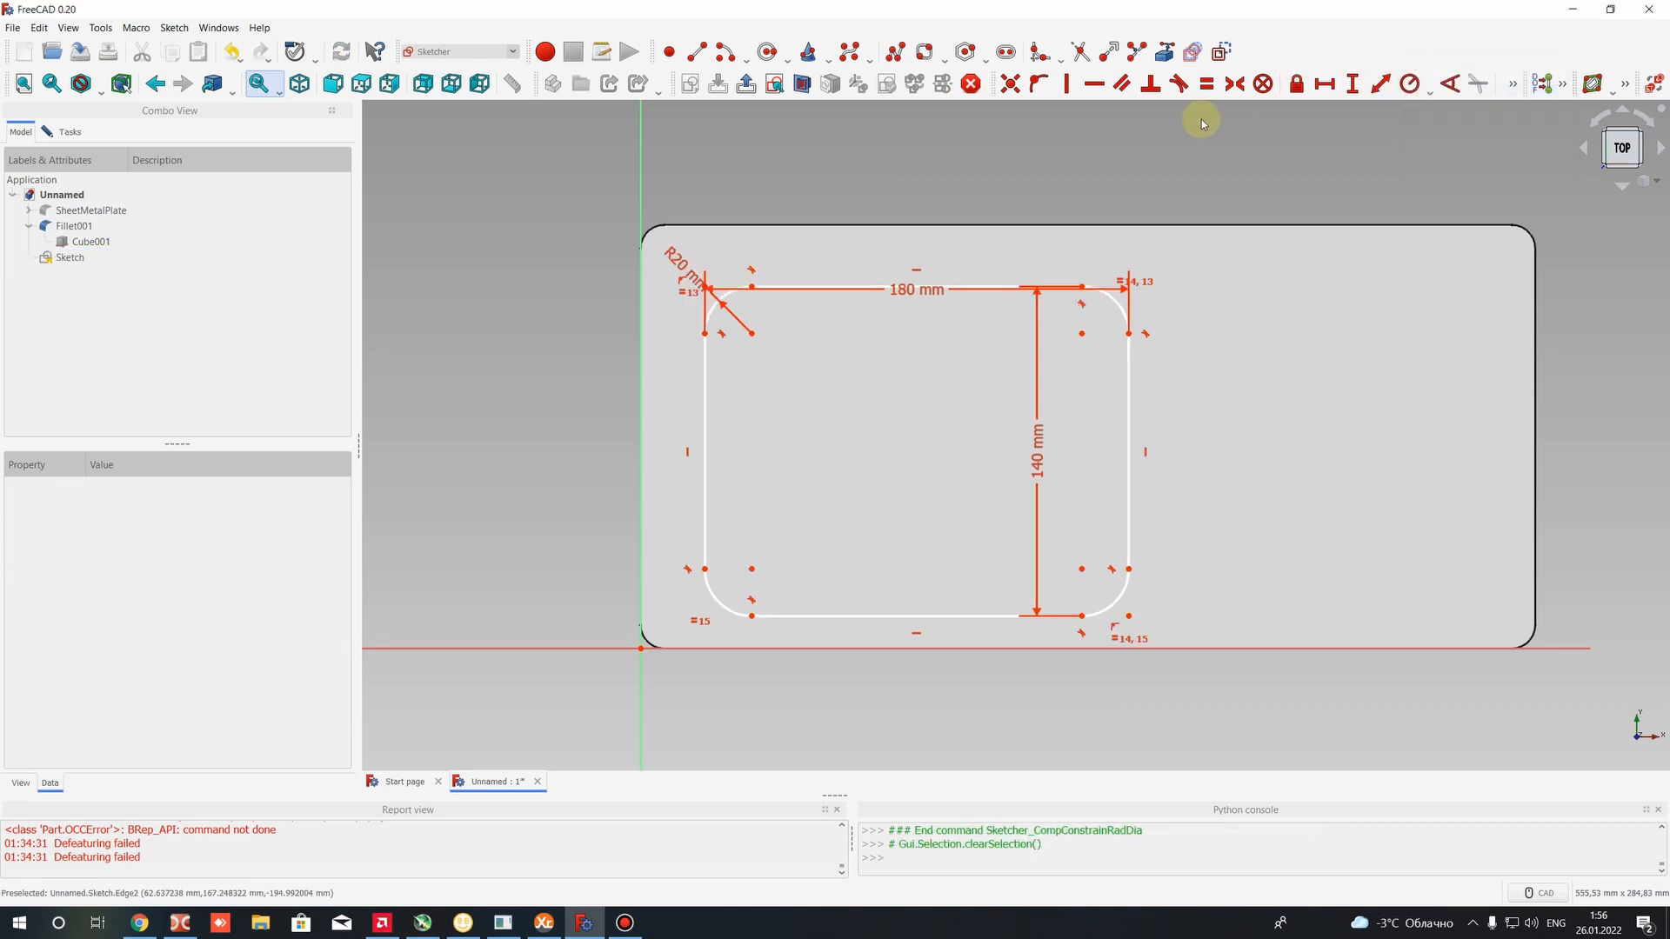
Shift the rounded rectangle slightly upward on the plate and set its corner radius constraint to 25 mm
{"action": "left_click_drag", "start_coordinate": [751, 287], "coordinate": [751, 273]}
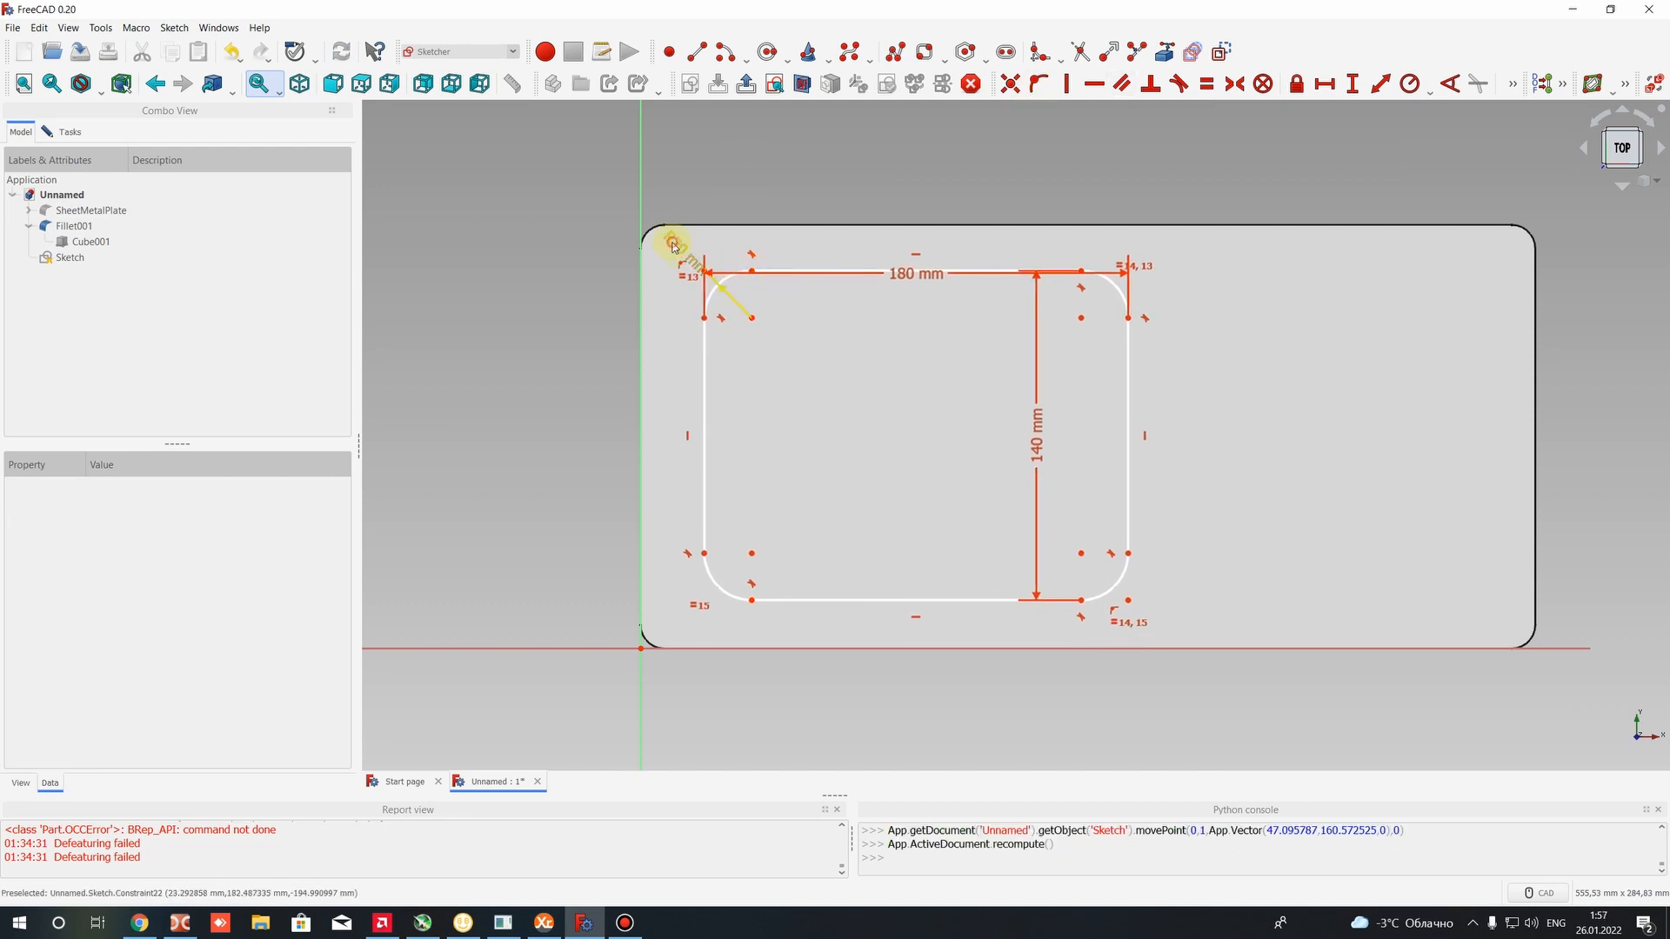
{"action": "double_click", "coordinate": [673, 246]}
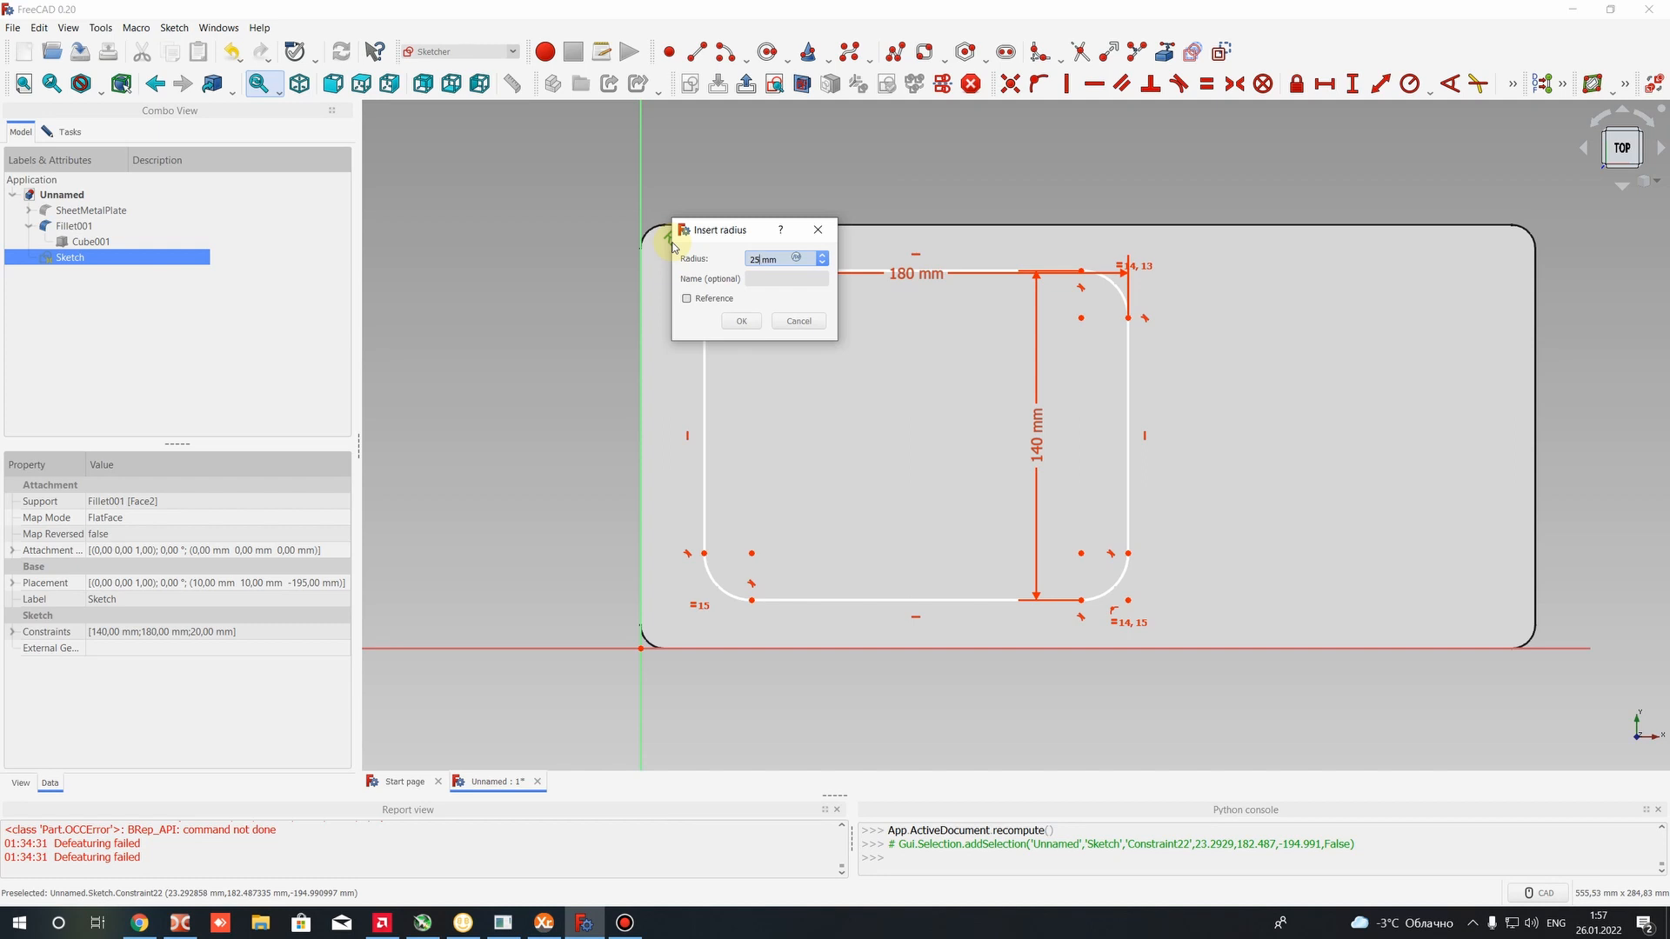
{"action": "key", "text": "Return"}
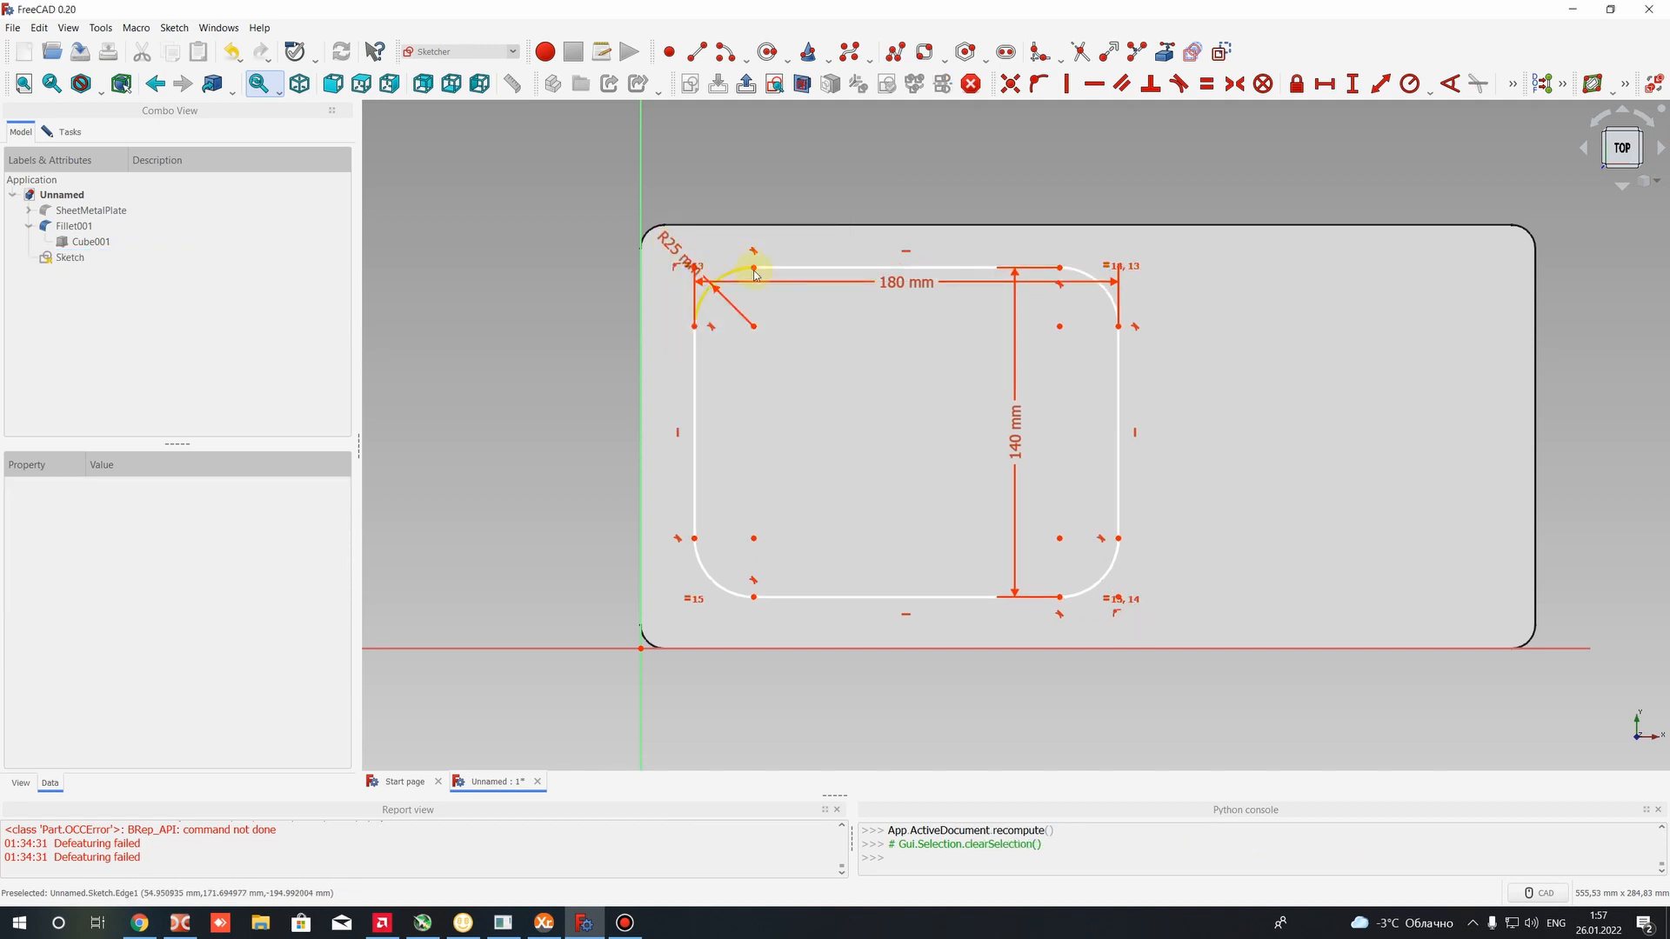
Nudge the rounded rectangle slightly downward on the plate and link the plate's upper edge into the sketch as external geometry
{"action": "left_click_drag", "start_coordinate": [754, 268], "coordinate": [755, 274]}
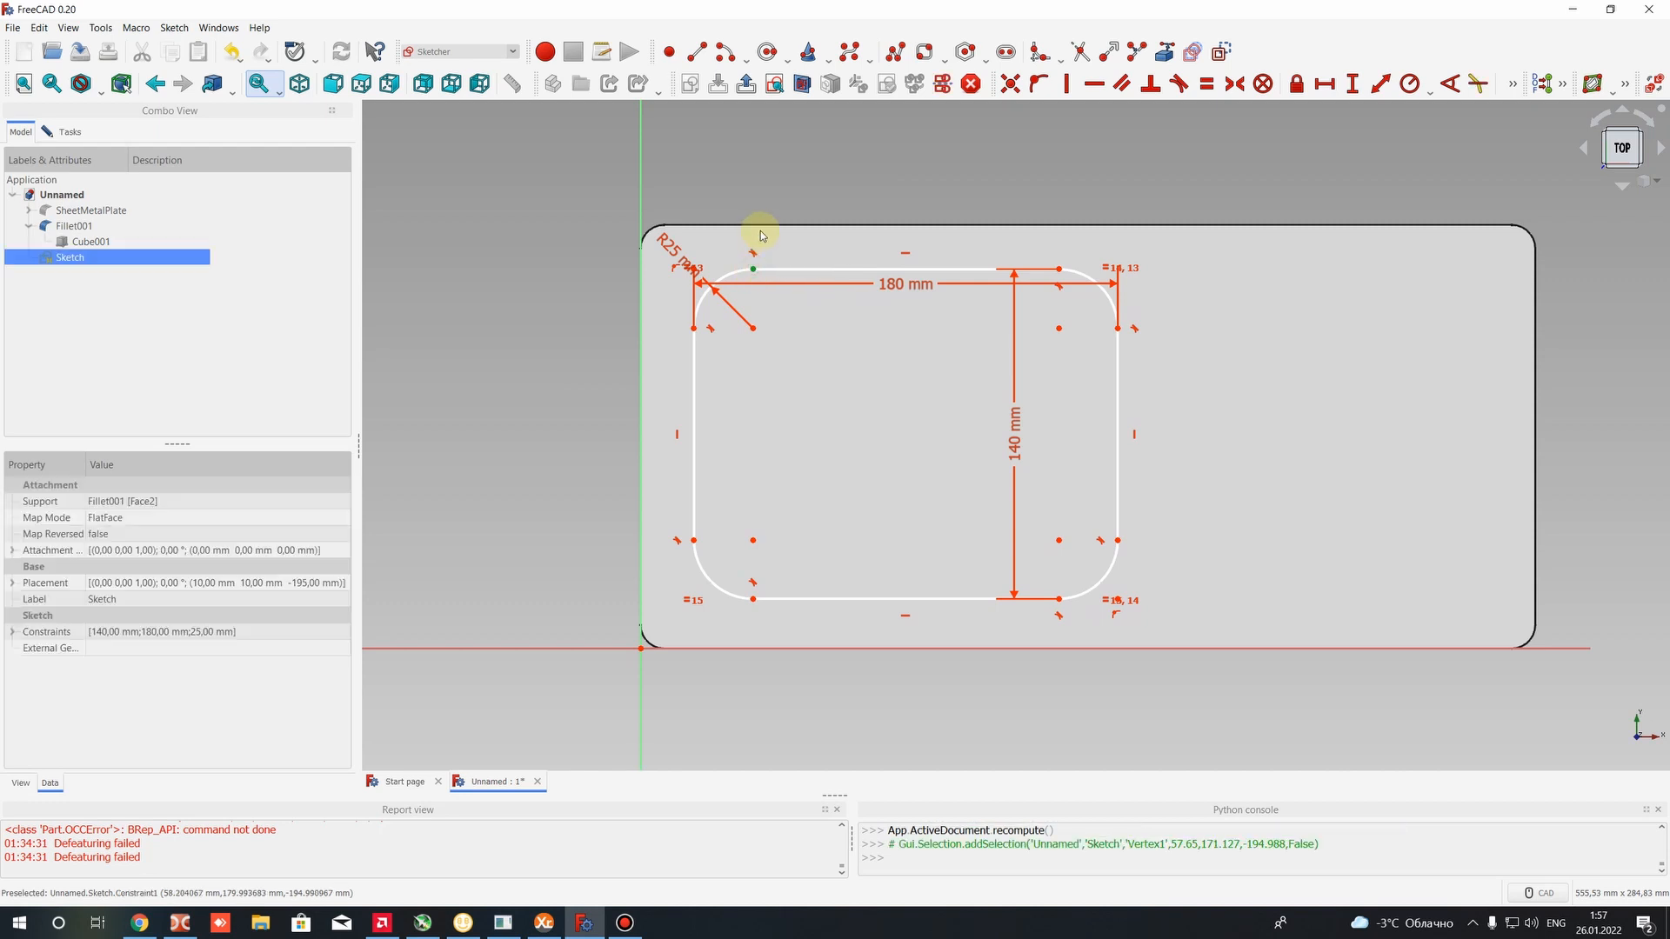
{"action": "left_click", "coordinate": [1165, 51]}
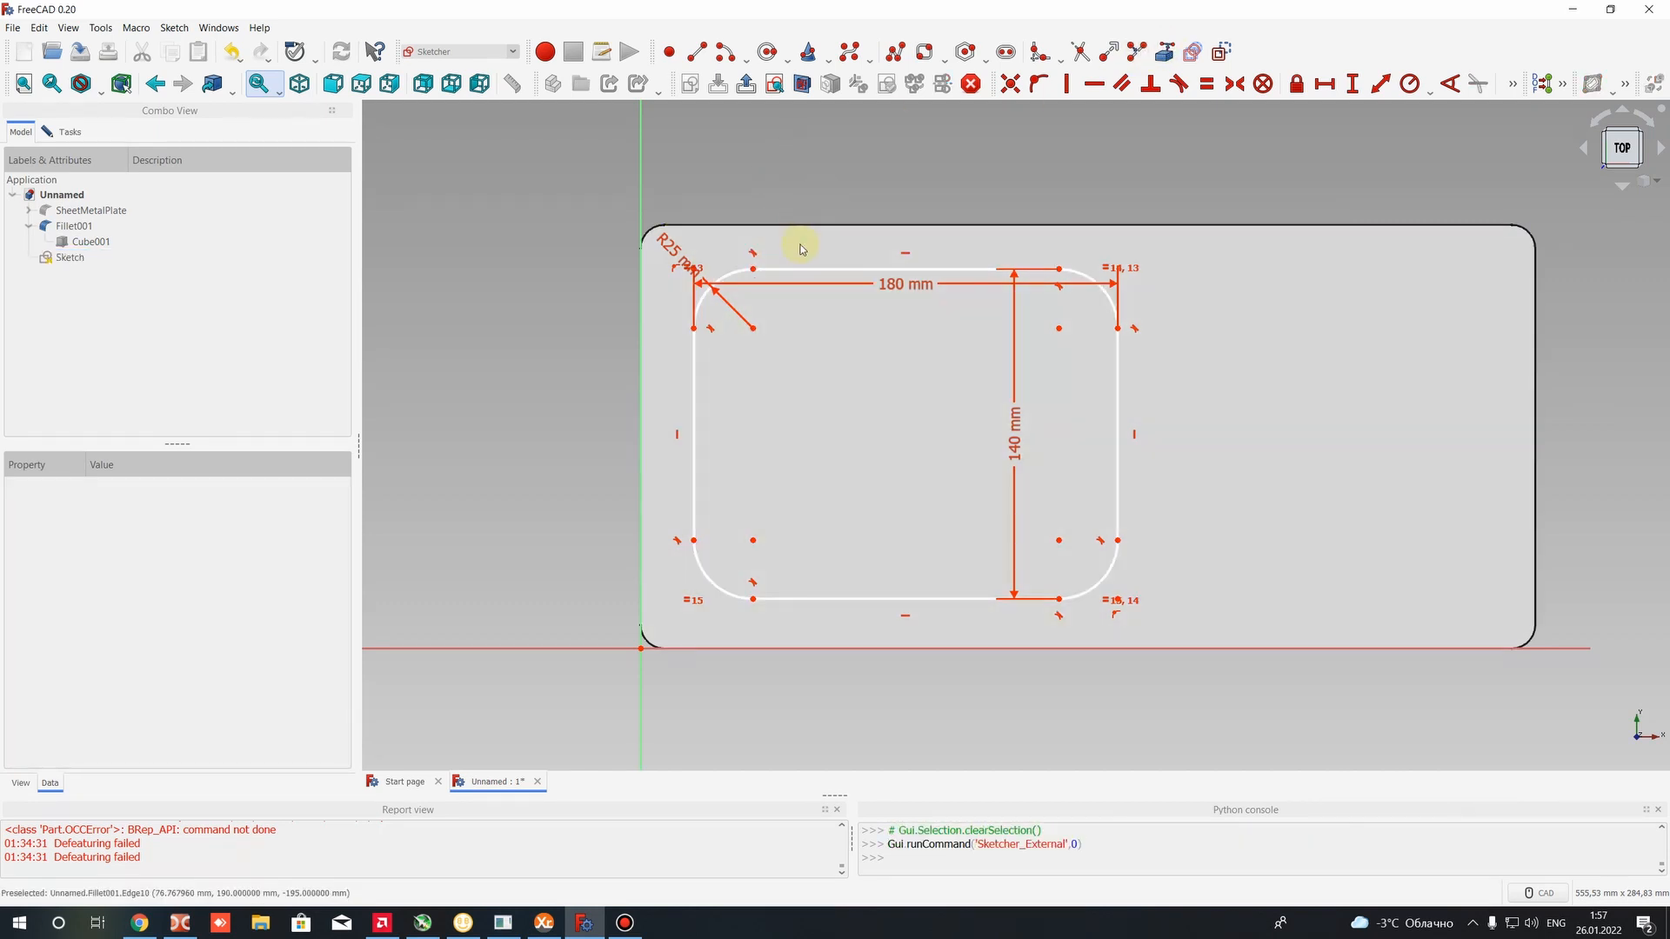
{"action": "mouse_move", "coordinate": [753, 269]}
{"action": "left_mouse_down"}
{"action": "mouse_move", "coordinate": [627, 275]}
{"action": "mouse_move", "coordinate": [757, 277]}
{"action": "mouse_move", "coordinate": [739, 264]}
{"action": "mouse_move", "coordinate": [753, 290]}
{"action": "left_mouse_up"}
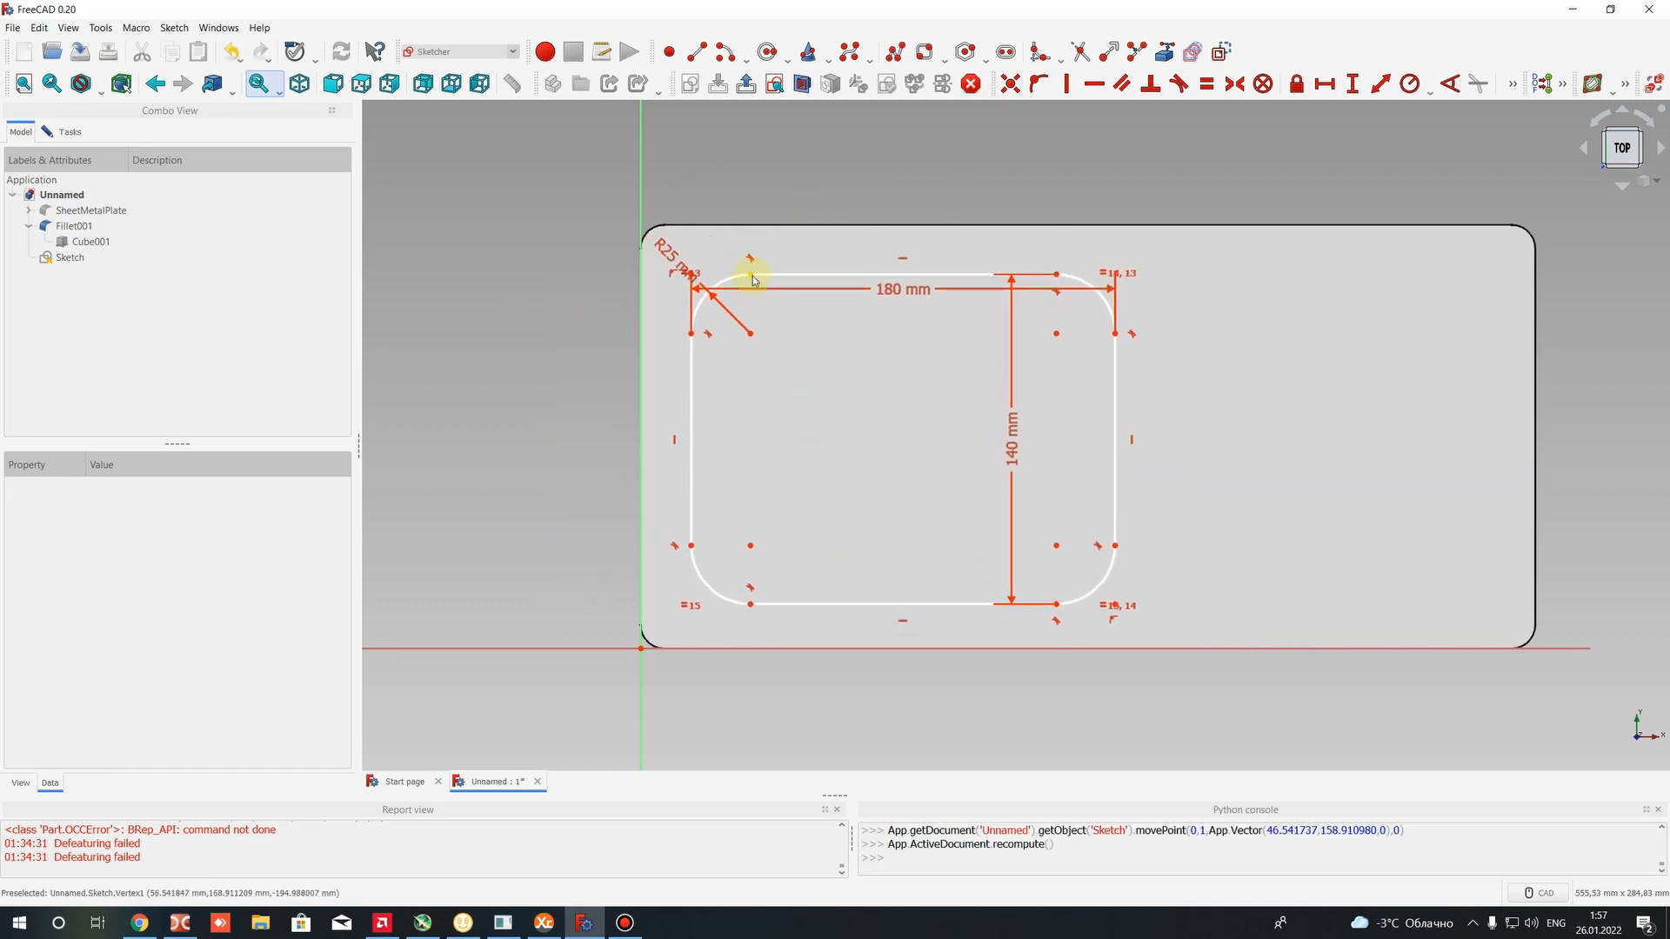
{"action": "left_click", "coordinate": [1165, 53]}
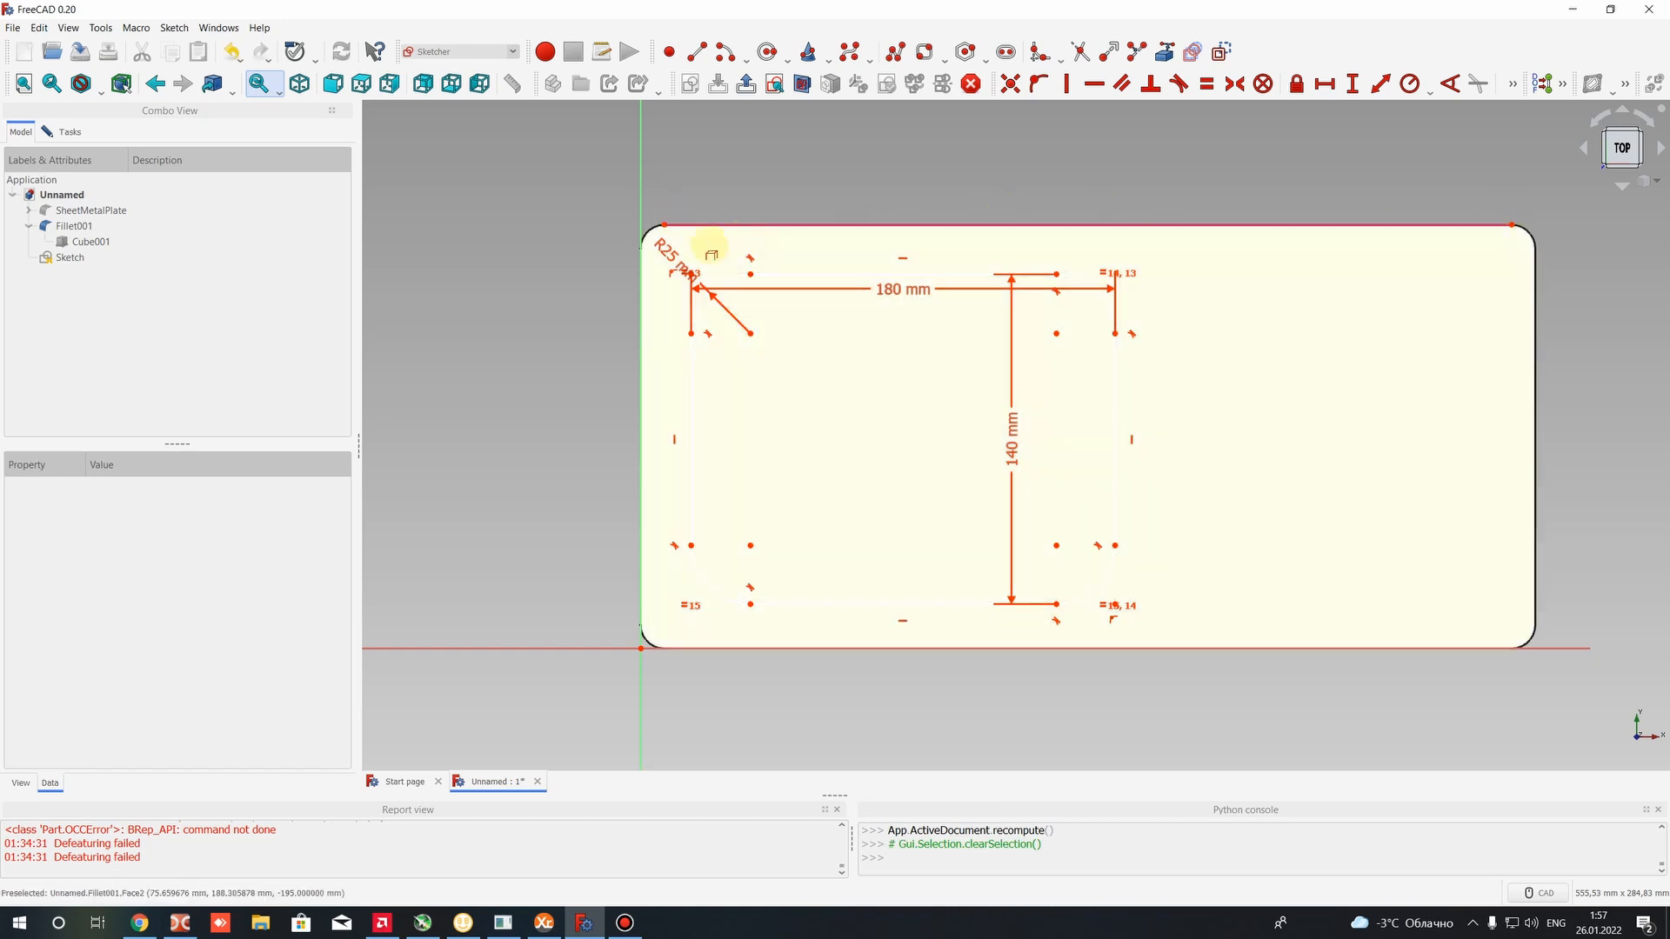
Constrain the vertical distance between the rounded rectangle's upper-left tangent point and the linked plate edge's left endpoint to 20 mm
{"action": "left_click", "coordinate": [751, 275]}
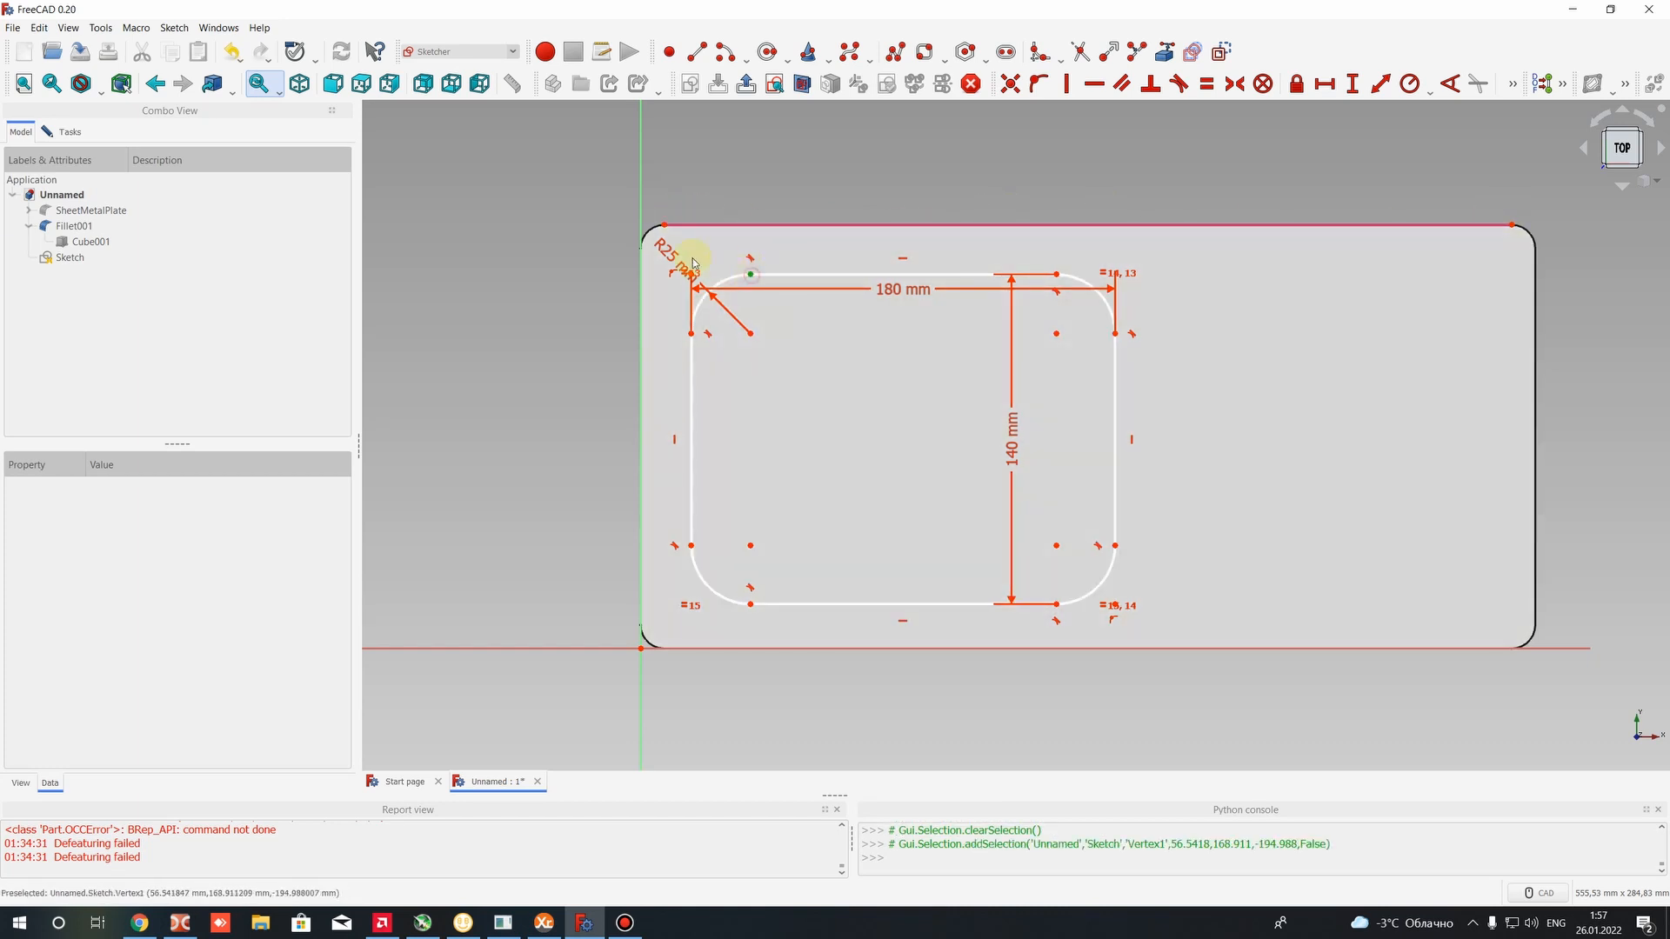
{"action": "left_click", "coordinate": [665, 229]}
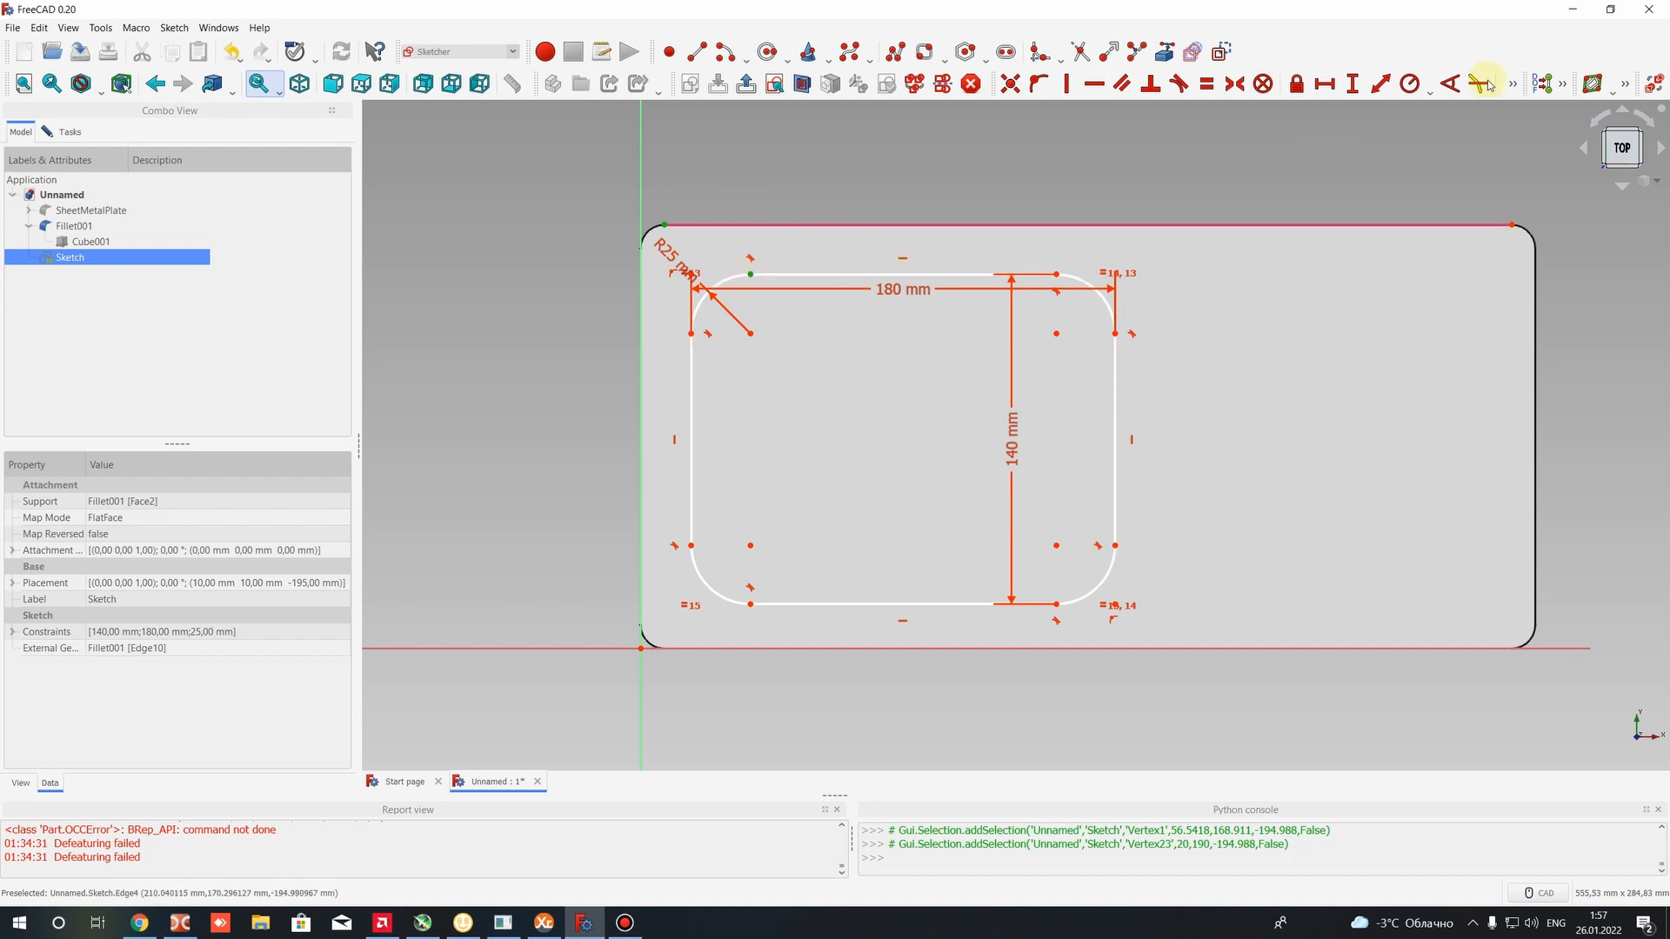
{"action": "left_click", "coordinate": [1353, 83]}
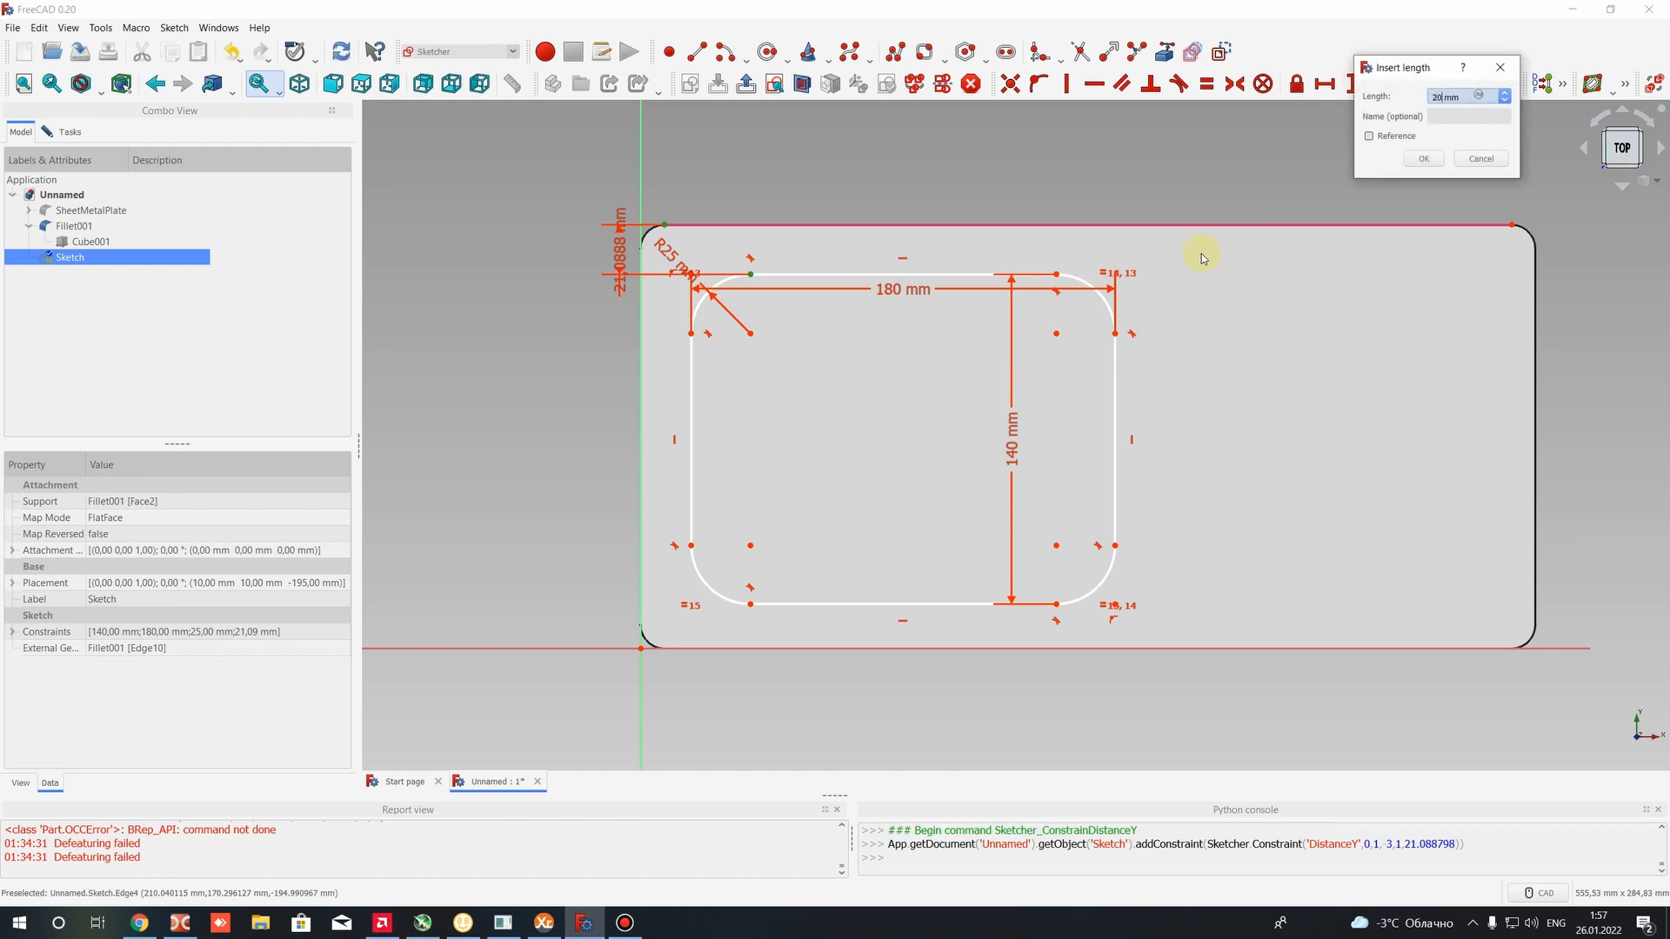
{"action": "key", "text": "Return"}
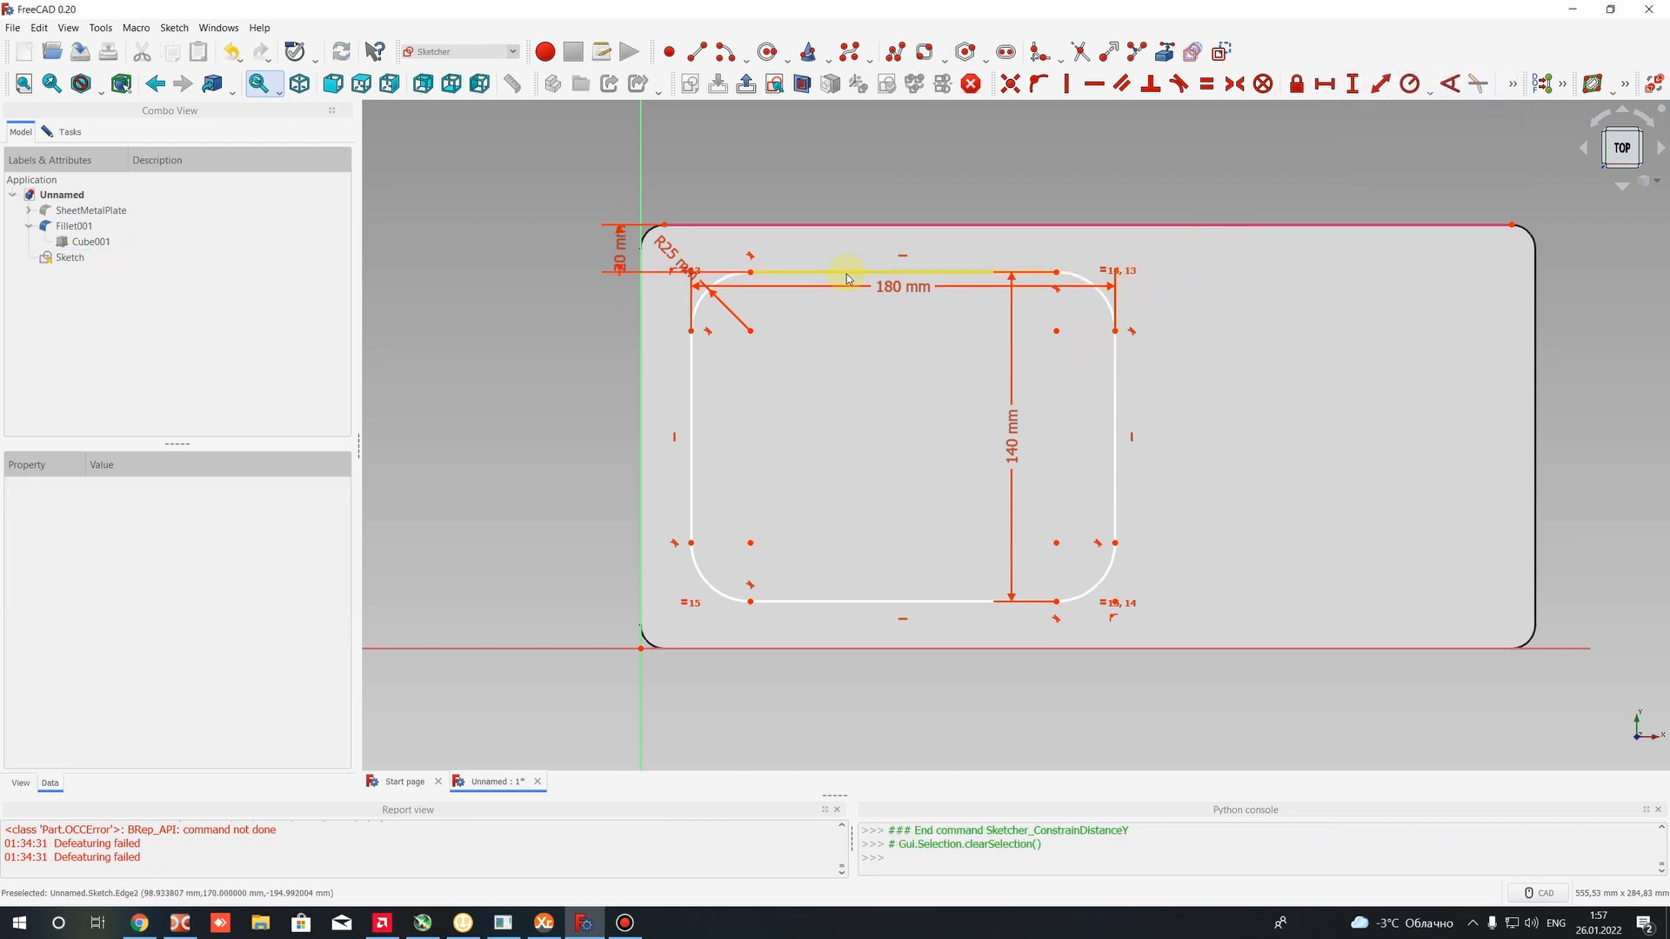
{"action": "scroll", "coordinate": [1360, 378], "scroll_direction": "down", "scroll_amount": 4}
{"action": "scroll", "coordinate": [1403, 365], "scroll_direction": "up", "scroll_amount": 4}
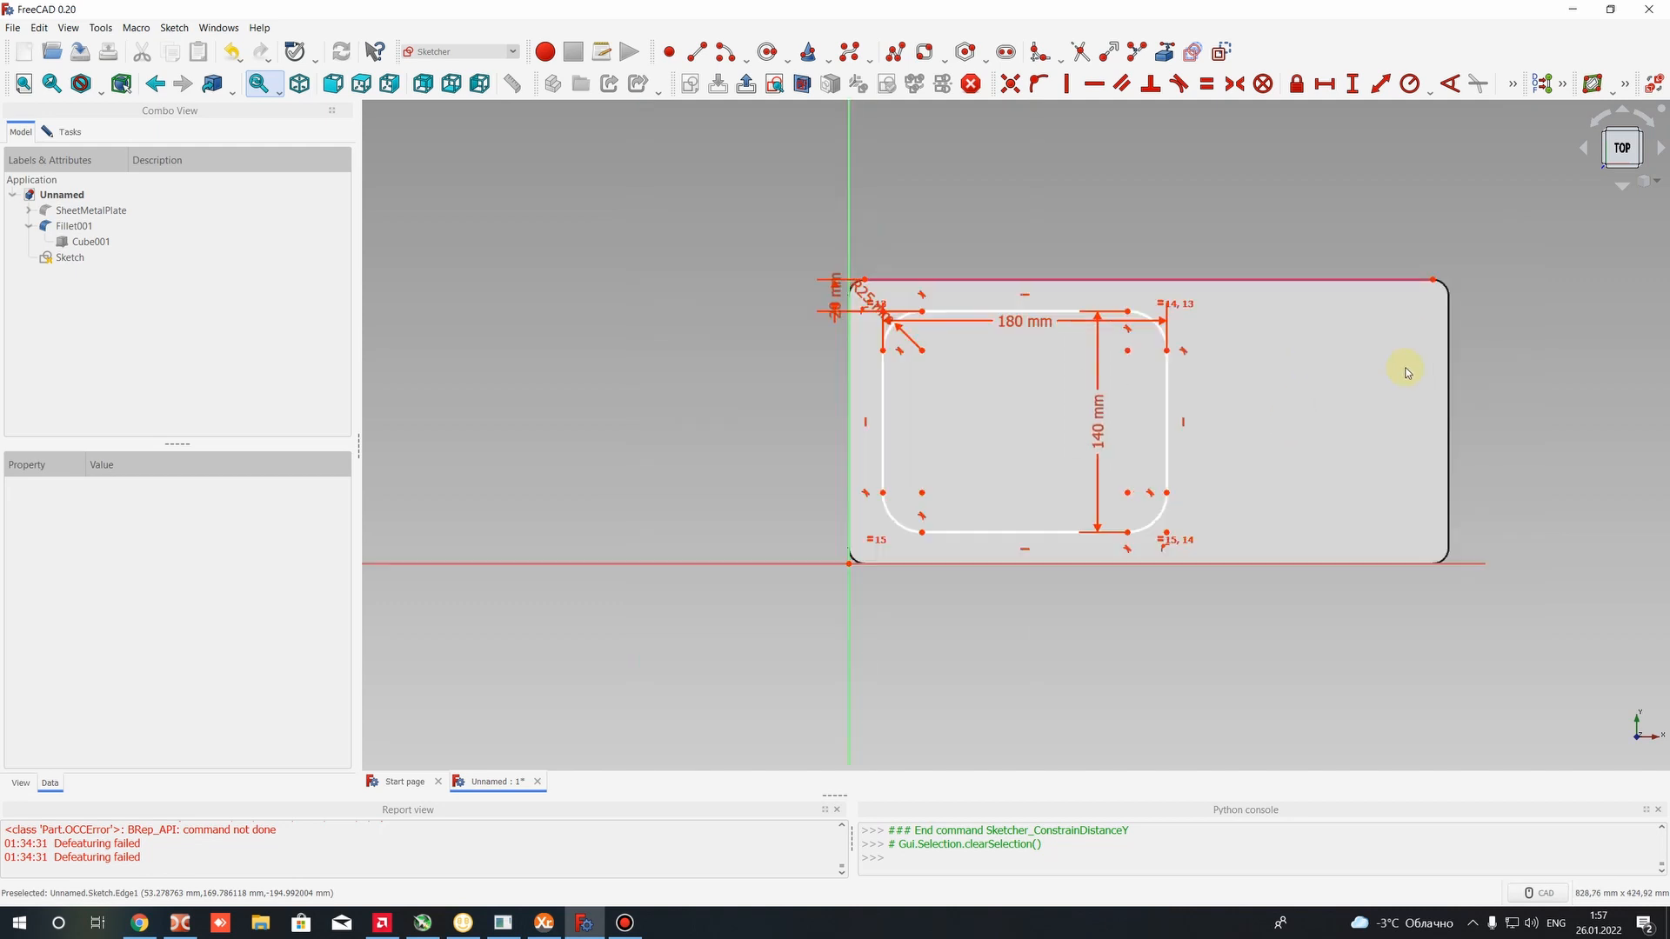
Close the sketch and extrude the rounded rectangle 10 mm along its normal as a solid using the Part workbench
{"action": "left_click", "coordinate": [67, 134]}
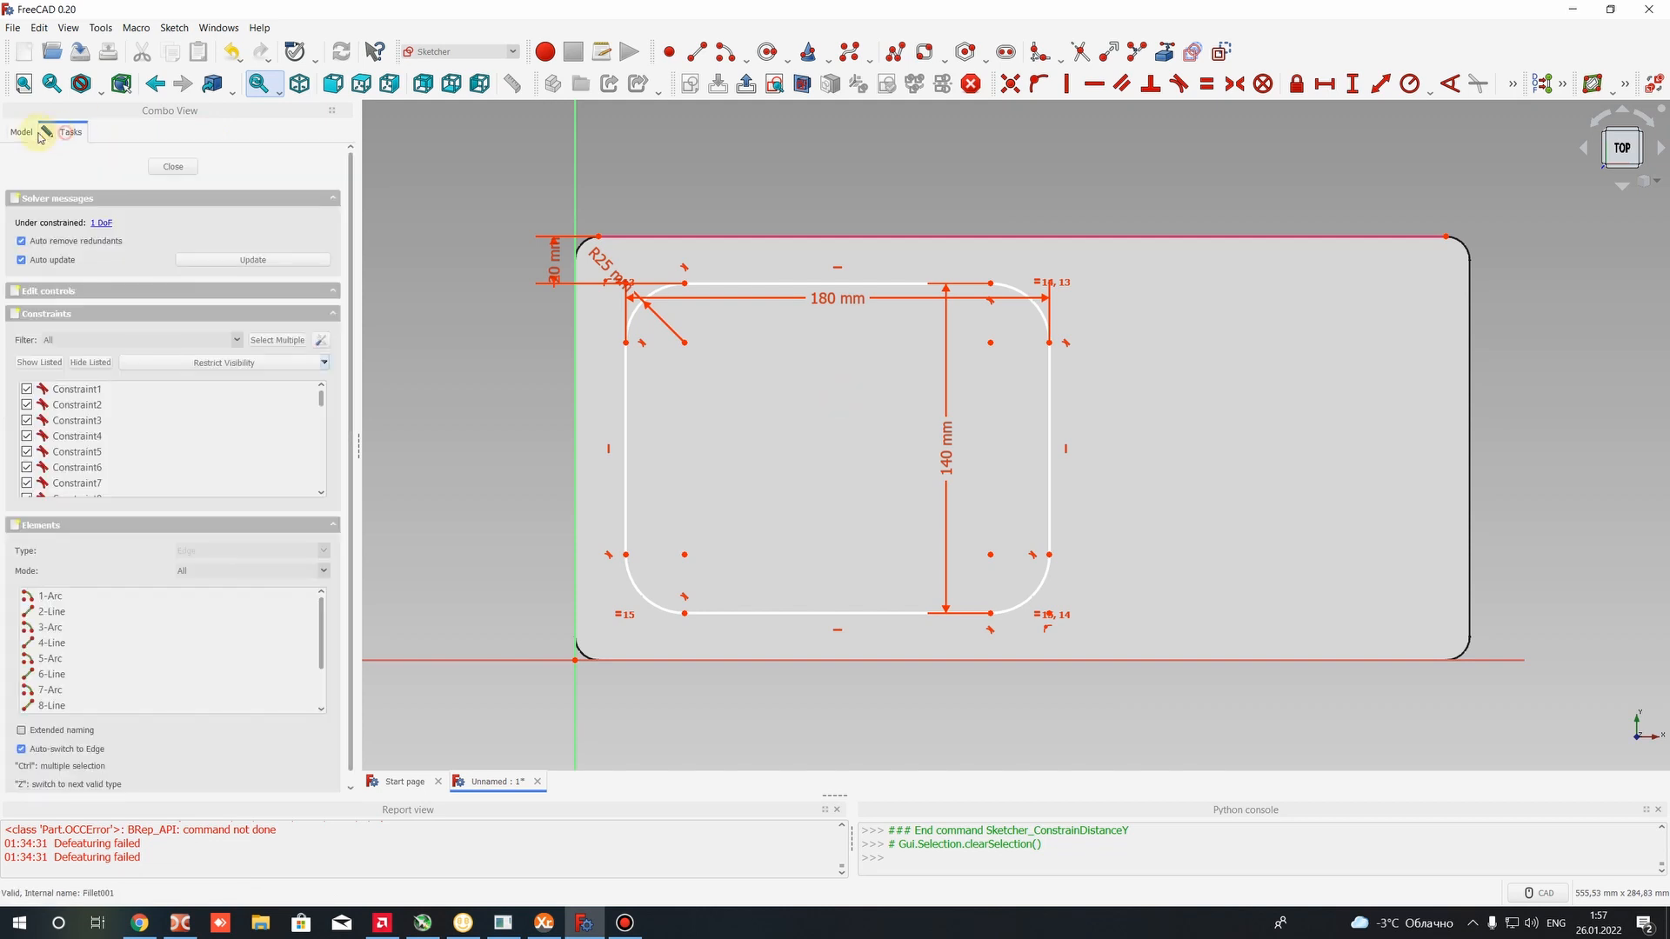
{"action": "left_click", "coordinate": [173, 166]}
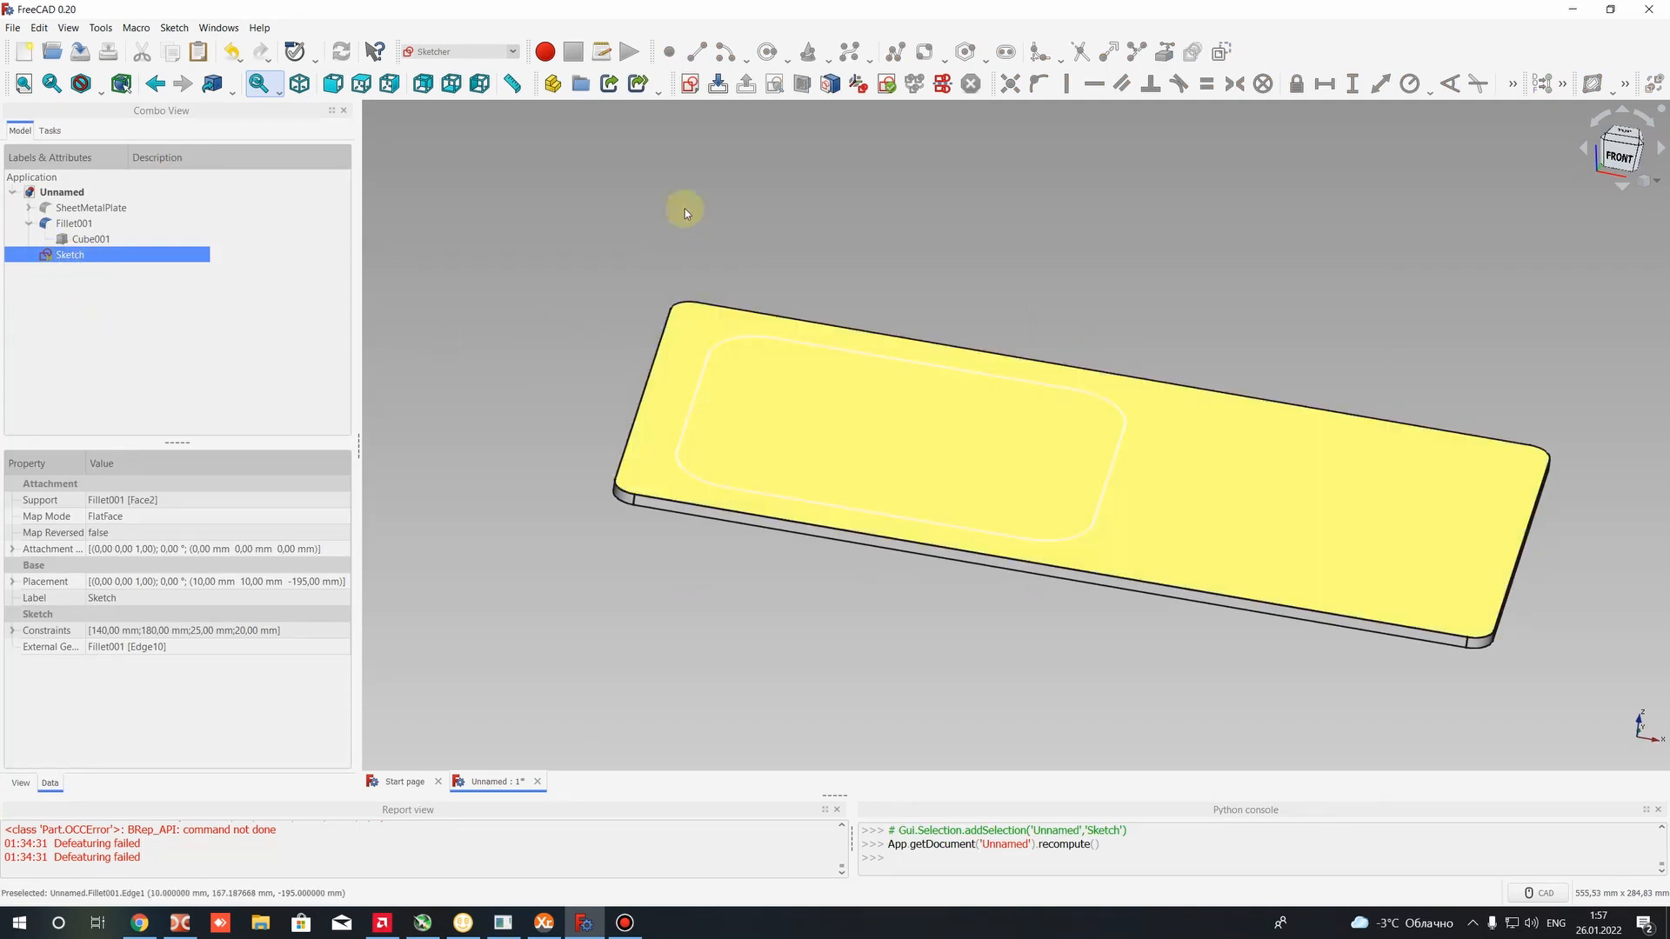
{"action": "left_click", "coordinate": [456, 58]}
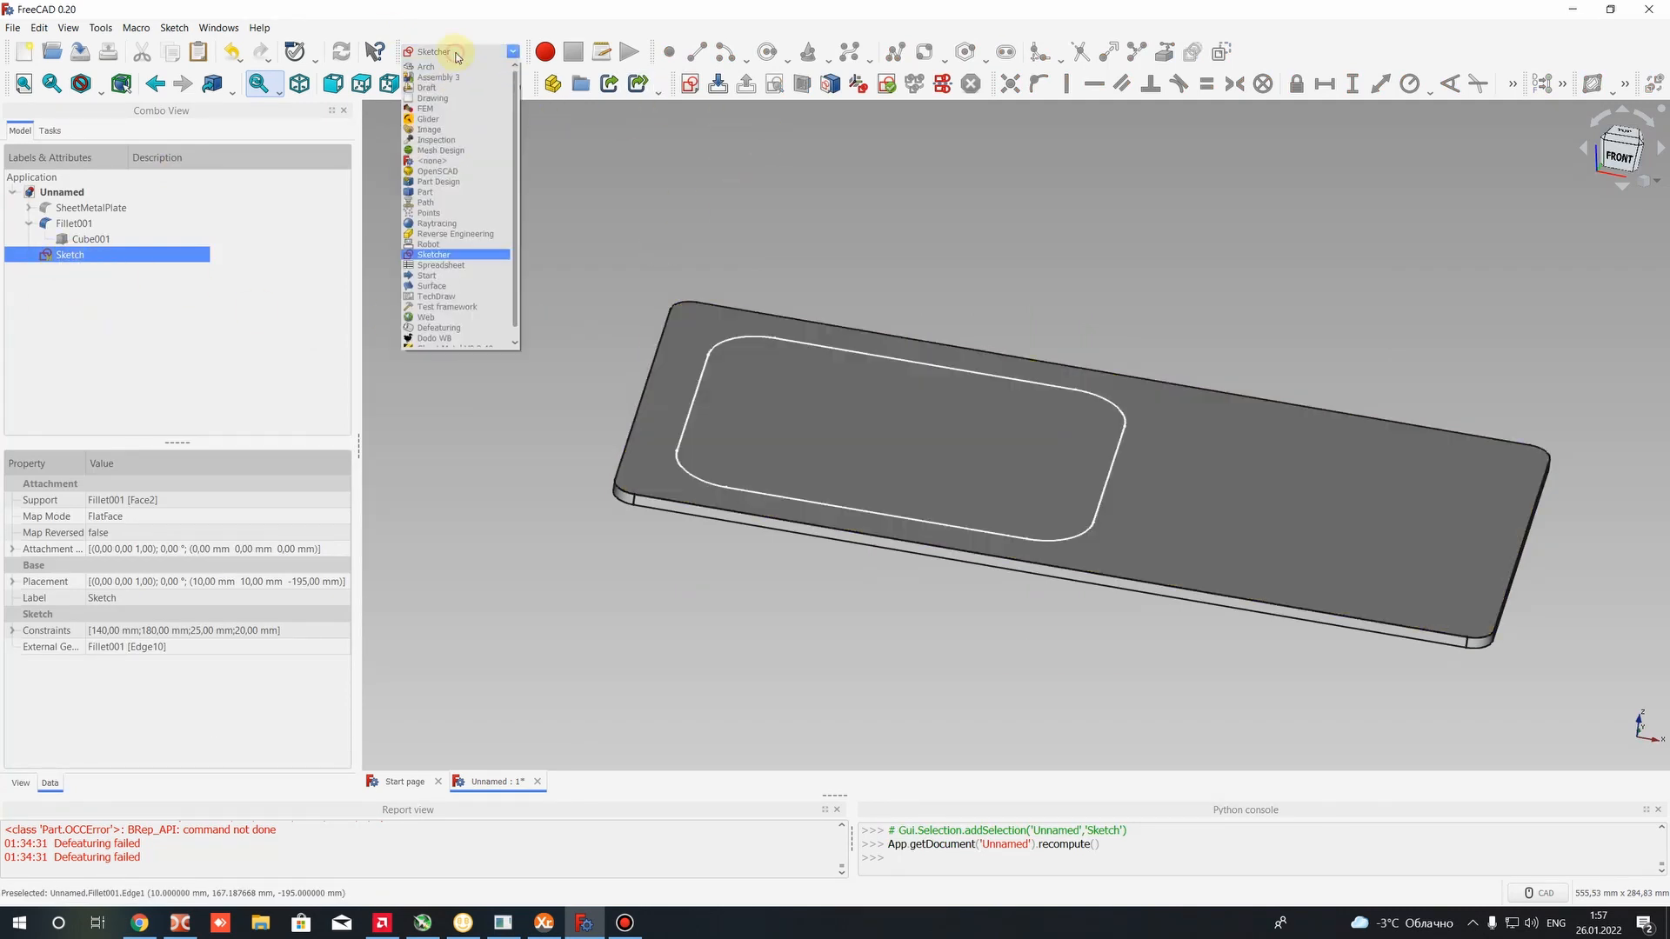
{"action": "left_click", "coordinate": [453, 191]}
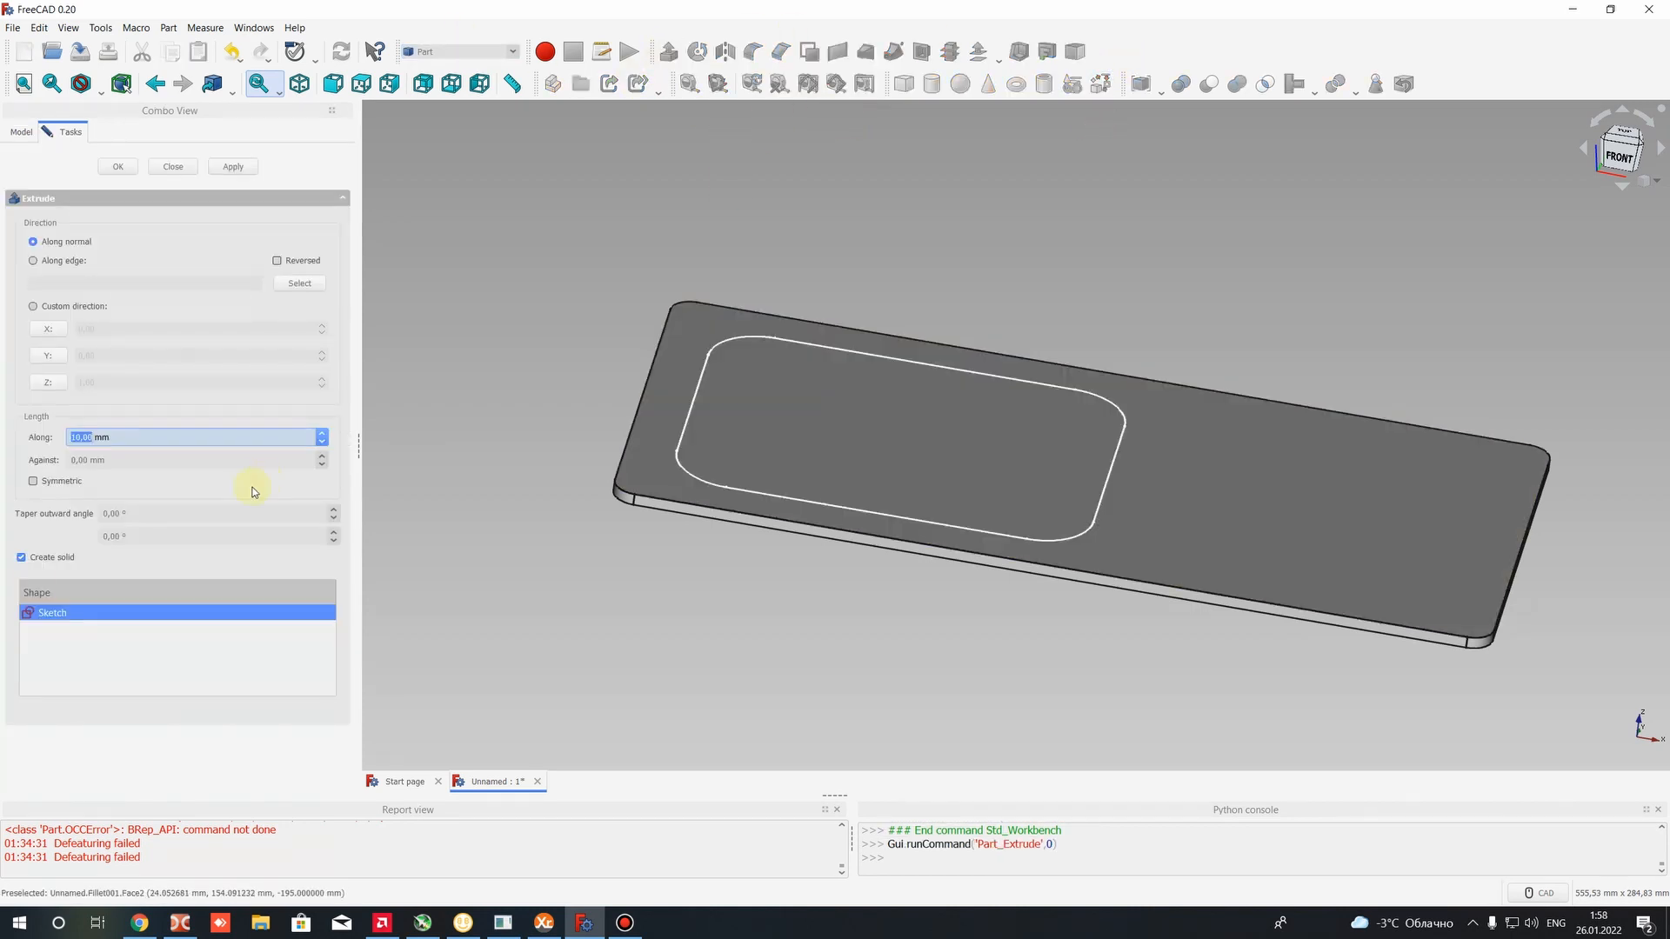
{"action": "left_click", "coordinate": [121, 167]}
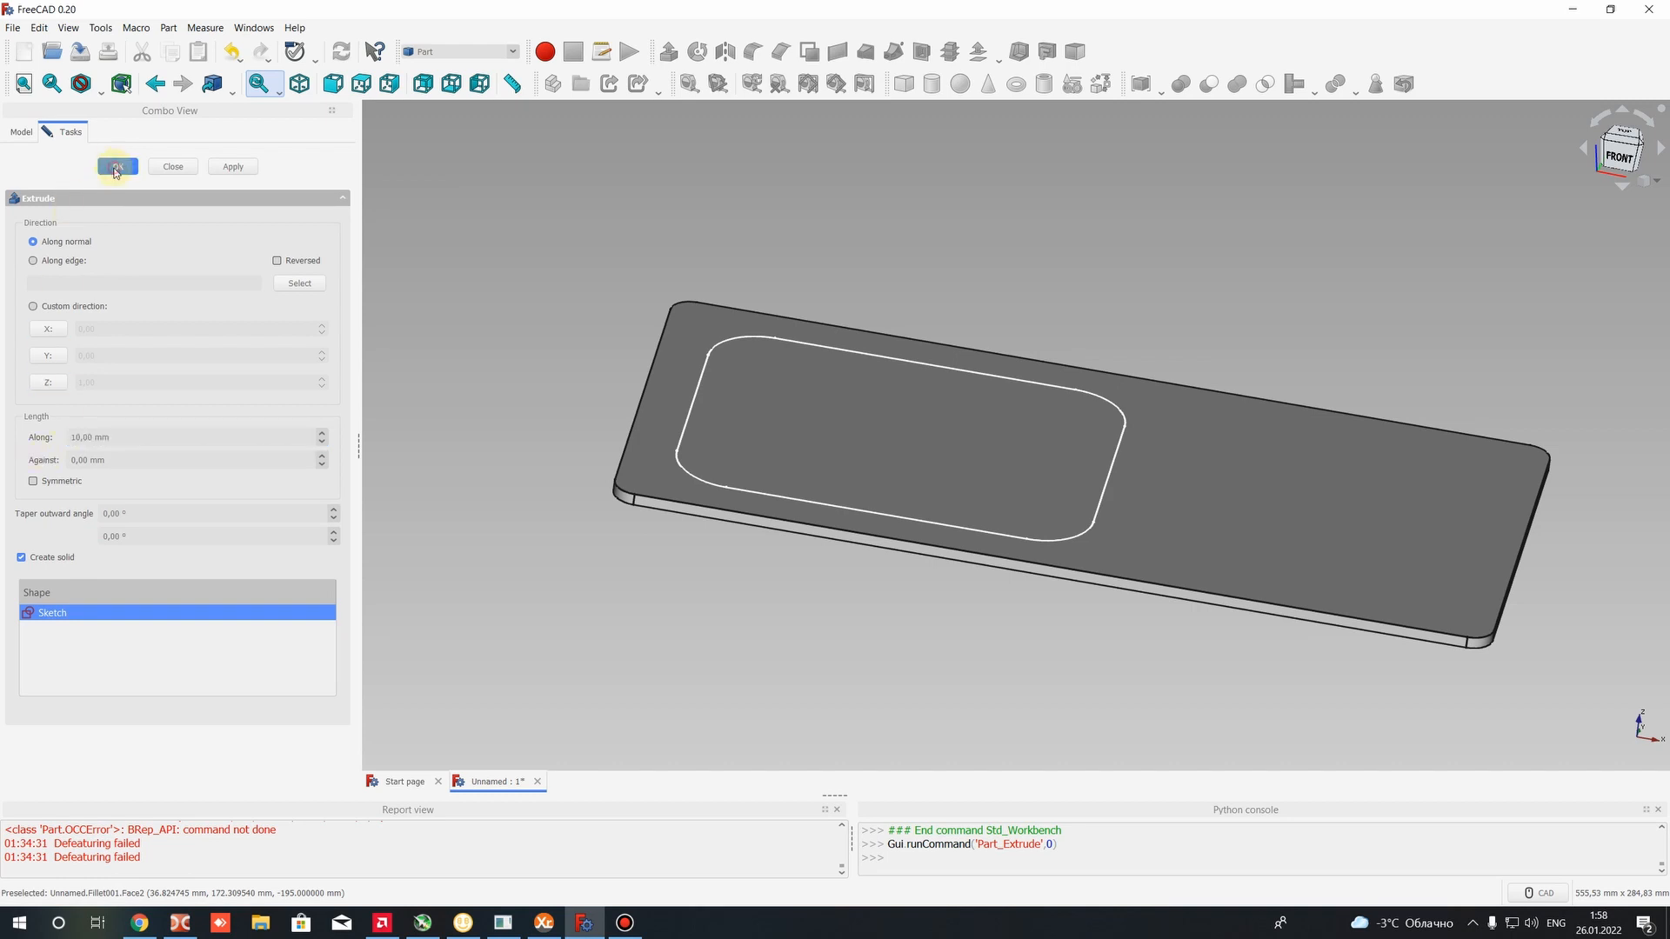
{"action": "left_click", "coordinate": [118, 166]}
Set the extruded block's forward length to 20 mm
{"action": "left_click", "coordinate": [755, 510]}
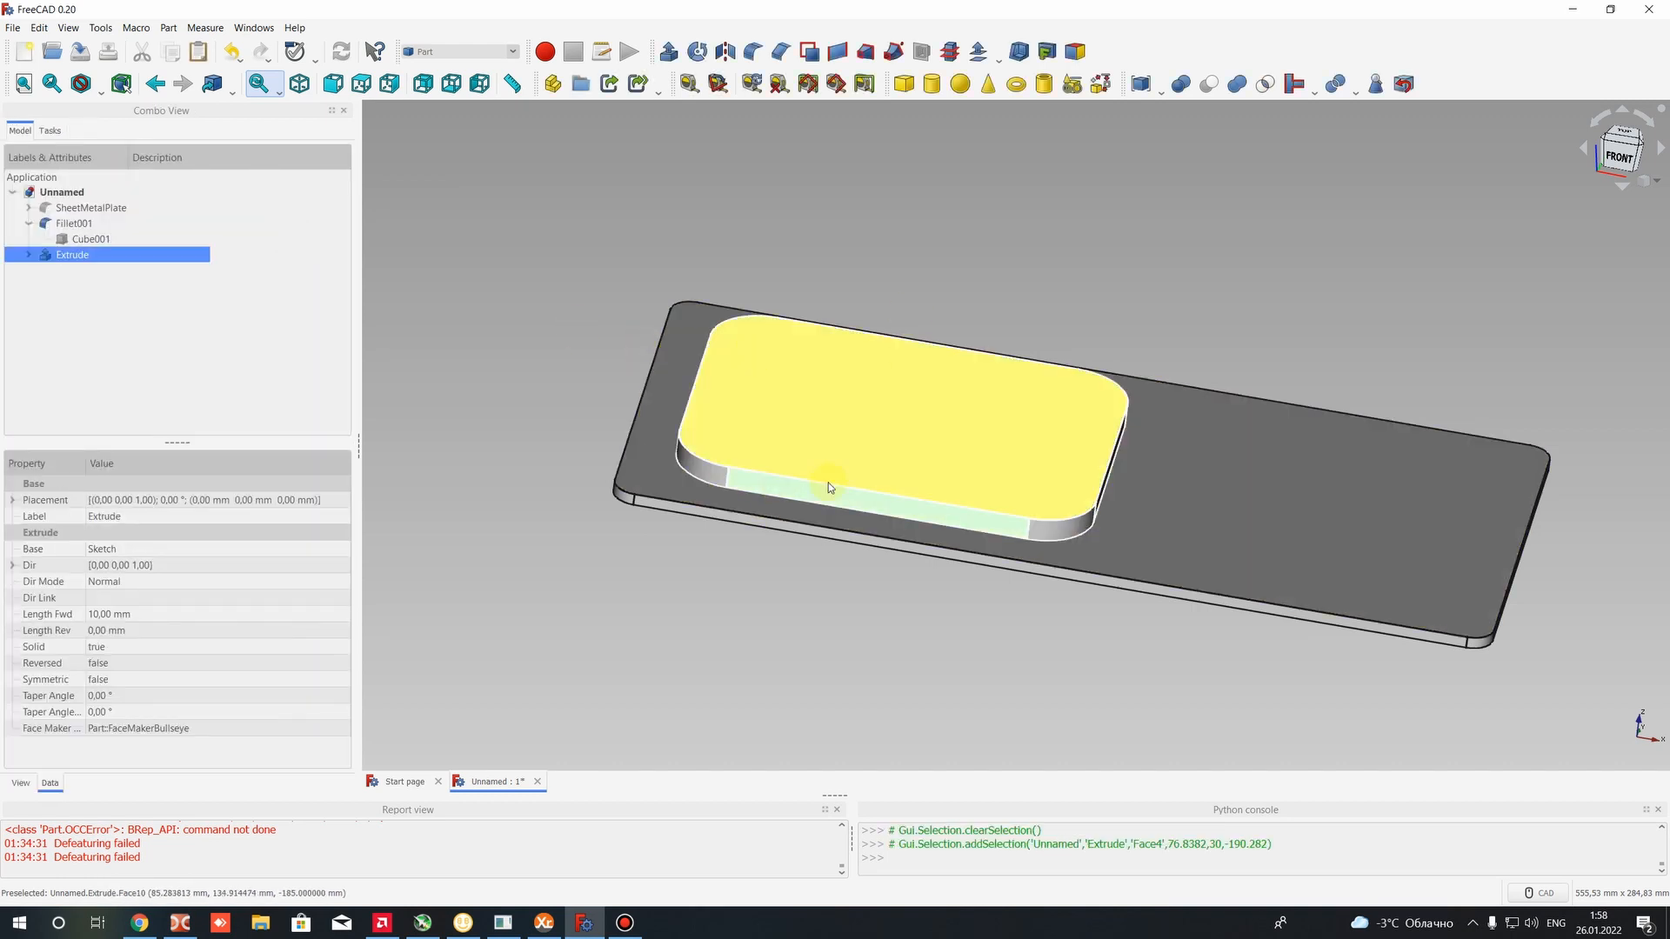
{"action": "middle_click_drag", "start_coordinate": [1047, 388], "coordinate": [496, 358]}
{"action": "left_click", "coordinate": [102, 614]}
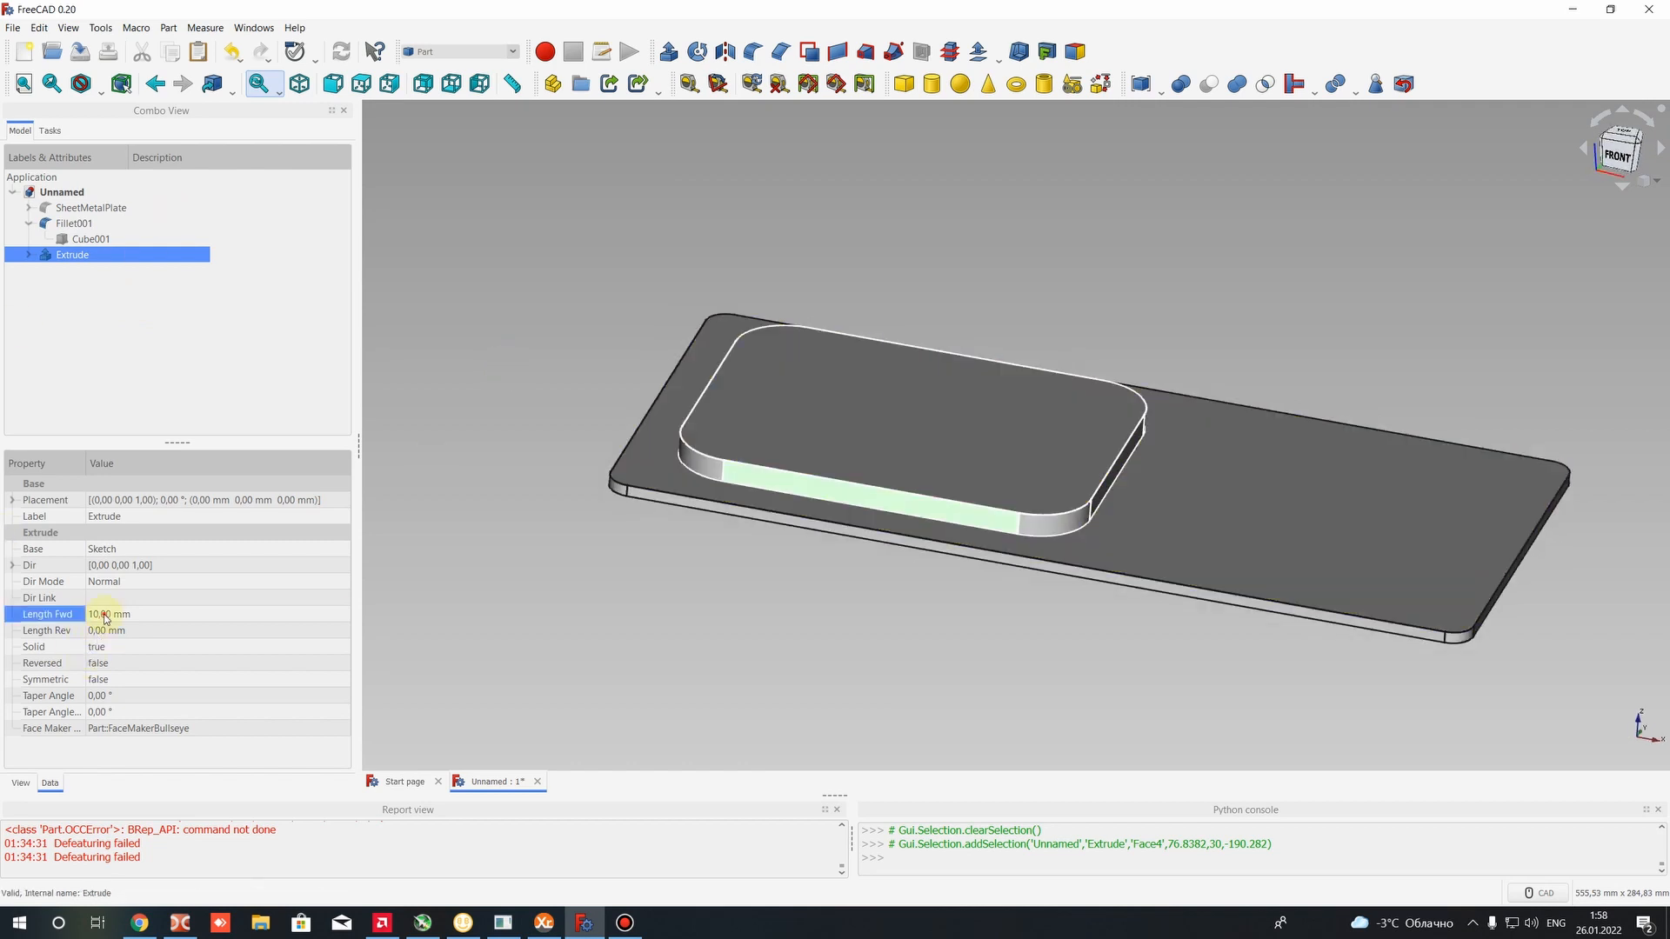
{"action": "type", "text": "20"}
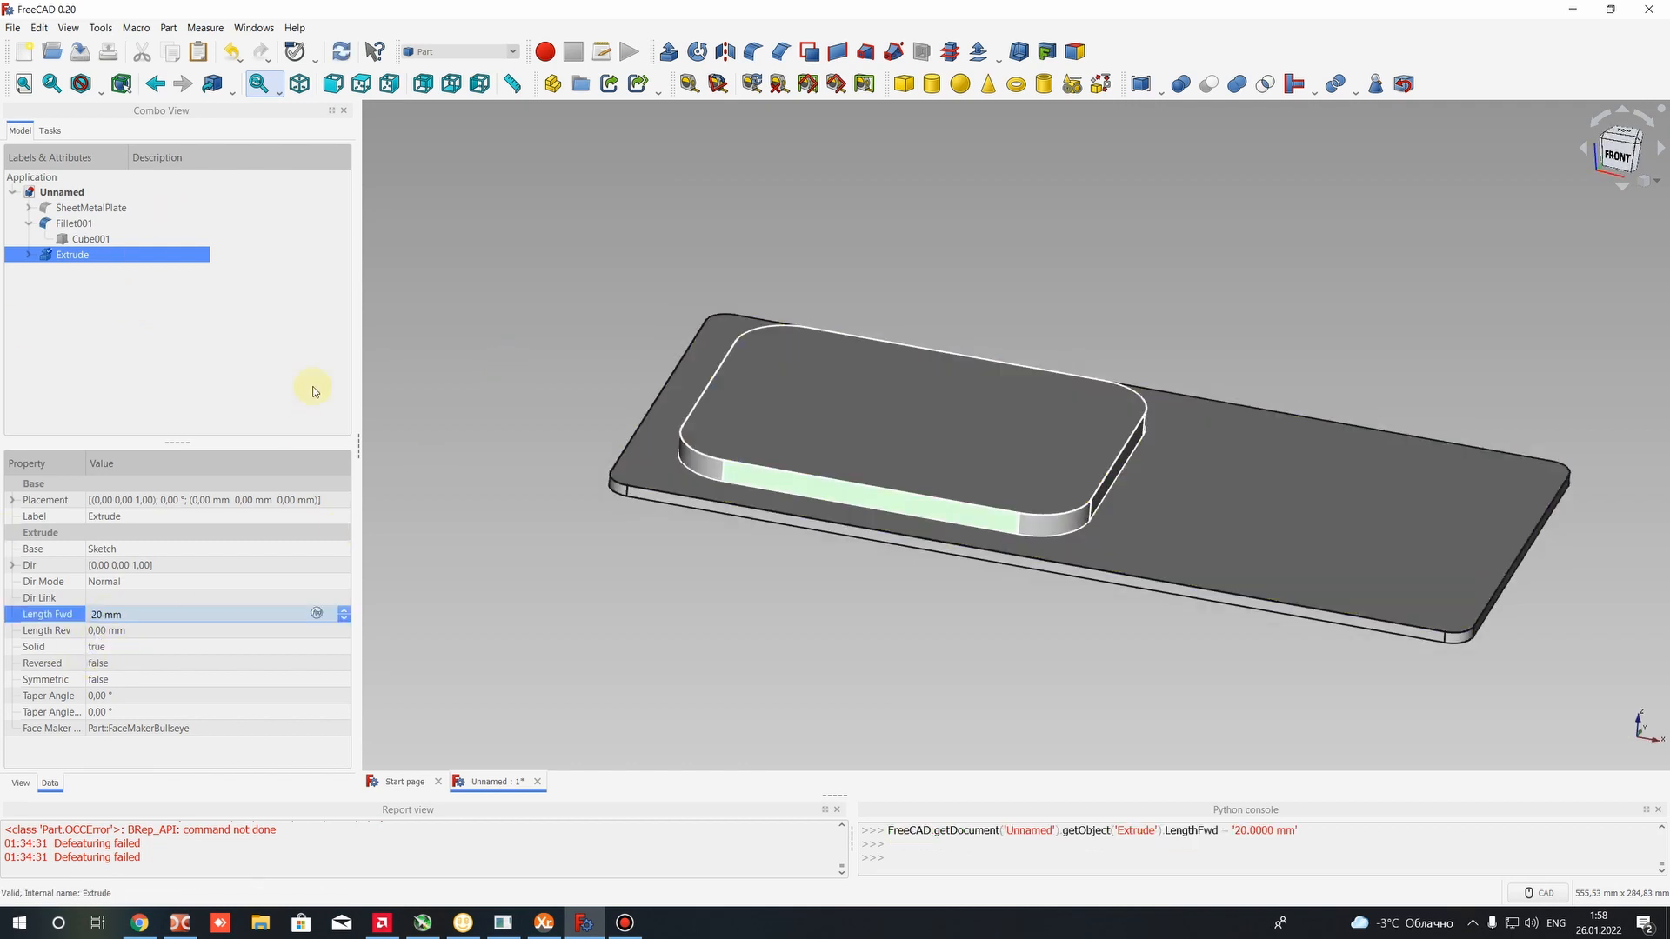
{"action": "left_click", "coordinate": [314, 391]}
Set the extruded block's forward length to 50 mm
{"action": "left_click", "coordinate": [68, 223]}
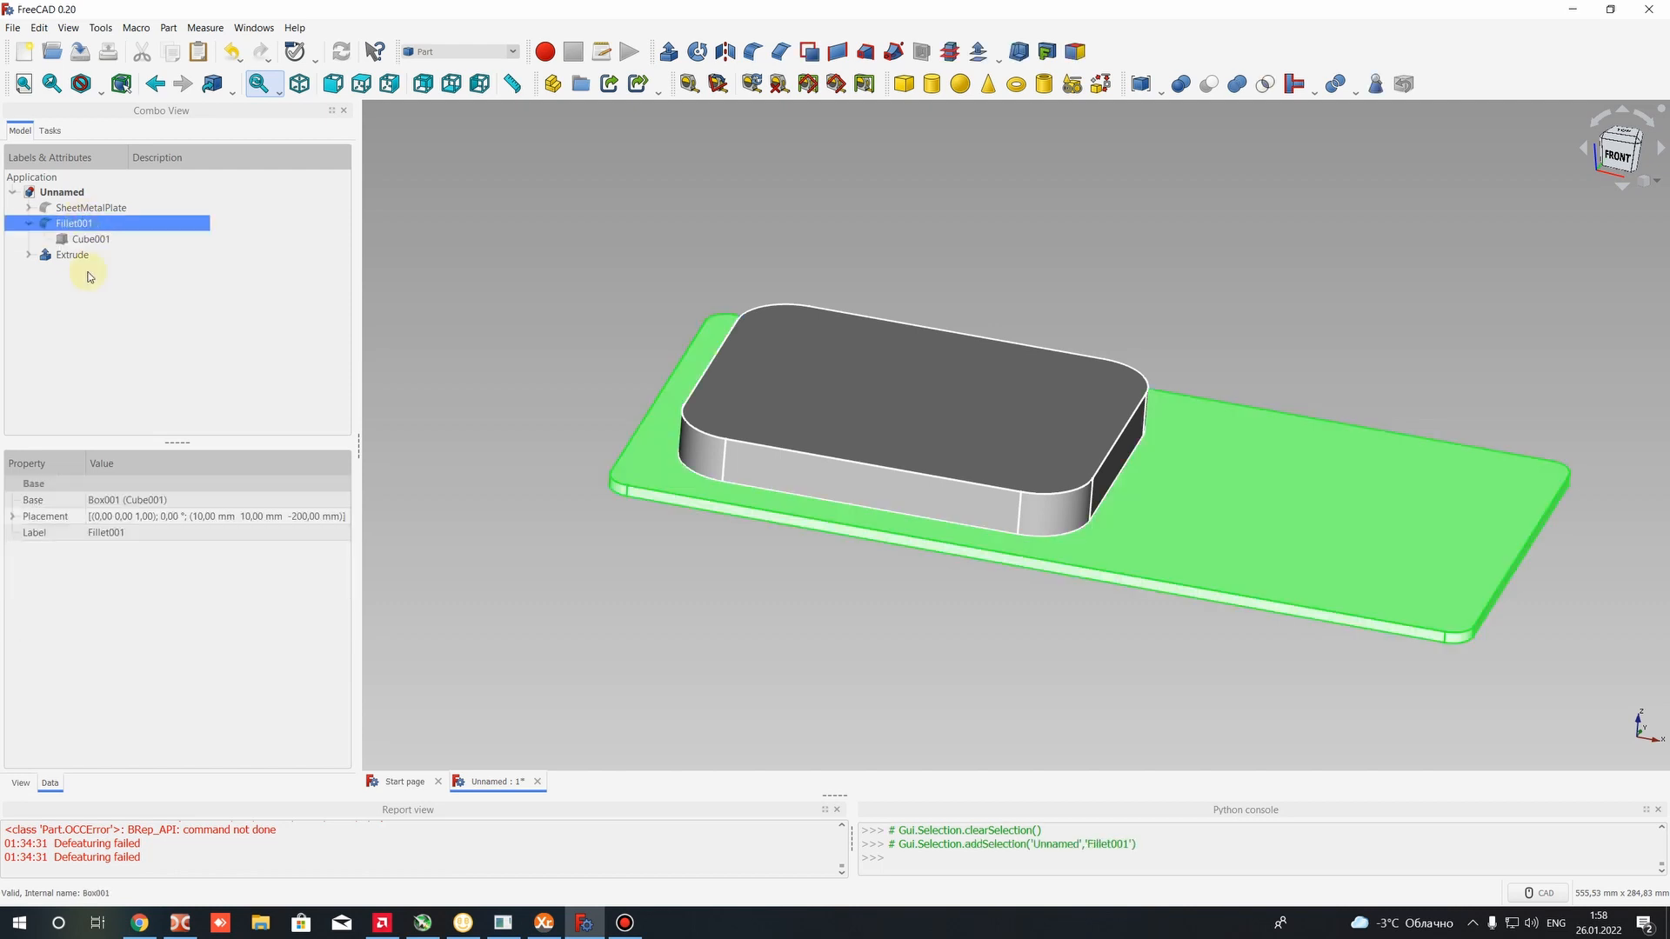
{"action": "left_click", "coordinate": [73, 255]}
{"action": "left_click", "coordinate": [102, 613]}
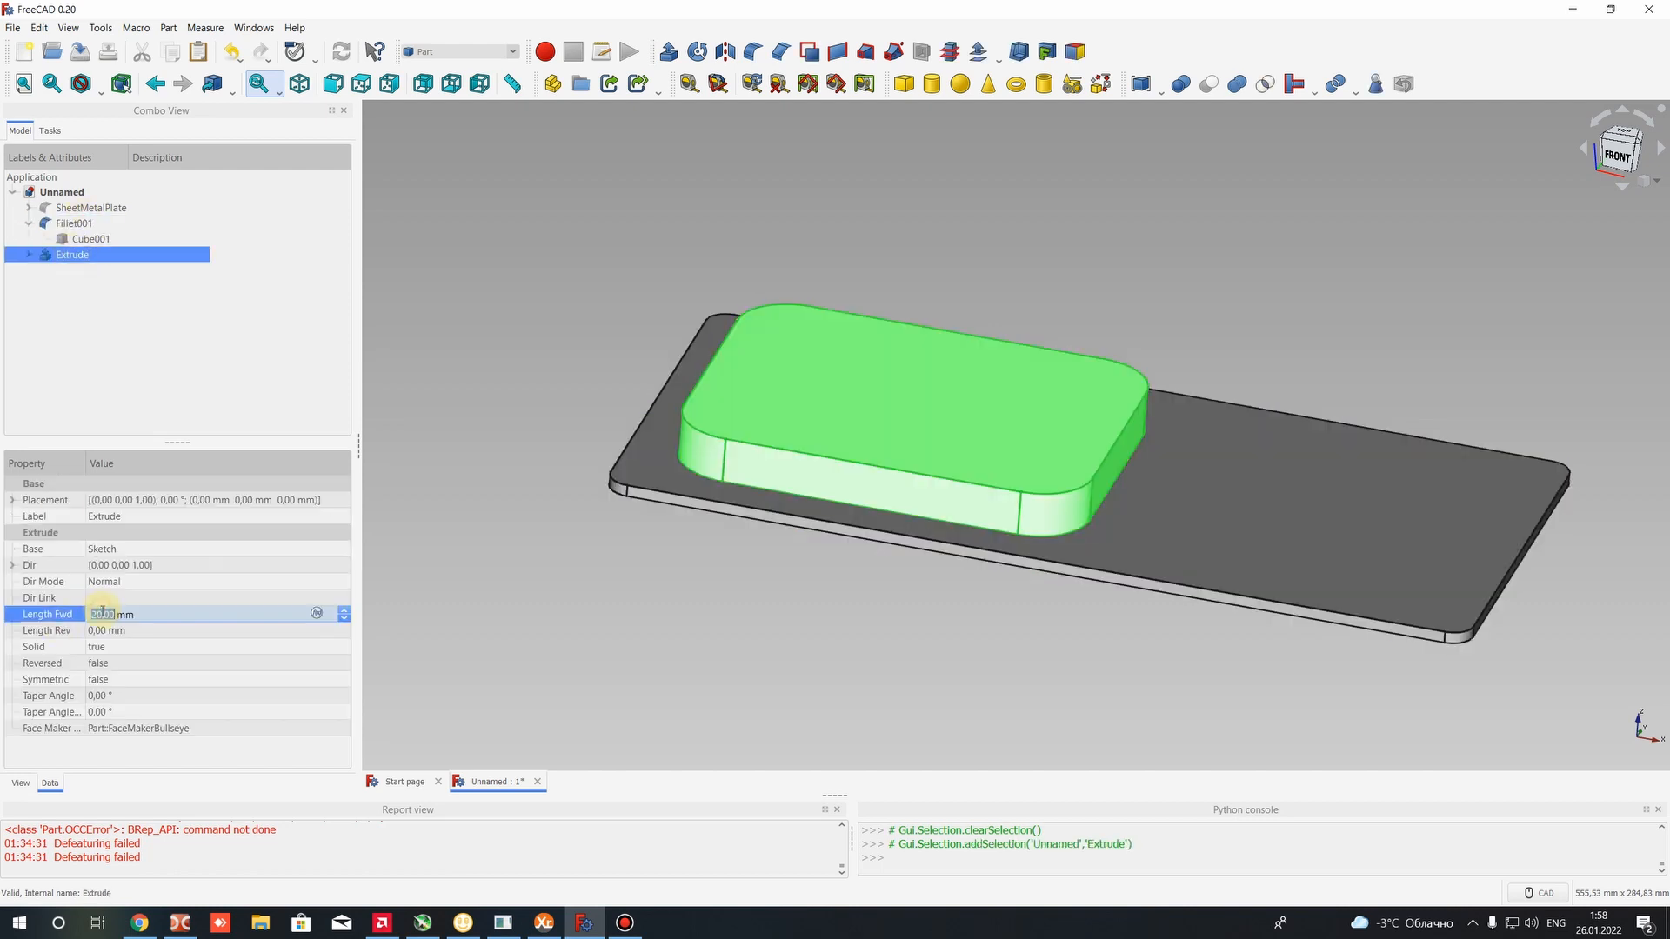
{"action": "type", "text": "50"}
{"action": "key", "text": "Return"}
{"action": "middle_click_drag", "start_coordinate": [765, 409], "coordinate": [790, 493]}
{"action": "key", "text": "0"}
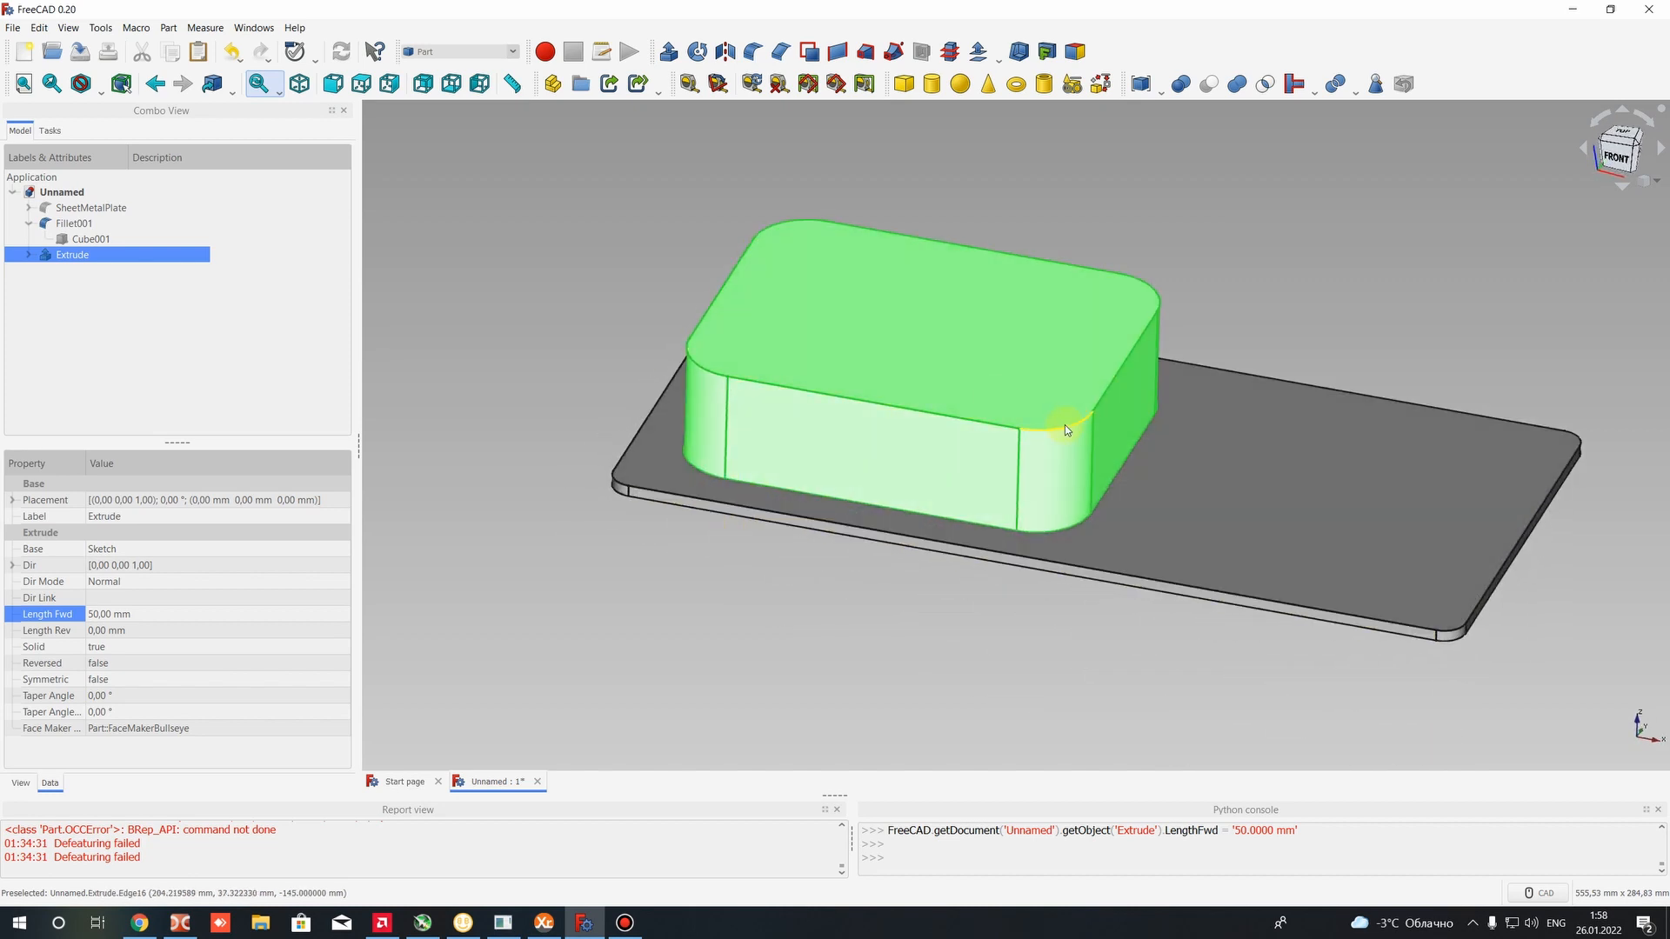
Start a fillet on the extruded block with its top front-right corner arc as the first edge
{"action": "left_click", "coordinate": [1244, 263]}
{"action": "scroll", "coordinate": [1081, 394], "scroll_direction": "up", "scroll_amount": 2}
{"action": "middle_click_drag", "start_coordinate": [1152, 461], "coordinate": [1178, 395]}
{"action": "scroll", "coordinate": [1122, 514], "scroll_direction": "down", "scroll_amount": 5}
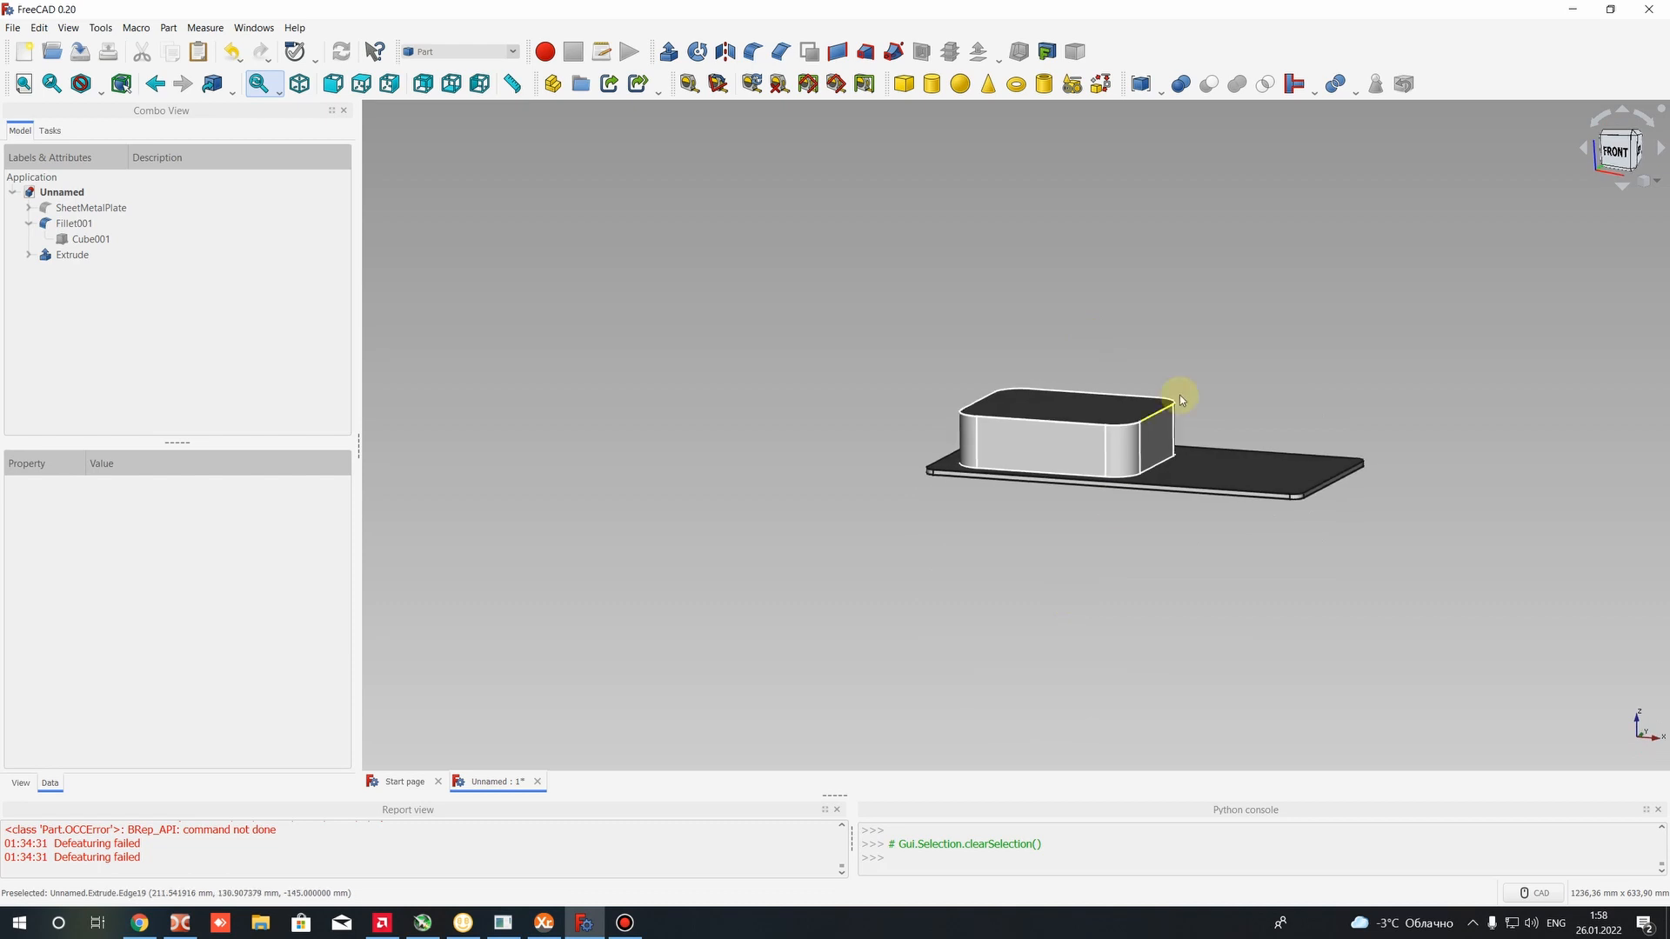
{"action": "scroll", "coordinate": [1129, 472], "scroll_direction": "up", "scroll_amount": 2}
{"action": "middle_click_drag", "start_coordinate": [1128, 472], "coordinate": [977, 485]}
{"action": "left_click", "coordinate": [964, 478]}
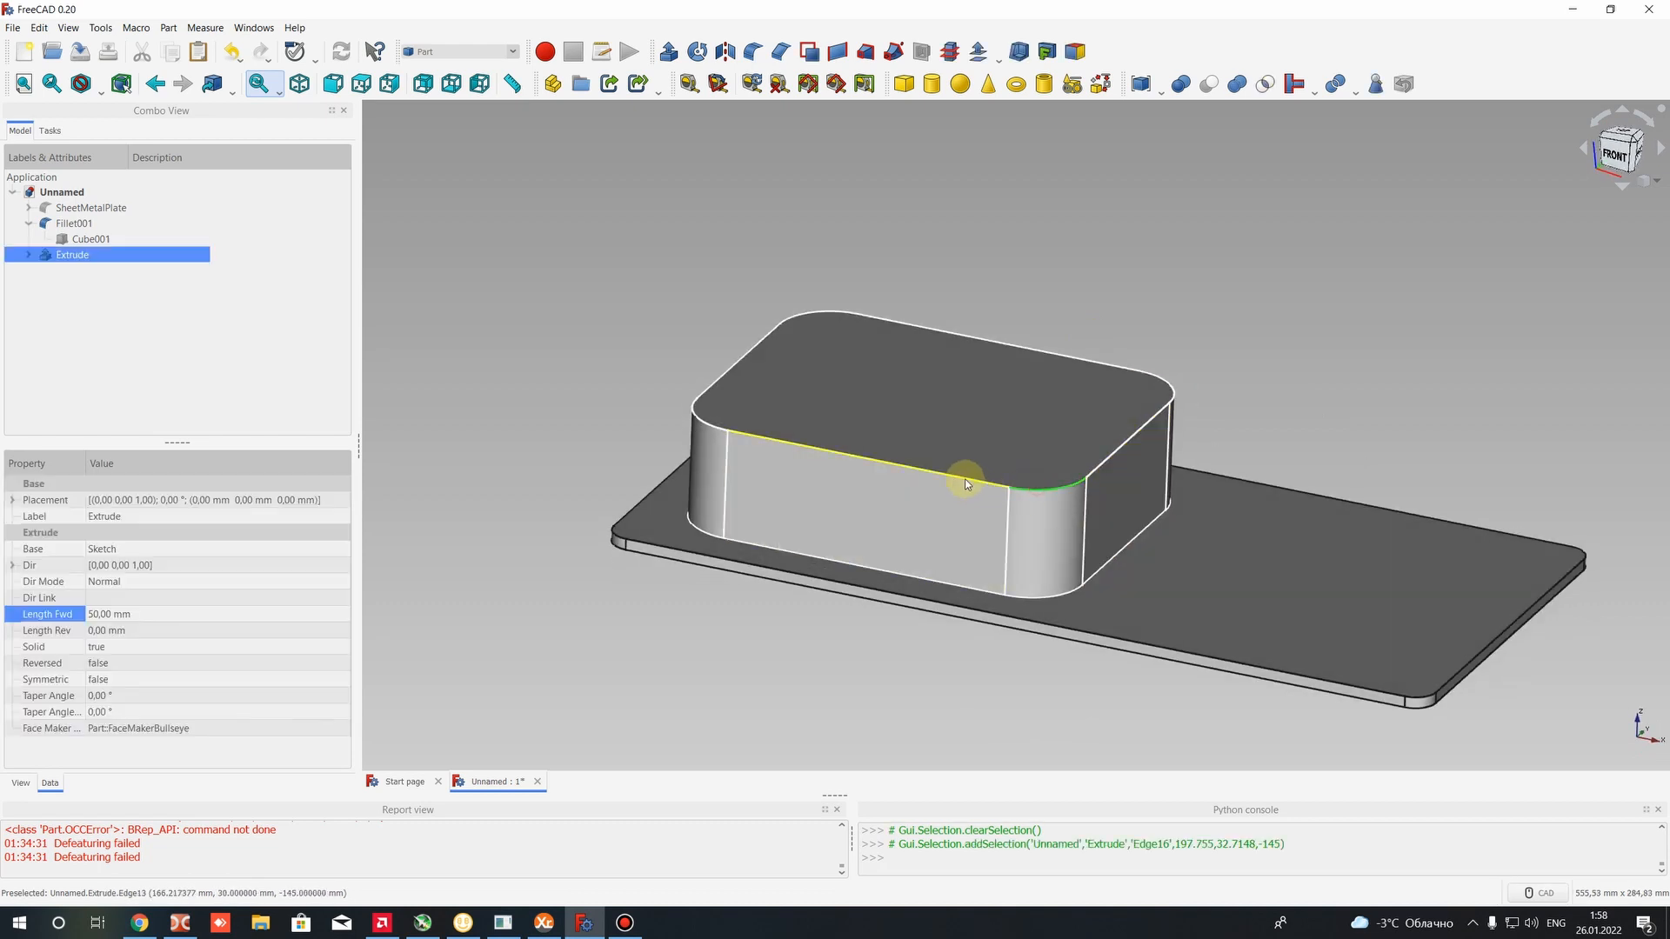
{"action": "left_click", "coordinate": [1329, 332]}
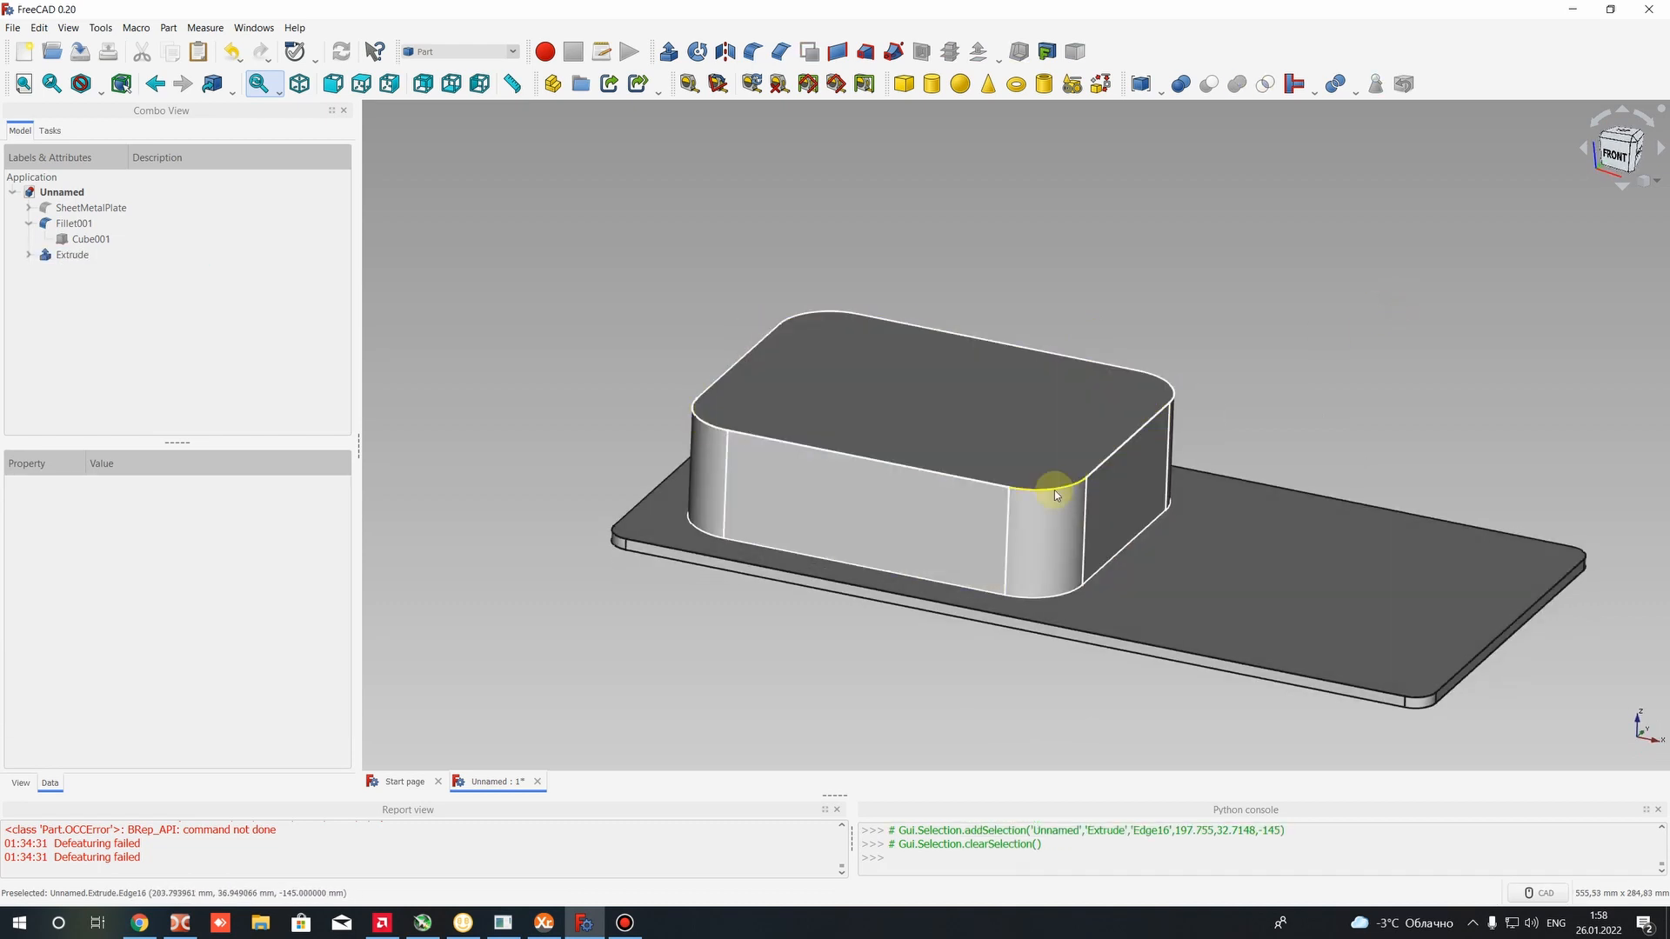
{"action": "left_click", "coordinate": [1000, 481]}
{"action": "left_click", "coordinate": [1282, 300]}
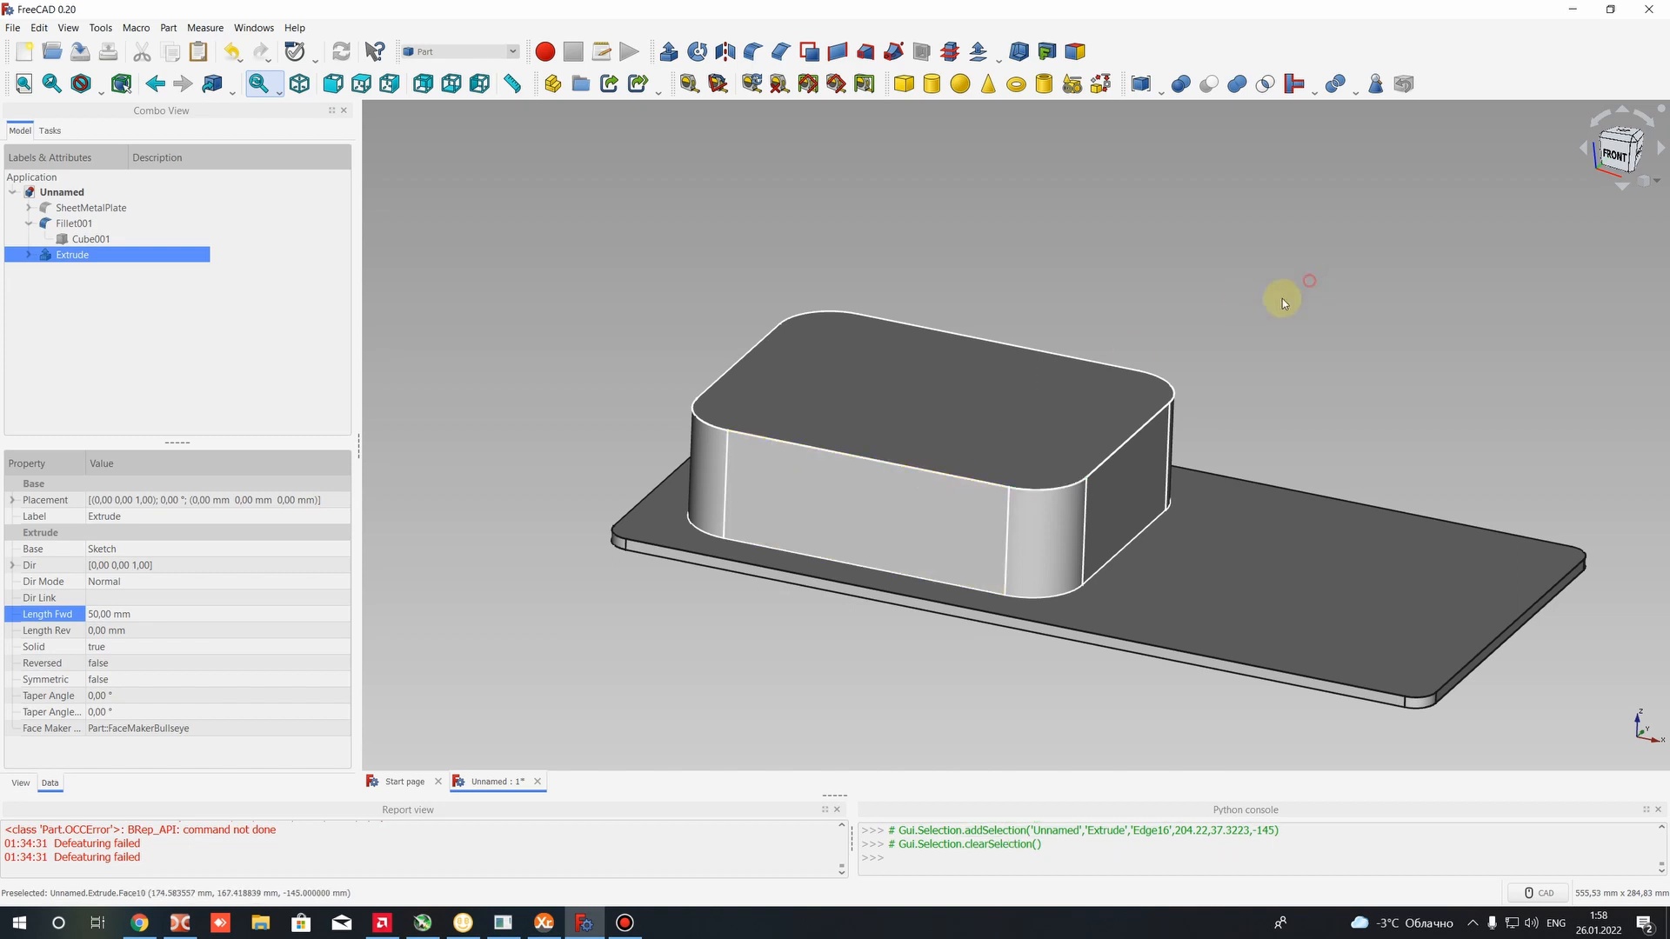
{"action": "left_click", "coordinate": [1058, 487]}
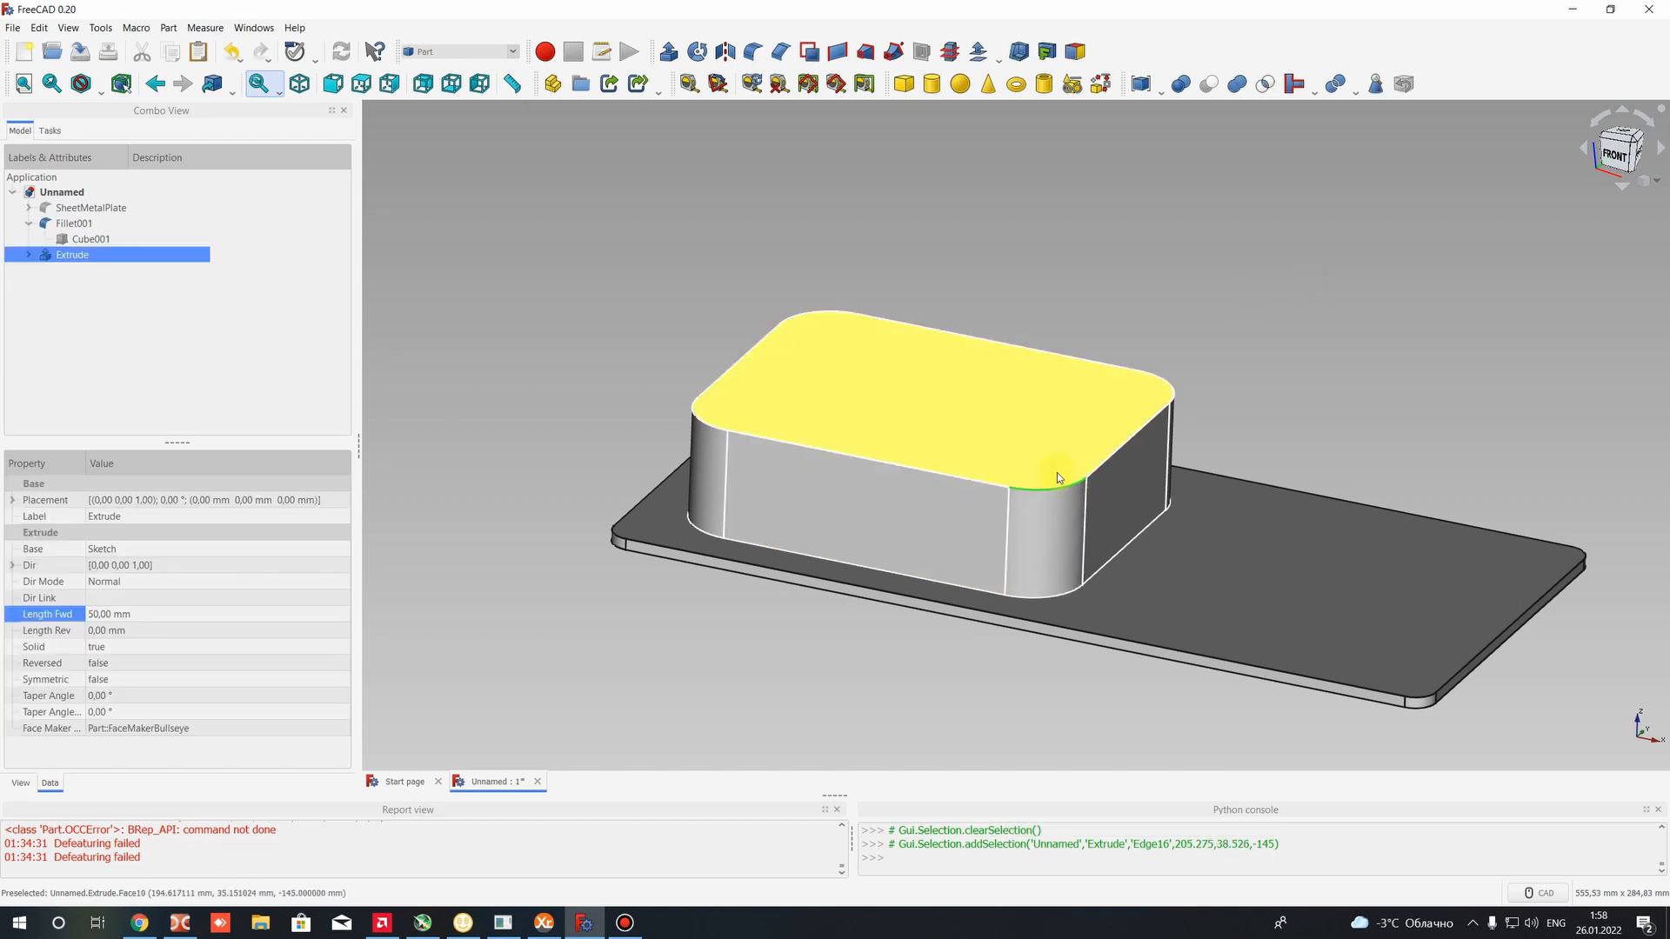
{"action": "left_click", "coordinate": [756, 52]}
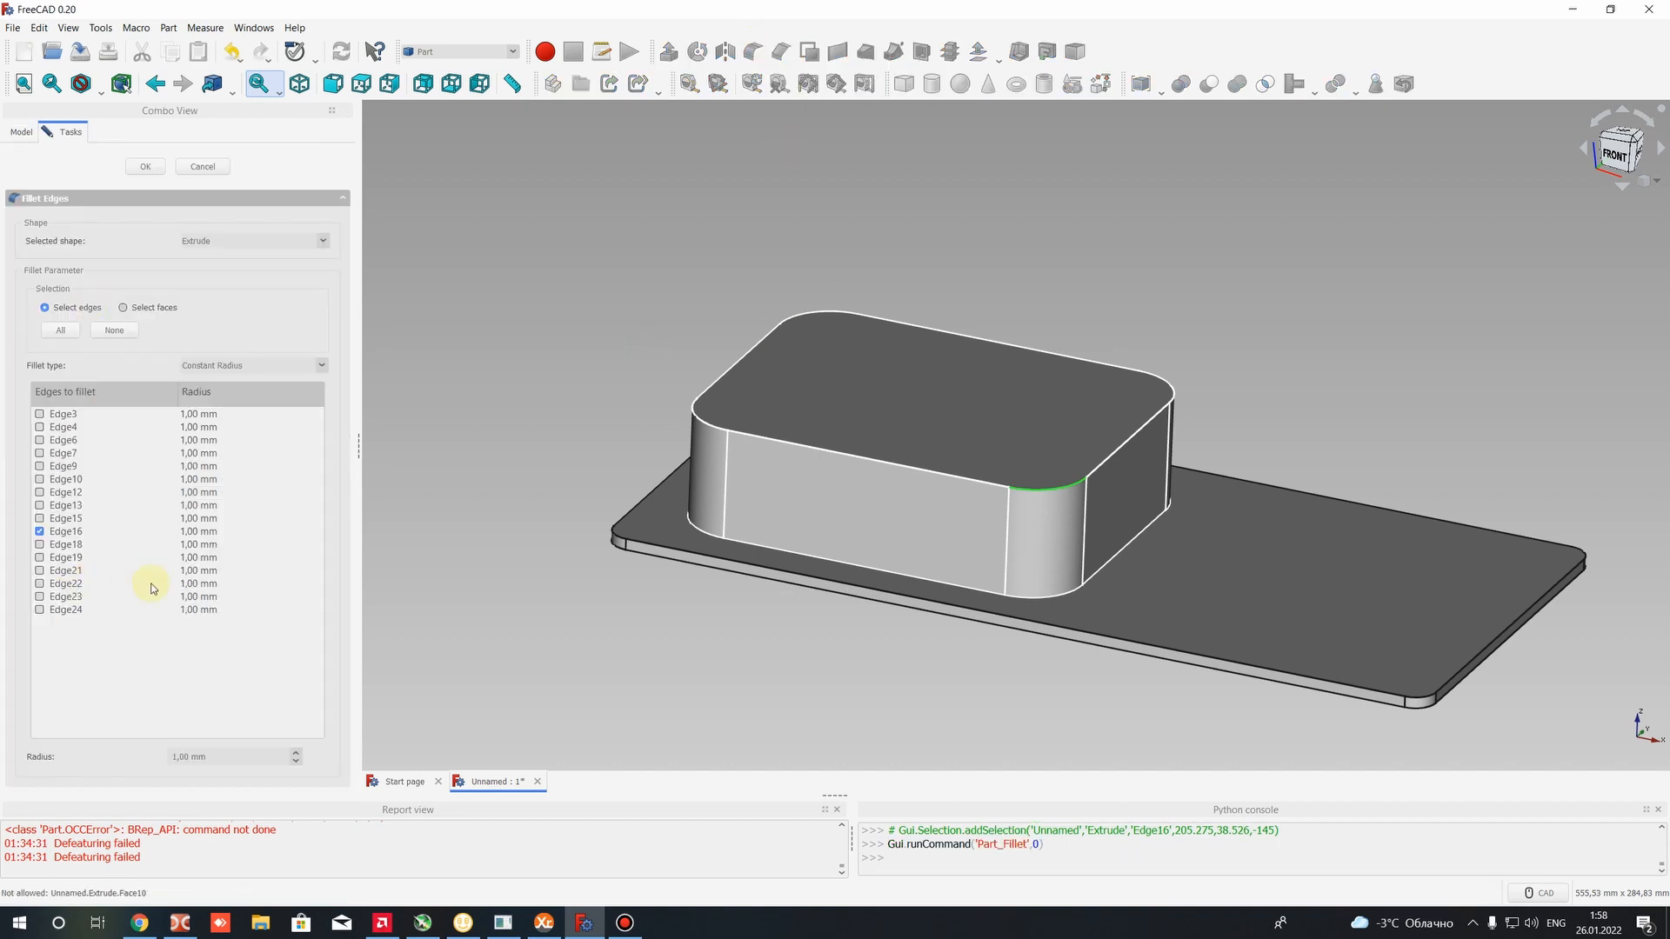
Add the block's seven remaining top edges to the fillet and apply a constant 15 mm radius
{"action": "left_click", "coordinate": [906, 470]}
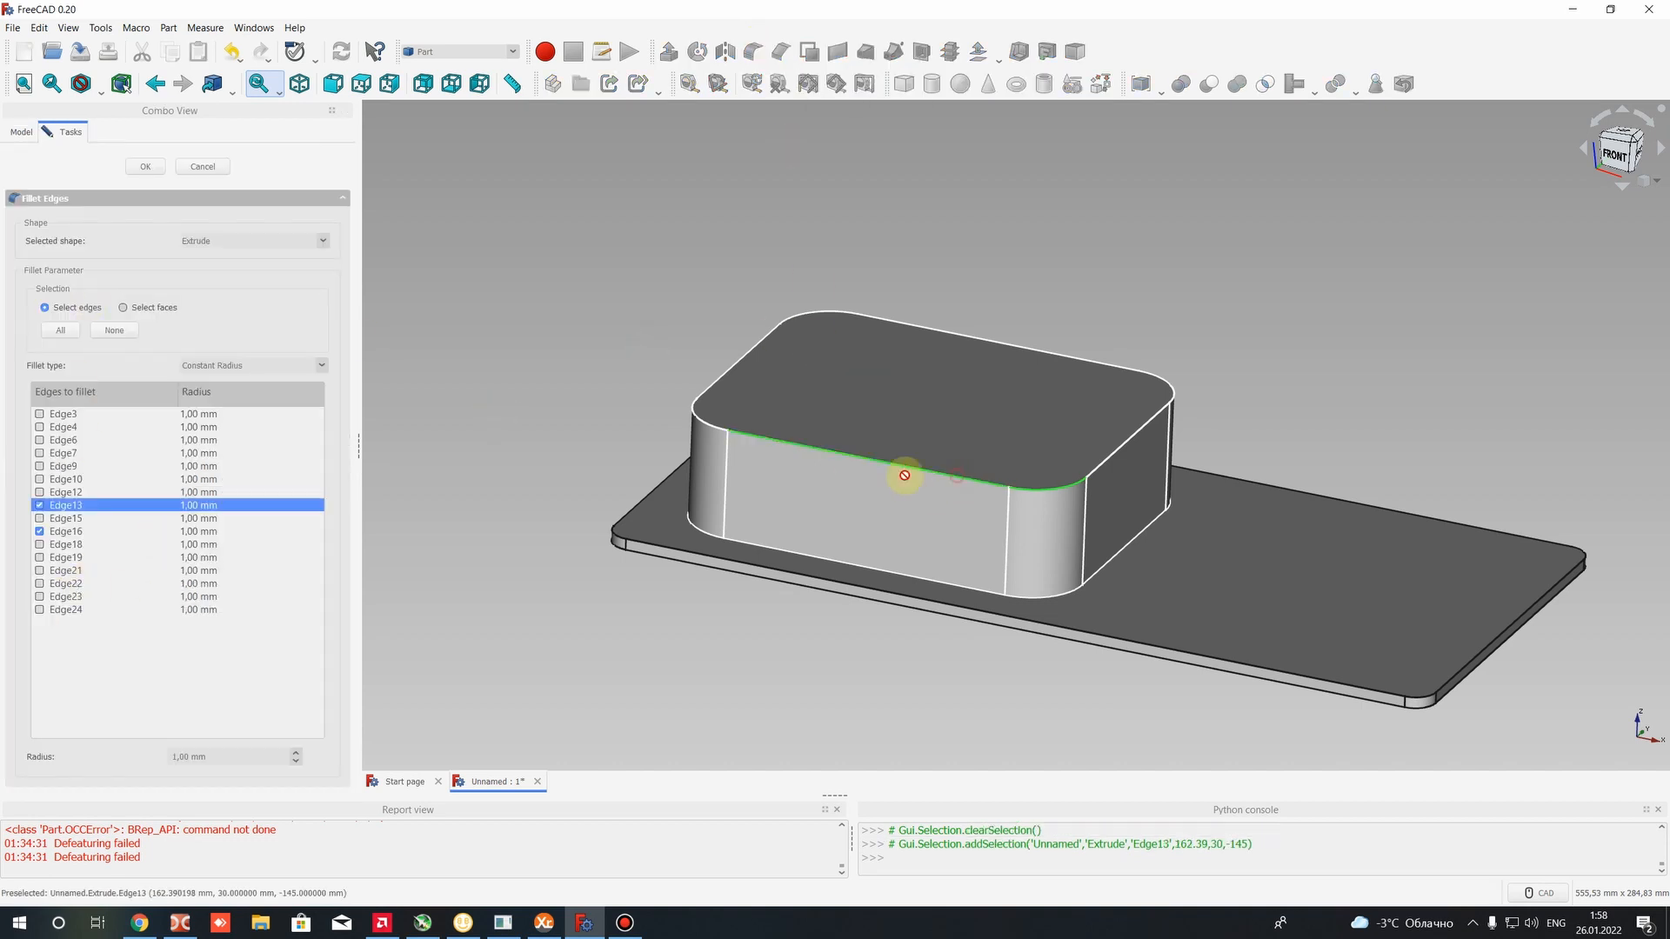
{"action": "left_click", "coordinate": [701, 401]}
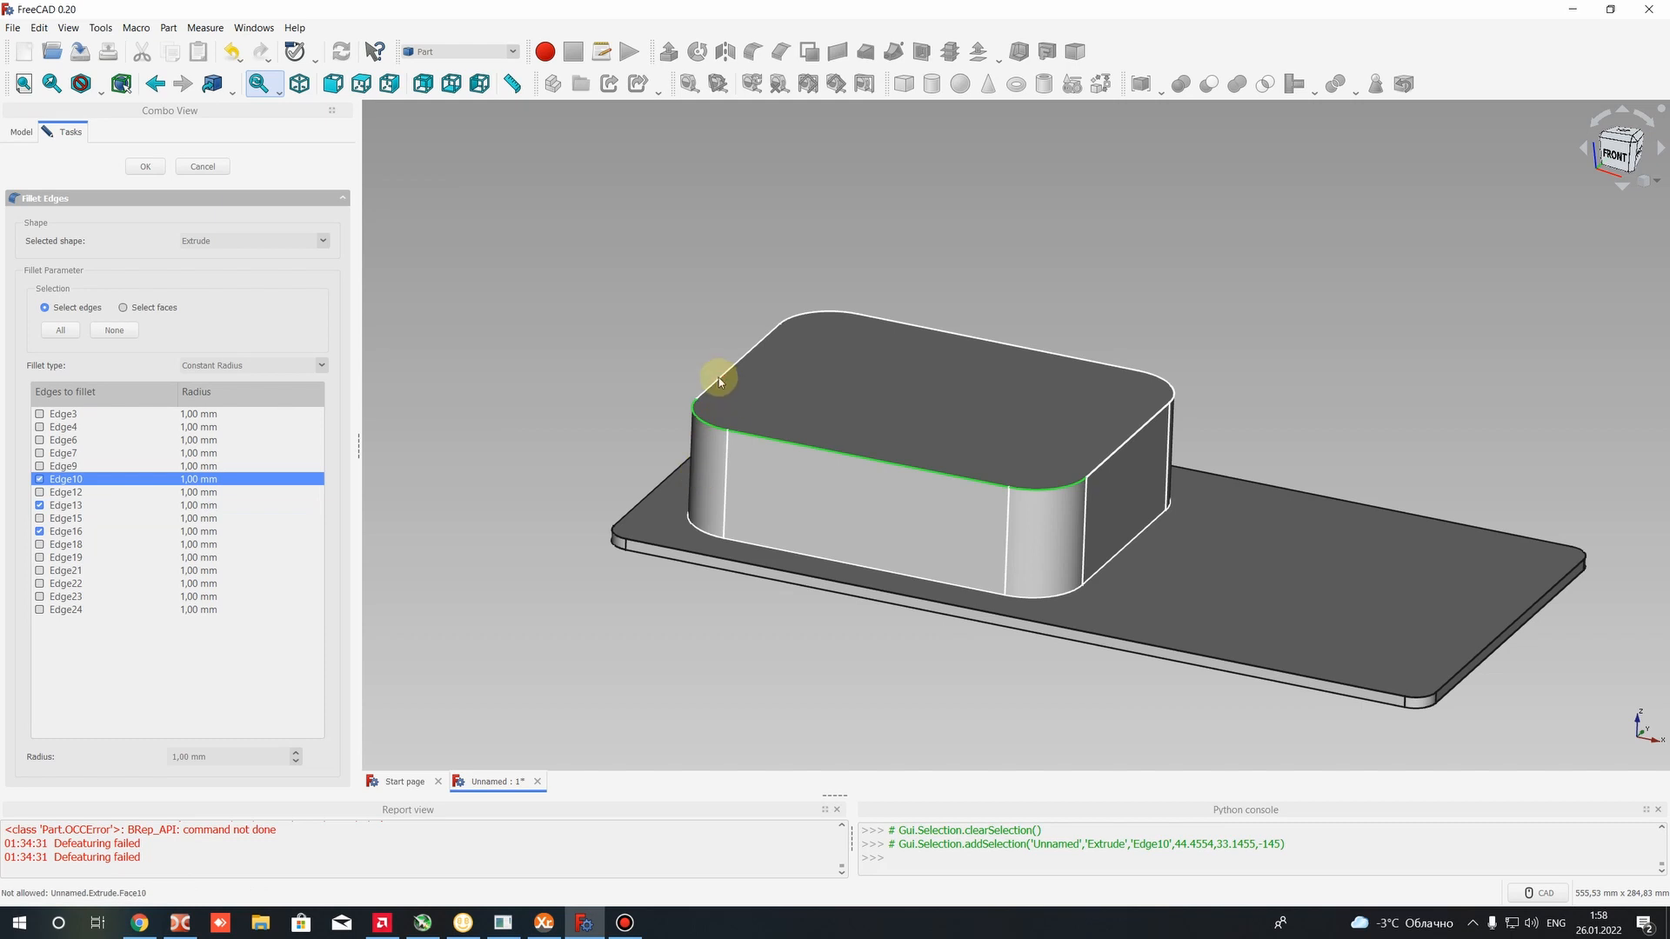
{"action": "left_click", "coordinate": [796, 318]}
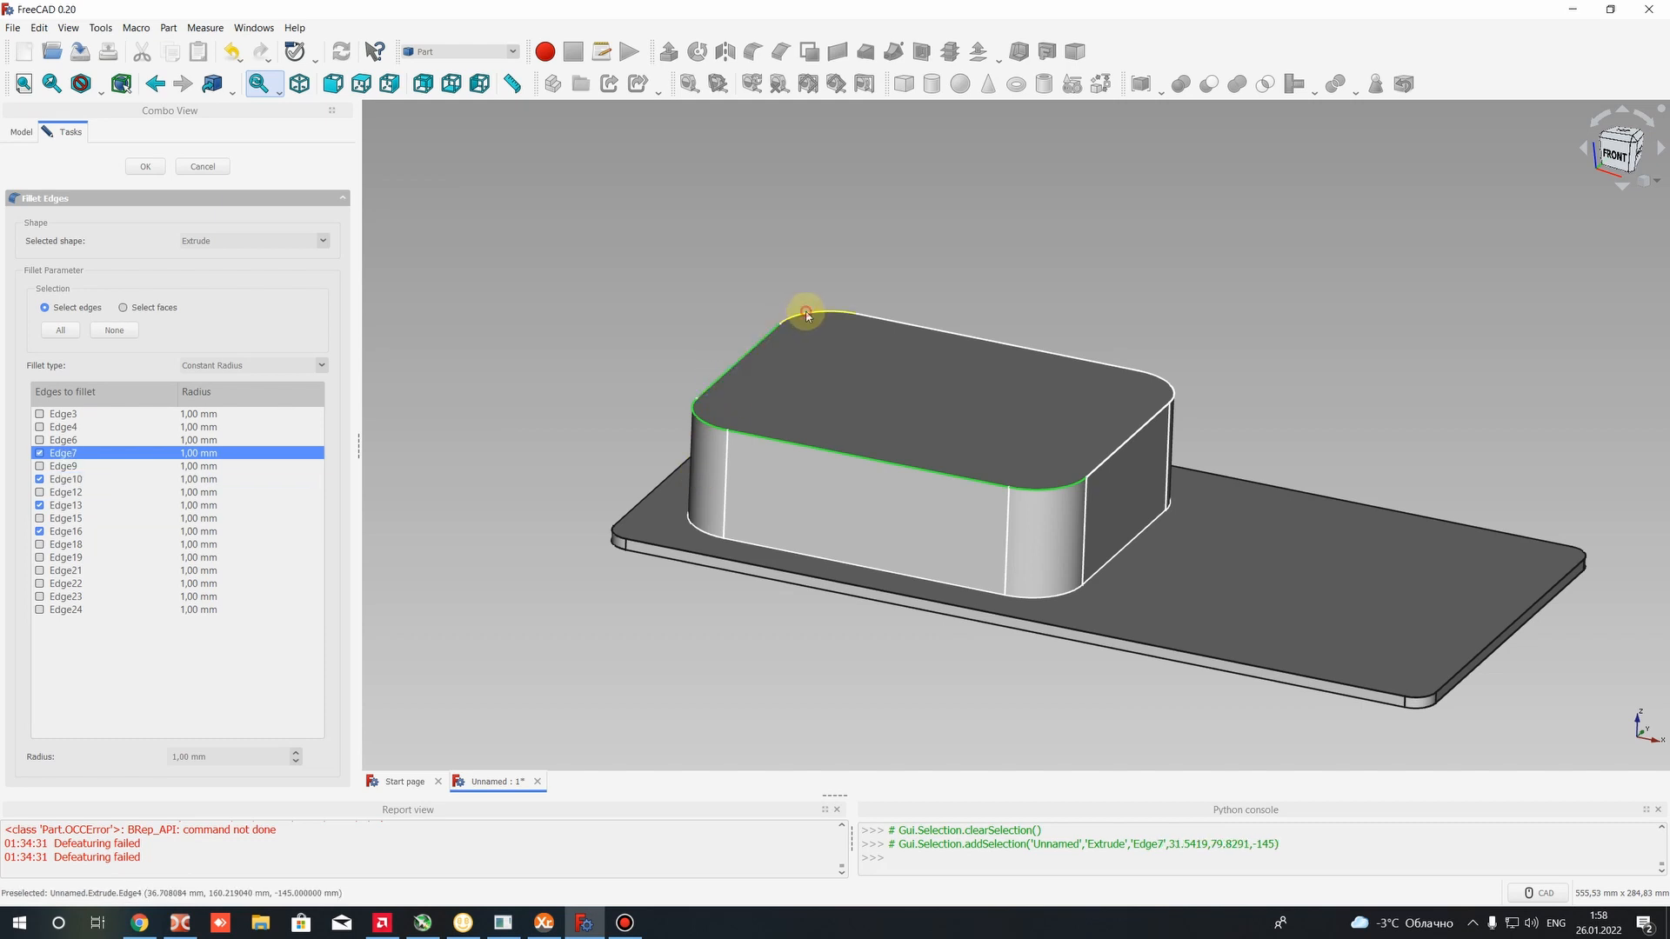
{"action": "left_click", "coordinate": [809, 316]}
{"action": "left_click", "coordinate": [967, 335]}
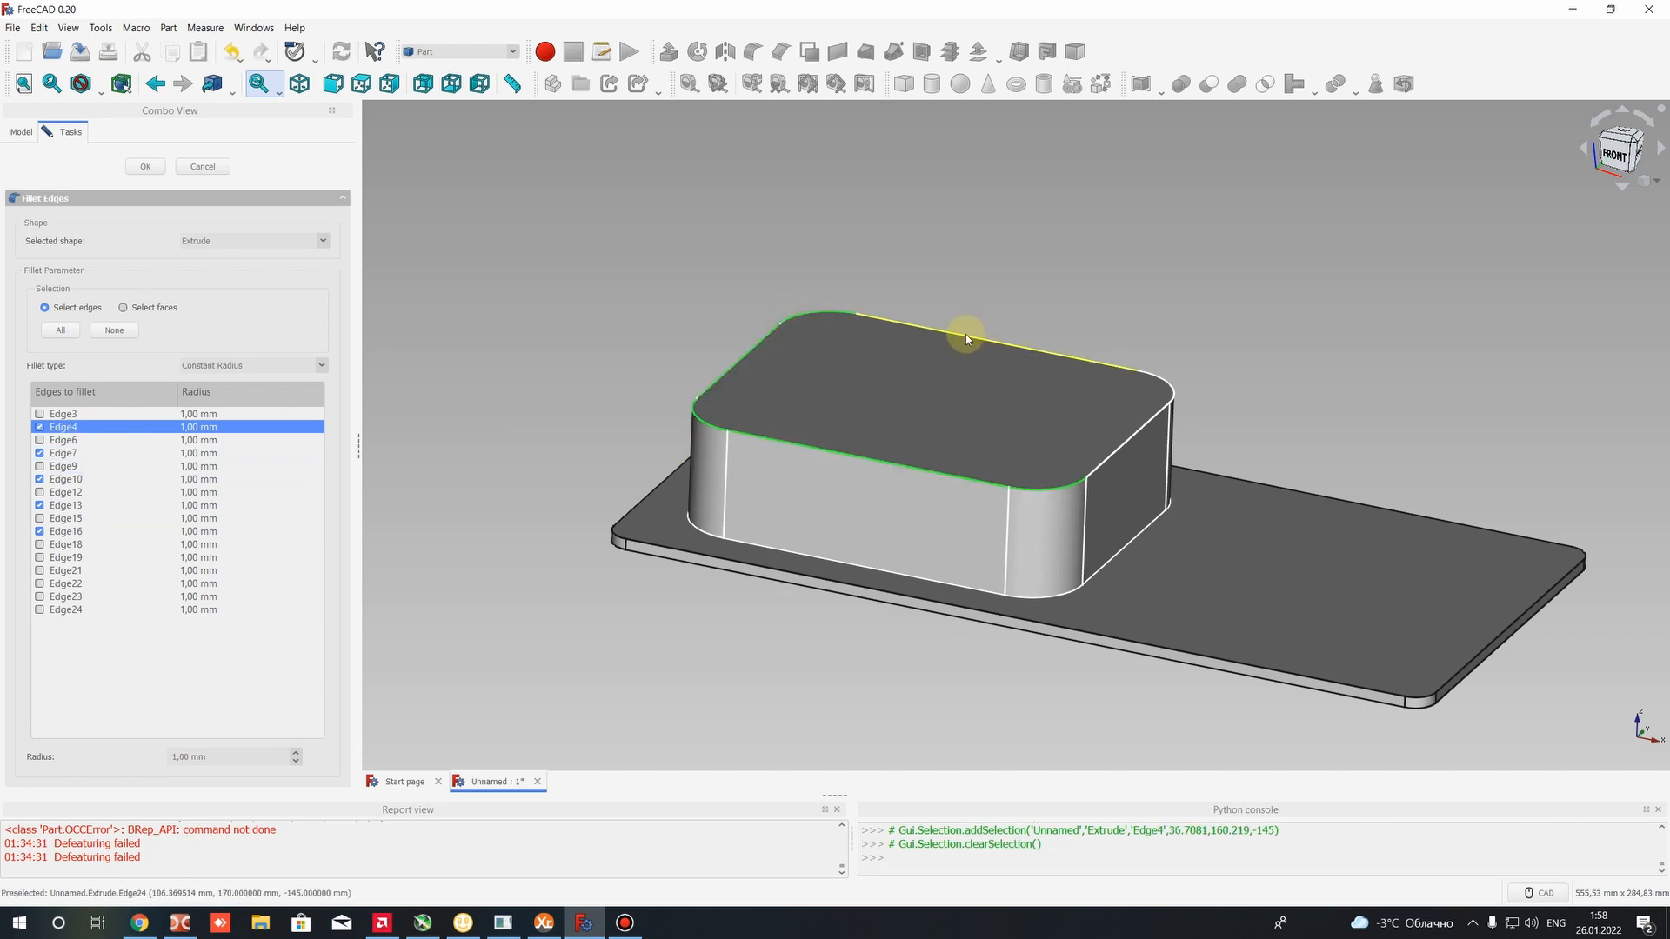
{"action": "left_click", "coordinate": [1166, 382]}
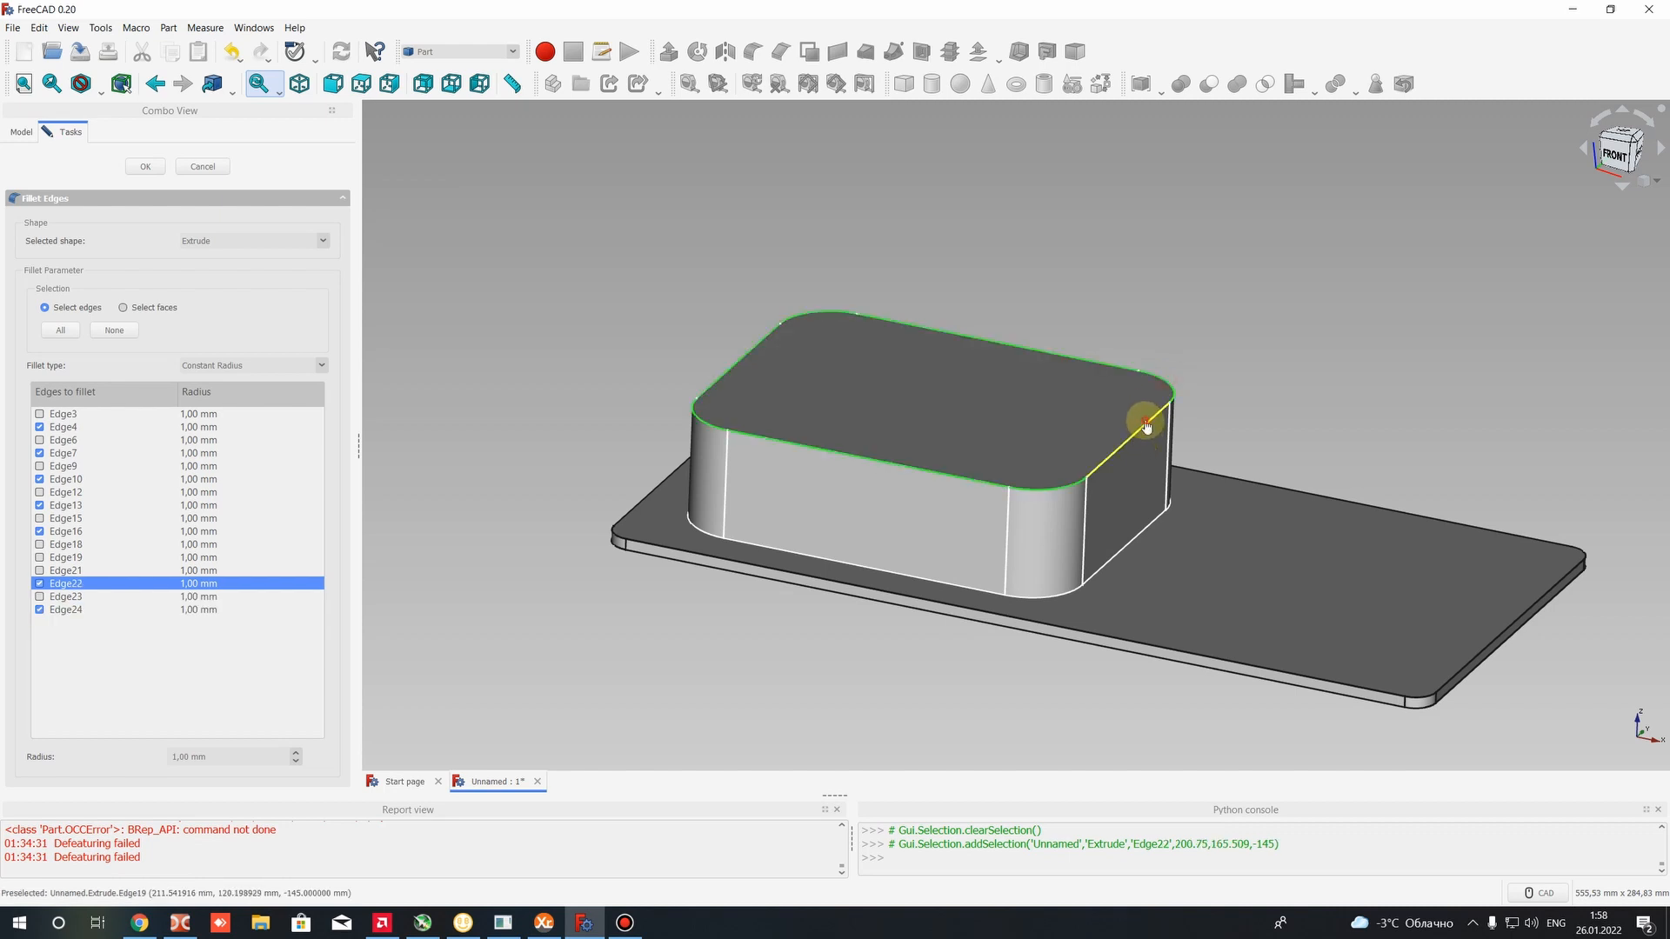
{"action": "left_click", "coordinate": [1138, 428]}
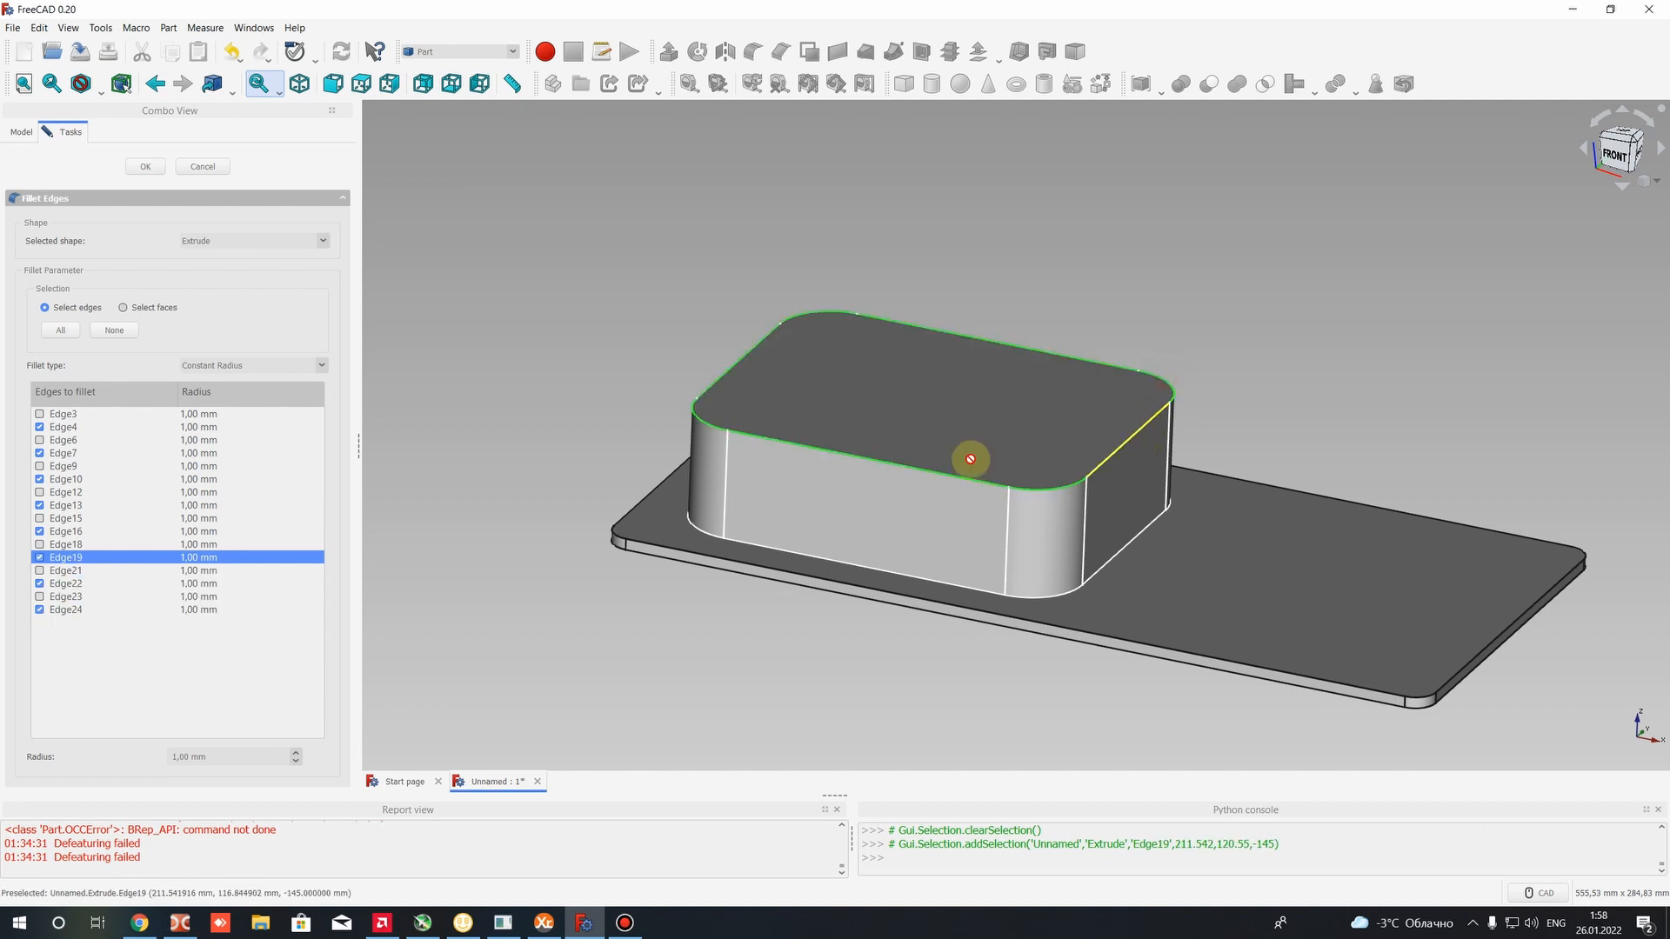
{"action": "left_click", "coordinate": [299, 753]}
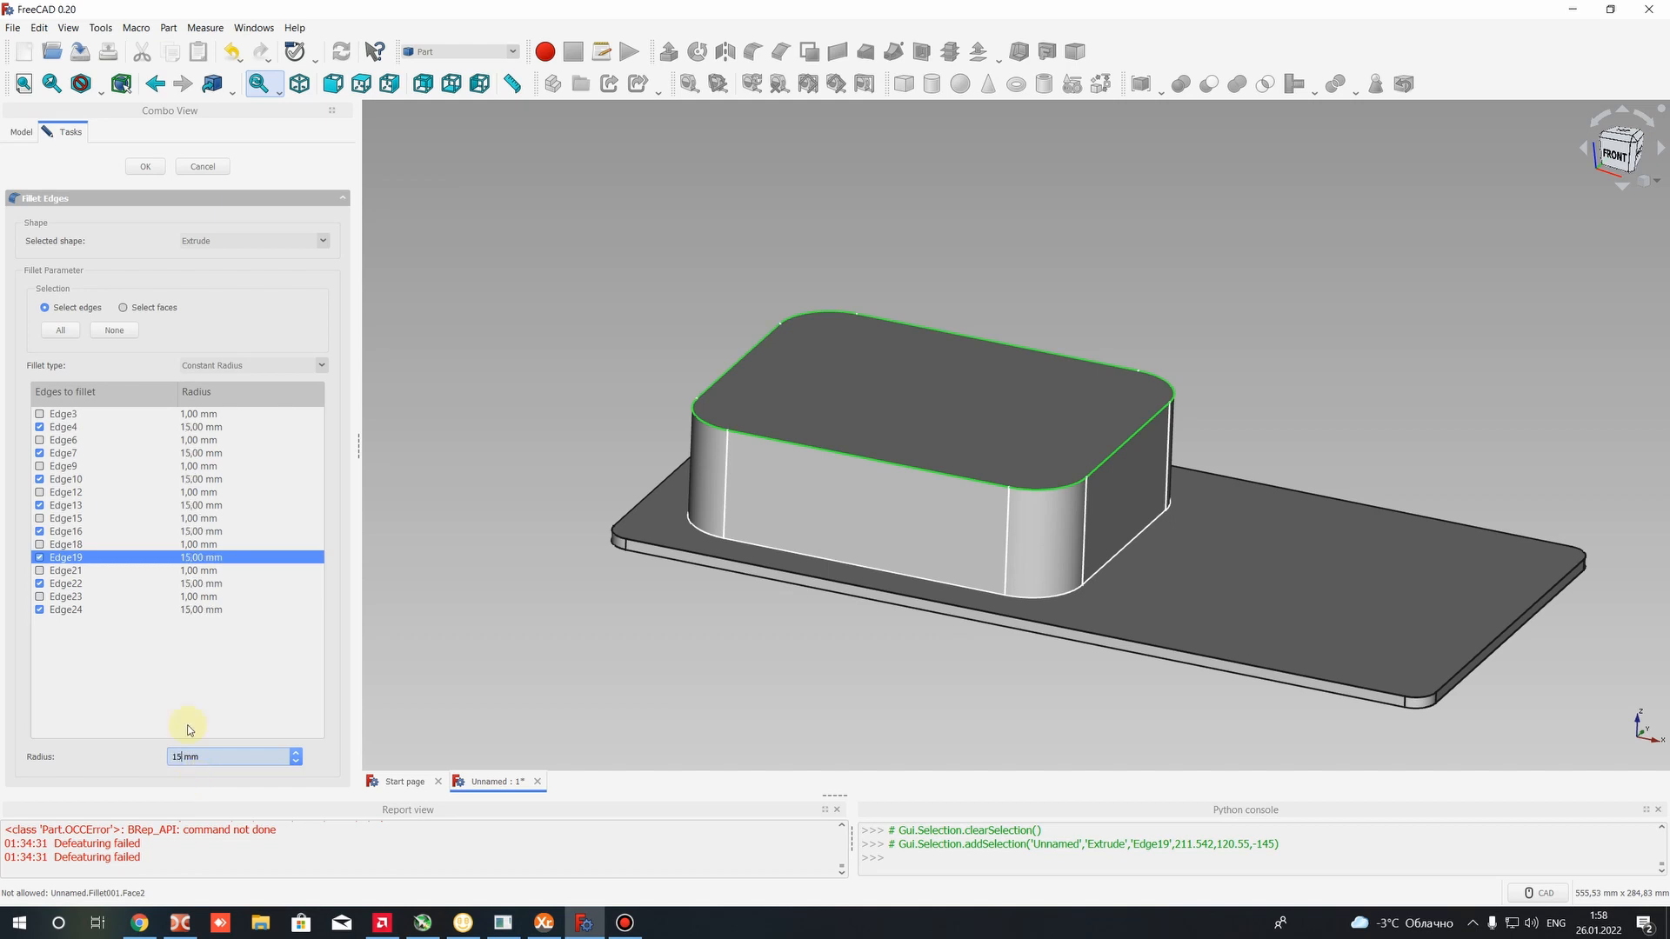
{"action": "left_click", "coordinate": [142, 167]}
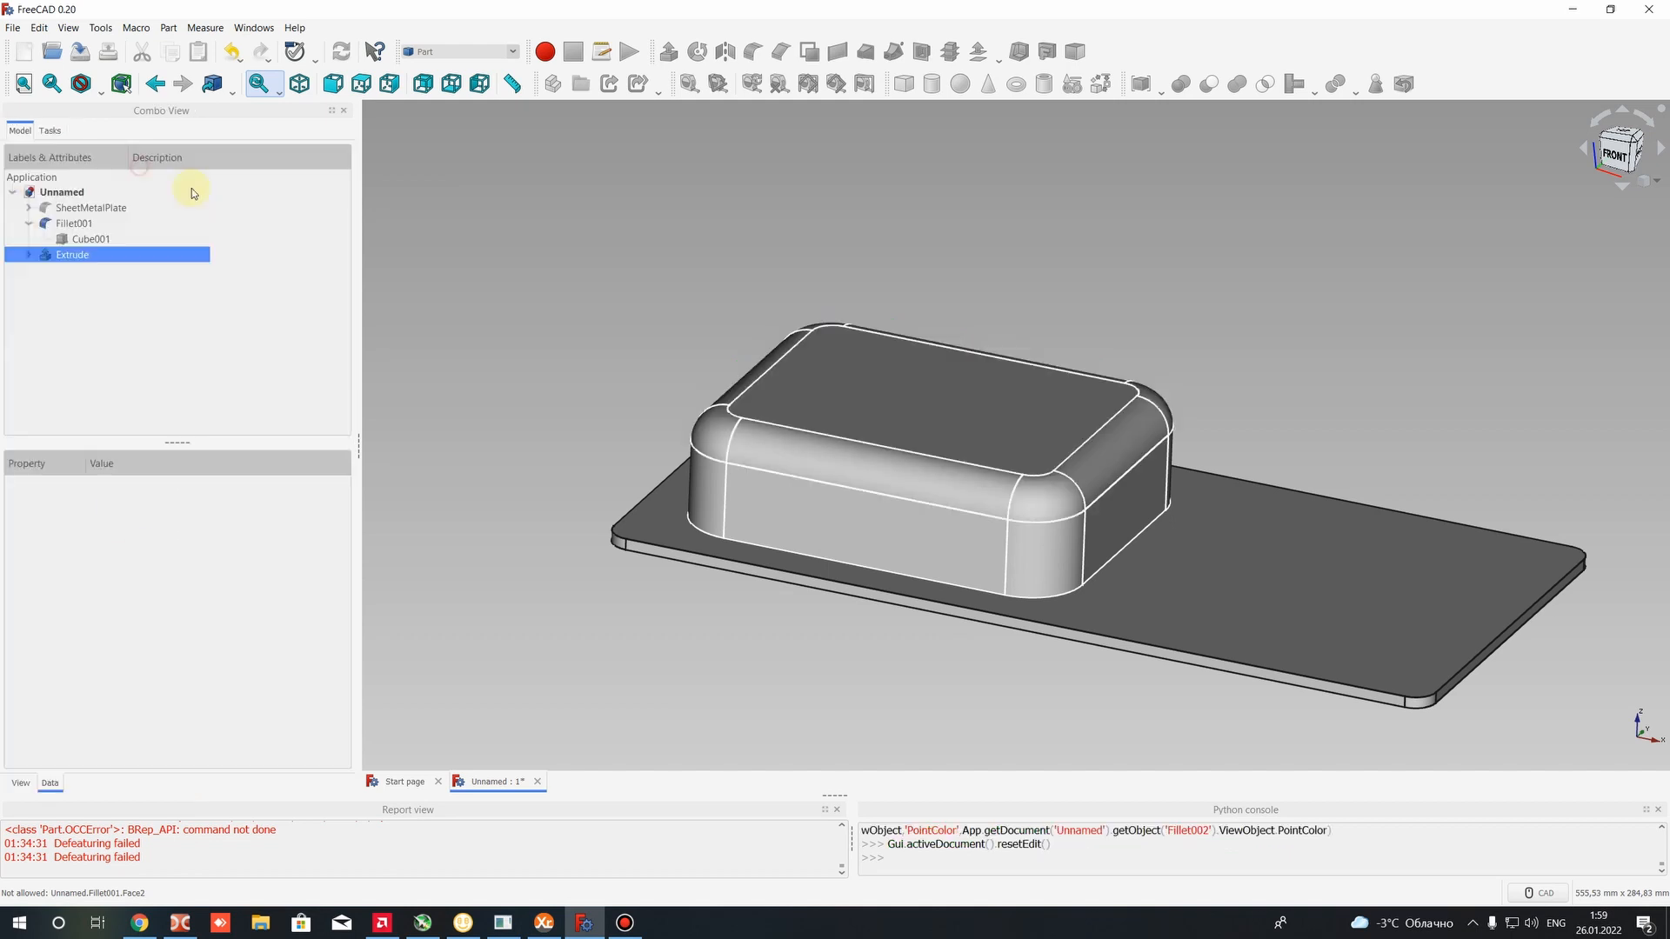
{"action": "middle_click_drag", "start_coordinate": [922, 651], "coordinate": [902, 566]}
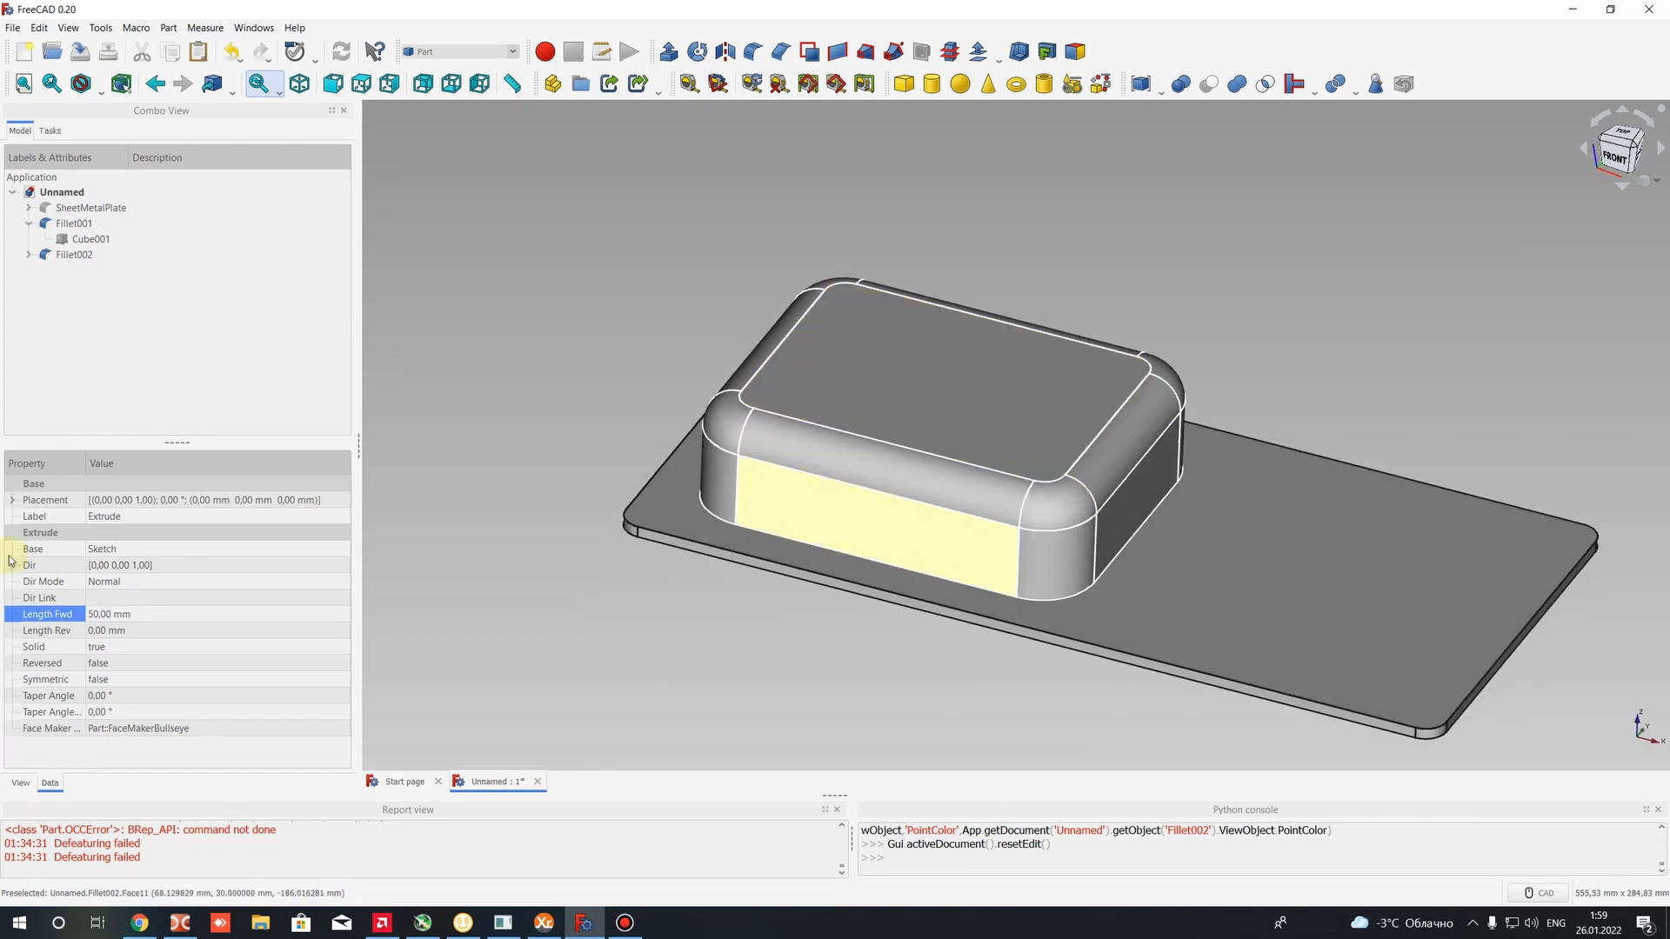
Highlight the lower filleted plate and the filleted block in turn to check which tree object is which body
{"action": "left_click", "coordinate": [91, 239]}
{"action": "left_click", "coordinate": [74, 224]}
{"action": "left_click", "coordinate": [294, 279]}
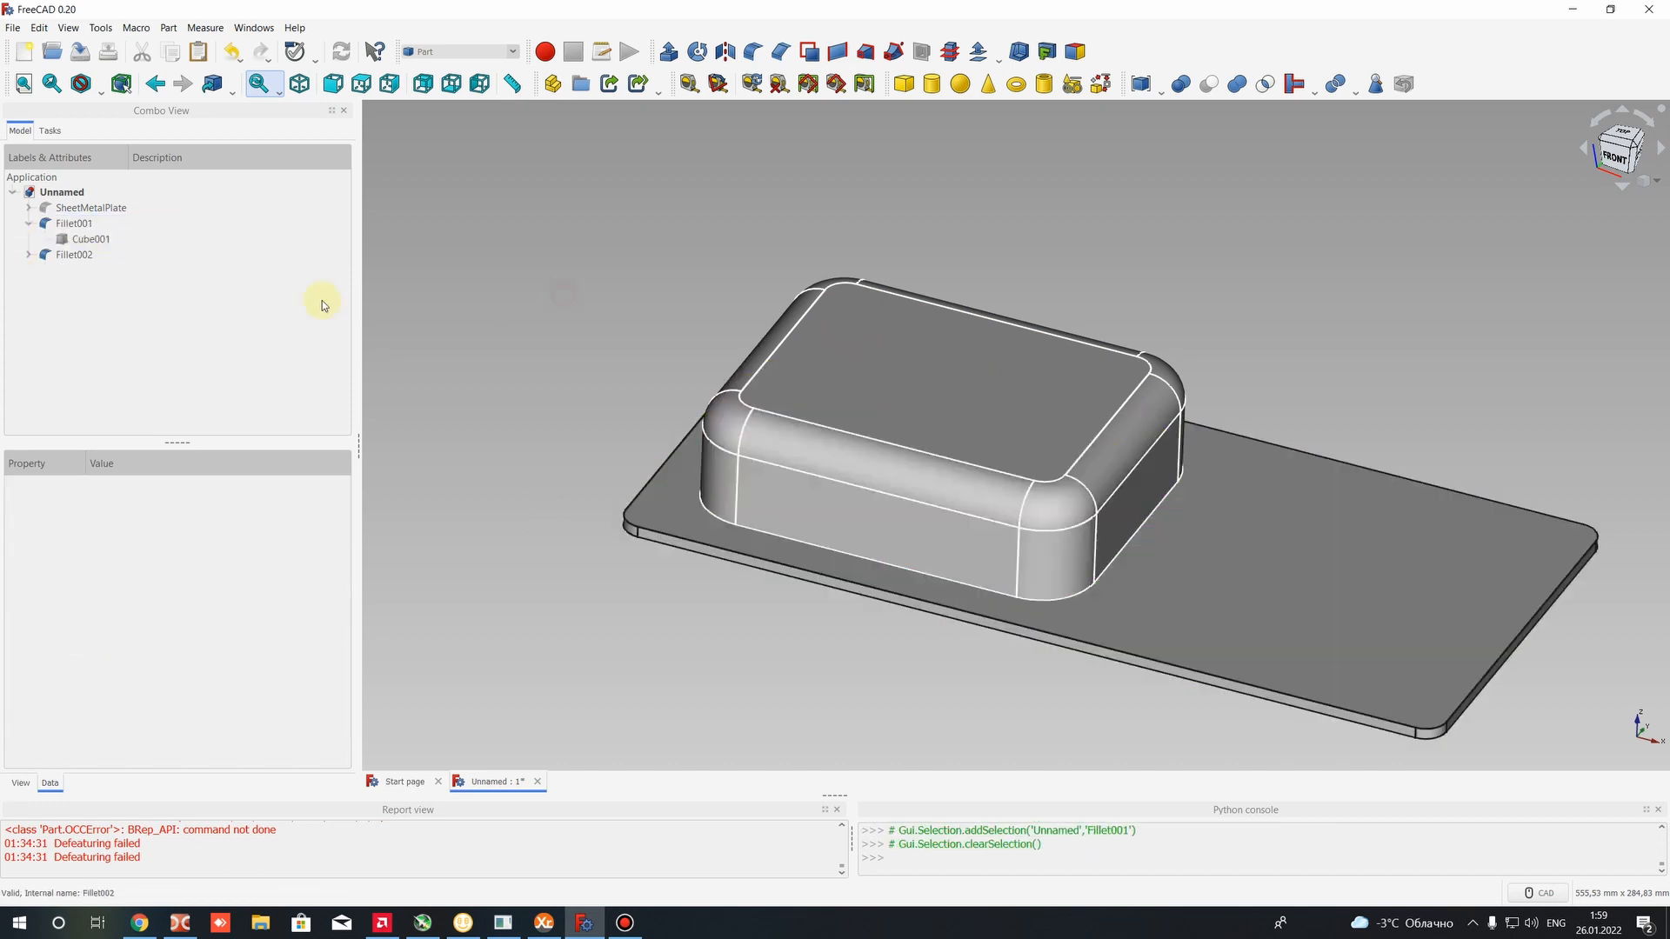
{"action": "left_click", "coordinate": [76, 224]}
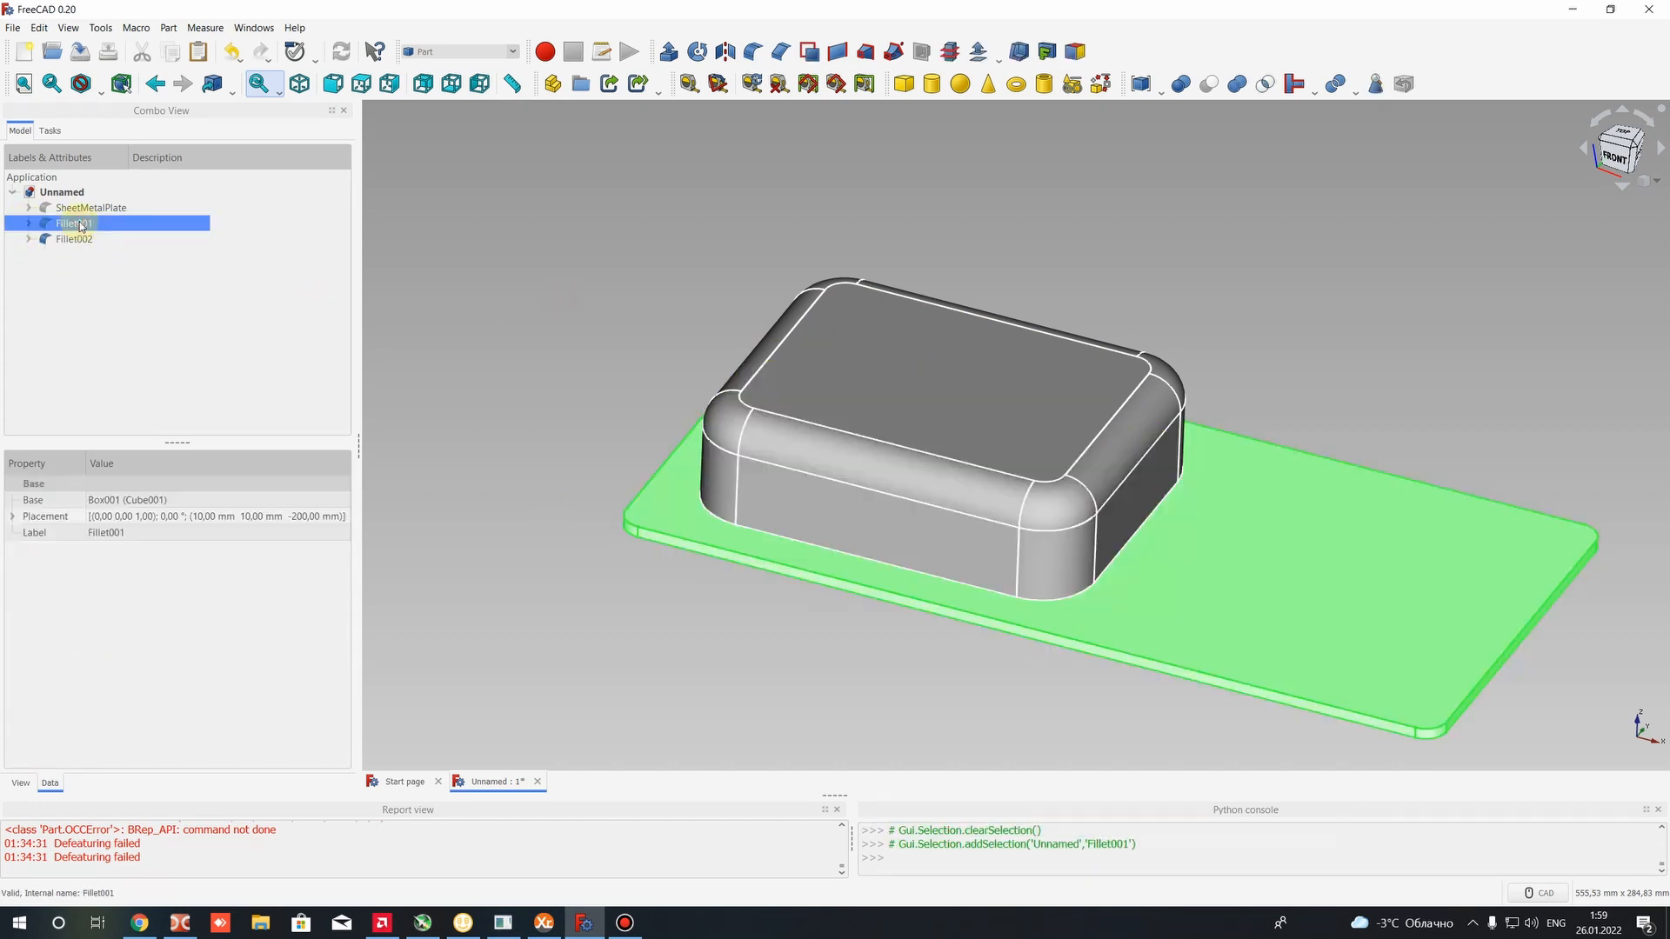
{"action": "left_click", "coordinate": [74, 240]}
{"action": "left_click", "coordinate": [75, 225]}
{"action": "left_click", "coordinate": [69, 240]}
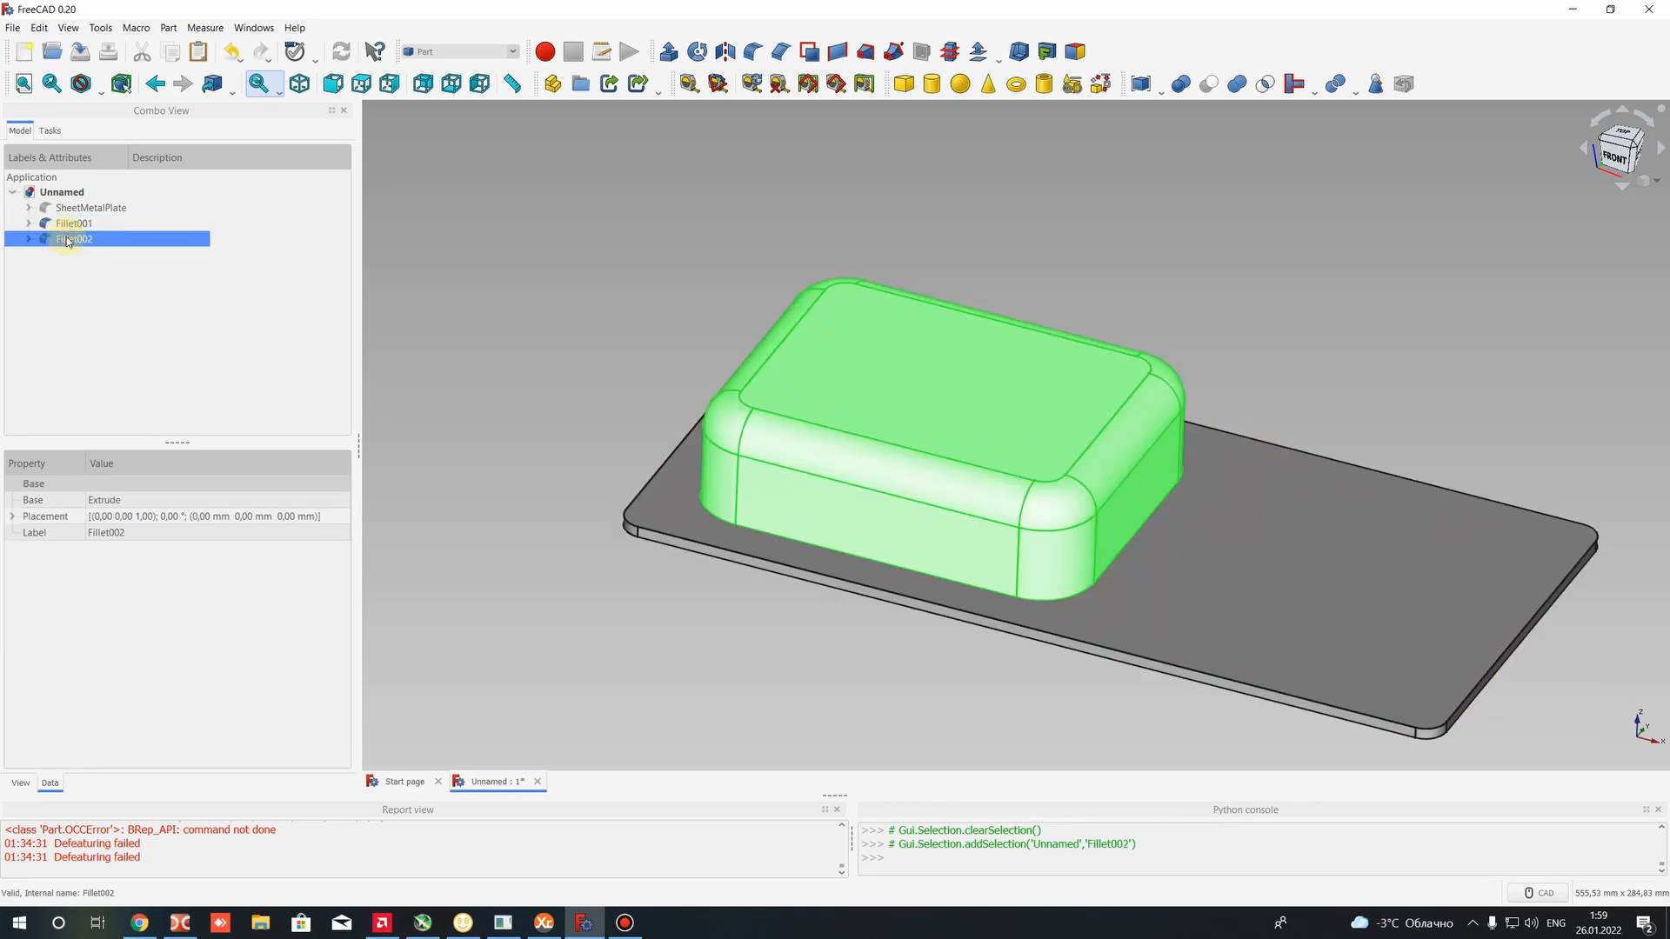
{"action": "left_click", "coordinate": [501, 282]}
{"action": "left_click", "coordinate": [1201, 551]}
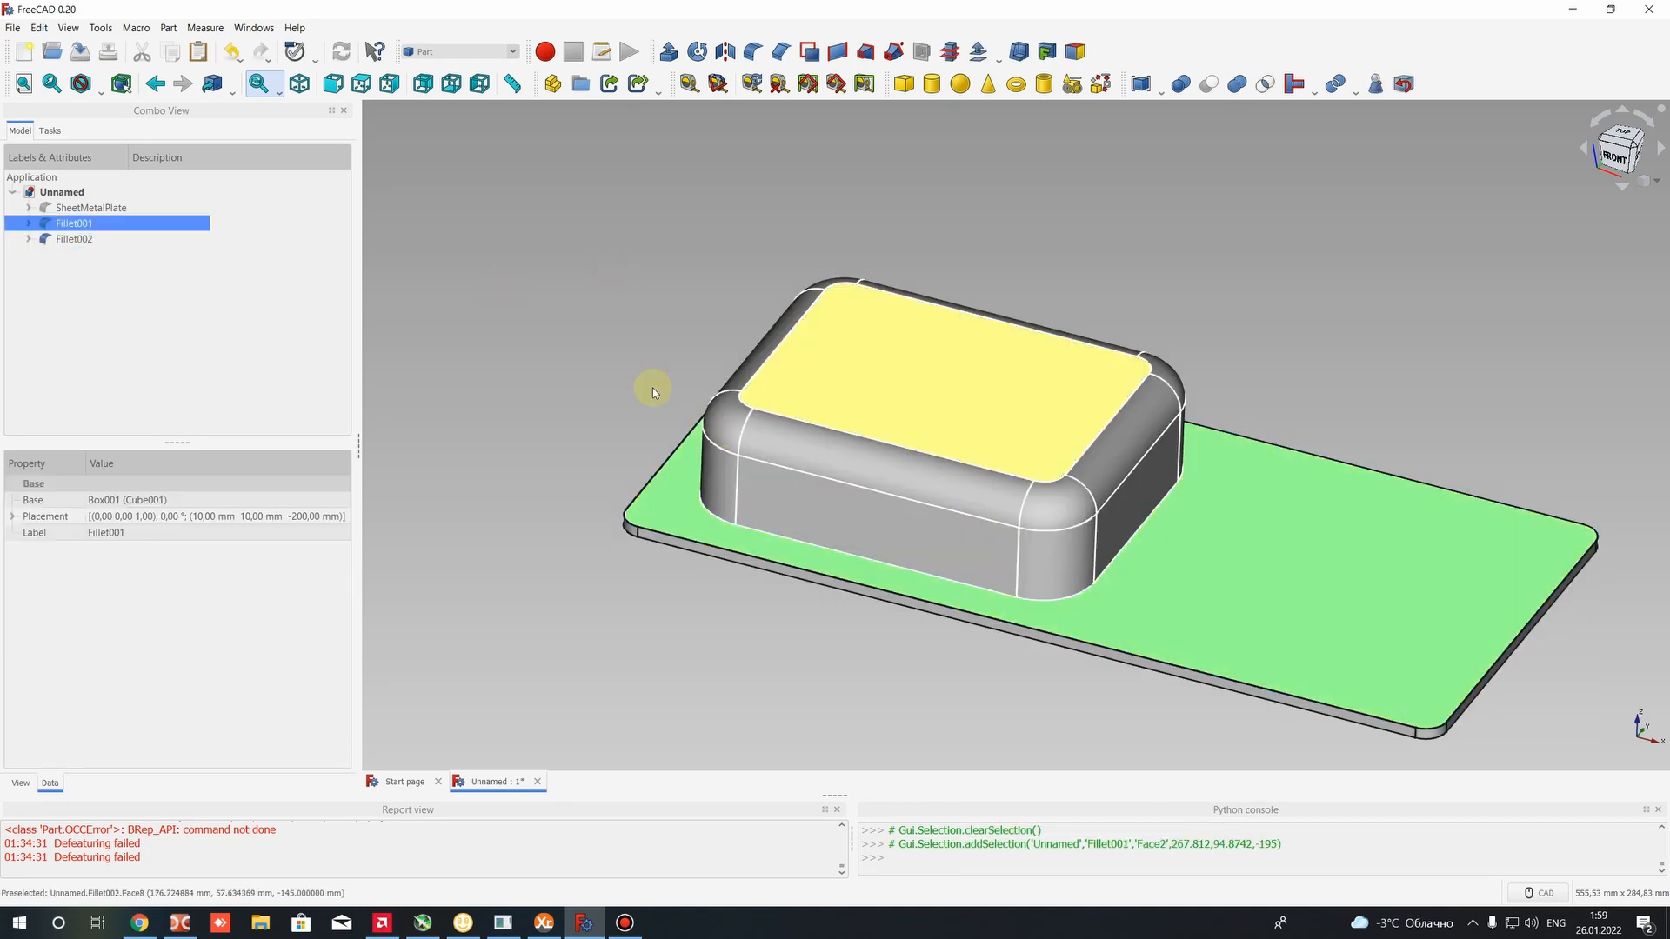
{"action": "left_click", "coordinate": [72, 241]}
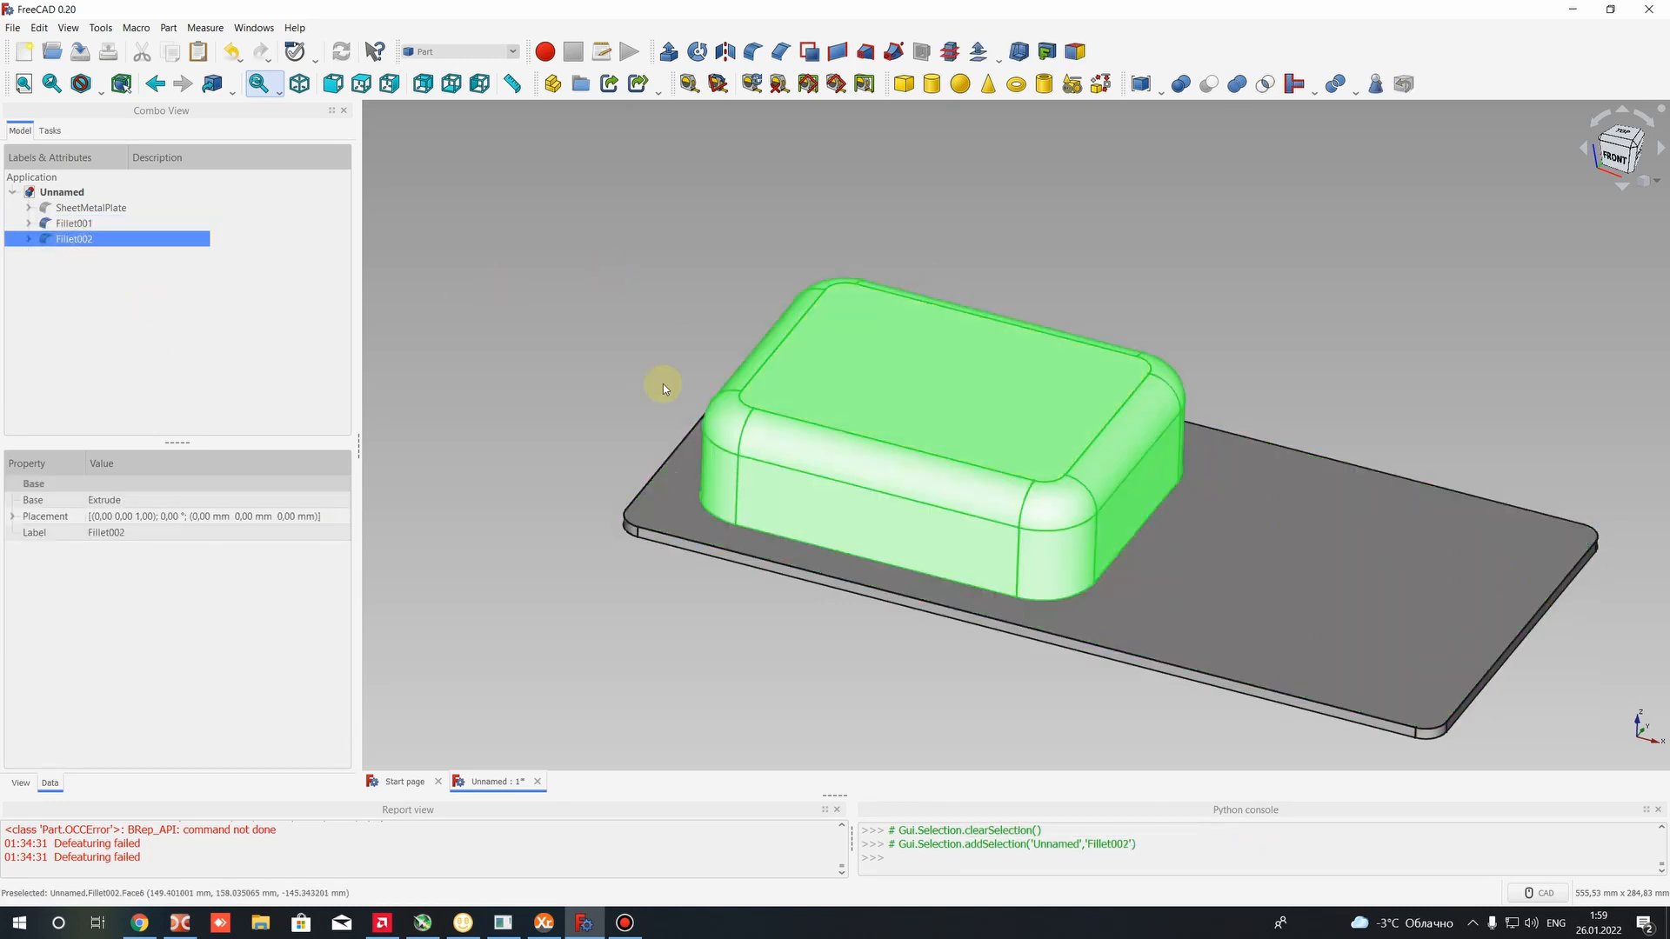
Fuse the lower filleted plate and the filleted block into one body with a Boolean union
{"action": "left_click", "coordinate": [63, 227]}
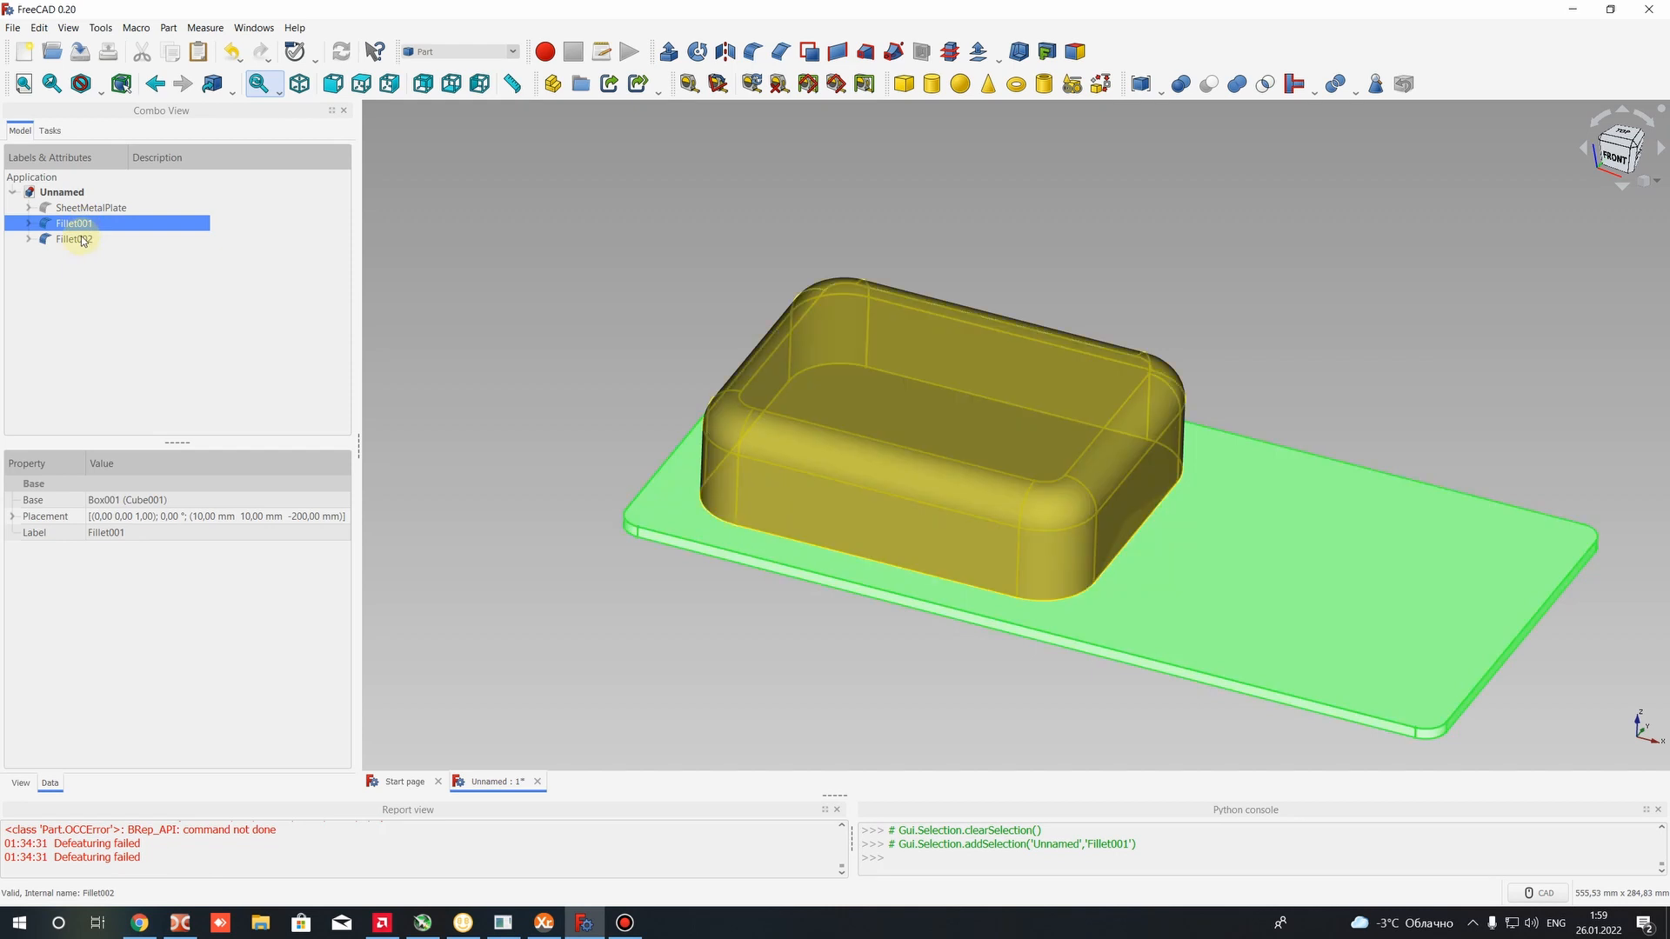
{"action": "left_click", "coordinate": [83, 240], "text": "ctrl"}
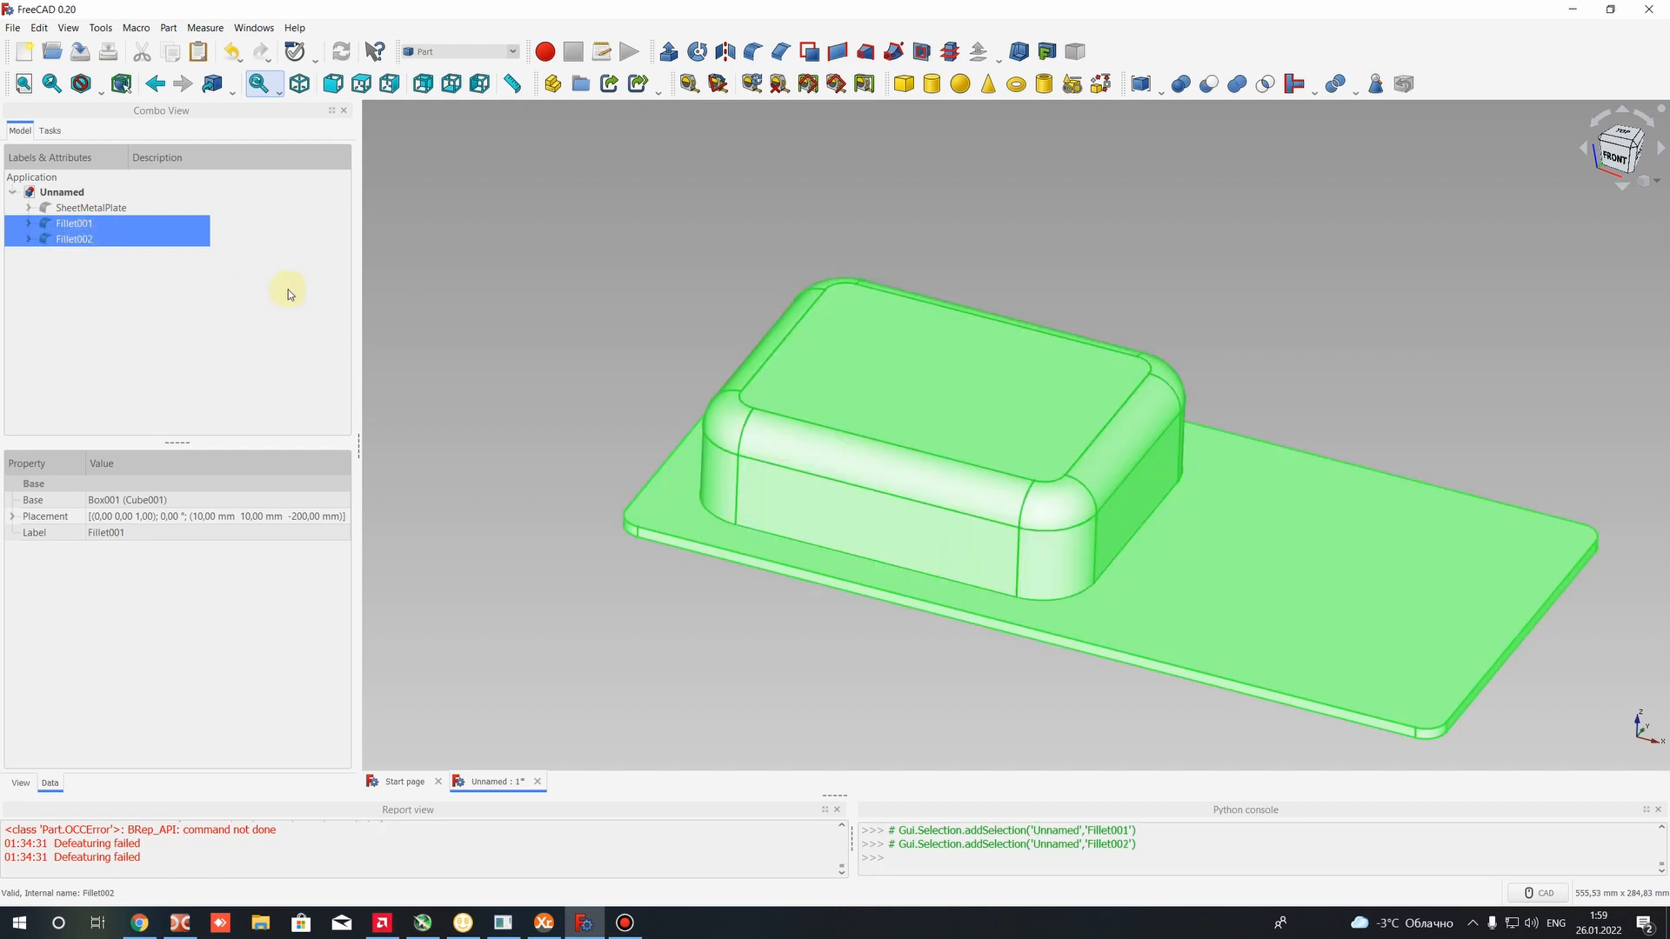
{"action": "left_click", "coordinate": [1181, 84]}
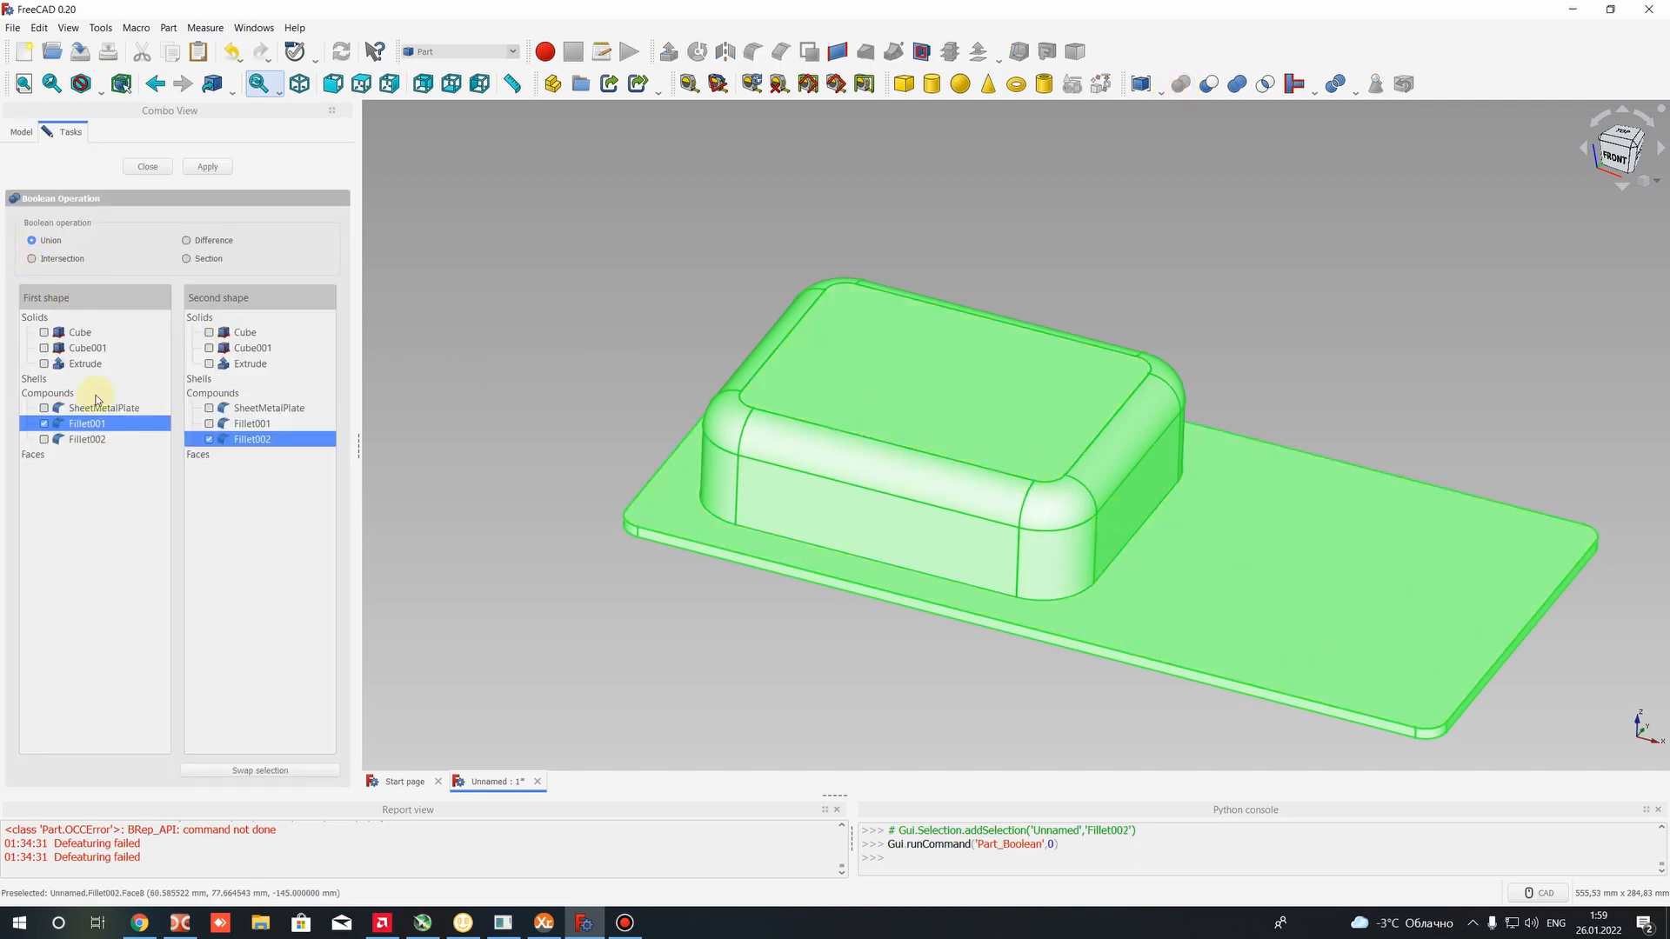
{"action": "left_click", "coordinate": [207, 166]}
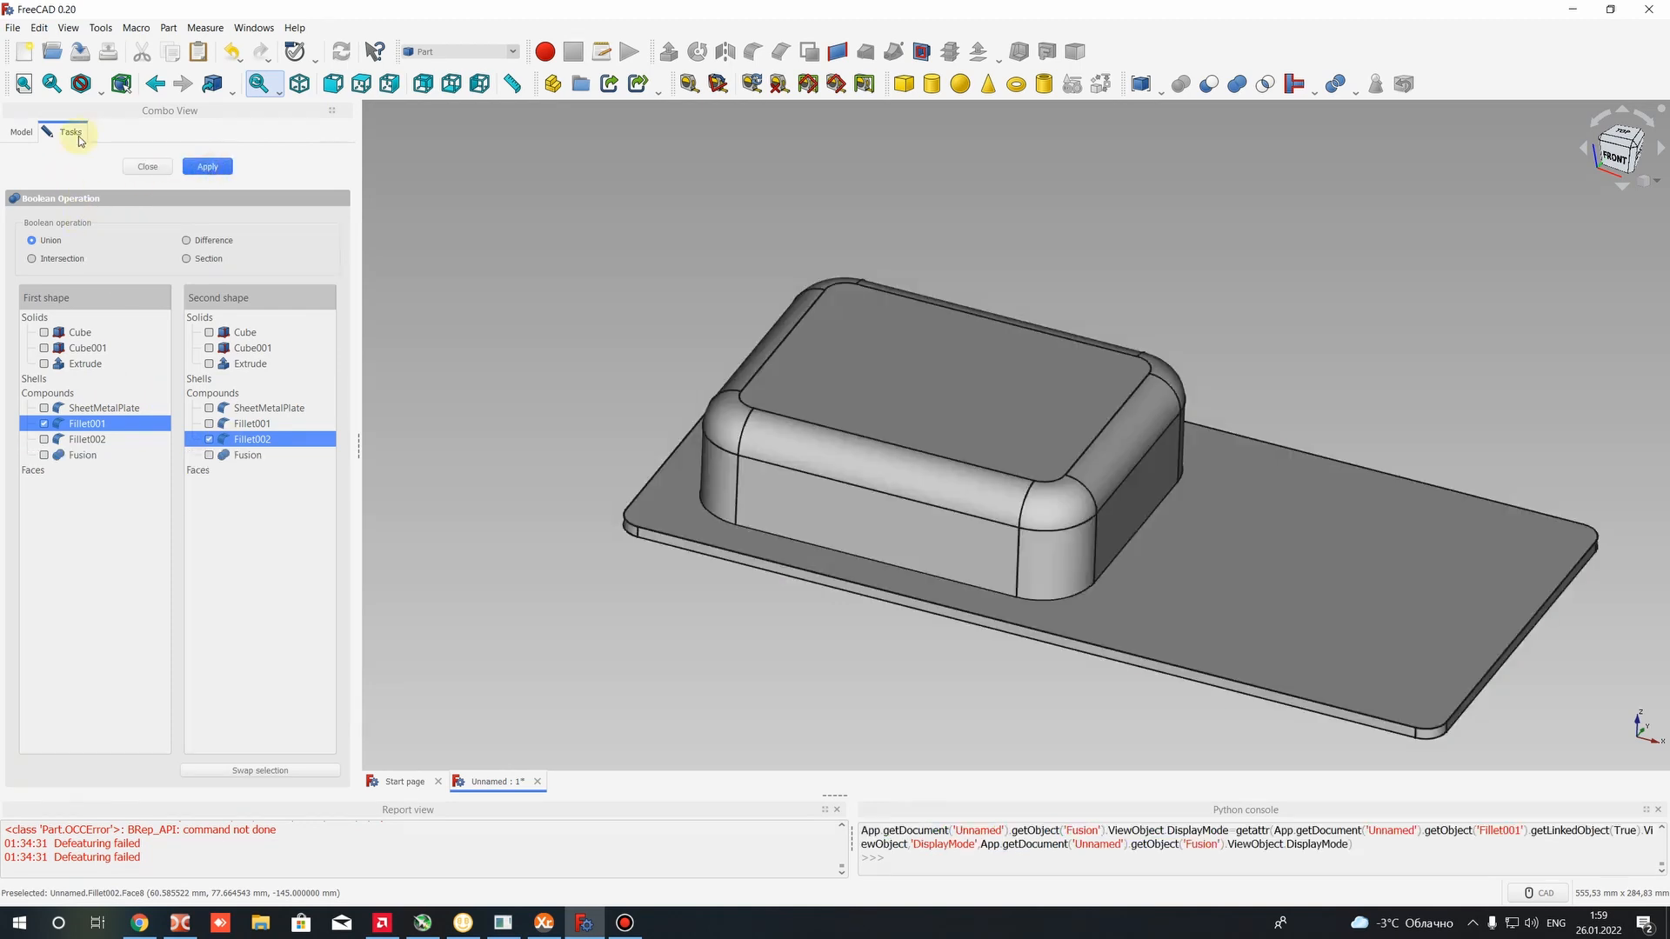
{"action": "left_click", "coordinate": [133, 168]}
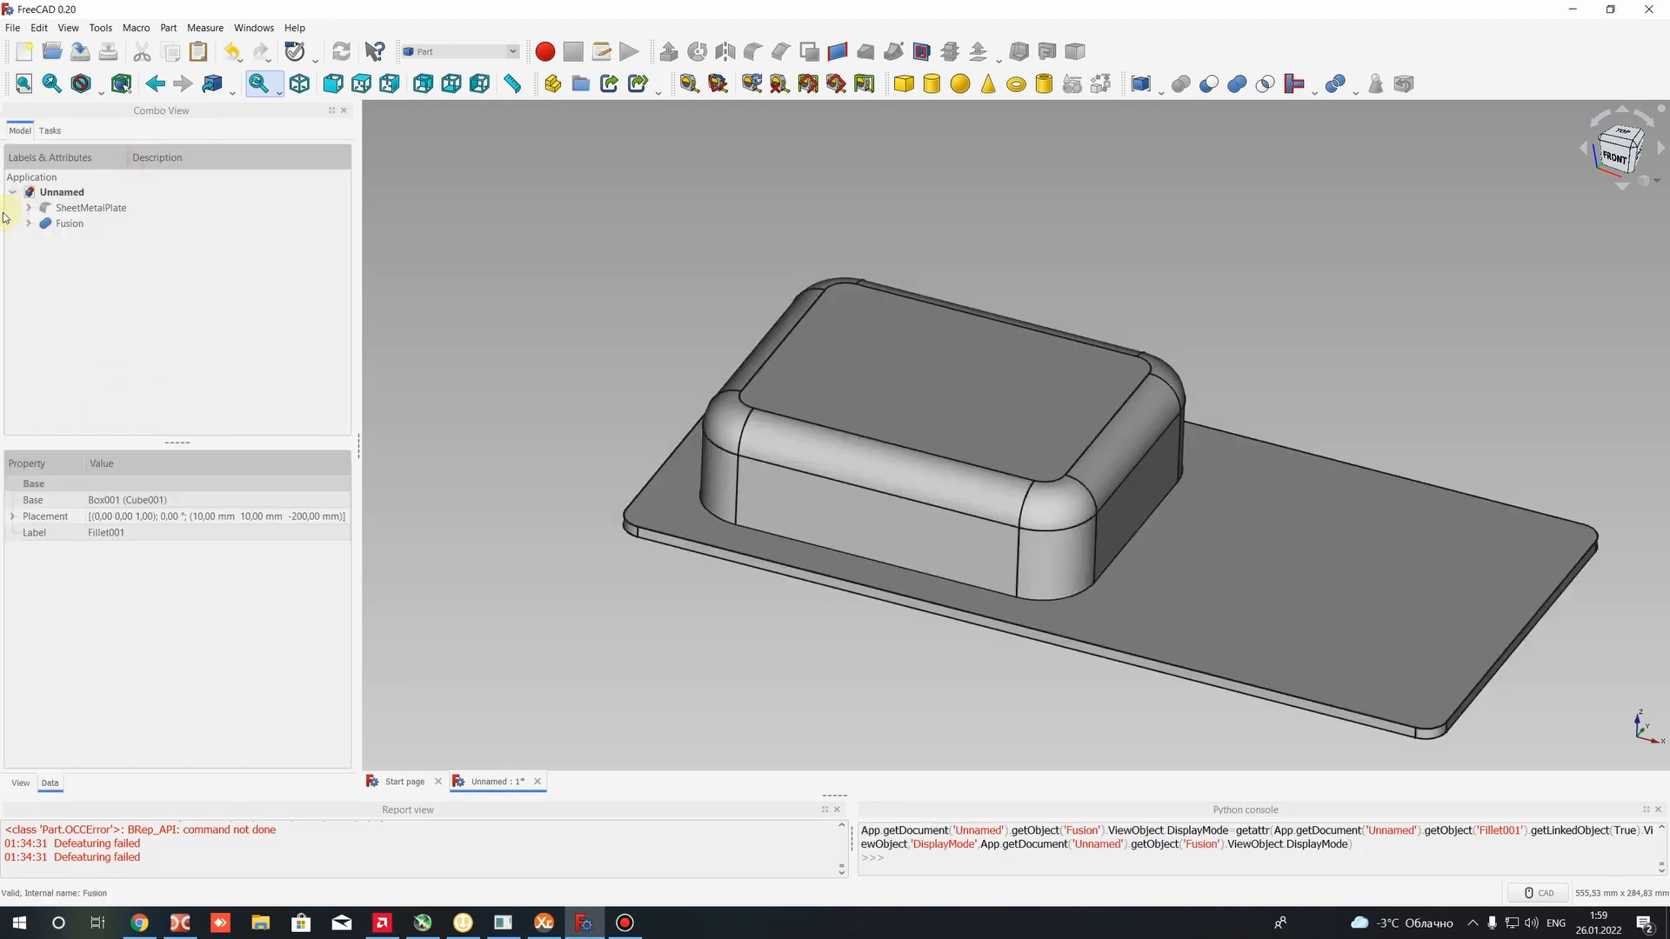
Set the fused body's Refine property to true
{"action": "left_click", "coordinate": [63, 223]}
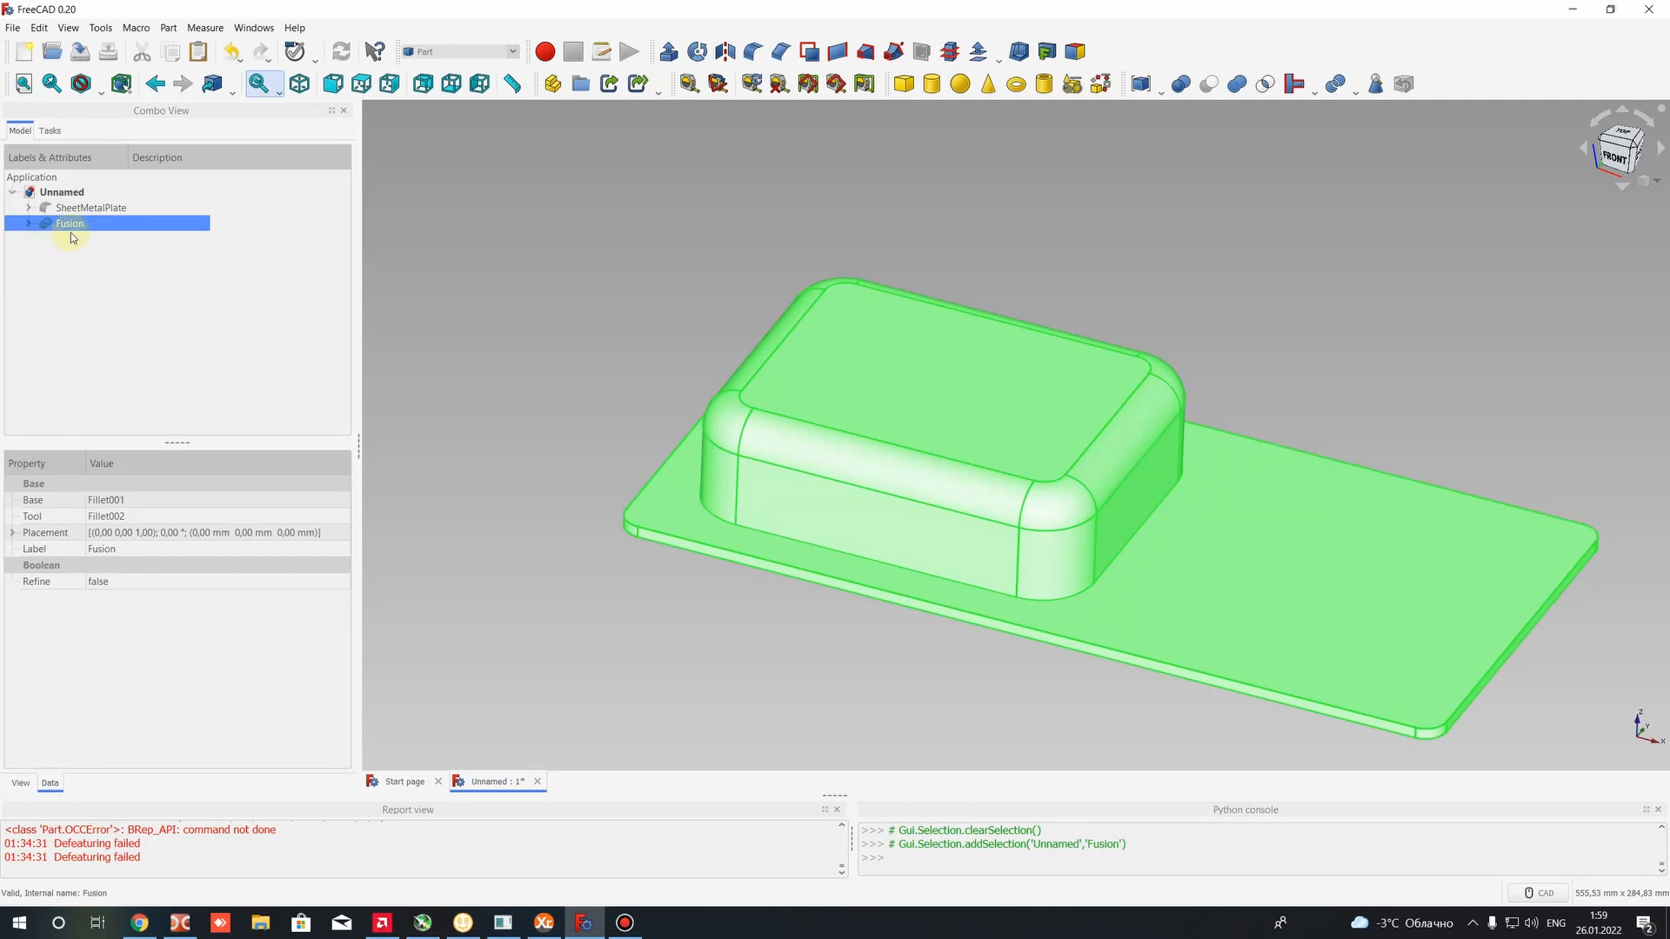
{"action": "left_click", "coordinate": [96, 583]}
{"action": "left_click", "coordinate": [96, 582]}
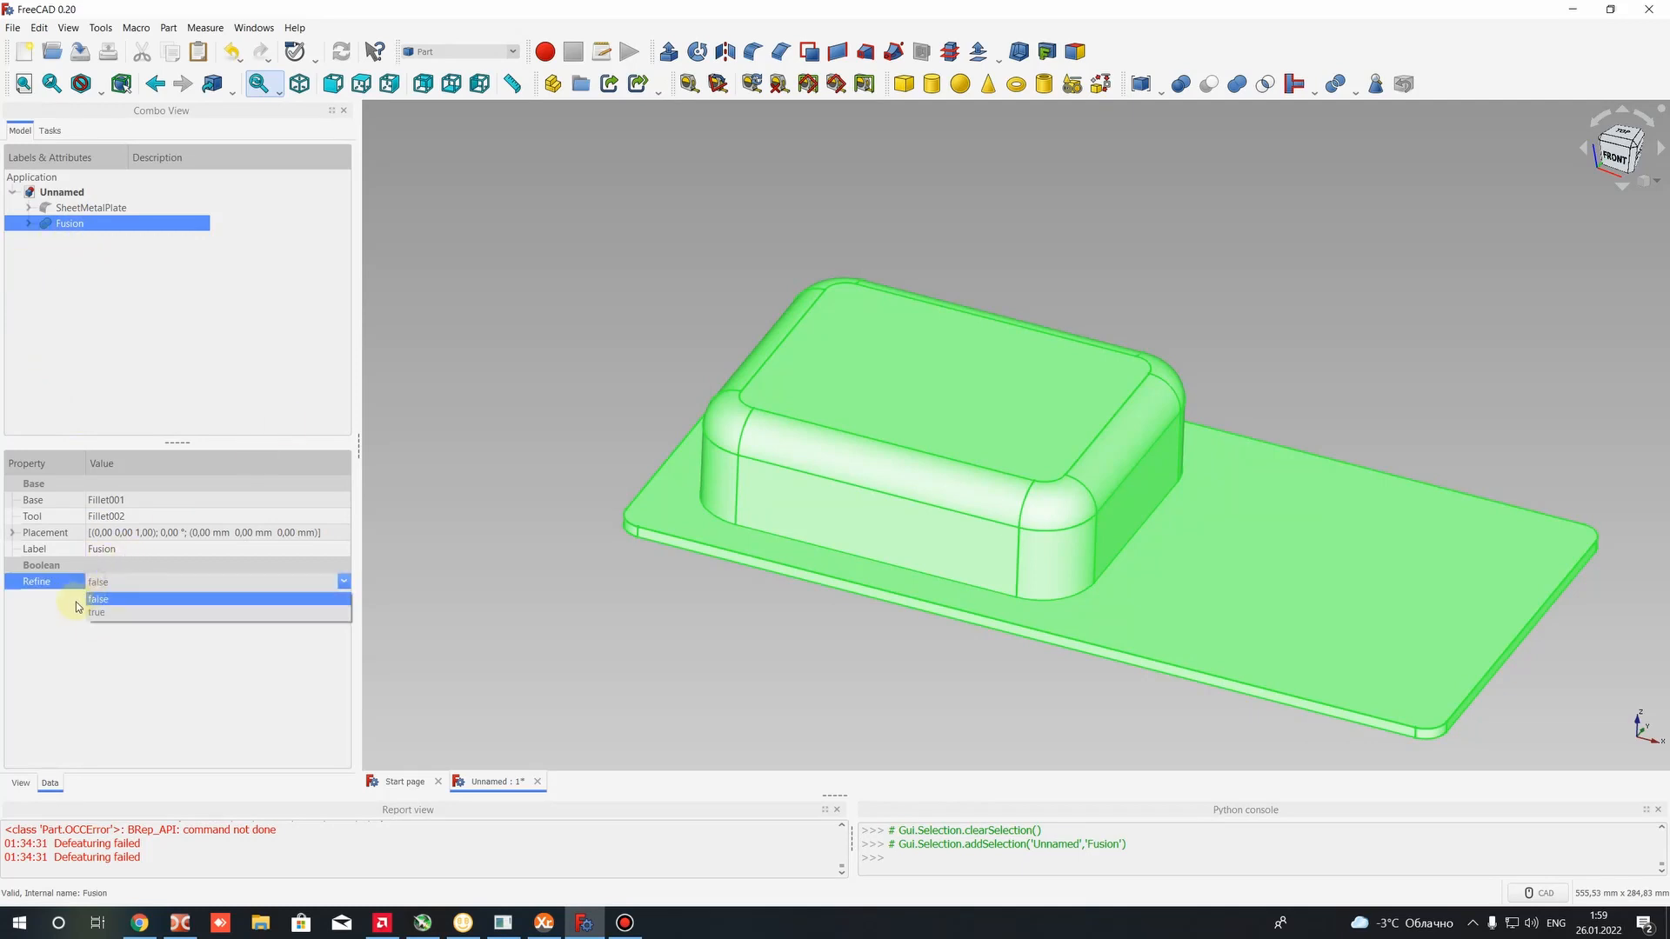
{"action": "left_click", "coordinate": [98, 613]}
{"action": "left_click", "coordinate": [561, 569]}
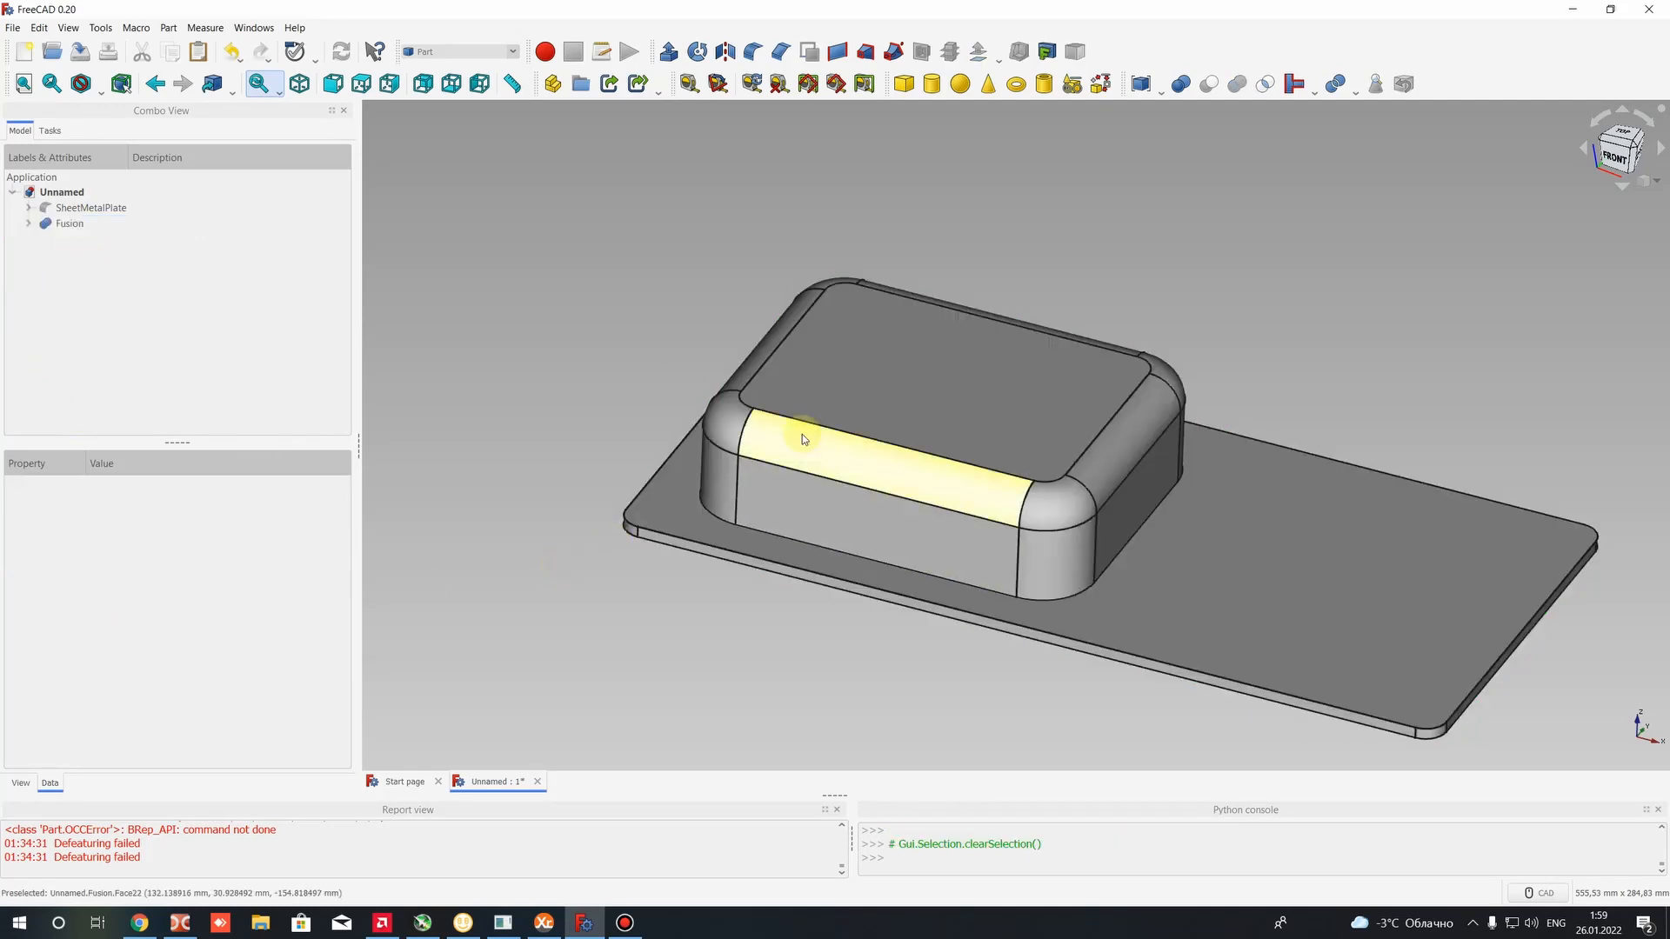
Examine the fused plate and block as a single body, up close and as a whole
{"action": "left_click", "coordinate": [54, 224]}
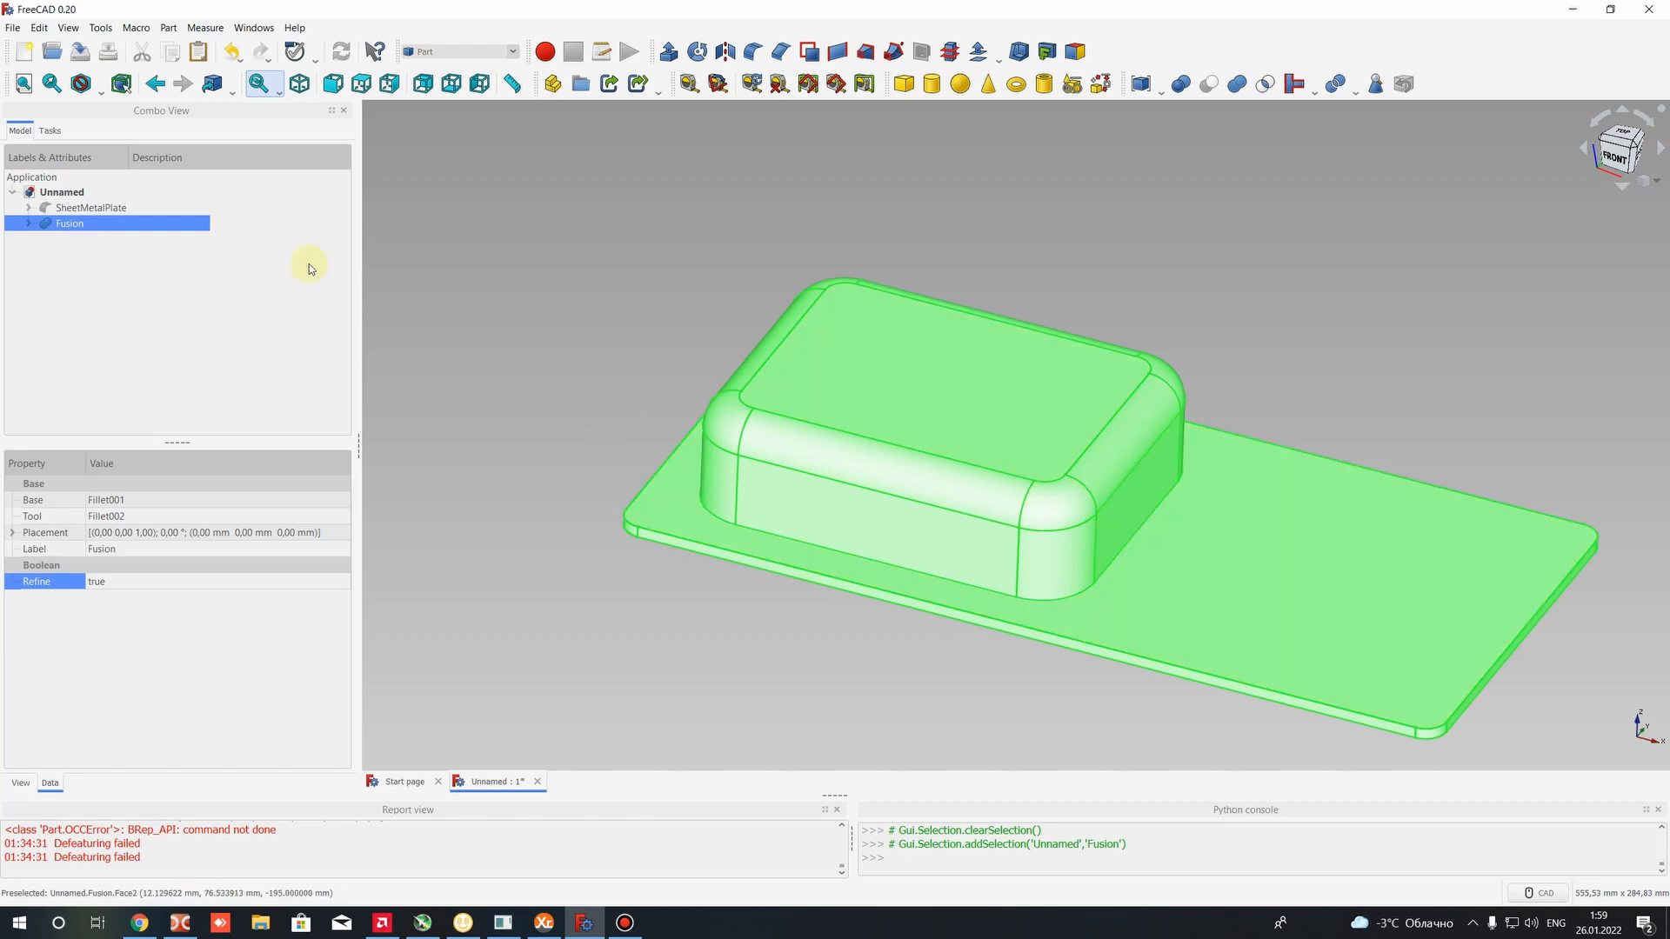
{"action": "left_click", "coordinate": [552, 282]}
{"action": "scroll", "coordinate": [1040, 566], "scroll_direction": "up", "scroll_amount": 5}
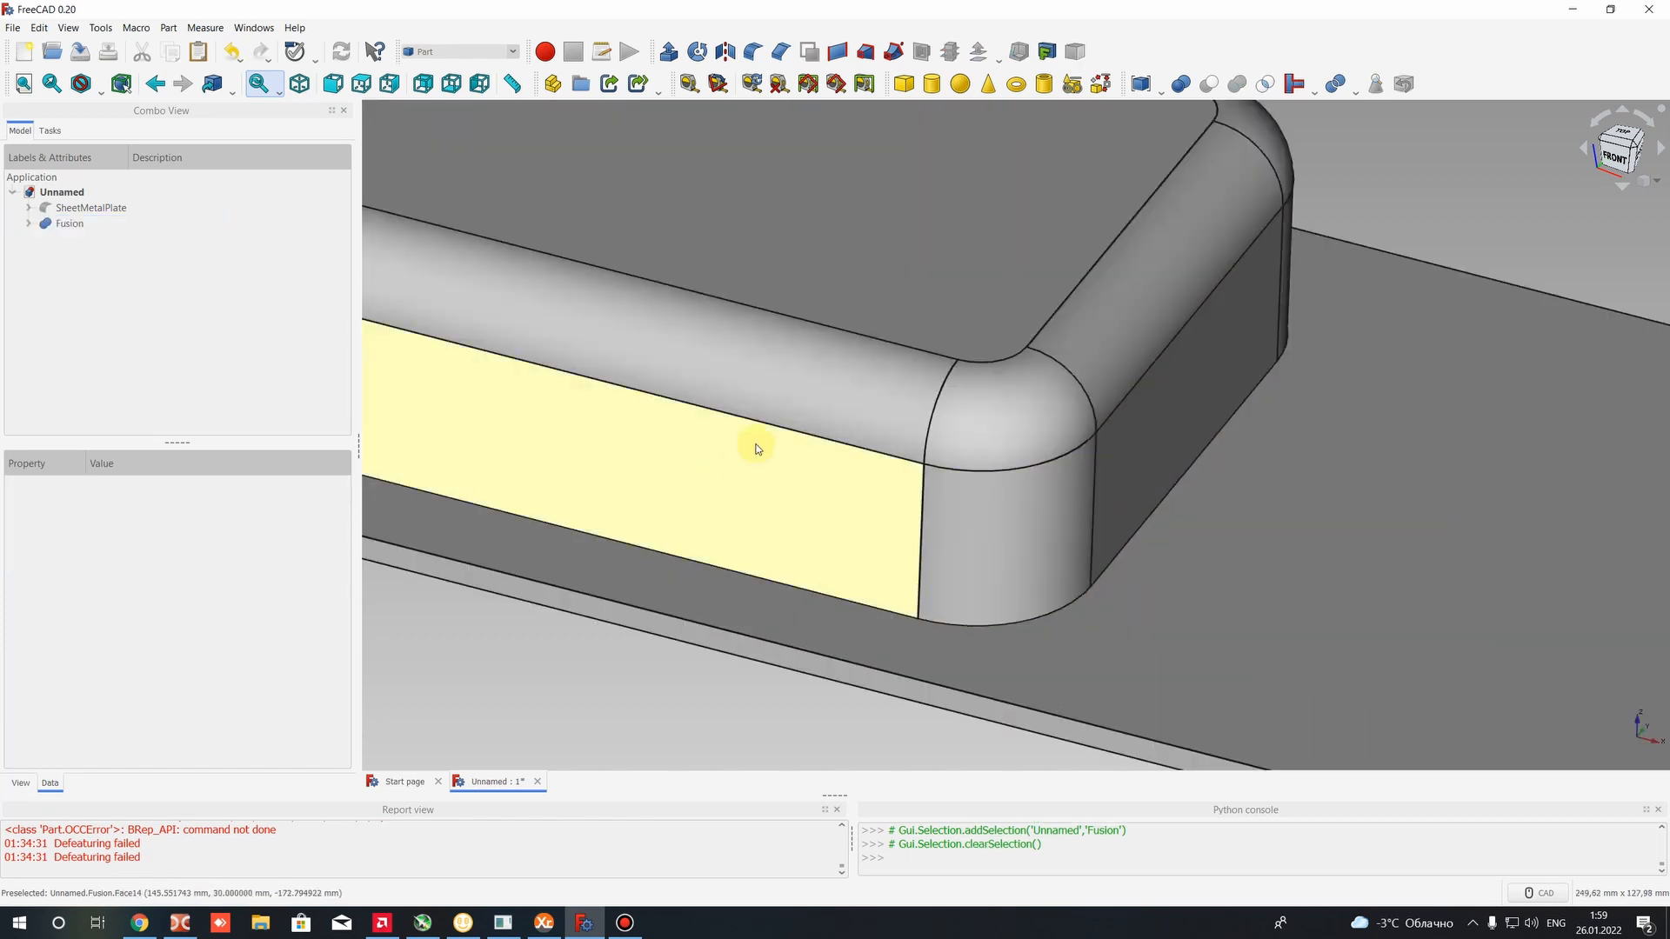
{"action": "scroll", "coordinate": [731, 400], "scroll_direction": "down", "scroll_amount": 8}
{"action": "scroll", "coordinate": [720, 368], "scroll_direction": "up", "scroll_amount": 4}
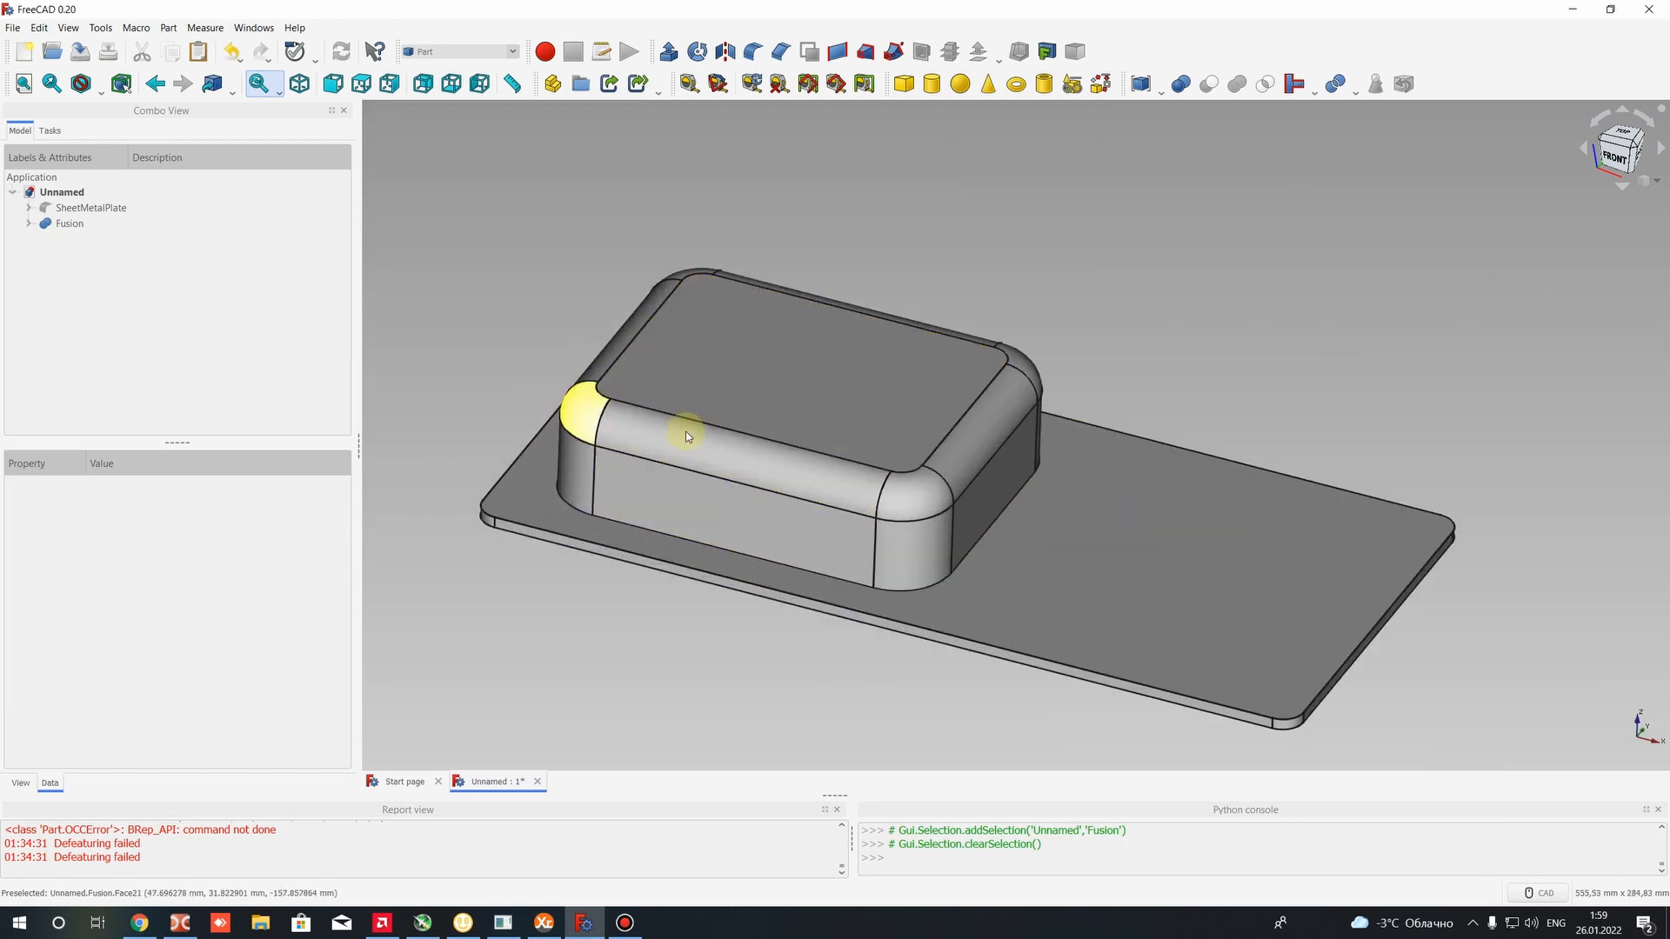
{"action": "left_click", "coordinate": [73, 225]}
{"action": "left_click", "coordinate": [440, 228]}
{"action": "left_click", "coordinate": [78, 224]}
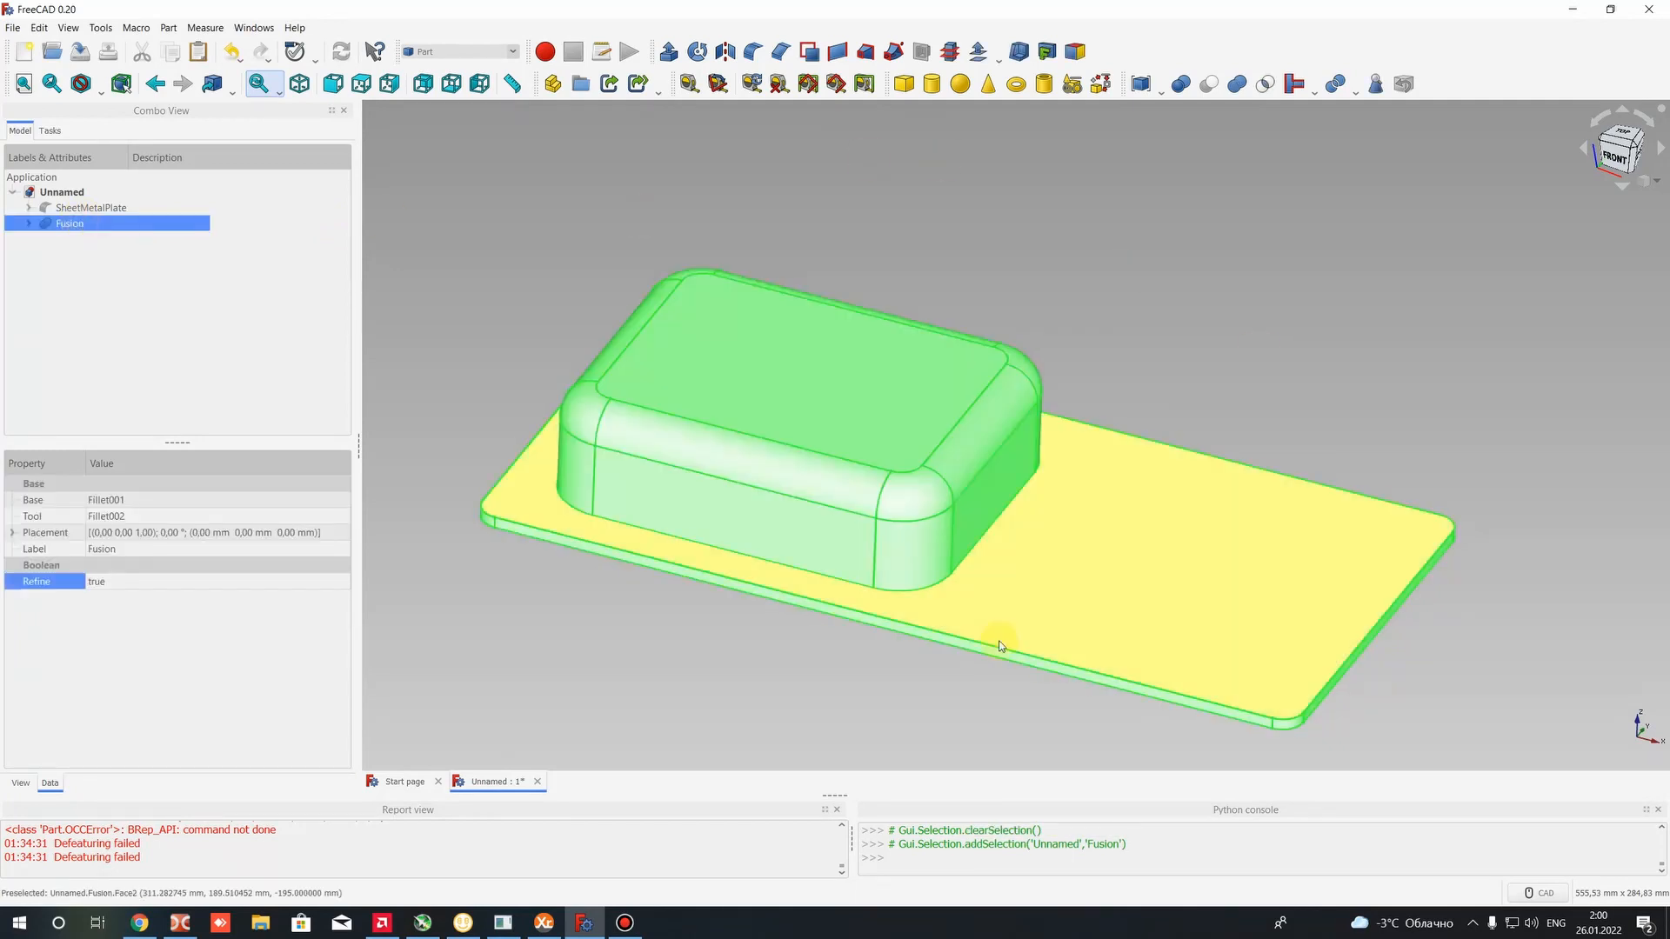
Make the hidden SheetMetalPlate visible above the fused body
{"action": "left_click", "coordinate": [101, 210]}
{"action": "key", "text": "space"}
{"action": "scroll", "coordinate": [1006, 272], "scroll_direction": "down", "scroll_amount": 5}
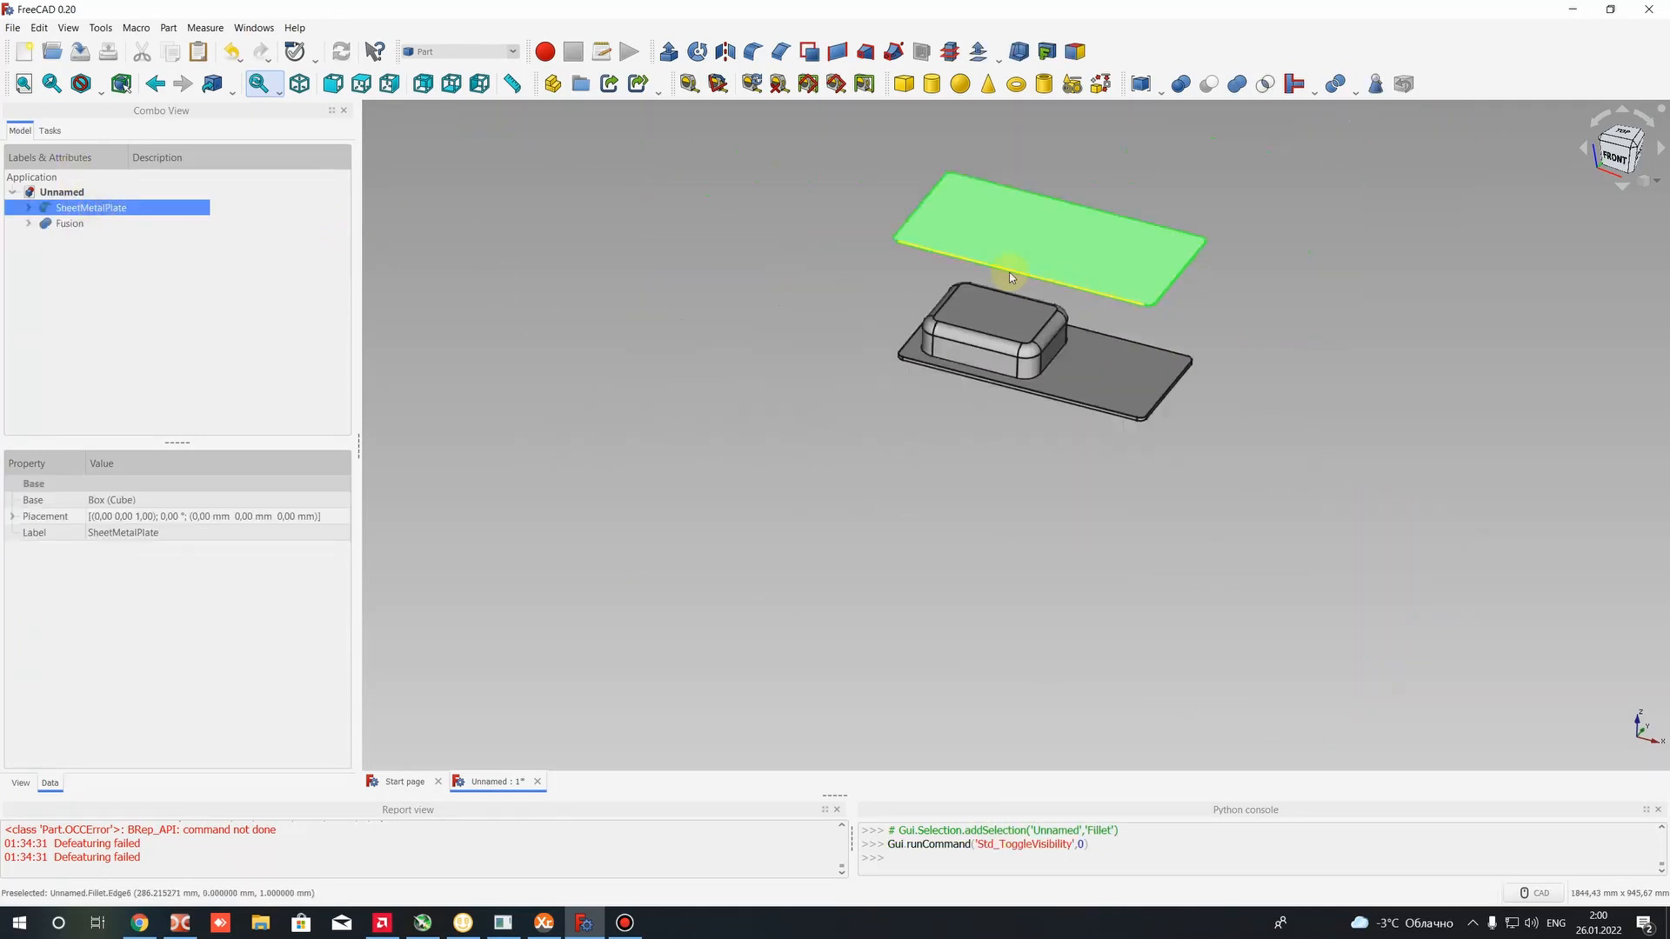
{"action": "scroll", "coordinate": [1069, 213], "scroll_direction": "up", "scroll_amount": 4}
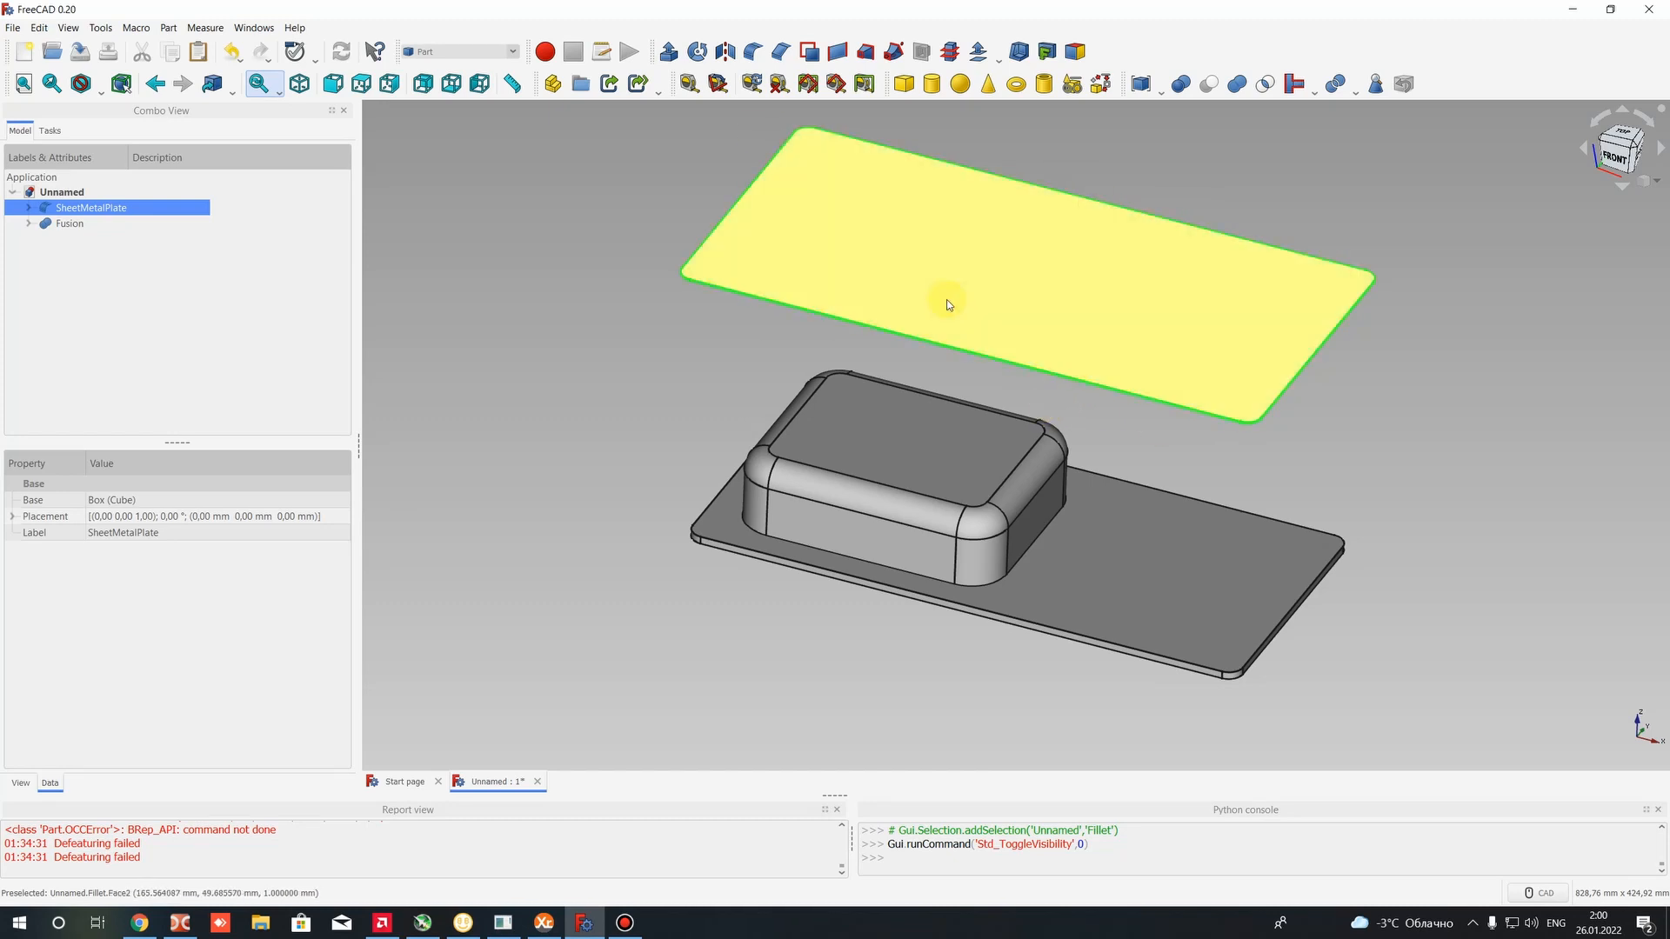
{"action": "key", "text": "space"}
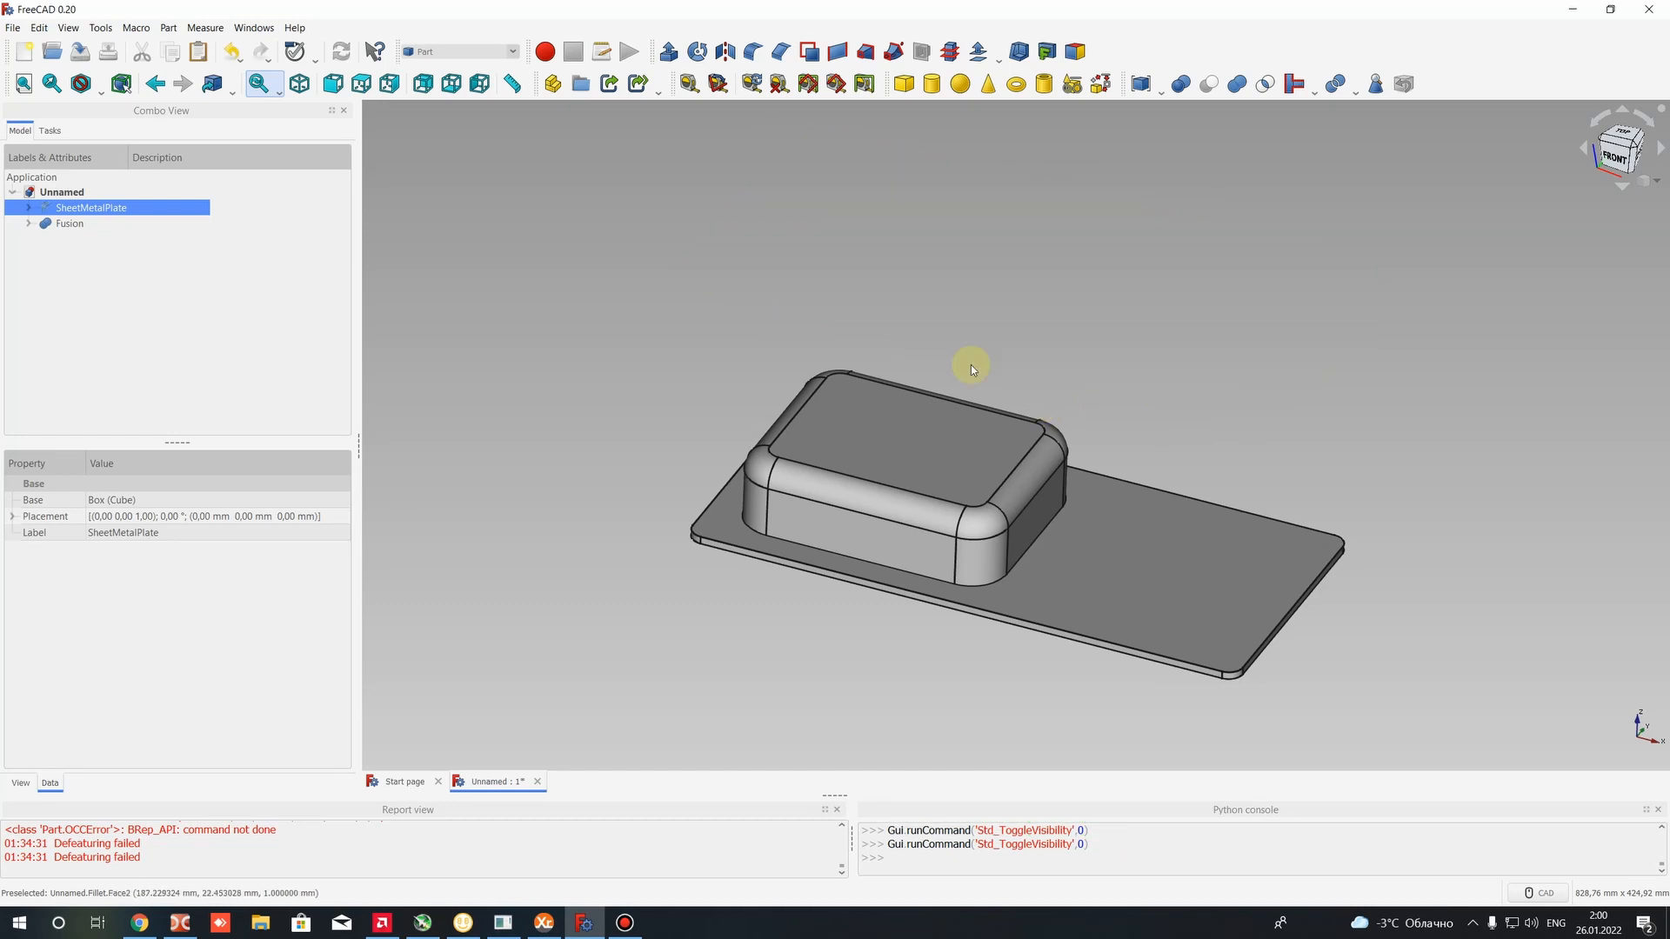
{"action": "key", "text": "space"}
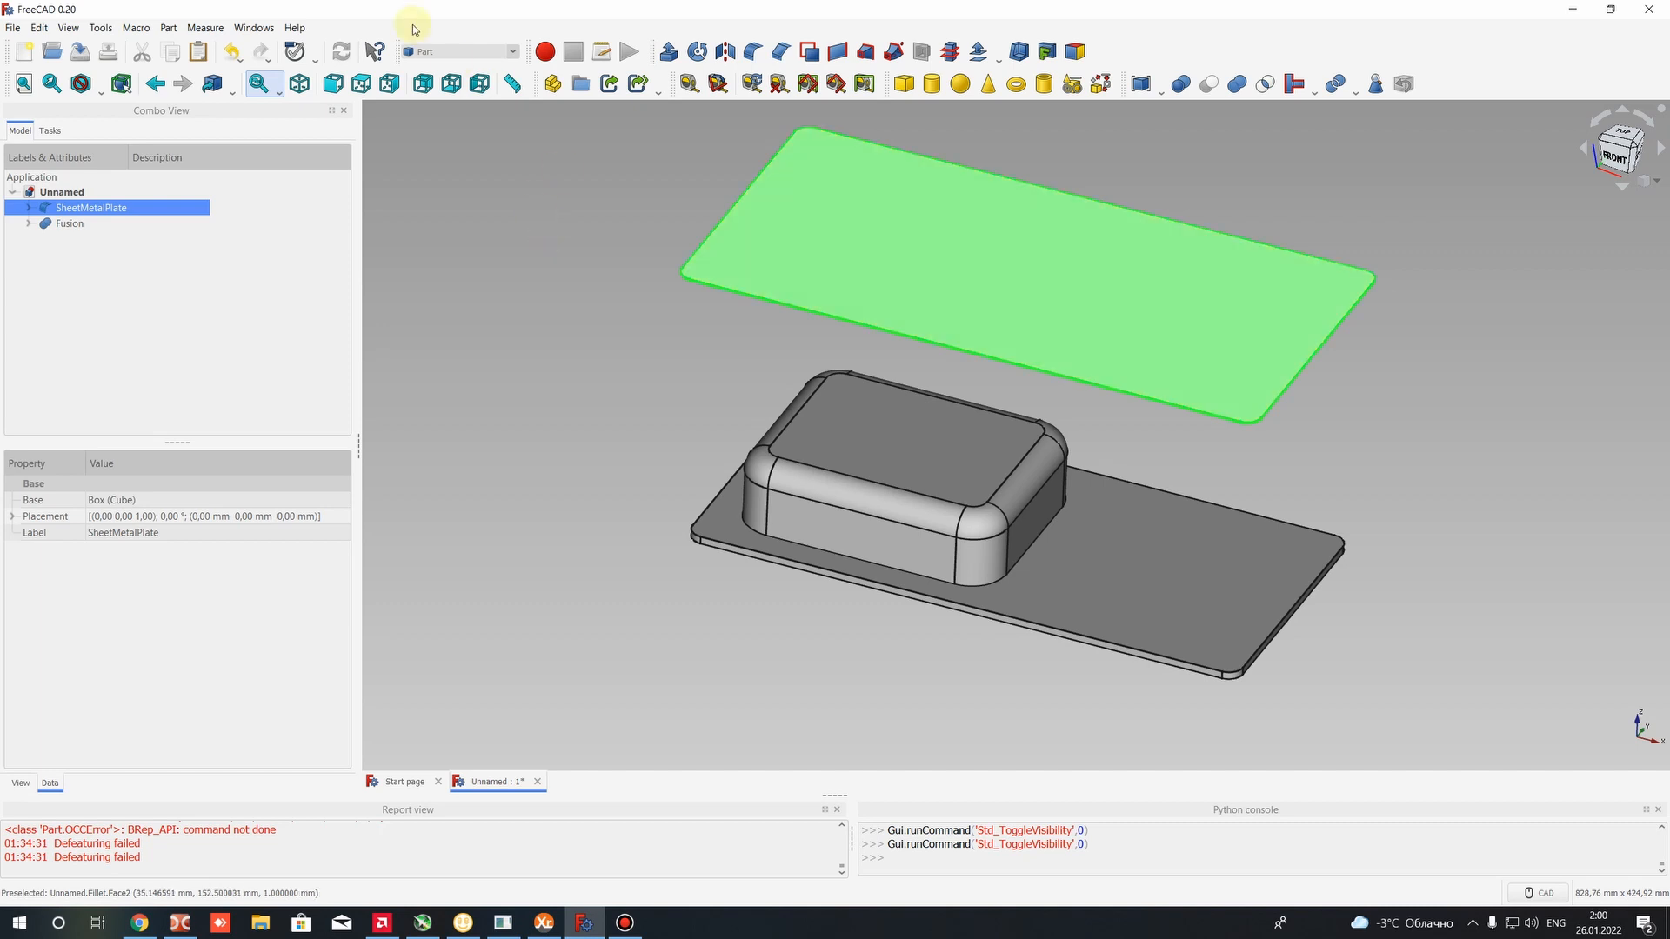
Switch to the Sheet Metal workbench
{"action": "left_click", "coordinate": [469, 245]}
{"action": "left_click", "coordinate": [435, 51]}
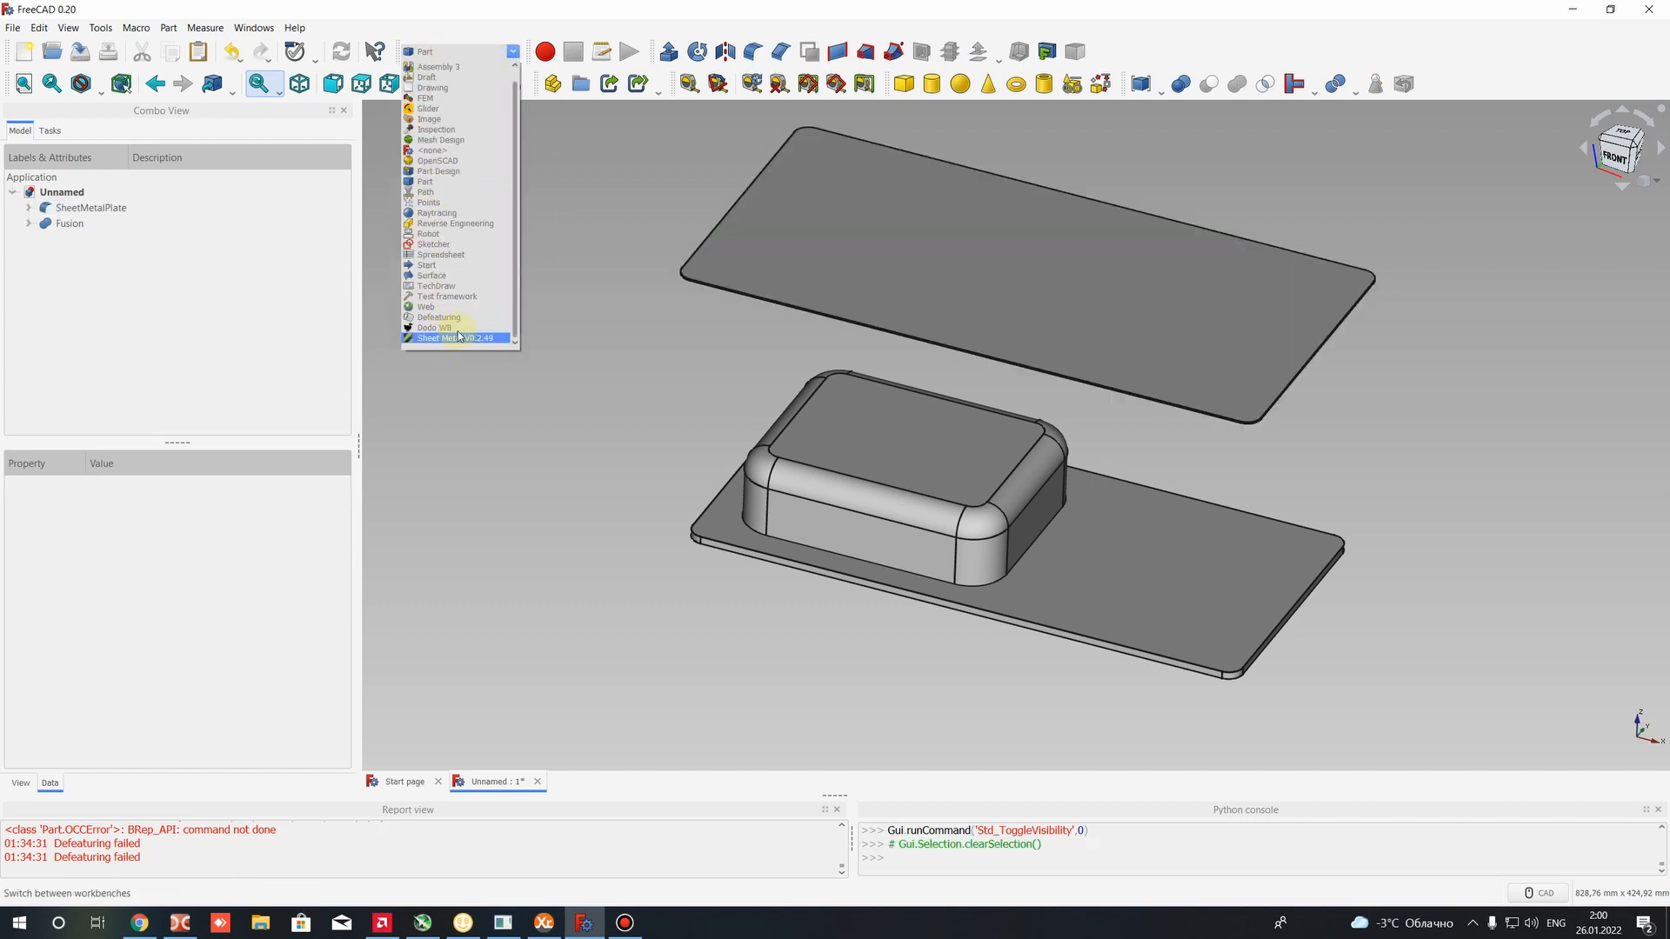
{"action": "left_click", "coordinate": [461, 338]}
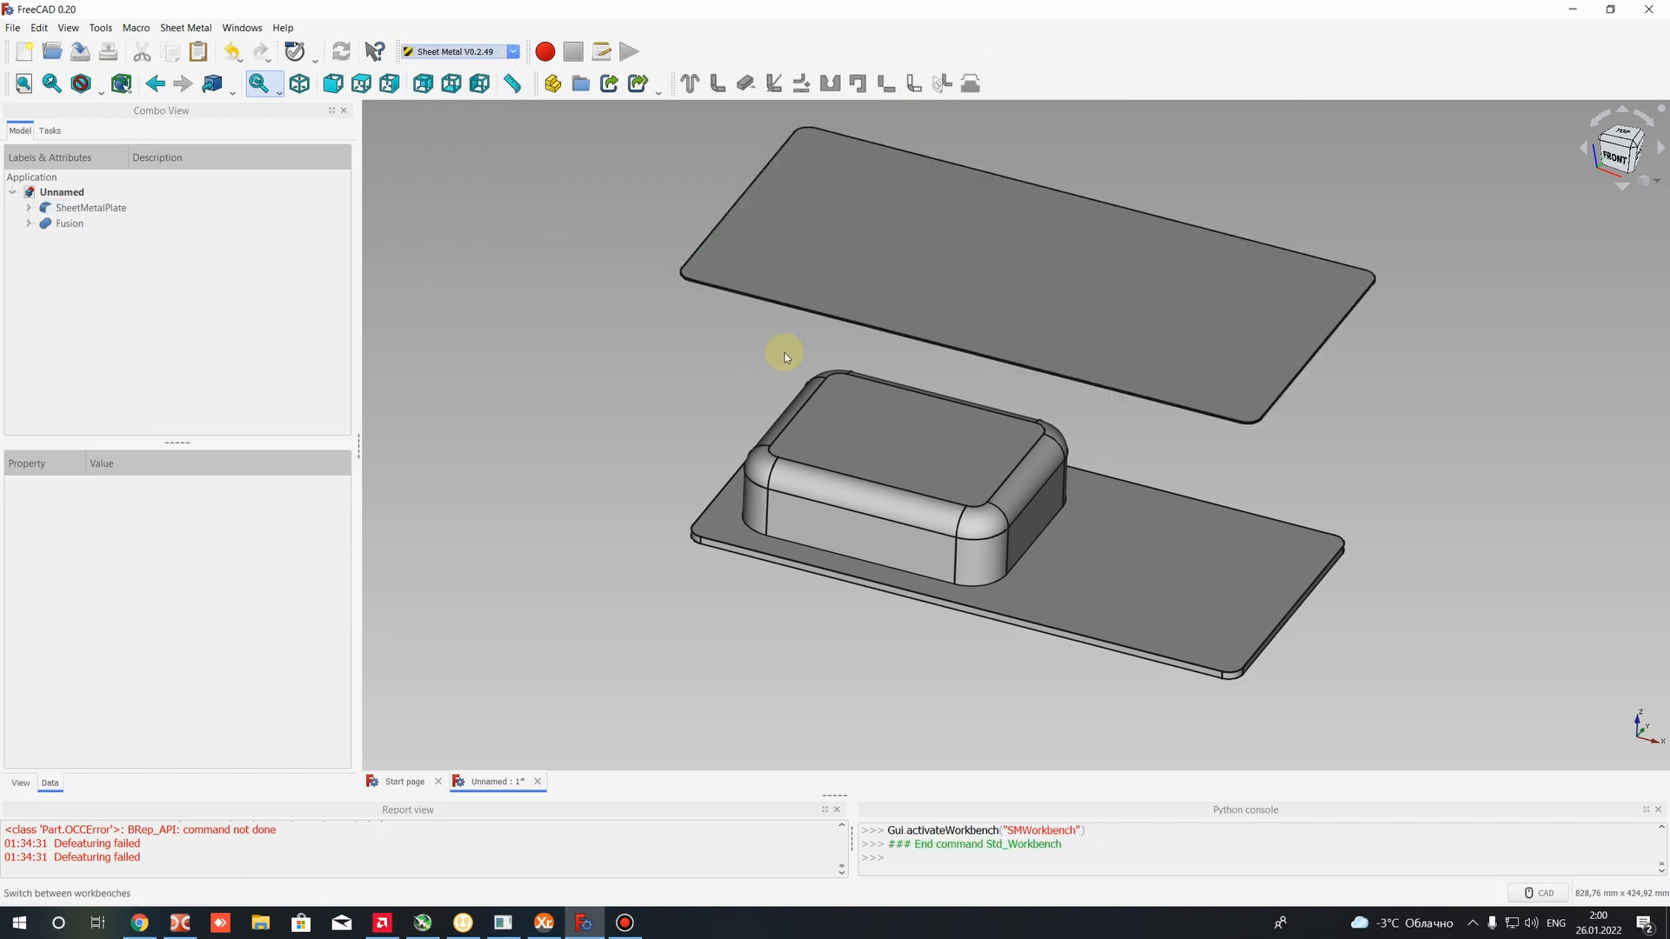
Make a forming in the SheetMetalPlate using its underside face and the bottom face of the fused body as the forming tool
{"action": "middle_click_drag", "start_coordinate": [971, 442], "coordinate": [1063, 548]}
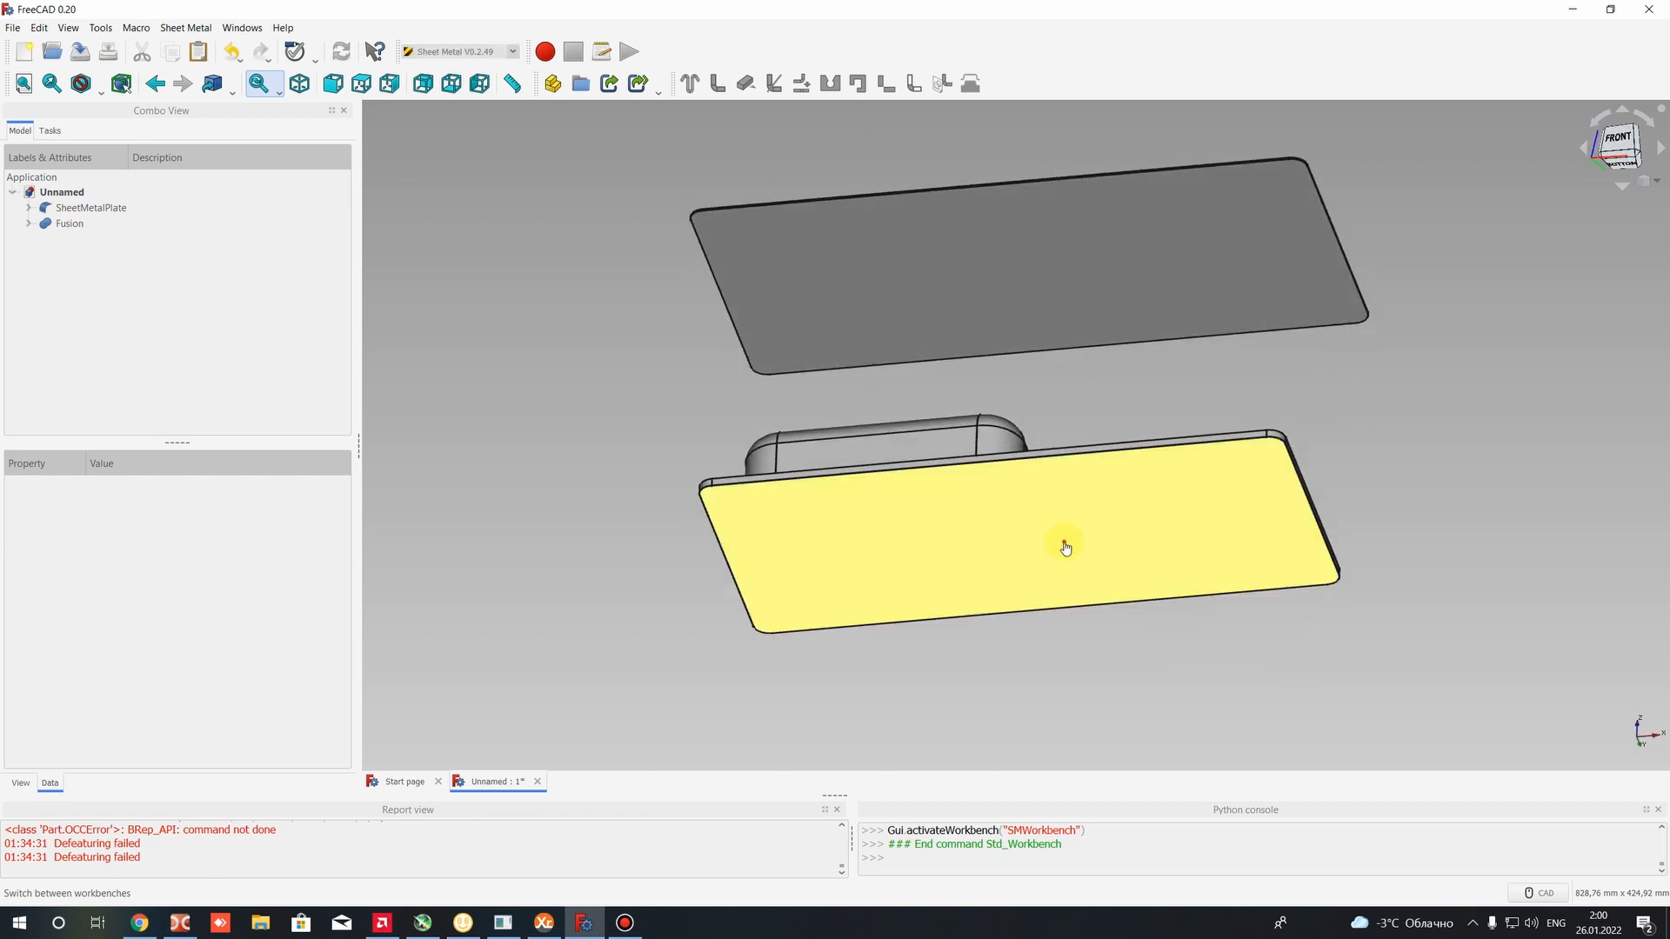
{"action": "left_click", "coordinate": [1006, 521]}
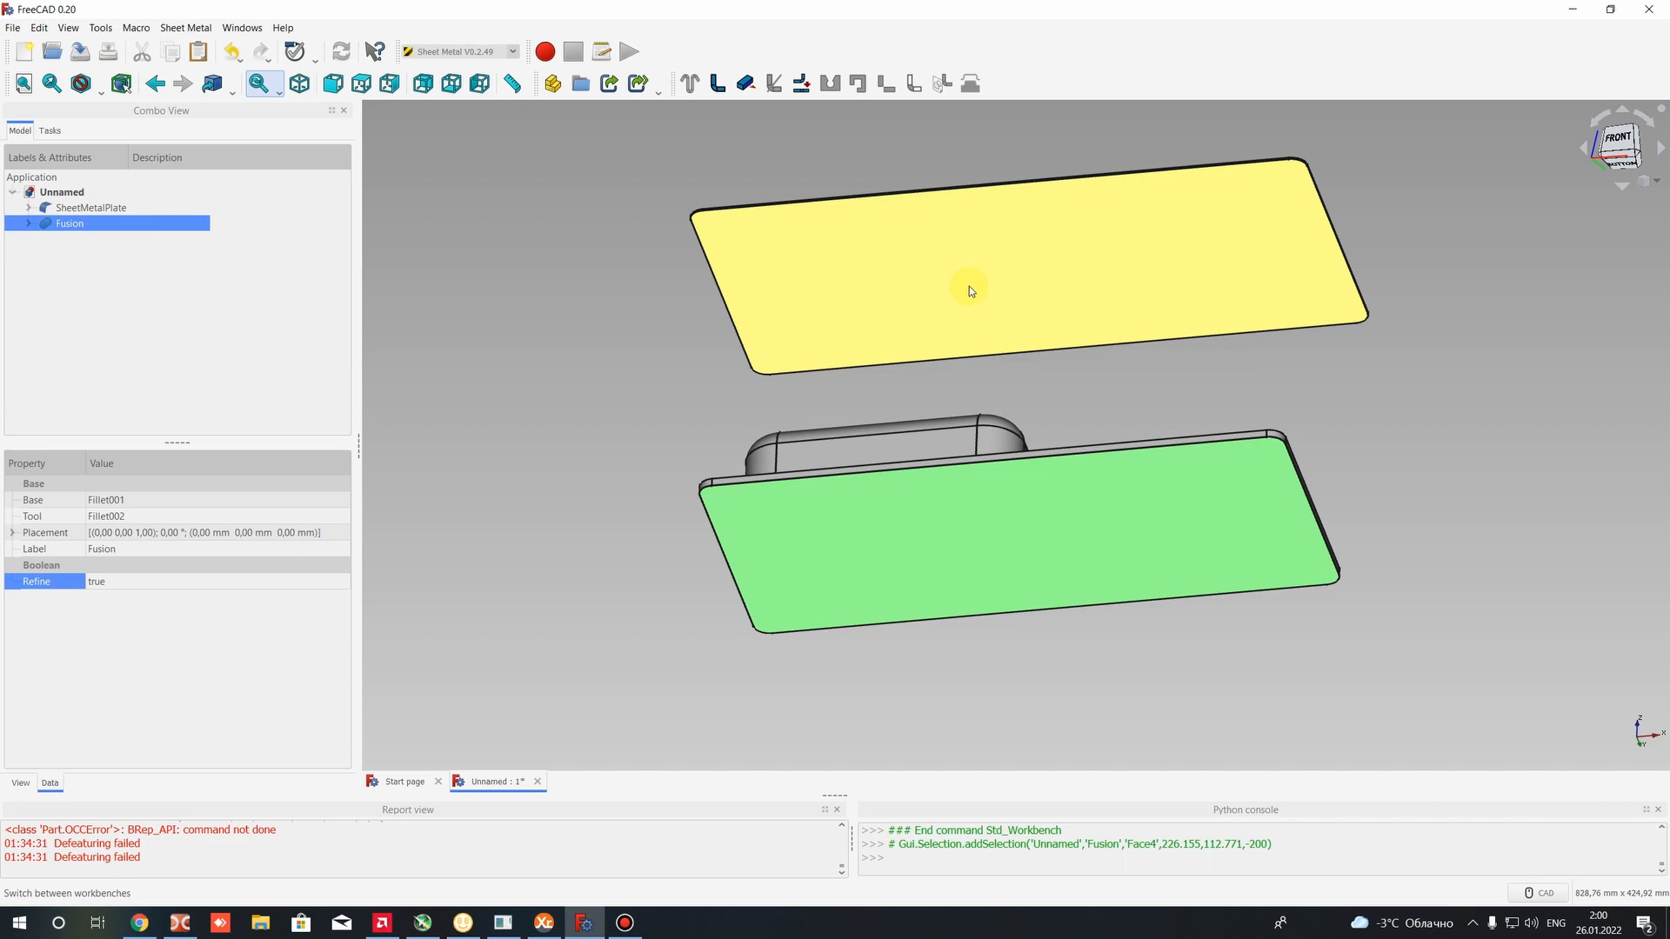
{"action": "left_click", "coordinate": [551, 298]}
{"action": "left_click", "coordinate": [958, 260]}
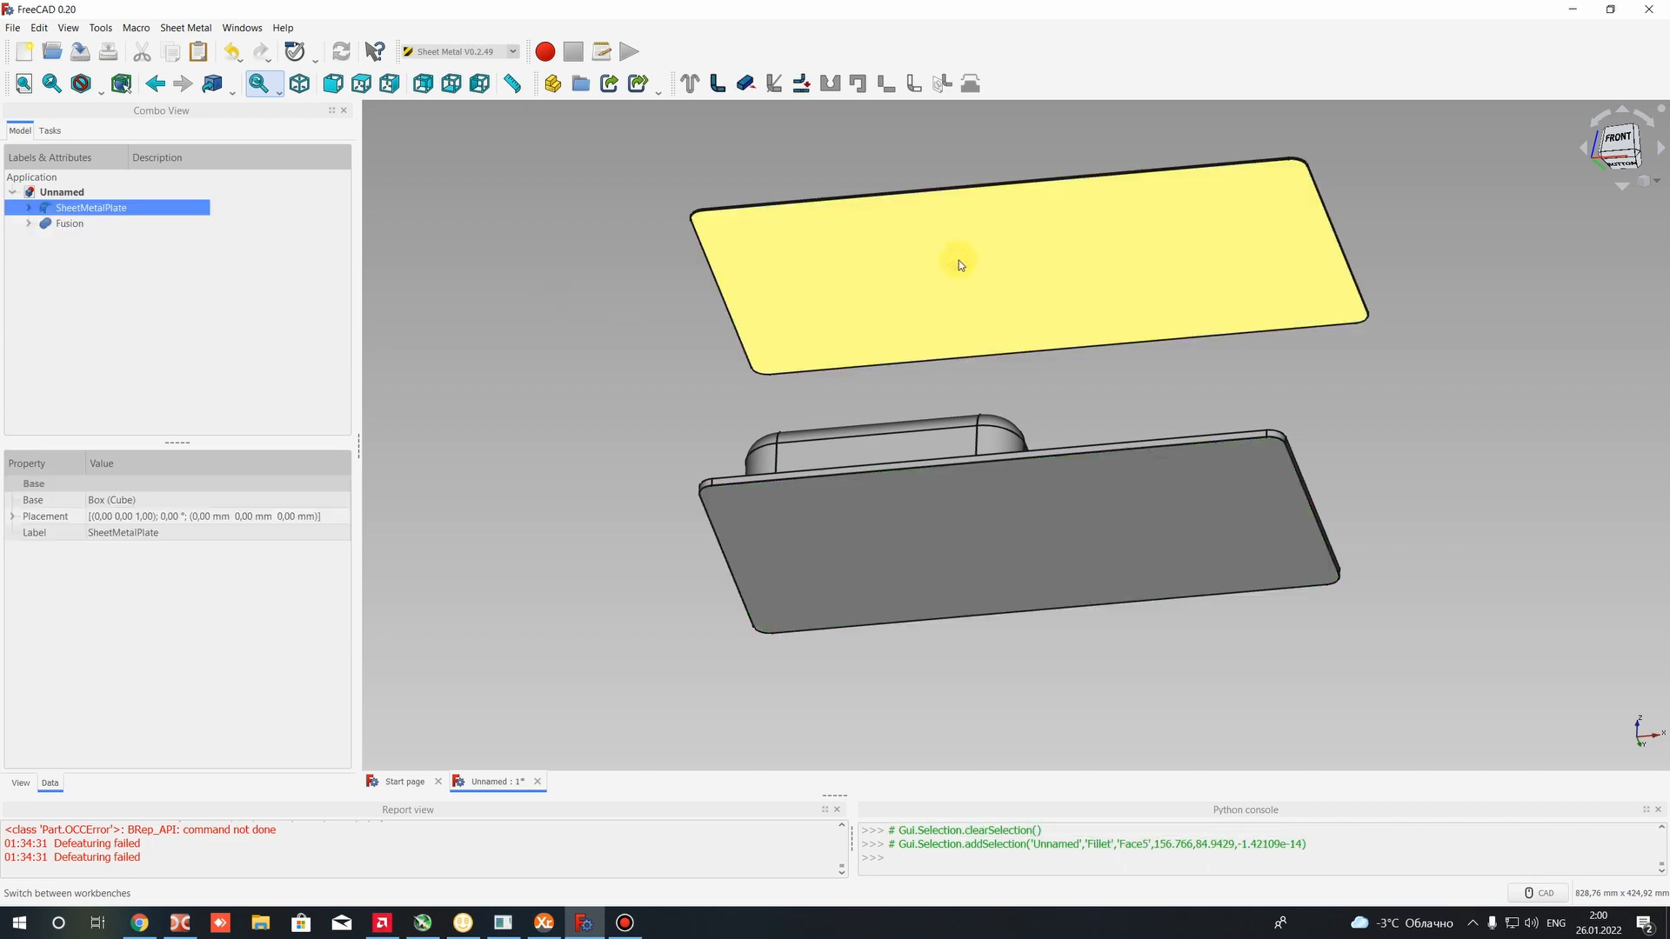
{"action": "left_click", "coordinate": [625, 327]}
{"action": "left_click", "coordinate": [1029, 248]}
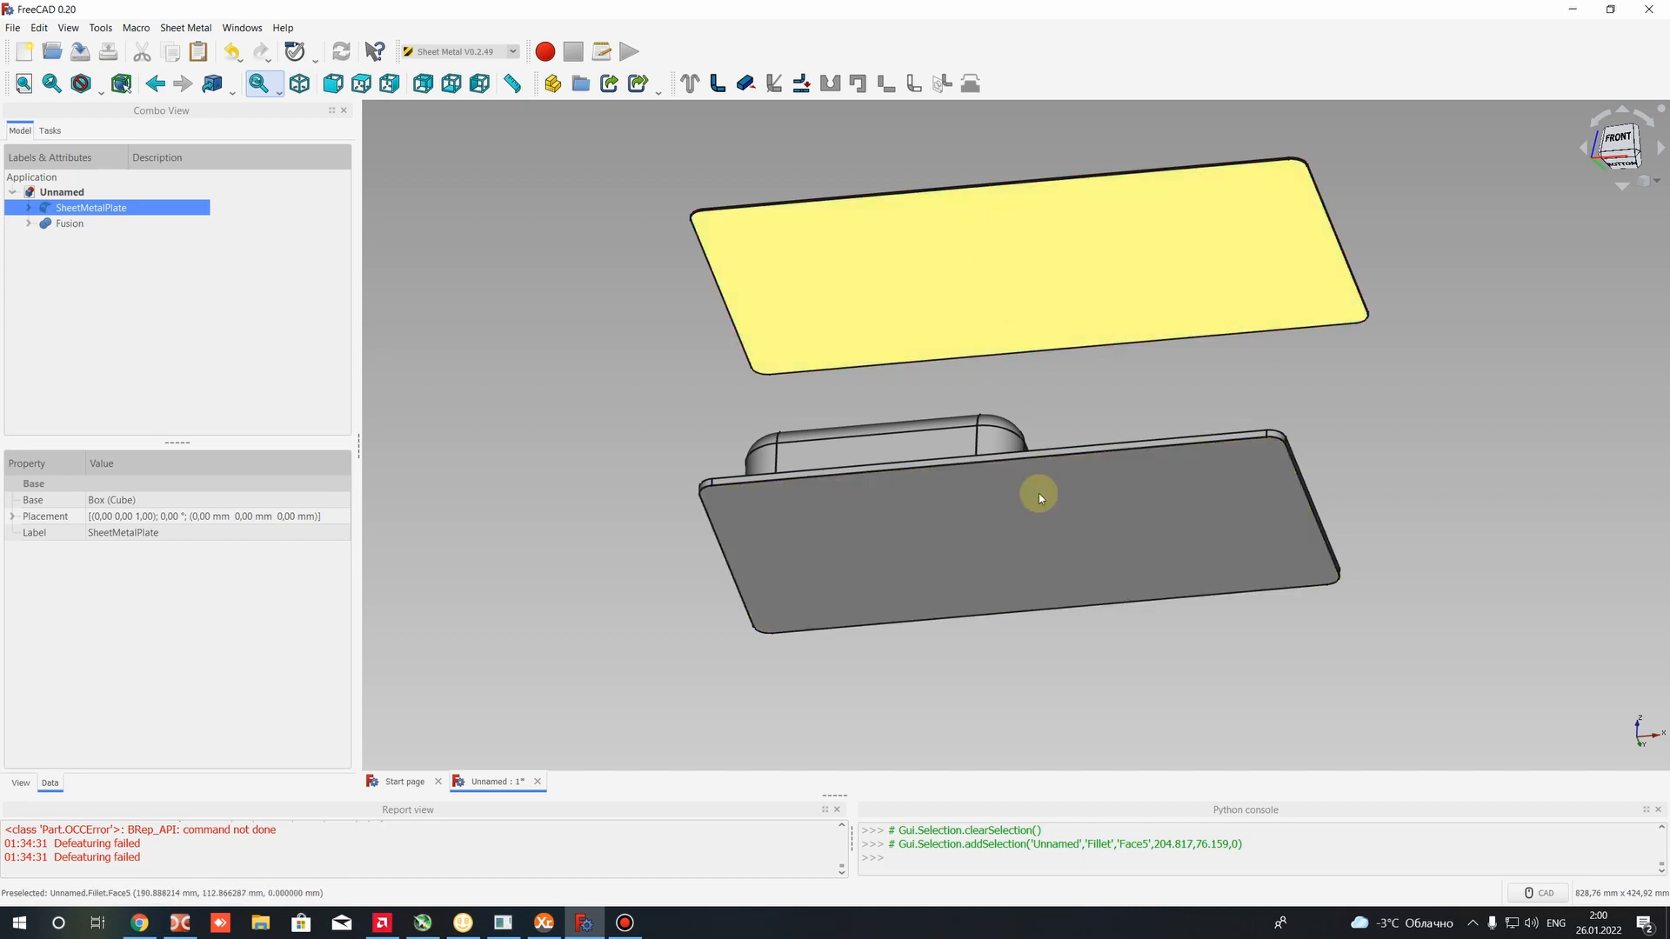
{"action": "left_click", "coordinate": [1056, 536], "text": "ctrl"}
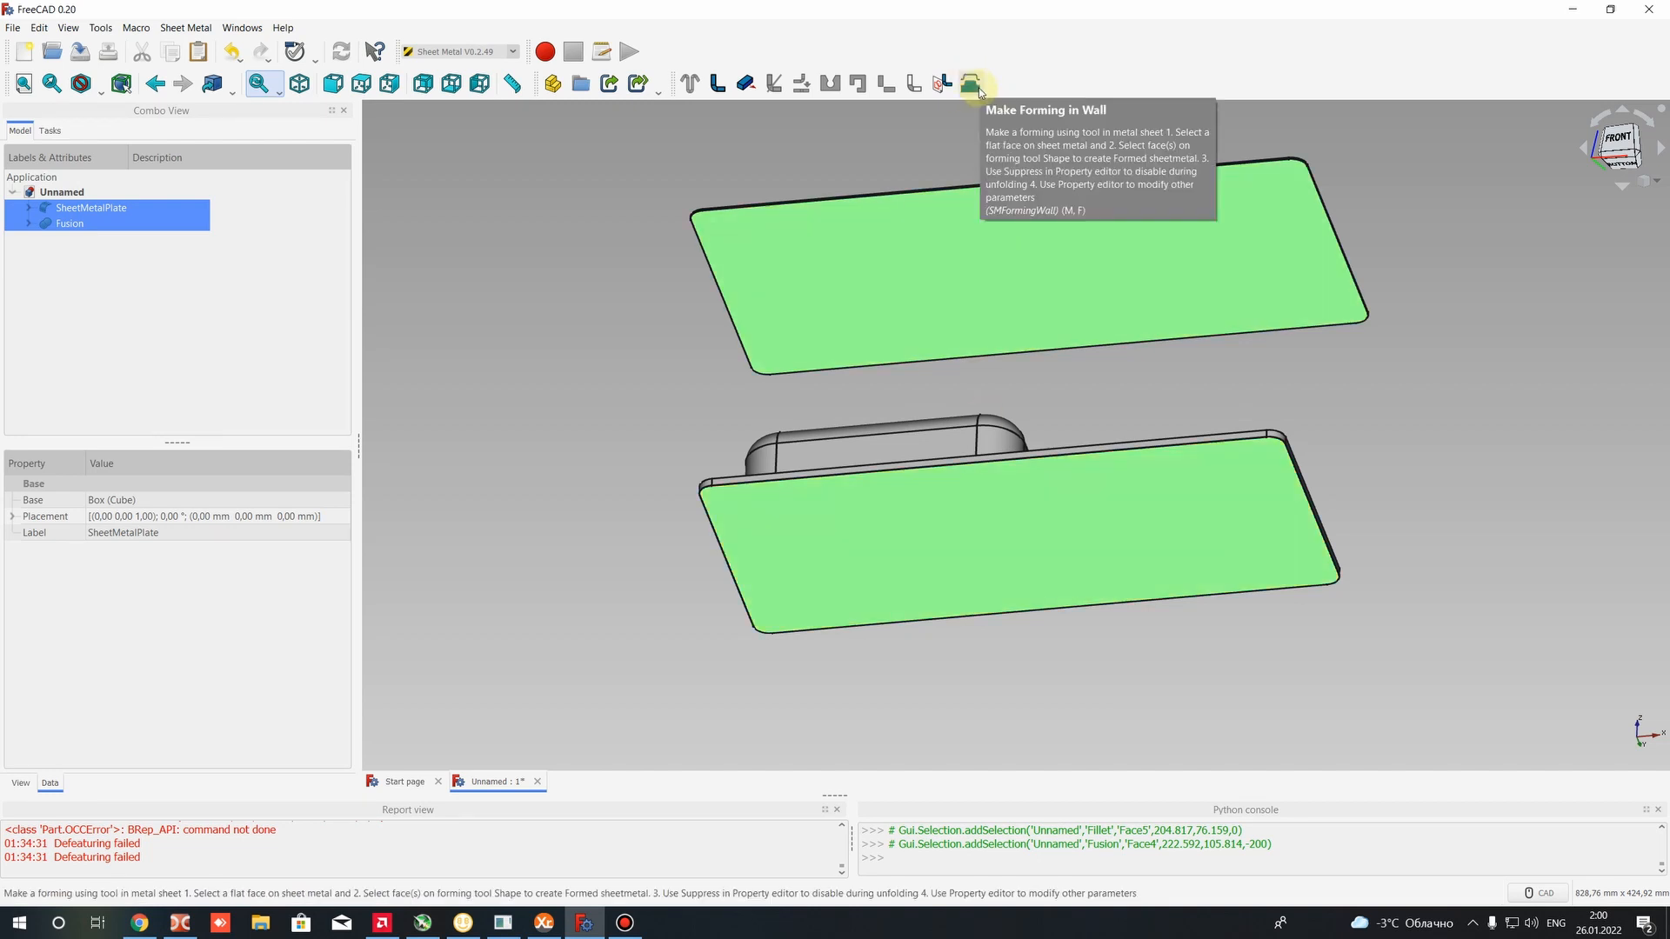
{"action": "left_click", "coordinate": [972, 84]}
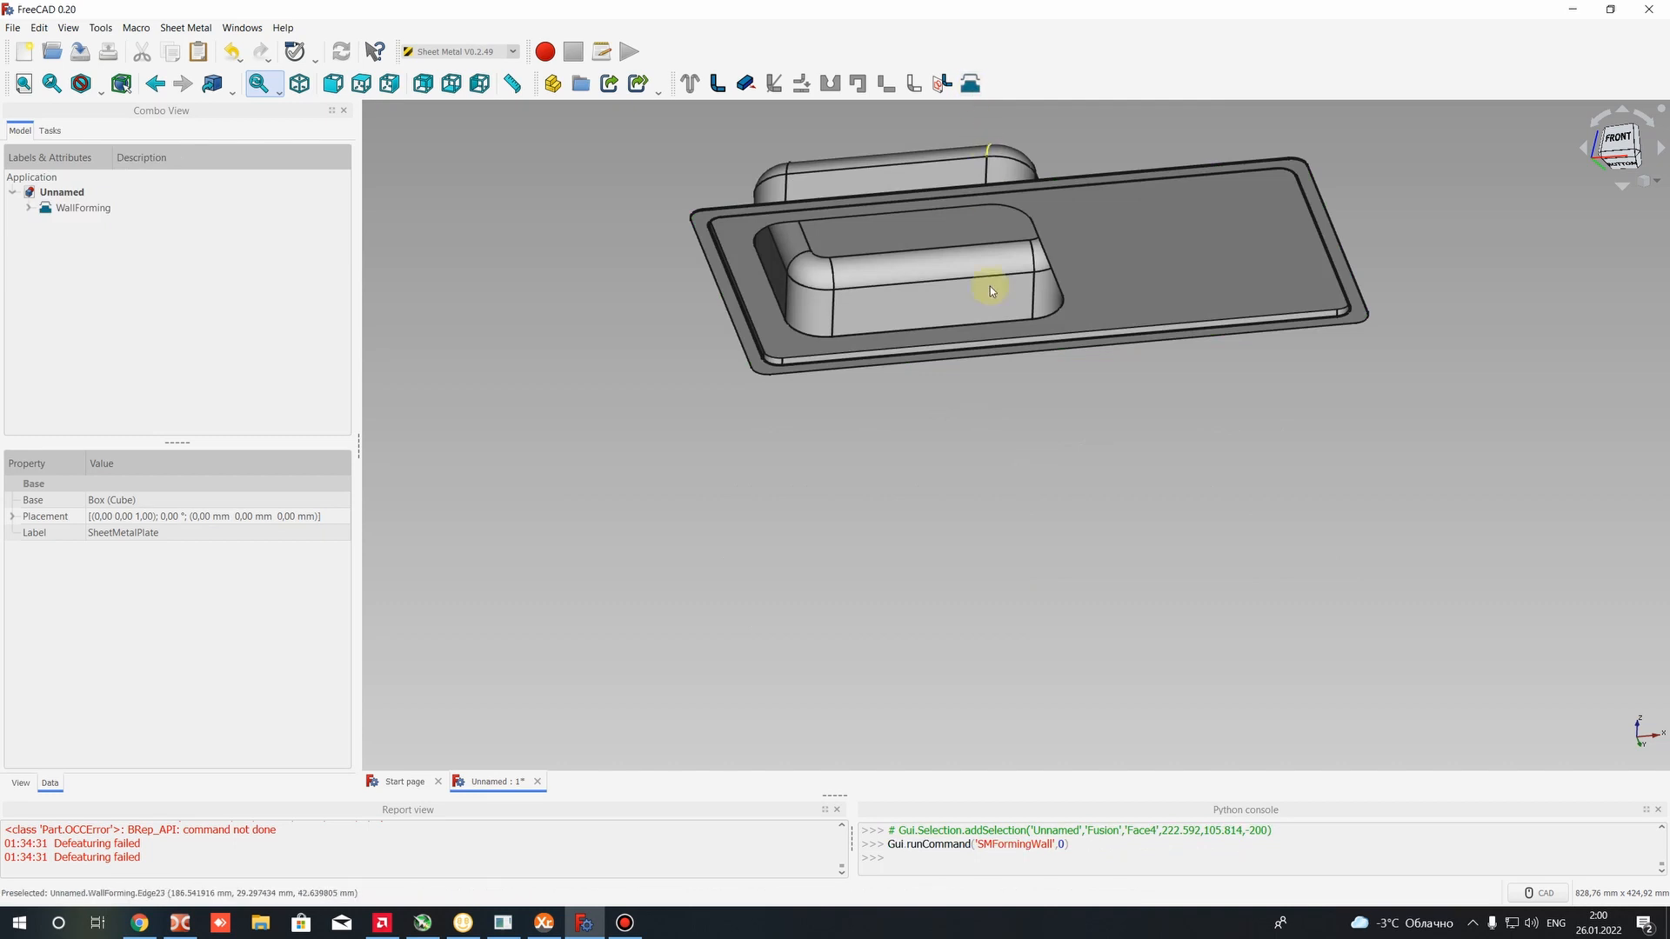
Examine the formed sheet from its basin side, temporarily showing the fused tool body for comparison
{"action": "mouse_move", "coordinate": [973, 498]}
{"action": "middle_mouse_down"}
{"action": "mouse_move", "coordinate": [977, 395]}
{"action": "mouse_move", "coordinate": [939, 488]}
{"action": "mouse_move", "coordinate": [943, 615]}
{"action": "mouse_move", "coordinate": [992, 257]}
{"action": "mouse_move", "coordinate": [984, 523]}
{"action": "middle_mouse_up"}
{"action": "middle_click_drag", "start_coordinate": [1003, 628], "coordinate": [958, 644]}
{"action": "scroll", "coordinate": [954, 643], "scroll_direction": "up", "scroll_amount": 2}
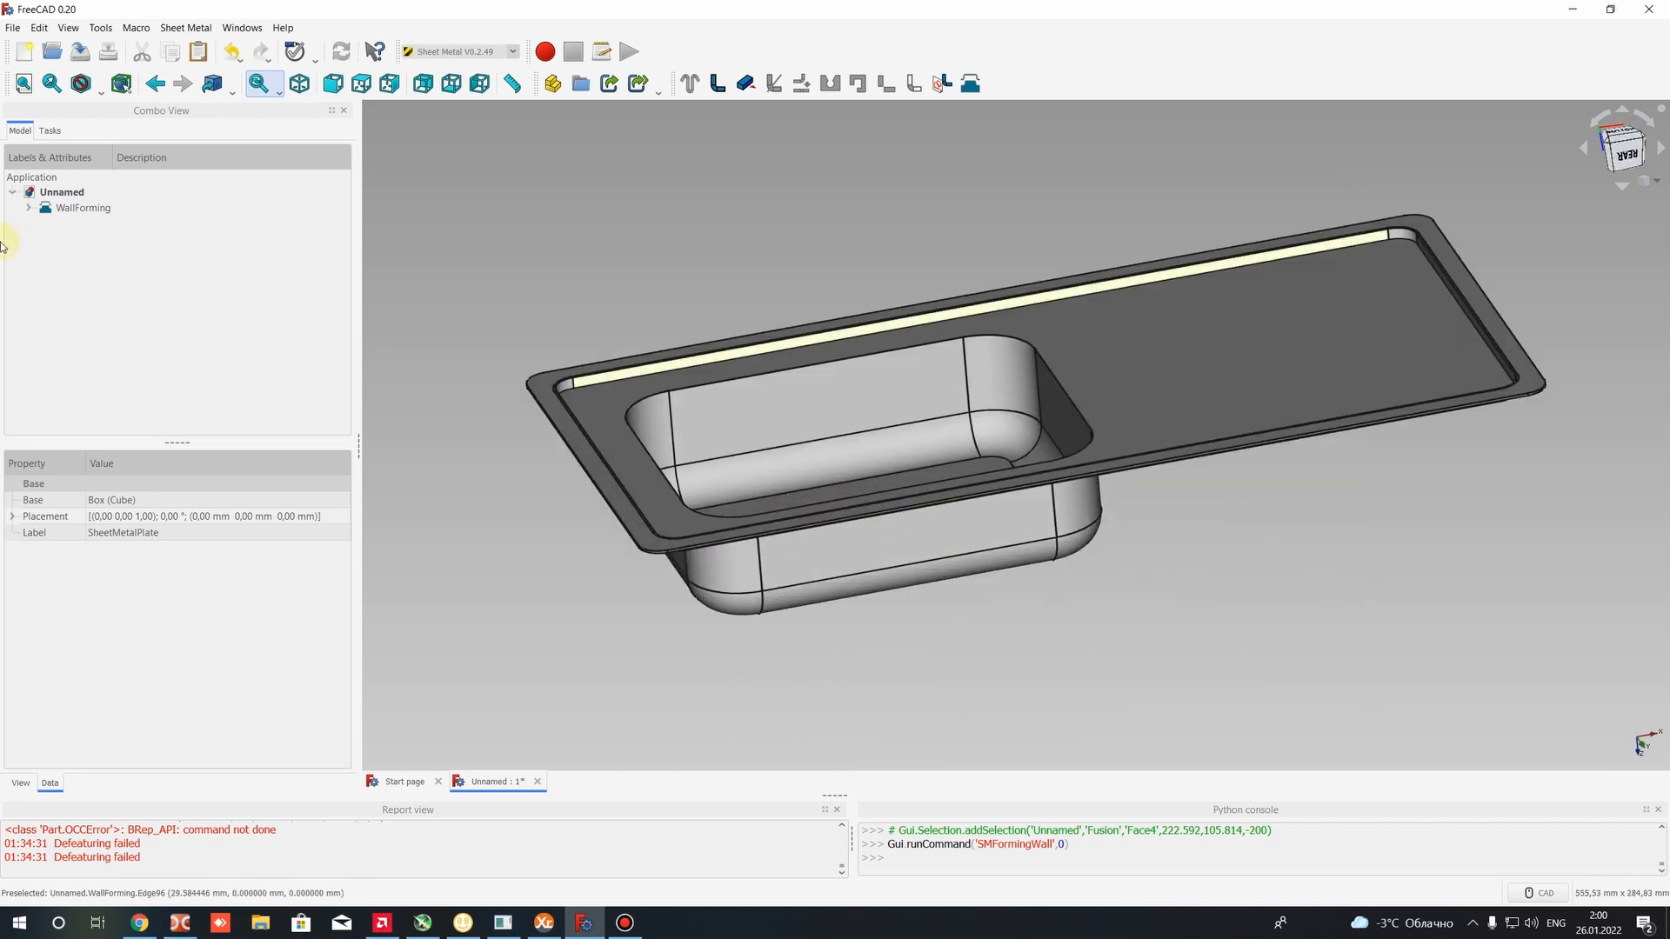
{"action": "left_click", "coordinate": [87, 209]}
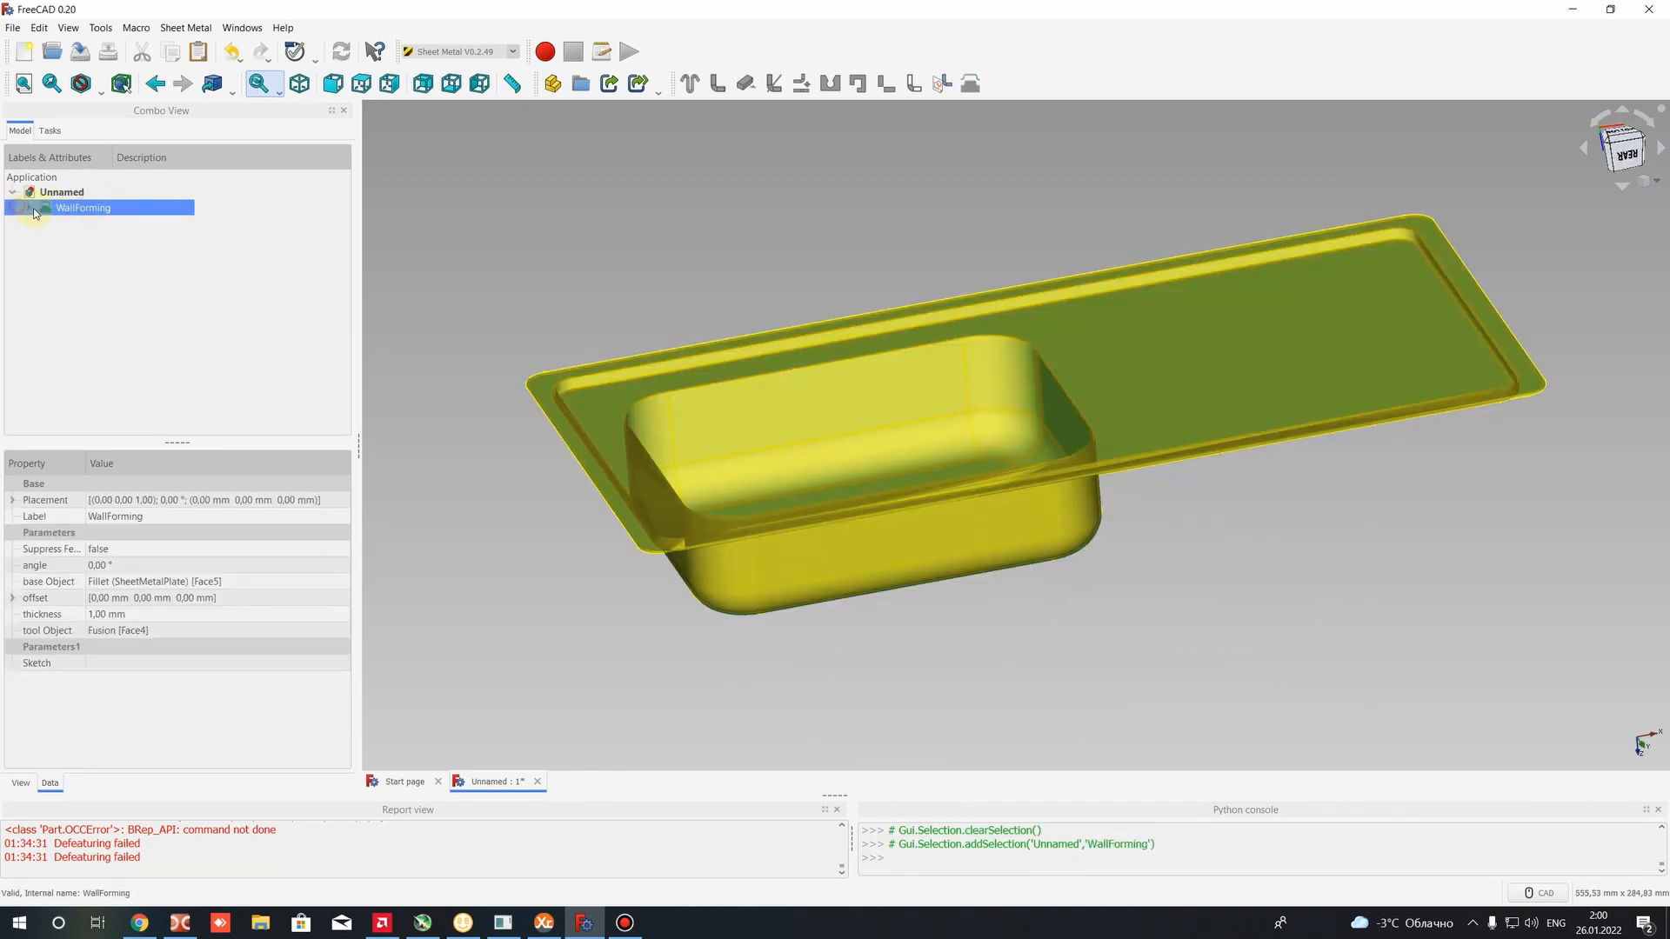
{"action": "left_click", "coordinate": [29, 208]}
{"action": "left_click", "coordinate": [84, 240]}
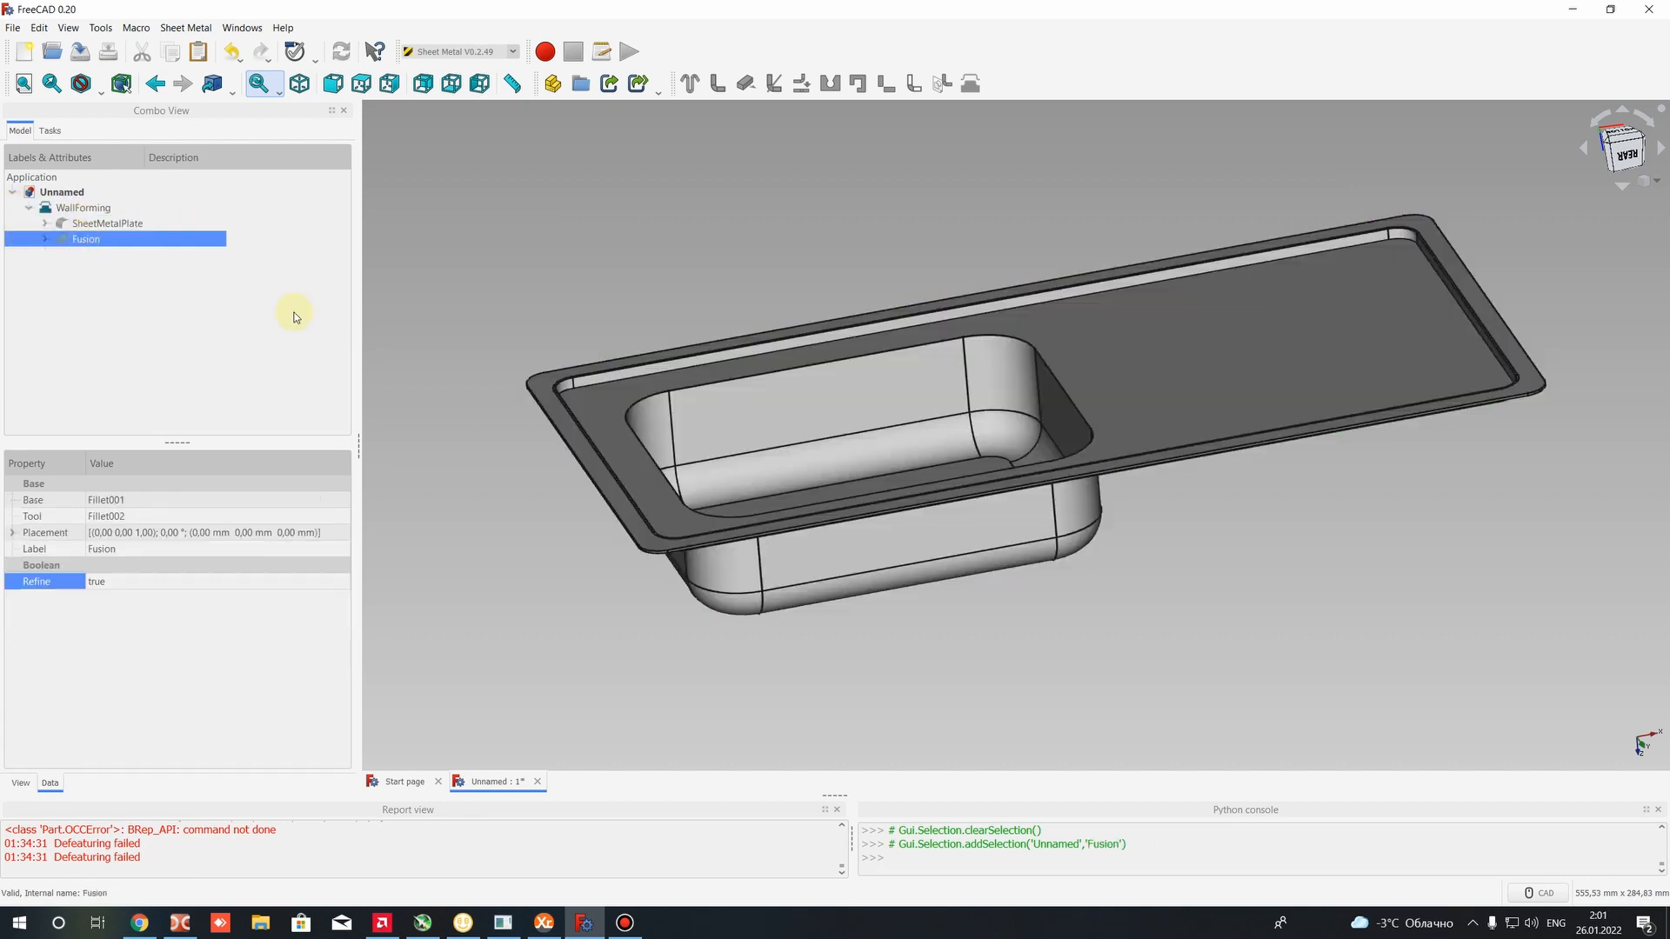
{"action": "scroll", "coordinate": [579, 339], "scroll_direction": "down", "scroll_amount": 8}
{"action": "key", "text": "space"}
{"action": "scroll", "coordinate": [639, 247], "scroll_direction": "up", "scroll_amount": 4}
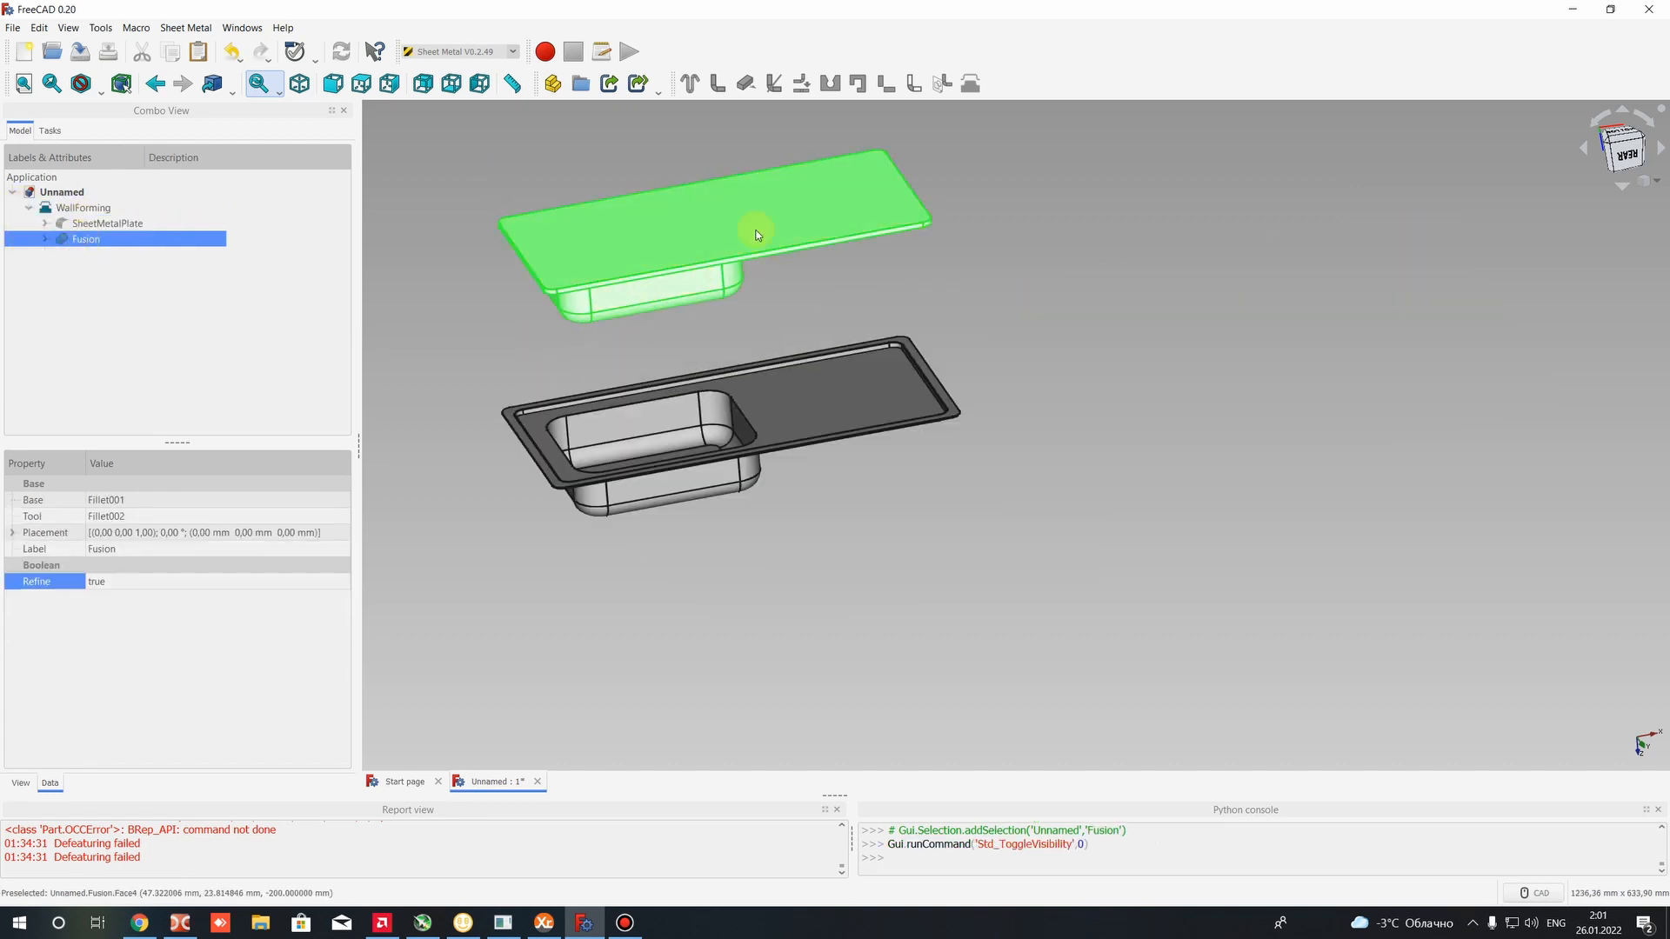
{"action": "key", "text": "space"}
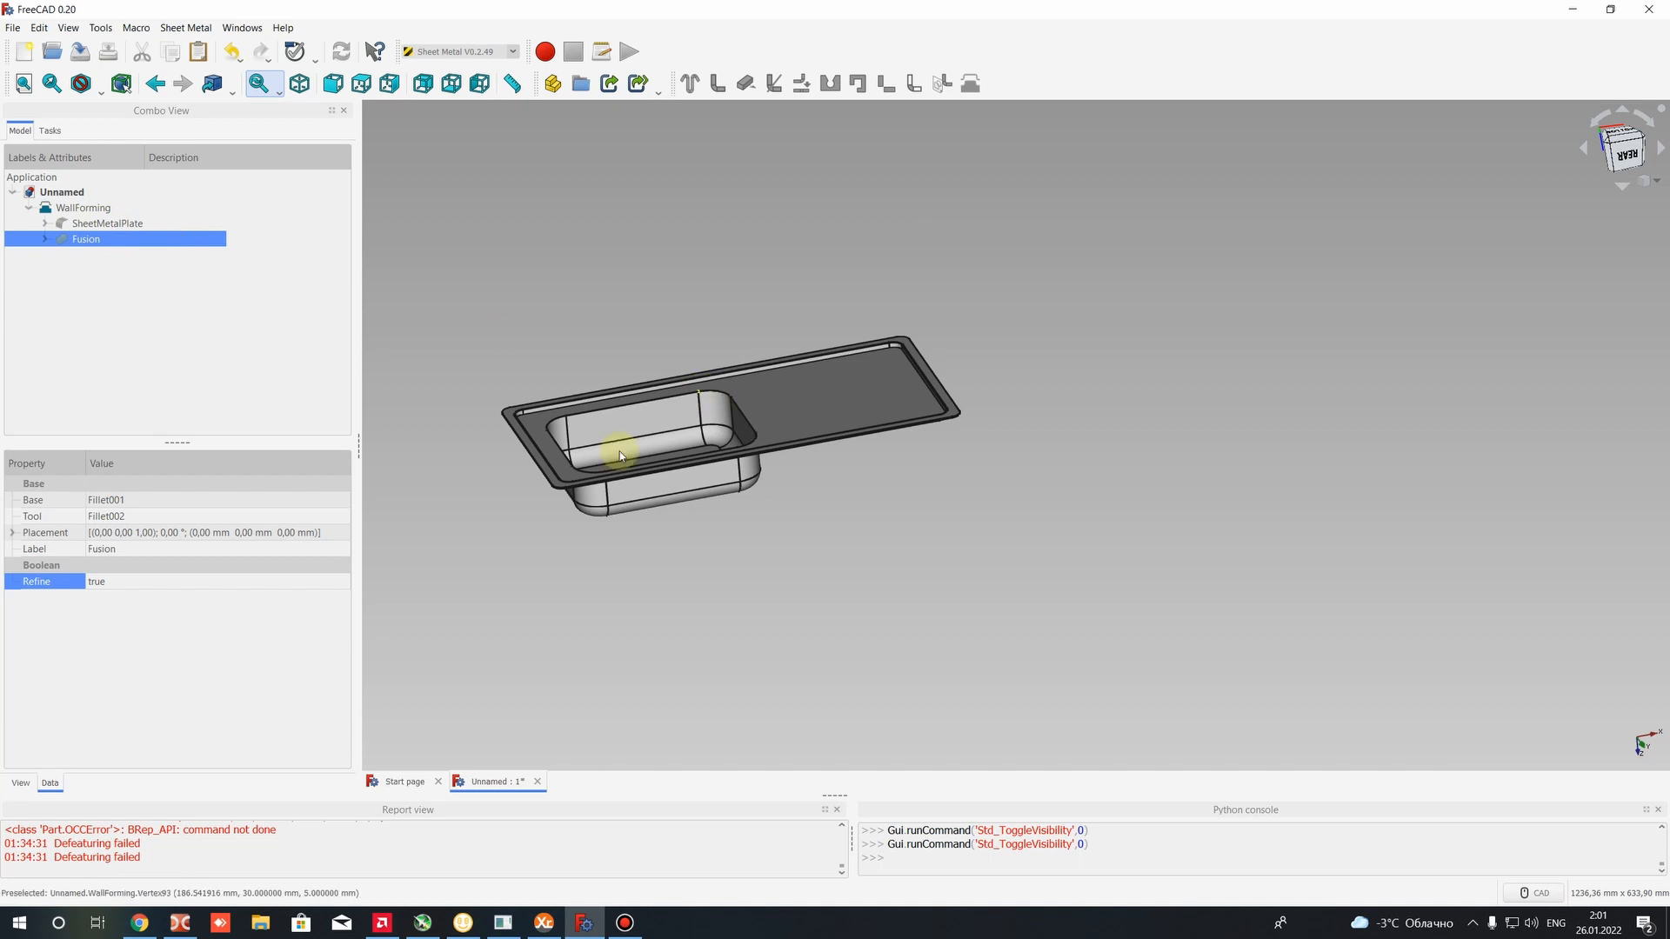
{"action": "scroll", "coordinate": [713, 468], "scroll_direction": "up", "scroll_amount": 8}
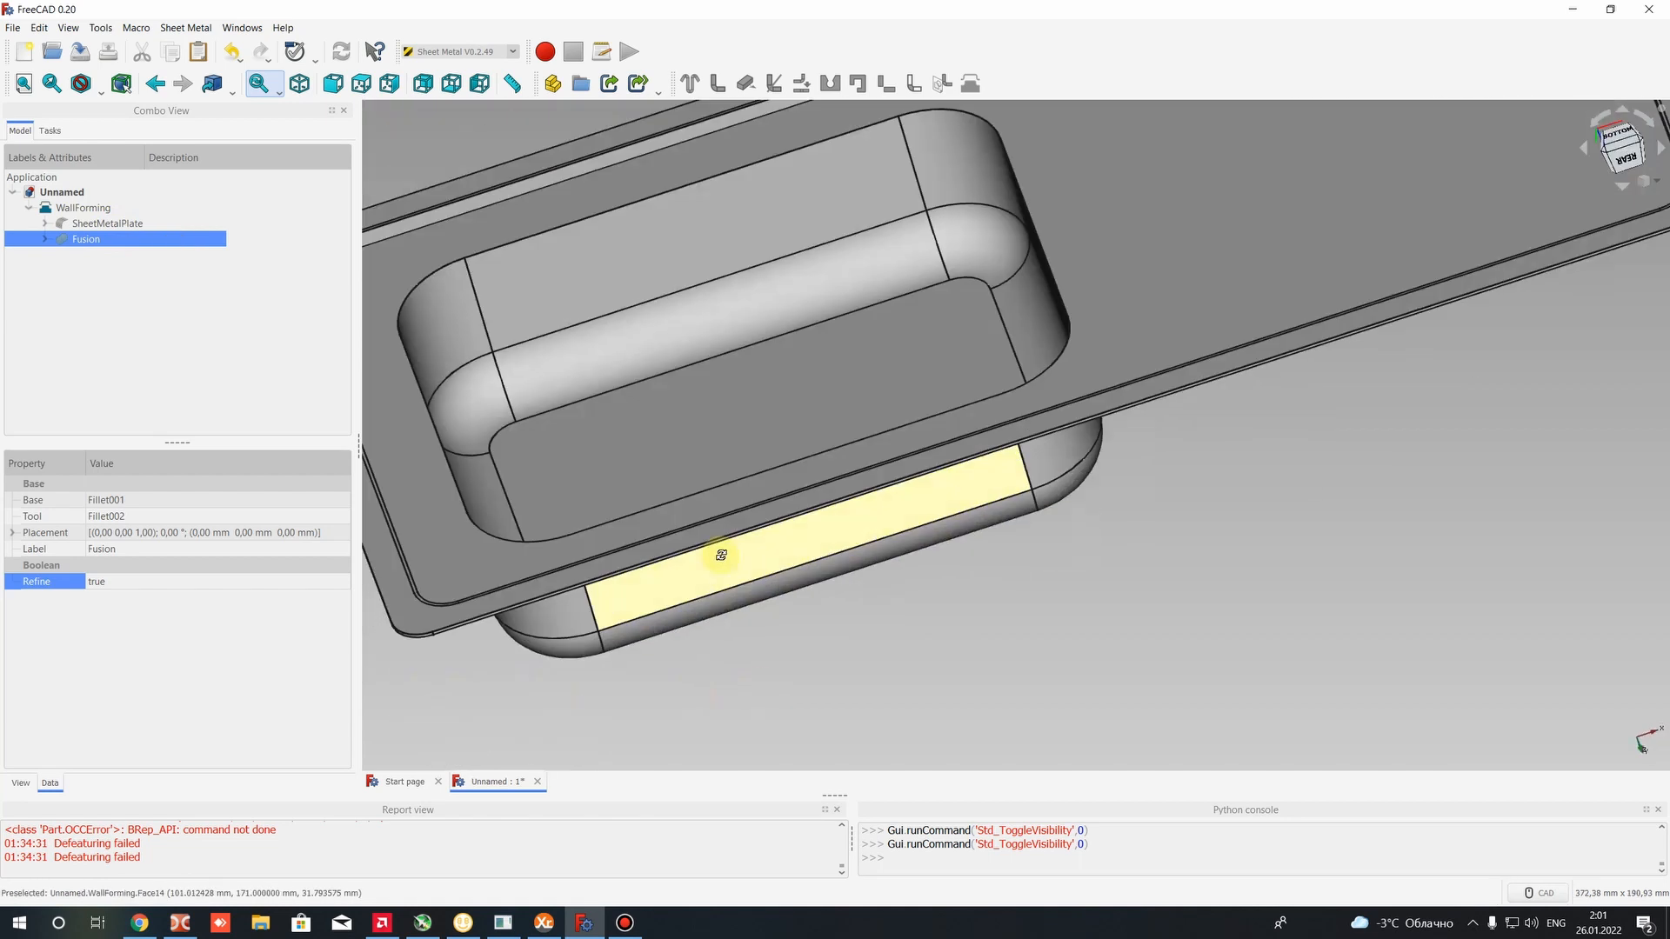
Examine the formed sink from its end side and review the WallForming feature's list of bound faces and edges
{"action": "middle_click_drag", "start_coordinate": [721, 554], "coordinate": [1016, 541]}
{"action": "scroll", "coordinate": [707, 533], "scroll_direction": "down", "scroll_amount": 2}
{"action": "scroll", "coordinate": [651, 534], "scroll_direction": "up", "scroll_amount": 2}
{"action": "middle_click_drag", "start_coordinate": [650, 534], "coordinate": [939, 522]}
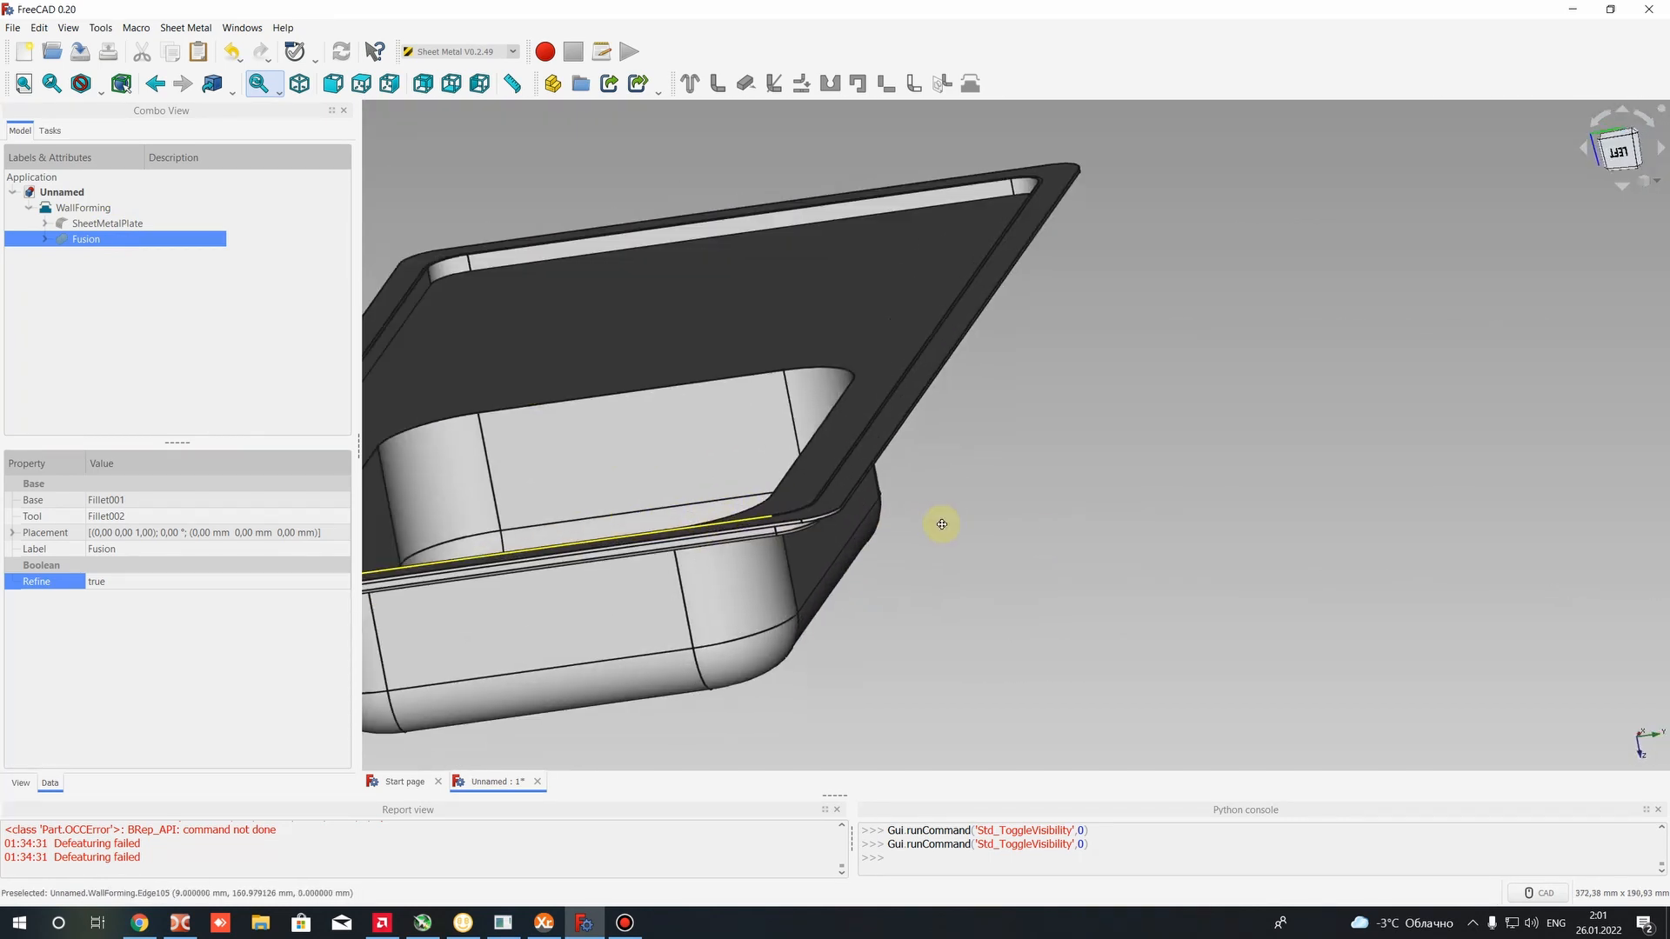
{"action": "left_click", "coordinate": [85, 210]}
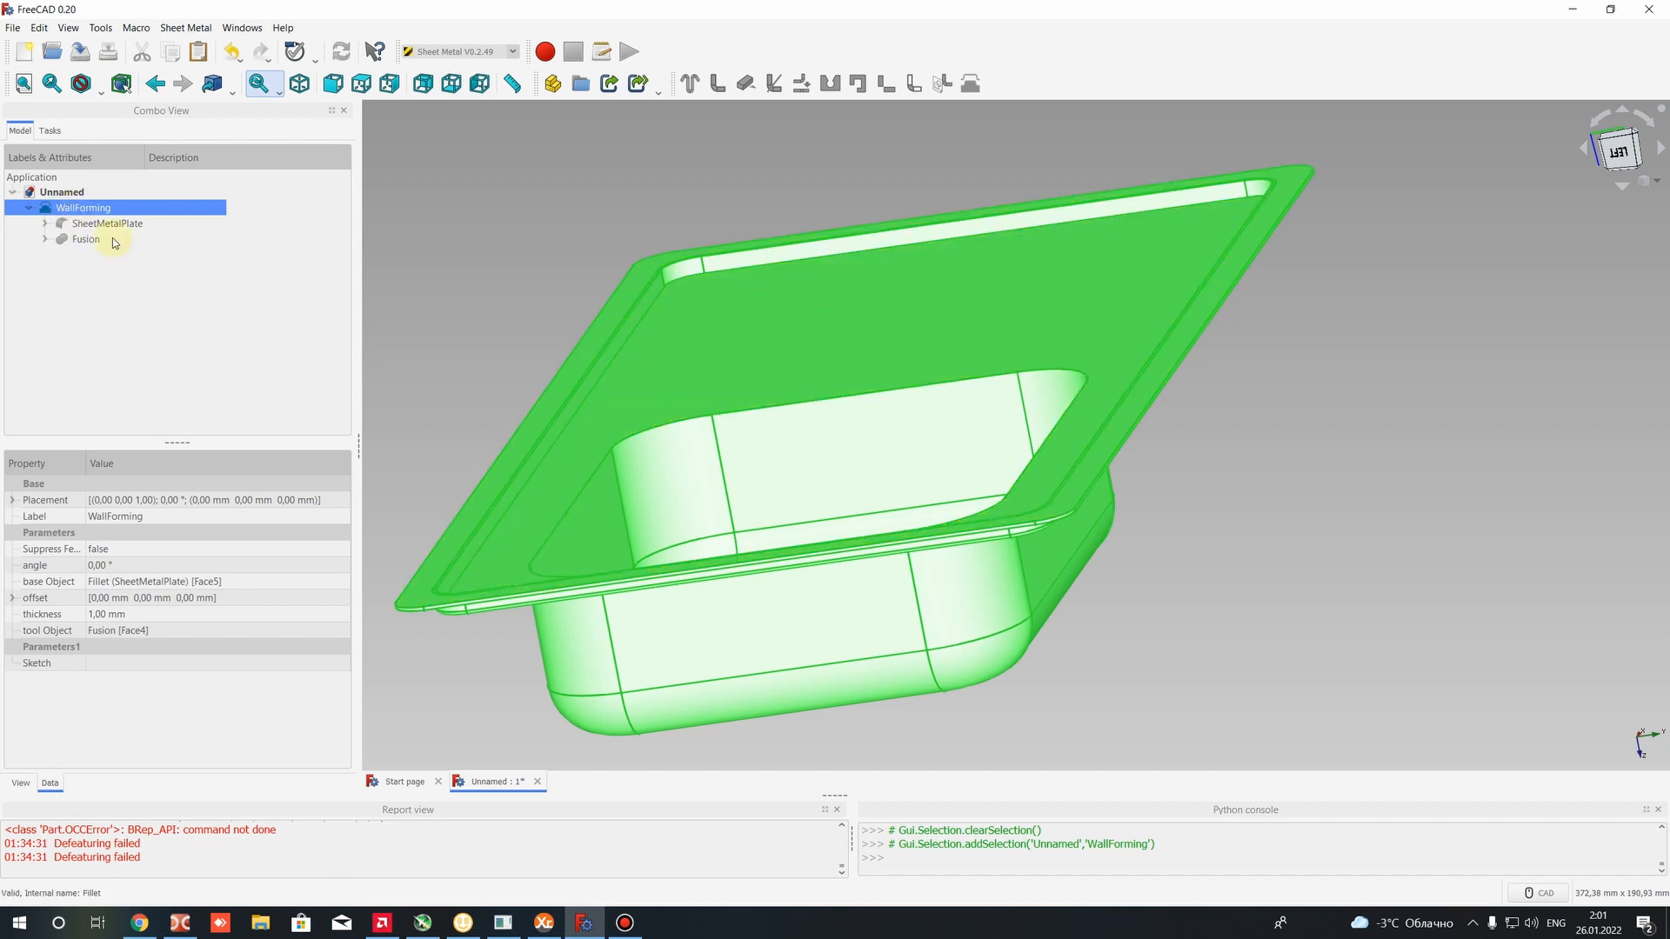
{"action": "left_click", "coordinate": [84, 224]}
{"action": "left_click", "coordinate": [80, 240]}
{"action": "left_click", "coordinate": [68, 193]}
{"action": "double_click", "coordinate": [75, 209]}
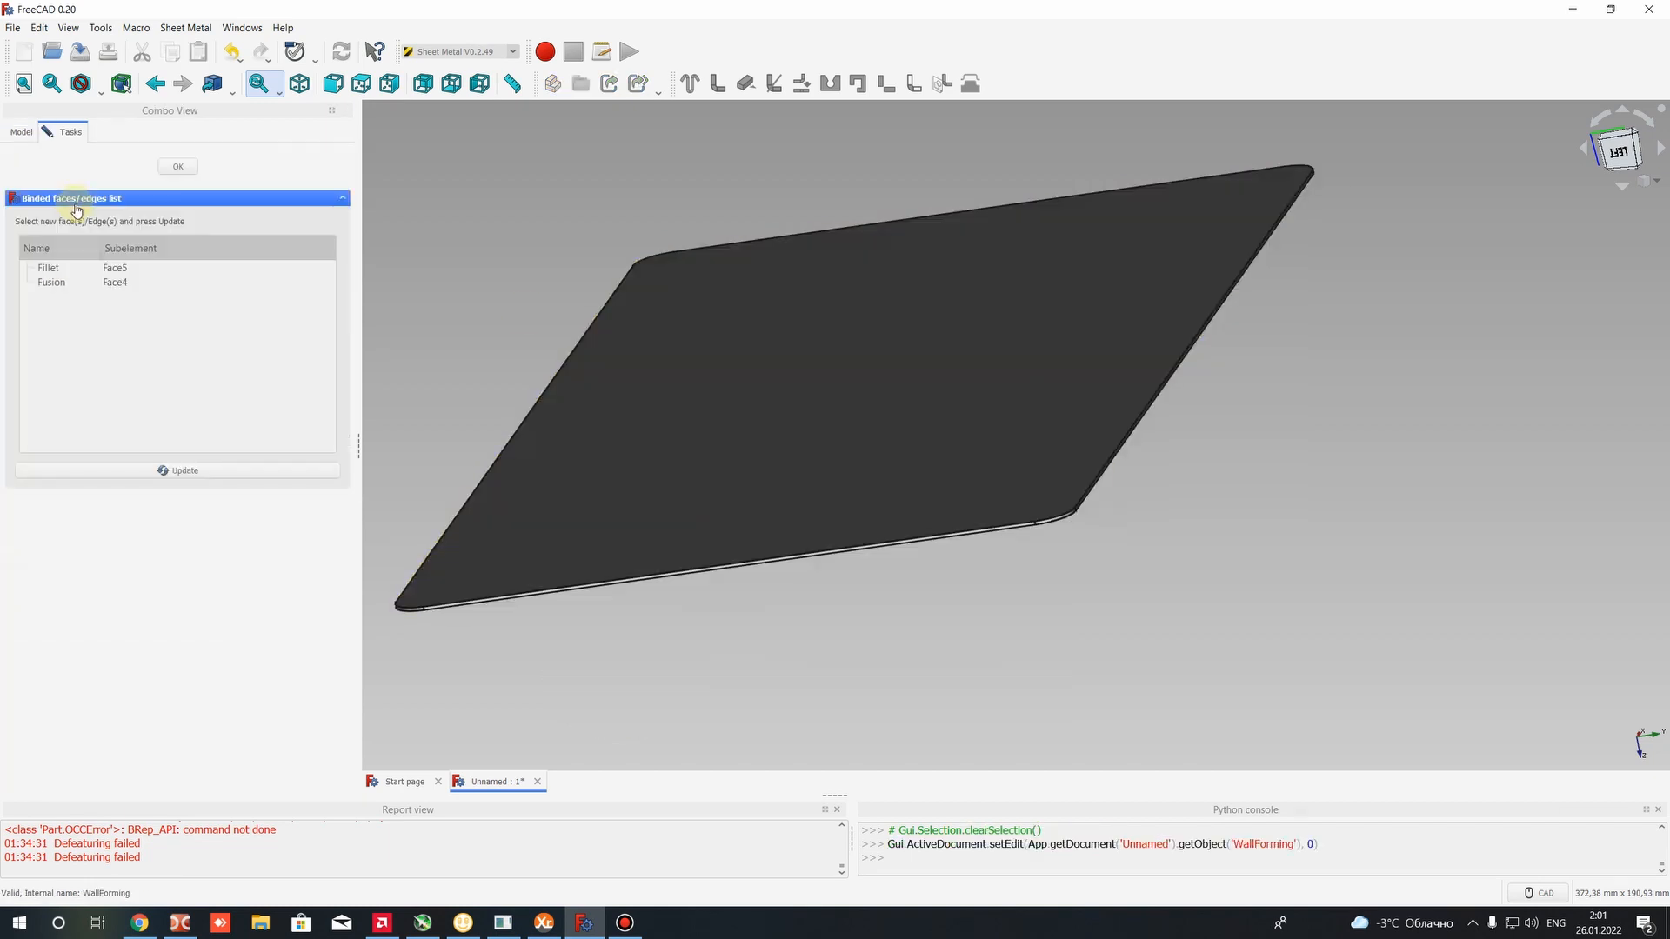
{"action": "left_click", "coordinate": [184, 166]}
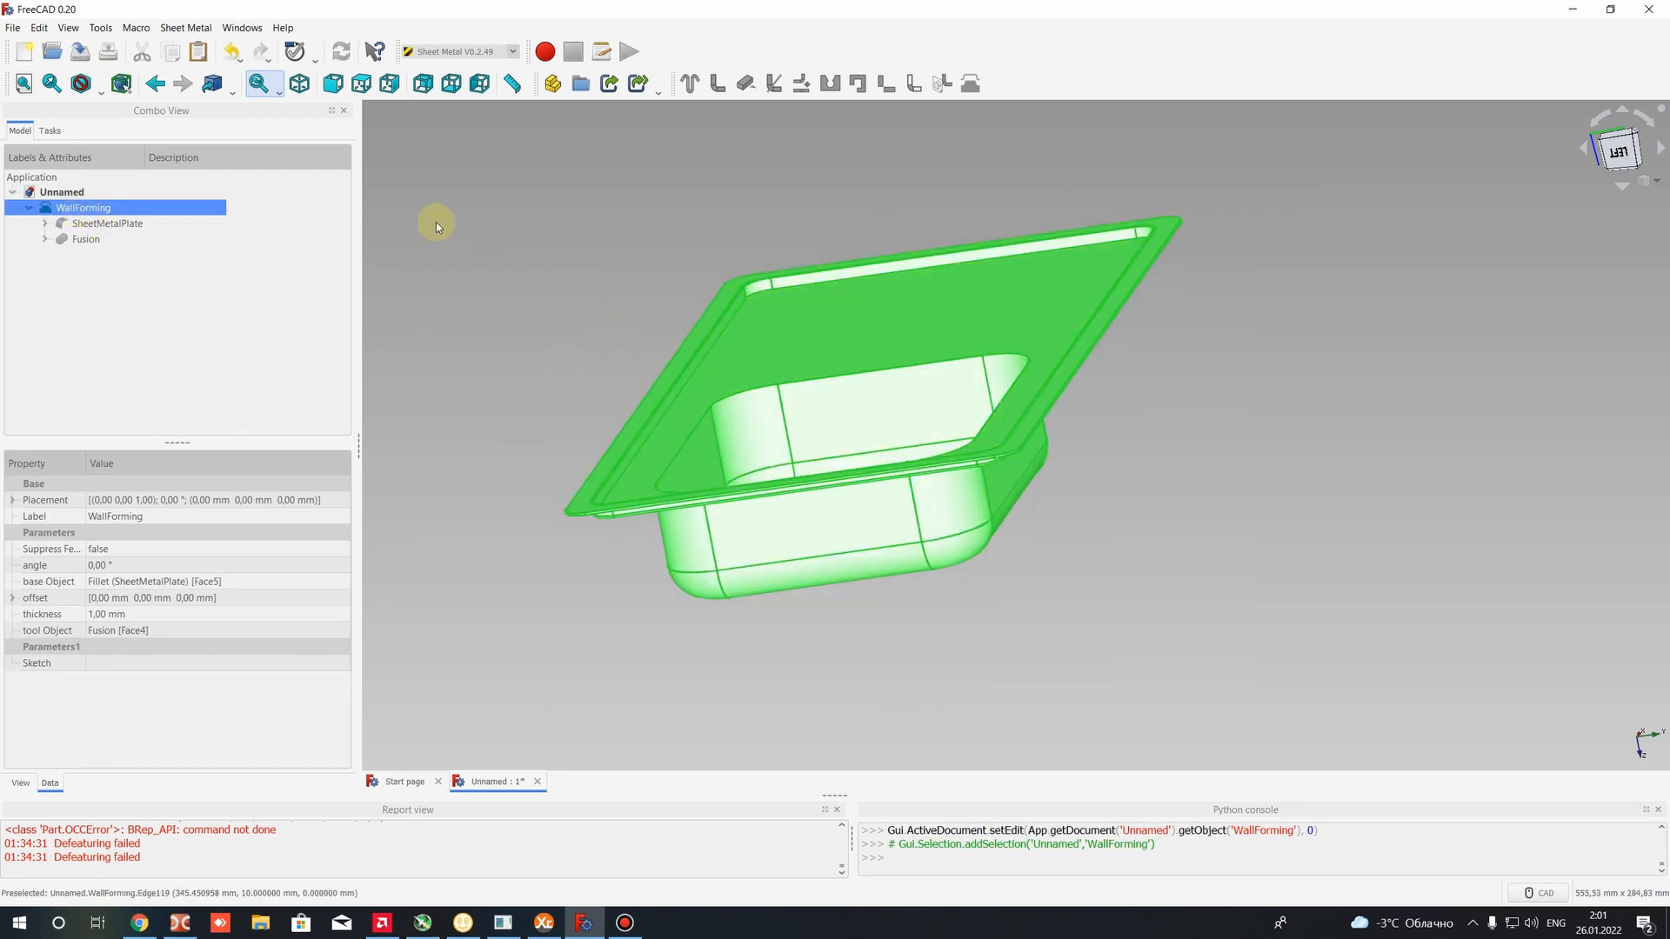
Undo the wall forming and bring the separate SheetMetalPlate and fused tool body fully into view
{"action": "key", "text": "ctrl+z"}
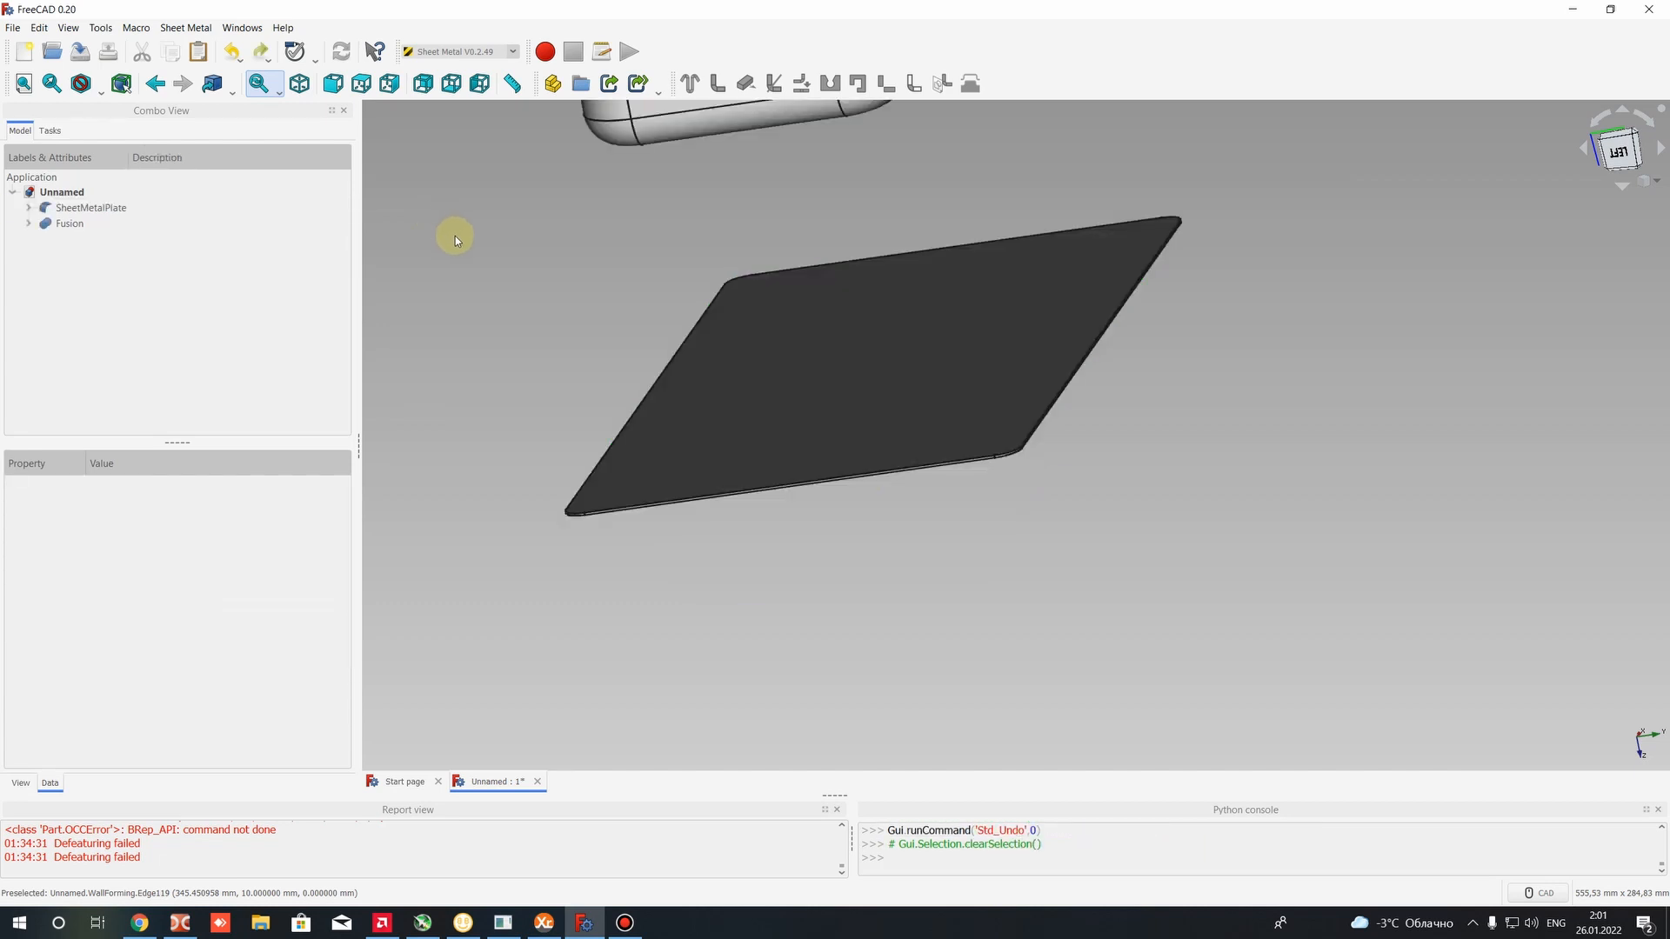
{"action": "scroll", "coordinate": [563, 328], "scroll_direction": "down", "scroll_amount": 4}
{"action": "scroll", "coordinate": [520, 217], "scroll_direction": "up", "scroll_amount": 3}
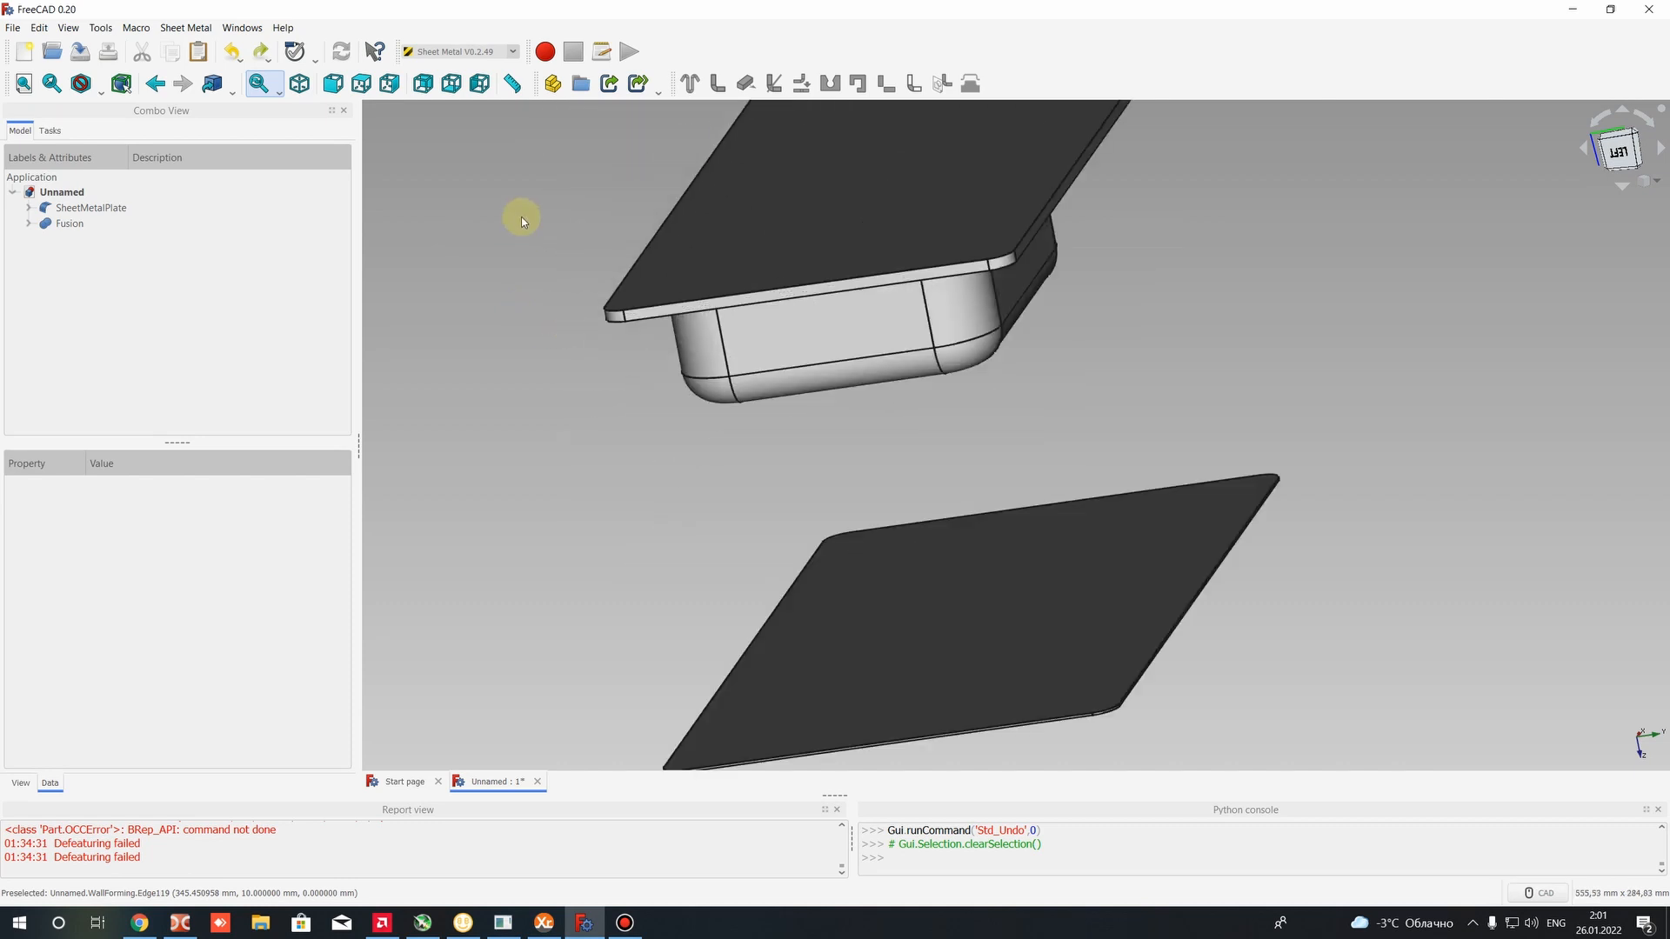
{"action": "scroll", "coordinate": [842, 316], "scroll_direction": "down", "scroll_amount": 5}
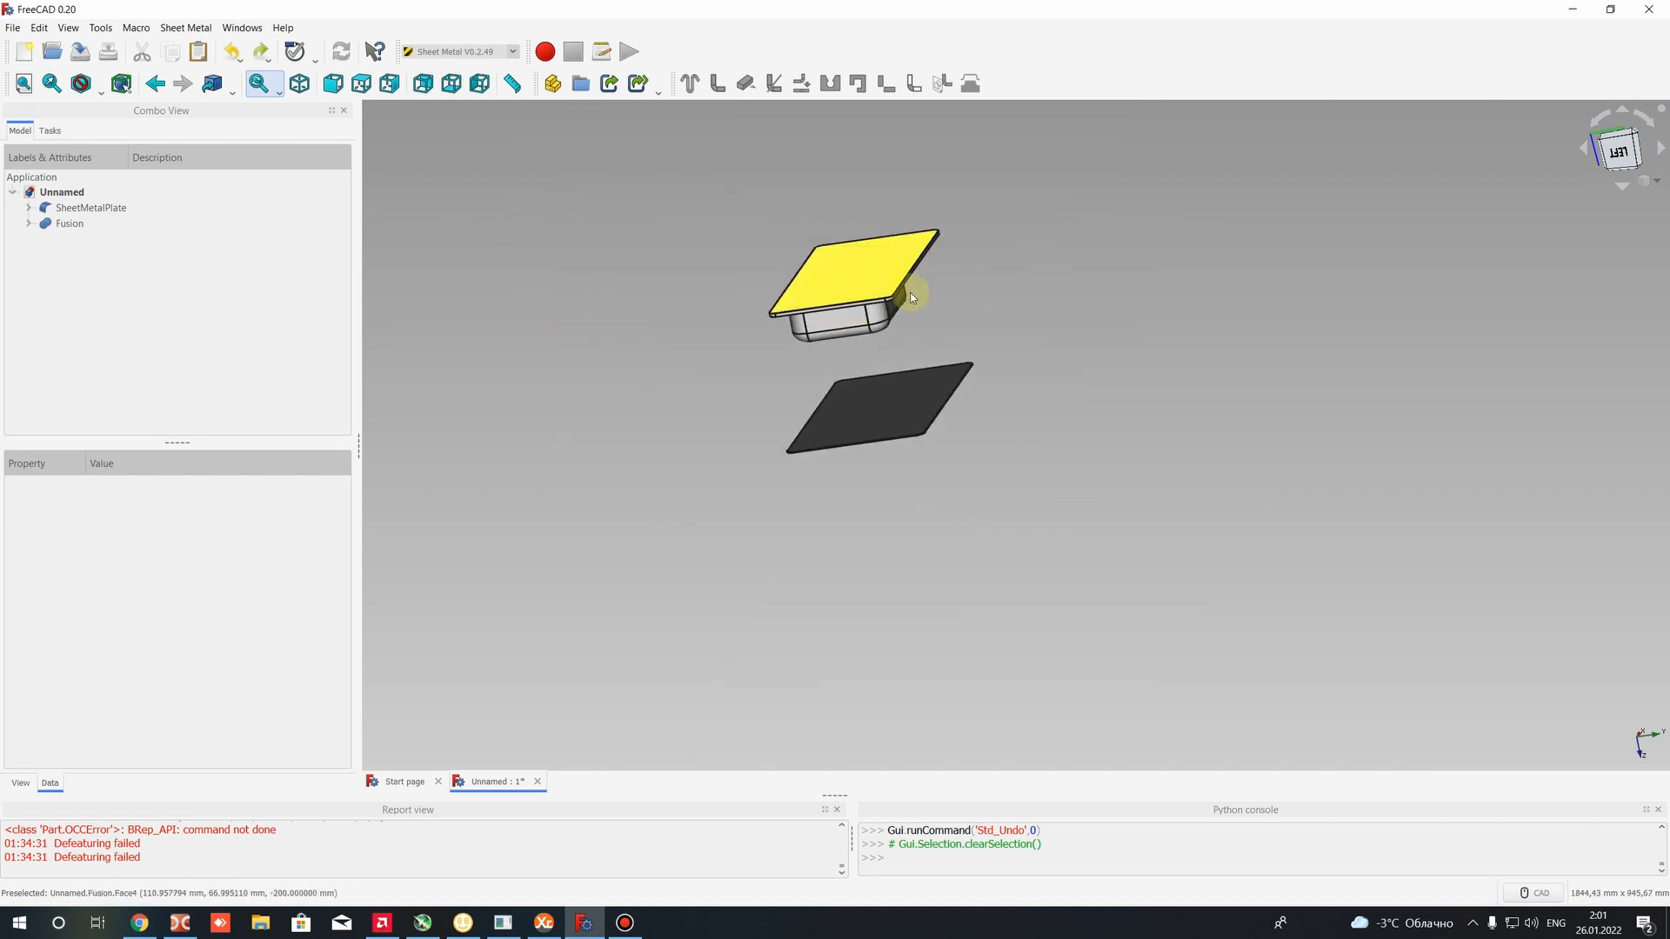
{"action": "scroll", "coordinate": [865, 241], "scroll_direction": "up", "scroll_amount": 2}
{"action": "scroll", "coordinate": [865, 241], "scroll_direction": "up", "scroll_amount": 2}
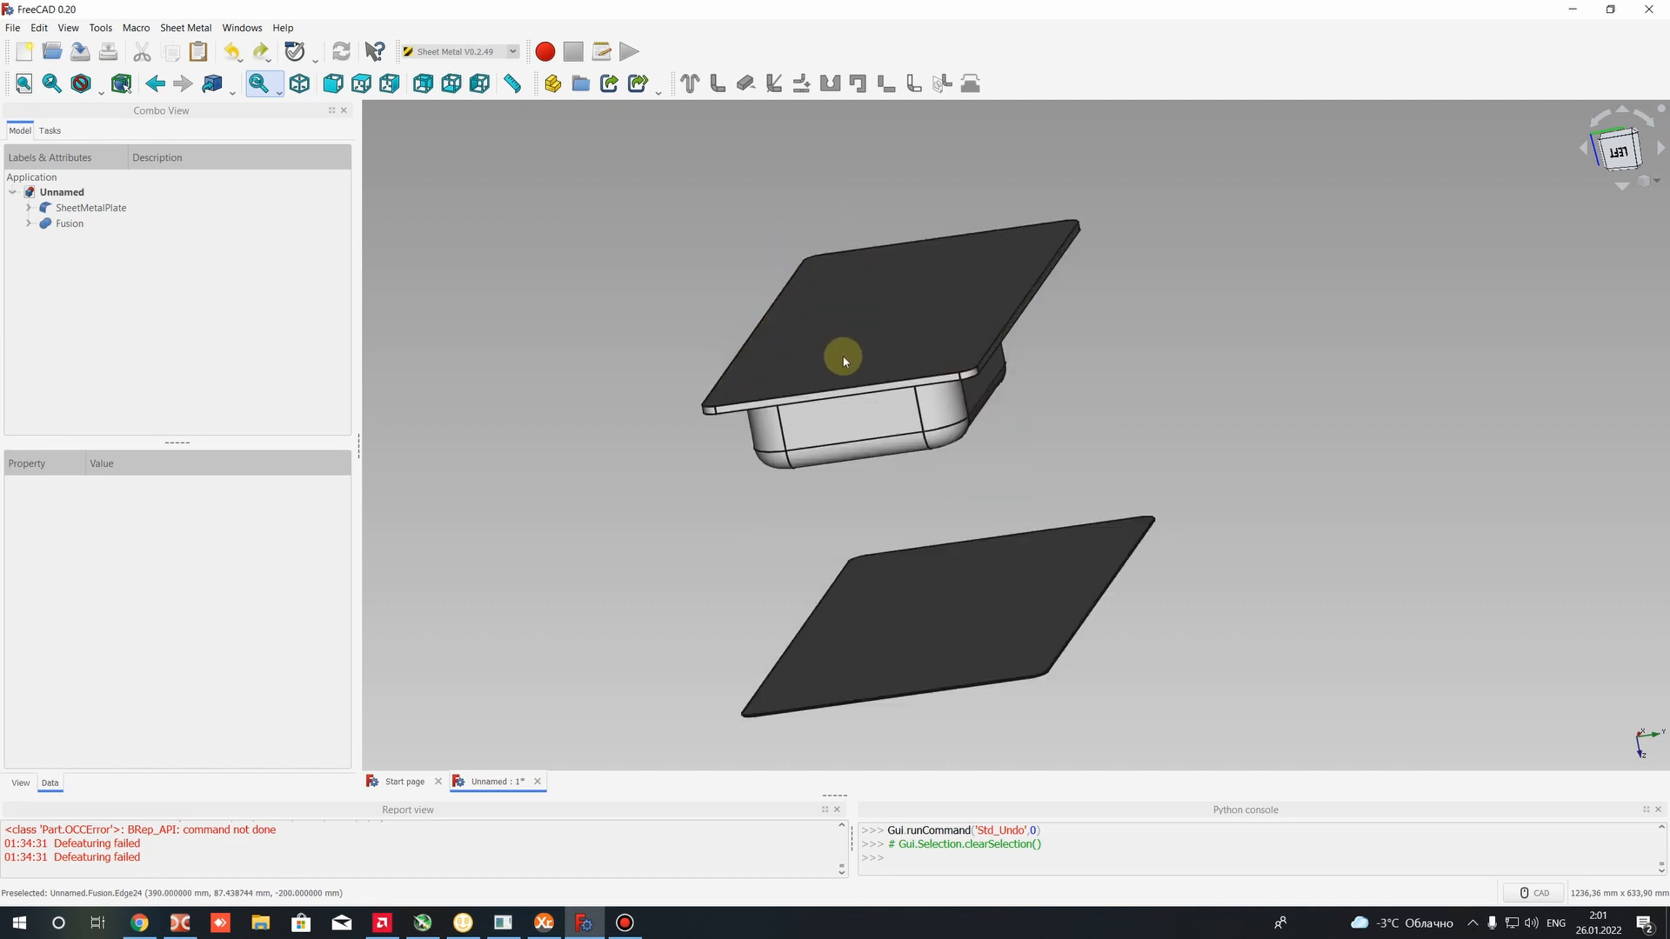
{"action": "scroll", "coordinate": [1085, 409], "scroll_direction": "down", "scroll_amount": 2}
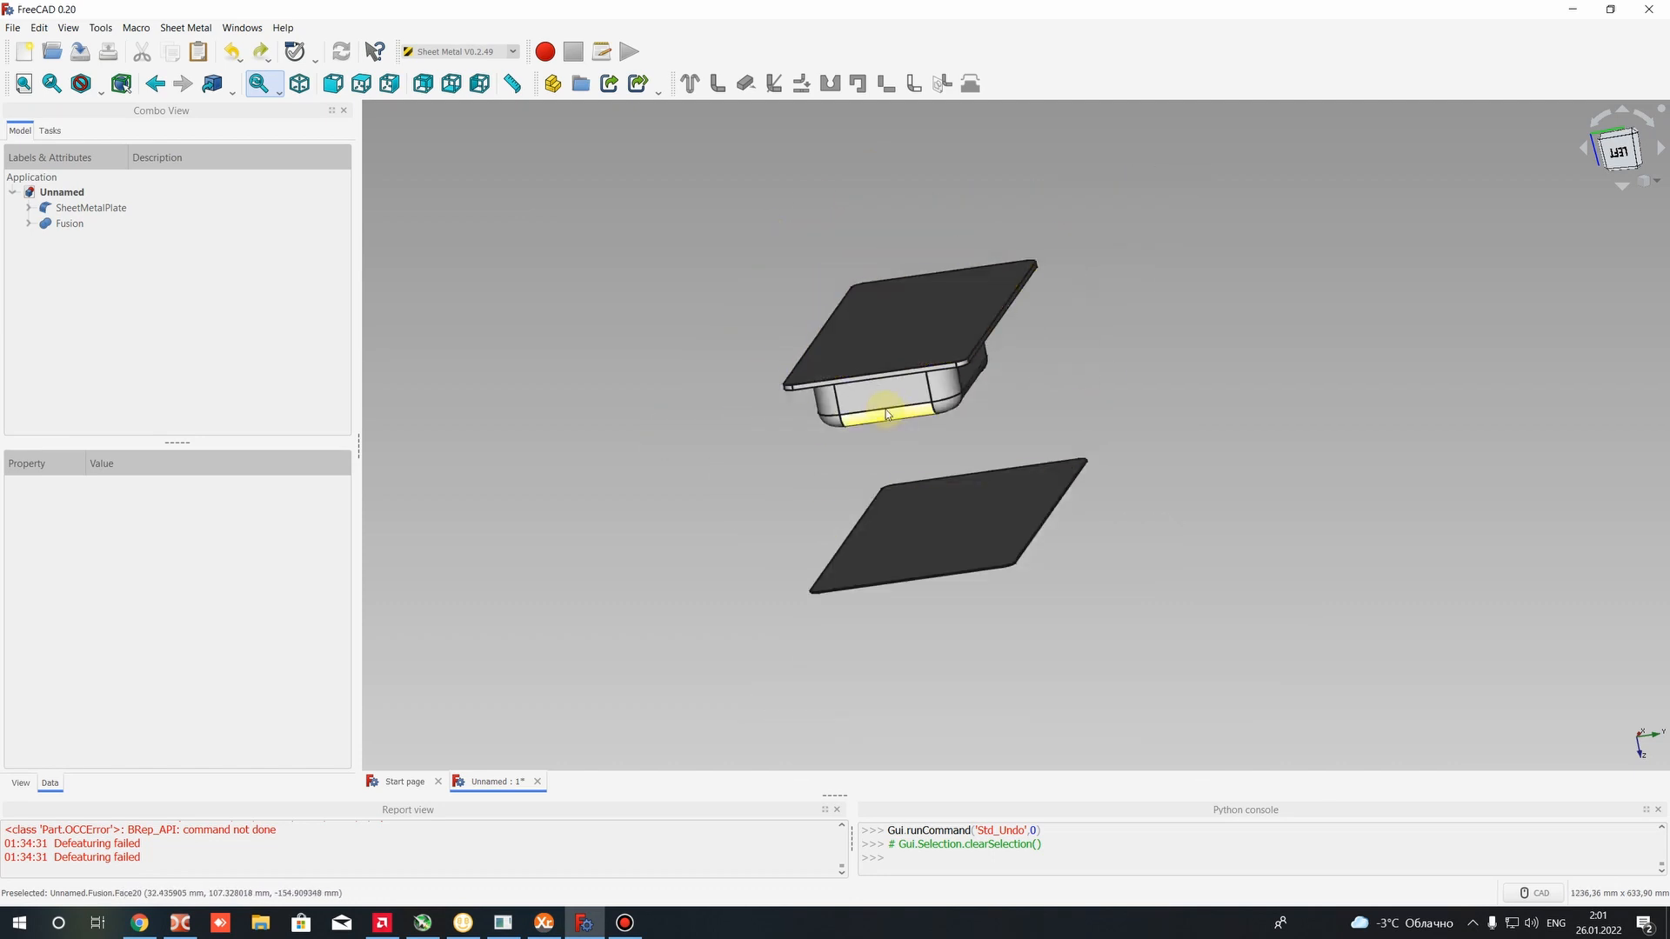
{"action": "middle_click_drag", "start_coordinate": [1131, 511], "coordinate": [739, 461]}
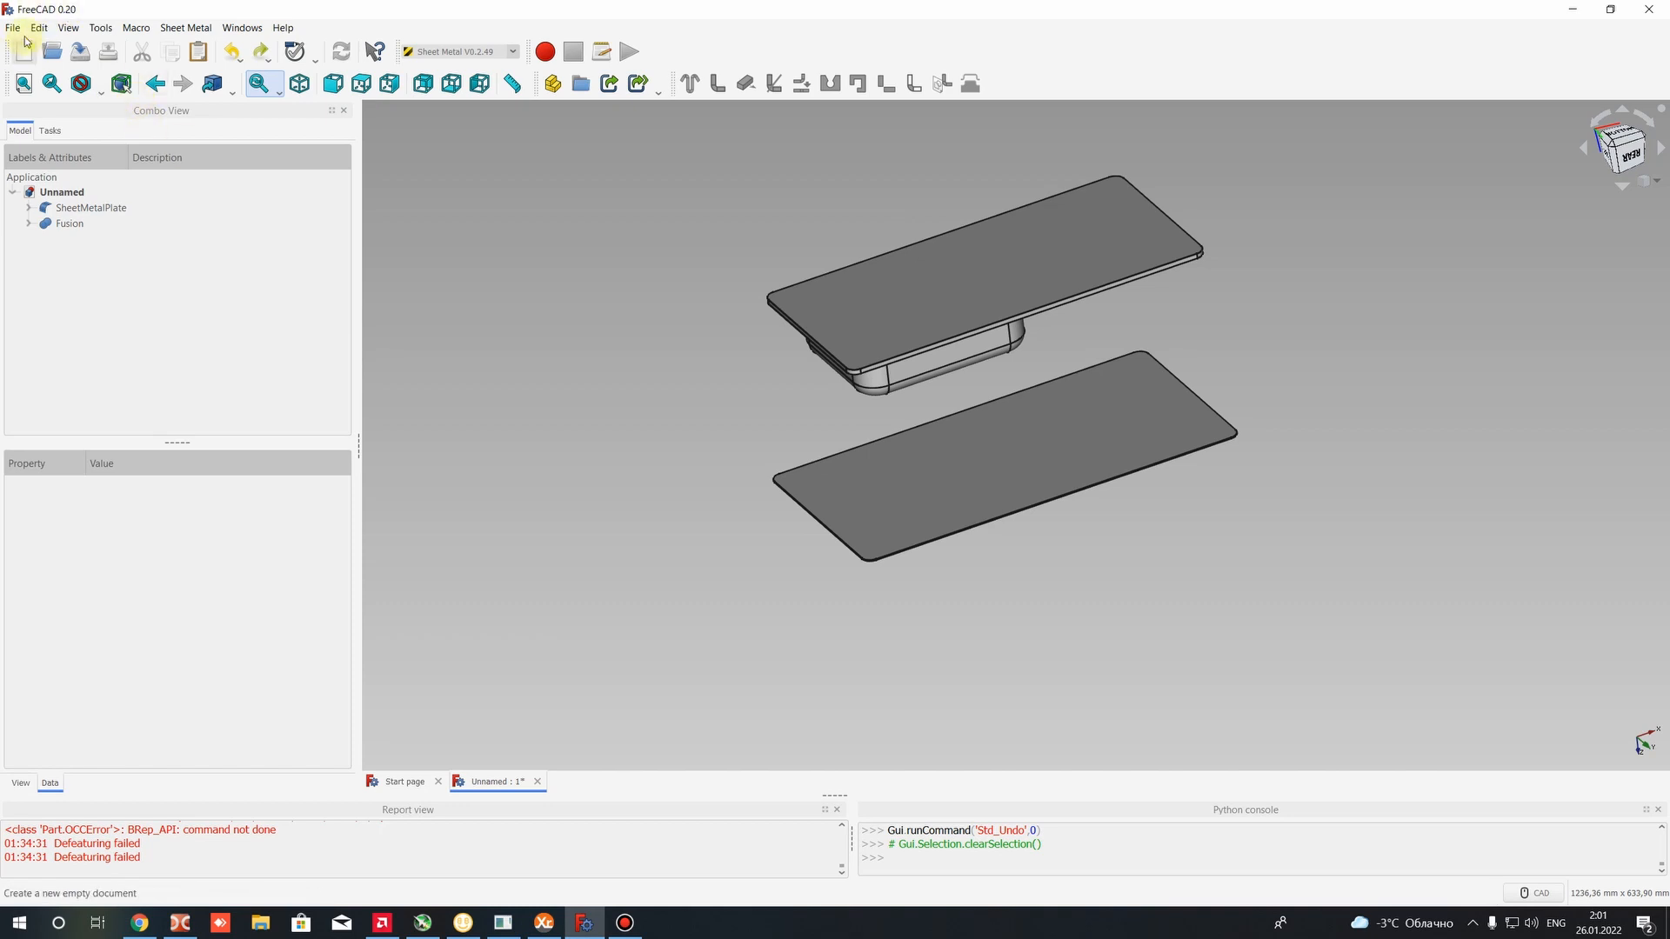
Save the document as Model.FCStd in the Kitchen_Sink folder, overwriting the existing file
{"action": "left_click", "coordinate": [12, 27]}
{"action": "left_click", "coordinate": [34, 123]}
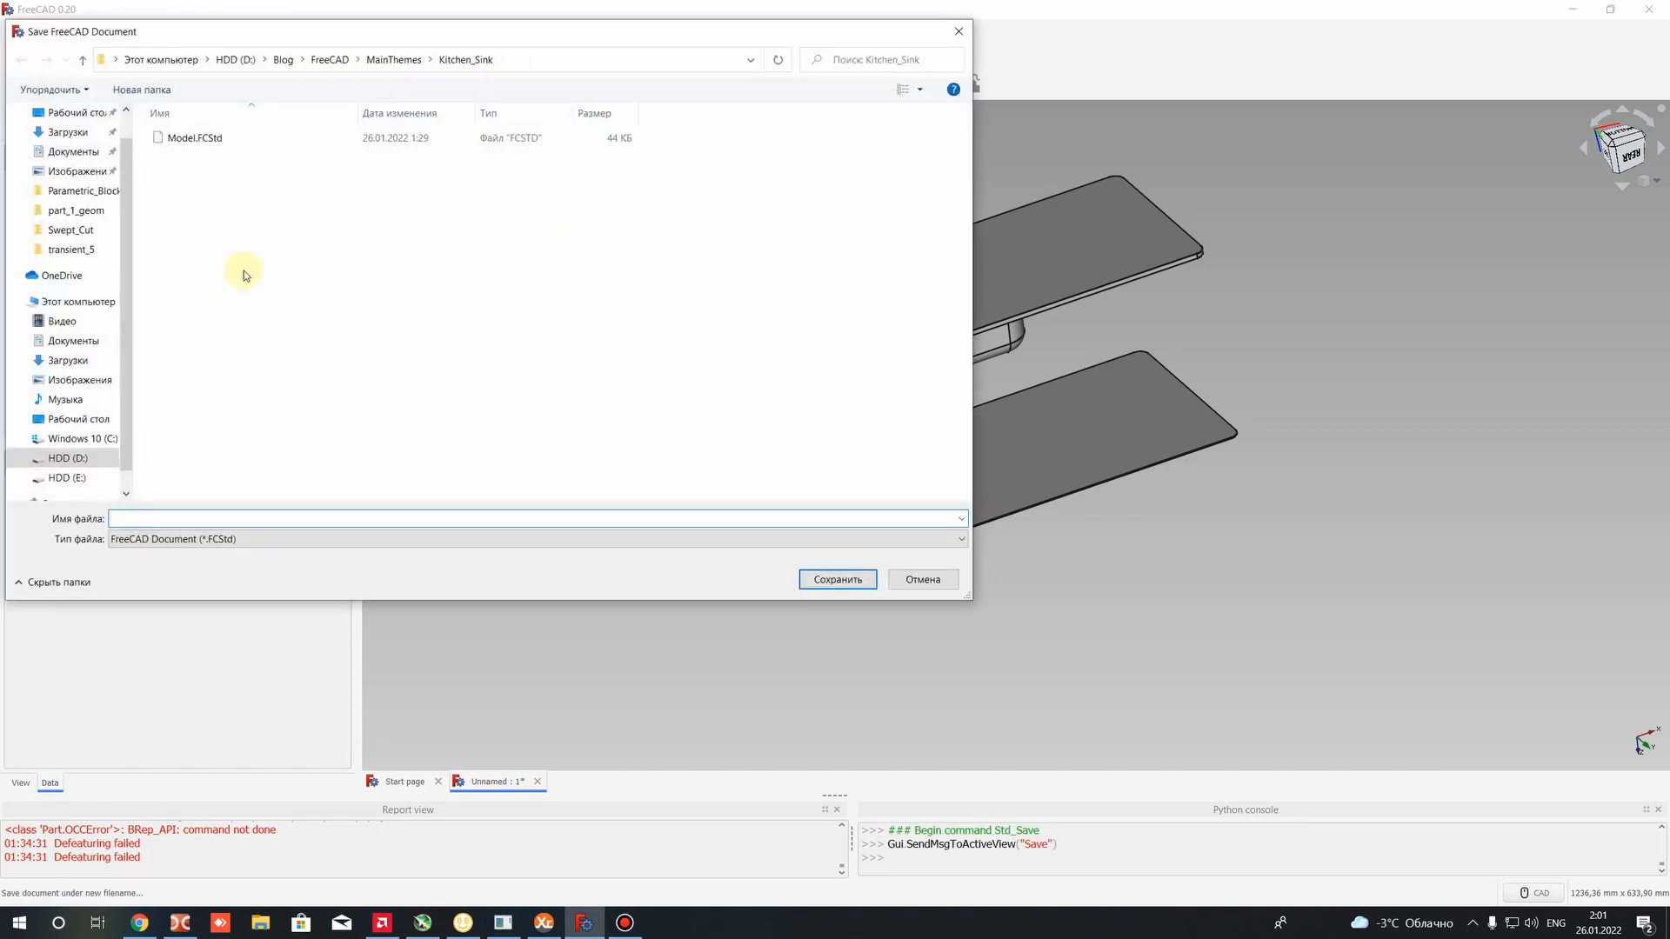
{"action": "left_click", "coordinate": [201, 136]}
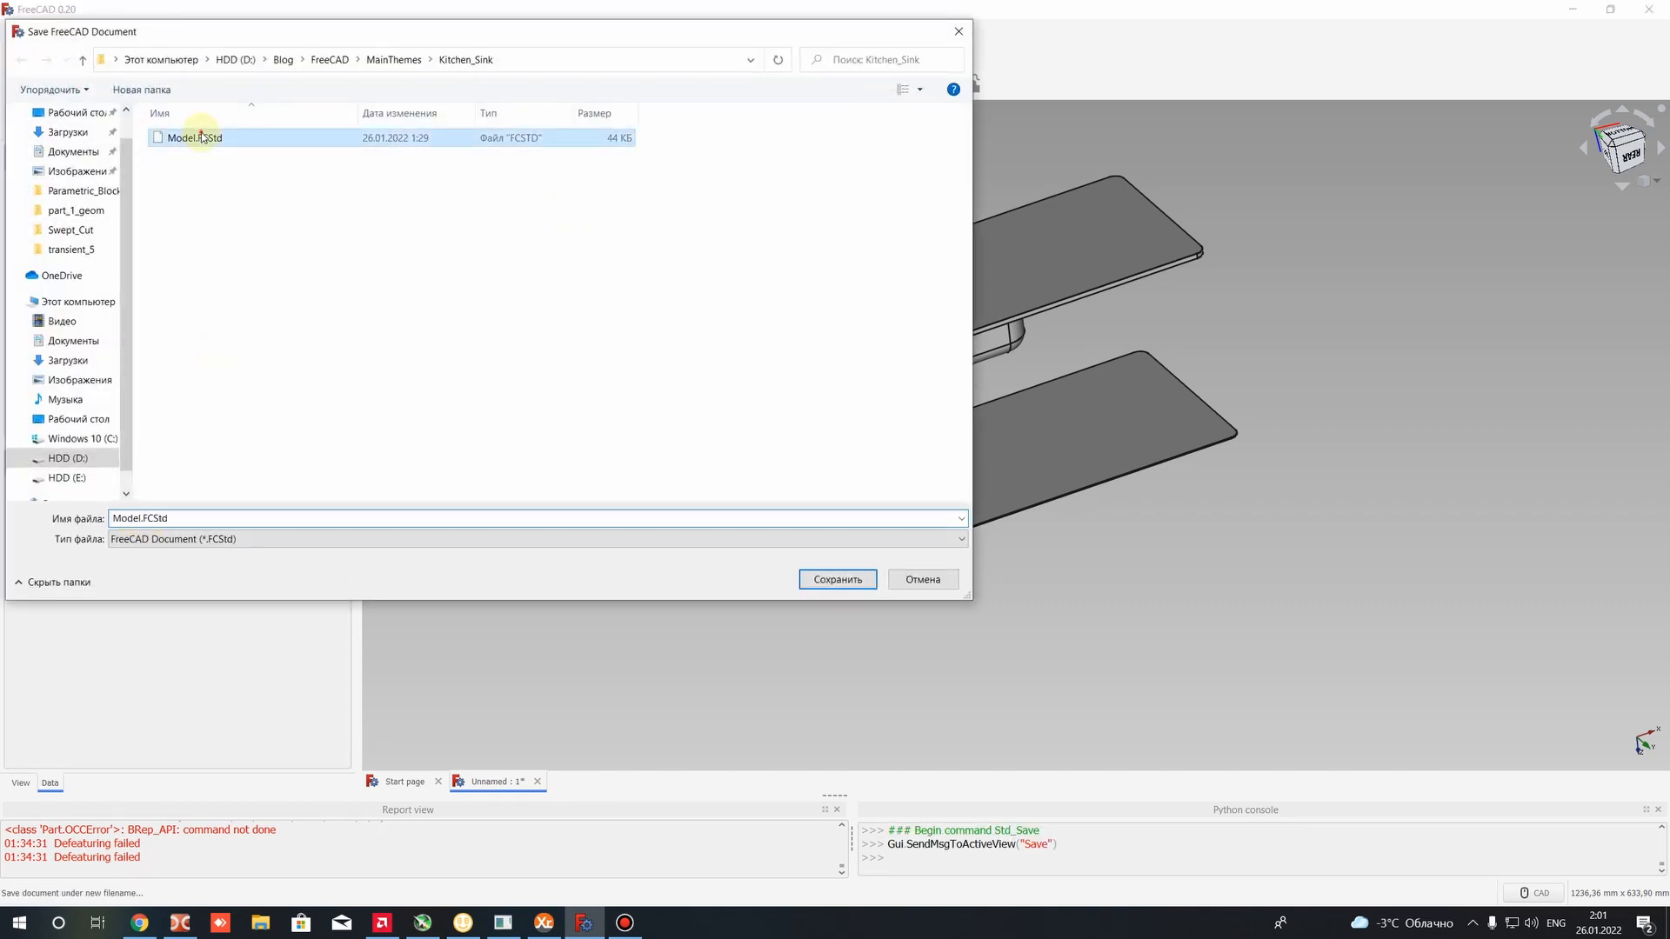
{"action": "key", "text": "Return"}
{"action": "left_click", "coordinate": [863, 460]}
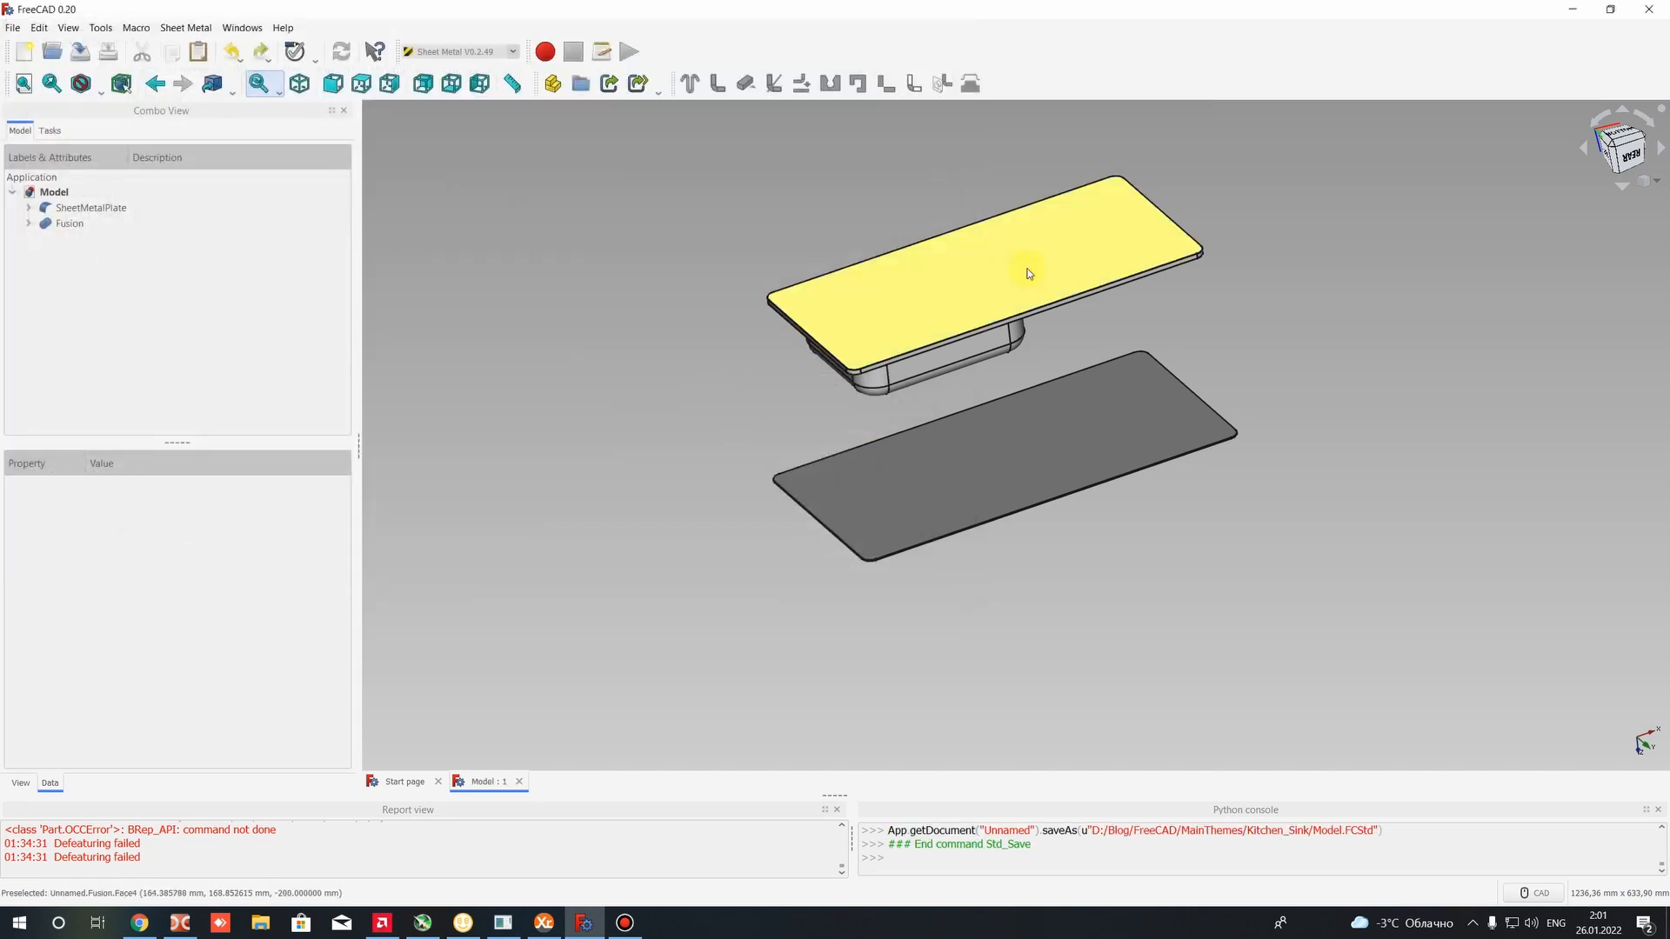
Select the flat plate face surrounding the filleted block on the Fusion body
{"action": "scroll", "coordinate": [1118, 246], "scroll_direction": "up", "scroll_amount": 2}
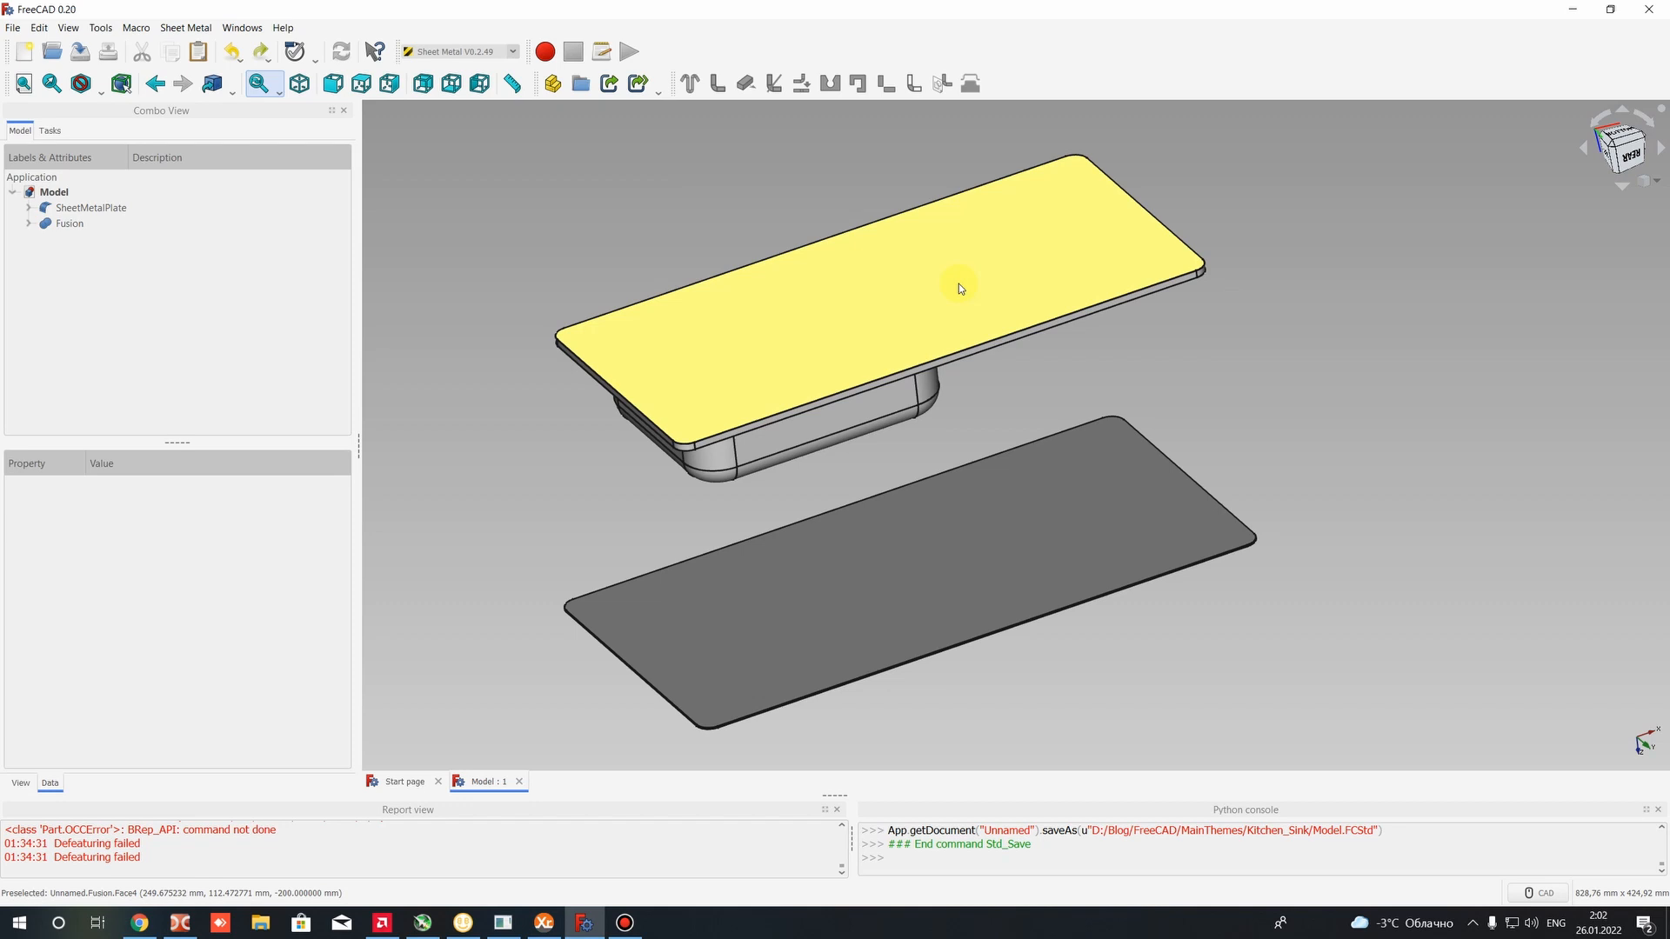
{"action": "left_click", "coordinate": [69, 222]}
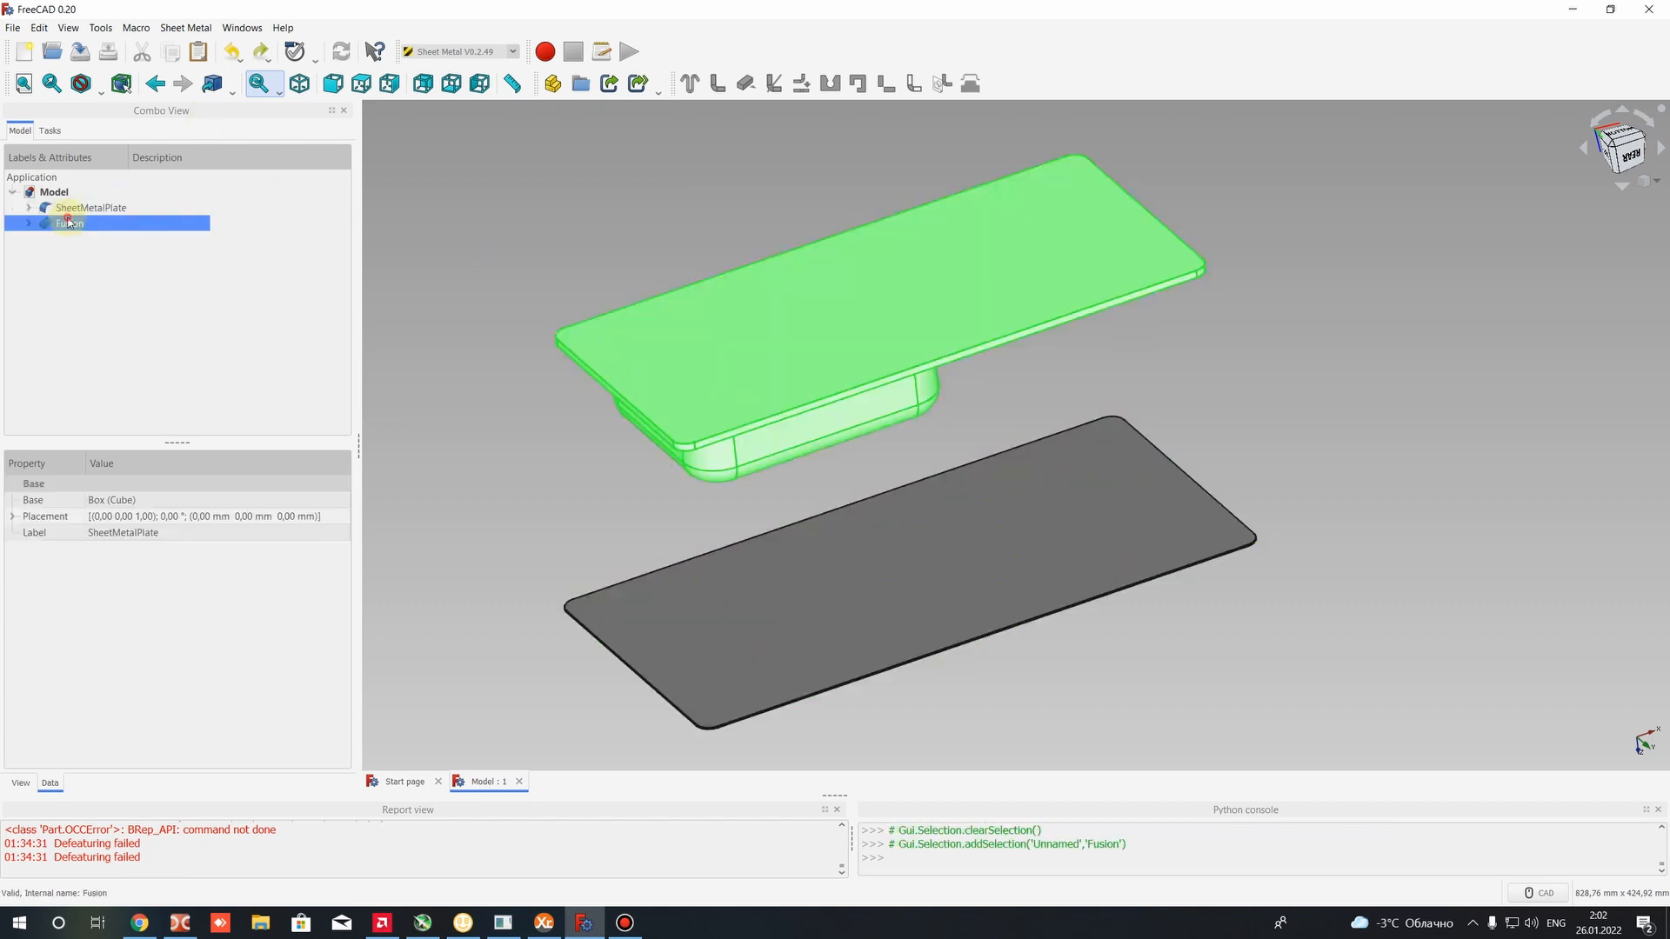
{"action": "left_click", "coordinate": [666, 157]}
{"action": "middle_click_drag", "start_coordinate": [1126, 445], "coordinate": [726, 548]}
{"action": "middle_click_drag", "start_coordinate": [810, 405], "coordinate": [850, 600]}
{"action": "left_click", "coordinate": [846, 588]}
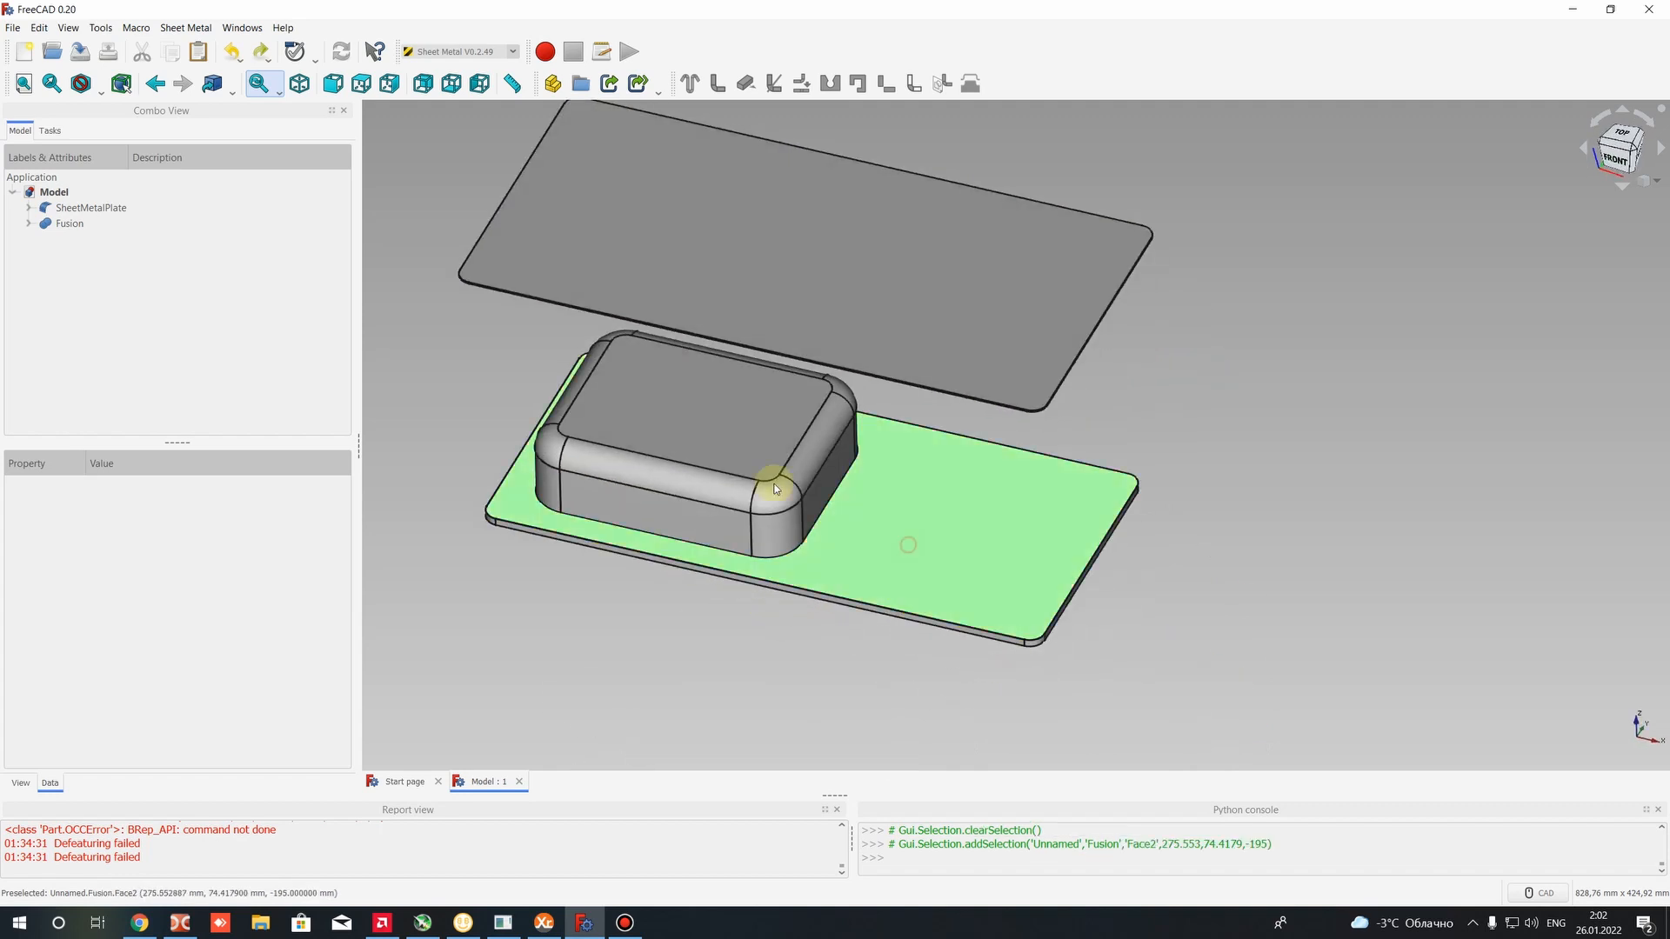
Create a new sketch in the Sketcher workbench on the fused body's flat flange face, attached as FlatFace
{"action": "double_click", "coordinate": [986, 519]}
{"action": "left_click", "coordinate": [1006, 520]}
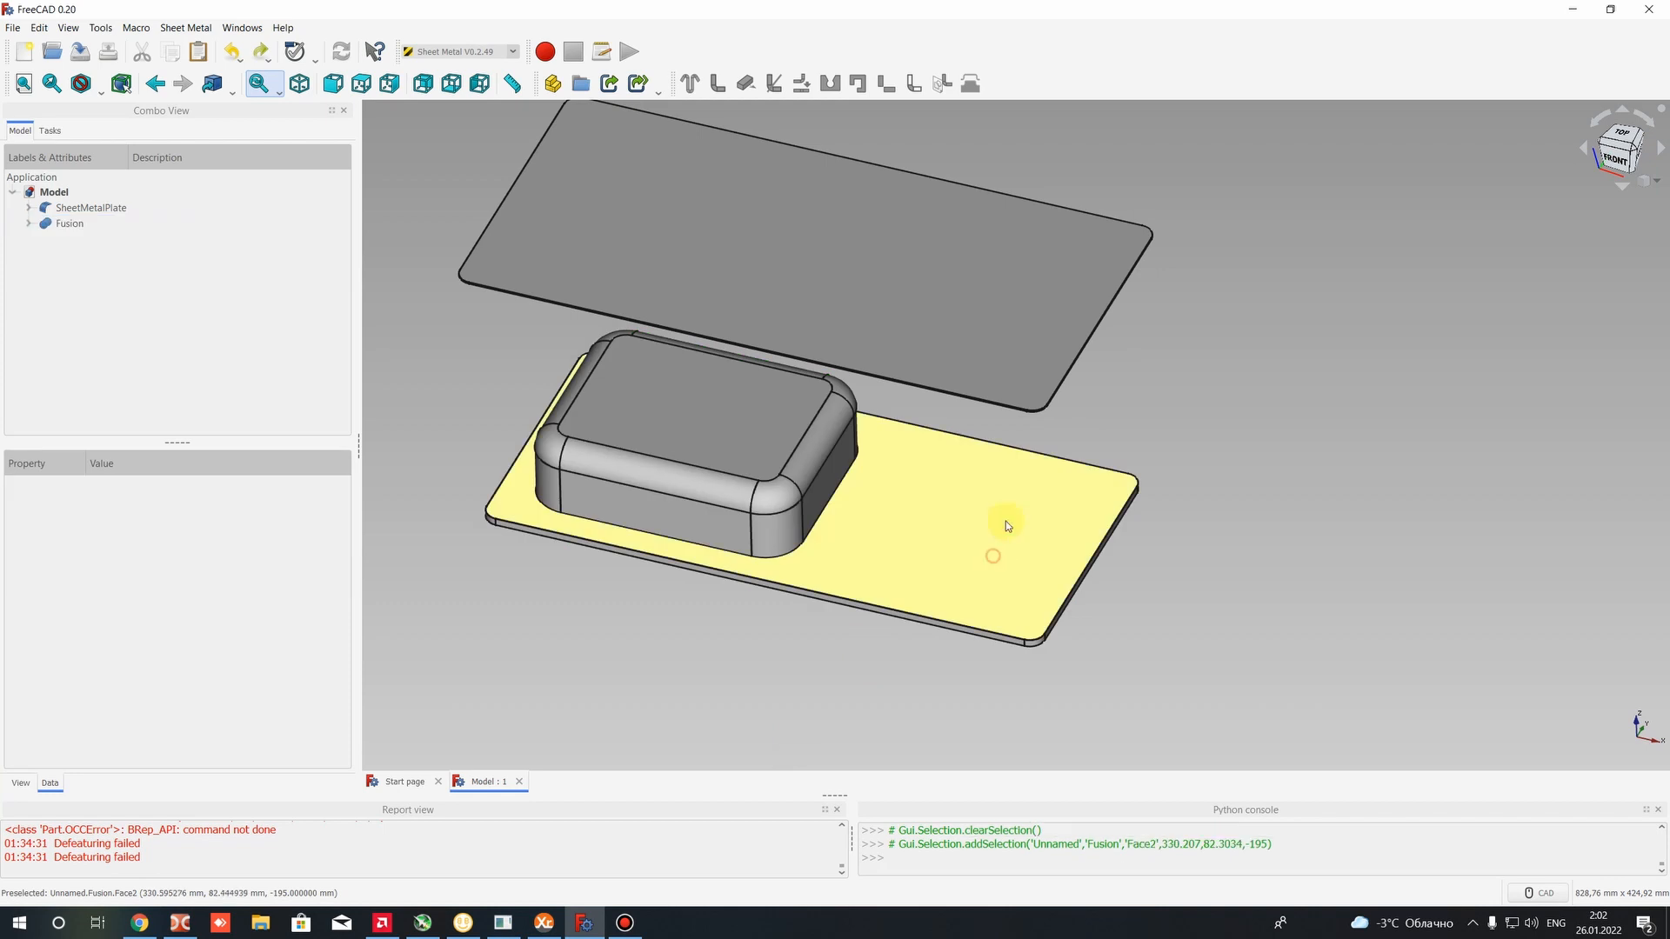
{"action": "left_click", "coordinate": [459, 51]}
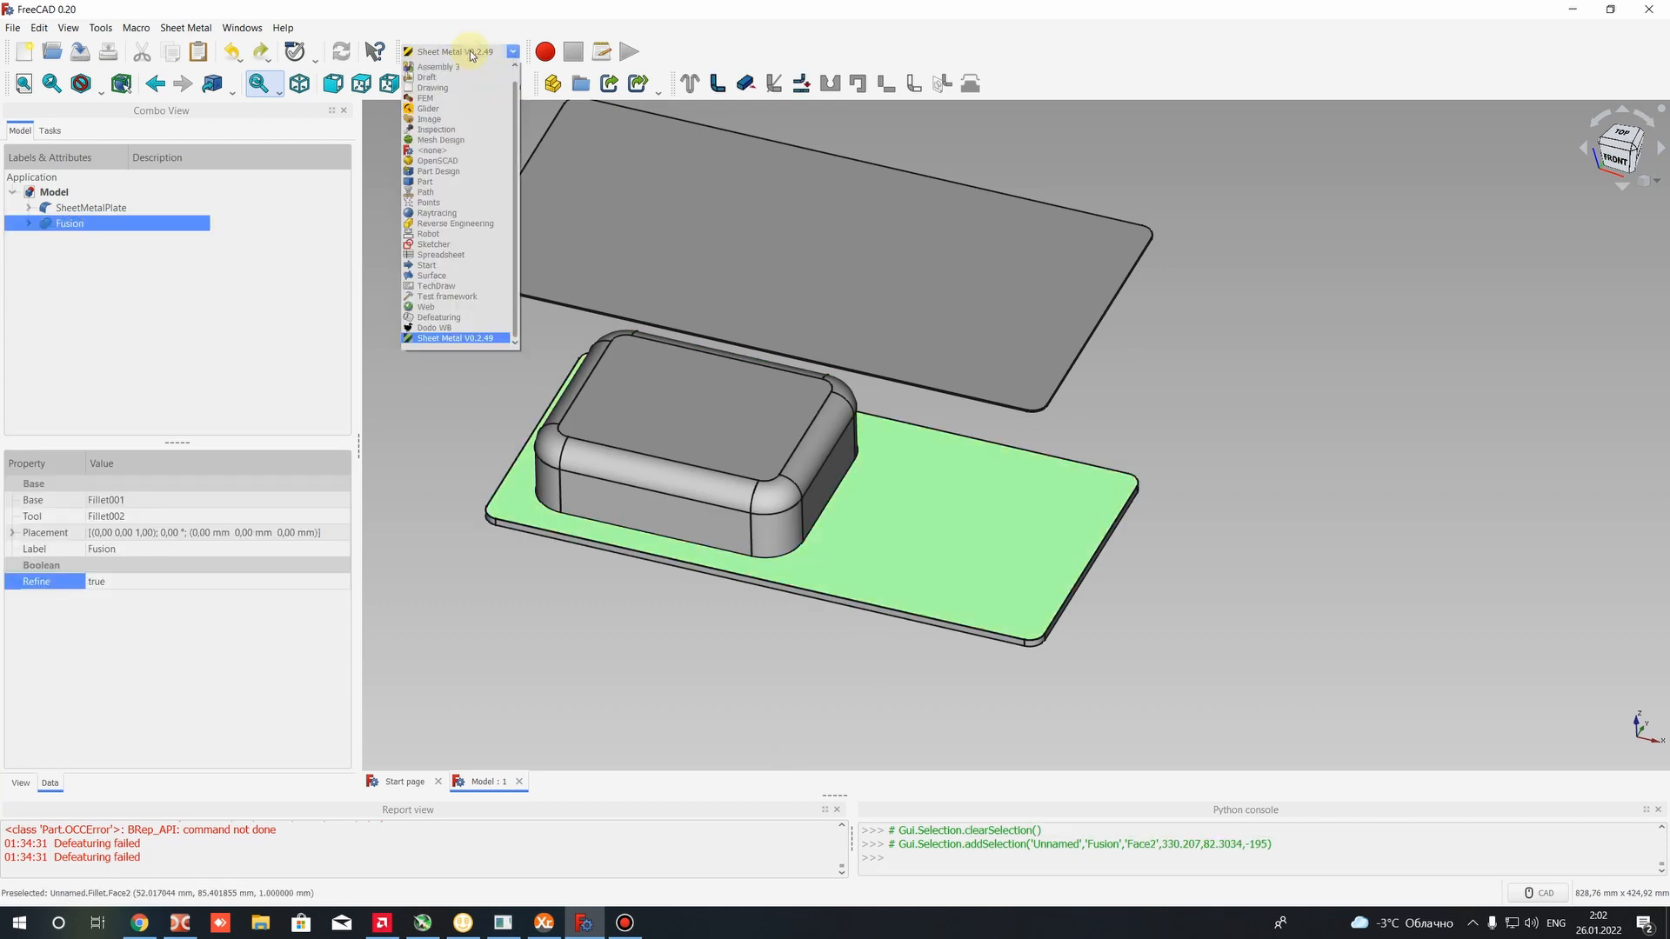
{"action": "left_click", "coordinate": [434, 256]}
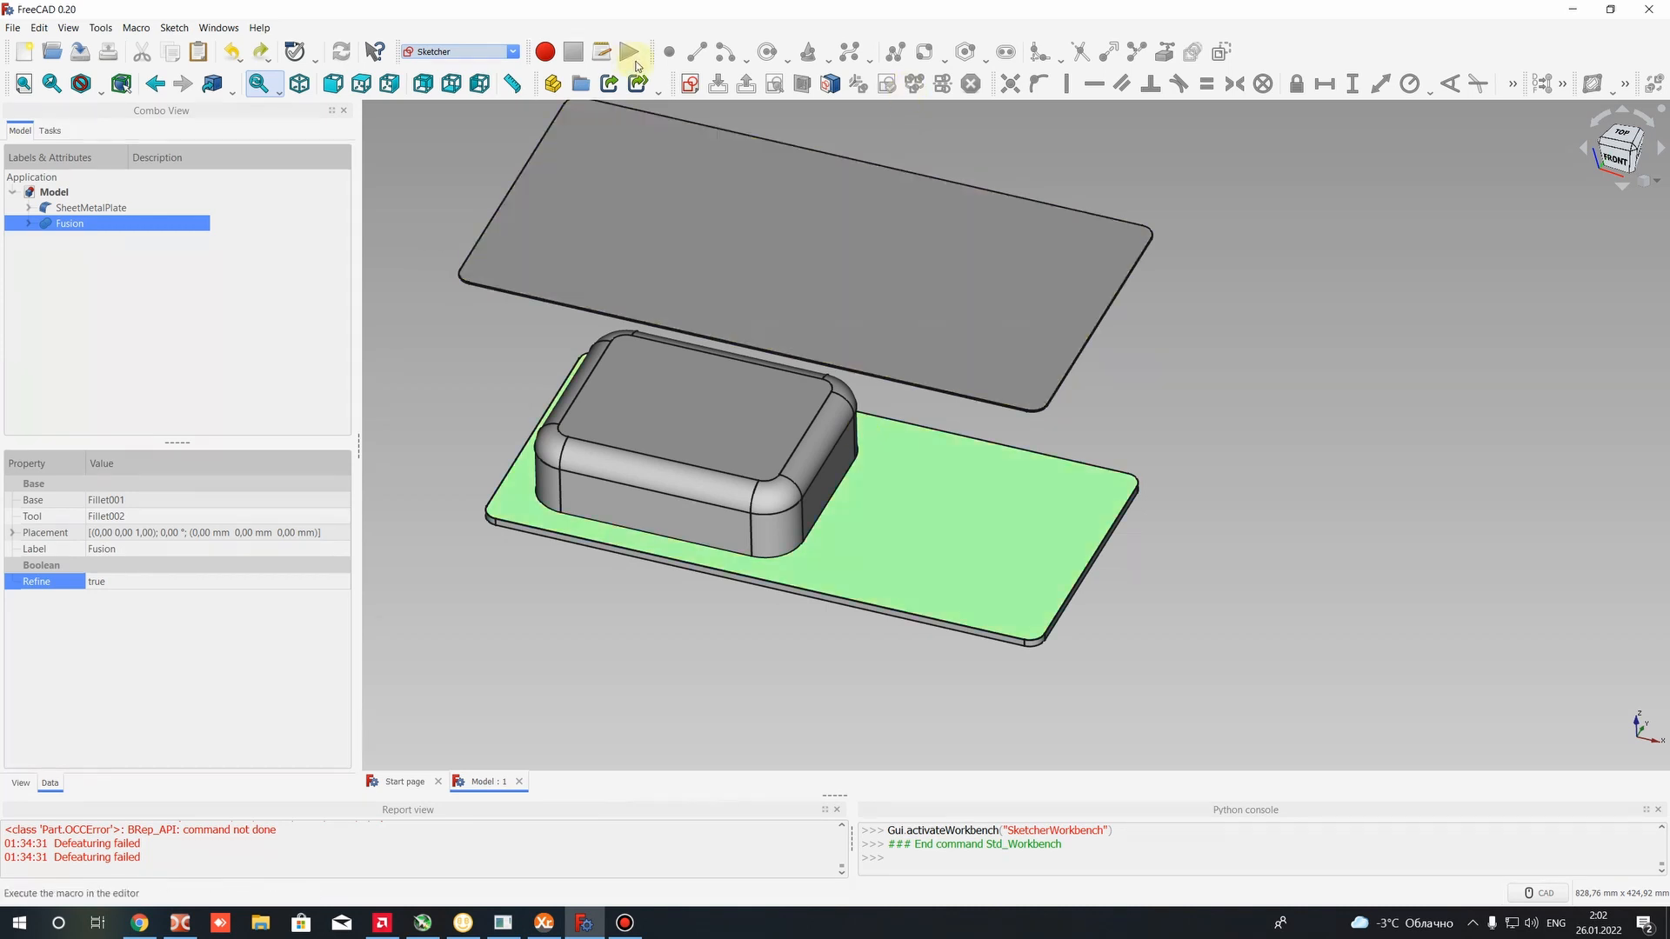
{"action": "left_click", "coordinate": [690, 83]}
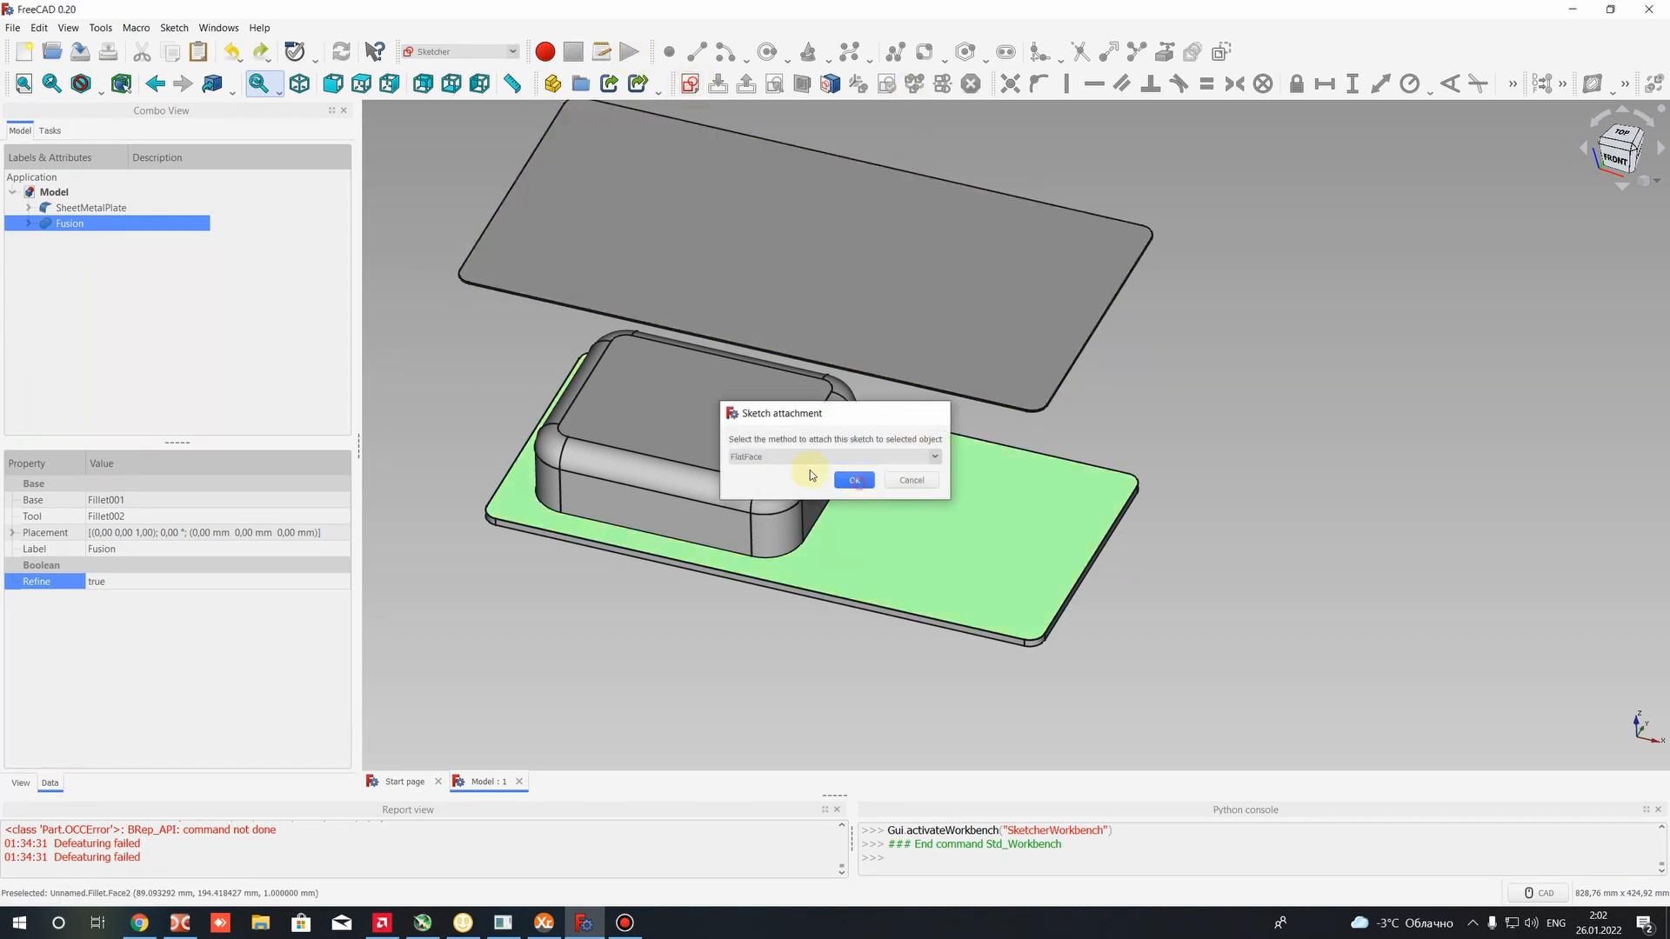
{"action": "left_click", "coordinate": [855, 479]}
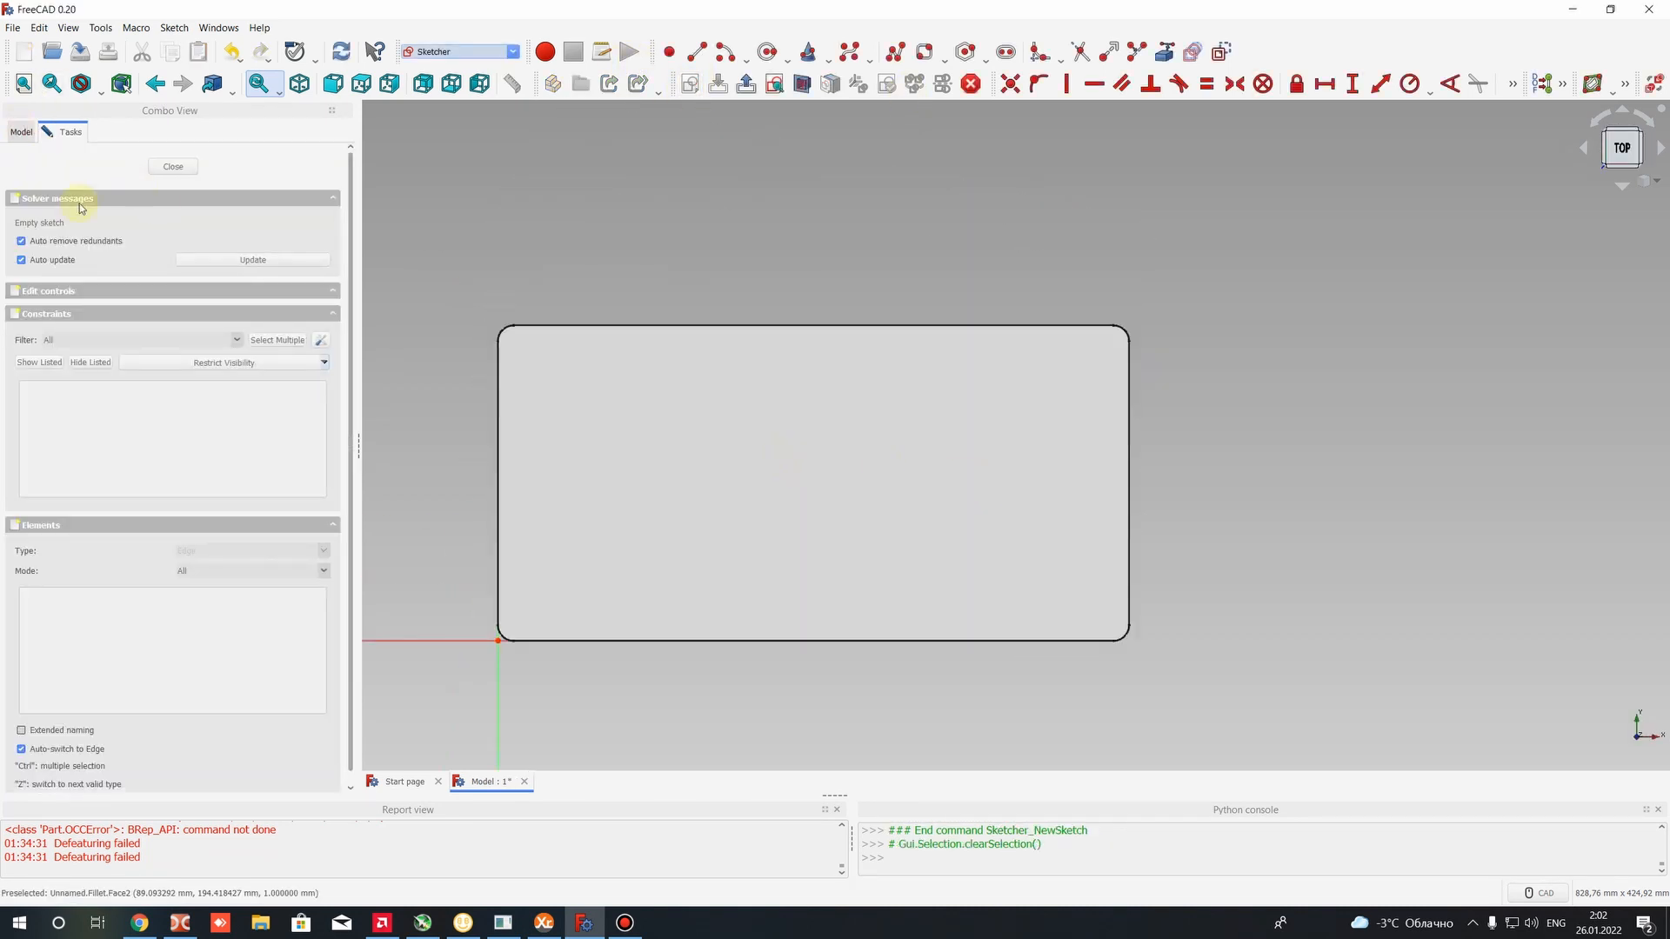
Hide the SheetMetalPlate so the fused body beneath the sketch can be seen
{"action": "left_click", "coordinate": [21, 131]}
{"action": "left_click", "coordinate": [70, 211]}
{"action": "right_click", "coordinate": [94, 218]}
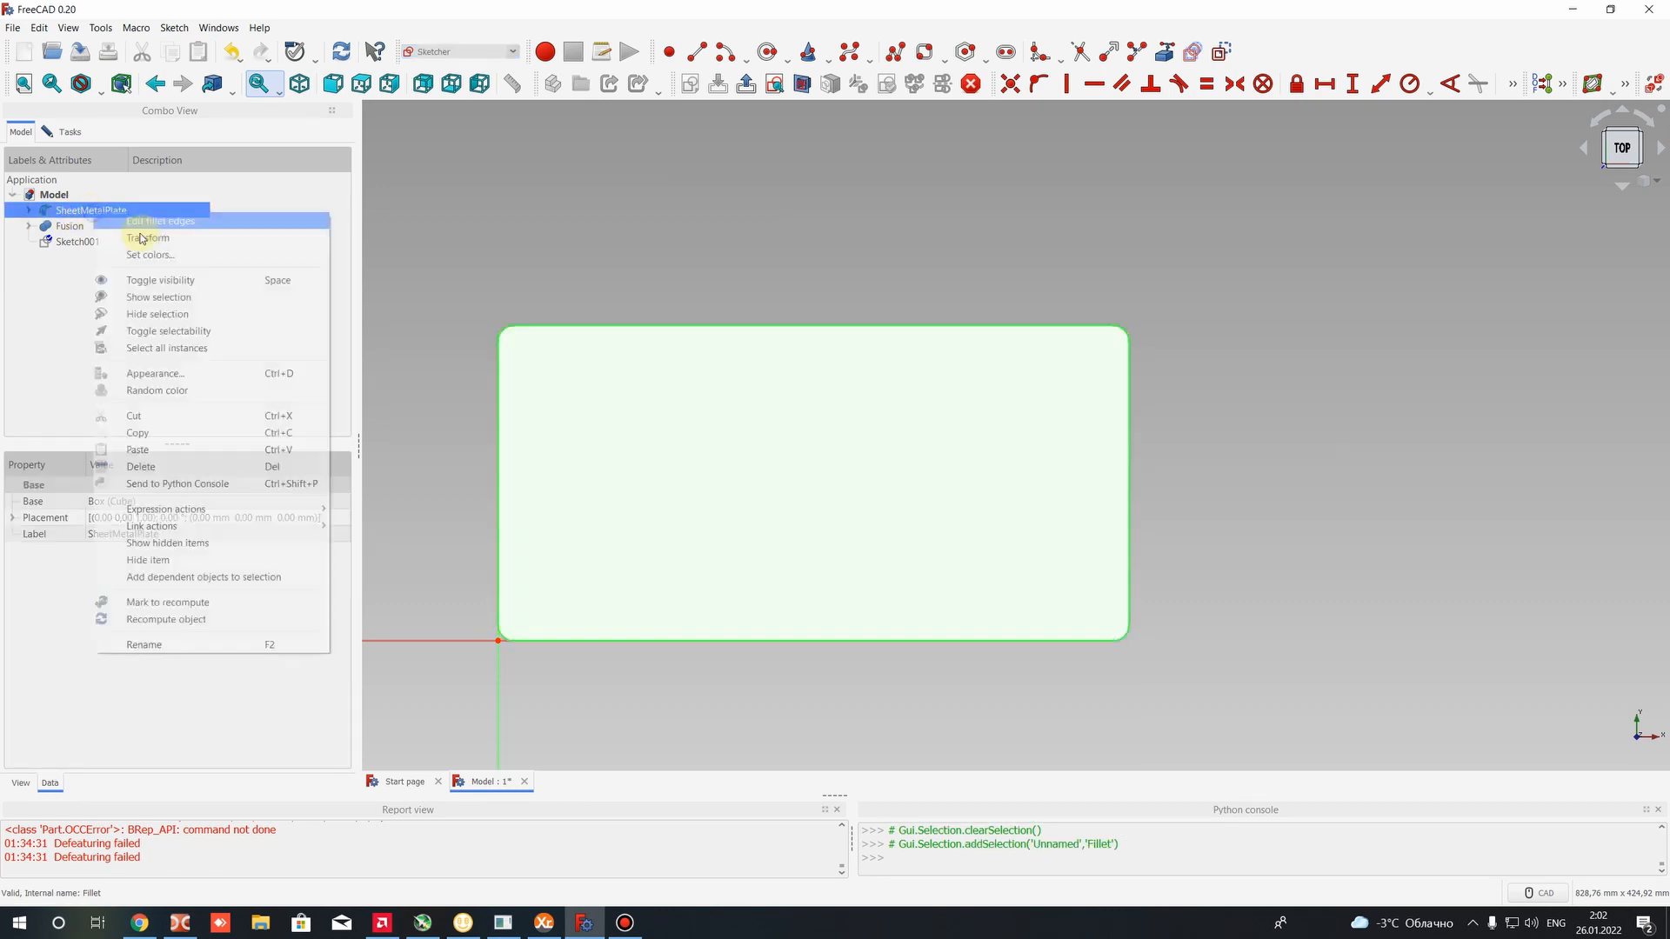
{"action": "left_click", "coordinate": [229, 283]}
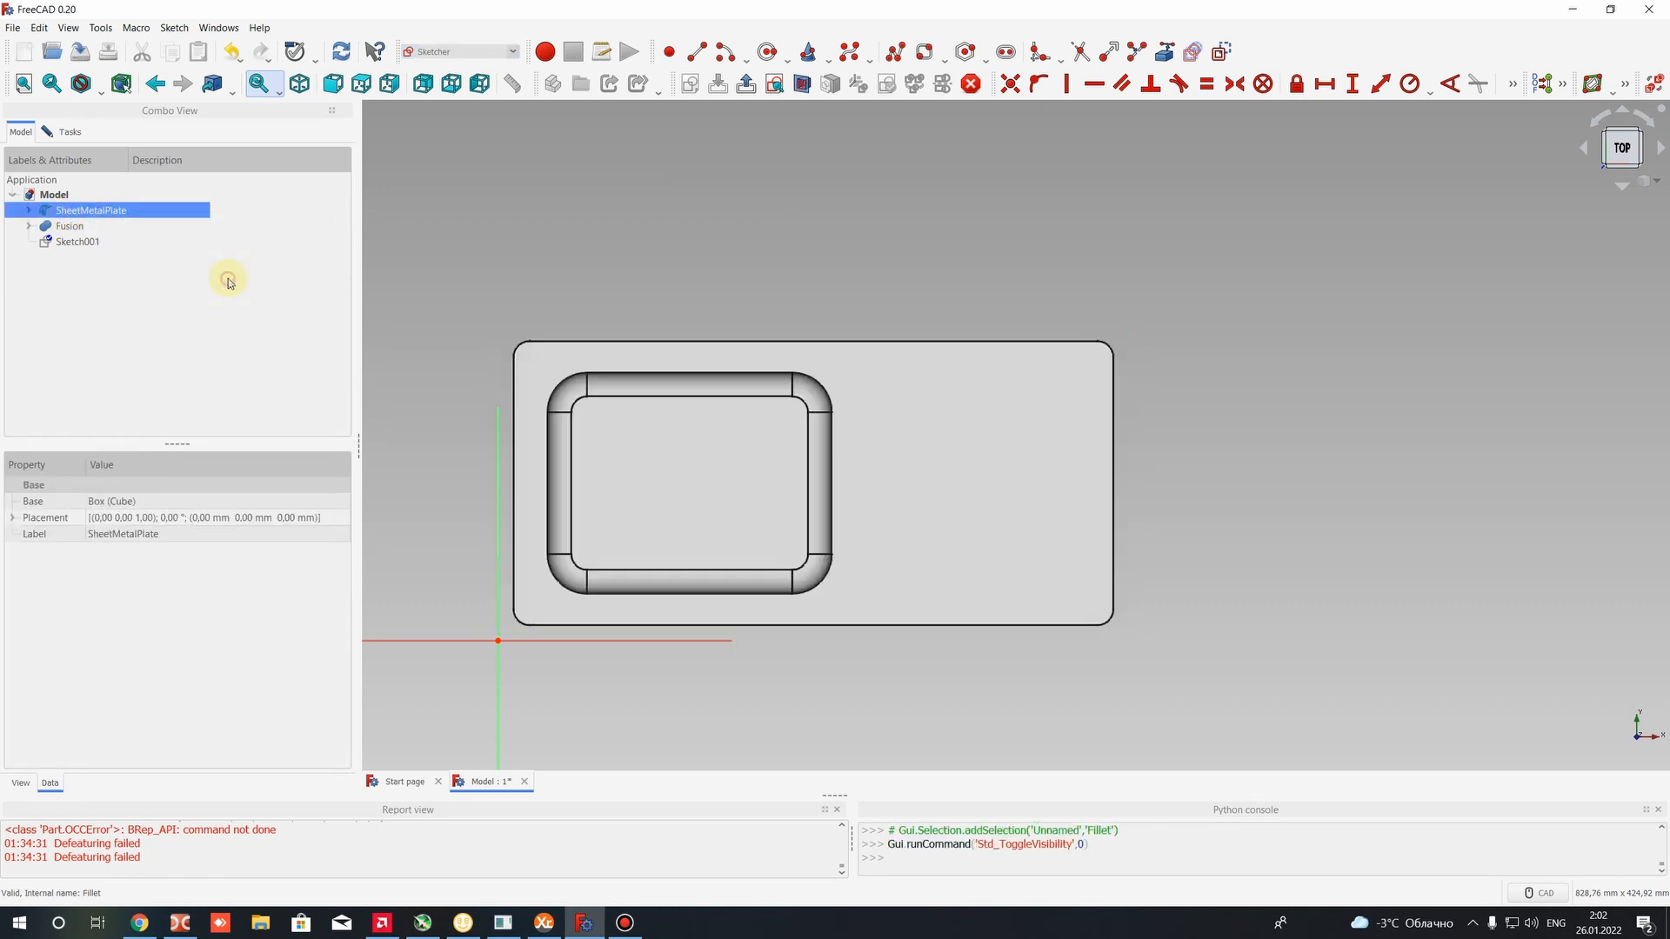
Sketch a horizontal rounded rectangle about 126 mm long beside the raised box, near the flange's upper edge
{"action": "scroll", "coordinate": [985, 478], "scroll_direction": "up", "scroll_amount": 2}
{"action": "left_click", "coordinate": [959, 441]}
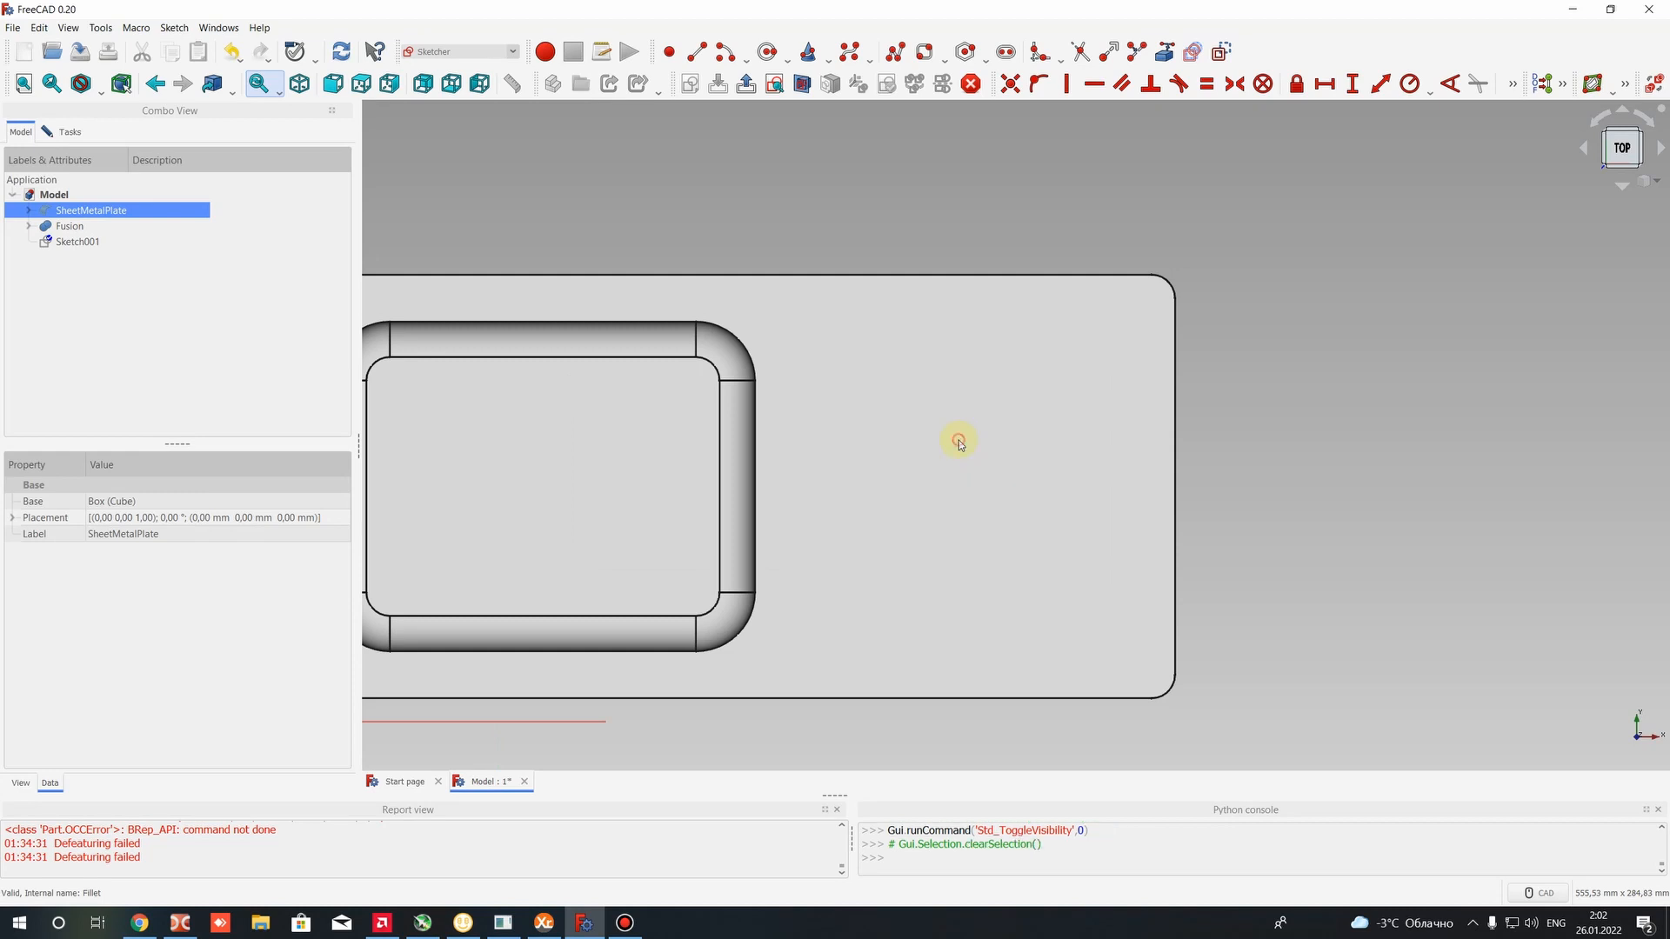
{"action": "mouse_move", "coordinate": [901, 370]}
{"action": "middle_mouse_down"}
{"action": "mouse_move", "coordinate": [905, 436]}
{"action": "mouse_move", "coordinate": [895, 287]}
{"action": "mouse_move", "coordinate": [966, 459]}
{"action": "middle_mouse_up"}
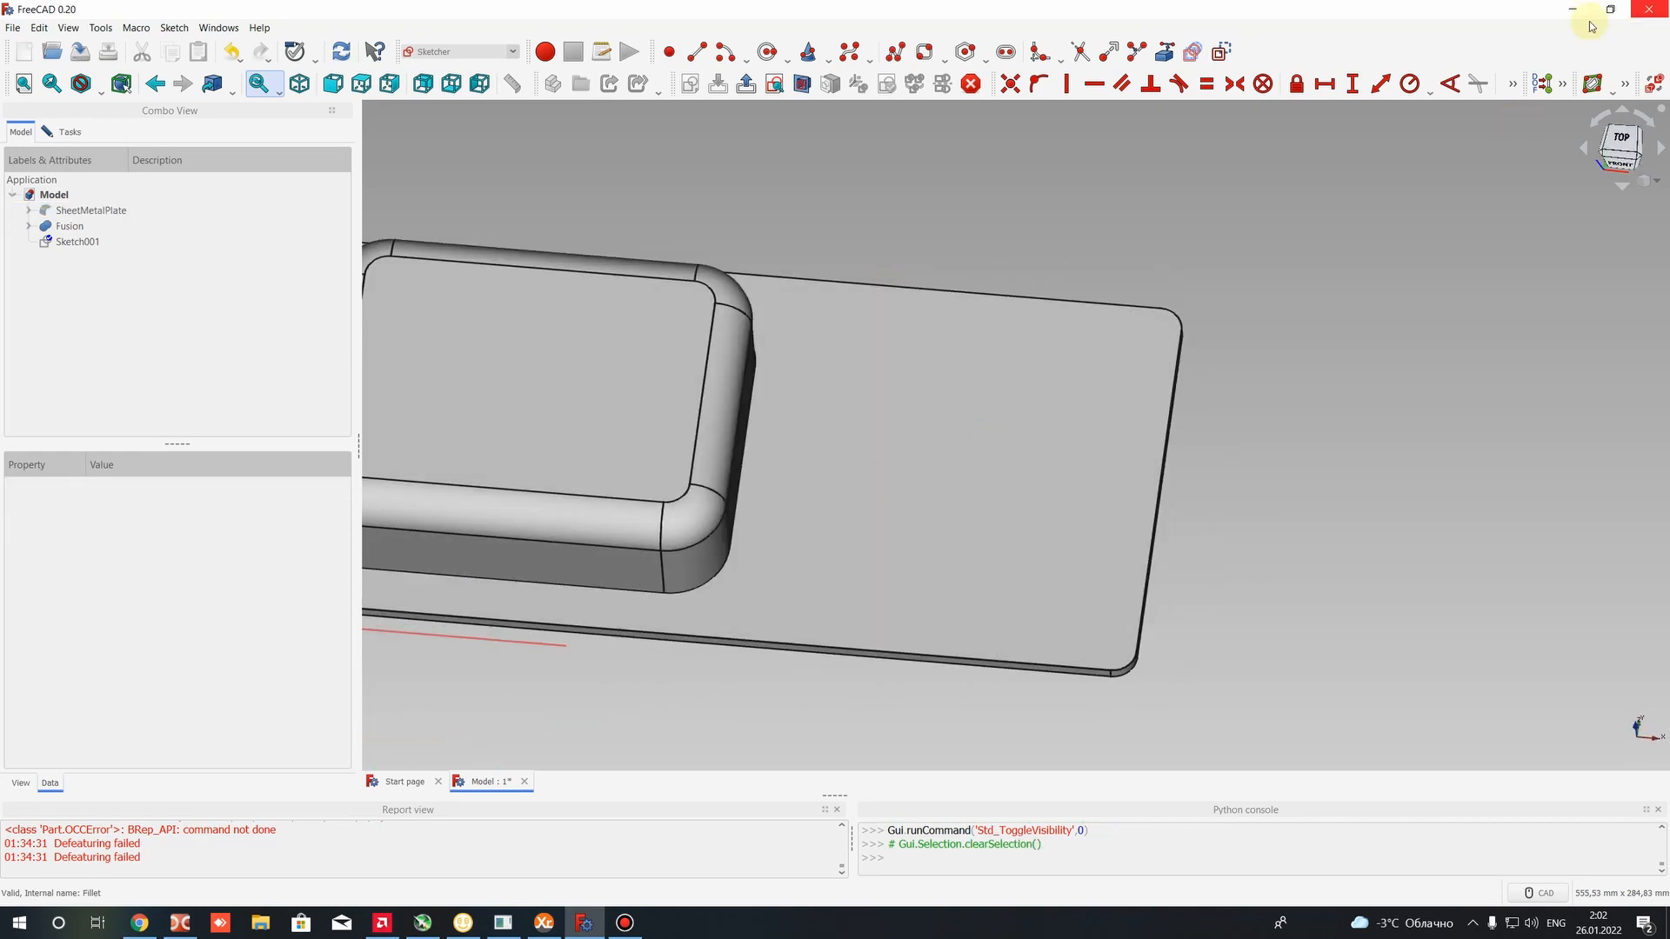
{"action": "left_click", "coordinate": [1622, 139]}
{"action": "scroll", "coordinate": [879, 432], "scroll_direction": "down", "scroll_amount": 2}
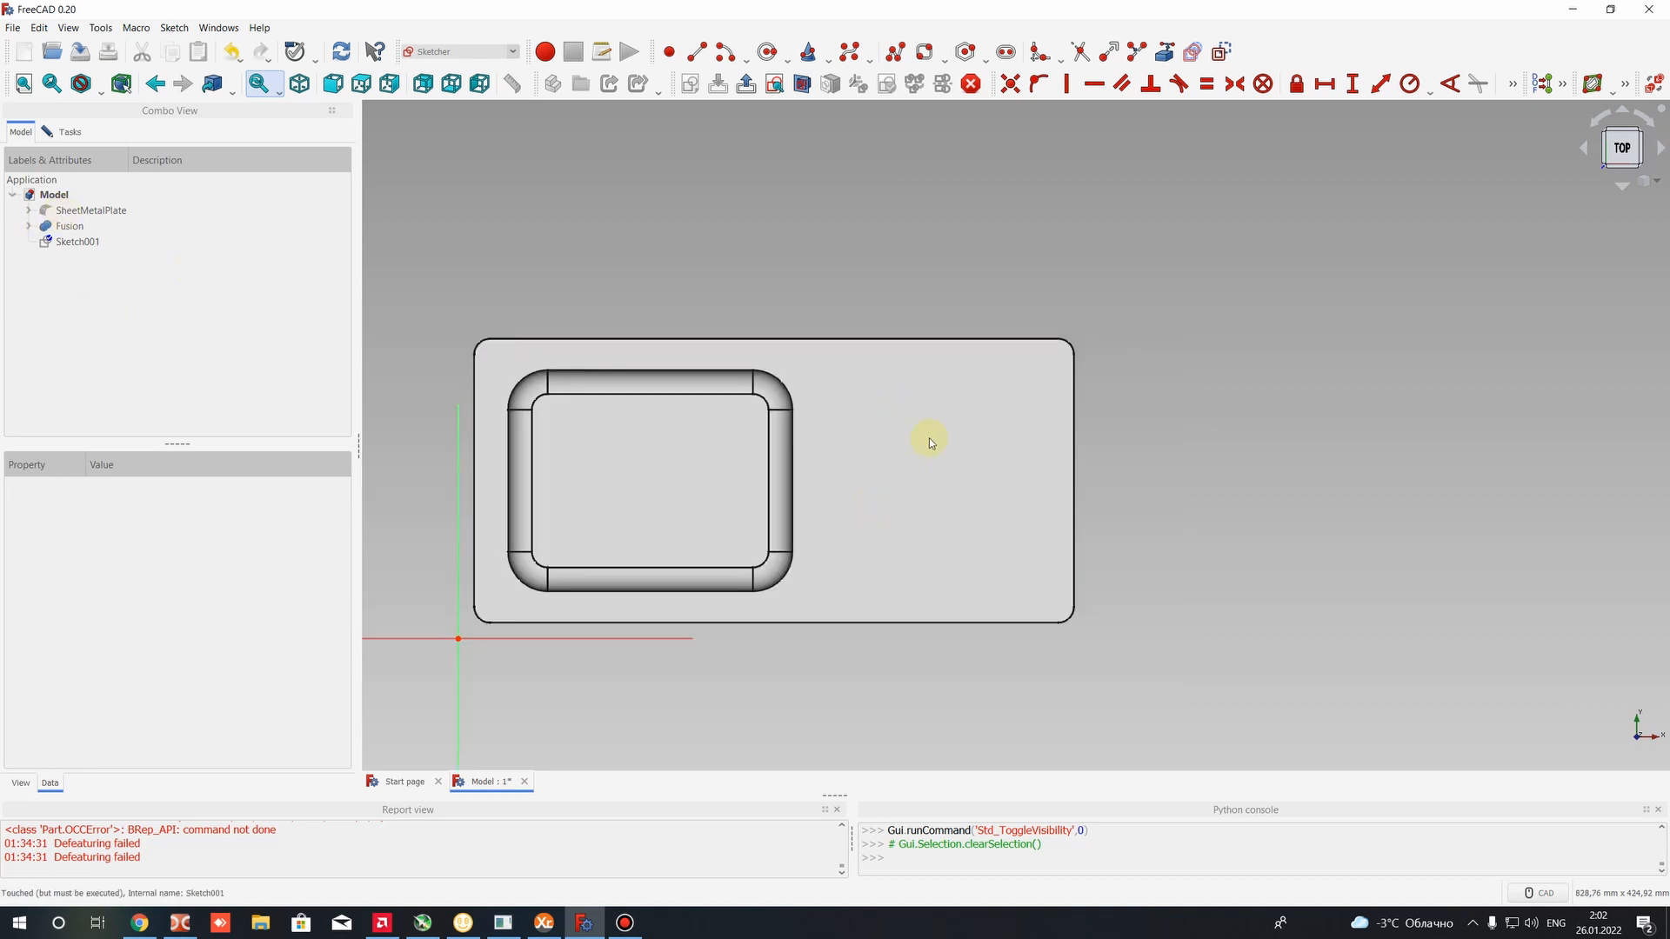
{"action": "left_click", "coordinate": [925, 52]}
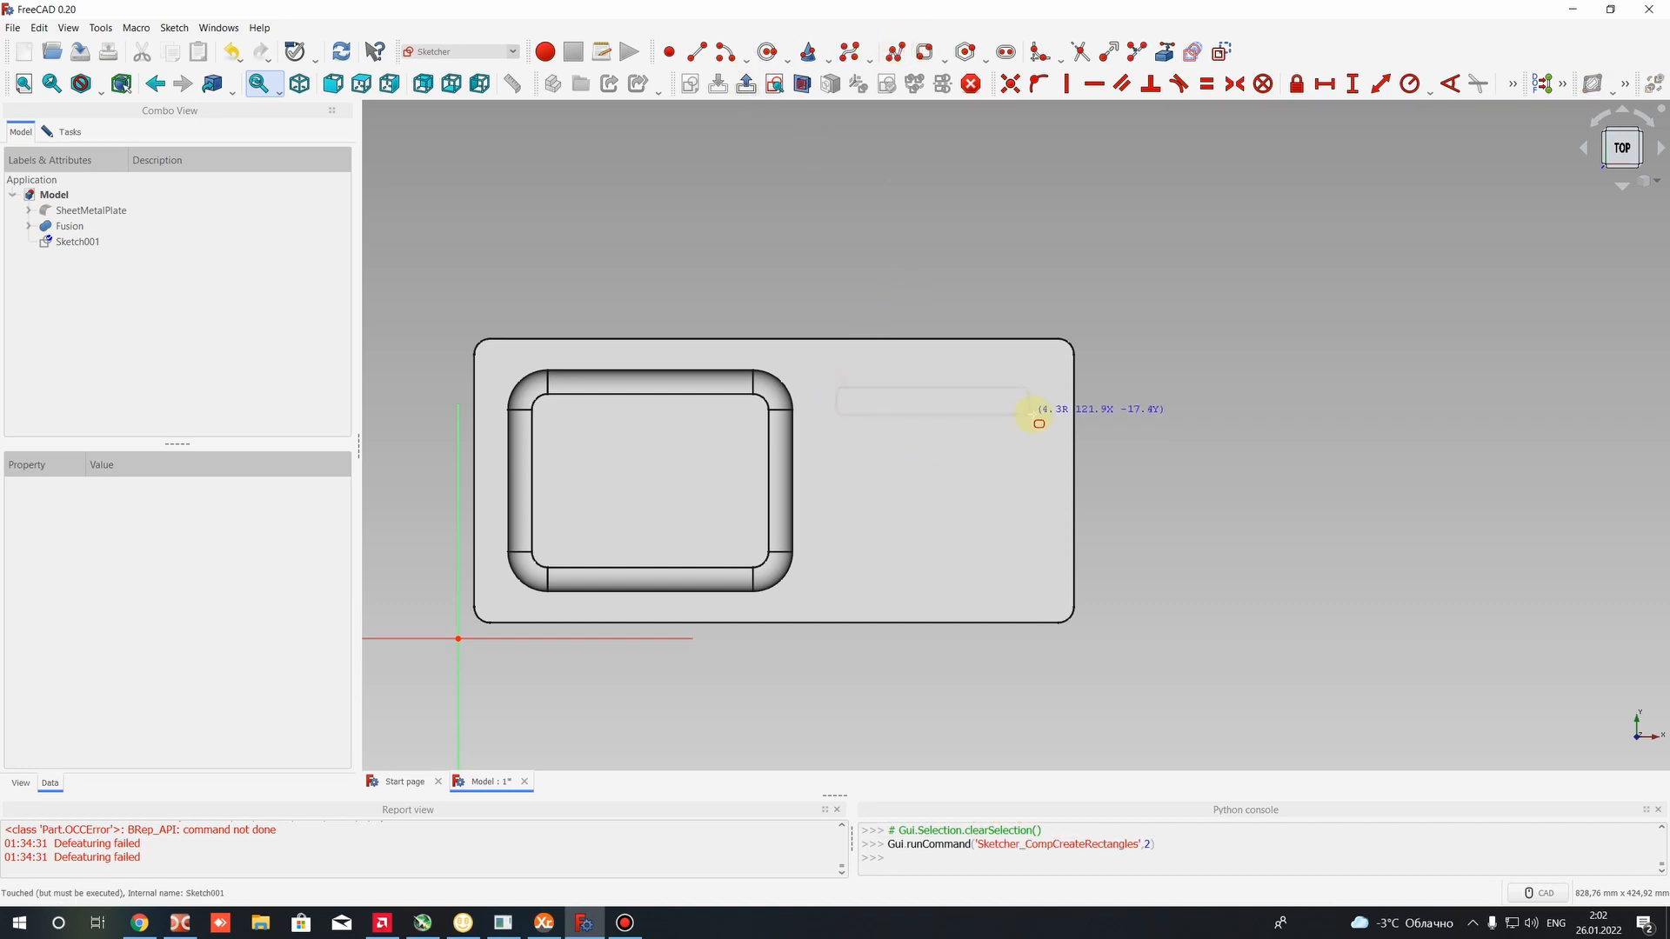
{"action": "left_click", "coordinate": [1034, 404]}
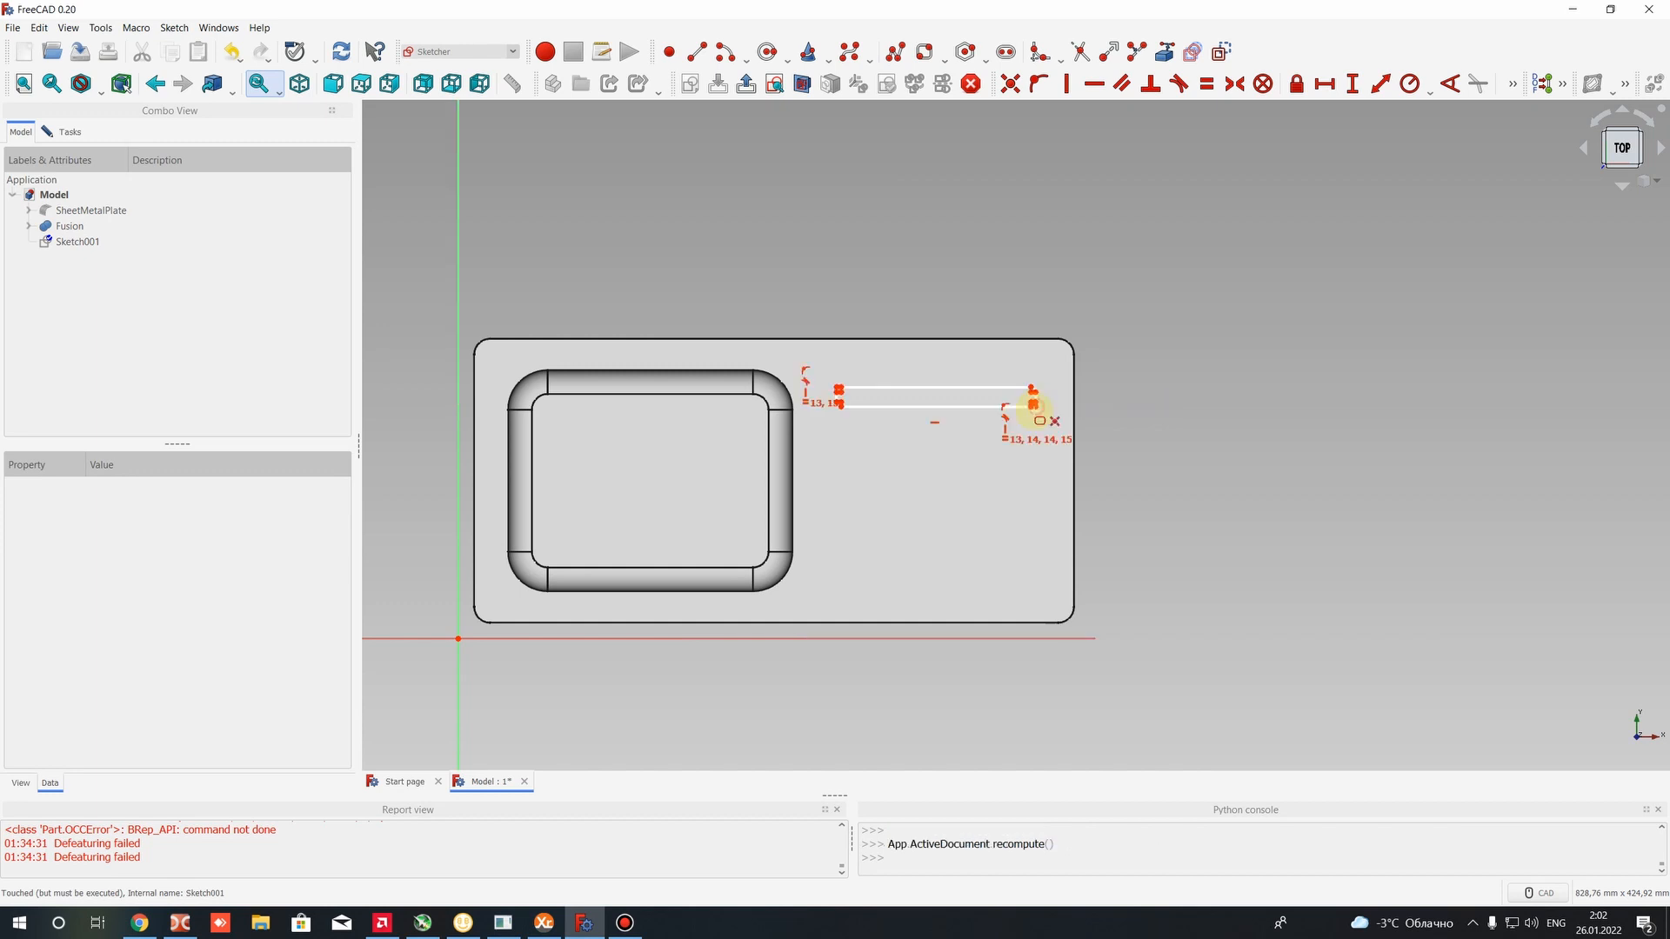
Constrain the rounded rectangle's overall horizontal length to 130 mm
{"action": "scroll", "coordinate": [1005, 402], "scroll_direction": "up", "scroll_amount": 4}
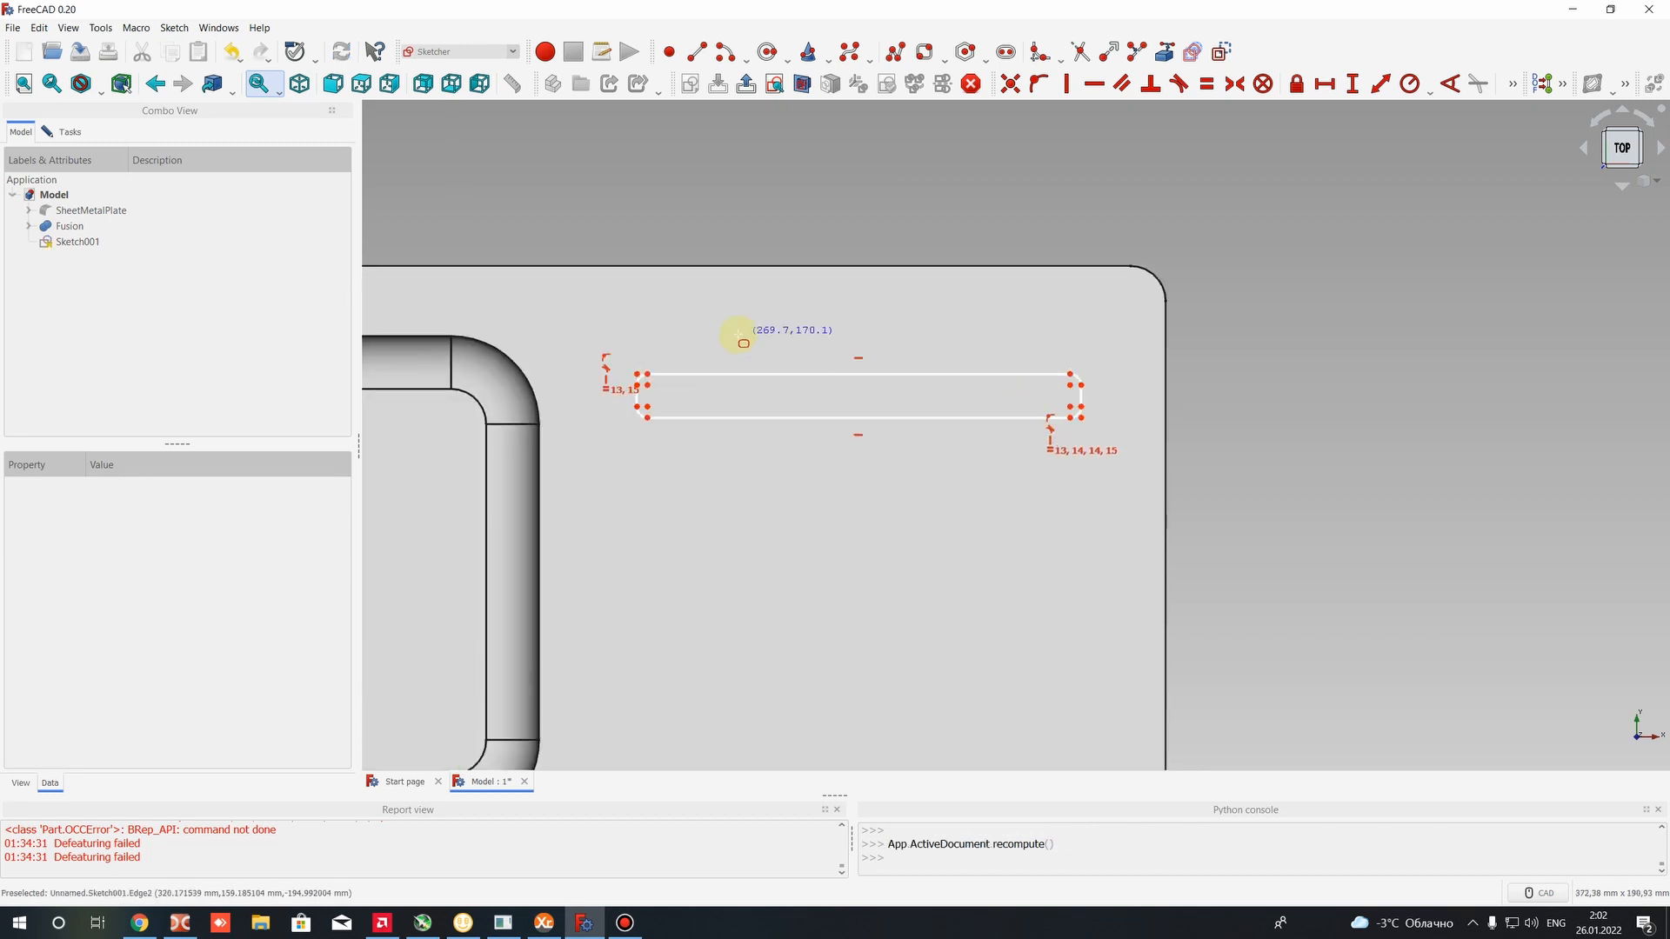
{"action": "left_click", "coordinate": [1081, 385]}
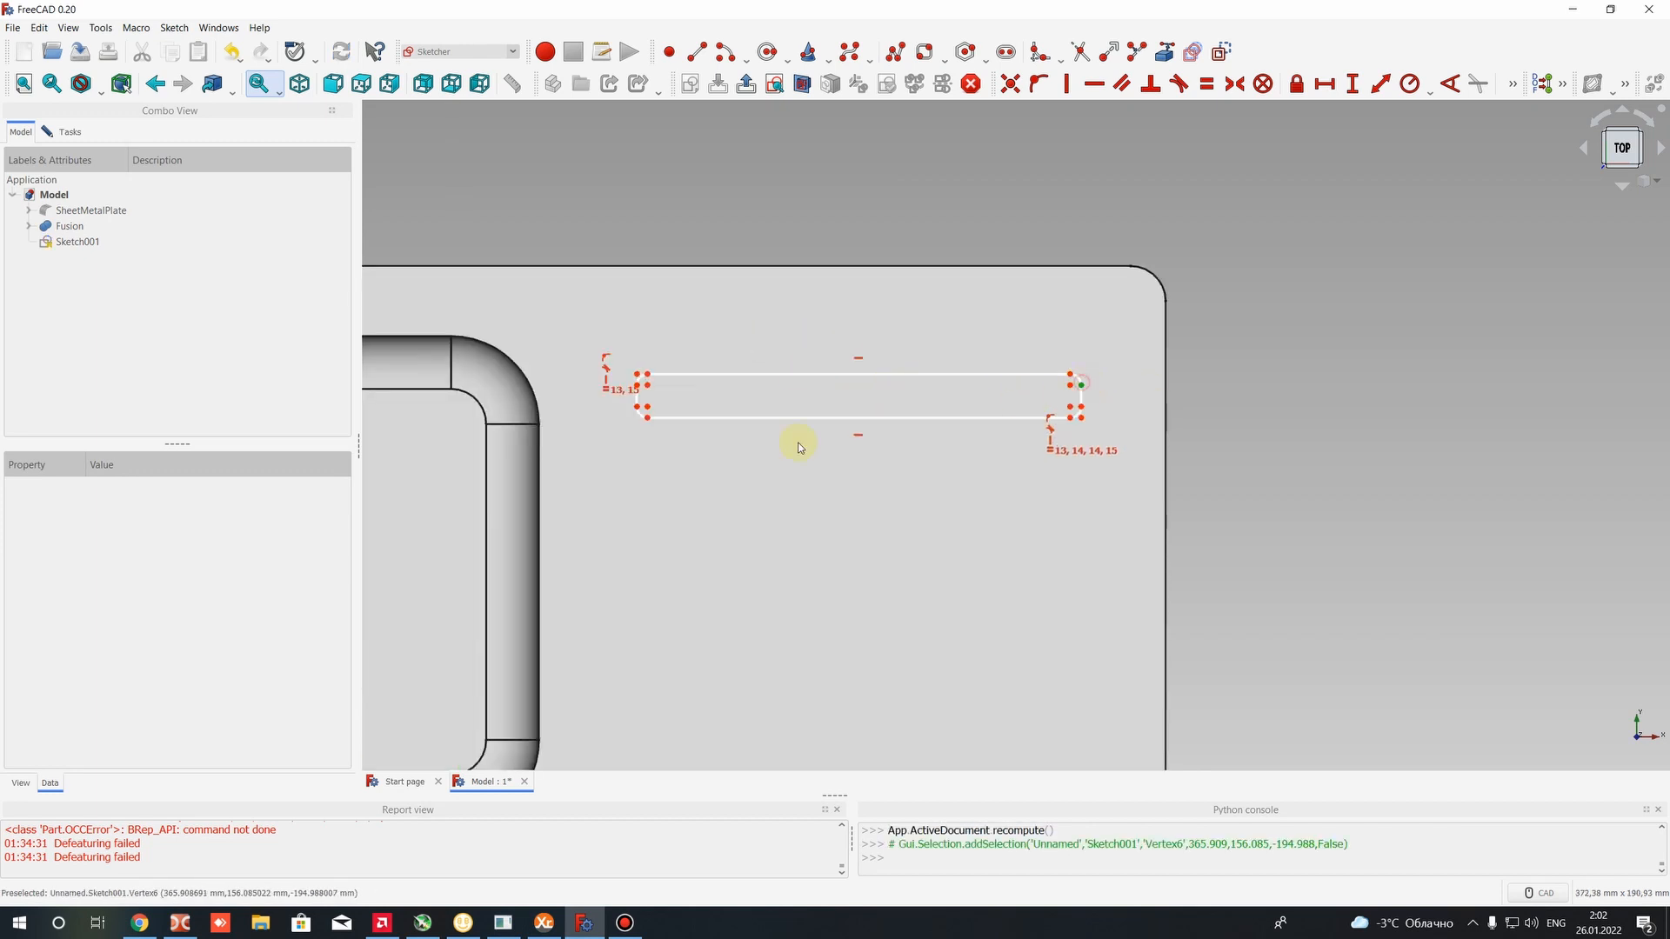
{"action": "left_click", "coordinate": [637, 384]}
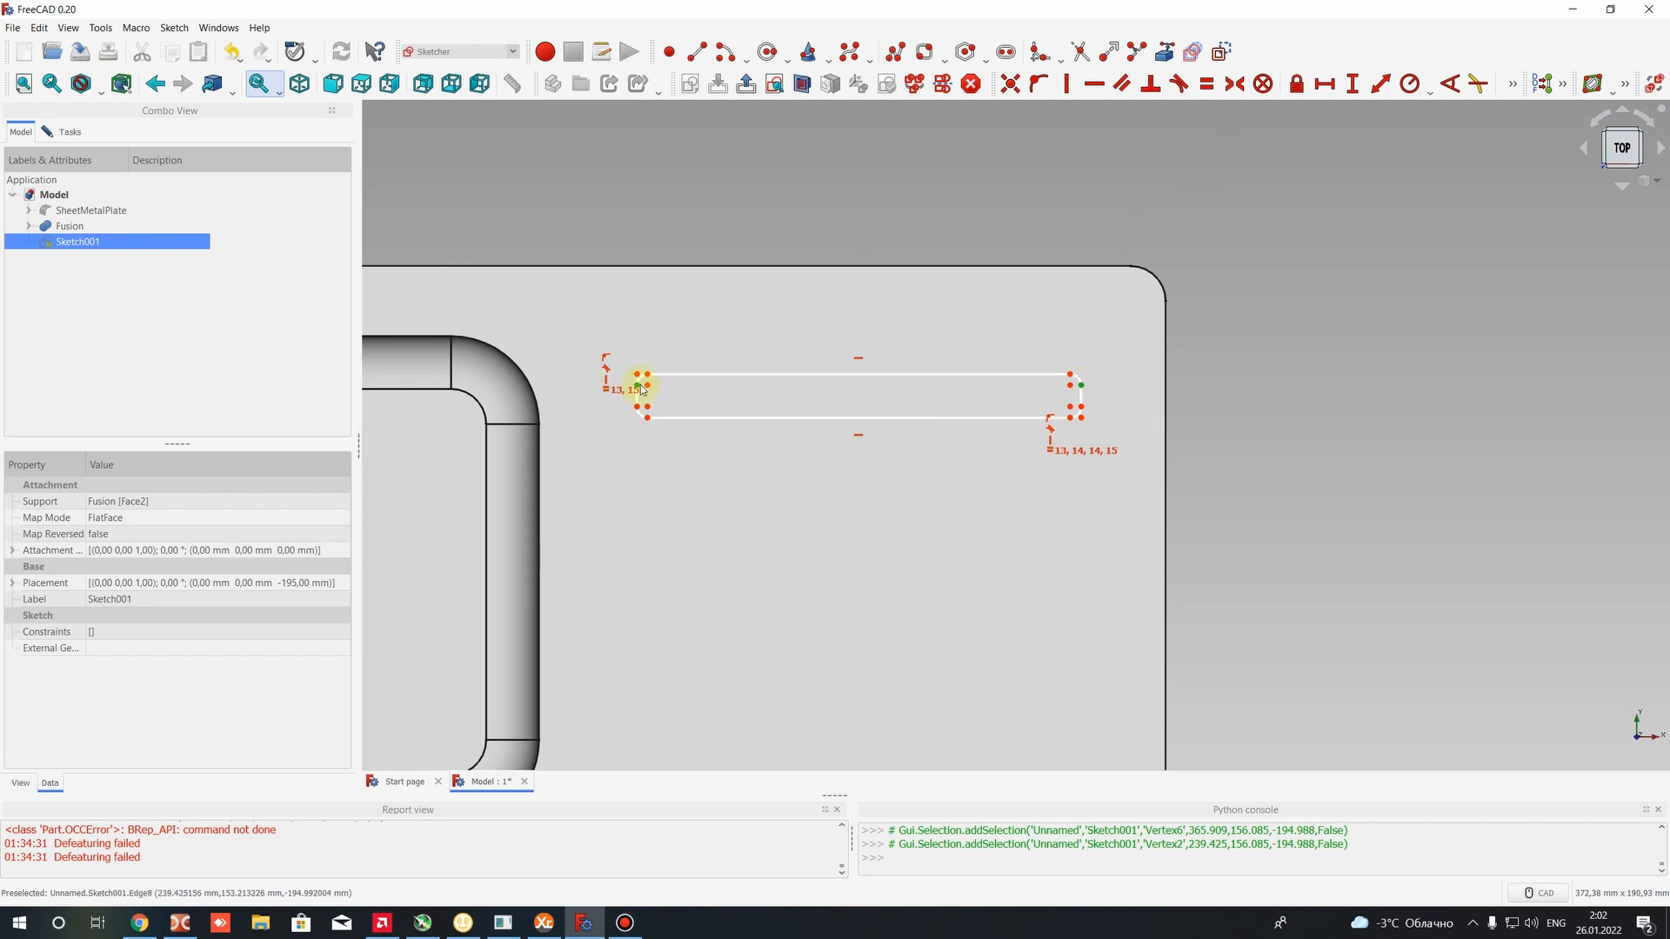
{"action": "left_click", "coordinate": [1316, 92]}
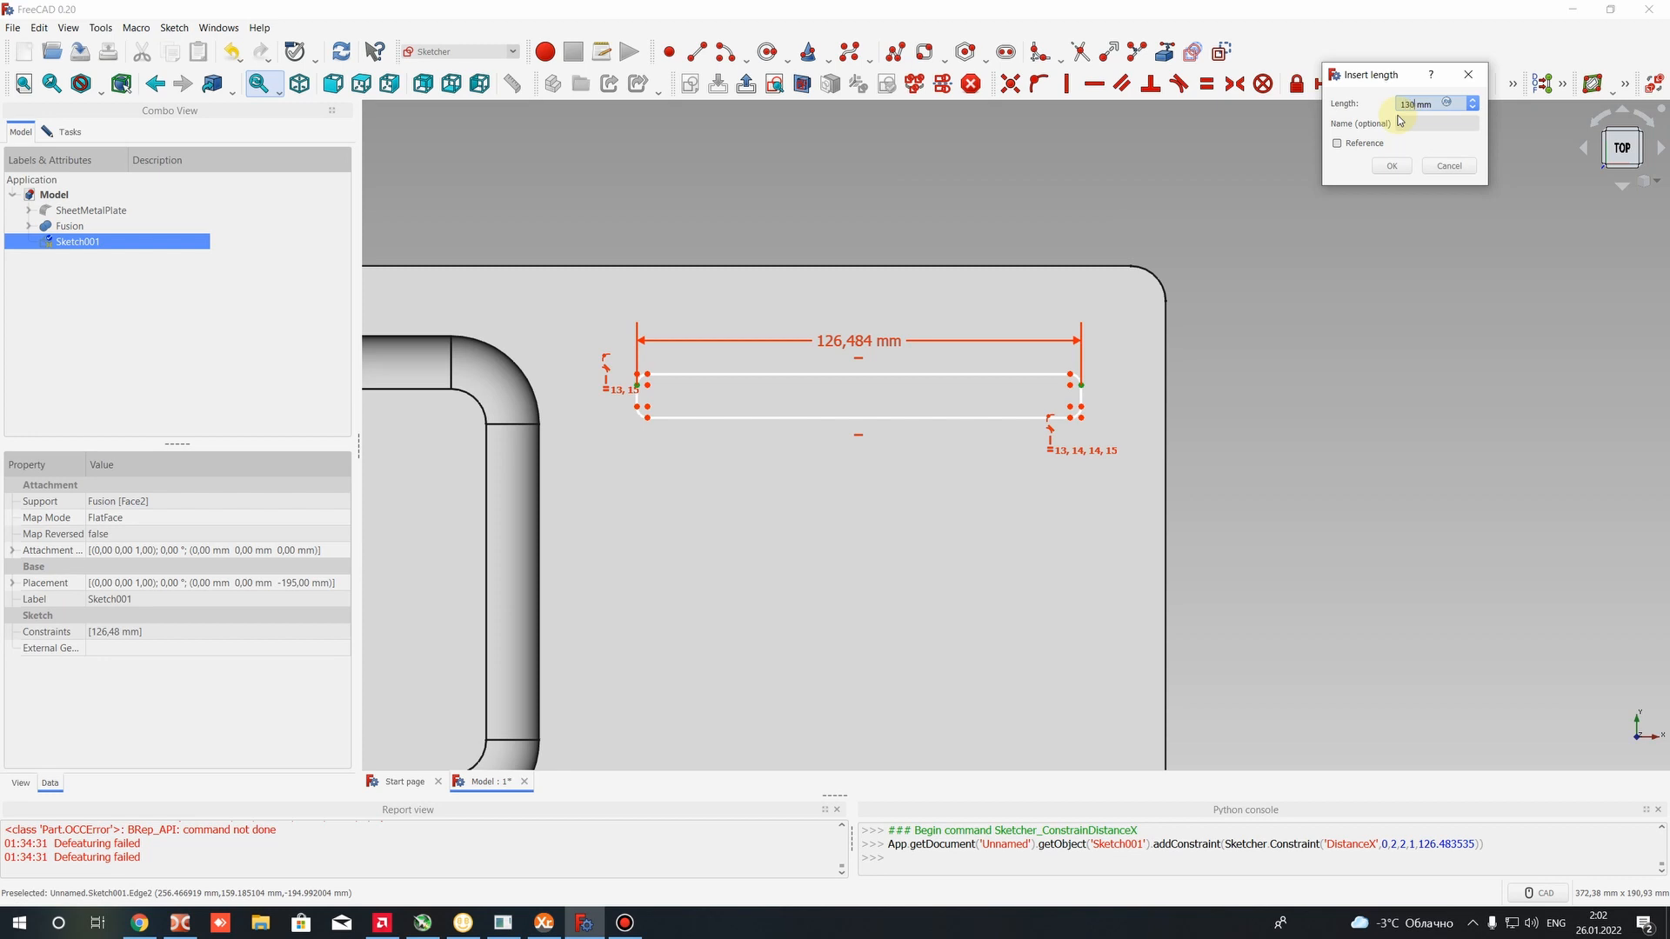
{"action": "type", "text": "130"}
{"action": "key", "text": "Return"}
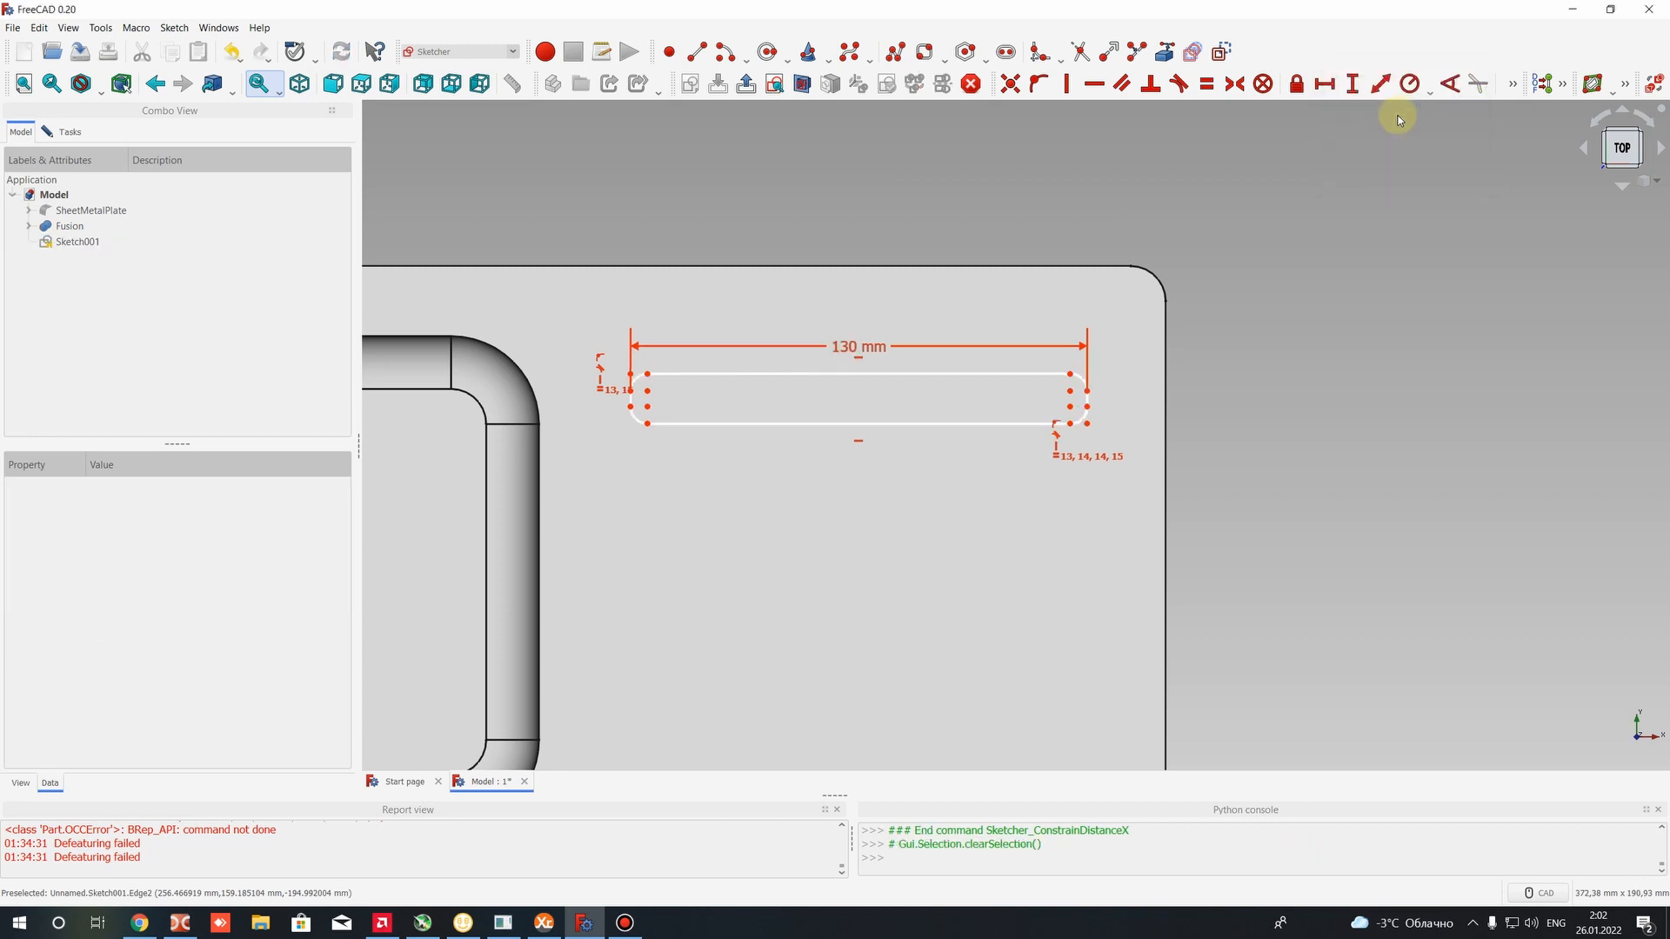
Constrain the vertical distance between the rounded rectangle's long edges to 10 mm
{"action": "left_click", "coordinate": [648, 374]}
{"action": "left_click", "coordinate": [648, 424]}
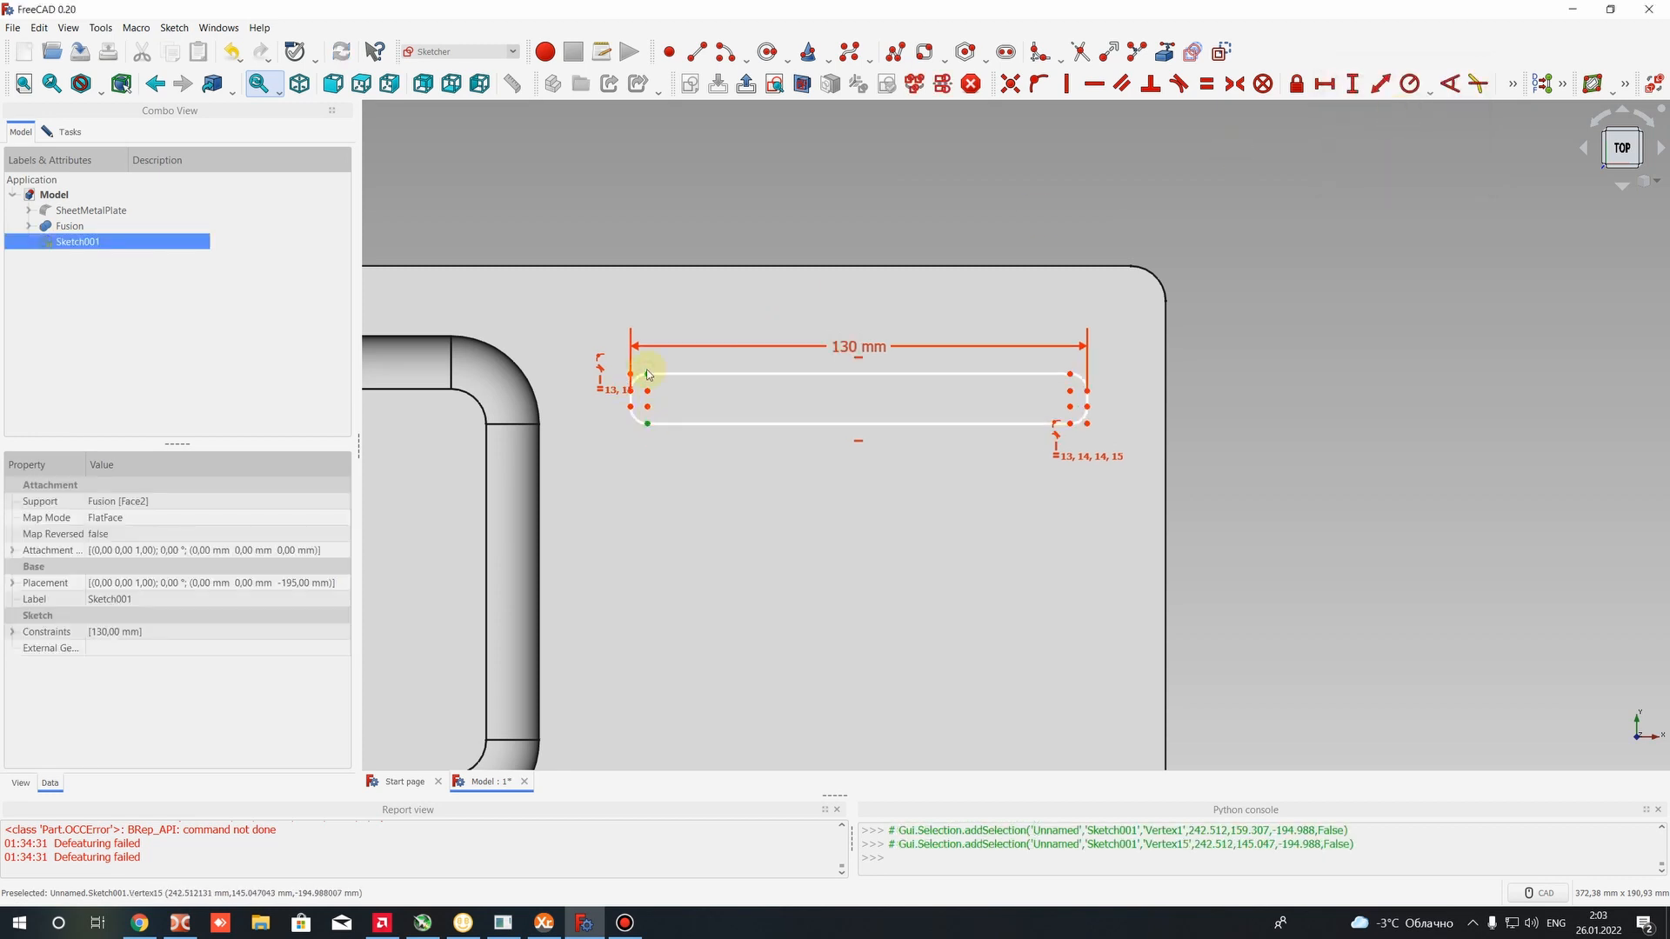
{"action": "left_click", "coordinate": [1354, 85]}
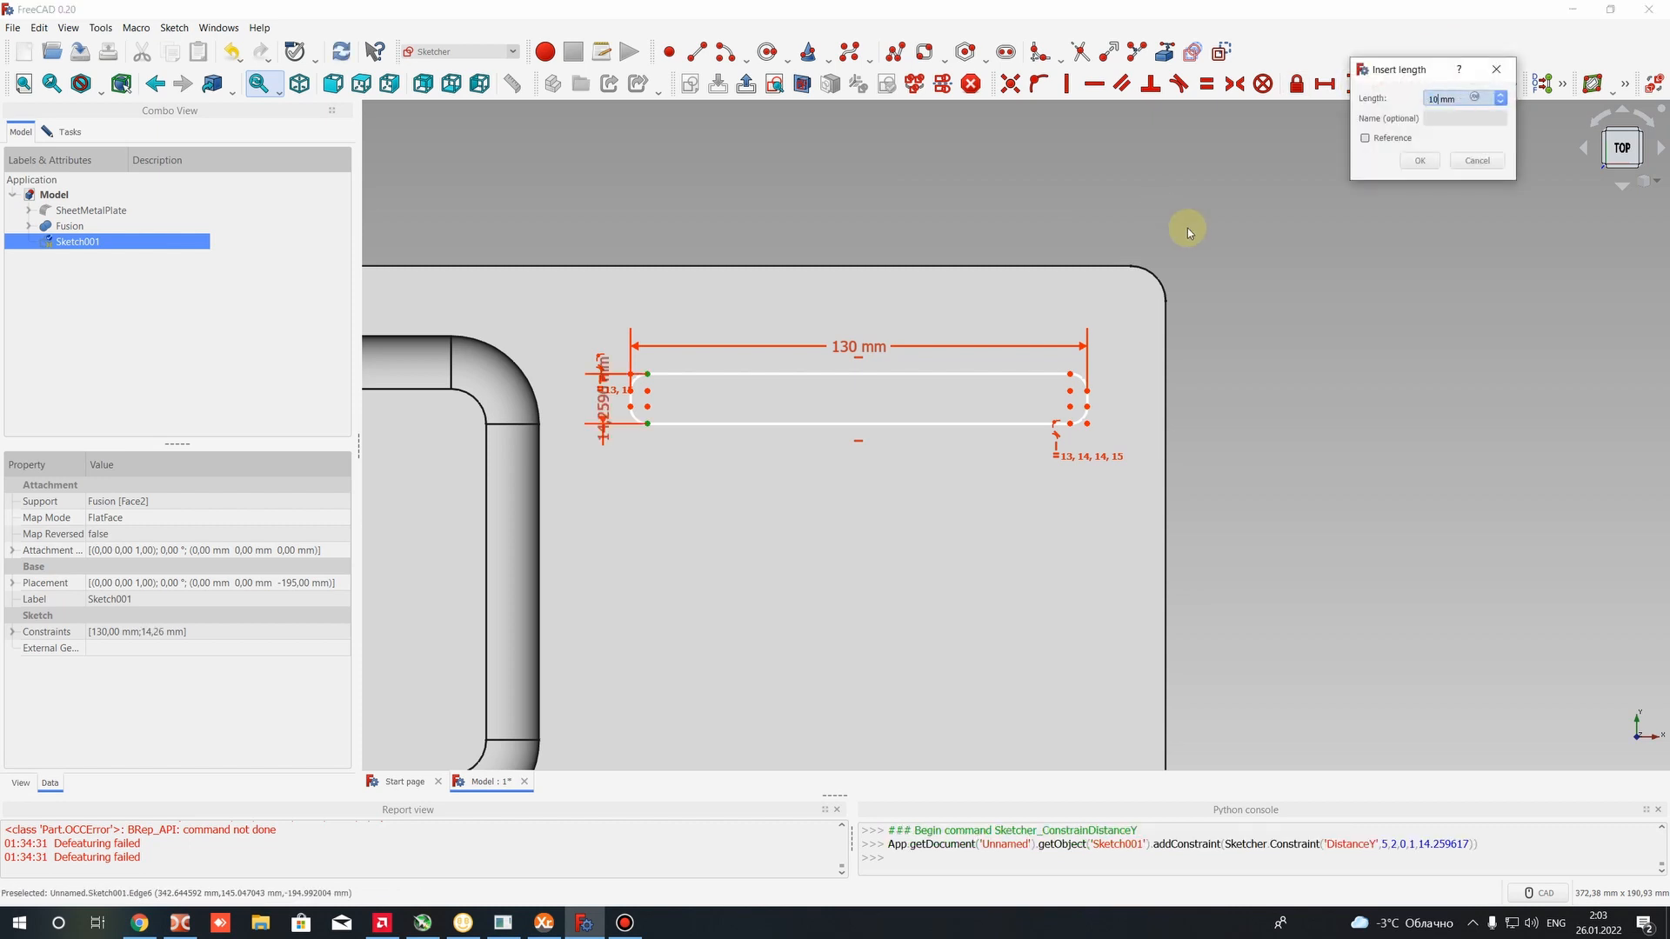
{"action": "type", "text": "10"}
{"action": "key", "text": "Return"}
Adjust the rounded rectangle's corner arc and constrain its radius to 3 mm
{"action": "scroll", "coordinate": [976, 346], "scroll_direction": "up", "scroll_amount": 3}
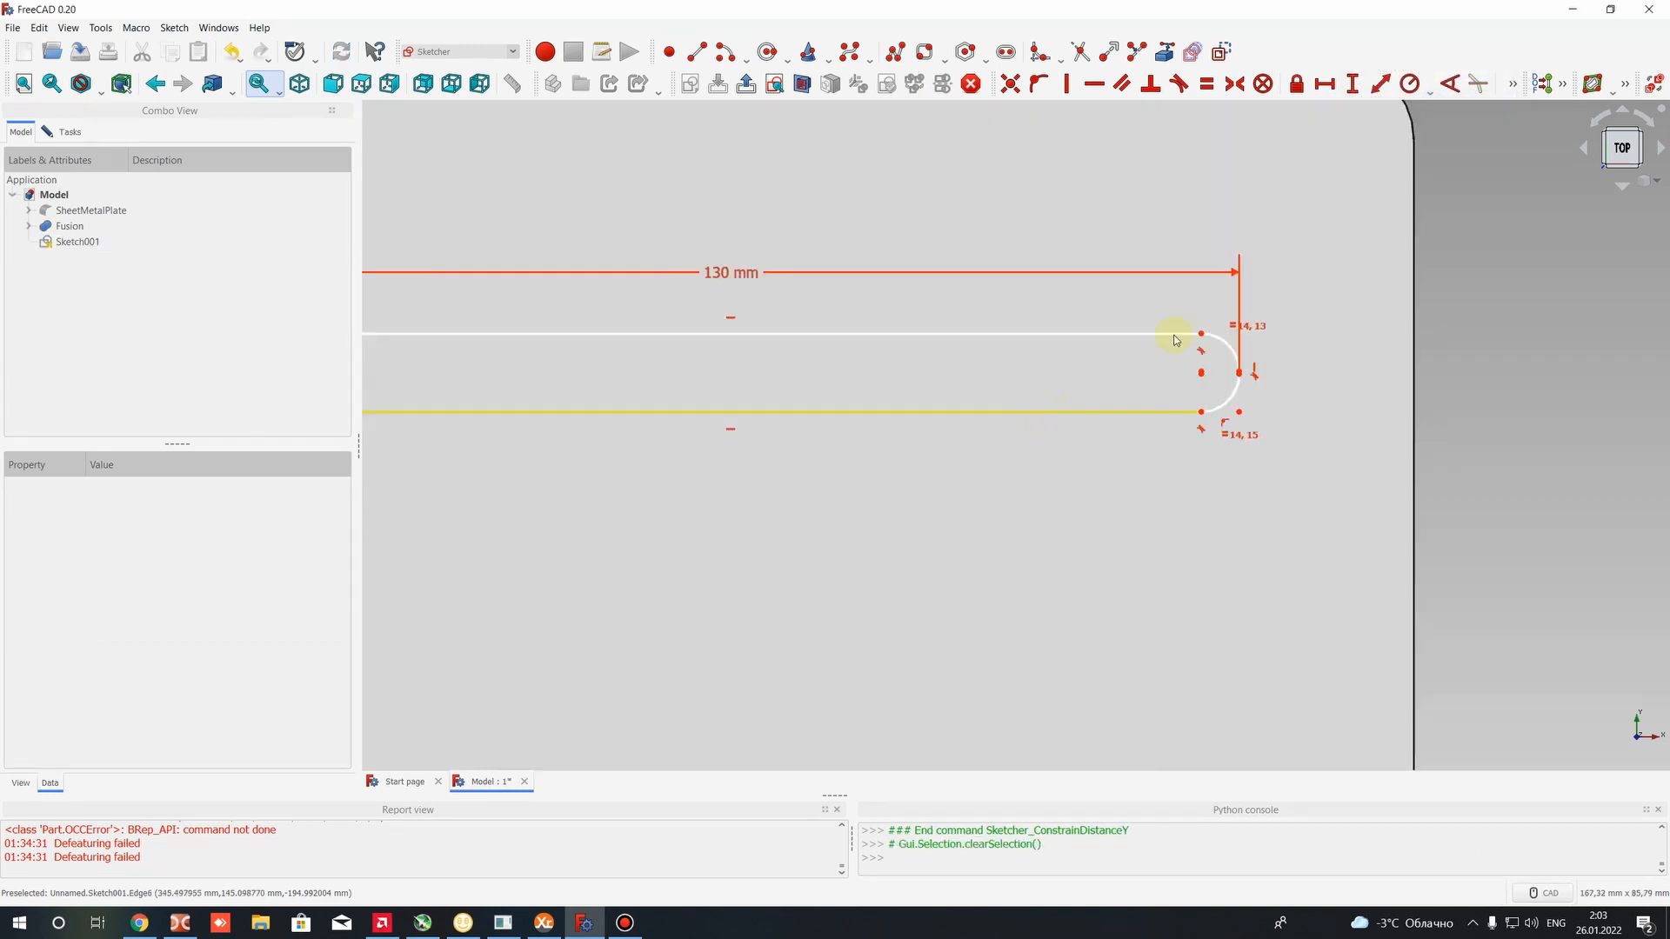
{"action": "left_click_drag", "start_coordinate": [1209, 341], "coordinate": [1231, 357]}
{"action": "left_click", "coordinate": [1233, 354]}
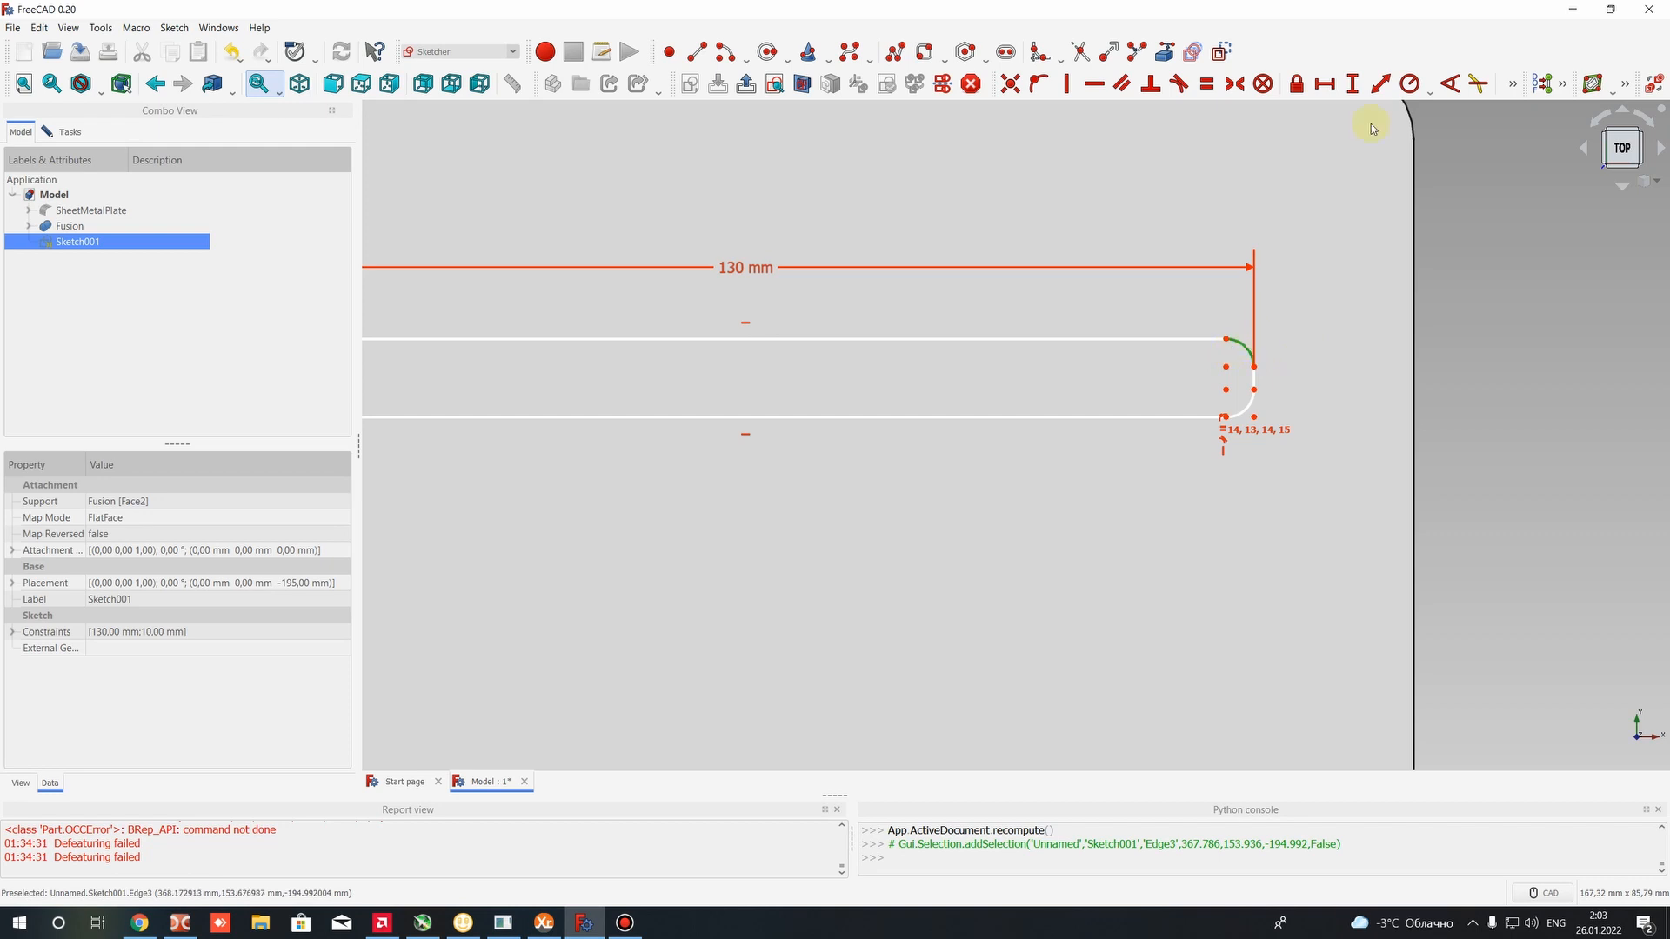
{"action": "left_click", "coordinate": [1409, 84]}
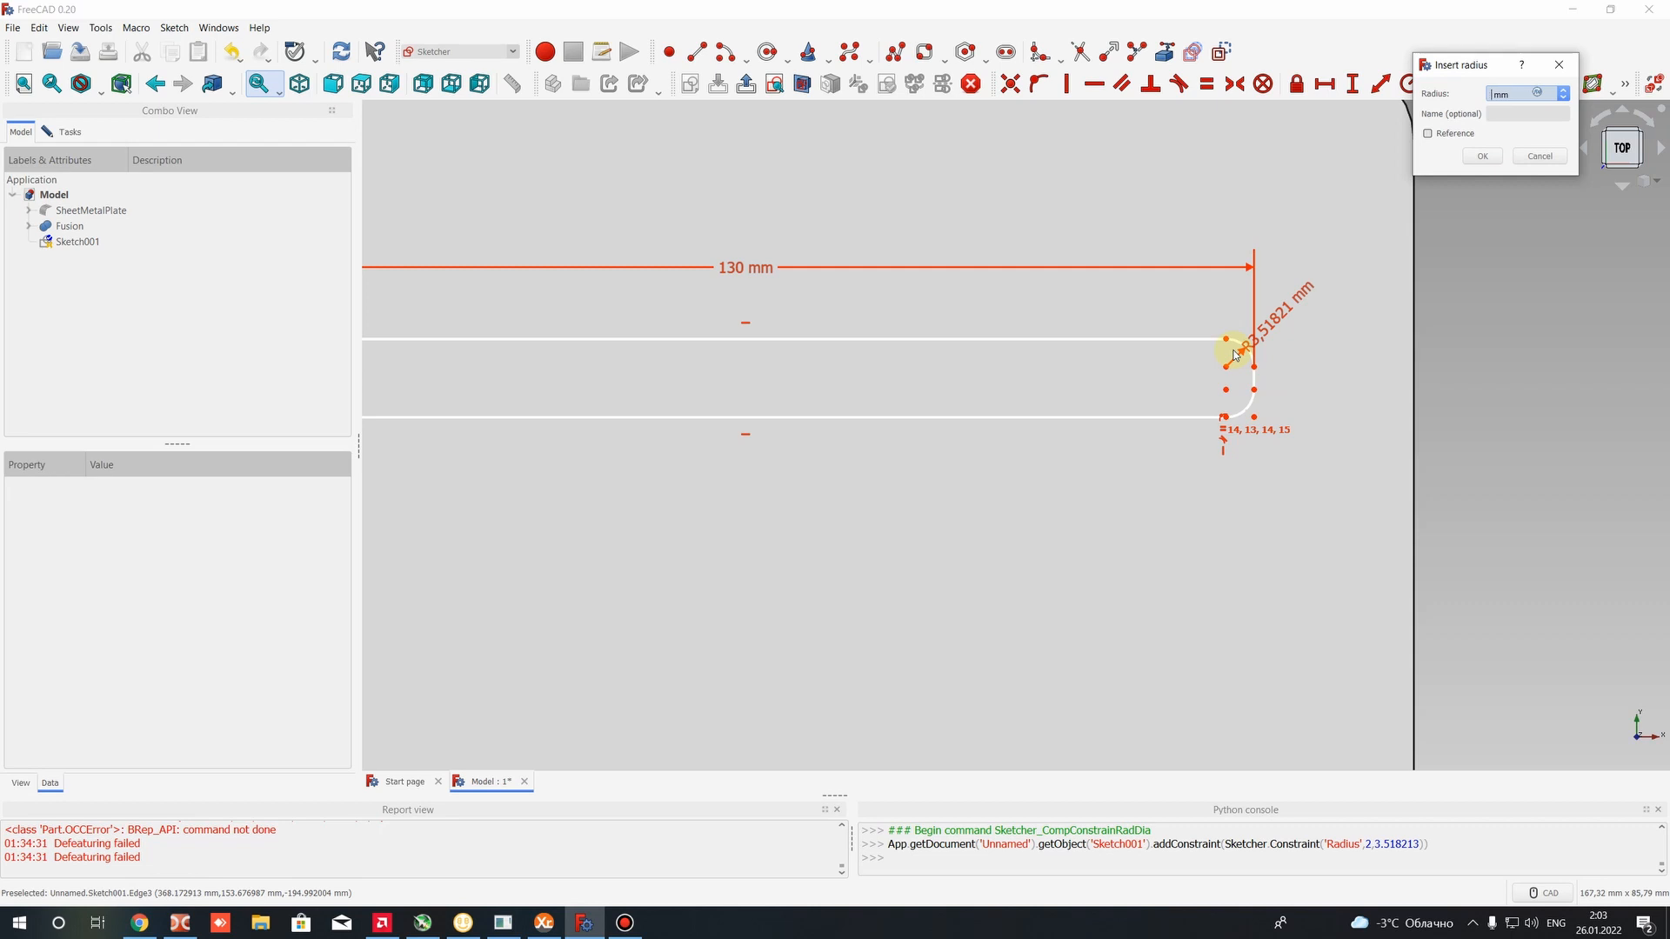
{"action": "key", "text": "Return"}
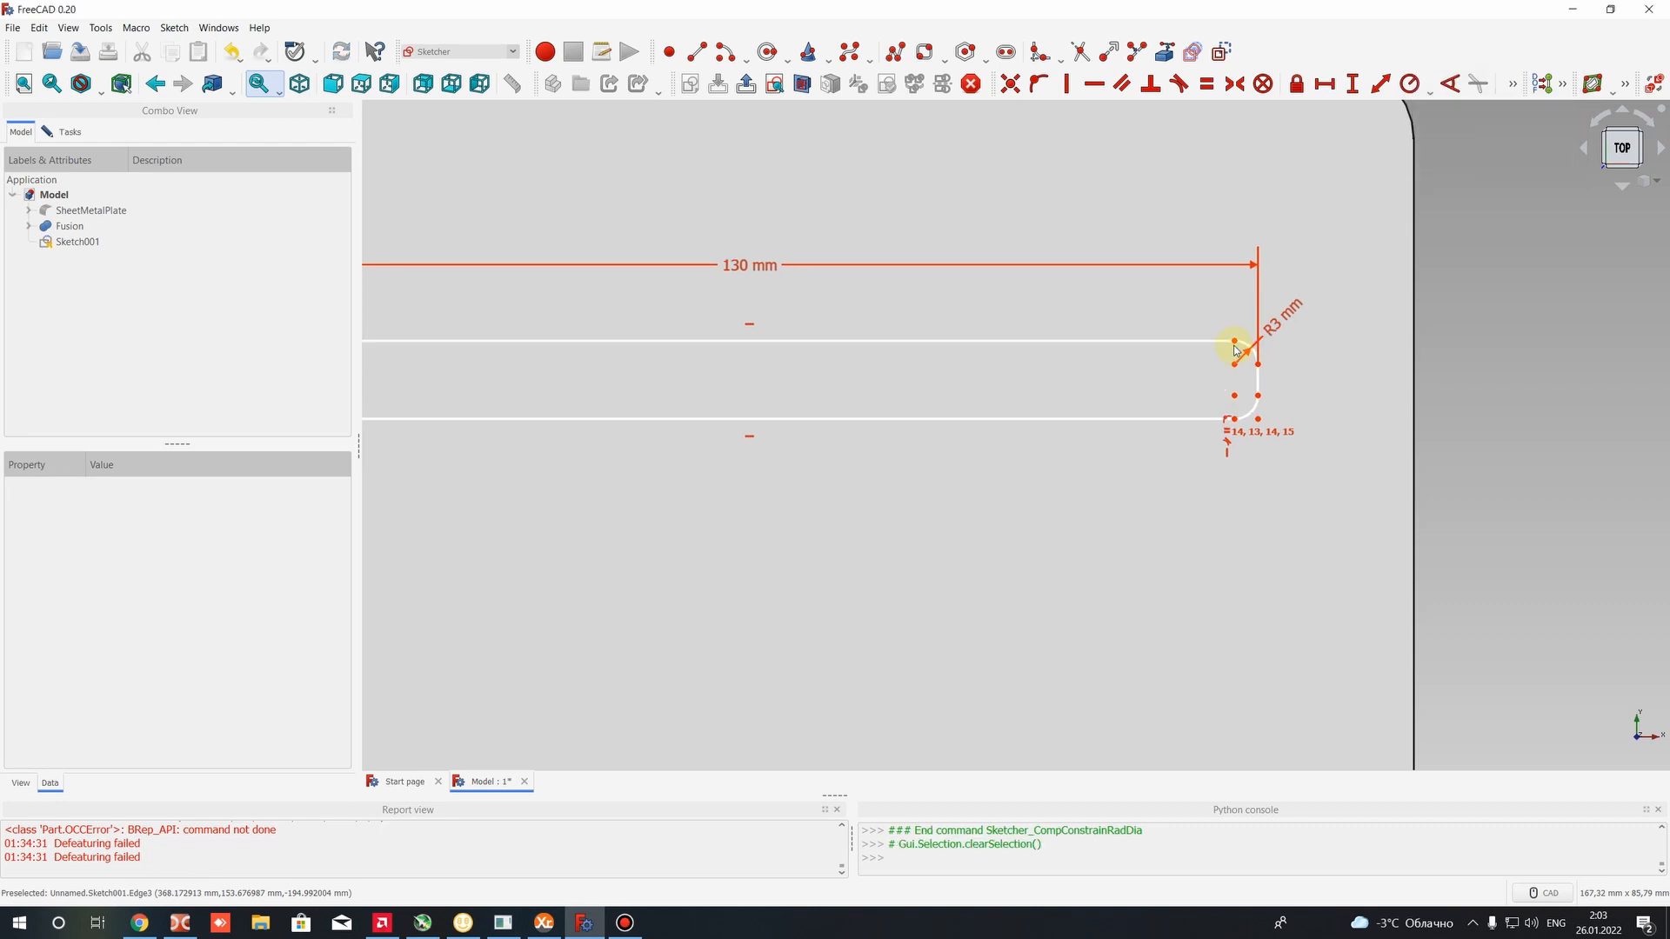
Change the rounded rectangle's corner radius constraint to 4 mm
{"action": "double_click", "coordinate": [1273, 324]}
{"action": "type", "text": "4"}
{"action": "key", "text": "Return"}
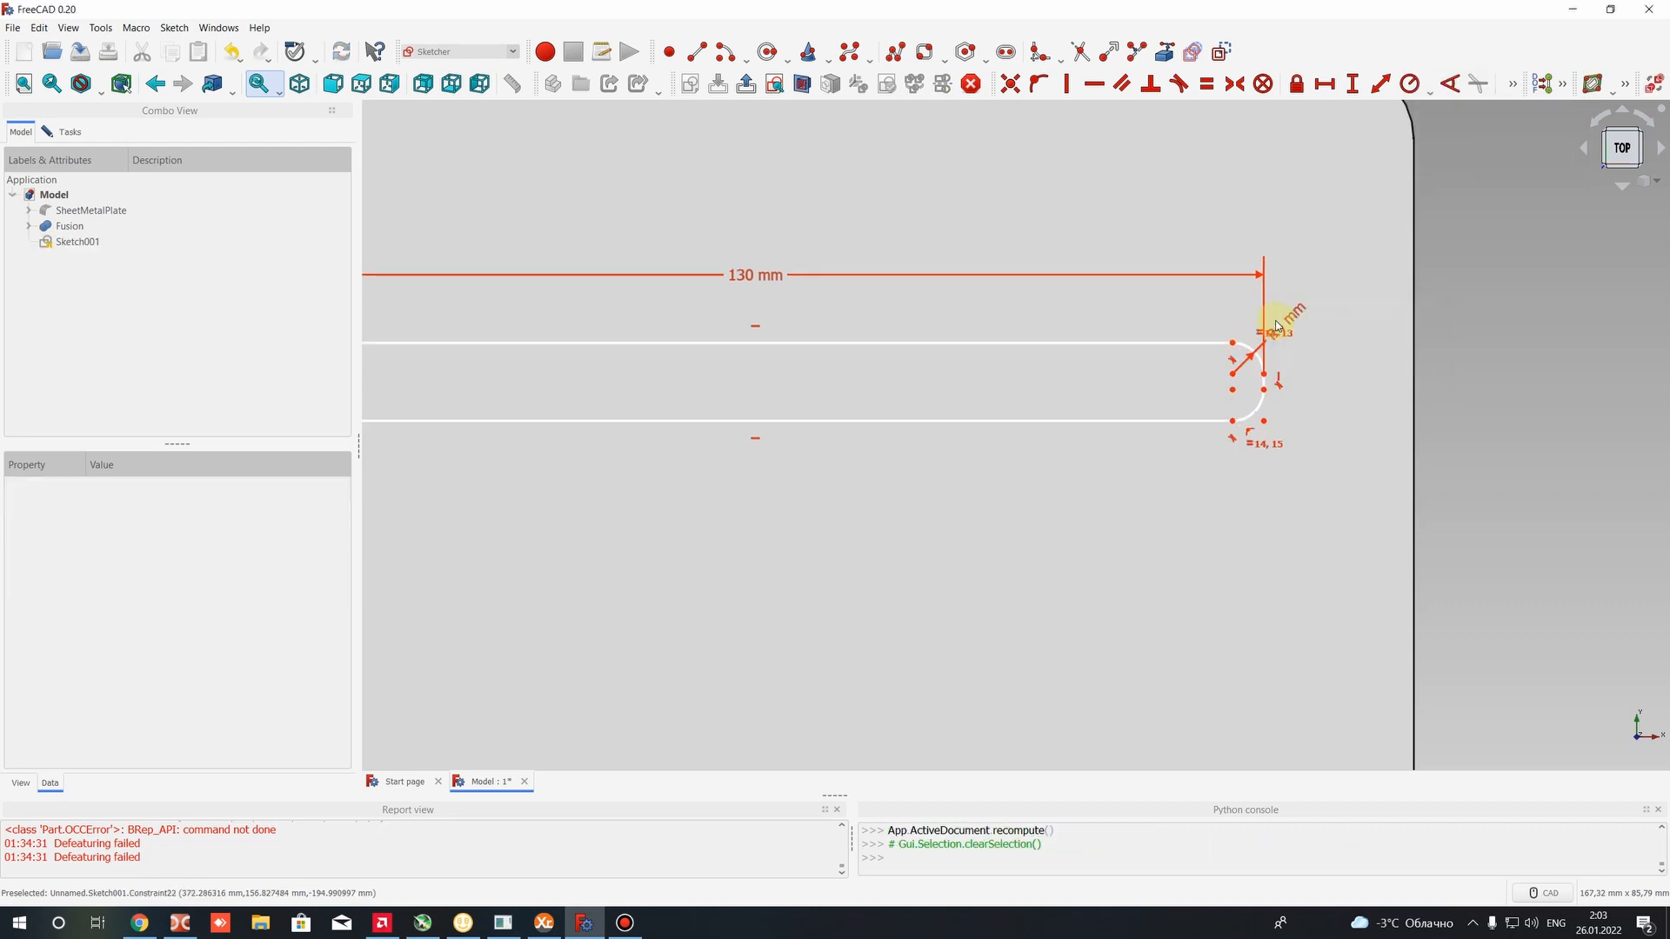
{"action": "scroll", "coordinate": [1058, 303], "scroll_direction": "down", "scroll_amount": 5}
{"action": "scroll", "coordinate": [964, 310], "scroll_direction": "up", "scroll_amount": 5}
{"action": "scroll", "coordinate": [1032, 335], "scroll_direction": "down", "scroll_amount": 3}
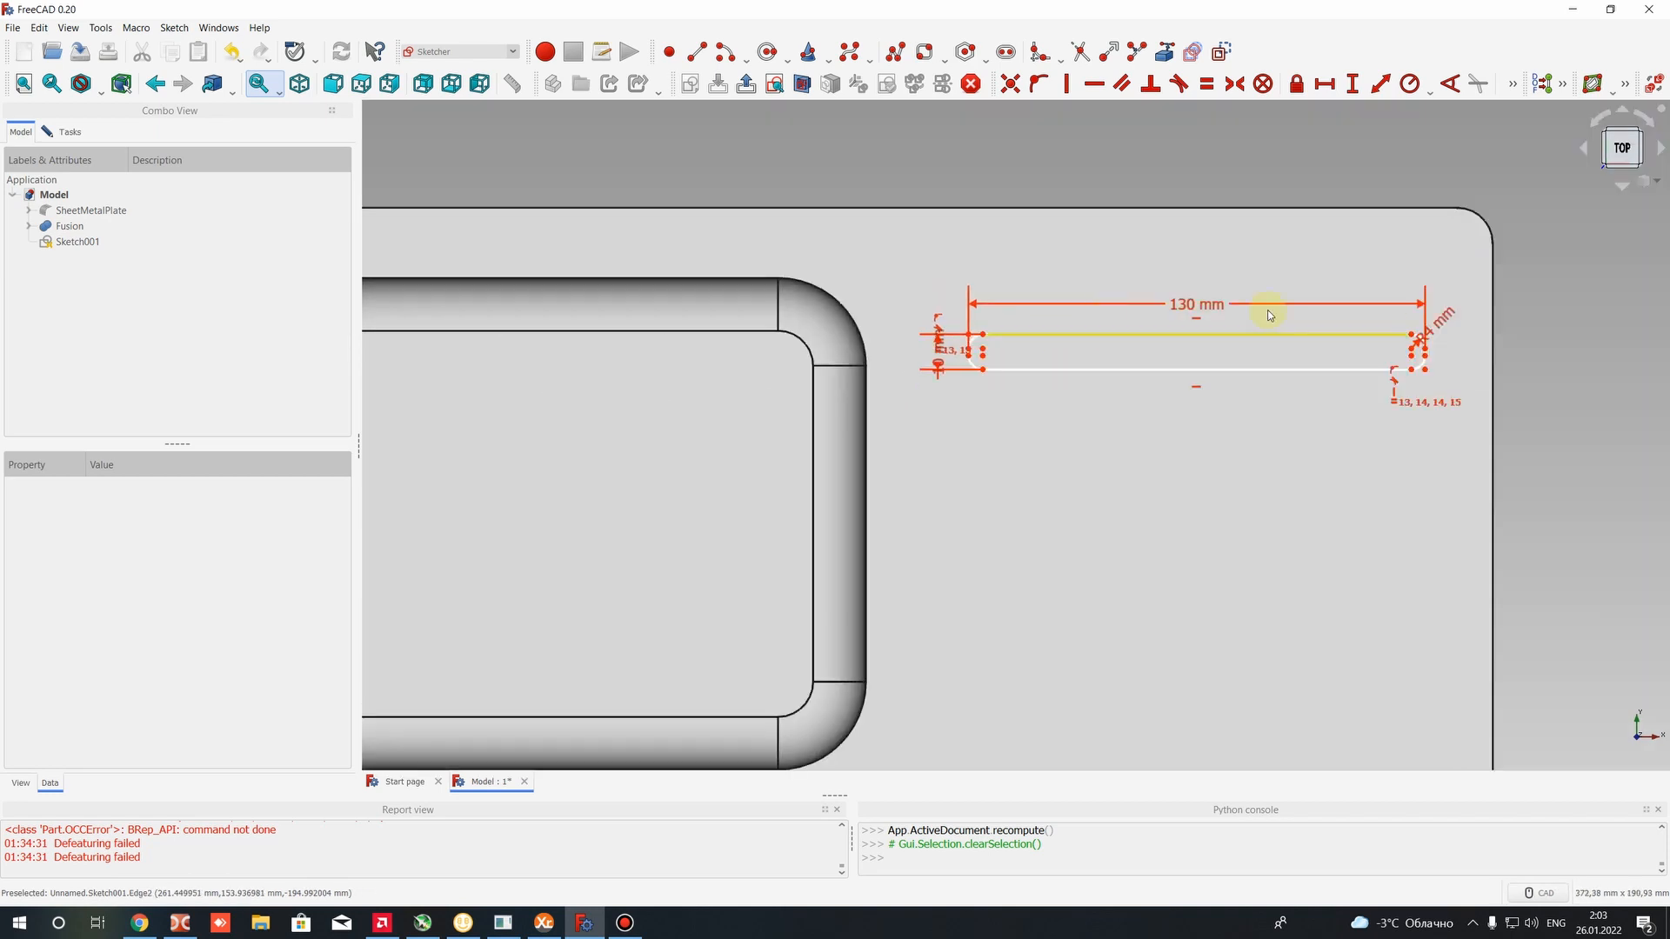
{"action": "scroll", "coordinate": [1434, 333], "scroll_direction": "up", "scroll_amount": 3}
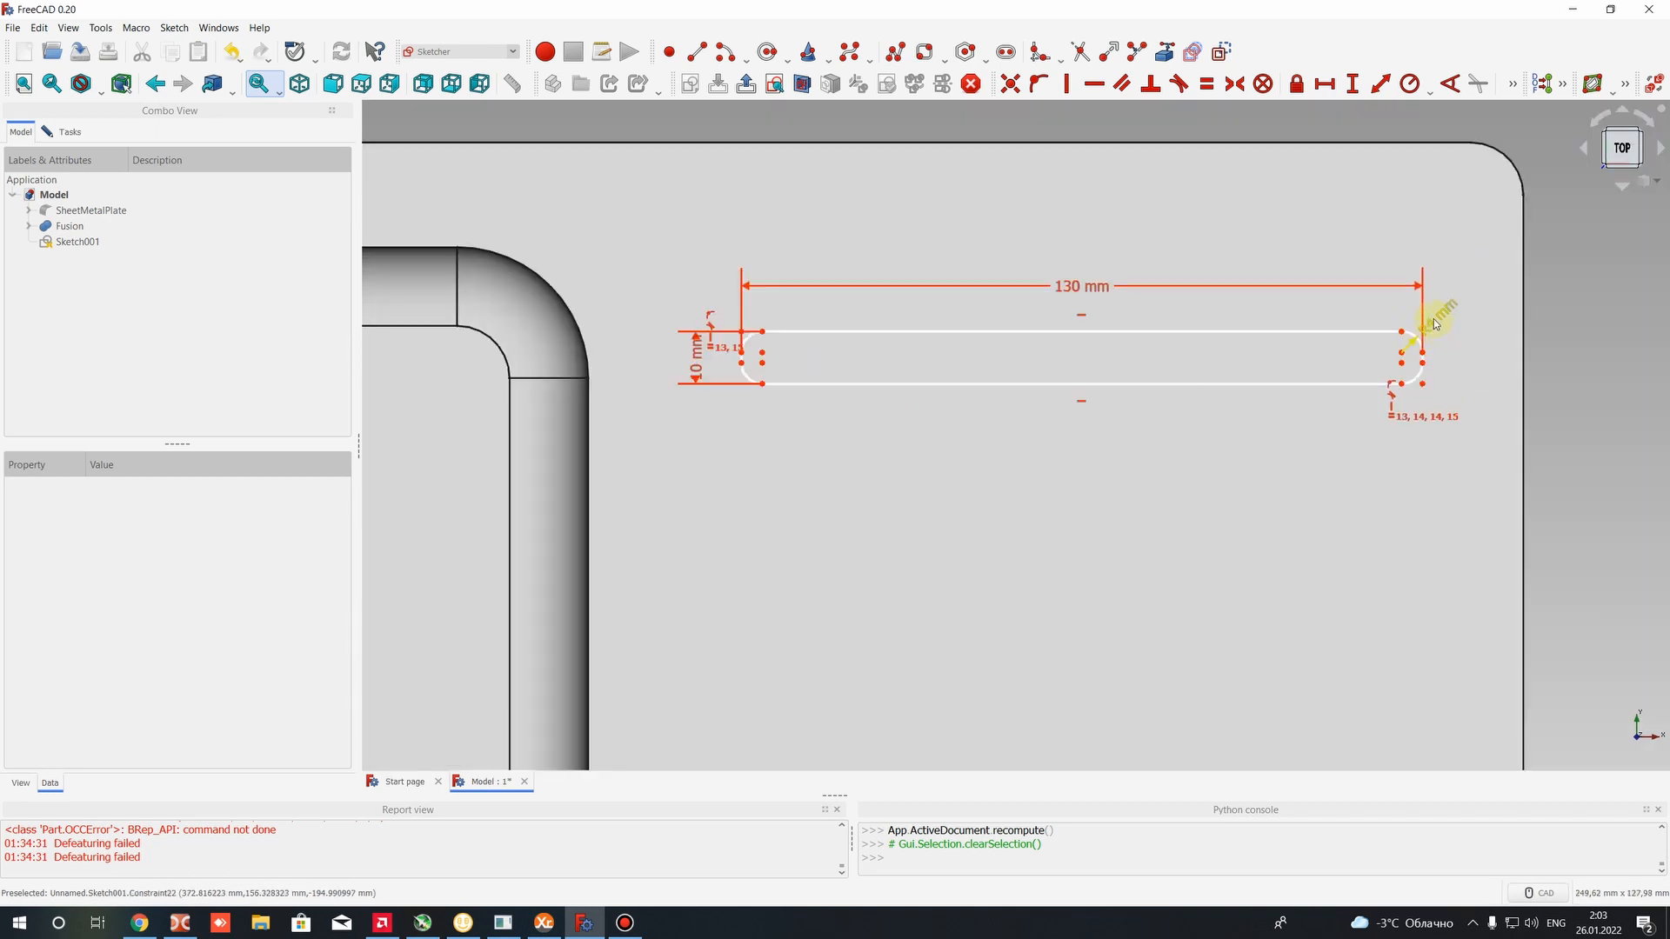
{"action": "scroll", "coordinate": [1128, 379], "scroll_direction": "down", "scroll_amount": 3}
{"action": "scroll", "coordinate": [984, 300], "scroll_direction": "up", "scroll_amount": 3}
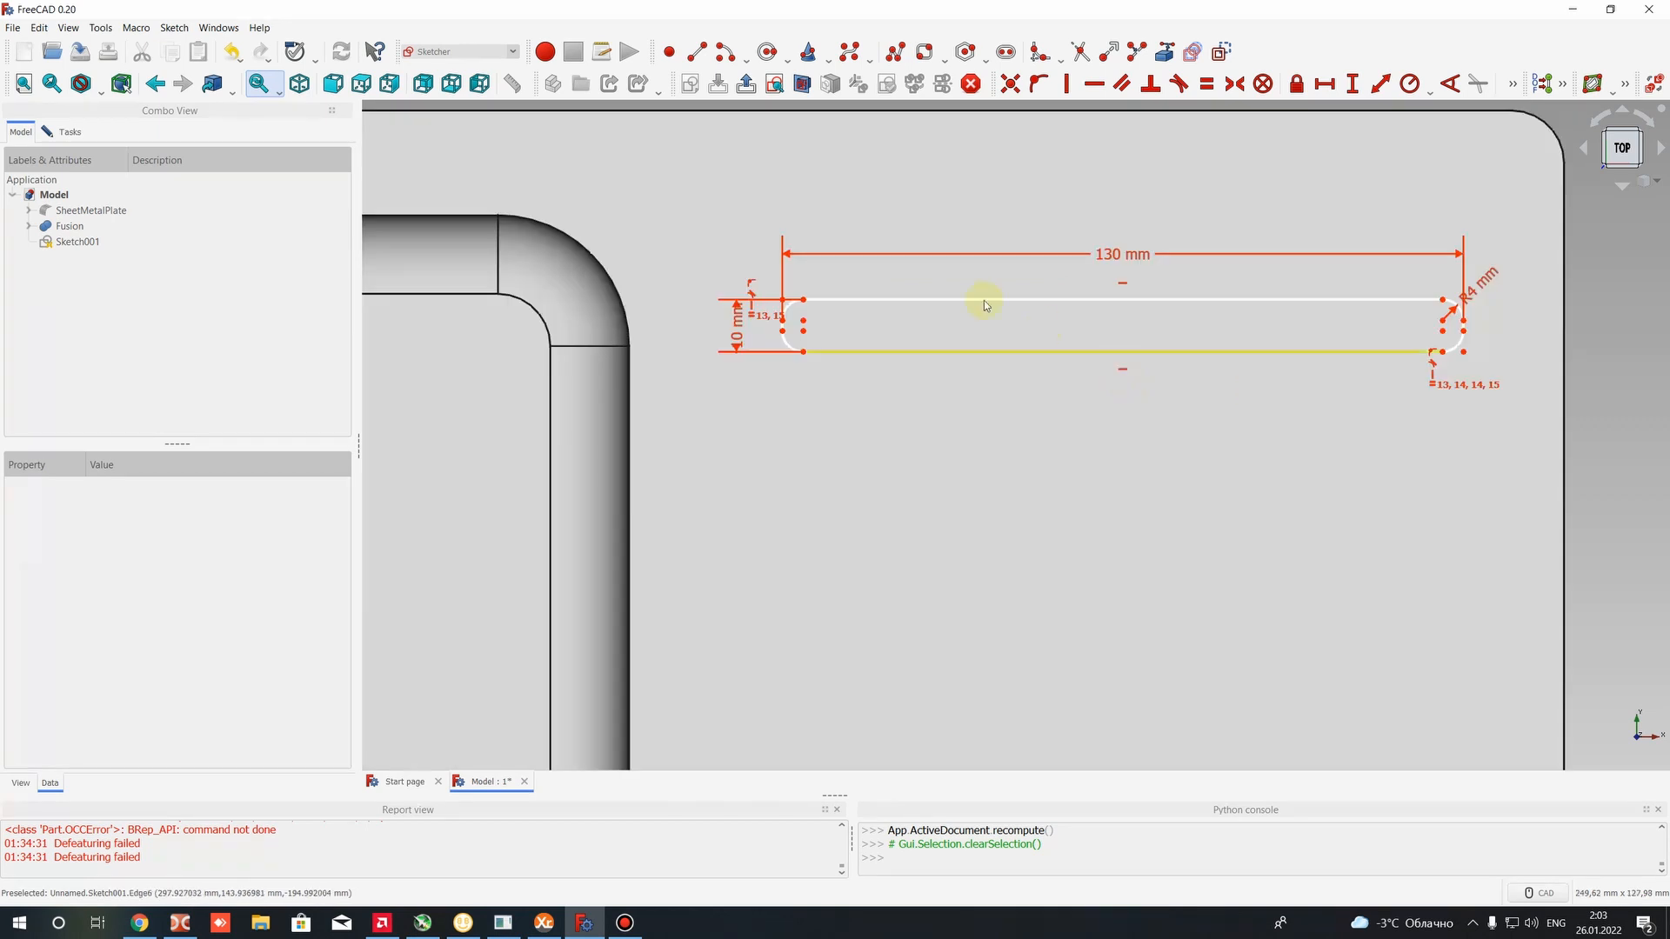
Move the rounded rectangle about 5 mm toward the raised box
{"action": "left_click", "coordinate": [801, 301]}
{"action": "scroll", "coordinate": [796, 264], "scroll_direction": "down", "scroll_amount": 2}
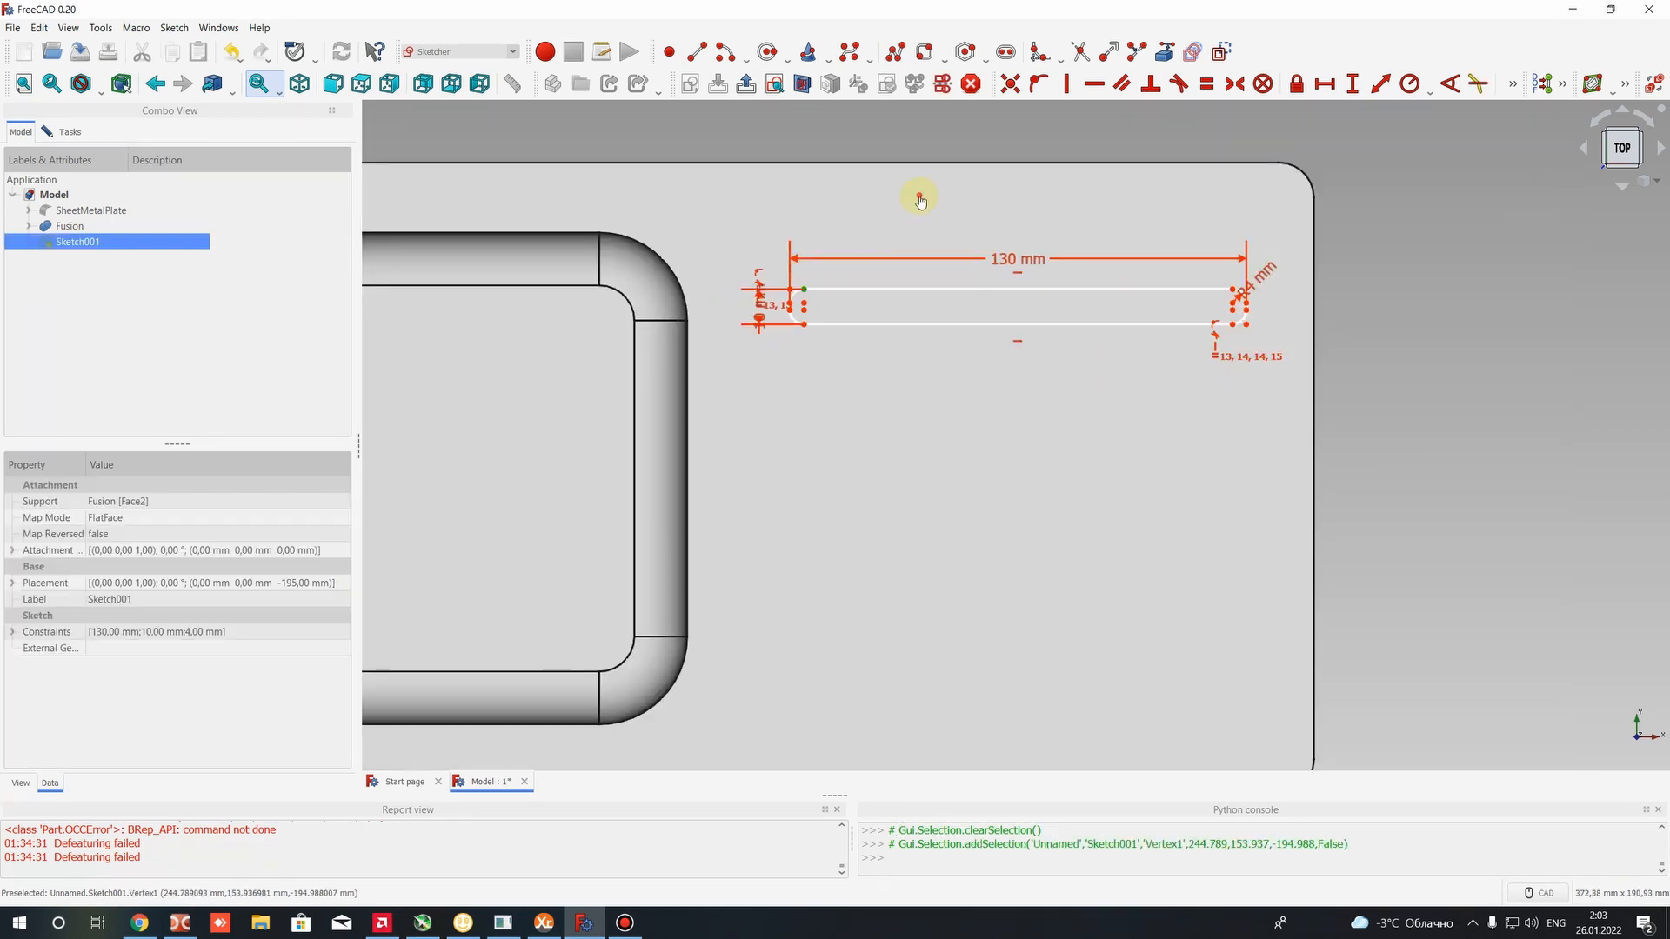
{"action": "left_click", "coordinate": [913, 193]}
{"action": "mouse_move", "coordinate": [790, 294]}
{"action": "left_mouse_down"}
{"action": "mouse_move", "coordinate": [788, 275]}
{"action": "mouse_move", "coordinate": [801, 306]}
{"action": "mouse_move", "coordinate": [776, 296]}
{"action": "left_mouse_up"}
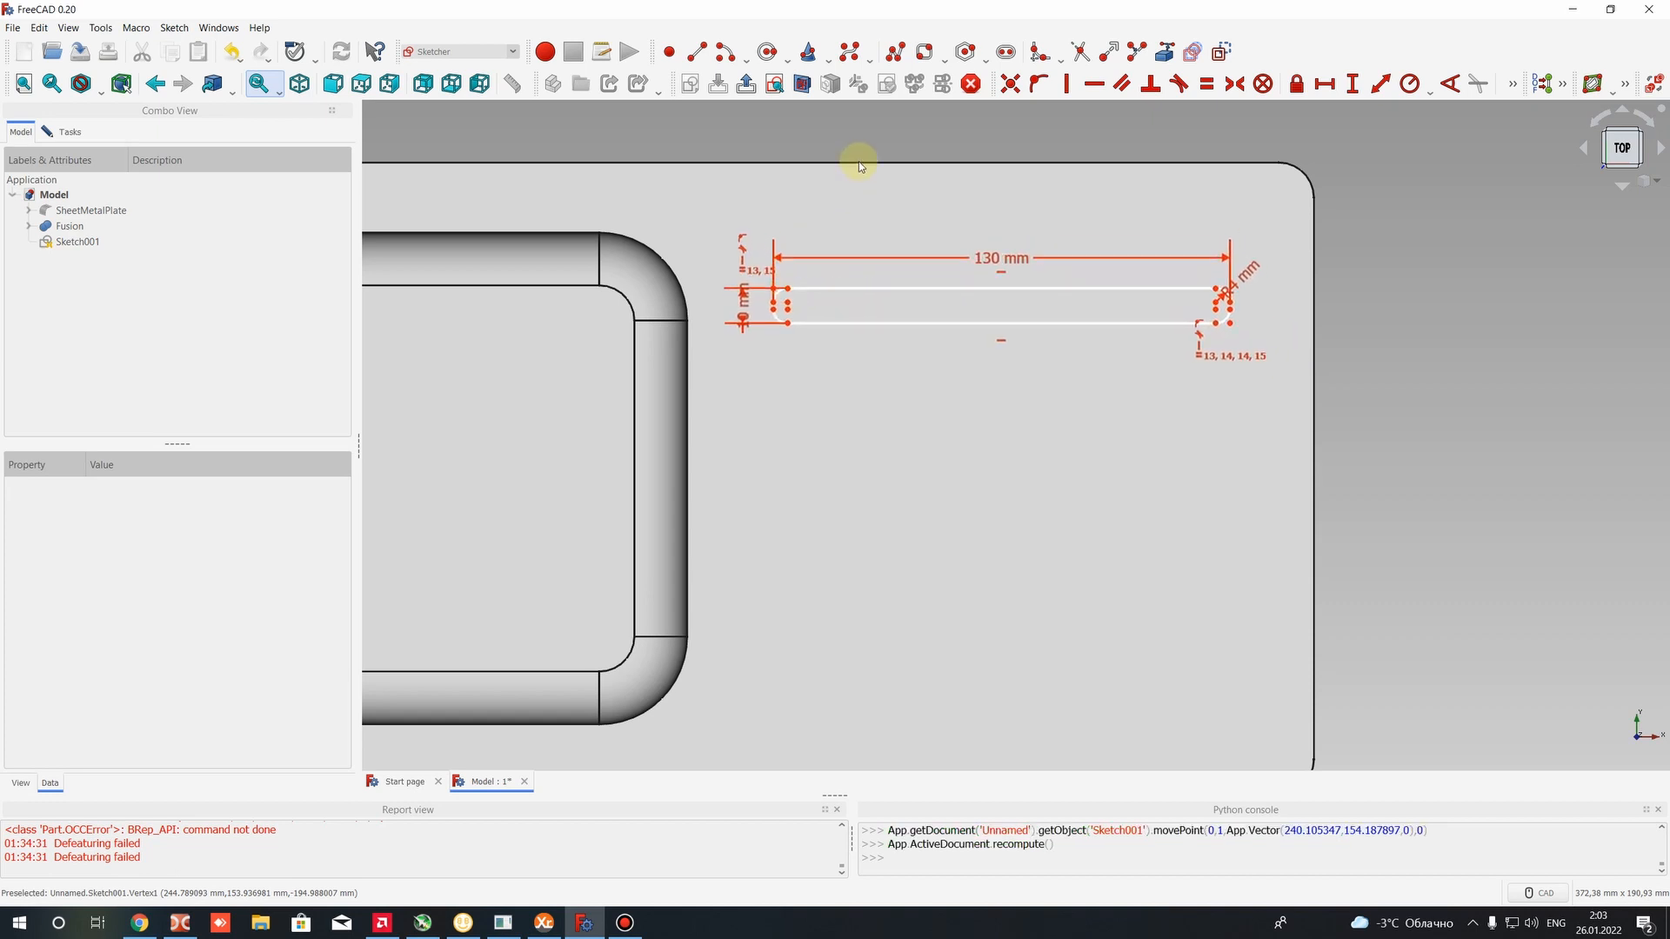
Link the flange's straight upper edge into the sketch as external geometry
{"action": "scroll", "coordinate": [801, 118], "scroll_direction": "up", "scroll_amount": 2}
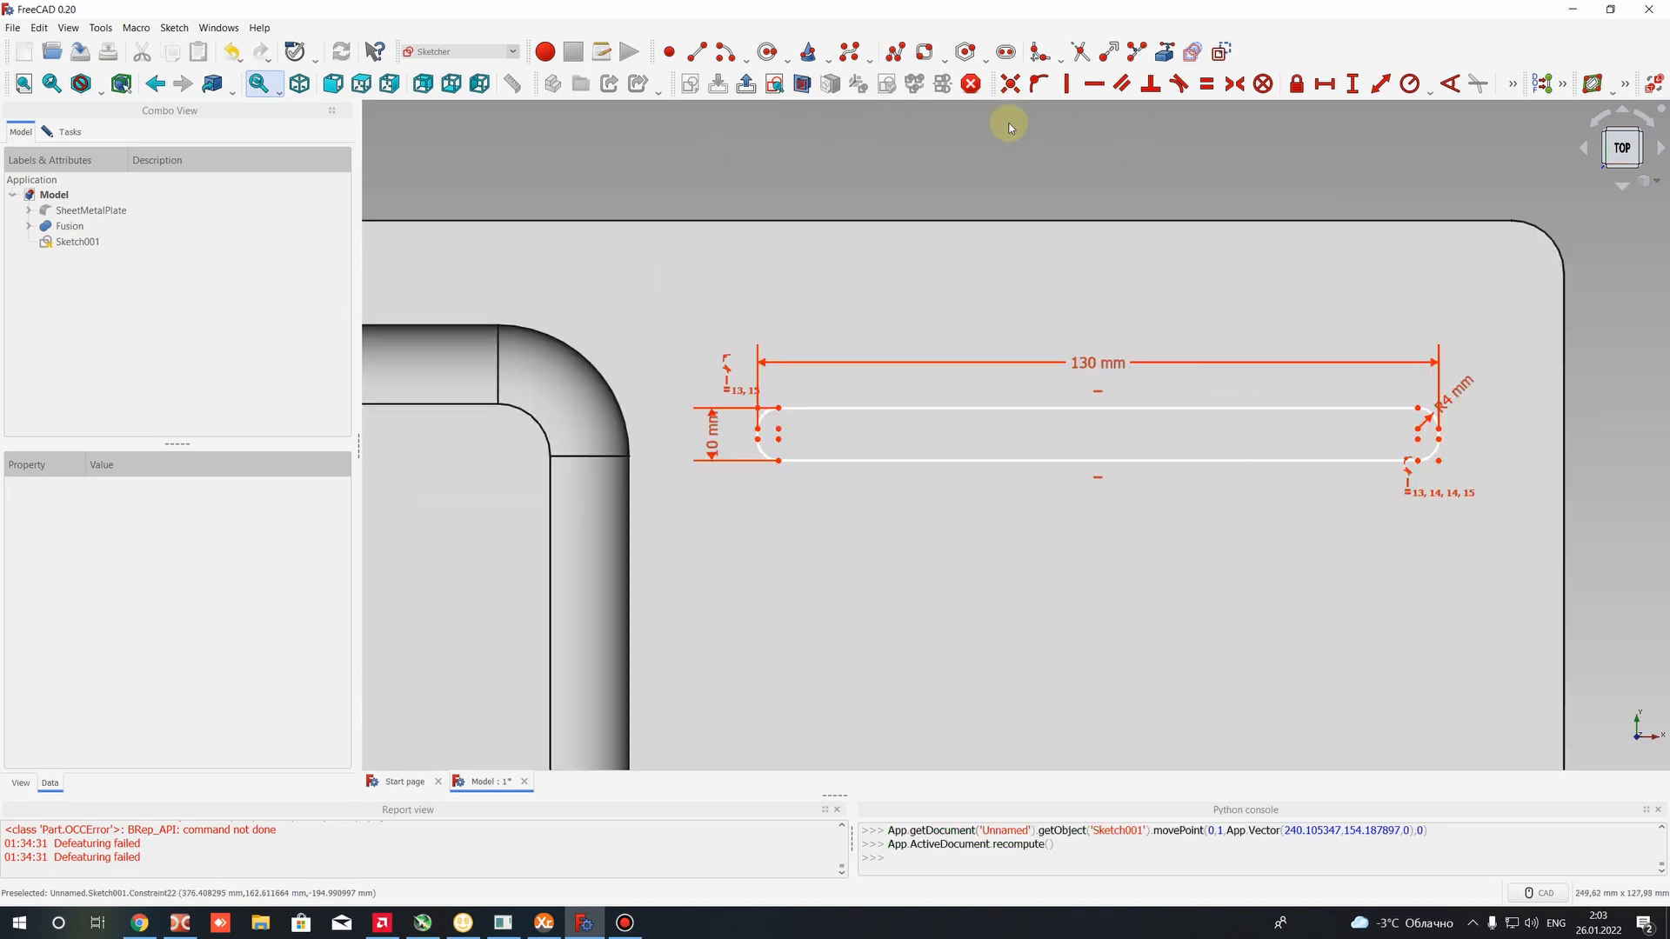
{"action": "scroll", "coordinate": [1009, 128], "scroll_direction": "down", "scroll_amount": 4}
{"action": "scroll", "coordinate": [1168, 135], "scroll_direction": "up", "scroll_amount": 2}
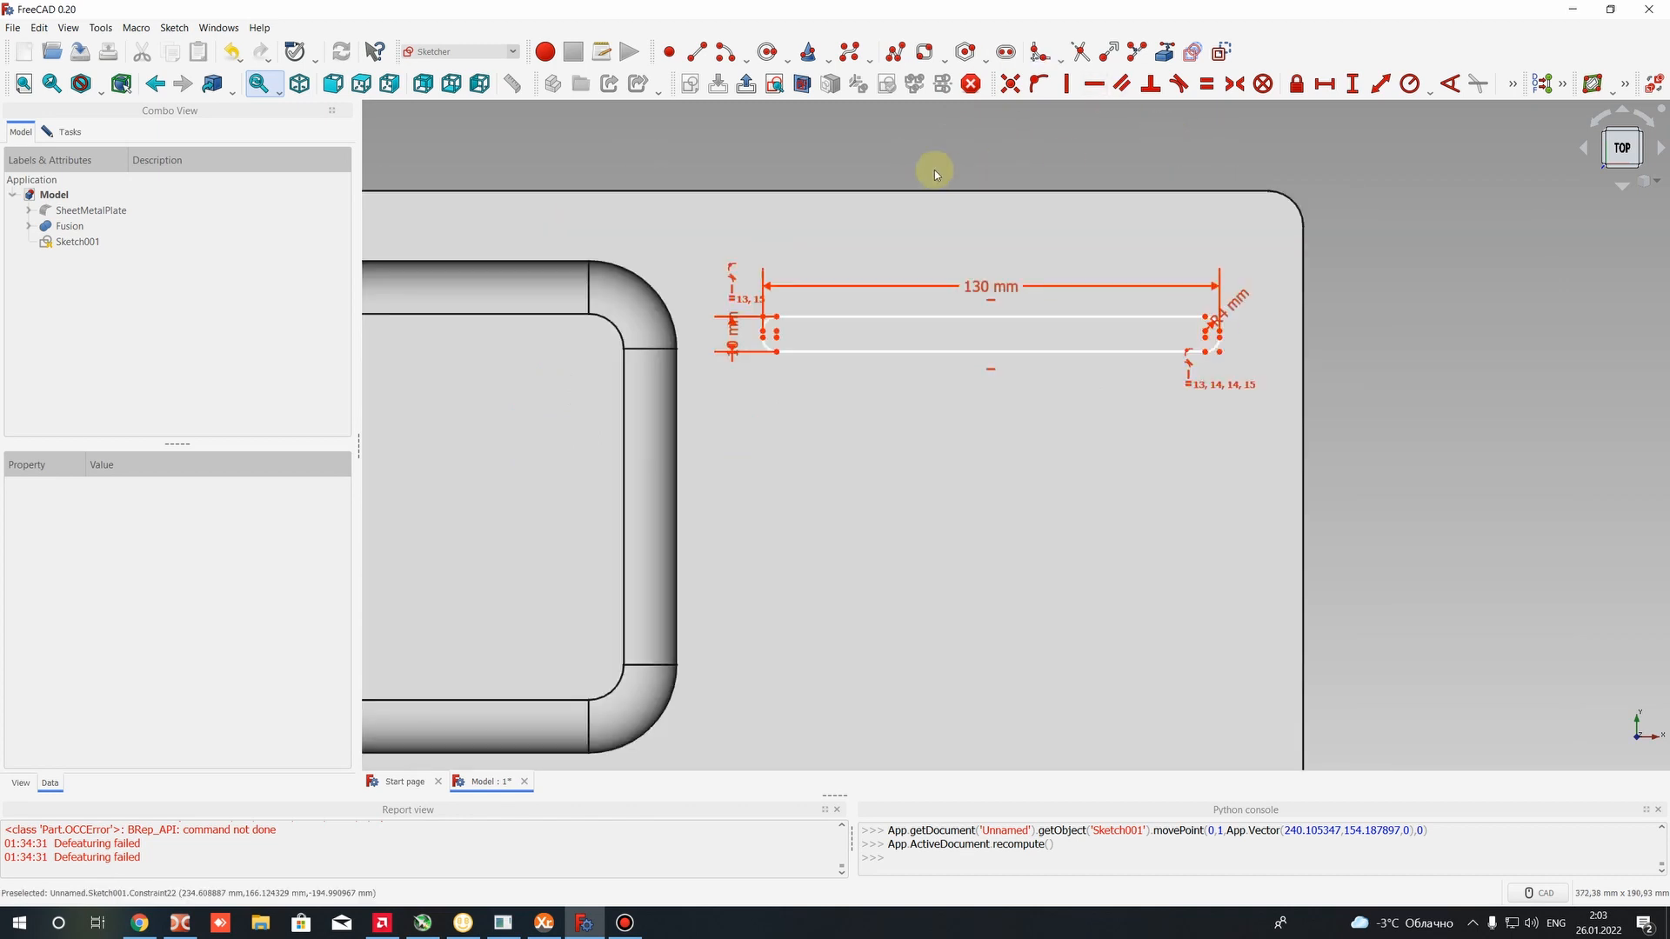
{"action": "left_click", "coordinate": [1166, 52]}
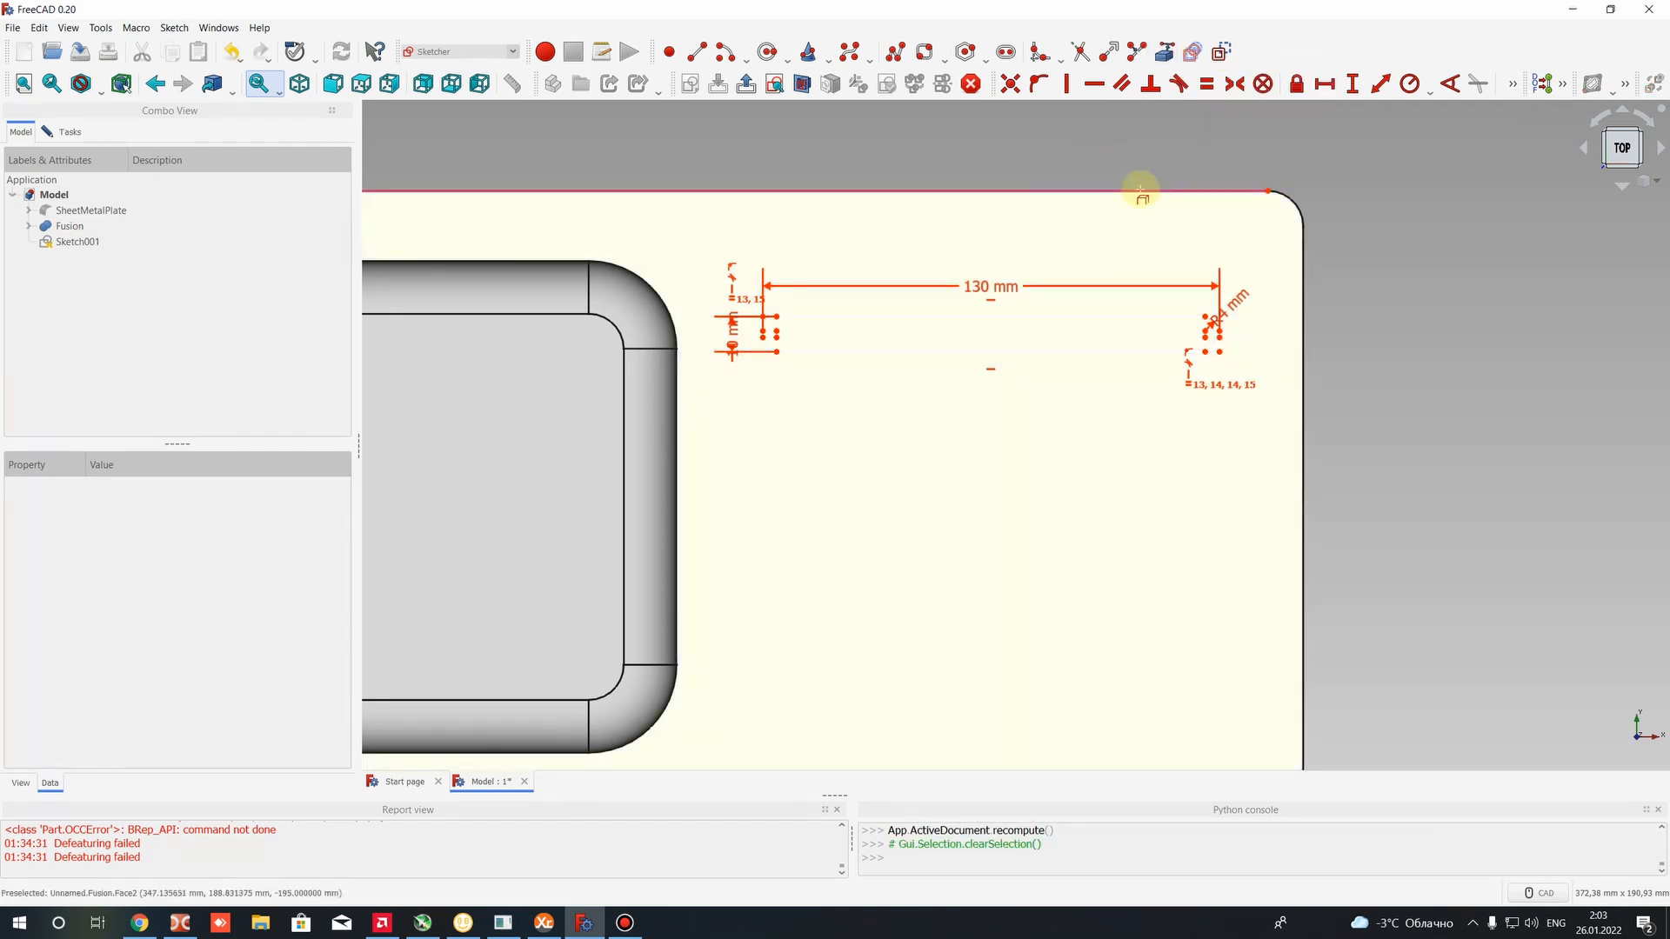
Constrain the vertical distance between the linked upper edge's endpoint and the slot's upper line to 30 mm
{"action": "left_click", "coordinate": [1269, 191]}
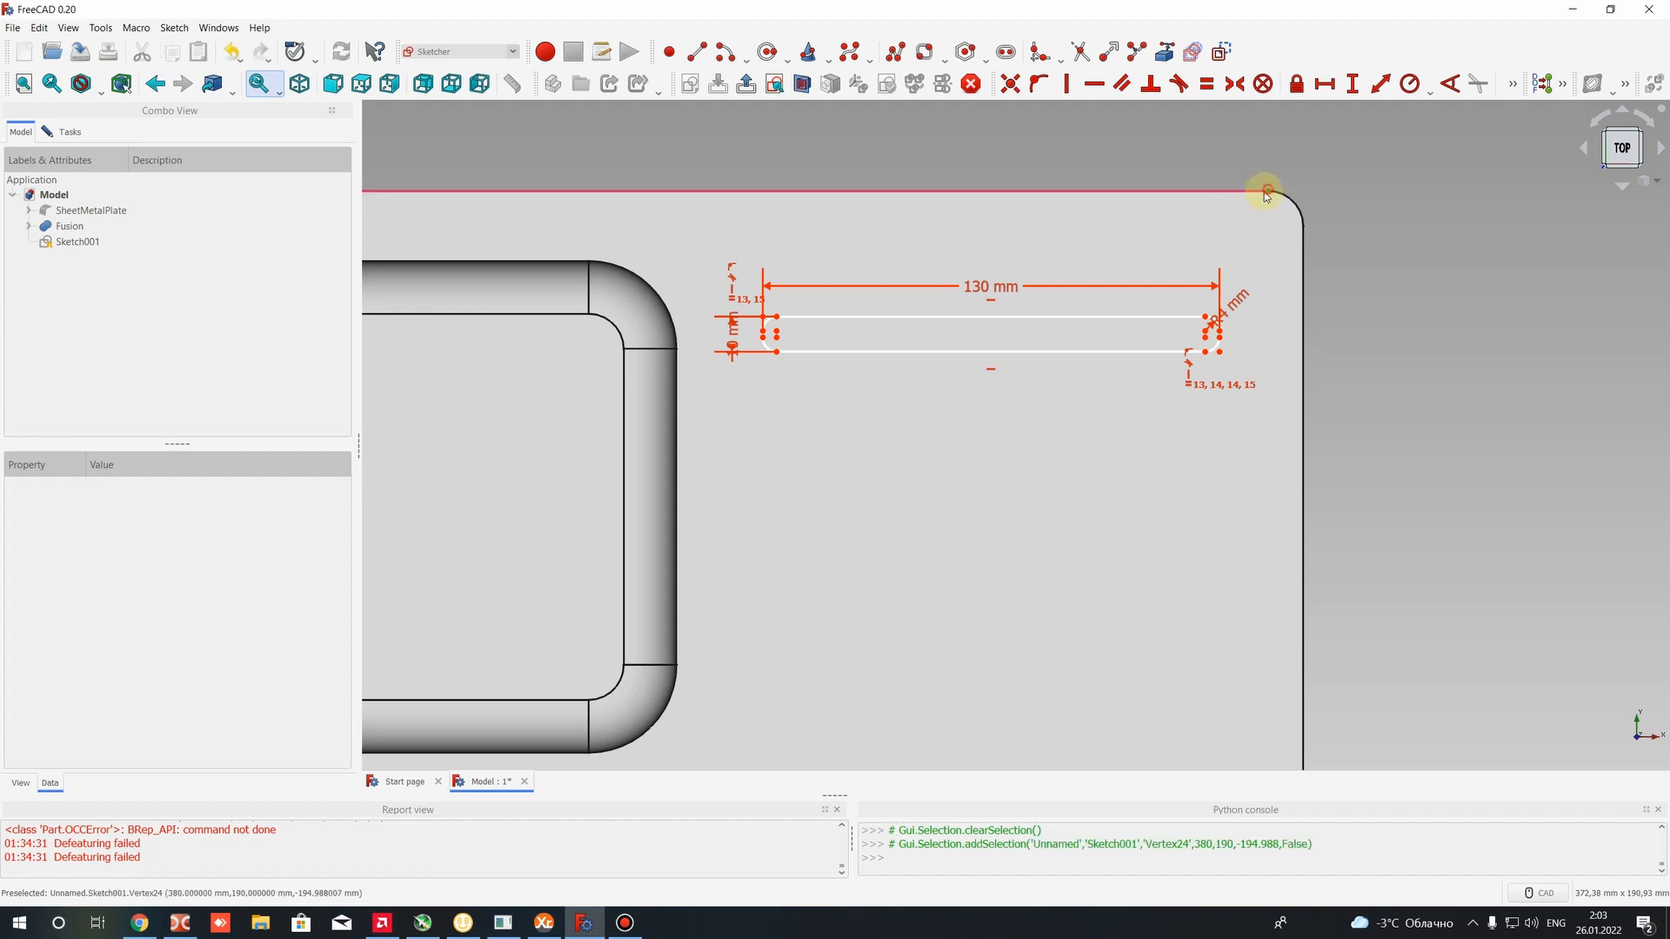
{"action": "left_click", "coordinate": [775, 317]}
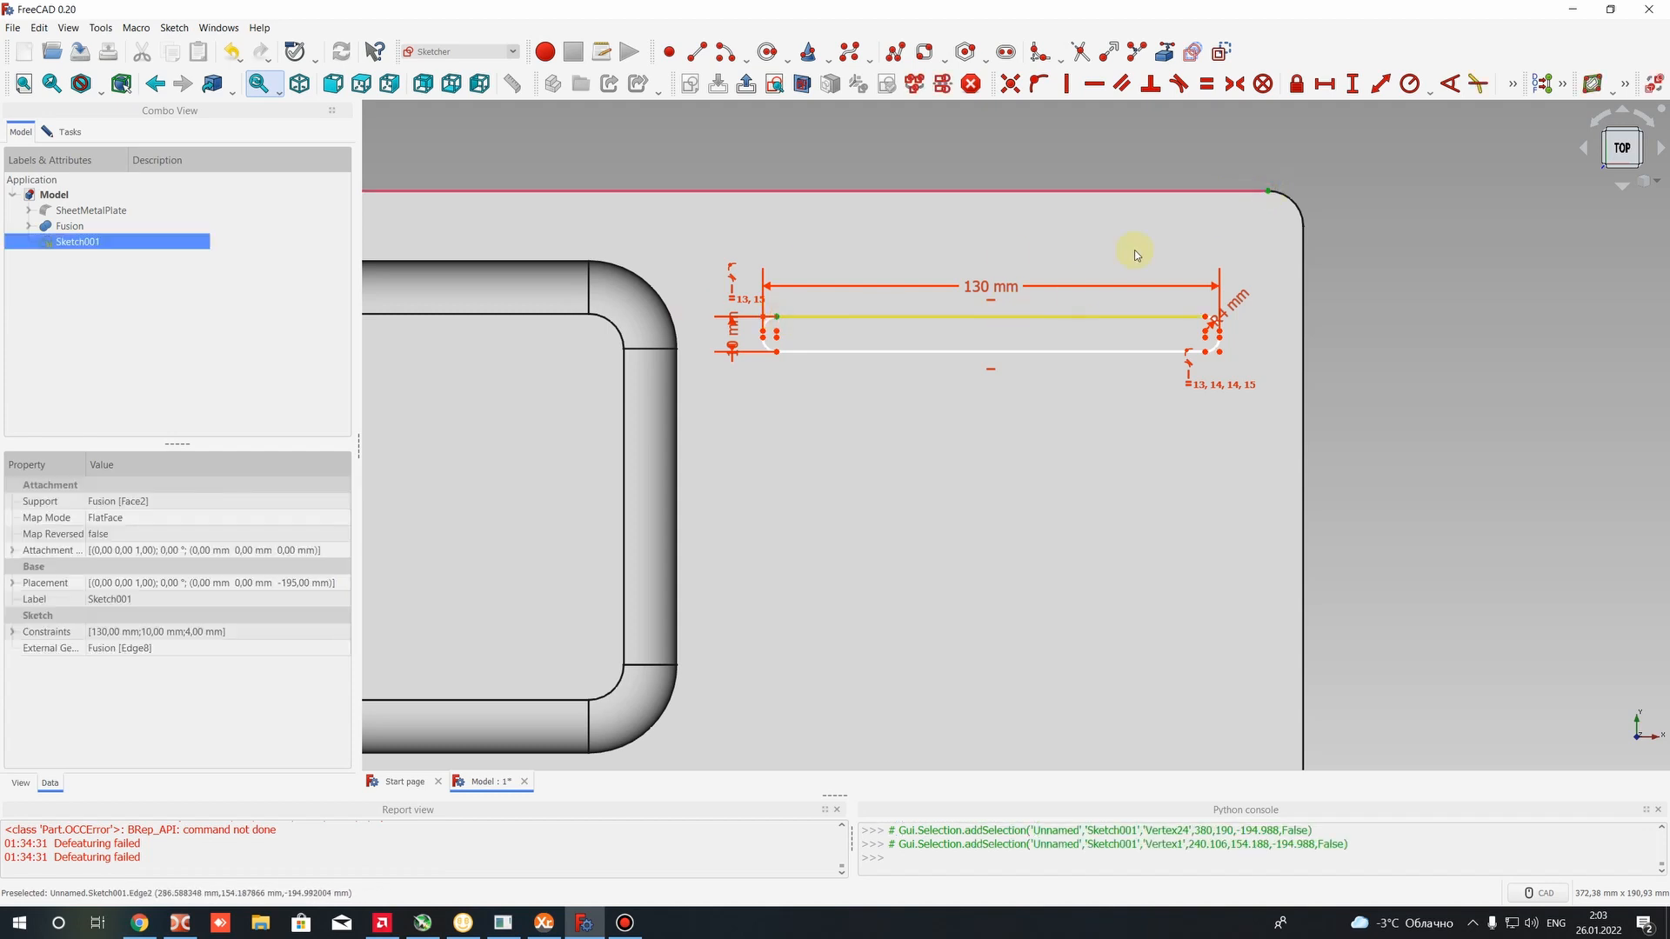
{"action": "left_click", "coordinate": [1351, 83]}
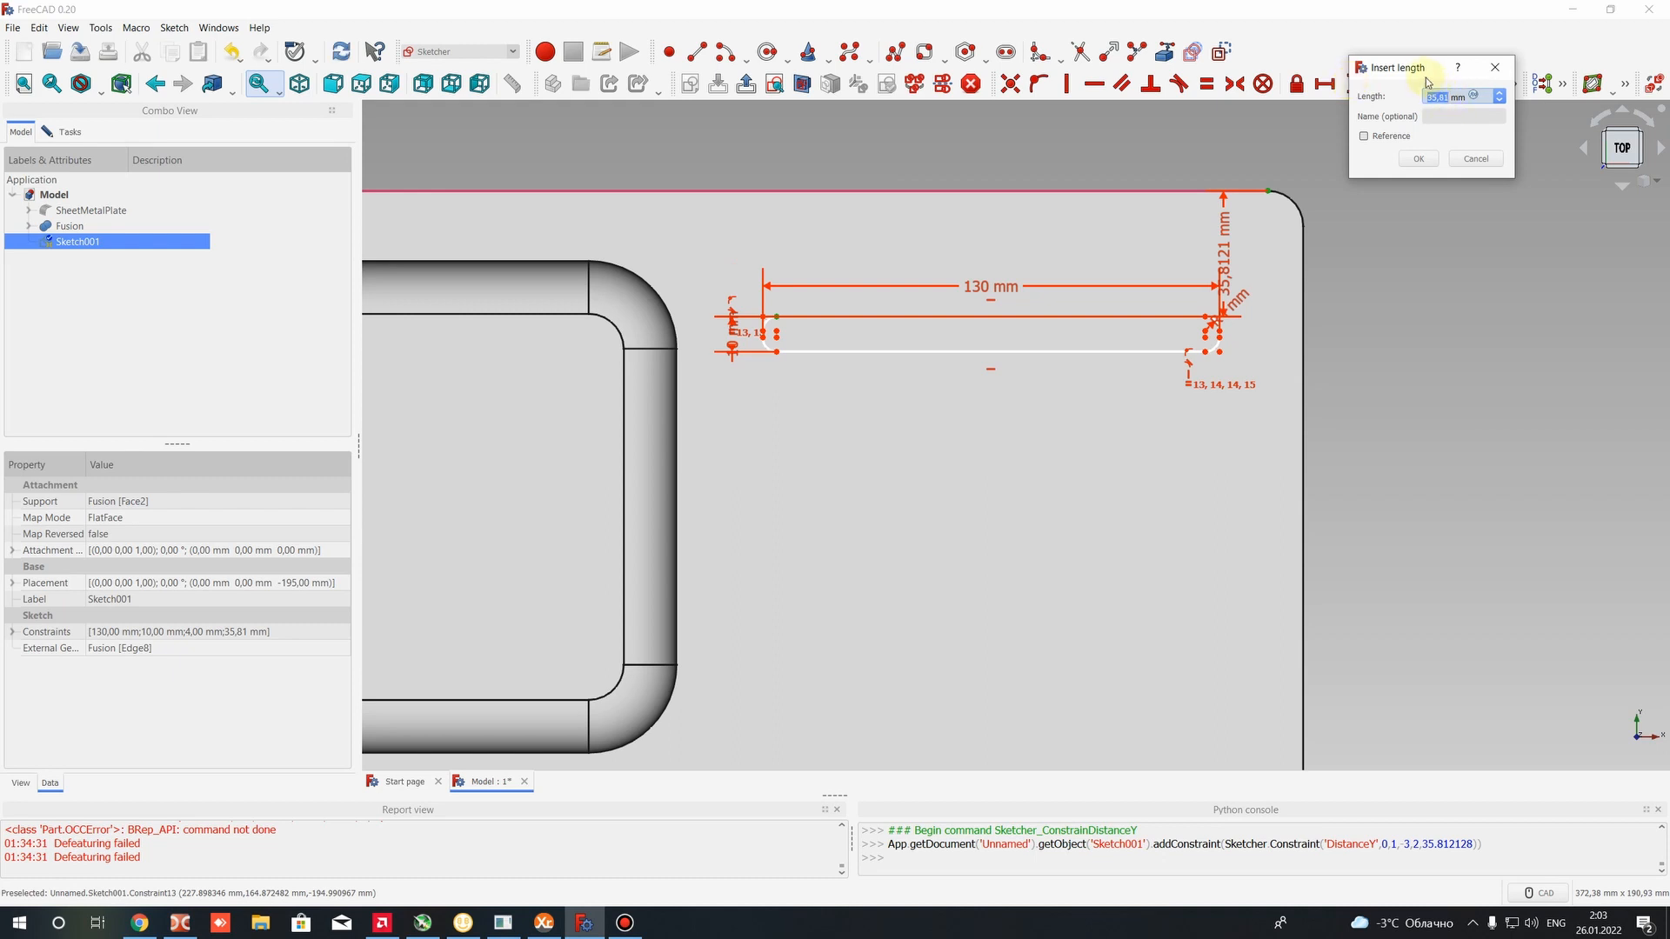
{"action": "left_click_drag", "start_coordinate": [1407, 68], "coordinate": [1361, 233]}
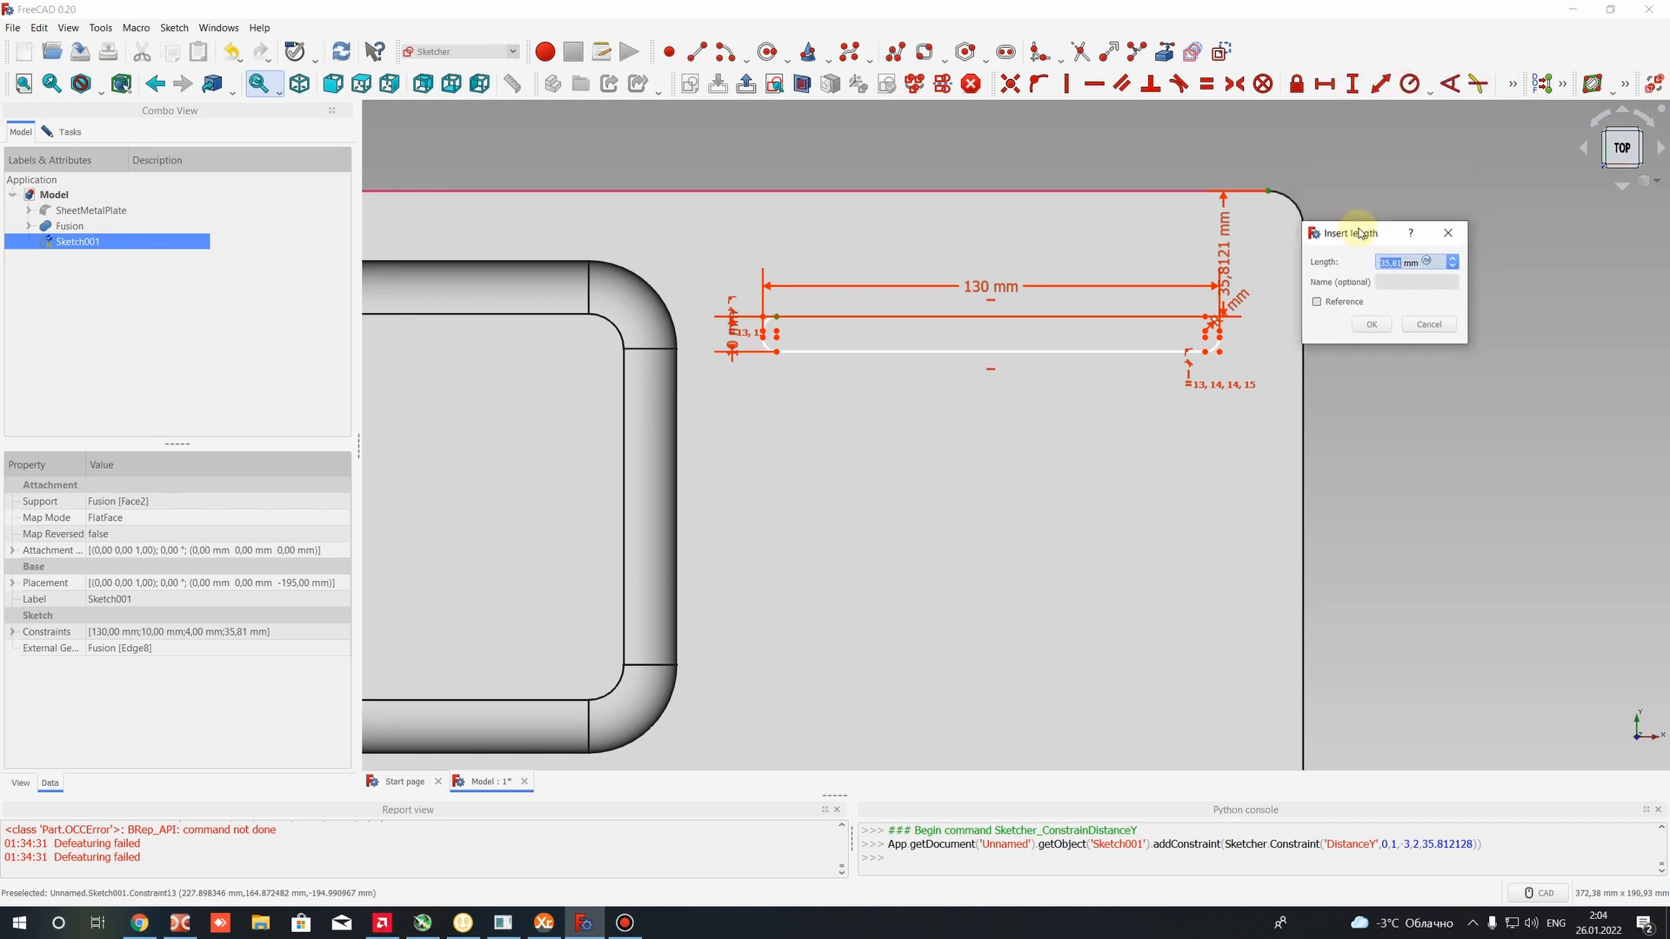
{"action": "type", "text": "30"}
{"action": "key", "text": "Return"}
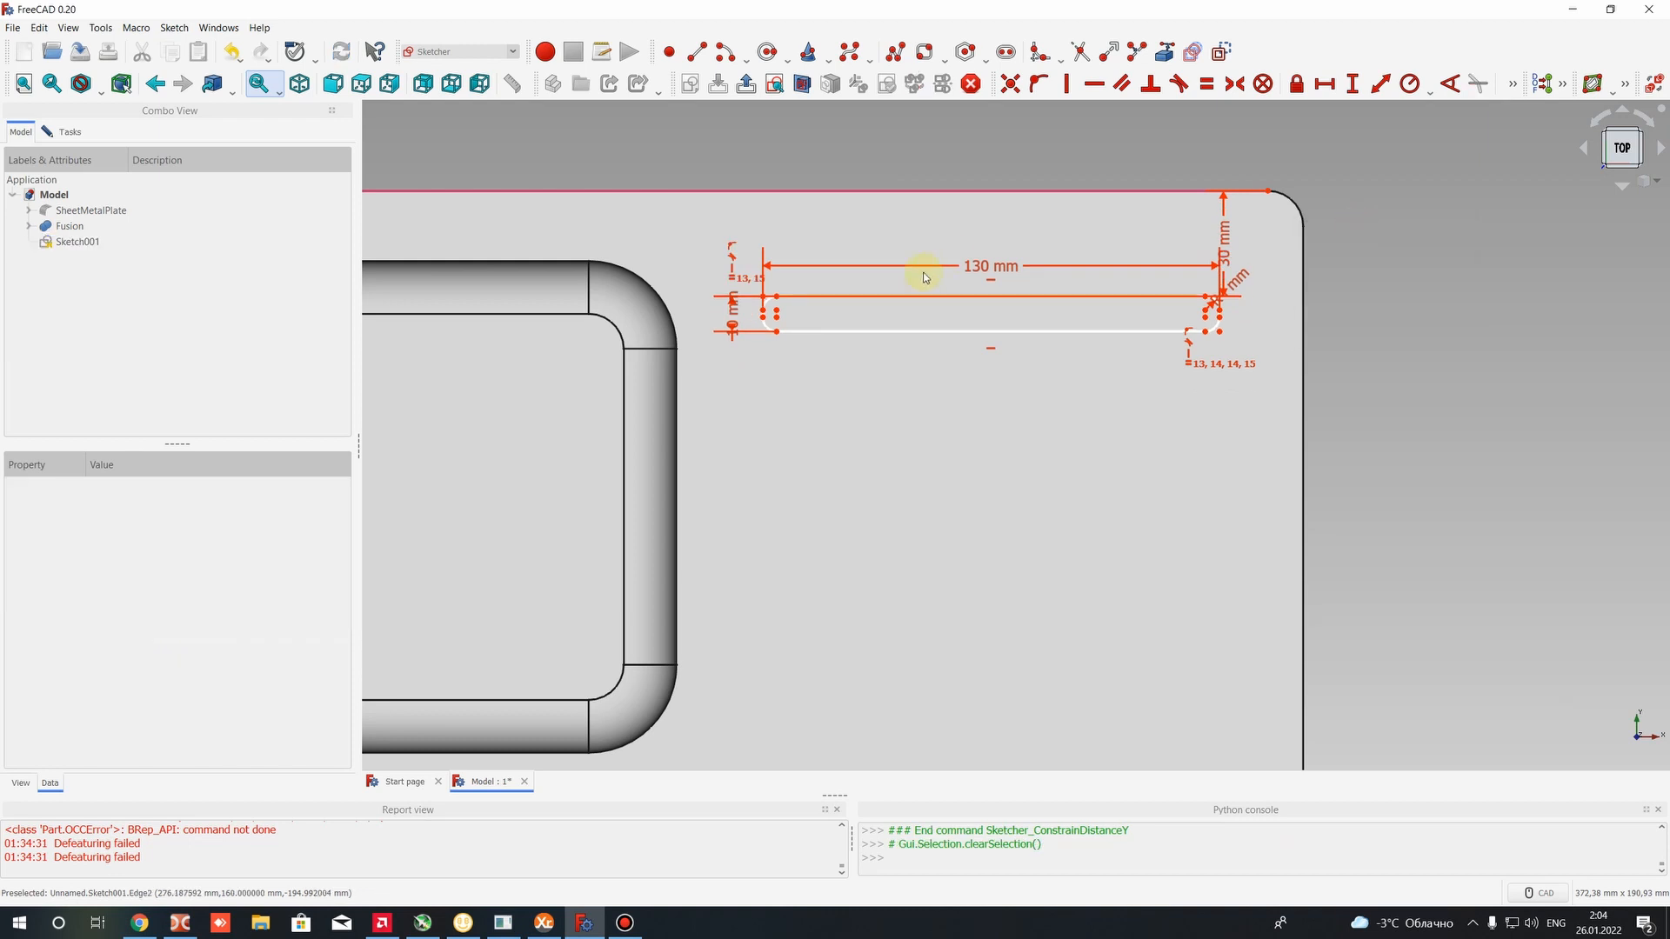
Move the sketch's dimension labels clear of the slot outline and close the sketch
{"action": "left_click_drag", "start_coordinate": [1237, 242], "coordinate": [1385, 261]}
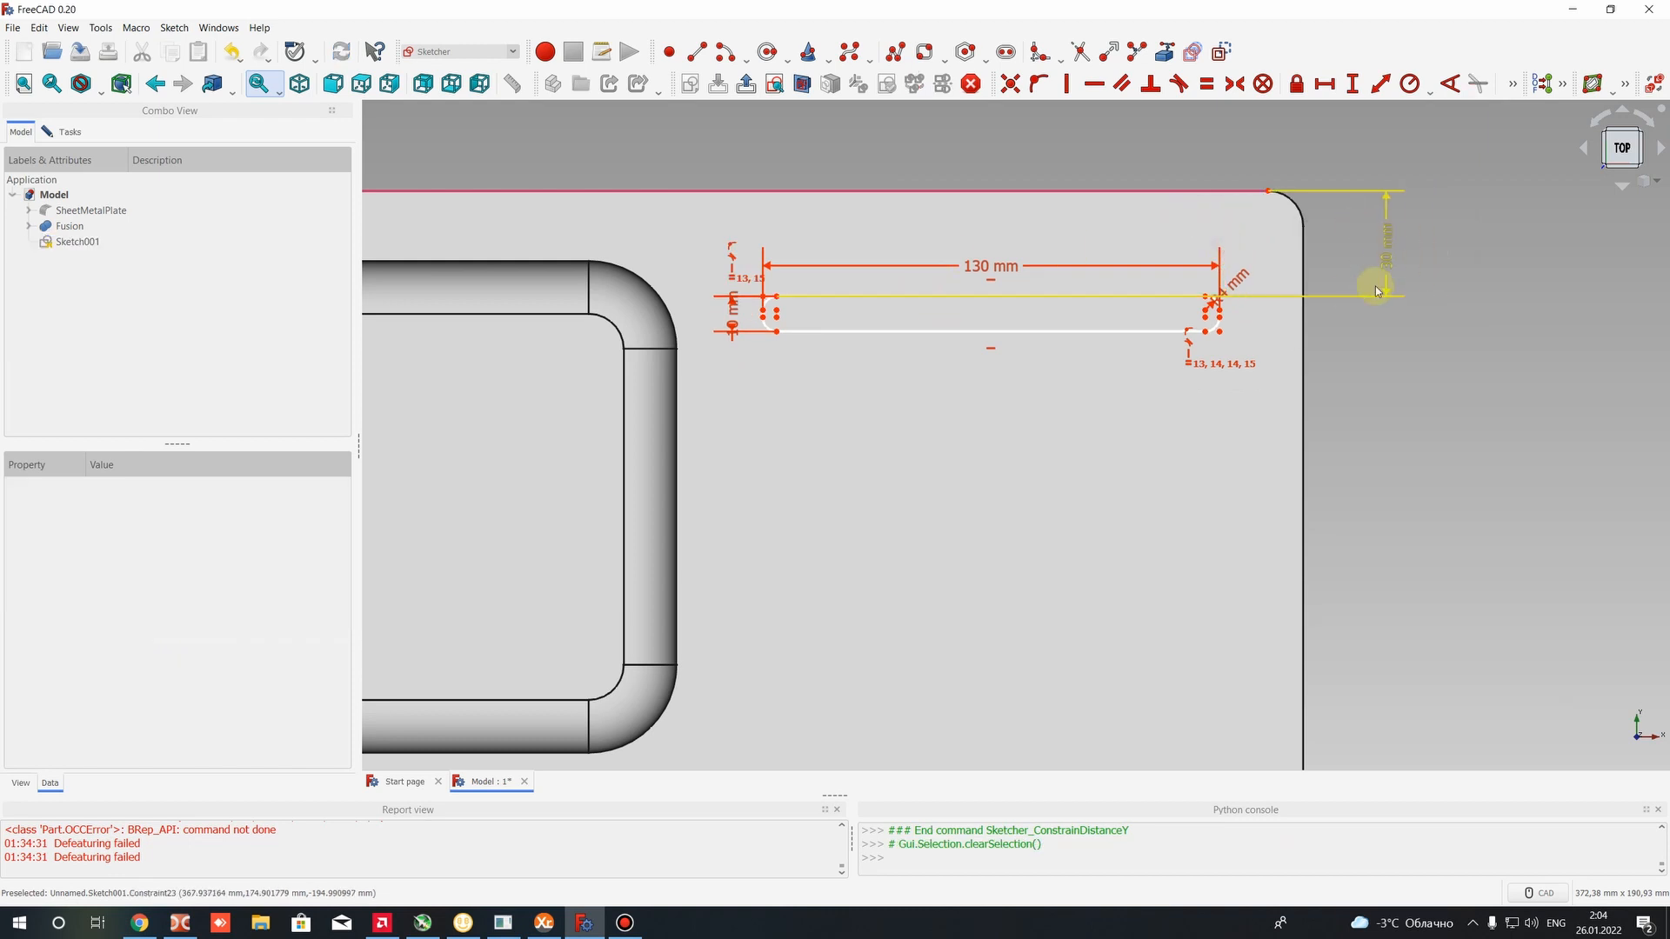
{"action": "left_click_drag", "start_coordinate": [1004, 163], "coordinate": [988, 133]}
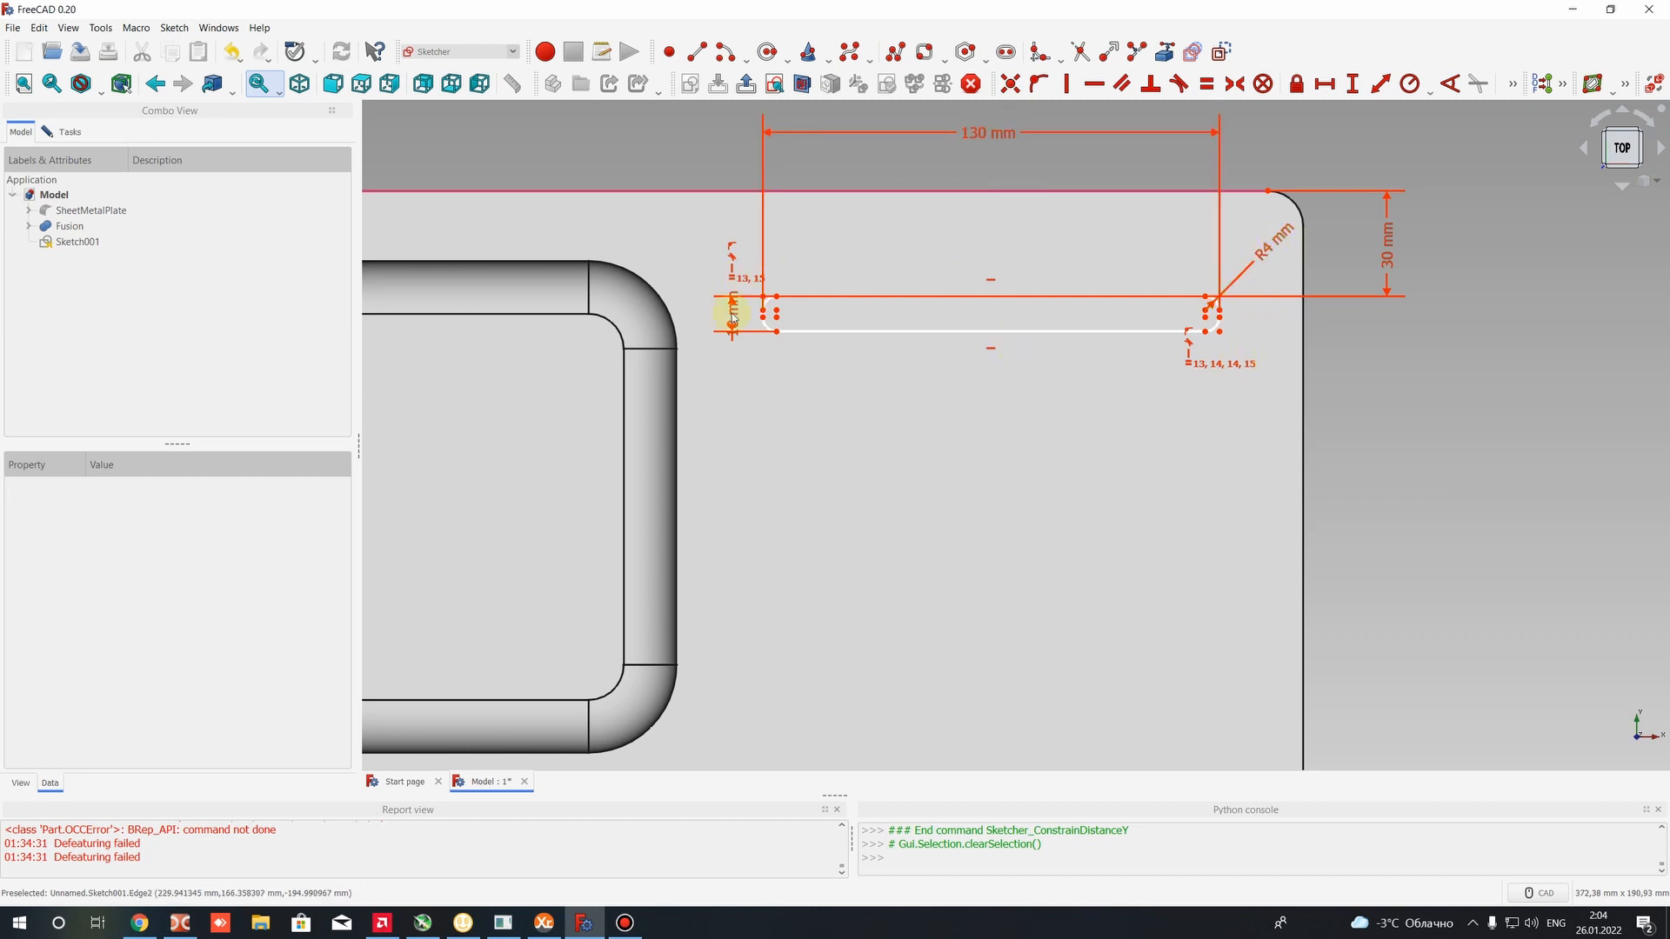
{"action": "left_click_drag", "start_coordinate": [732, 315], "coordinate": [703, 256]}
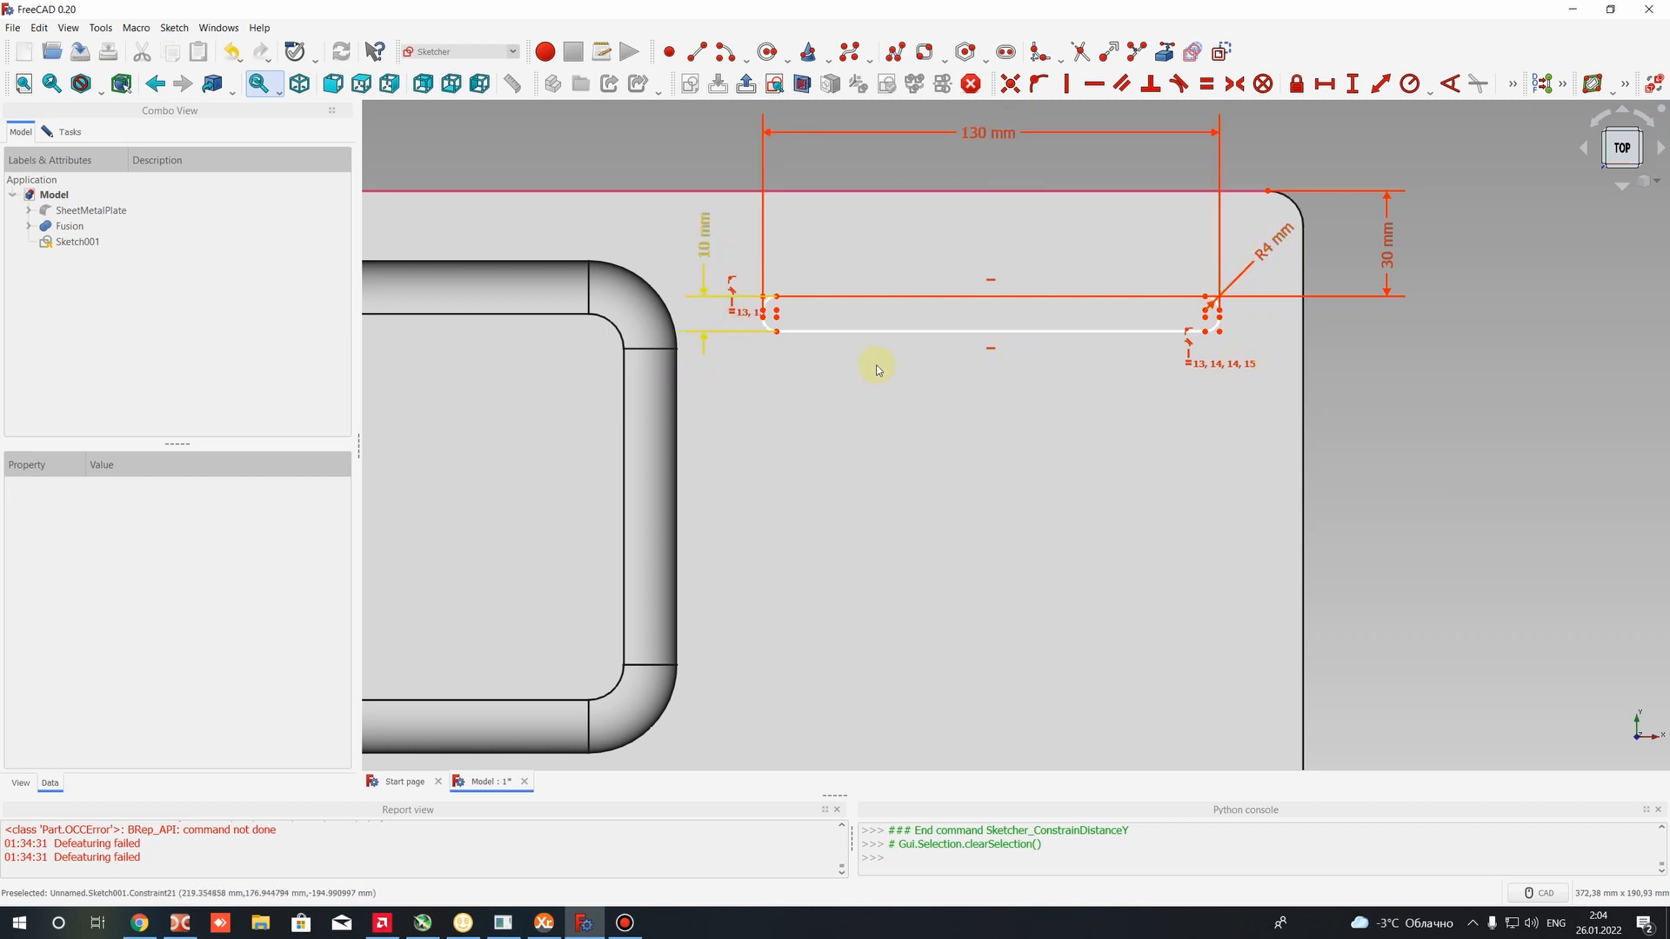
{"action": "scroll", "coordinate": [953, 191], "scroll_direction": "down", "scroll_amount": 2}
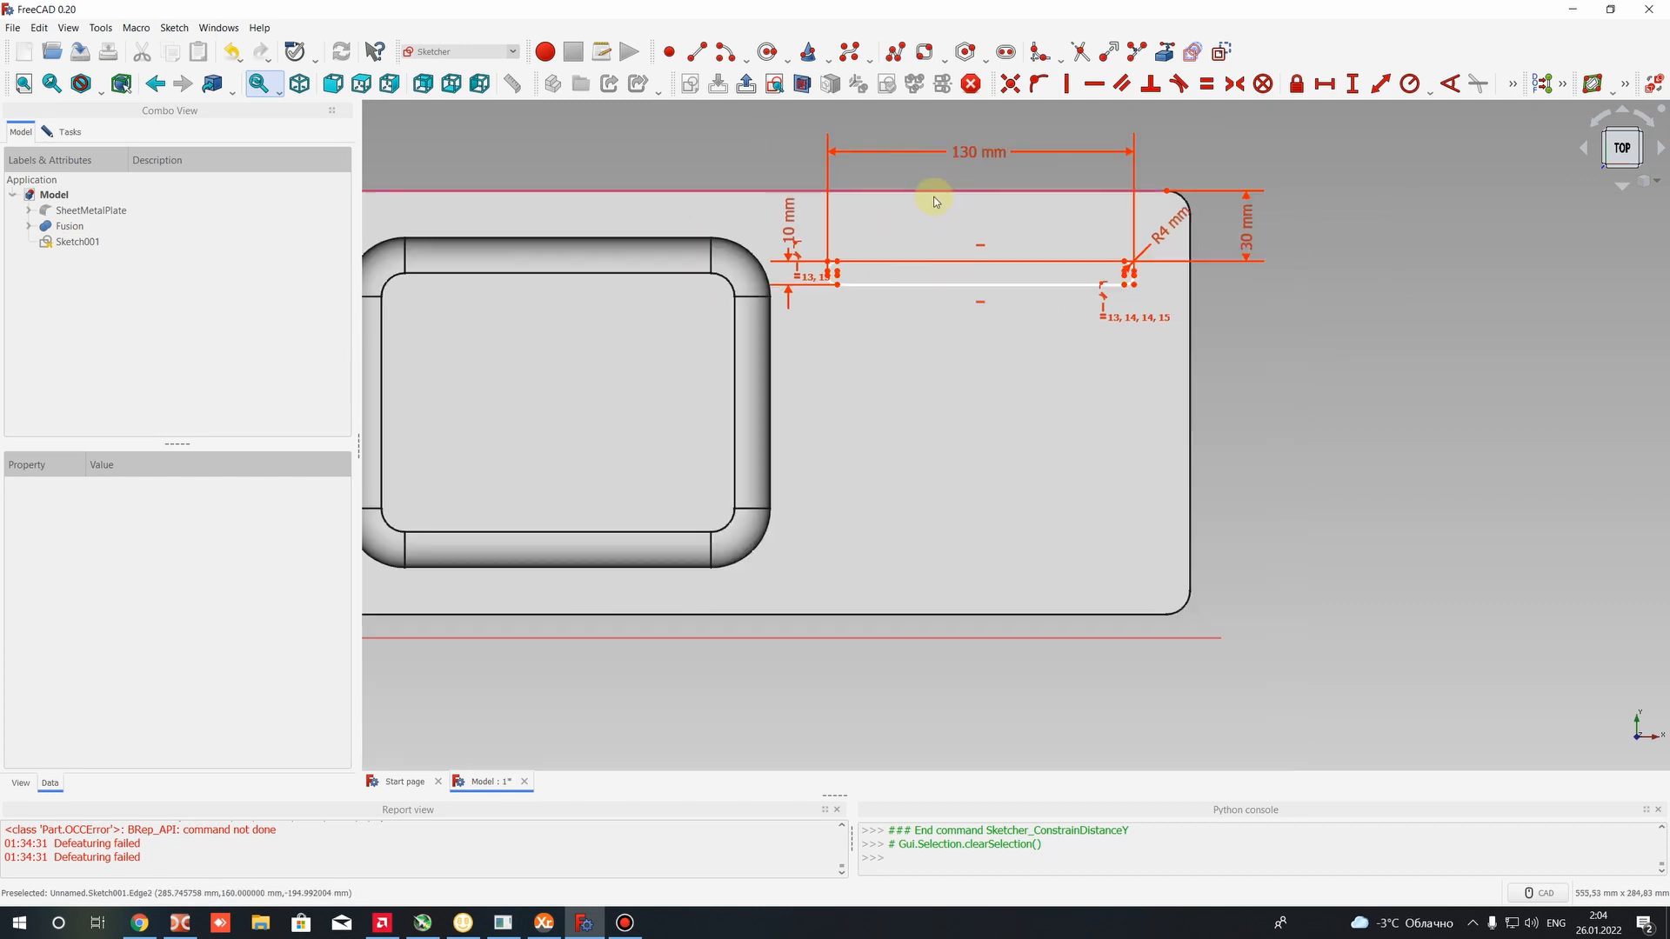
{"action": "scroll", "coordinate": [935, 201], "scroll_direction": "up", "scroll_amount": 2}
{"action": "scroll", "coordinate": [789, 377], "scroll_direction": "down", "scroll_amount": 2}
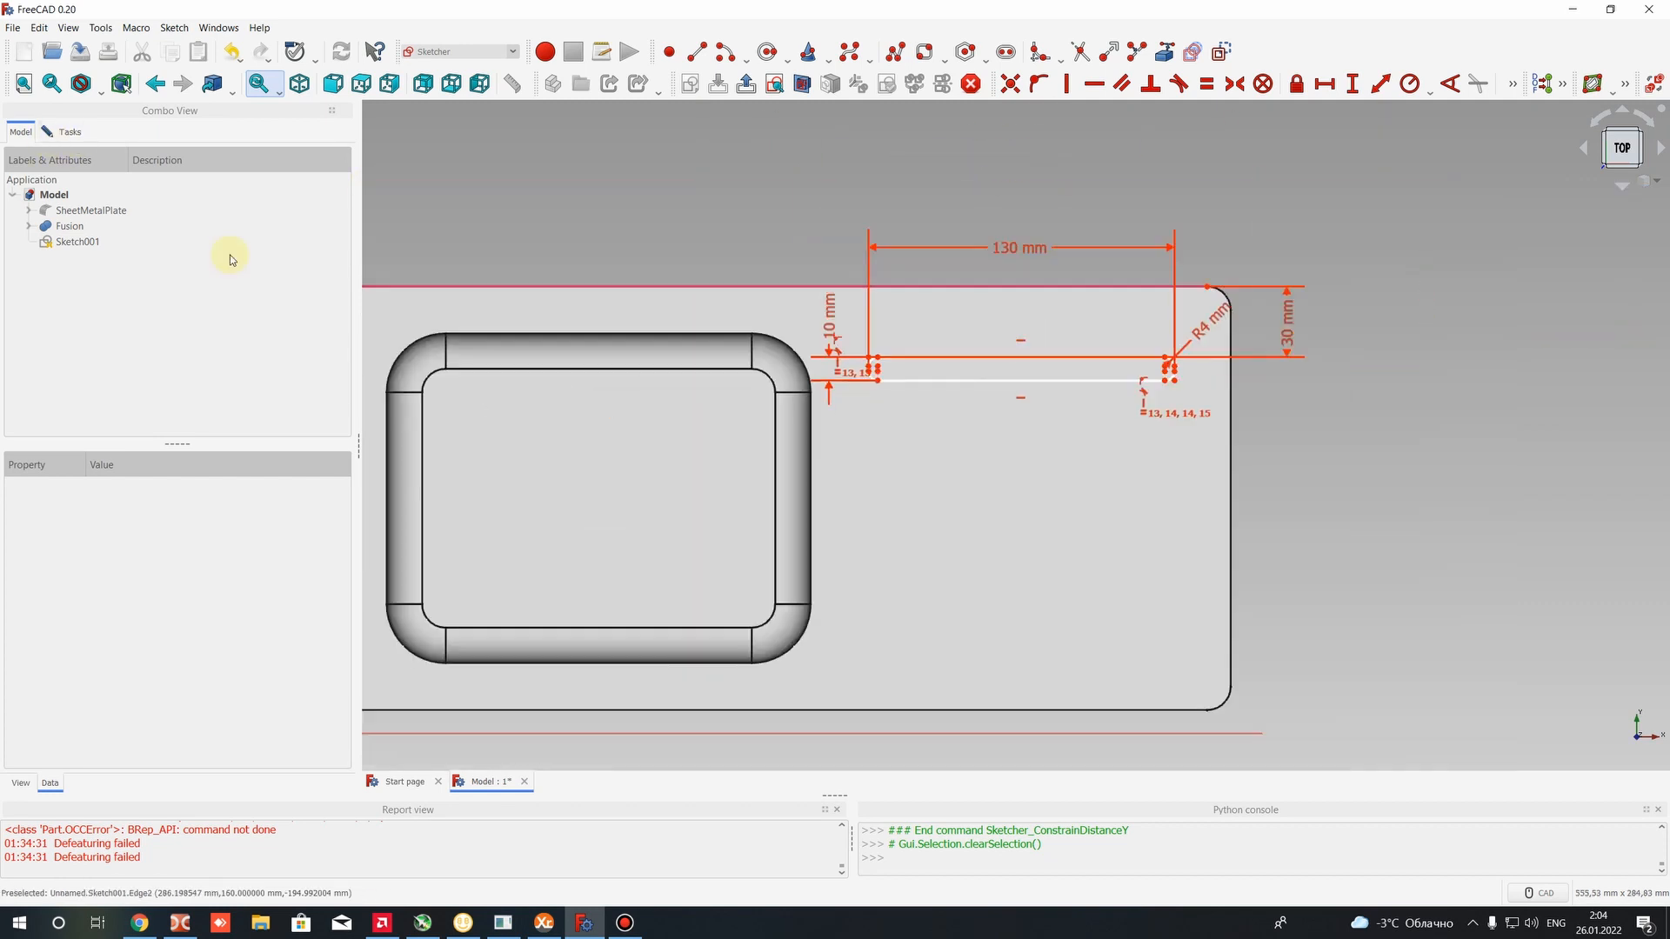
{"action": "left_click", "coordinate": [68, 132]}
{"action": "left_click", "coordinate": [171, 165]}
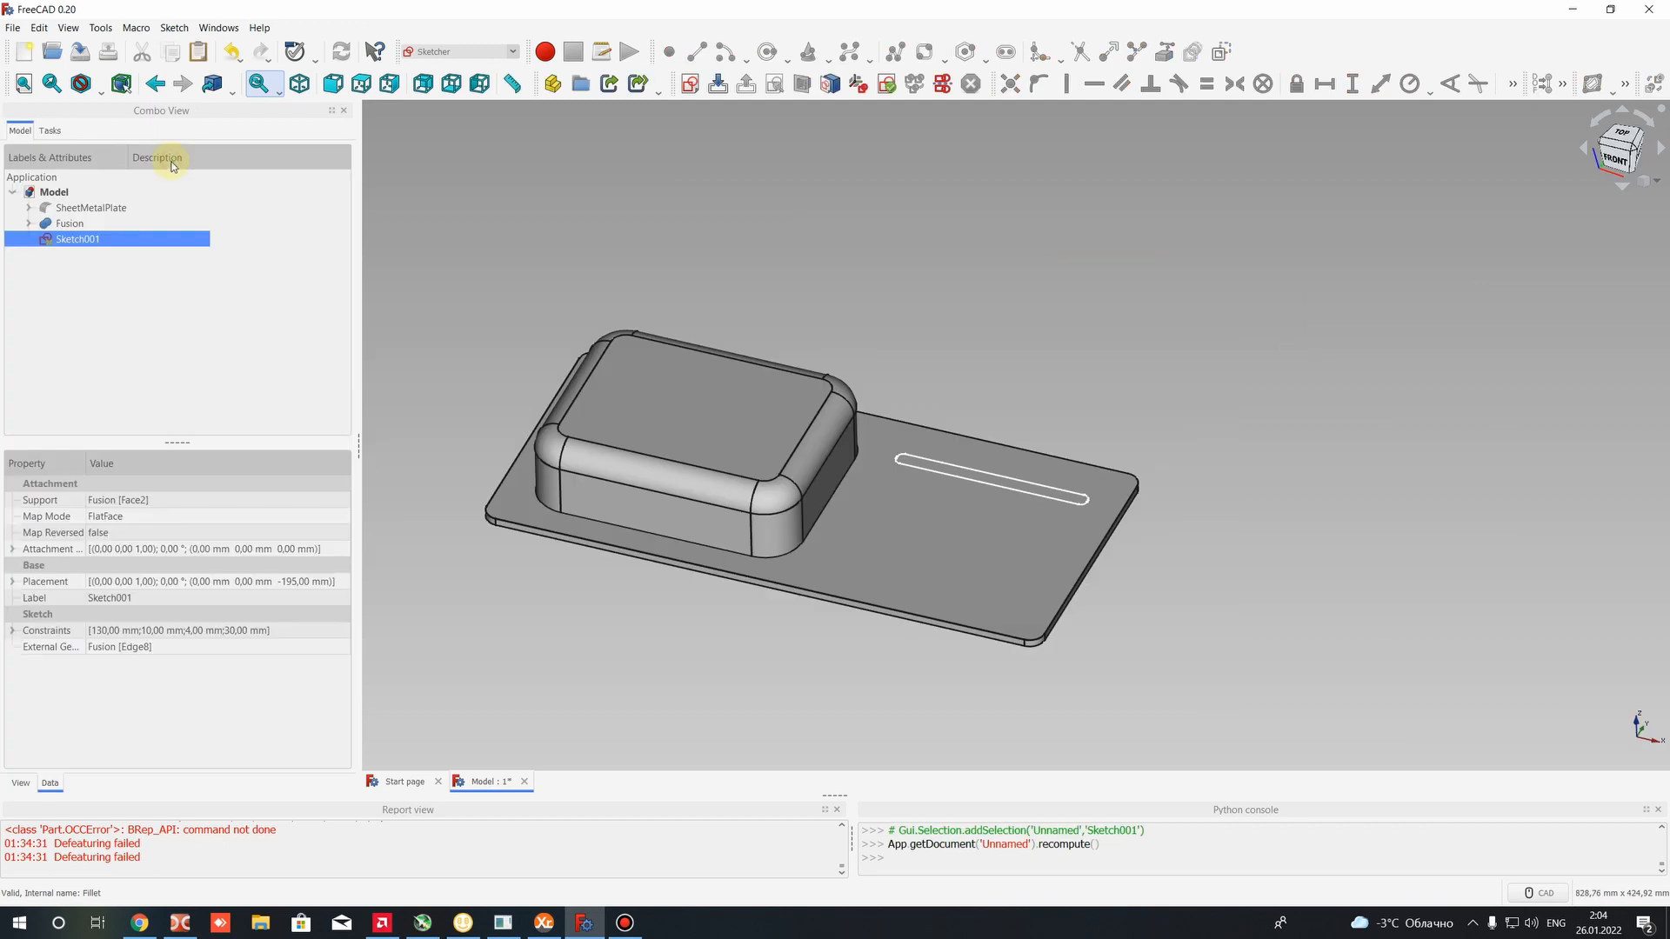
Switch to the Part workbench and extrude the slot sketch 5 mm along its normal as a solid
{"action": "scroll", "coordinate": [1031, 536], "scroll_direction": "up", "scroll_amount": 2}
{"action": "left_click", "coordinate": [61, 242]}
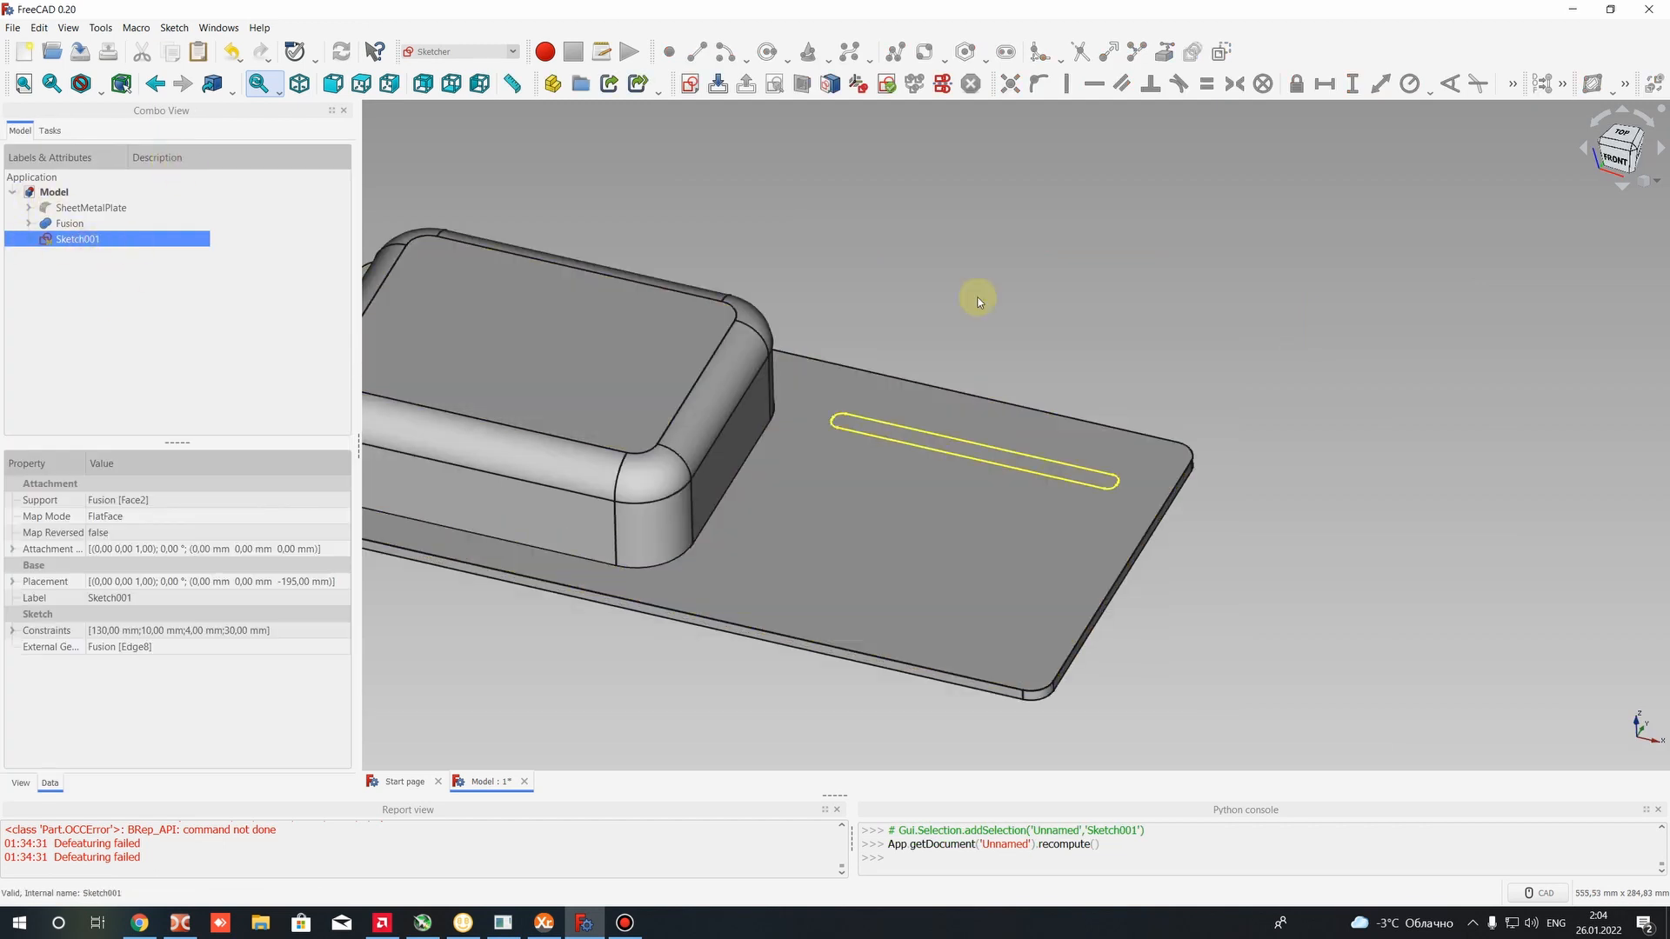
{"action": "left_click", "coordinate": [974, 300]}
{"action": "left_click", "coordinate": [129, 243]}
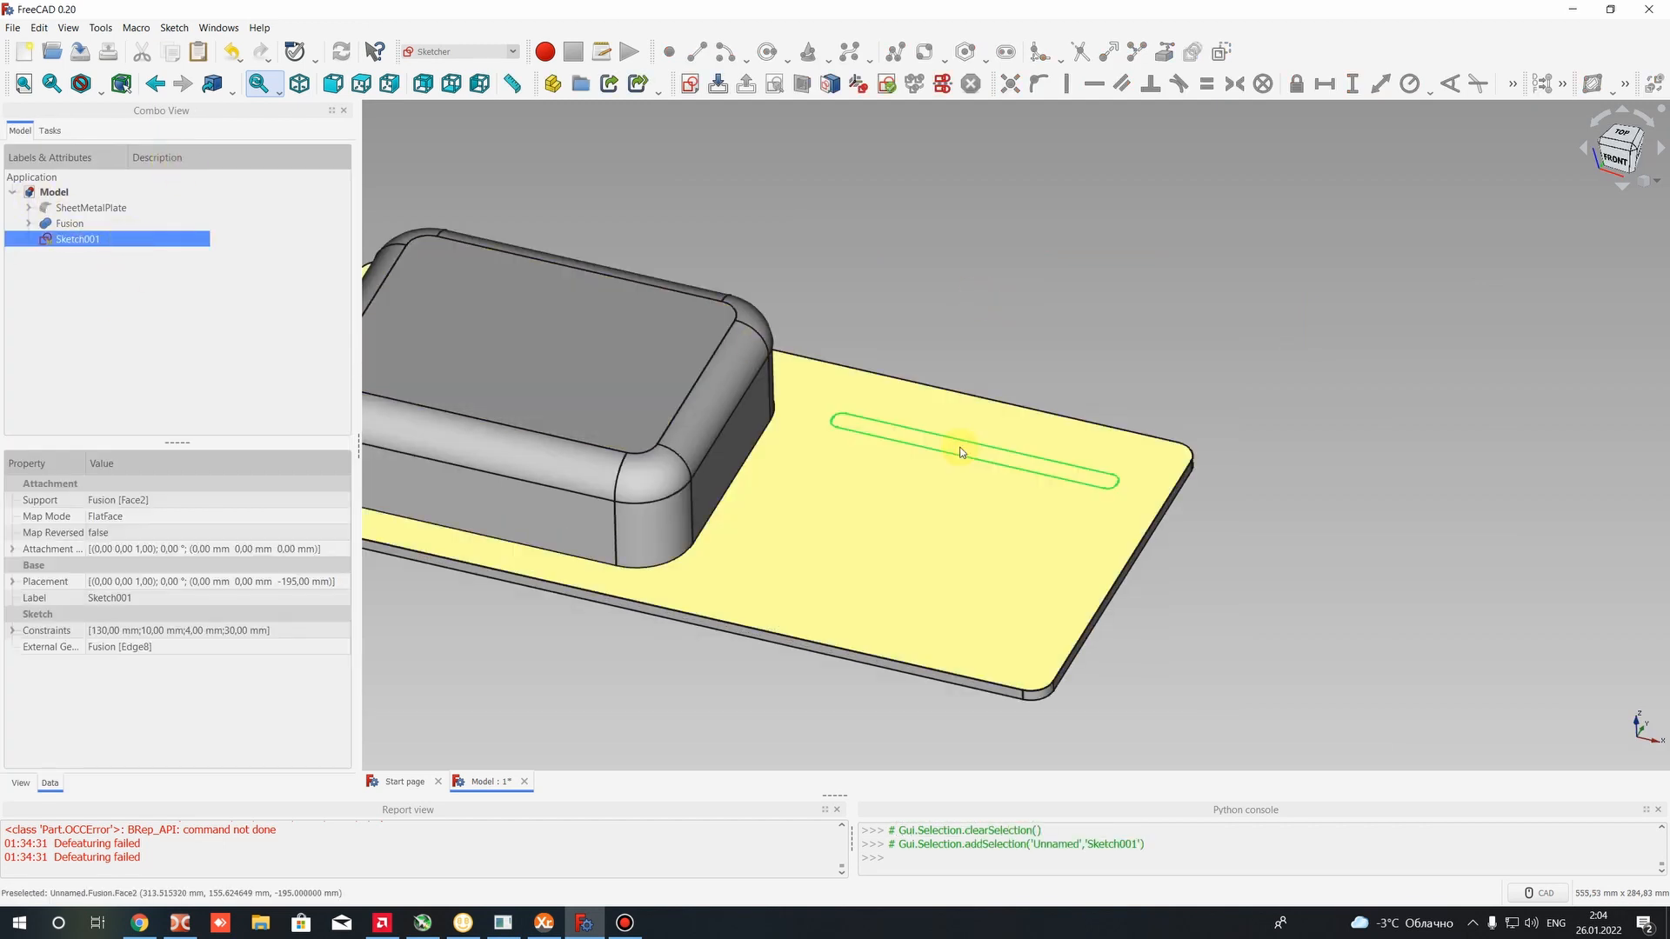
{"action": "left_click", "coordinate": [461, 51]}
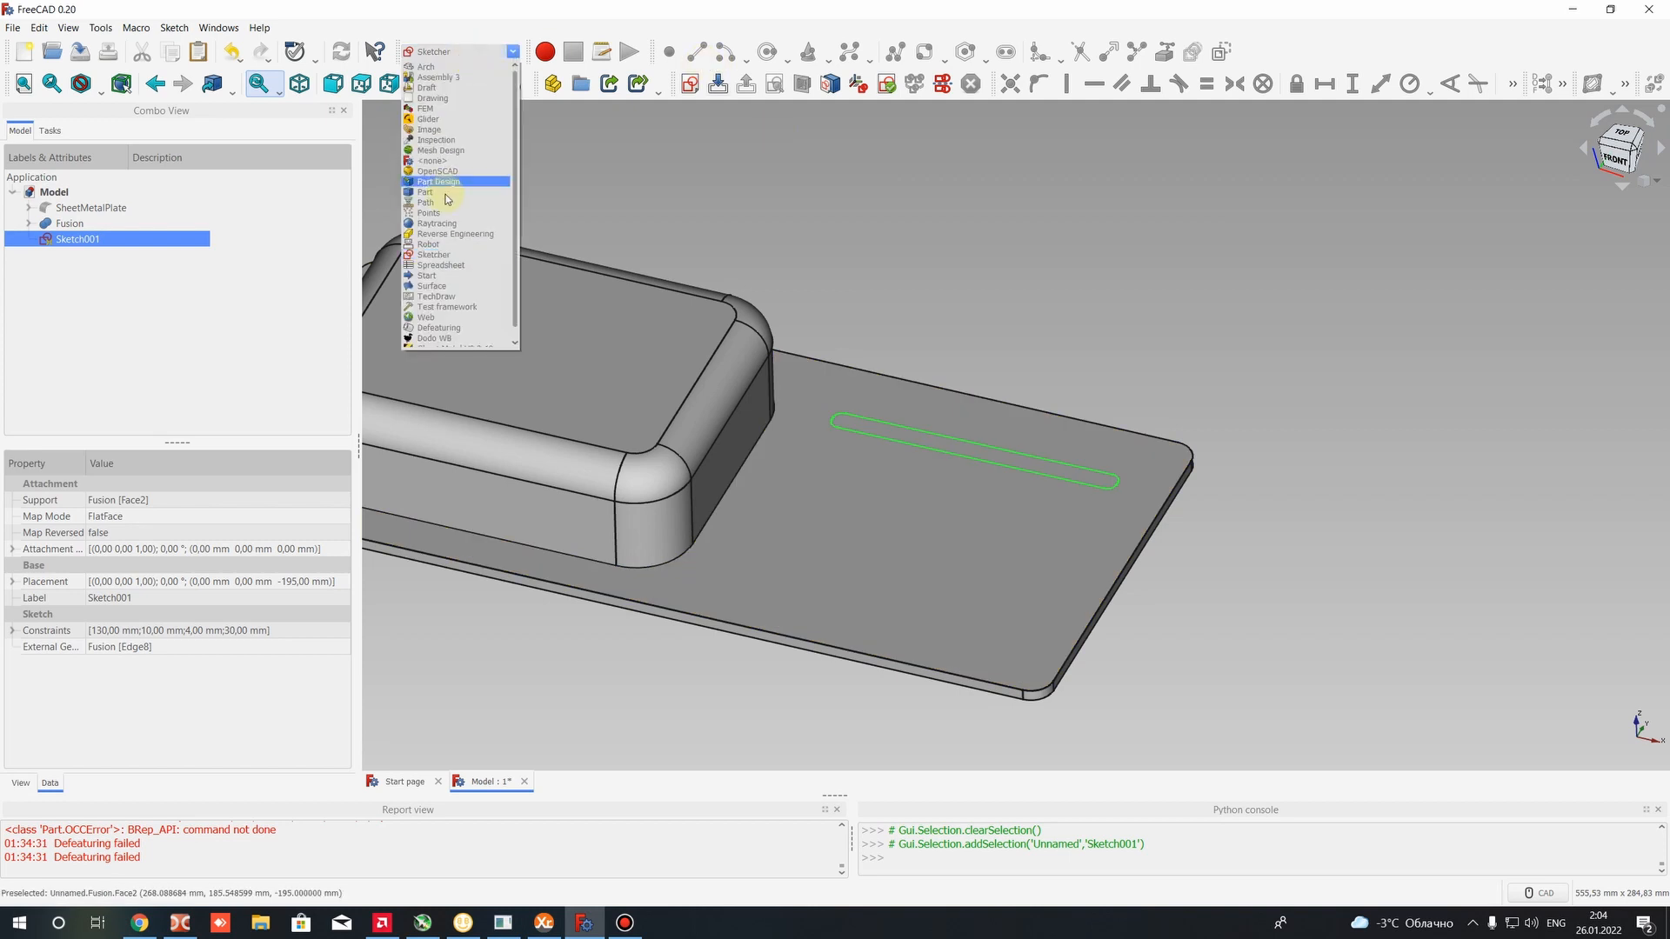
{"action": "left_click", "coordinate": [426, 192]}
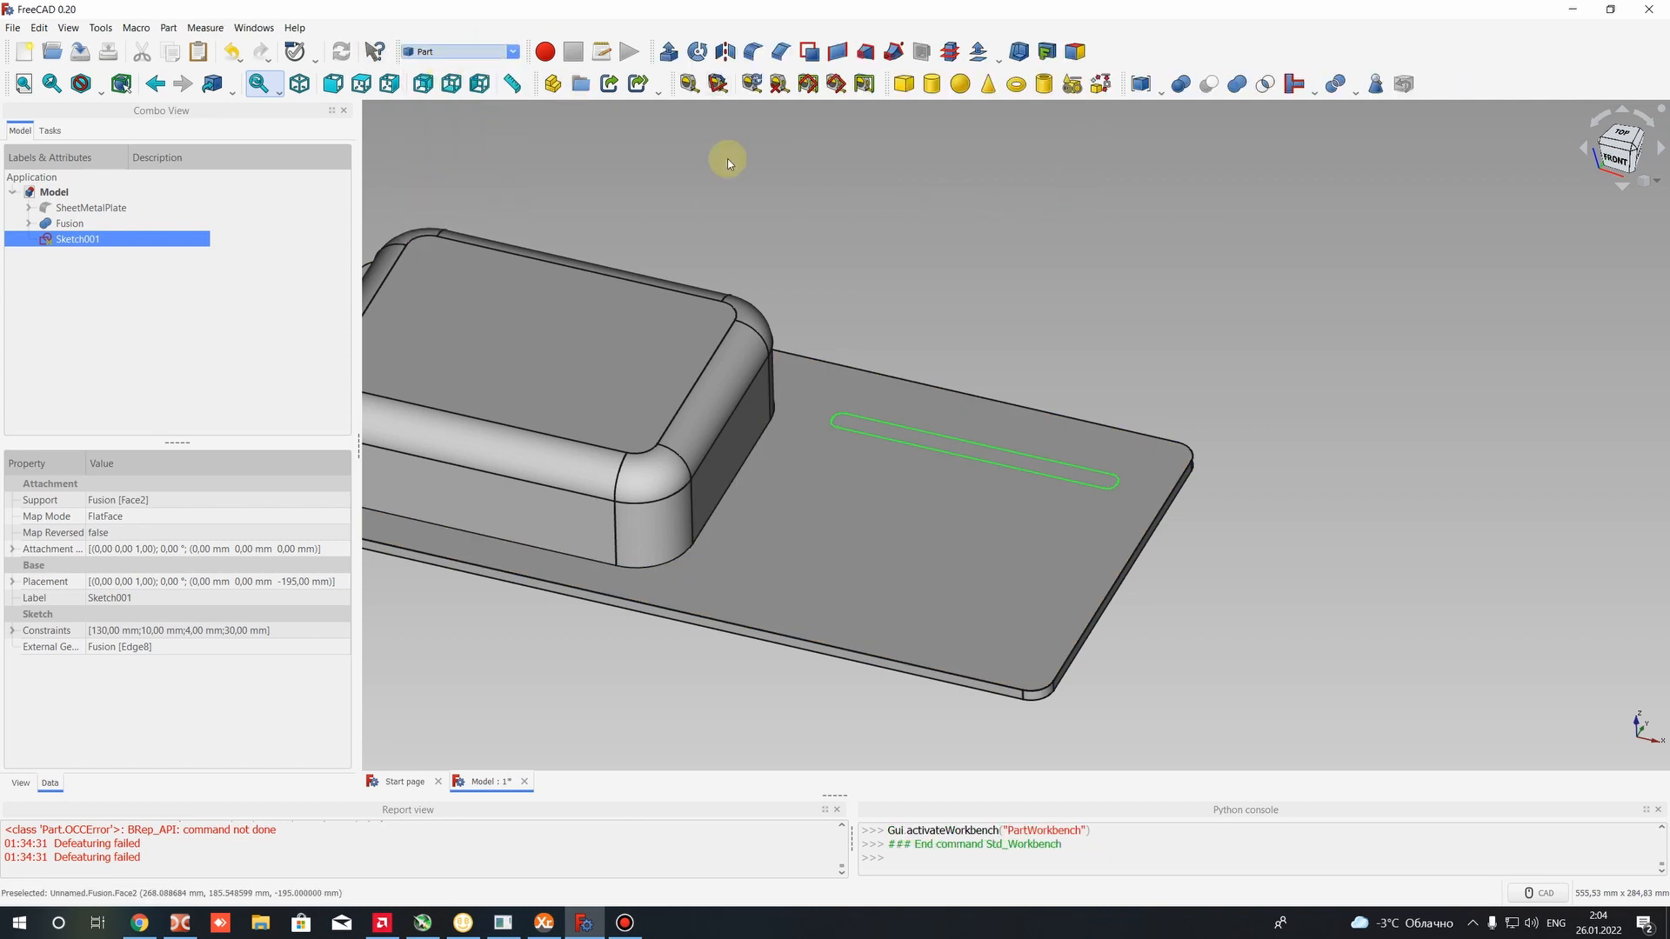
{"action": "left_click", "coordinate": [668, 52]}
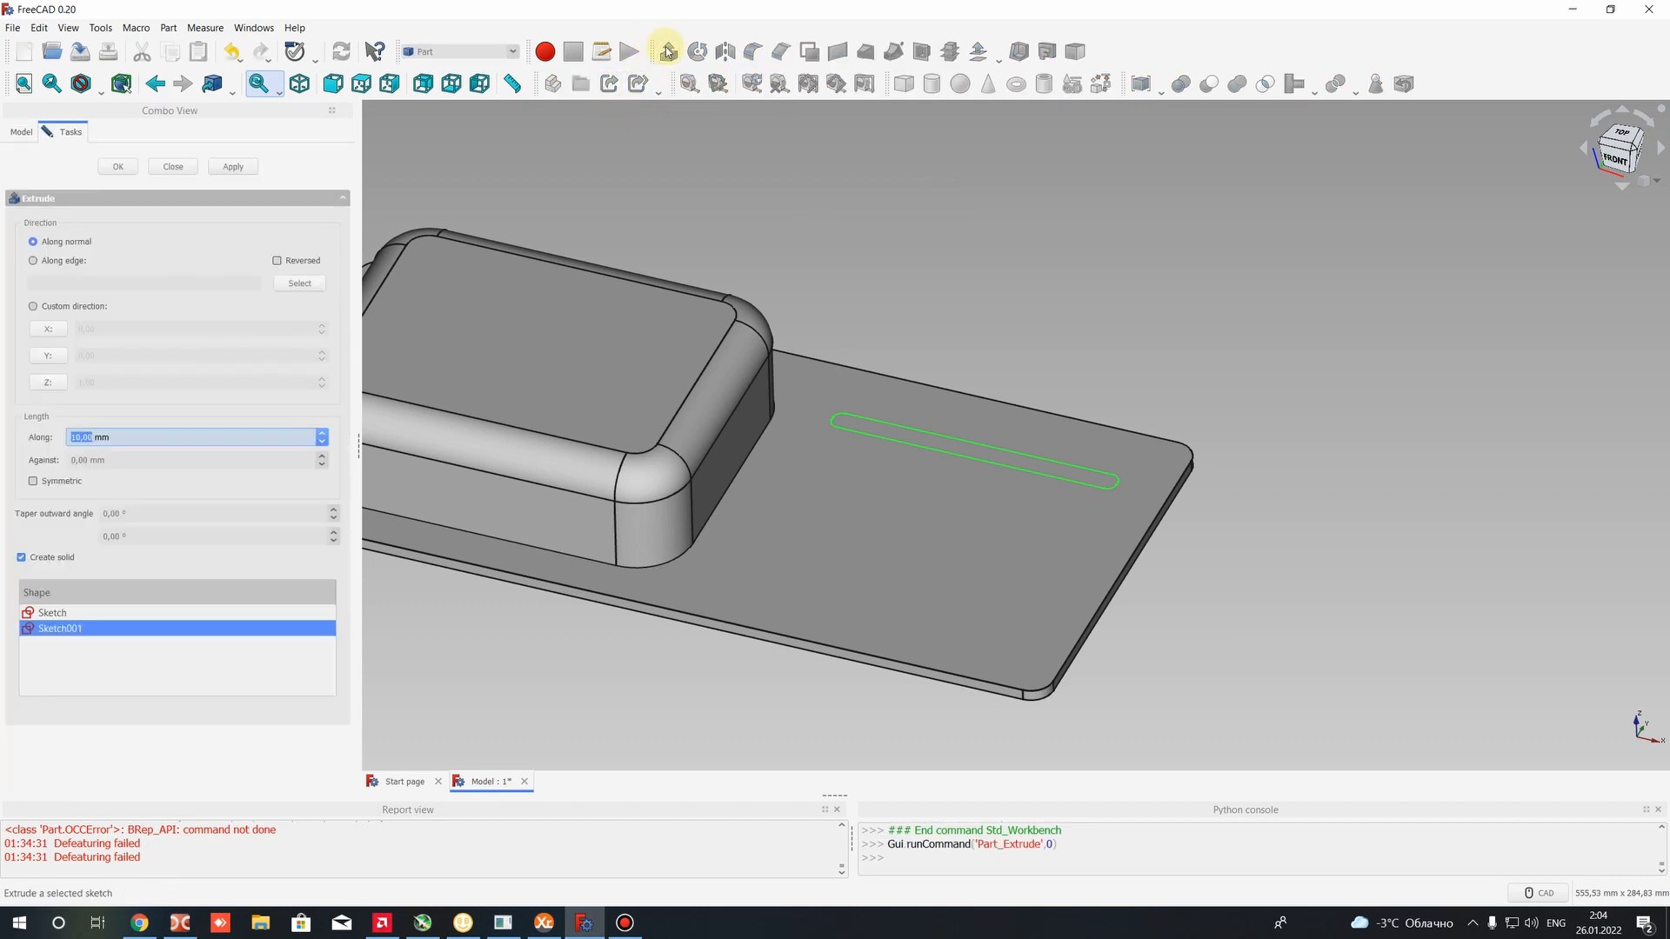
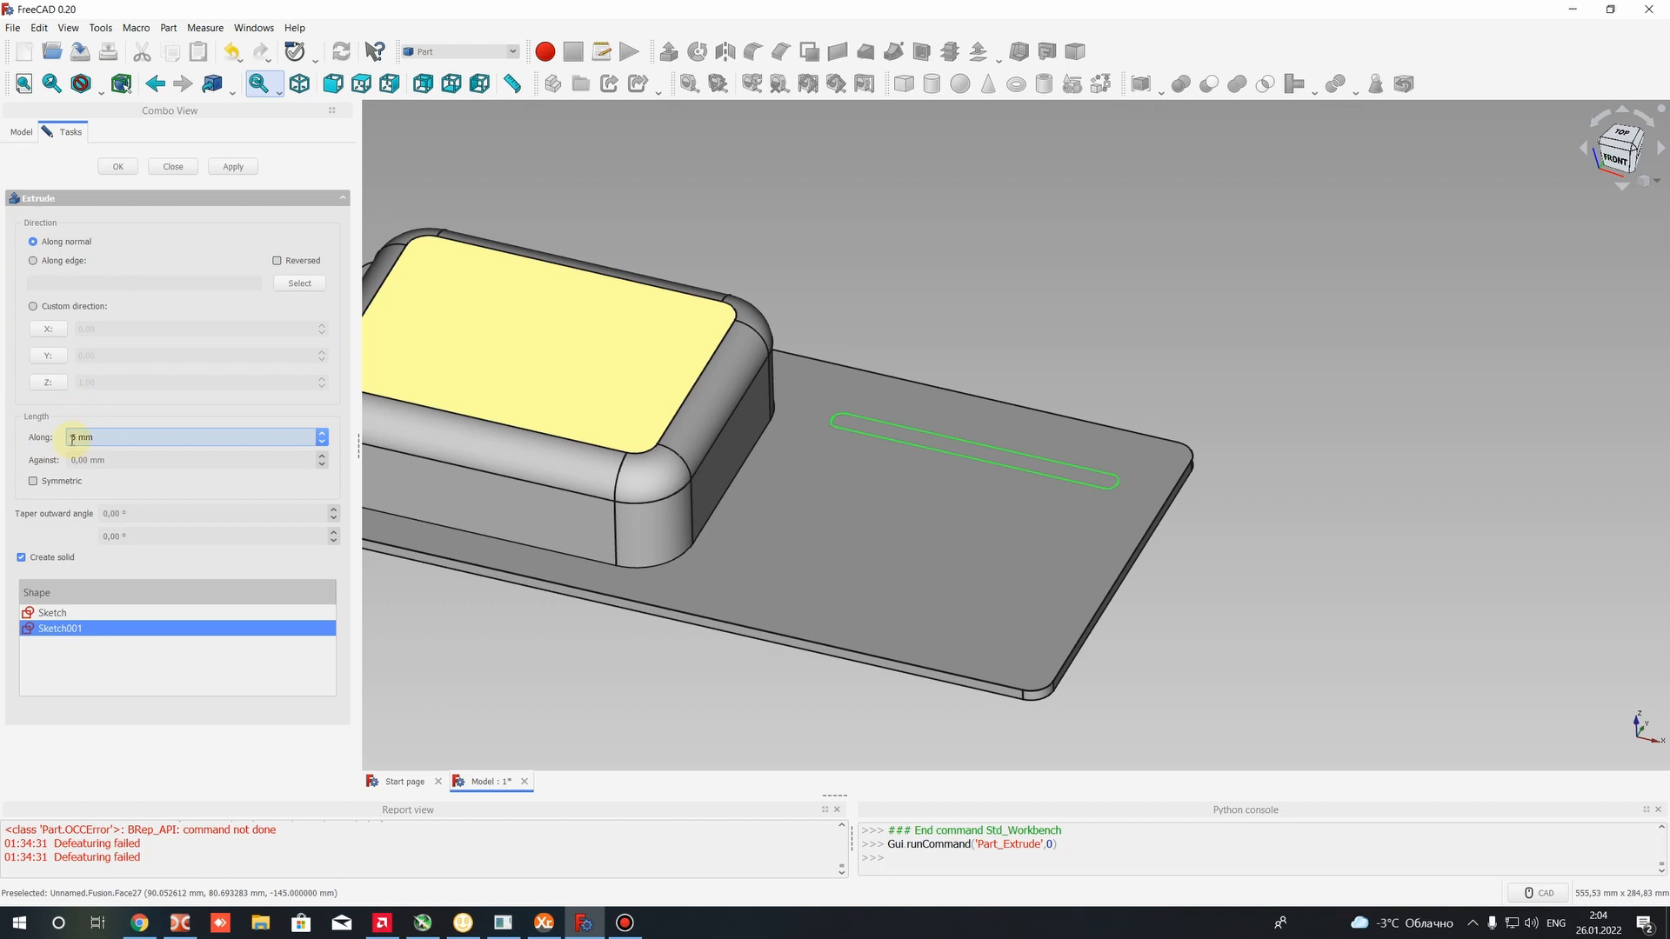
{"action": "left_click", "coordinate": [122, 168]}
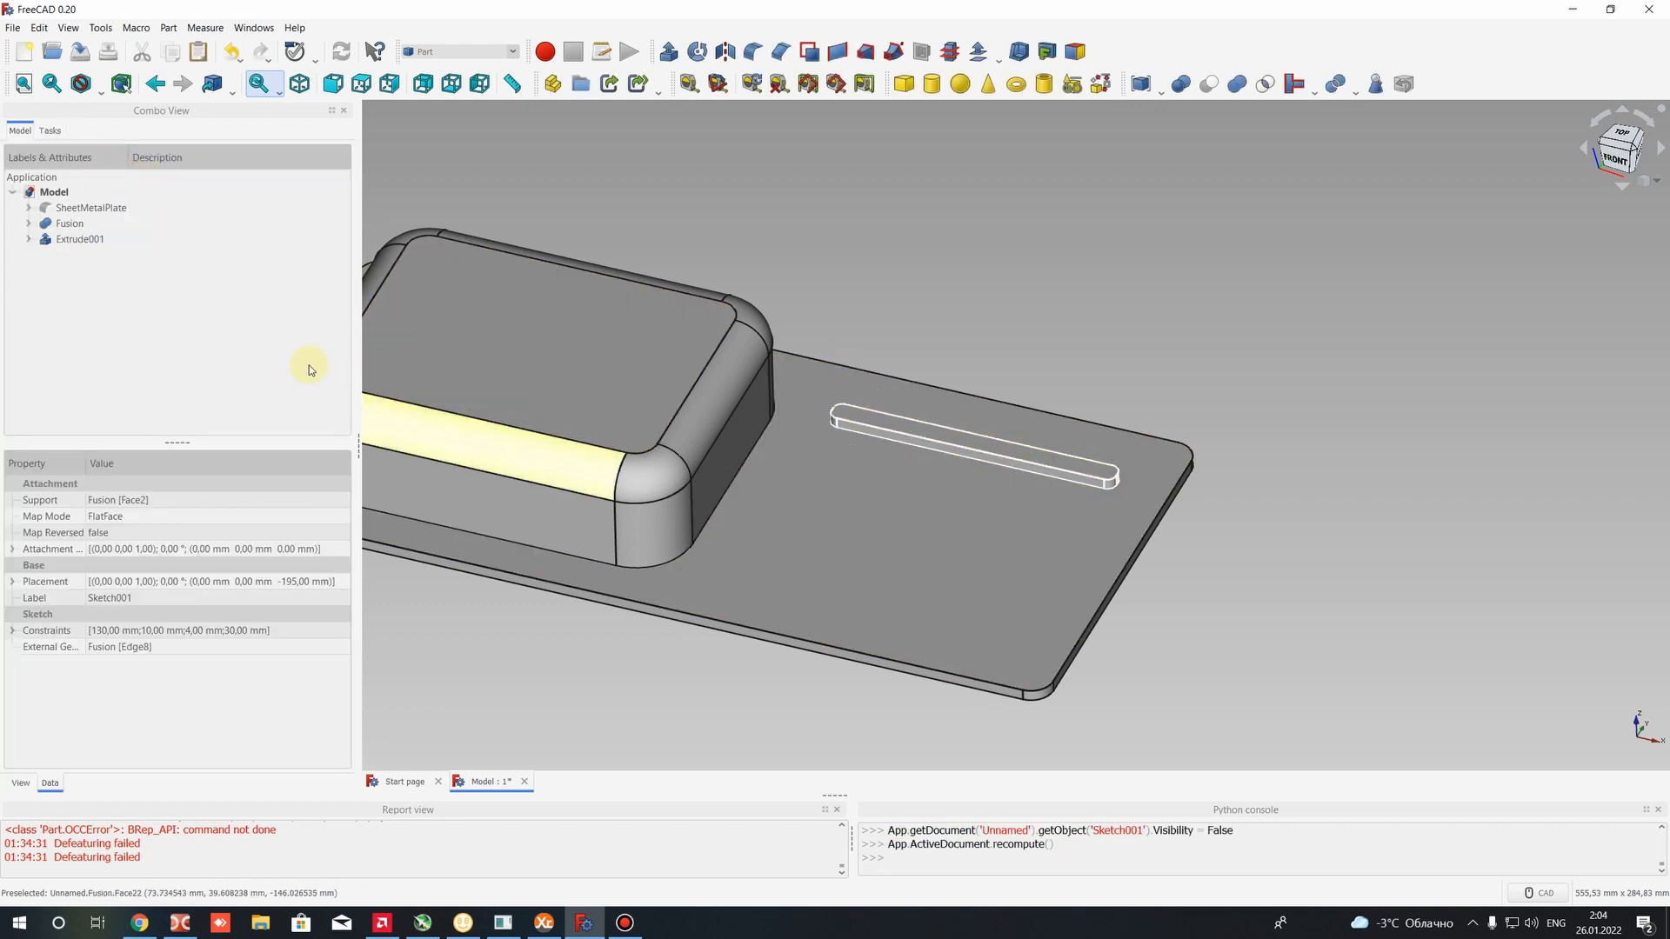
Examine the extruded slot bar on the flange from several angles, including its top face
{"action": "scroll", "coordinate": [894, 401], "scroll_direction": "up", "scroll_amount": 5}
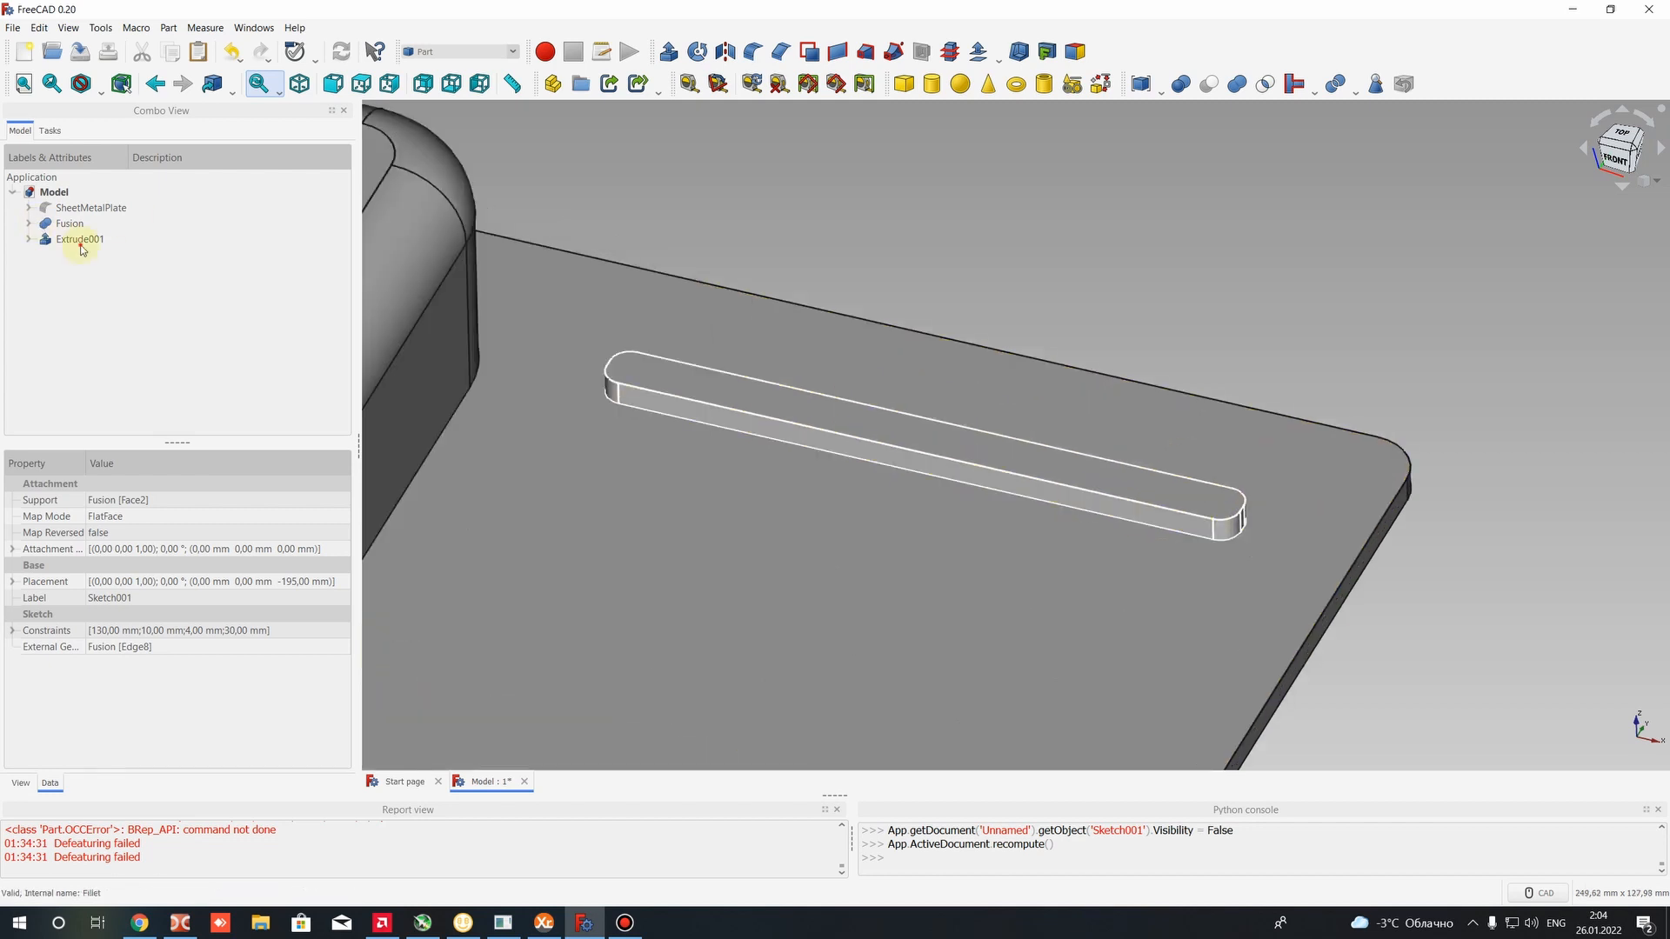
{"action": "left_click", "coordinate": [80, 239]}
{"action": "left_click", "coordinate": [1186, 328]}
{"action": "scroll", "coordinate": [760, 455], "scroll_direction": "down", "scroll_amount": 5}
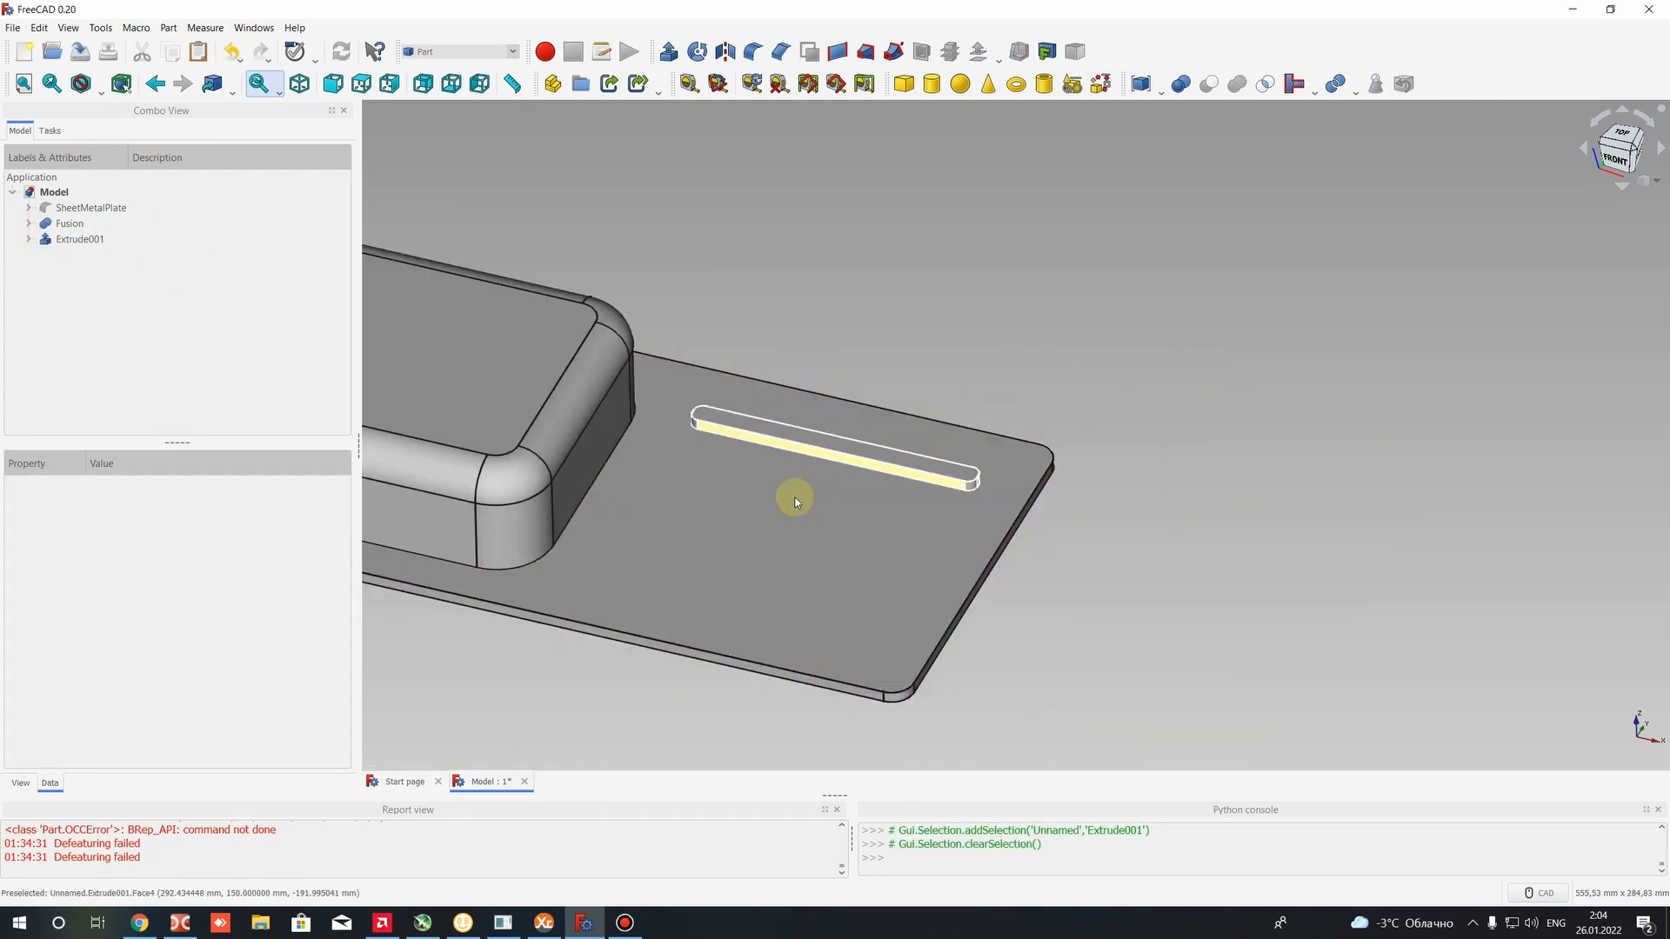
{"action": "middle_click_drag", "start_coordinate": [791, 496], "coordinate": [541, 352]}
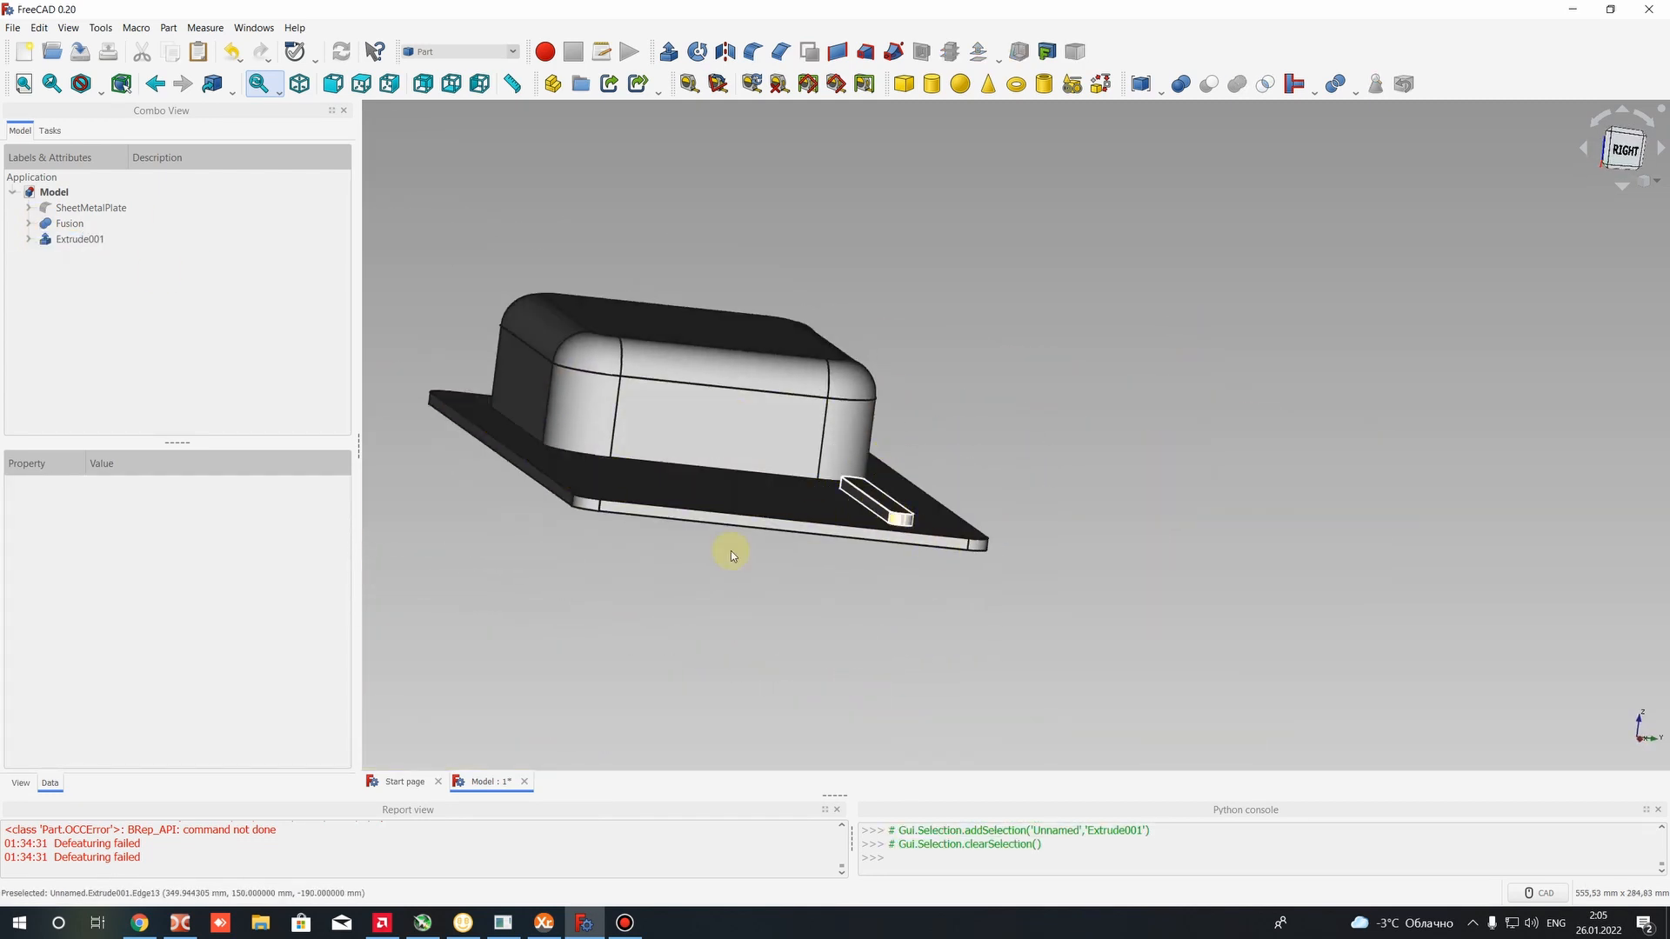
{"action": "middle_click_drag", "start_coordinate": [578, 502], "coordinate": [895, 447]}
{"action": "scroll", "coordinate": [894, 447], "scroll_direction": "up", "scroll_amount": 5}
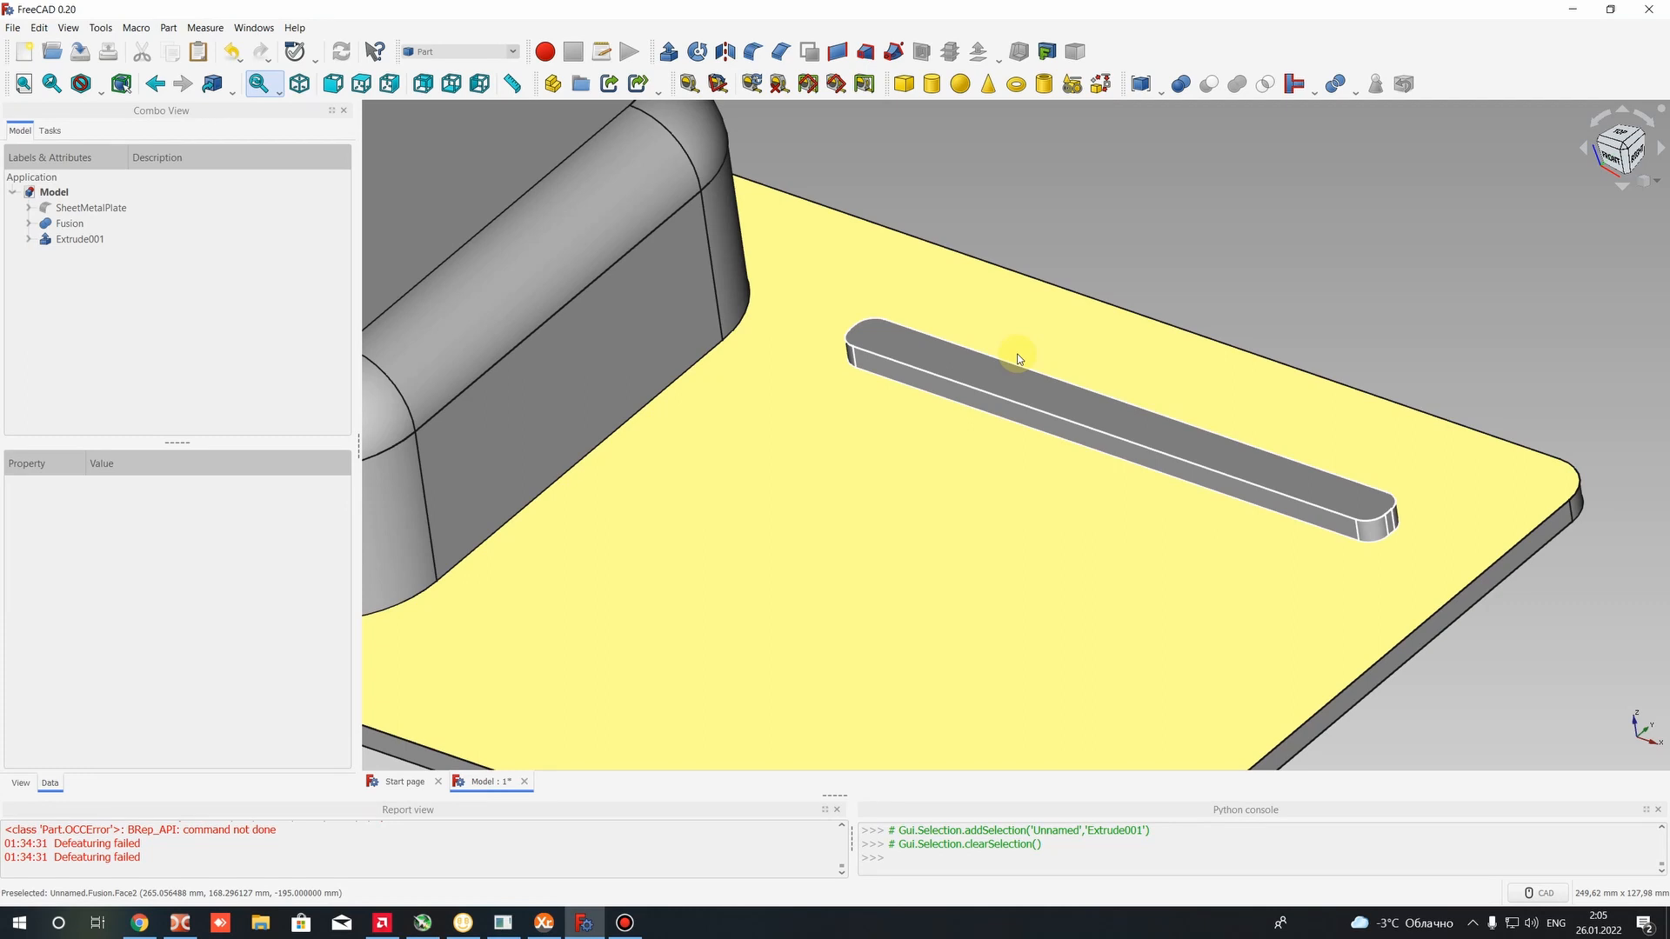
{"action": "left_click", "coordinate": [922, 357]}
{"action": "left_click", "coordinate": [1344, 285]}
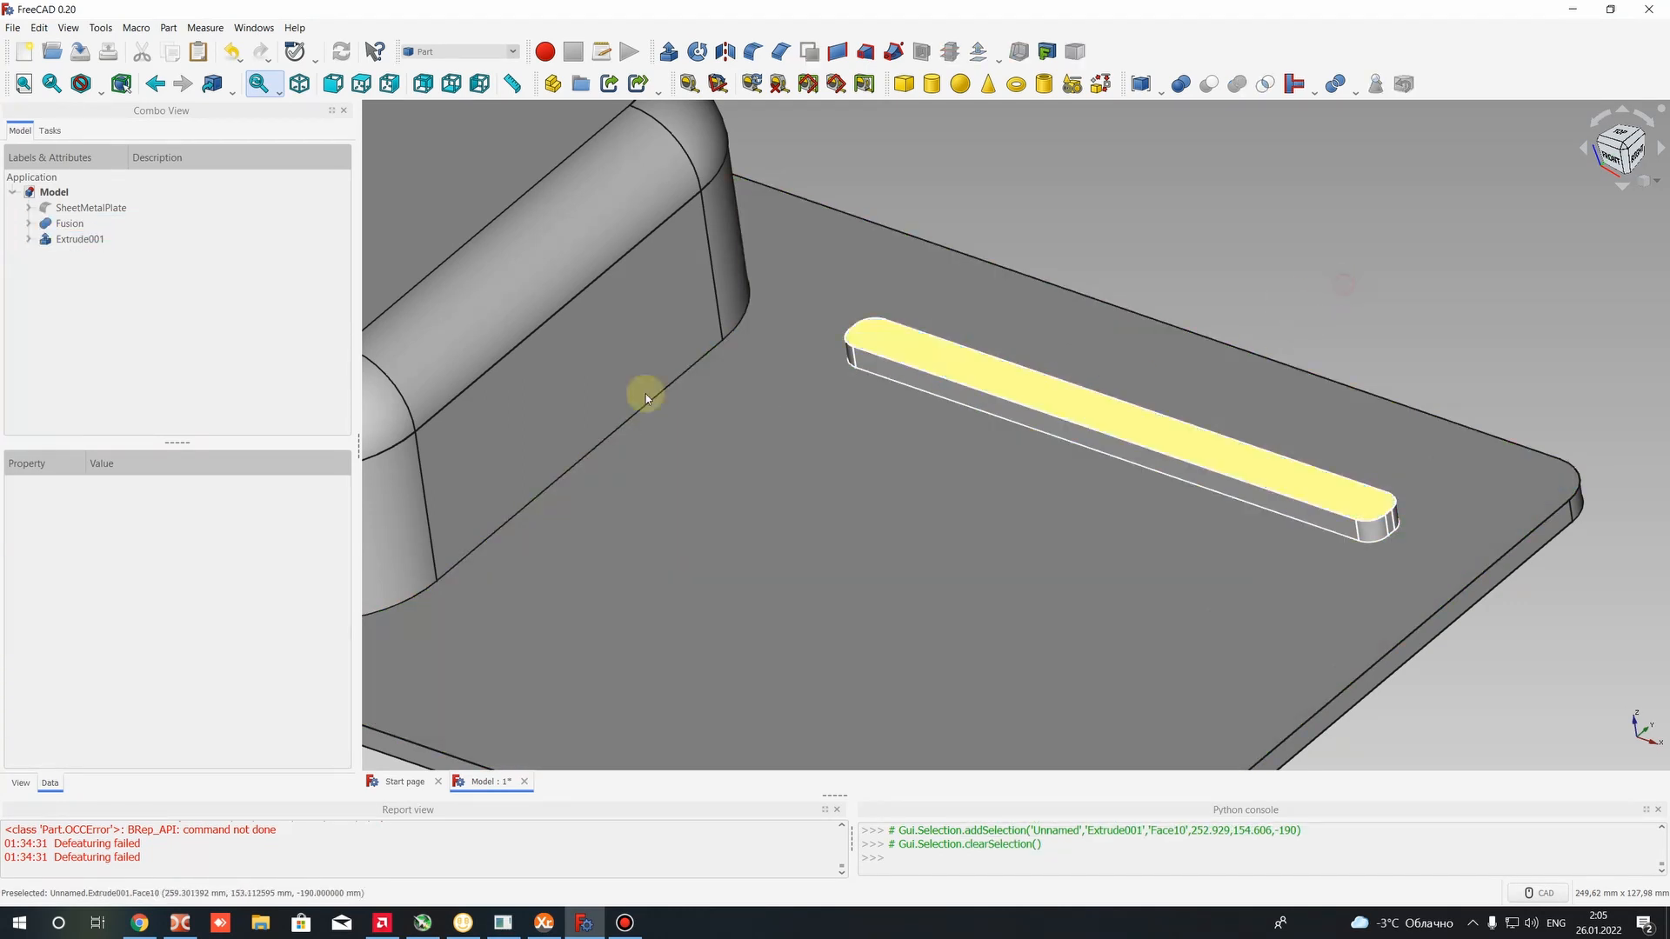
{"action": "left_click", "coordinate": [95, 240]}
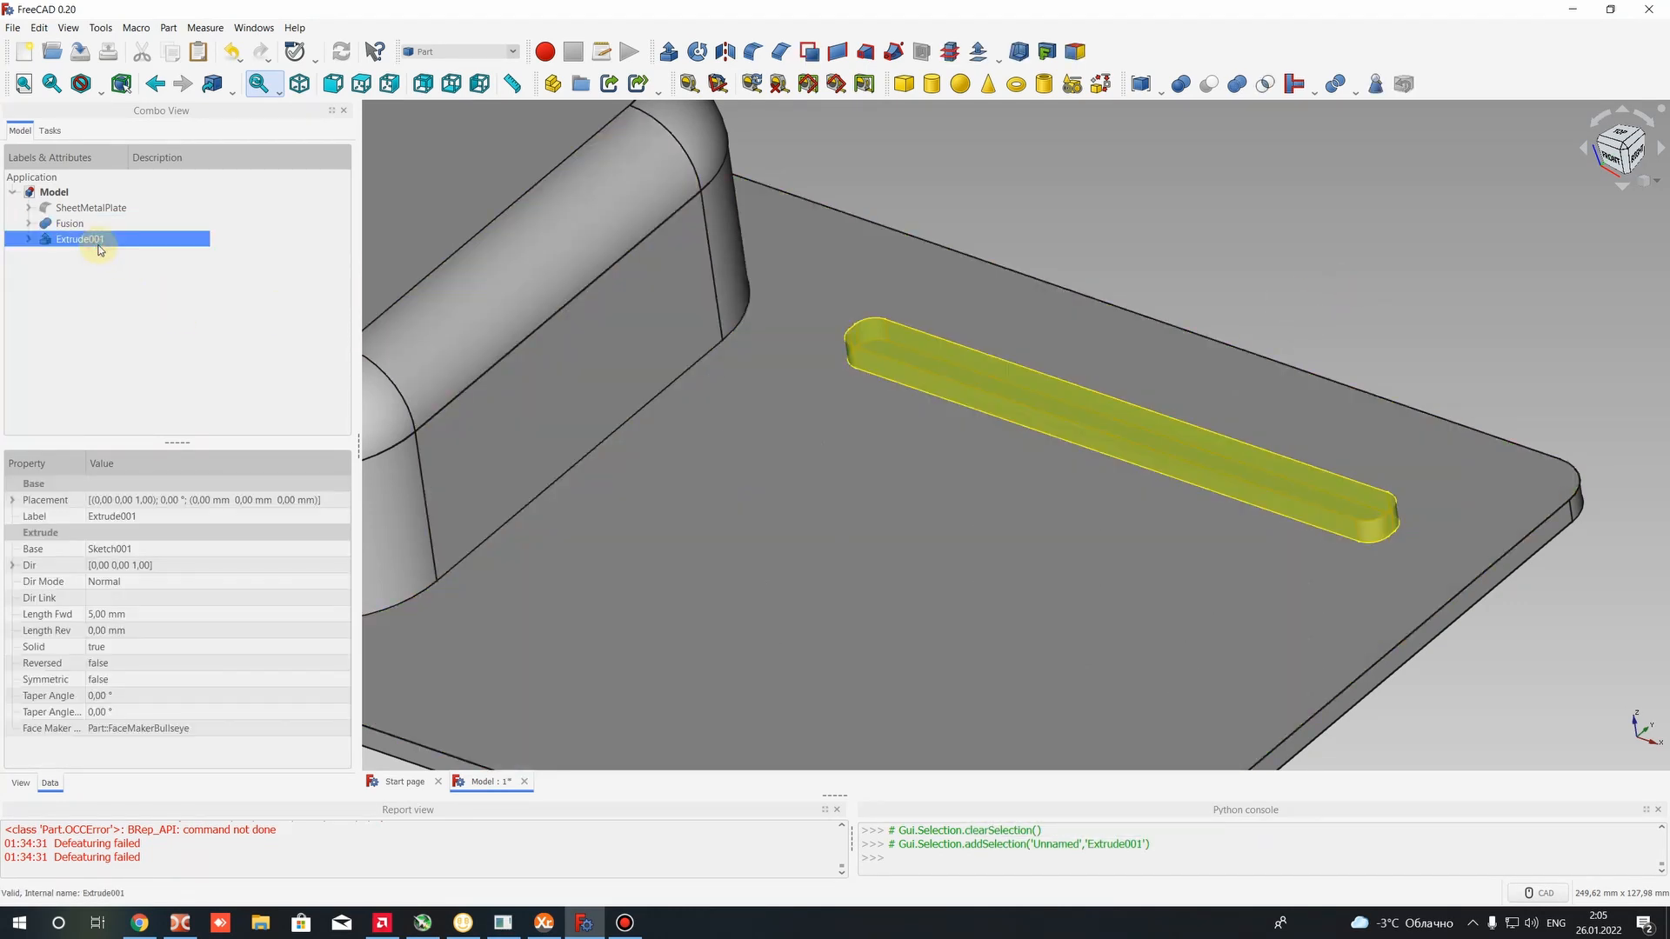
{"action": "left_click", "coordinate": [1044, 209]}
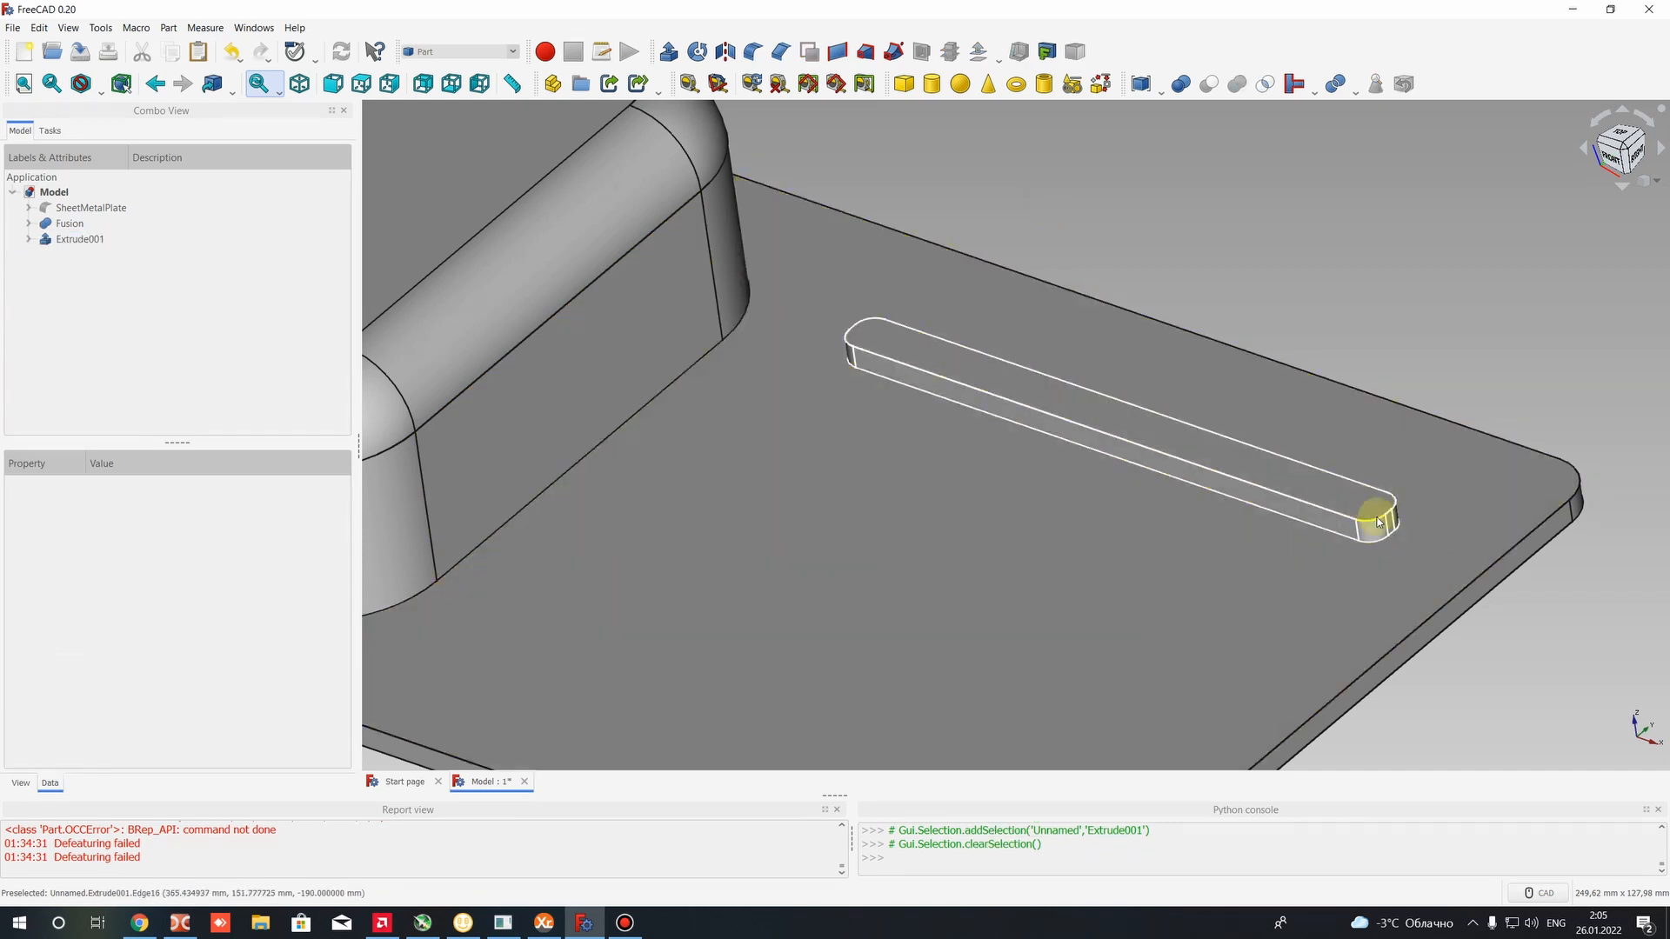
Start a Fillet on the extruded bar and include all eight edges around its top face
{"action": "left_click", "coordinate": [1377, 523]}
{"action": "scroll", "coordinate": [1377, 523], "scroll_direction": "up", "scroll_amount": 3}
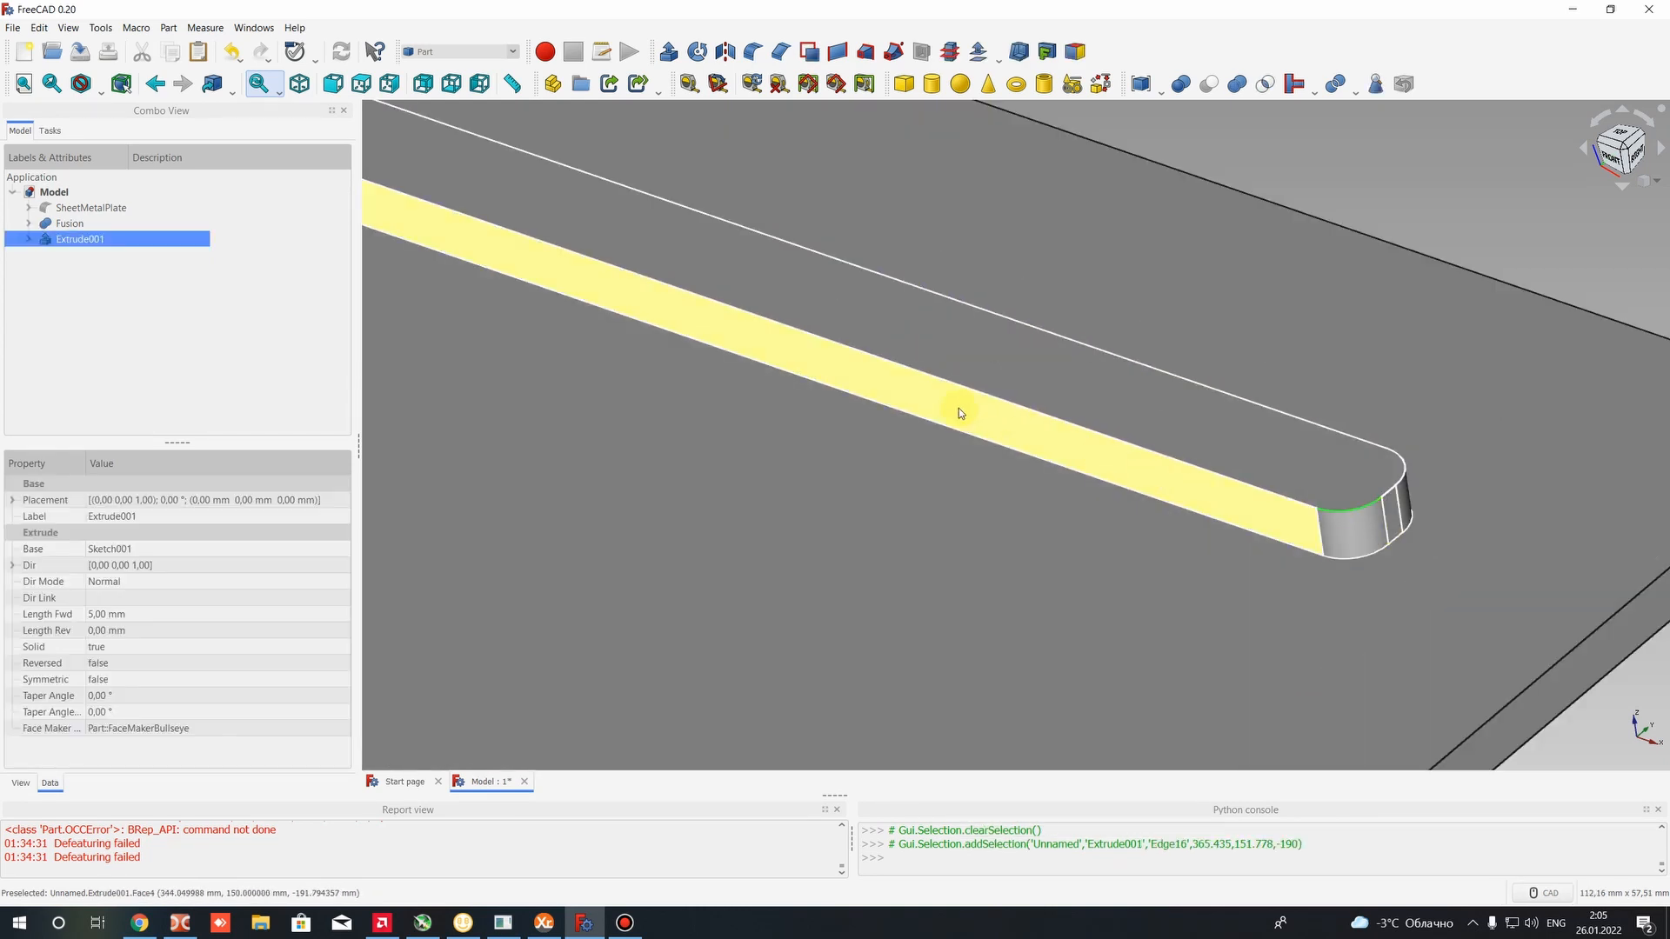
{"action": "scroll", "coordinate": [738, 307], "scroll_direction": "down", "scroll_amount": 4}
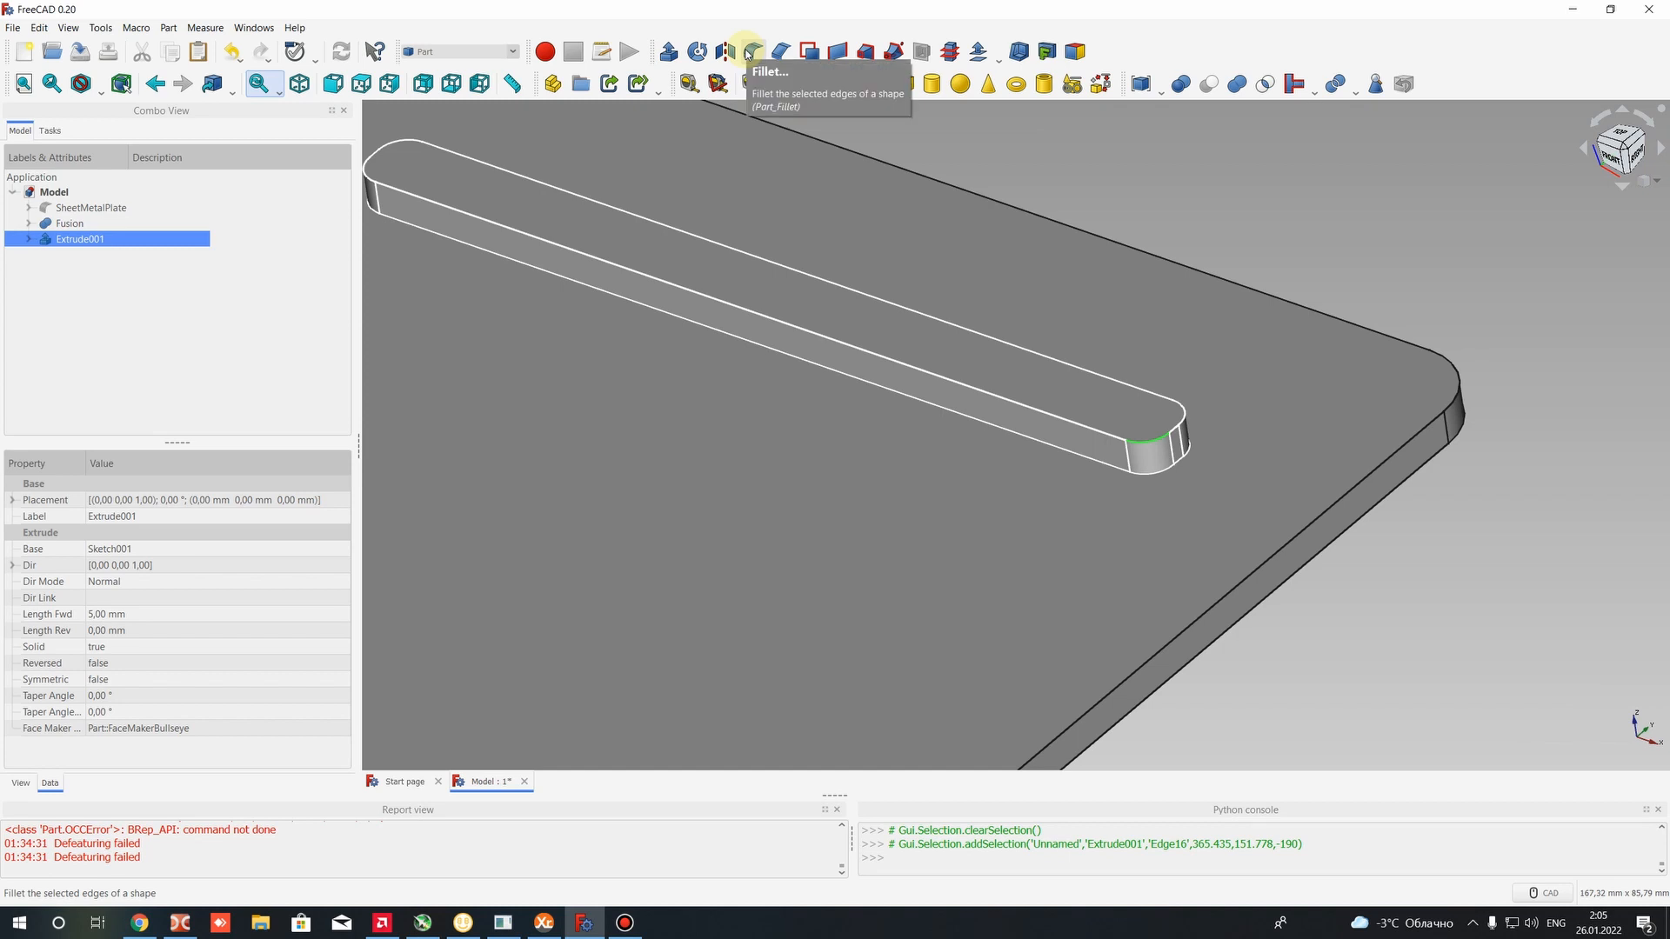
{"action": "left_click", "coordinate": [749, 54]}
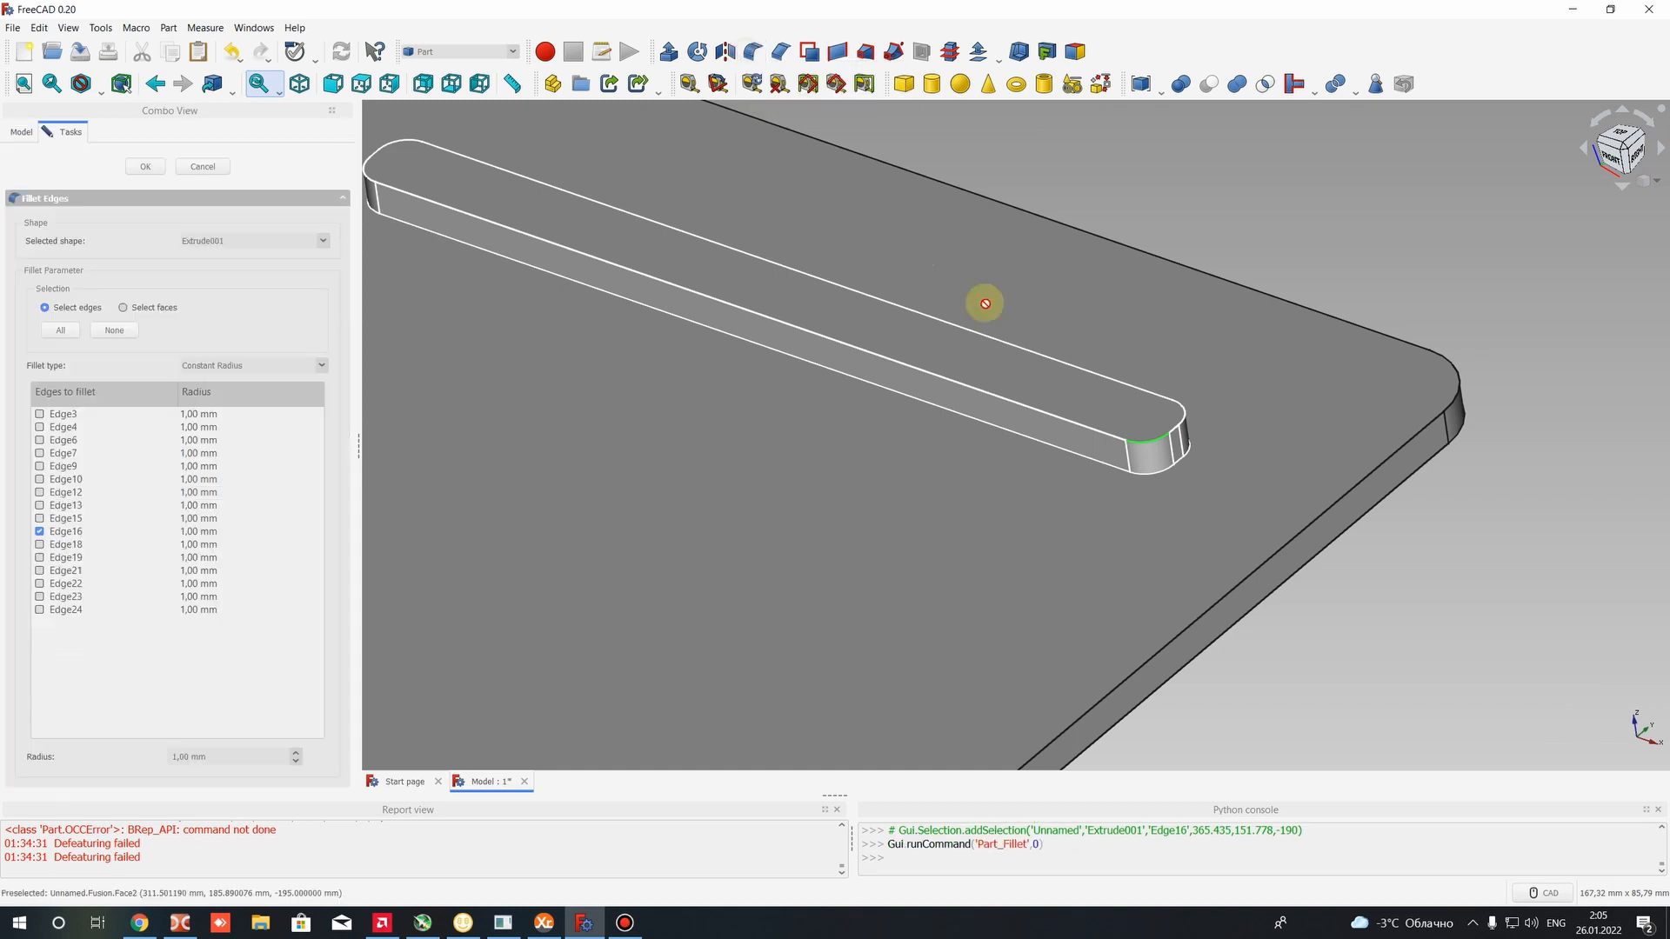
{"action": "left_click", "coordinate": [1035, 410]}
{"action": "left_click", "coordinate": [372, 181]}
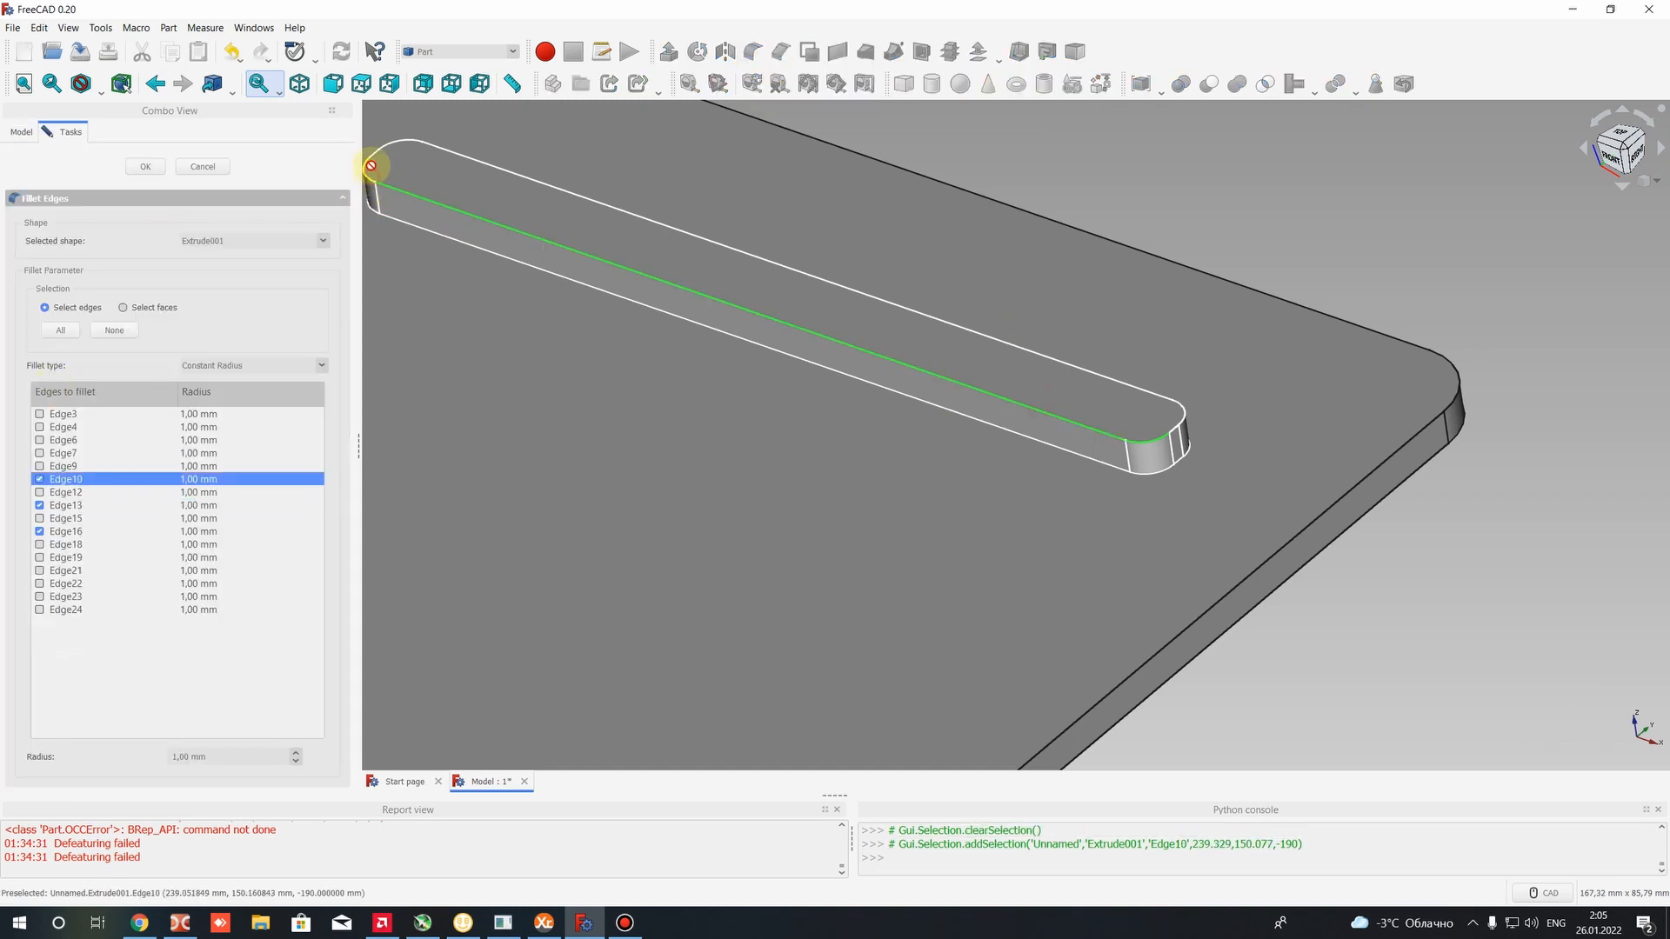
{"action": "left_click", "coordinate": [382, 149]}
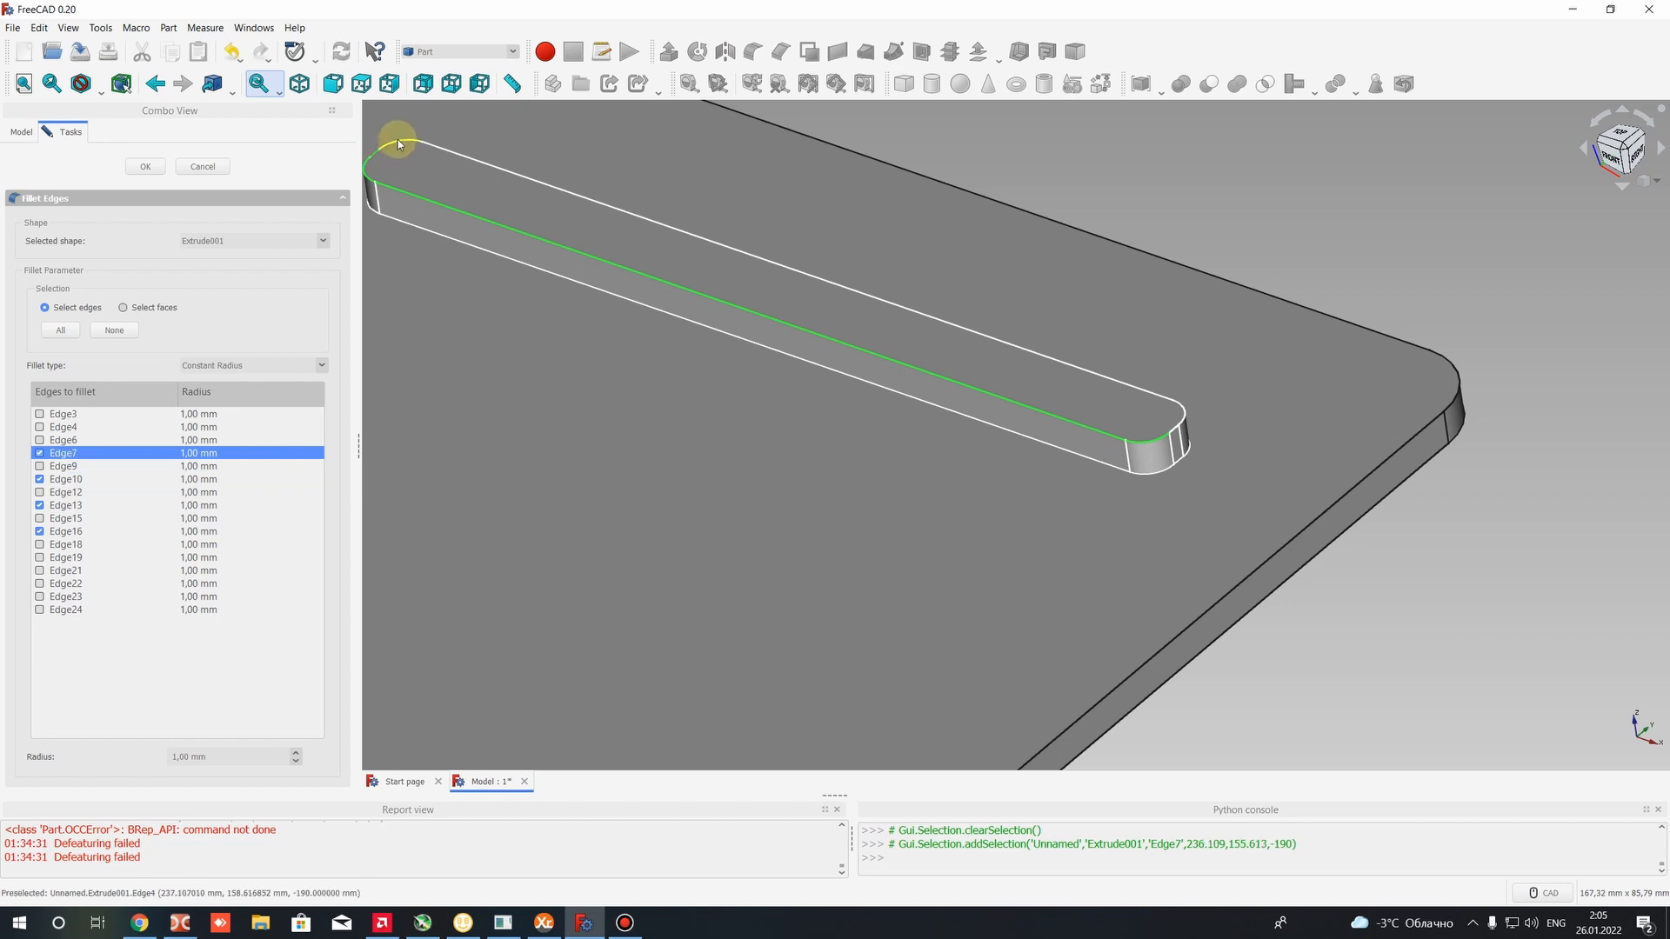
{"action": "left_click", "coordinate": [389, 140]}
{"action": "left_click", "coordinate": [466, 158]}
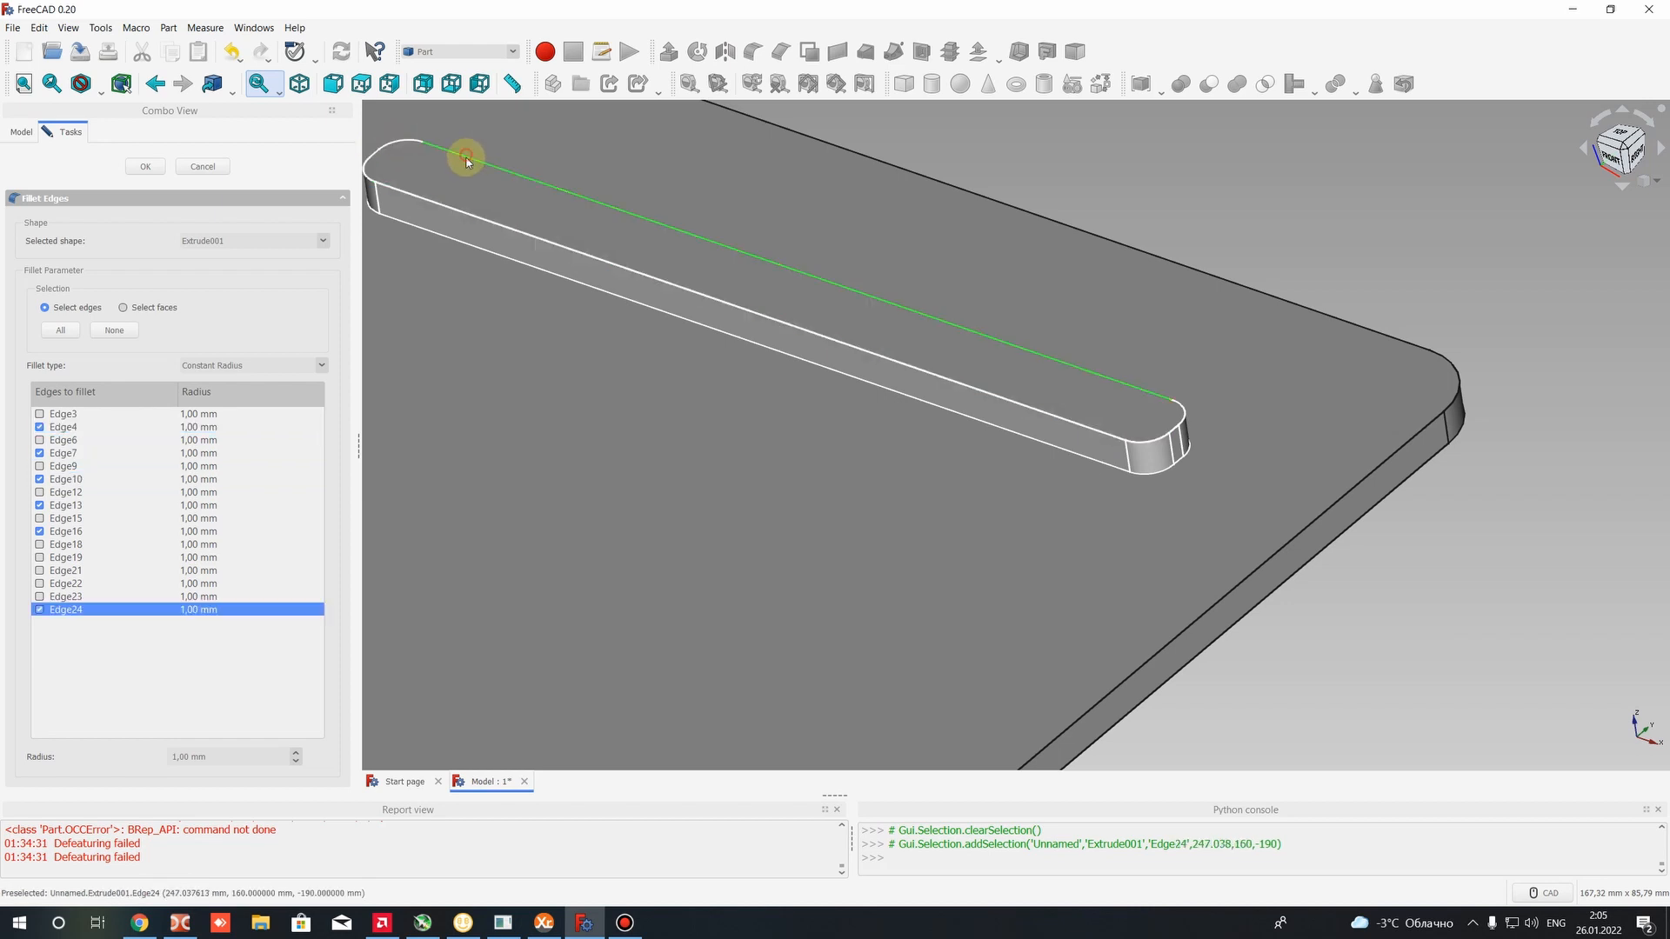
{"action": "left_click", "coordinate": [1179, 410]}
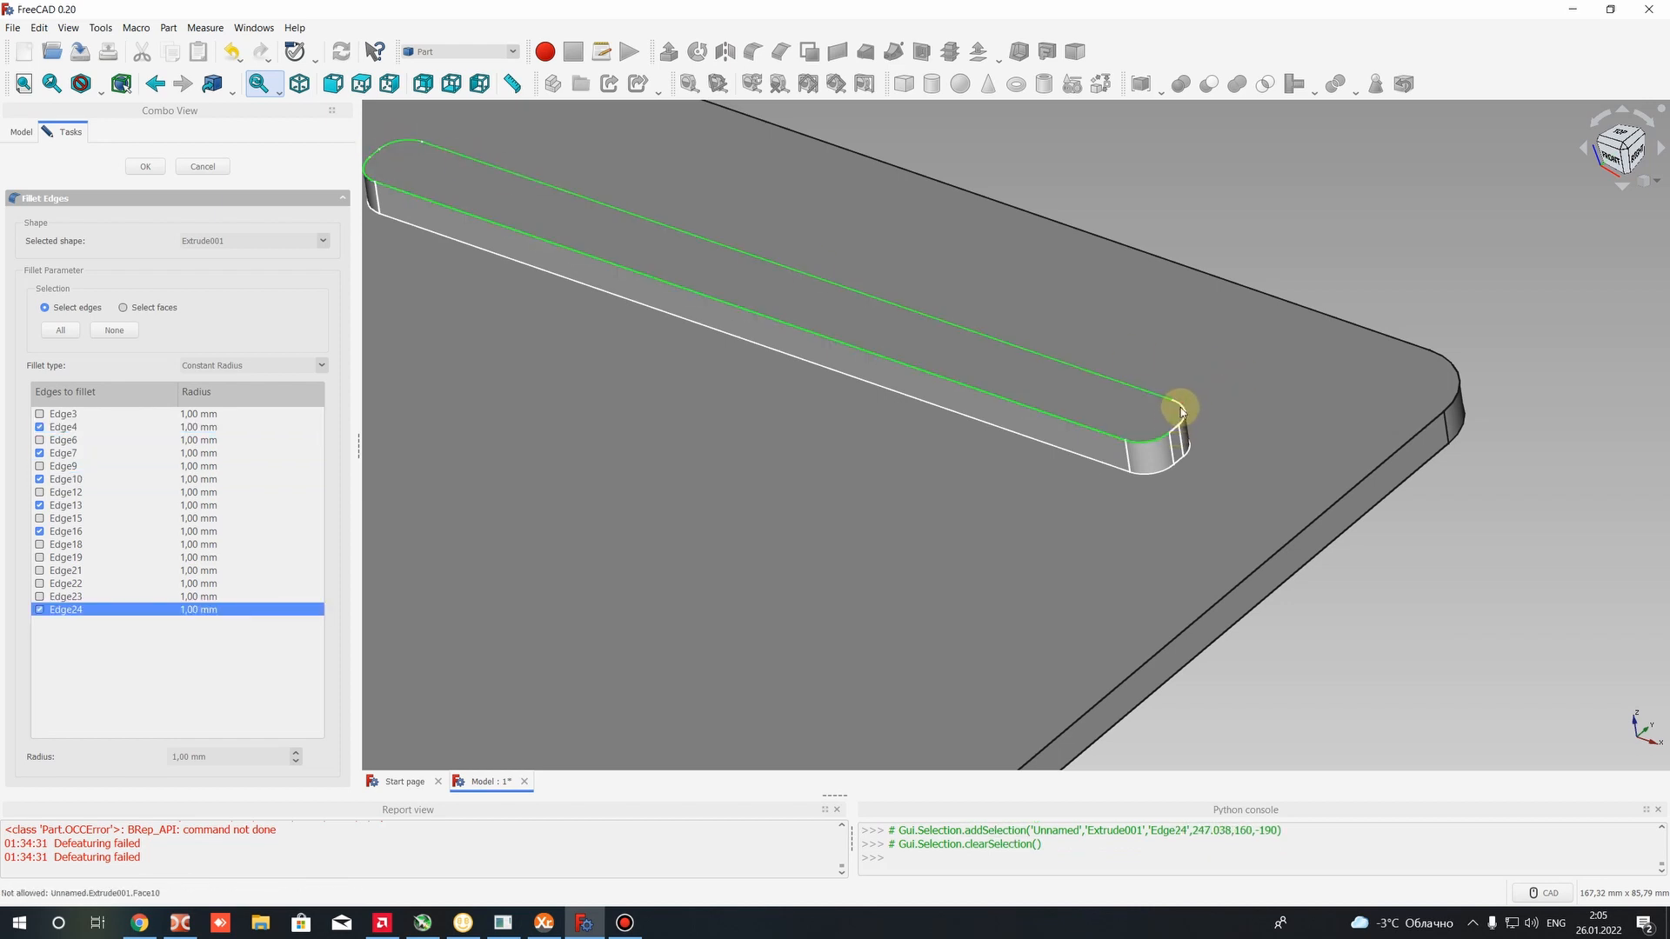
{"action": "left_click", "coordinate": [1179, 431]}
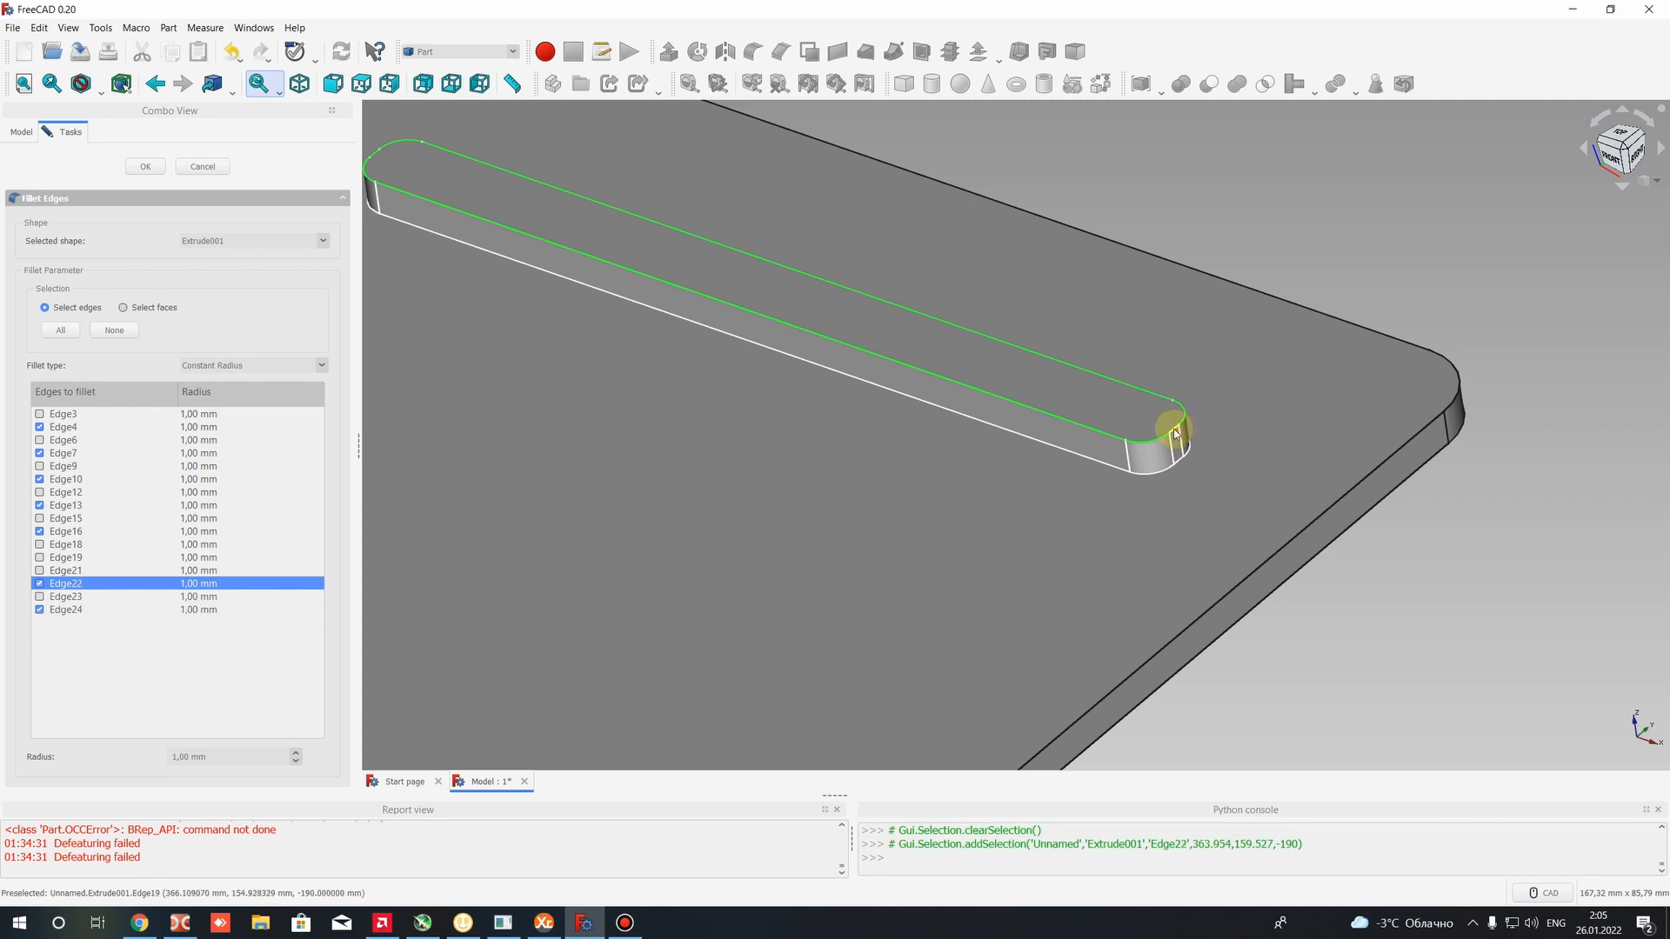
{"action": "left_click", "coordinate": [1176, 432]}
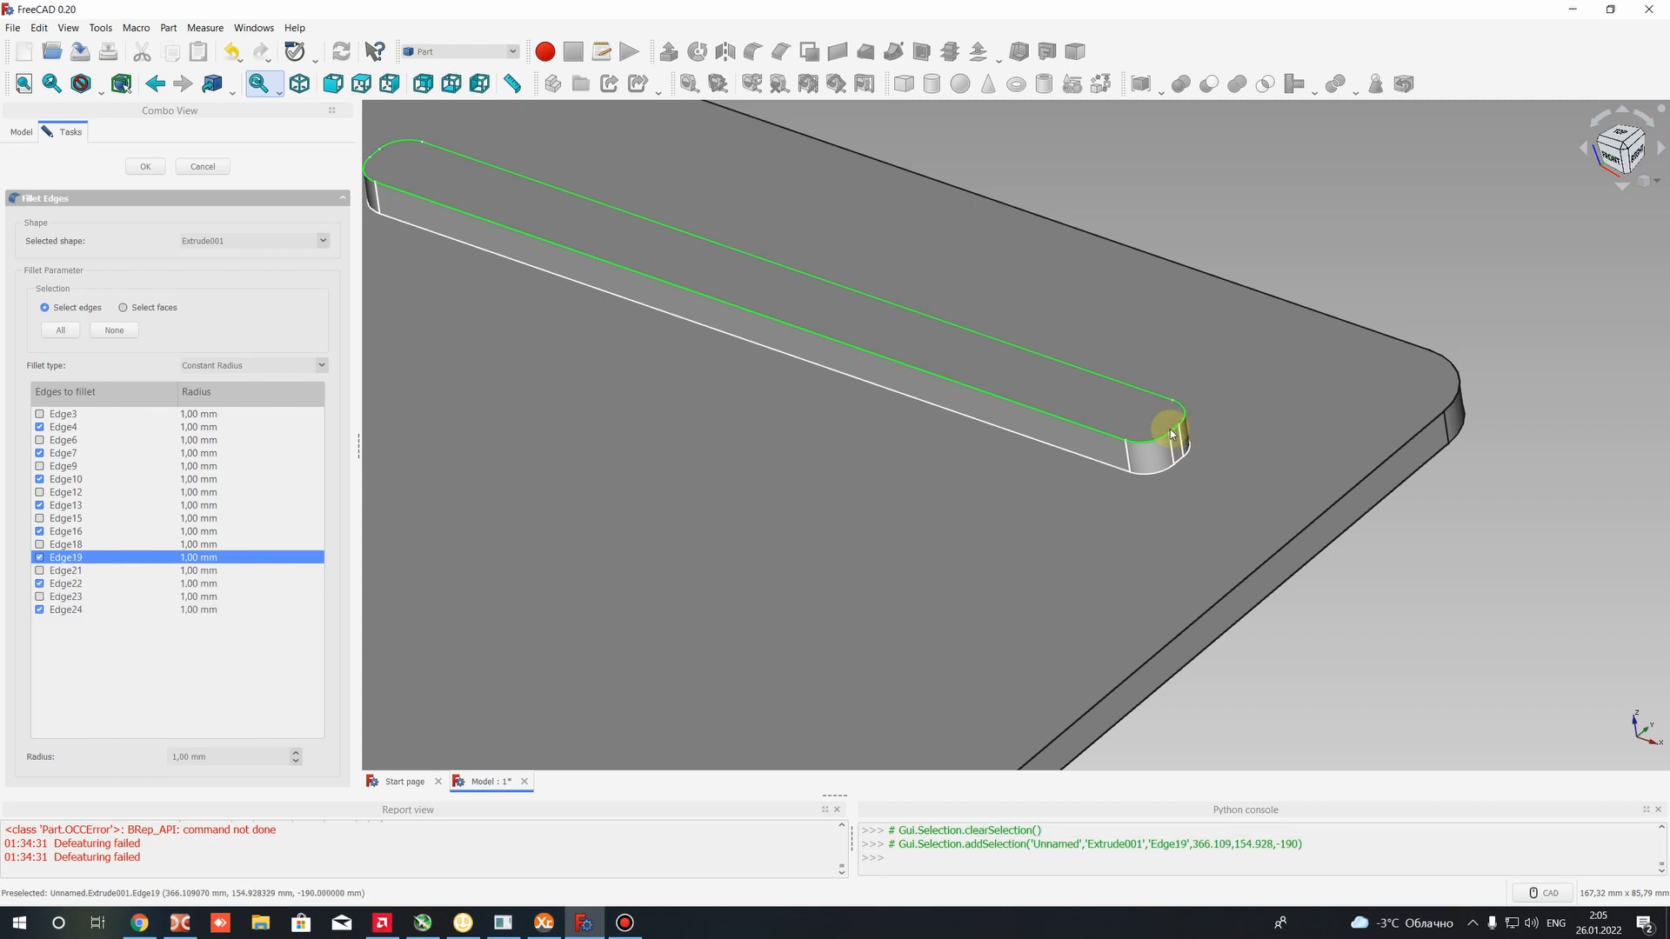
Set a new radius for the bar's checked top edges and apply the constant-radius fillet
{"action": "left_click", "coordinate": [57, 609]}
{"action": "left_click", "coordinate": [64, 583]}
{"action": "left_click", "coordinate": [65, 557]}
{"action": "left_click", "coordinate": [64, 532]}
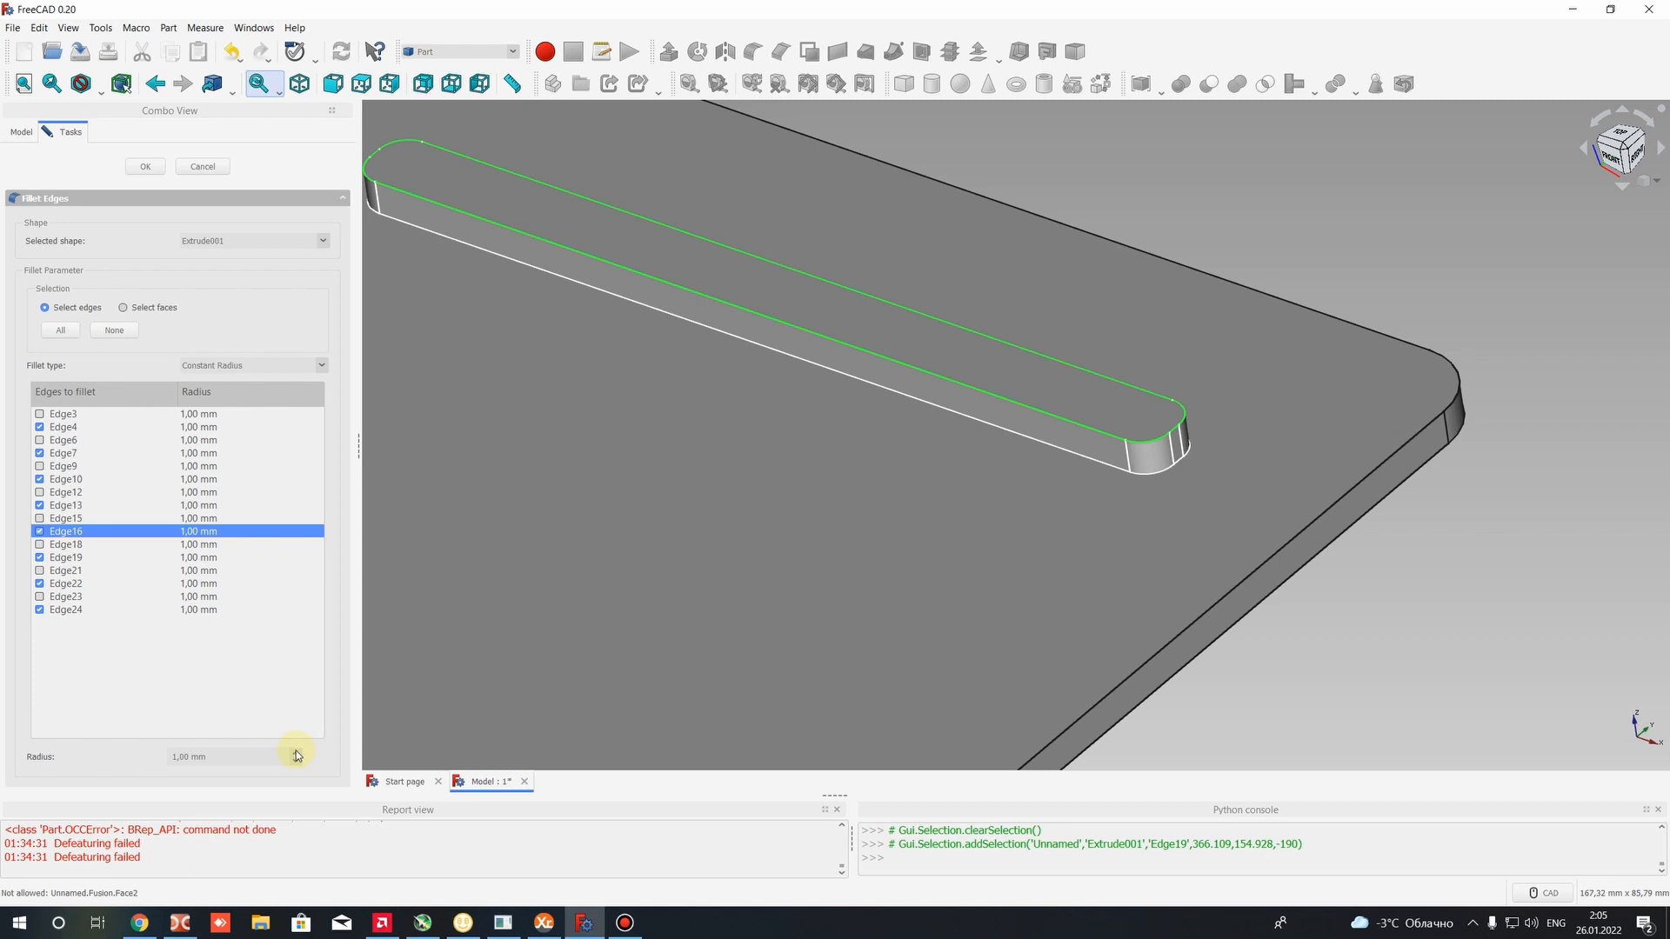
{"action": "left_click", "coordinate": [296, 755]}
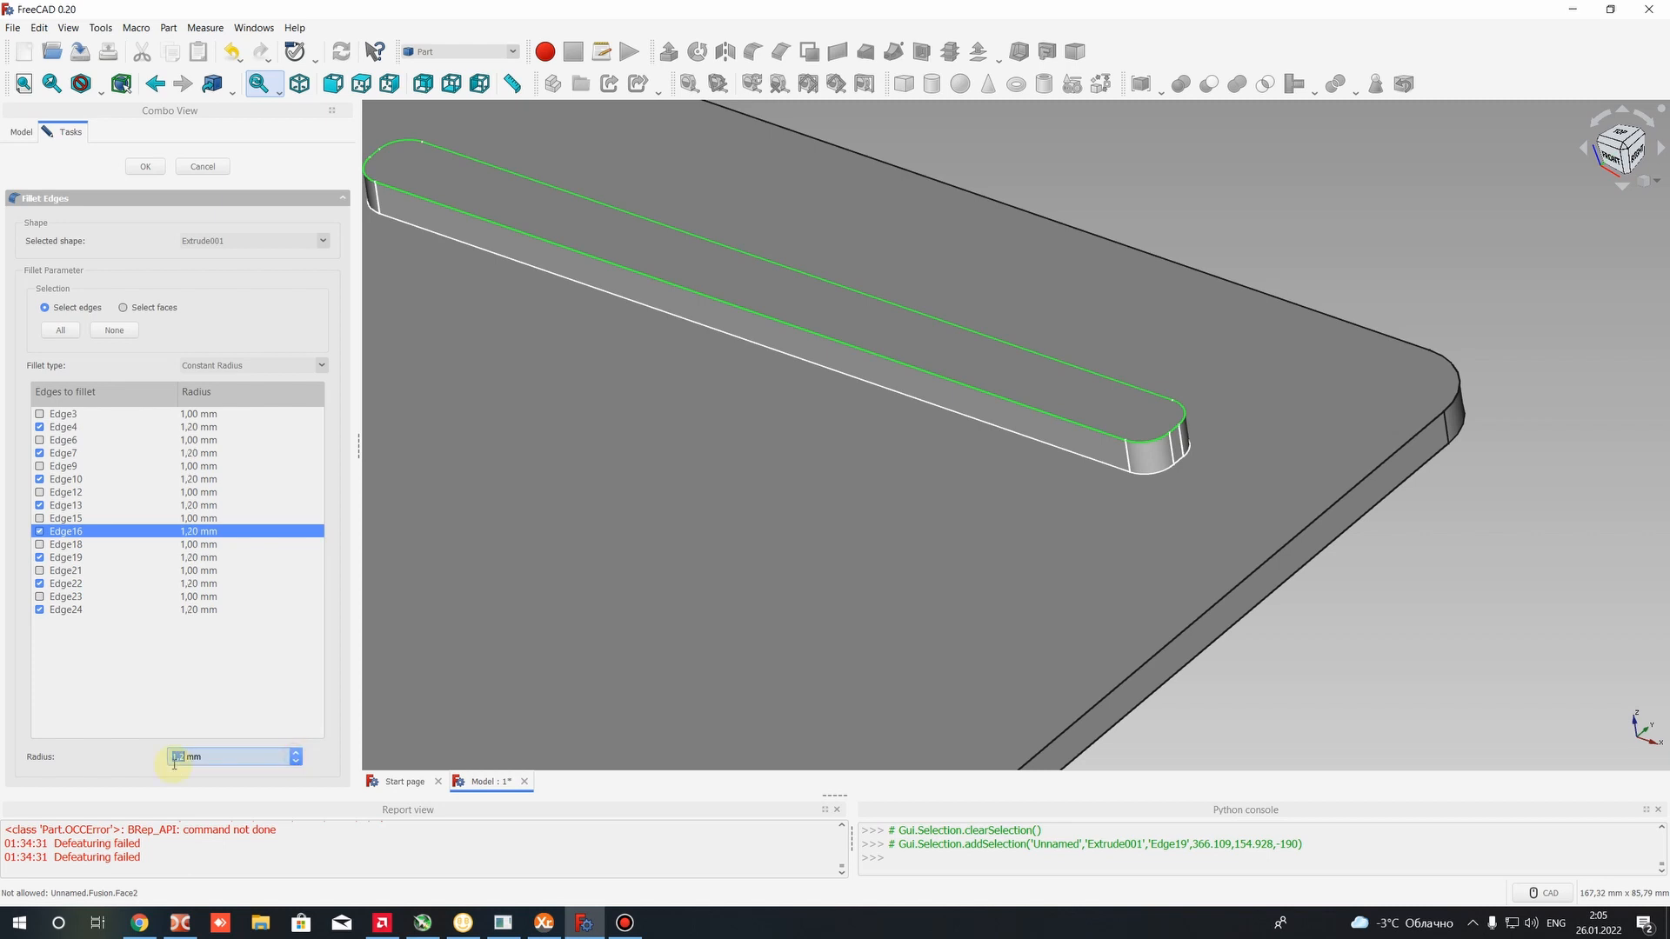
{"action": "left_click", "coordinate": [146, 166]}
{"action": "scroll", "coordinate": [1083, 345], "scroll_direction": "down", "scroll_amount": 2}
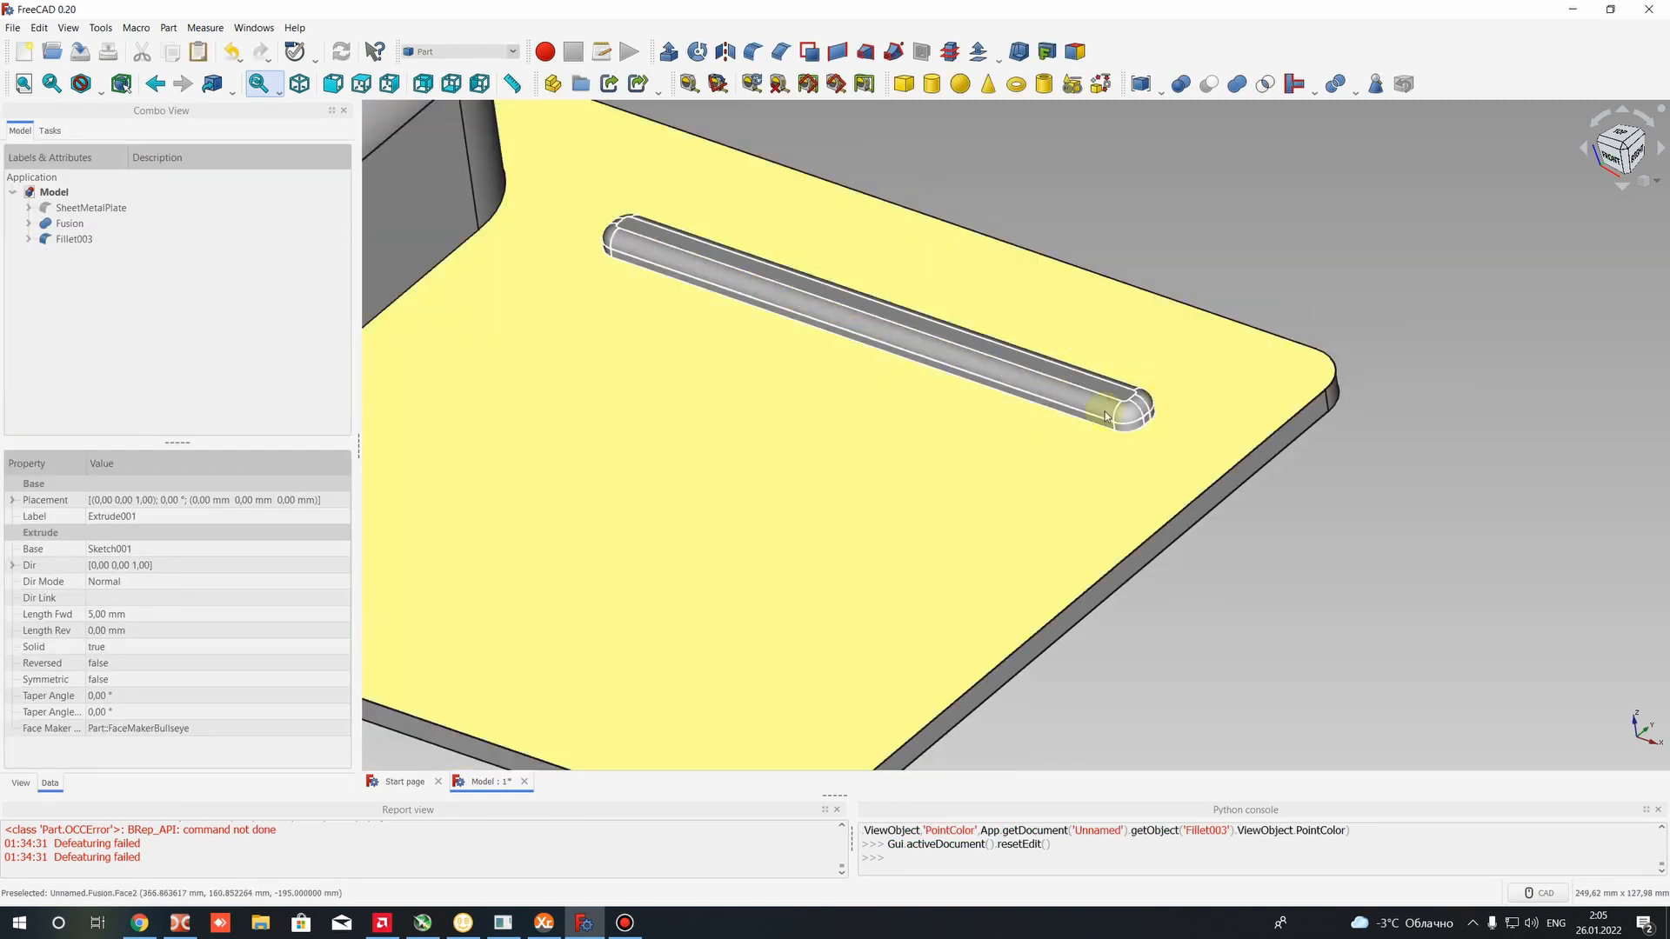
{"action": "scroll", "coordinate": [1115, 459], "scroll_direction": "down", "scroll_amount": 5}
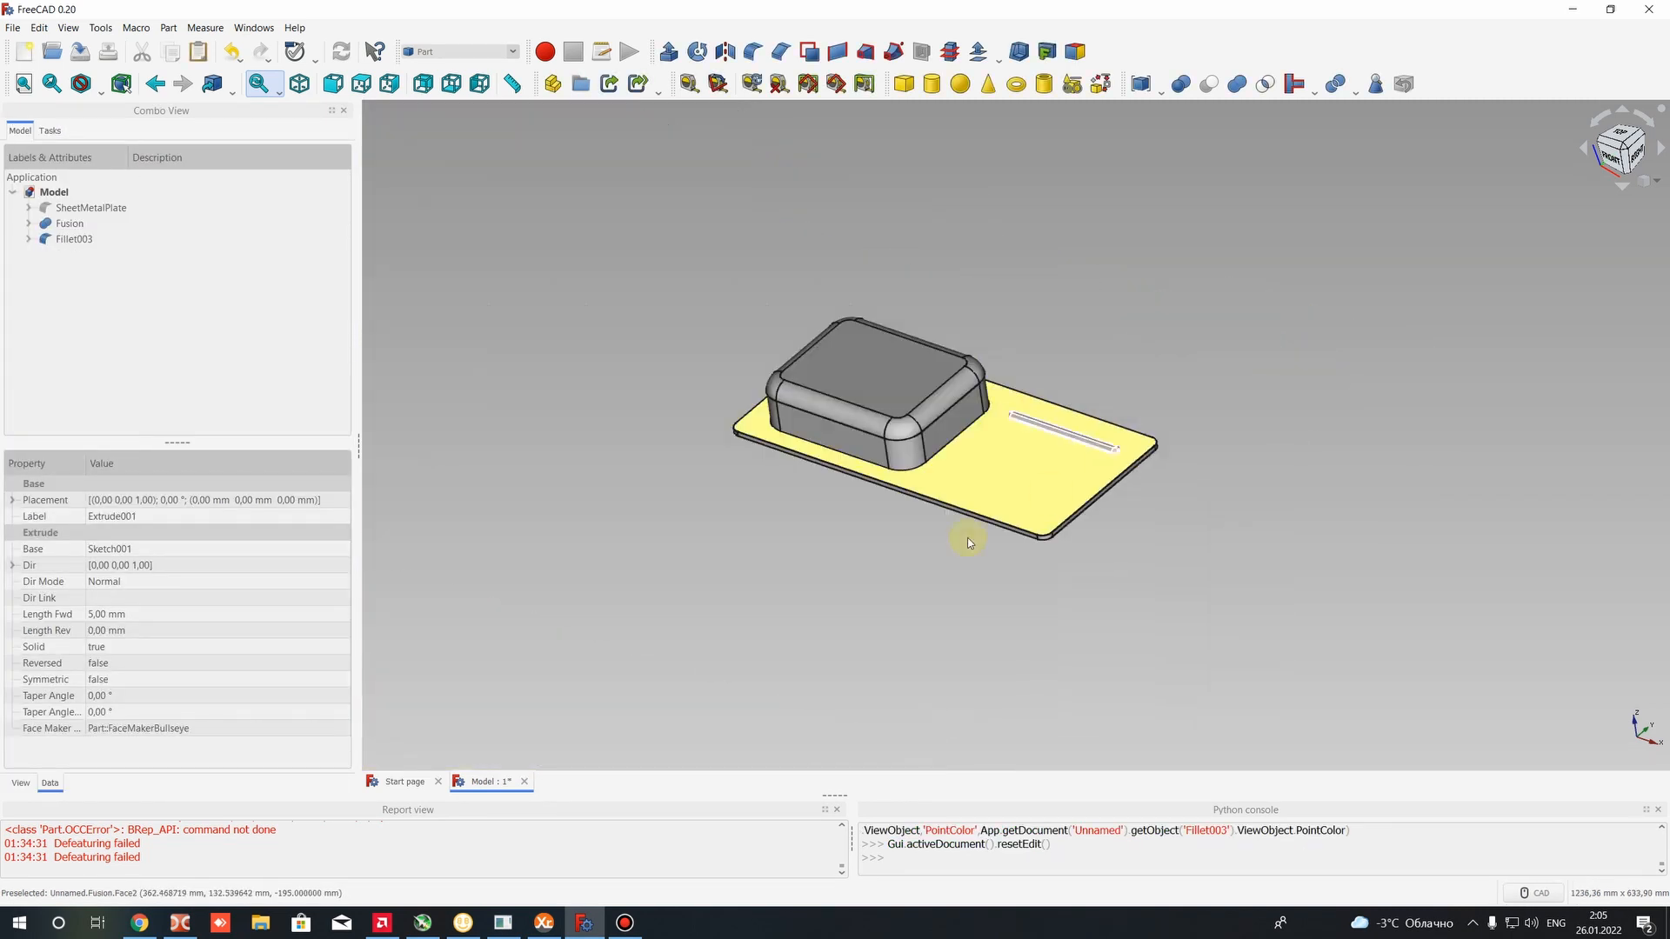
Select the filleted bar, switch to the Draft workbench and start an orthogonal array of it
{"action": "left_click", "coordinate": [73, 241]}
{"action": "scroll", "coordinate": [1000, 348], "scroll_direction": "up", "scroll_amount": 5}
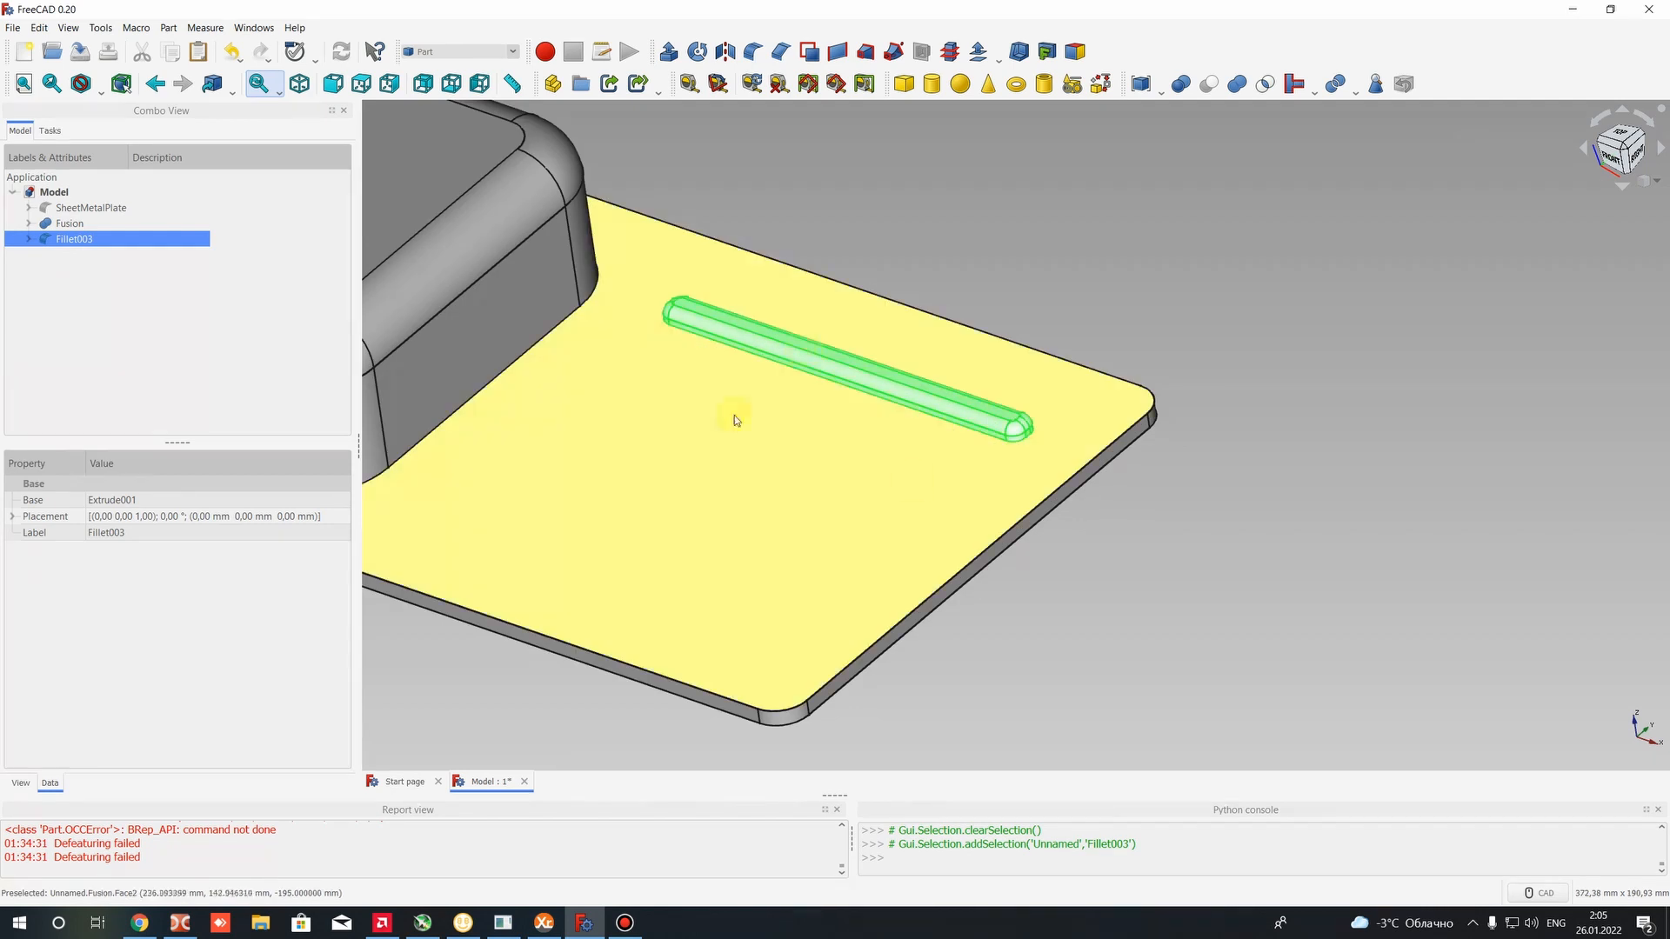
{"action": "scroll", "coordinate": [778, 360], "scroll_direction": "down", "scroll_amount": 3}
{"action": "scroll", "coordinate": [866, 411], "scroll_direction": "up", "scroll_amount": 3}
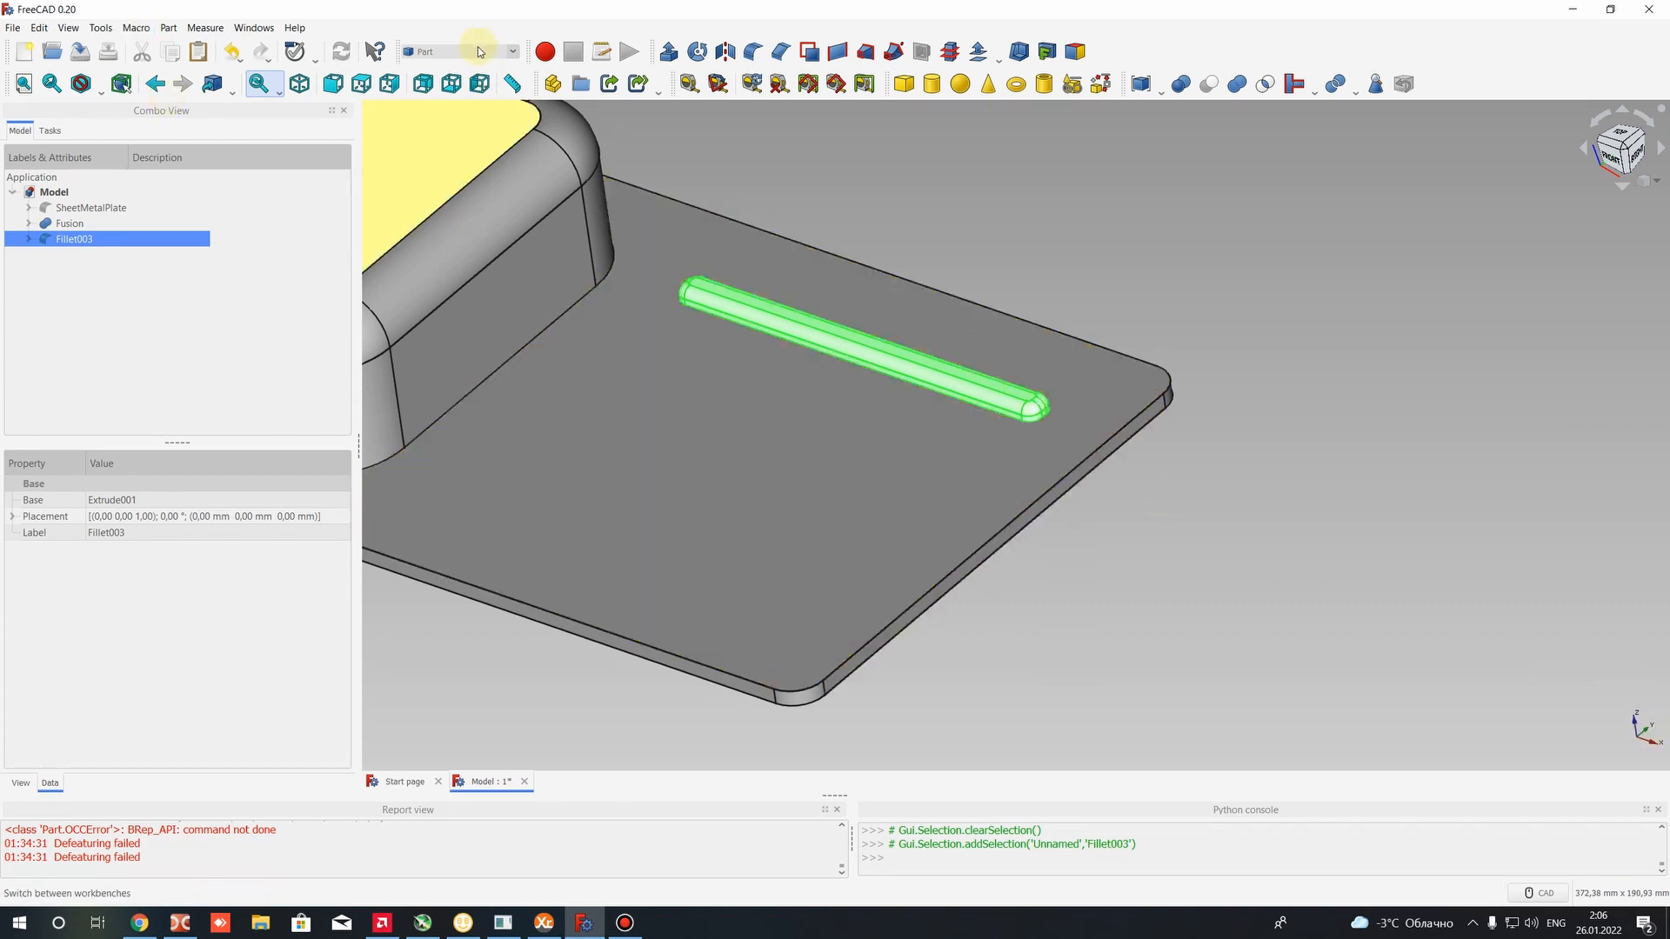
{"action": "left_click", "coordinate": [477, 52]}
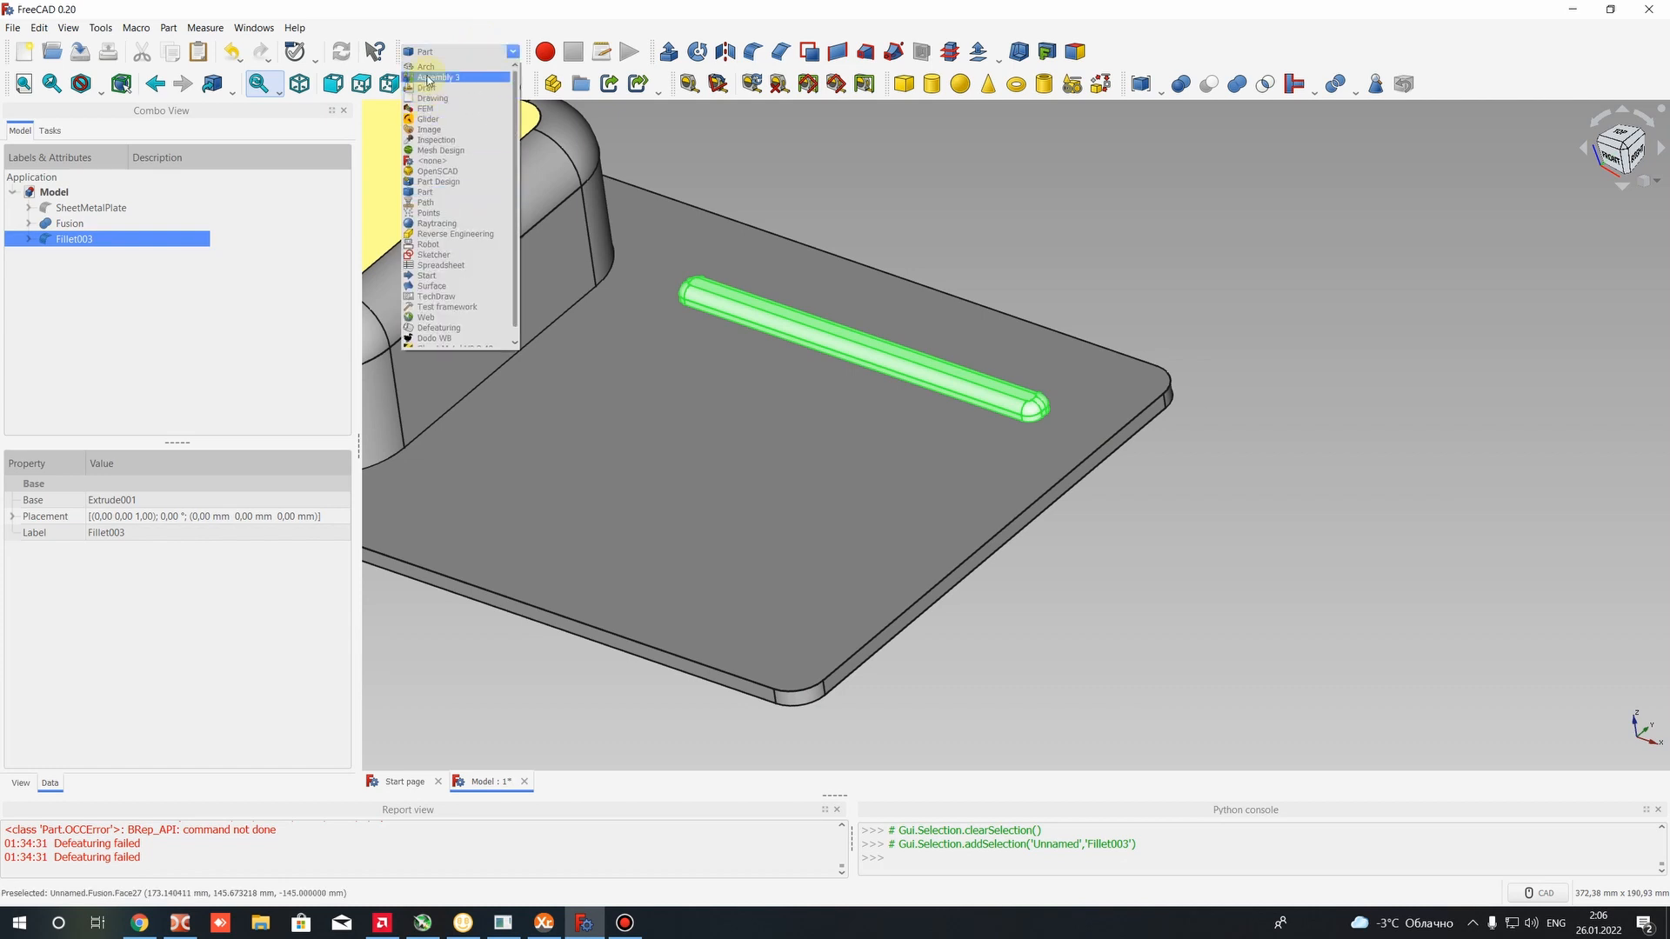
{"action": "left_click", "coordinate": [427, 87]}
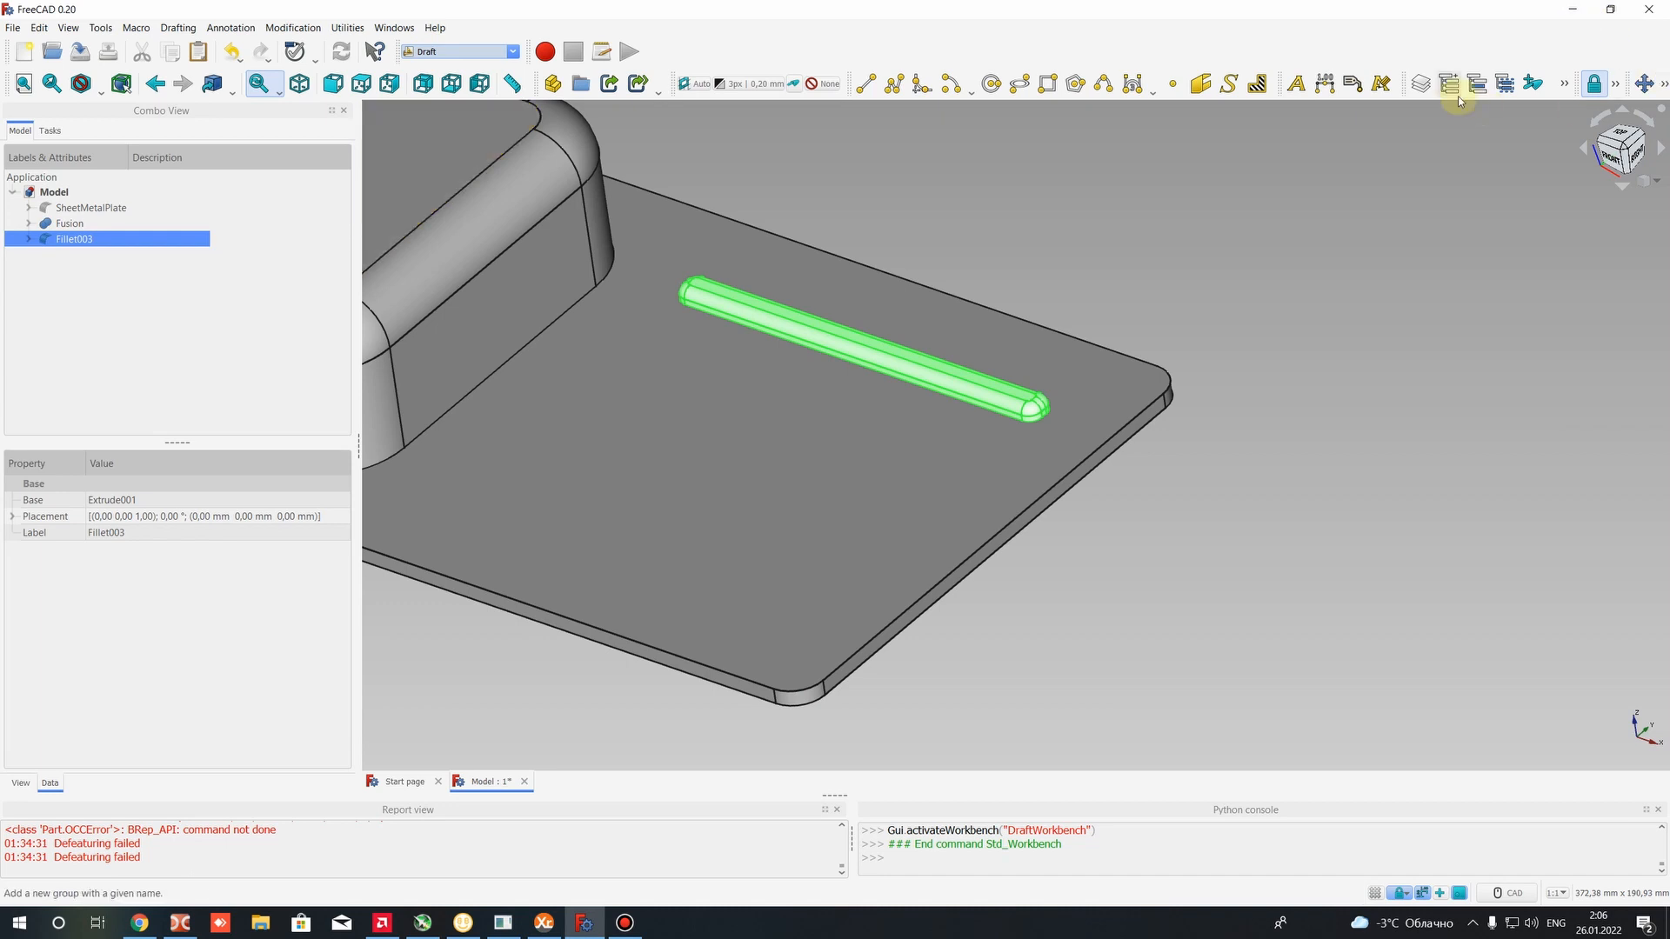
{"action": "left_click", "coordinate": [1663, 85]}
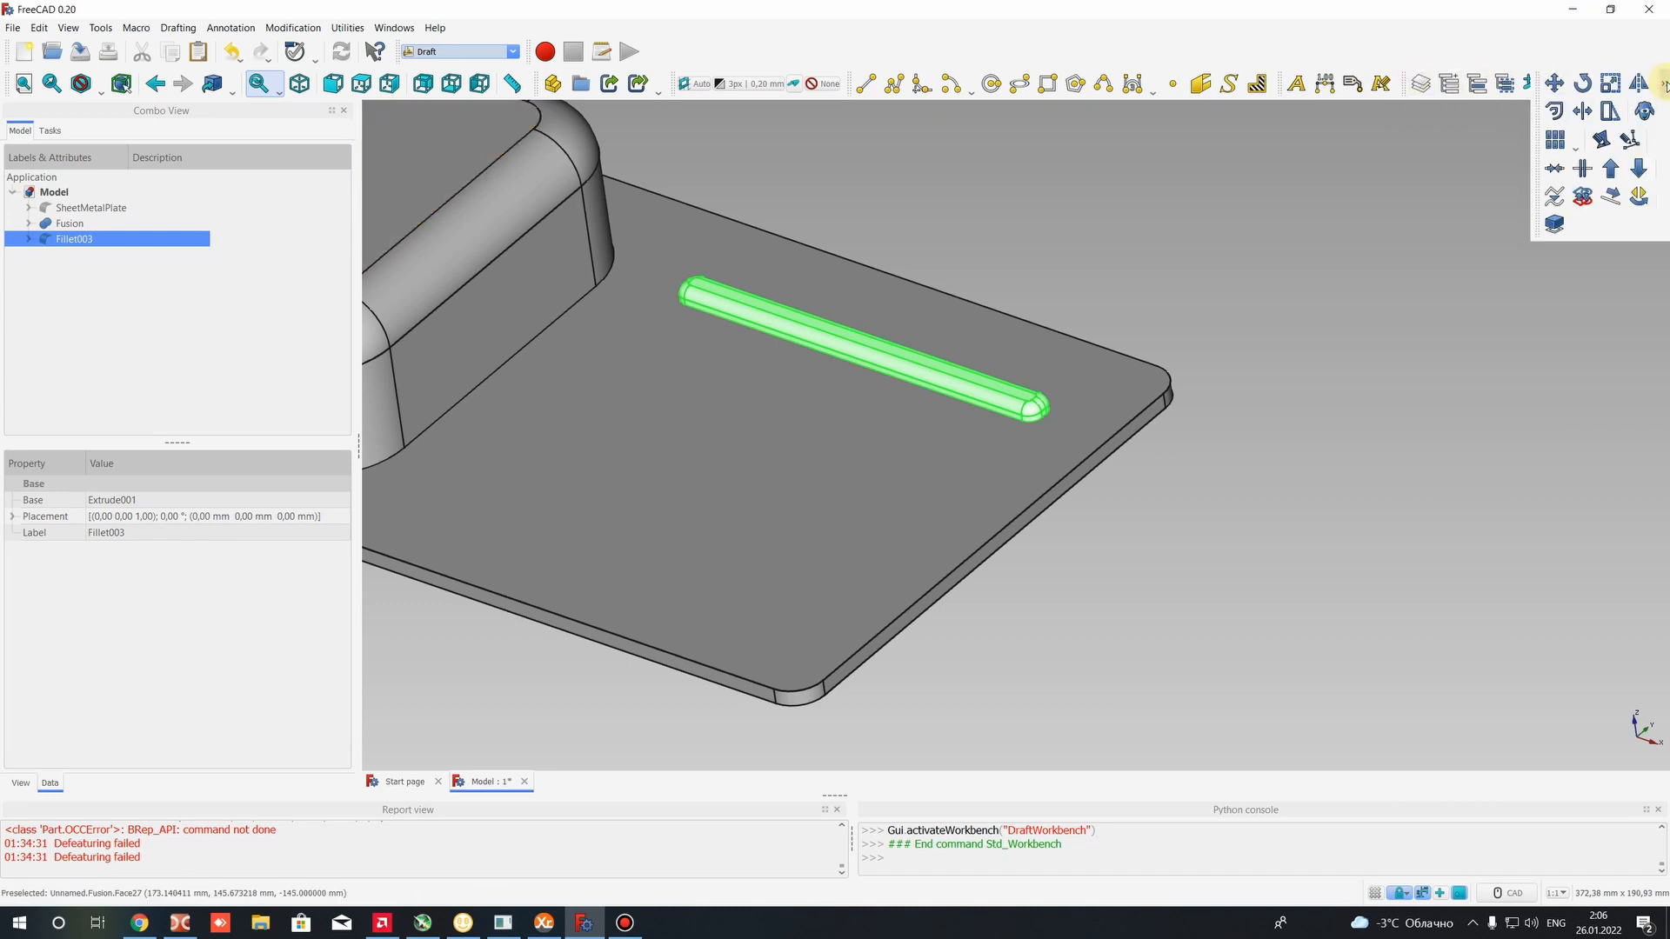
{"action": "left_click", "coordinate": [1556, 139]}
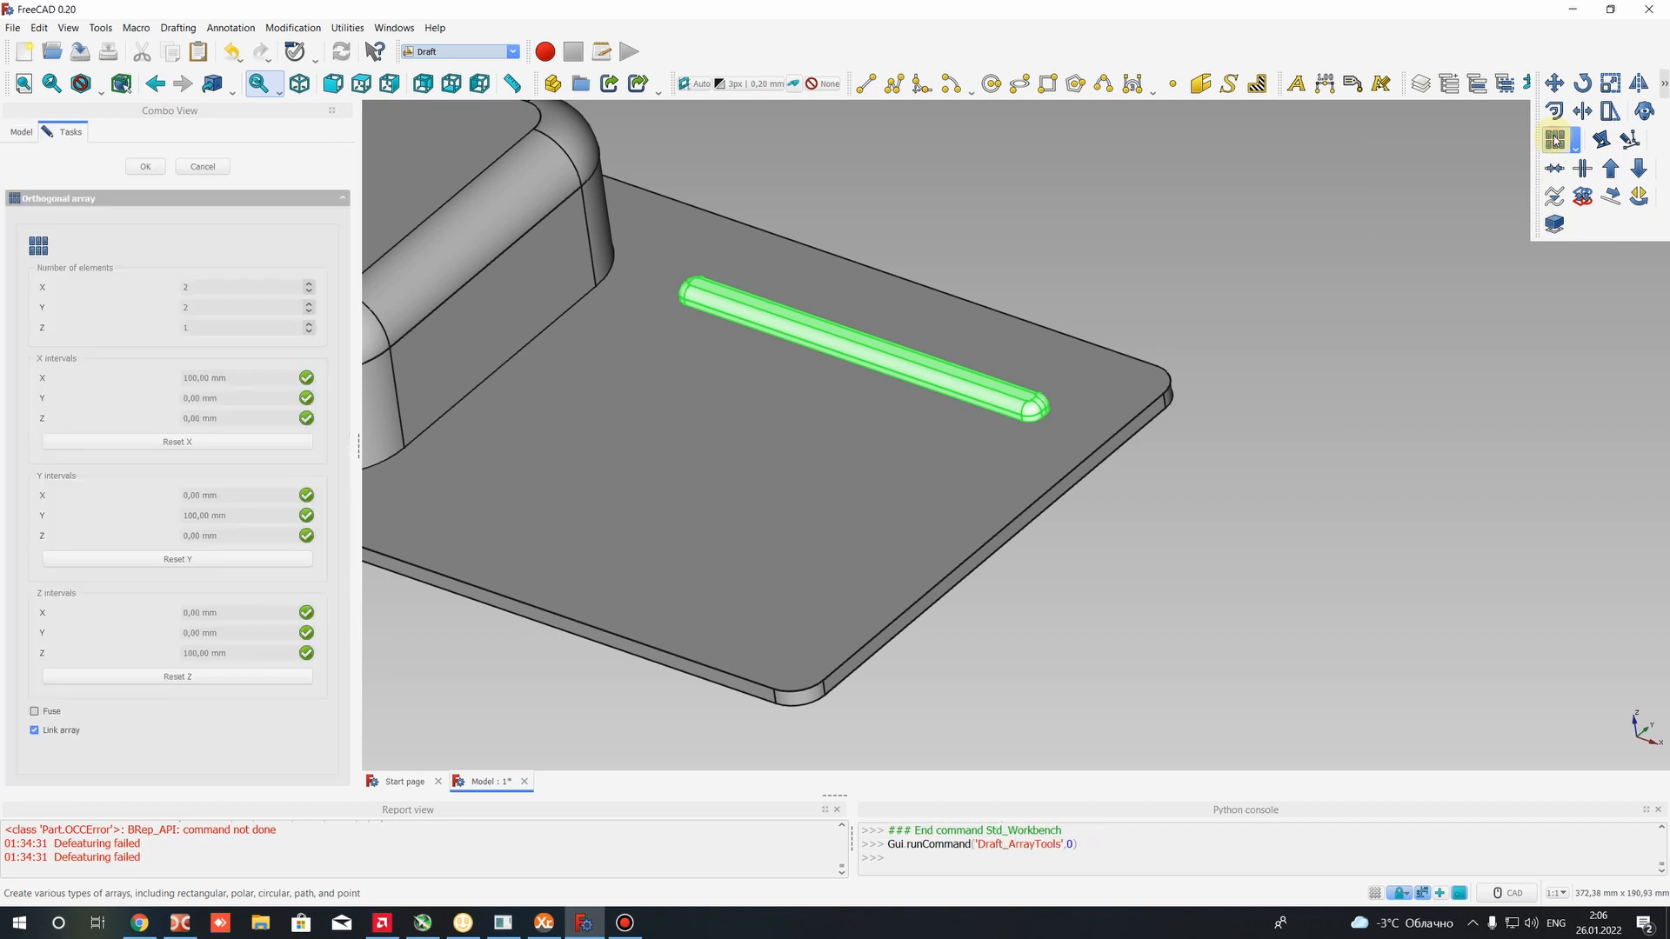
Array the bar with 1 element in X, 10 in Y, X interval 0 mm and Y interval -15 mm, keeping the default Z interval
{"action": "left_click", "coordinate": [214, 285]}
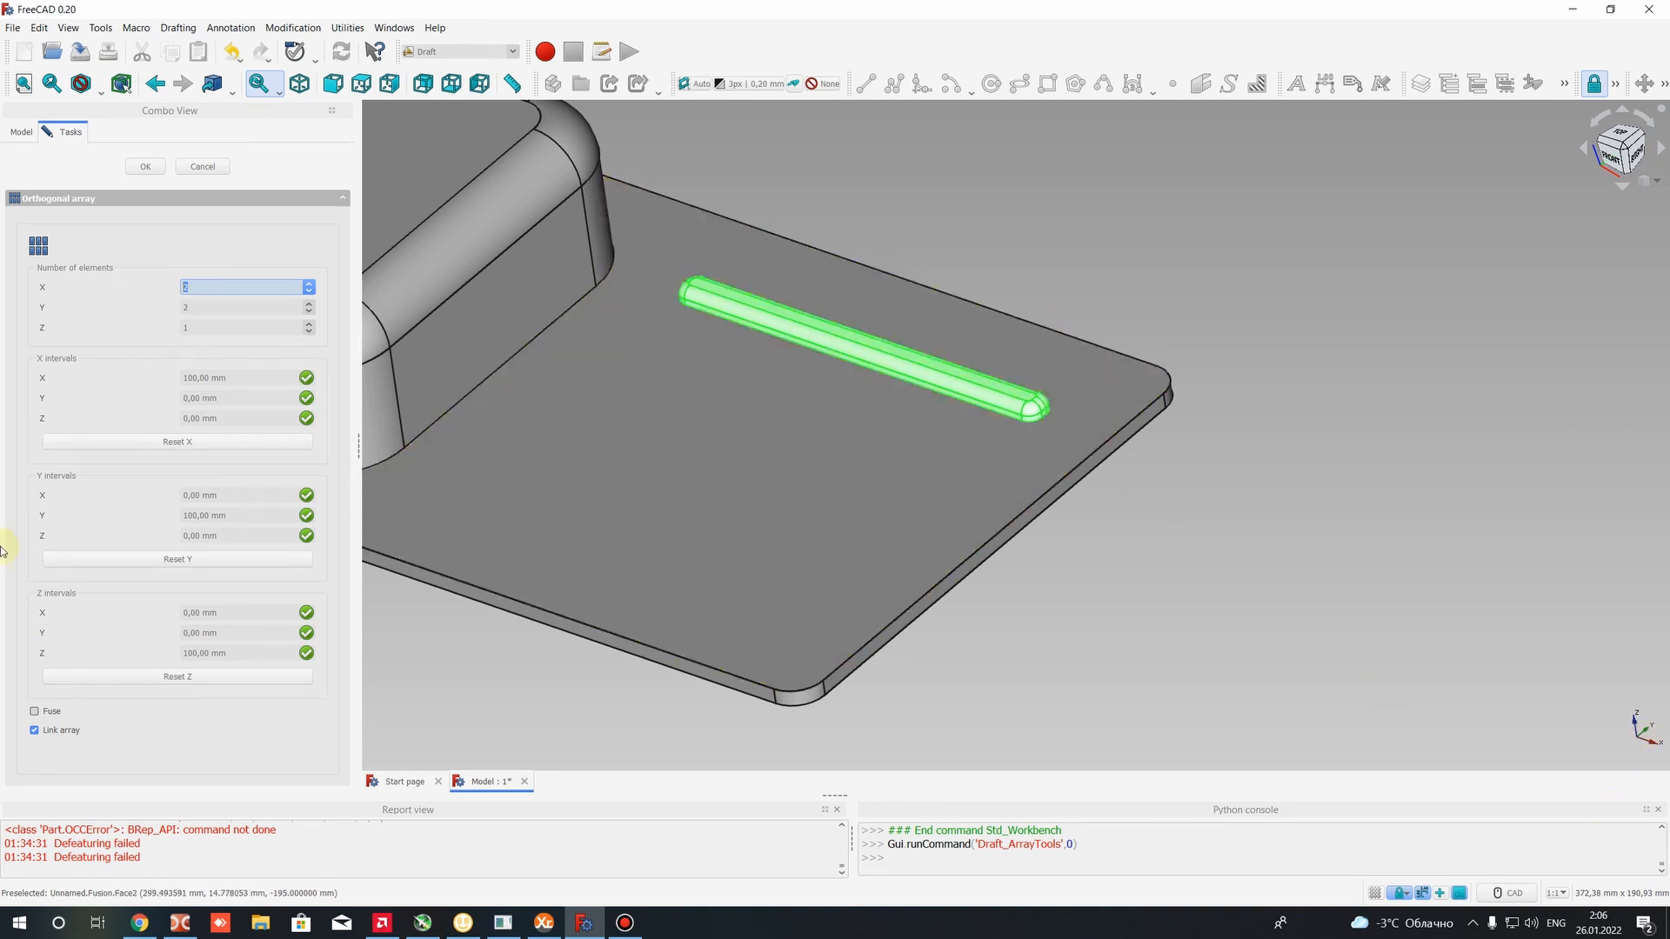
{"action": "double_click", "coordinate": [190, 304]}
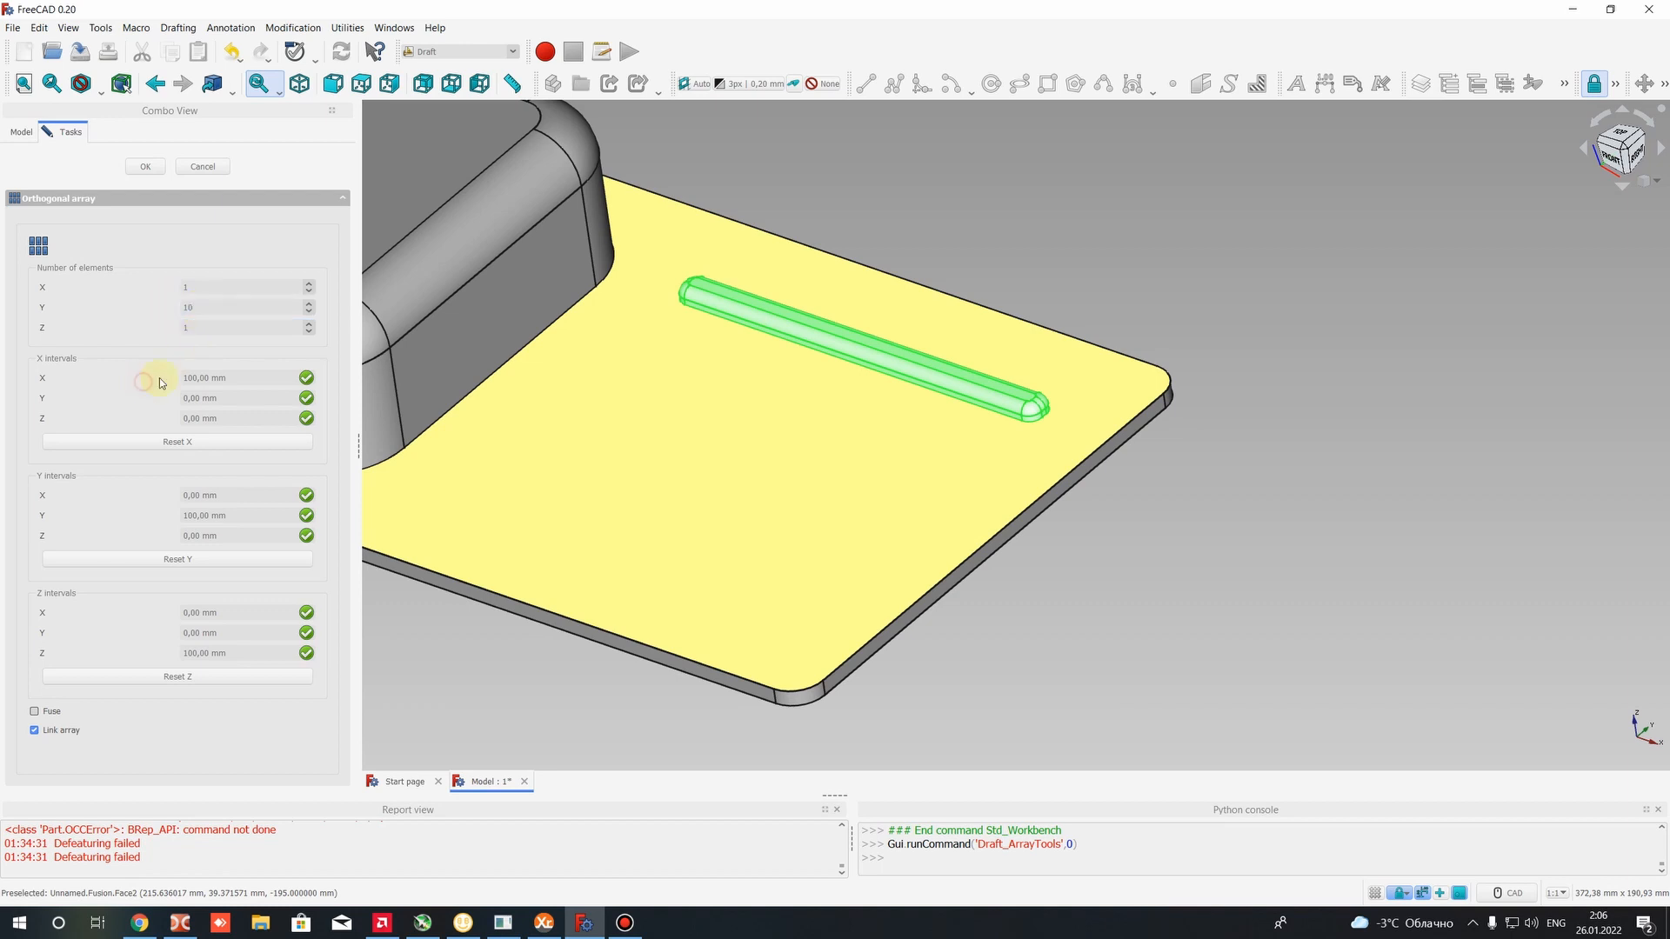
{"action": "left_click", "coordinate": [201, 377]}
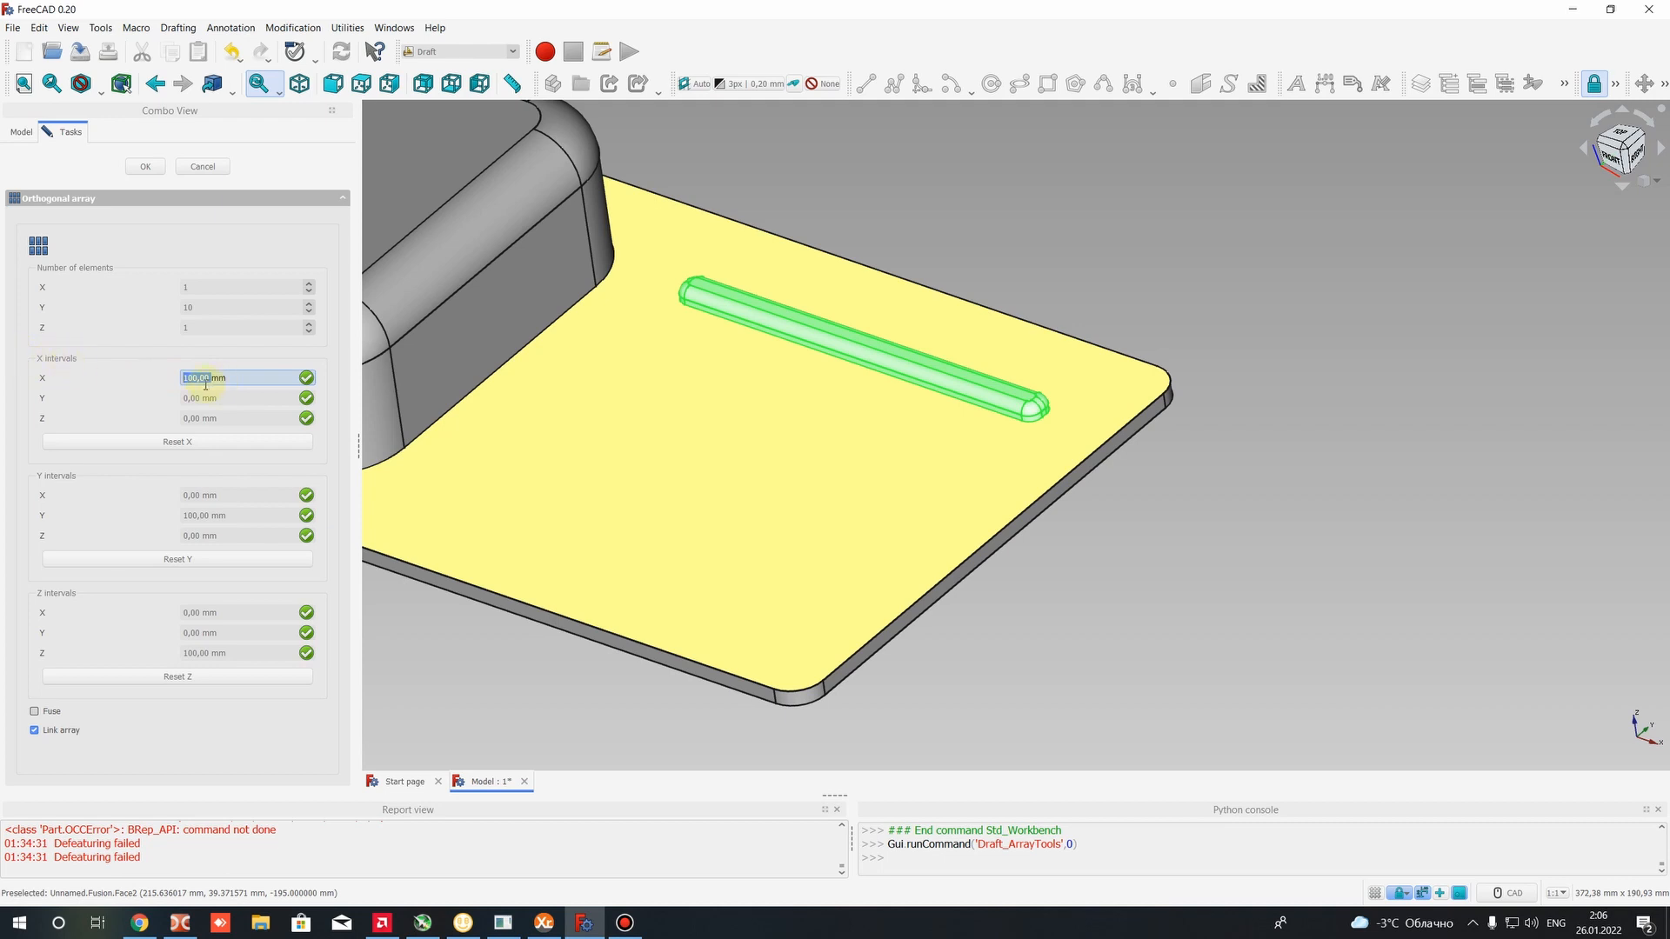
{"action": "left_click", "coordinate": [155, 402]}
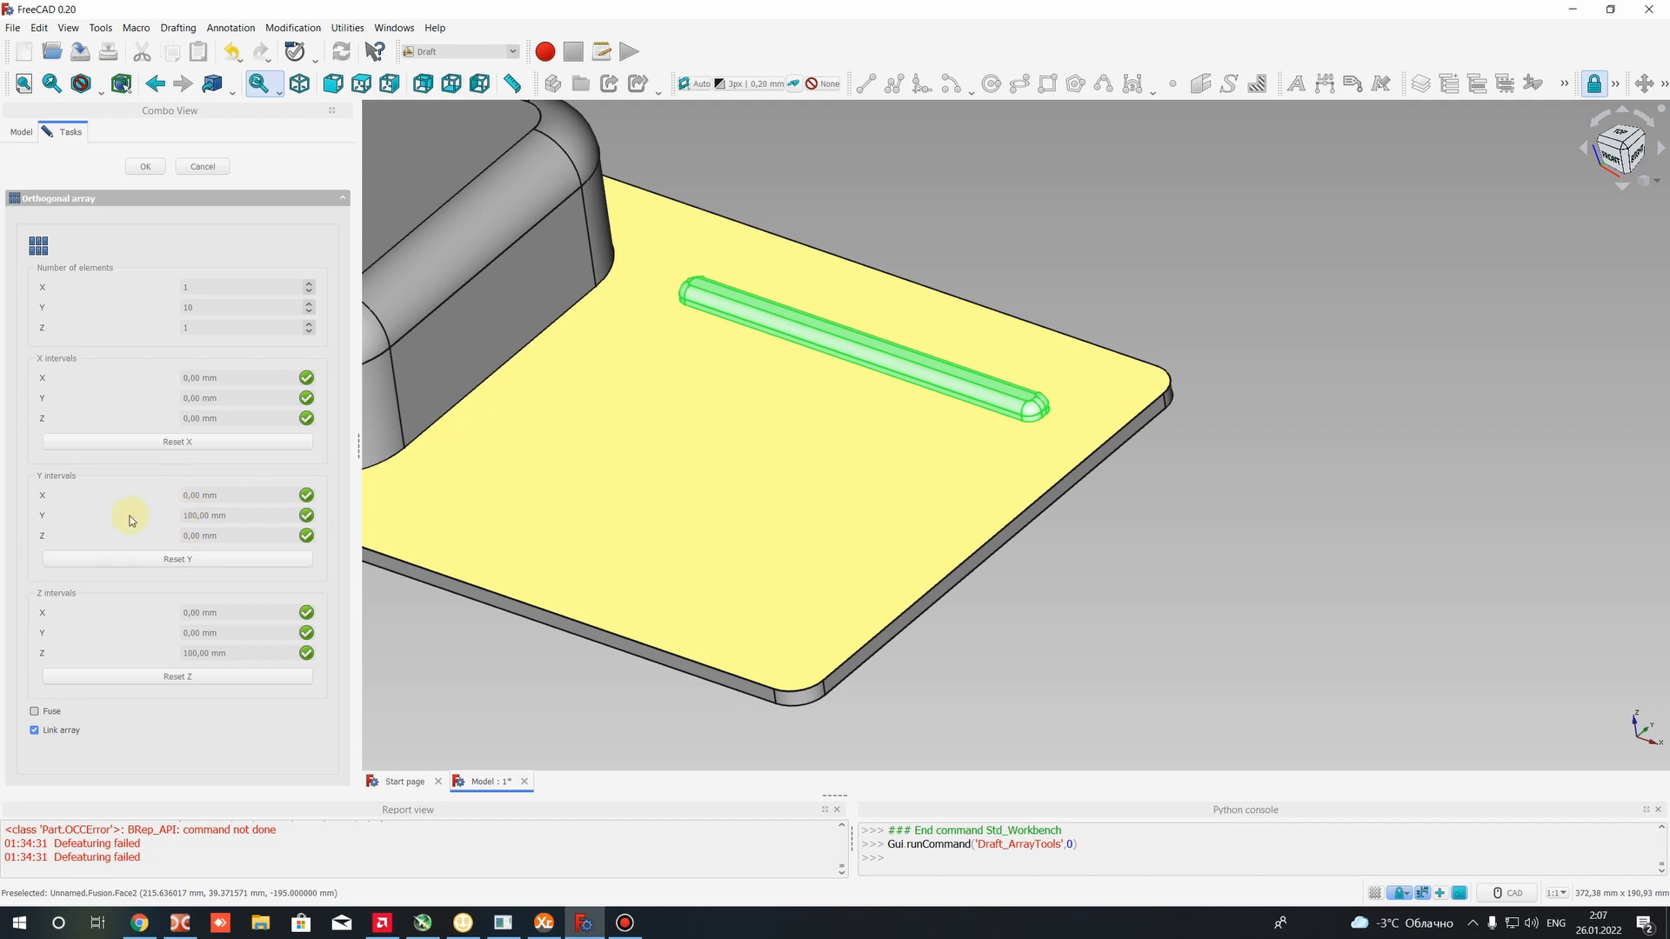
{"action": "left_click", "coordinate": [193, 515]}
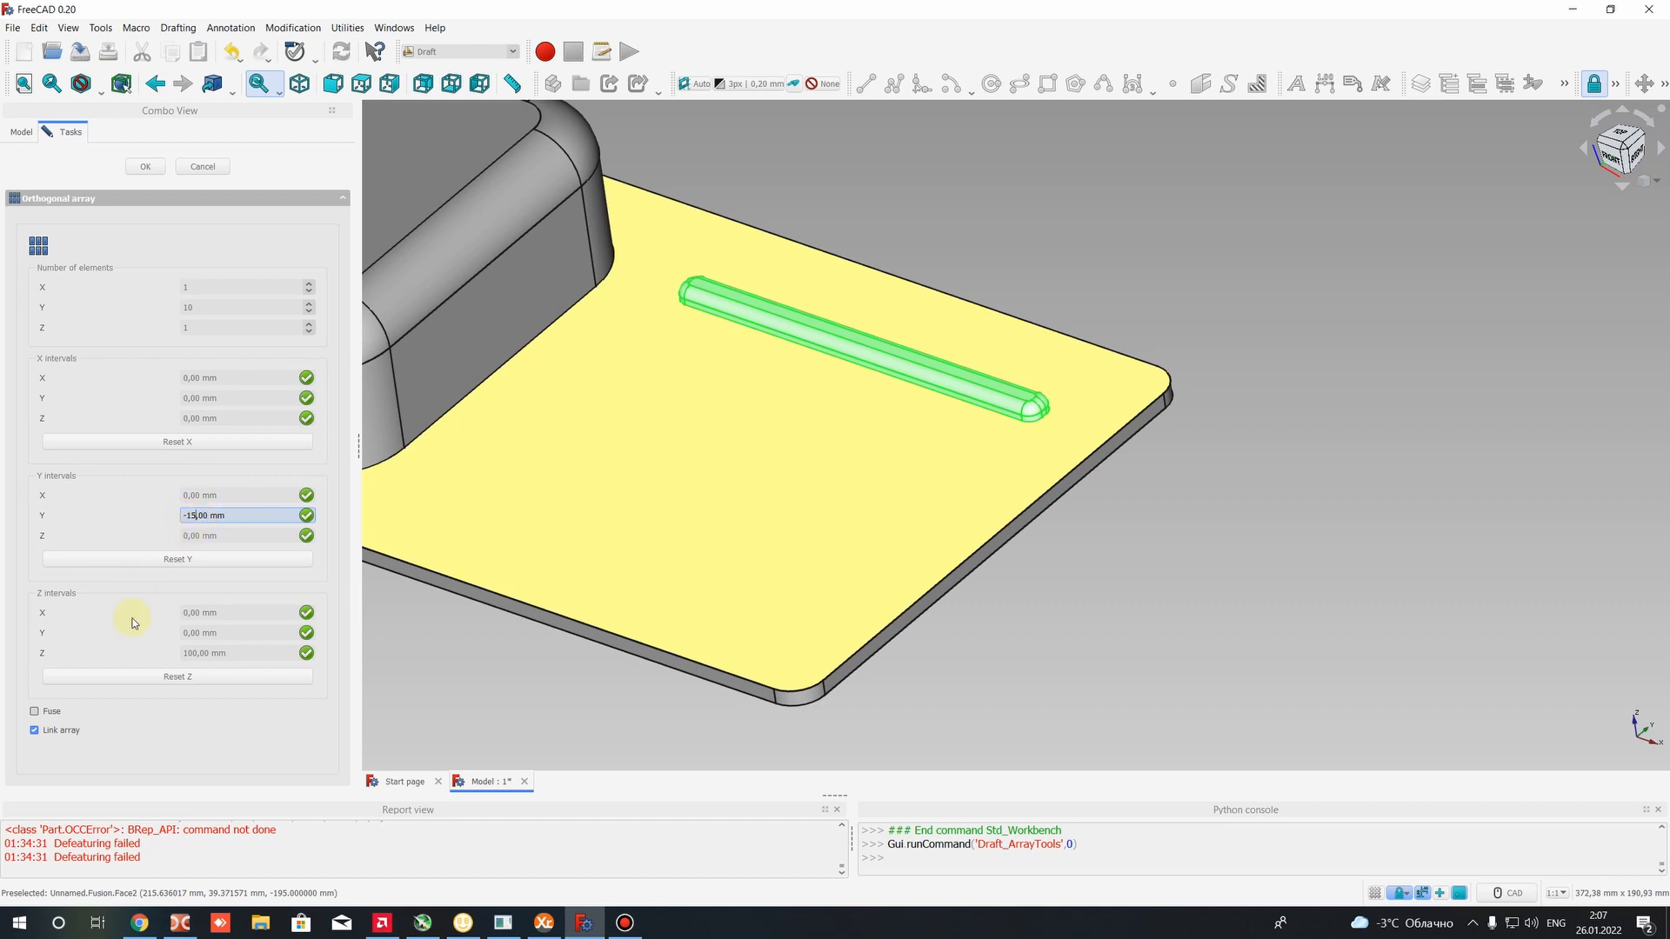
{"action": "left_click", "coordinate": [183, 678]}
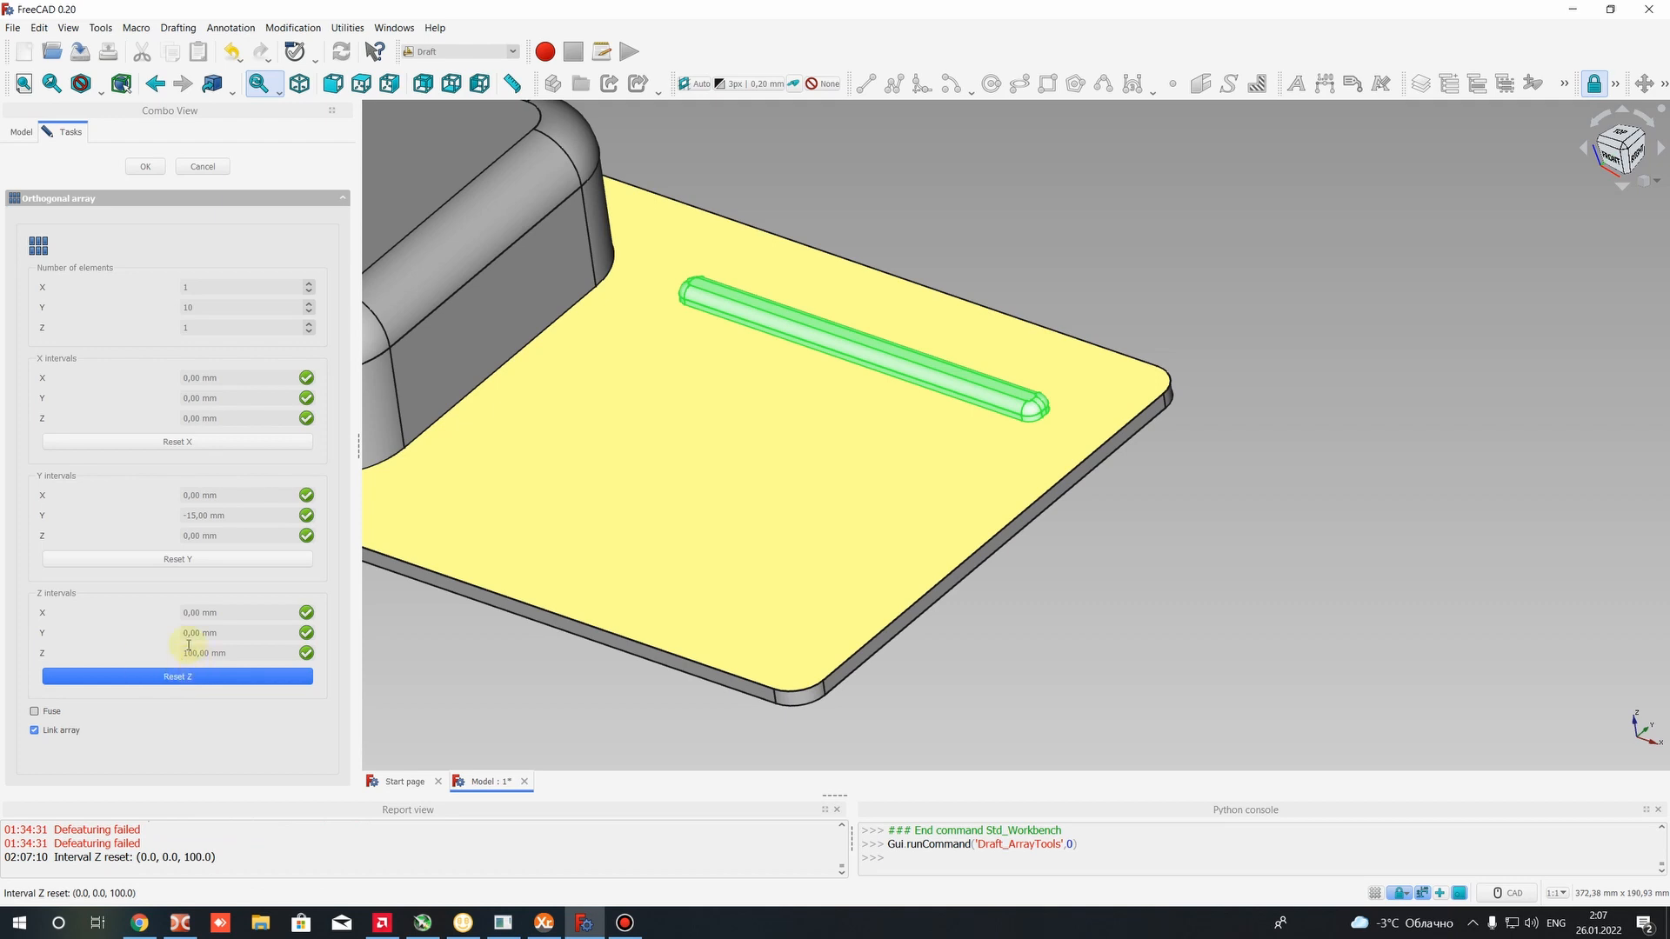
{"action": "left_click", "coordinate": [144, 167]}
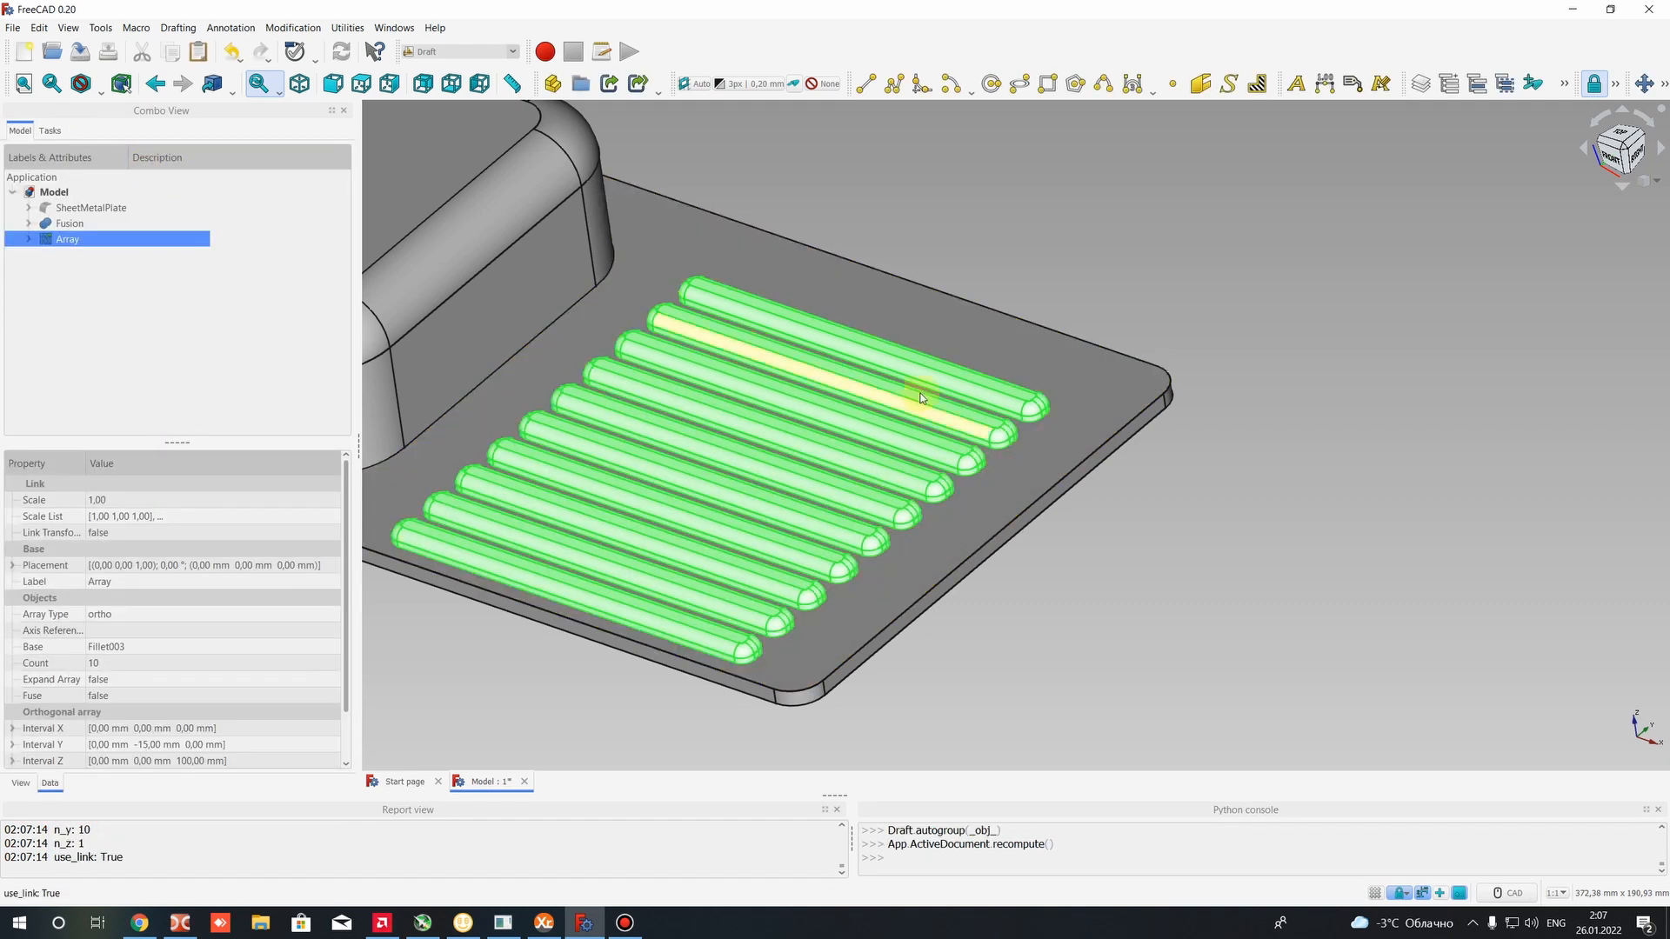
Set the bar array's number of elements along Y to 8
{"action": "scroll", "coordinate": [858, 440], "scroll_direction": "down", "scroll_amount": 2}
{"action": "middle_click_drag", "start_coordinate": [1016, 472], "coordinate": [877, 509]}
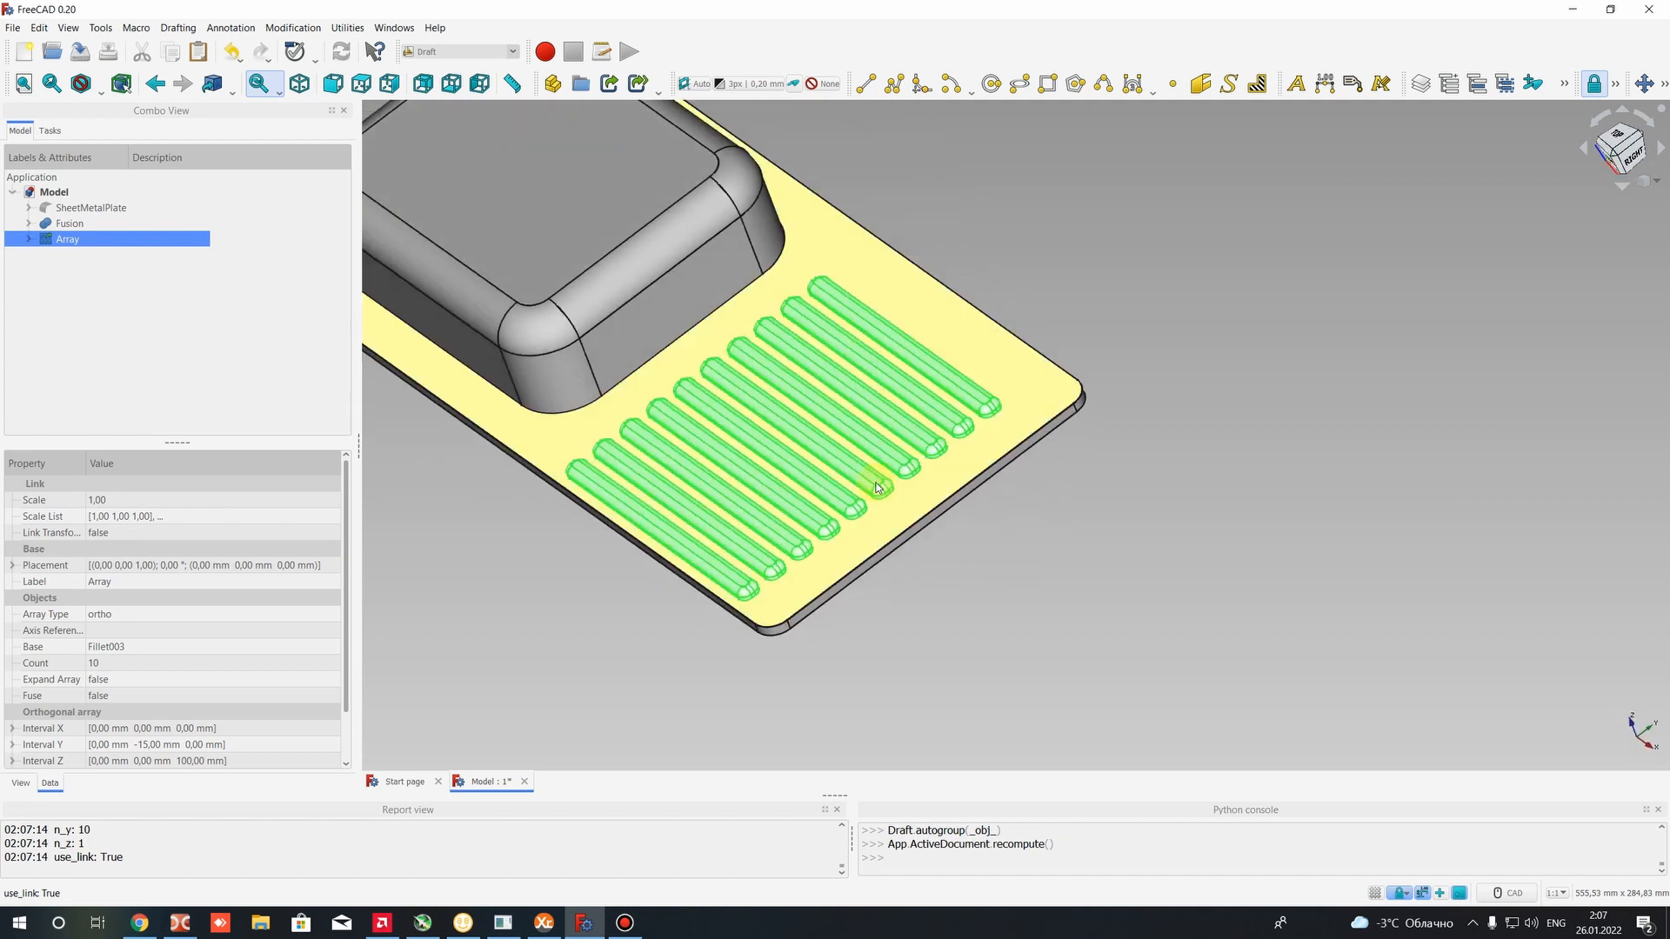
{"action": "left_click", "coordinate": [738, 573]}
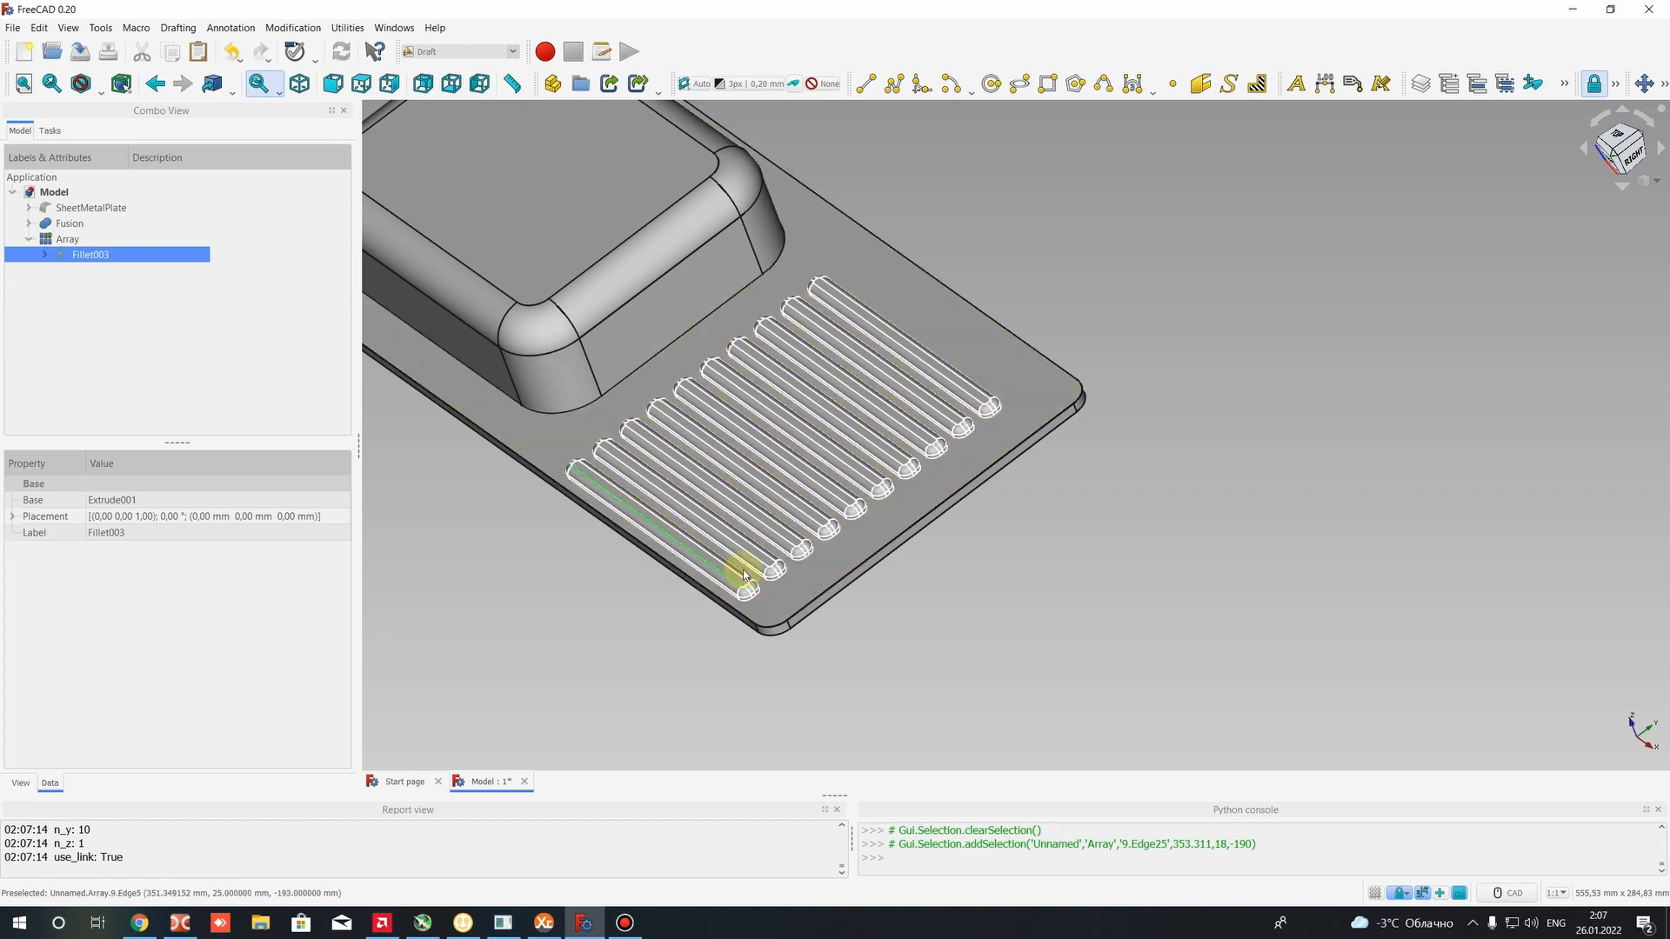
{"action": "scroll", "coordinate": [745, 566], "scroll_direction": "up", "scroll_amount": 4}
{"action": "scroll", "coordinate": [746, 566], "scroll_direction": "down", "scroll_amount": 4}
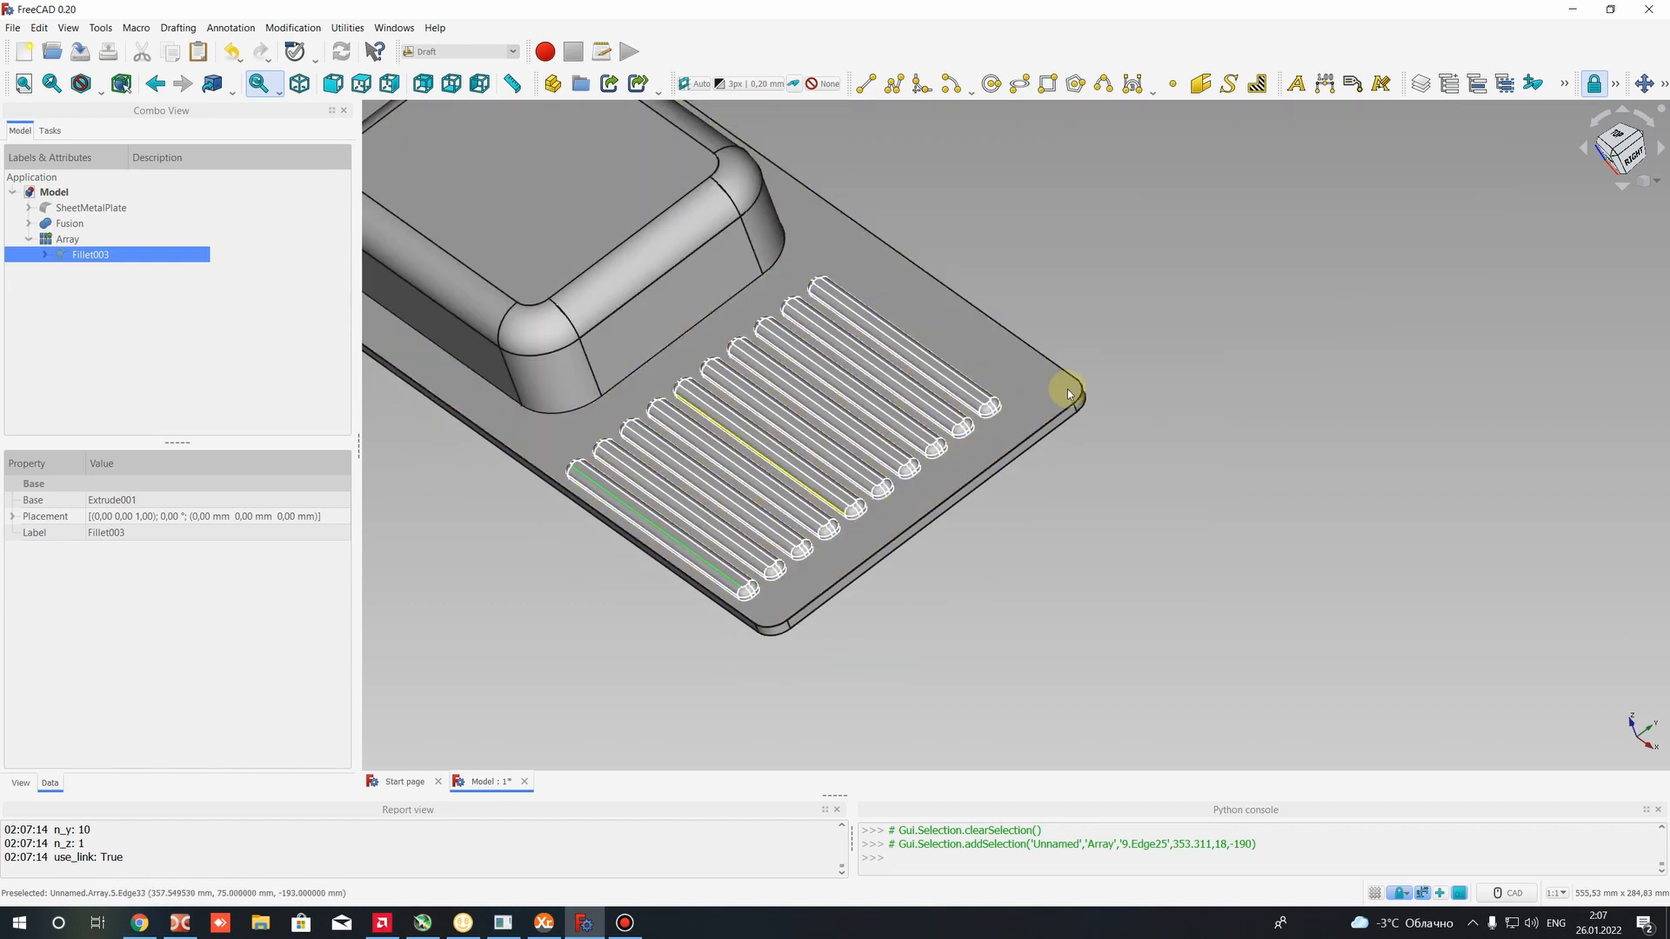
{"action": "left_click", "coordinate": [68, 240]}
{"action": "scroll", "coordinate": [158, 689], "scroll_direction": "down", "scroll_amount": 1}
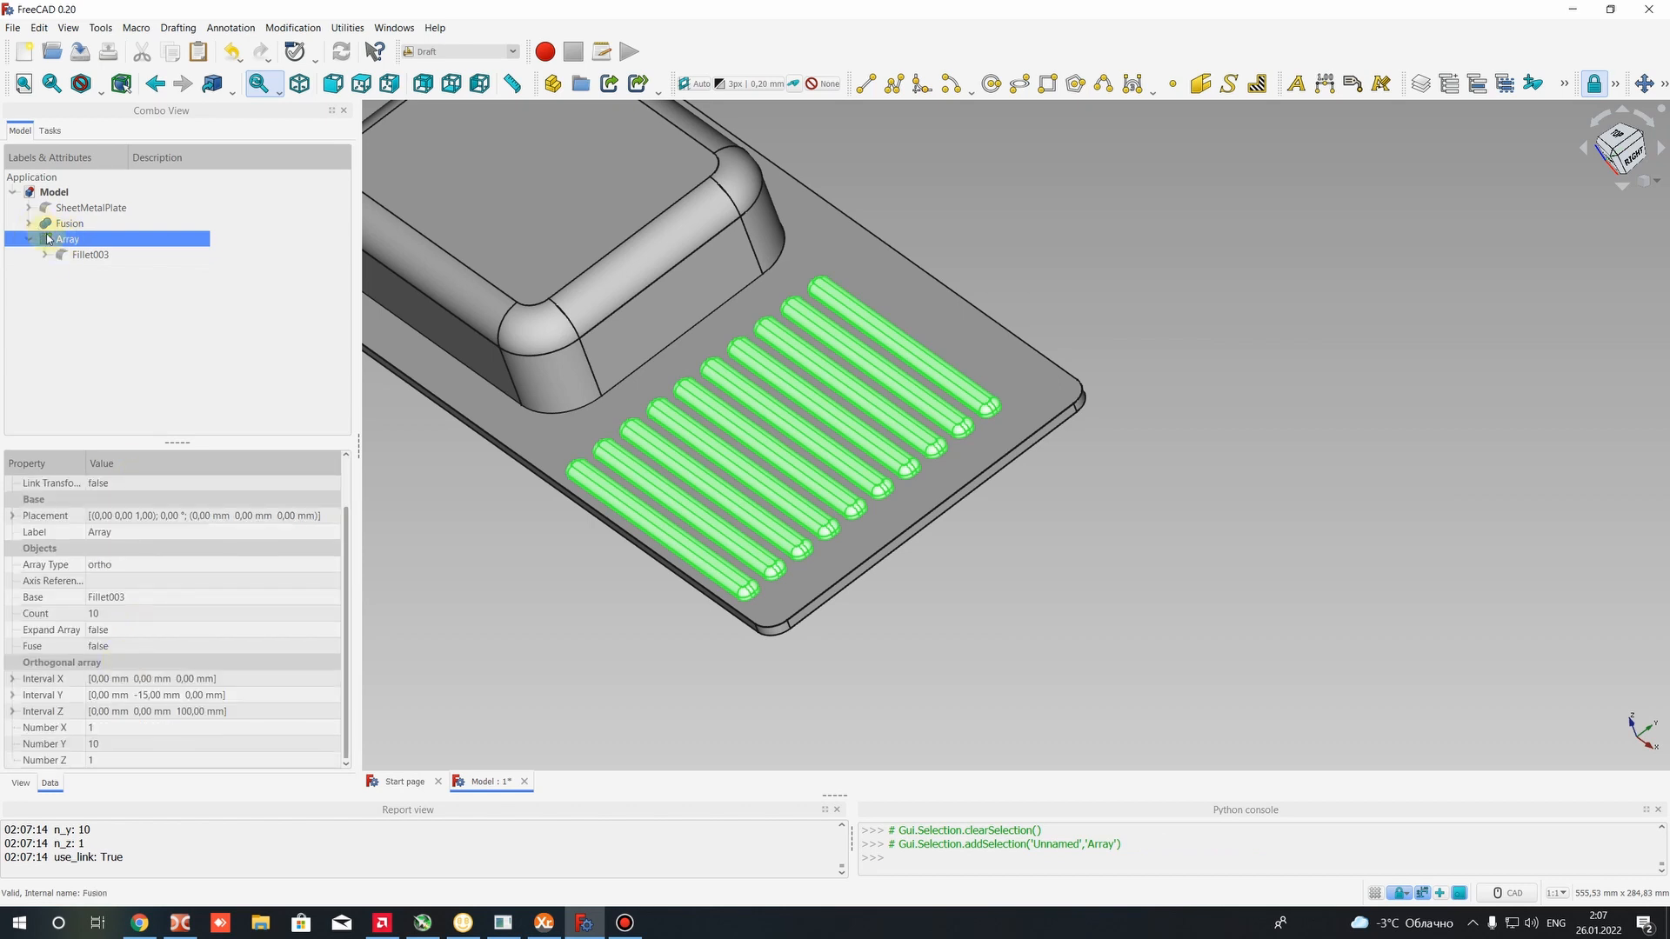
{"action": "left_click", "coordinate": [112, 614]}
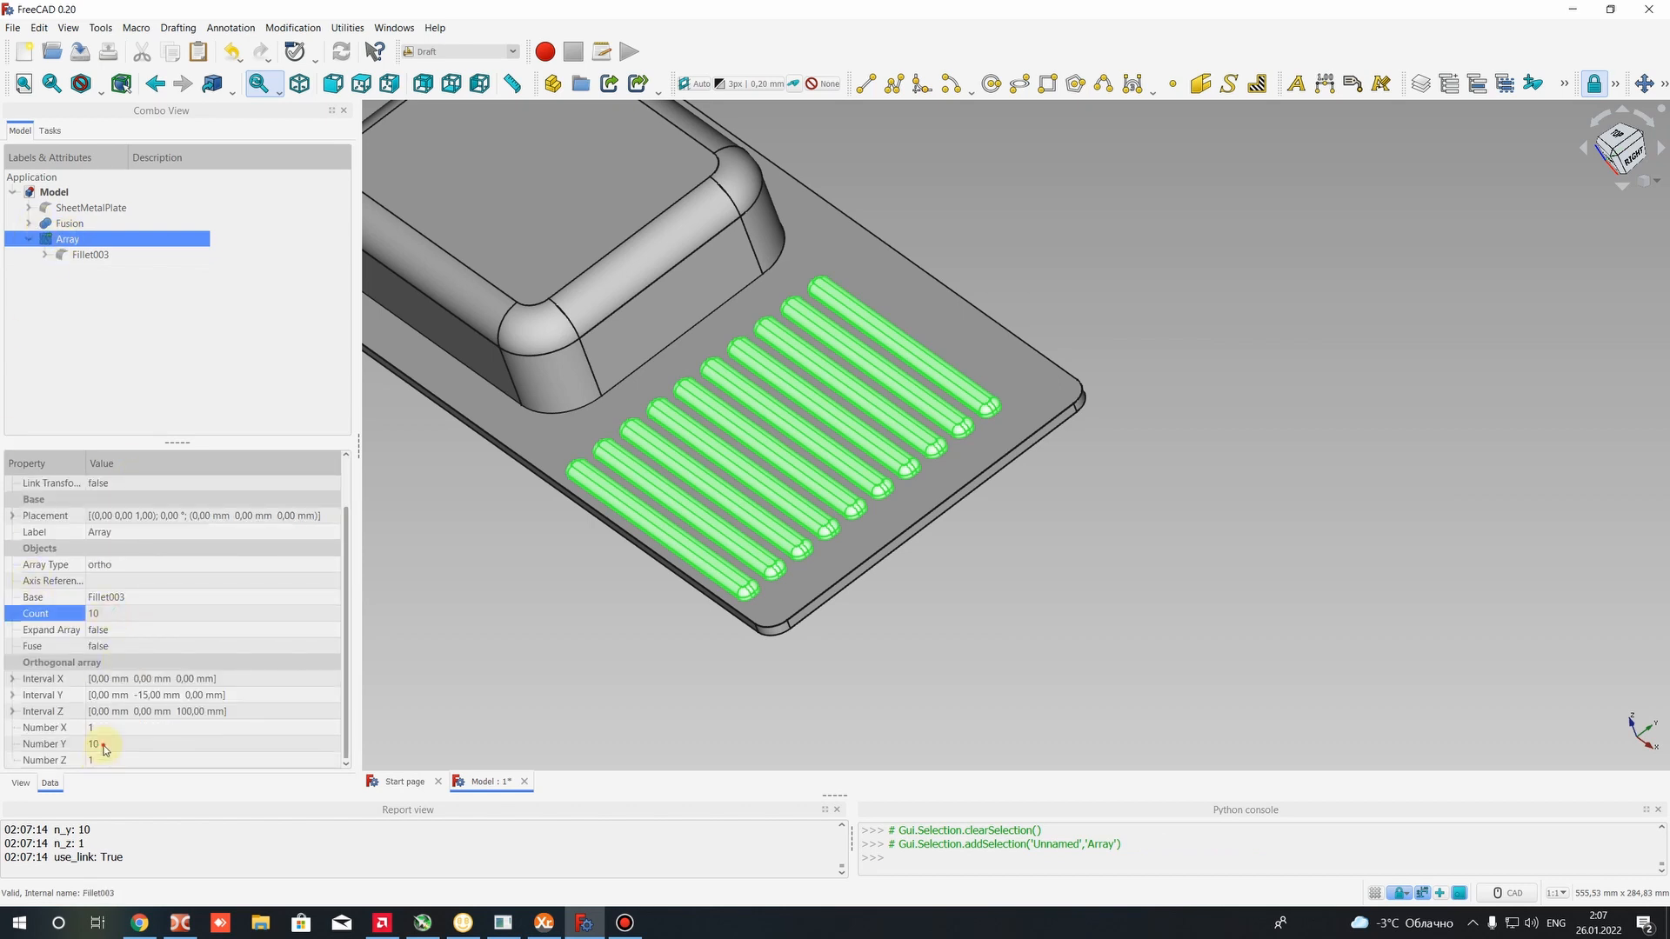
{"action": "left_click", "coordinate": [58, 745]}
{"action": "type", "text": "8"}
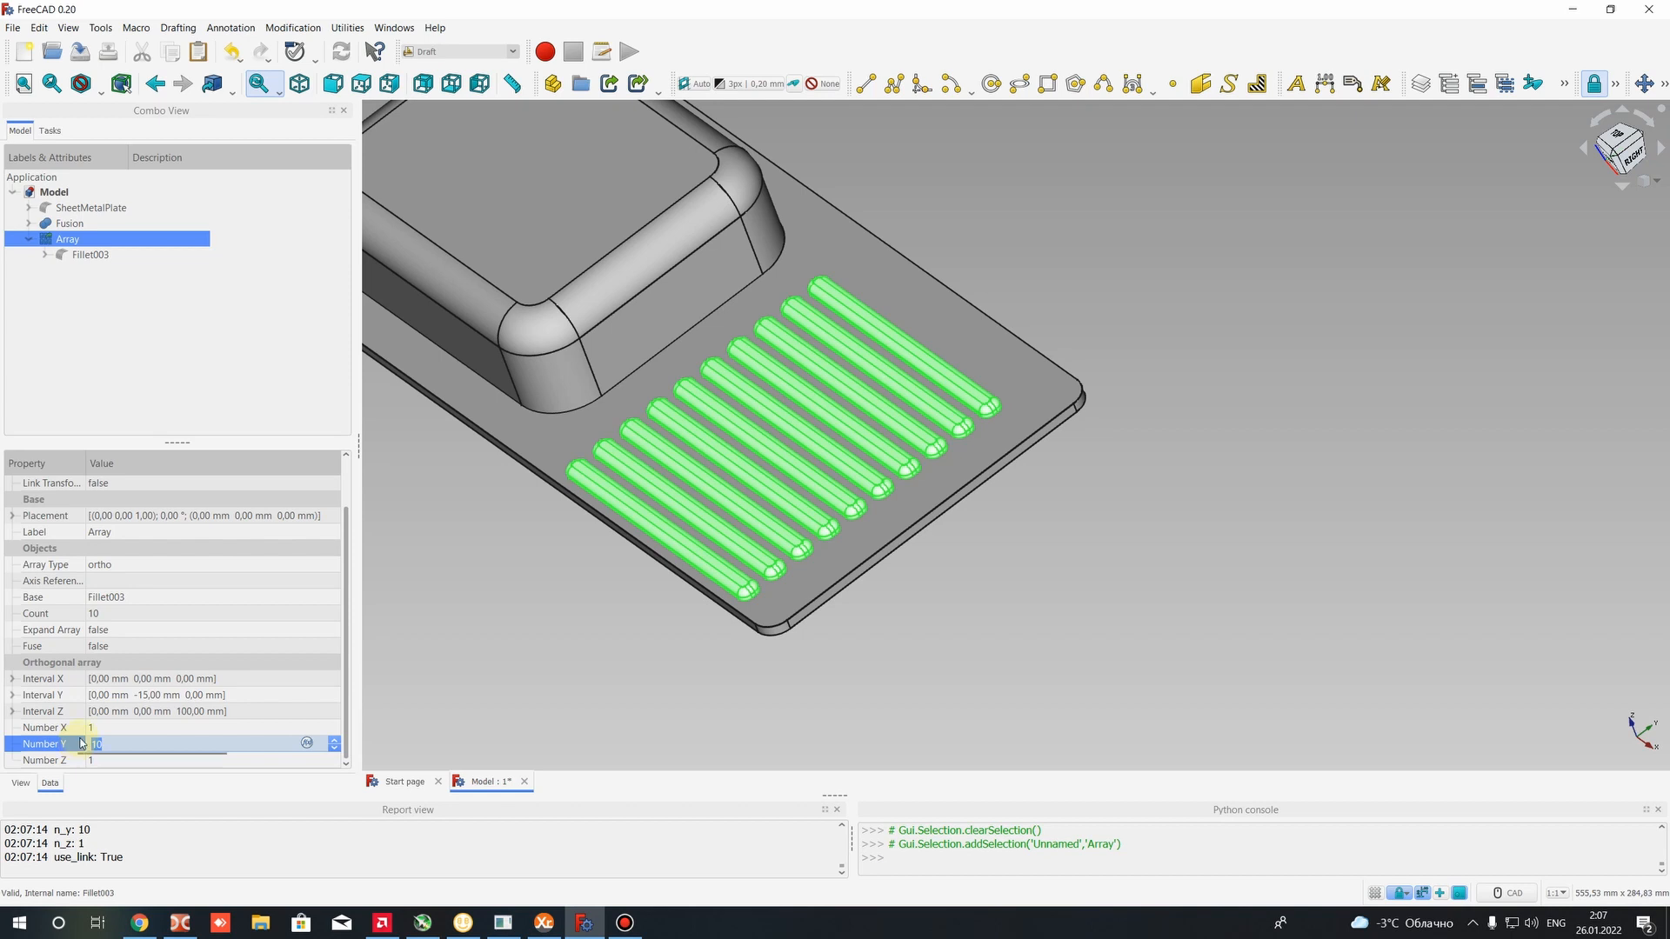
{"action": "key", "text": "Return"}
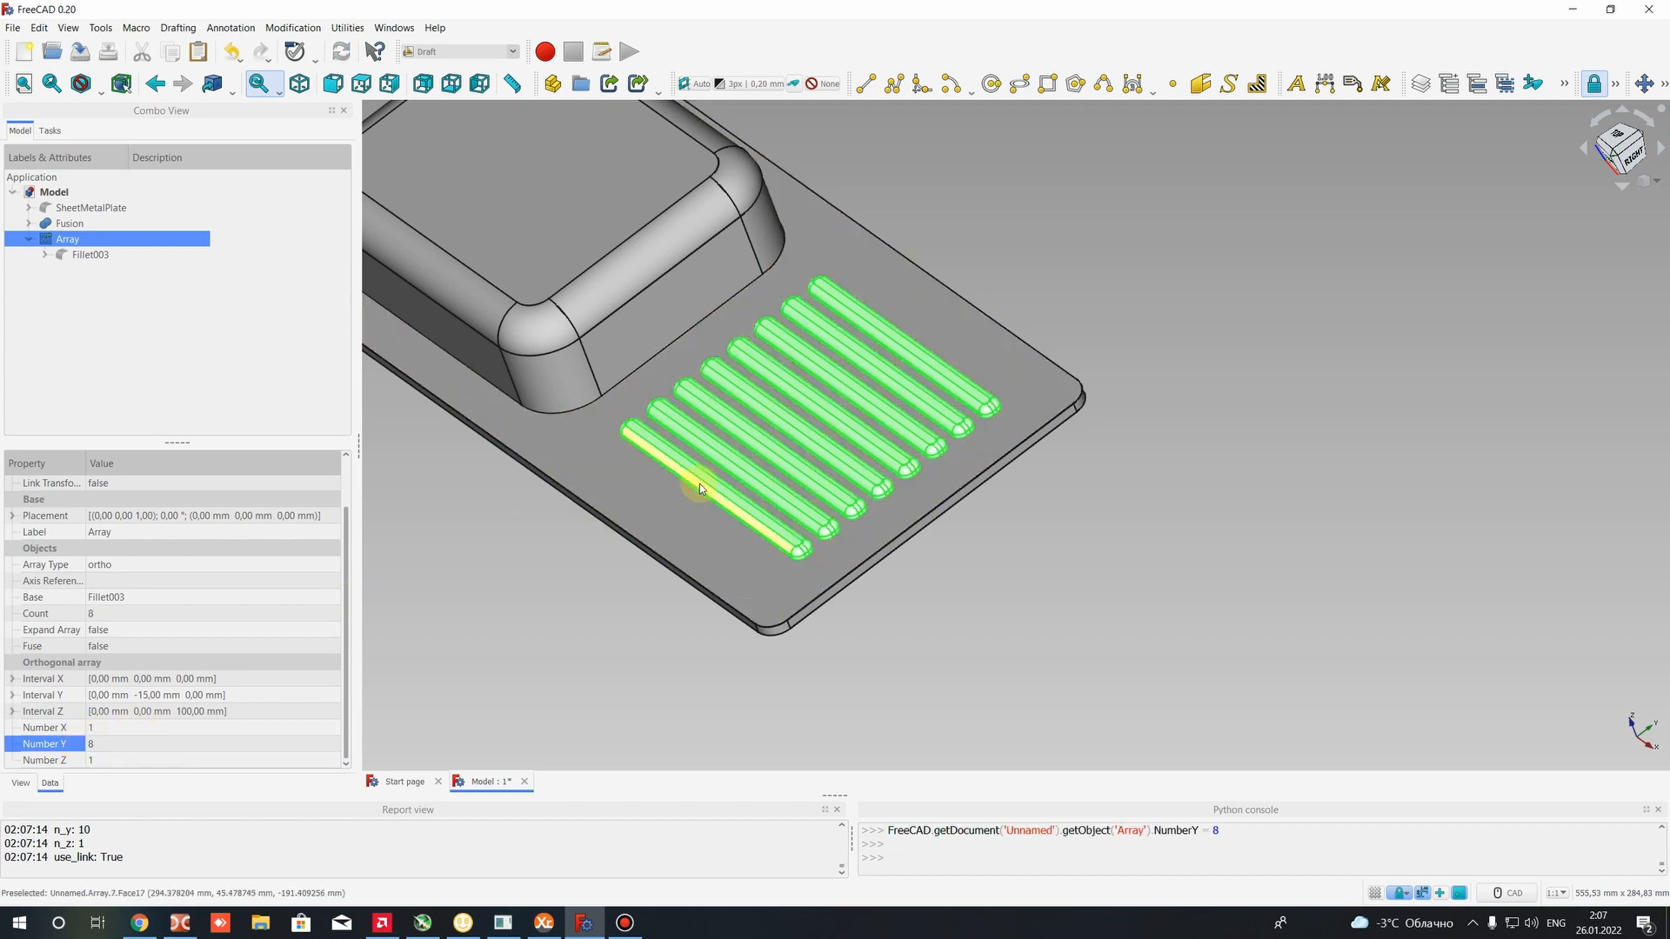
Examine the spacing and position of the arrayed bars on the flange from several angles
{"action": "middle_click_drag", "start_coordinate": [1062, 531], "coordinate": [869, 461]}
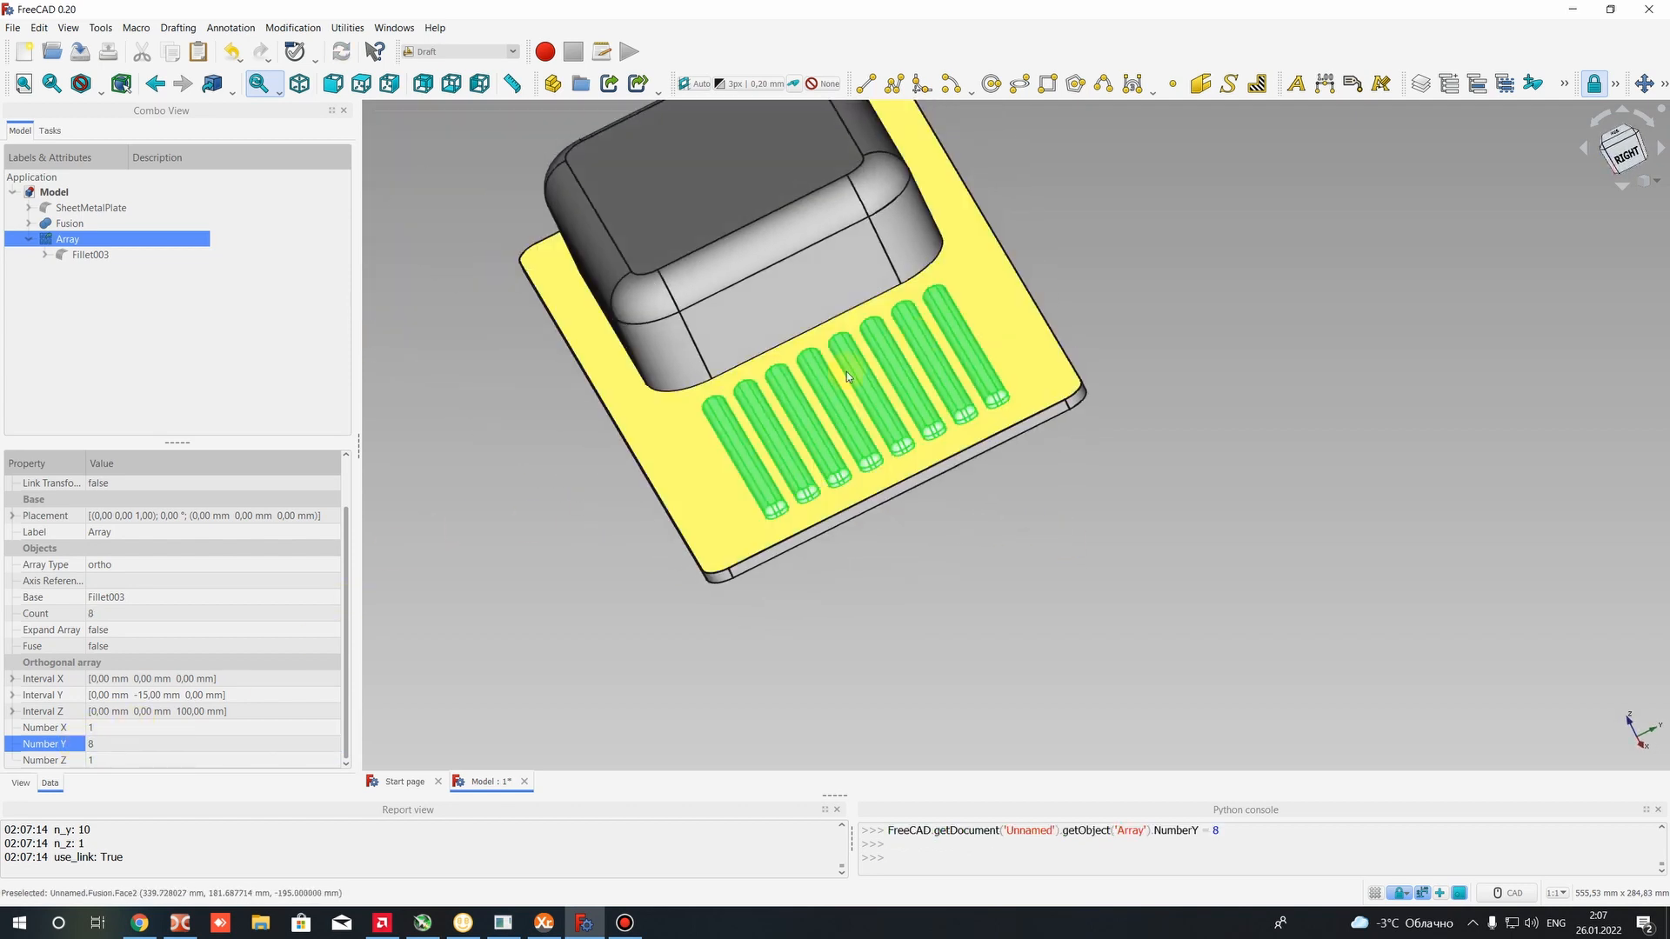
{"action": "middle_click_drag", "start_coordinate": [1032, 579], "coordinate": [585, 375]}
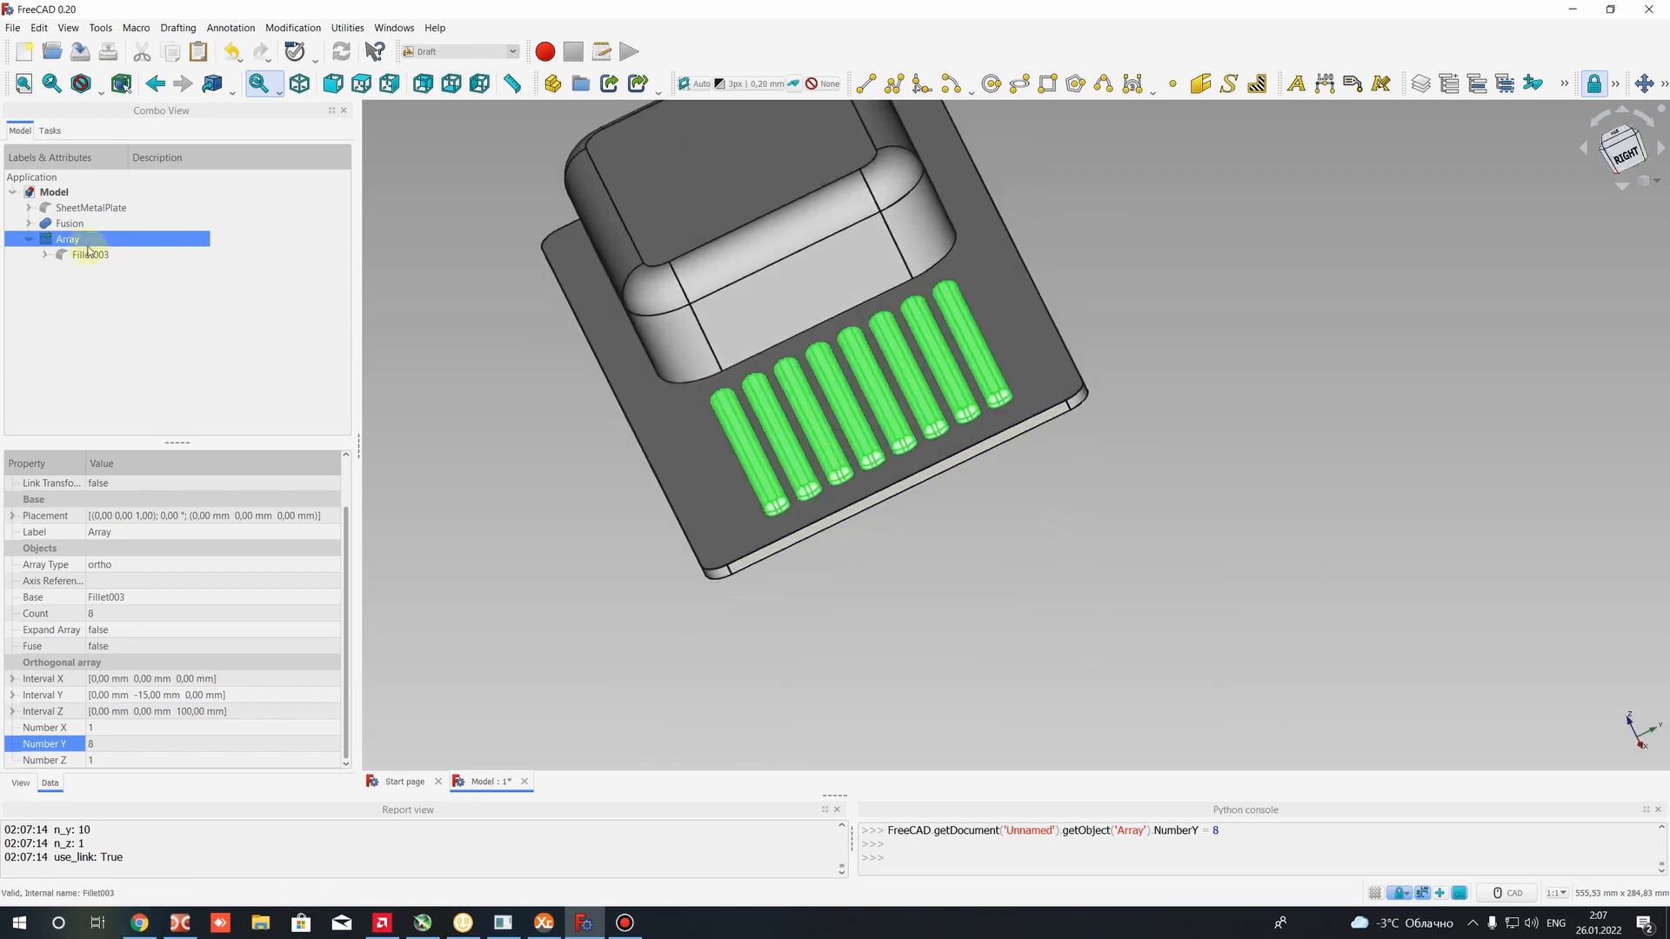
{"action": "left_click", "coordinate": [29, 238]}
{"action": "middle_click_drag", "start_coordinate": [470, 372], "coordinate": [661, 402]}
{"action": "left_click", "coordinate": [770, 585]}
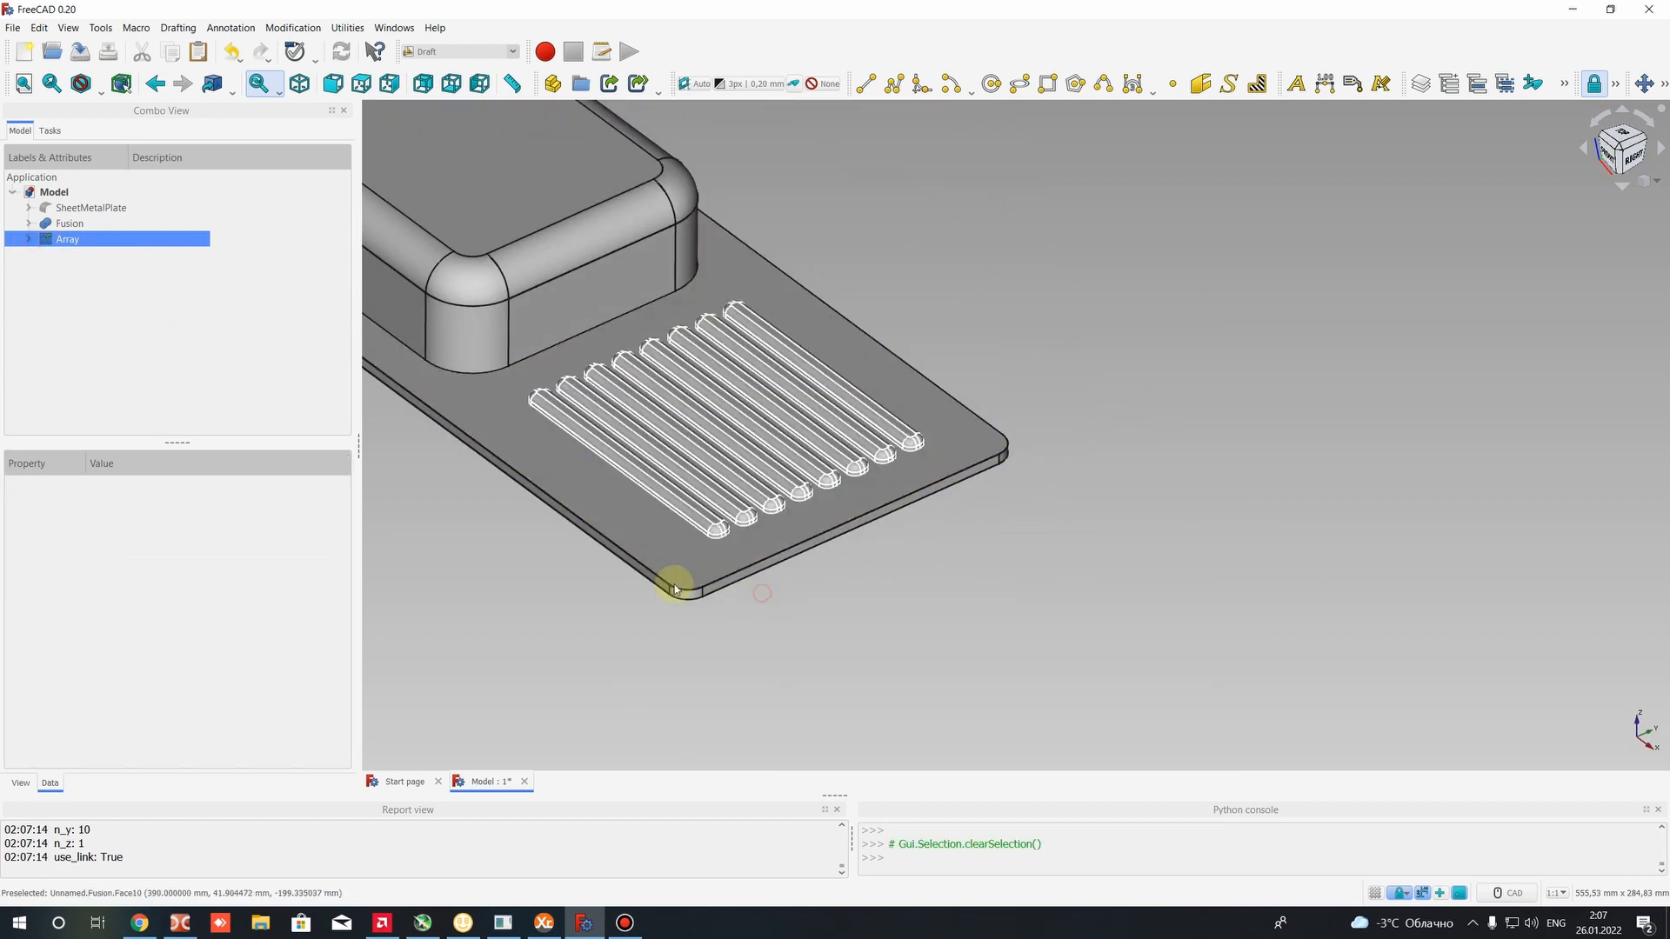
{"action": "middle_click_drag", "start_coordinate": [522, 437], "coordinate": [815, 505]}
{"action": "left_click", "coordinate": [70, 225]}
{"action": "left_click", "coordinate": [488, 466]}
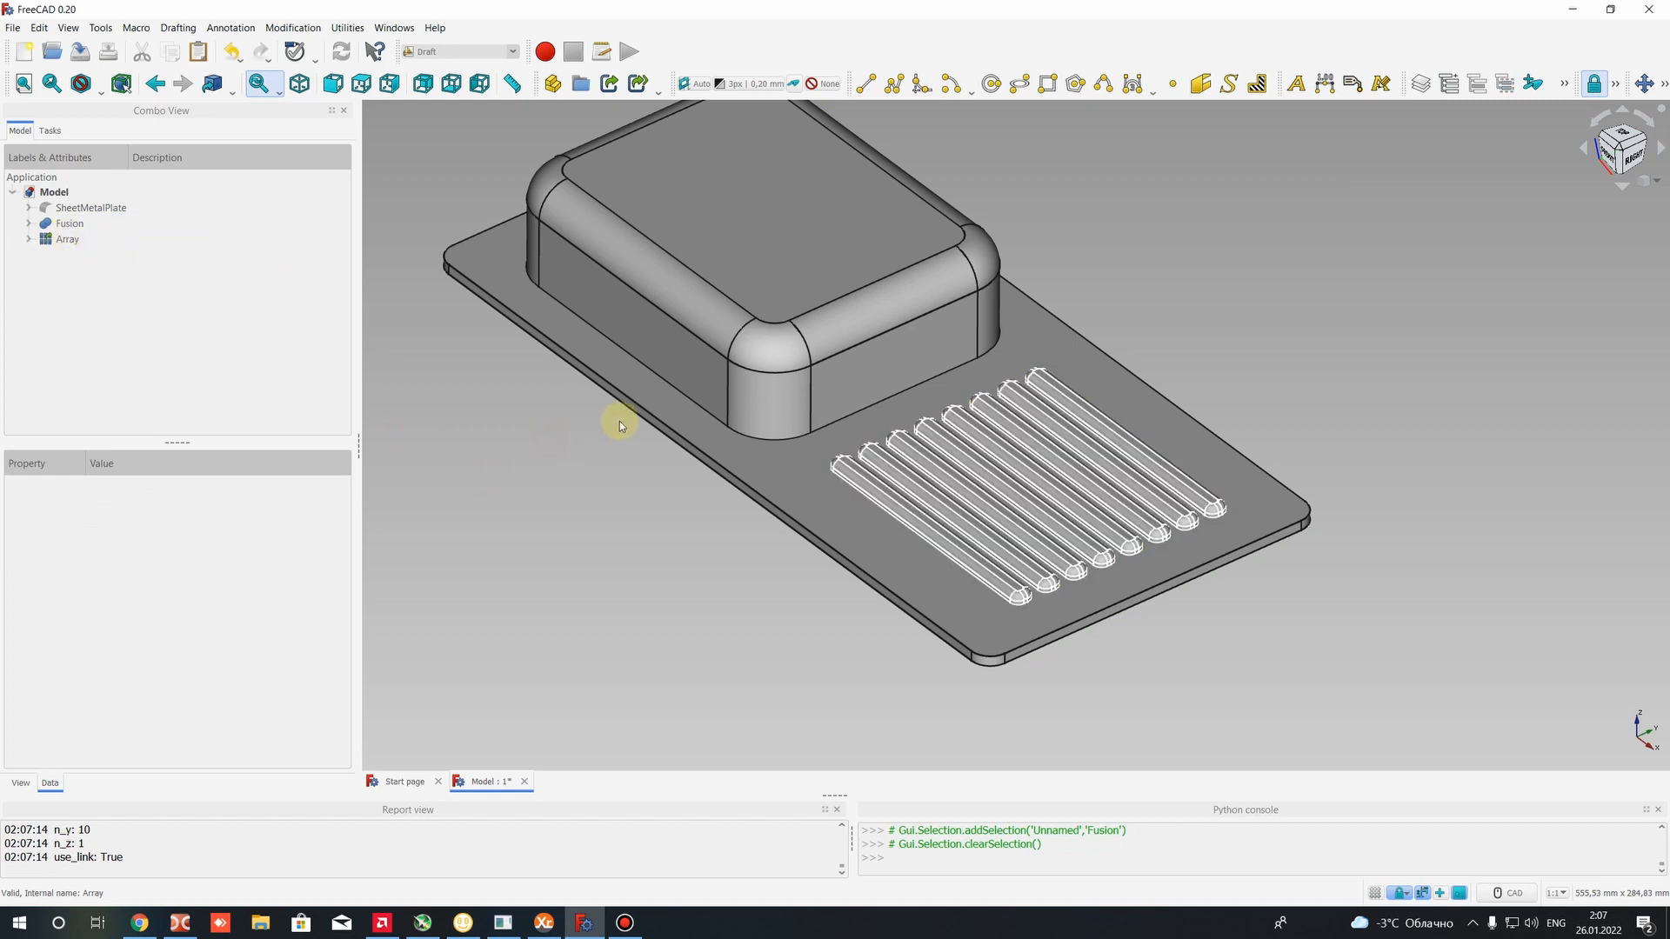
Switch to the Part workbench, unite the Fusion body with the bar Array using a Boolean union, and select the united body
{"action": "left_click", "coordinate": [61, 224]}
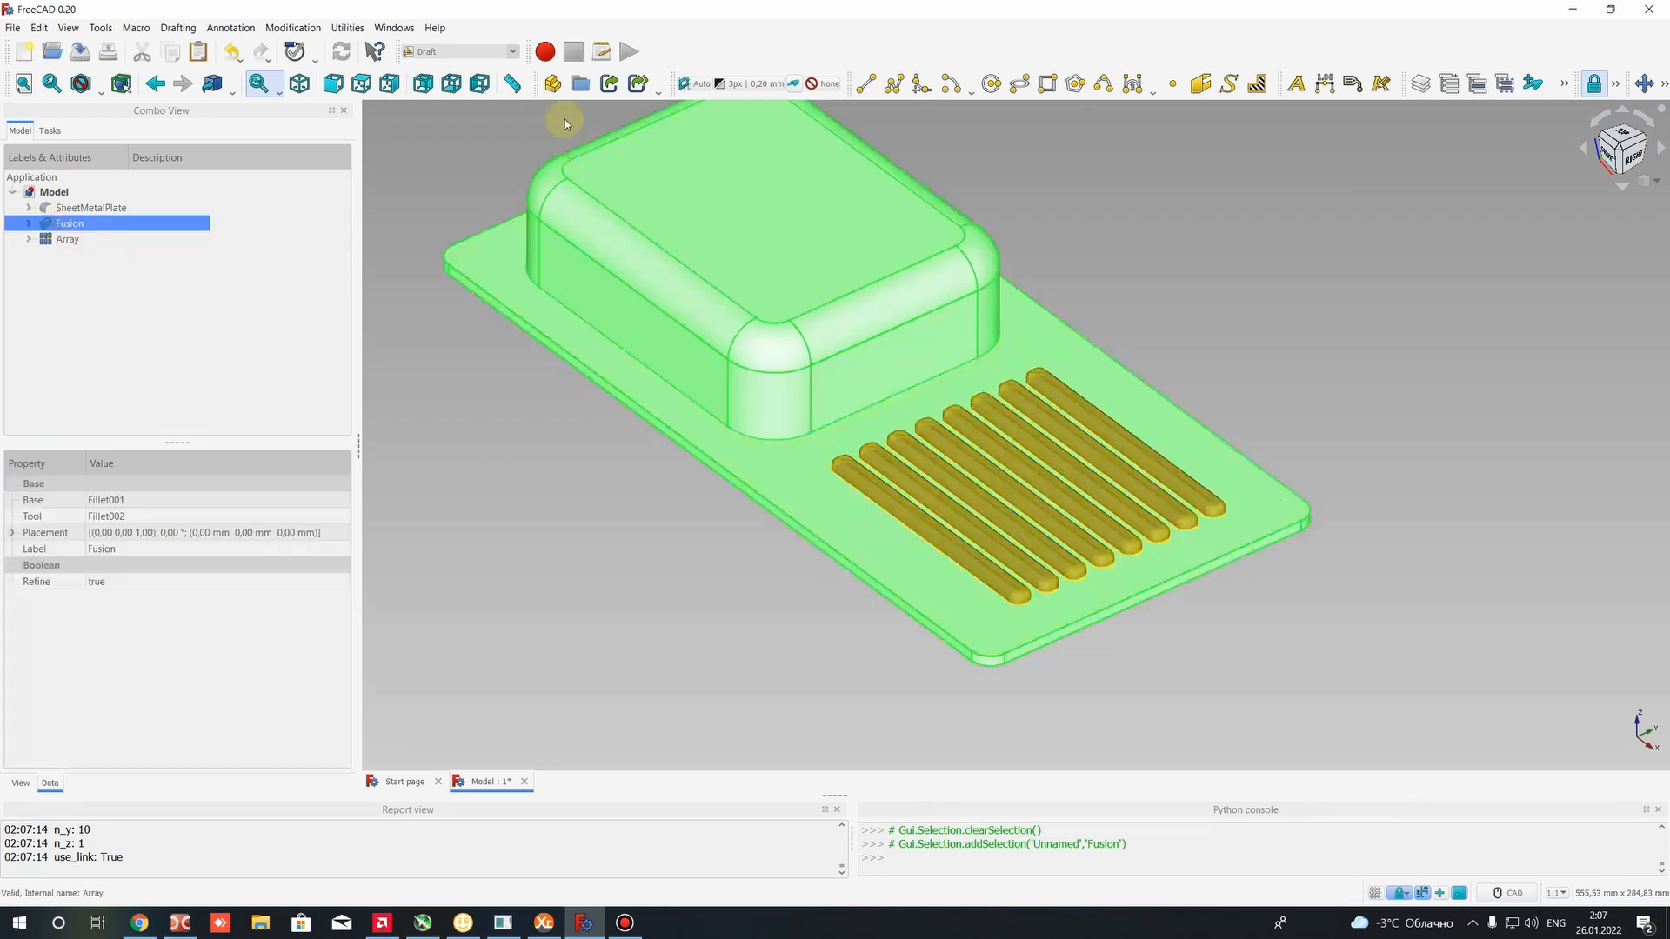
{"action": "left_click", "coordinate": [67, 240], "text": "ctrl"}
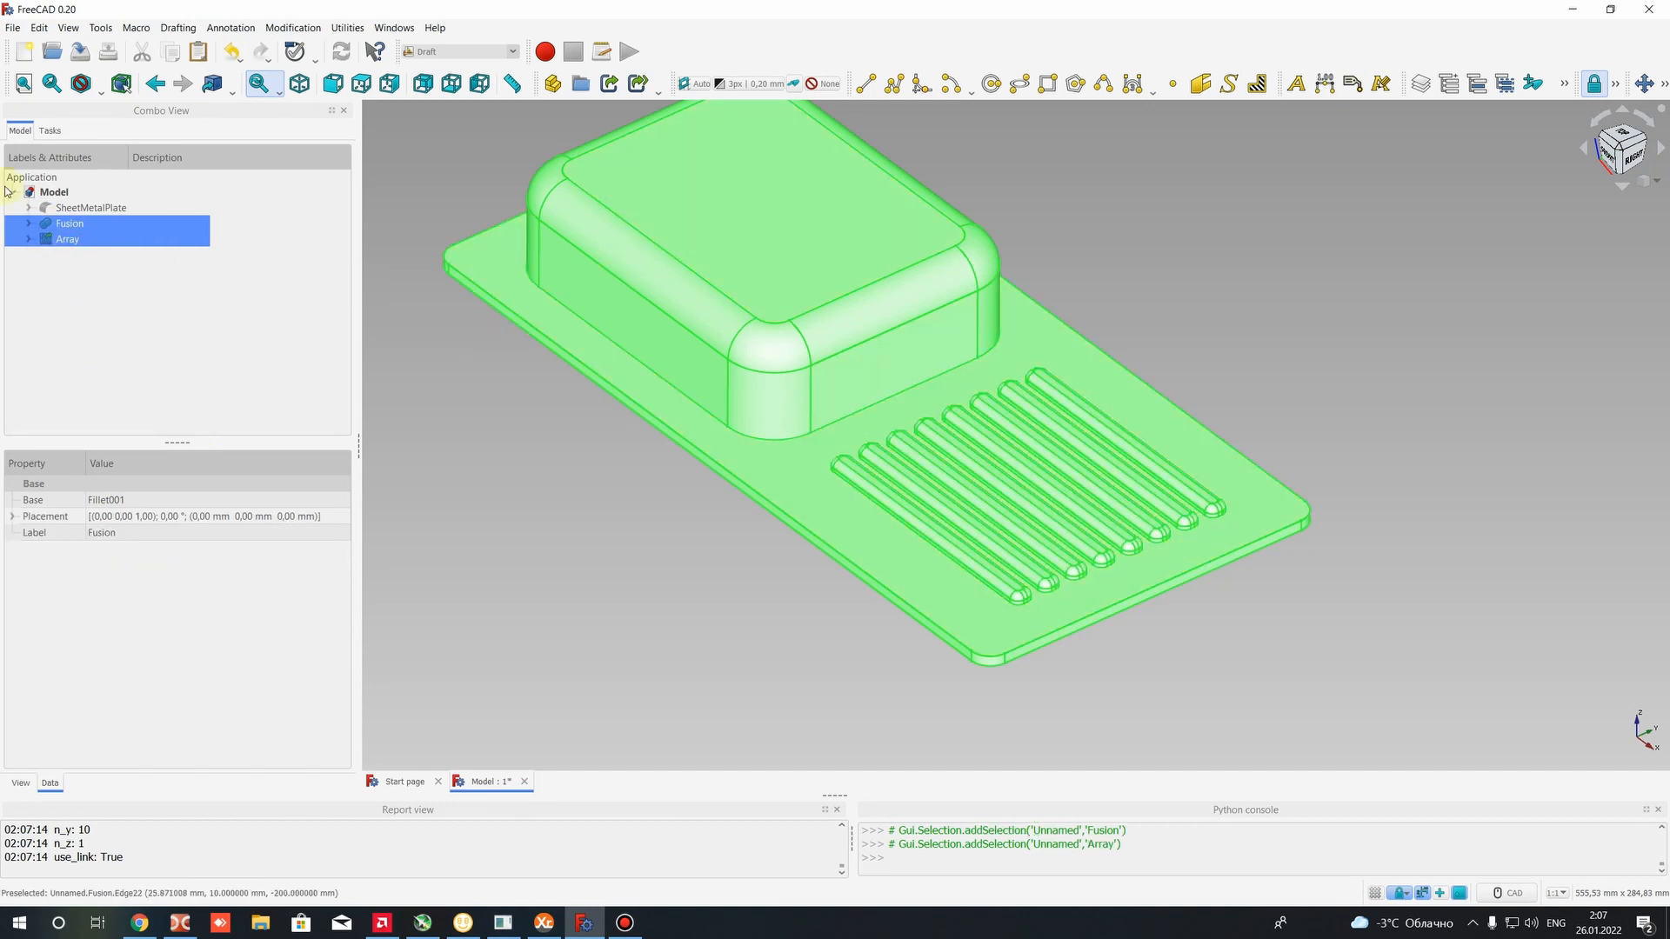
{"action": "left_click", "coordinate": [512, 51]}
{"action": "left_click", "coordinate": [421, 193]}
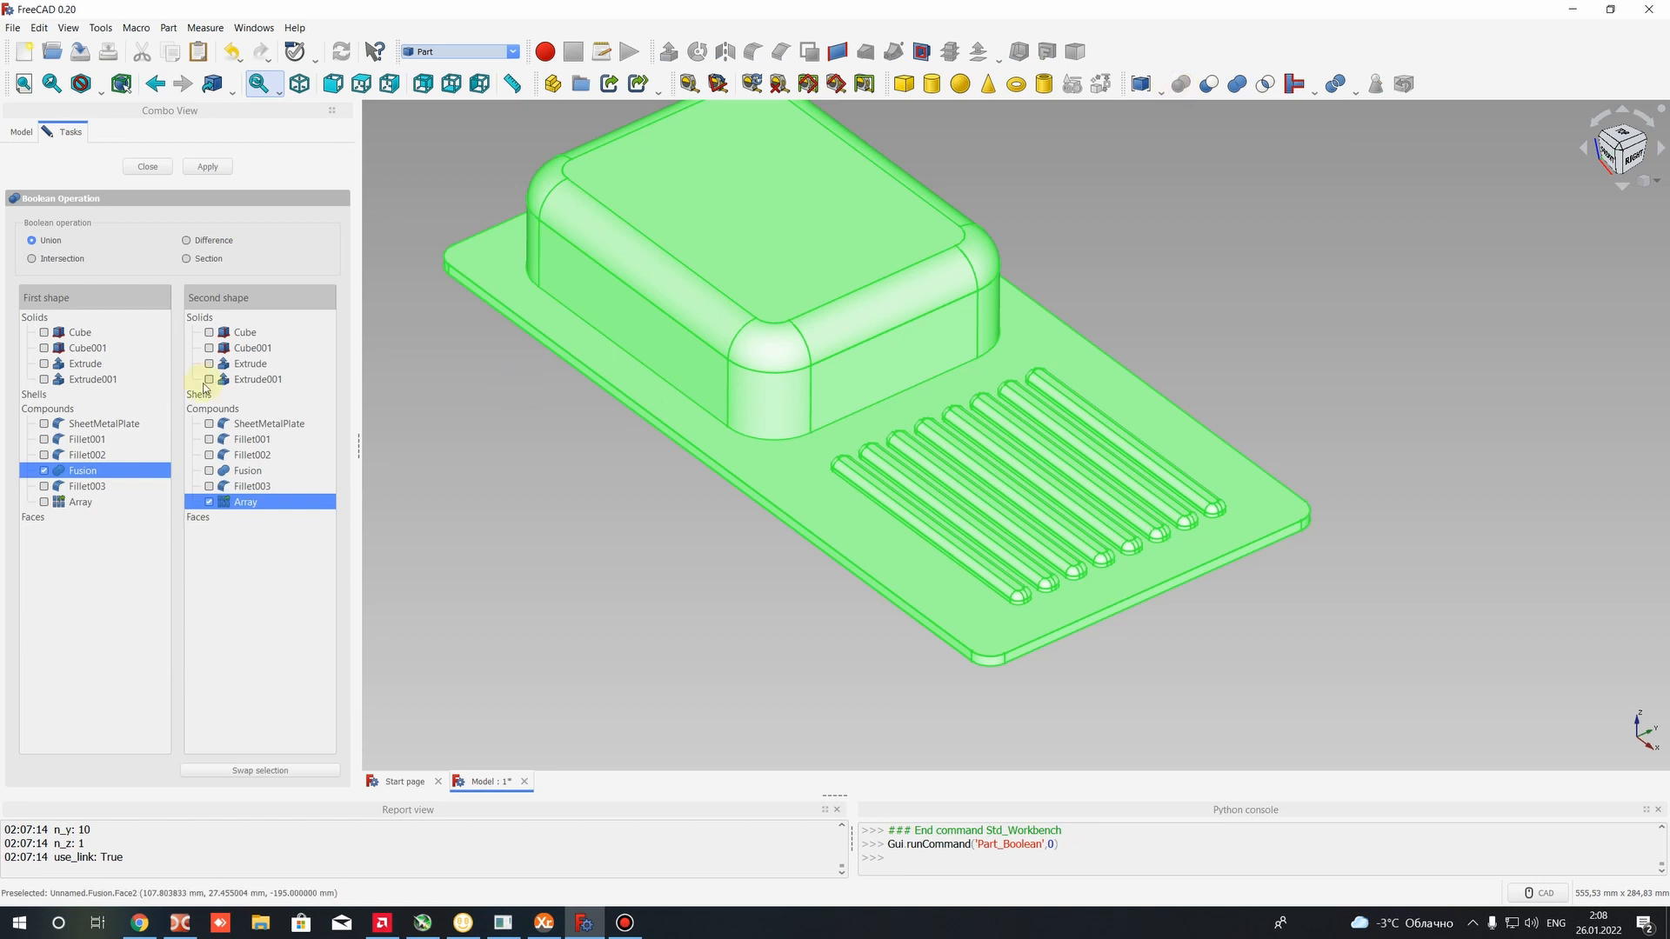
{"action": "left_click", "coordinate": [50, 243]}
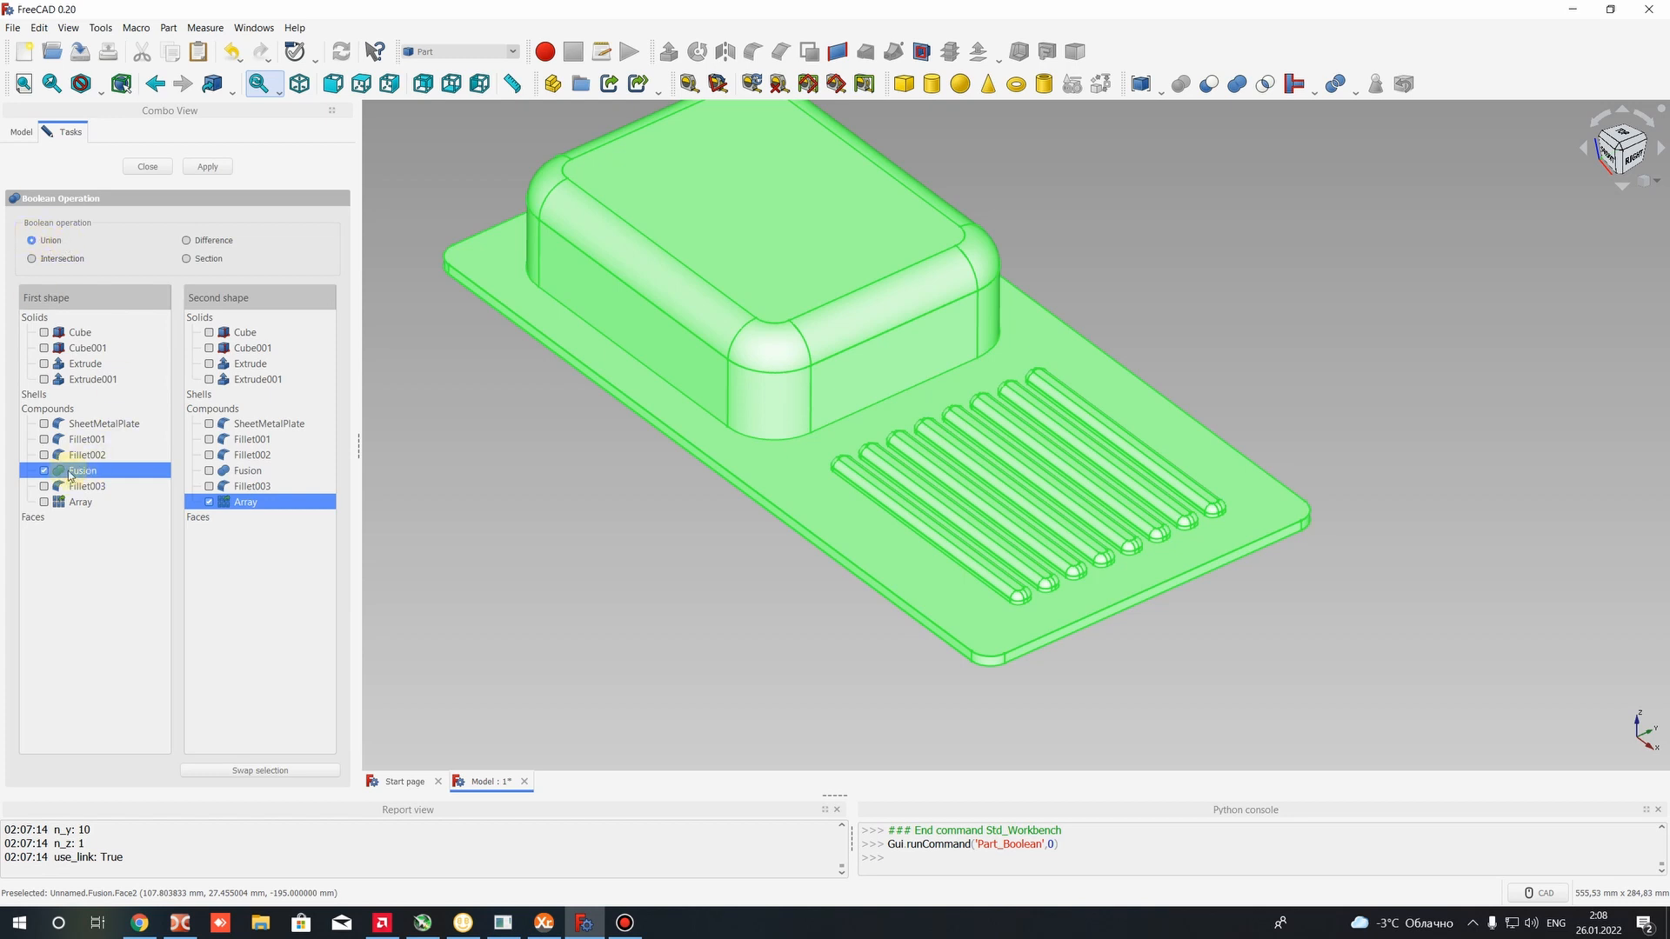
{"action": "left_click", "coordinate": [249, 505]}
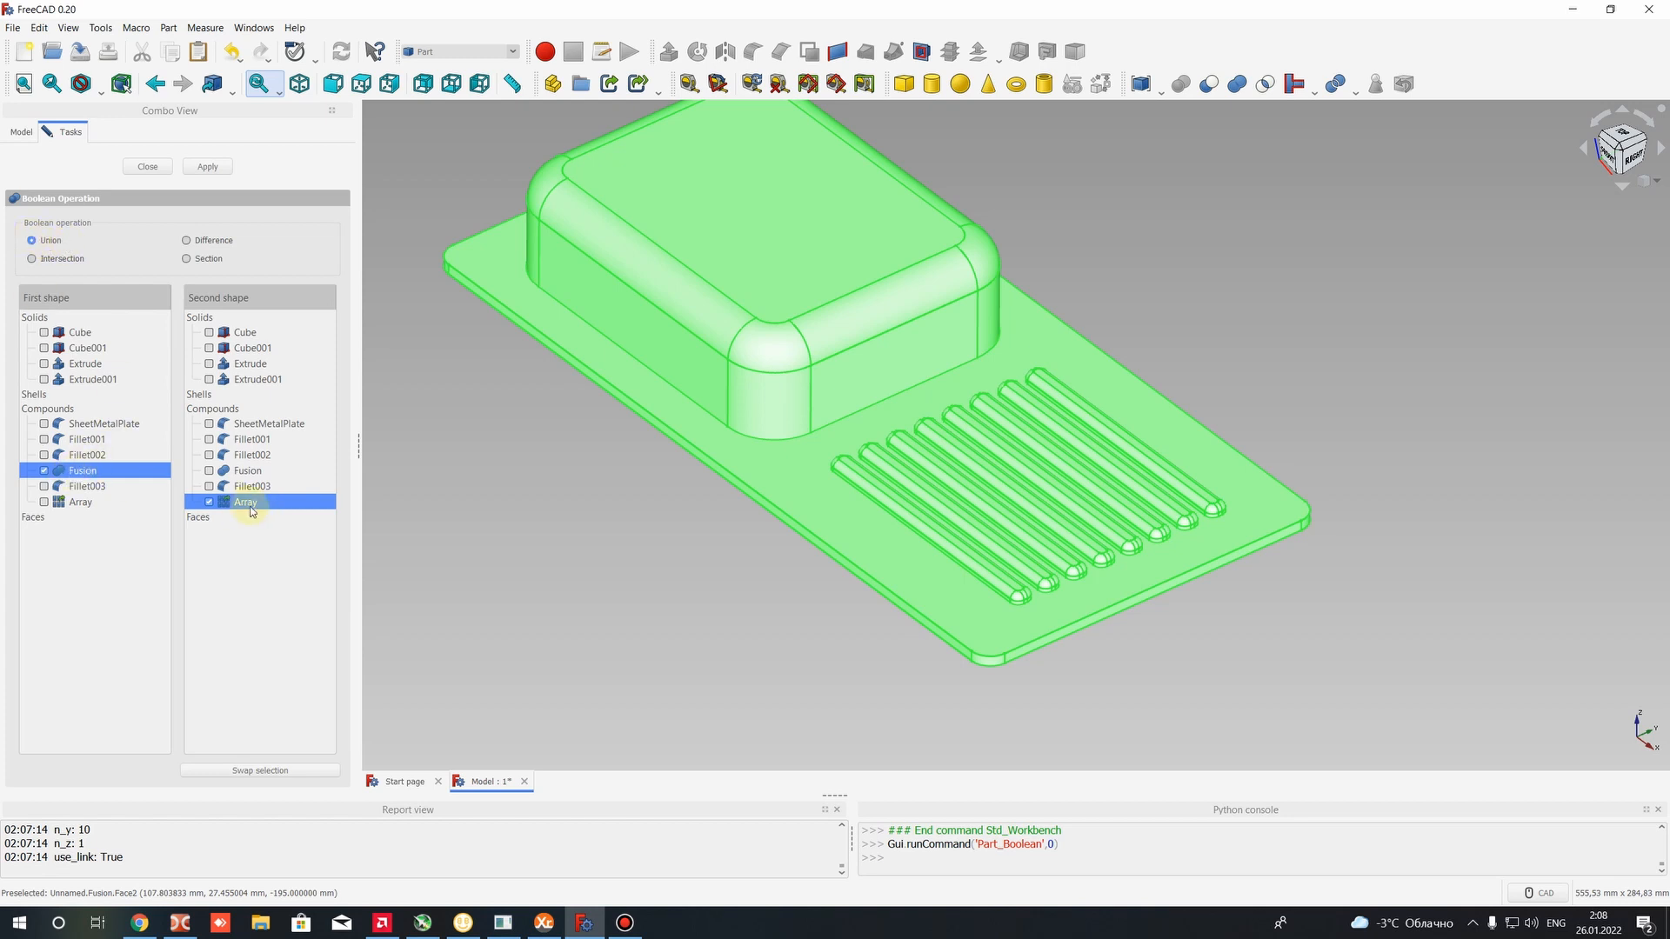
{"action": "left_click", "coordinate": [200, 168]}
{"action": "left_click", "coordinate": [146, 167]}
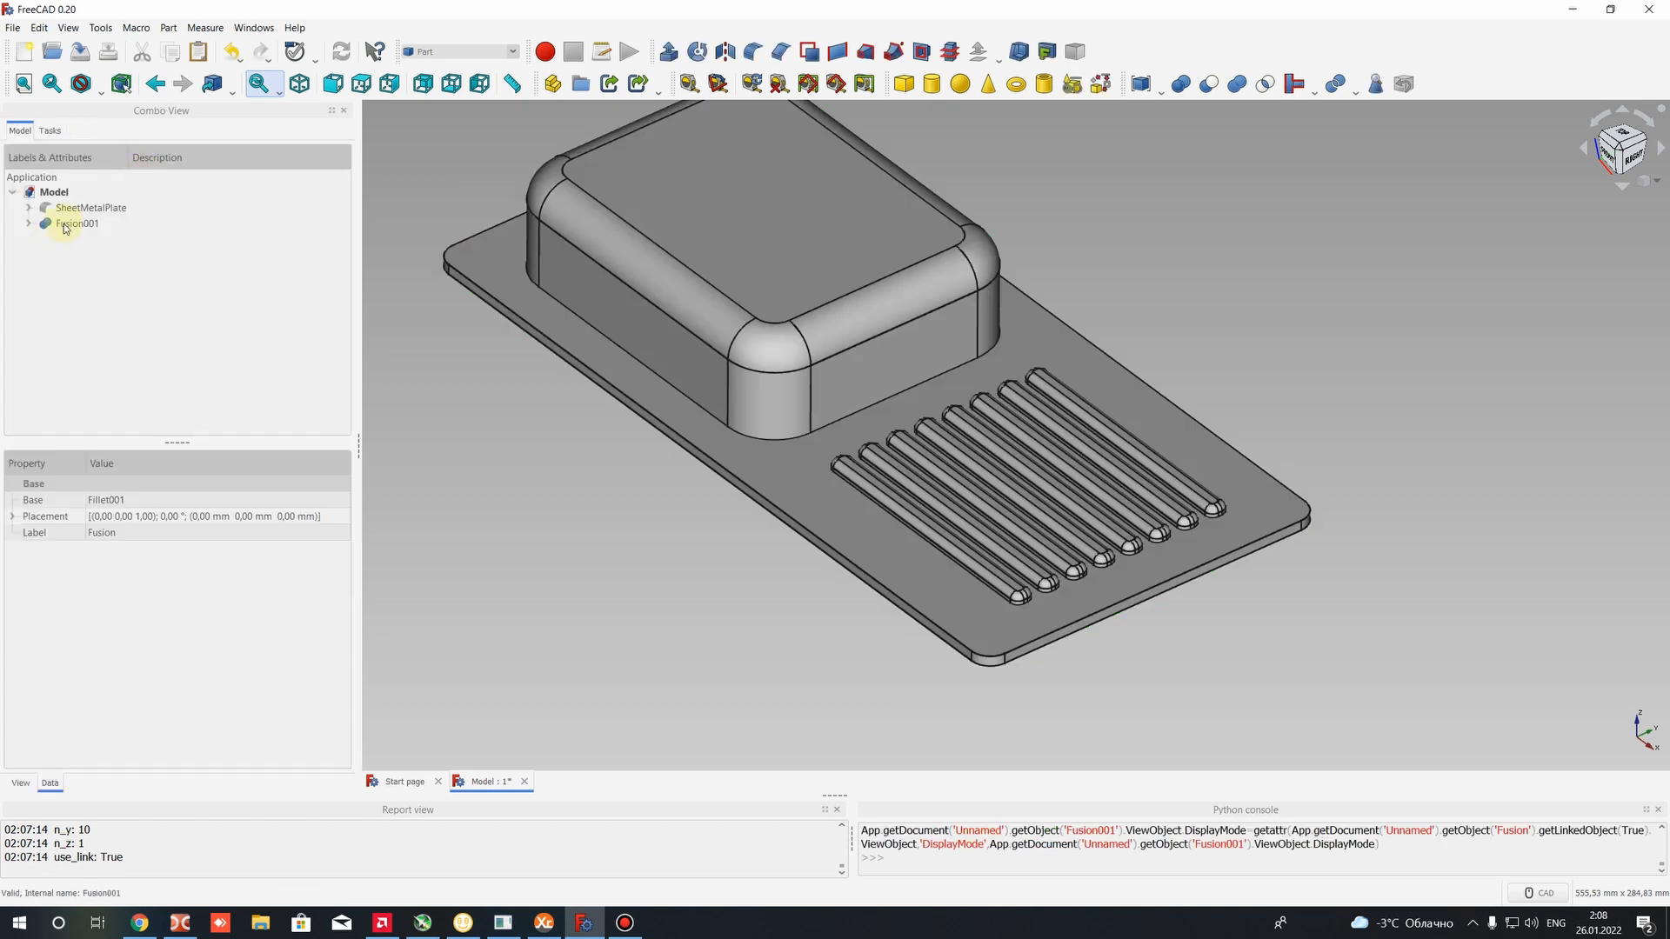
{"action": "left_click", "coordinate": [68, 224]}
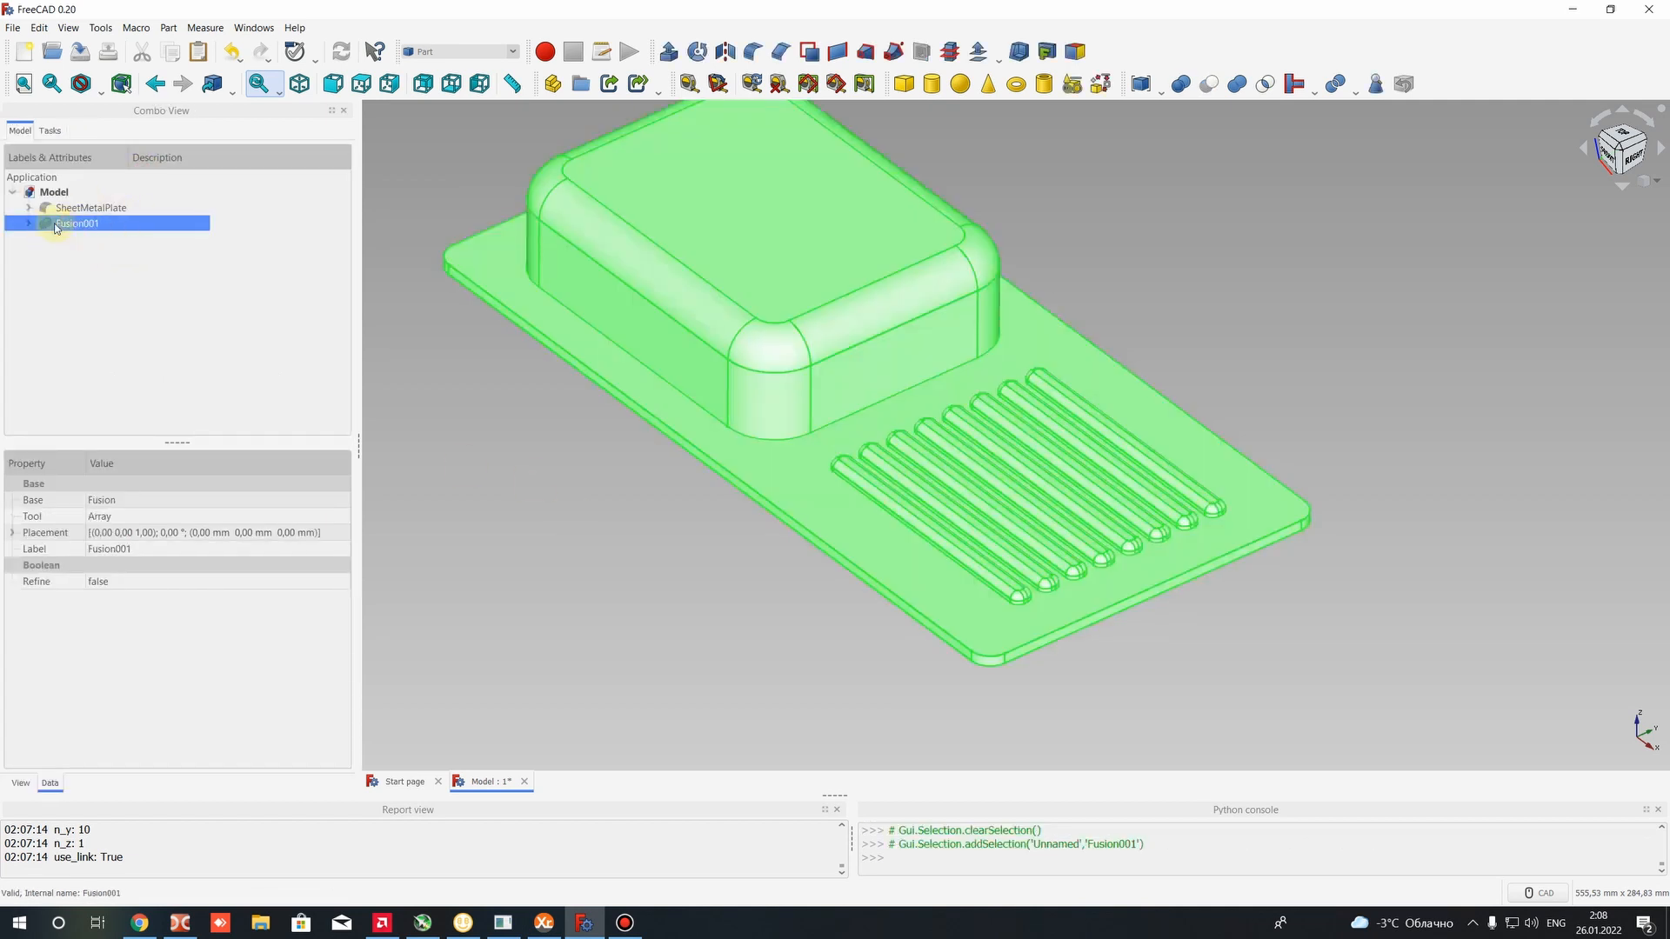
Set the Refine property of the united tool body Fusion001 to true
{"action": "left_click", "coordinate": [101, 585]}
{"action": "left_click", "coordinate": [99, 581]}
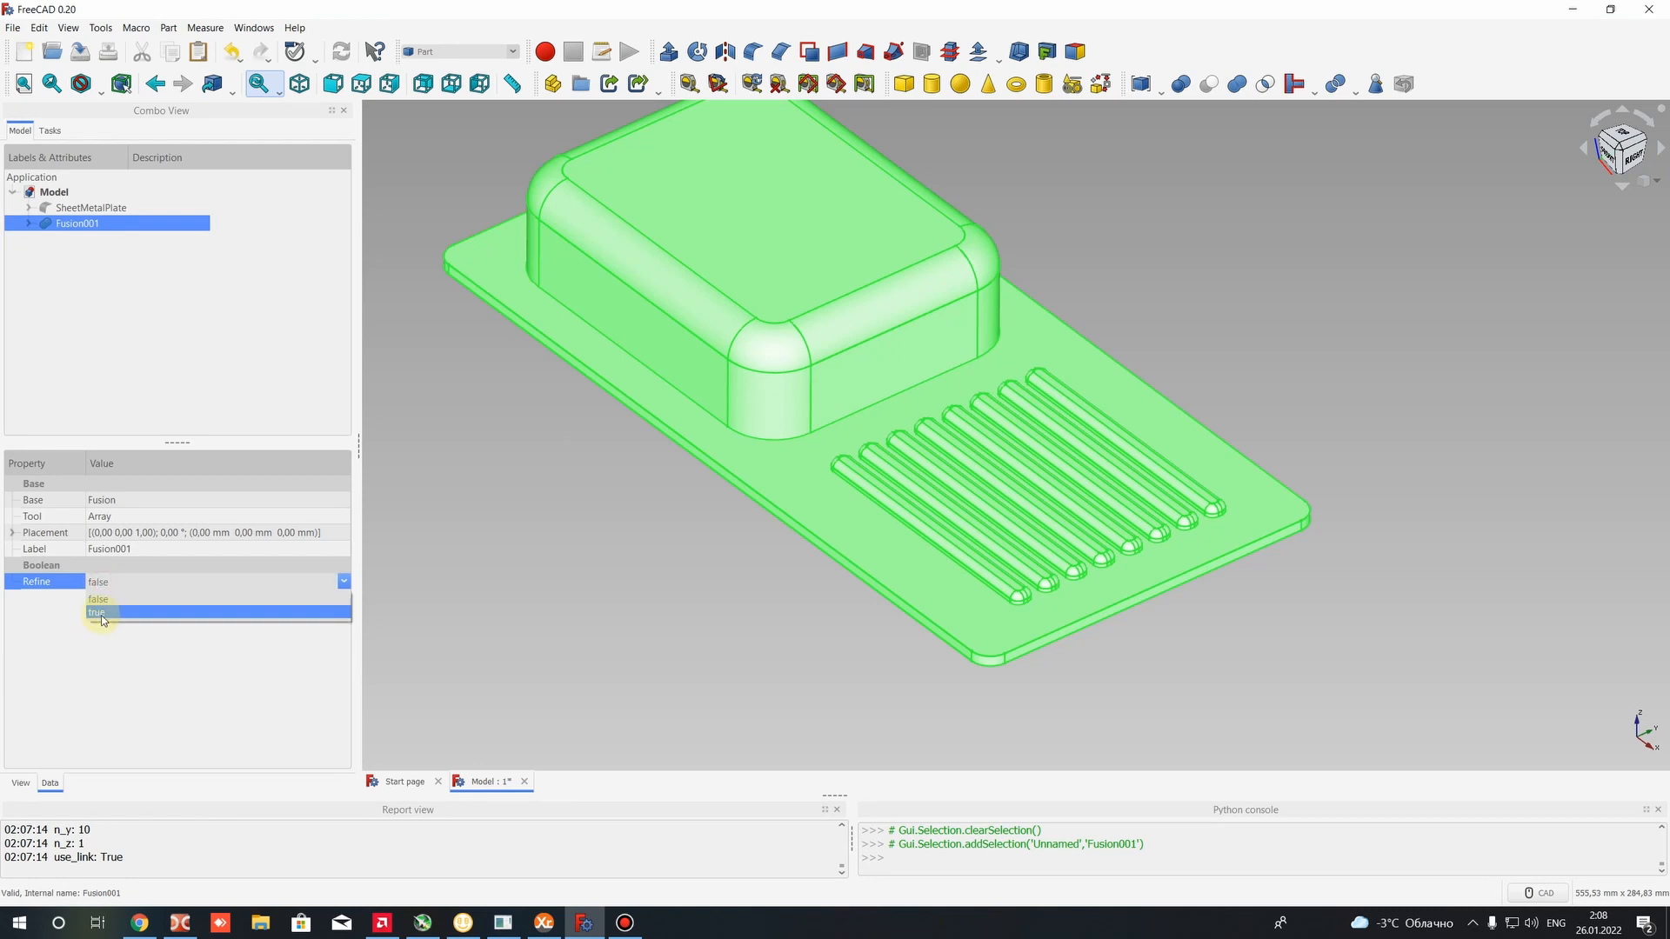
{"action": "left_click", "coordinate": [99, 613]}
{"action": "left_click", "coordinate": [553, 545]}
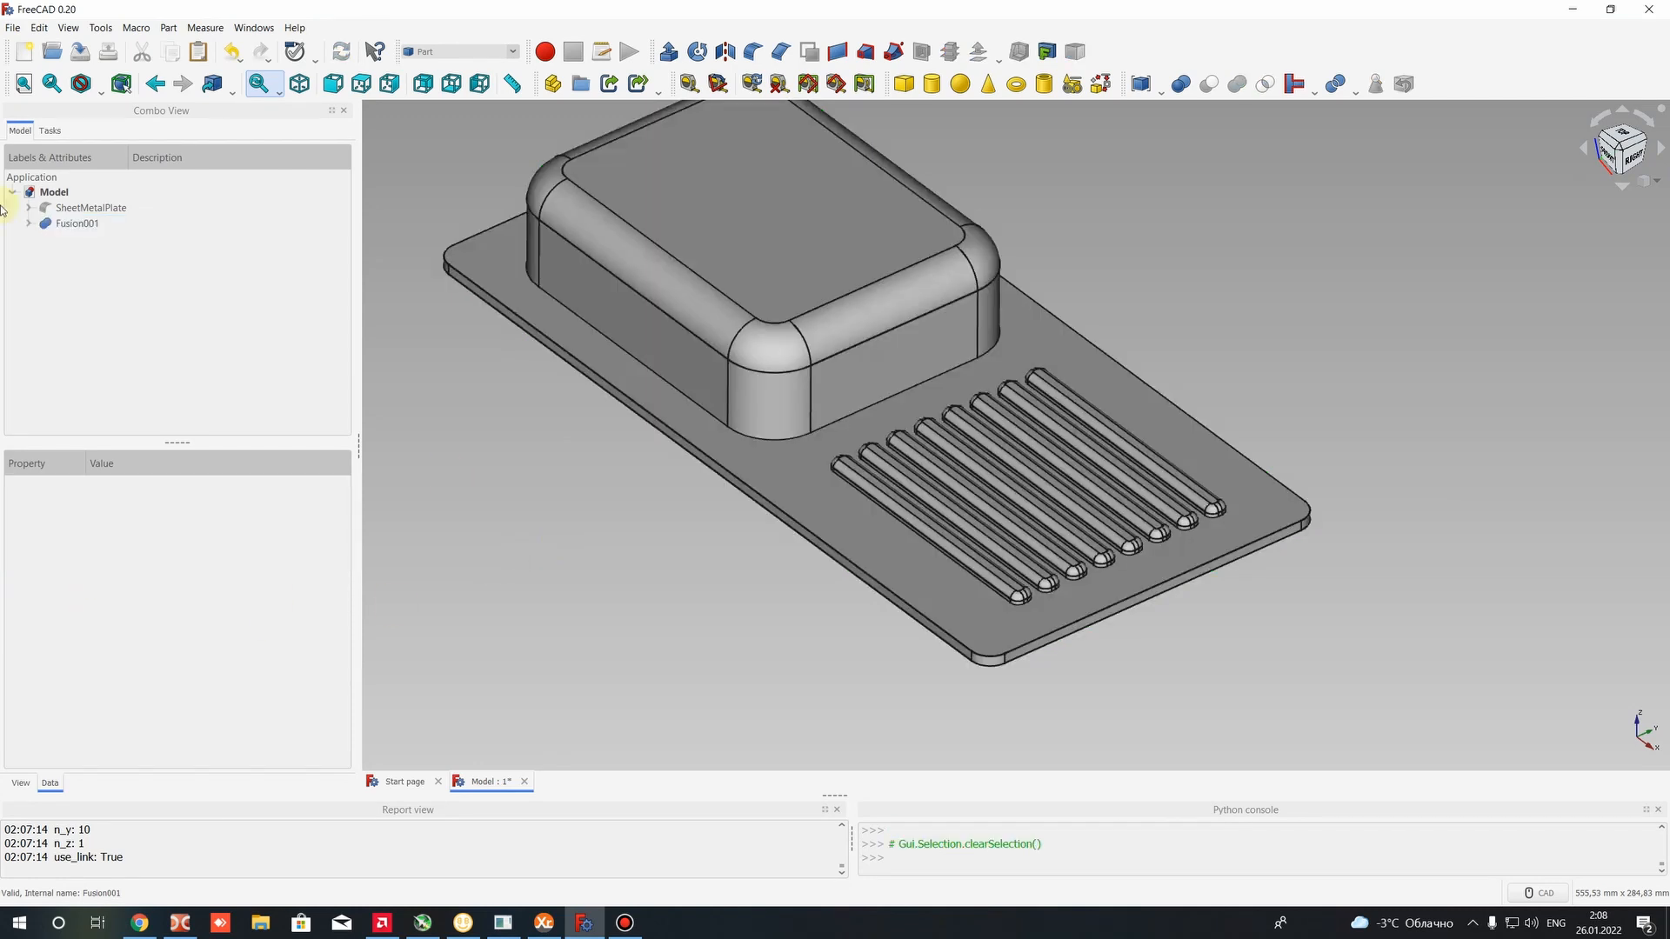
{"action": "left_click", "coordinate": [86, 225]}
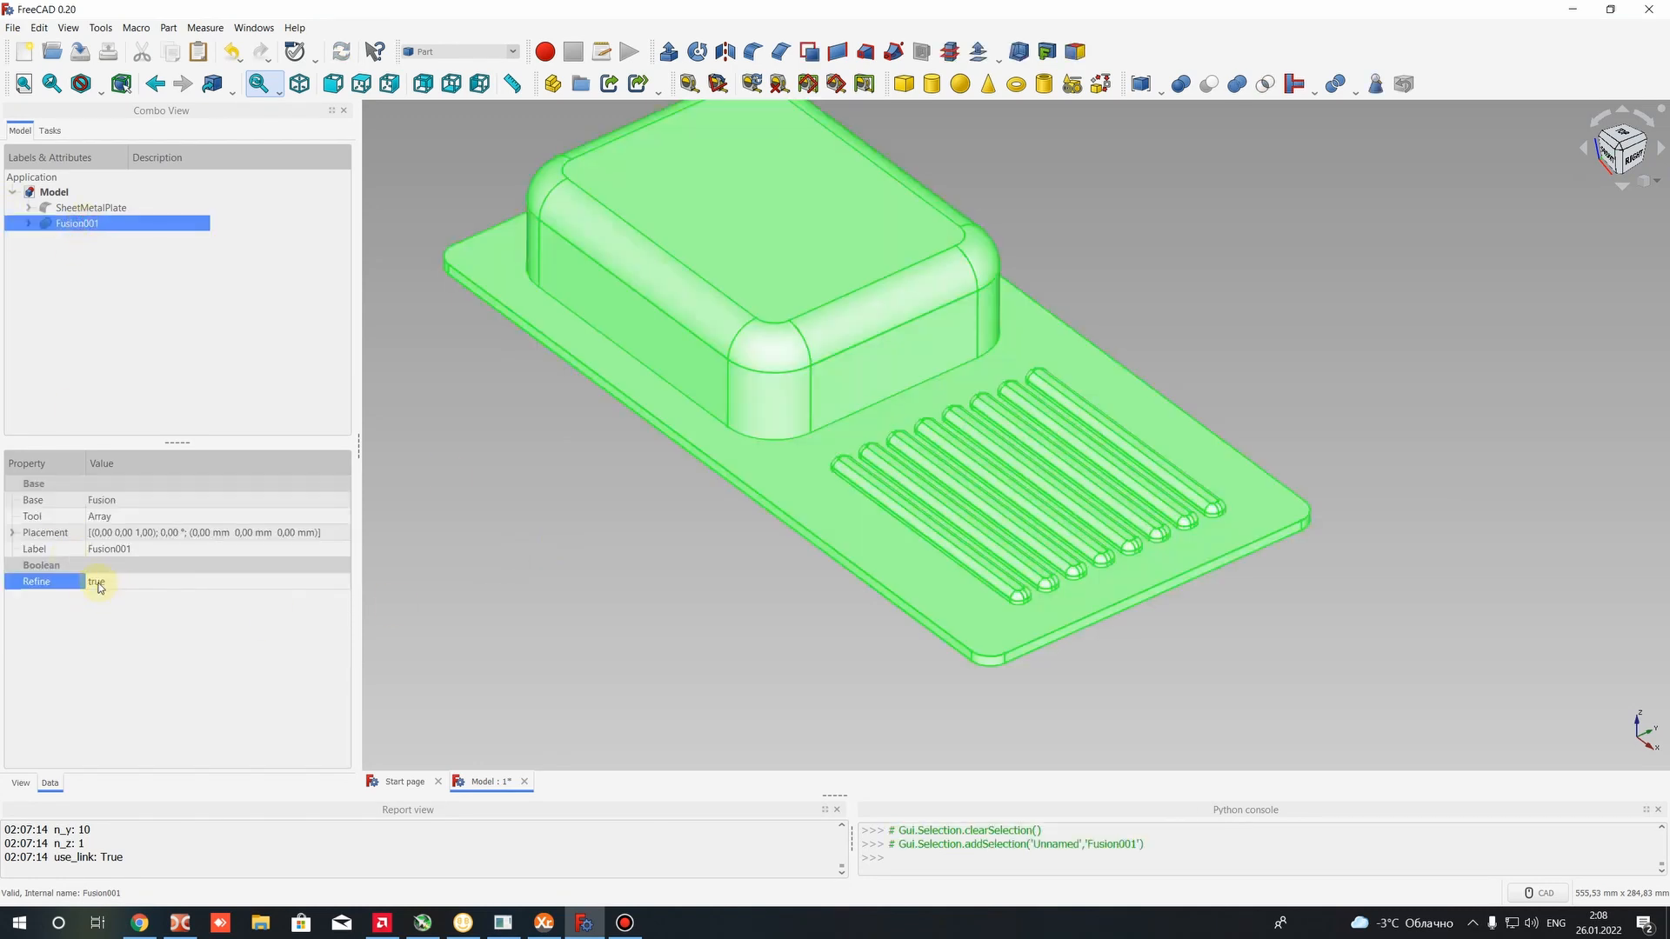
{"action": "left_click", "coordinate": [575, 537]}
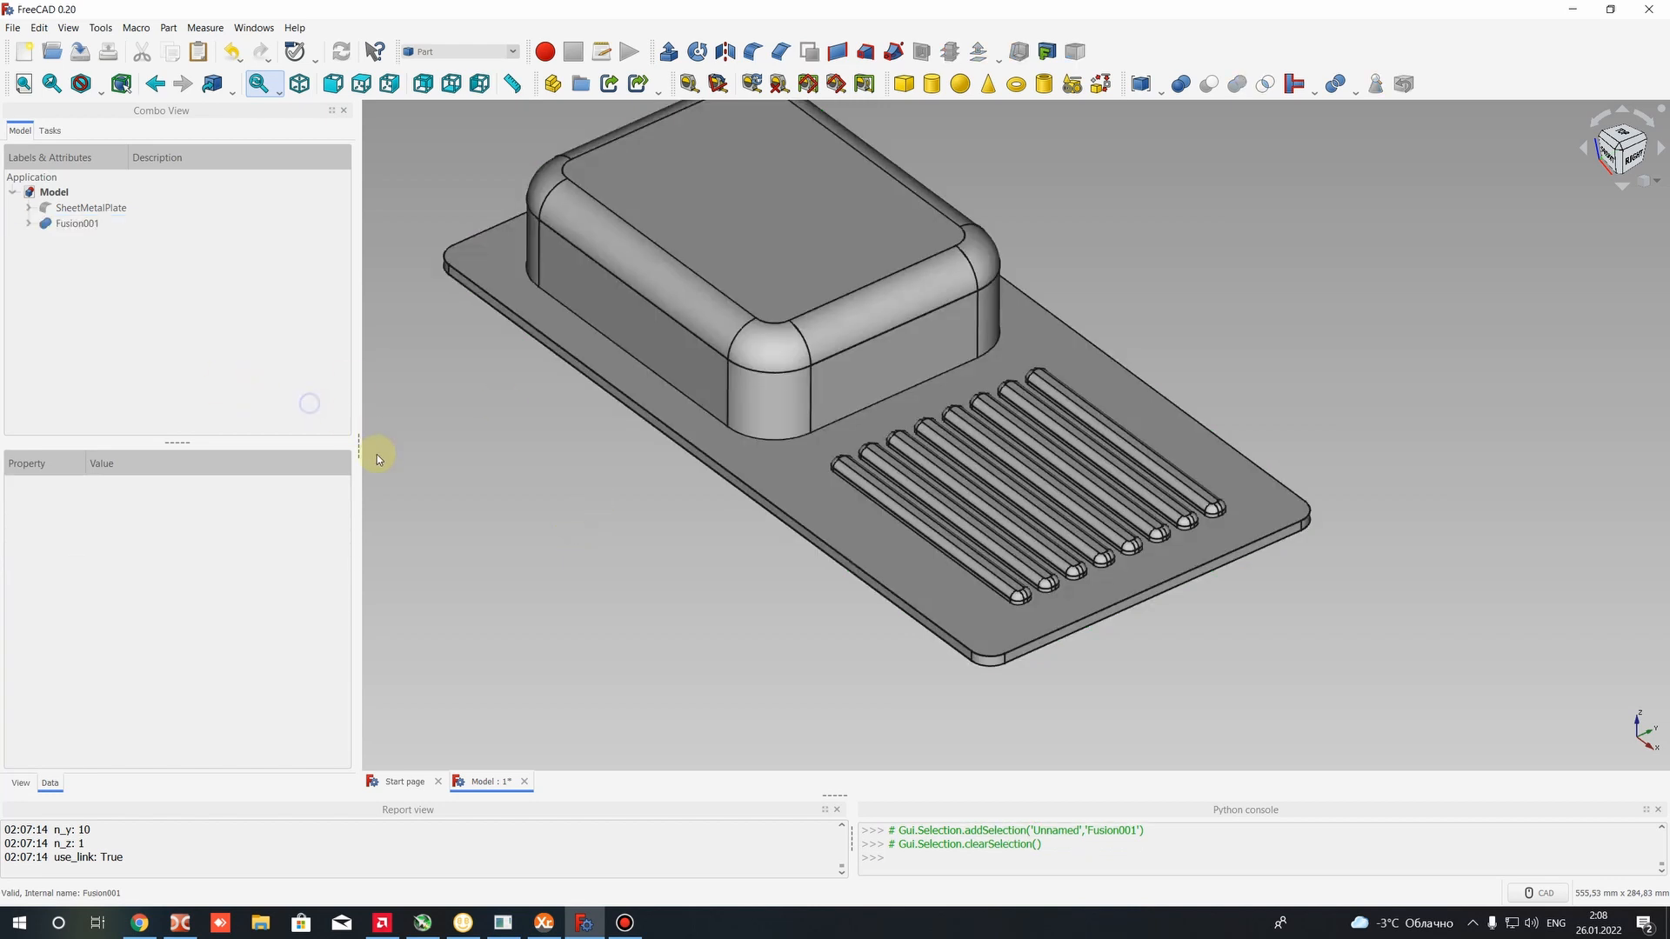
Make the hidden SheetMetalPlate visible above the forming tool
{"action": "right_click", "coordinate": [484, 429]}
{"action": "middle_click_drag", "start_coordinate": [485, 429], "coordinate": [561, 458]}
{"action": "scroll", "coordinate": [661, 378], "scroll_direction": "down", "scroll_amount": 2}
{"action": "middle_click_drag", "start_coordinate": [696, 391], "coordinate": [443, 128]}
{"action": "left_click", "coordinate": [77, 206]}
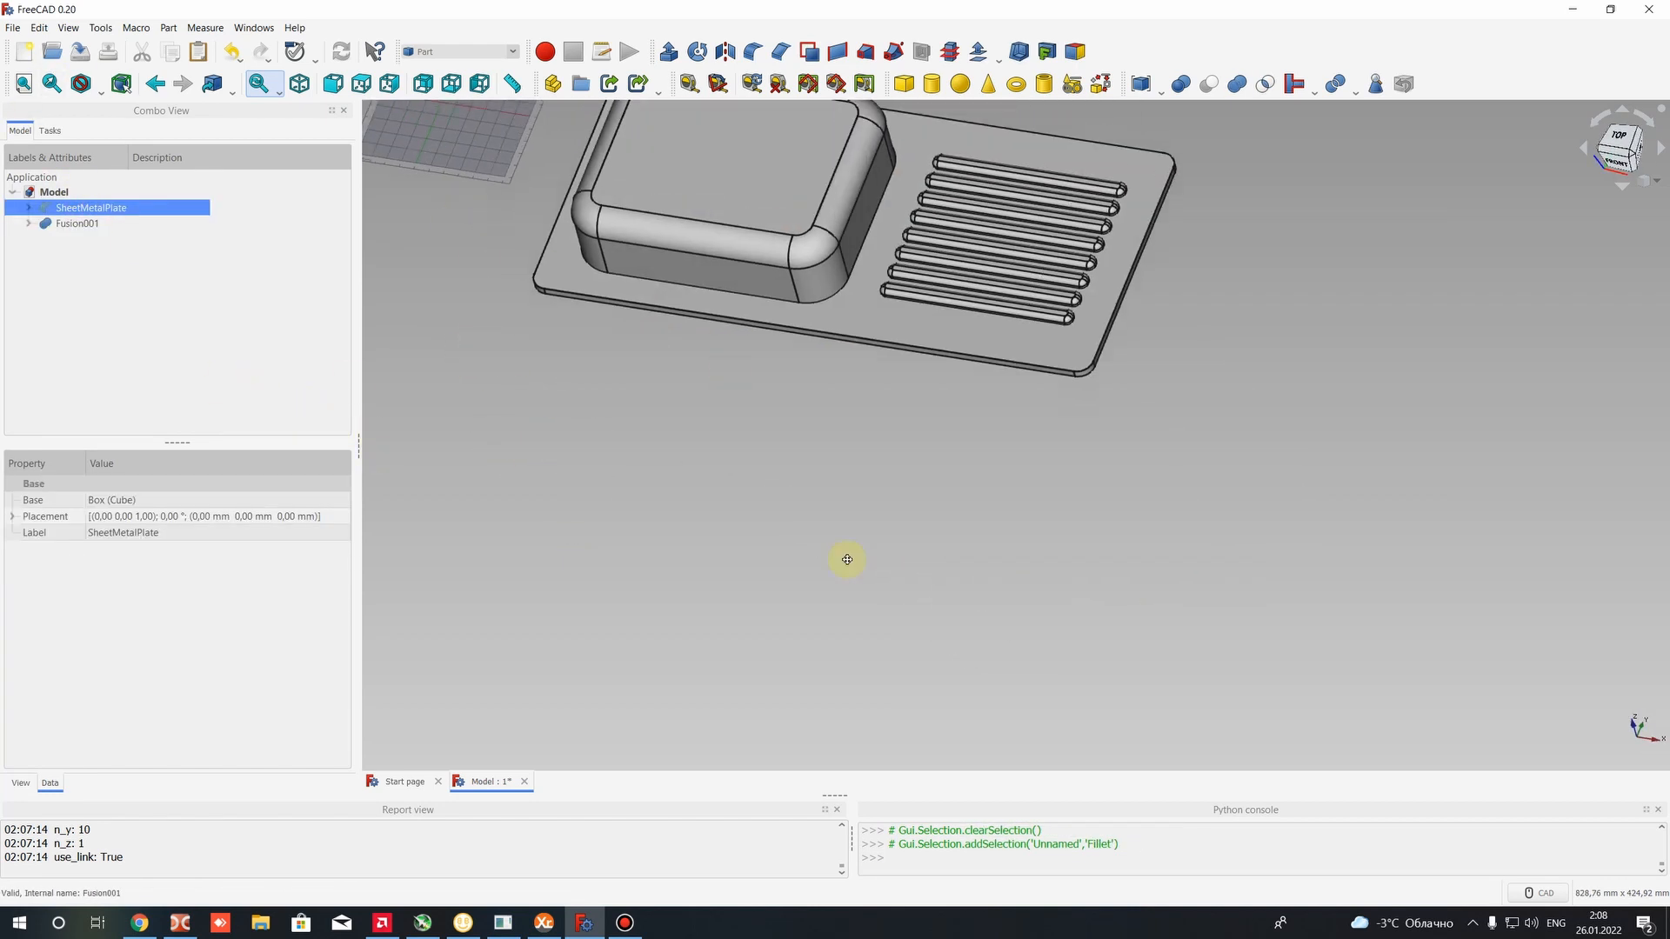
{"action": "scroll", "coordinate": [870, 540], "scroll_direction": "up", "scroll_amount": 3}
{"action": "key", "text": "space"}
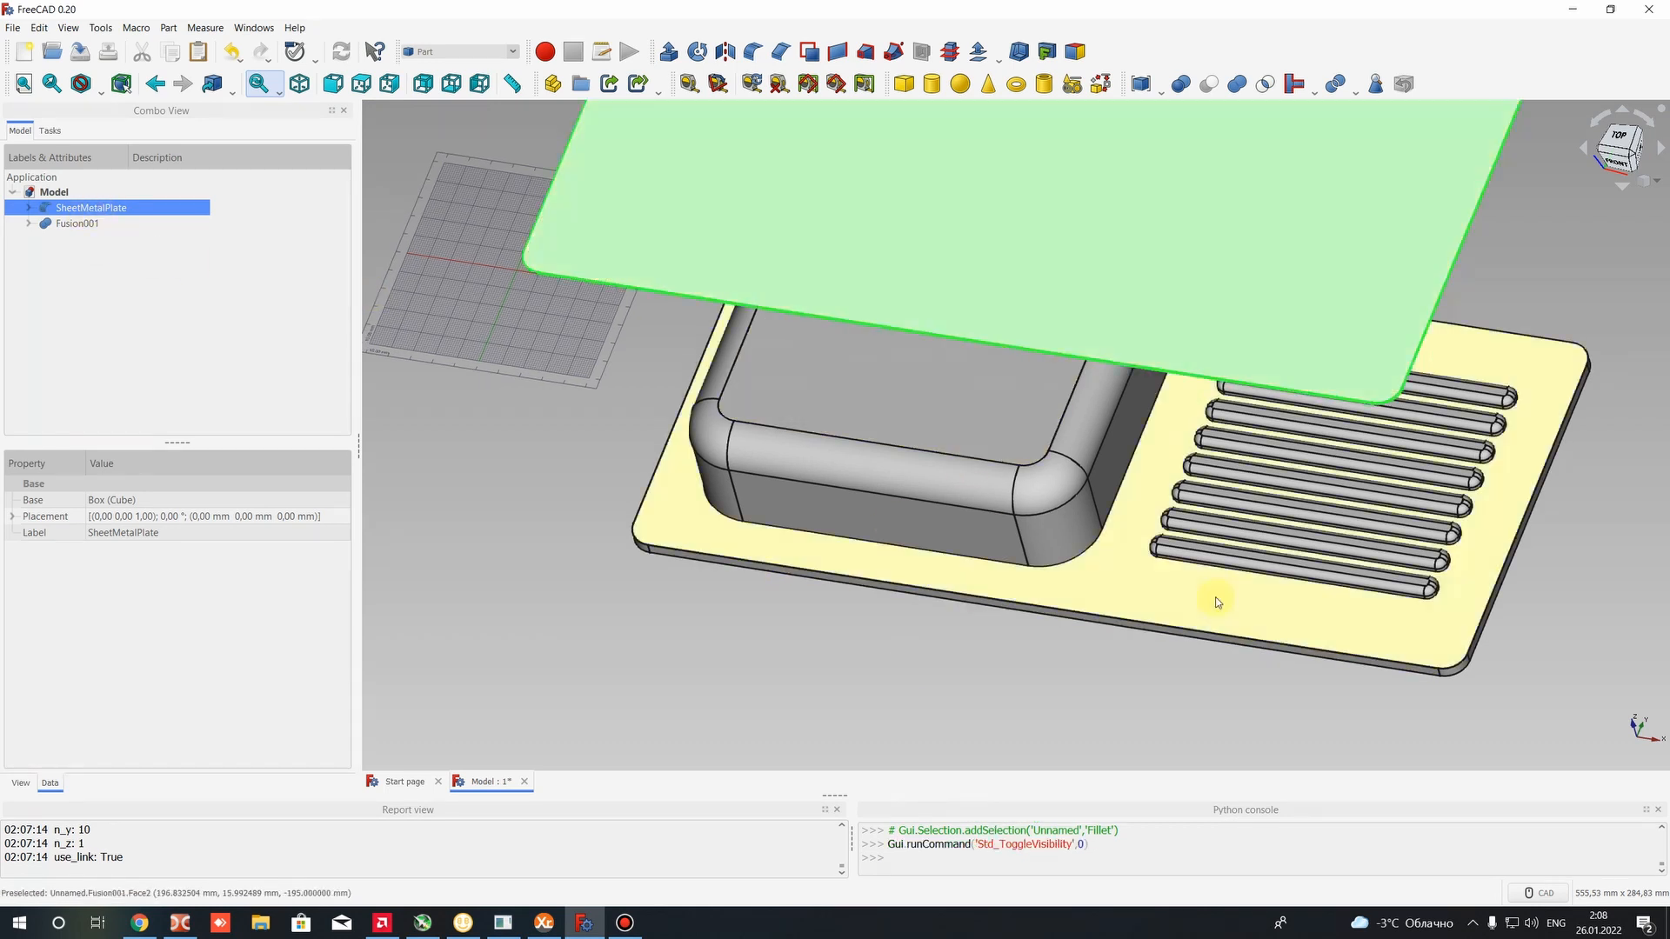
{"action": "middle_click_drag", "start_coordinate": [1215, 588], "coordinate": [931, 511]}
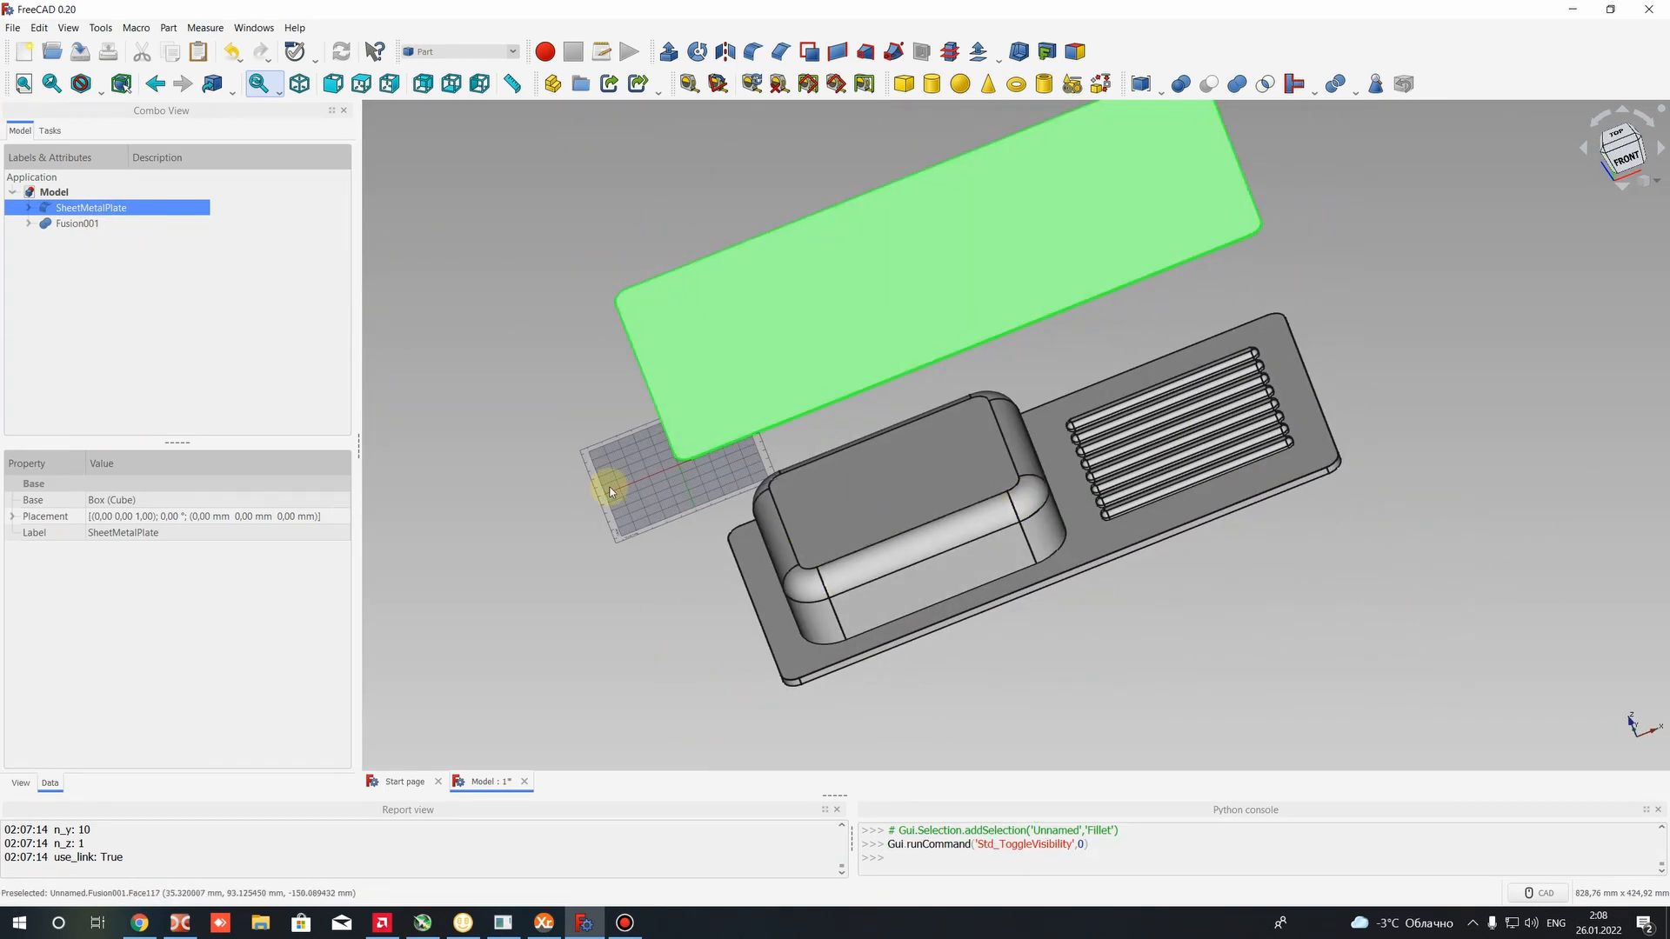
Switch to the Draft workbench, turn off the working grid, and return to the Part workbench
{"action": "scroll", "coordinate": [608, 481], "scroll_direction": "up", "scroll_amount": 5}
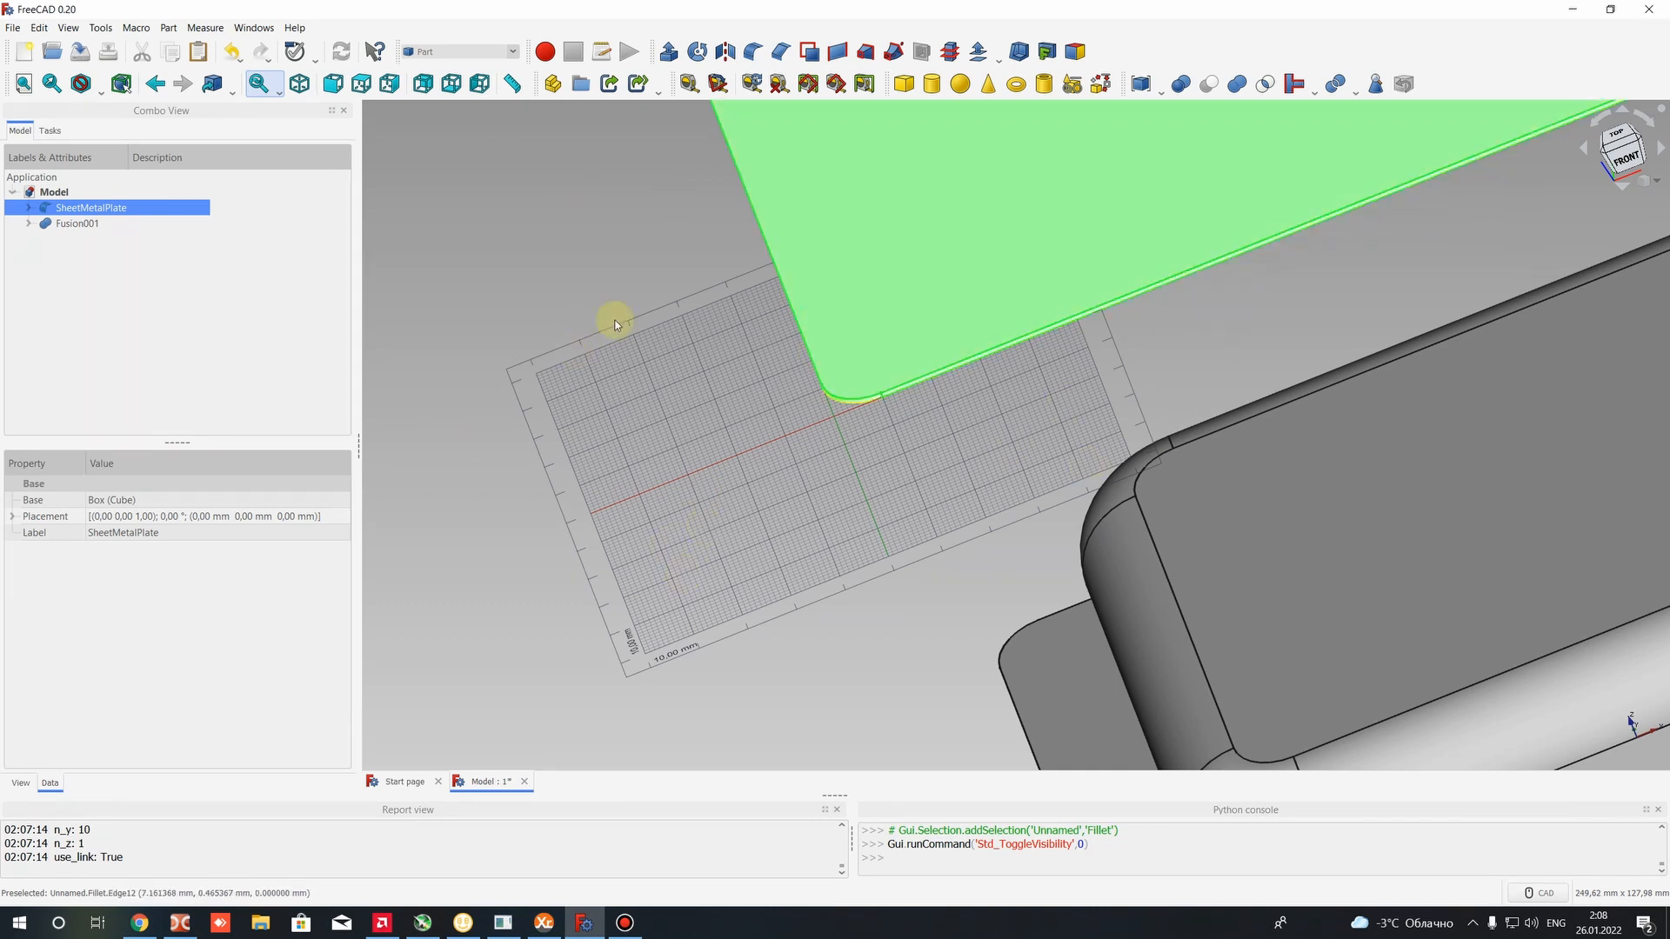
{"action": "left_click", "coordinate": [445, 55]}
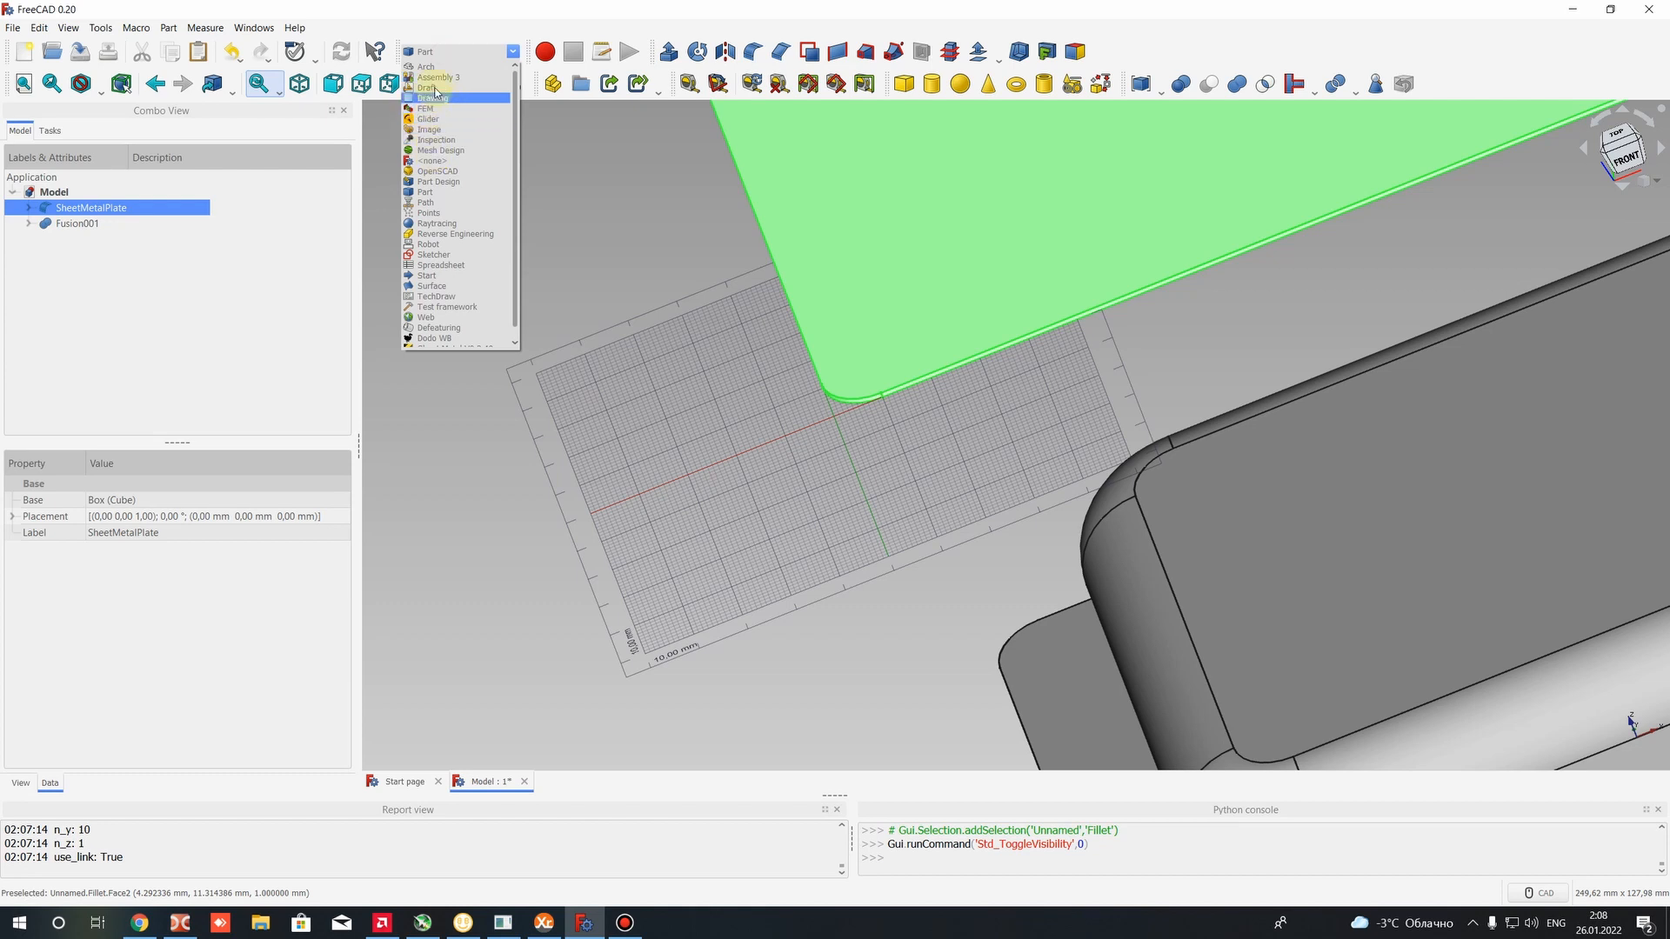
{"action": "left_click", "coordinate": [439, 91]}
{"action": "left_click", "coordinate": [353, 29]}
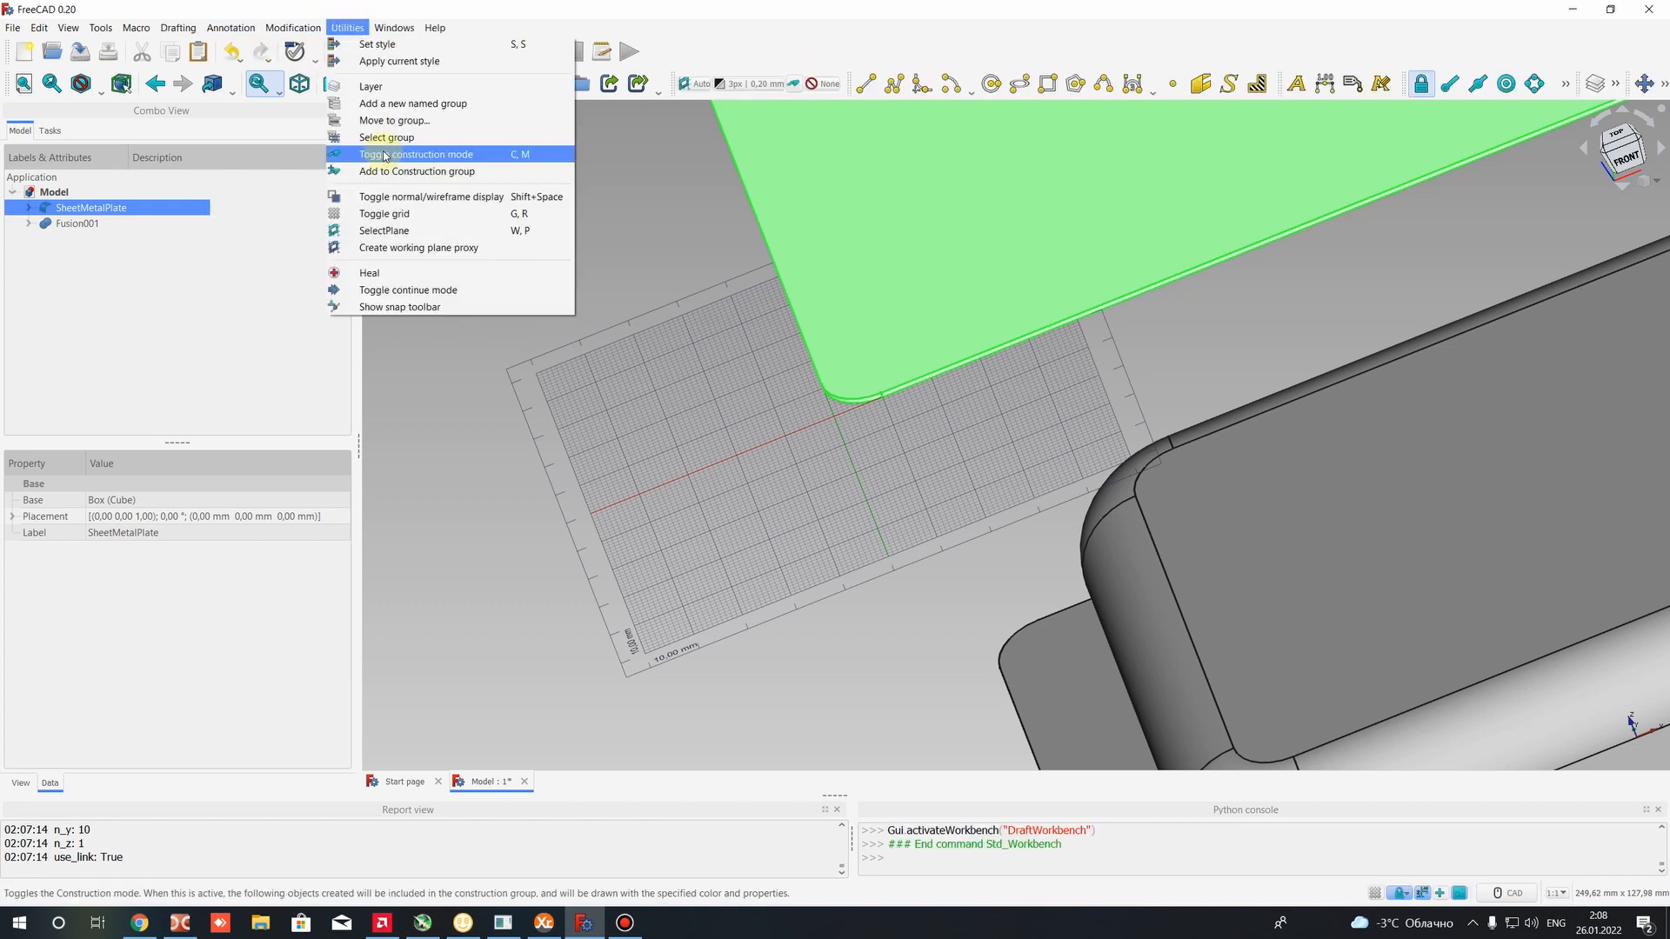
{"action": "left_click", "coordinate": [377, 214]}
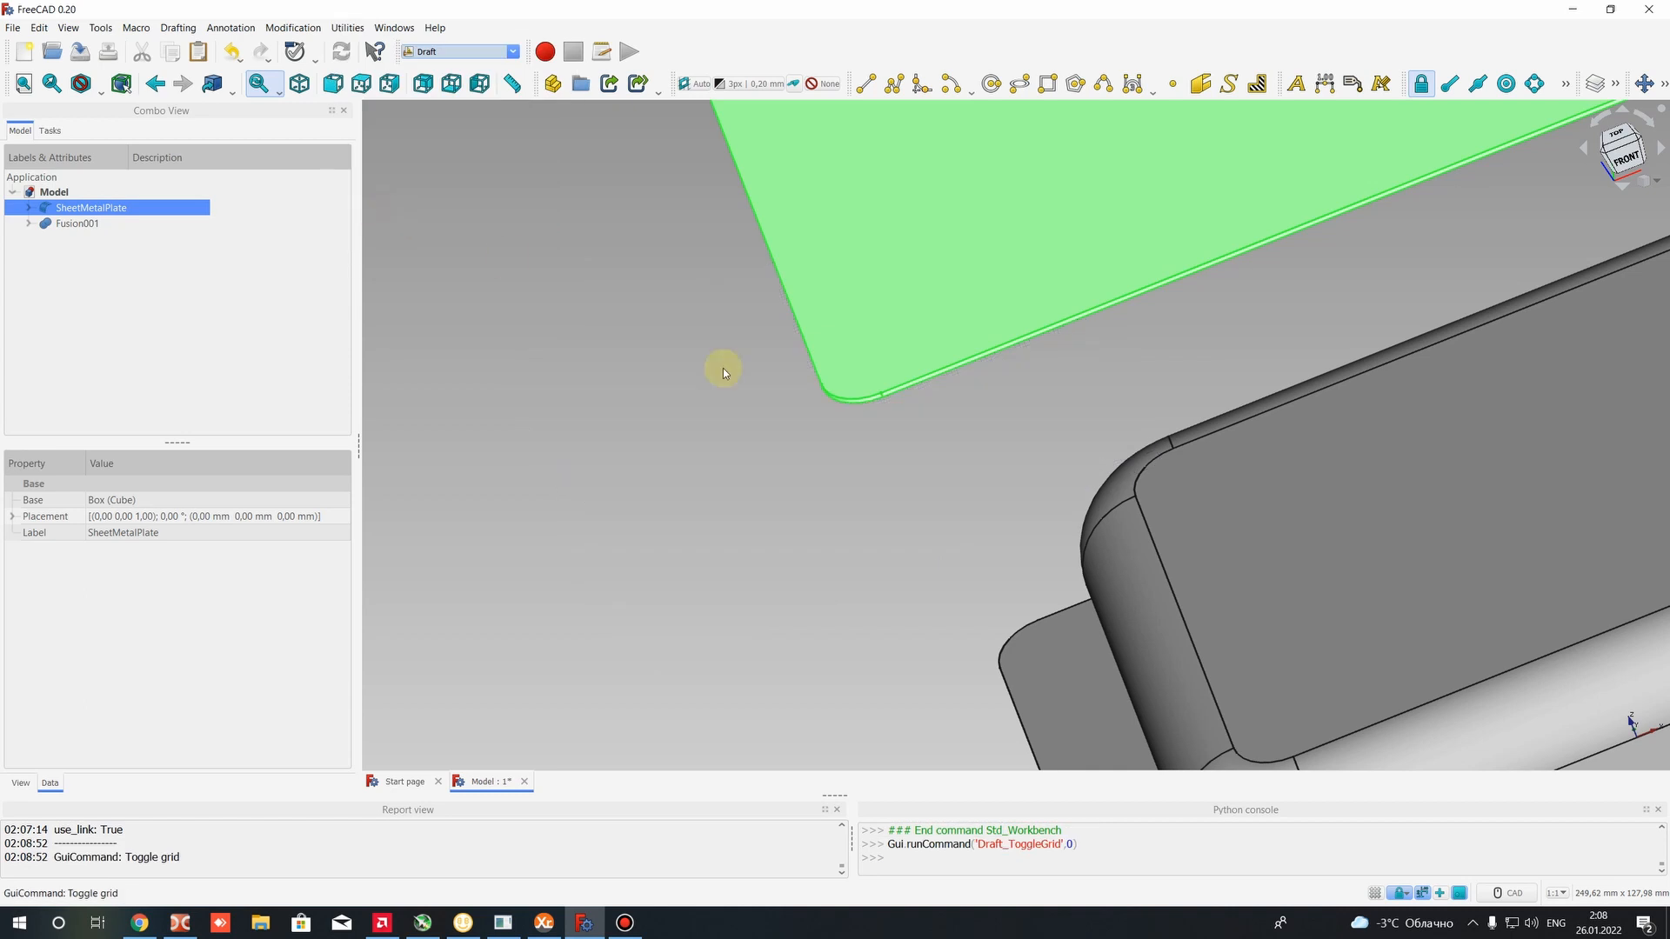
{"action": "key", "text": "v"}
{"action": "key", "text": "f"}
{"action": "left_click", "coordinate": [459, 51]}
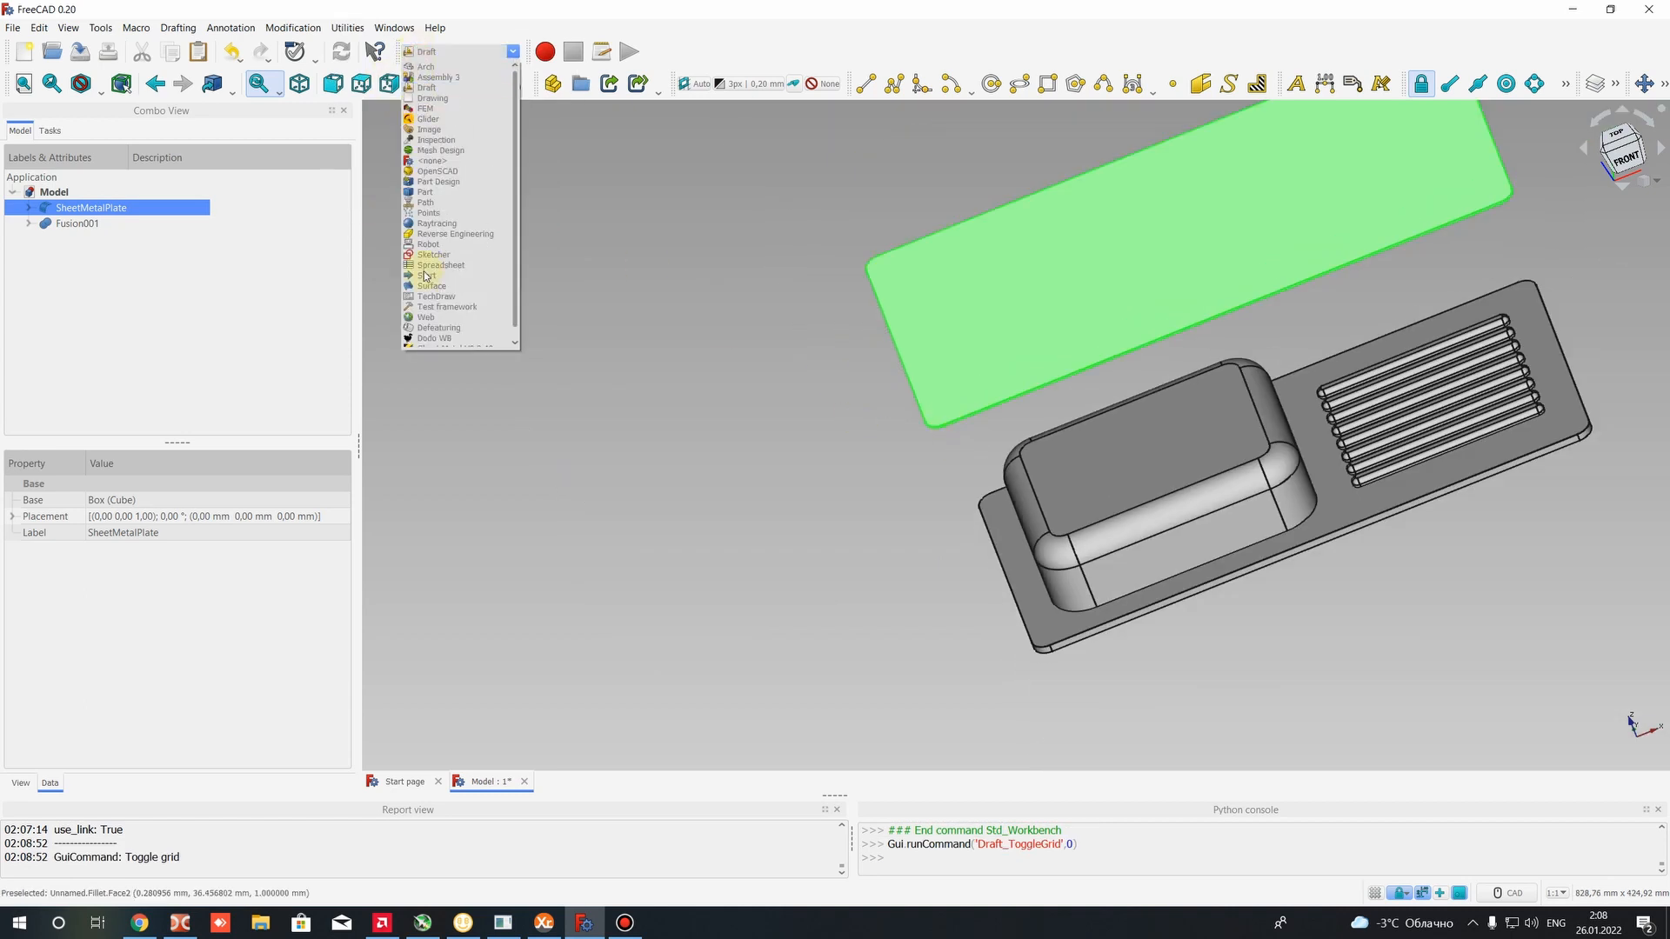
{"action": "left_click", "coordinate": [426, 192]}
Examine the undersides of the plate and the forming tool and how the two parts face each other
{"action": "scroll", "coordinate": [1292, 353], "scroll_direction": "down", "scroll_amount": 8}
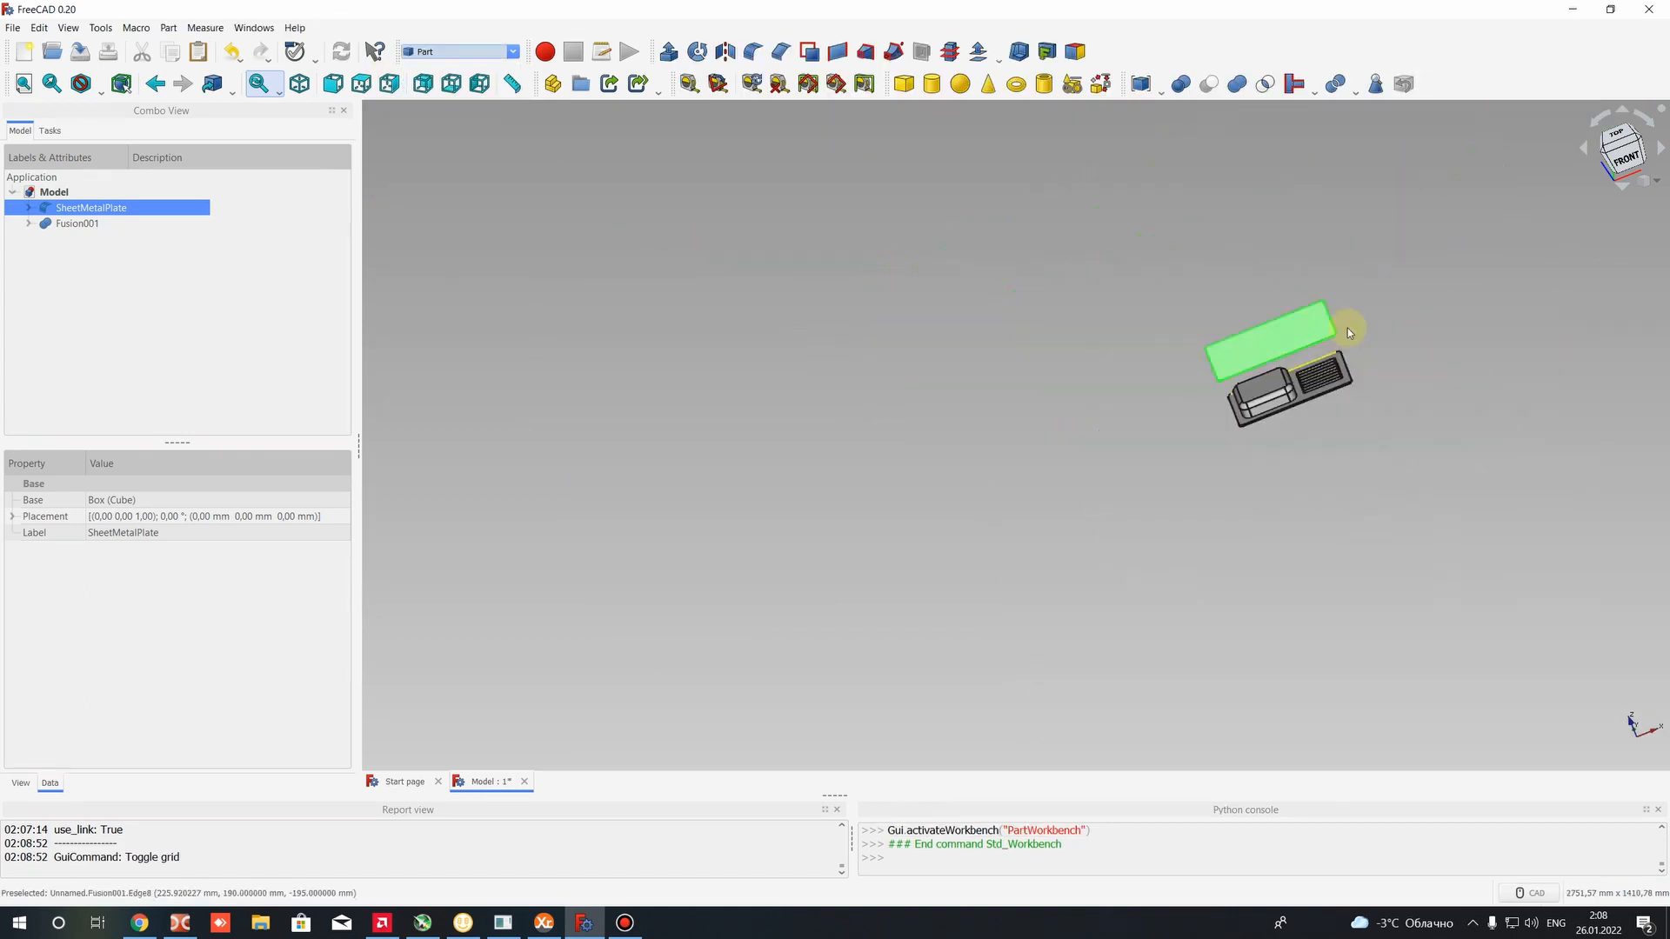
{"action": "scroll", "coordinate": [1390, 348], "scroll_direction": "up", "scroll_amount": 4}
{"action": "left_click", "coordinate": [1326, 402]}
{"action": "middle_click_drag", "start_coordinate": [1342, 341], "coordinate": [1057, 654]}
{"action": "left_click", "coordinate": [1624, 154]}
{"action": "scroll", "coordinate": [1197, 596], "scroll_direction": "up", "scroll_amount": 2}
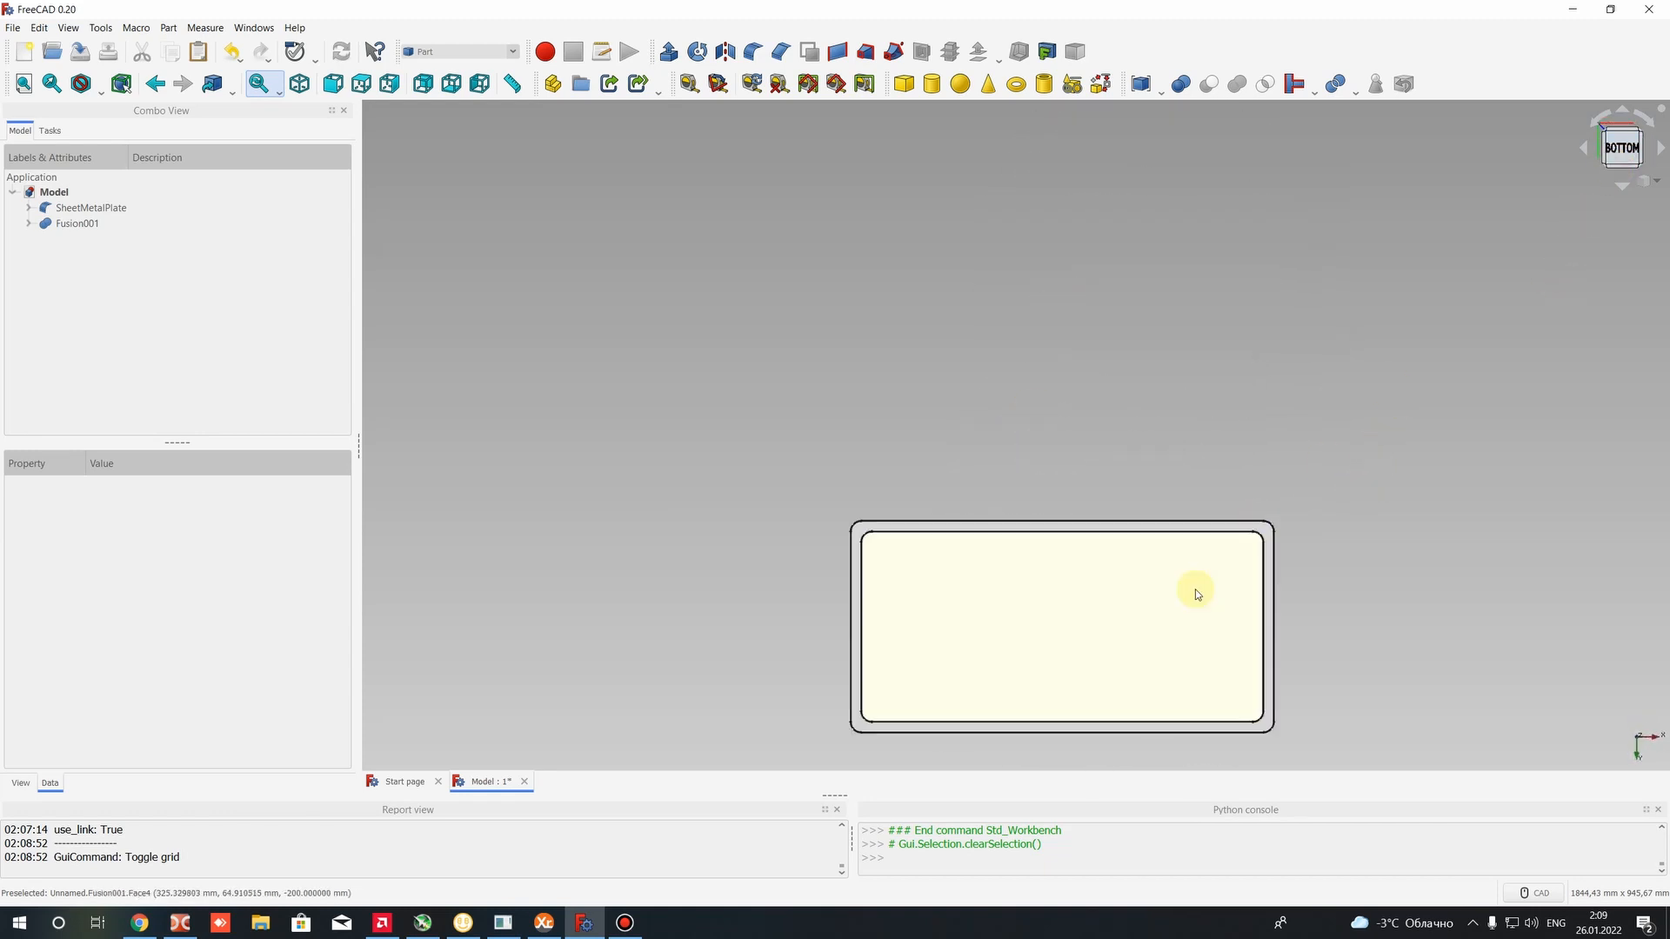
{"action": "middle_click_drag", "start_coordinate": [1140, 617], "coordinate": [1163, 522]}
{"action": "scroll", "coordinate": [1206, 612], "scroll_direction": "down", "scroll_amount": 8}
{"action": "middle_click_drag", "start_coordinate": [1208, 616], "coordinate": [1212, 543]}
{"action": "scroll", "coordinate": [1157, 417], "scroll_direction": "up", "scroll_amount": 5}
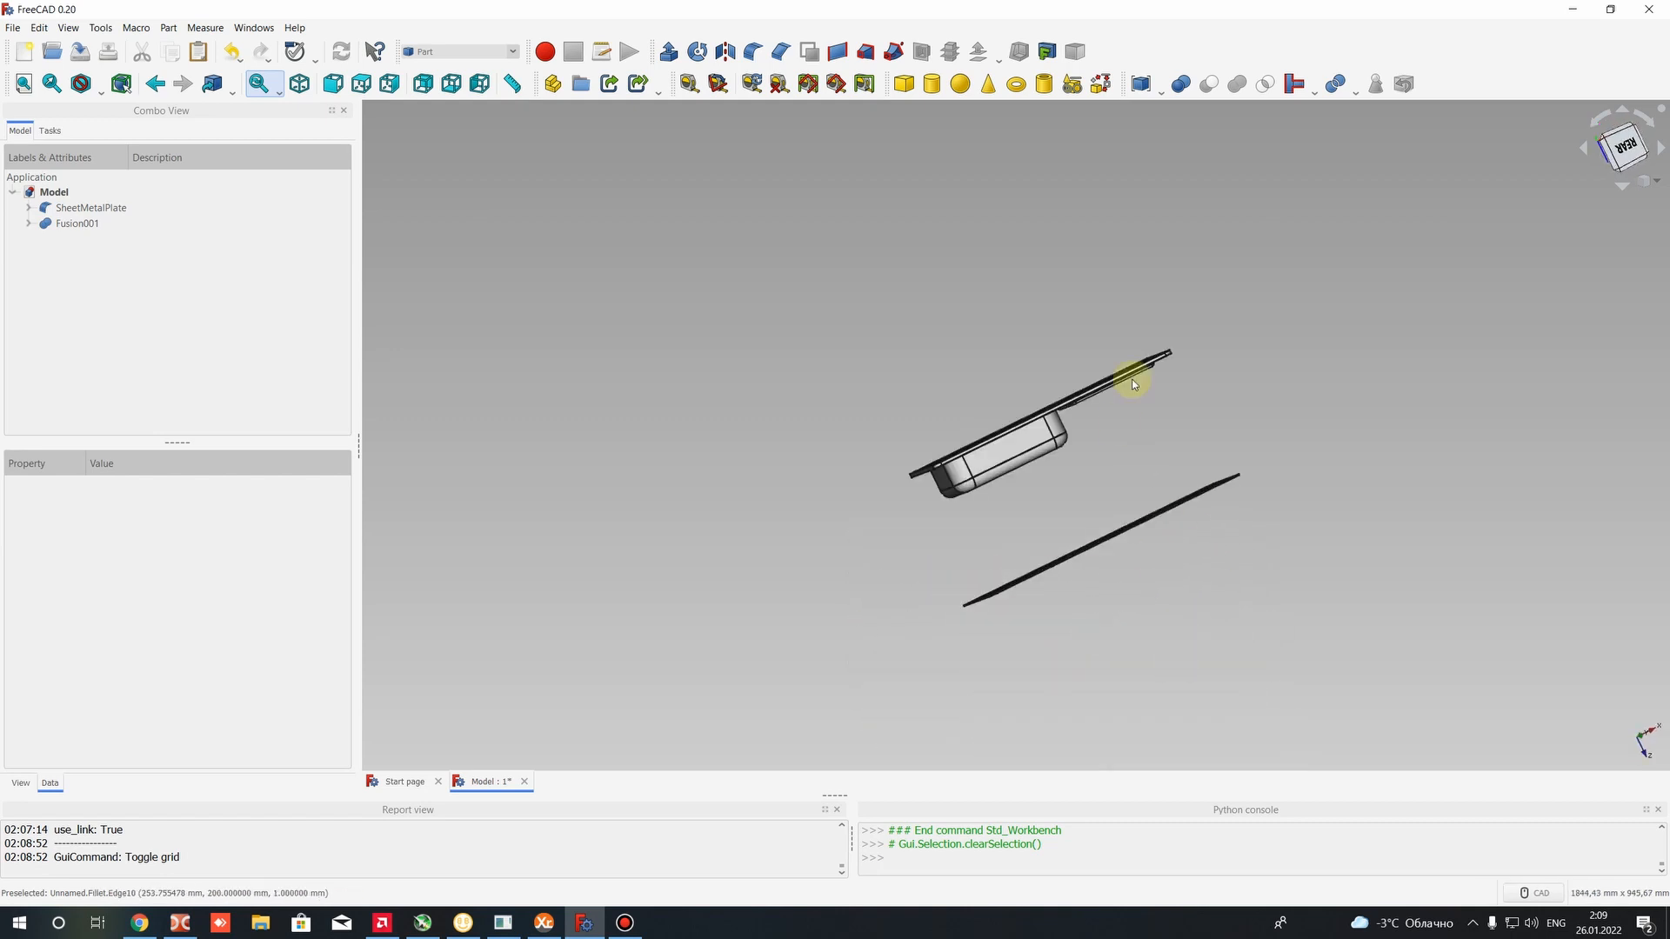
{"action": "middle_click_drag", "start_coordinate": [957, 436], "coordinate": [1230, 570]}
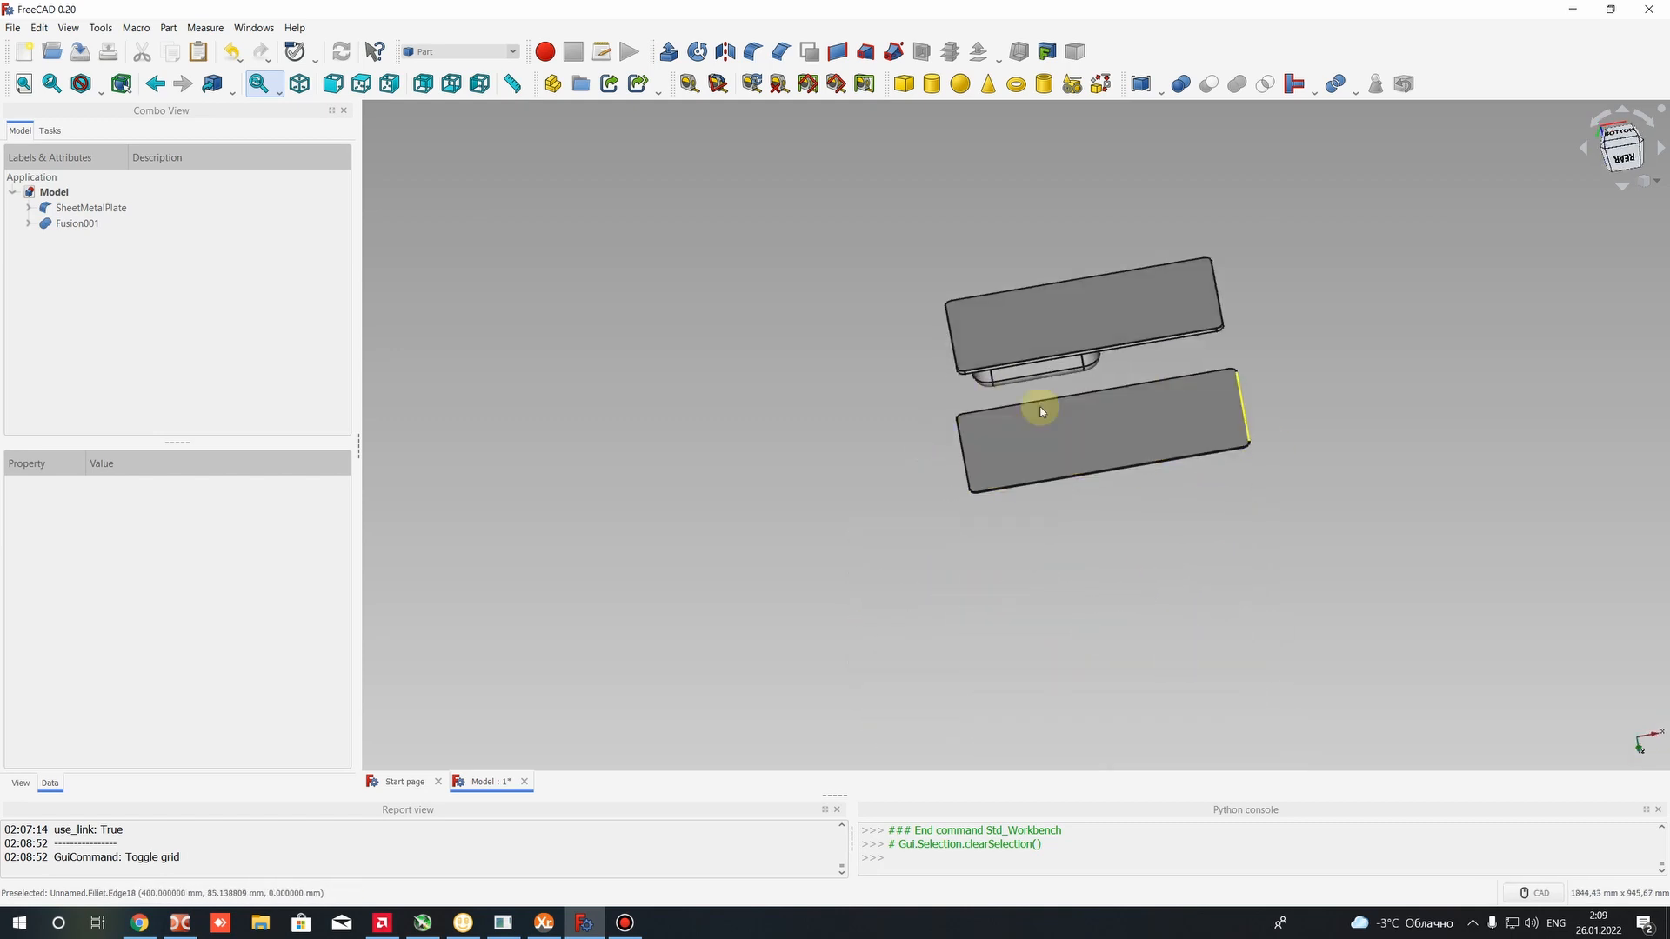
In the Sheet Metal workbench, form the plate with the tool, using the plate's underside face and the flat base face of Fusion001
{"action": "left_click", "coordinate": [488, 53]}
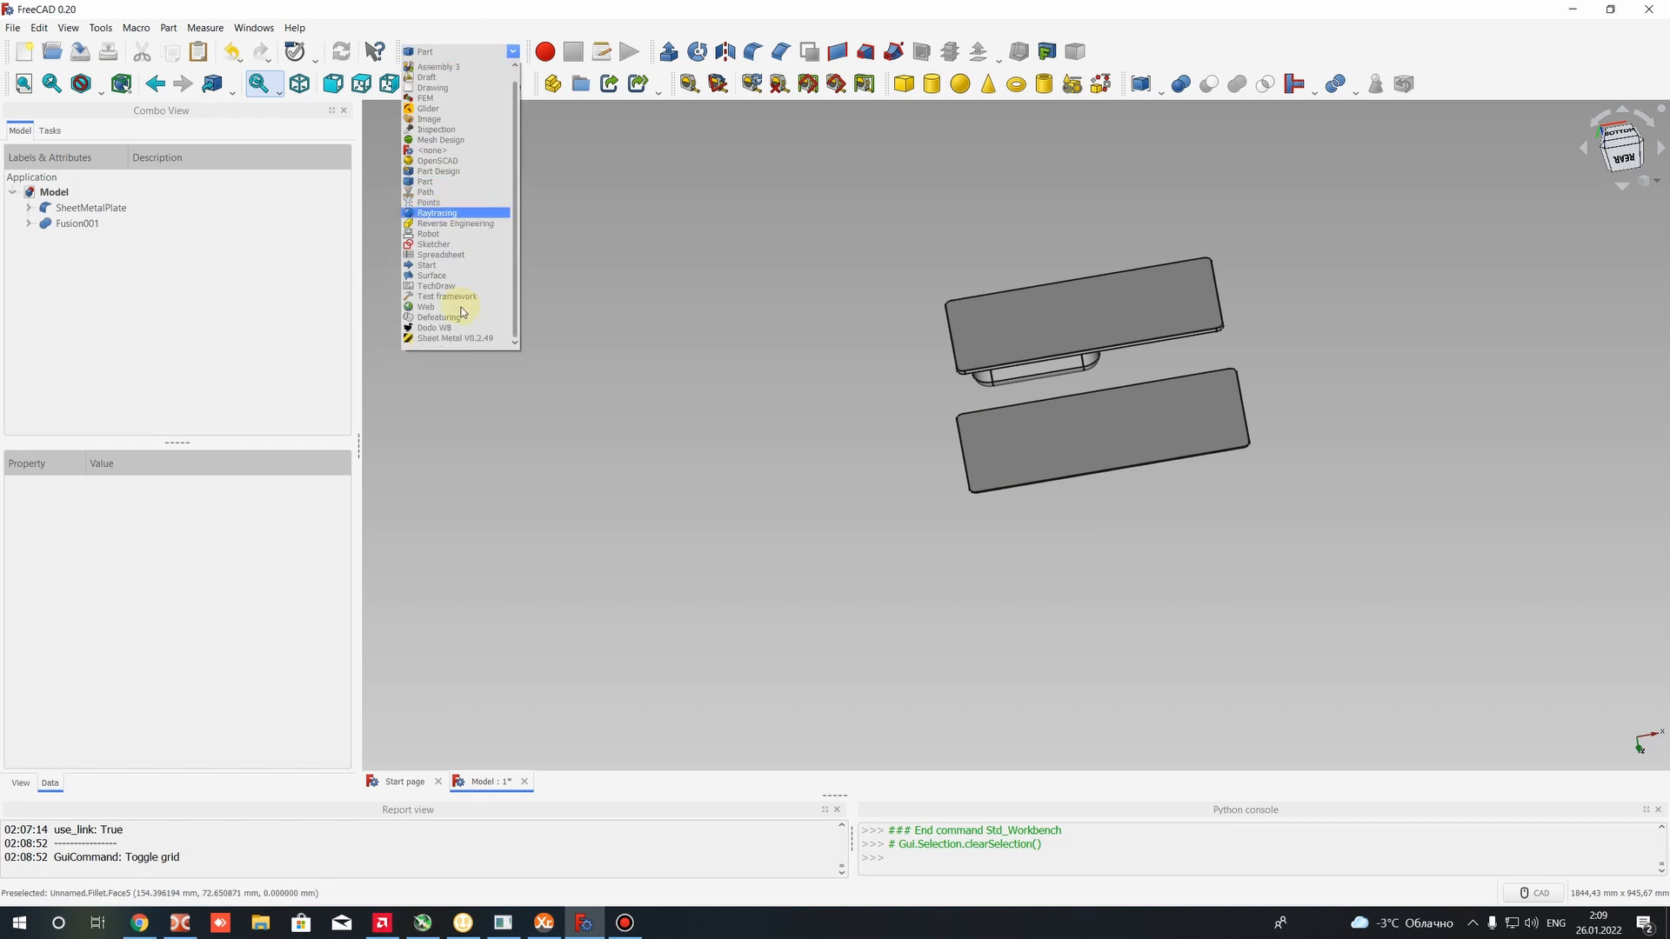
{"action": "left_click", "coordinate": [429, 339]}
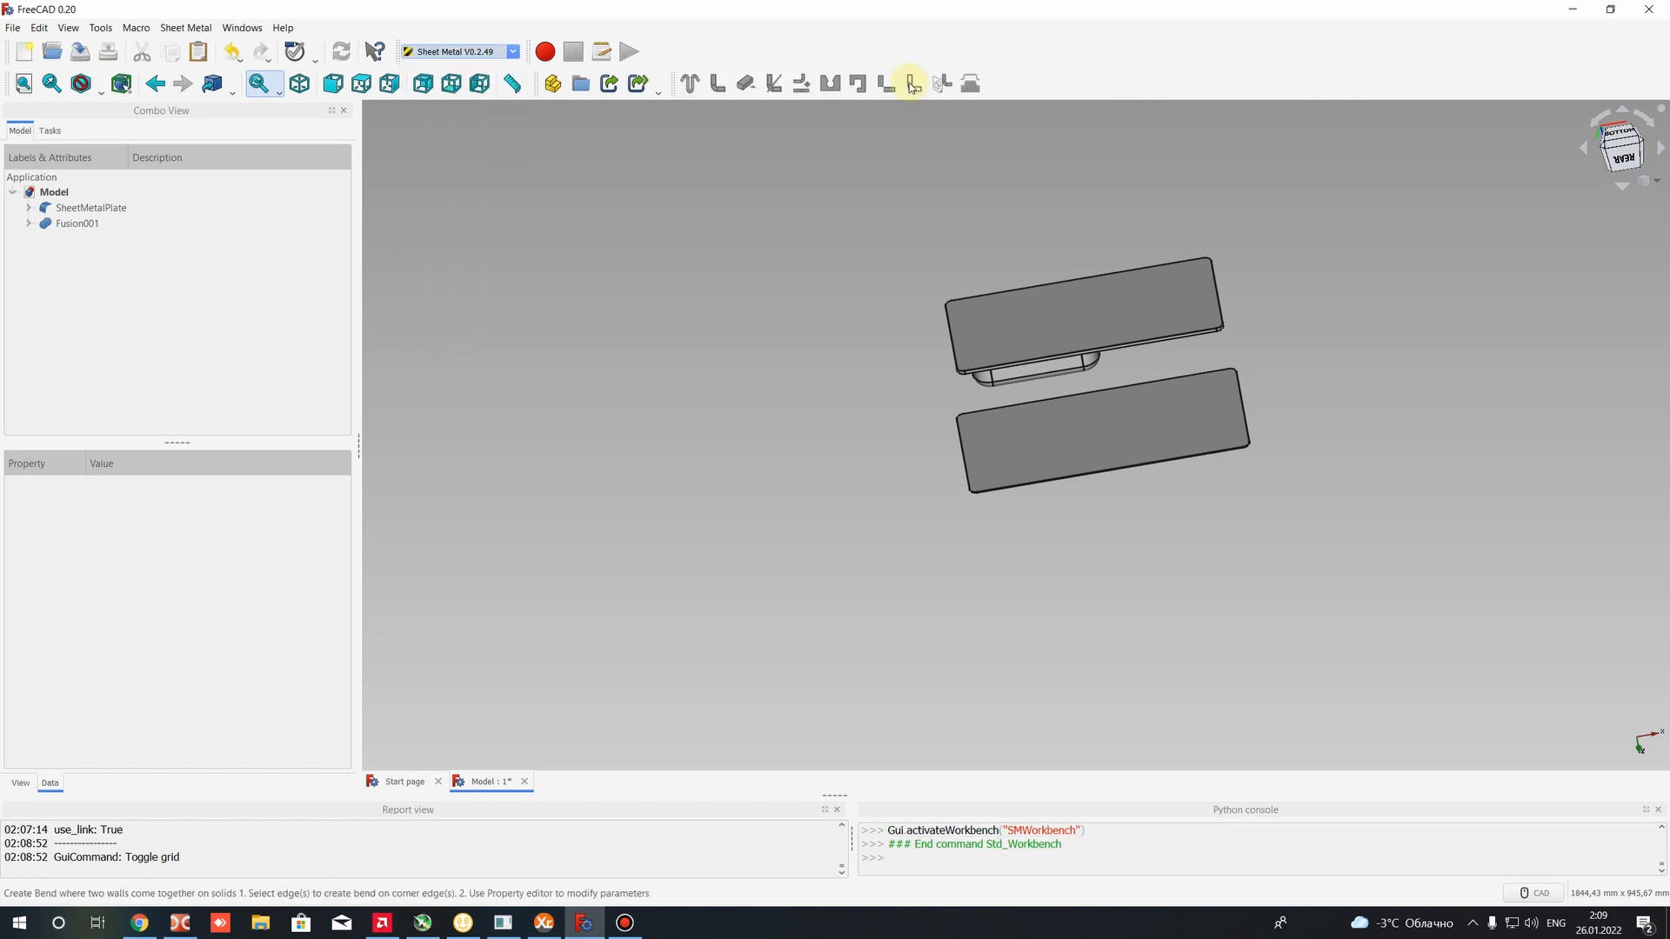
{"action": "middle_click_drag", "start_coordinate": [1089, 394], "coordinate": [1141, 434]}
{"action": "left_click", "coordinate": [1142, 437]}
{"action": "scroll", "coordinate": [1150, 430], "scroll_direction": "up", "scroll_amount": 2}
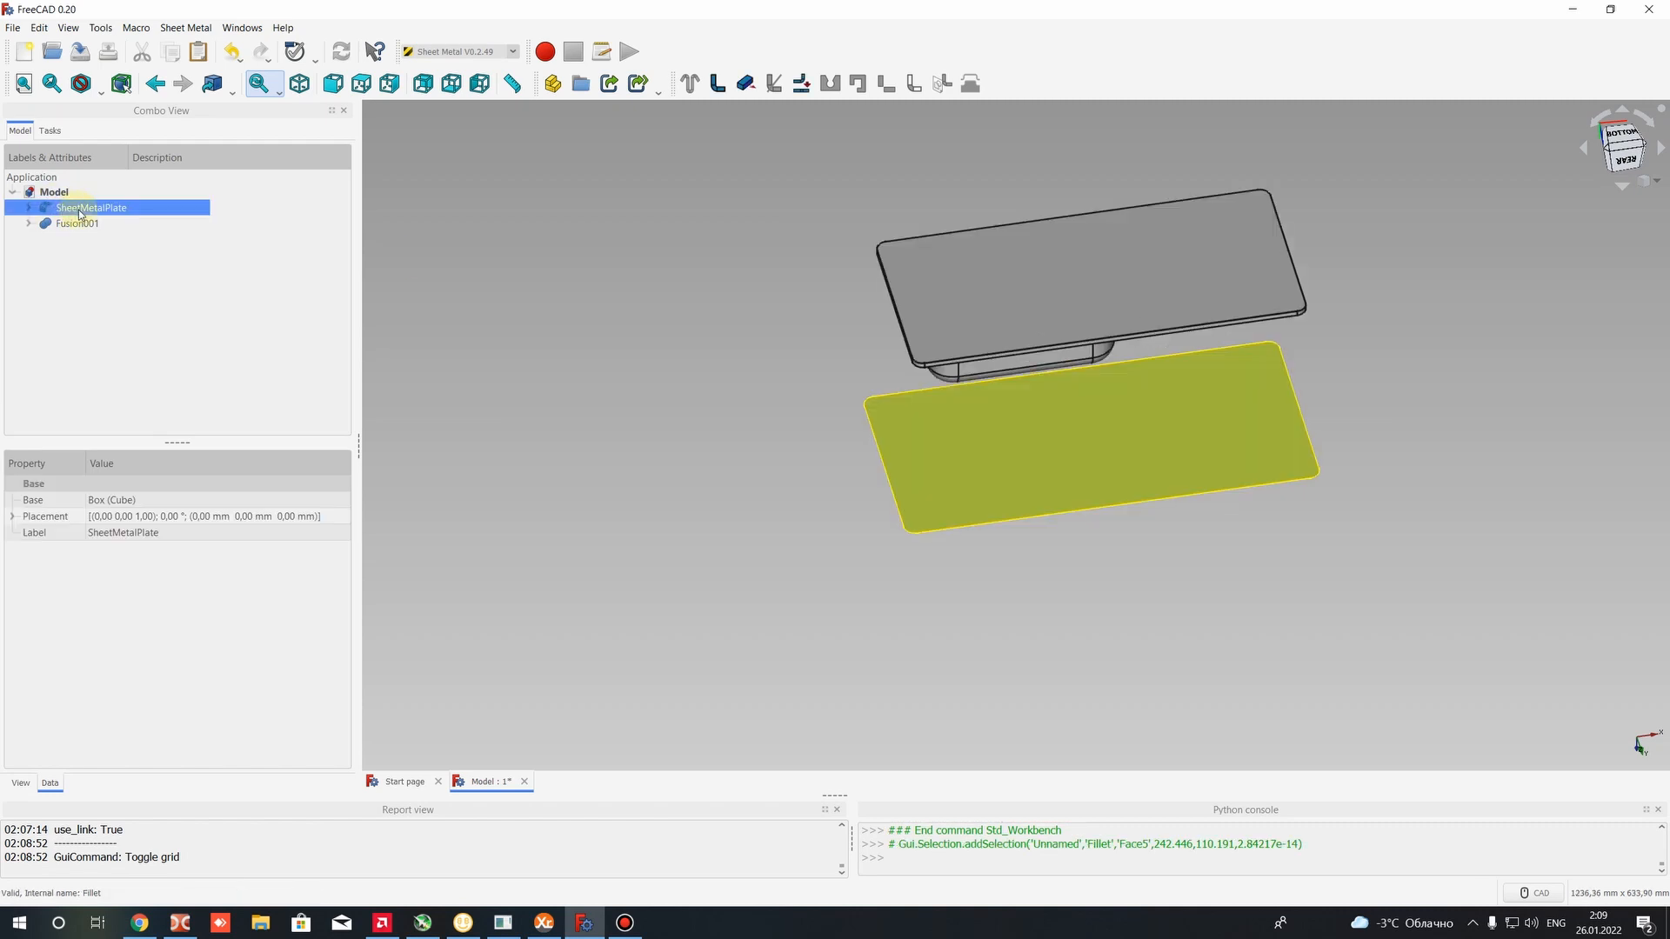
{"action": "left_click", "coordinate": [1093, 282], "text": "ctrl"}
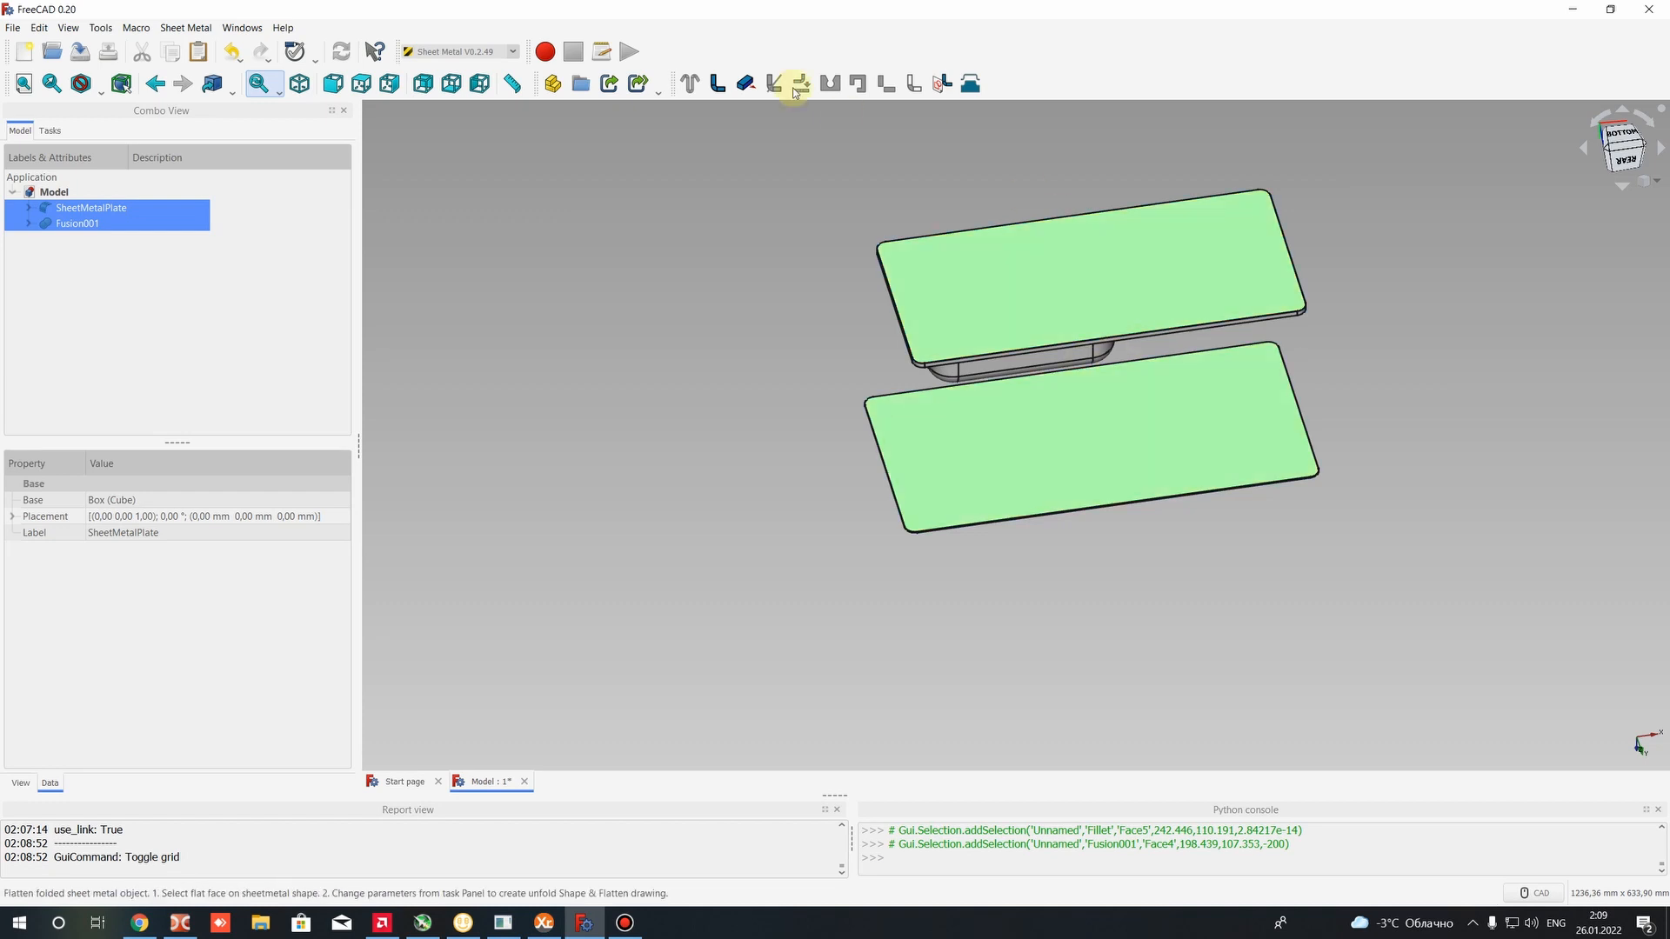
{"action": "left_click", "coordinate": [970, 84]}
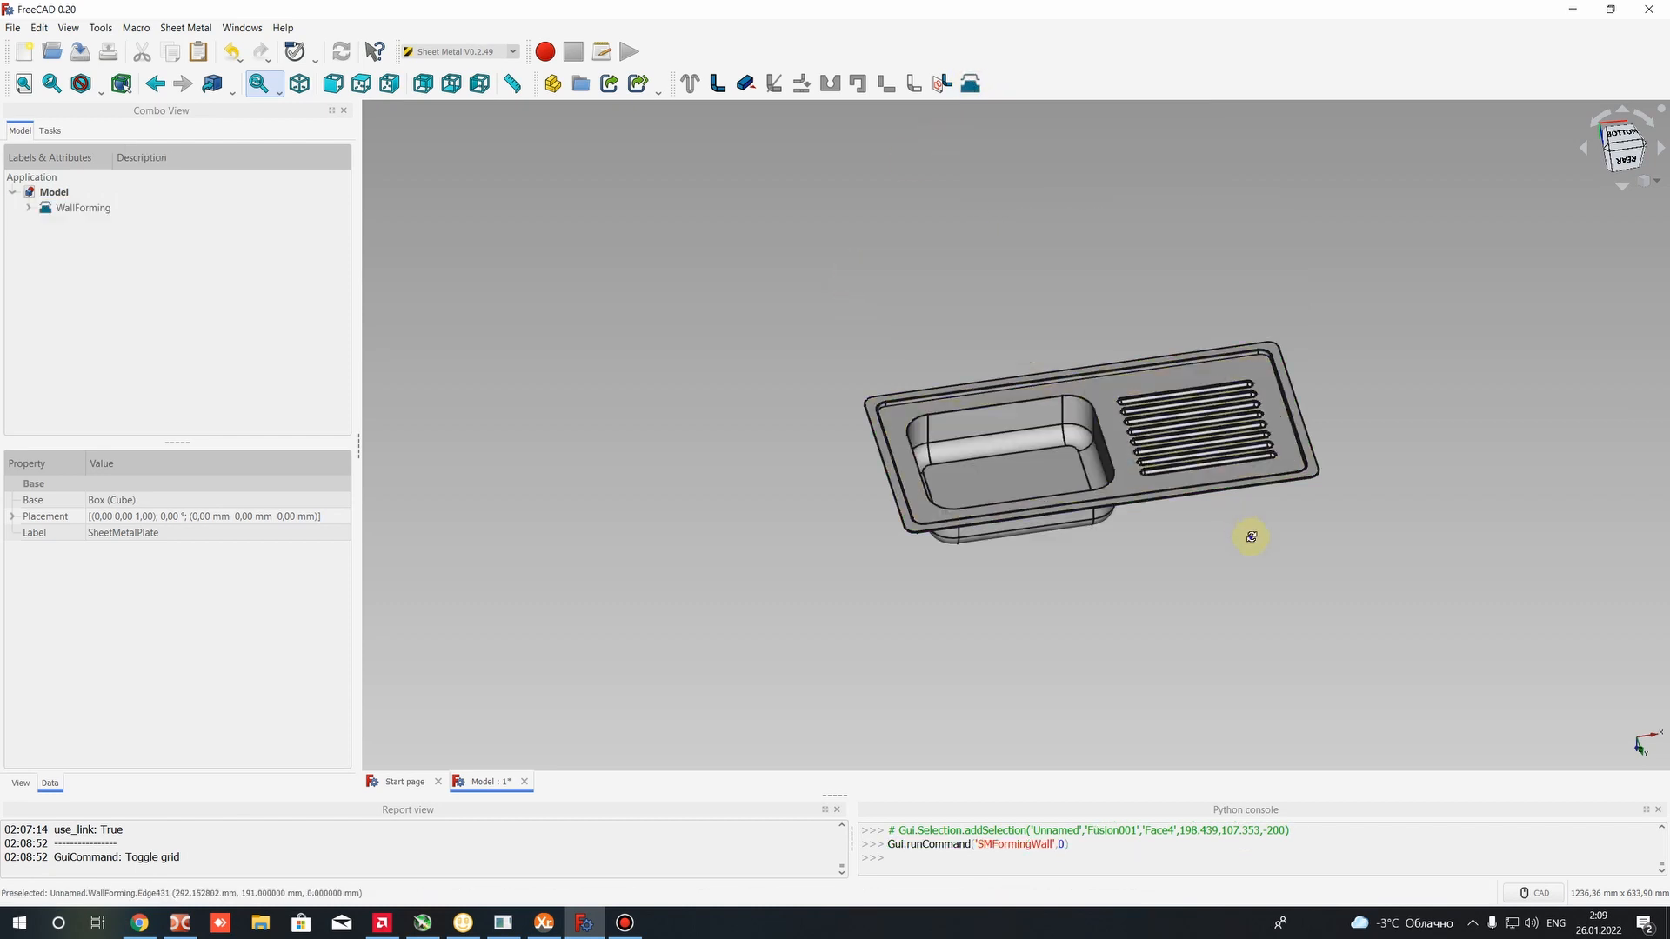
Examine the formed sink from several angles and review the plate and tool nested under WallForming
{"action": "middle_click_drag", "start_coordinate": [1251, 536], "coordinate": [1330, 584]}
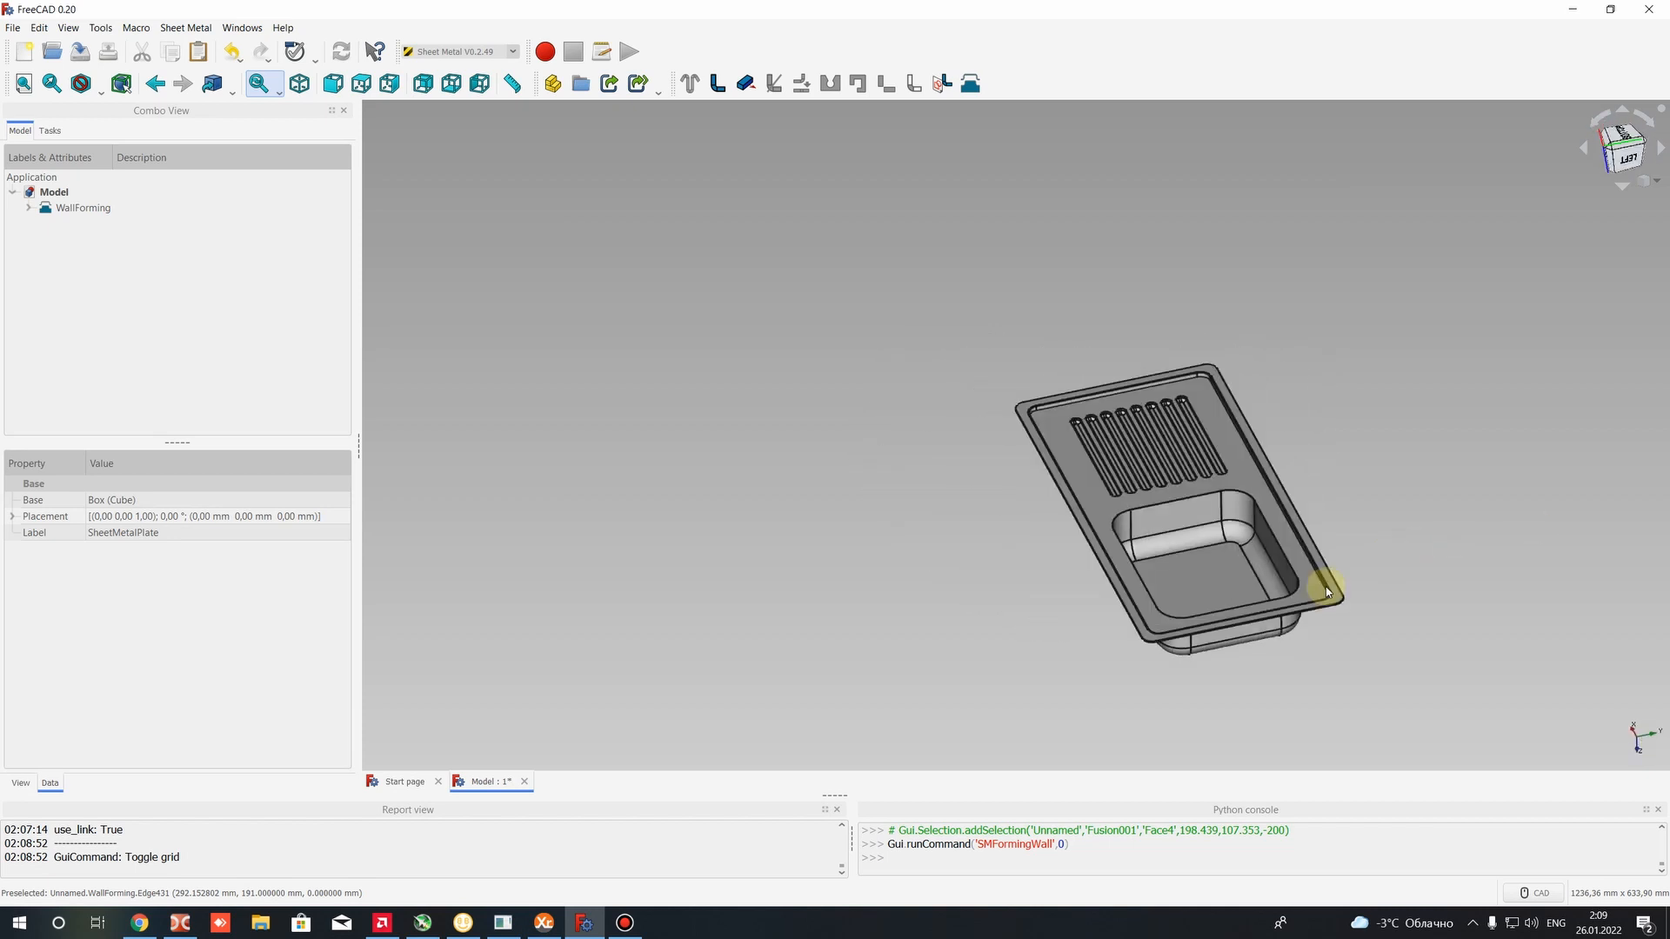
{"action": "middle_click_drag", "start_coordinate": [1240, 537], "coordinate": [925, 401]}
{"action": "middle_click_drag", "start_coordinate": [774, 524], "coordinate": [783, 488]}
{"action": "scroll", "coordinate": [1062, 496], "scroll_direction": "up", "scroll_amount": 4}
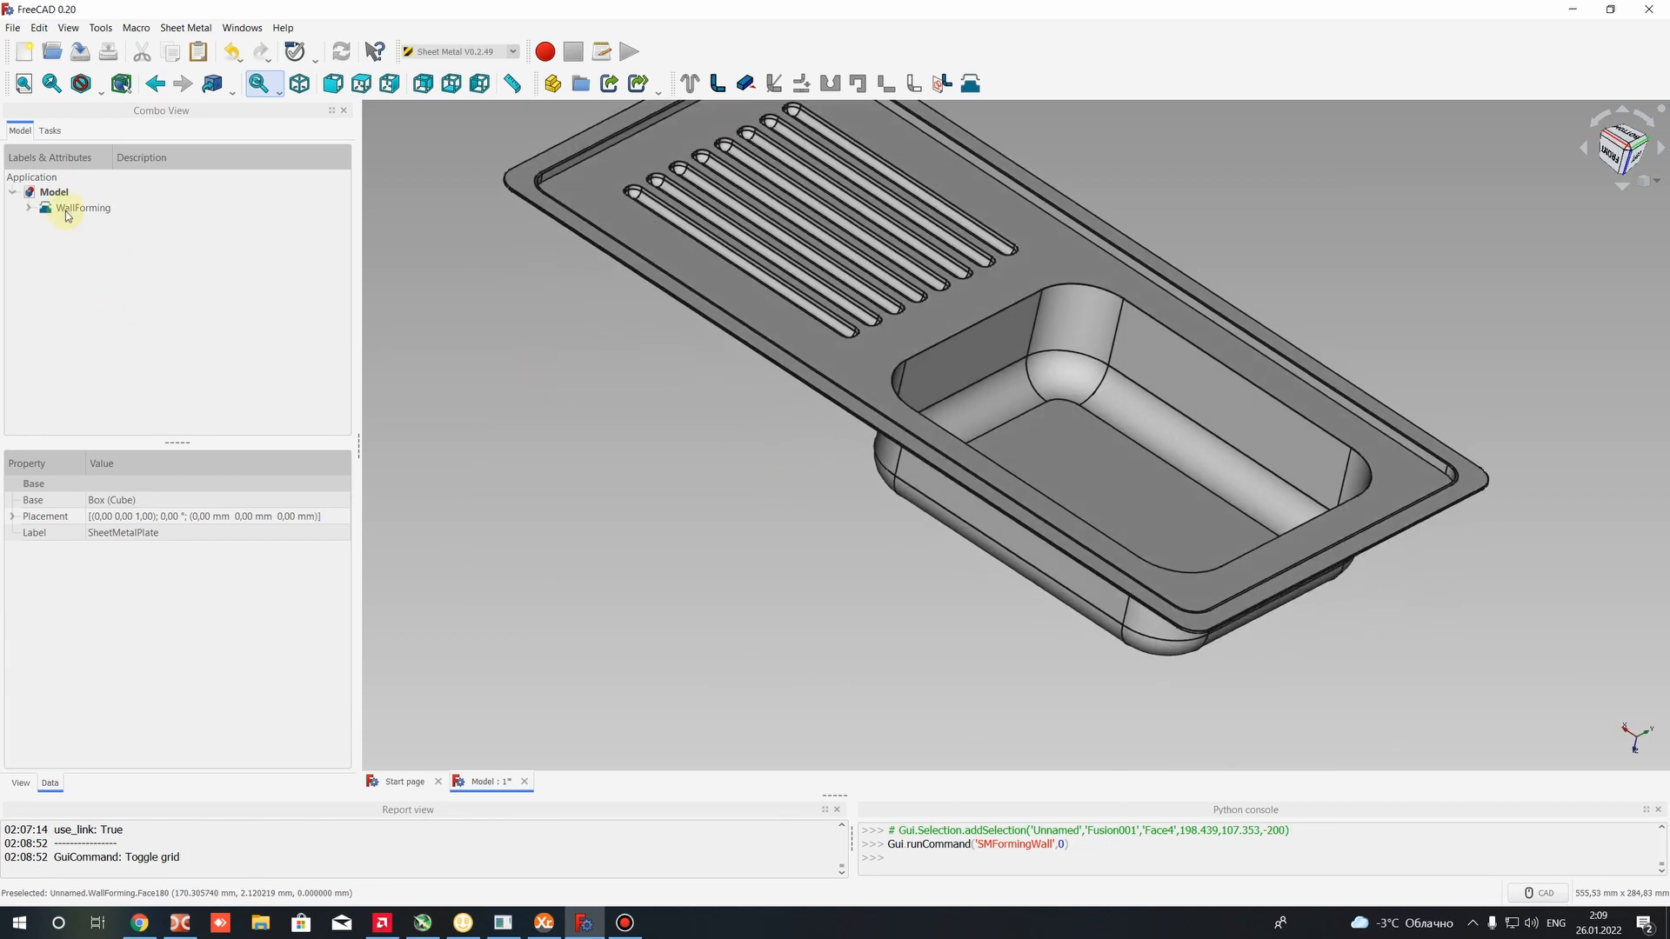
{"action": "left_click", "coordinate": [67, 216]}
{"action": "left_click", "coordinate": [783, 530]}
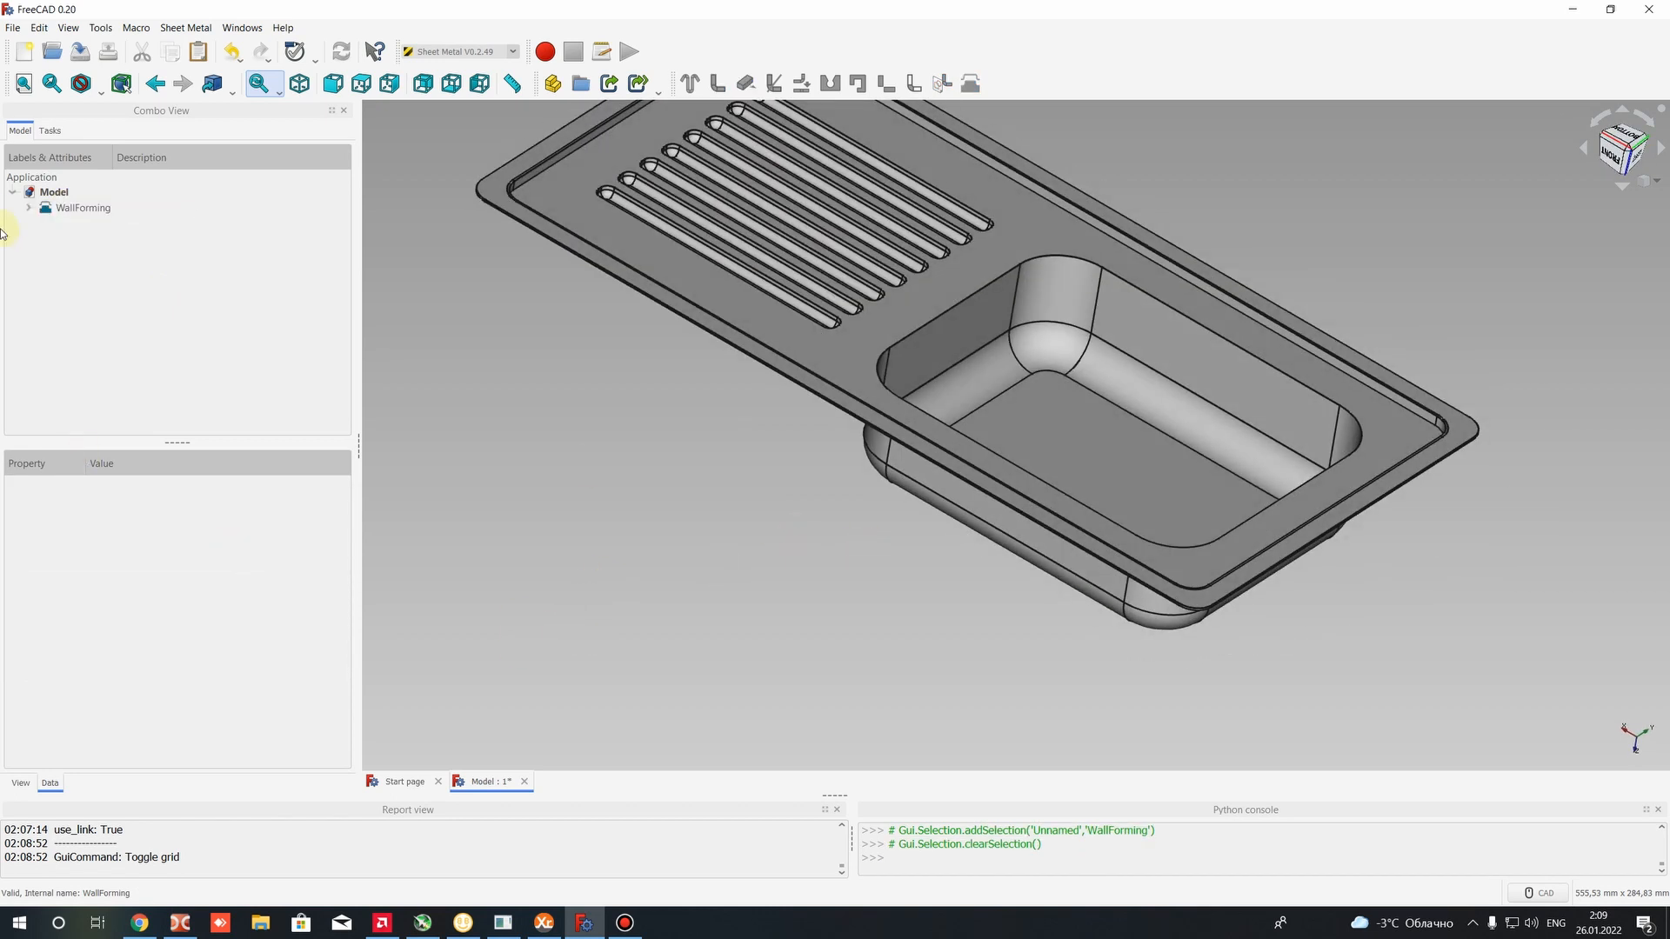
{"action": "left_click", "coordinate": [83, 208]}
{"action": "left_click", "coordinate": [28, 208]}
{"action": "left_click", "coordinate": [100, 224]}
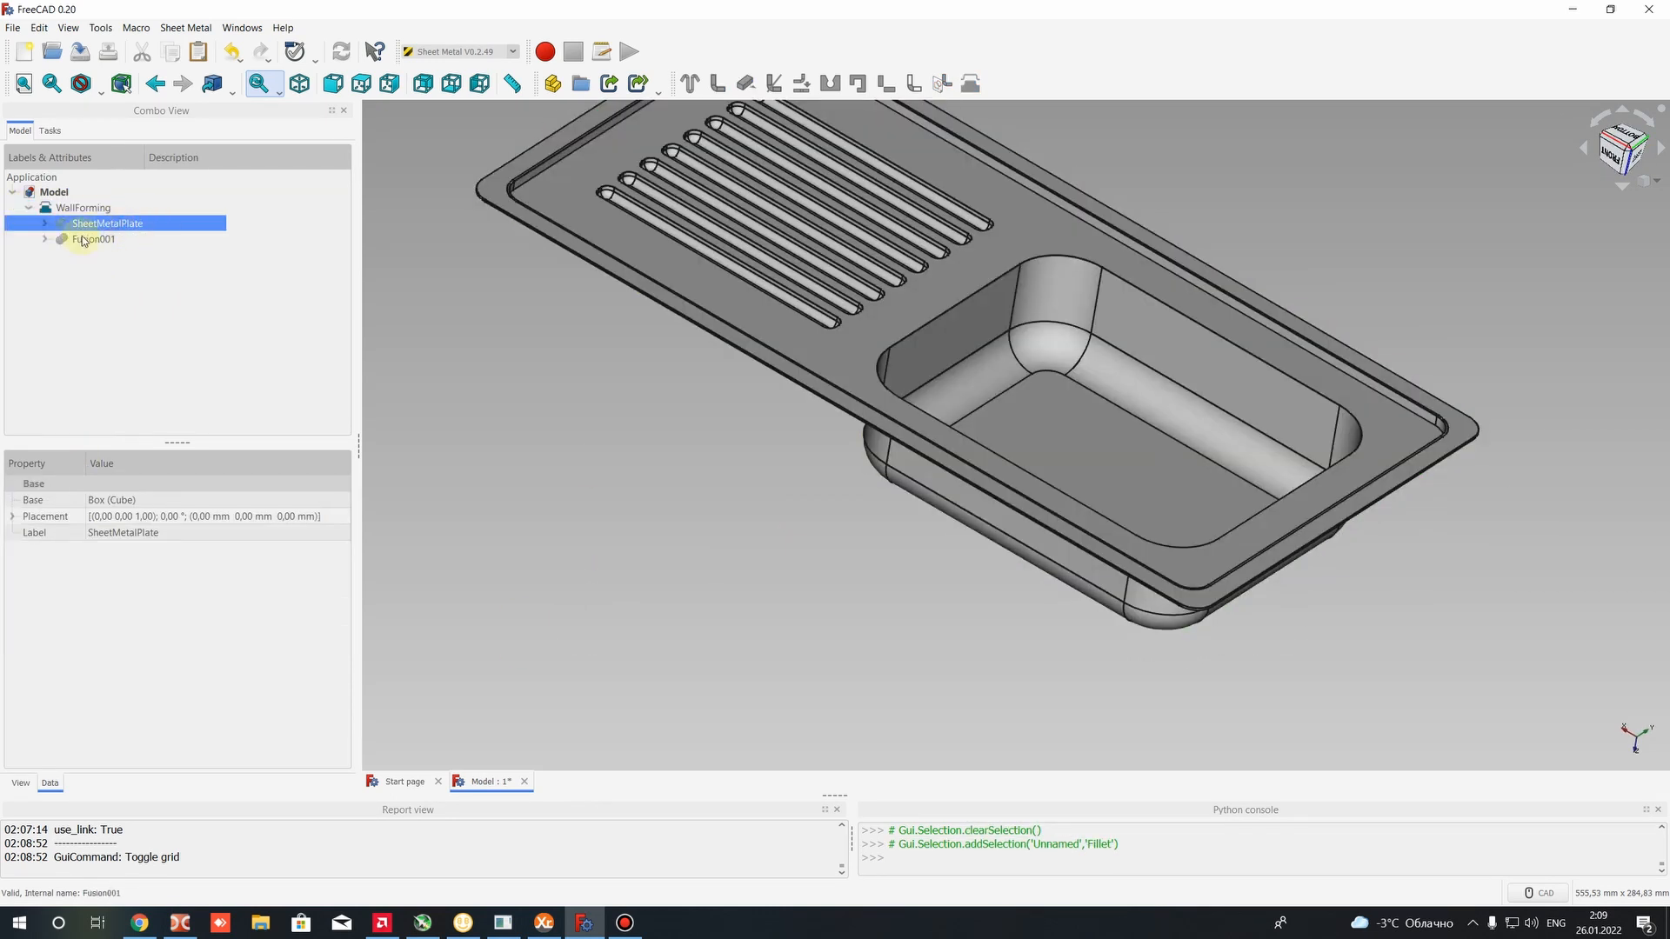
{"action": "left_click", "coordinate": [83, 240]}
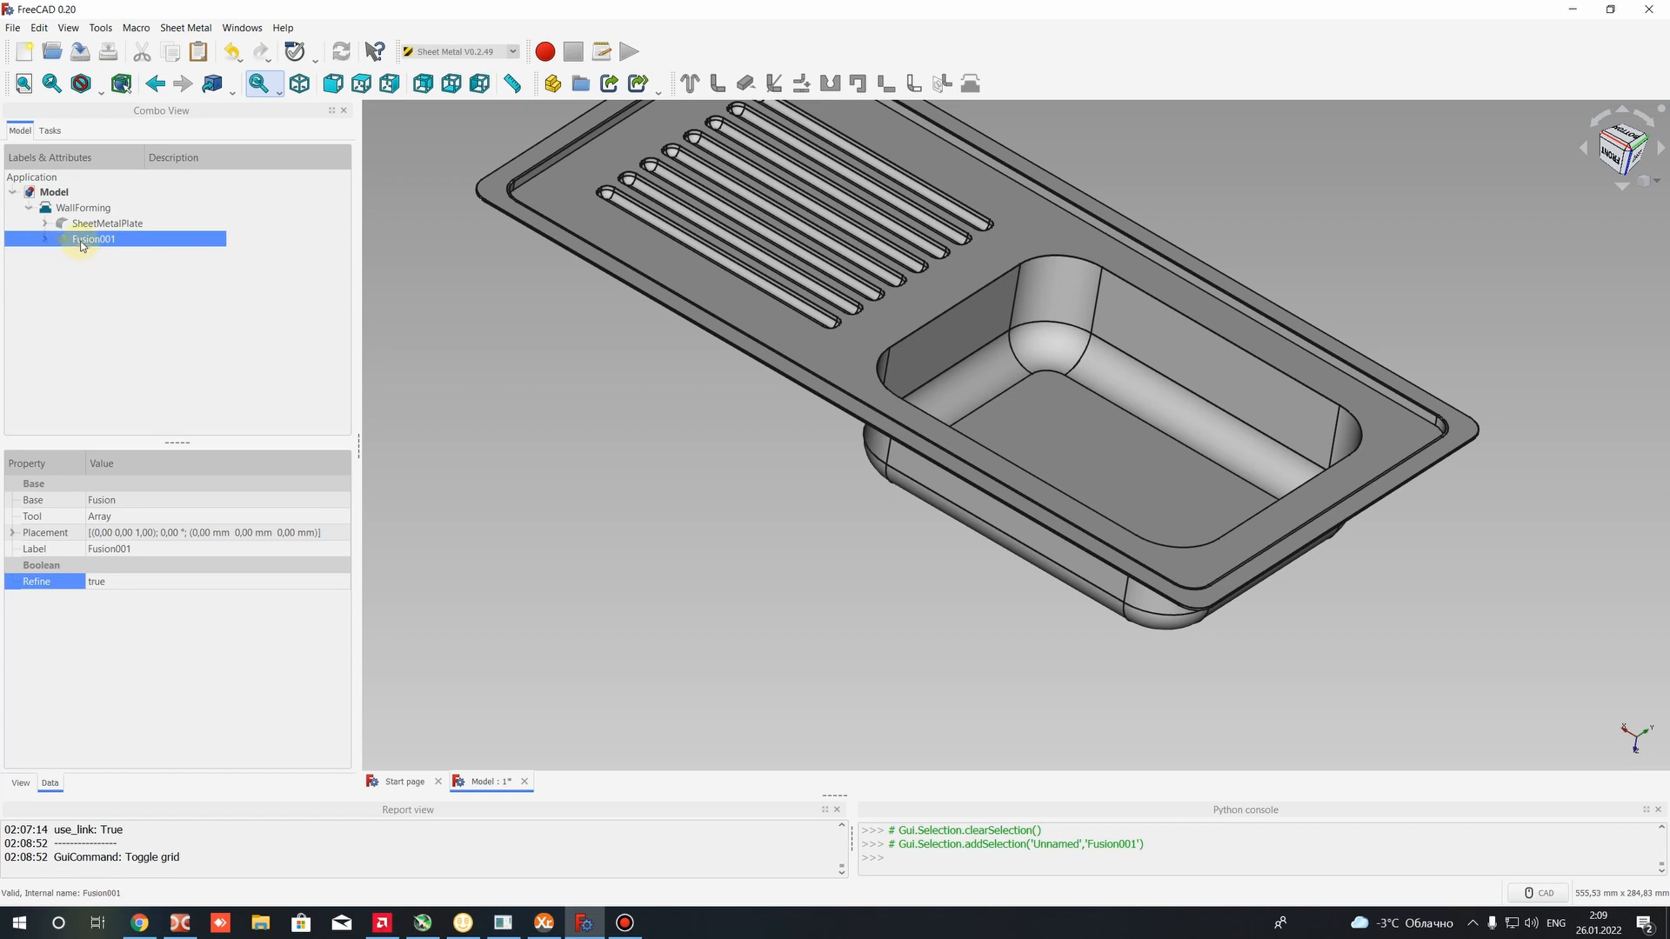
{"action": "left_click", "coordinate": [28, 207]}
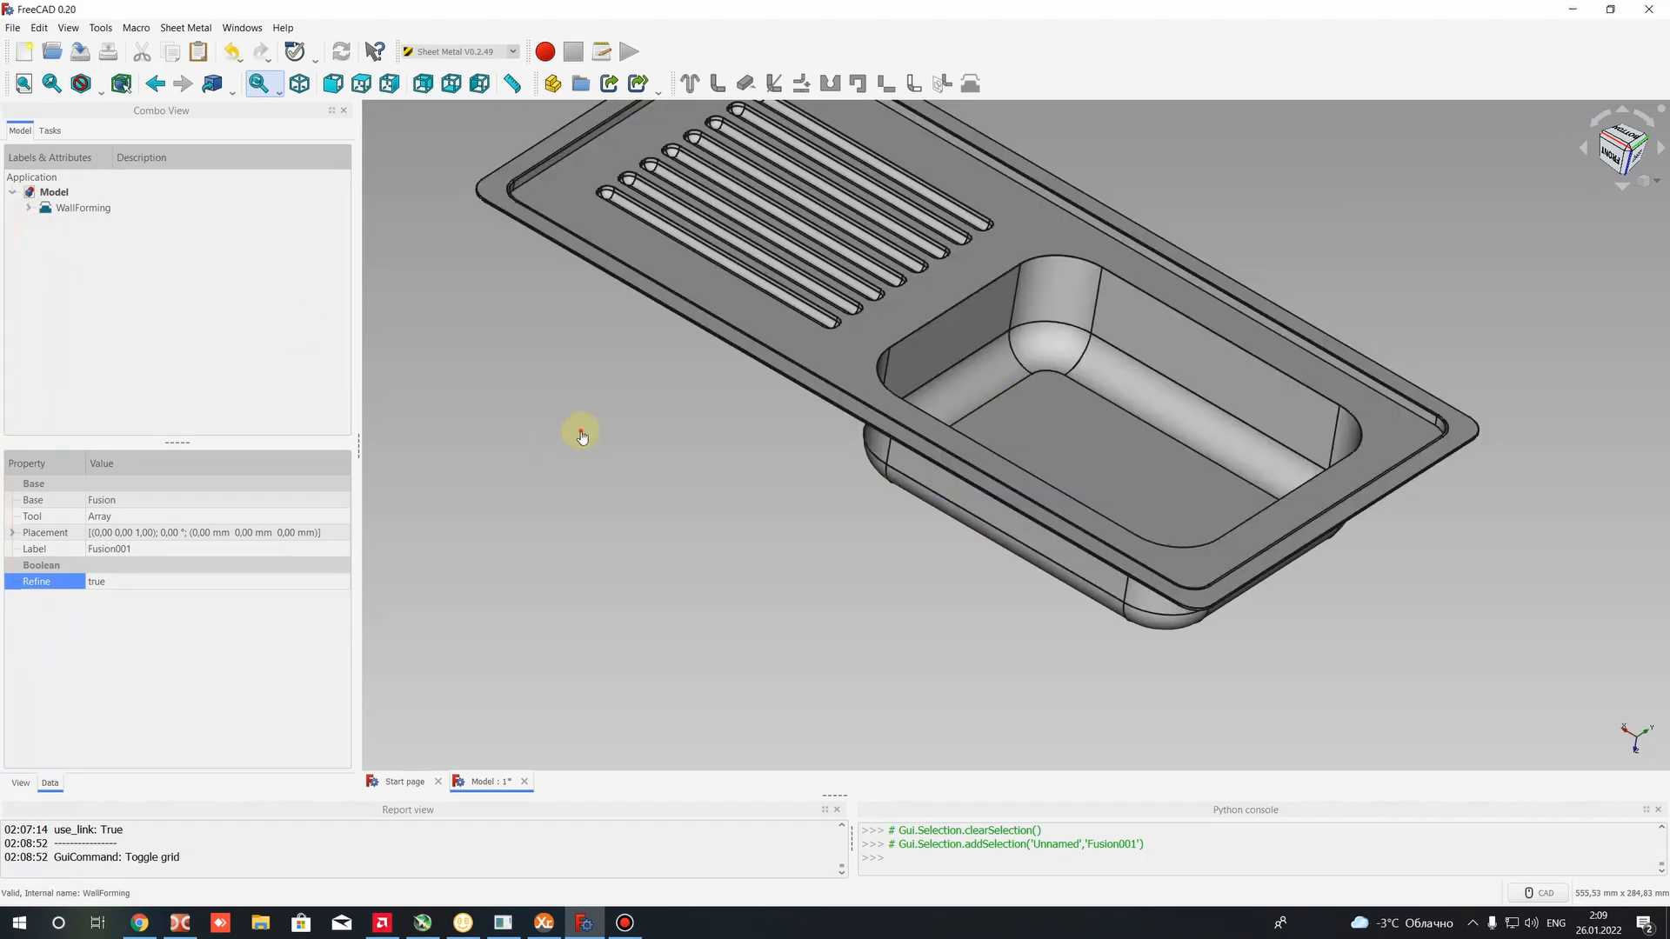
{"action": "left_click", "coordinate": [688, 386]}
Inspect the basin's bottom face and the flat recessed face around the drainer grooves
{"action": "middle_click_drag", "start_coordinate": [696, 380], "coordinate": [1070, 362]}
{"action": "left_click", "coordinate": [1069, 359]}
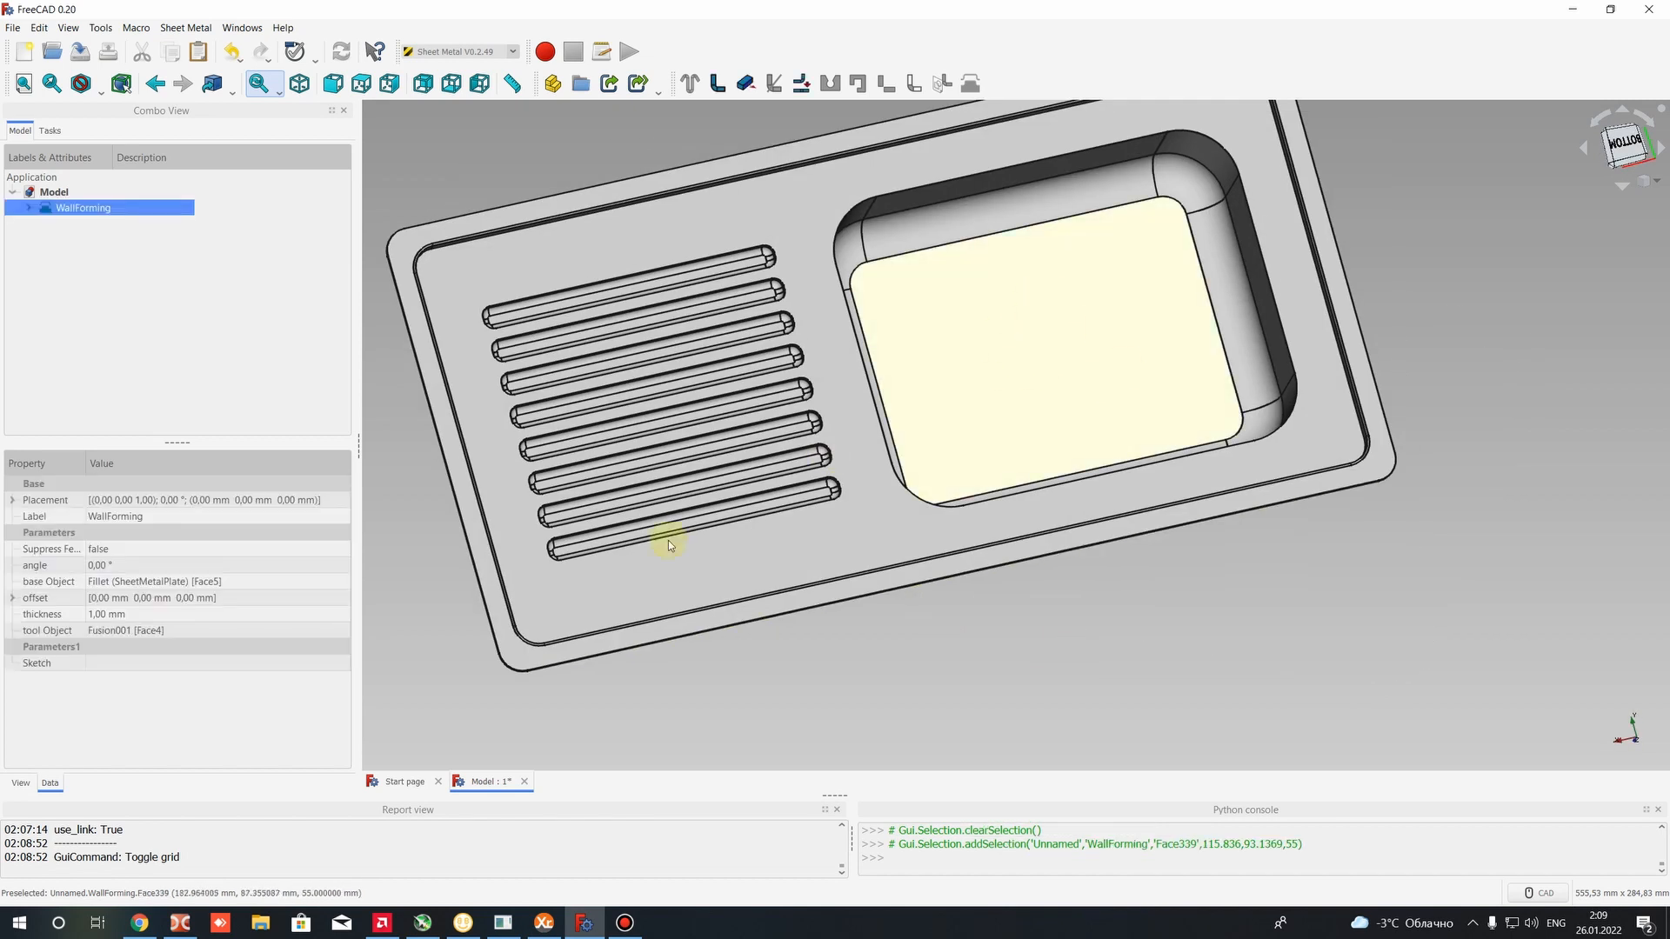
{"action": "left_click", "coordinate": [899, 523]}
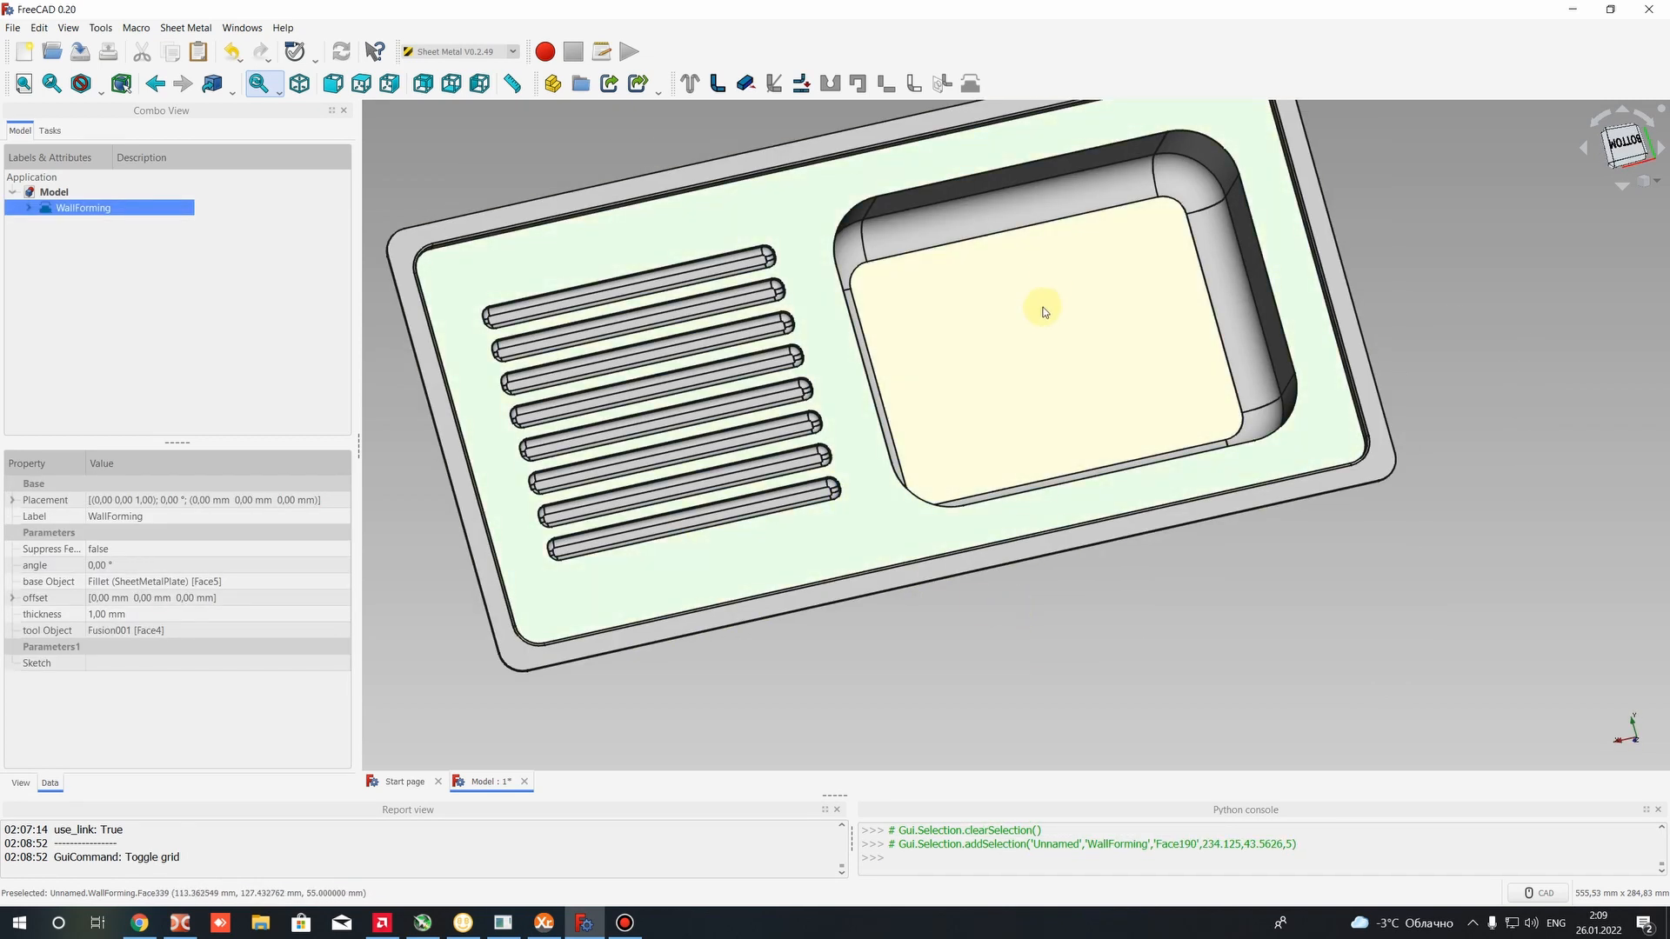
{"action": "left_click", "coordinate": [1029, 339]}
{"action": "left_click", "coordinate": [1256, 585]}
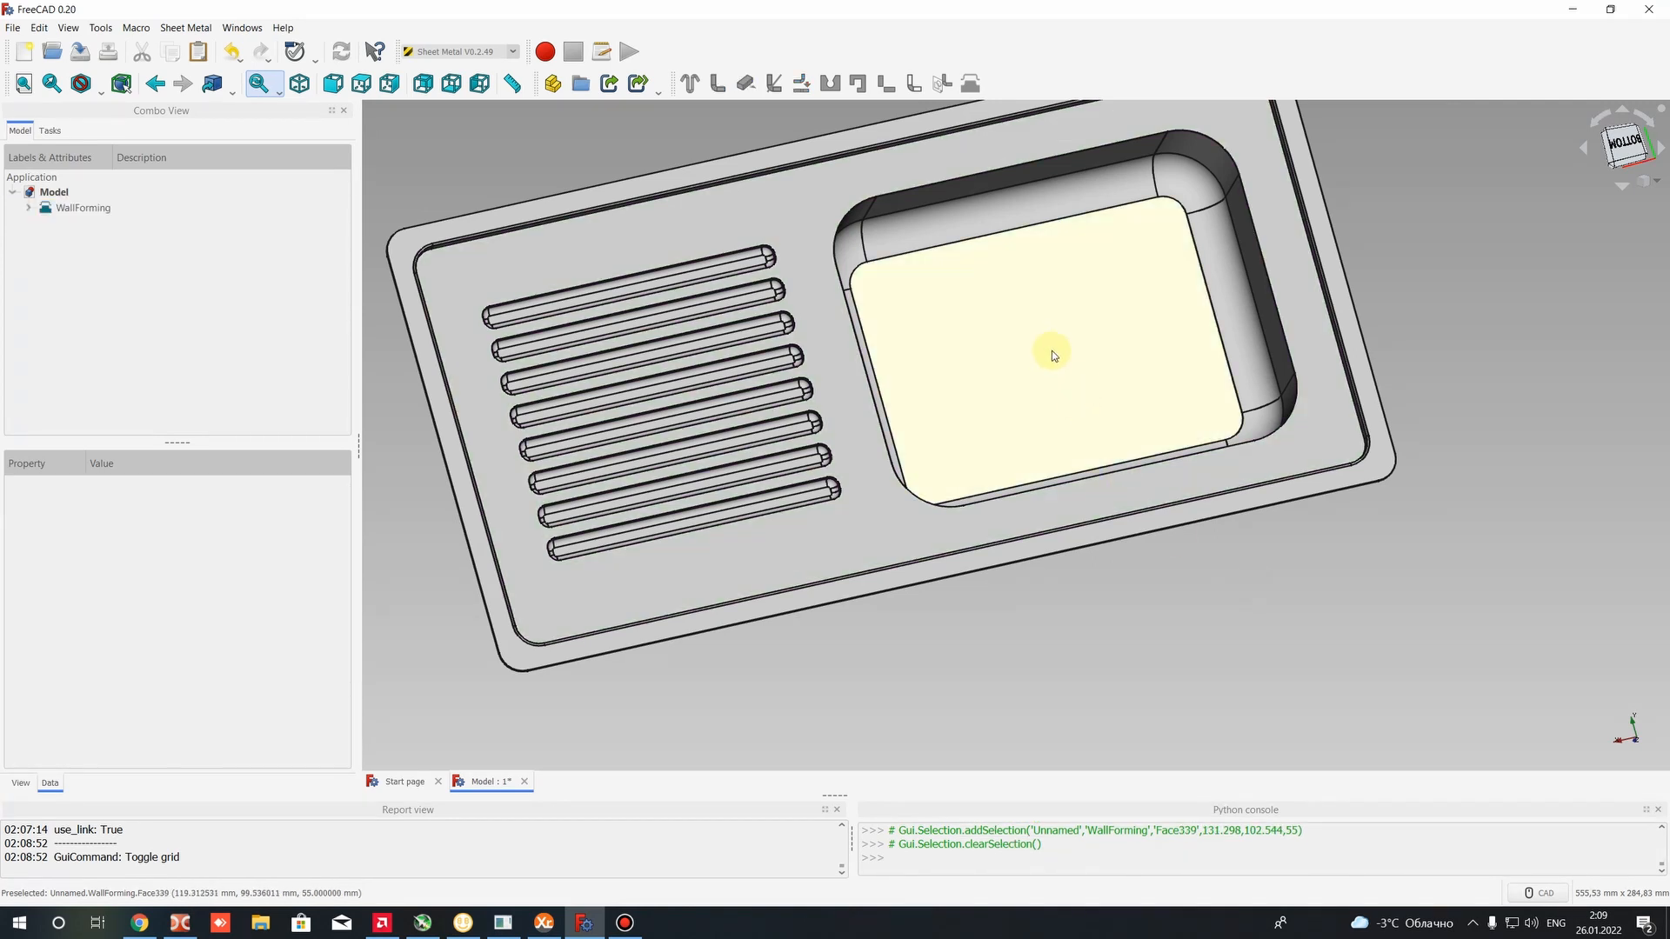
{"action": "left_click", "coordinate": [1054, 354]}
Select the WallForming object and switch to the Part Design workbench
{"action": "left_click", "coordinate": [456, 53]}
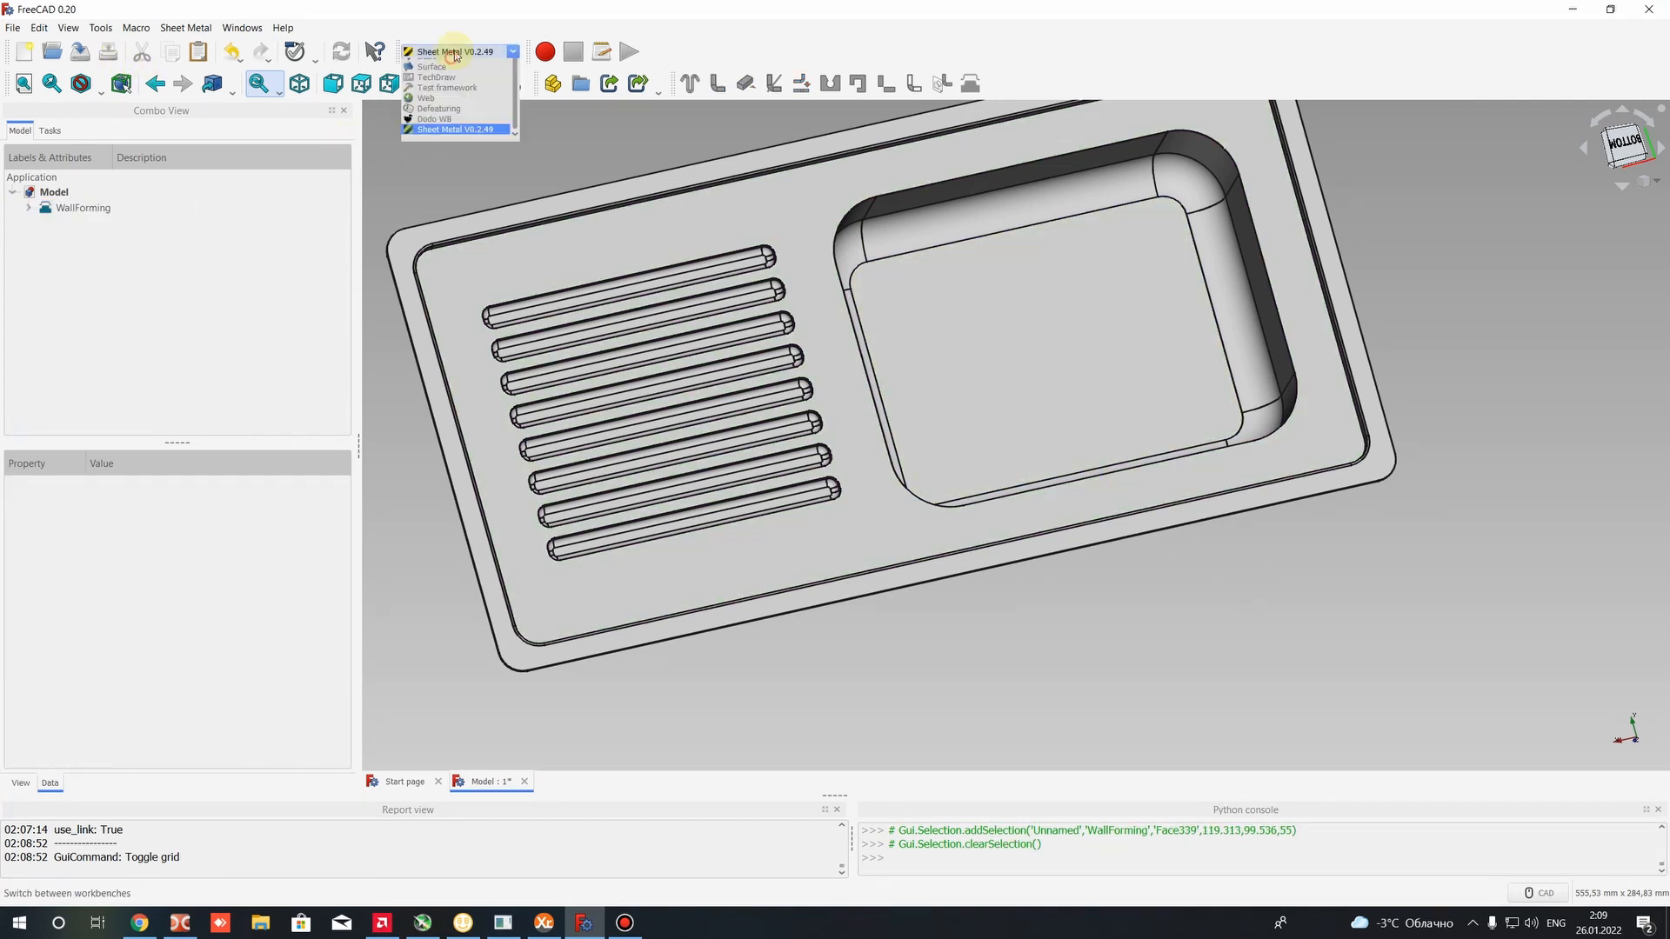
{"action": "left_click", "coordinate": [77, 209]}
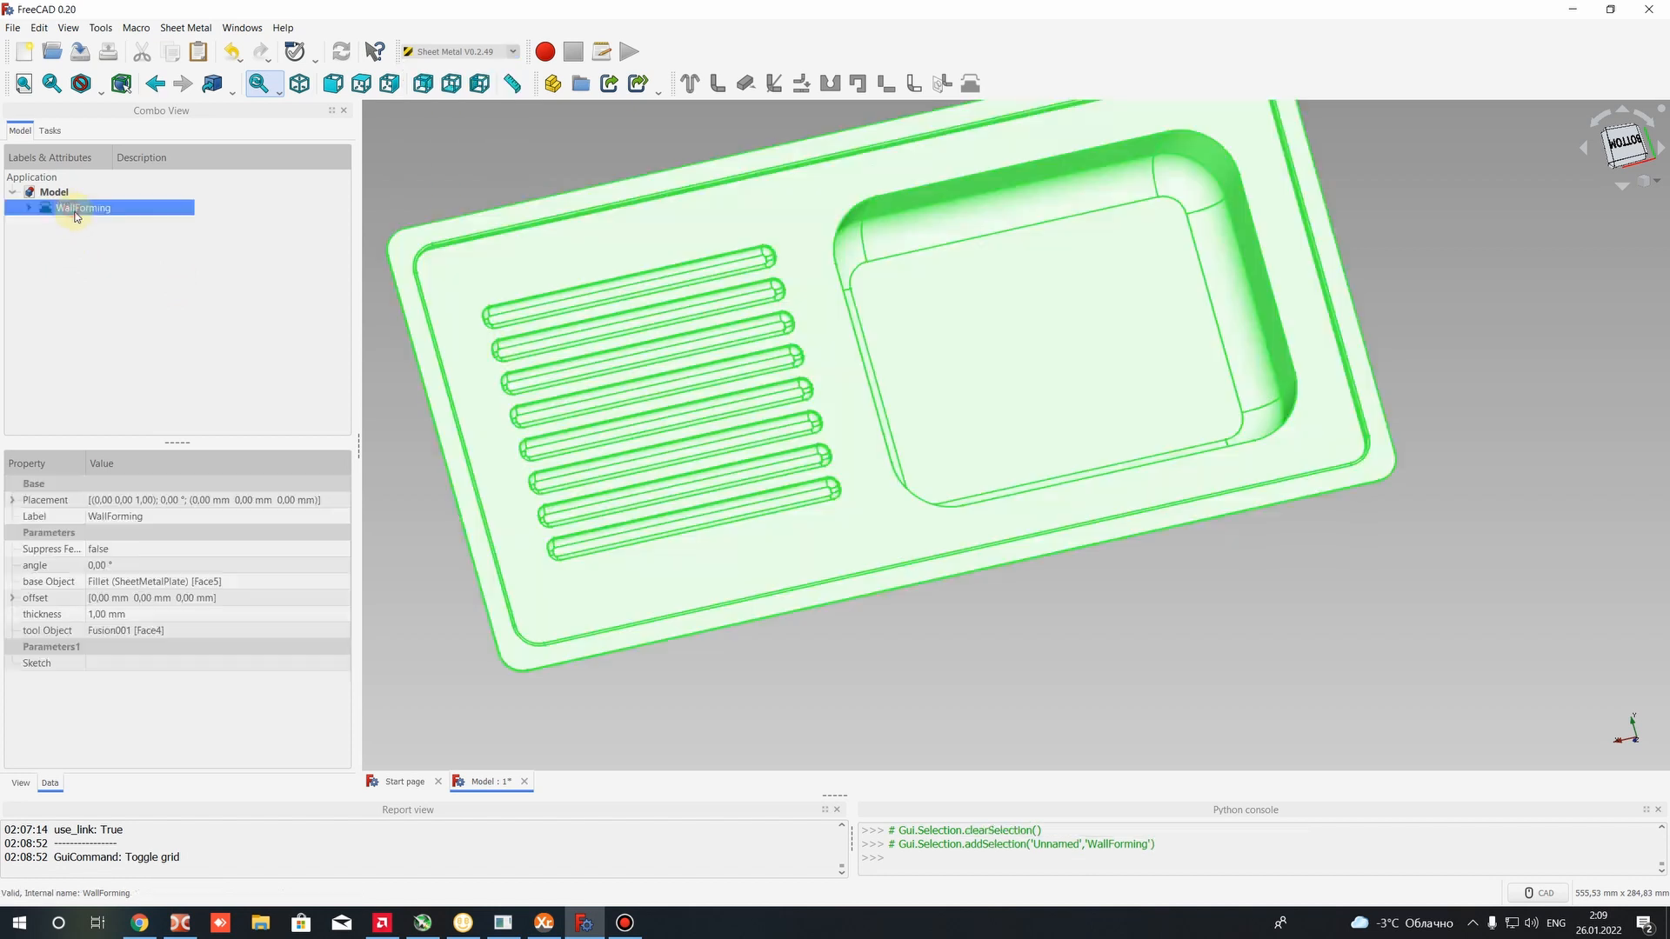
{"action": "left_click", "coordinate": [444, 54]}
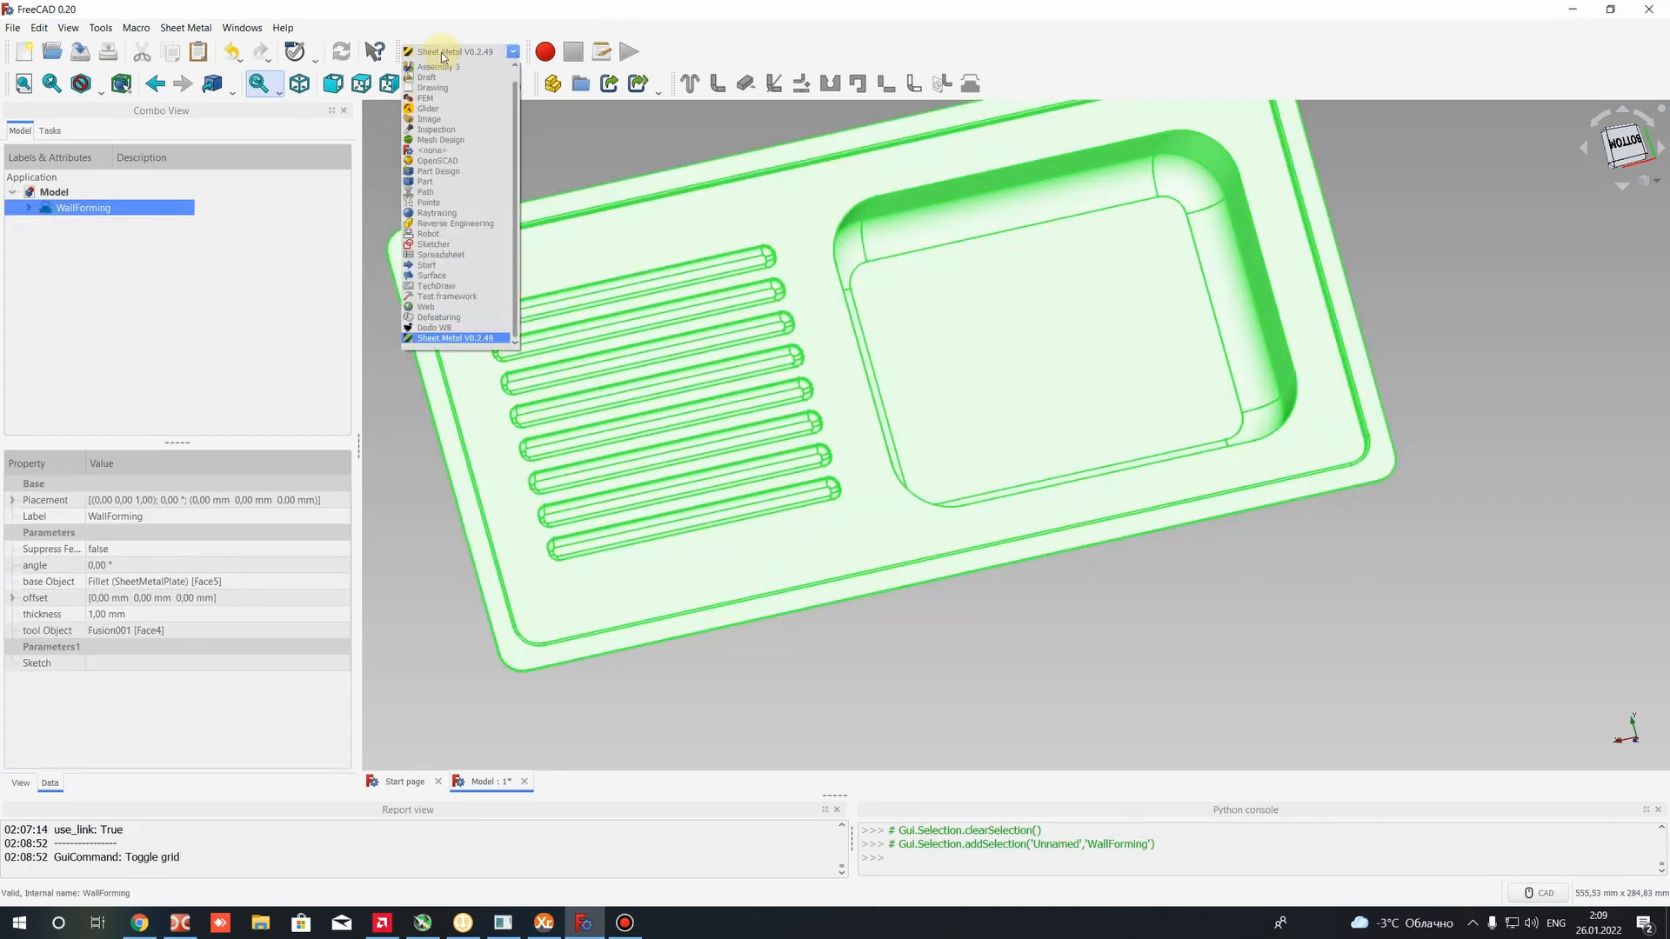
{"action": "scroll", "coordinate": [426, 179], "scroll_direction": "up", "scroll_amount": 1}
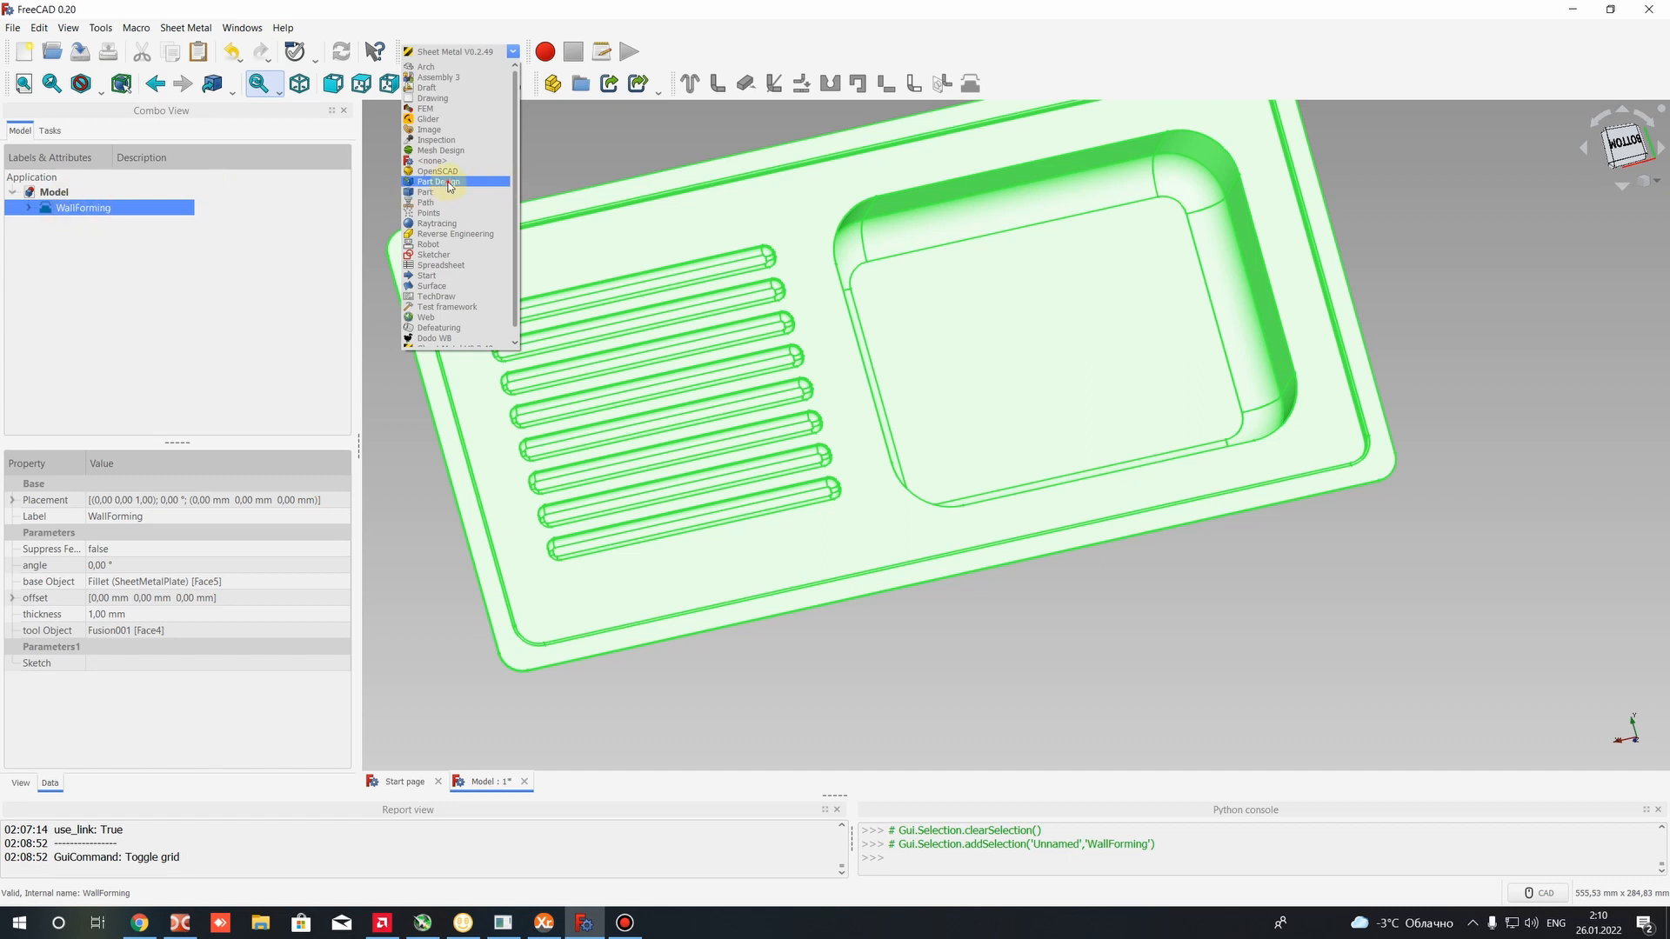
{"action": "left_click", "coordinate": [428, 182]}
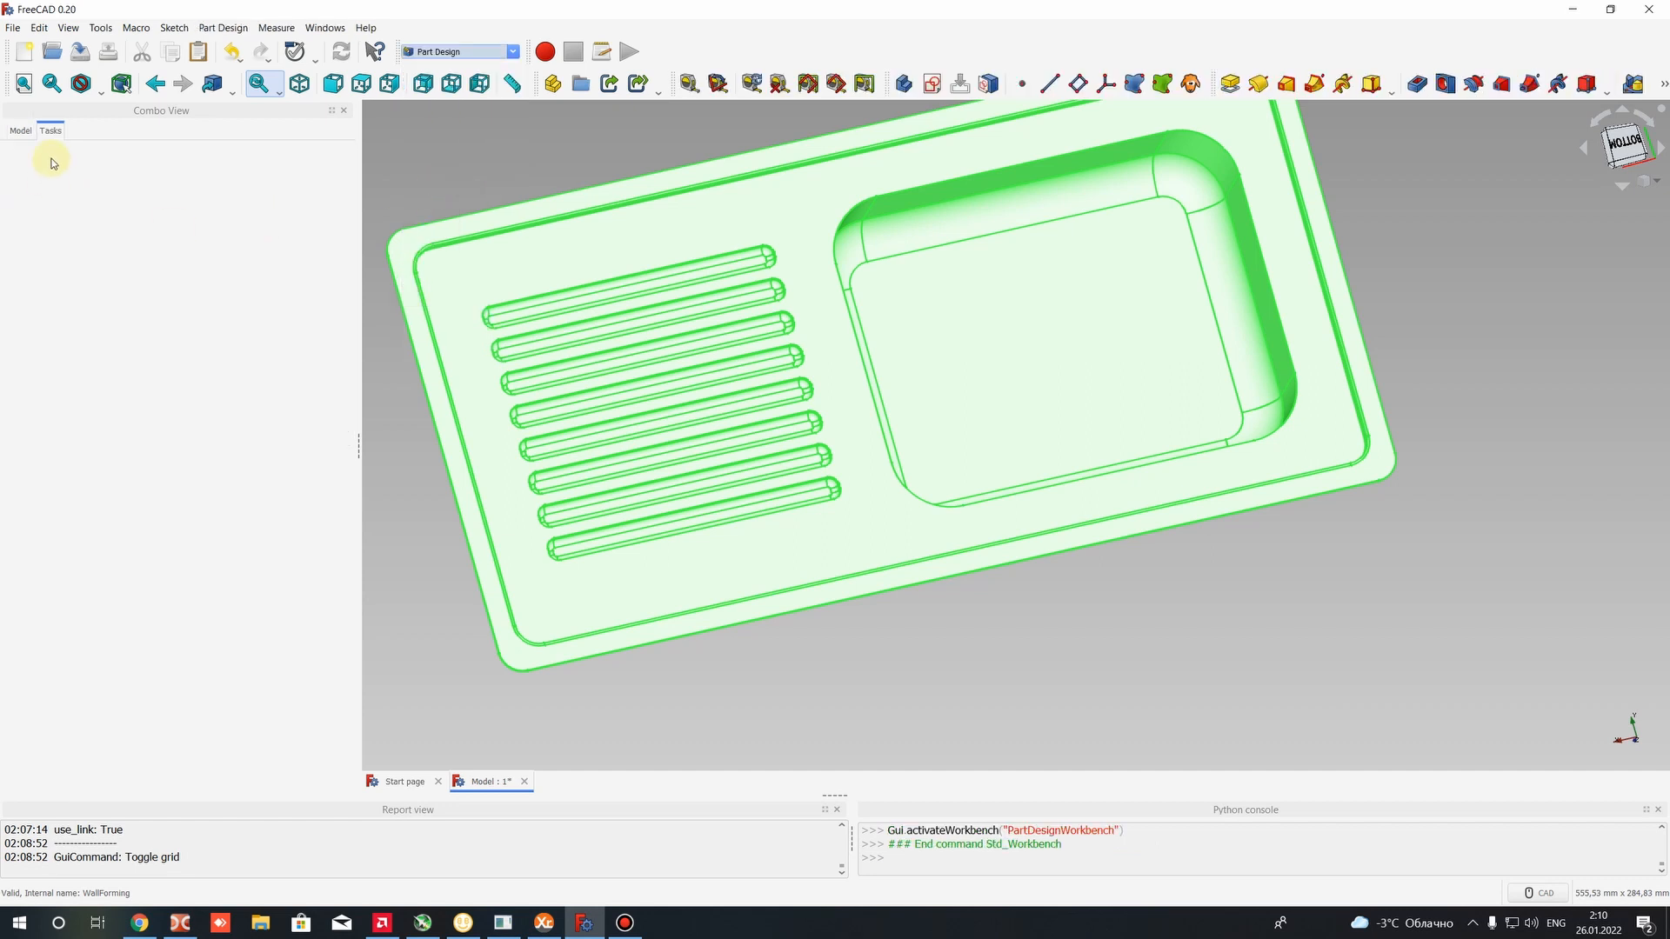
Create a new Part Design body based on the selected WallForming object
{"action": "left_click", "coordinate": [908, 87]}
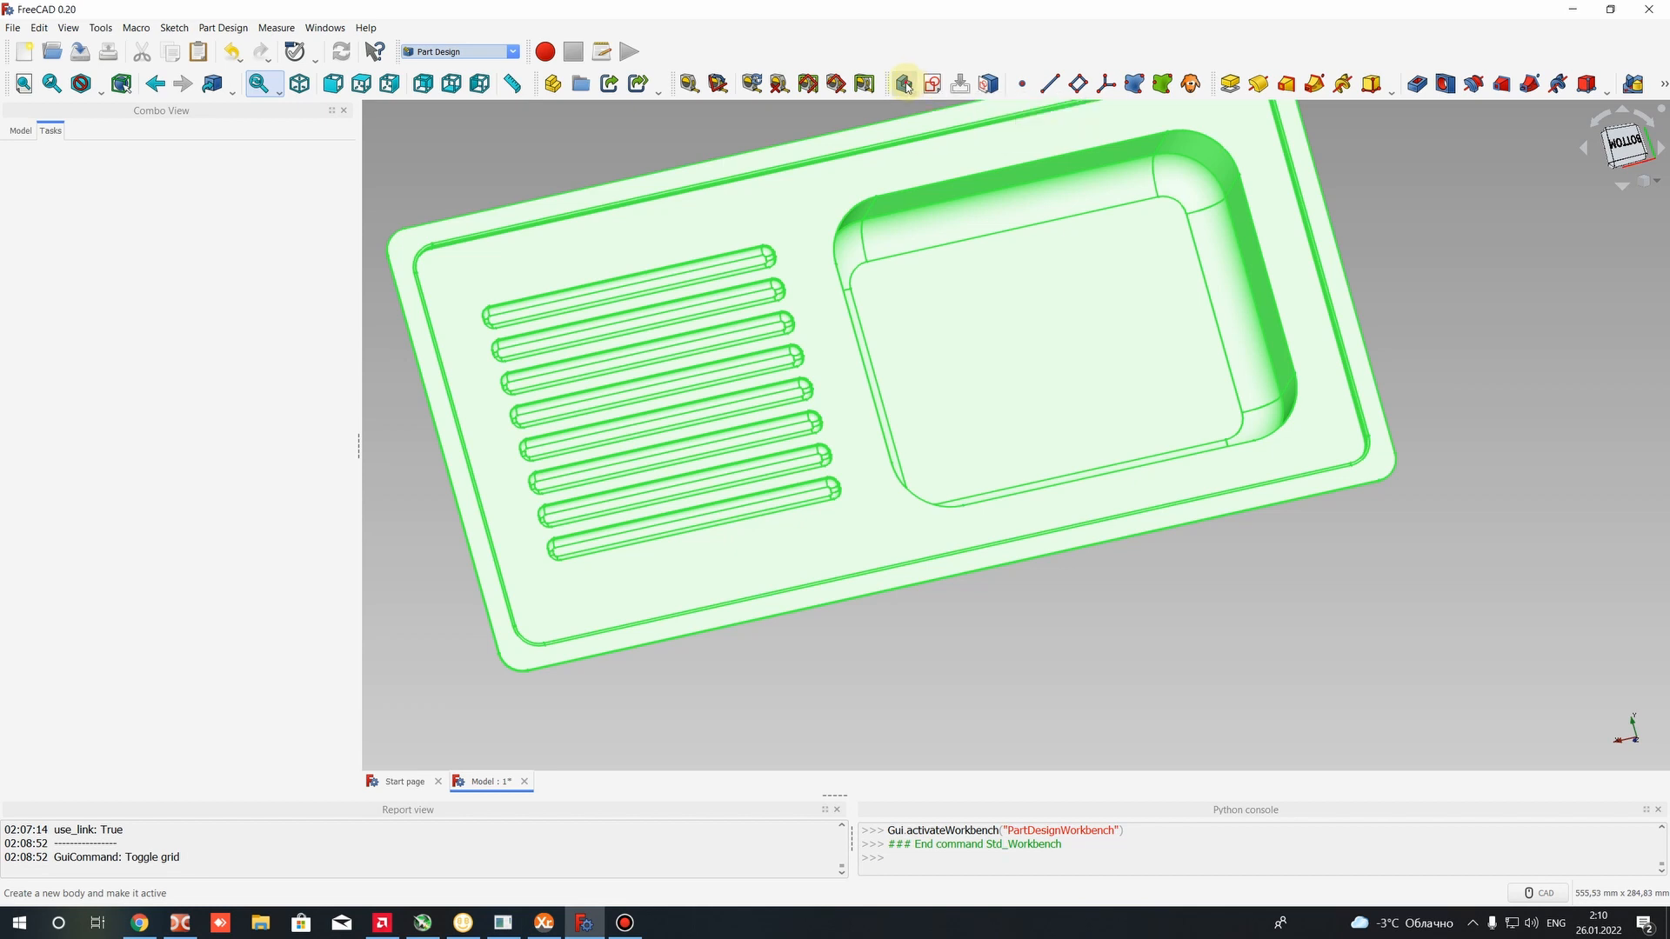
{"action": "left_click", "coordinate": [21, 131]}
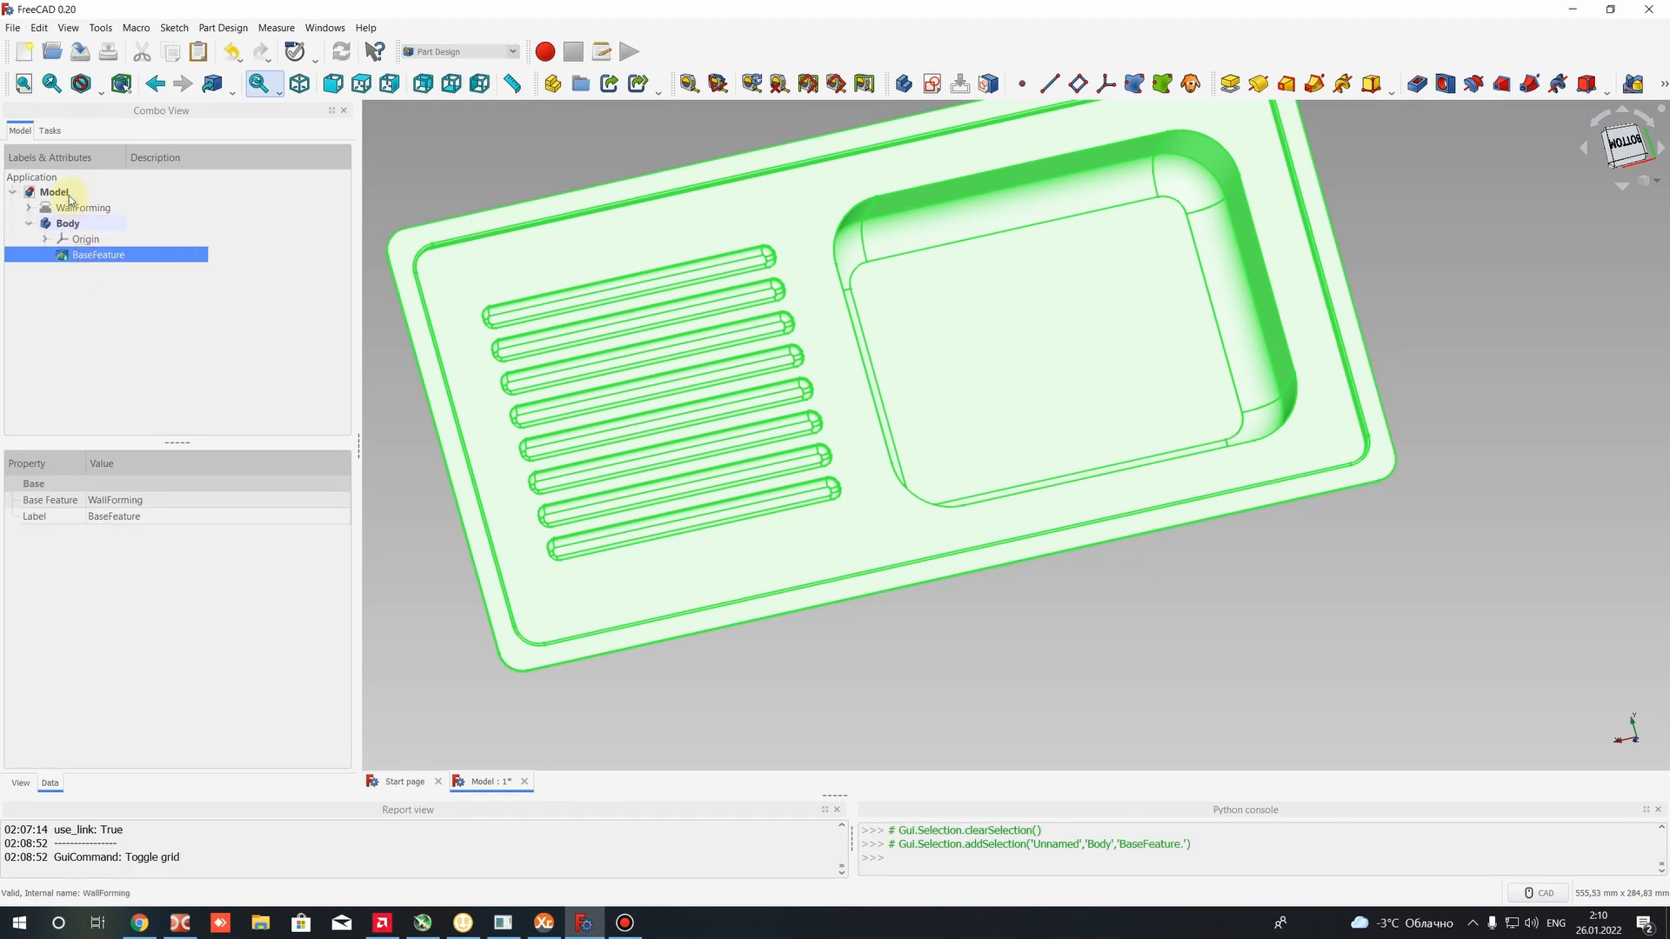
Compare the properties of WallForming, the new Body and its BaseFeature in the model tree
{"action": "left_click", "coordinate": [50, 209]}
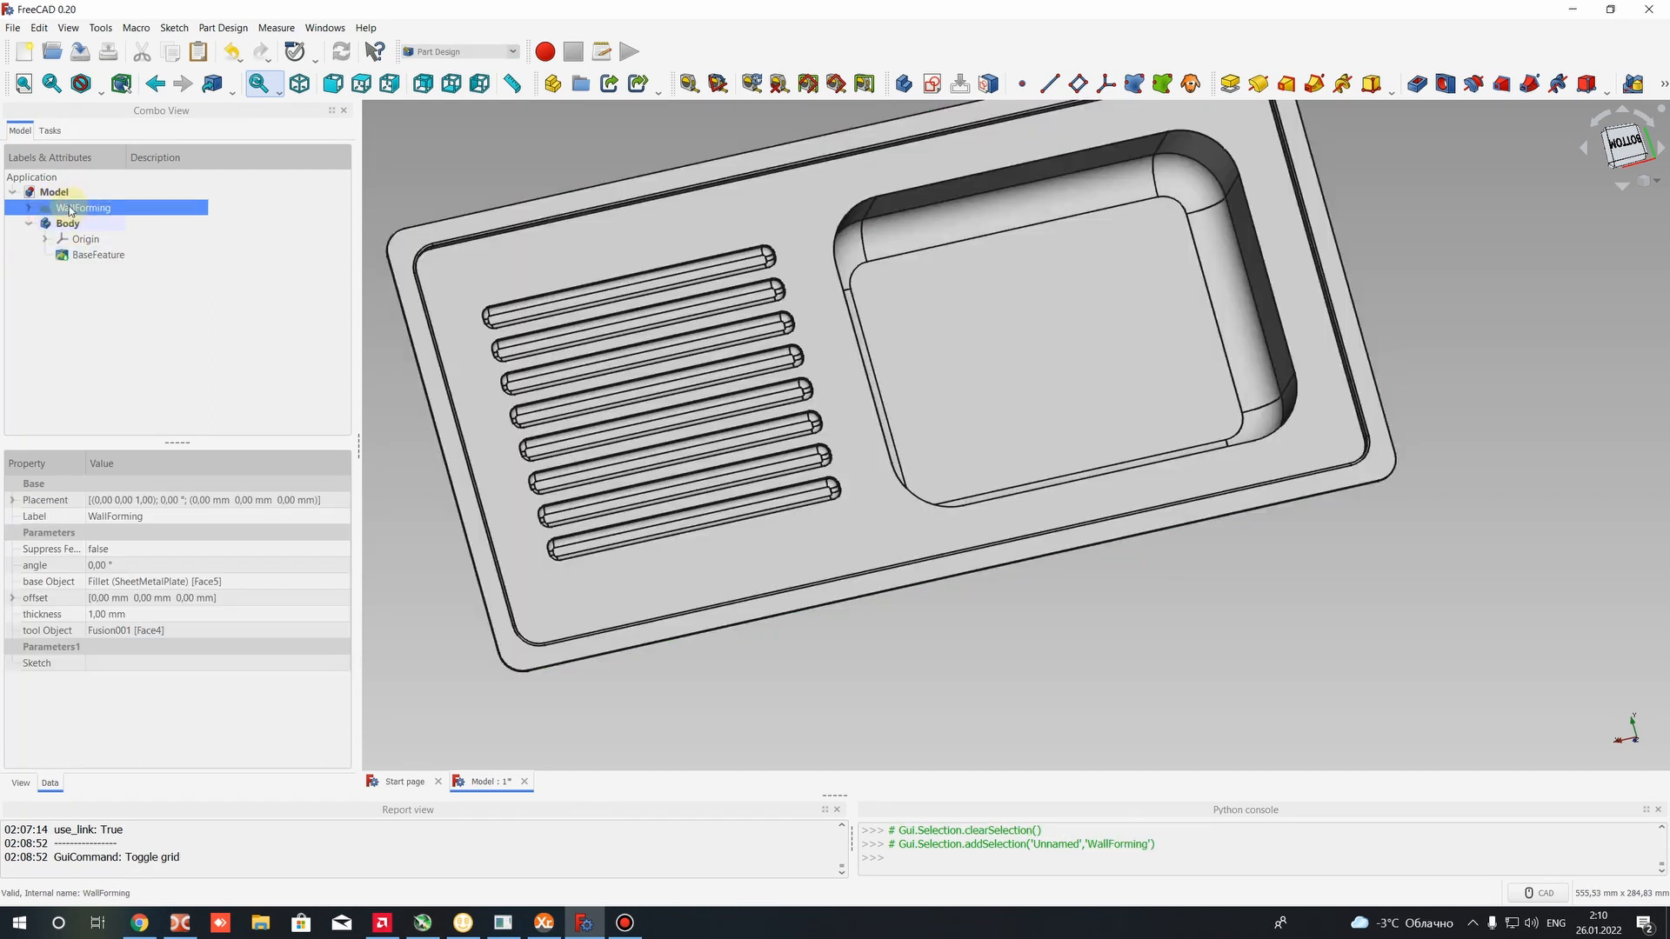
{"action": "left_click", "coordinate": [97, 256]}
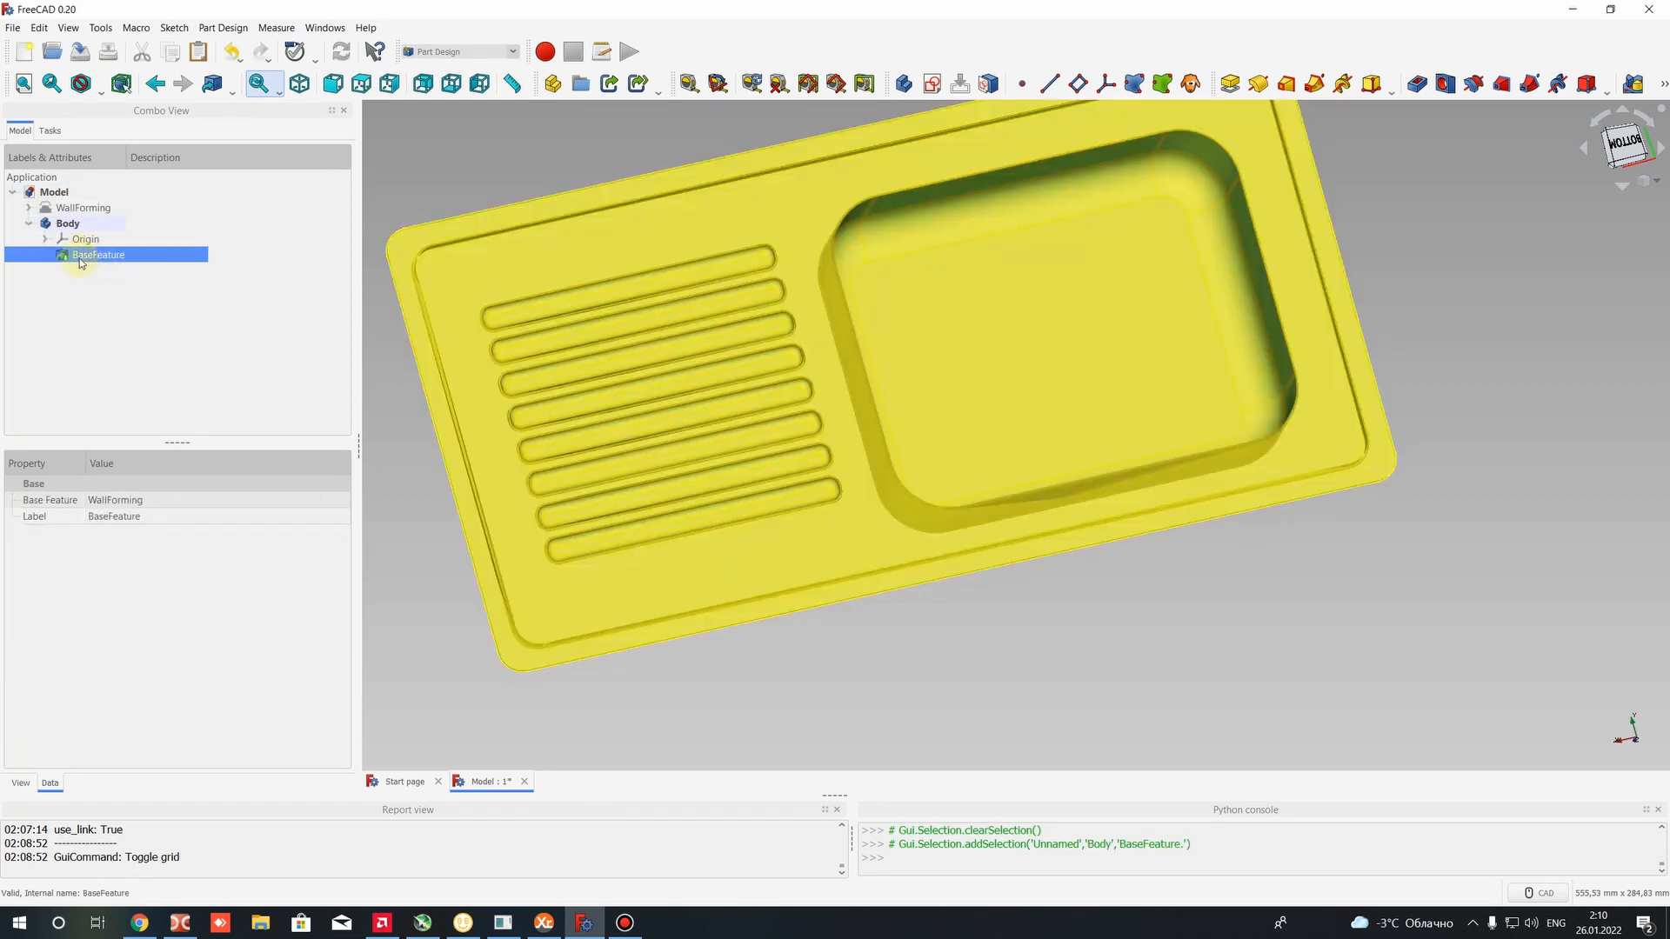
{"action": "left_click", "coordinate": [69, 224]}
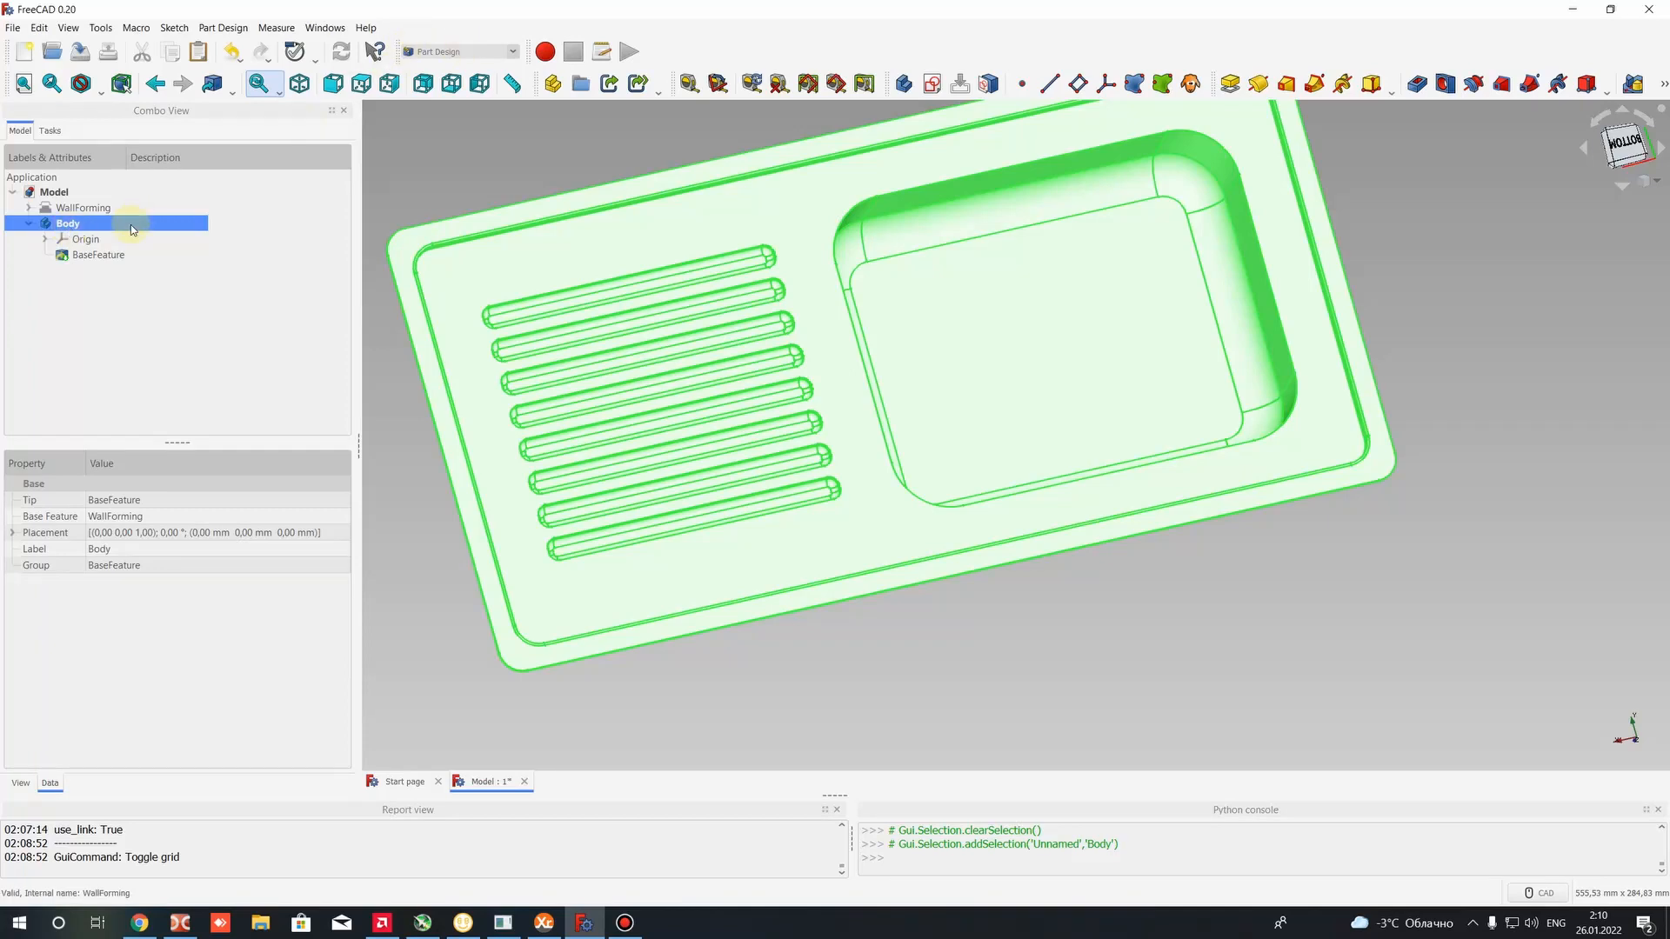
{"action": "left_click", "coordinate": [94, 254]}
{"action": "left_click", "coordinate": [91, 210]}
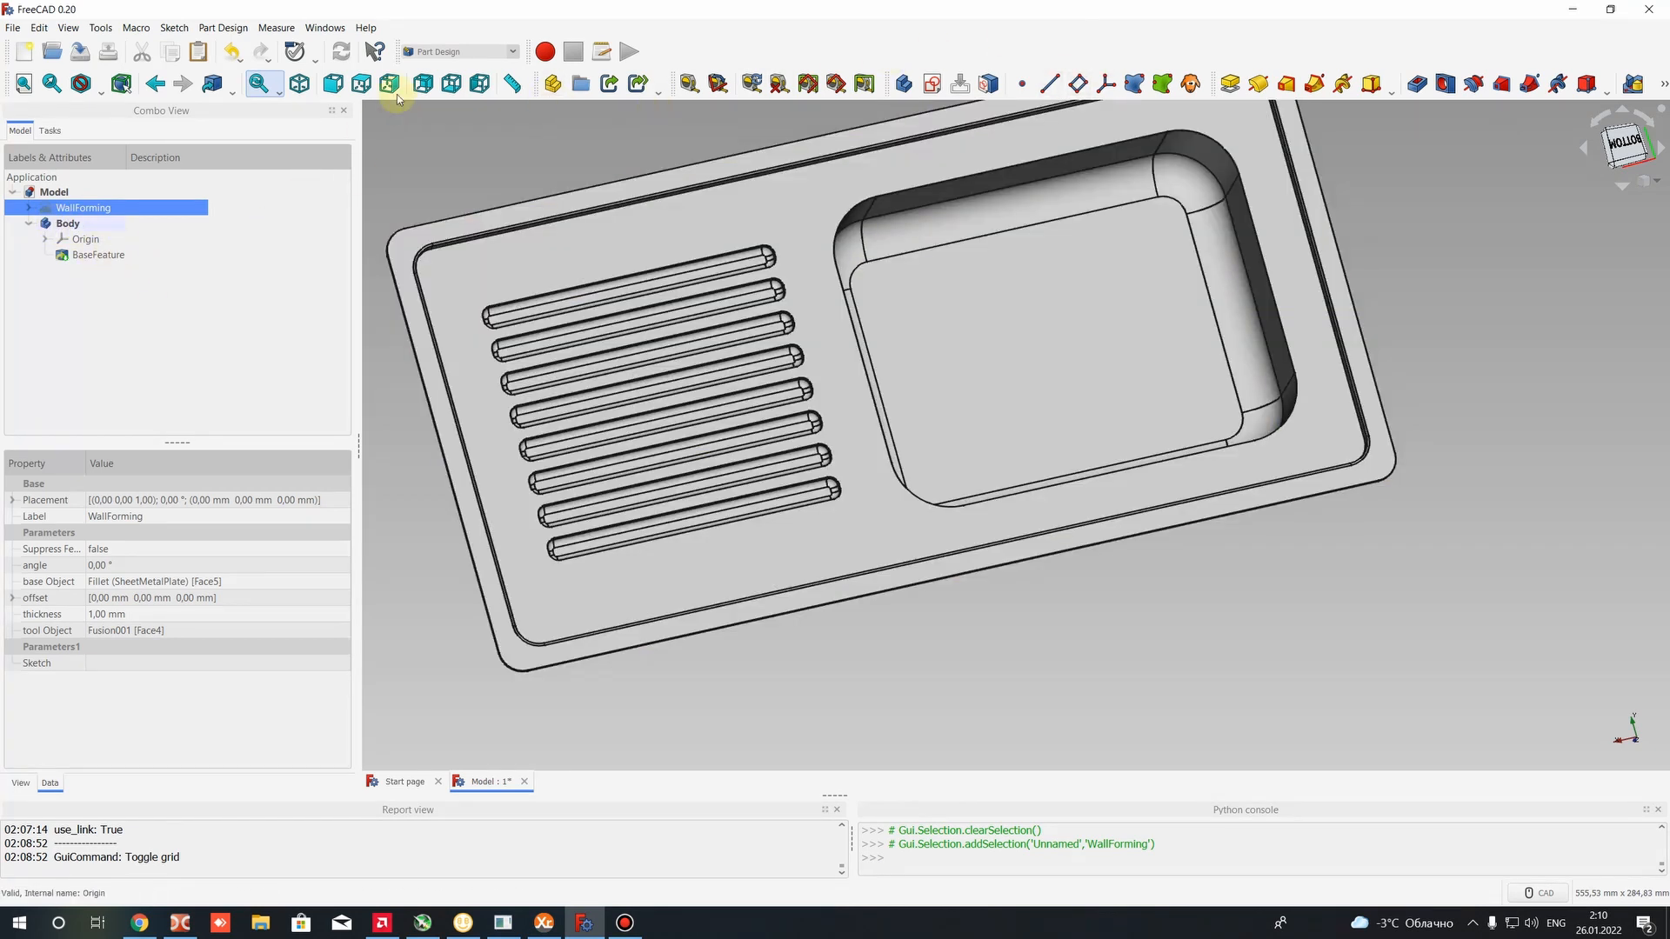
{"action": "left_click", "coordinate": [98, 255]}
{"action": "left_click", "coordinate": [85, 272]}
{"action": "left_click", "coordinate": [86, 257]}
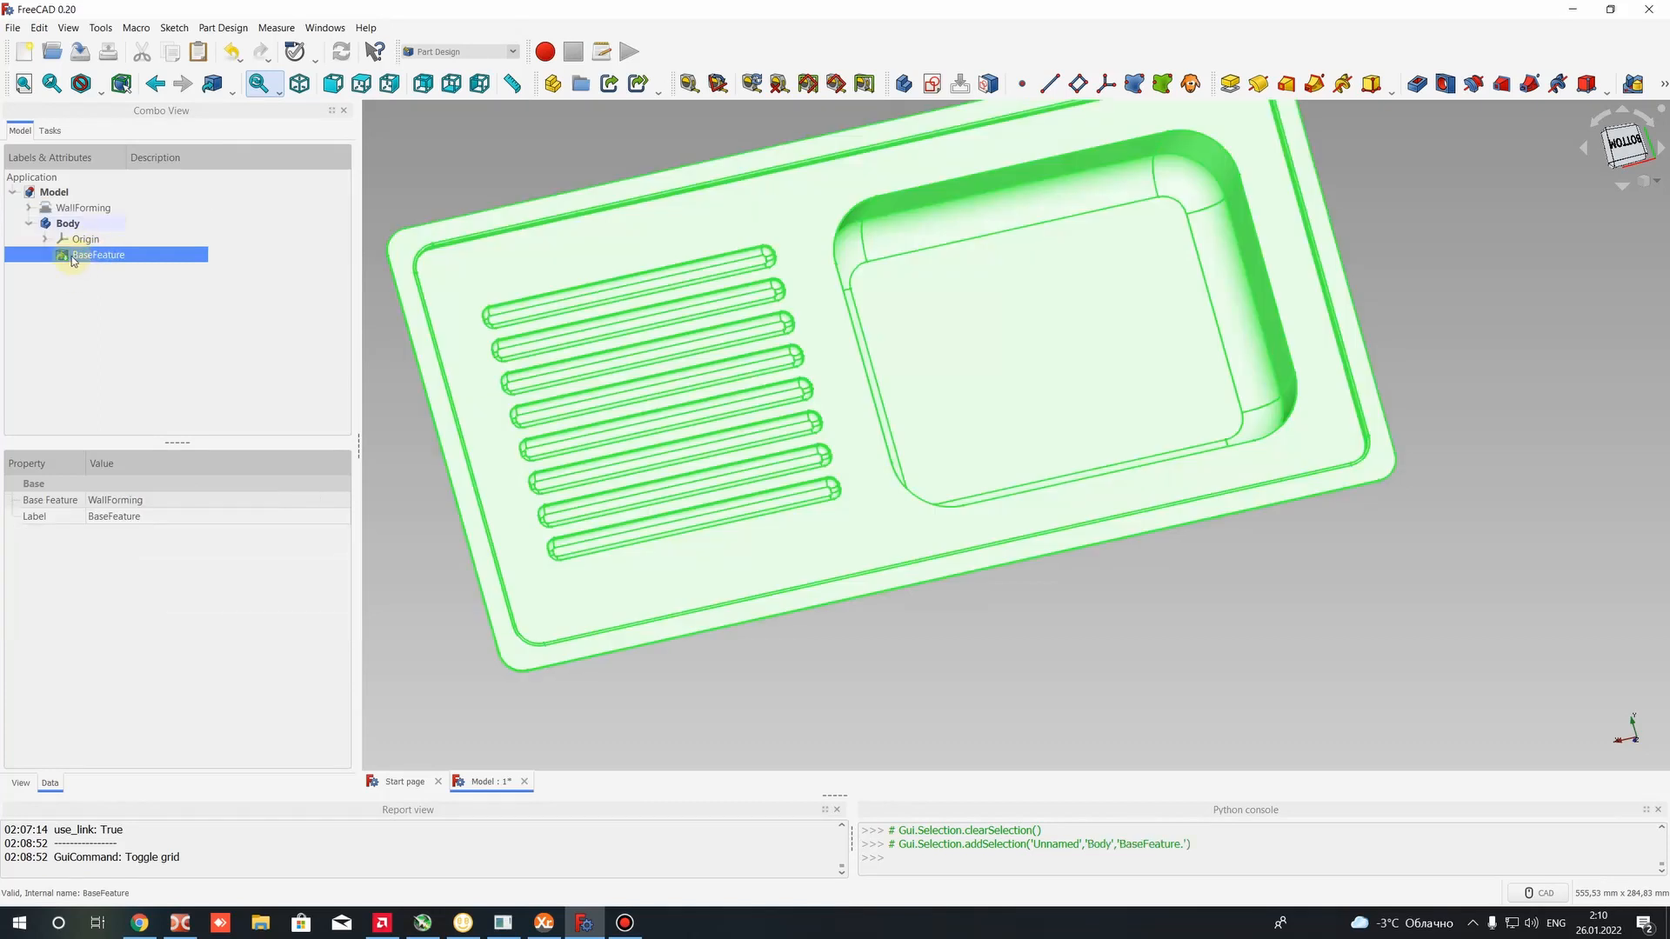
{"action": "left_click", "coordinate": [87, 209]}
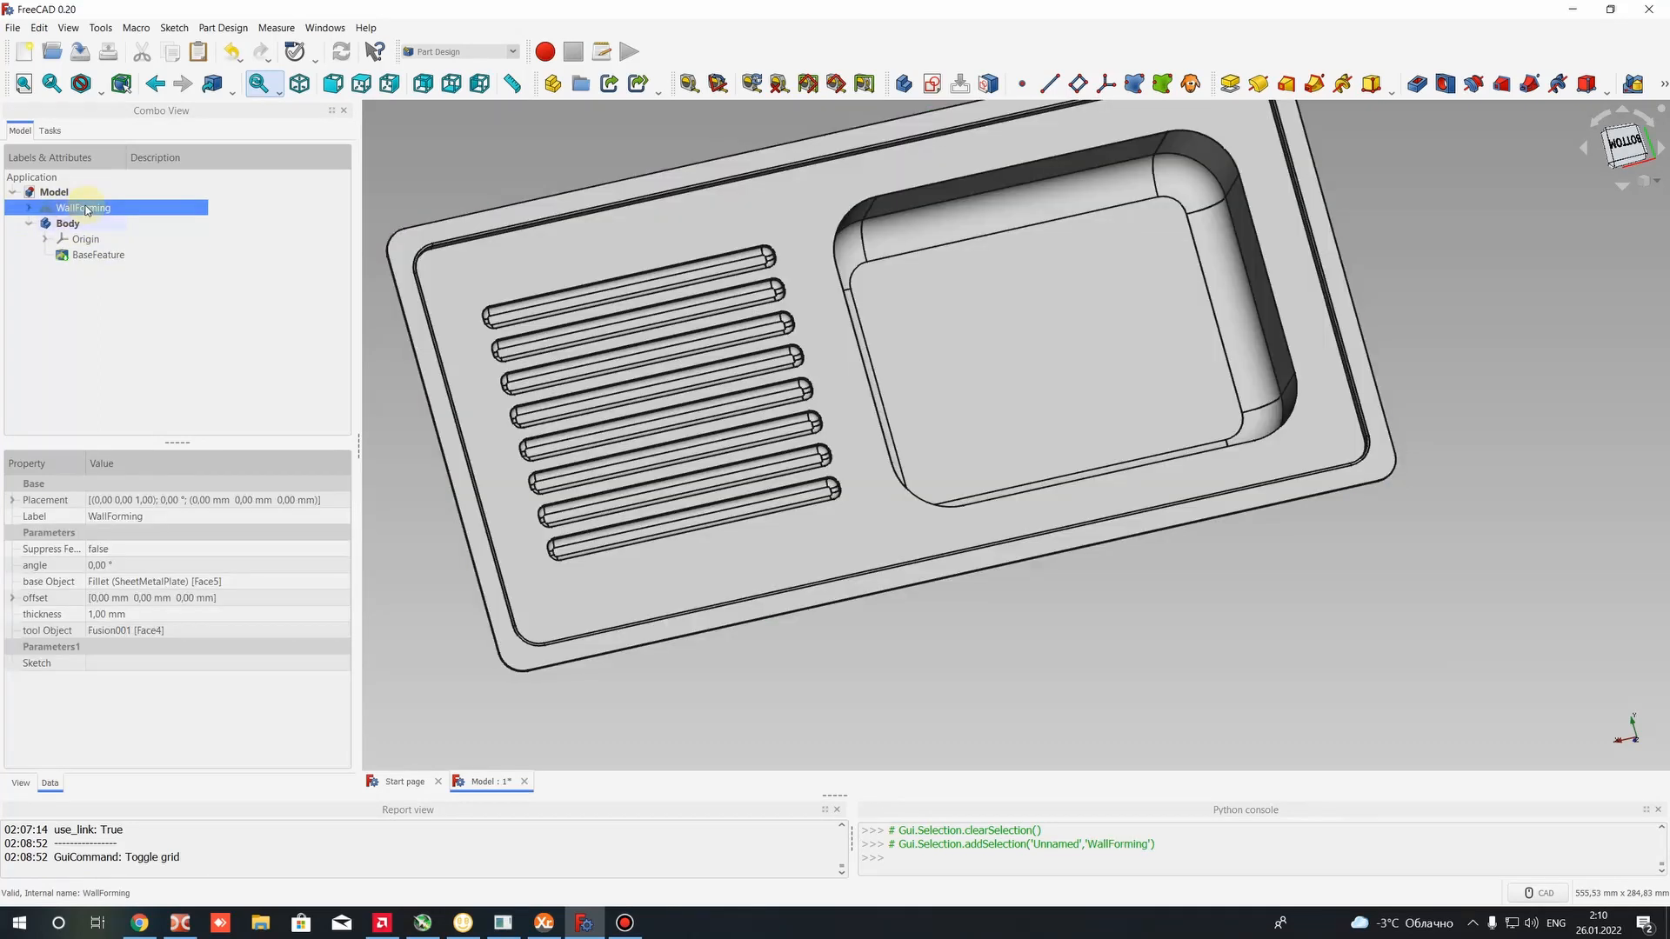
{"action": "left_click", "coordinate": [99, 256]}
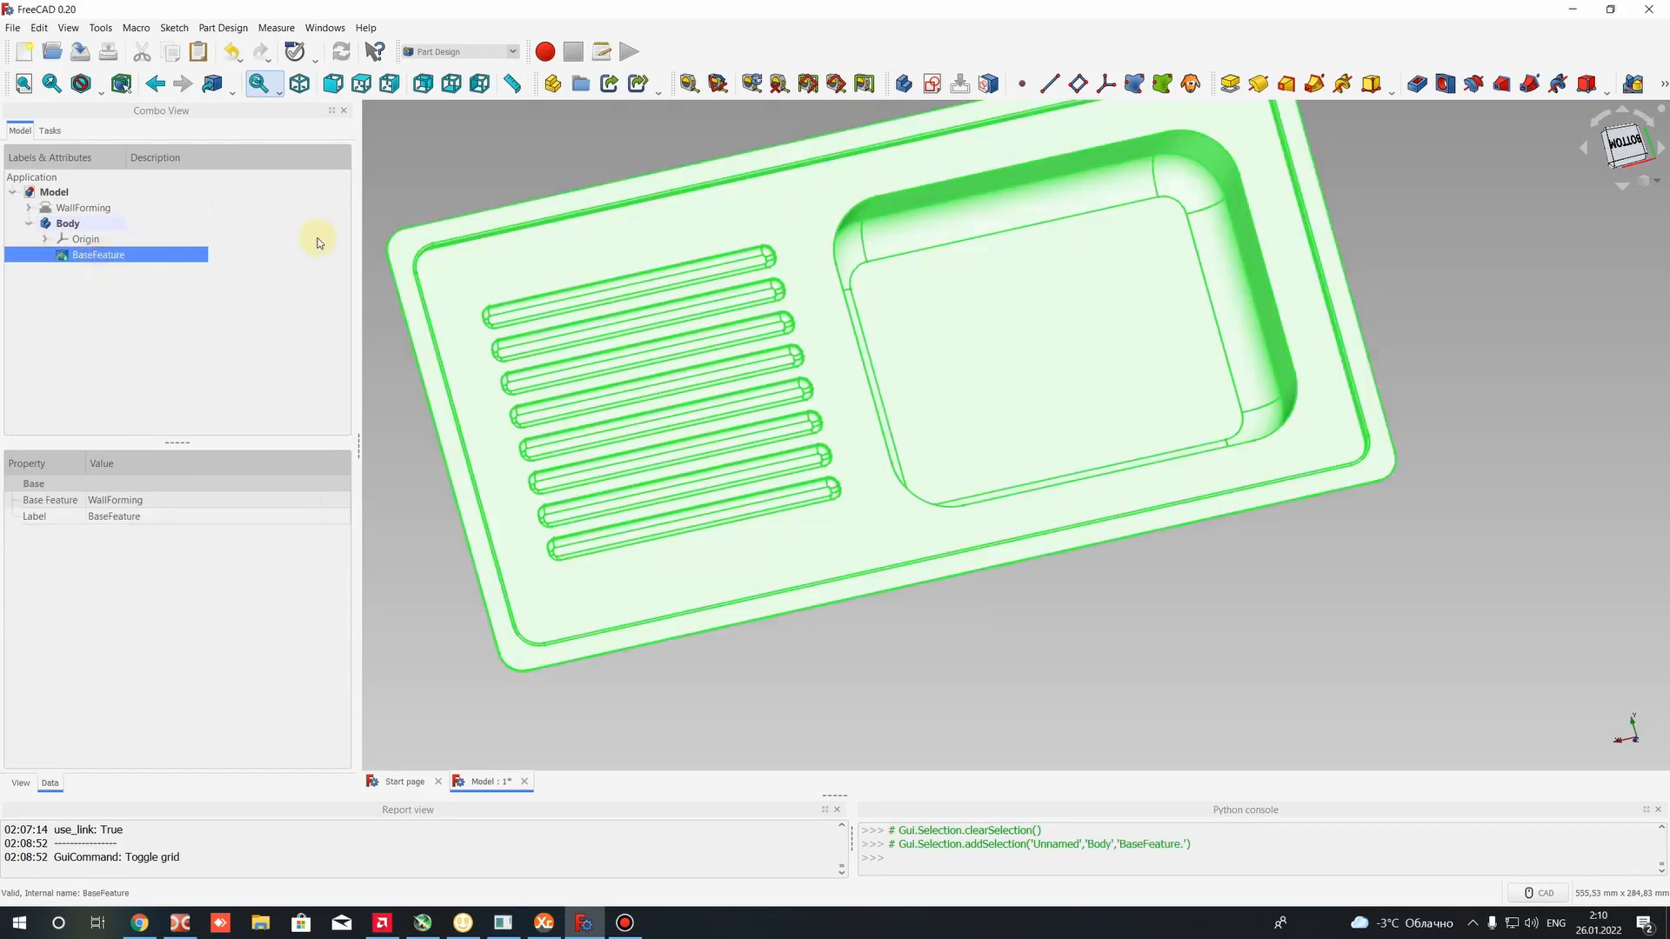
Start a new sketch on the flat bottom face of the basin in BaseFeature
{"action": "left_click", "coordinate": [1025, 322]}
{"action": "left_click", "coordinate": [1333, 609]}
{"action": "left_click", "coordinate": [1069, 347]}
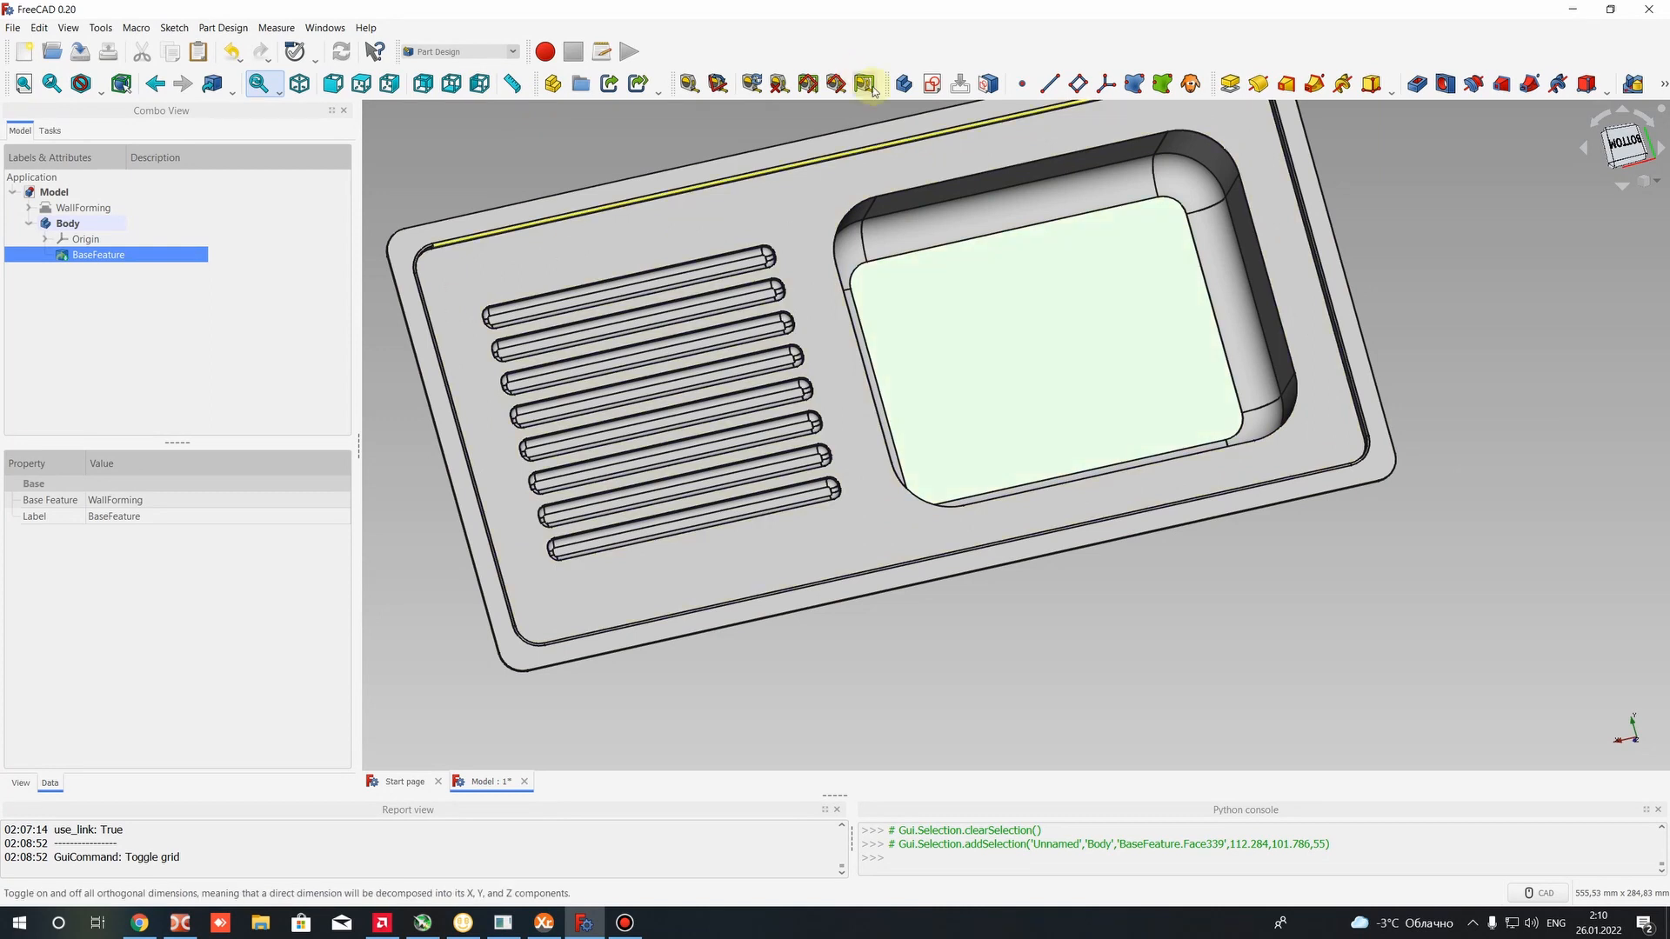
{"action": "left_click", "coordinate": [931, 84]}
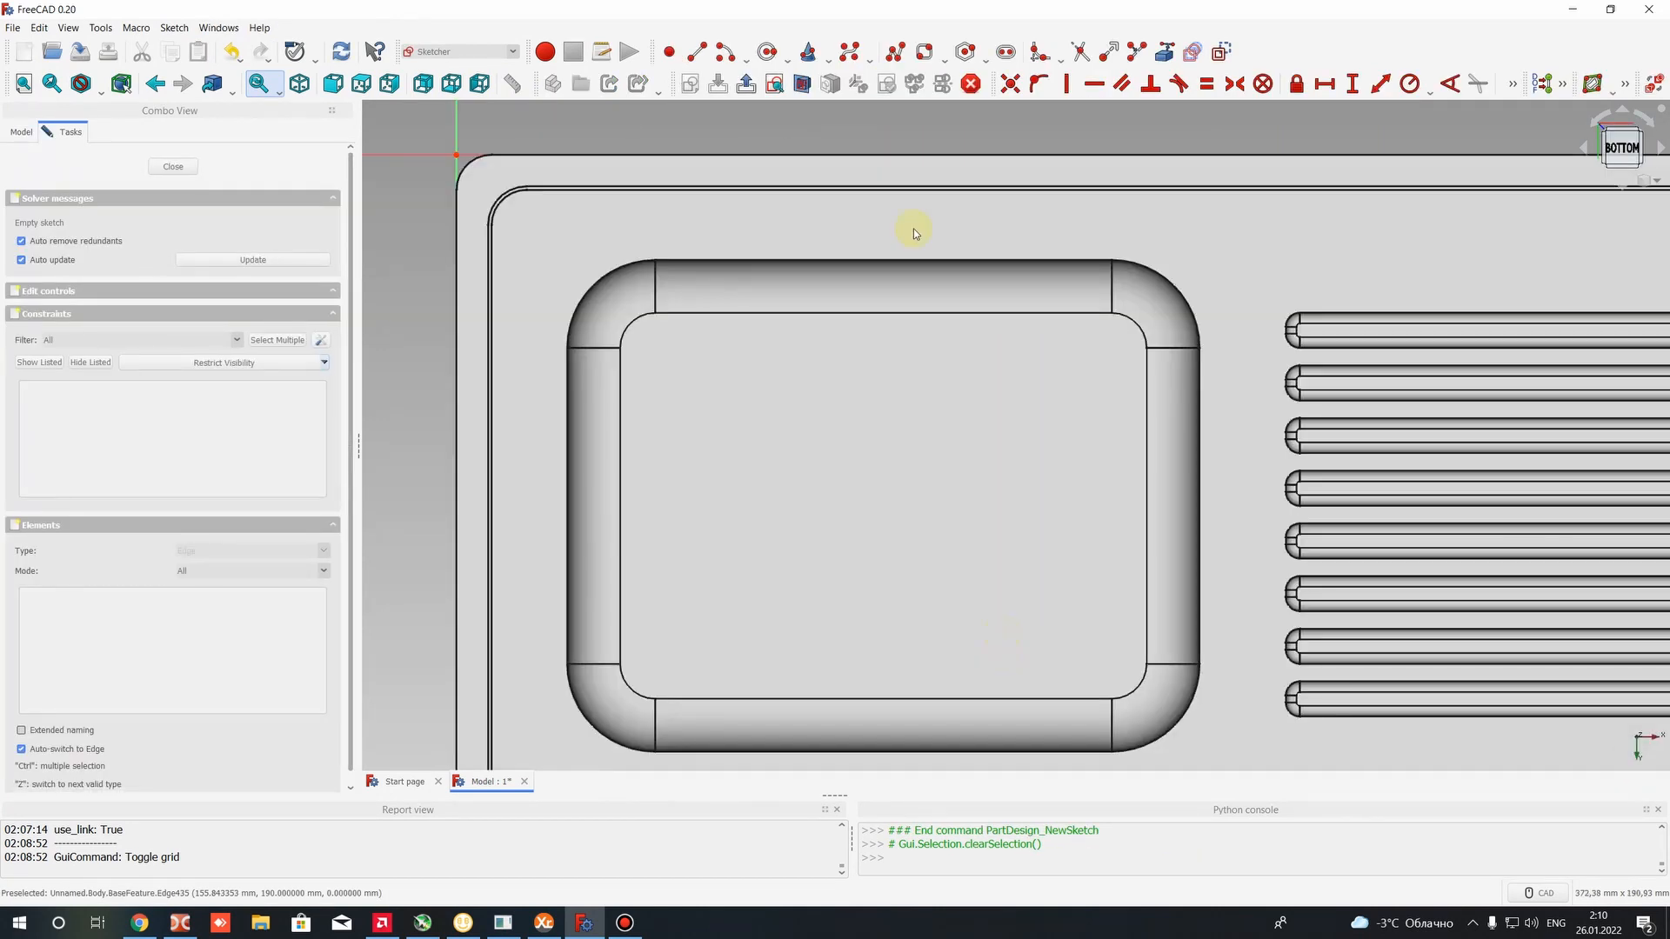
Sketch a circle with a radius of about 14 mm near the middle of the basin's bottom, and slightly adjust its position and size
{"action": "scroll", "coordinate": [1005, 654], "scroll_direction": "up", "scroll_amount": 2}
{"action": "left_click", "coordinate": [767, 52]}
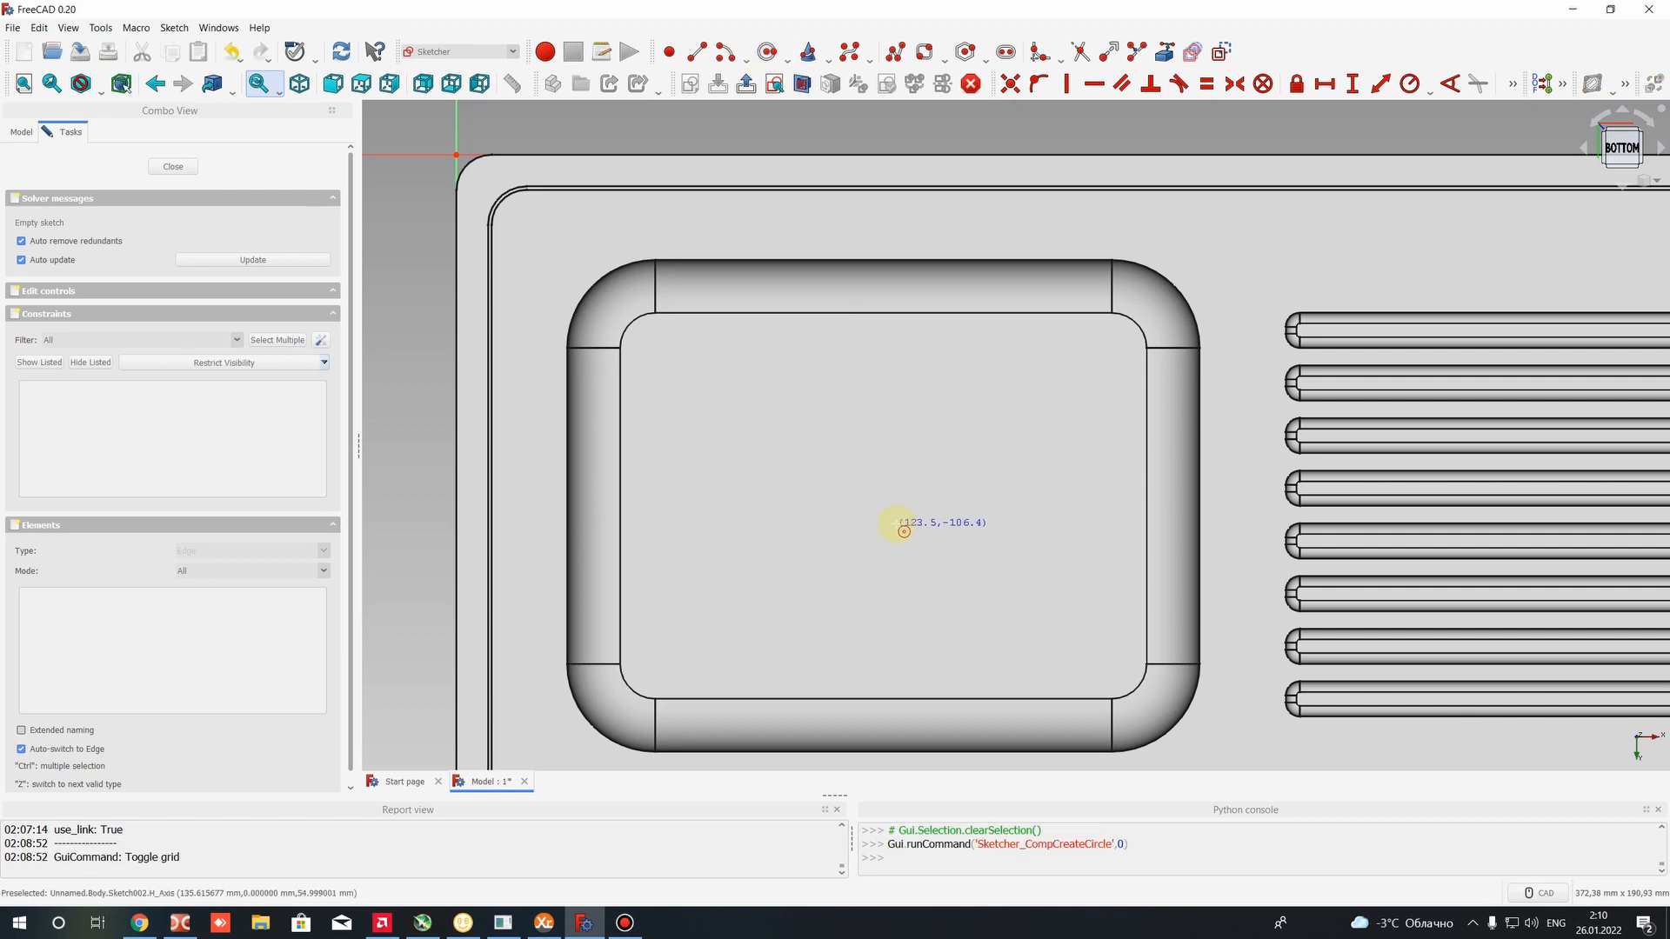
{"action": "left_click", "coordinate": [873, 510]}
{"action": "left_click", "coordinate": [901, 467]}
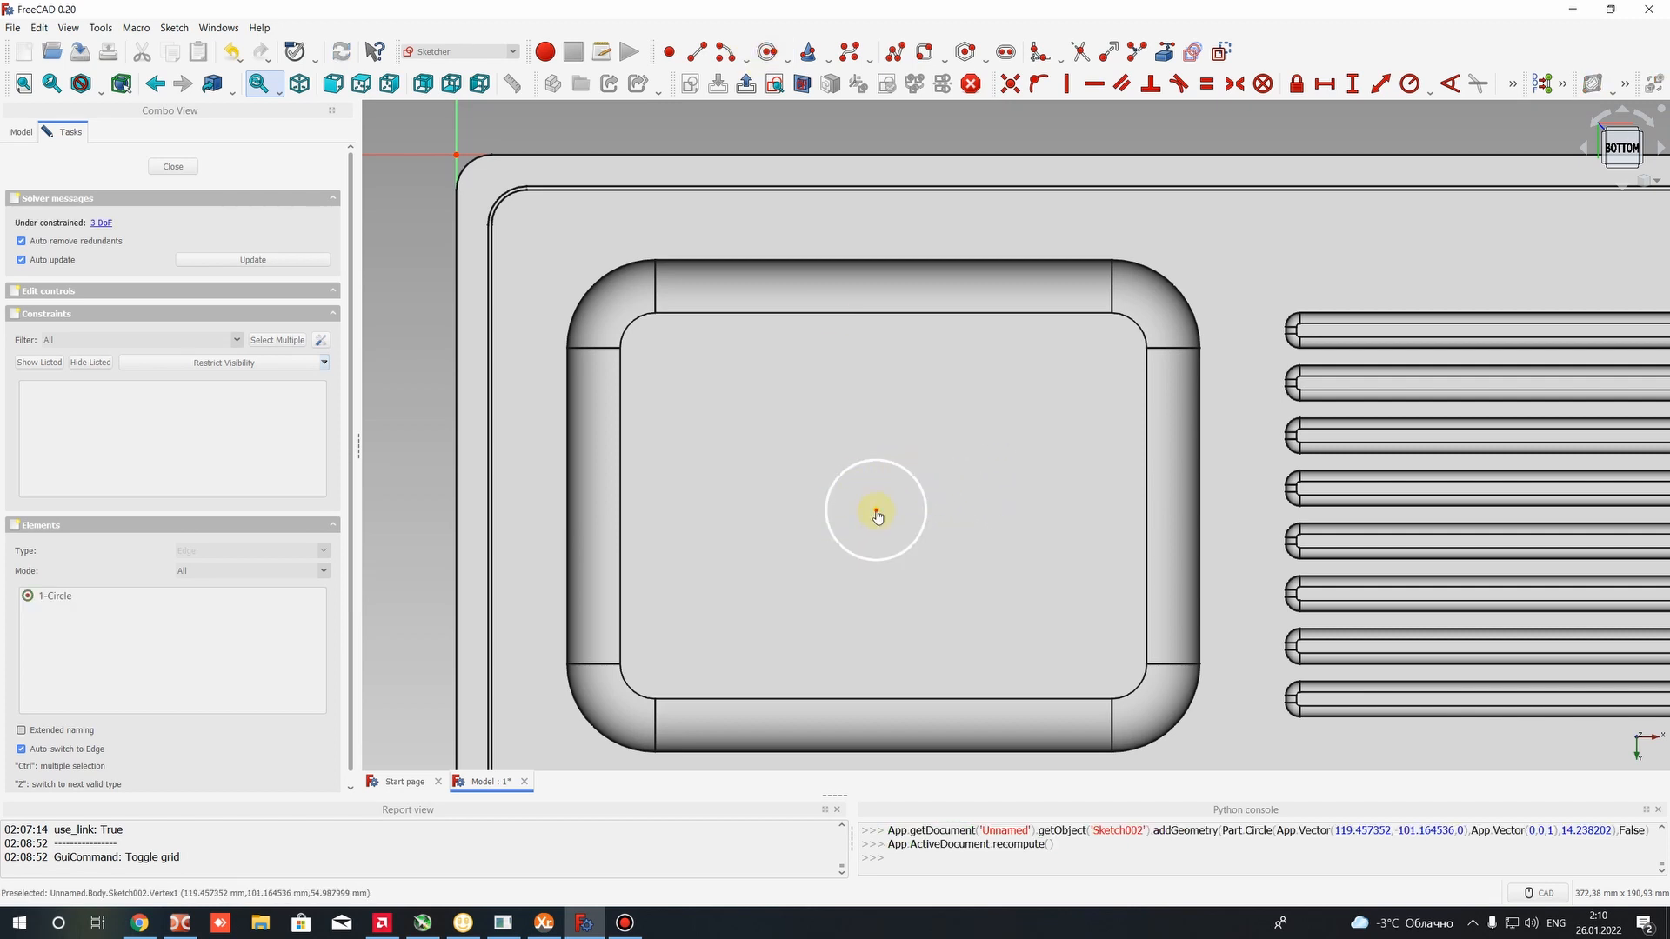
{"action": "left_click_drag", "start_coordinate": [875, 511], "coordinate": [913, 478]}
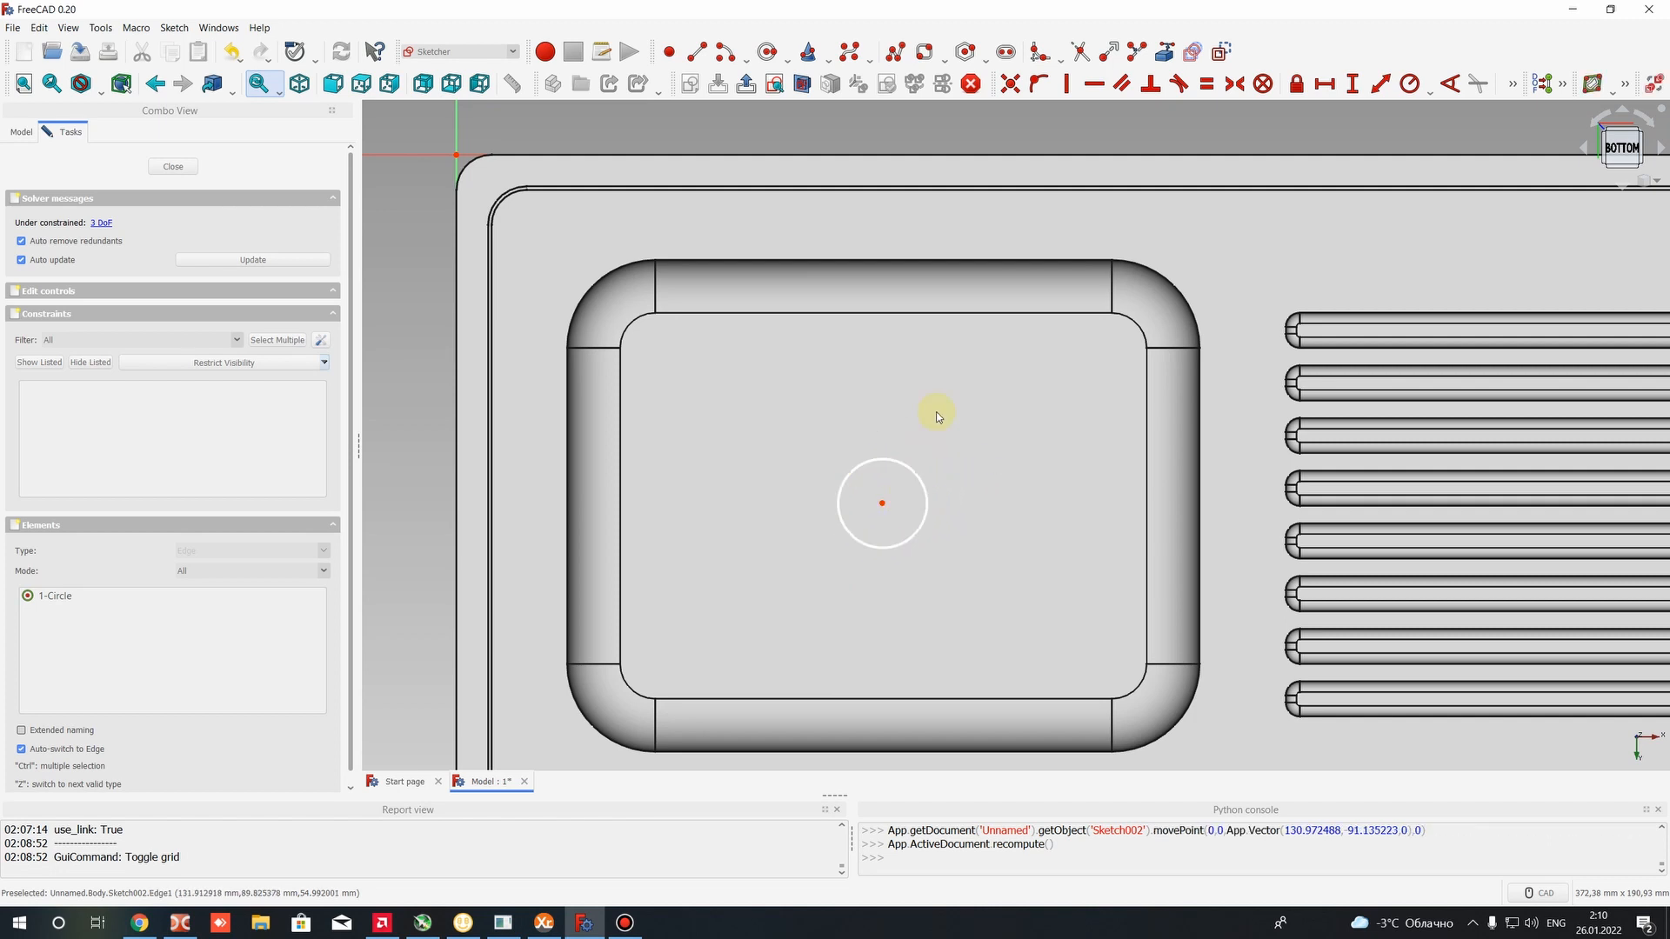
{"action": "left_click", "coordinate": [883, 504]}
{"action": "left_click", "coordinate": [1098, 134]}
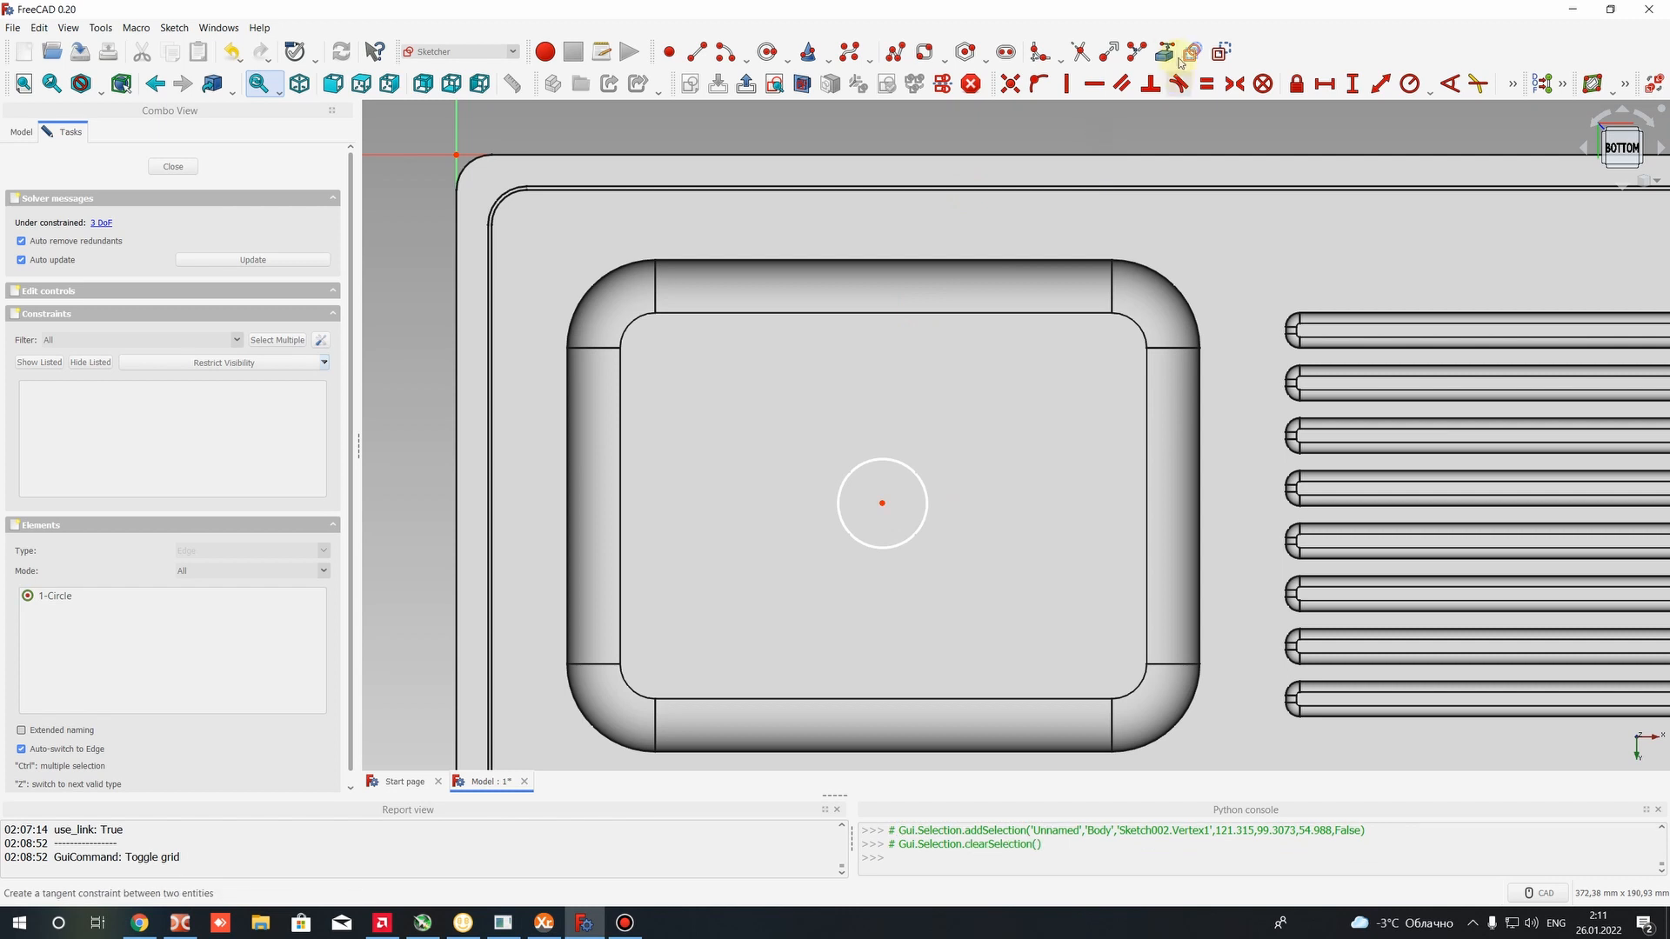
Project the upper and lower straight edges of the basin's bottom face into the sketch as external geometry
{"action": "left_click", "coordinate": [1164, 51]}
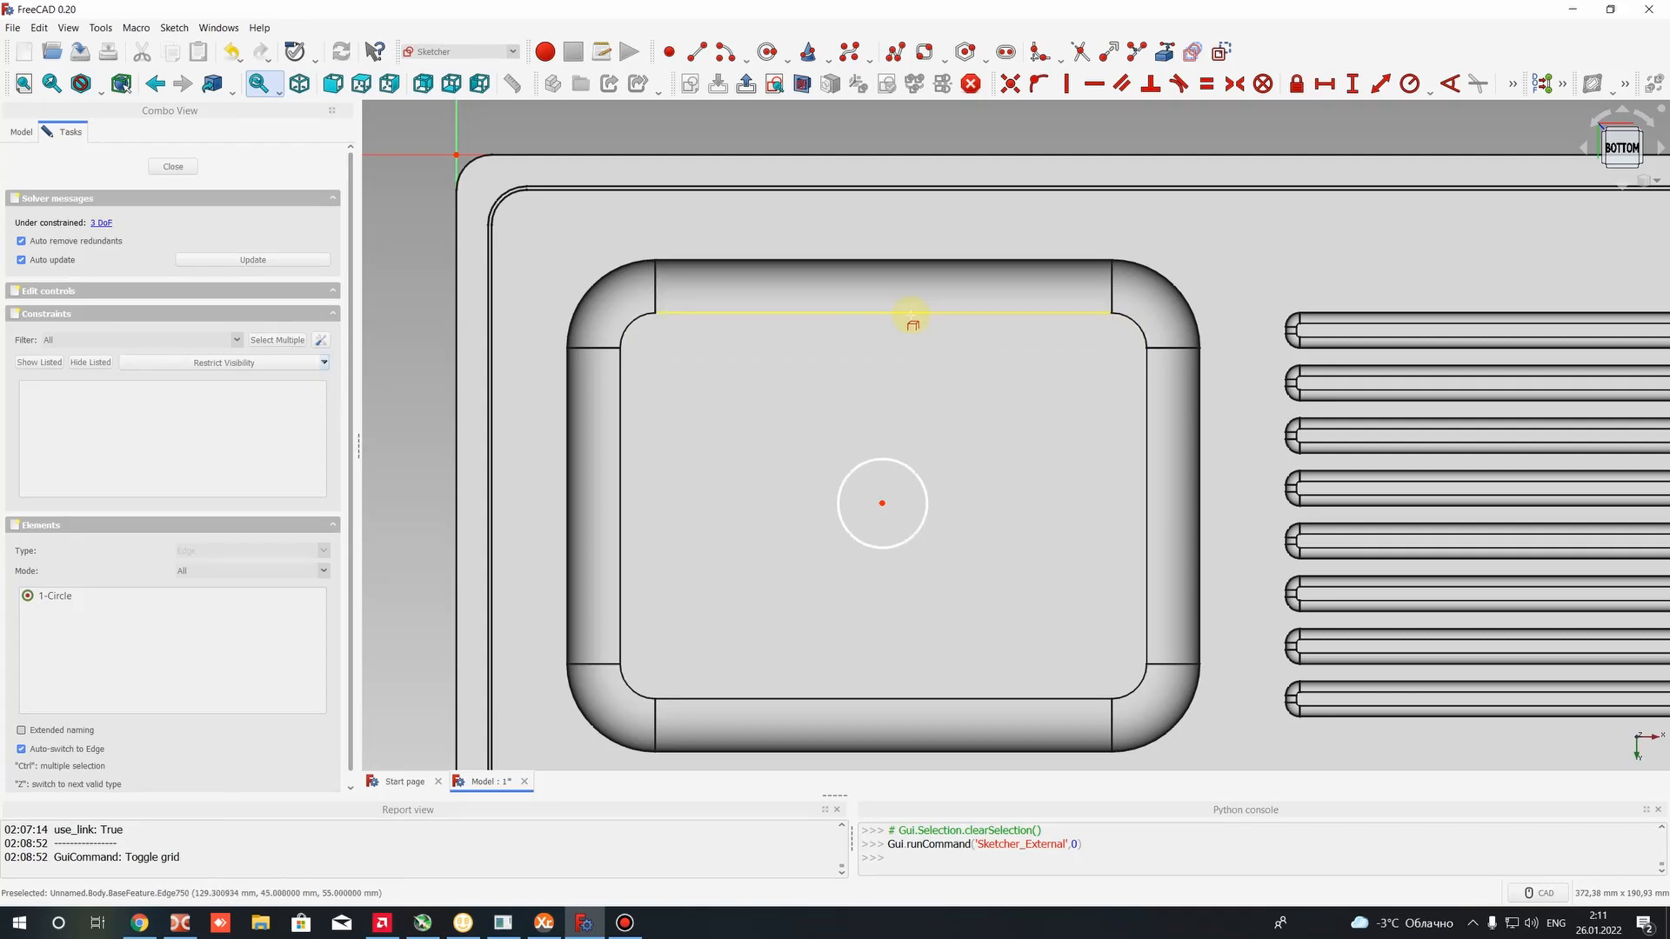
{"action": "left_click", "coordinate": [911, 315]}
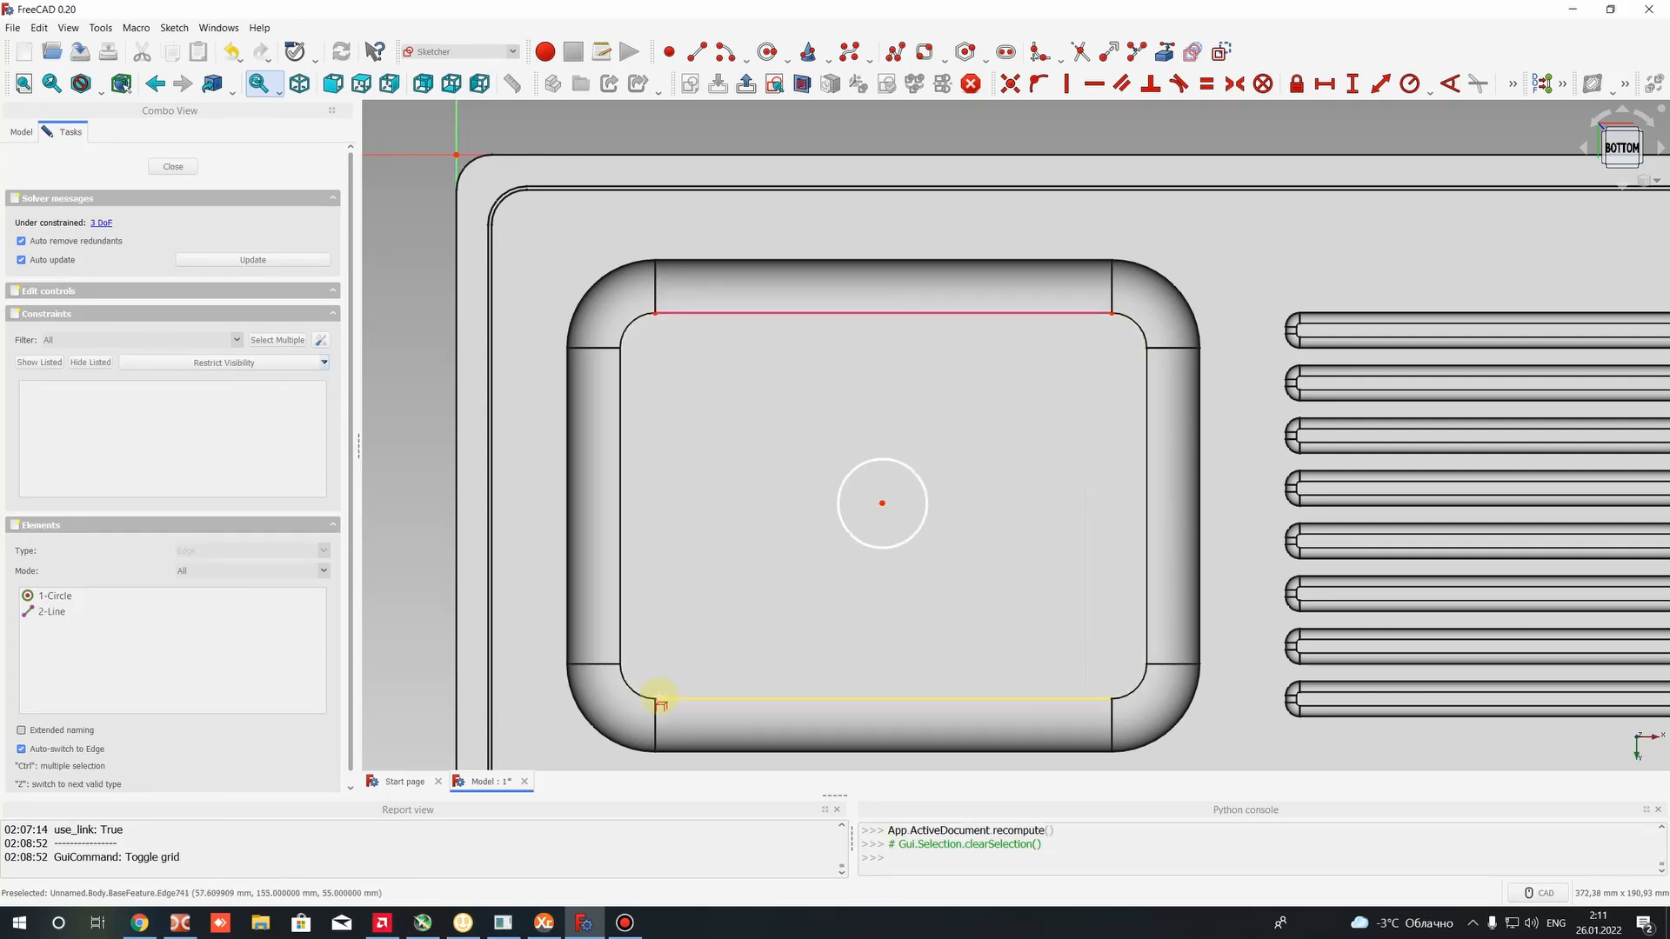
{"action": "left_click", "coordinate": [679, 698]}
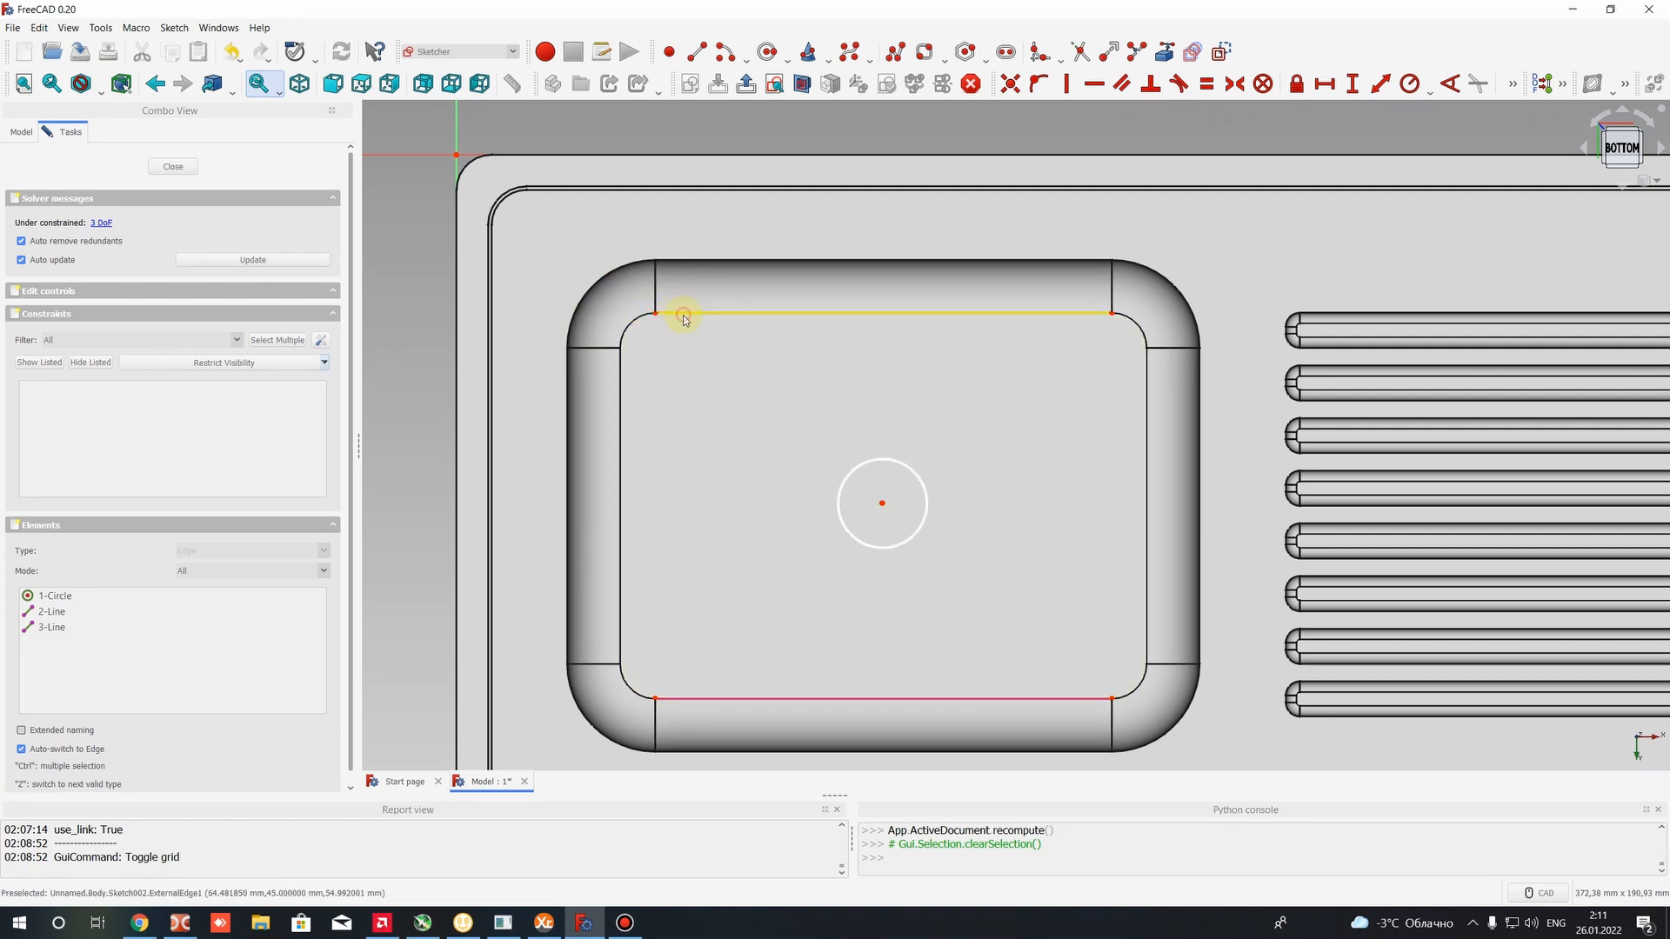
Try to constrain the circle's centre symmetrically between the left endpoints of the two projected edges, and test it by moving the centre
{"action": "left_click", "coordinate": [682, 313]}
{"action": "left_click", "coordinate": [676, 415]}
{"action": "left_click", "coordinate": [656, 314]}
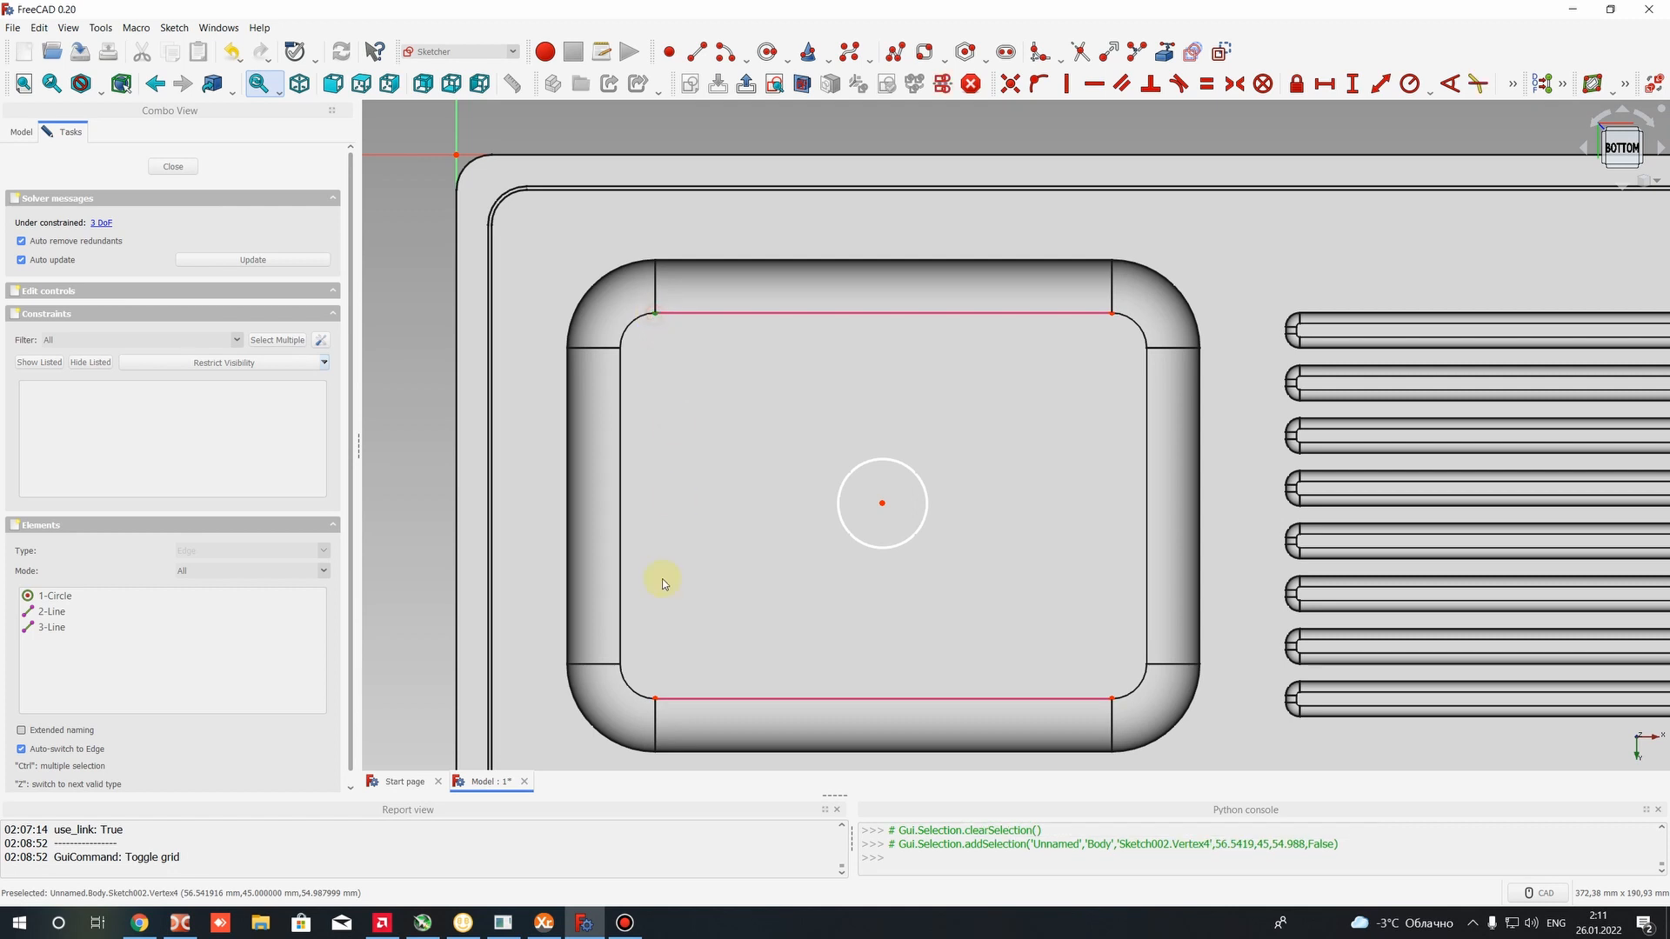
{"action": "left_click", "coordinate": [655, 699]}
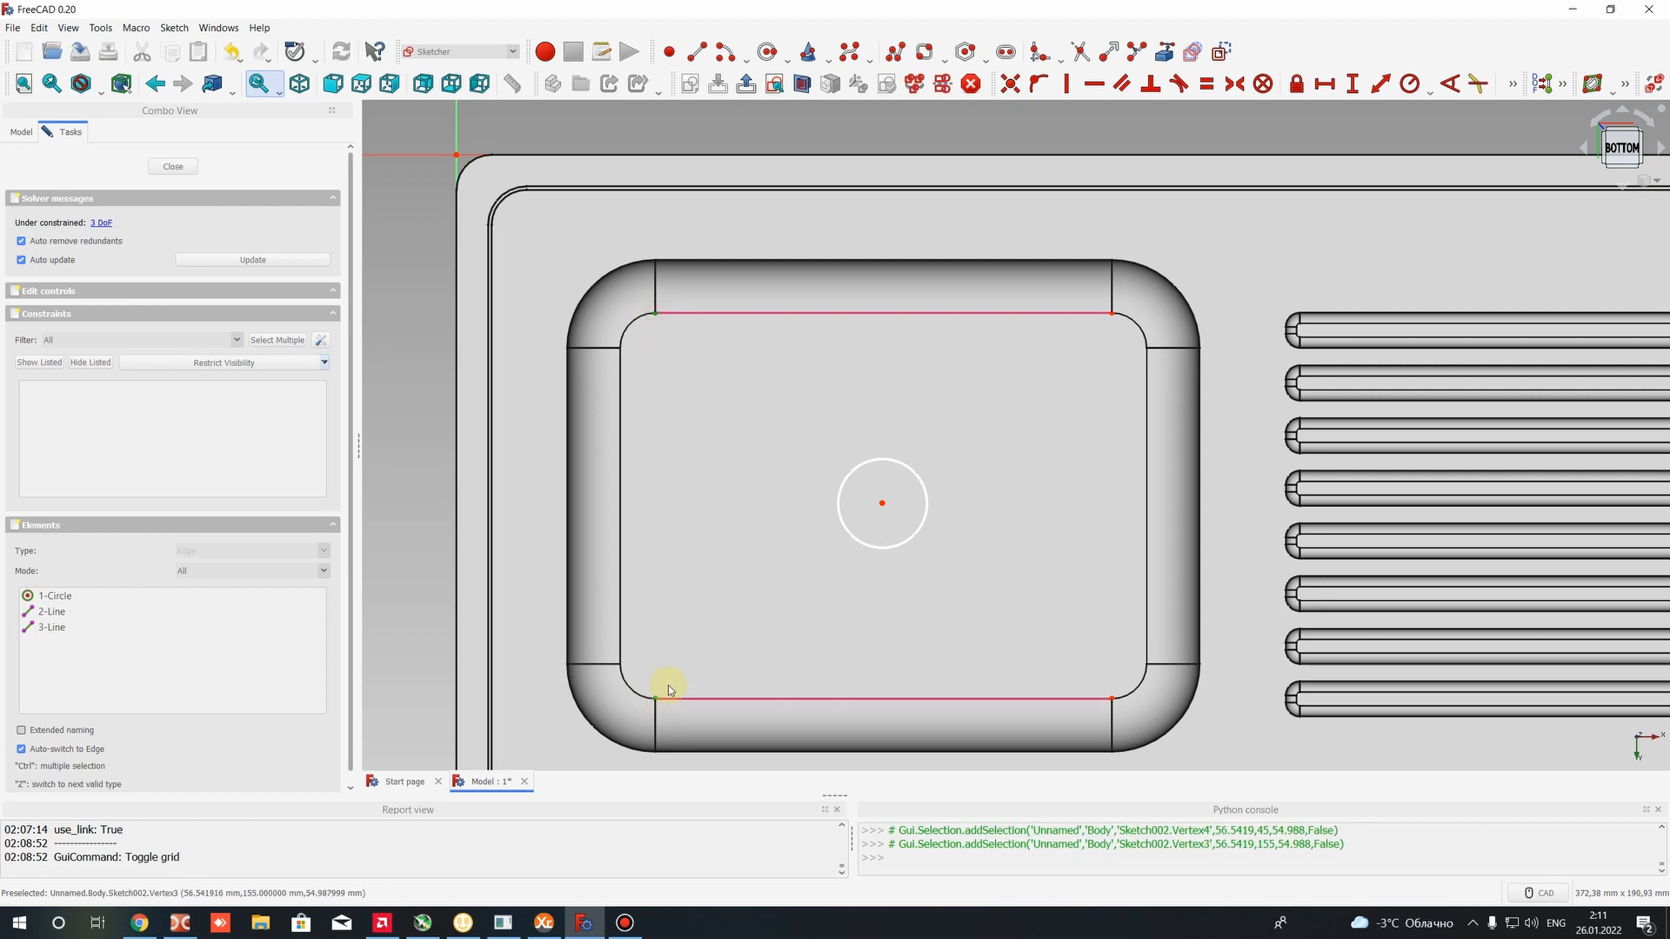
{"action": "left_click", "coordinate": [883, 505]}
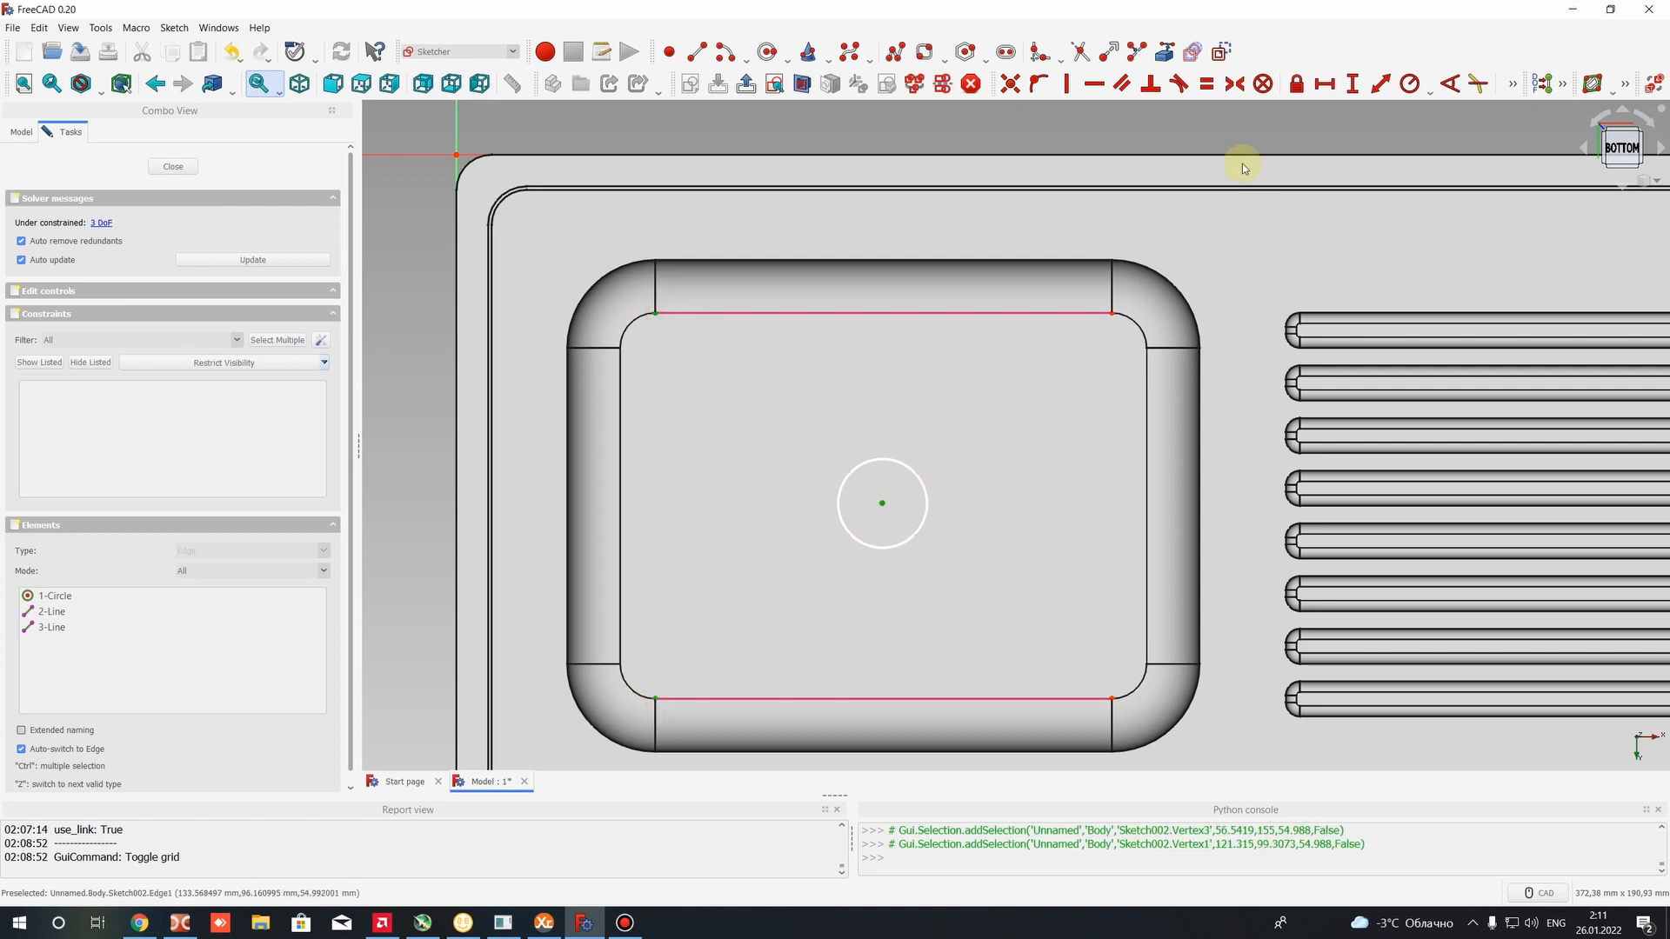
{"action": "left_click", "coordinate": [1238, 85]}
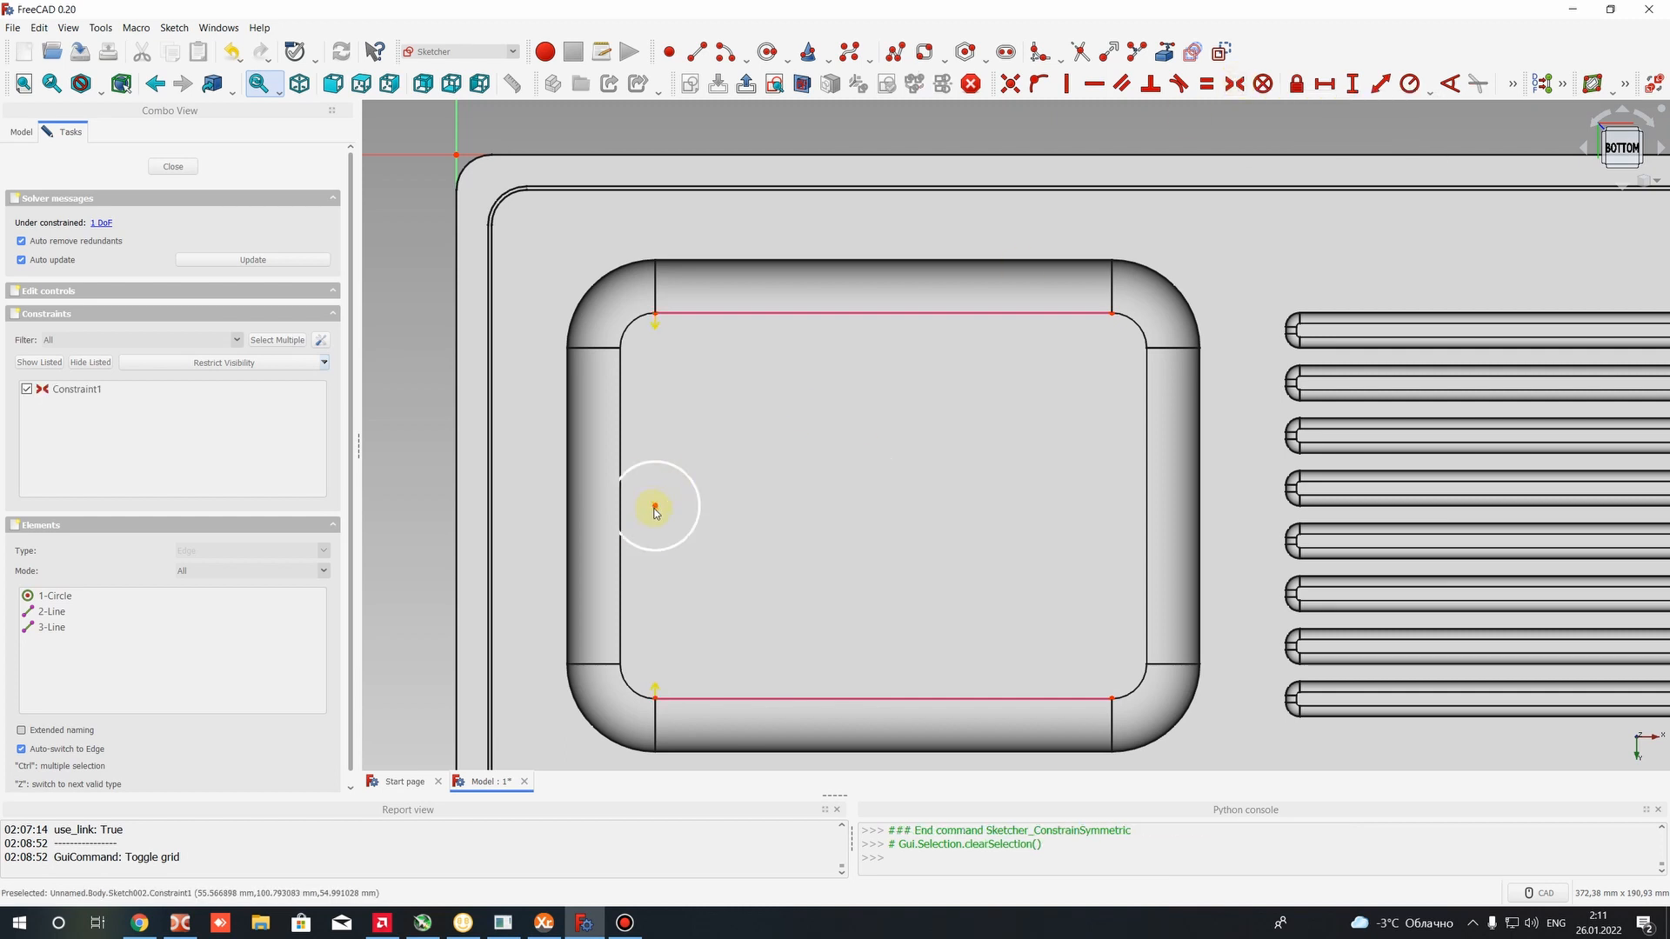
{"action": "left_click_drag", "start_coordinate": [655, 441], "coordinate": [655, 506]}
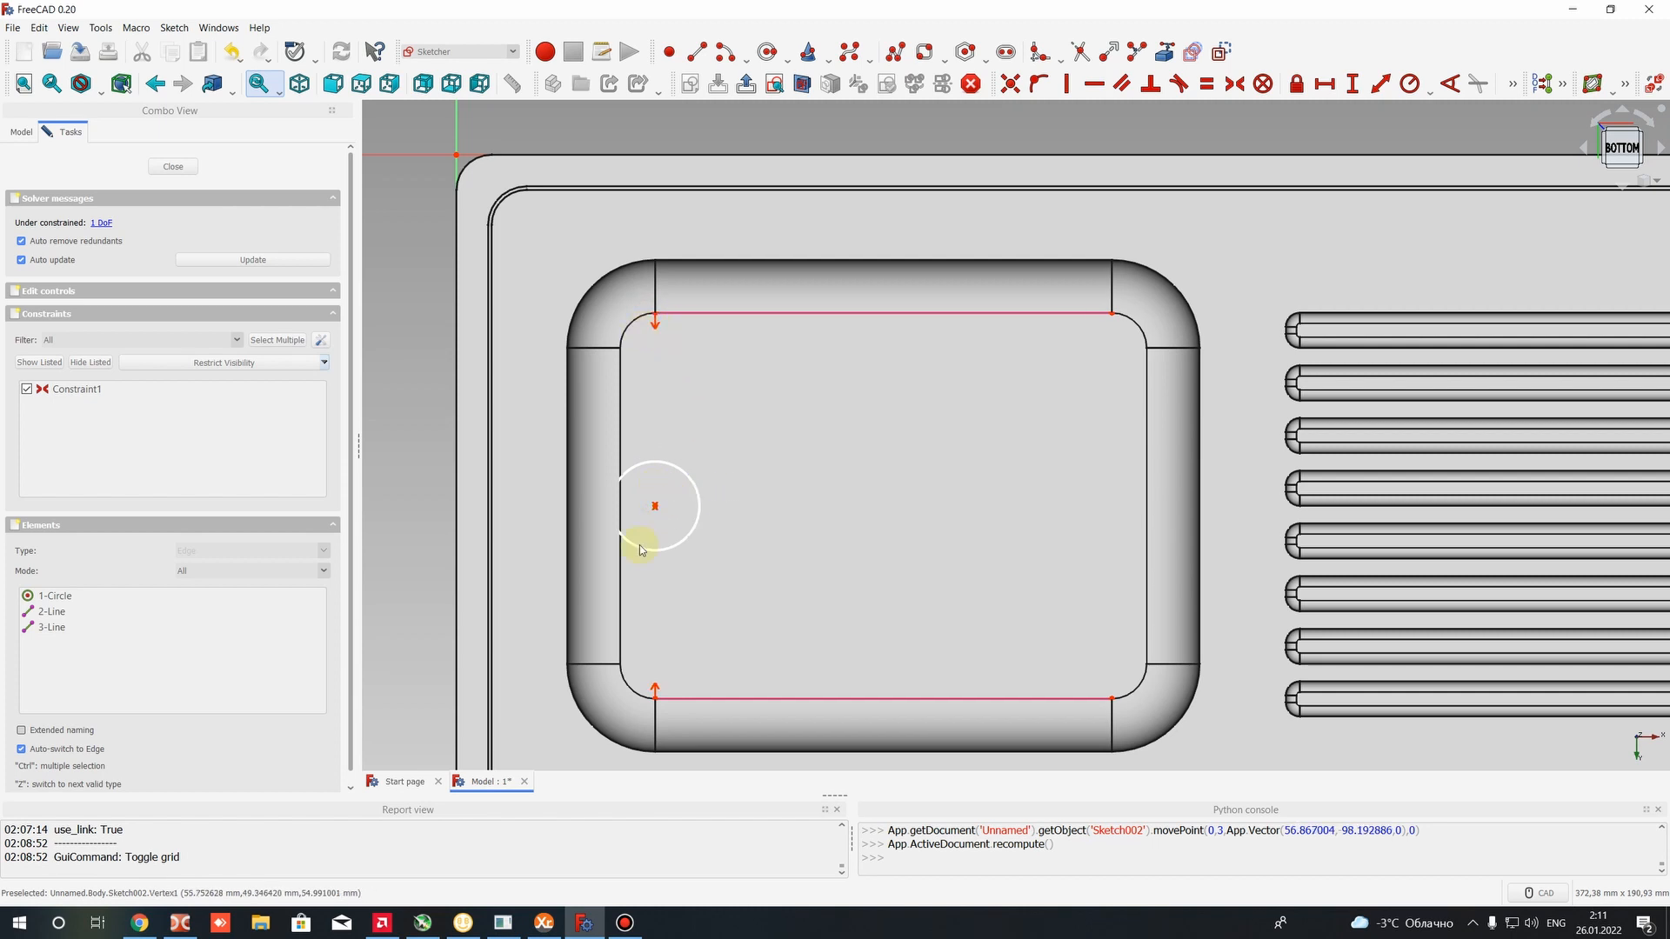
{"action": "left_click", "coordinate": [77, 395]}
{"action": "scroll", "coordinate": [648, 435], "scroll_direction": "up", "scroll_amount": 5}
{"action": "scroll", "coordinate": [639, 408], "scroll_direction": "down", "scroll_amount": 3}
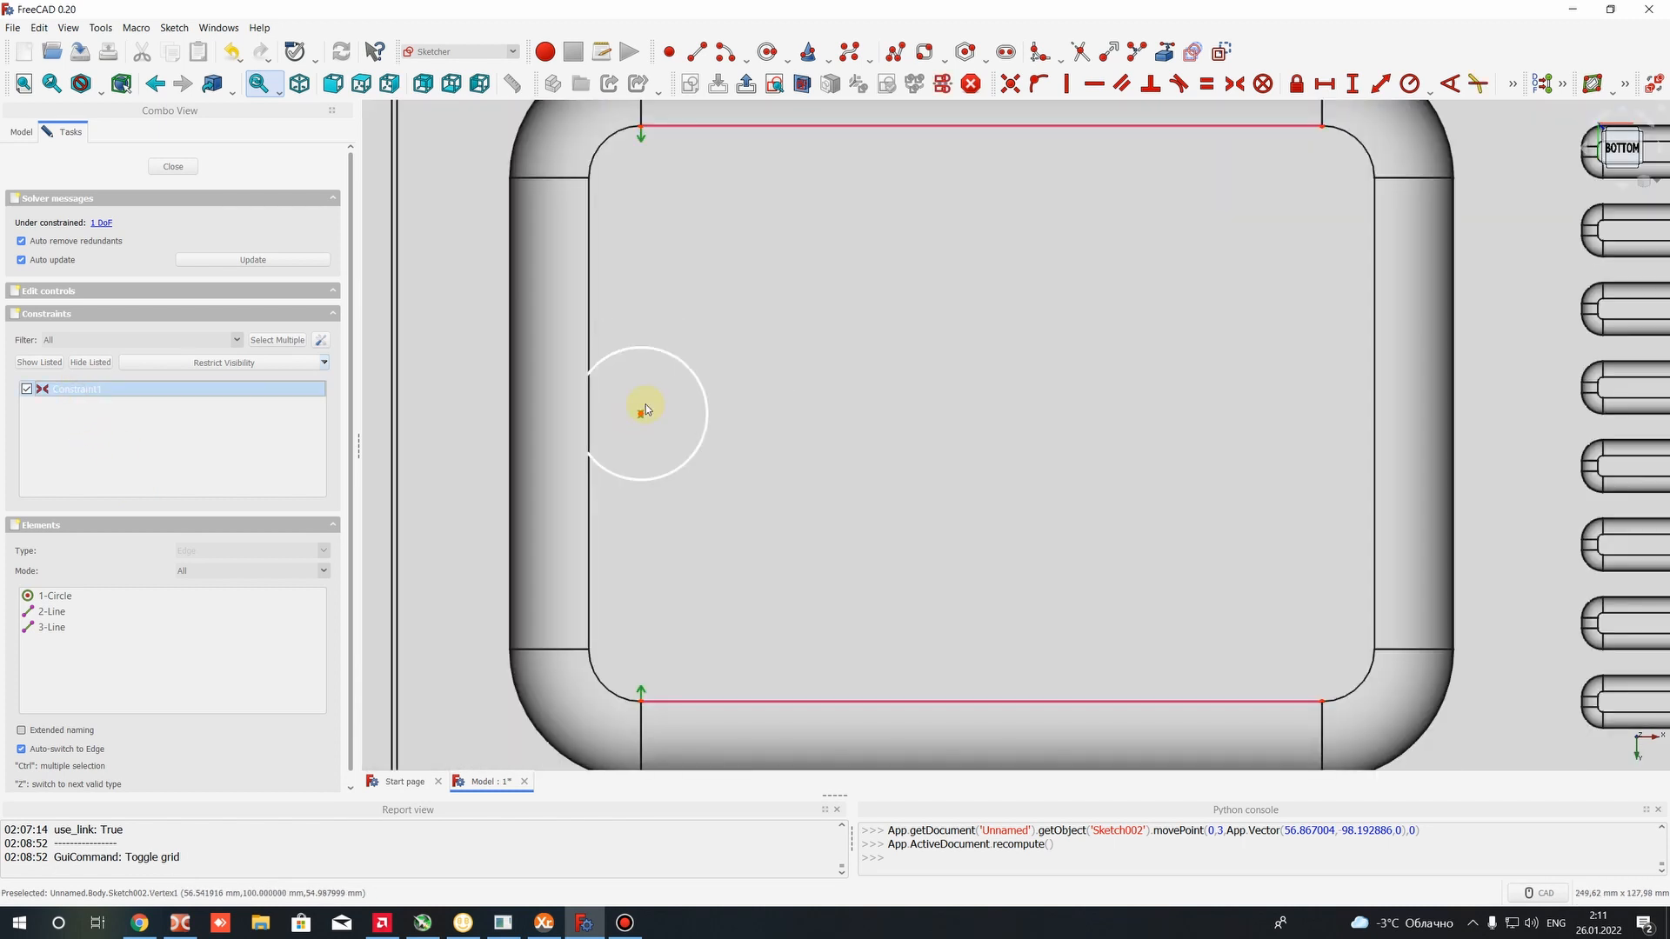
{"action": "left_click", "coordinate": [697, 51]}
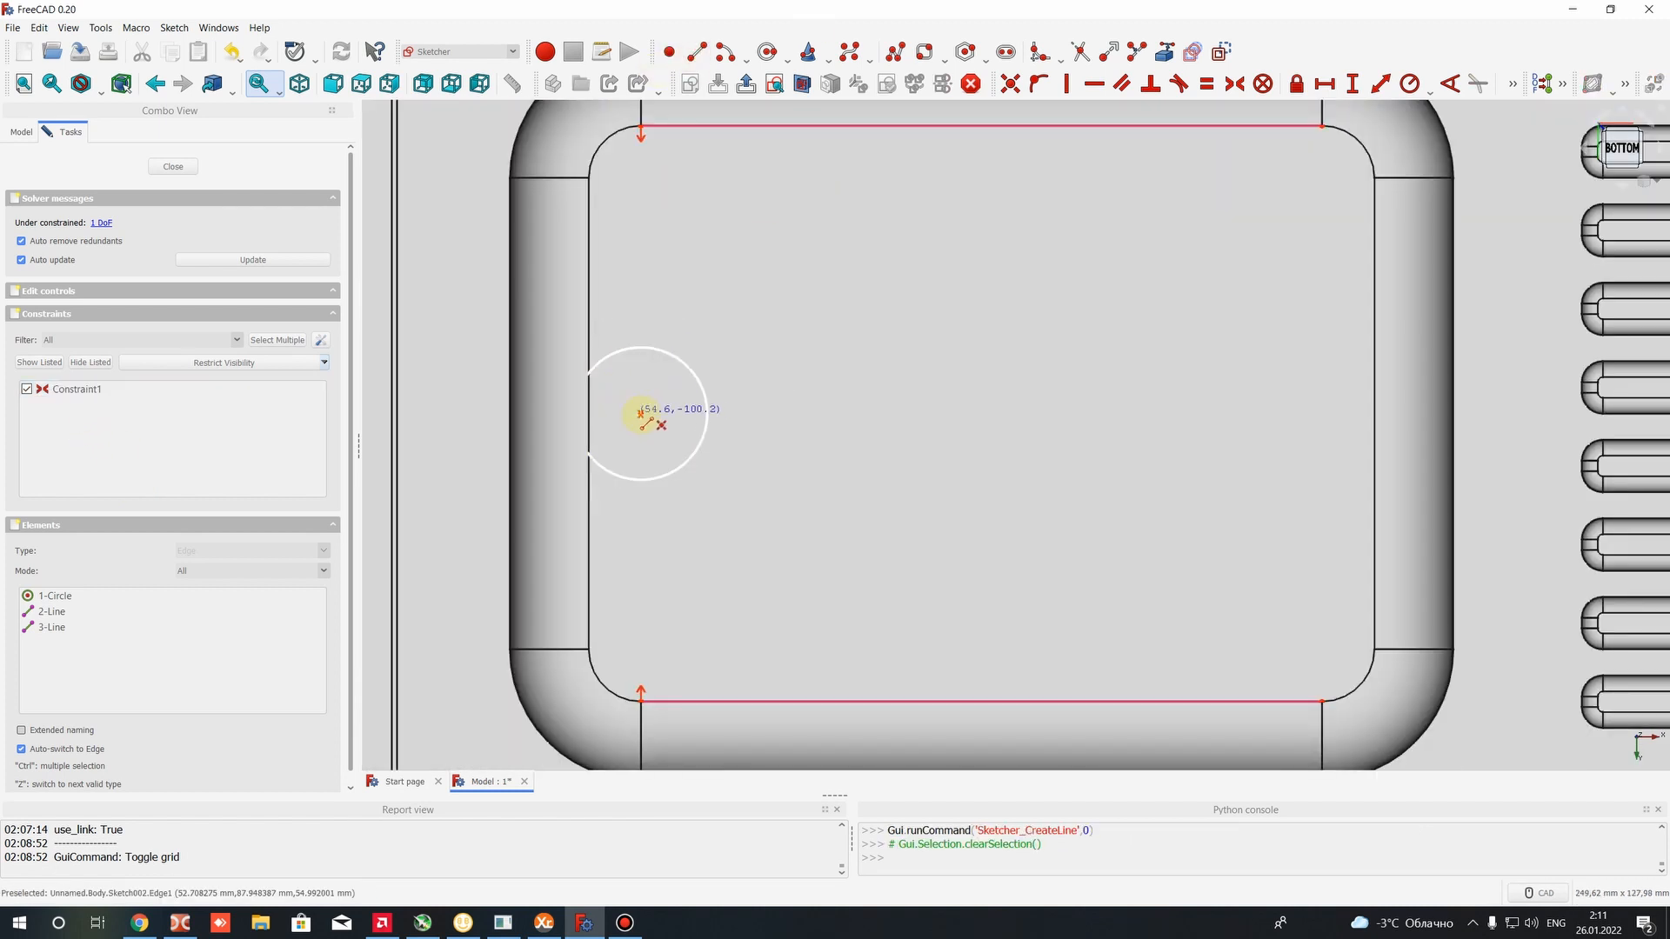
{"action": "left_click", "coordinate": [642, 414]}
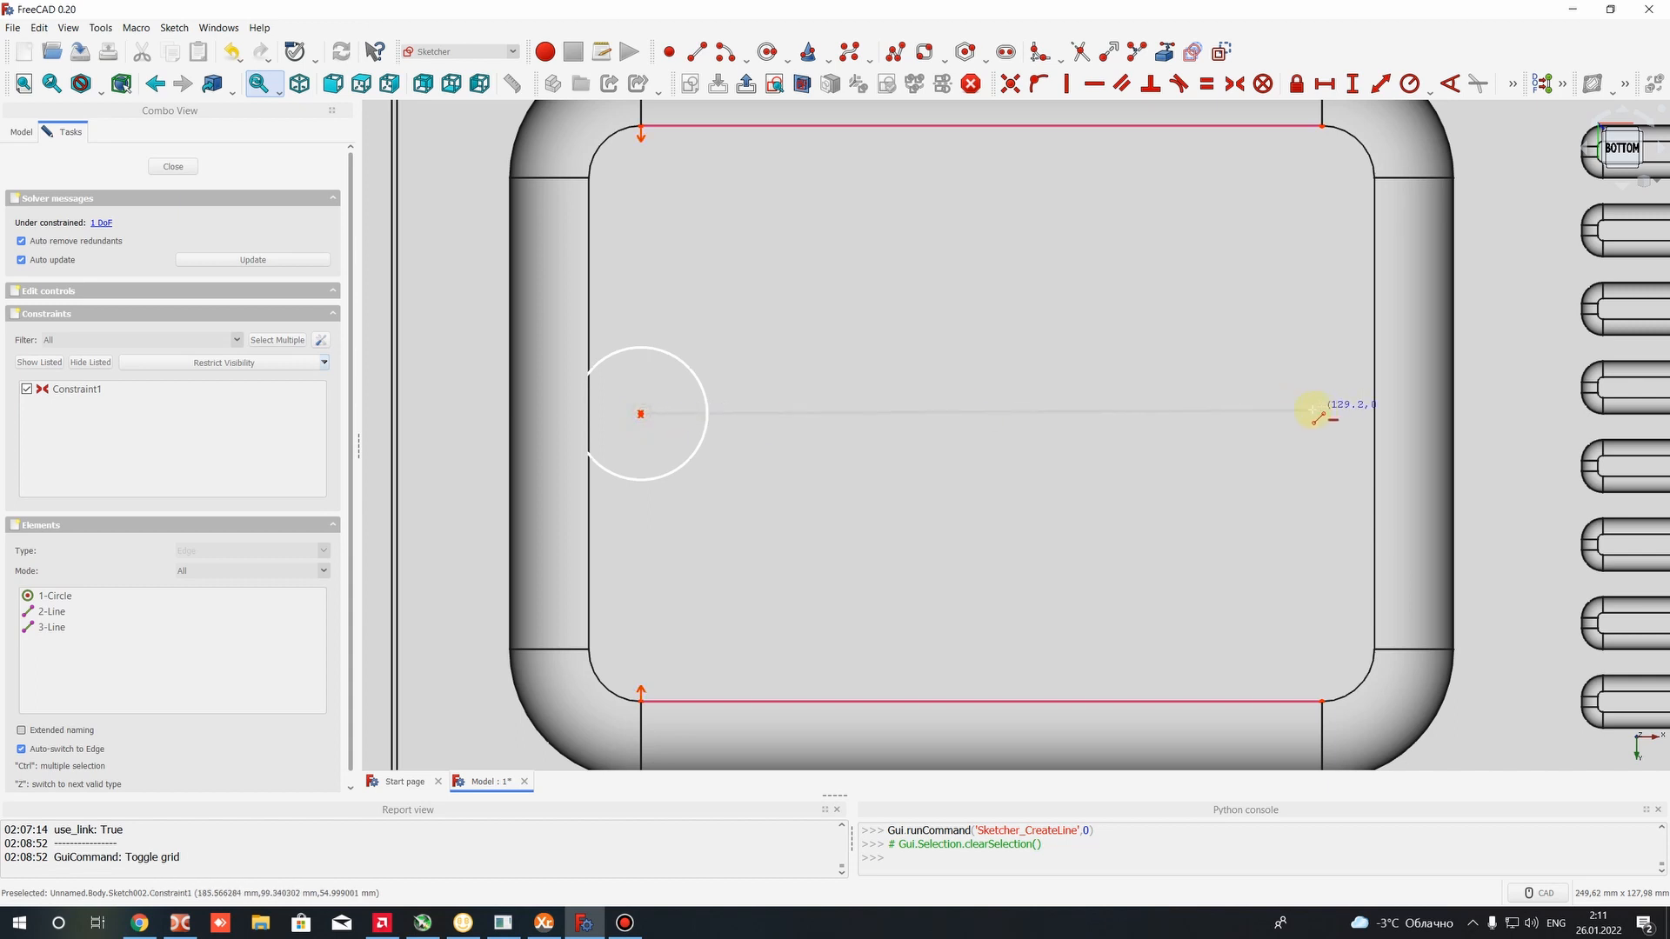
{"action": "key", "text": "Escape"}
Delete the symmetry constraint on the circle's centre
{"action": "left_click_drag", "start_coordinate": [642, 414], "coordinate": [850, 398]}
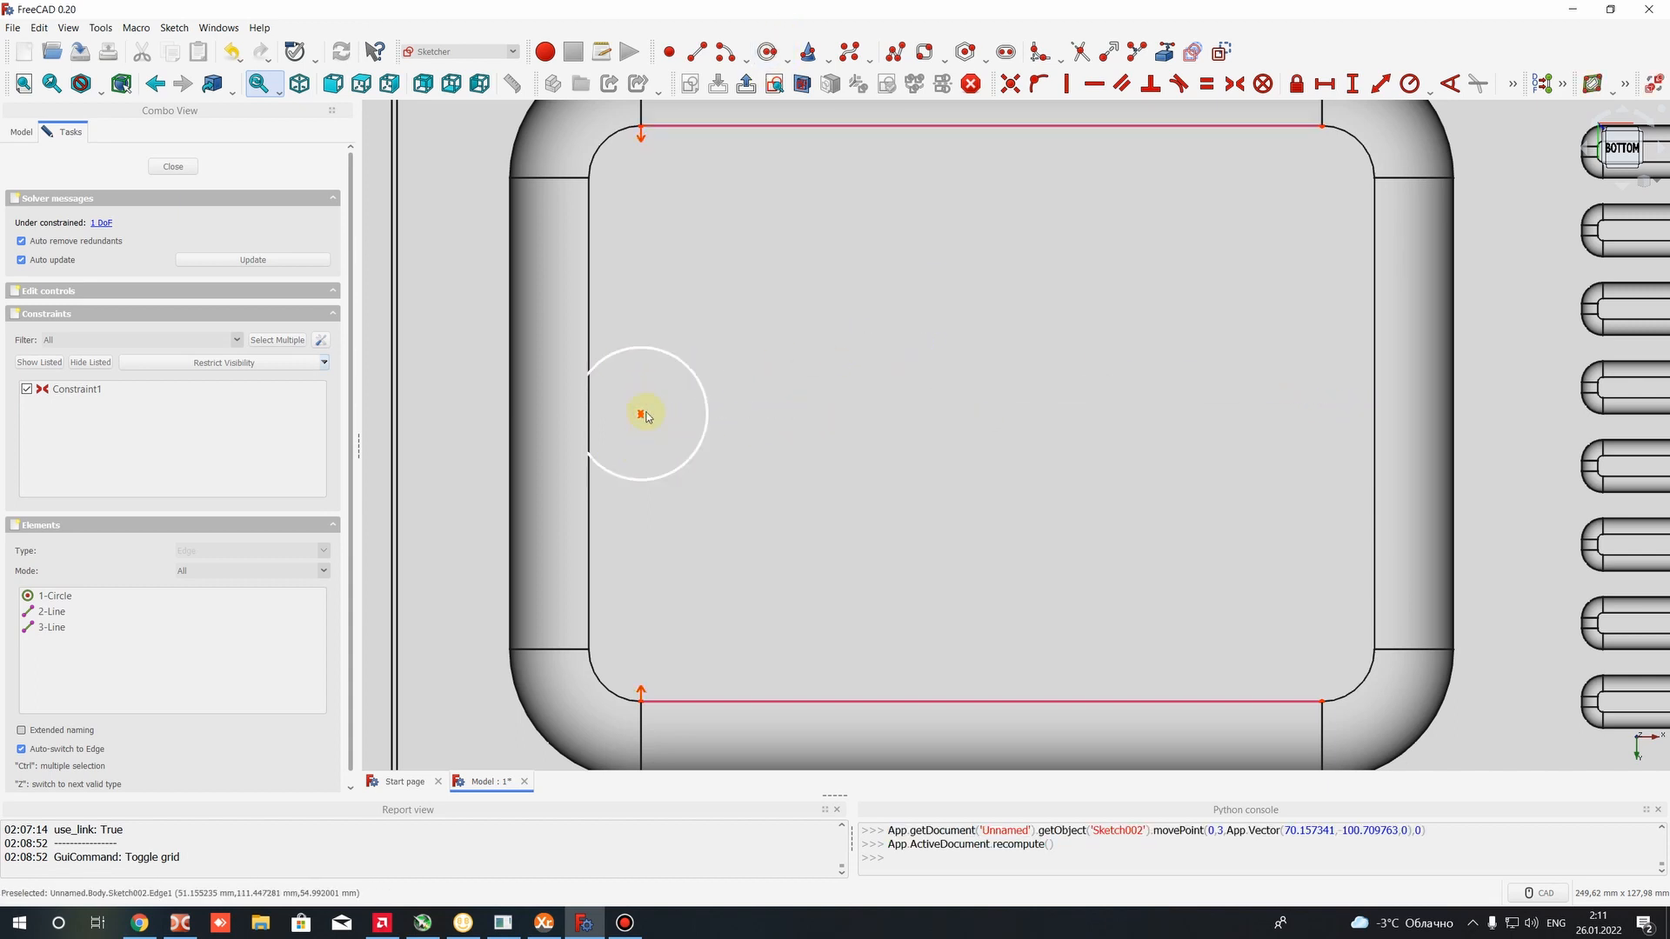
{"action": "left_click", "coordinate": [646, 415]}
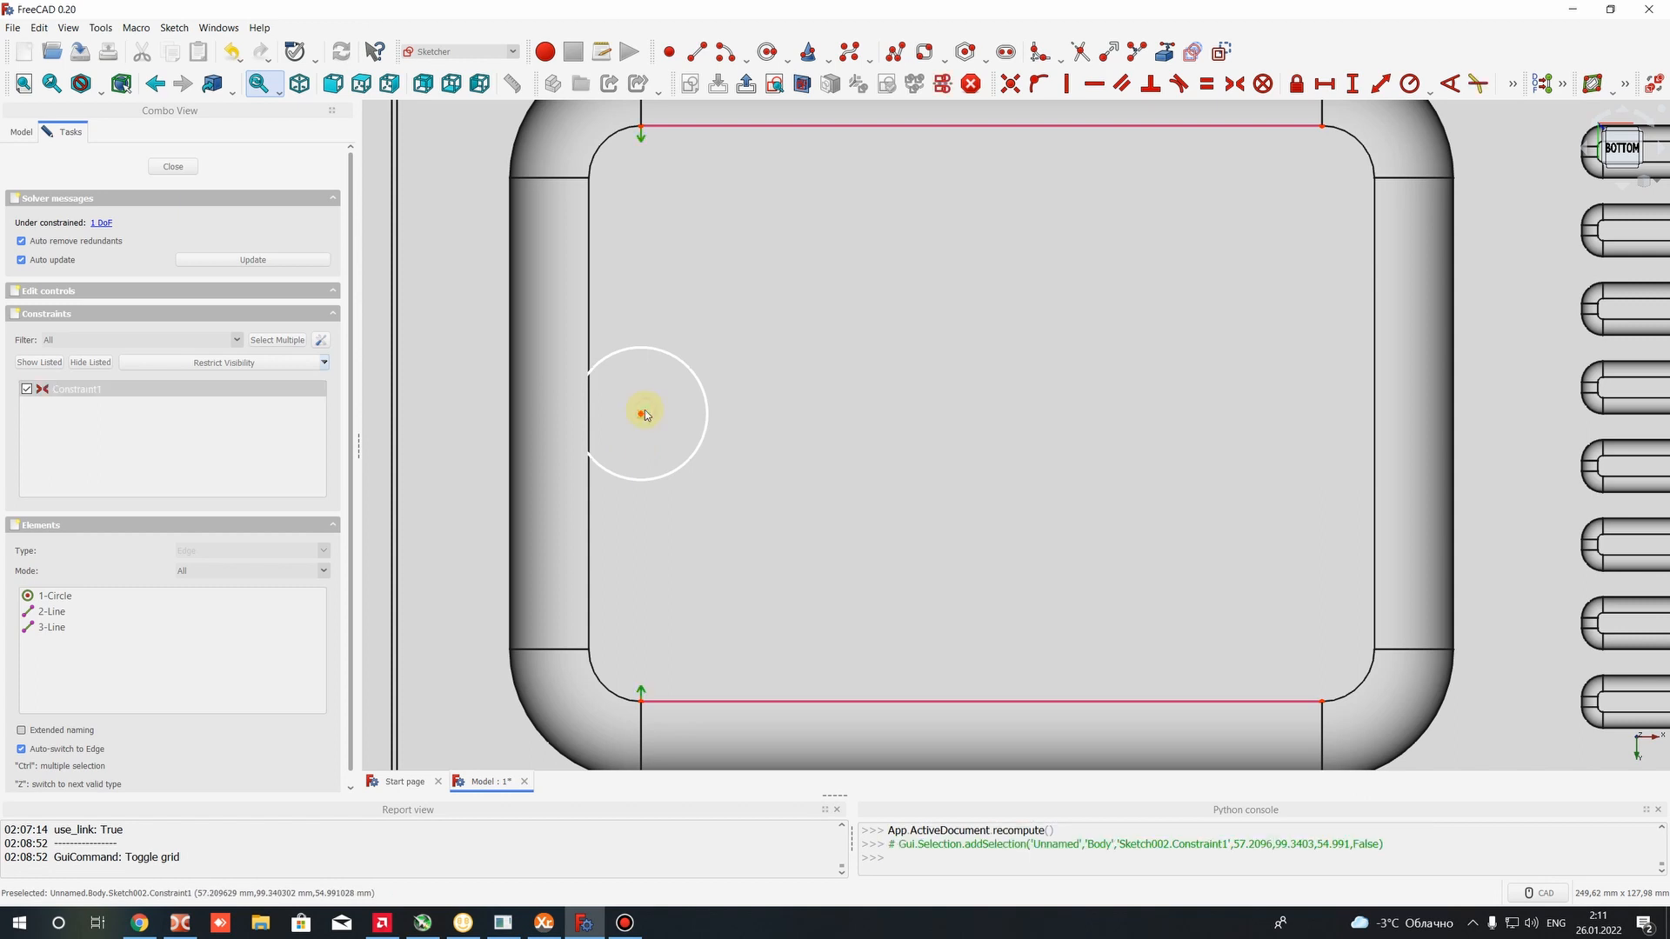
{"action": "key", "text": "Delete"}
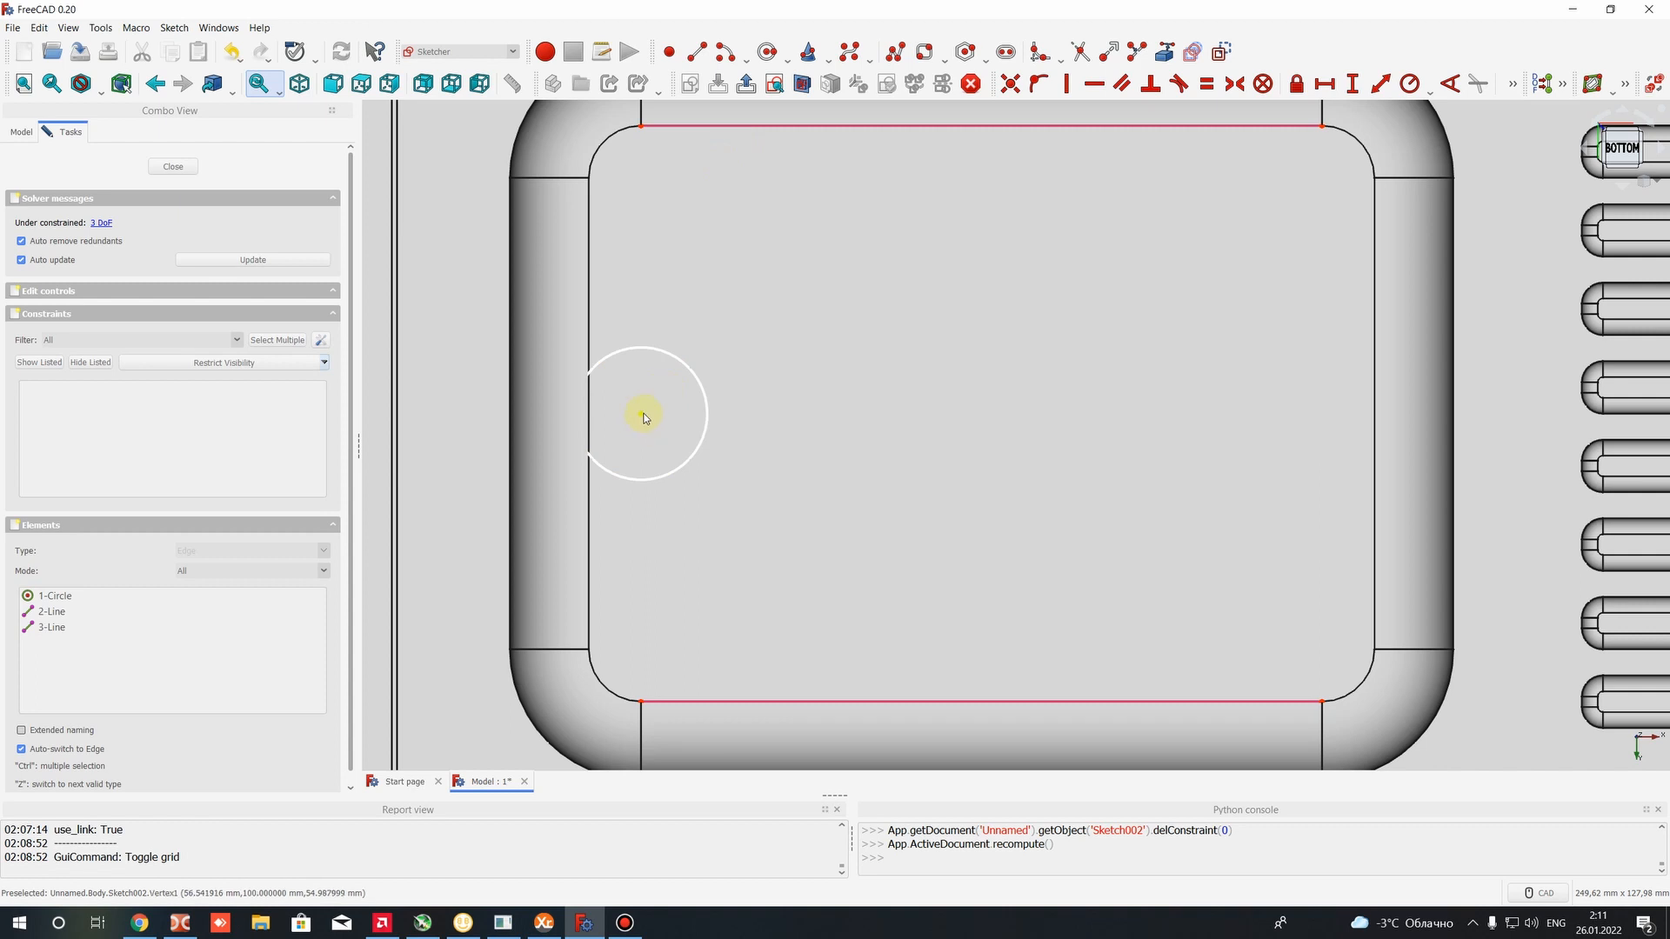
Place a sketch point at about (85.5, -99.5) in the left half of the basin and move the circle to the basin's right half
{"action": "left_click", "coordinate": [669, 51]}
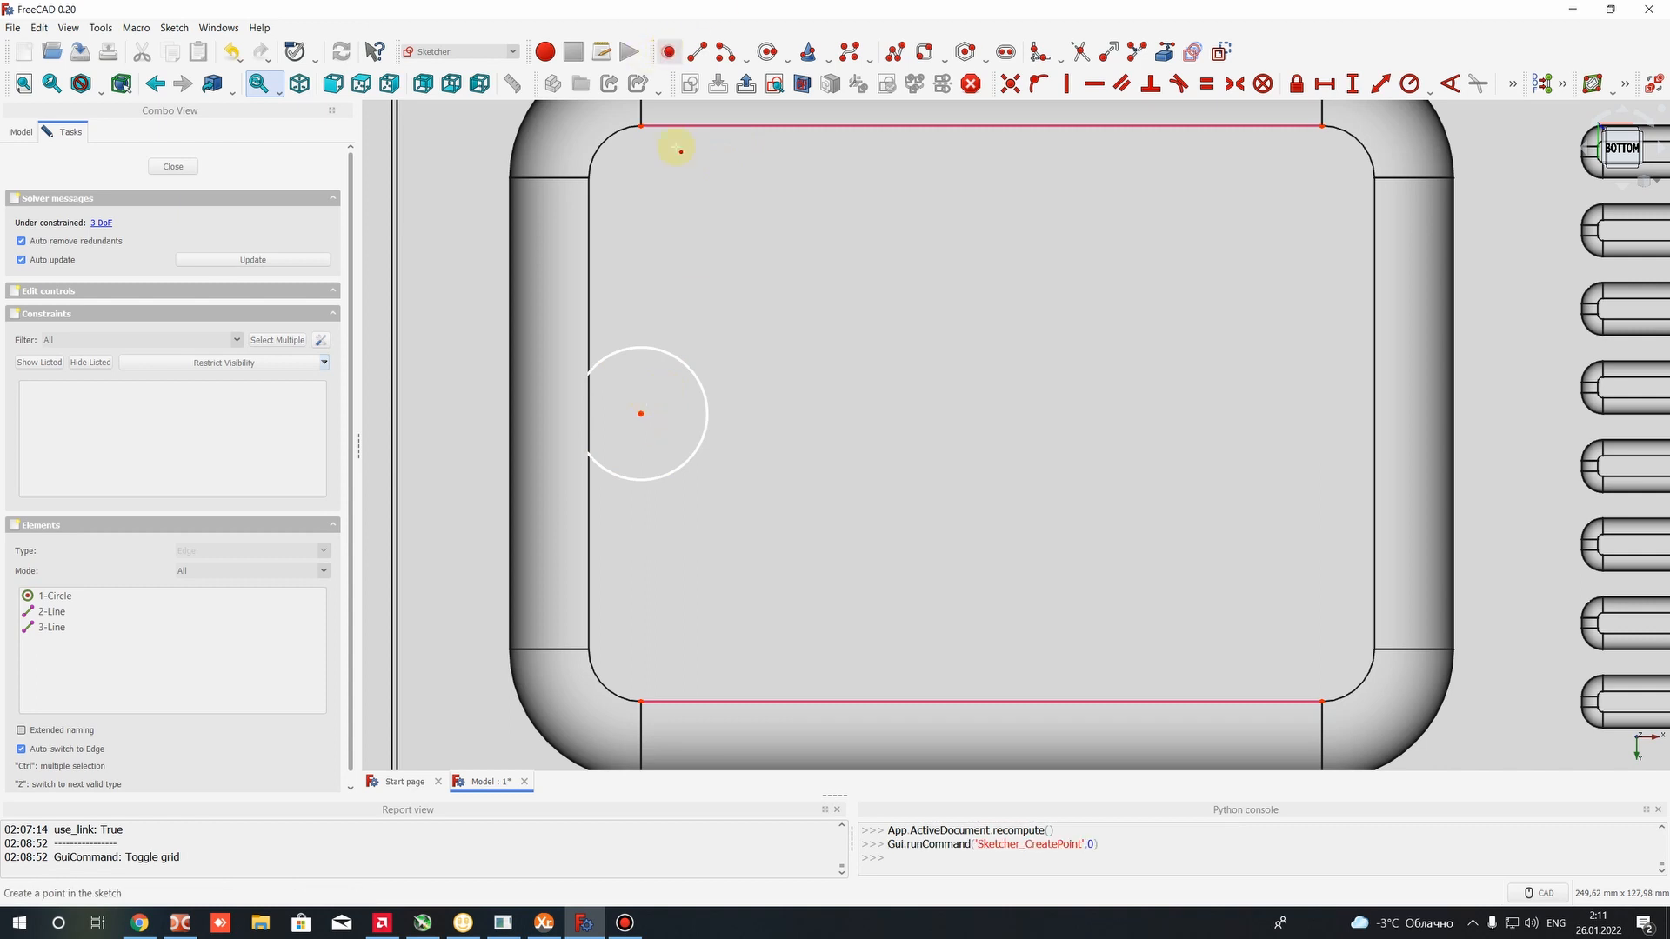
{"action": "left_click", "coordinate": [792, 410]}
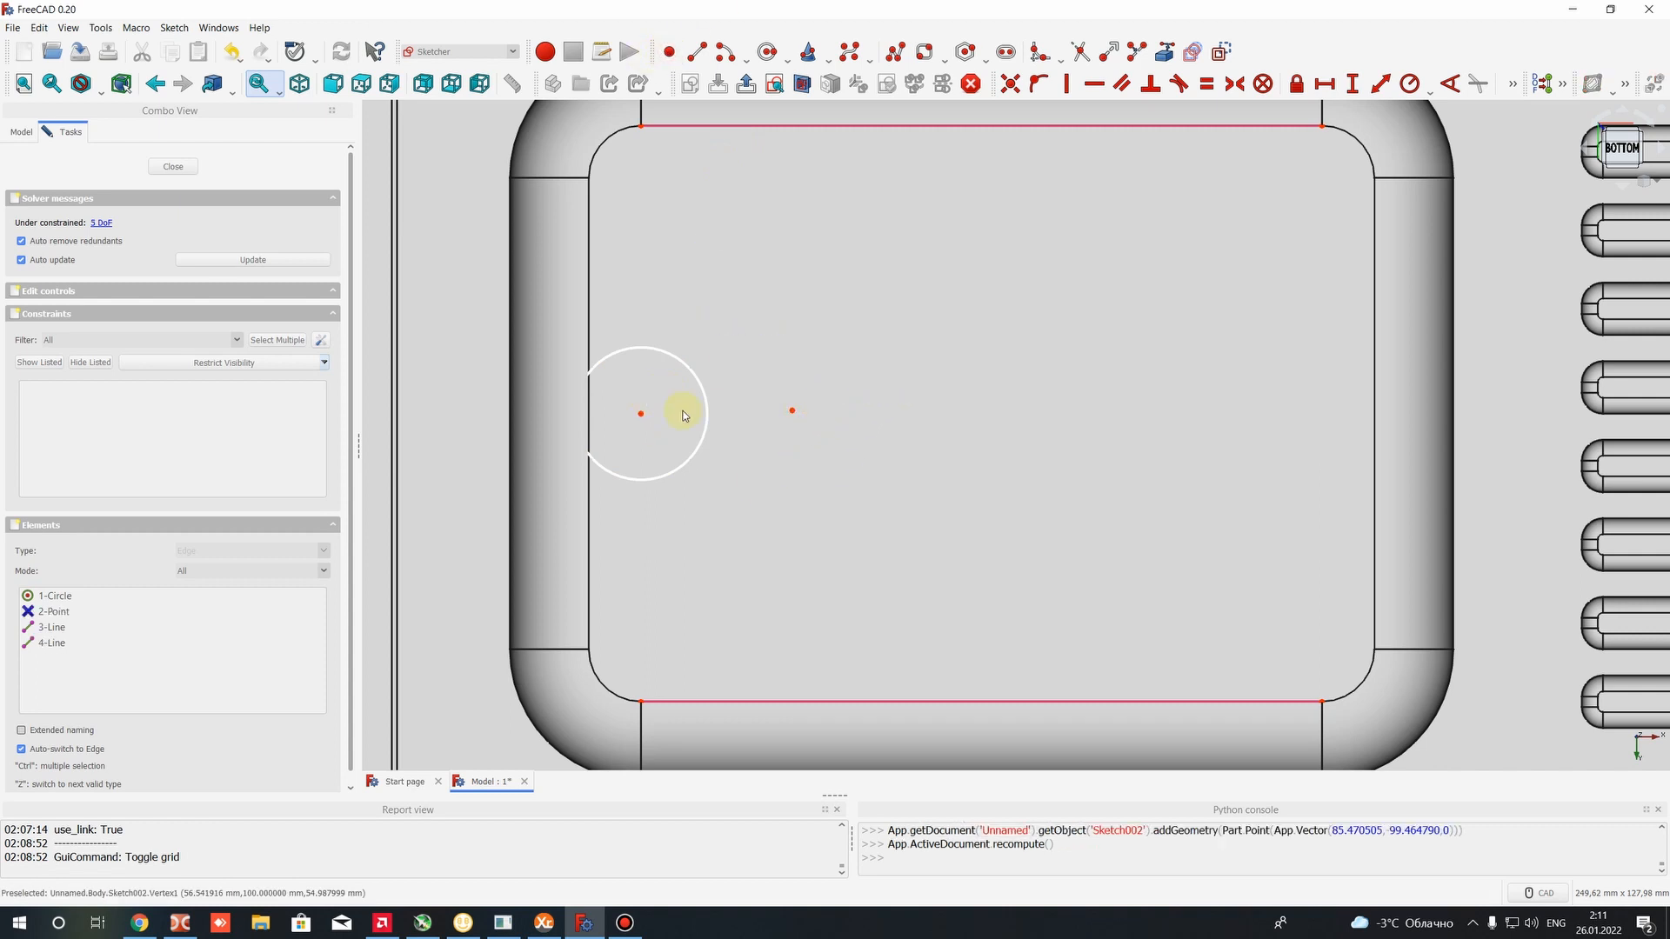
{"action": "left_click_drag", "start_coordinate": [641, 416], "coordinate": [1131, 326]}
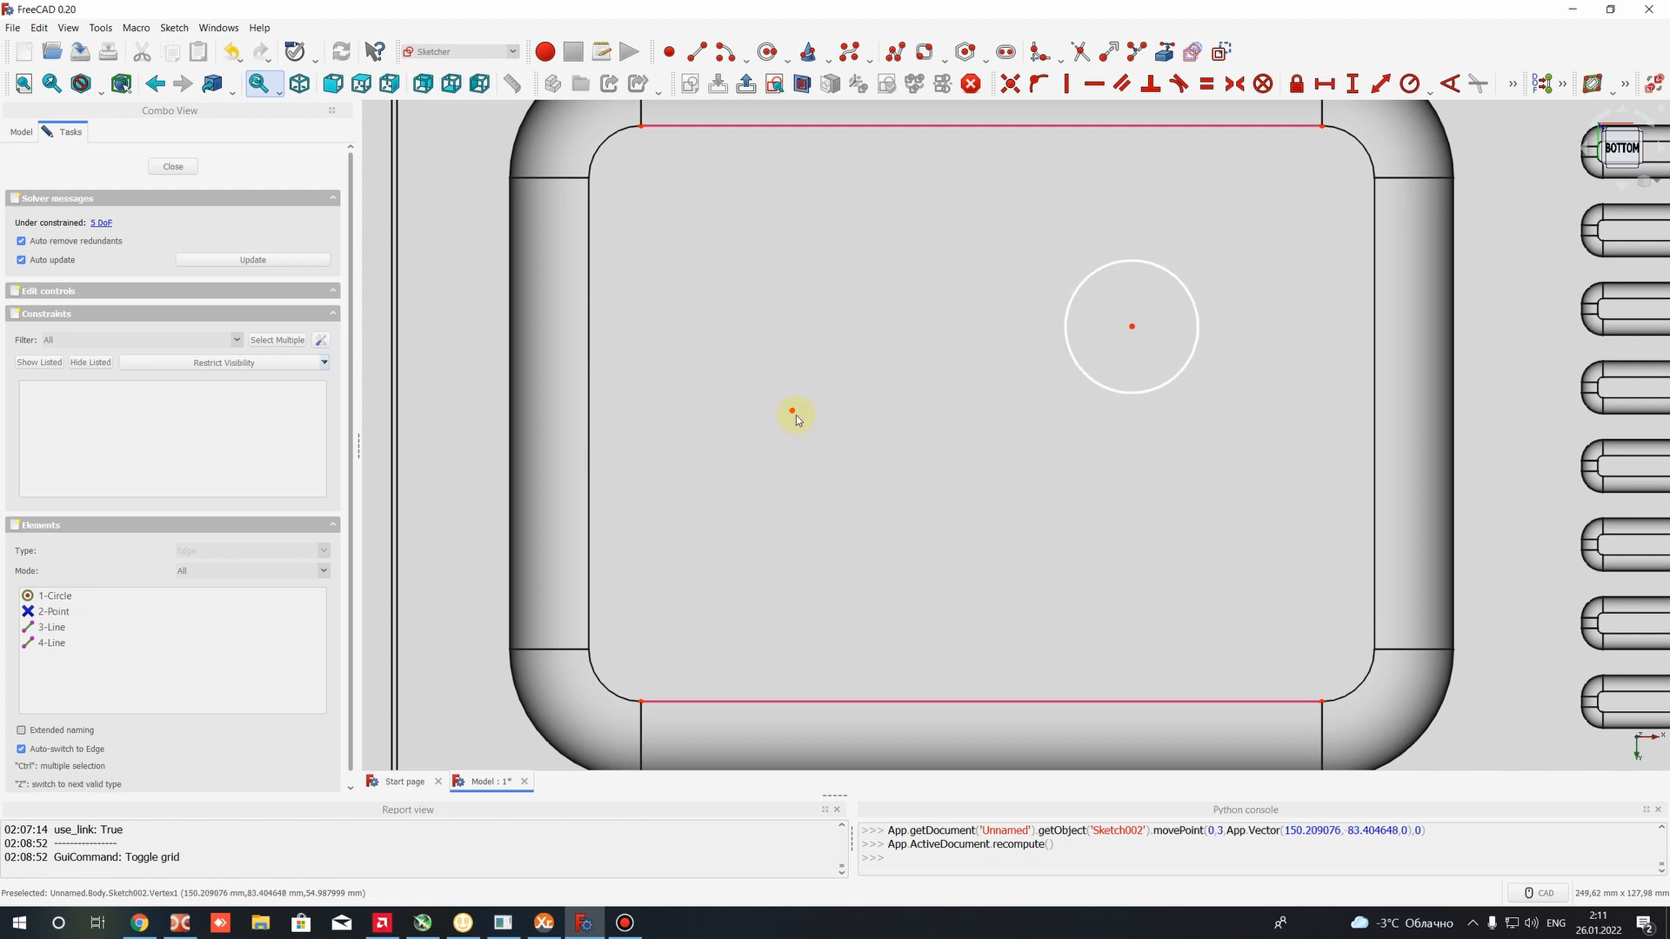
Constrain the sketch point symmetrically between the left endpoints of the upper and lower projected edges
{"action": "scroll", "coordinate": [797, 545], "scroll_direction": "down", "scroll_amount": 2}
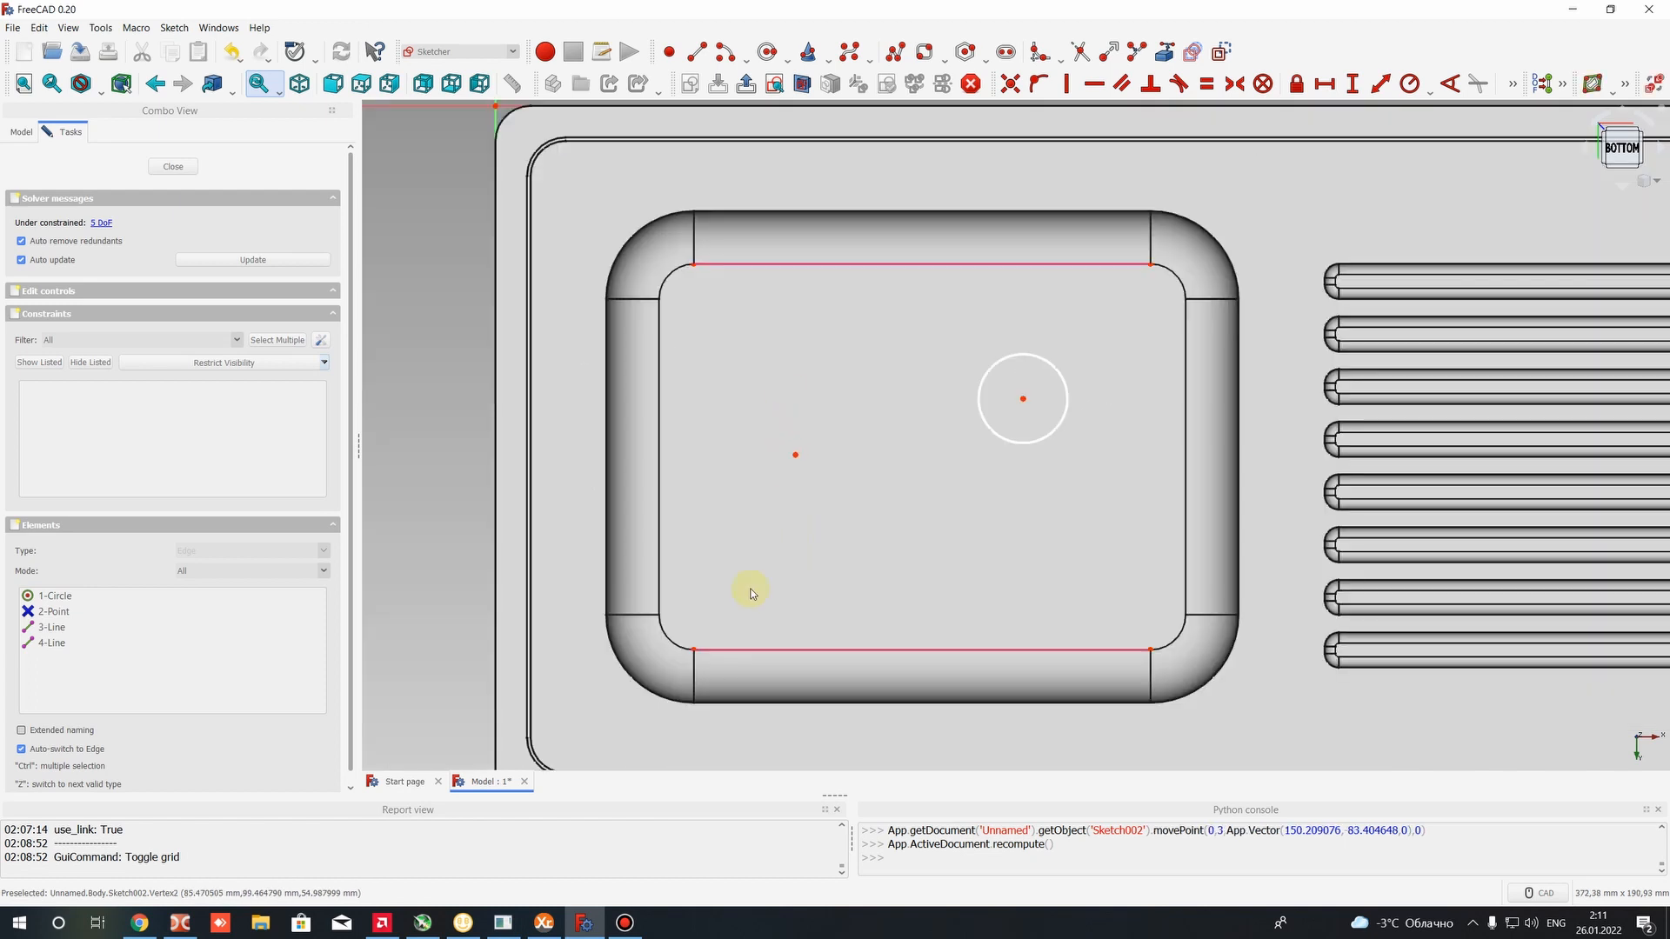
{"action": "left_click", "coordinate": [693, 649]}
{"action": "left_click", "coordinate": [694, 264]}
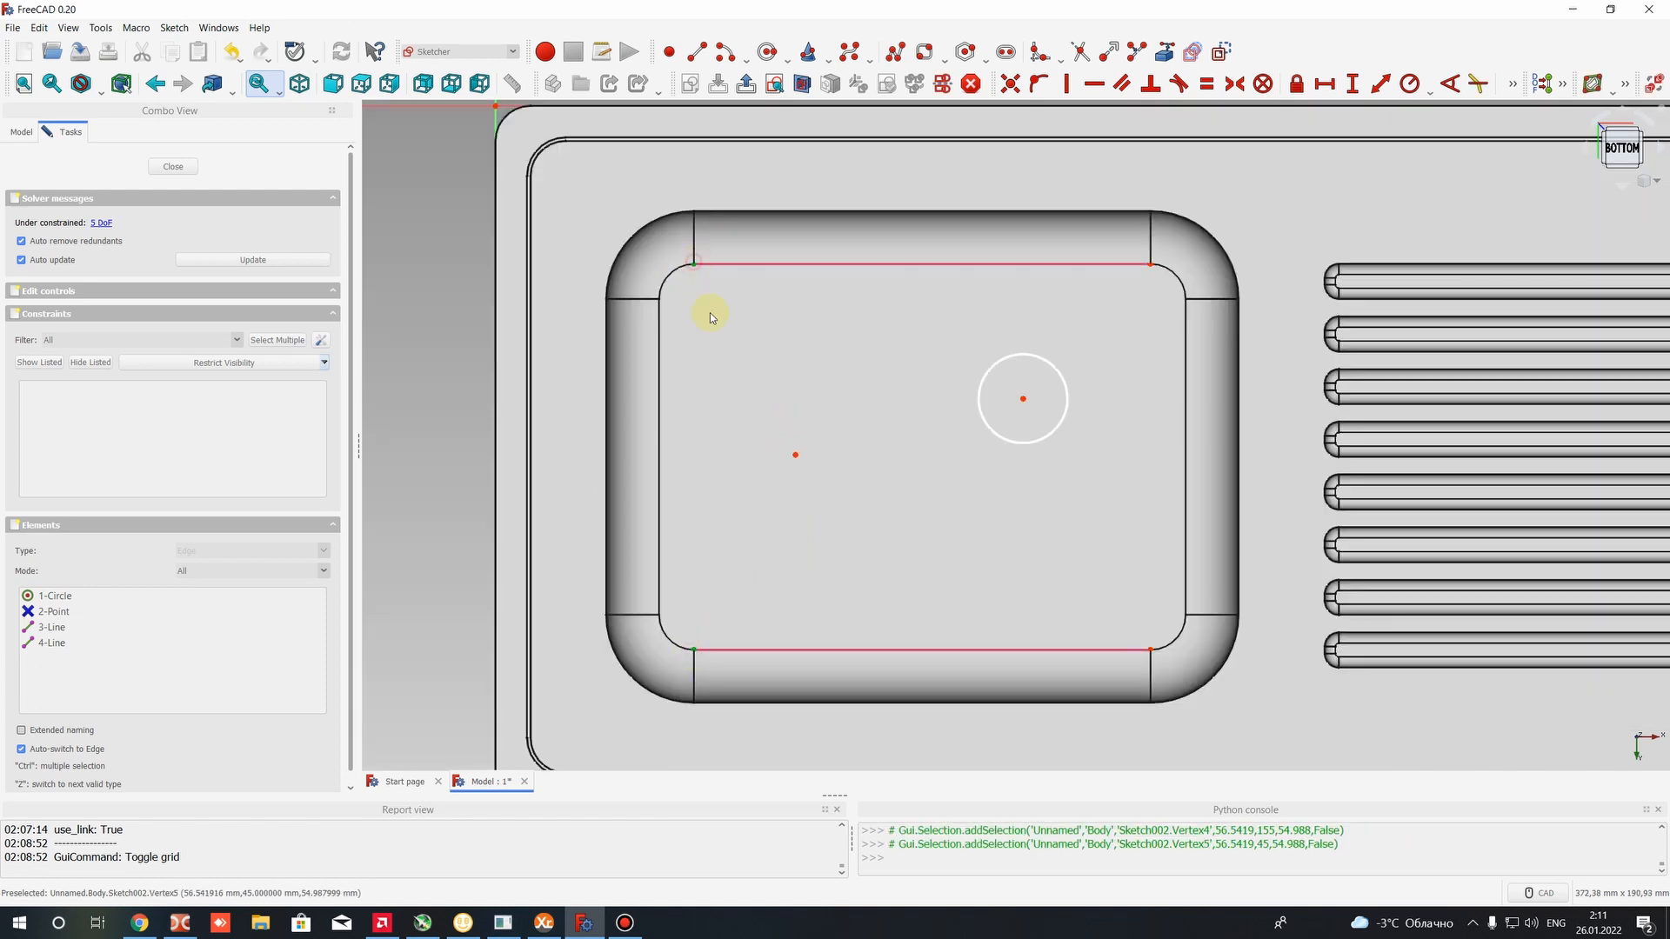
{"action": "left_click", "coordinate": [795, 456]}
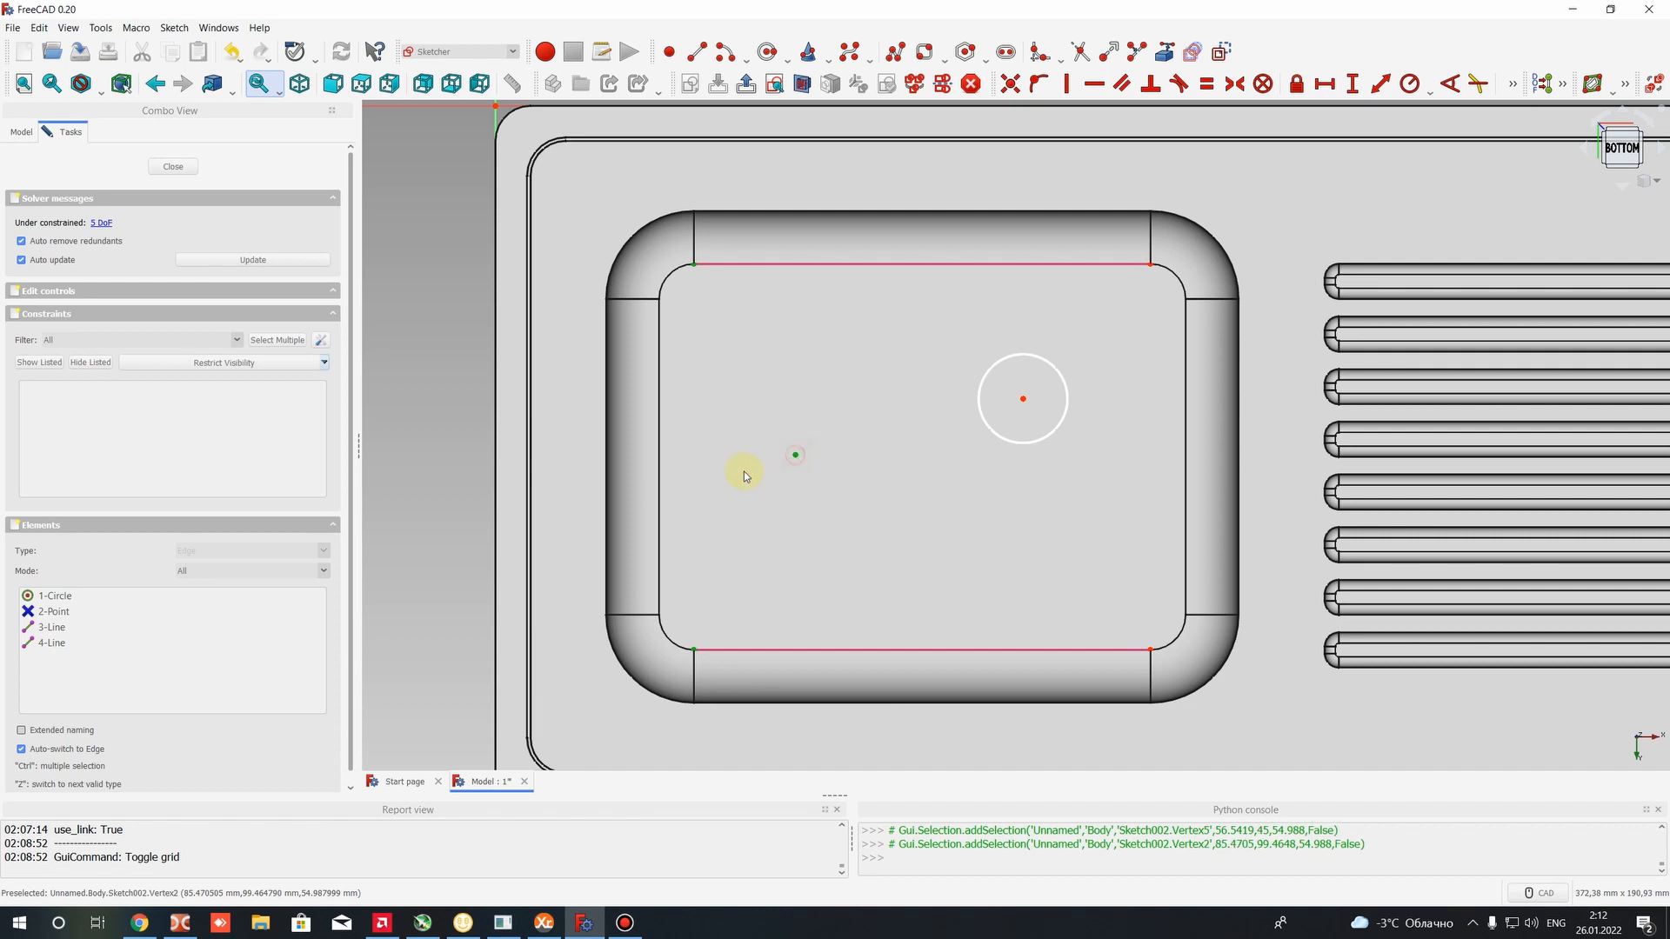
{"action": "left_click", "coordinate": [1234, 84]}
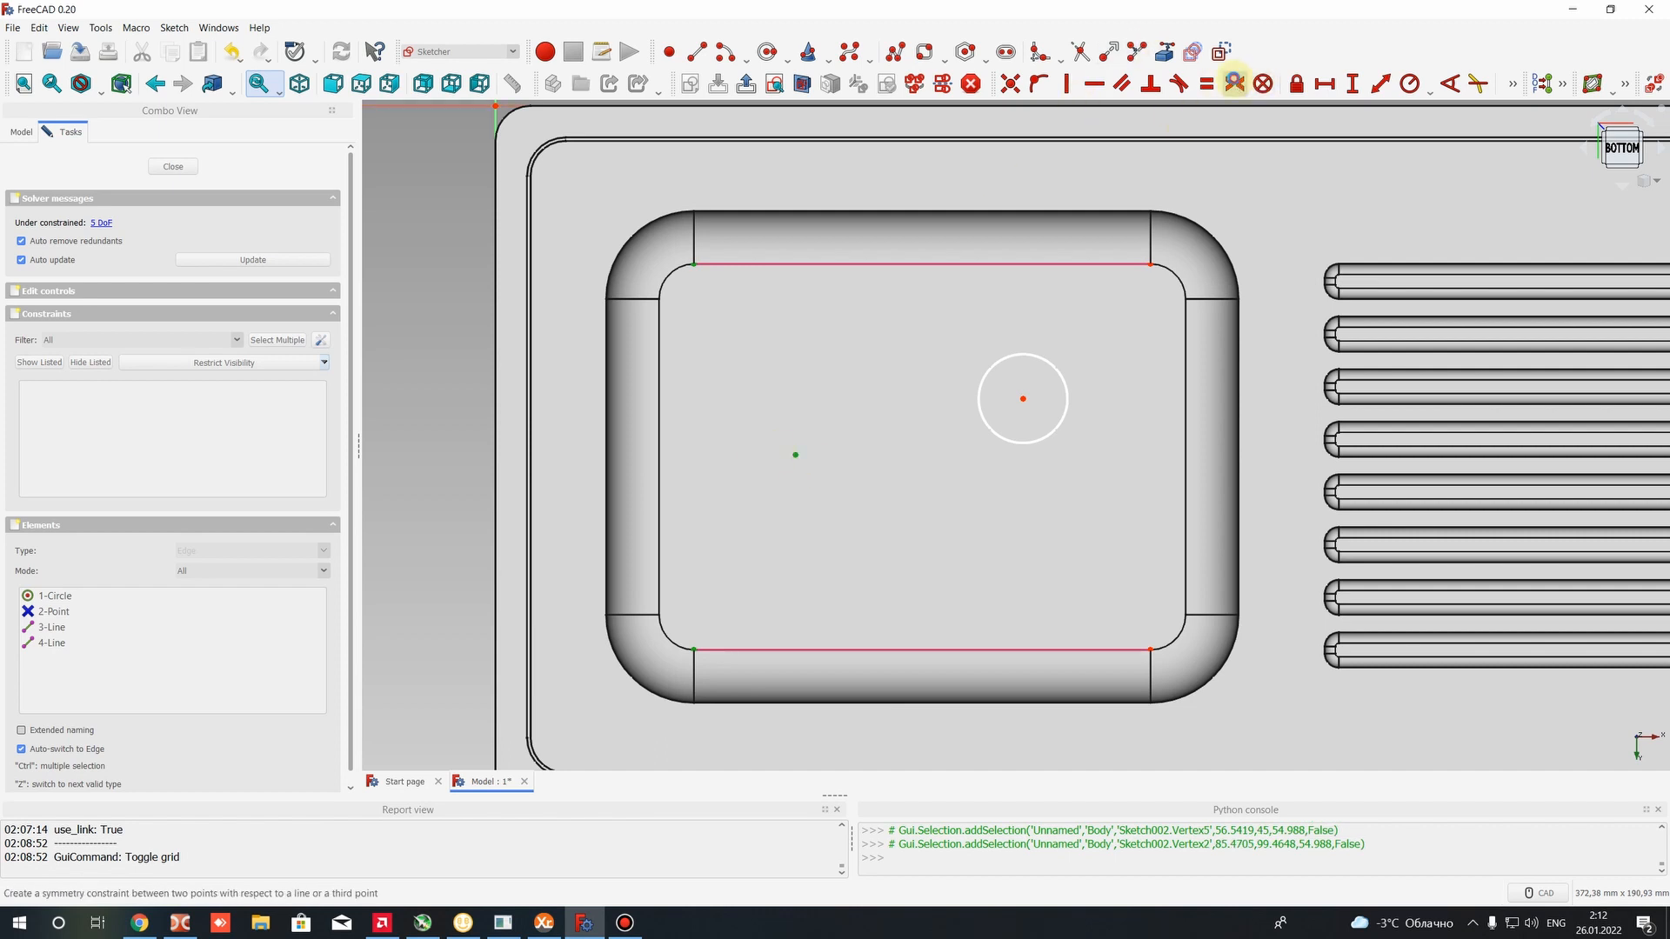
{"action": "left_click", "coordinate": [693, 459]}
{"action": "left_click", "coordinate": [779, 462]}
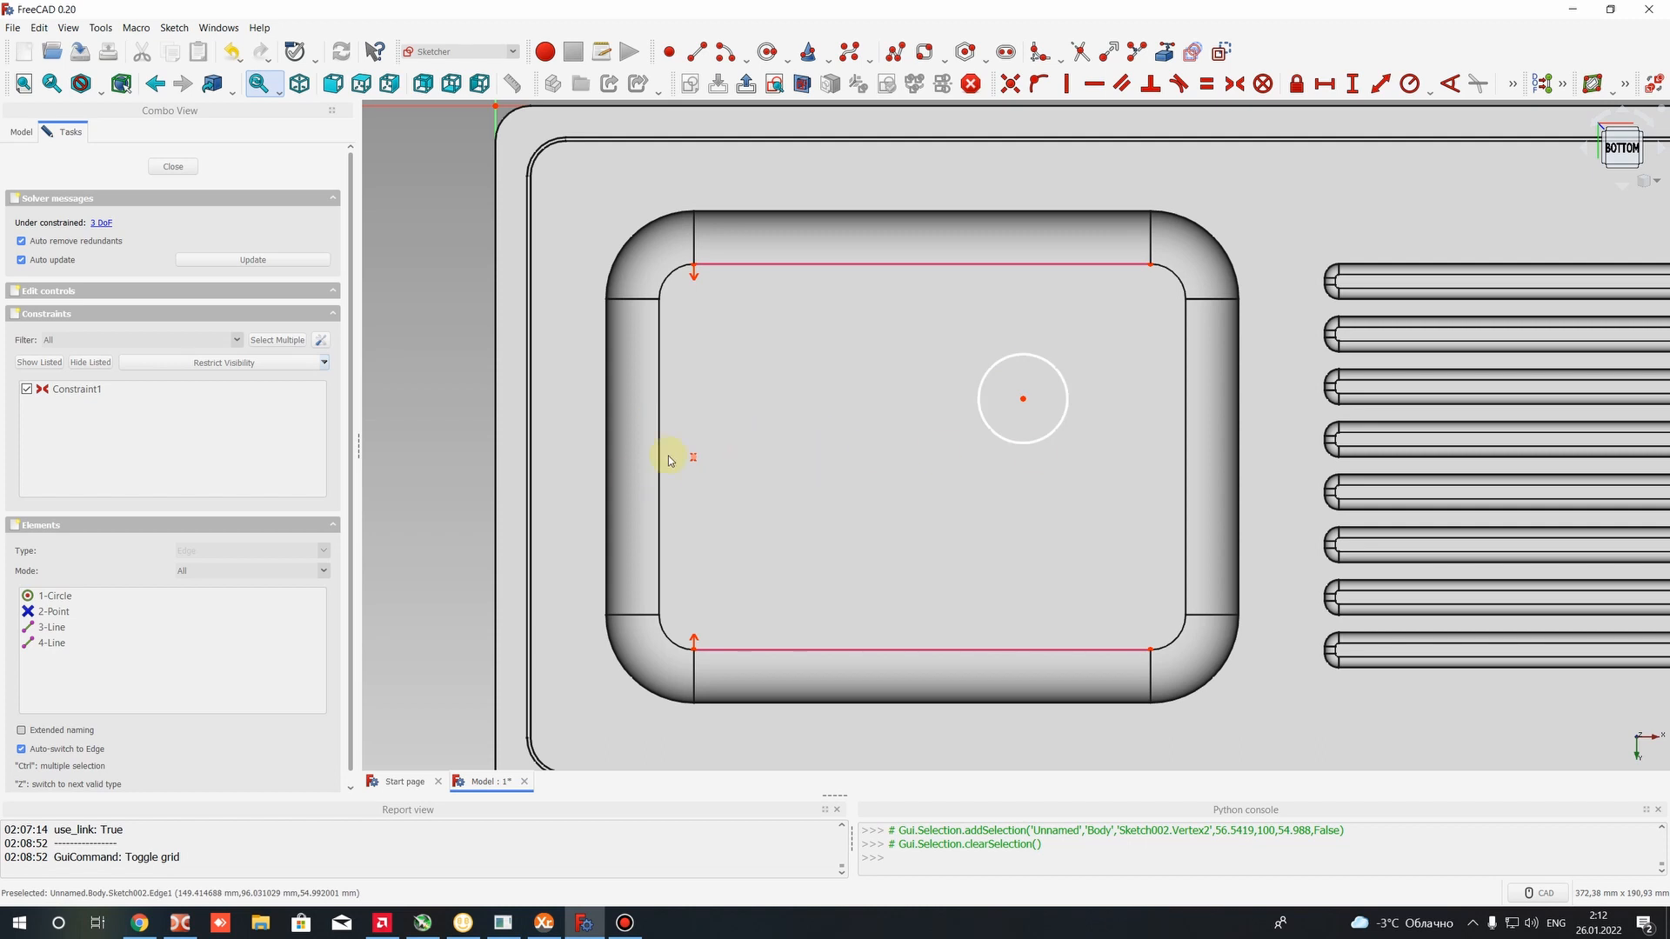
Toggle the sketch's dimensional constraints from driving to reference mode
{"action": "left_click", "coordinate": [101, 28]}
{"action": "mouse_move", "coordinate": [162, 29]}
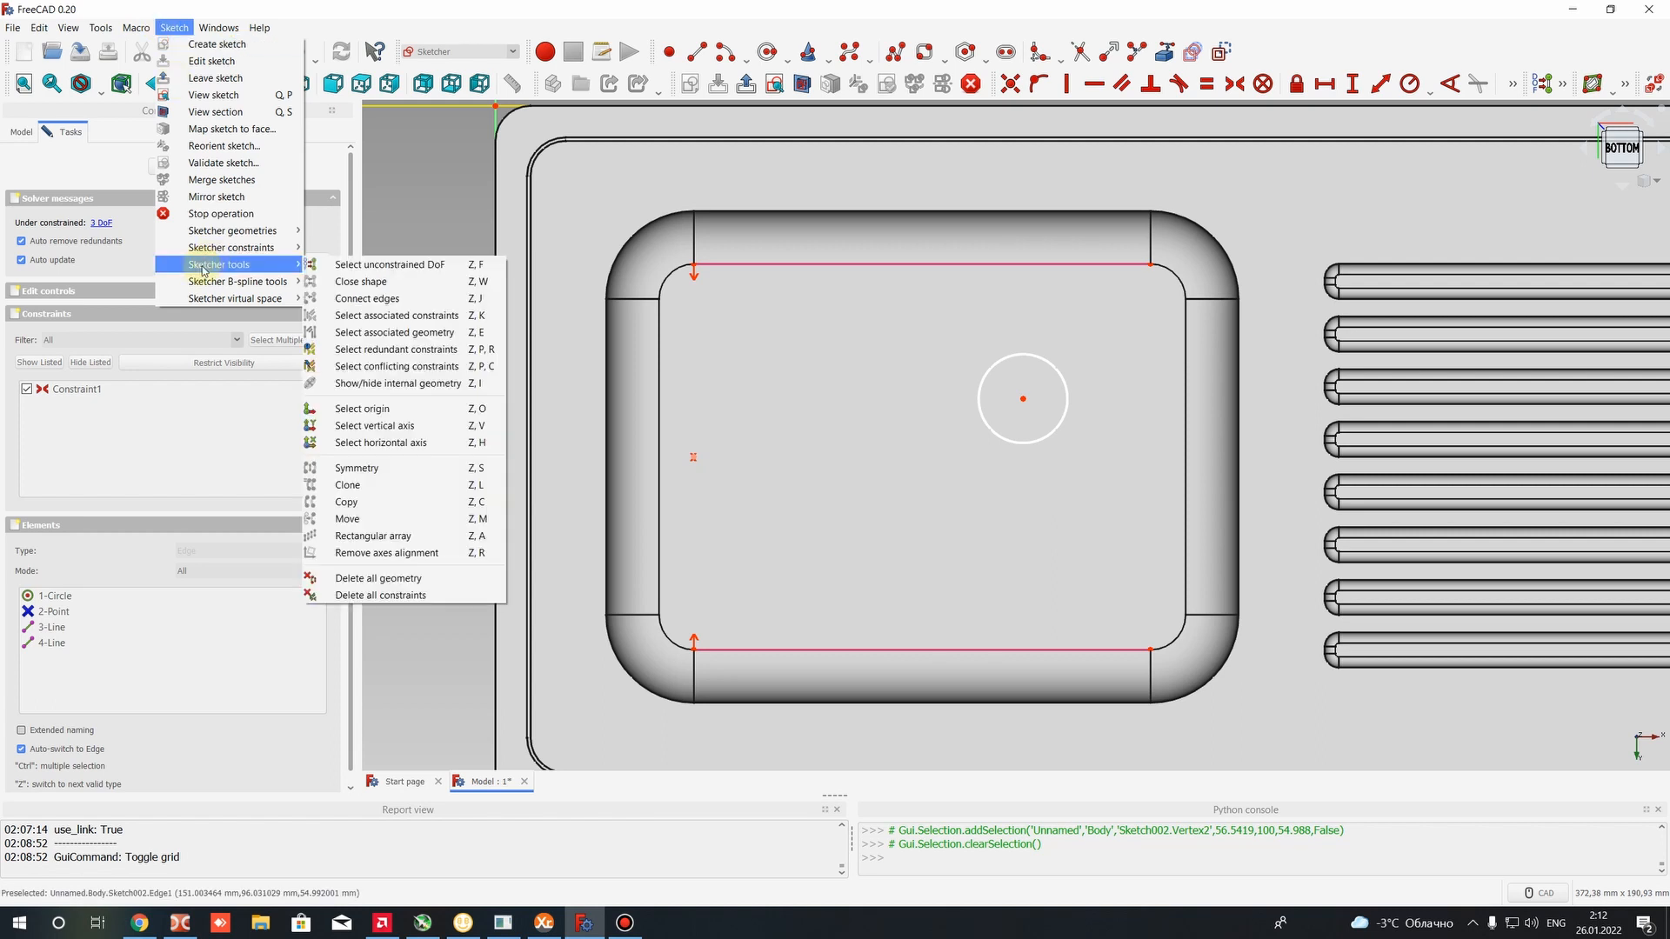
{"action": "mouse_move", "coordinate": [254, 278]}
{"action": "mouse_move", "coordinate": [250, 235]}
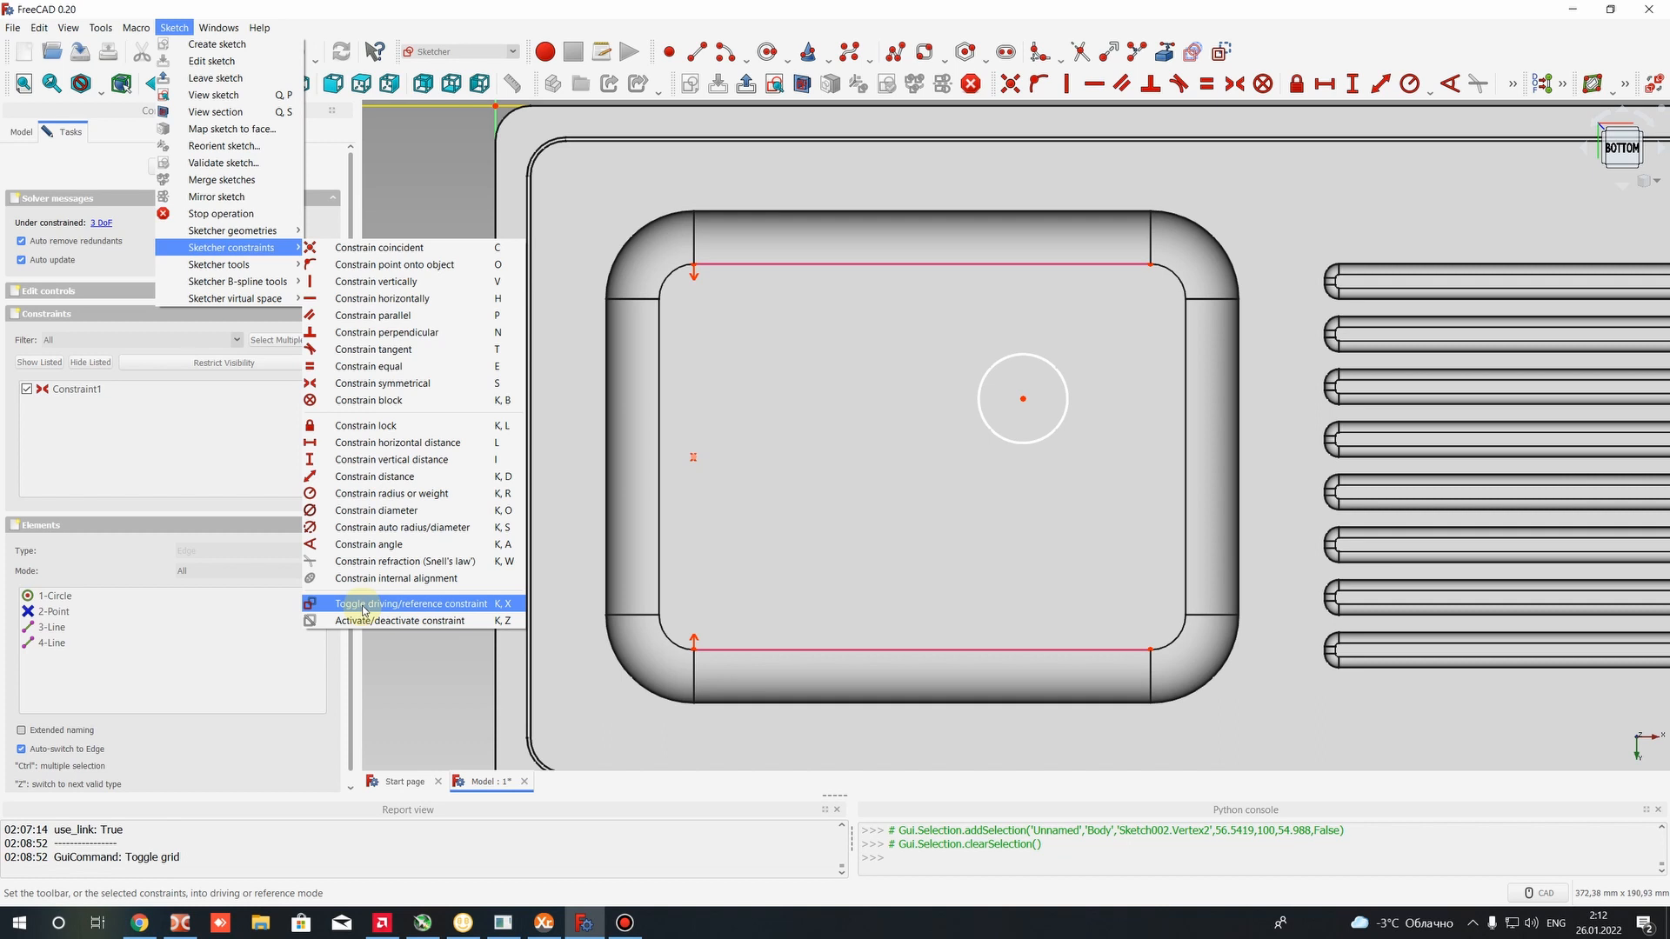
{"action": "left_click", "coordinate": [364, 607]}
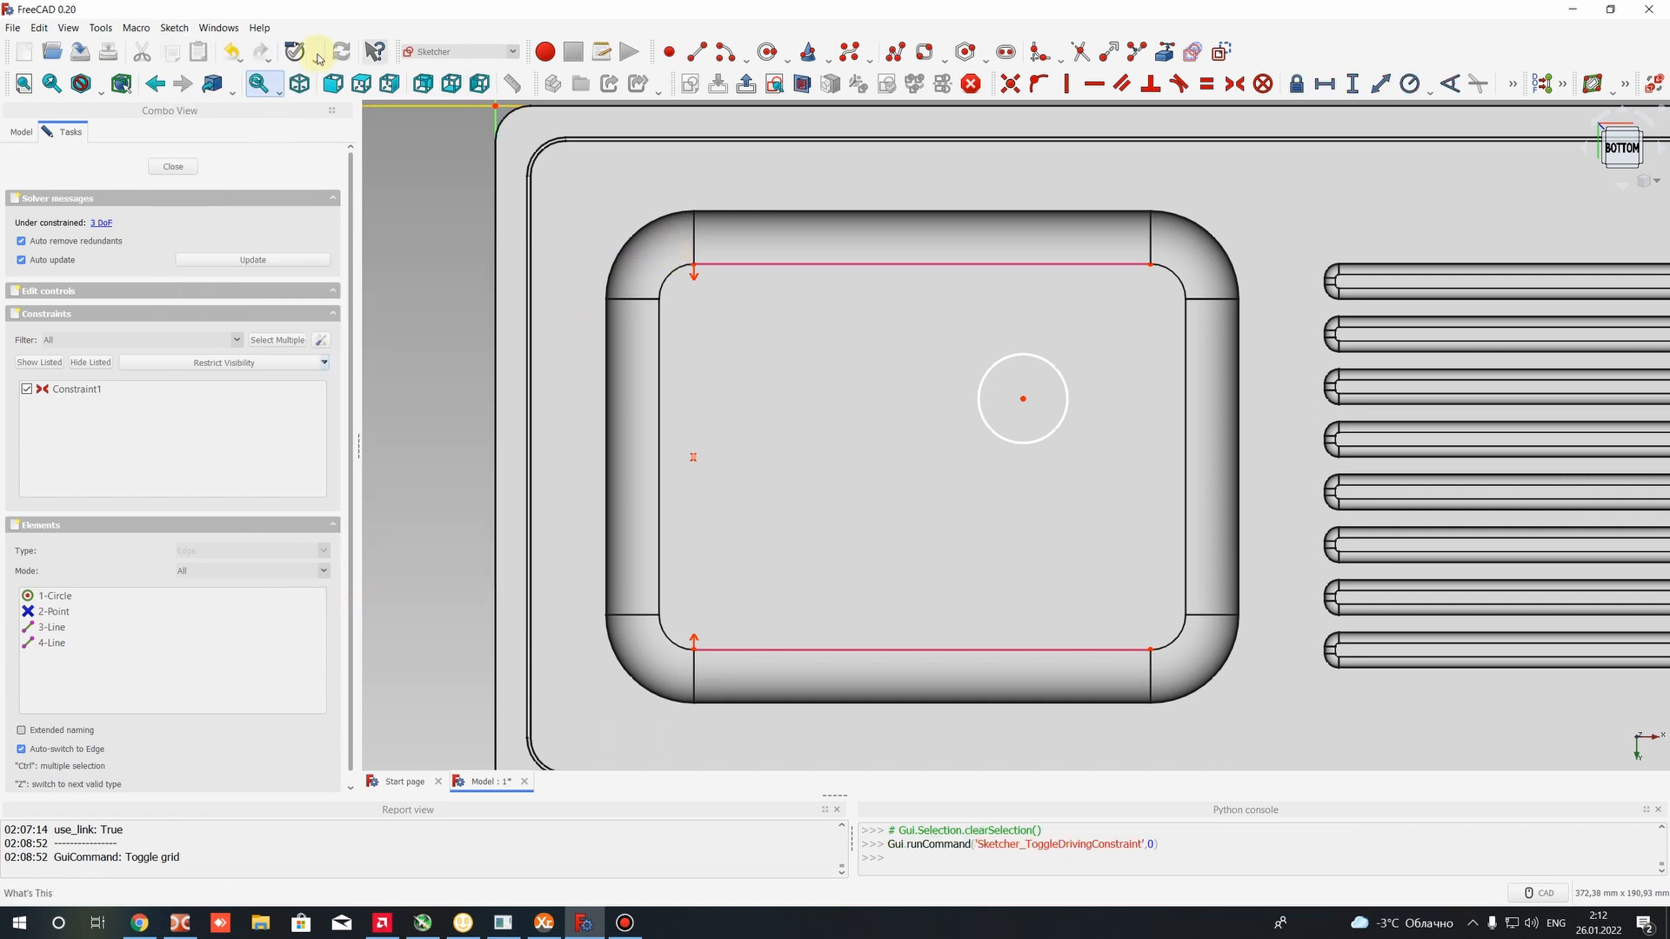
Turn on construction geometry mode and draw a horizontal line from the symmetric point to the basin floor's right side
{"action": "left_click", "coordinate": [178, 28]}
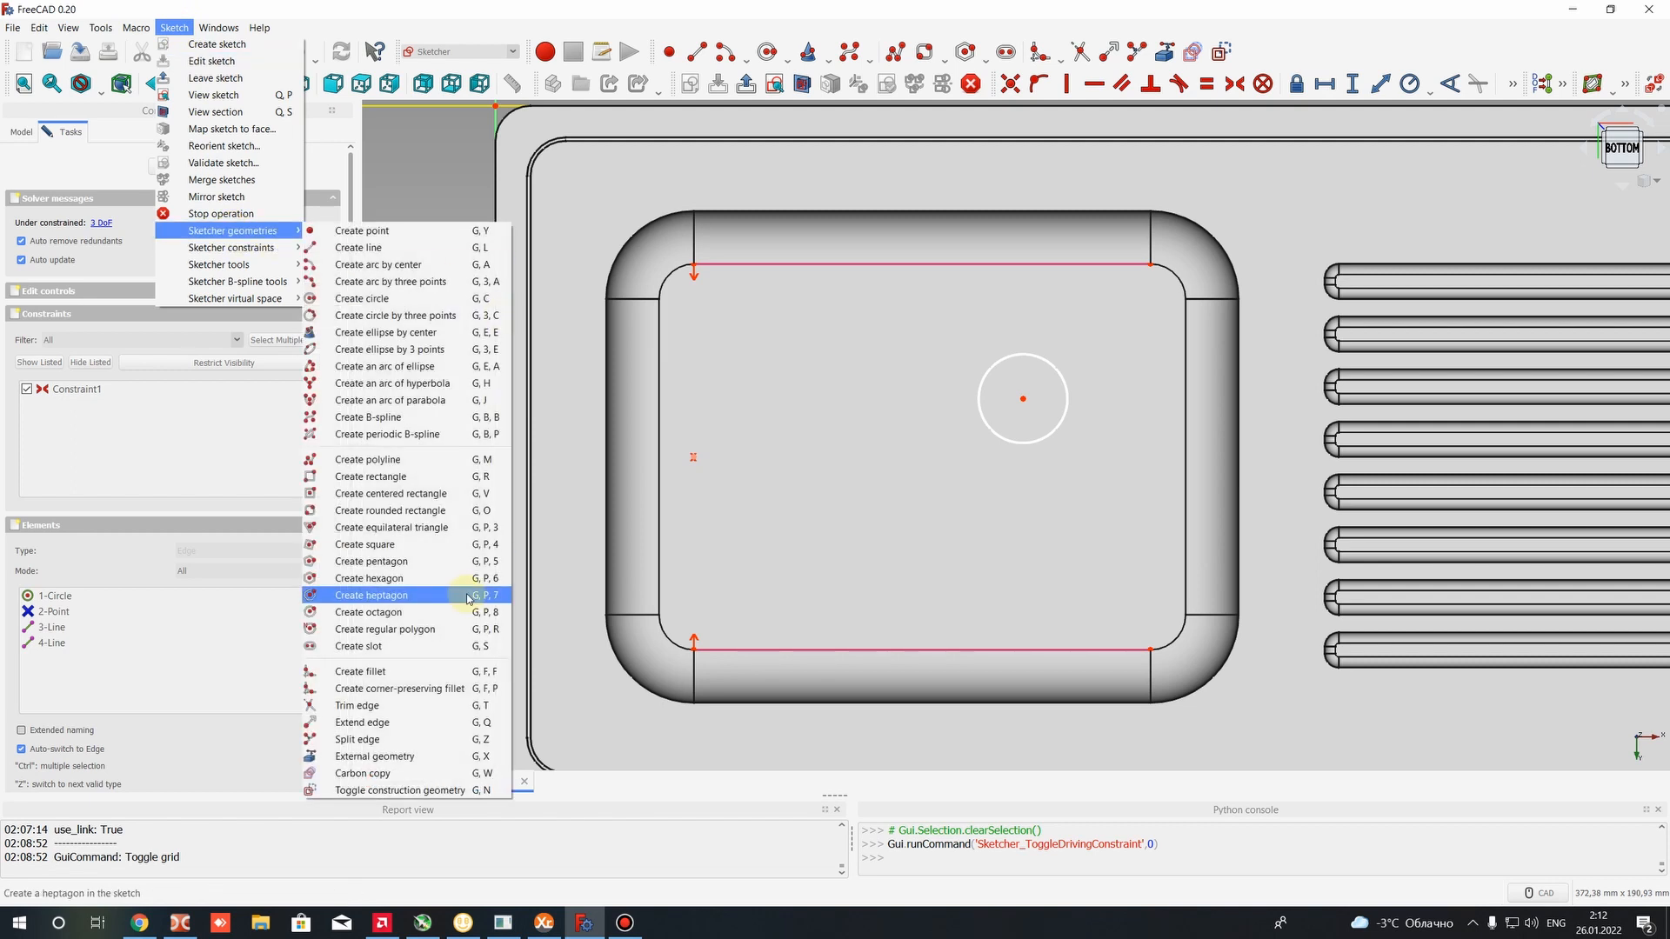
{"action": "left_click", "coordinate": [426, 792]}
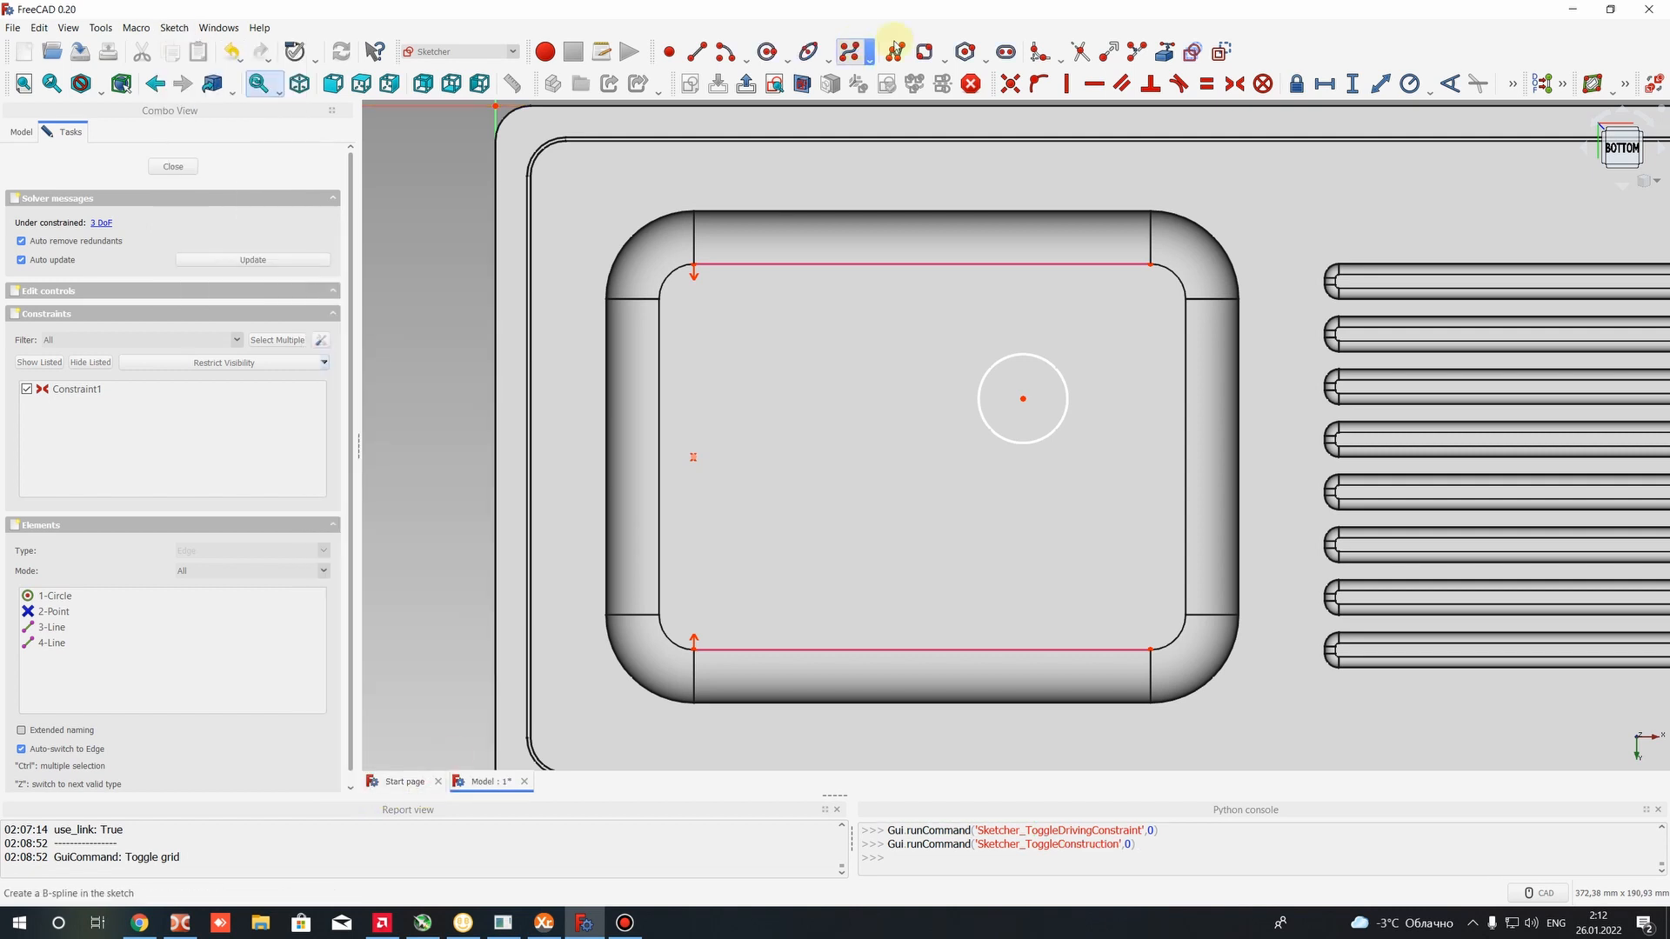
{"action": "left_click", "coordinate": [697, 54]}
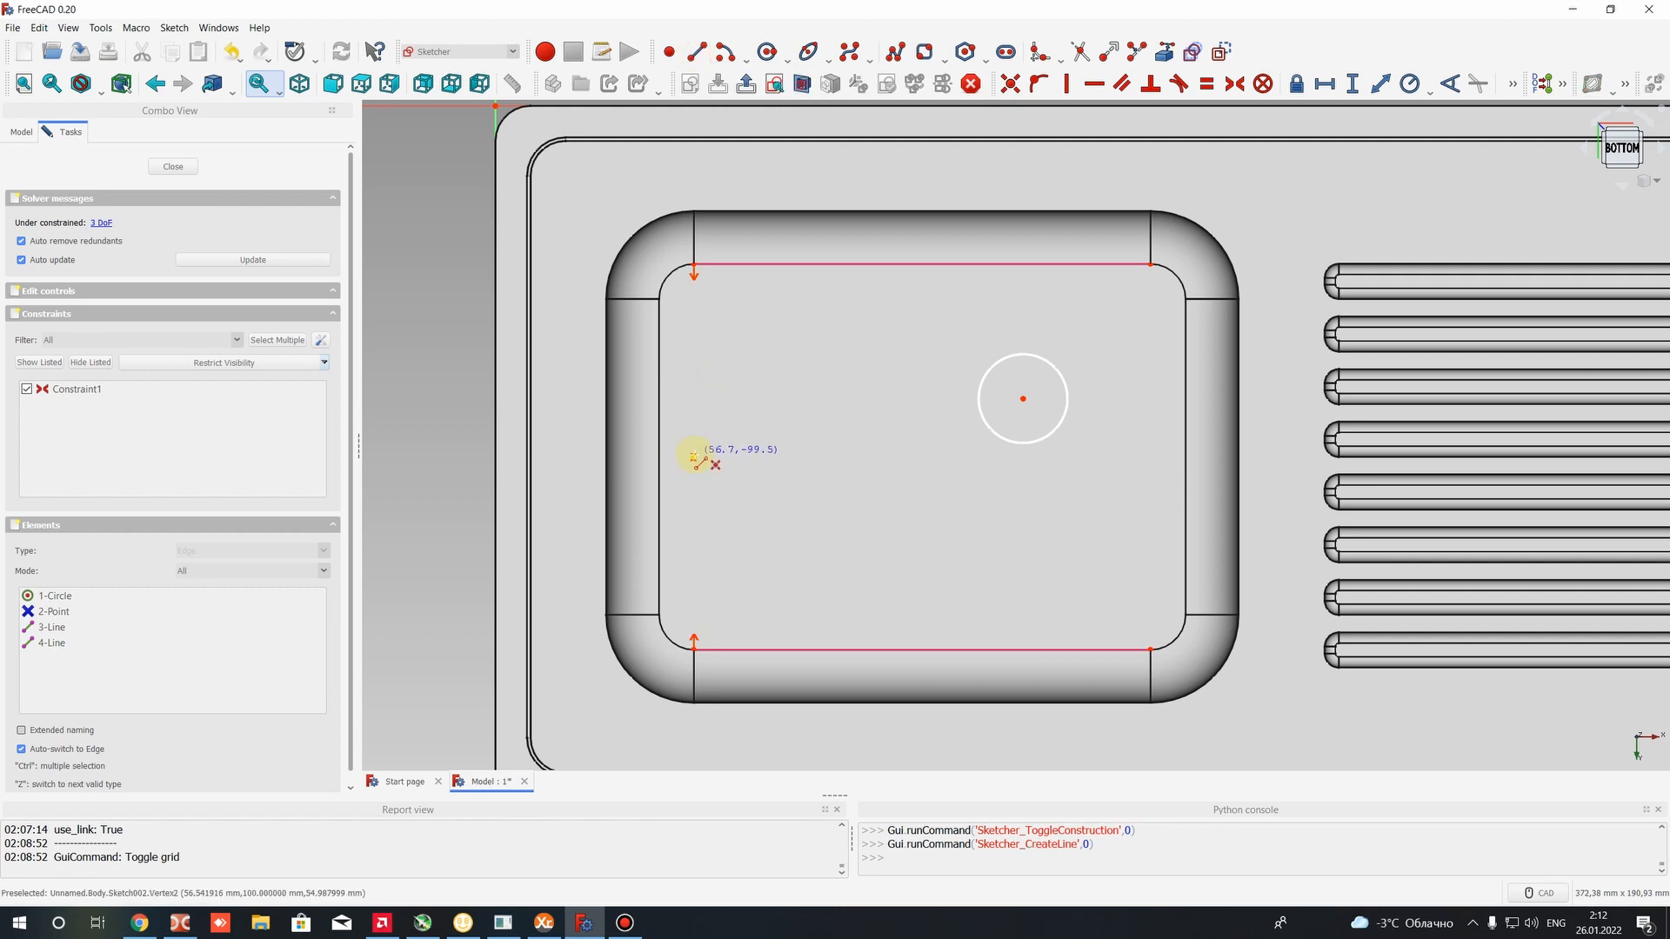
{"action": "left_click", "coordinate": [694, 457]}
{"action": "left_click", "coordinate": [1159, 456]}
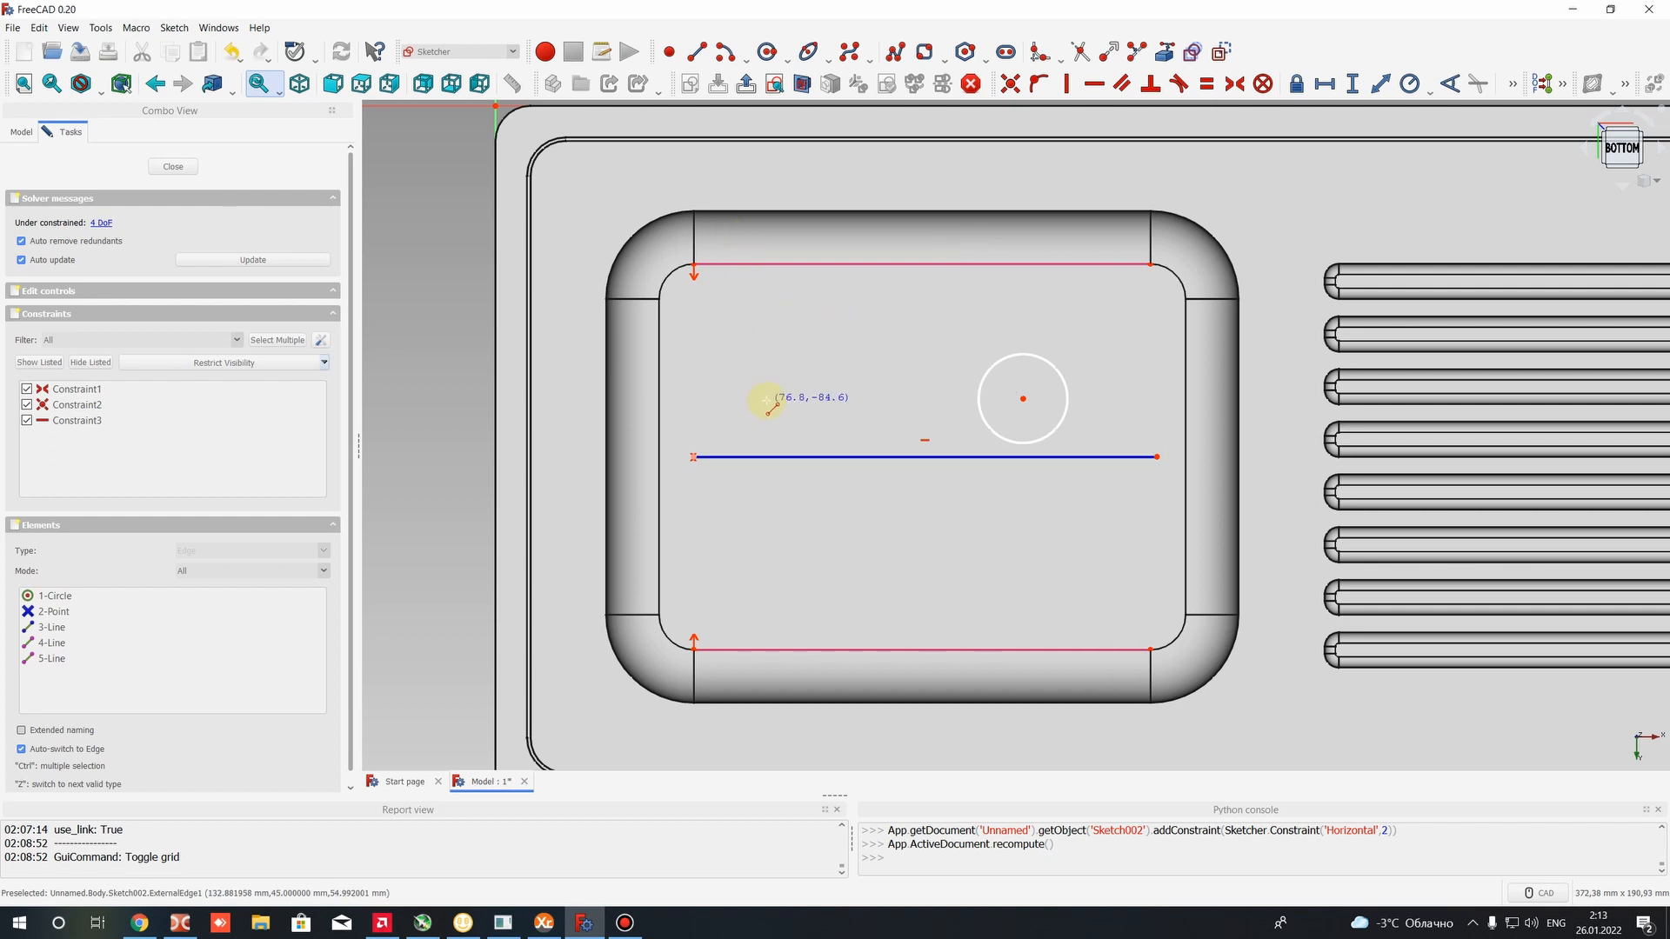
Draw a vertical construction line crossing the horizontal one near the middle of the basin floor and adjust its upper end
{"action": "left_click", "coordinate": [927, 270]}
{"action": "left_click", "coordinate": [927, 618]}
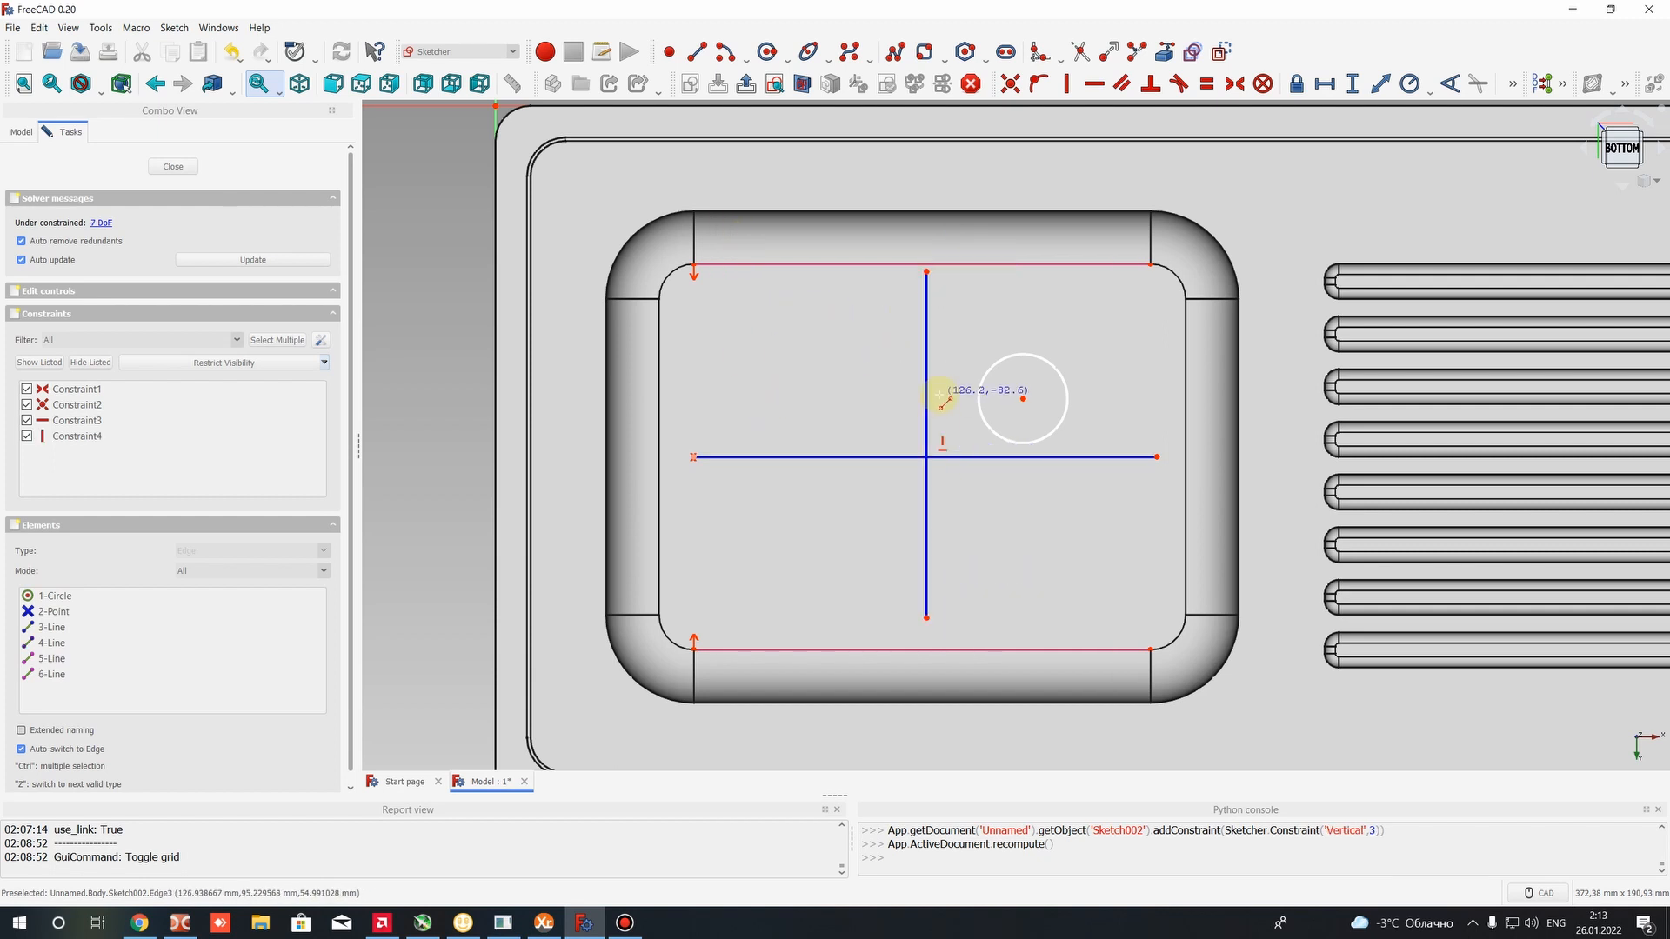
{"action": "left_click_drag", "start_coordinate": [925, 273], "coordinate": [924, 279]}
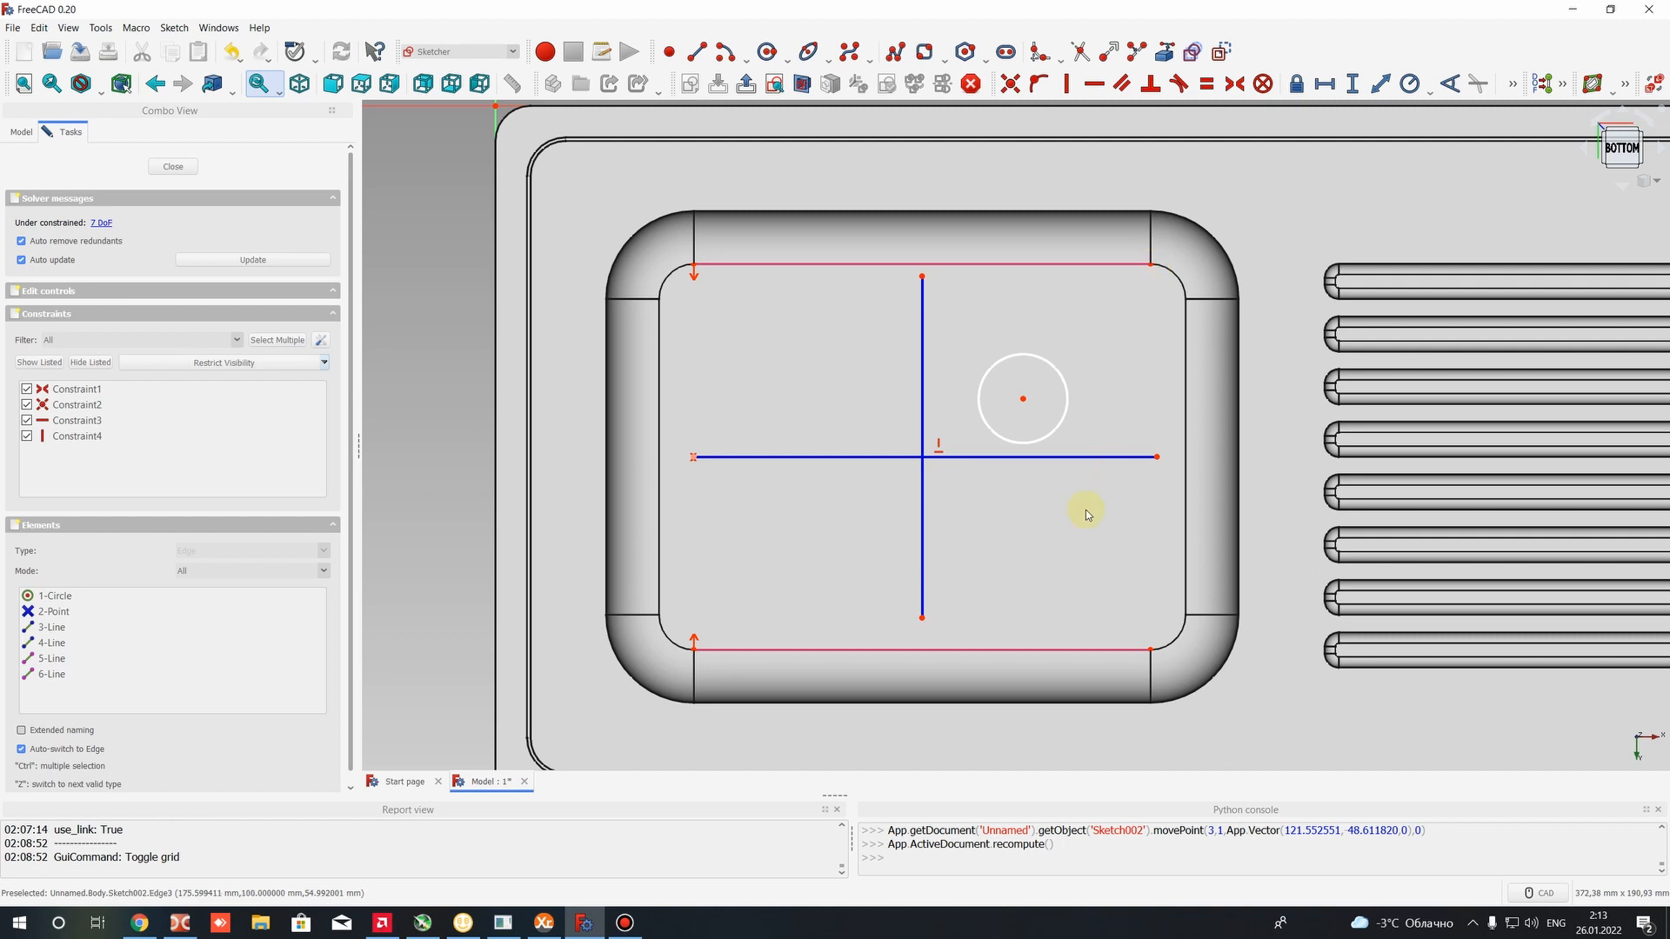
Constrain the vertical line's upper endpoint symmetrically between the two ends of the upper projected edge, and test it by moving the geometry
{"action": "left_click", "coordinate": [693, 264]}
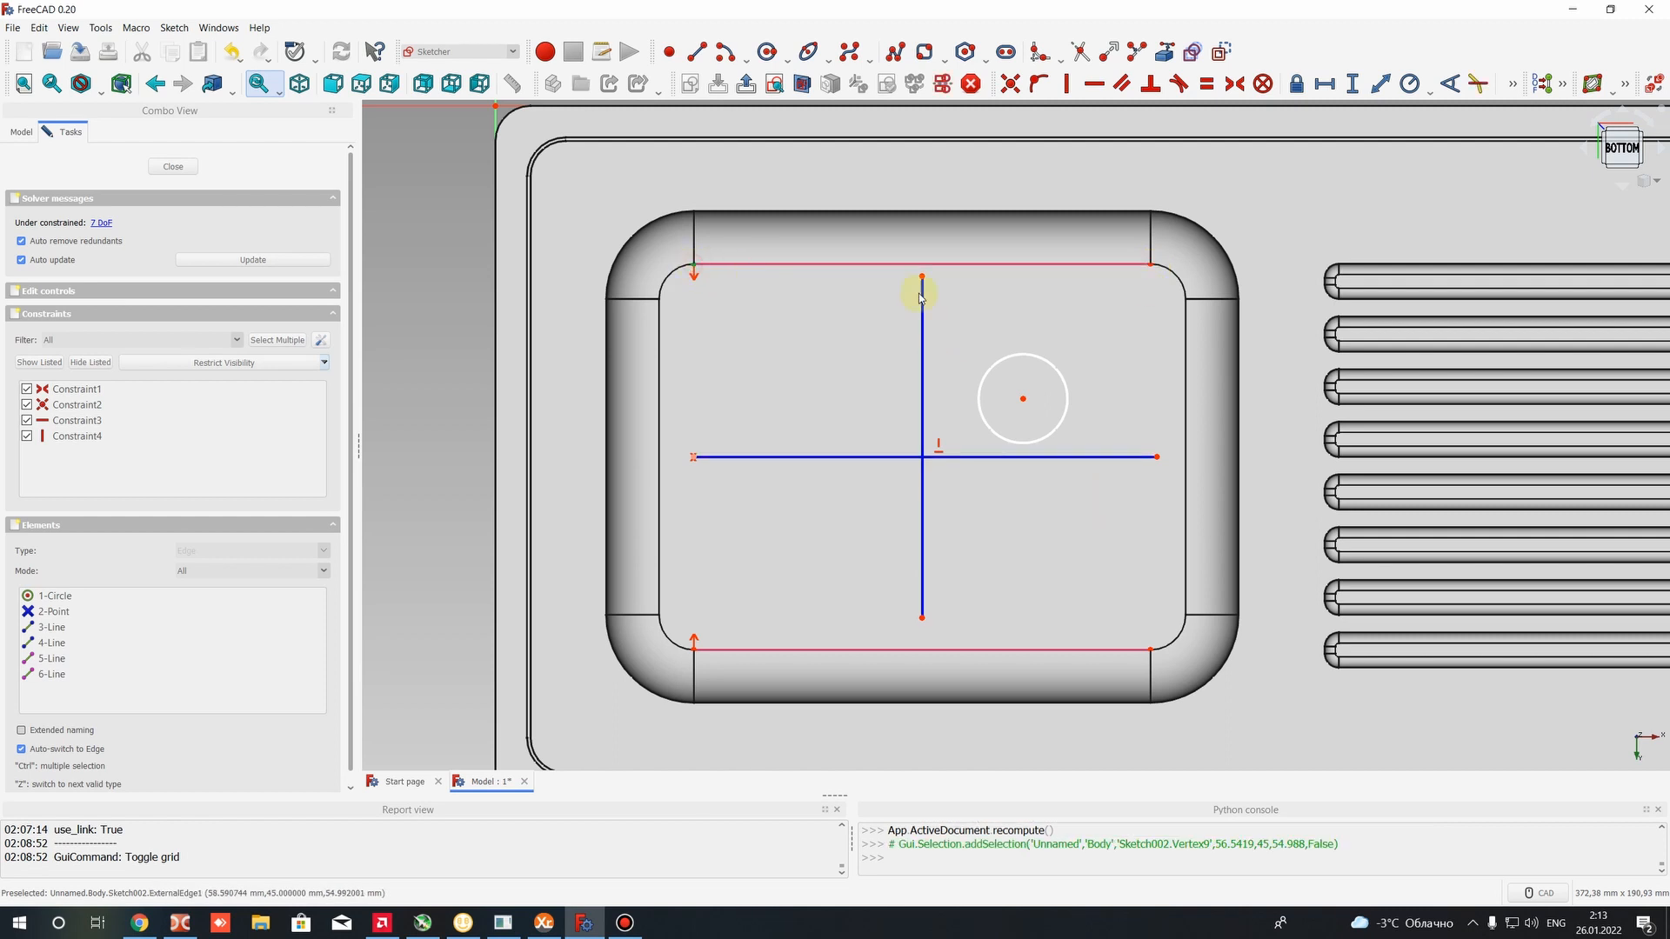
{"action": "left_click", "coordinate": [1151, 263]}
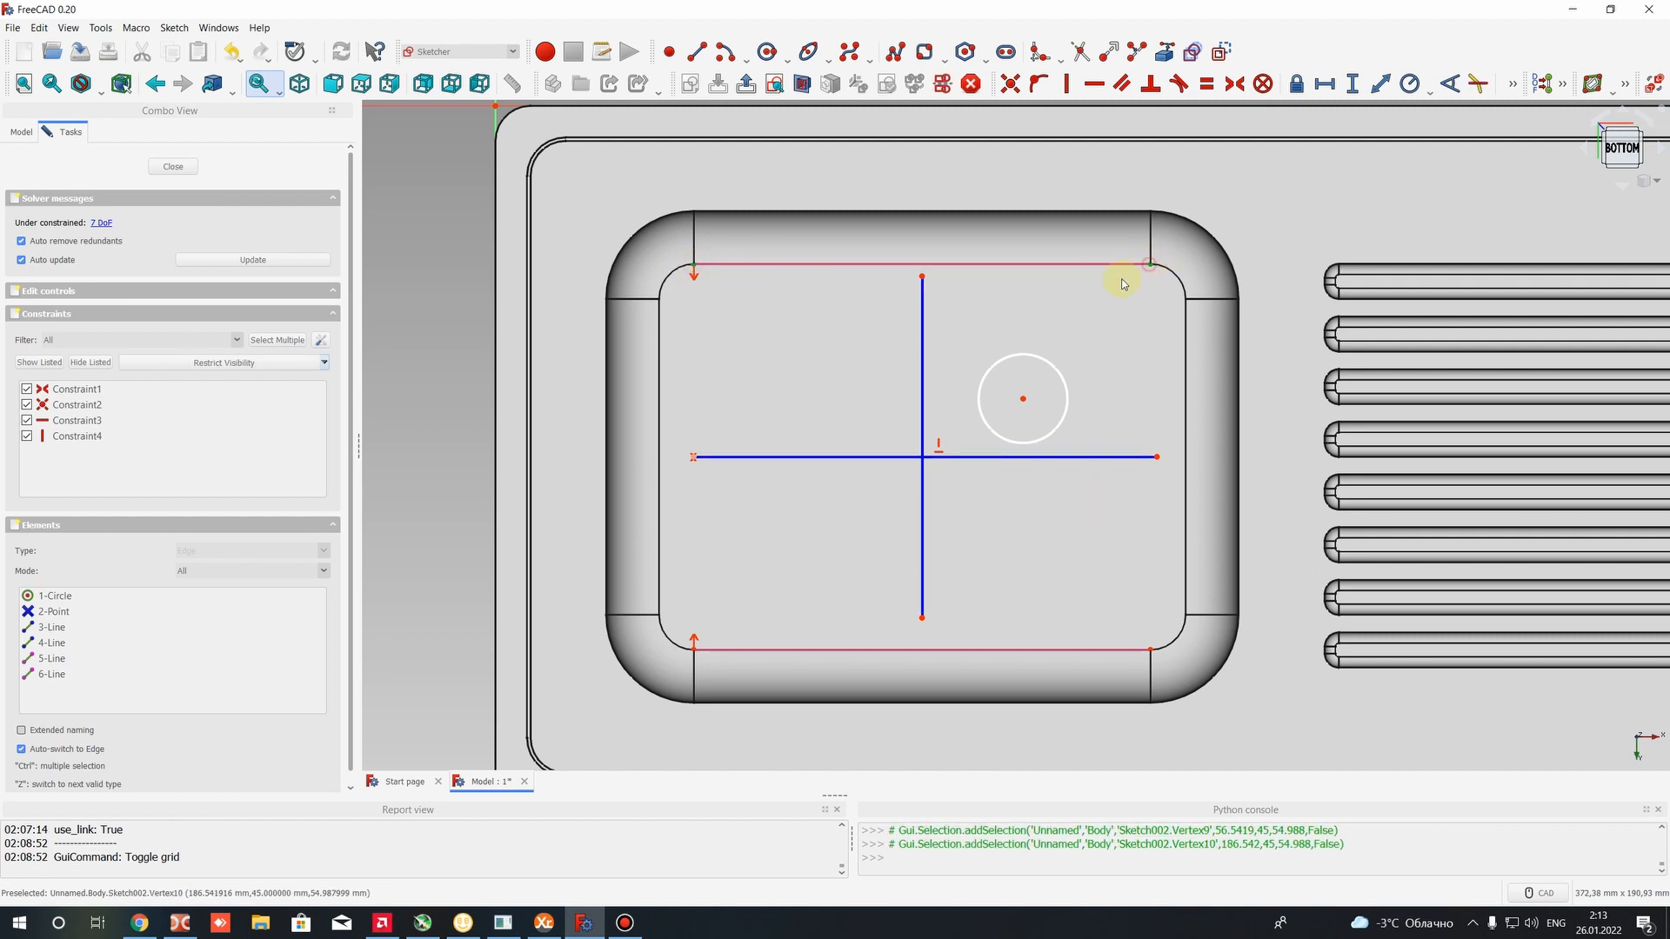
{"action": "left_click", "coordinate": [931, 274]}
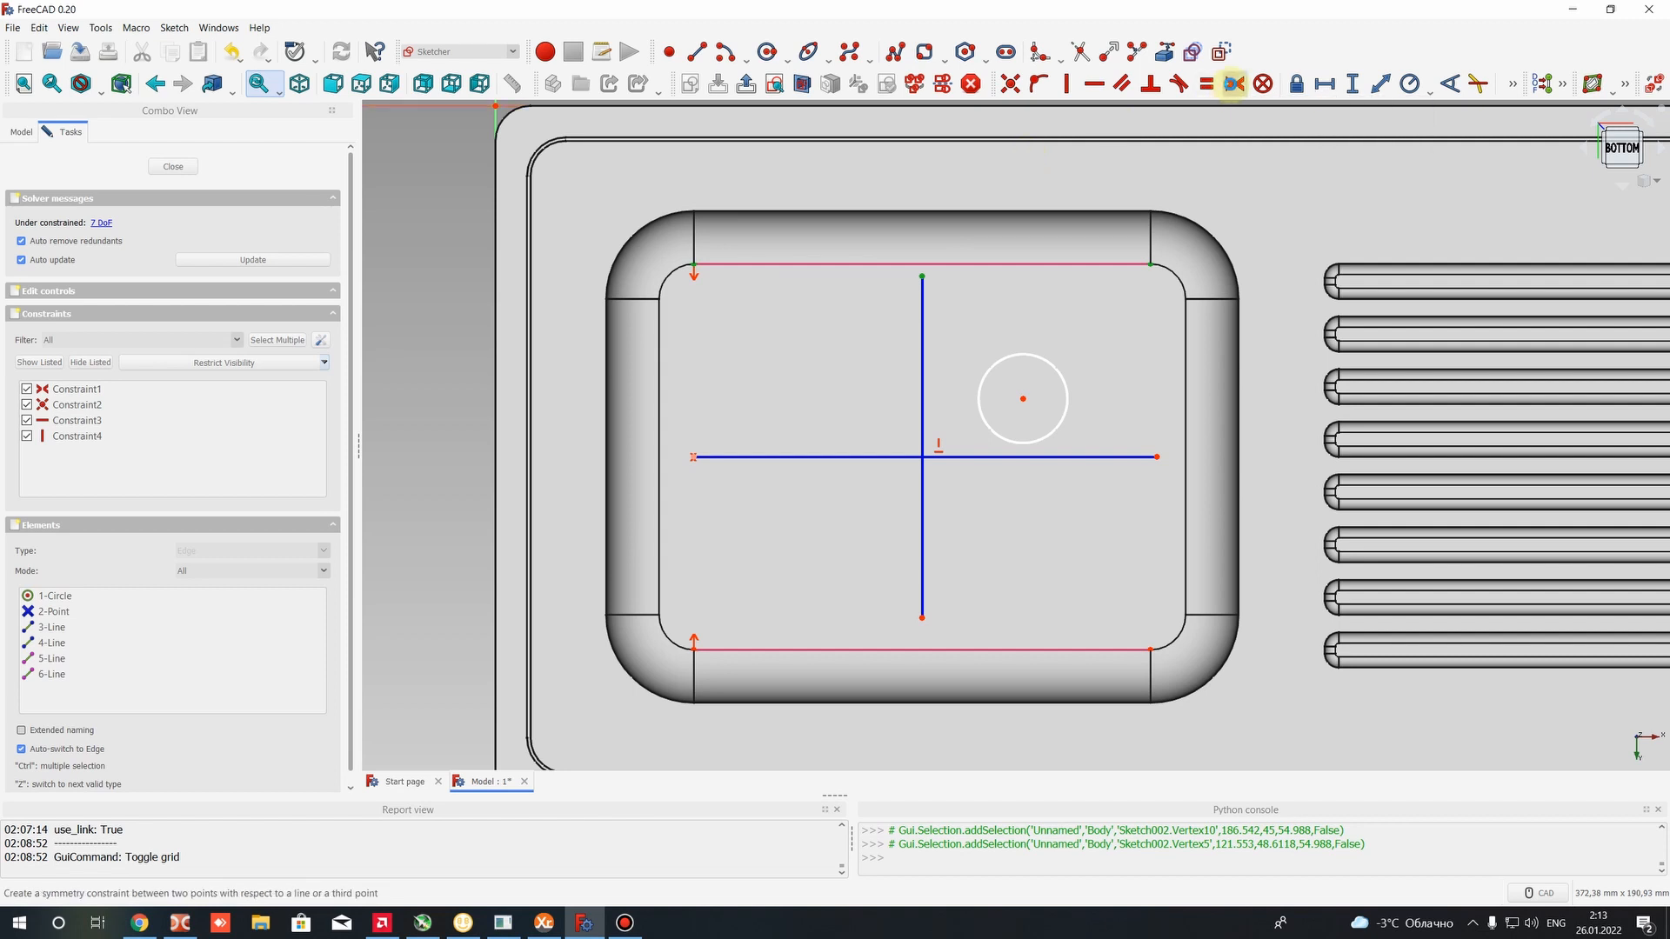
{"action": "left_click", "coordinate": [1234, 85]}
{"action": "mouse_move", "coordinate": [927, 480]}
{"action": "left_mouse_down"}
{"action": "mouse_move", "coordinate": [922, 514]}
{"action": "mouse_move", "coordinate": [921, 496]}
{"action": "mouse_move", "coordinate": [1118, 457]}
{"action": "left_mouse_up"}
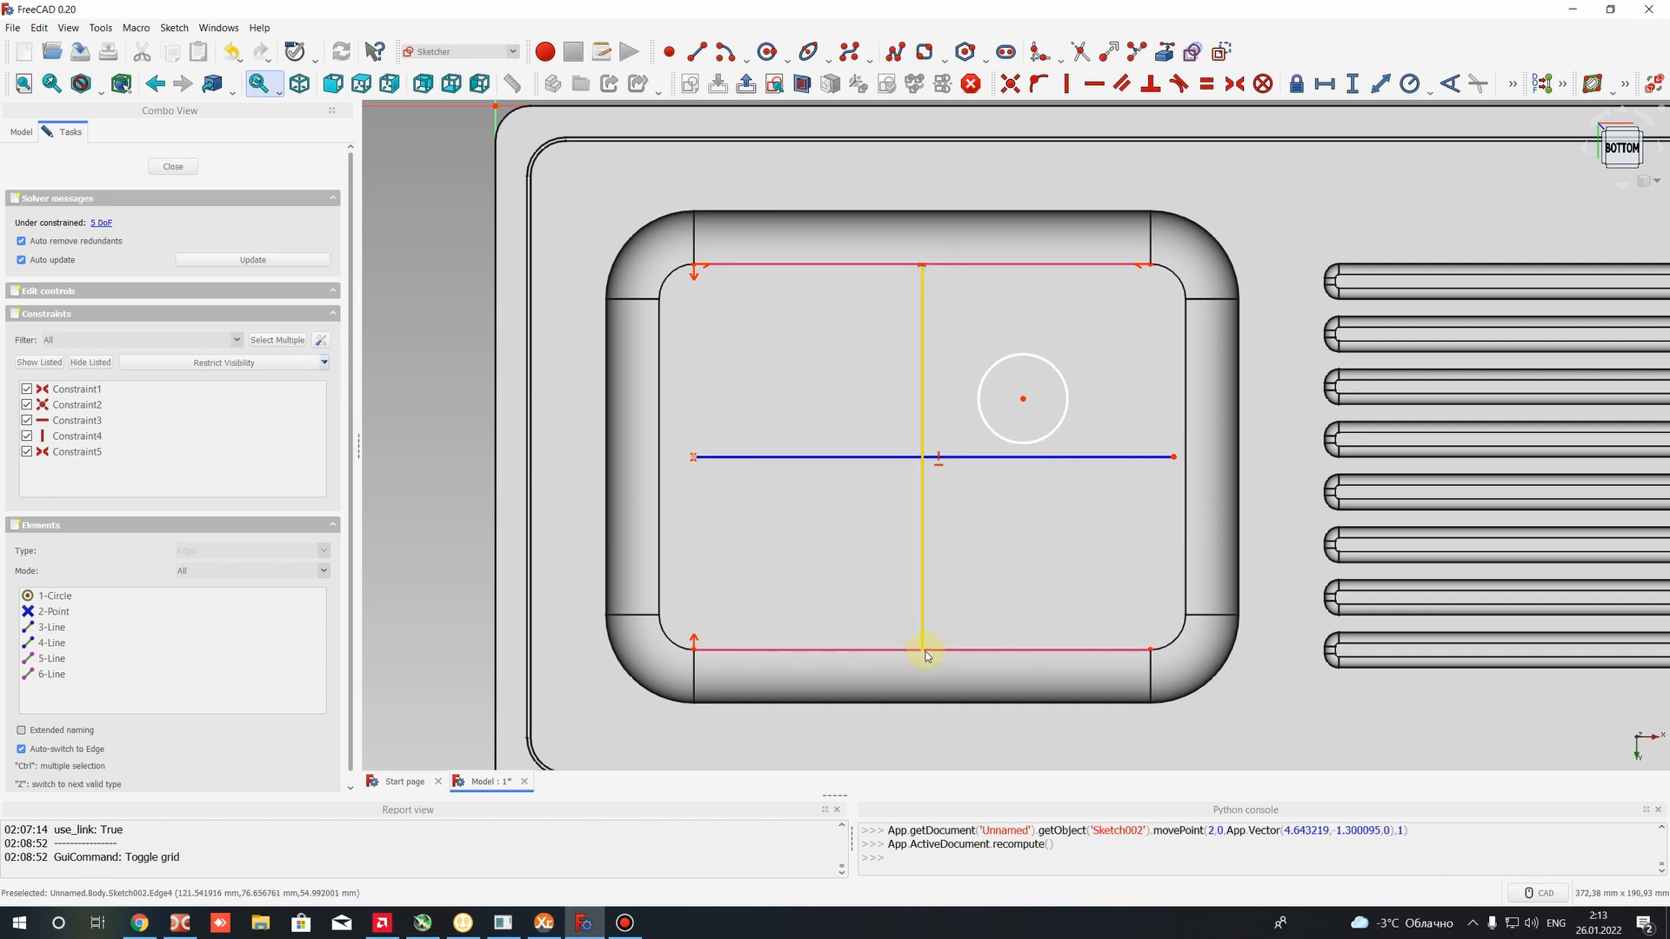
Shorten the horizontal construction line and constrain its right endpoint onto the vertical construction line
{"action": "left_click_drag", "start_coordinate": [1175, 456], "coordinate": [883, 455]}
{"action": "left_click", "coordinate": [884, 456]}
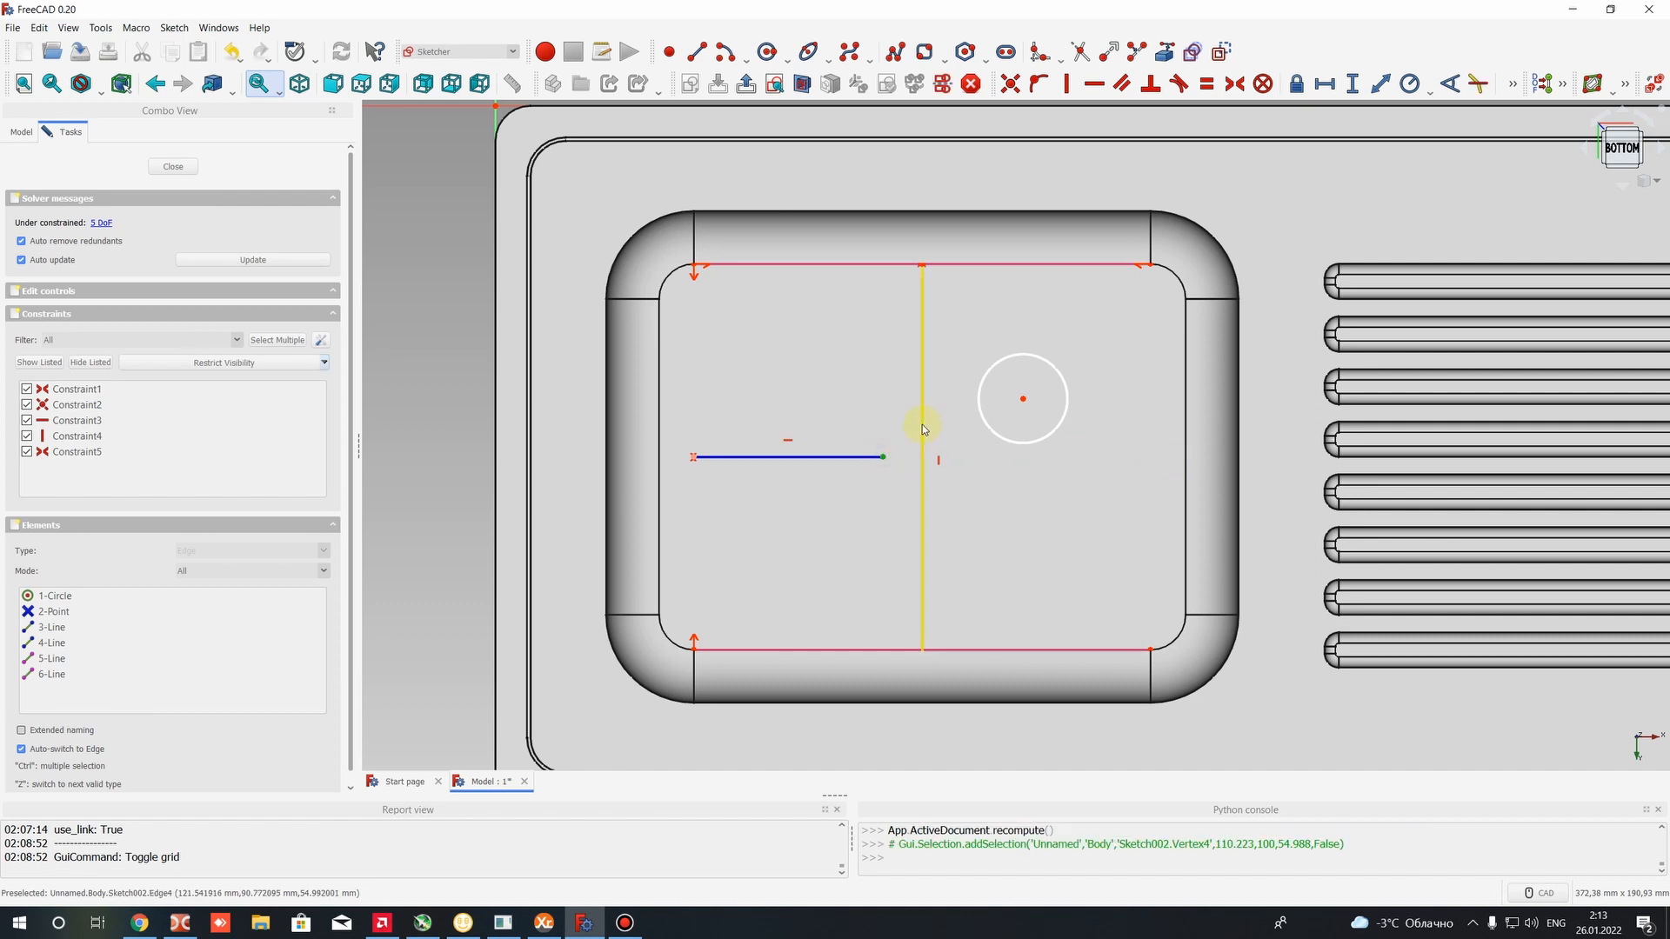
{"action": "left_click", "coordinate": [922, 425]}
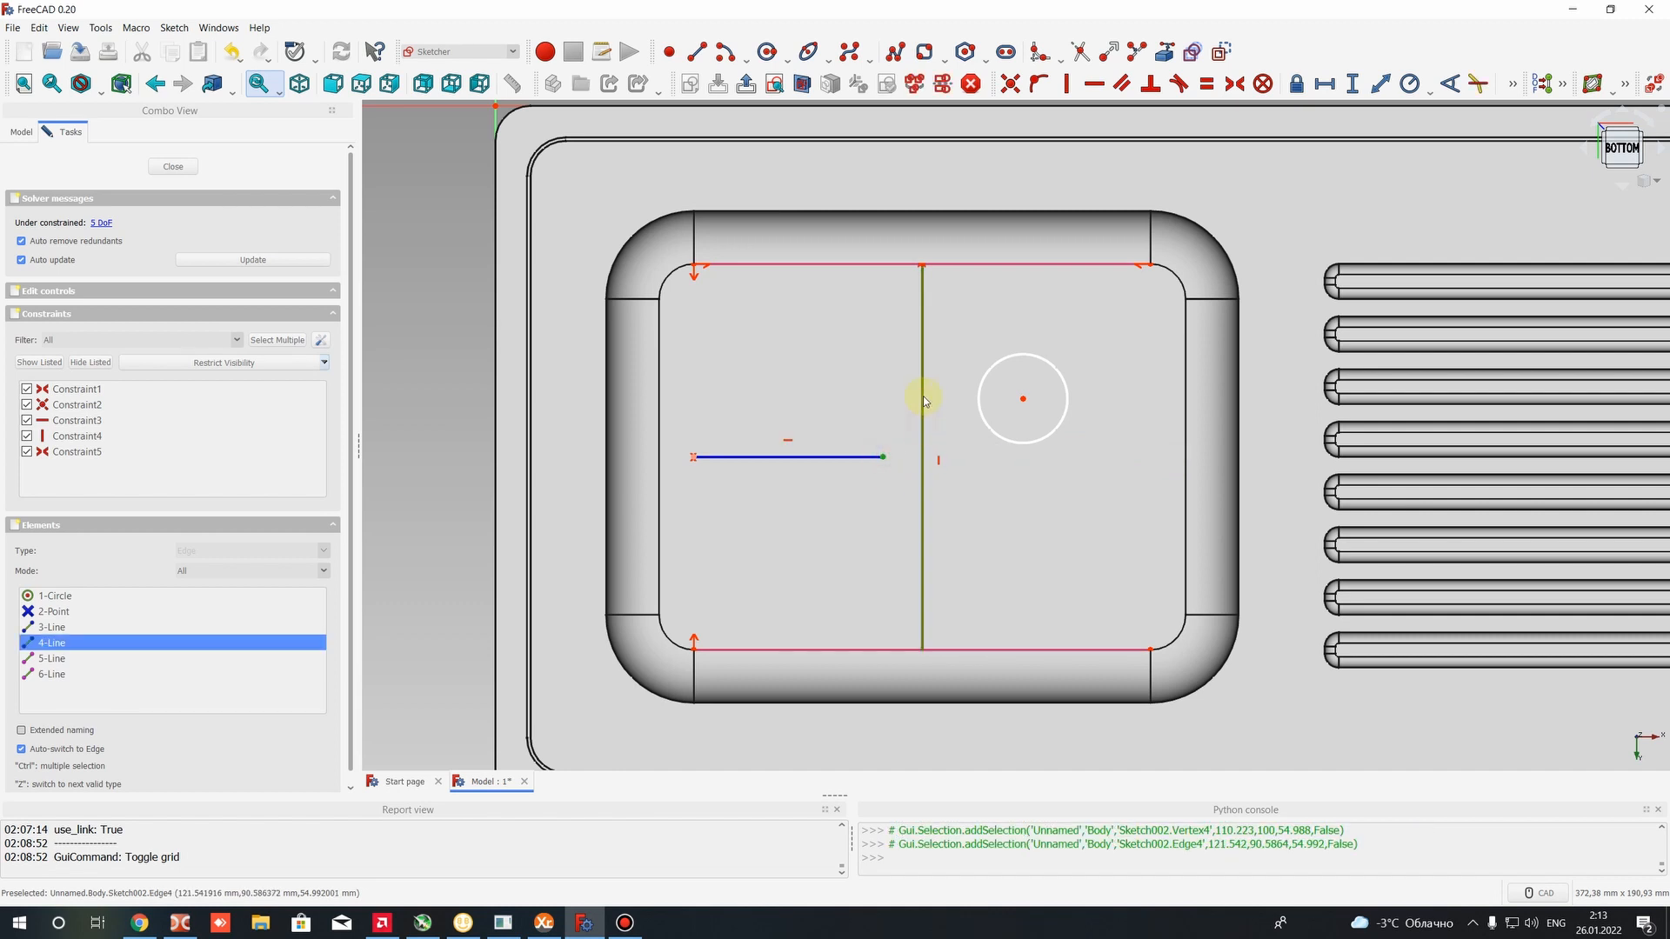
{"action": "left_click", "coordinate": [1035, 83]}
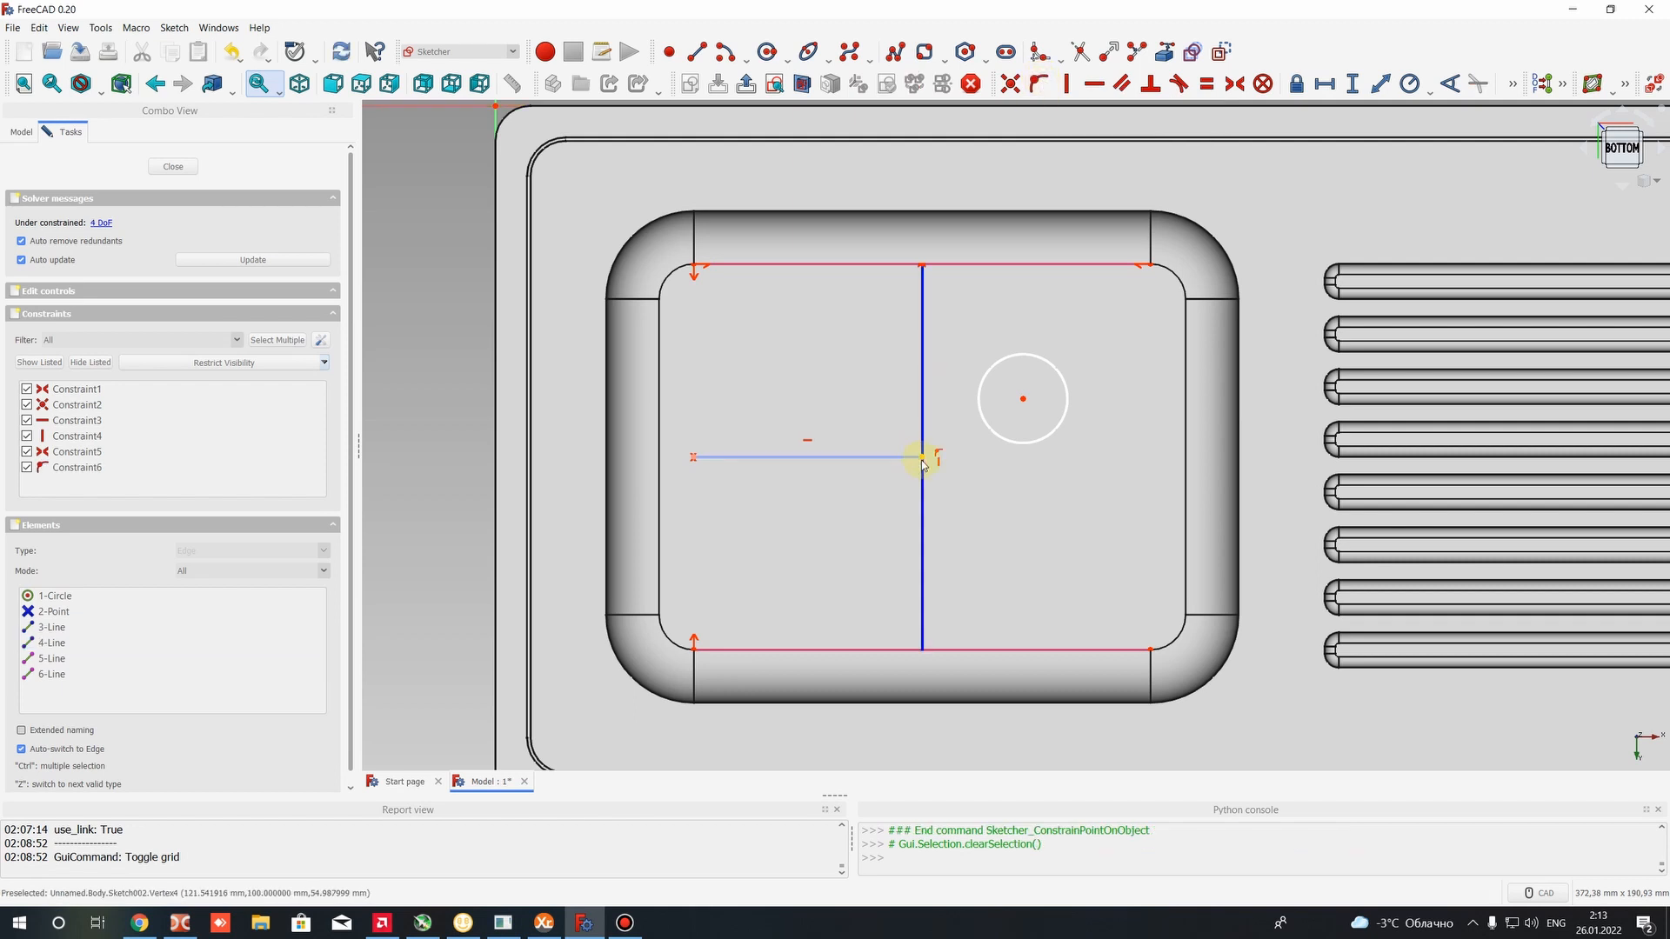
{"action": "mouse_move", "coordinate": [931, 446]}
{"action": "left_mouse_down"}
{"action": "mouse_move", "coordinate": [896, 362]}
{"action": "mouse_move", "coordinate": [922, 456]}
{"action": "left_mouse_up"}
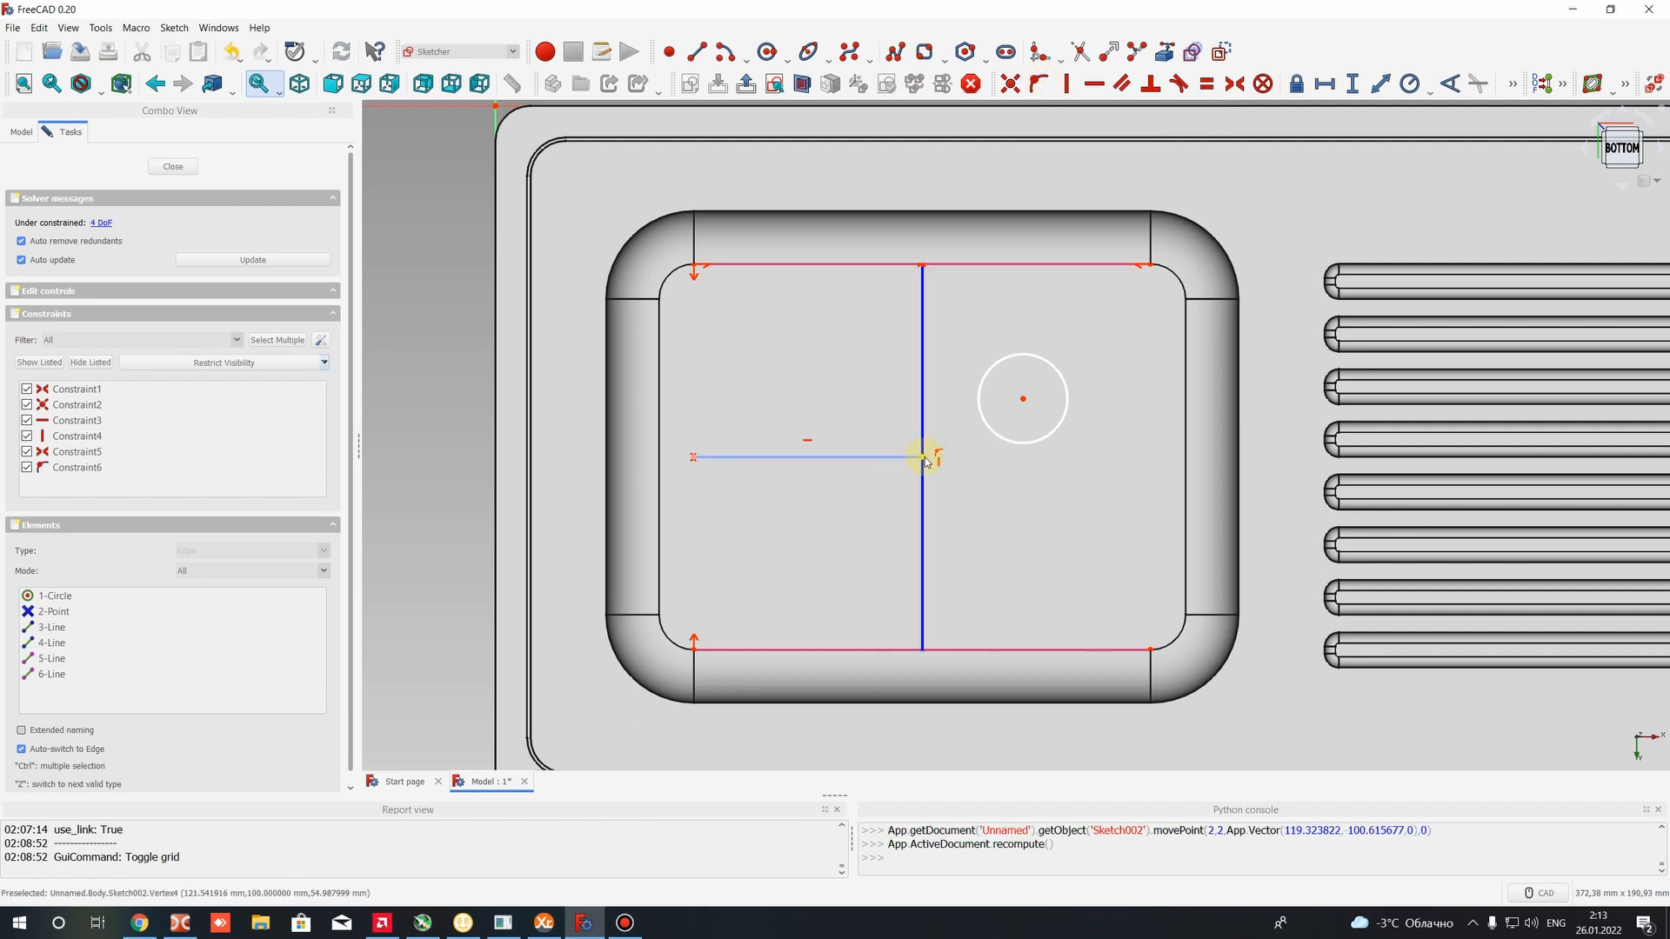
Make the circle's centre coincident with the horizontal line's endpoint on the vertical line, and enlarge the circle slightly
{"action": "left_click", "coordinate": [1023, 399]}
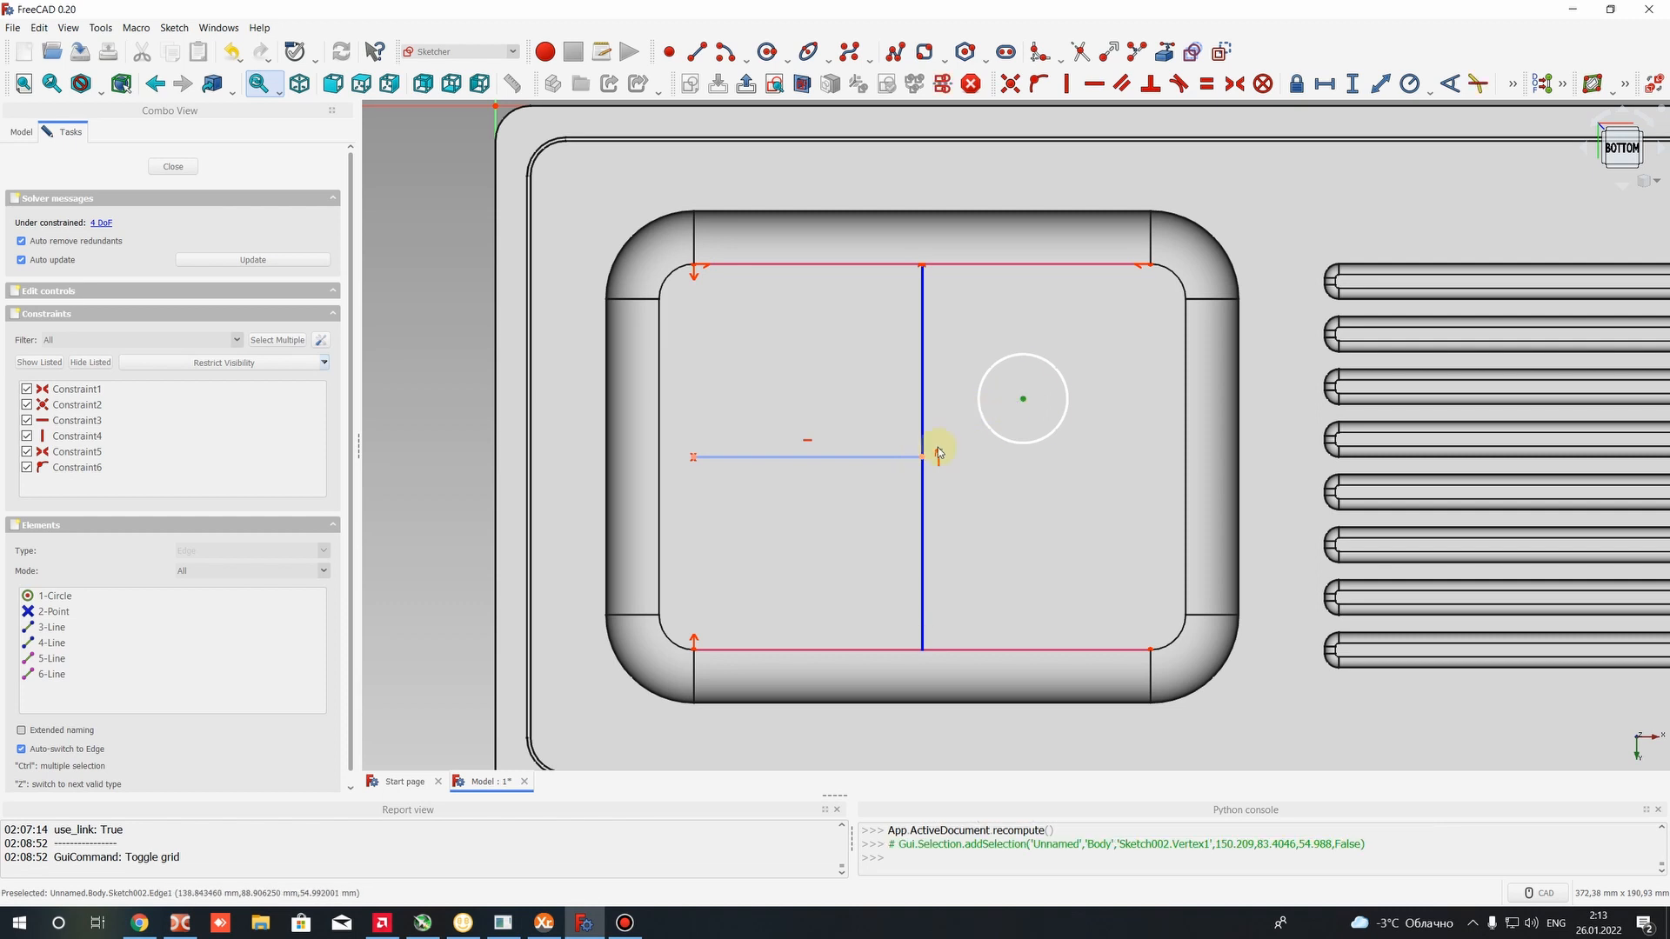
{"action": "left_click", "coordinate": [923, 457]}
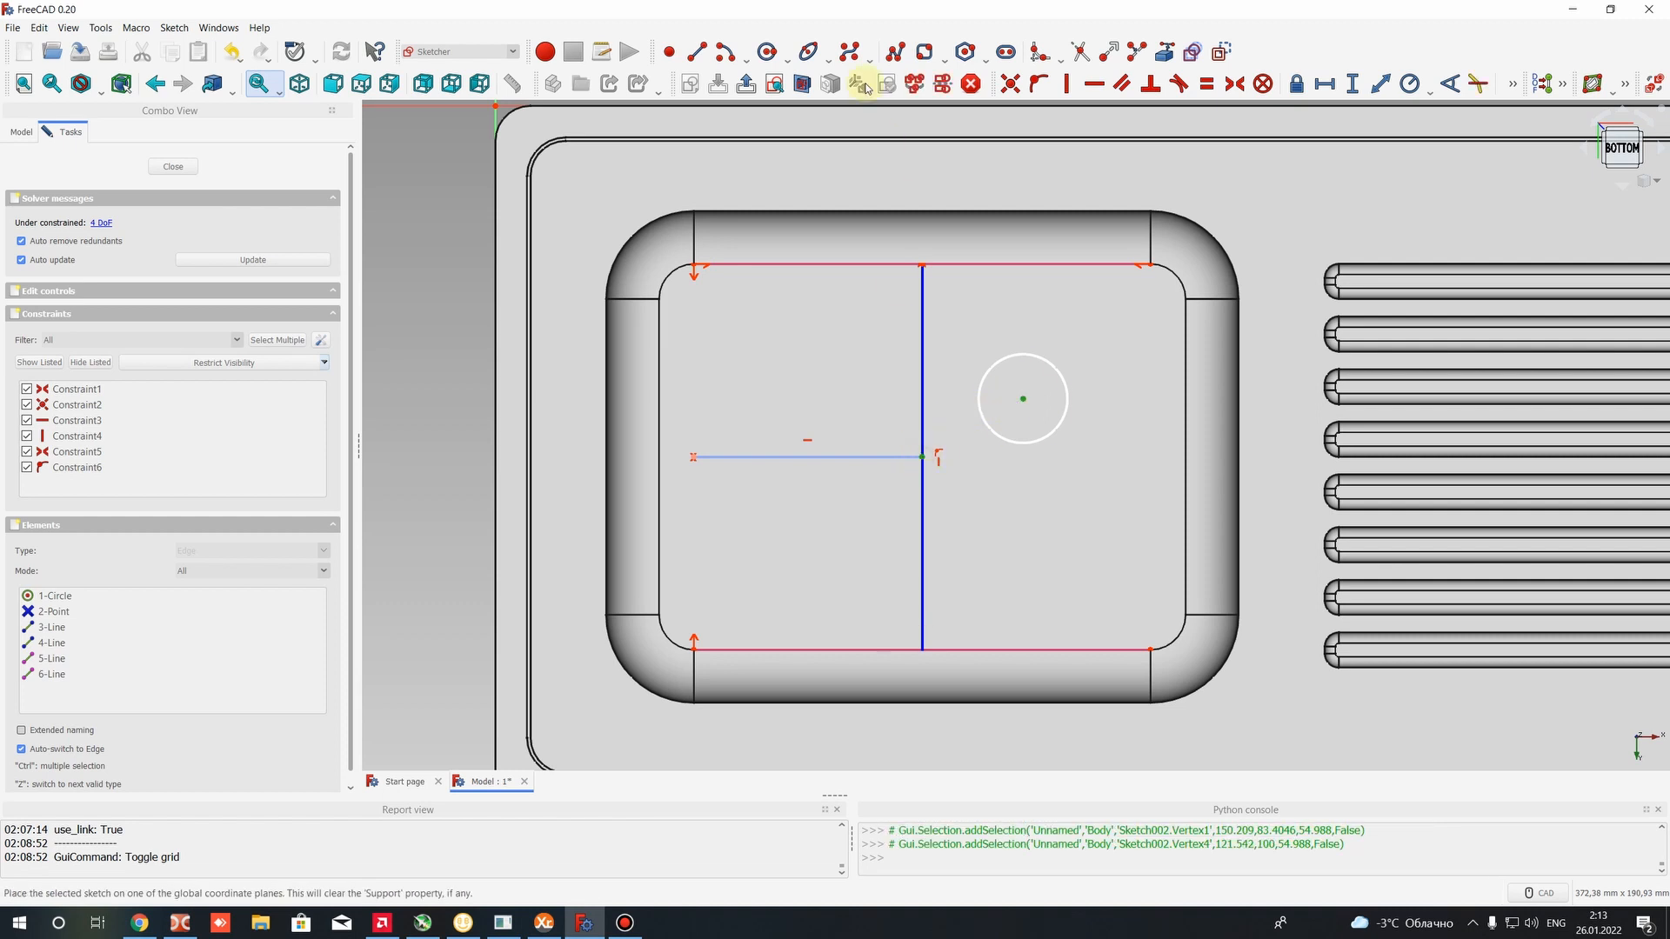
{"action": "left_click", "coordinate": [1010, 84]}
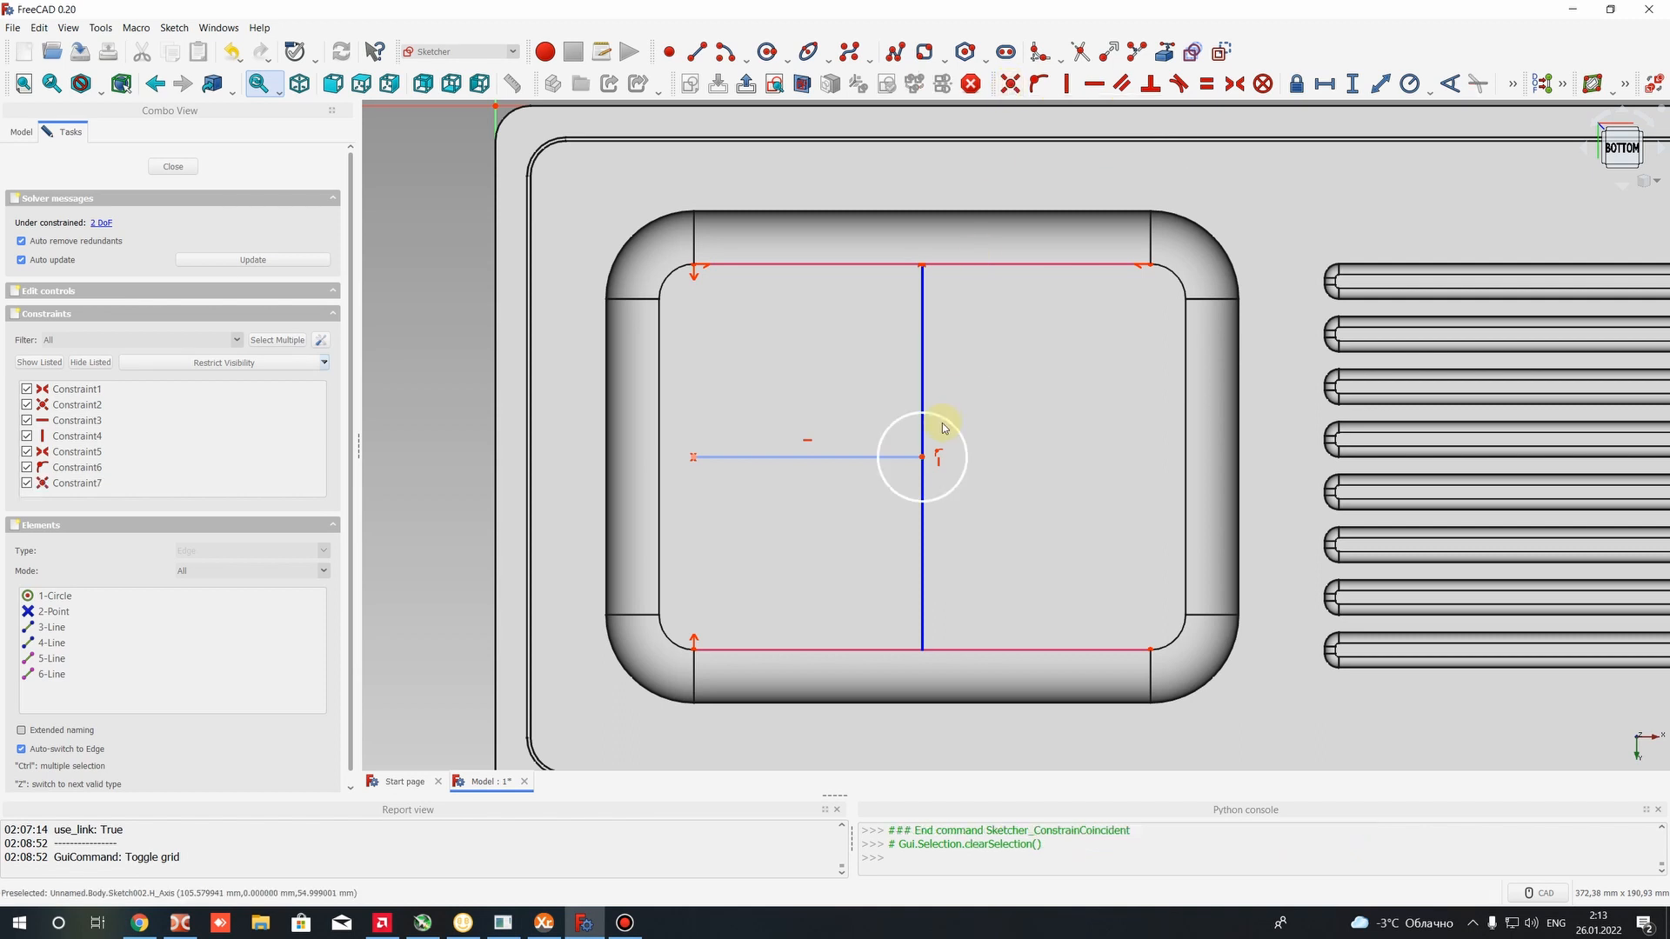
{"action": "left_click_drag", "start_coordinate": [923, 456], "coordinate": [975, 438]}
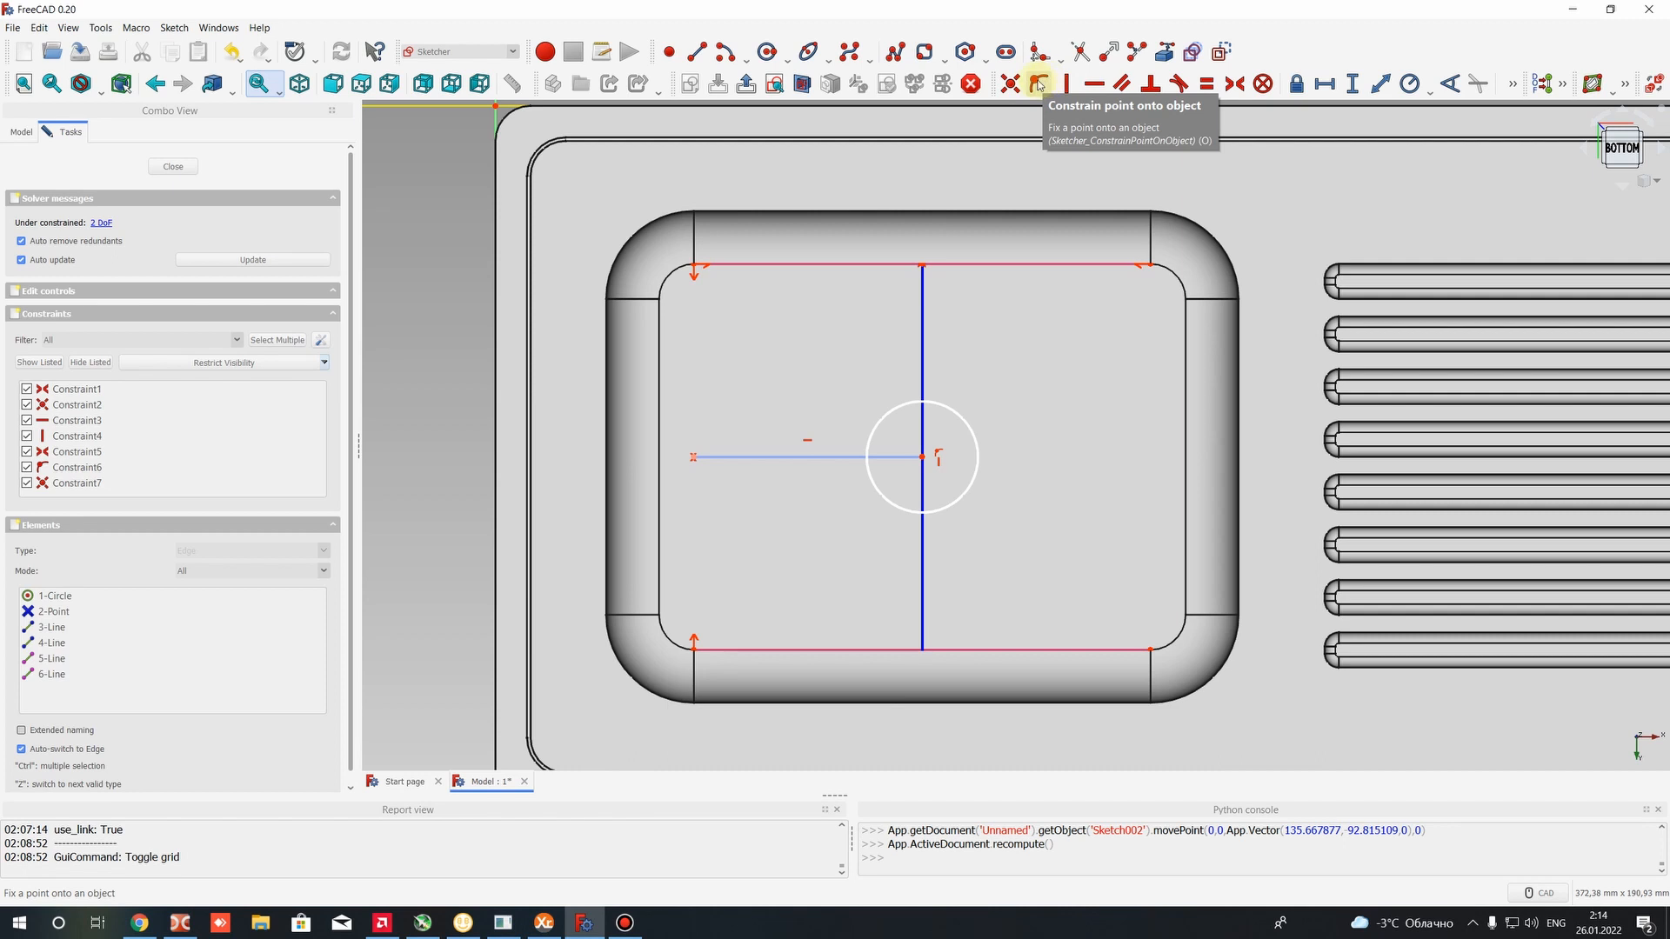
Clear the selection of the vertical construction line and close the drain hole sketch
{"action": "left_click", "coordinate": [923, 301]}
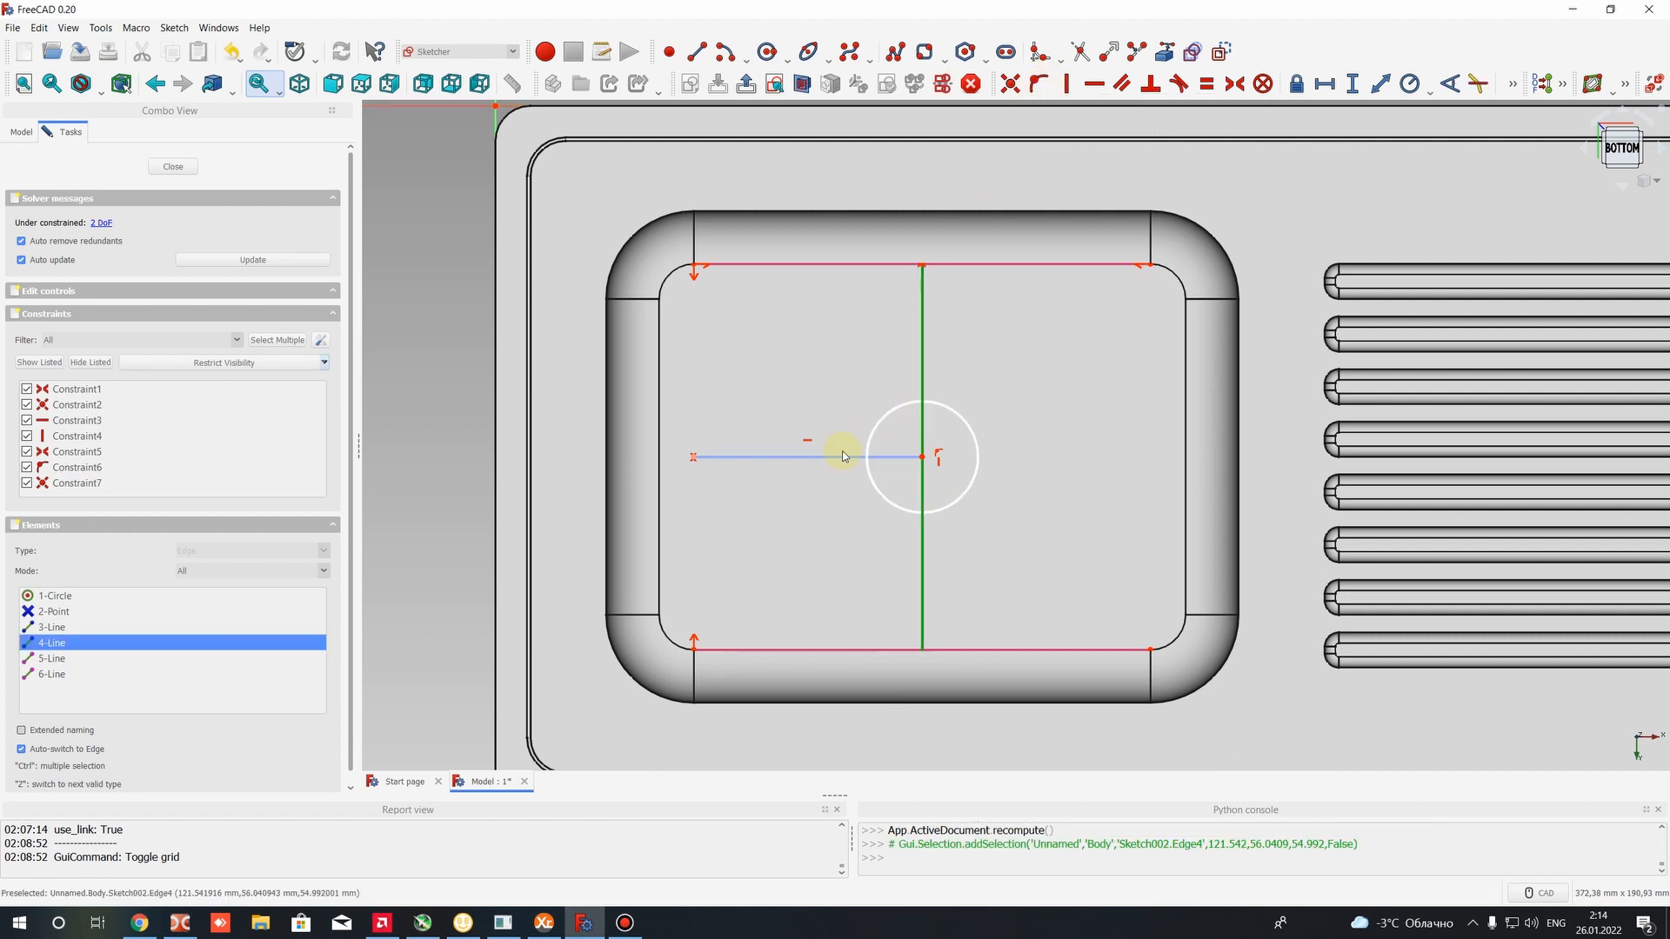
{"action": "left_click", "coordinate": [1005, 343]}
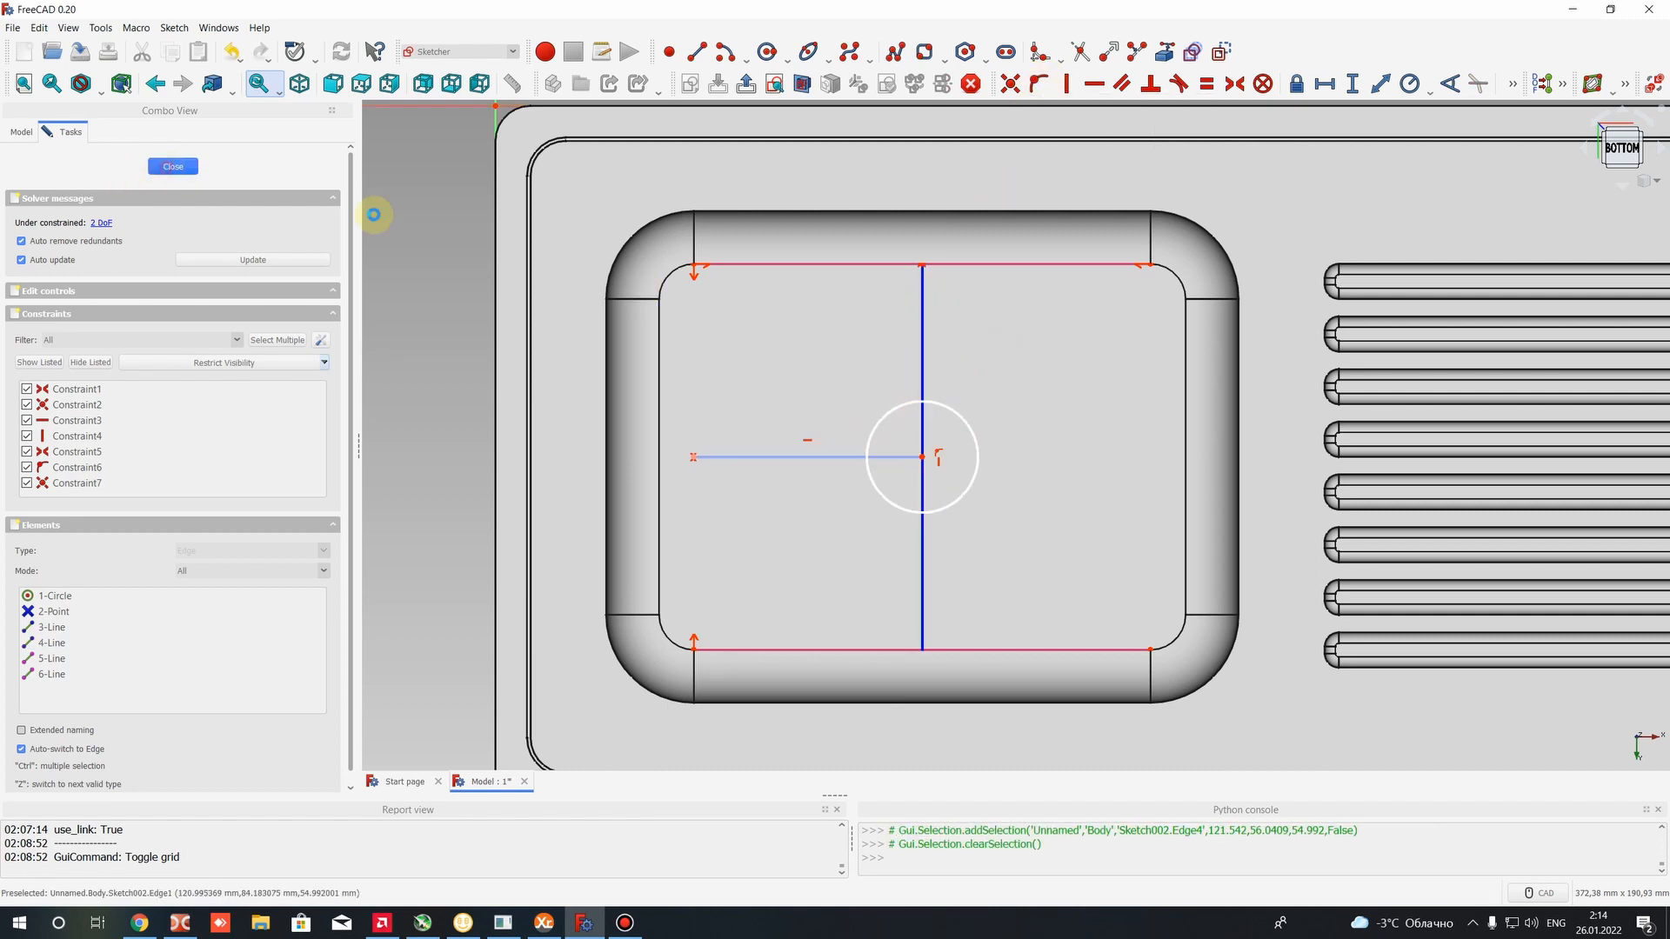
{"action": "left_click", "coordinate": [173, 167]}
Examine the circle sketch on the basin's bottom face by selecting the face, the whole body and the sketch in turn
{"action": "left_click", "coordinate": [1087, 292]}
{"action": "scroll", "coordinate": [1092, 295], "scroll_direction": "up", "scroll_amount": 3}
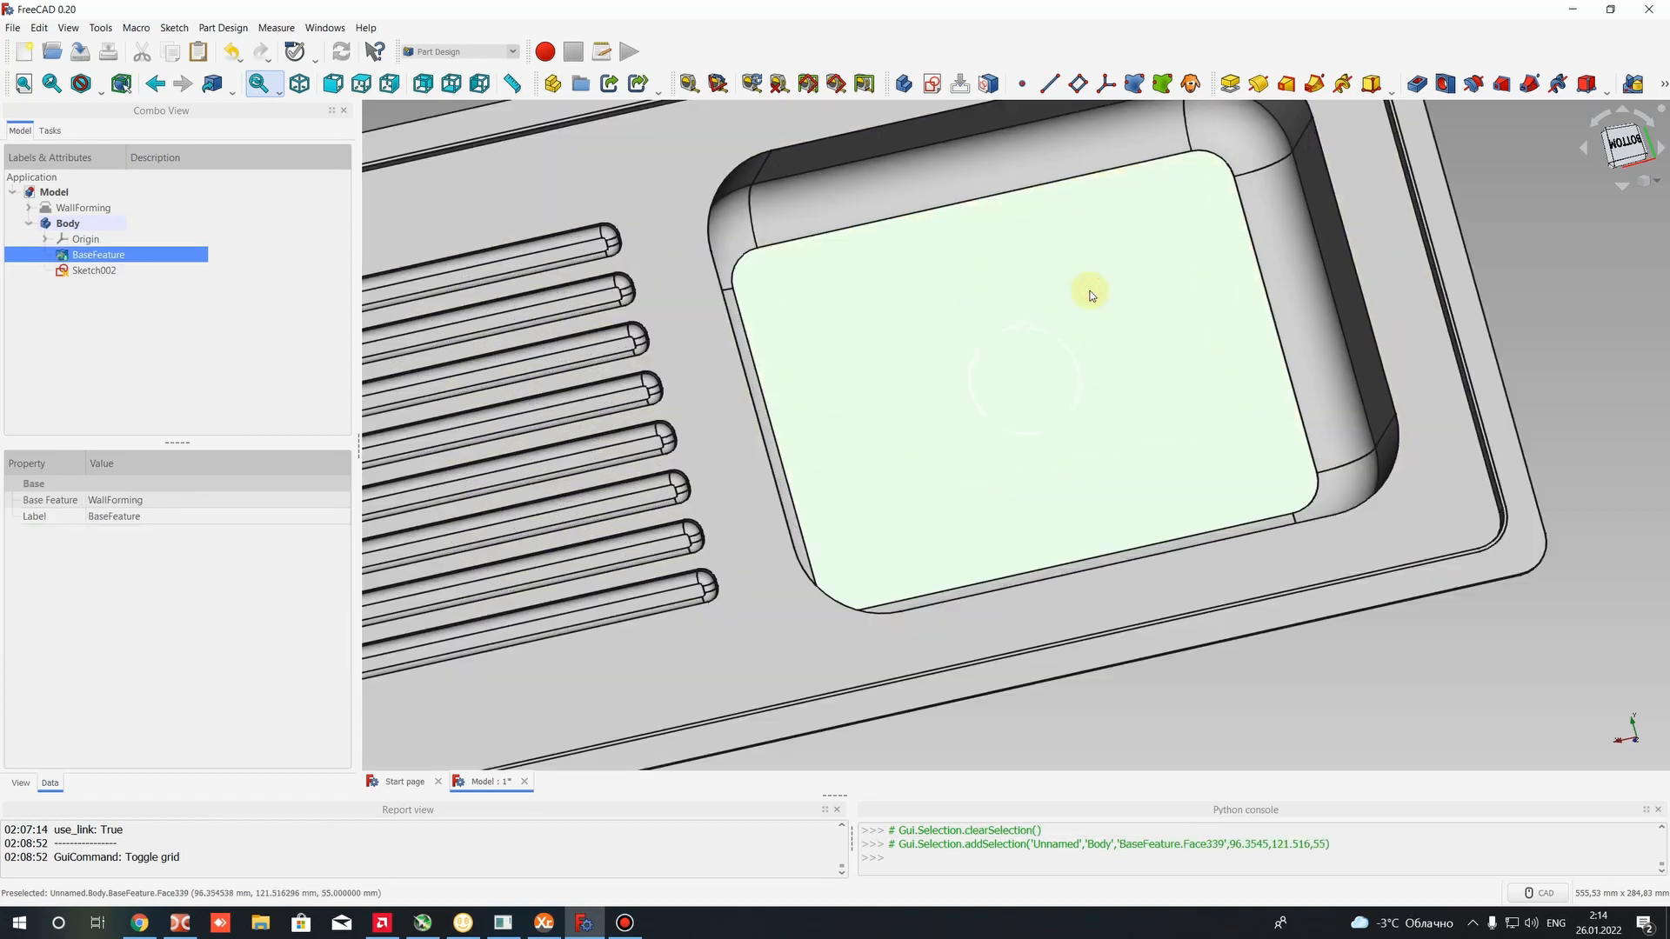
{"action": "double_click", "coordinate": [1025, 331]}
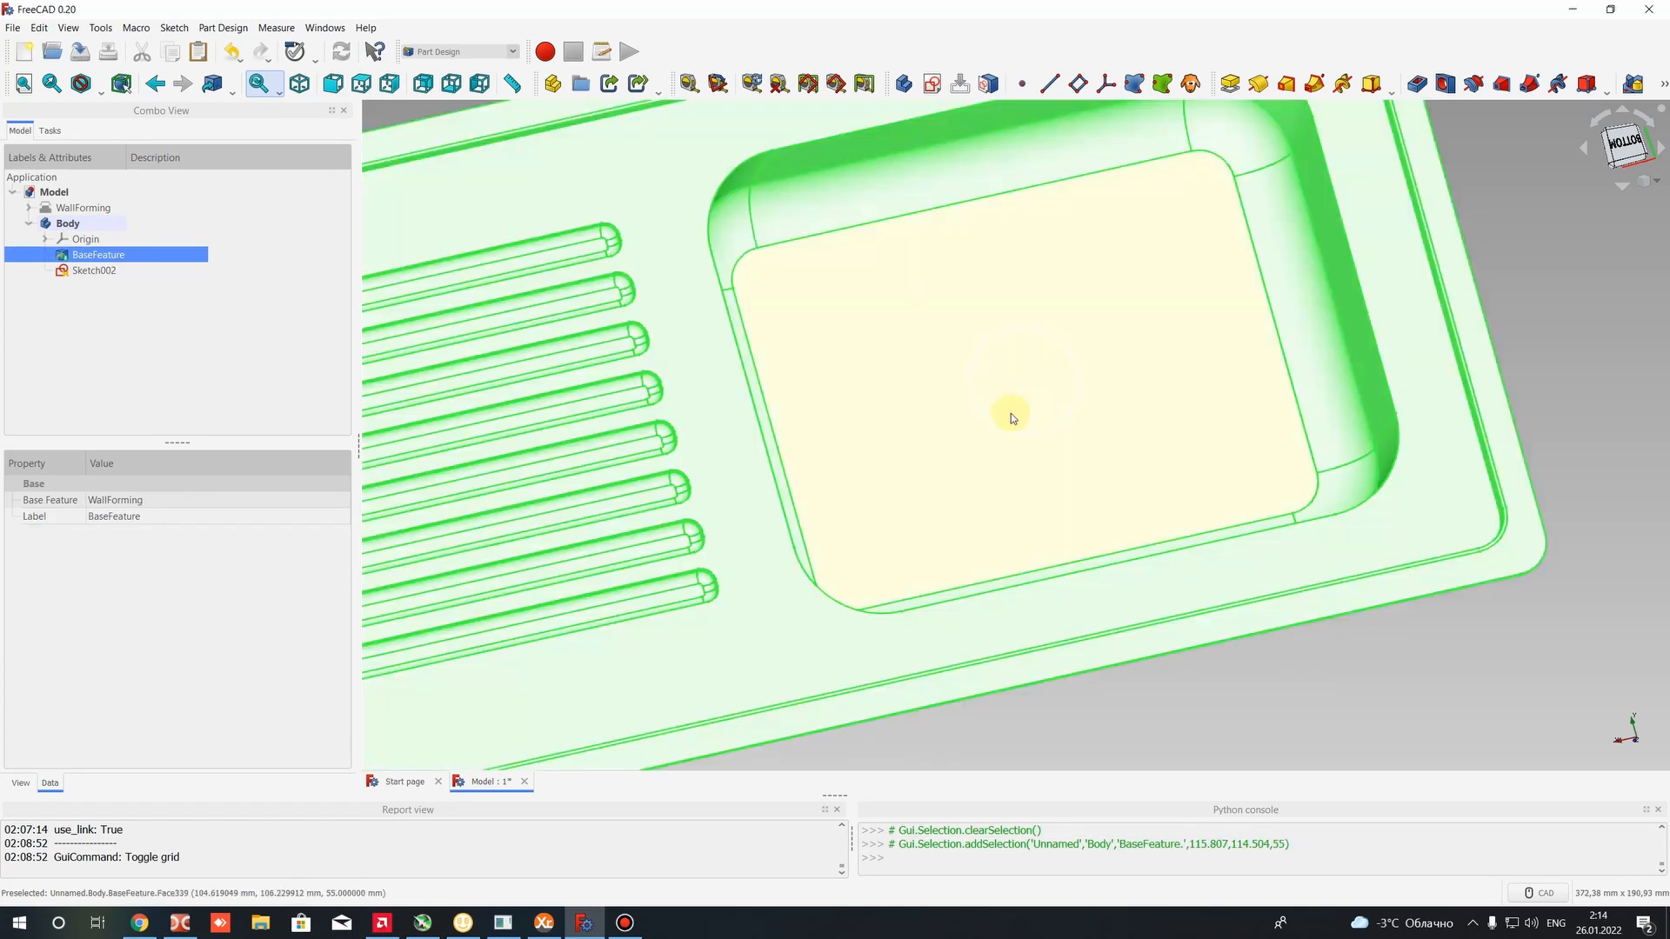
{"action": "left_click", "coordinate": [1108, 326]}
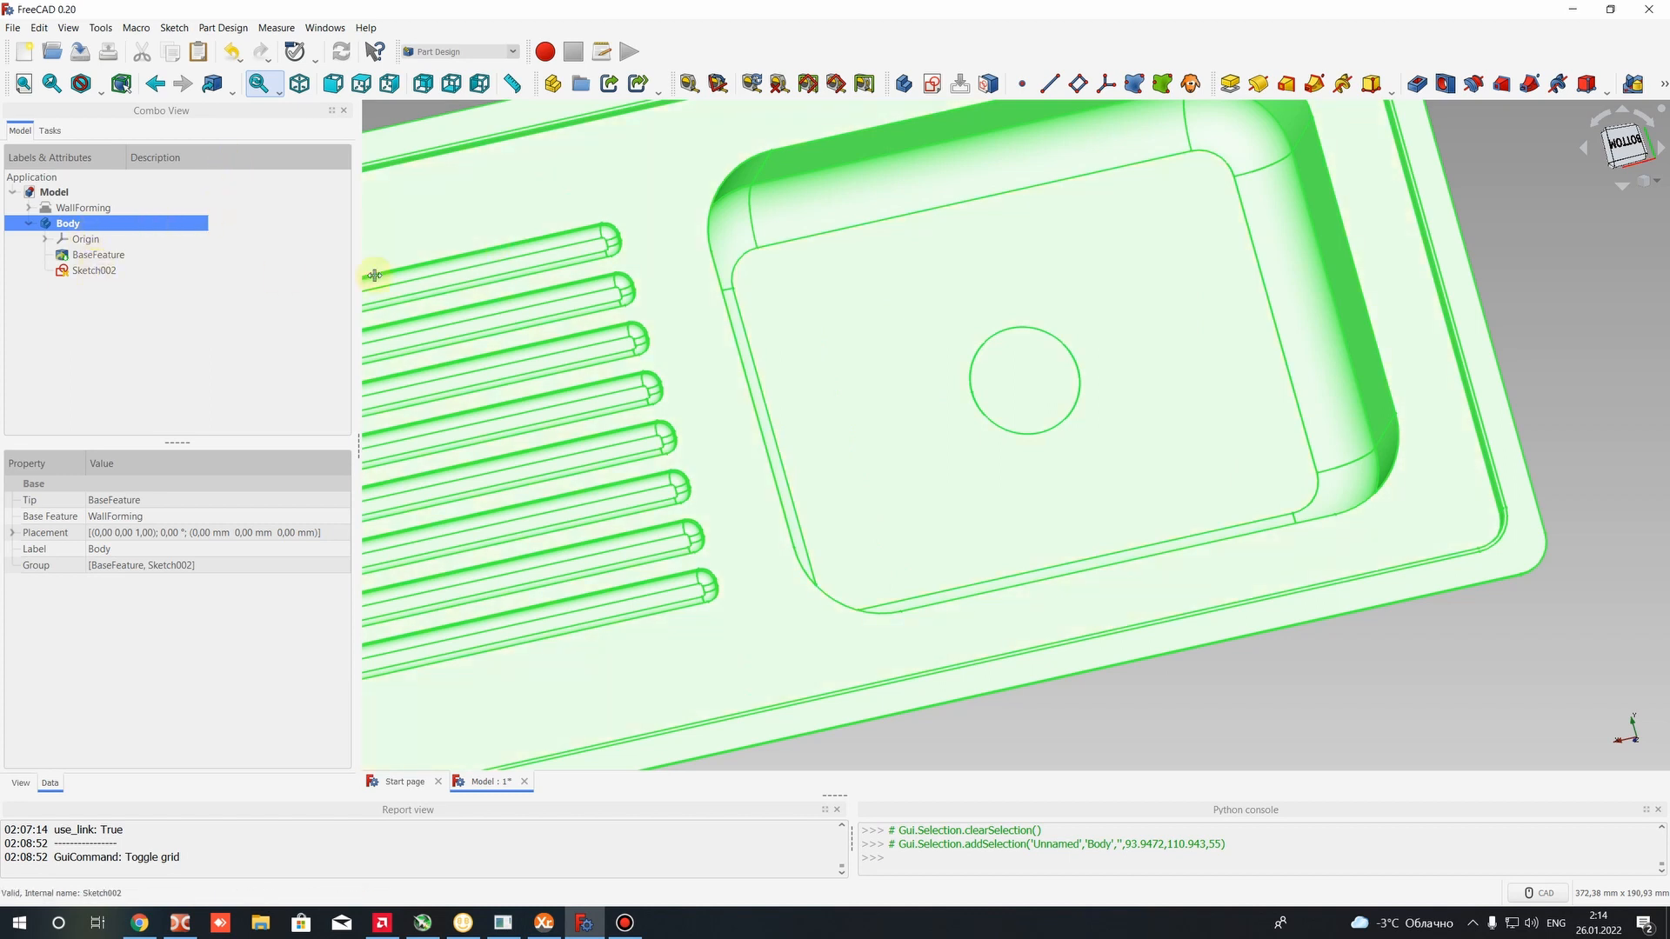
{"action": "left_click", "coordinate": [1078, 275]}
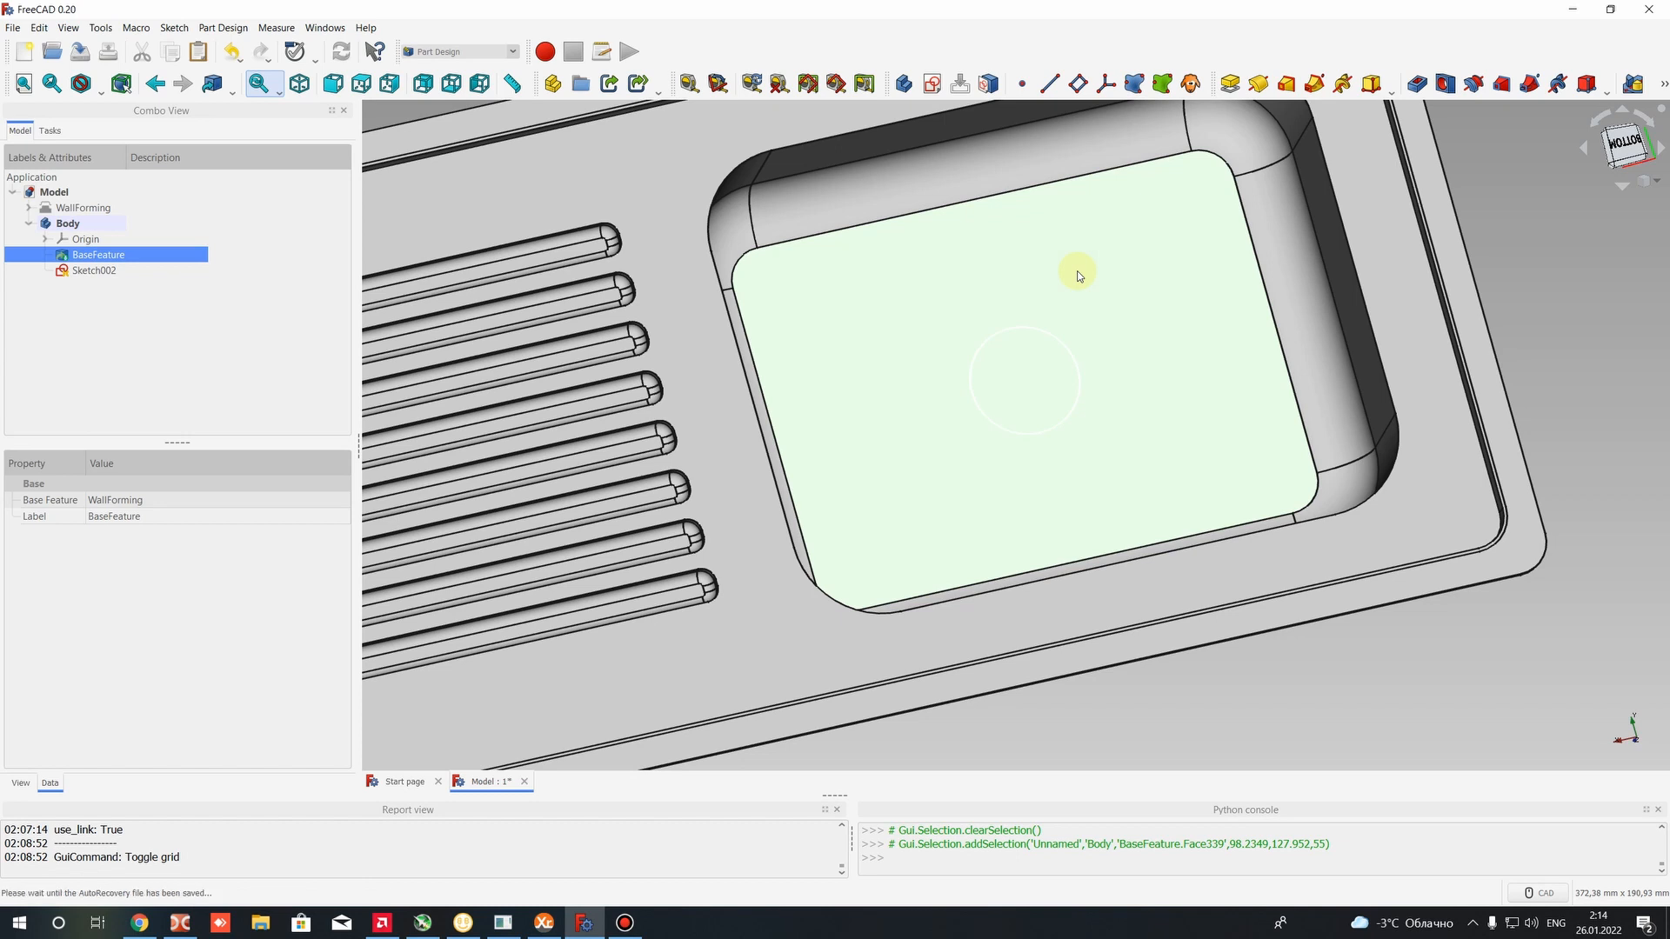
{"action": "left_click", "coordinate": [1047, 334]}
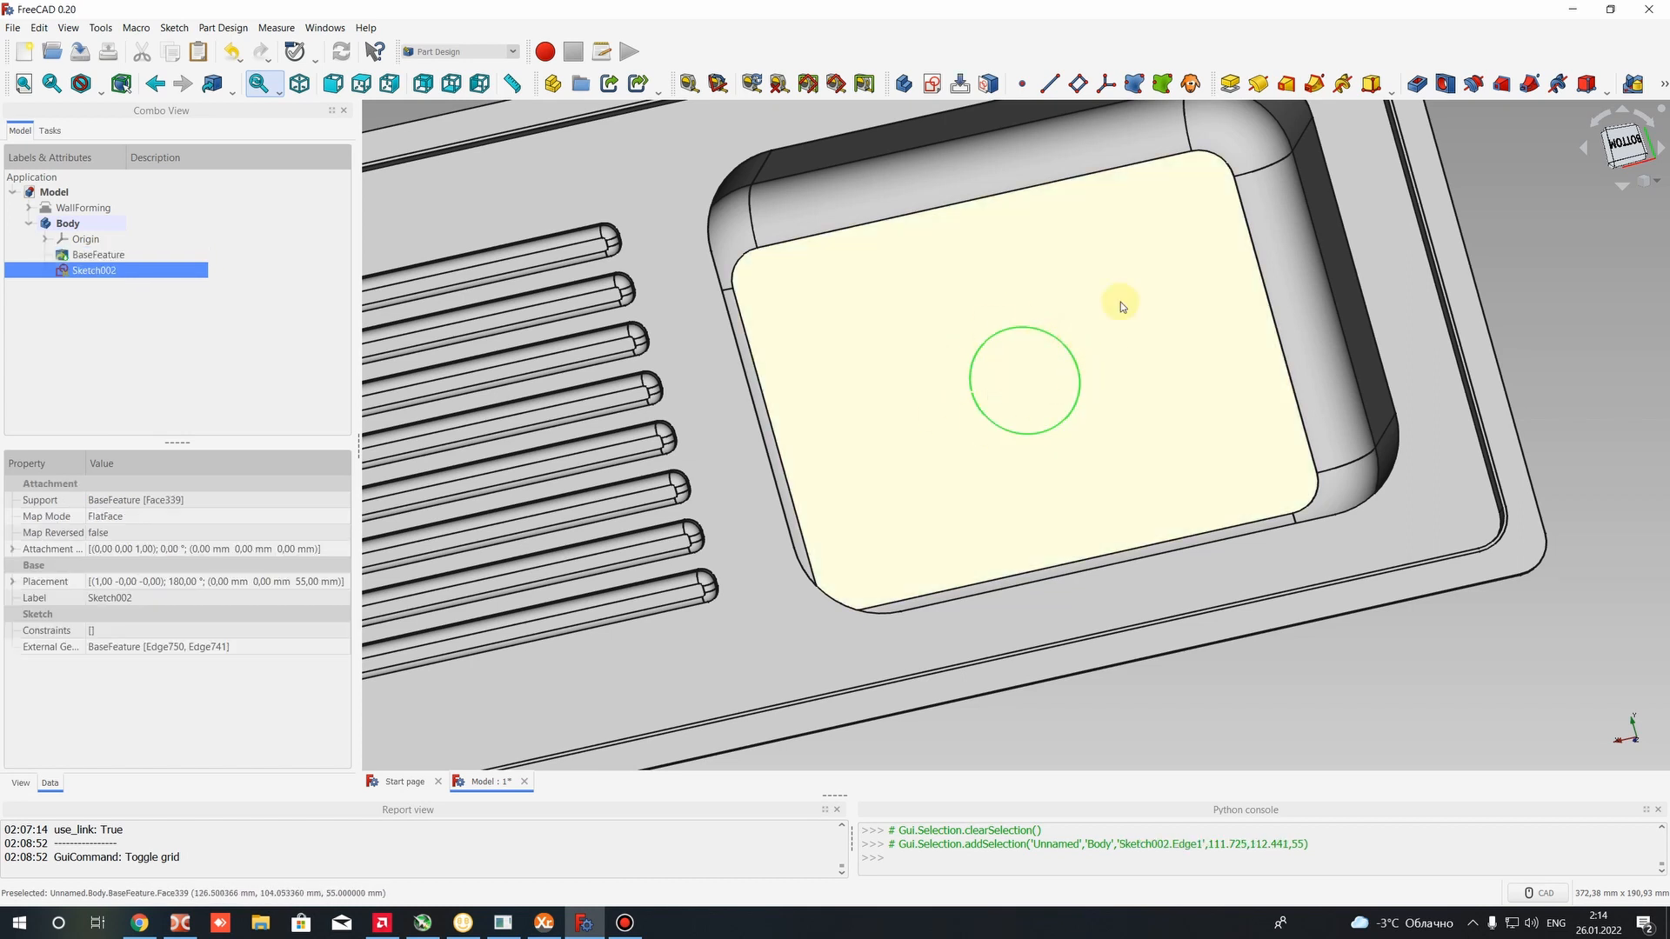
{"action": "left_click", "coordinate": [1009, 352]}
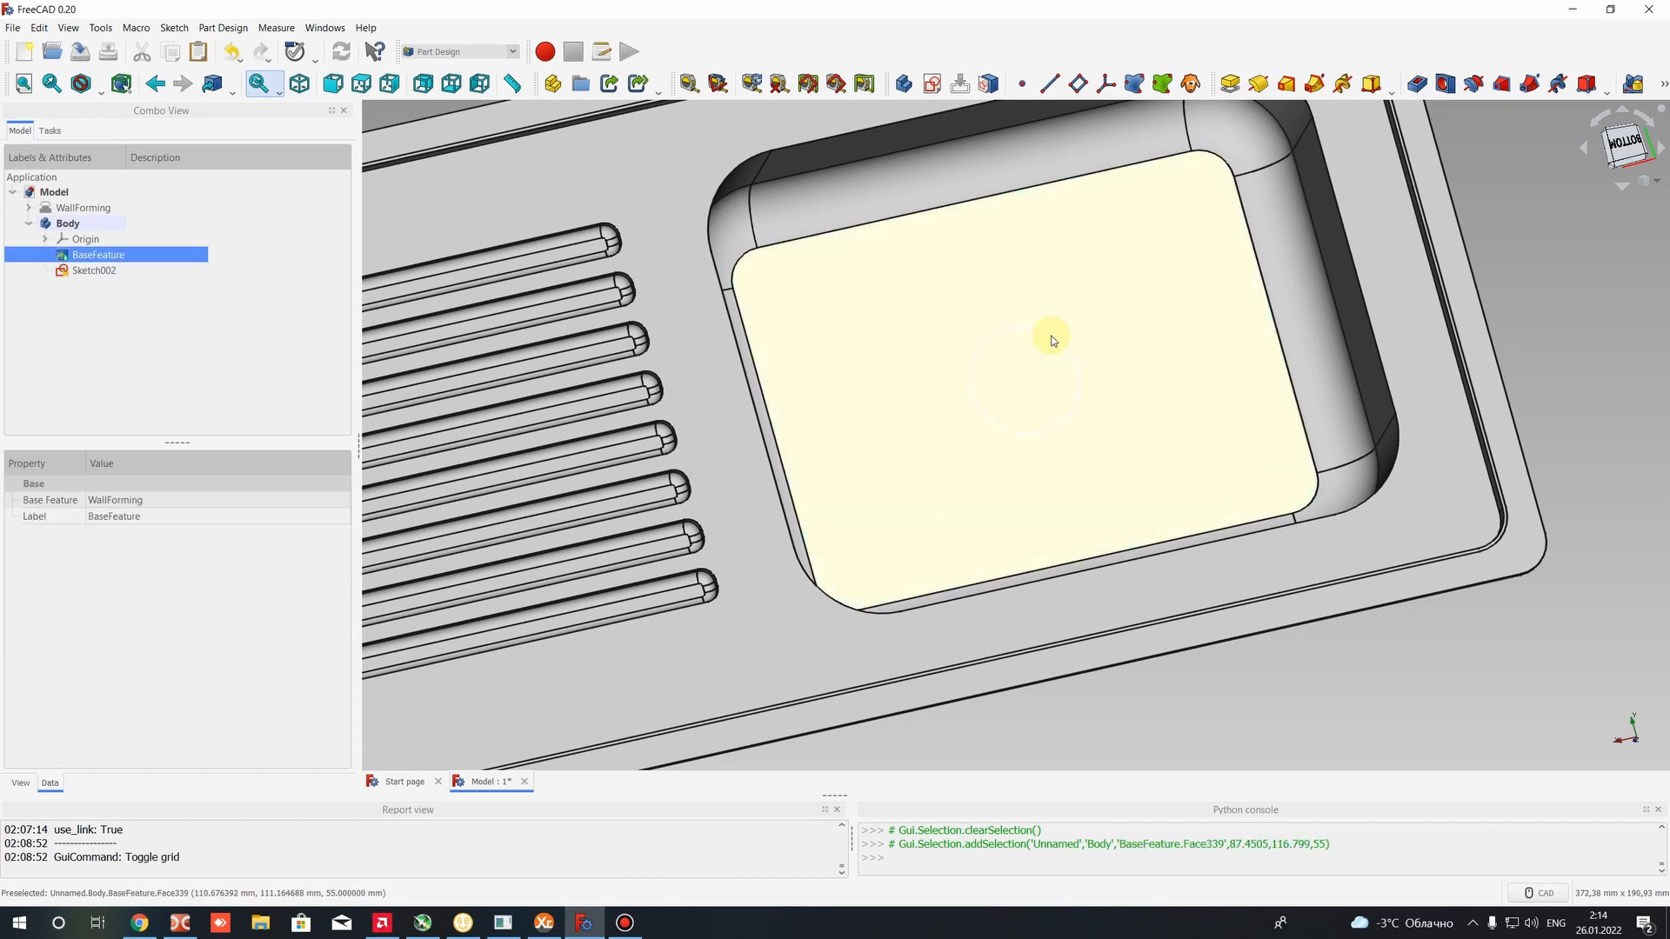
{"action": "double_click", "coordinate": [1120, 265]}
{"action": "left_click", "coordinate": [1339, 761]}
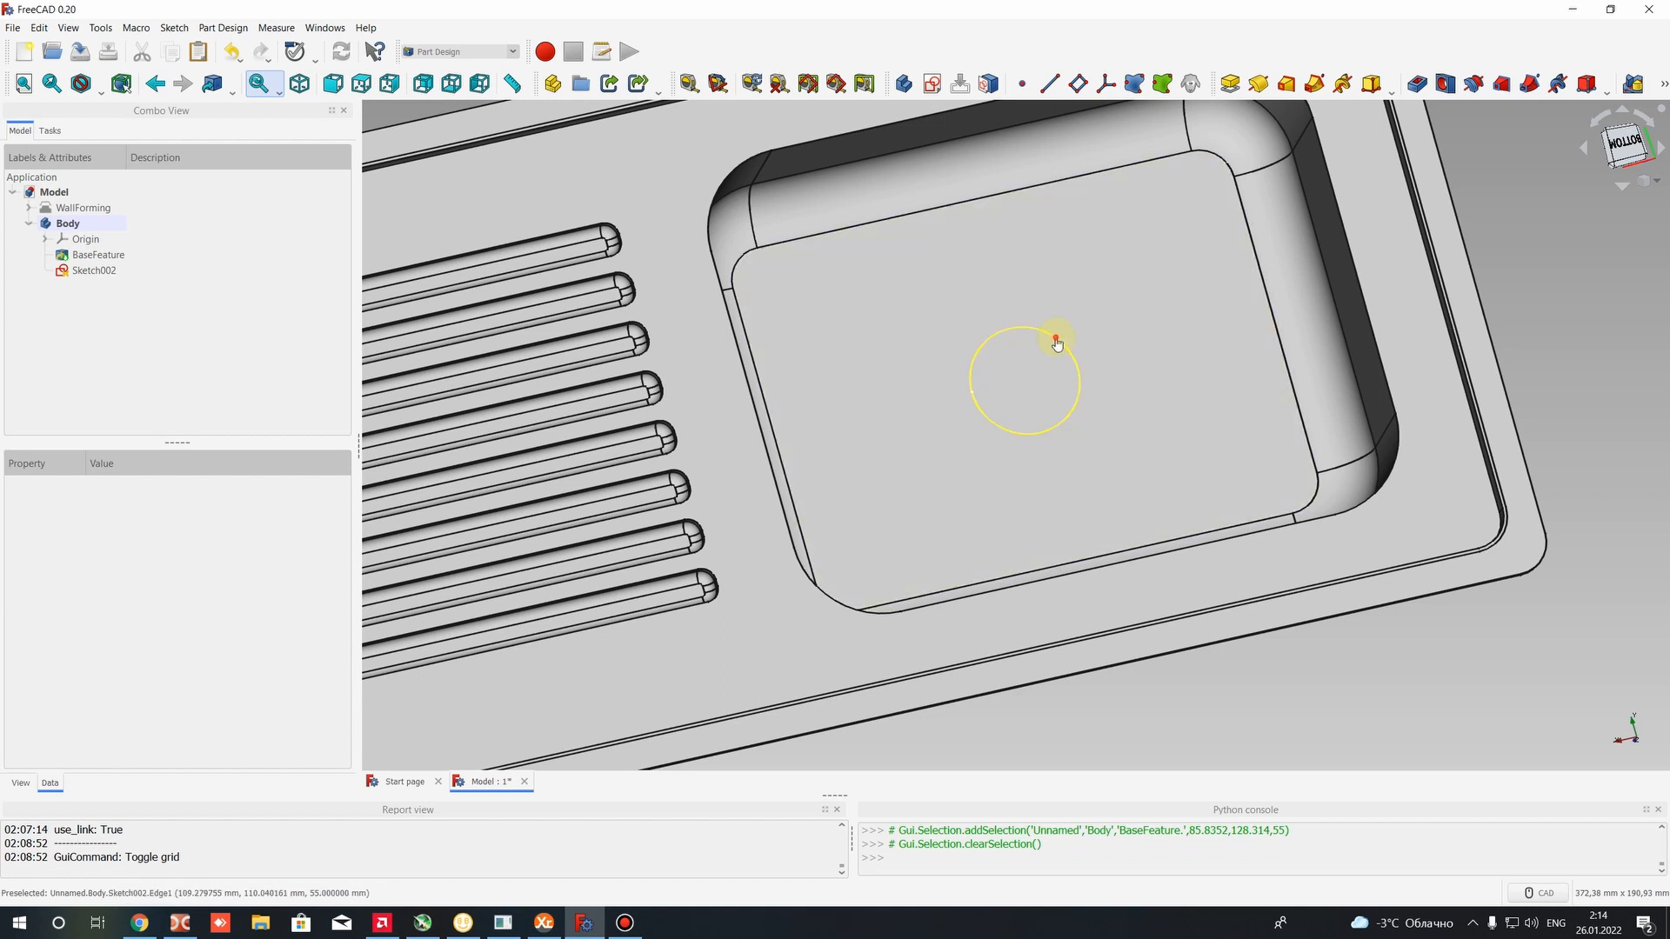
Start a Hole feature from the circle sketch on the basin's bottom face with the ISO metric regular profile
{"action": "left_click", "coordinate": [1057, 343]}
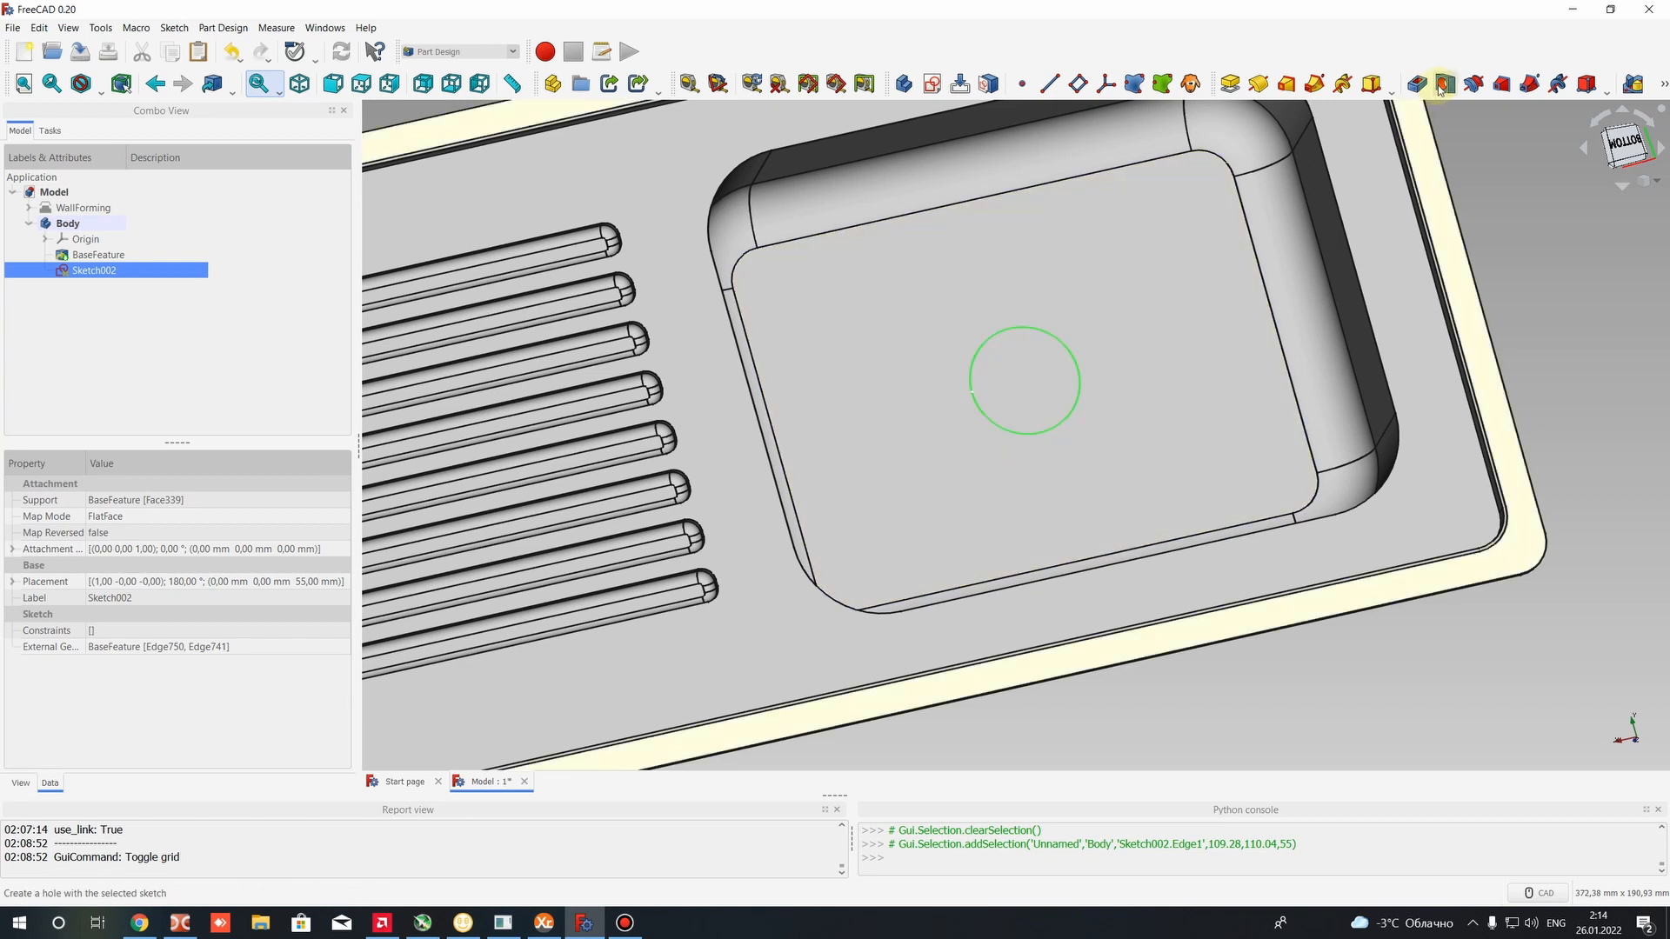
{"action": "left_click", "coordinate": [1441, 87]}
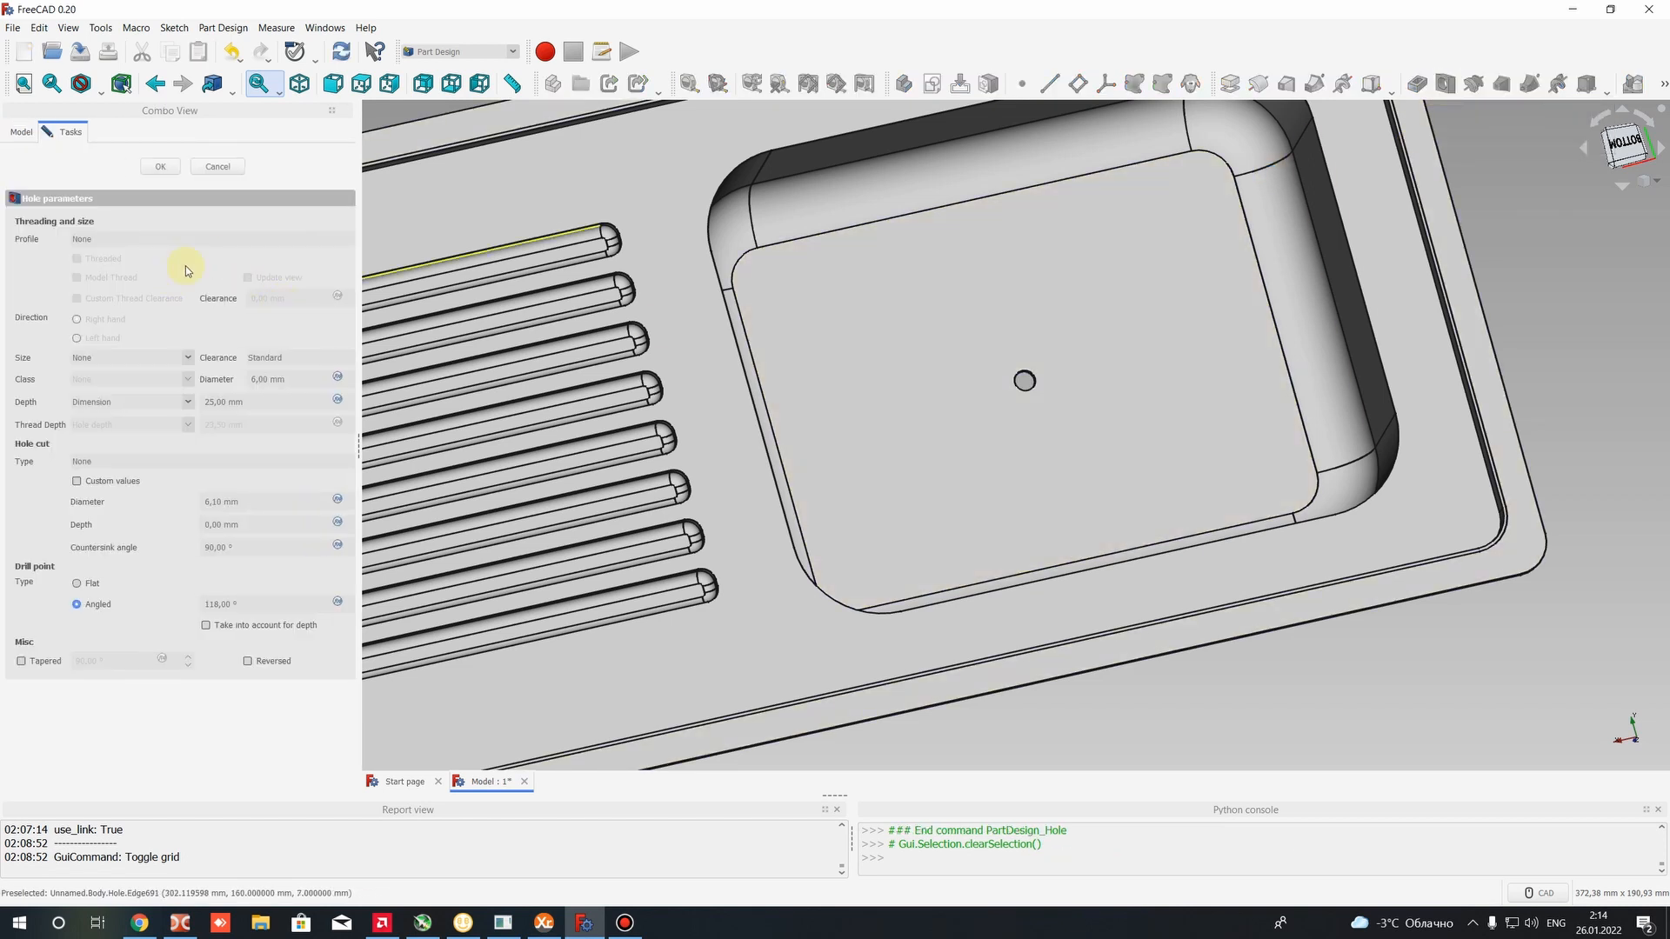
{"action": "left_click", "coordinate": [80, 240]}
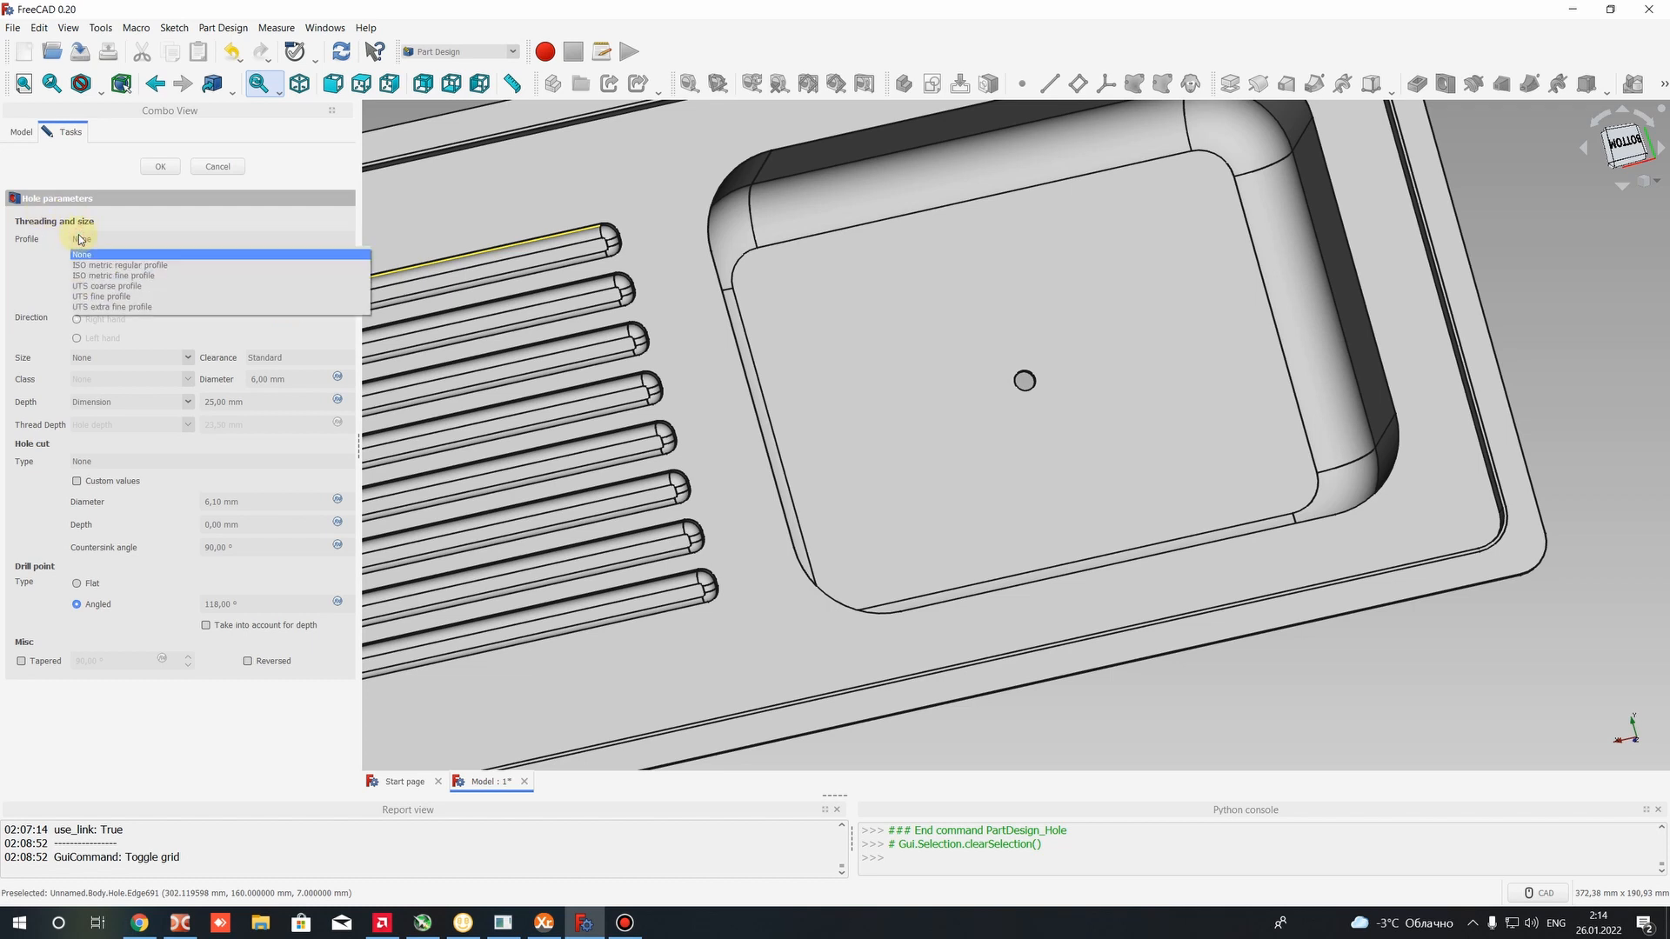
{"action": "left_click", "coordinate": [126, 266]}
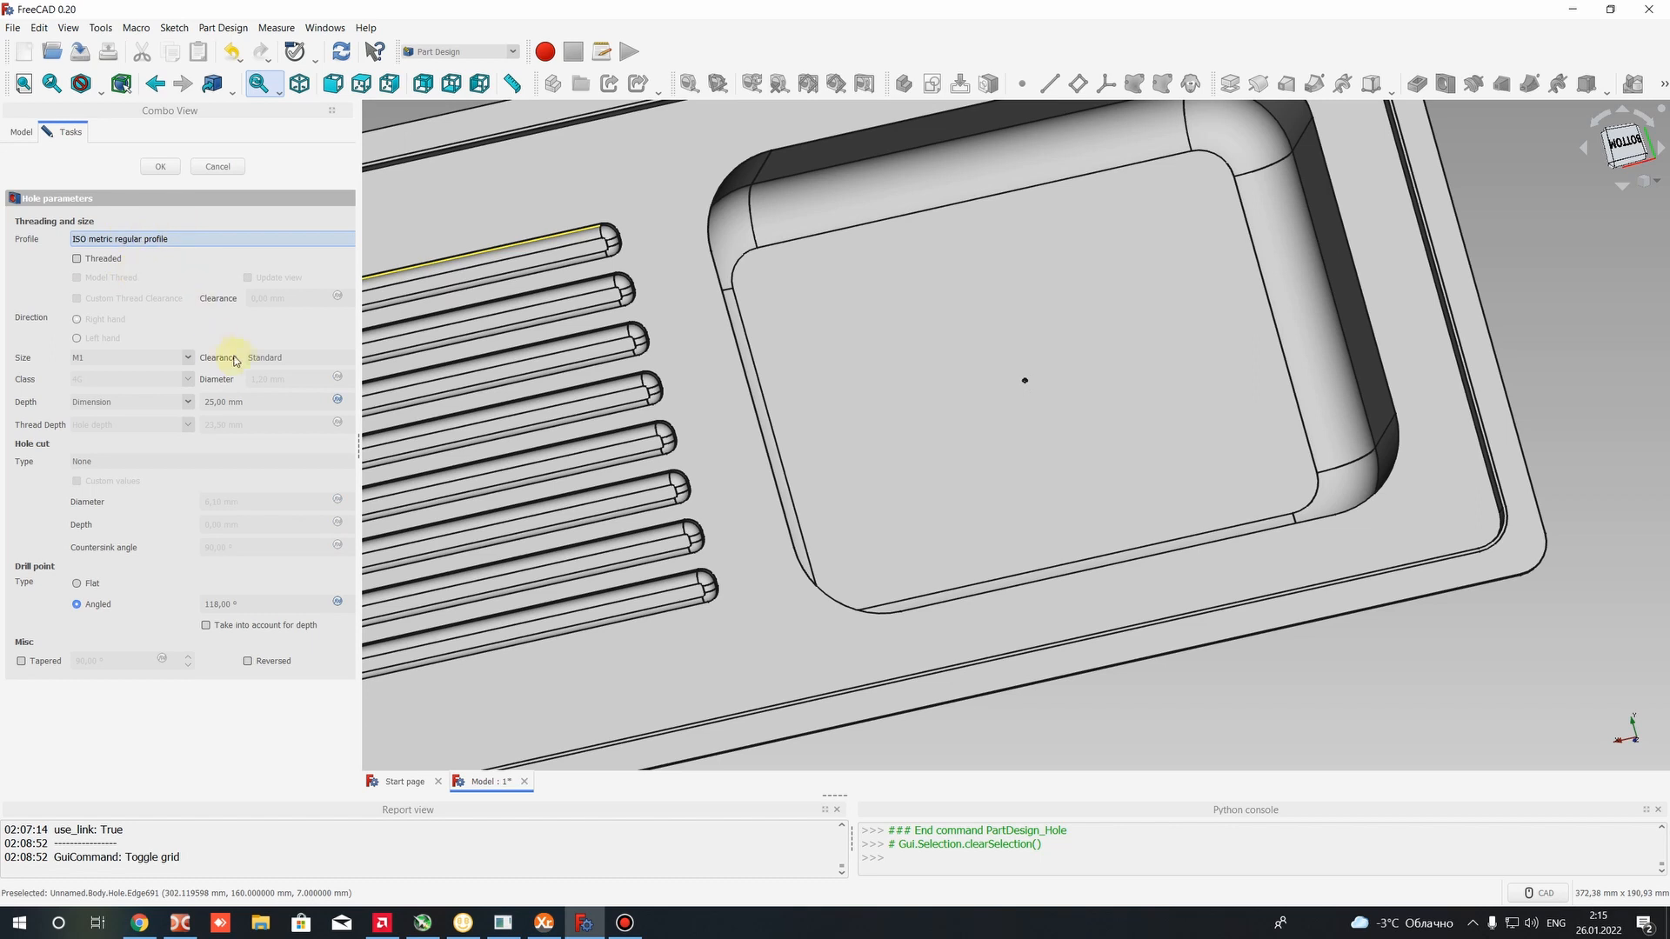
Try size M10 for the drain hole in the basin's bottom
{"action": "left_click", "coordinate": [269, 358]}
{"action": "left_click", "coordinate": [84, 356]}
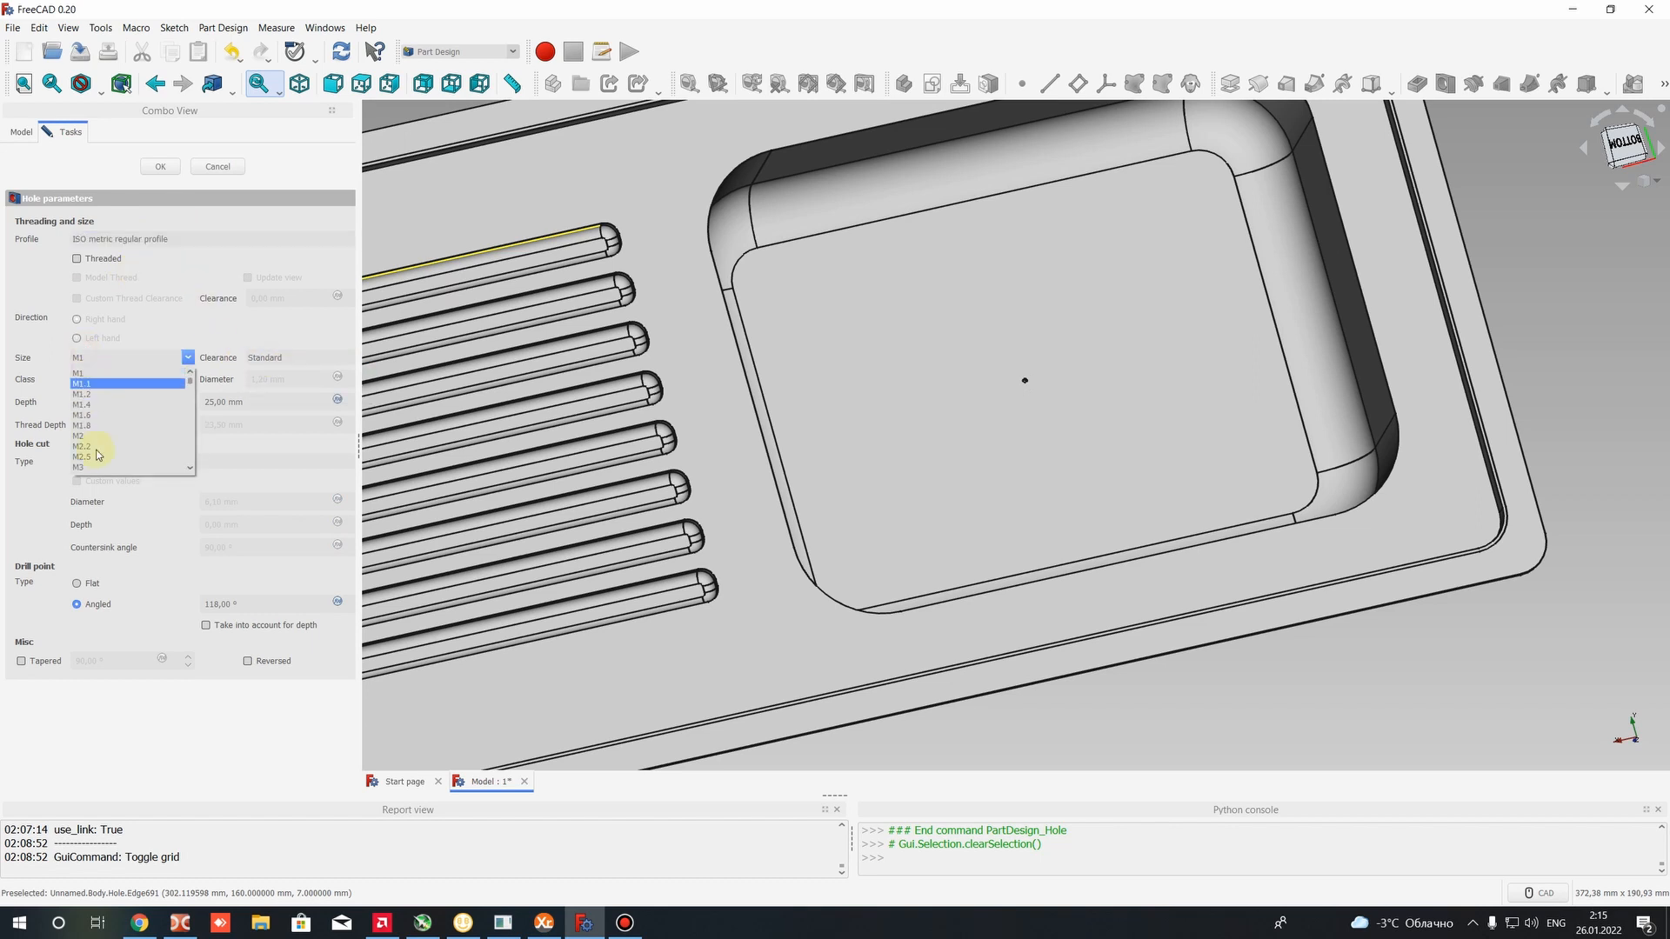
{"action": "scroll", "coordinate": [101, 430], "scroll_direction": "down", "scroll_amount": 3}
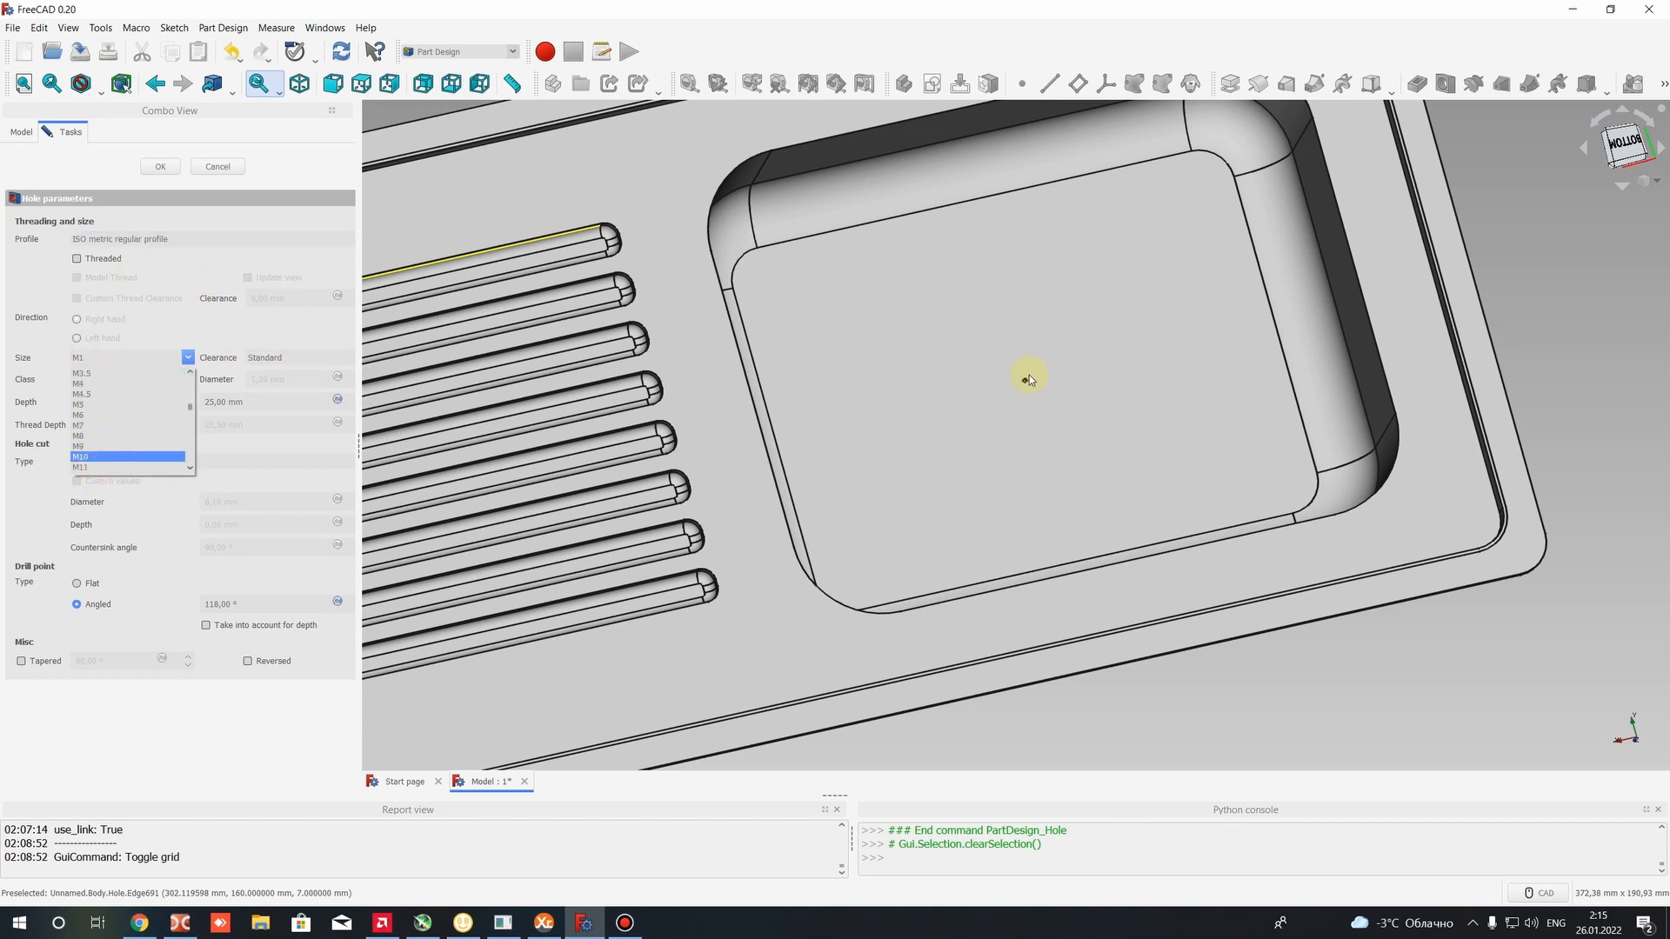
{"action": "left_click", "coordinate": [85, 458]}
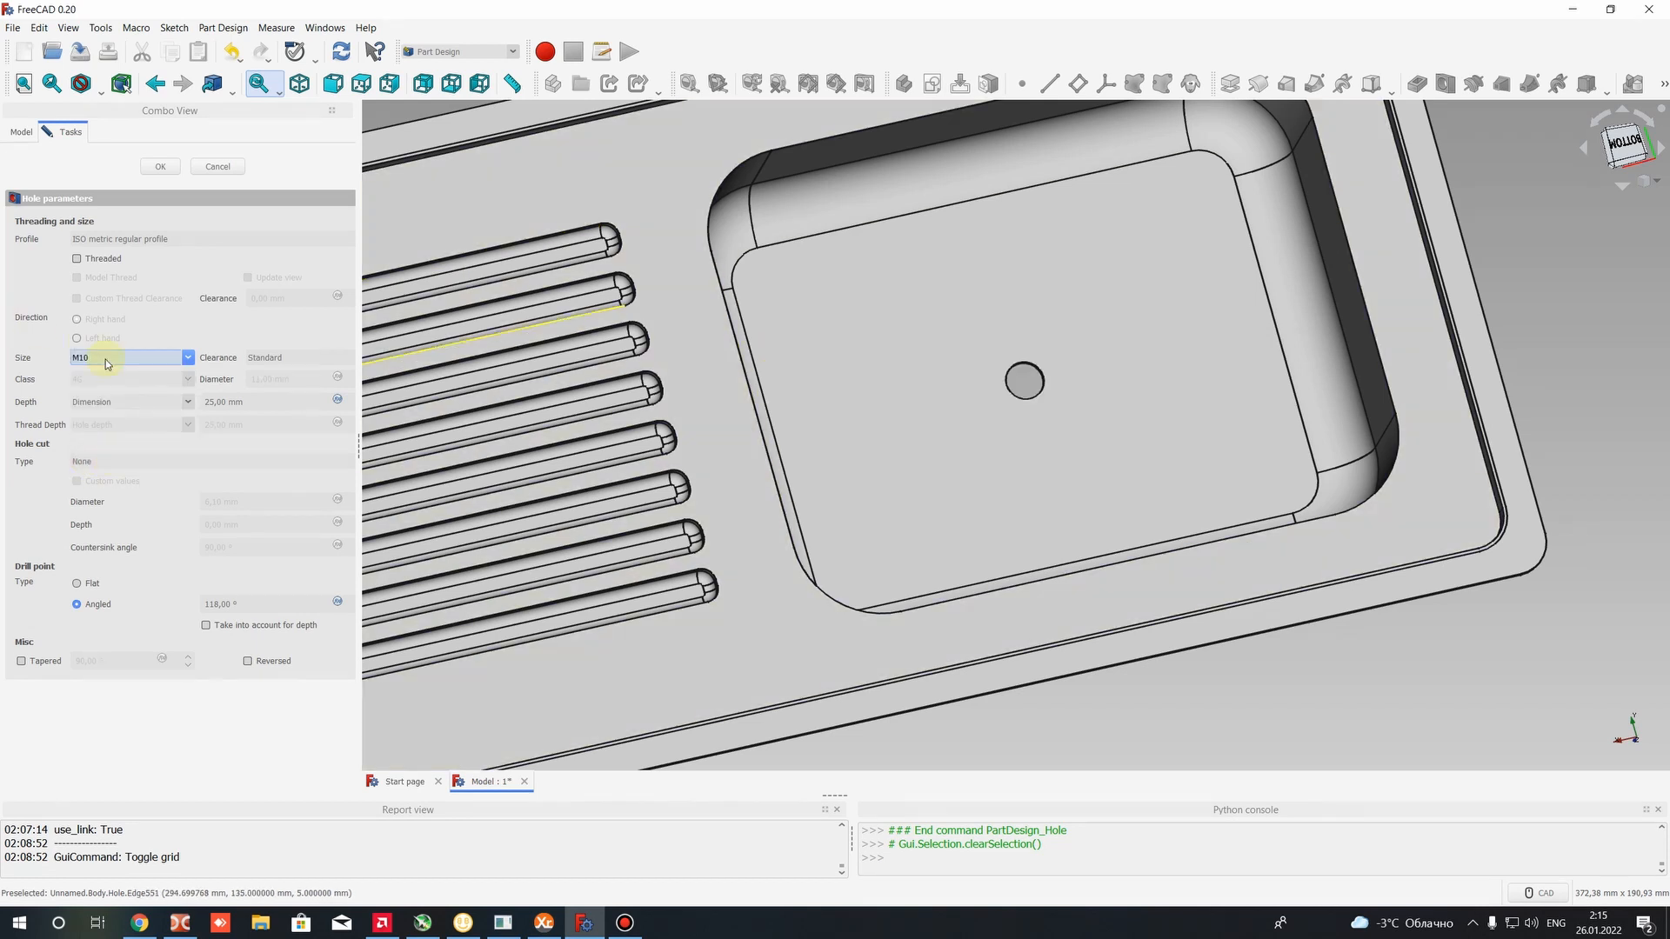
Set the drain hole's size to M20 and apply the hole
{"action": "left_click", "coordinate": [112, 358]}
{"action": "scroll", "coordinate": [87, 417], "scroll_direction": "down", "scroll_amount": 3}
{"action": "left_click", "coordinate": [87, 456]}
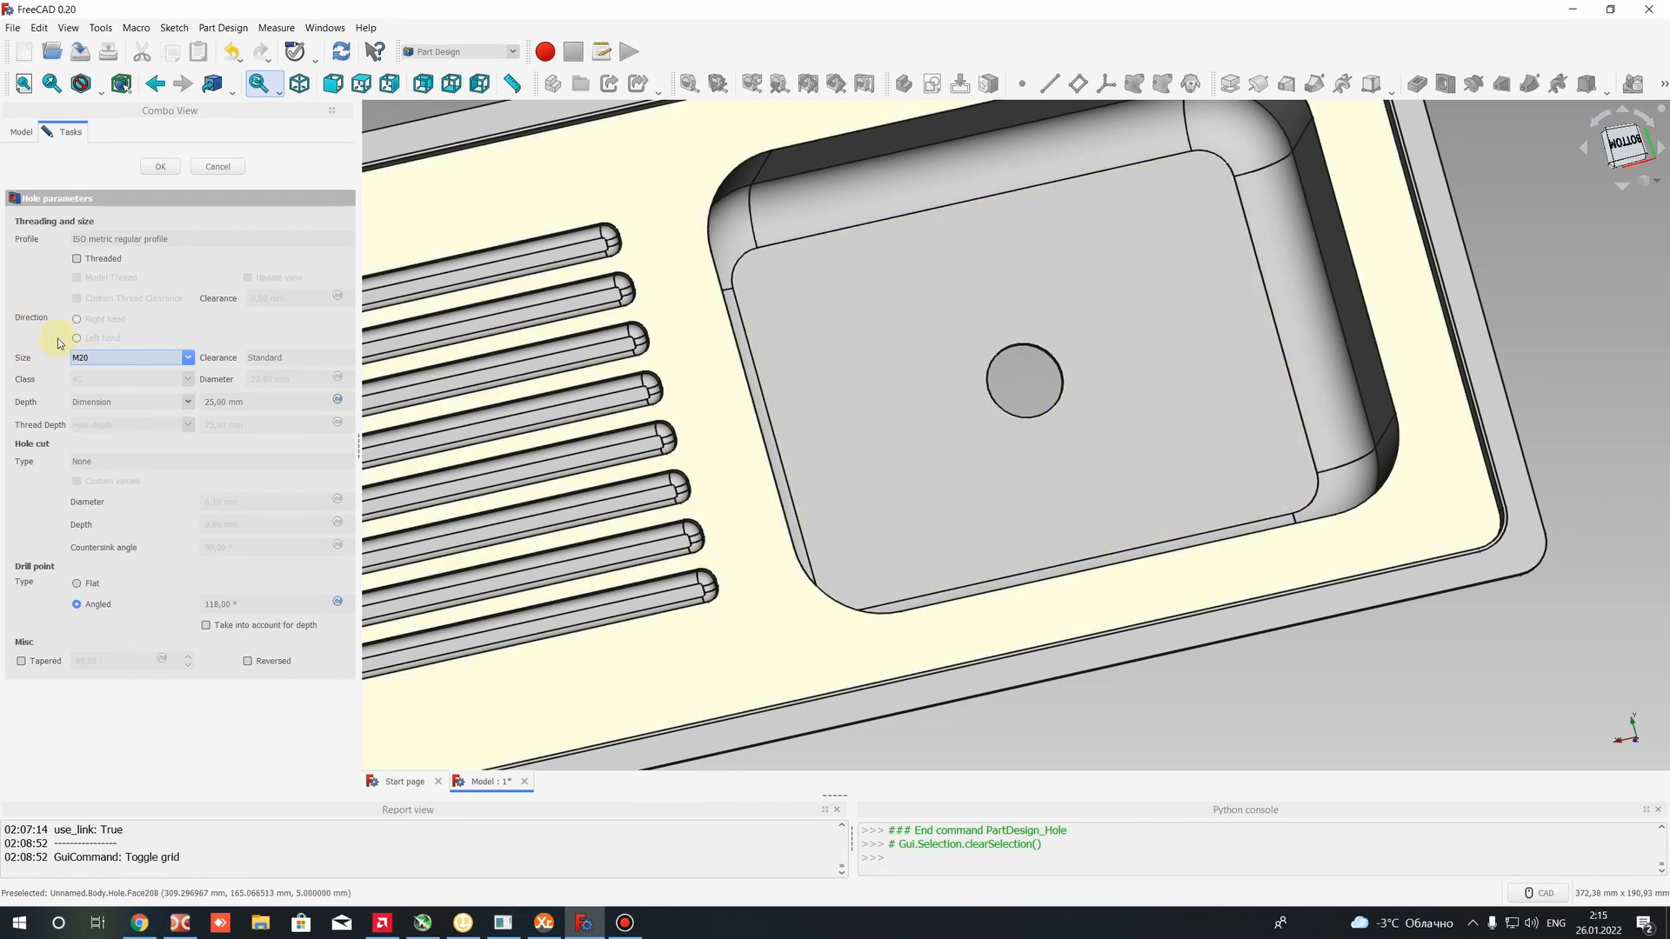
{"action": "left_click", "coordinate": [160, 167]}
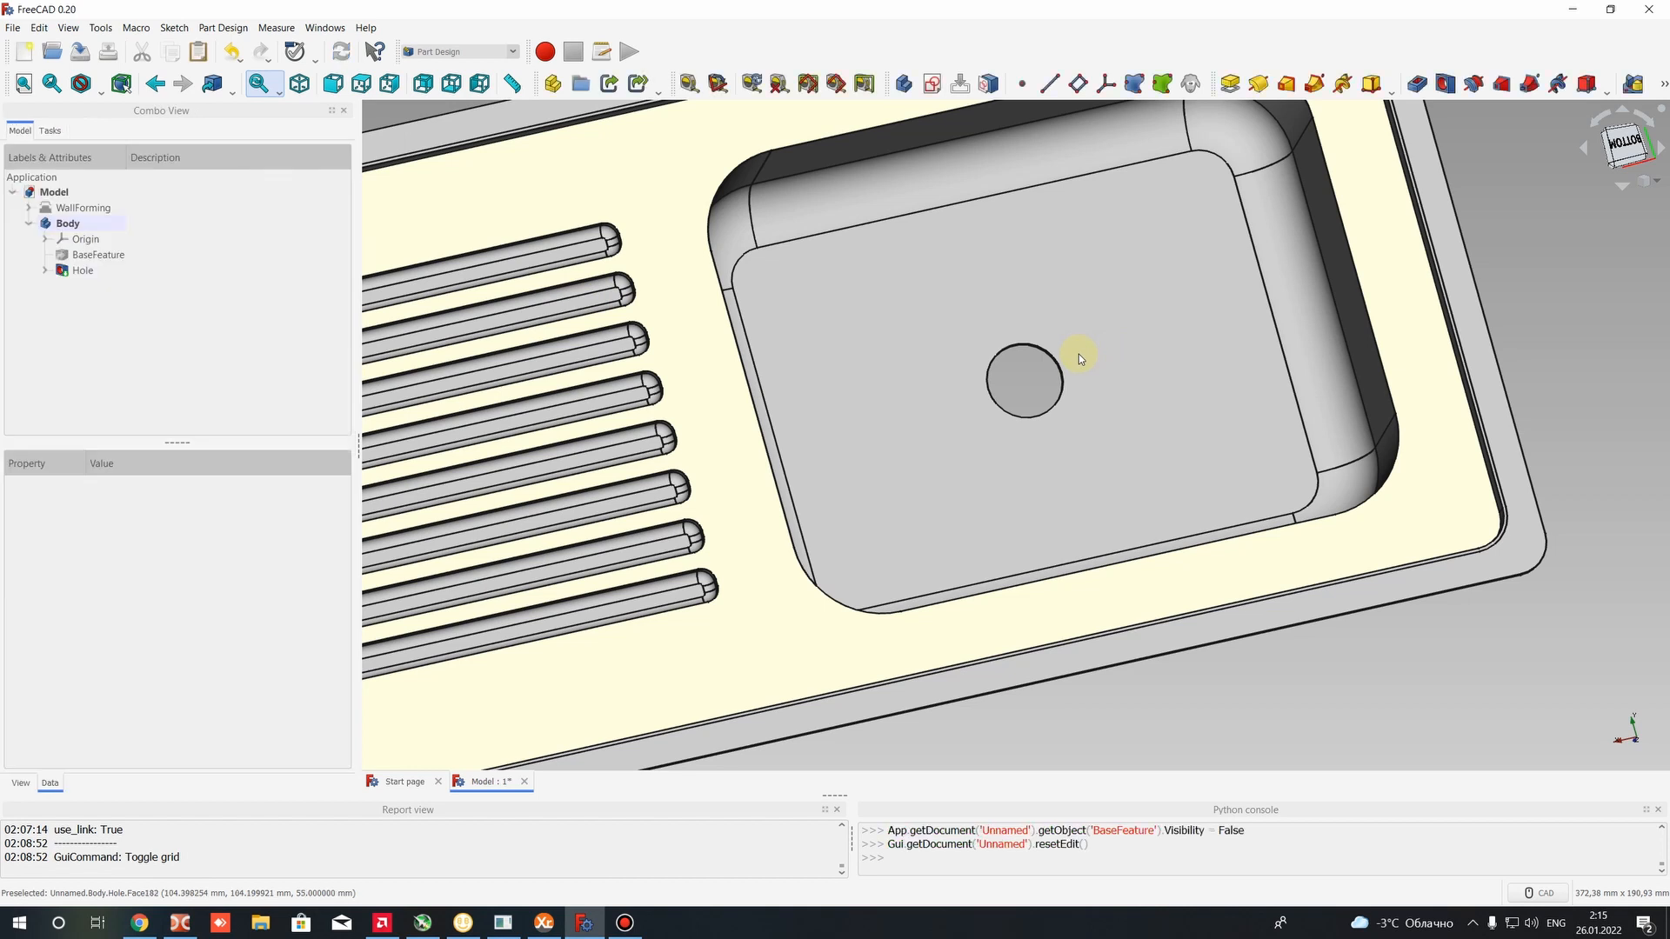
Sketch a normal-geometry circle of about 6.8 mm radius on the flat top face between the basin's corner and the rim, and close the sketch
{"action": "scroll", "coordinate": [1079, 353], "scroll_direction": "down", "scroll_amount": 8}
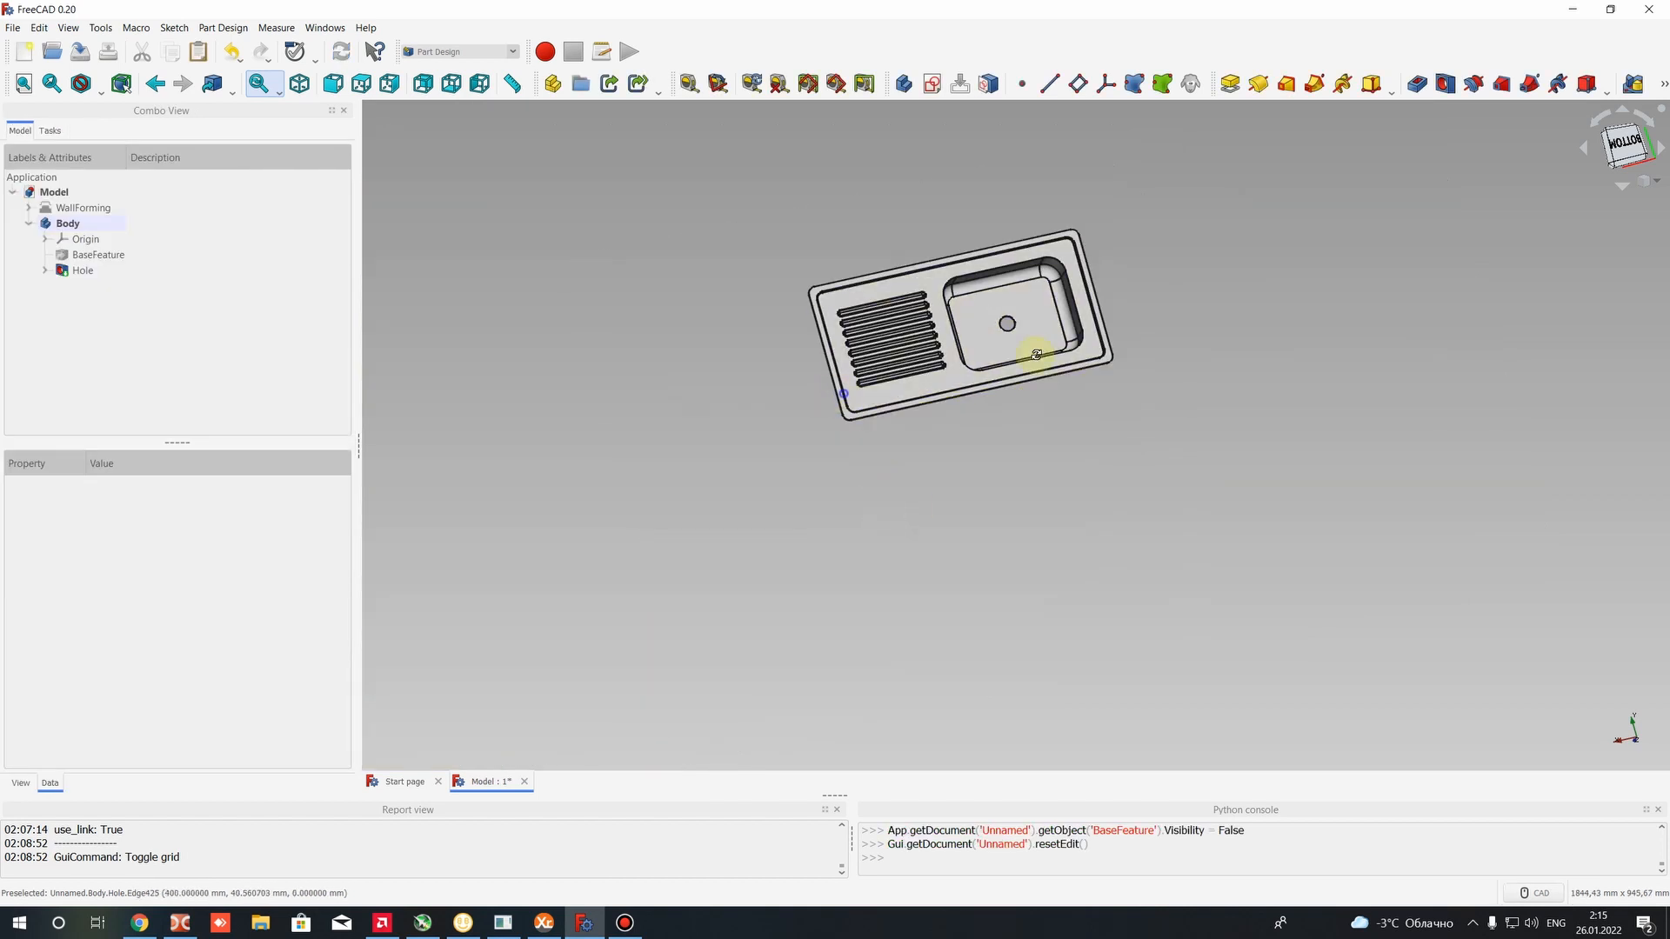
{"action": "middle_click_drag", "start_coordinate": [870, 408], "coordinate": [1186, 470]}
{"action": "scroll", "coordinate": [891, 313], "scroll_direction": "up", "scroll_amount": 3}
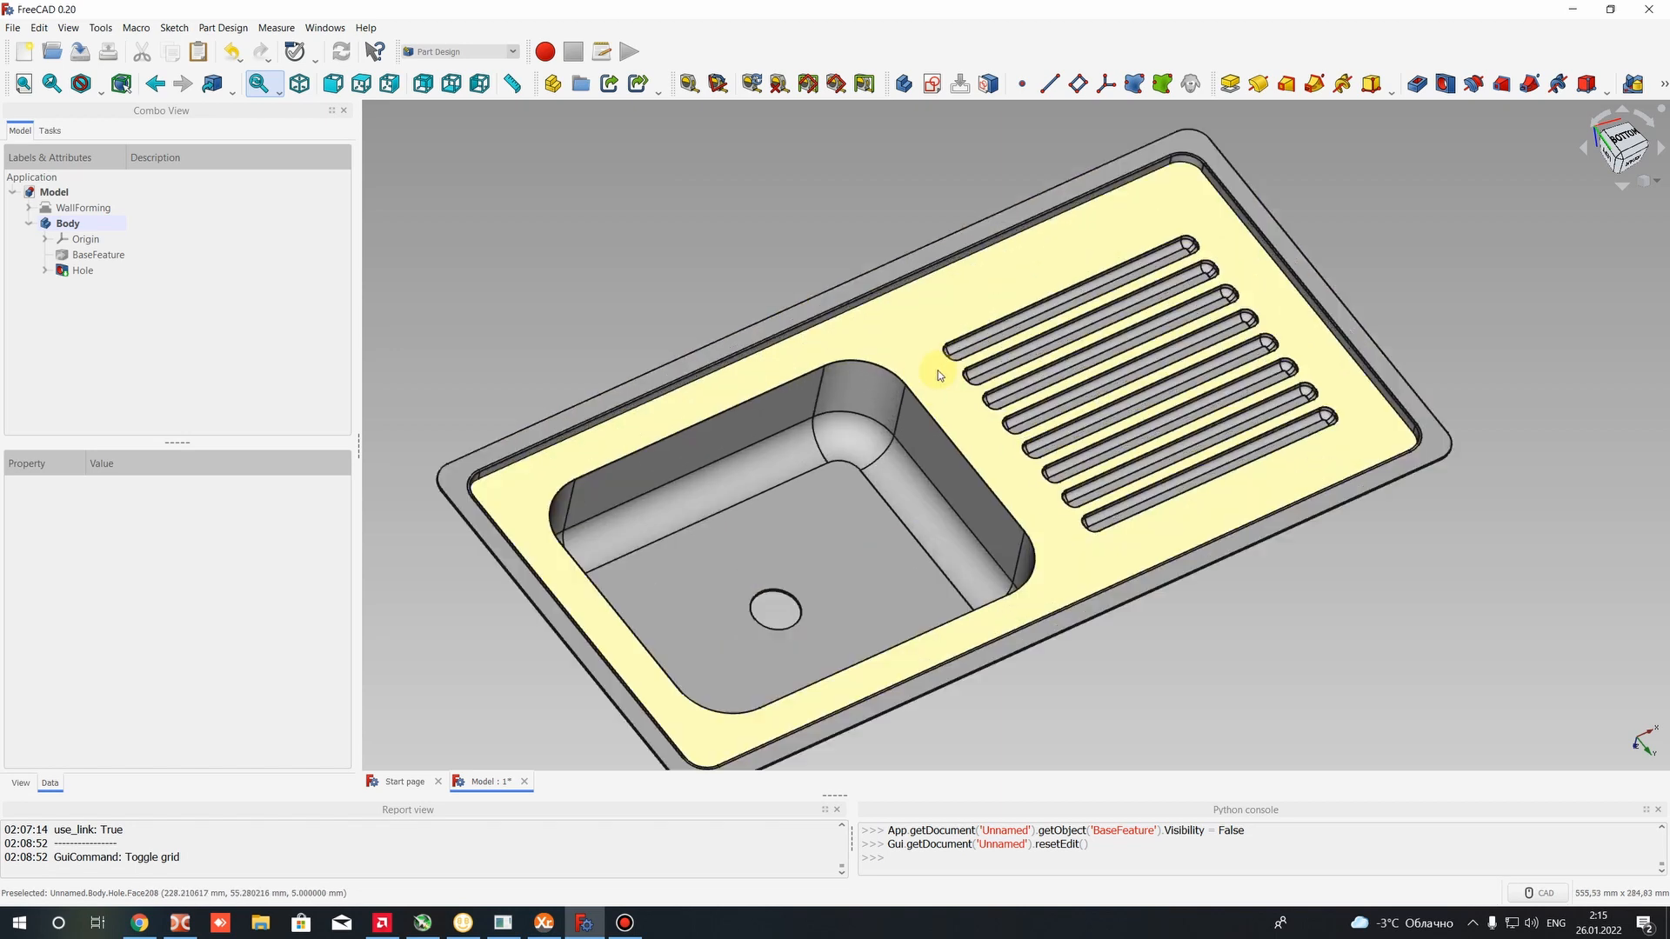
{"action": "scroll", "coordinate": [890, 347], "scroll_direction": "down", "scroll_amount": 1}
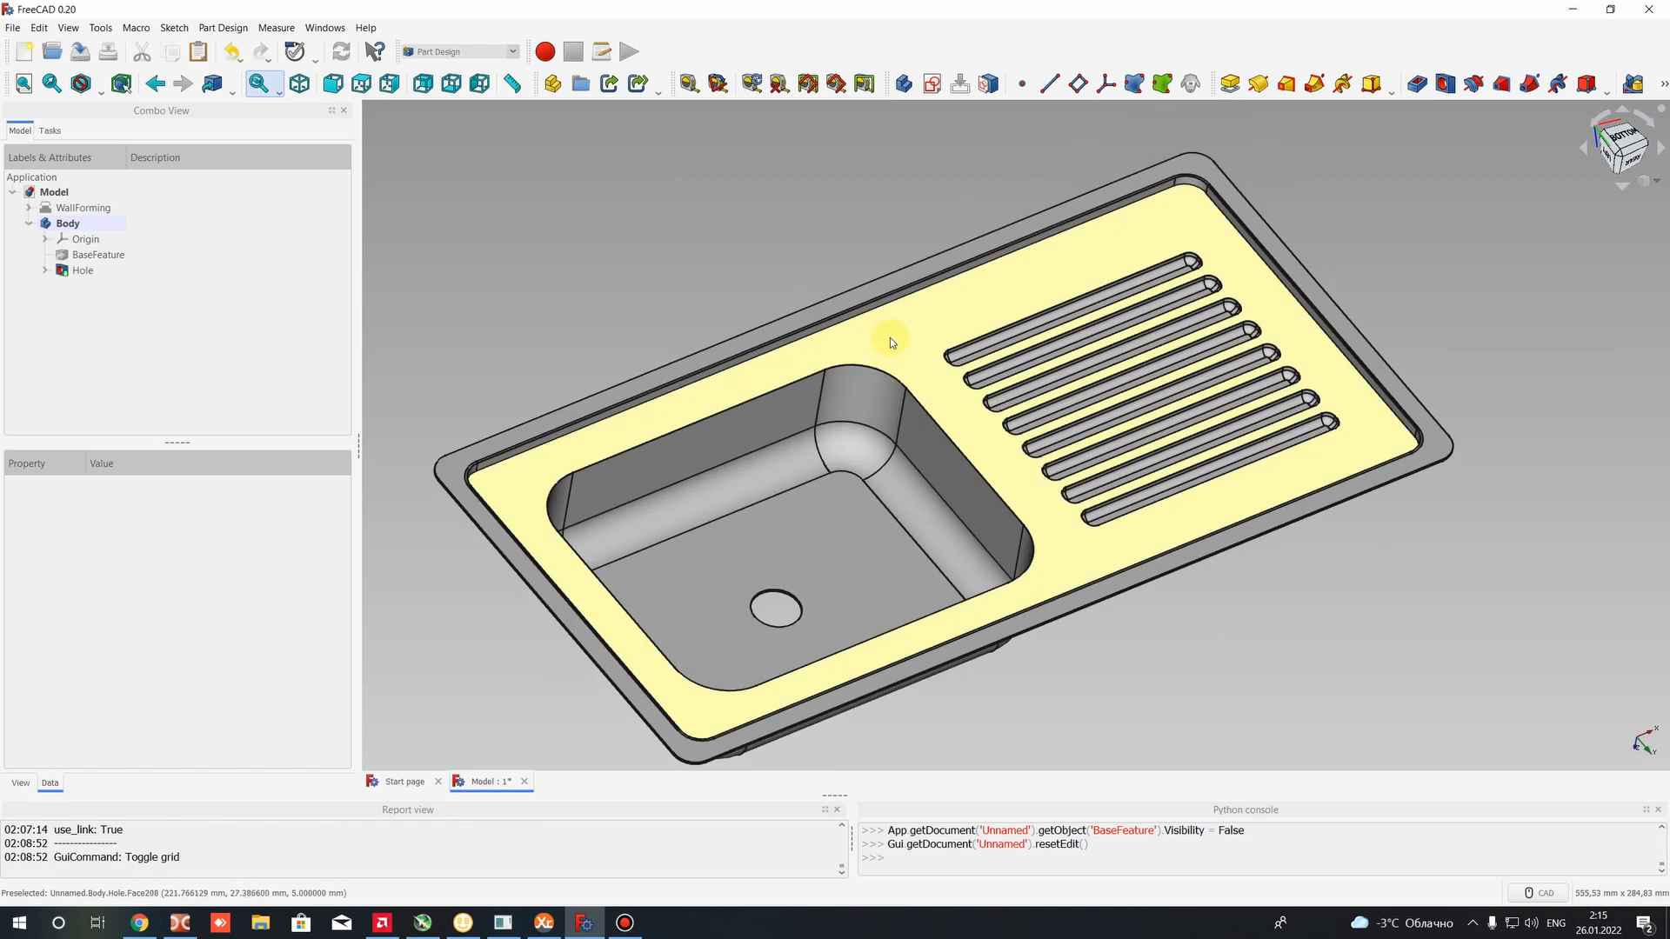
{"action": "left_click", "coordinate": [891, 337]}
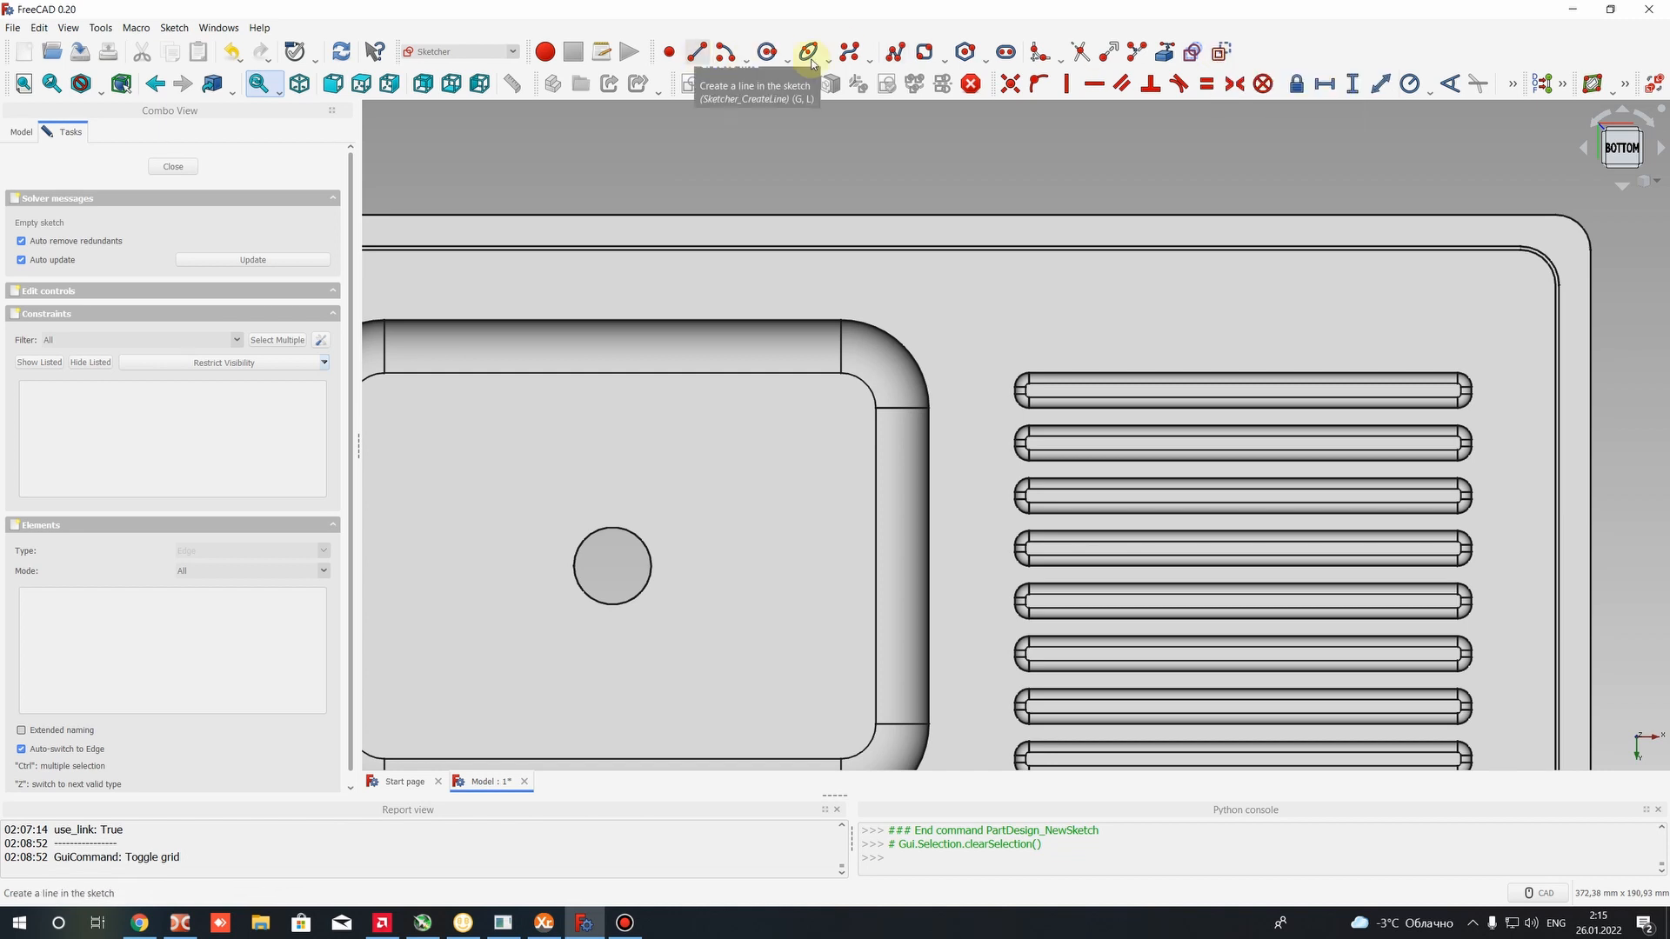
{"action": "left_click", "coordinate": [1220, 53]}
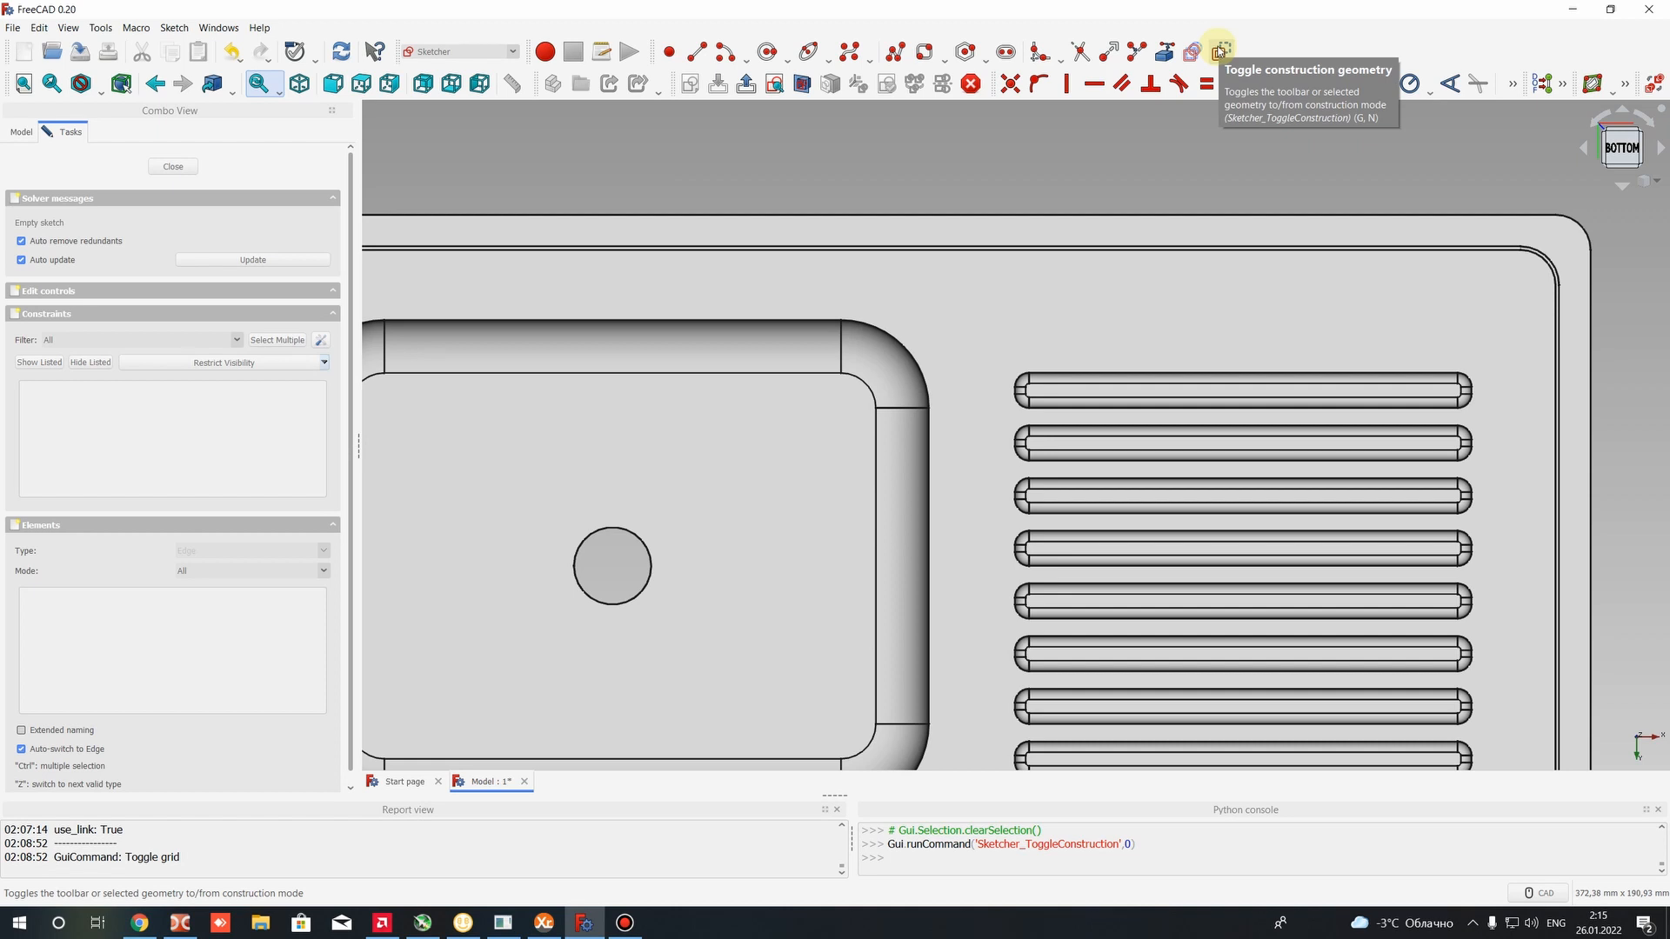
{"action": "left_click", "coordinate": [765, 53]}
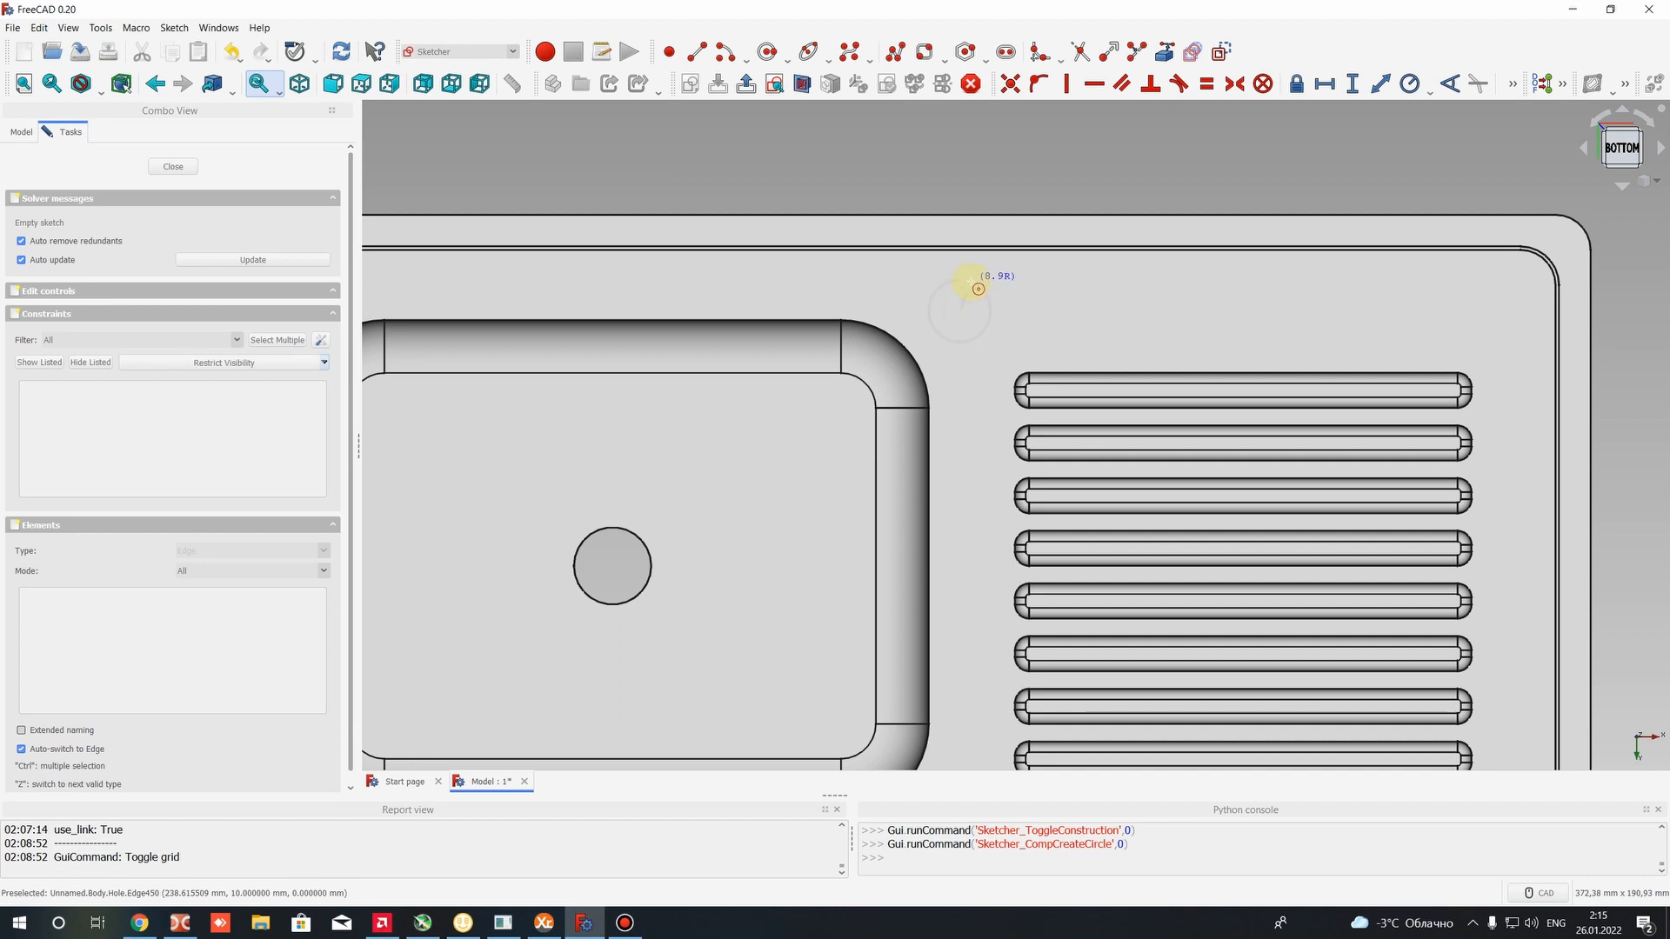
{"action": "left_click", "coordinate": [969, 292]}
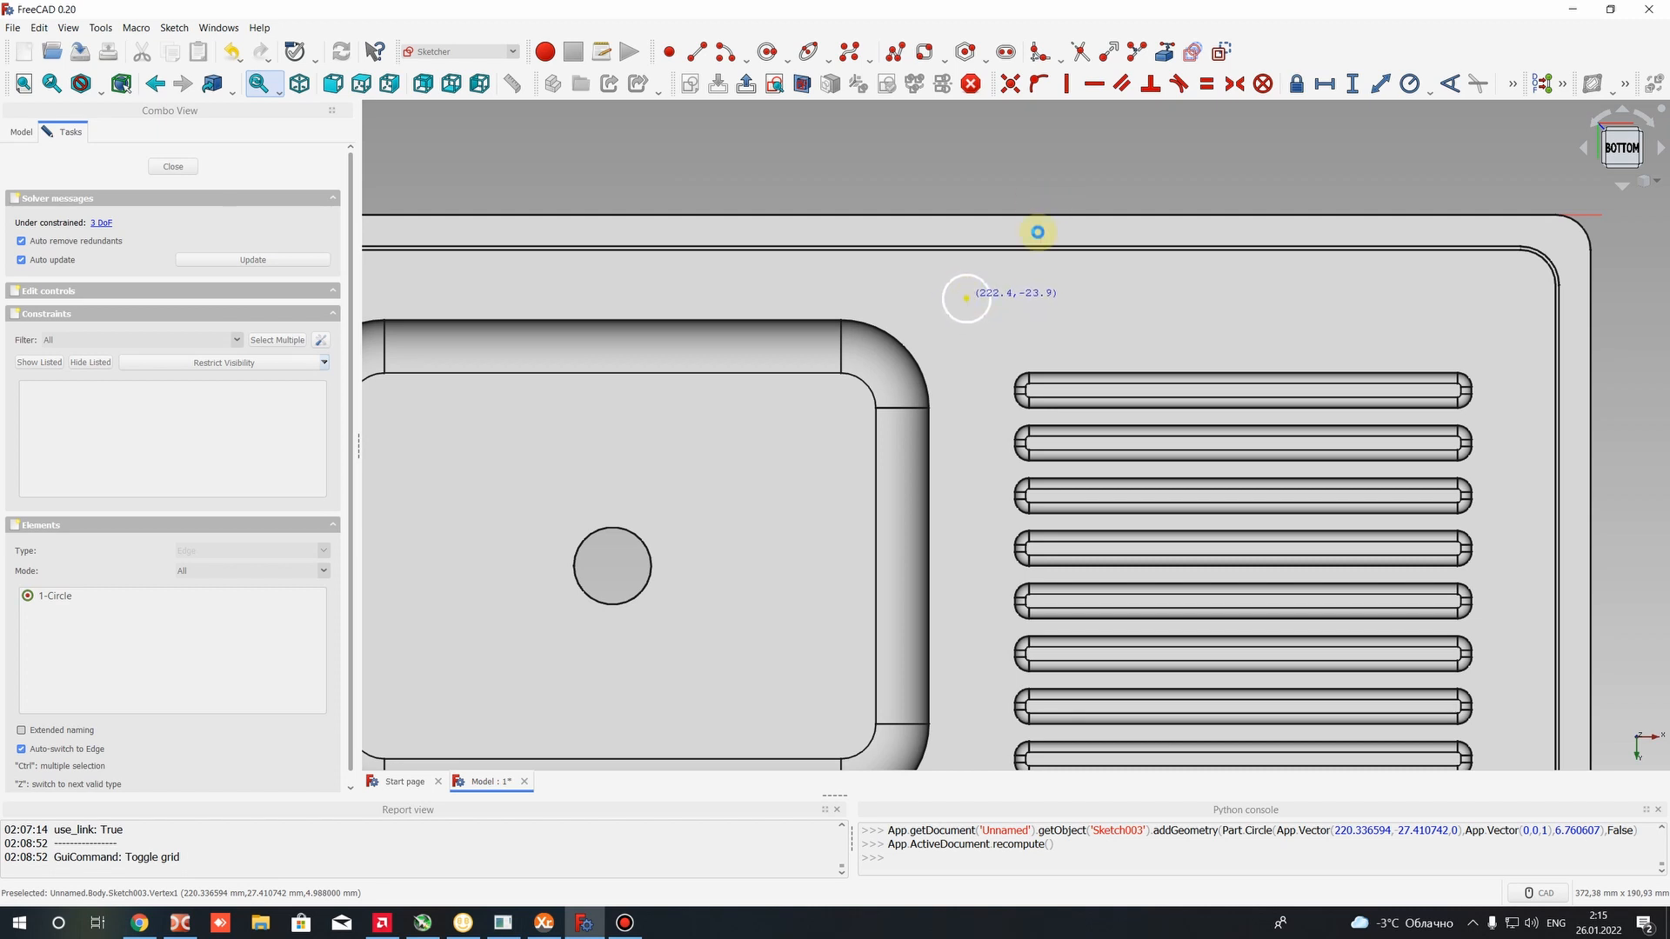
{"action": "left_click_drag", "start_coordinate": [967, 298], "coordinate": [964, 303]}
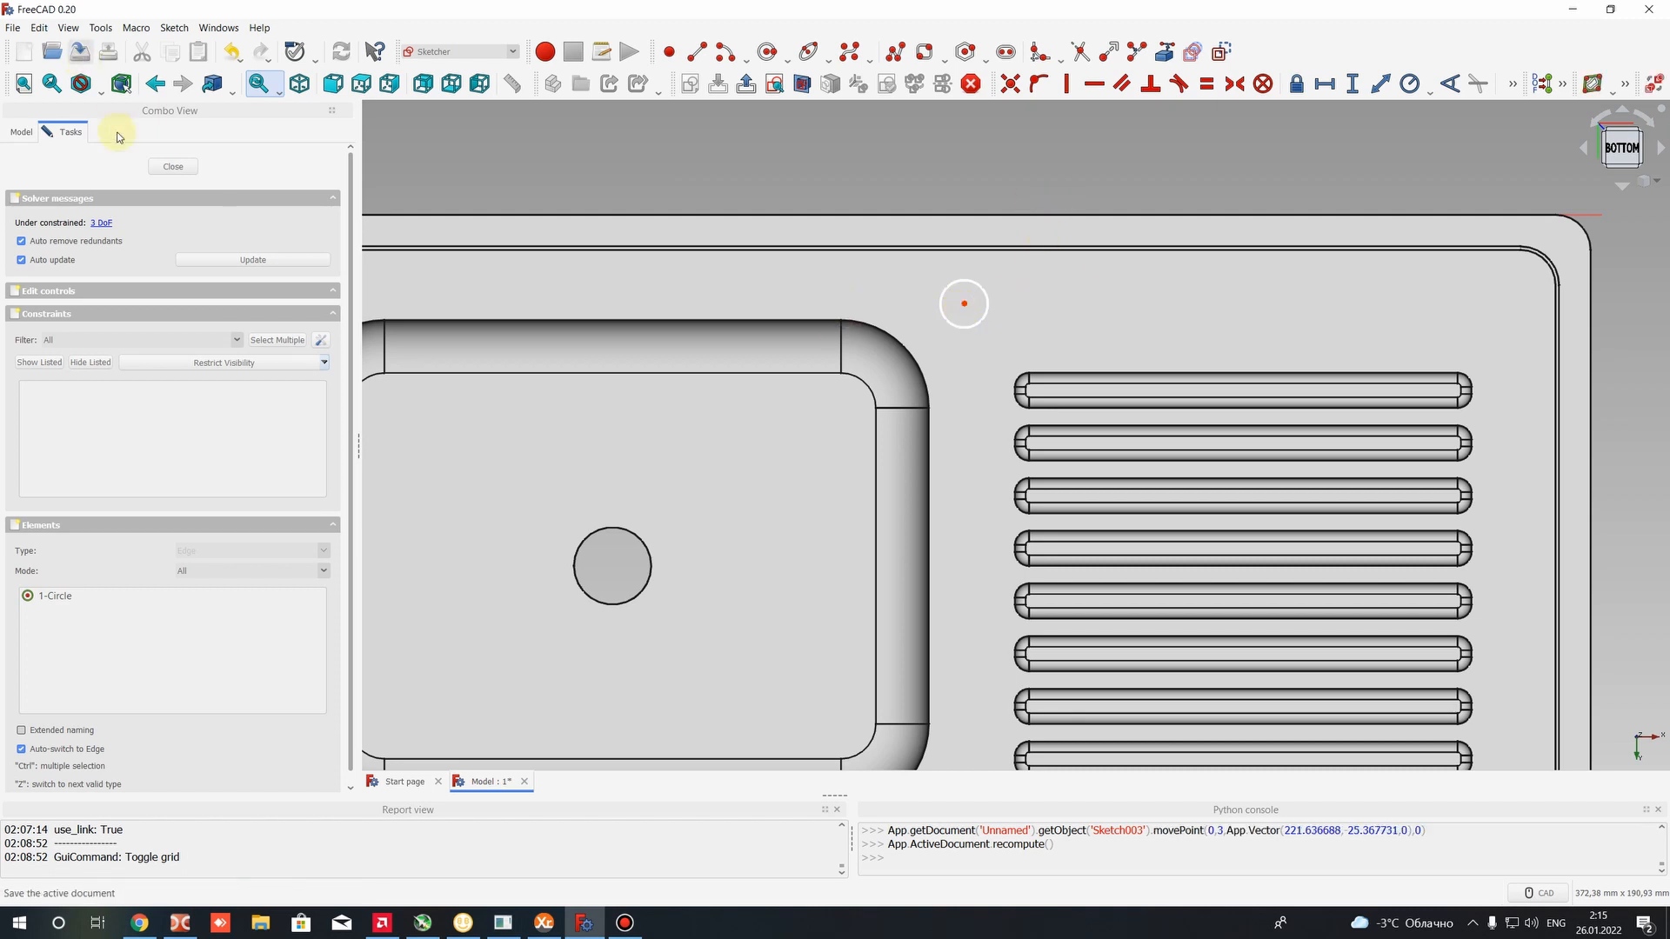
{"action": "left_click", "coordinate": [173, 166]}
Start a Hole feature from the circle beside the basin's corner with the ISO metric regular profile
{"action": "scroll", "coordinate": [887, 328], "scroll_direction": "up", "scroll_amount": 5}
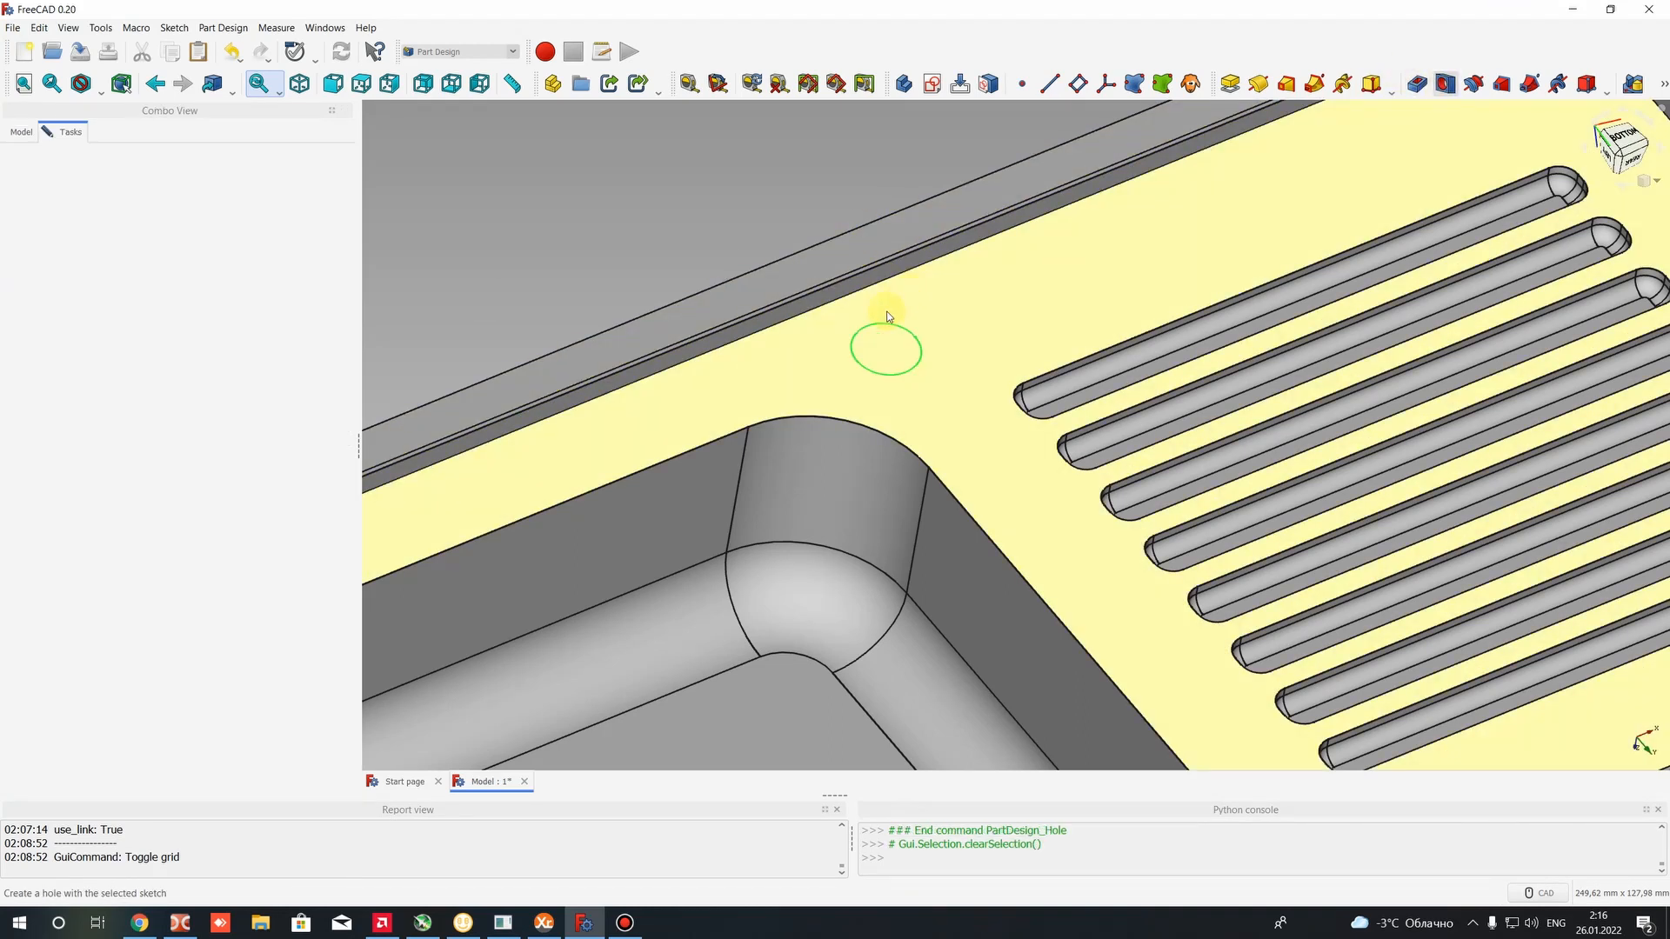
{"action": "left_click", "coordinate": [130, 239]}
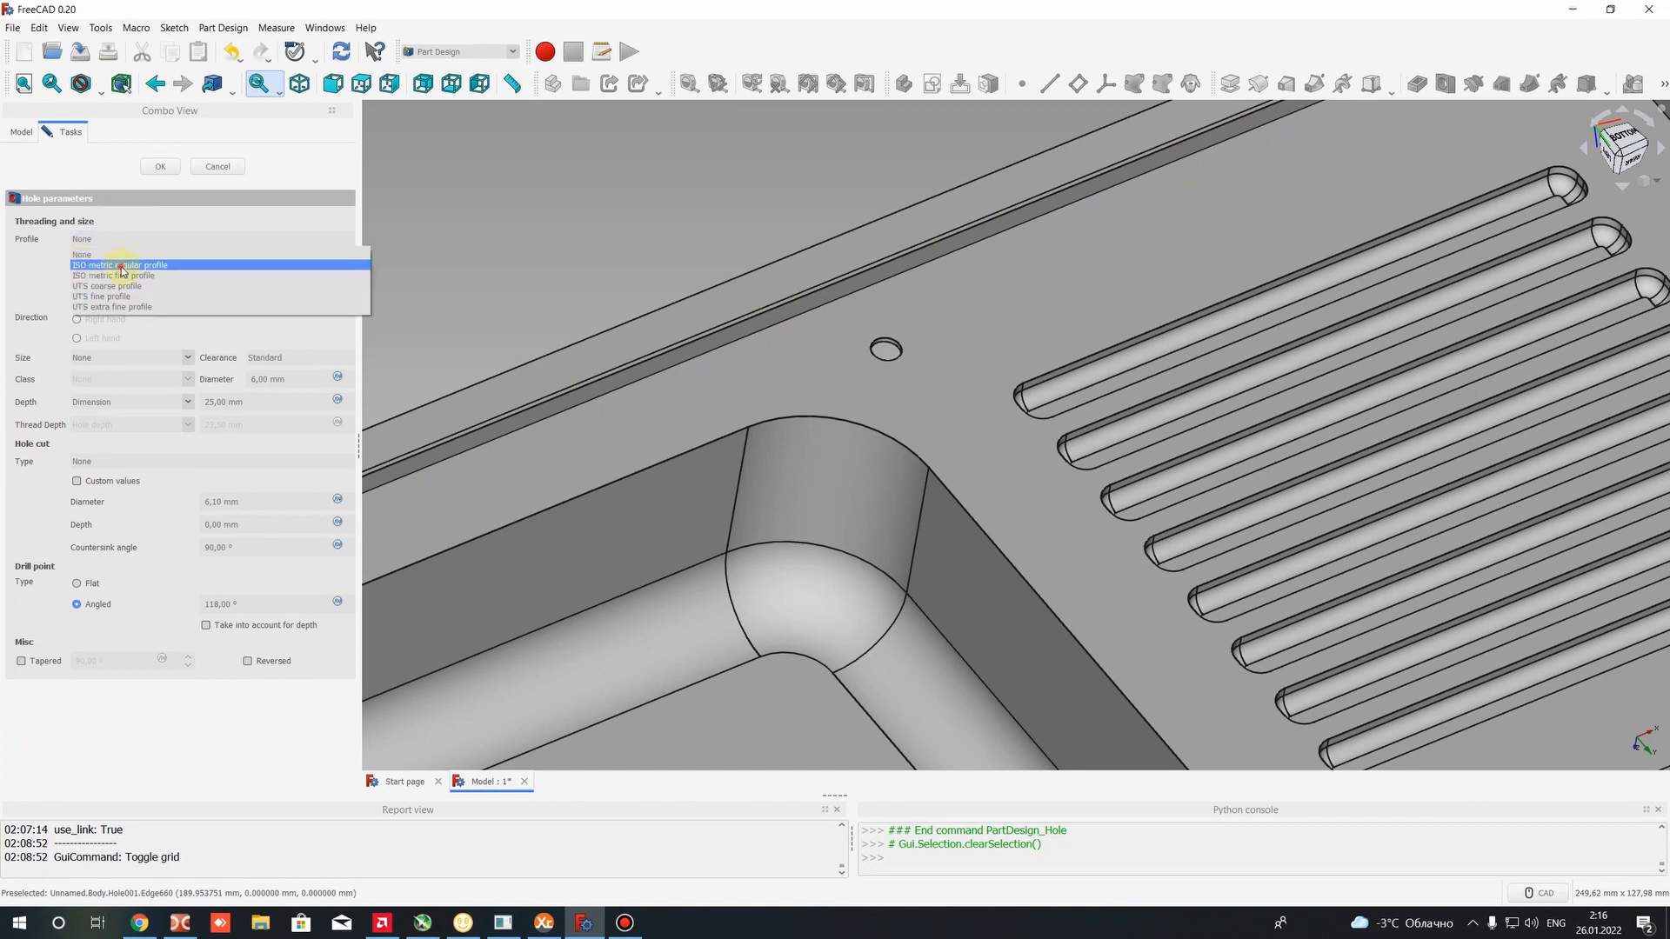
{"action": "left_click", "coordinate": [121, 266]}
Try size M8 for the hole beside the basin's corner and judge it against the whole sink
{"action": "left_click", "coordinate": [95, 365]}
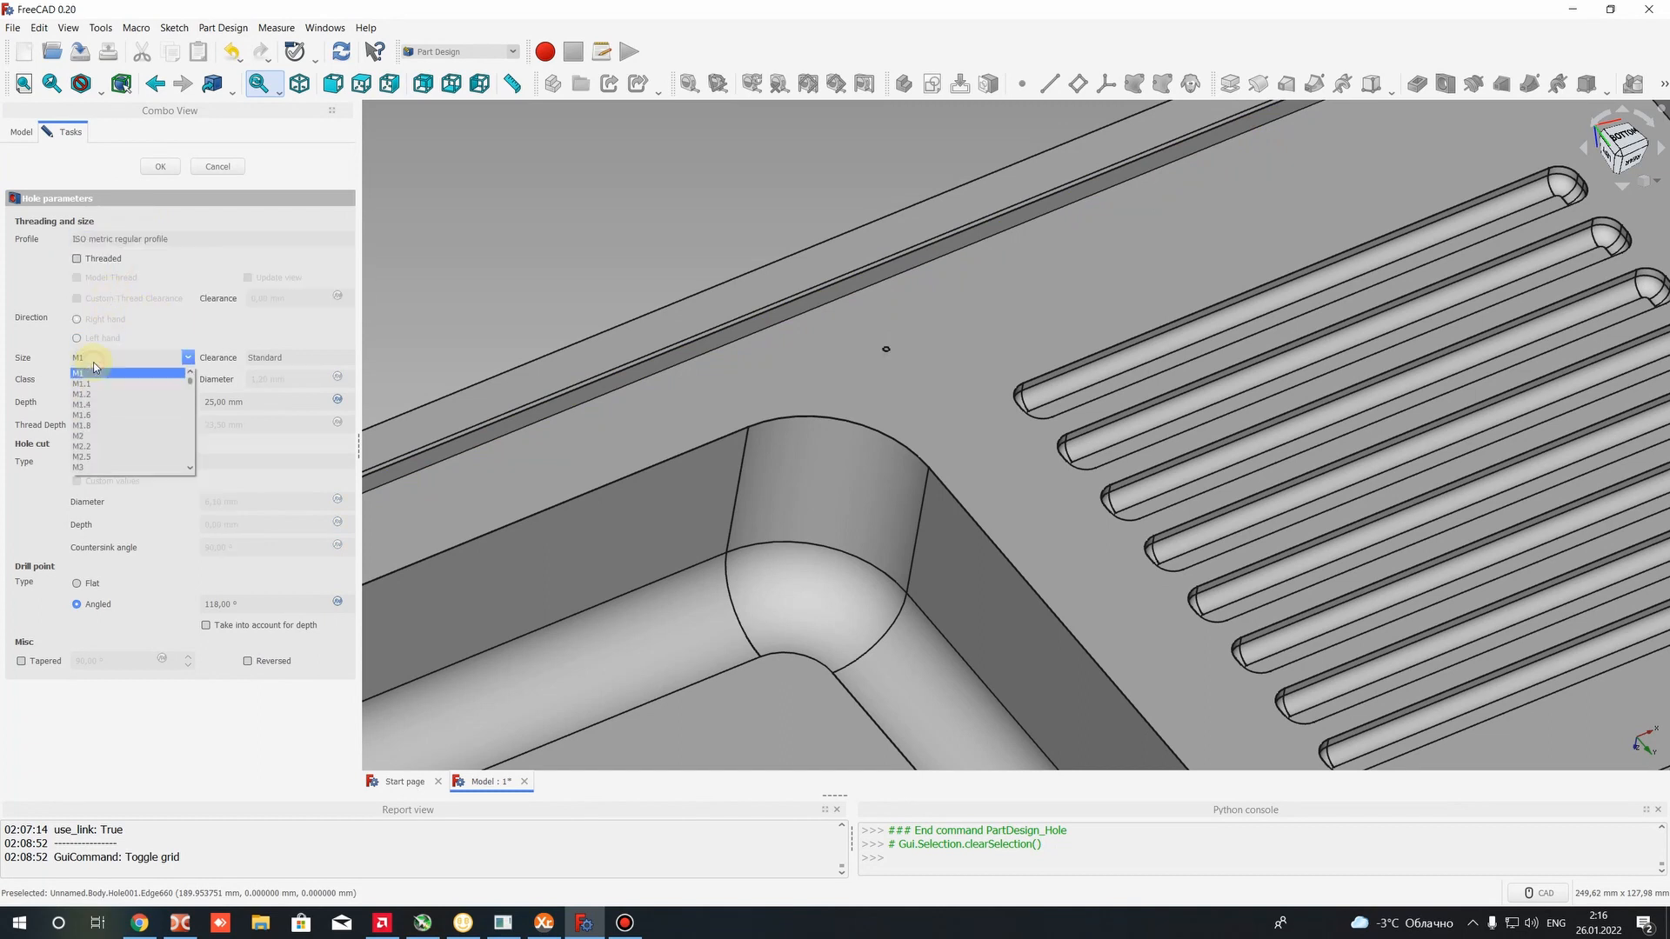
{"action": "scroll", "coordinate": [87, 426], "scroll_direction": "down", "scroll_amount": 3}
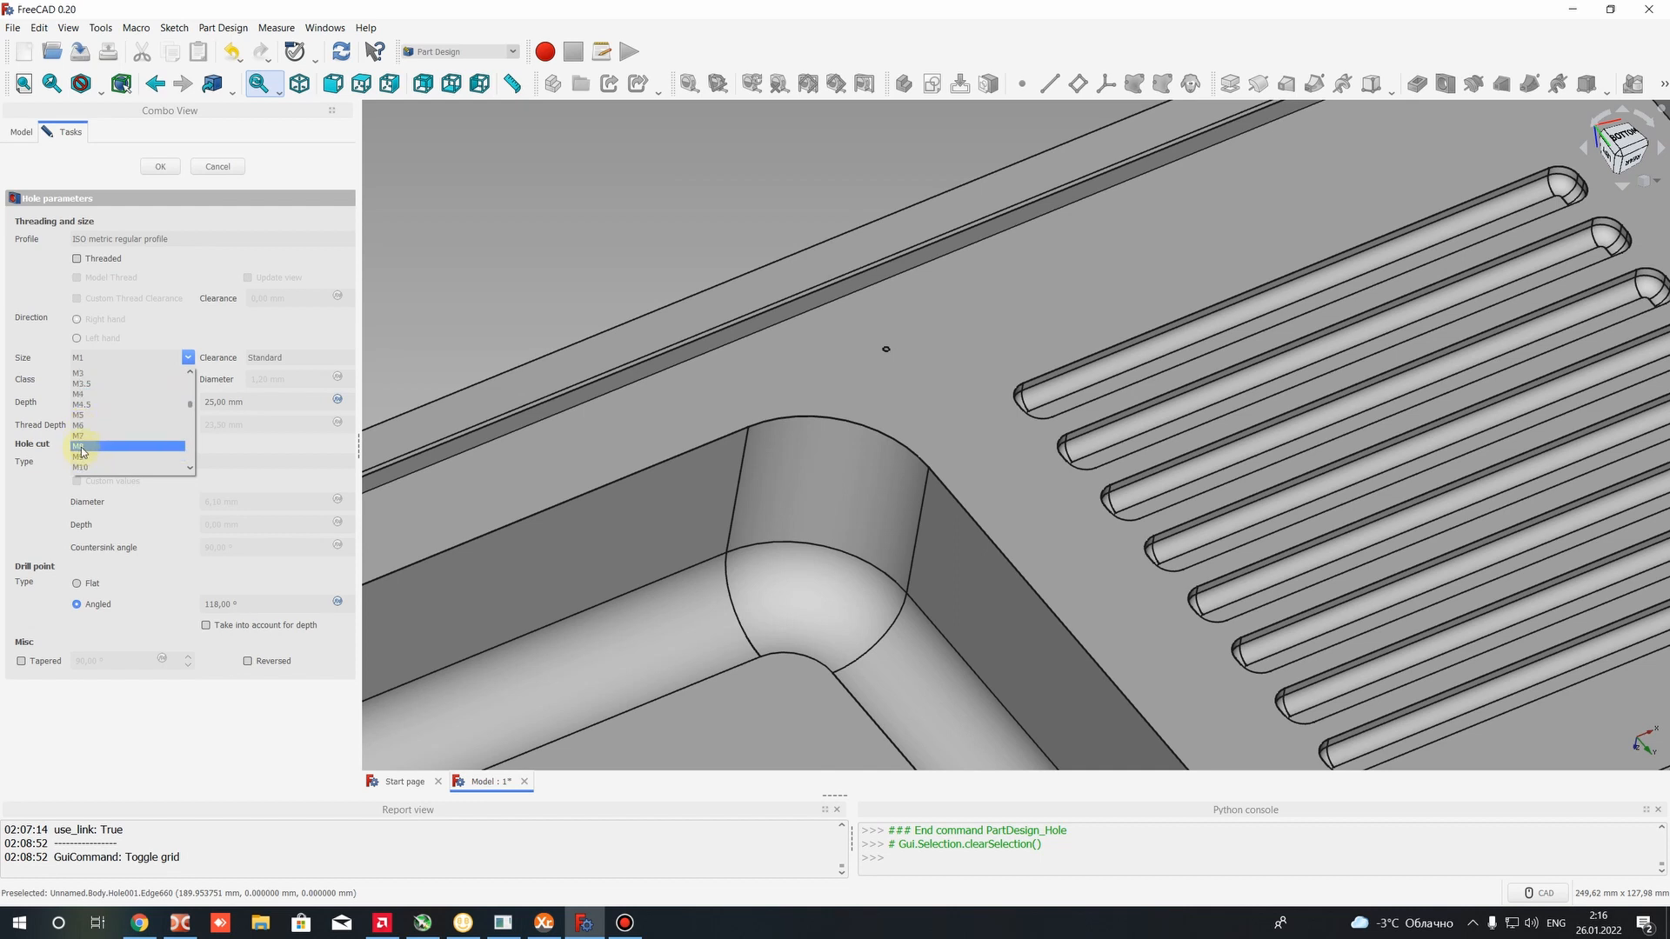
{"action": "left_click", "coordinate": [83, 446]}
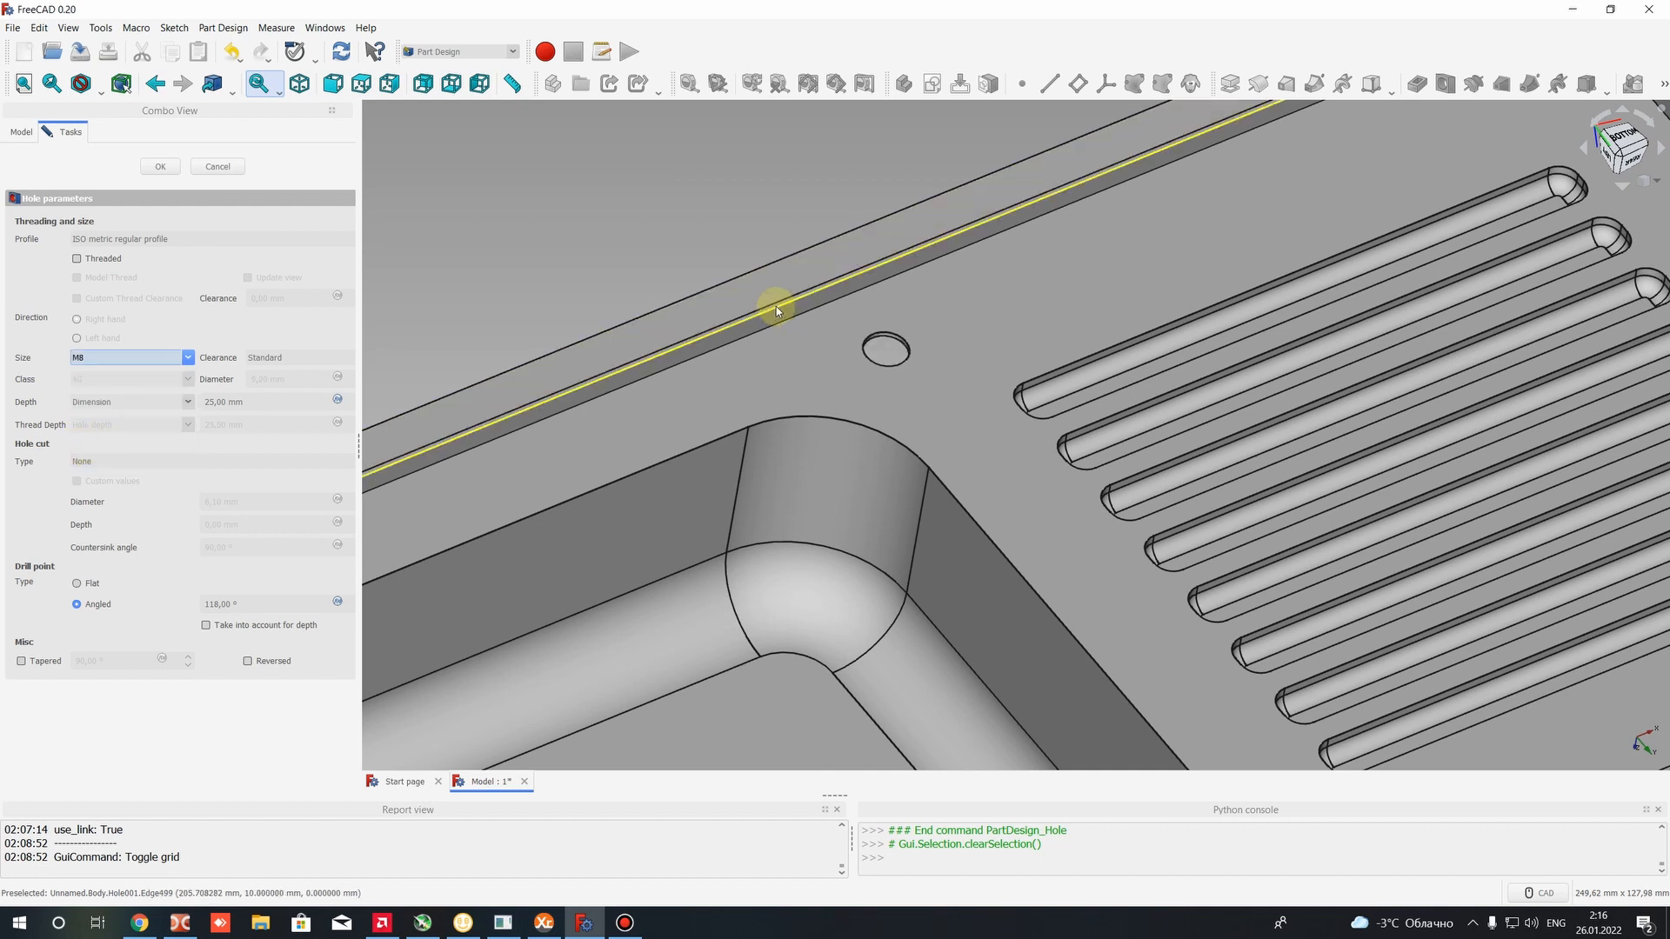
{"action": "scroll", "coordinate": [775, 306], "scroll_direction": "down", "scroll_amount": 5}
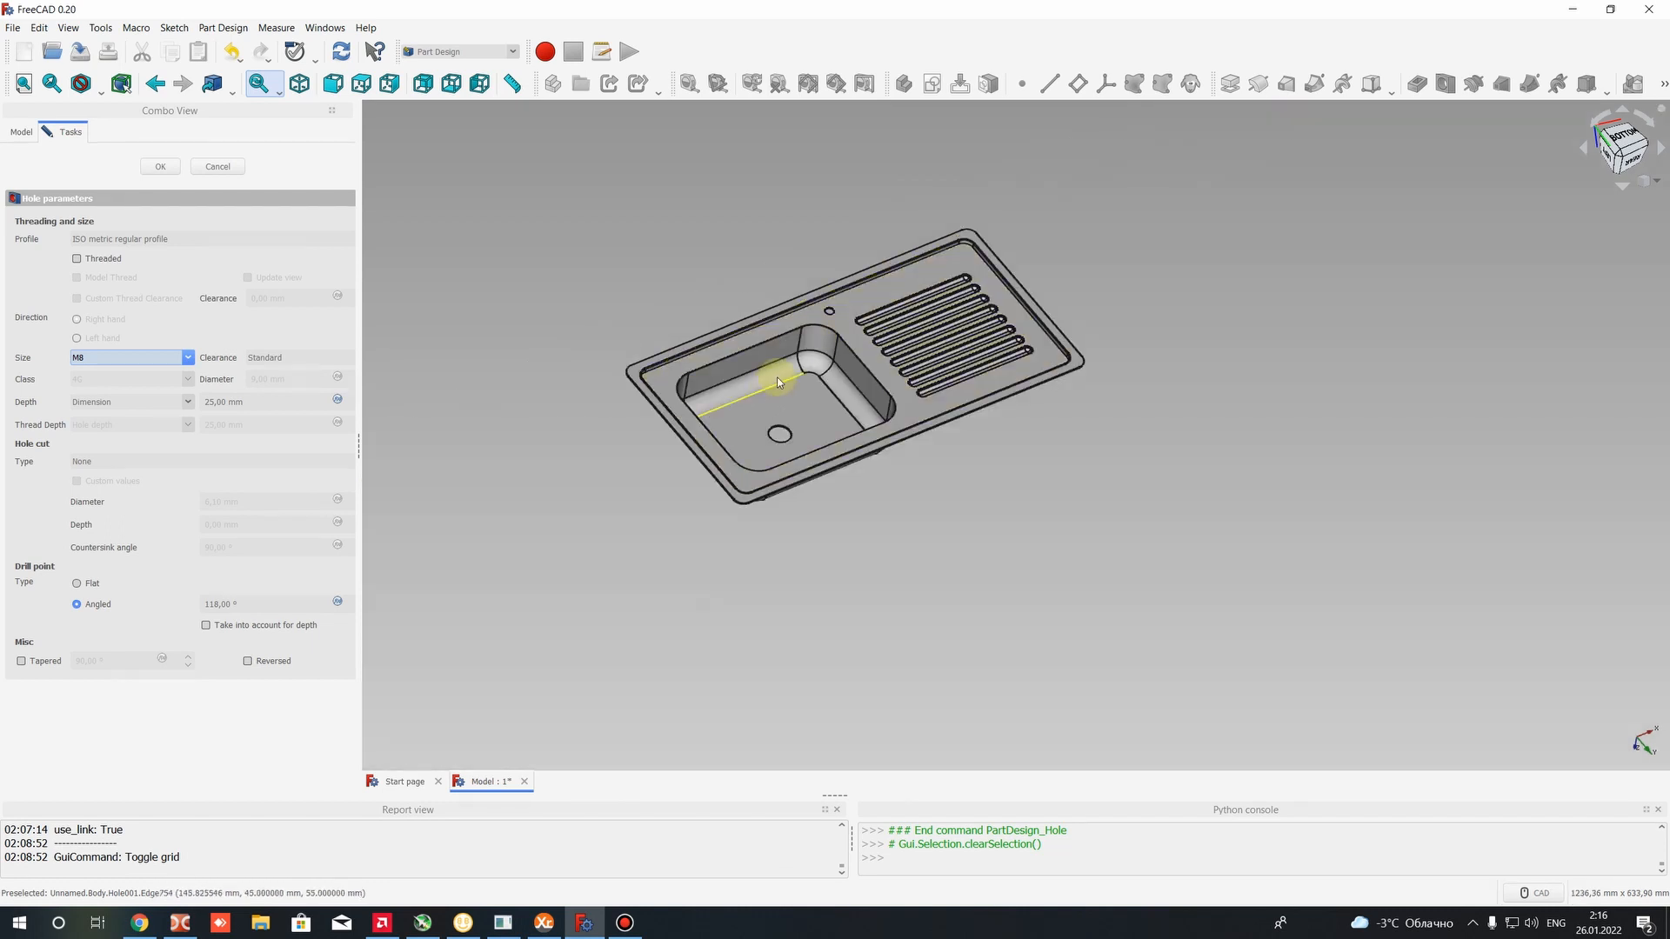
{"action": "scroll", "coordinate": [776, 377], "scroll_direction": "up", "scroll_amount": 2}
Set the size of the hole beside the basin's corner to M10 and apply the hole
{"action": "left_click", "coordinate": [113, 364]}
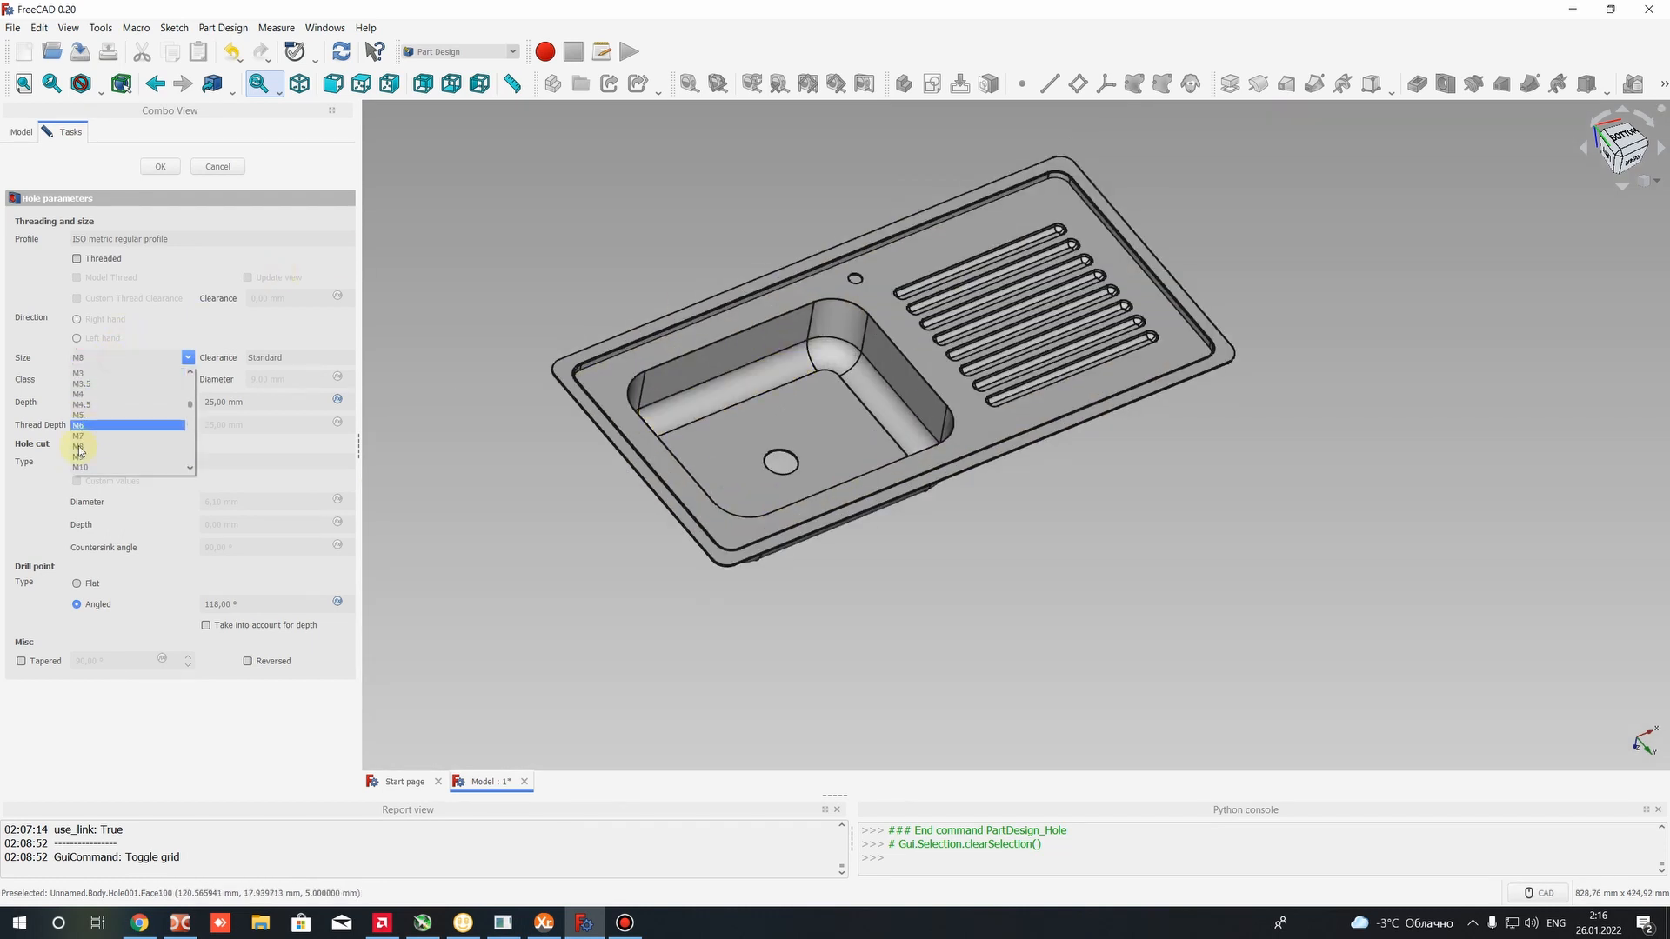
{"action": "left_click", "coordinate": [83, 469]}
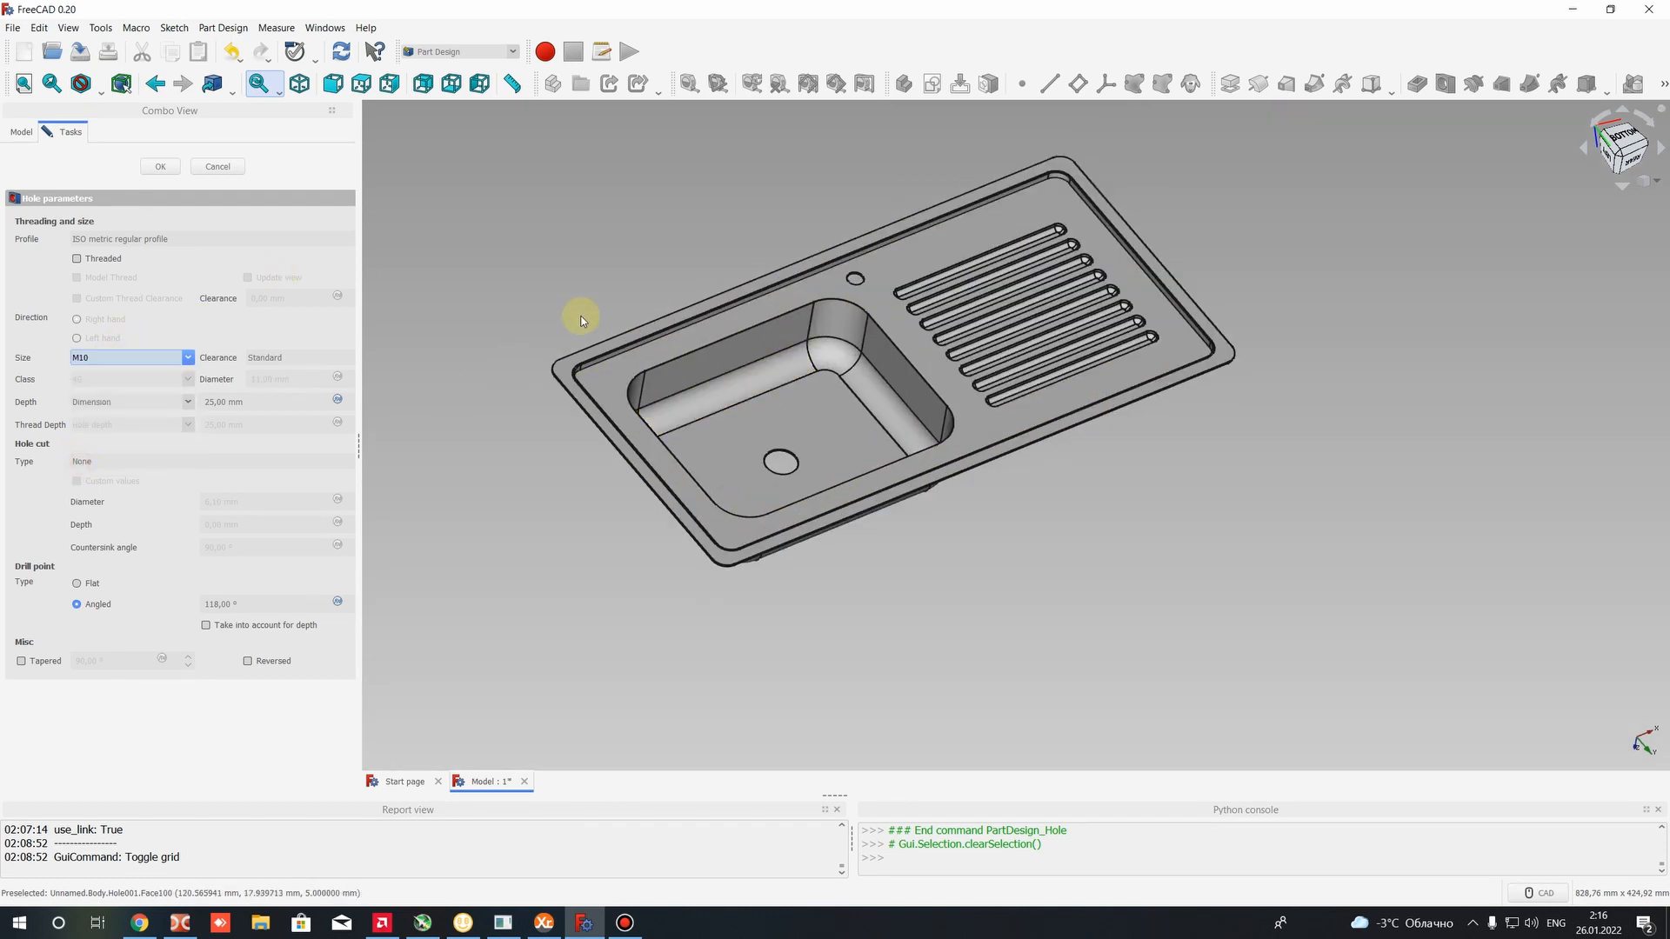
{"action": "left_click", "coordinate": [152, 166]}
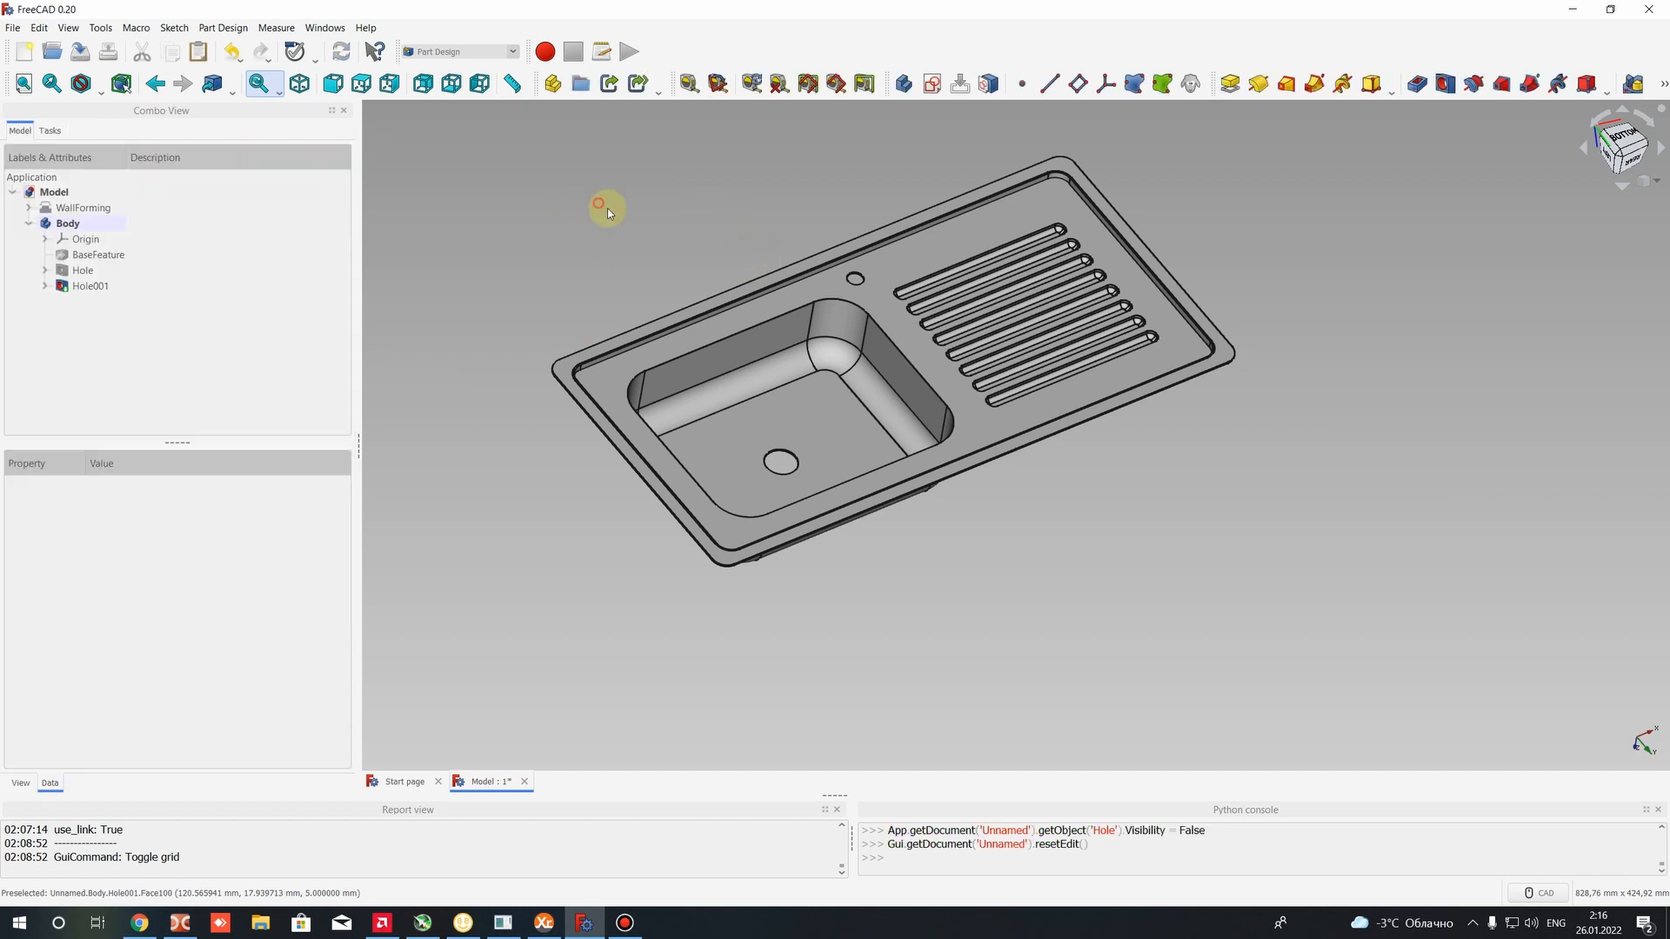
Examine the whole sink with its drain hole and the smaller hole near the rim
{"action": "scroll", "coordinate": [771, 238], "scroll_direction": "down", "scroll_amount": 3}
{"action": "scroll", "coordinate": [778, 401], "scroll_direction": "down", "scroll_amount": 1}
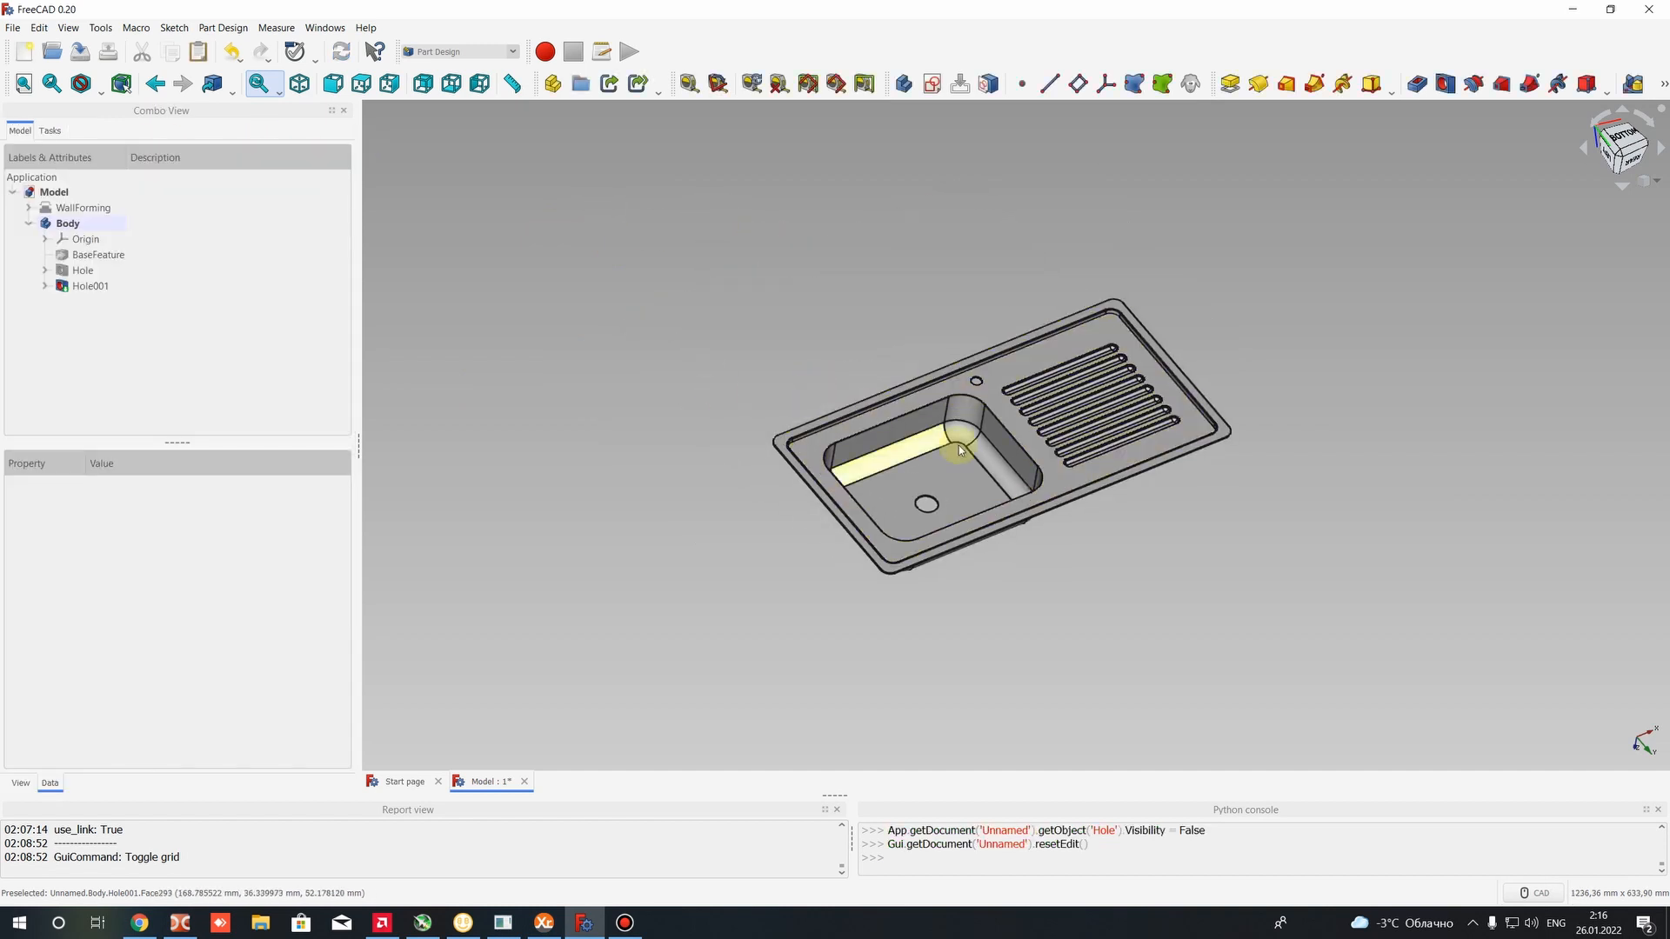
{"action": "middle_click_drag", "start_coordinate": [959, 445], "coordinate": [1042, 417]}
{"action": "scroll", "coordinate": [1010, 425], "scroll_direction": "up", "scroll_amount": 1}
{"action": "scroll", "coordinate": [1009, 459], "scroll_direction": "down", "scroll_amount": 1}
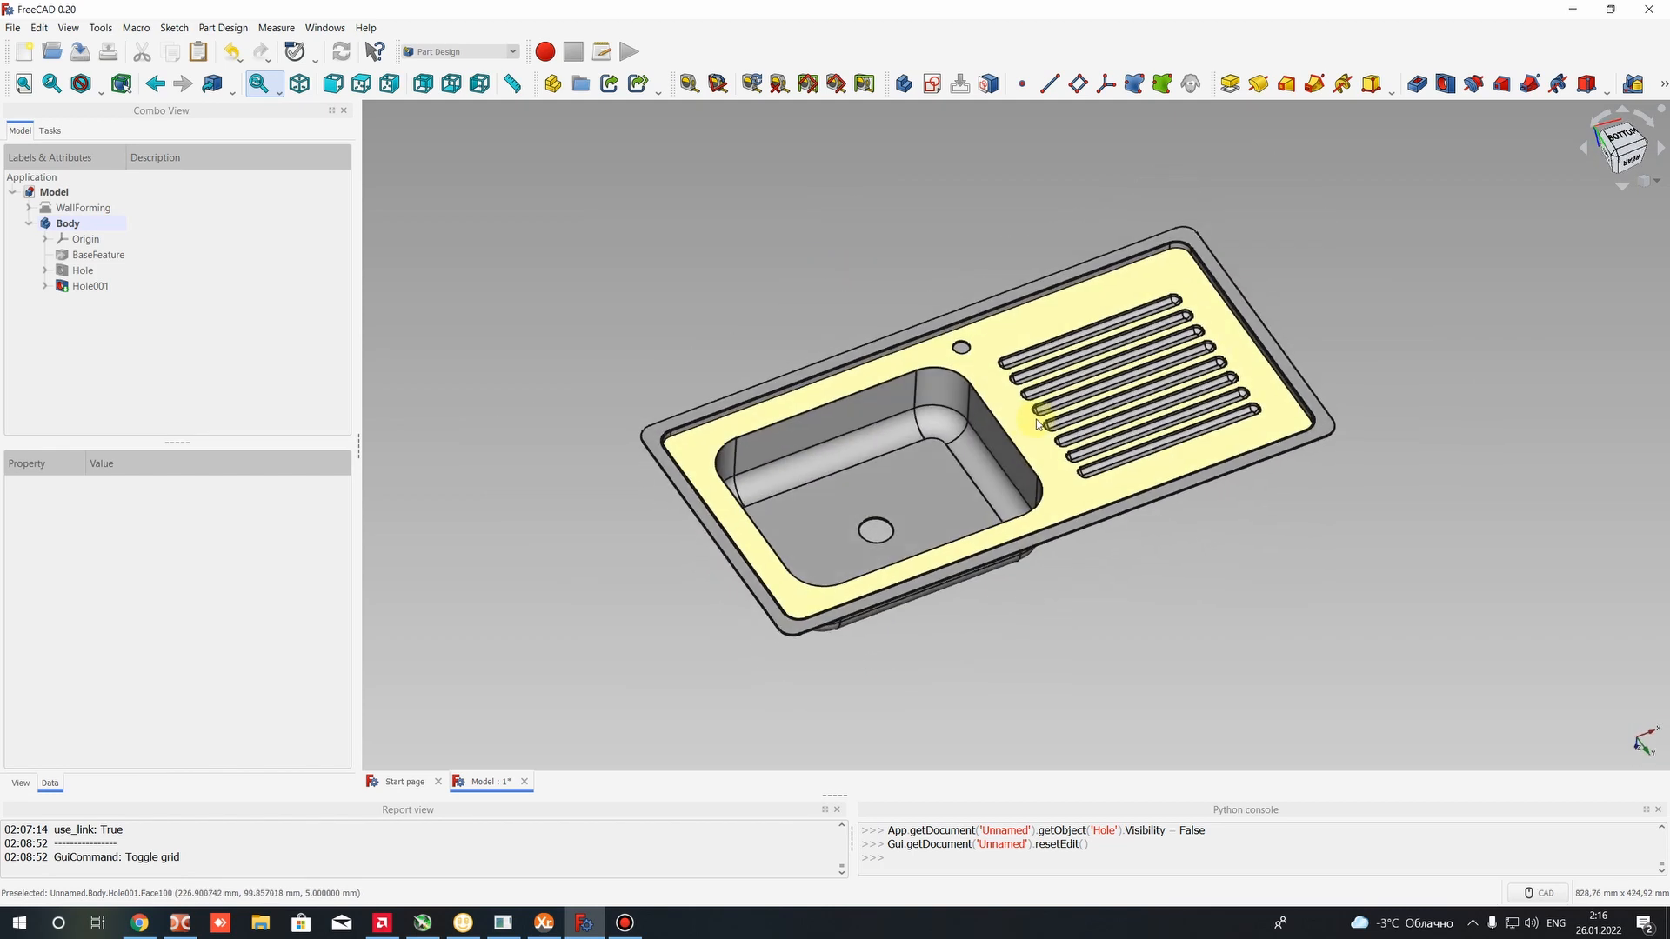
{"action": "left_click", "coordinate": [499, 51]}
{"action": "left_click", "coordinate": [482, 216]}
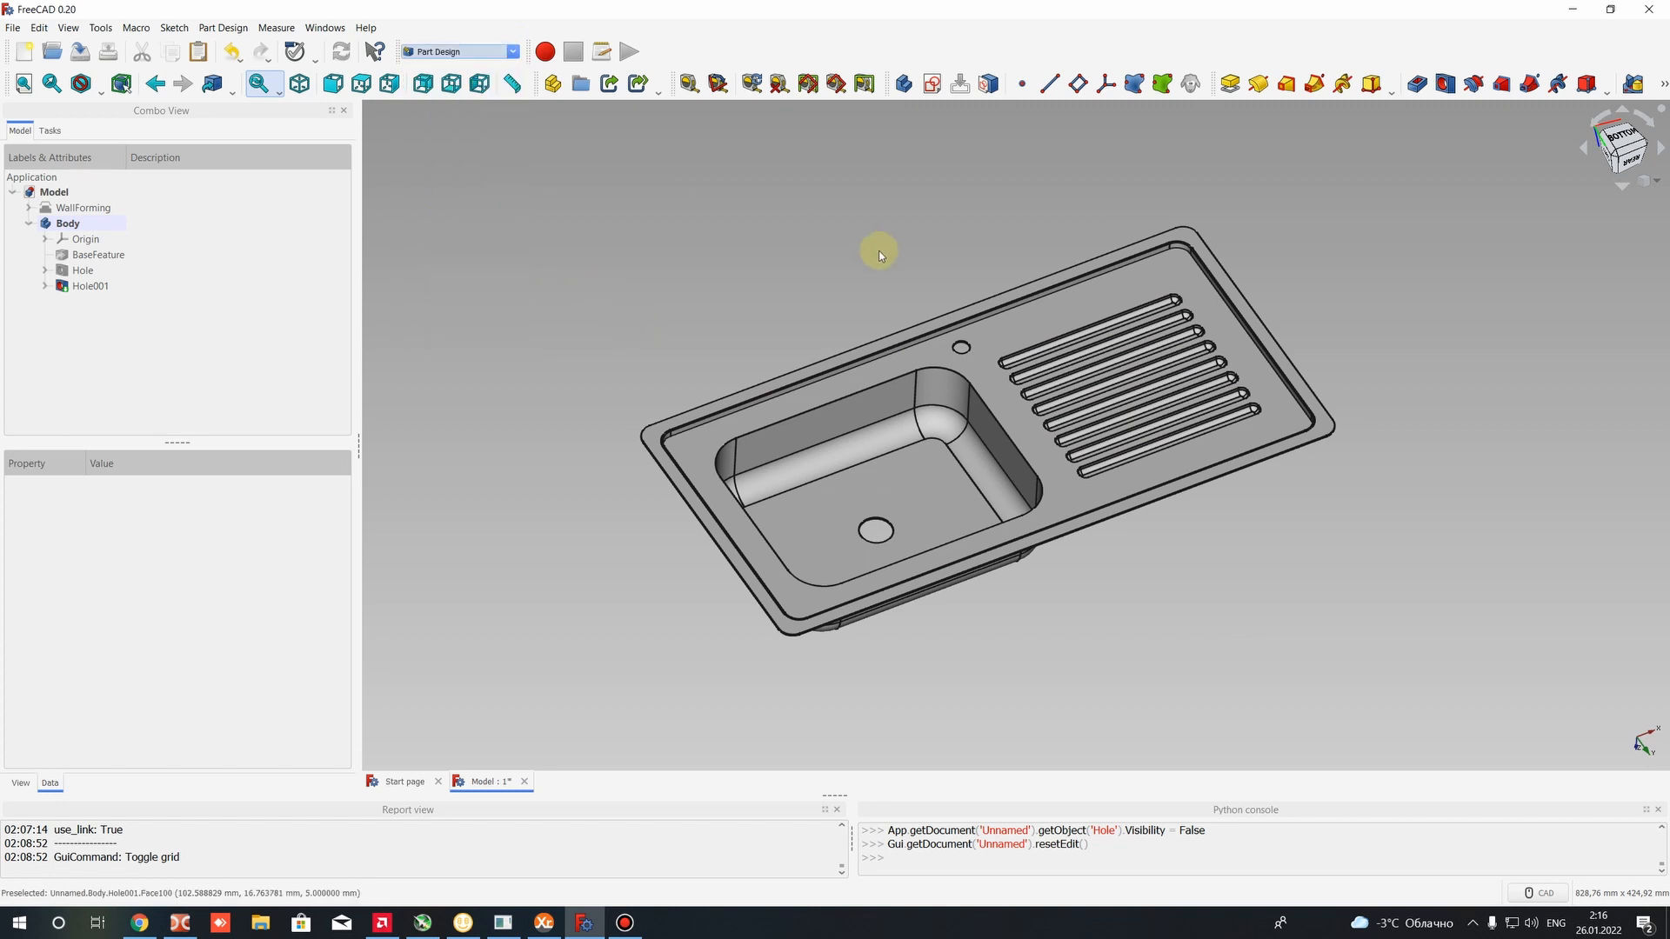
Save the sink model document
{"action": "middle_click_drag", "start_coordinate": [914, 418], "coordinate": [930, 505]}
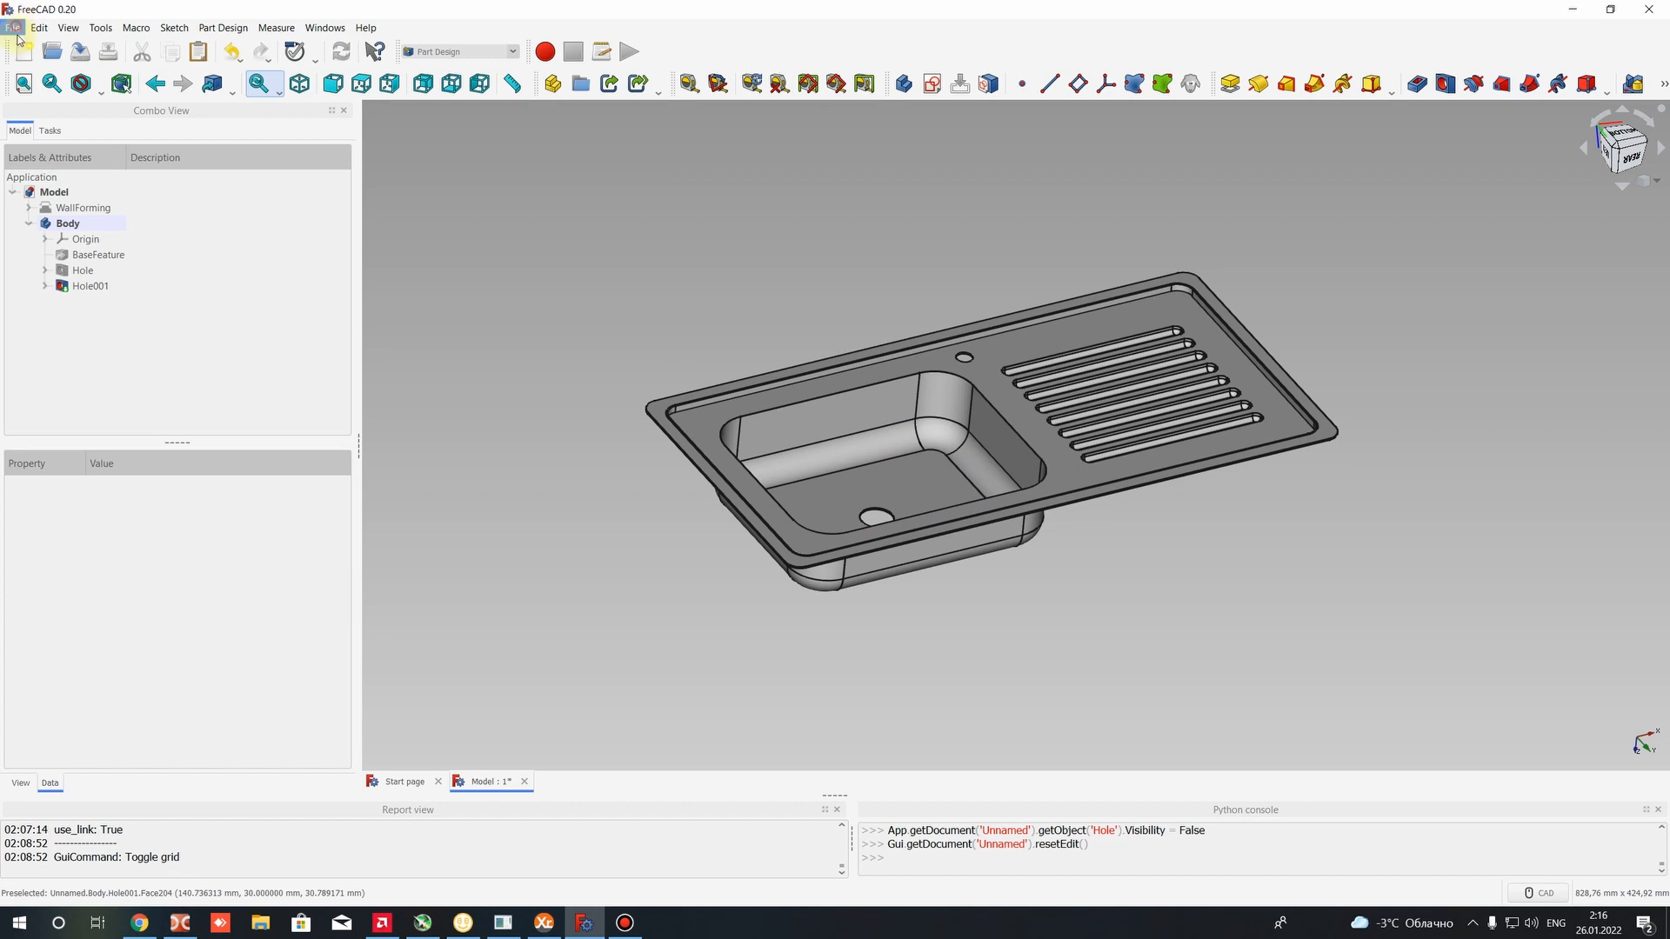
{"action": "left_click", "coordinate": [14, 28]}
{"action": "left_click", "coordinate": [60, 122]}
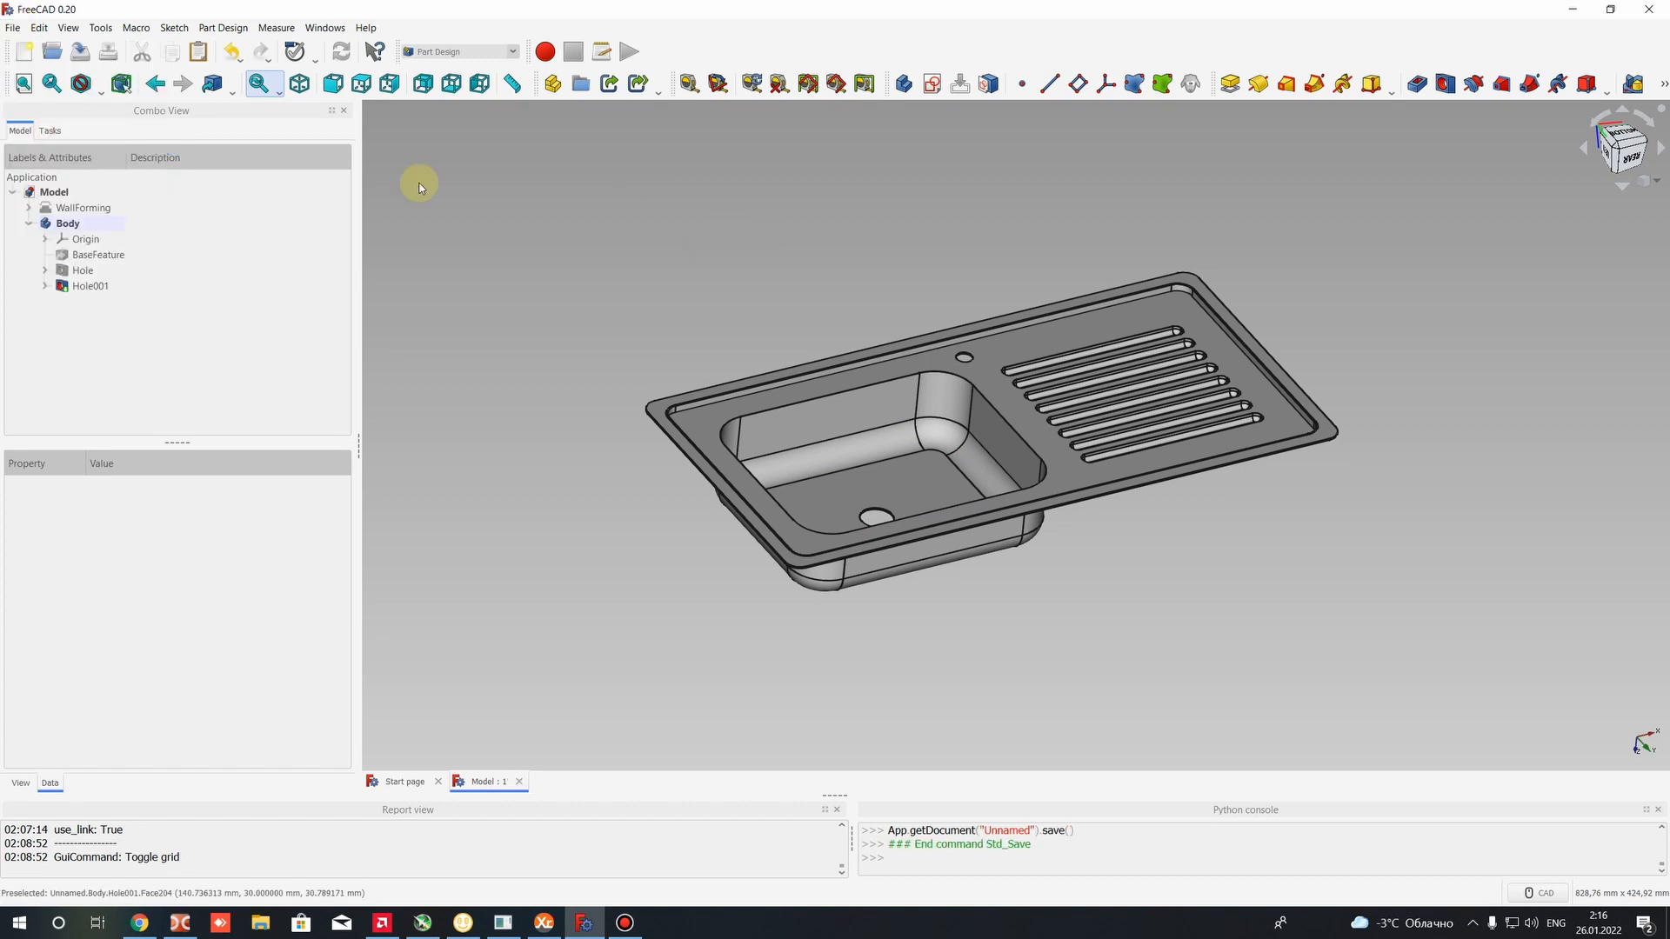
Try to export the model with nothing selected
{"action": "left_click", "coordinate": [14, 28]}
{"action": "left_click", "coordinate": [54, 235]}
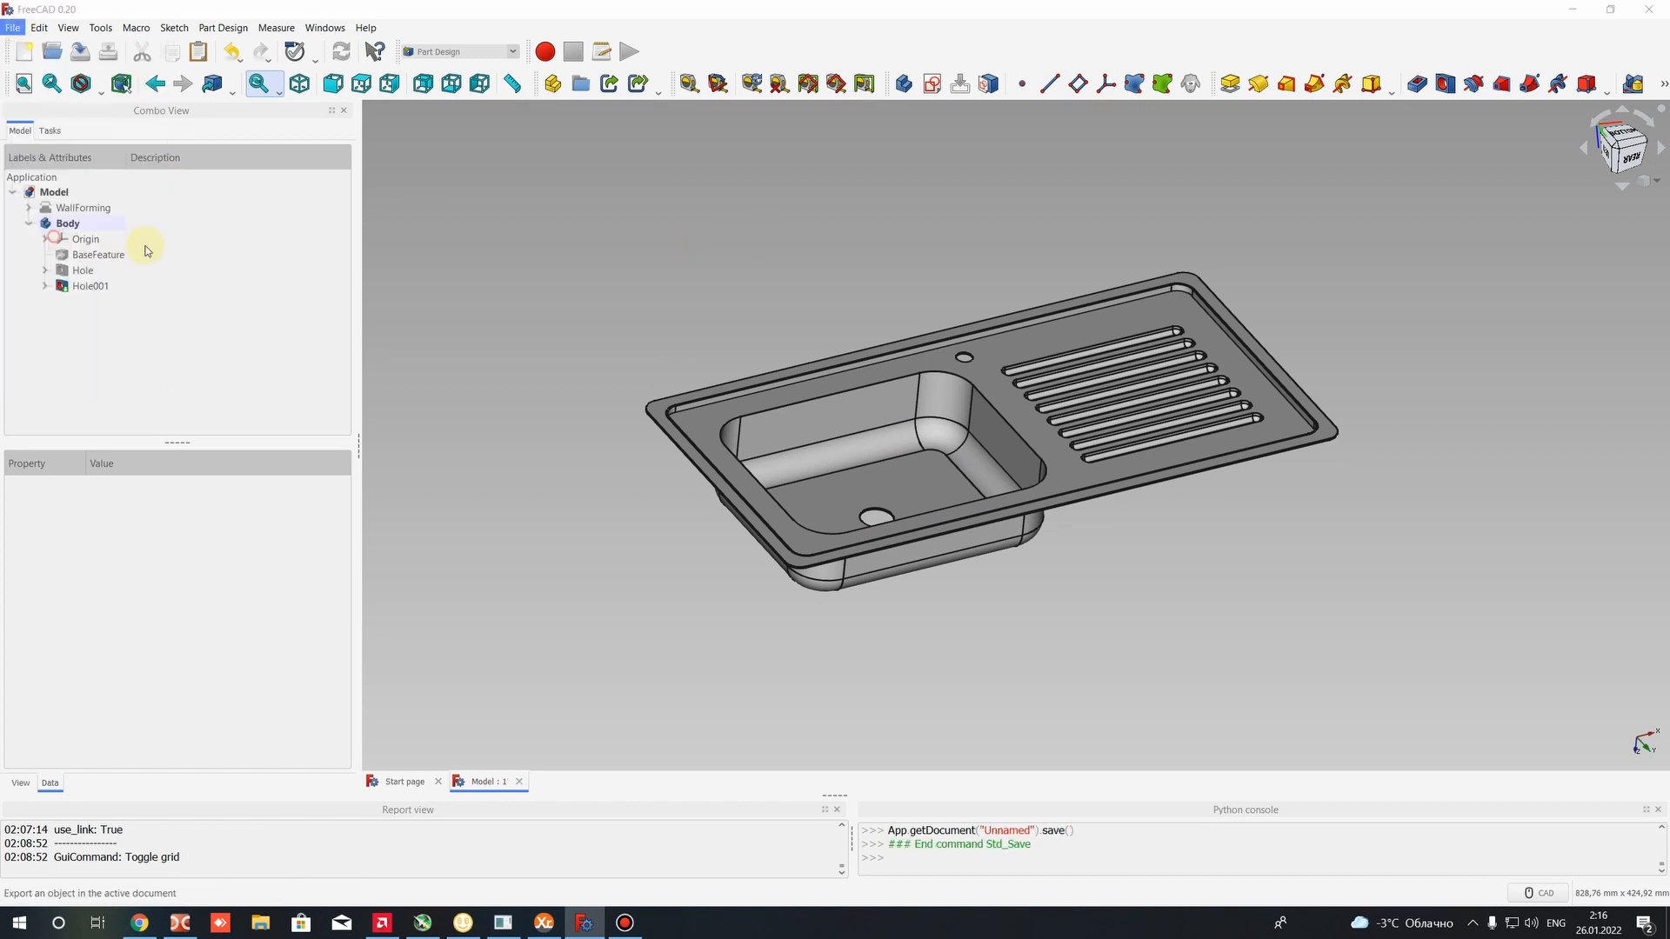
{"action": "left_click", "coordinate": [961, 476]}
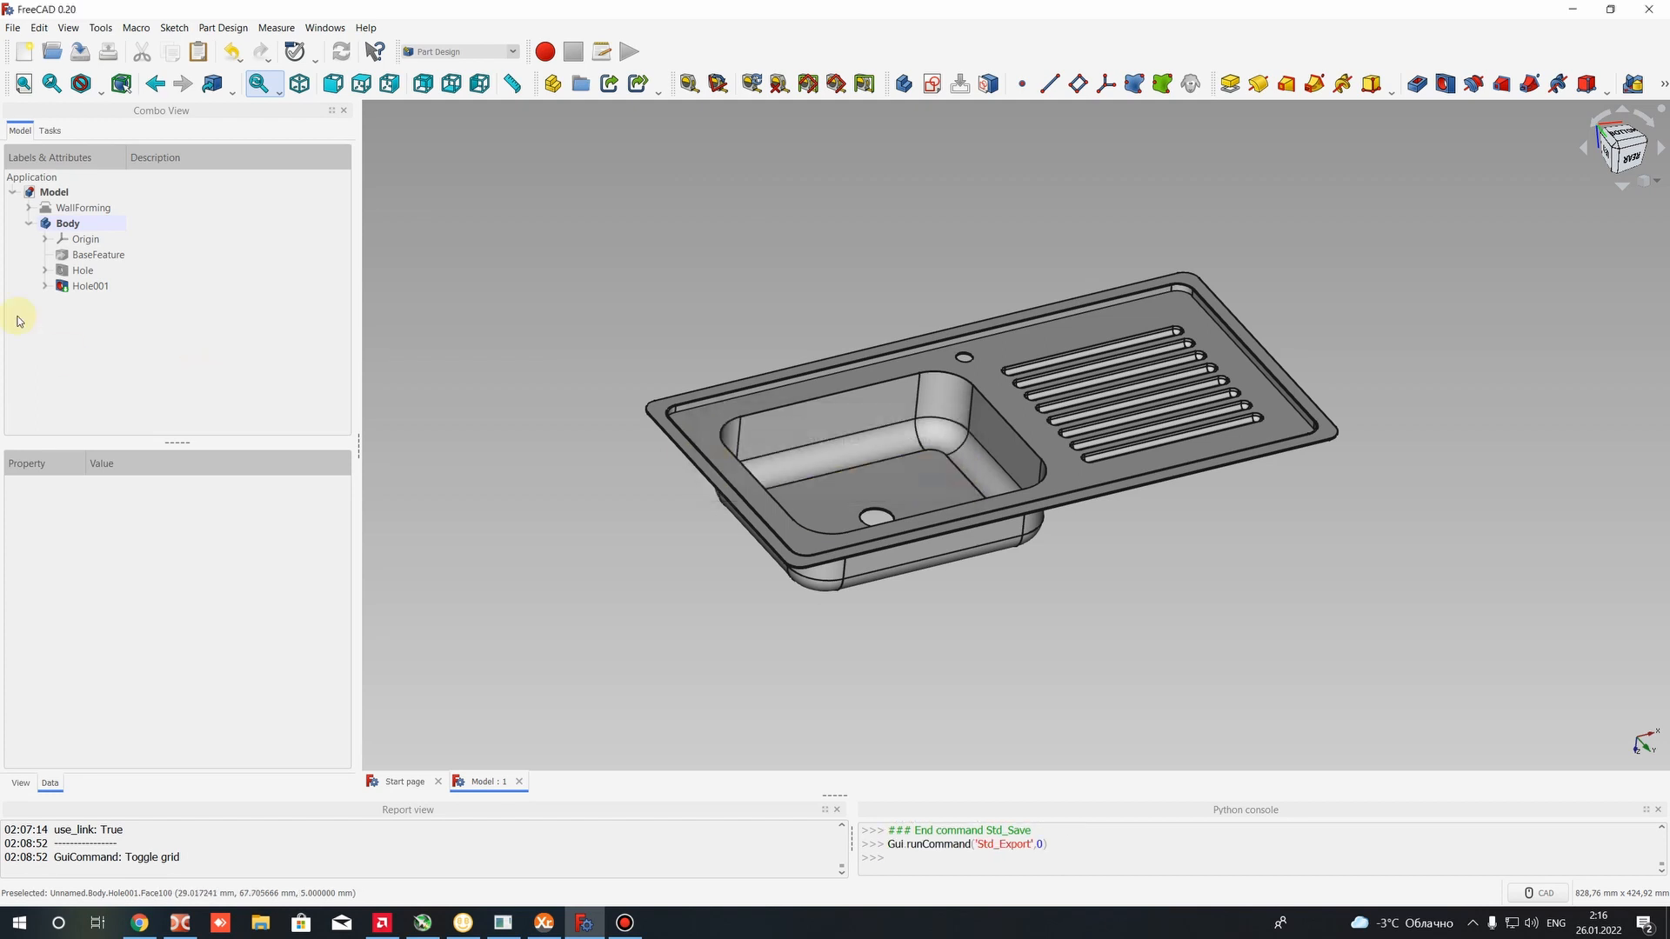
Select the whole body, try its export with the STL Mesh format, and cancel the export
{"action": "left_click", "coordinate": [29, 225]}
{"action": "left_click", "coordinate": [66, 224]}
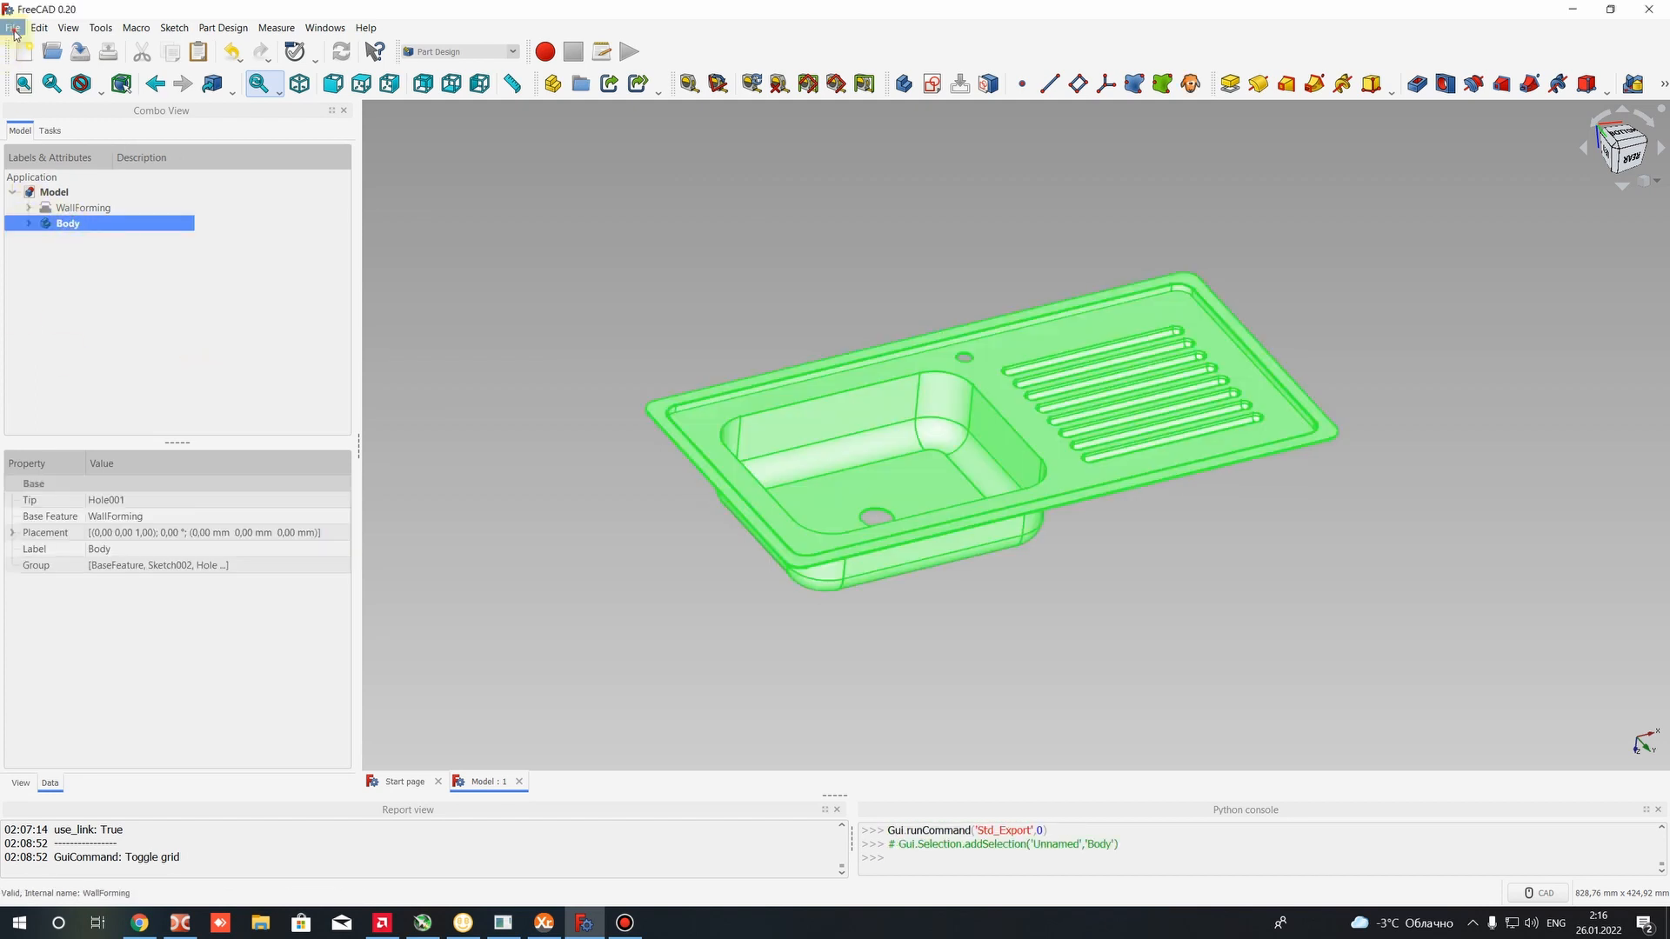
{"action": "left_click", "coordinate": [14, 27]}
{"action": "left_click", "coordinate": [54, 228]}
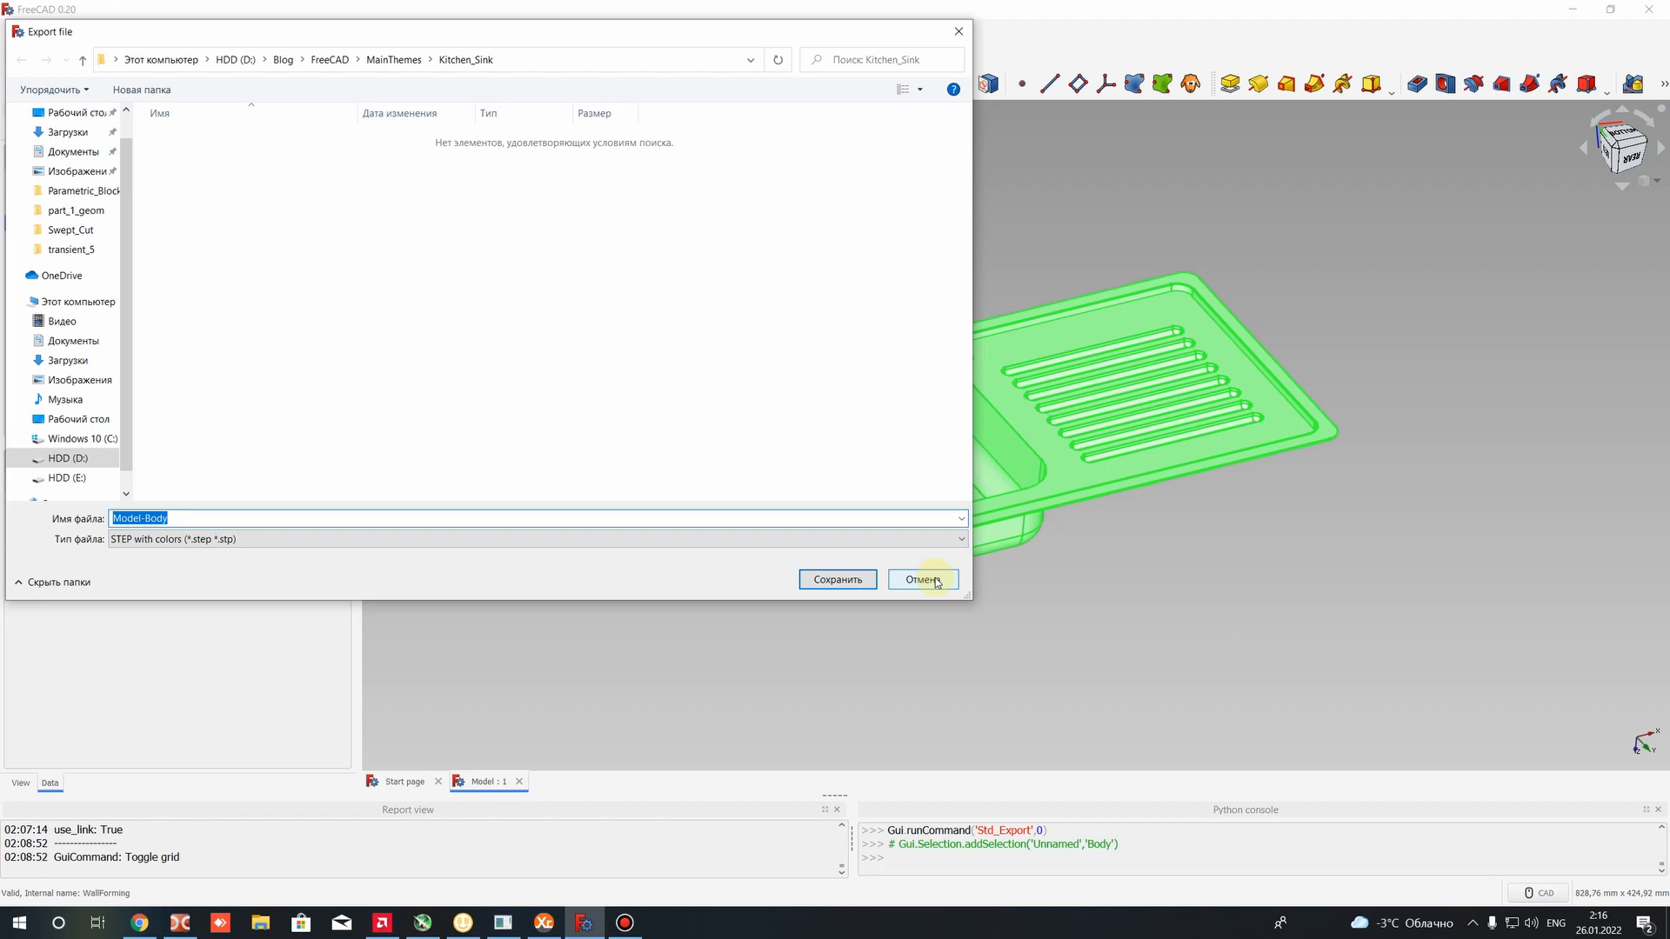
{"action": "left_click", "coordinate": [139, 540]}
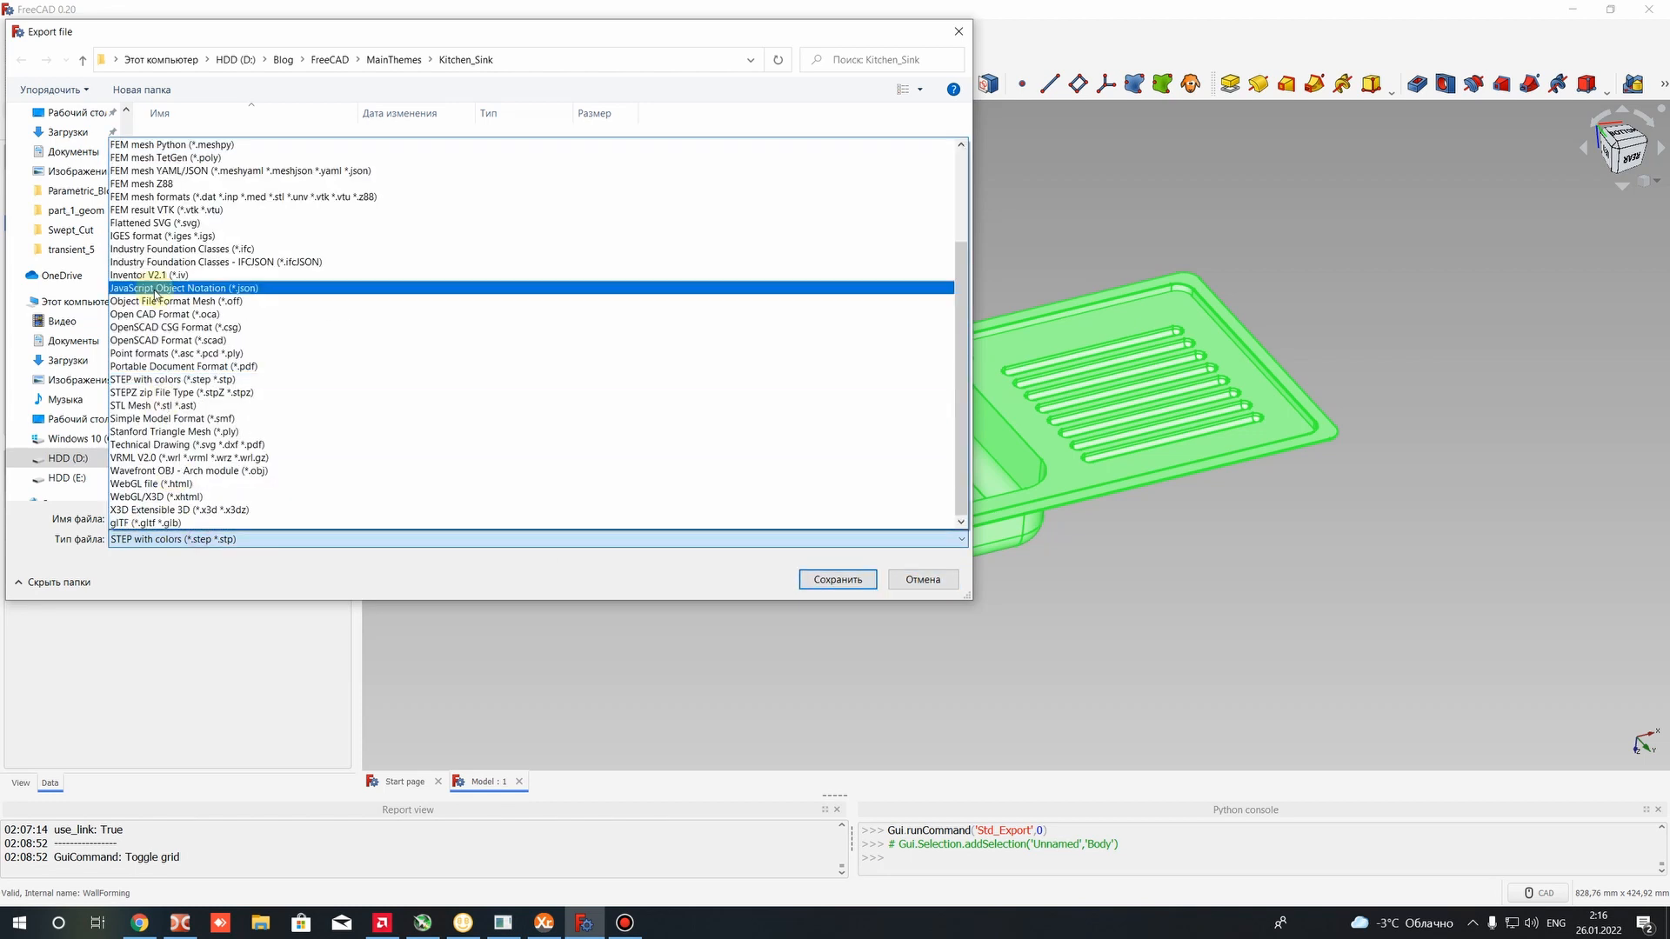
{"action": "left_click", "coordinate": [174, 406]}
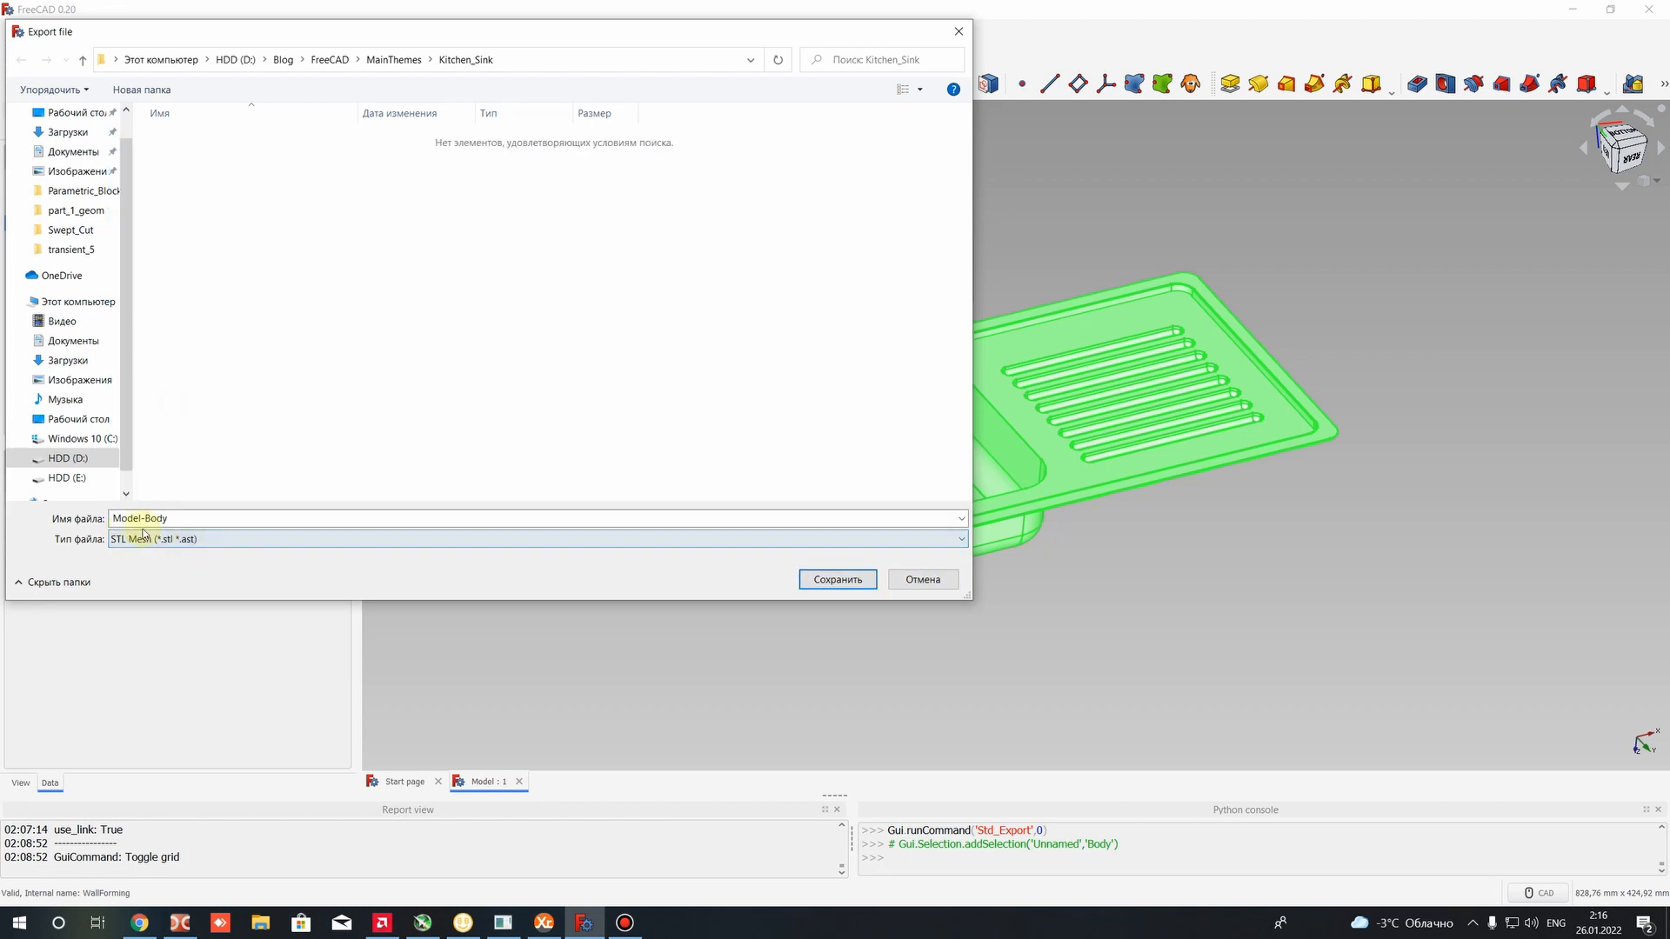
{"action": "left_click", "coordinate": [920, 578]}
{"action": "left_click", "coordinate": [744, 269]}
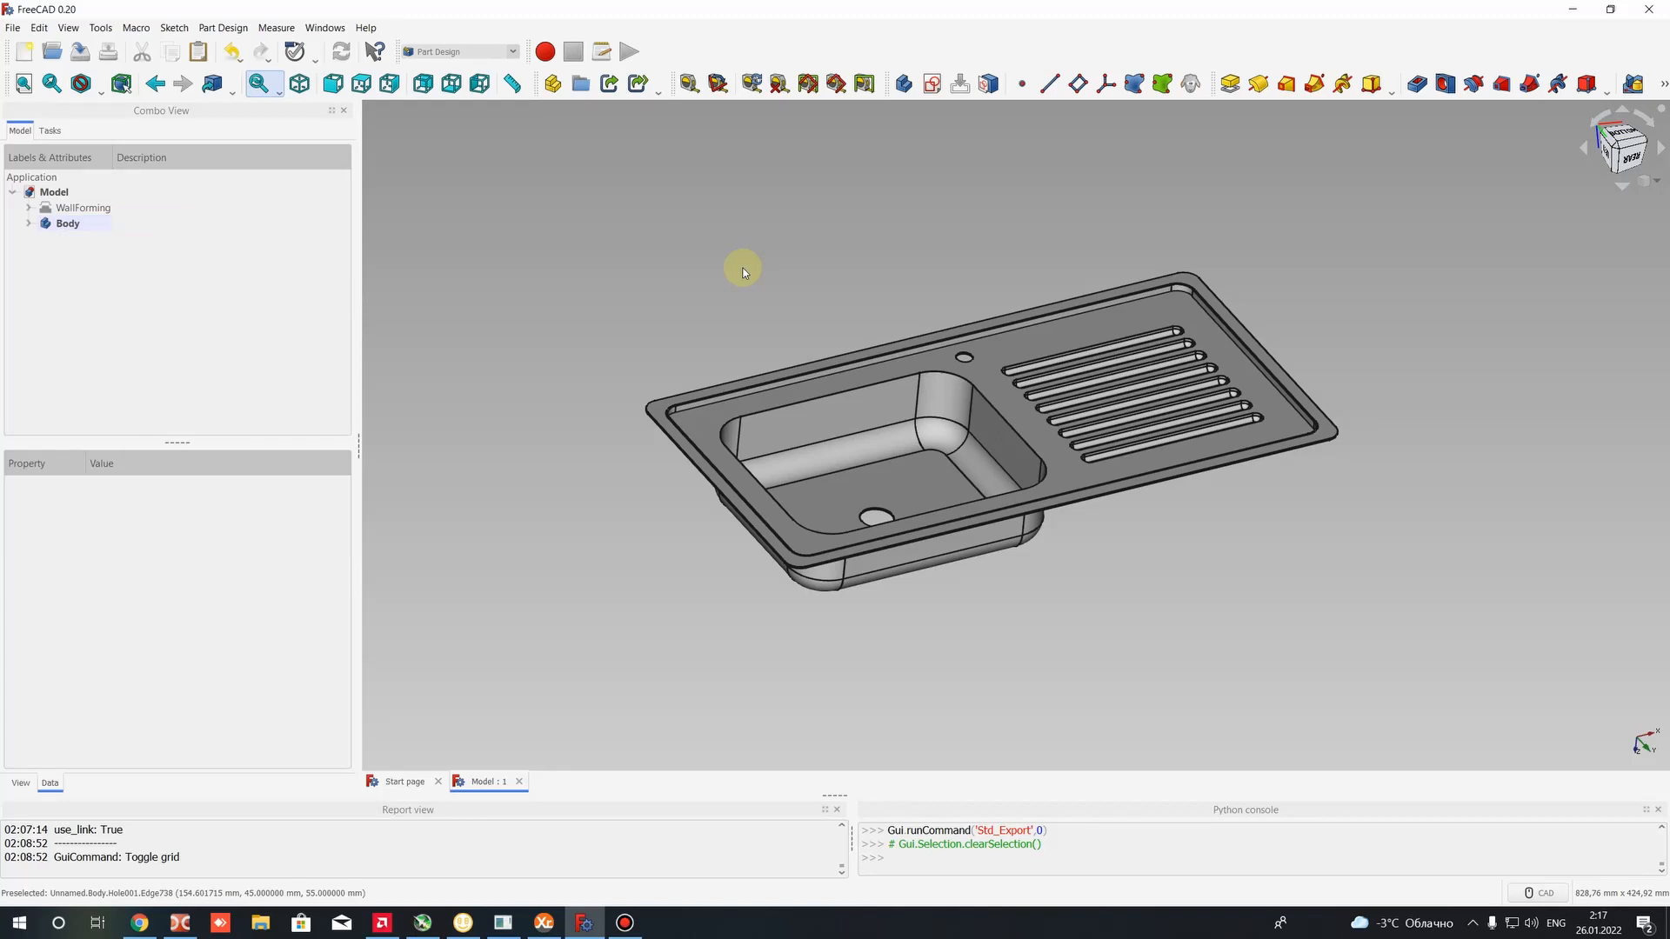